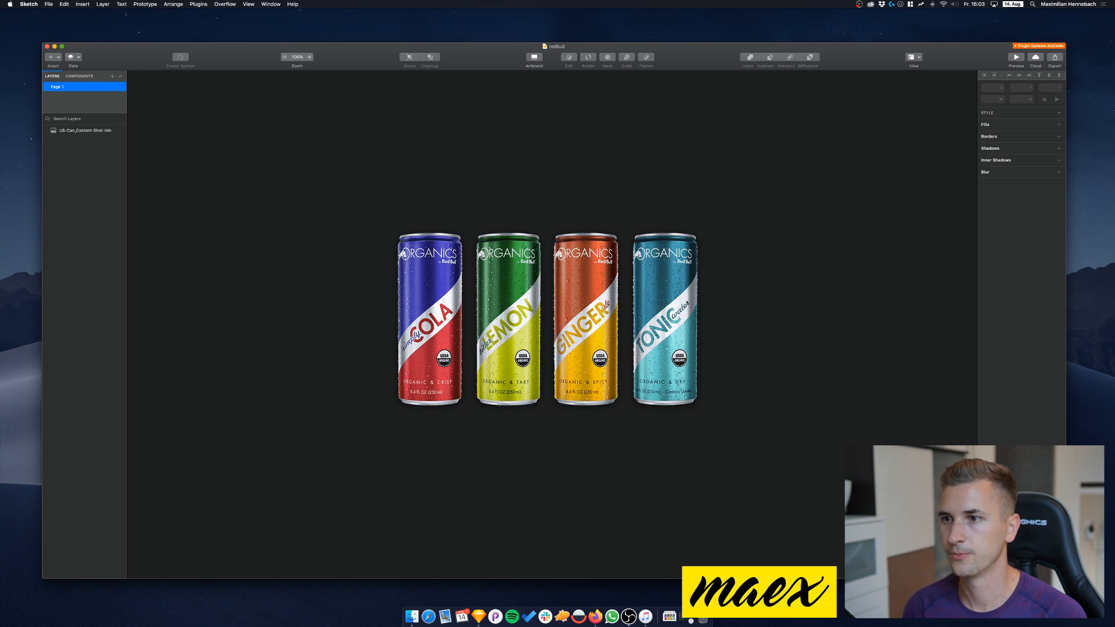
click(723, 209)
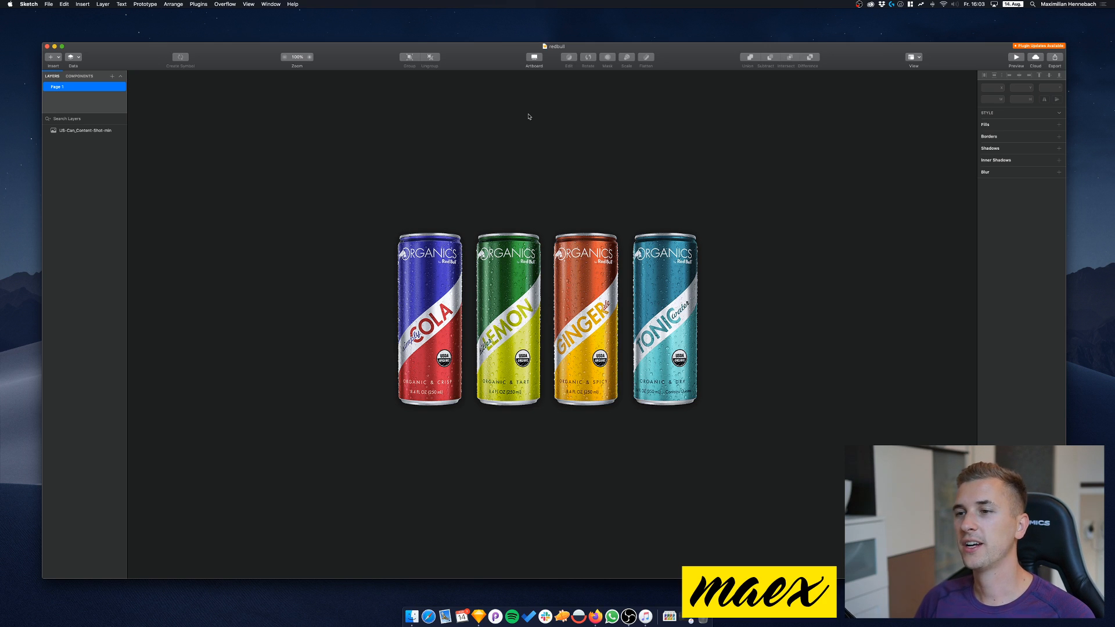
click(548, 314)
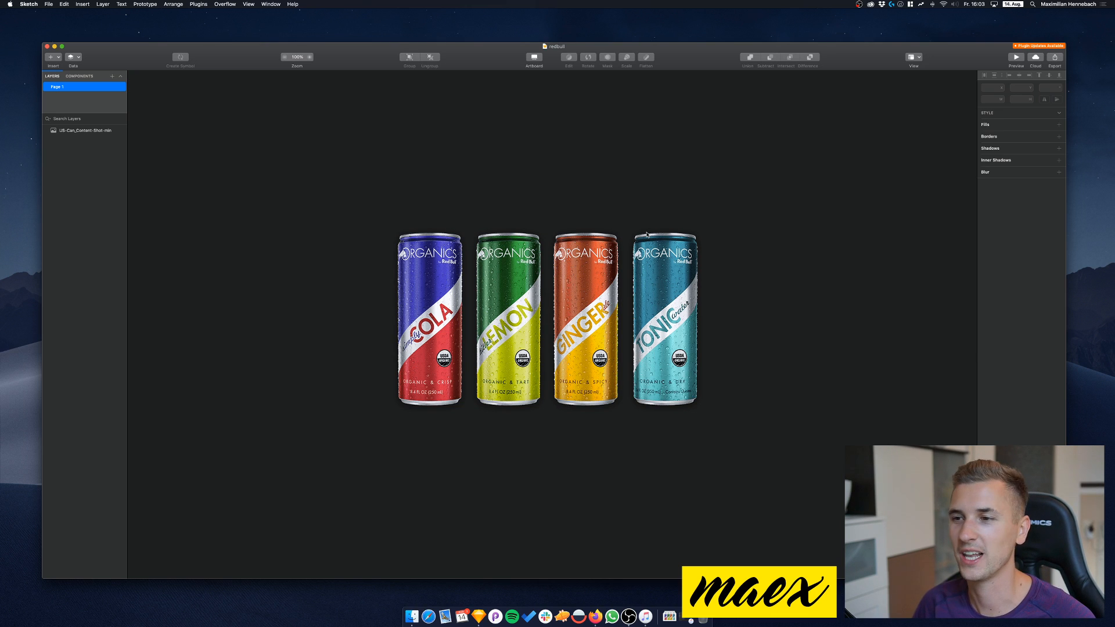
click(581, 294)
click(438, 183)
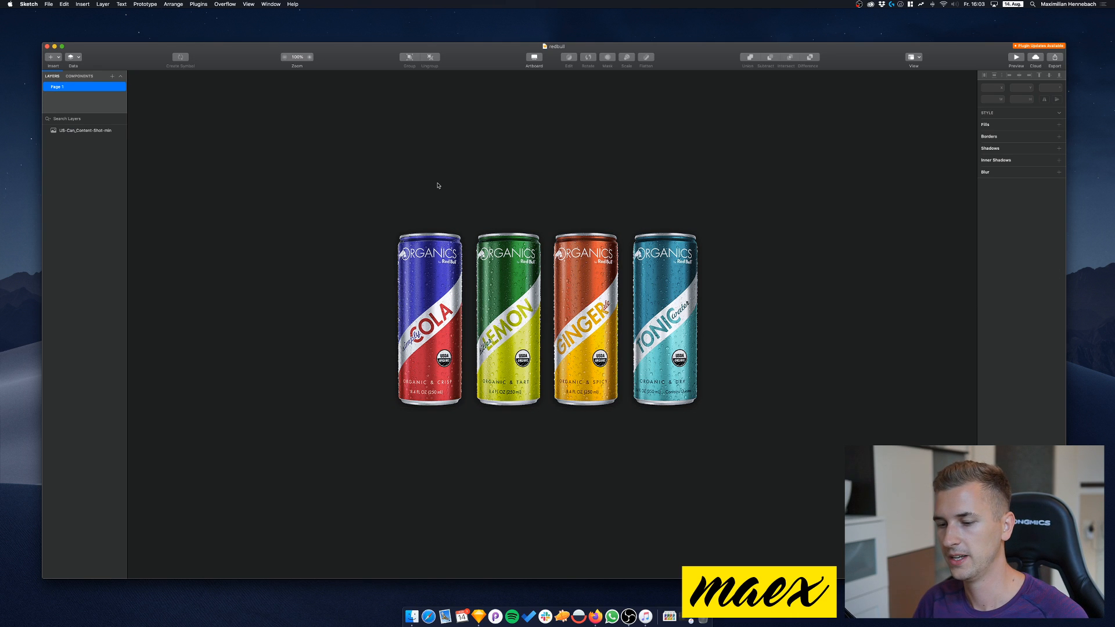
scroll(502, 287, right, 5)
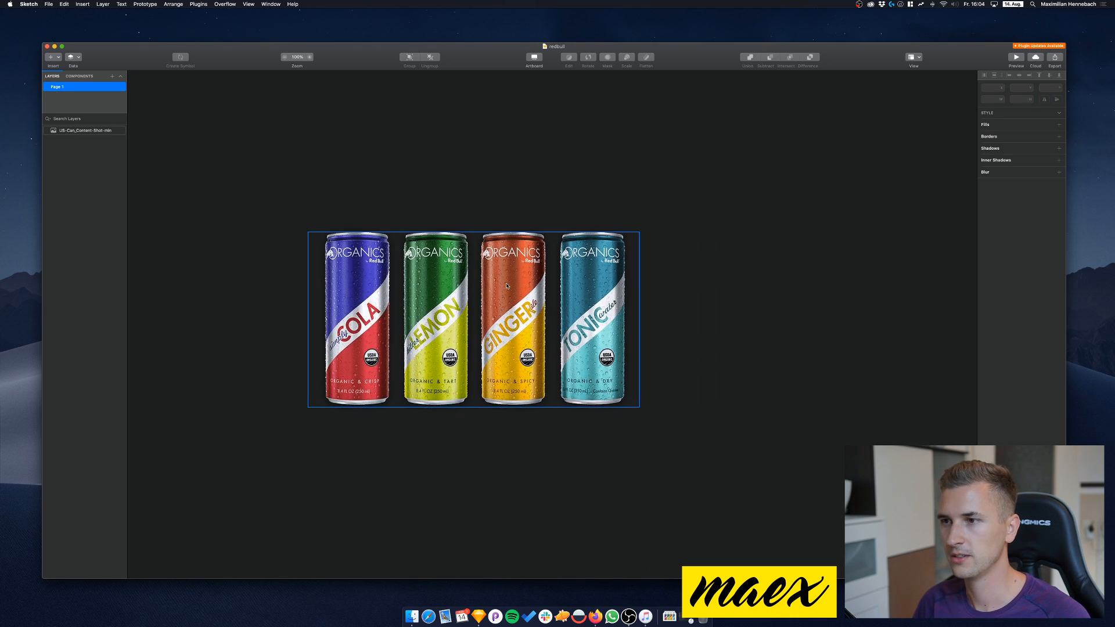
click(54, 57)
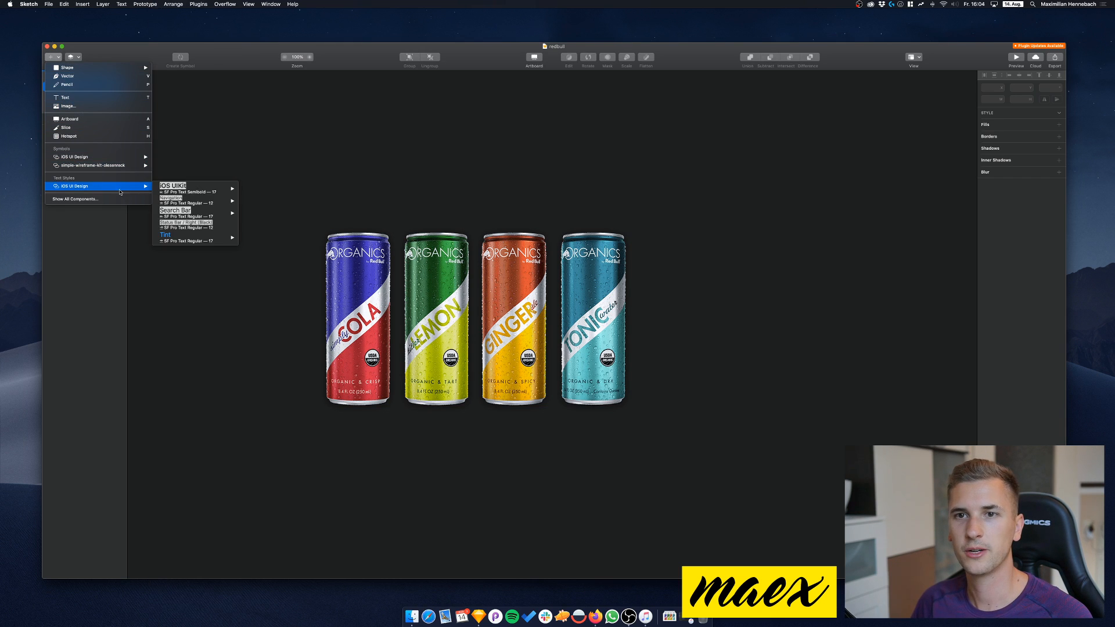
mouse_move(94, 158)
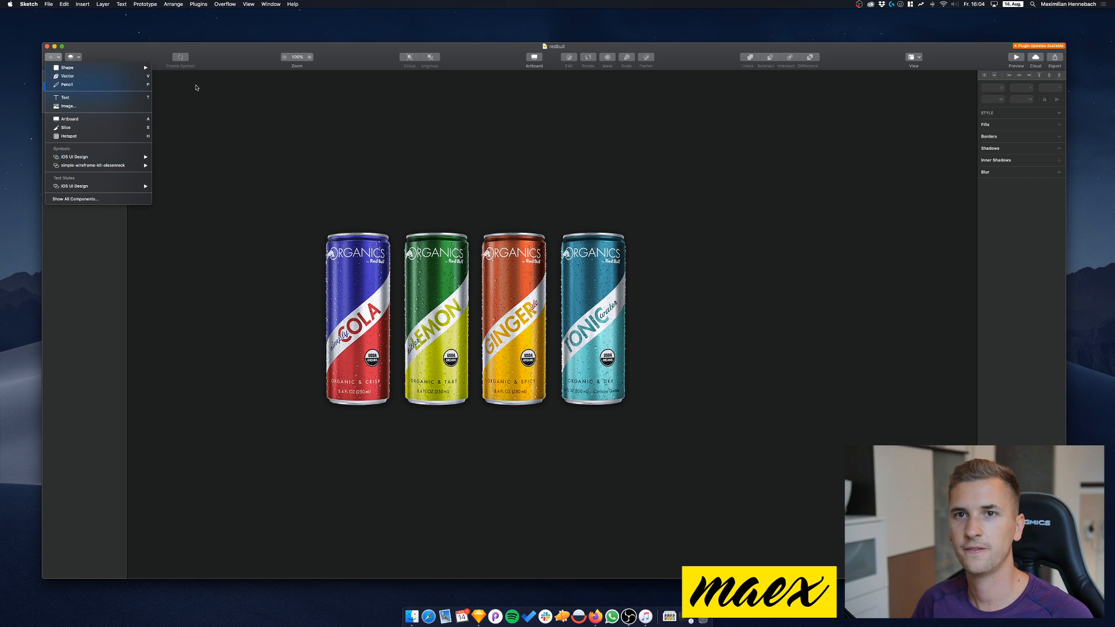
click(236, 107)
Create an iPhone 11 Pro artboard from the Apple Devices presets
key(a)
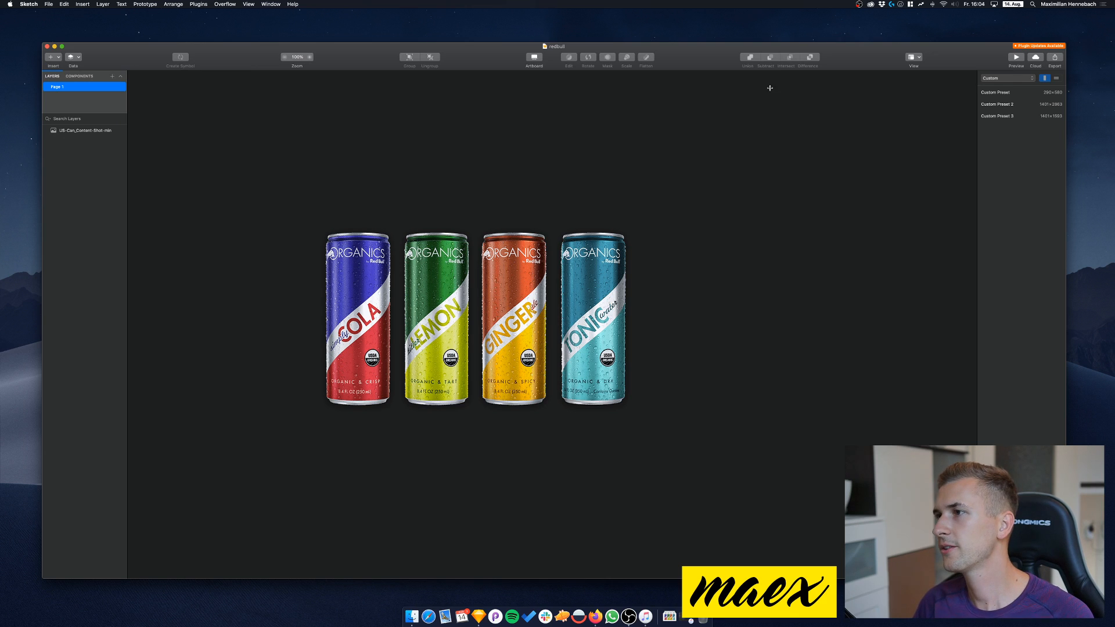
click(996, 78)
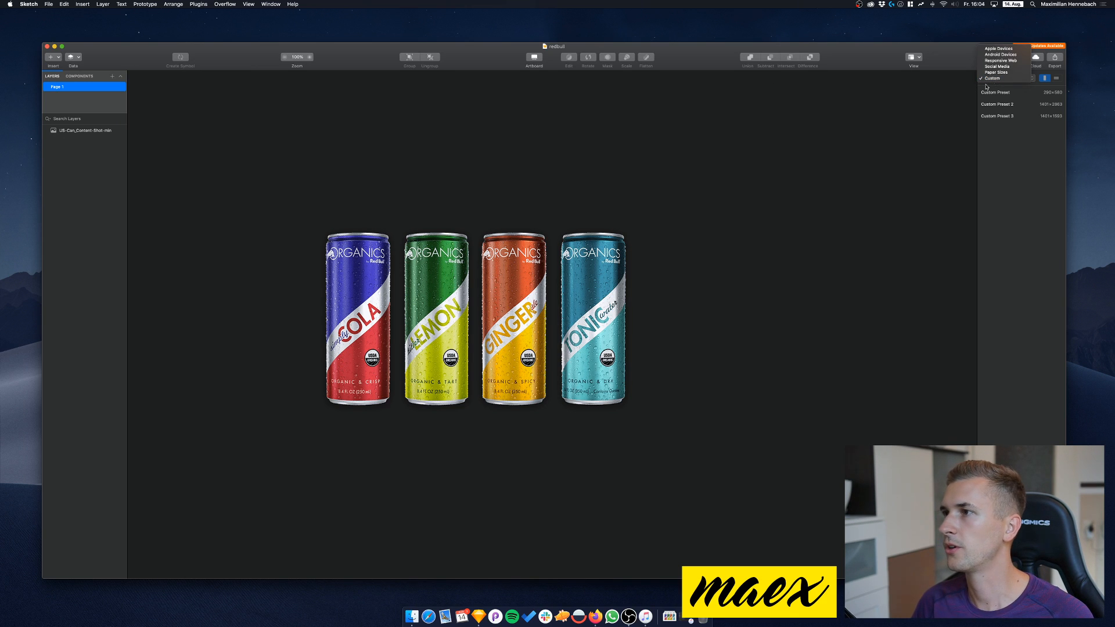
click(997, 48)
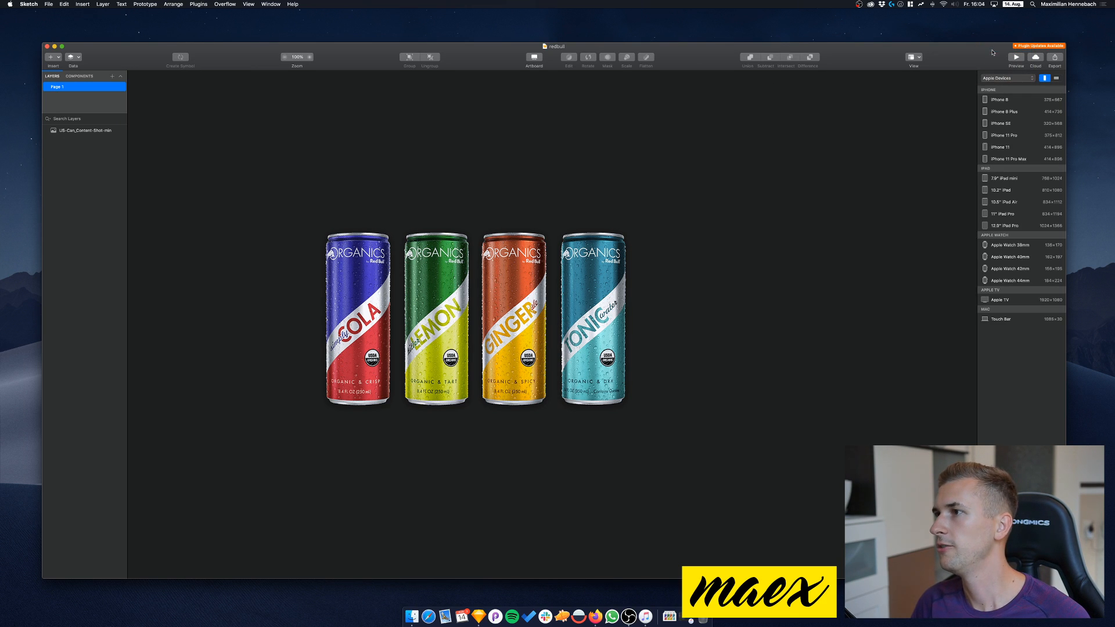
click(1003, 135)
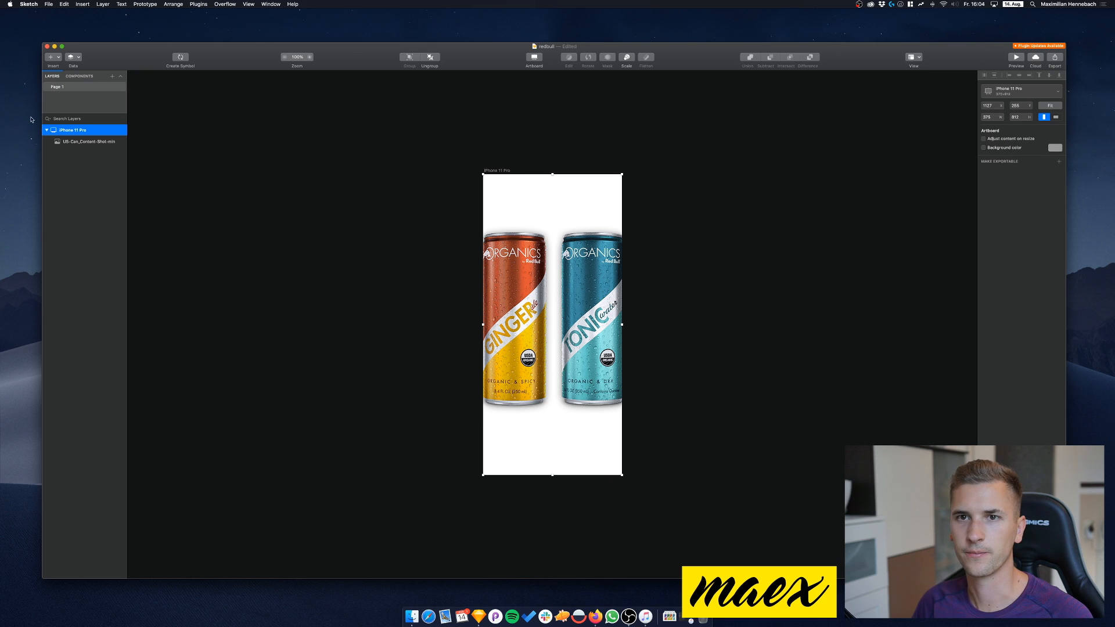
Move the iPhone 11 Pro artboard up slightly and pull the cans image out of it onto the empty canvas at its left
drag(514, 263, 492, 174)
drag(505, 136, 523, 172)
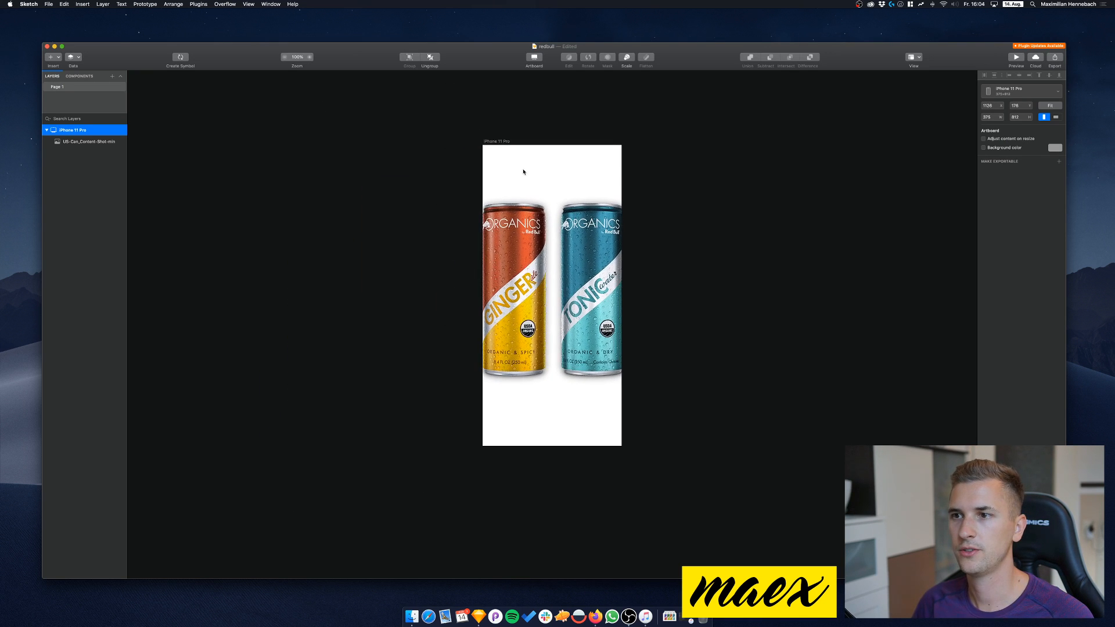
drag(527, 290, 328, 307)
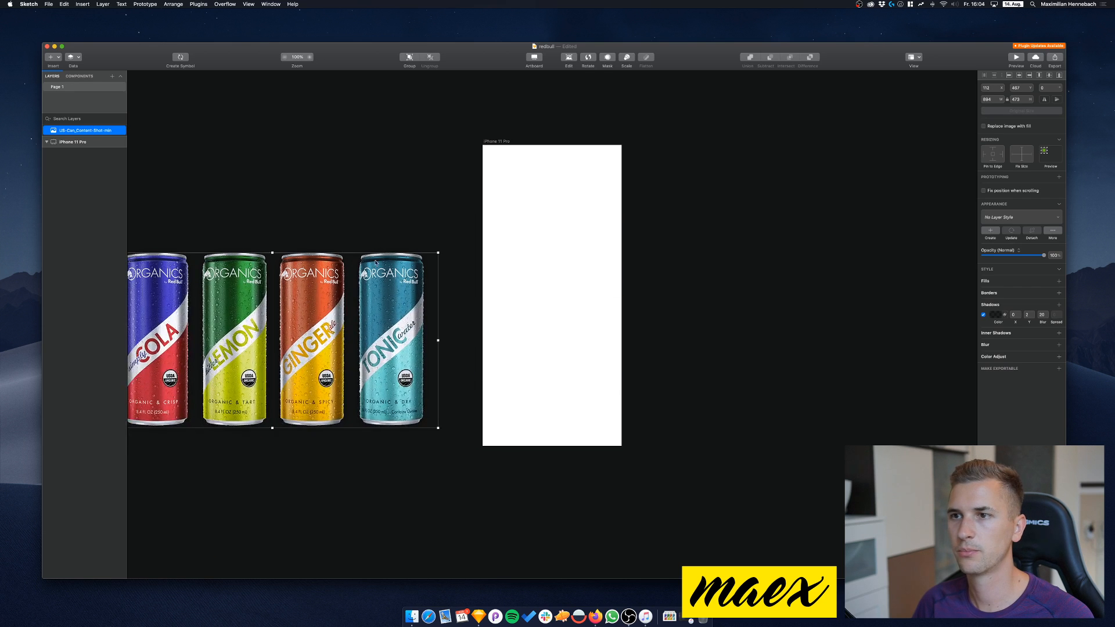
Insert the iOS UI Design symbol Status Bar (Black) for iPhone X, centred along the top edge of the iPhone 11 Pro artboard
click(491, 140)
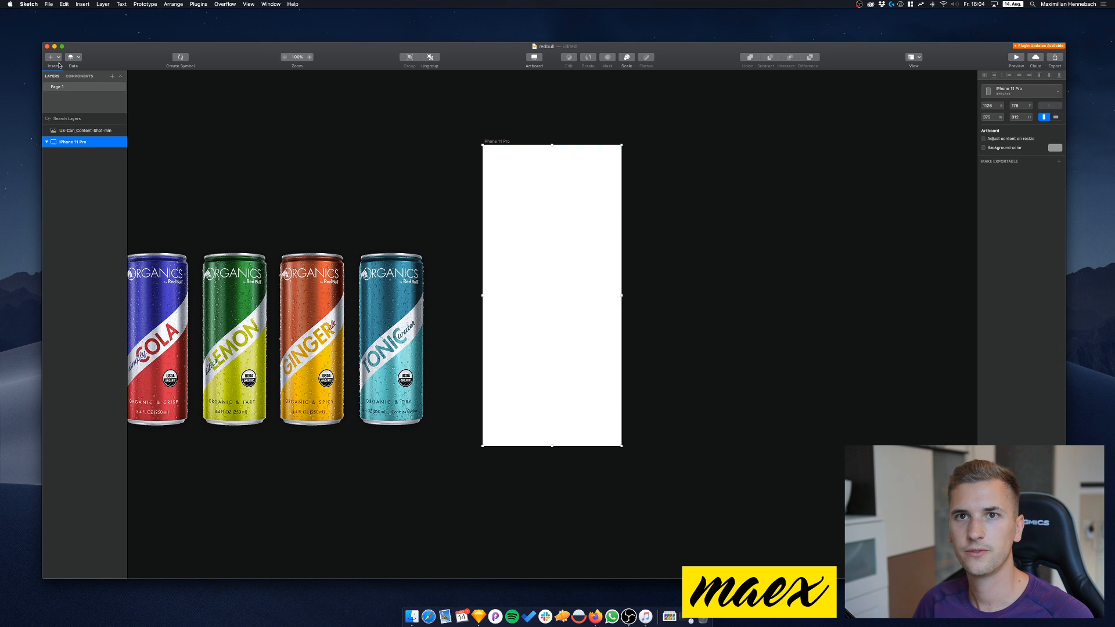
click(58, 60)
mouse_move(131, 159)
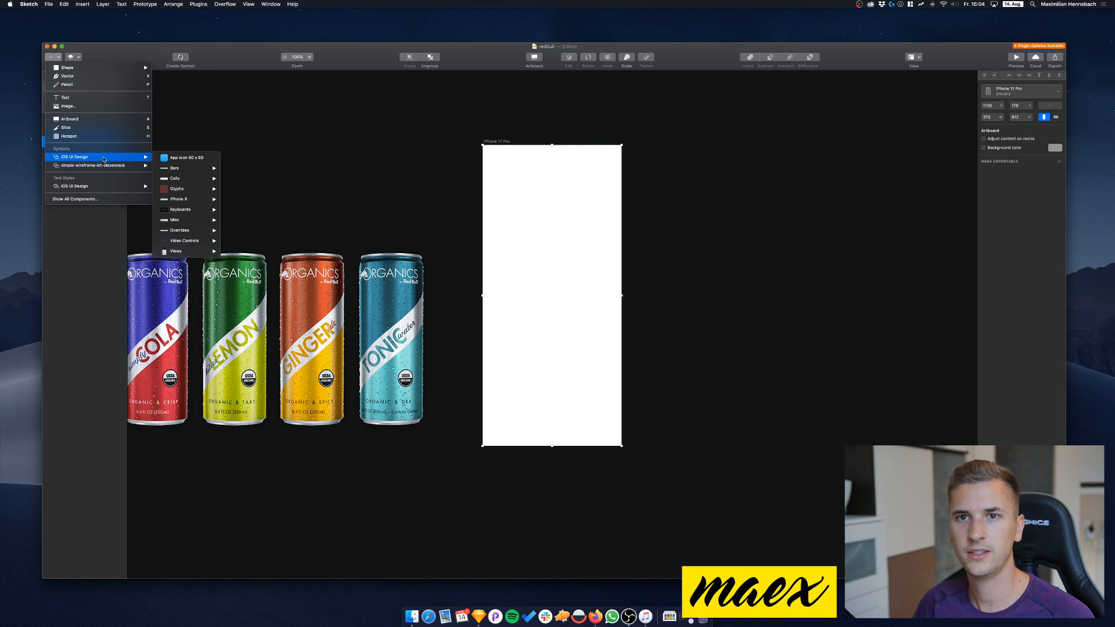
mouse_move(198, 199)
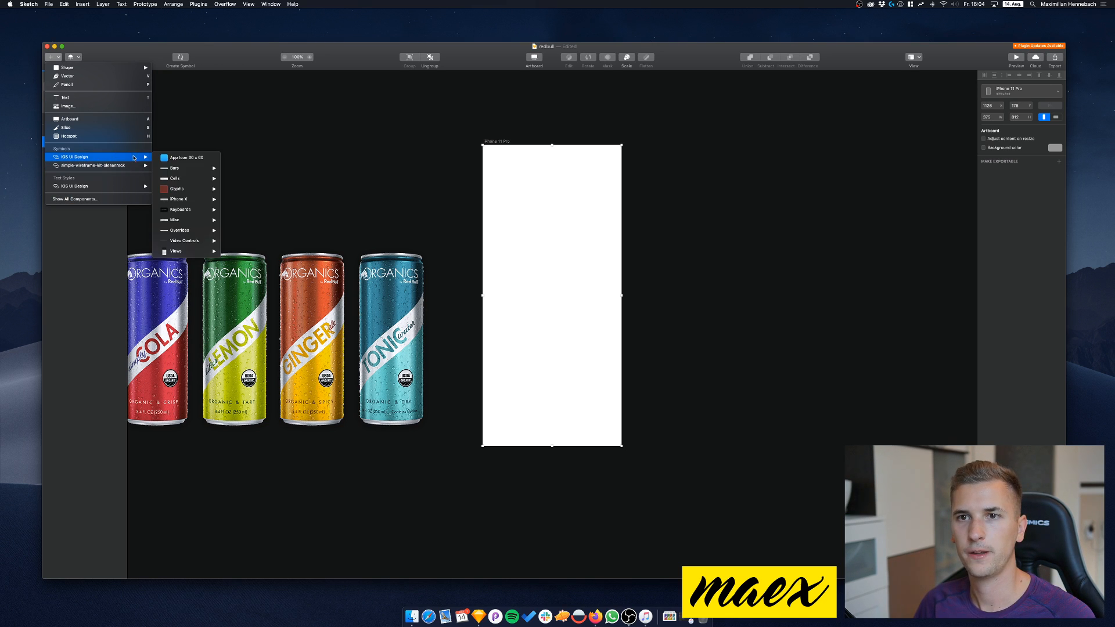
mouse_move(236, 202)
mouse_move(247, 246)
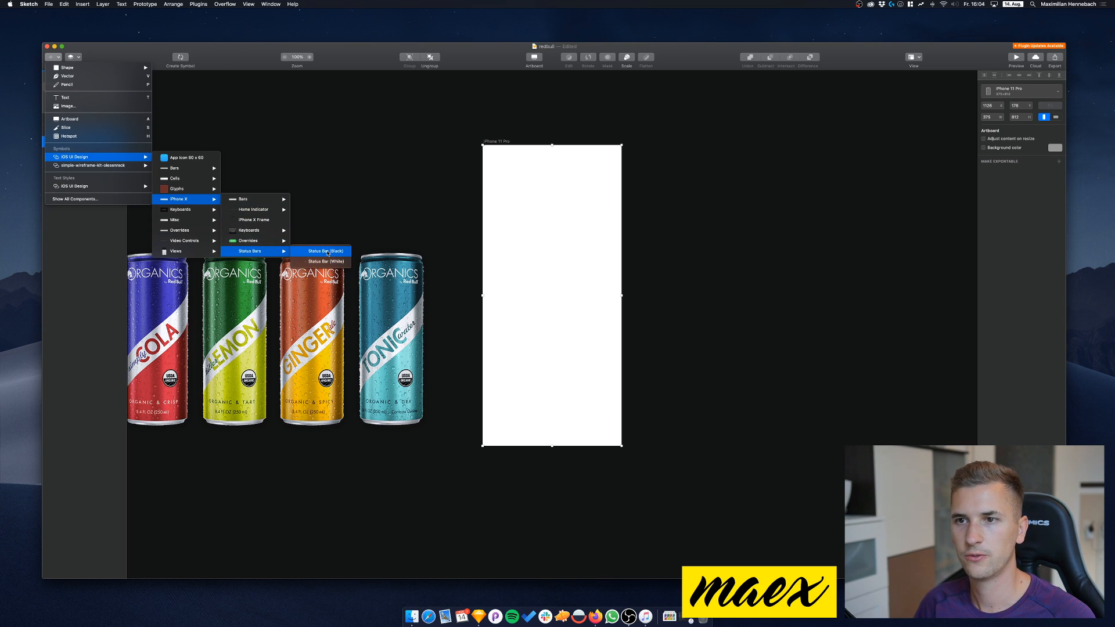
click(630, 170)
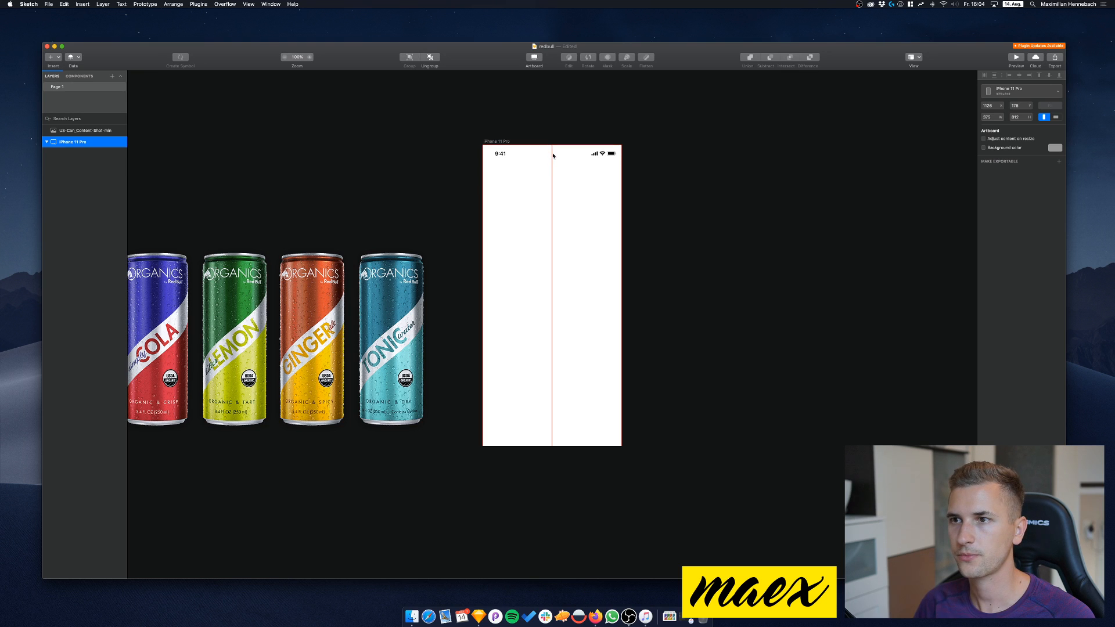
click(553, 156)
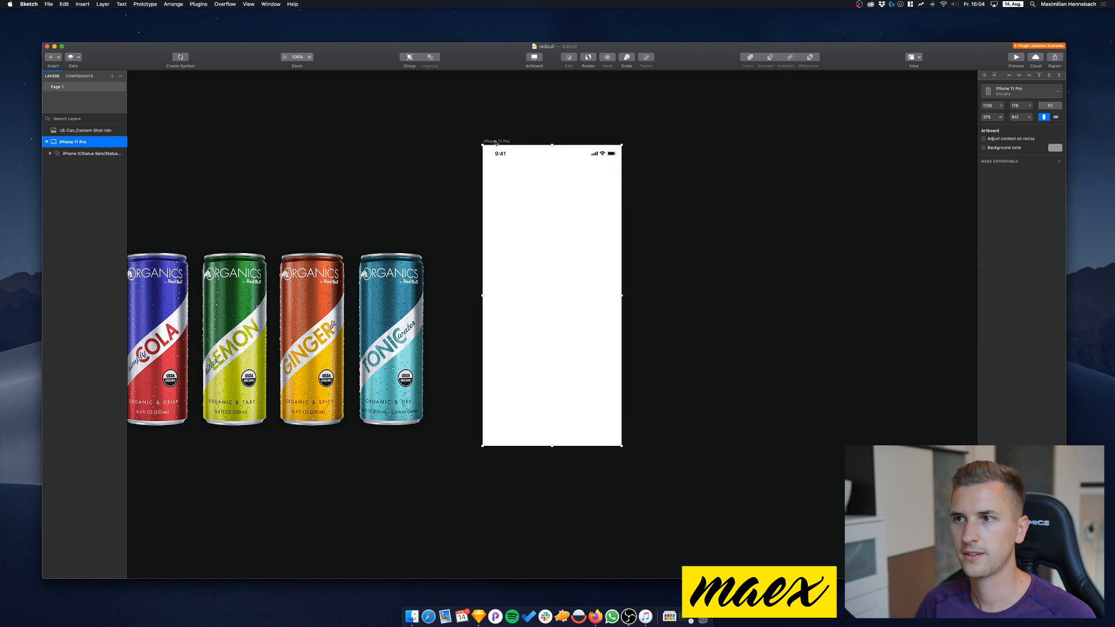
Insert the iOS UI Design iPhone X Frame symbol so that it exactly covers the iPhone 11 Pro artboard
click(56, 58)
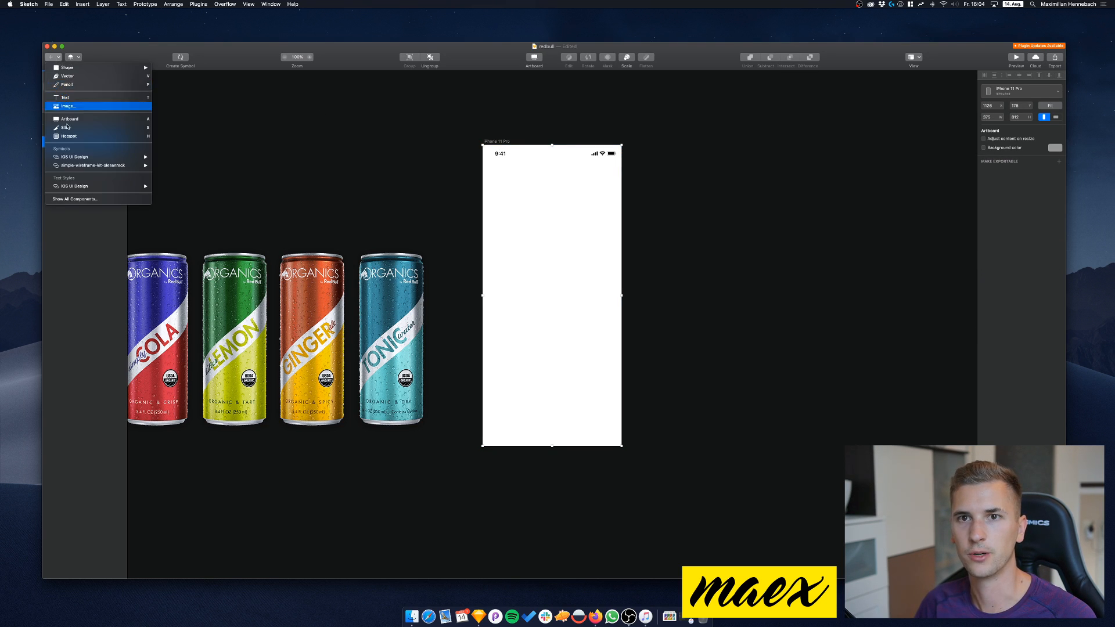
mouse_move(75, 157)
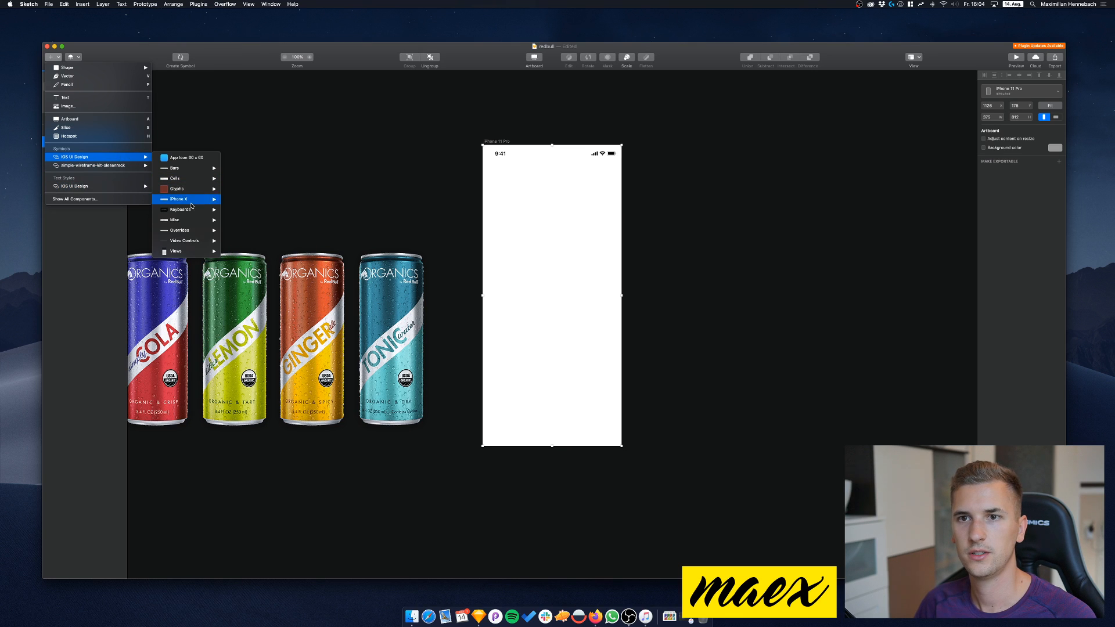
mouse_move(186, 199)
mouse_move(250, 250)
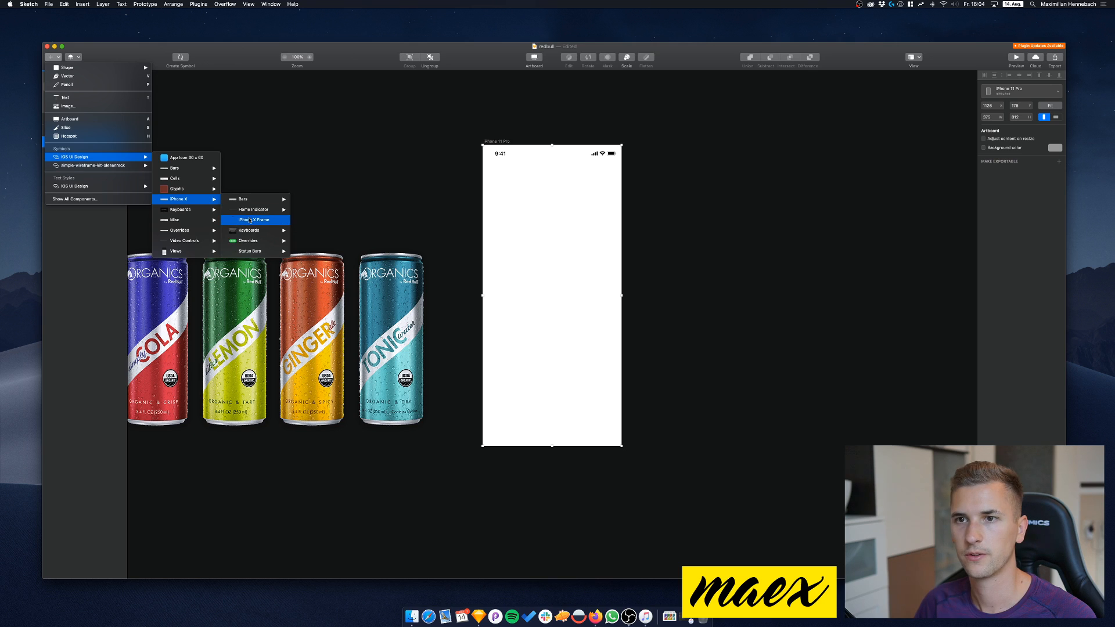
click(625, 263)
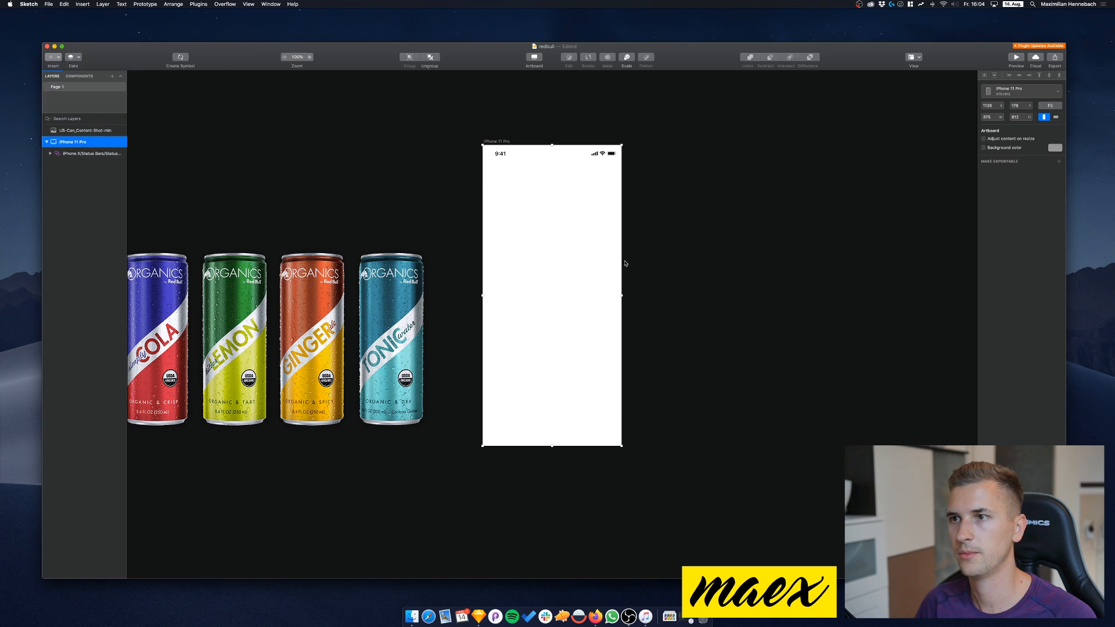
click(552, 297)
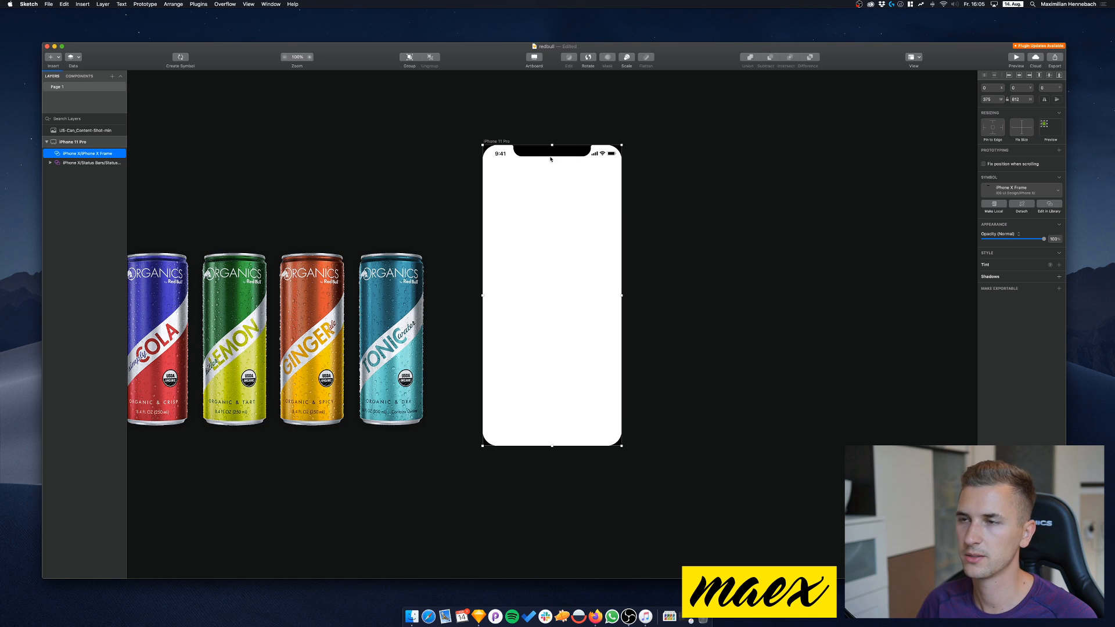
Add an iPhone 11 artboard and cover it with an iPhone X Frame symbol enlarged to 414 × 896
key(a)
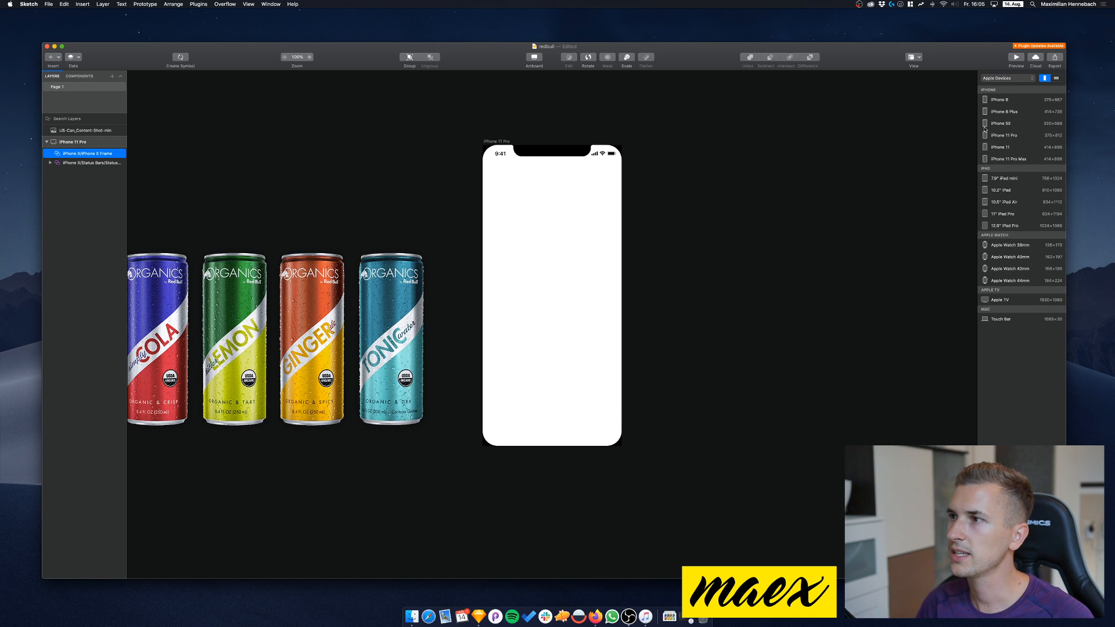
click(1000, 149)
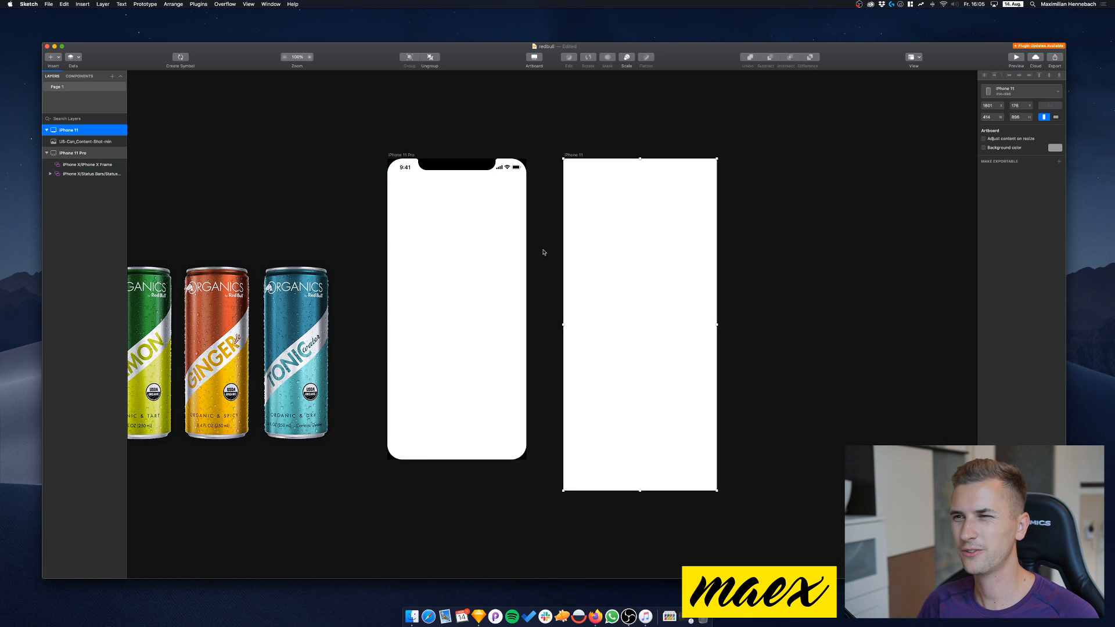
click(53, 57)
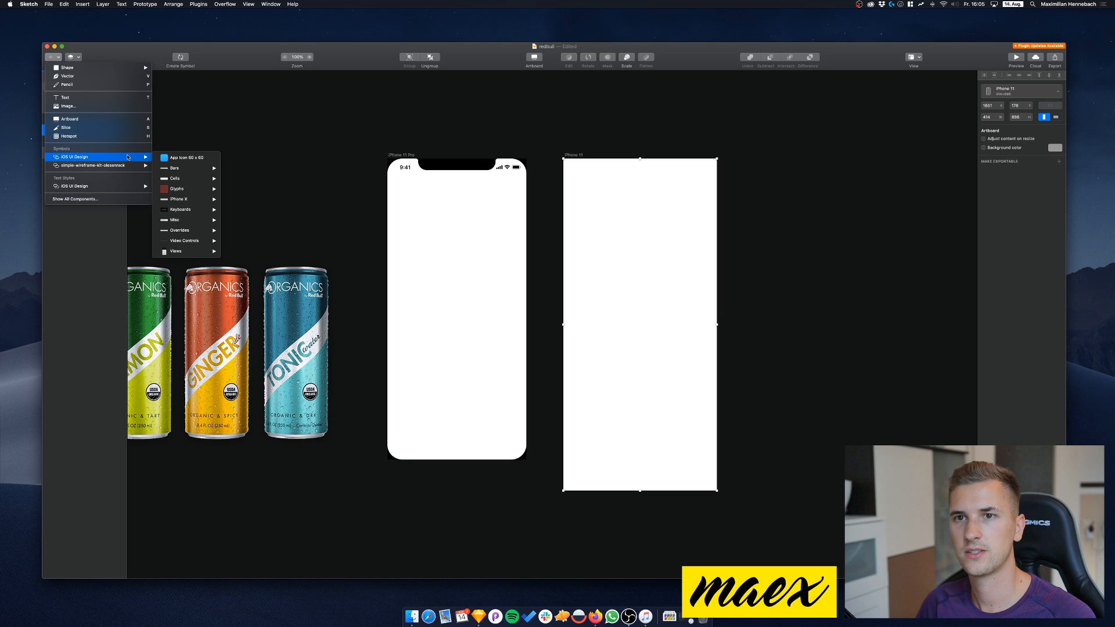
mouse_move(177, 199)
mouse_move(249, 215)
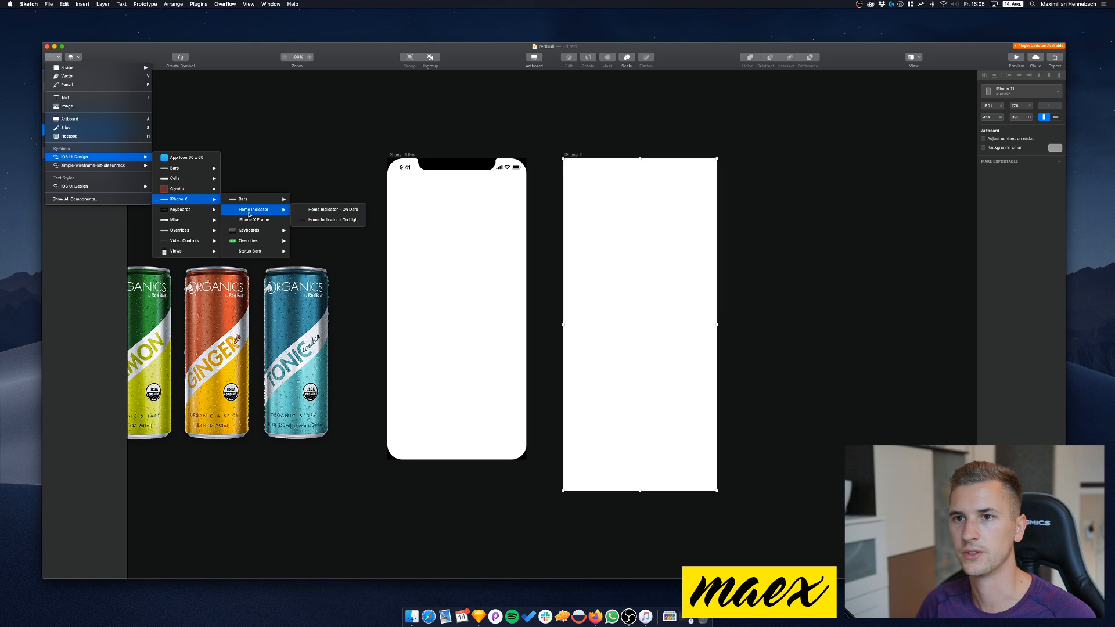
click(254, 220)
click(632, 311)
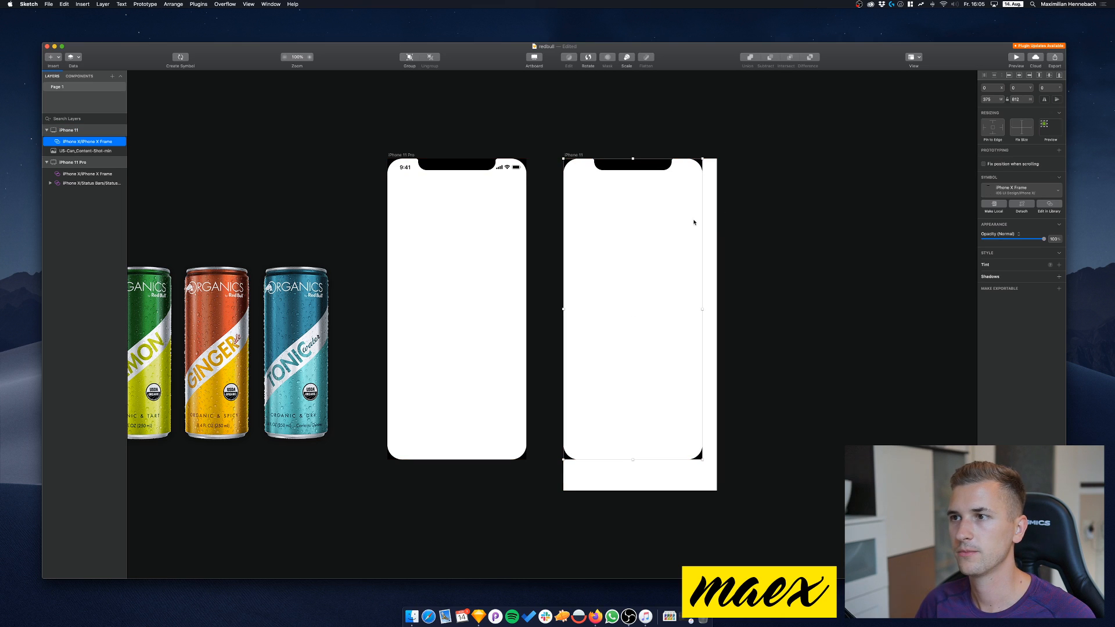
drag(701, 459, 728, 485)
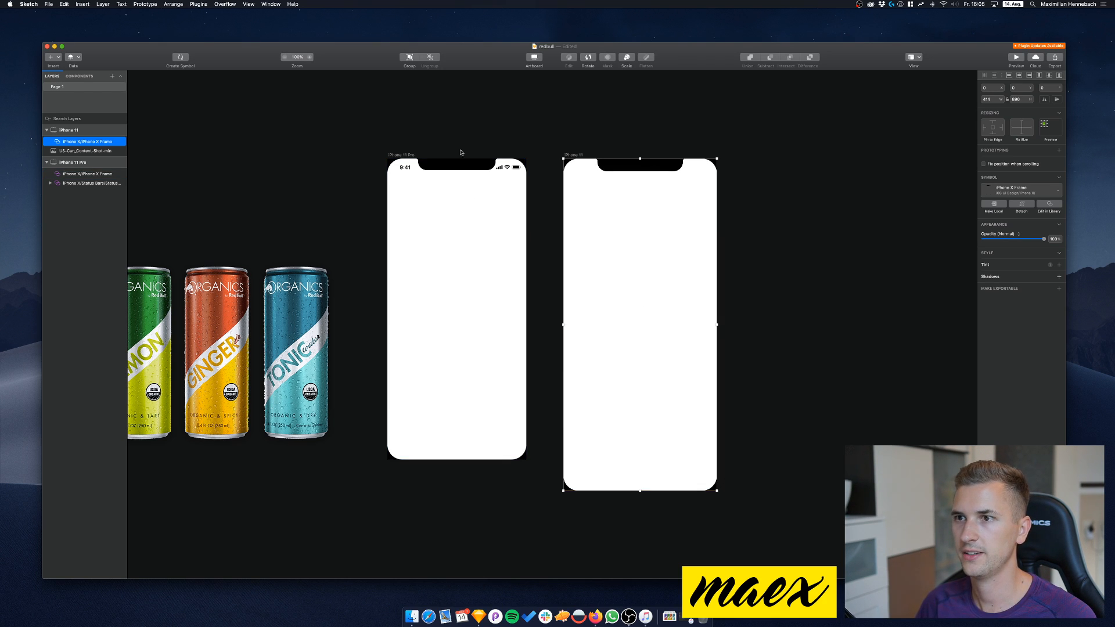
Insert the iOS UI Design iPhone X Status Bar (Black) symbol at the top of the iPhone 11 artboard and enlarge it to the artboard's width
click(56, 58)
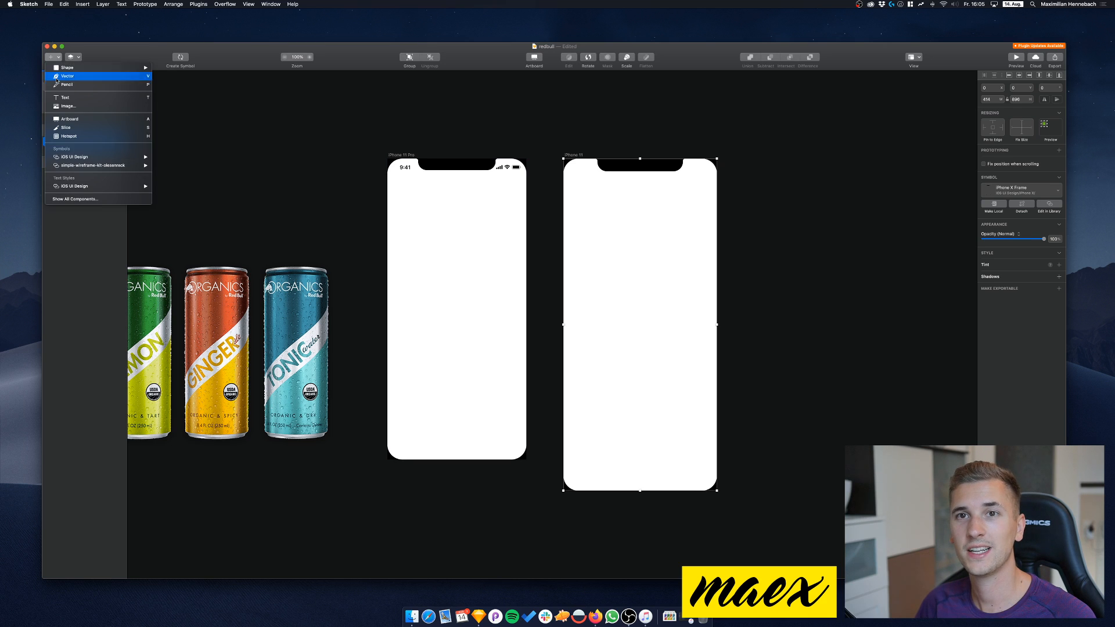
mouse_move(74, 159)
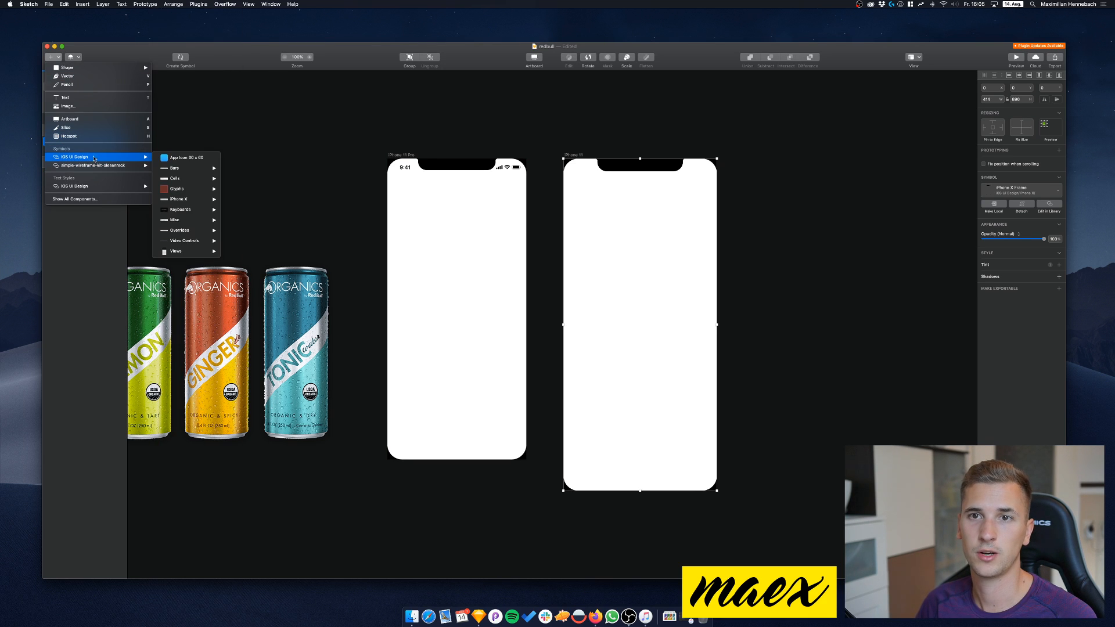
mouse_move(184, 199)
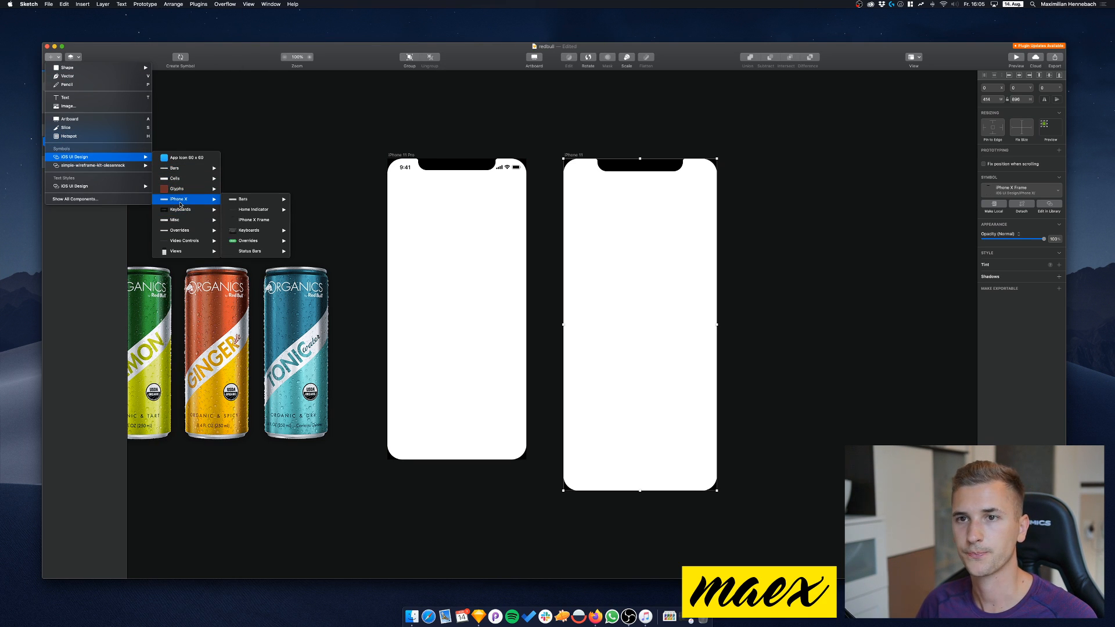
mouse_move(252, 201)
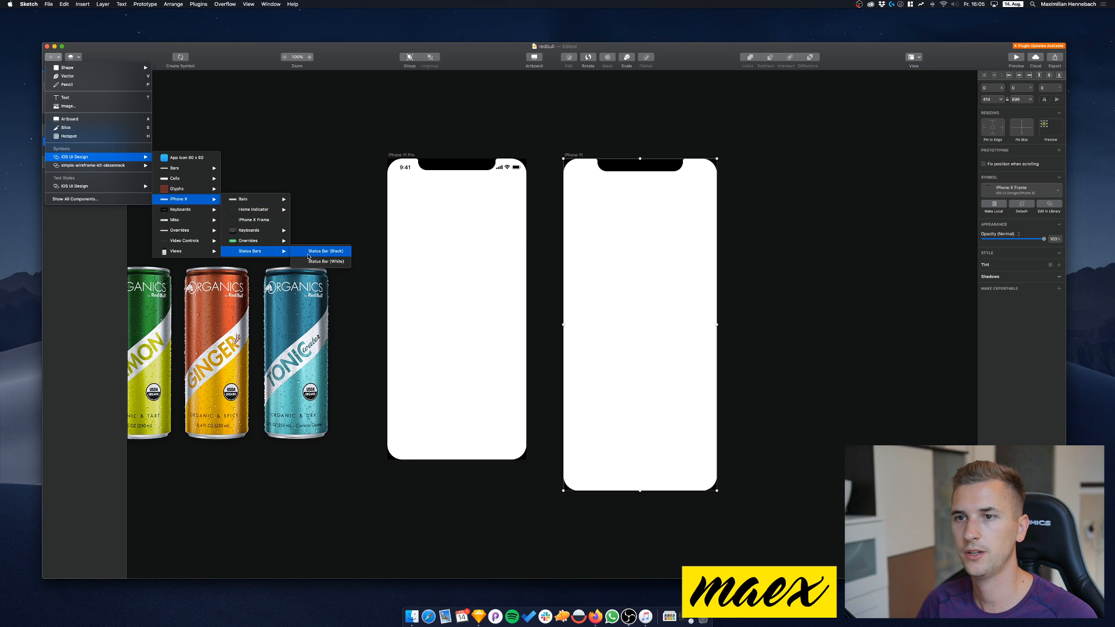
click(316, 251)
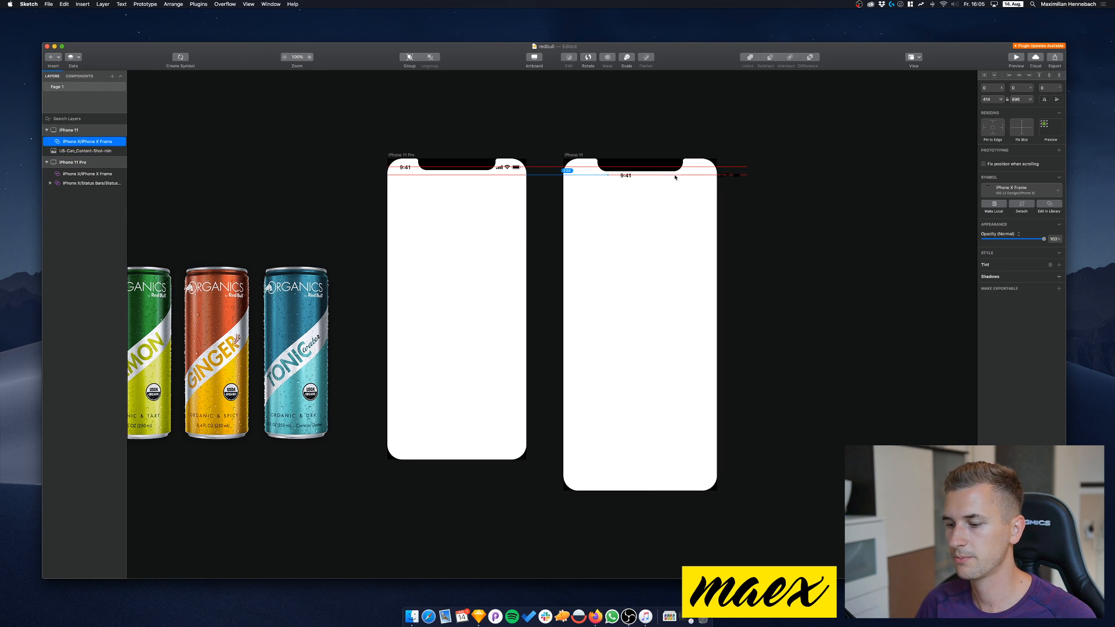
drag(691, 172, 640, 169)
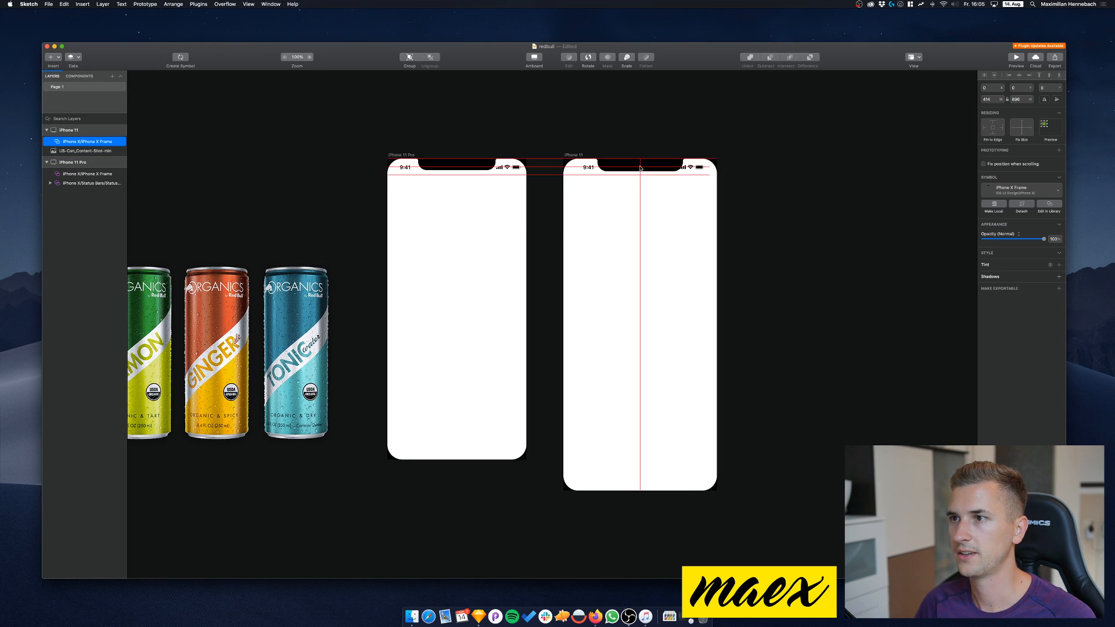
click(641, 168)
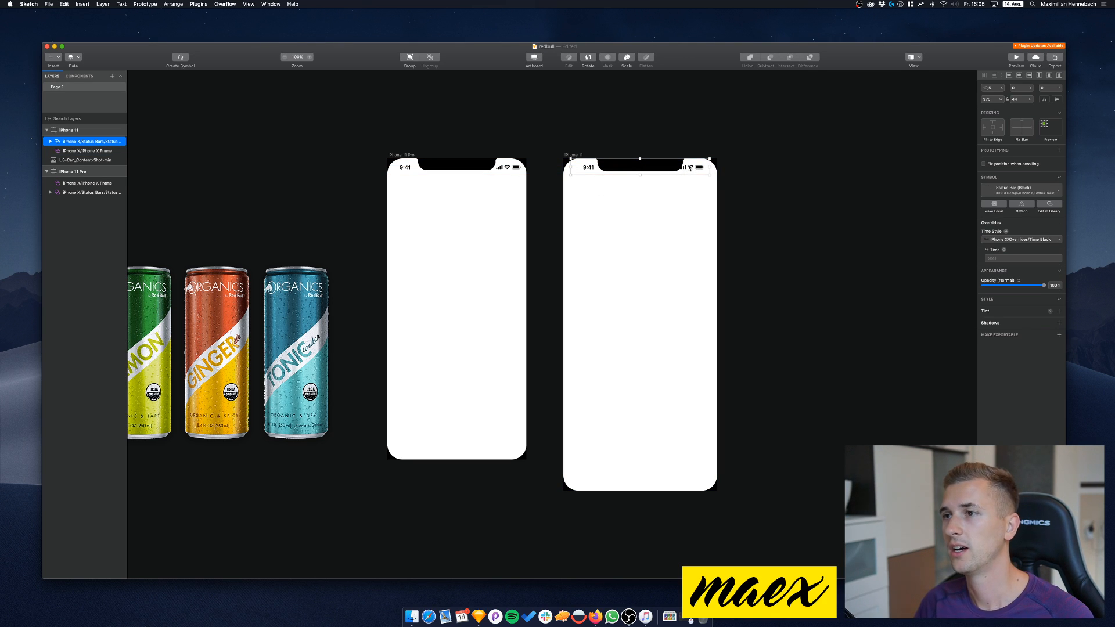
drag(691, 168, 683, 168)
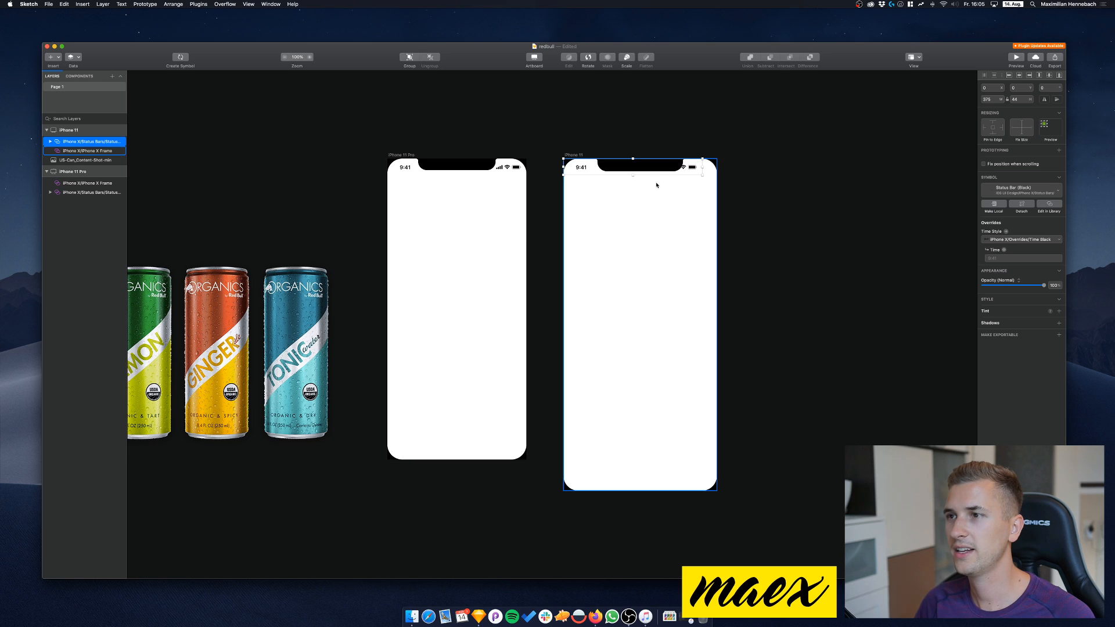
mouse_move(702, 175)
mouse_down()
mouse_move(723, 200)
mouse_move(718, 174)
mouse_up()
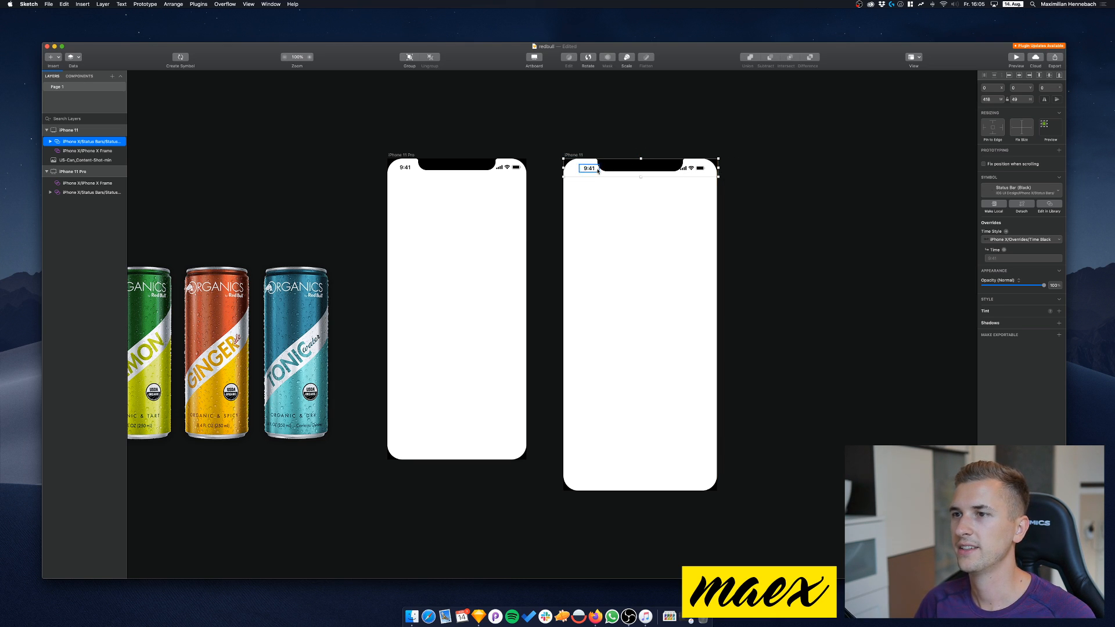
Delete the iPhone 11 artboard together with its frame and status bar
click(573, 156)
key(Delete)
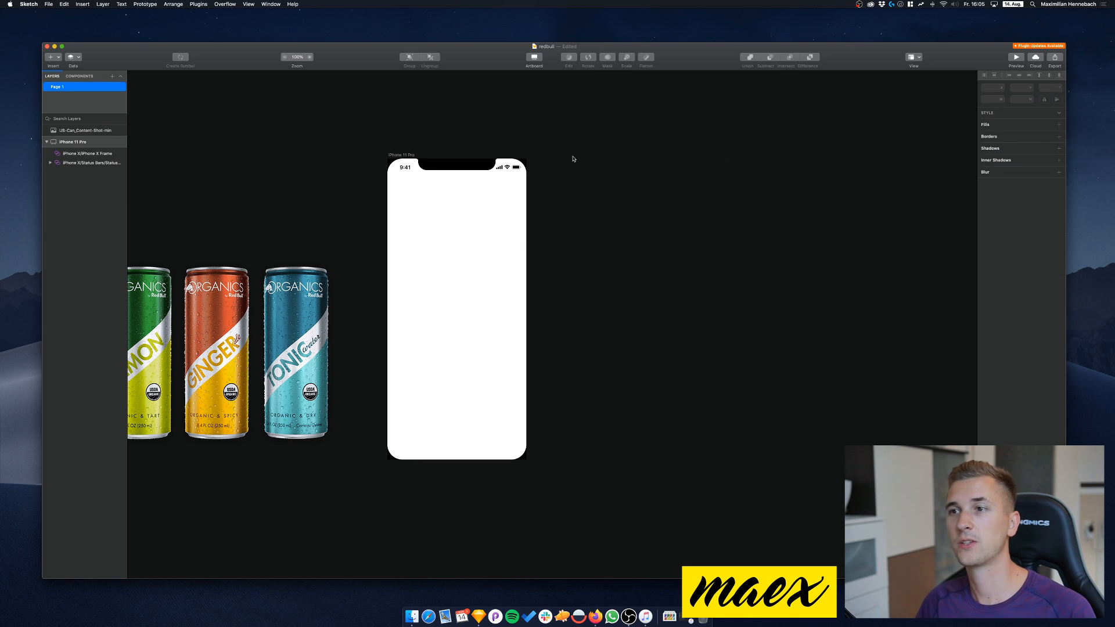
Insert the iOS UI Design symbol Home Indicator - On Light for iPhone X, centred along the bottom edge of the iPhone 11 Pro artboard
scroll(315, 206, left, 5)
scroll(315, 206, up, 1)
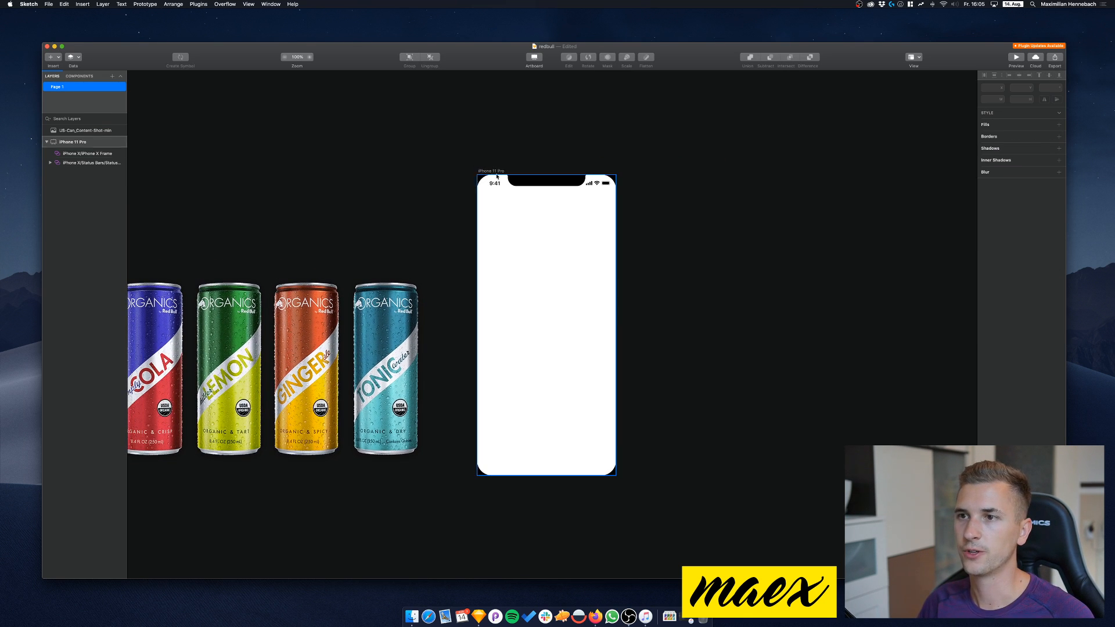
scroll(498, 232, left, 5)
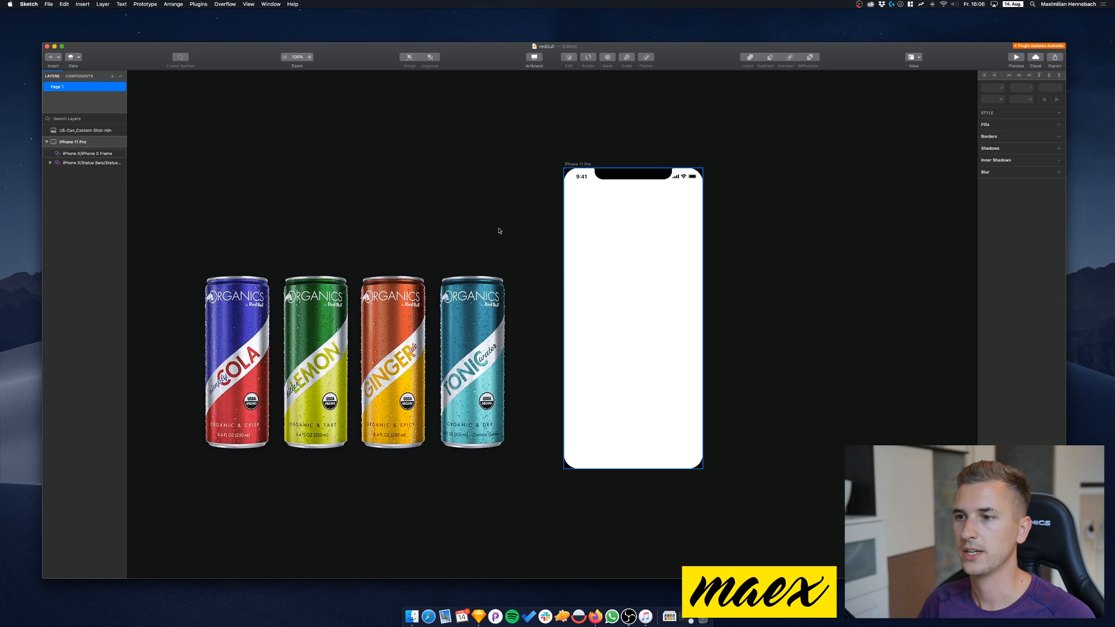
click(582, 165)
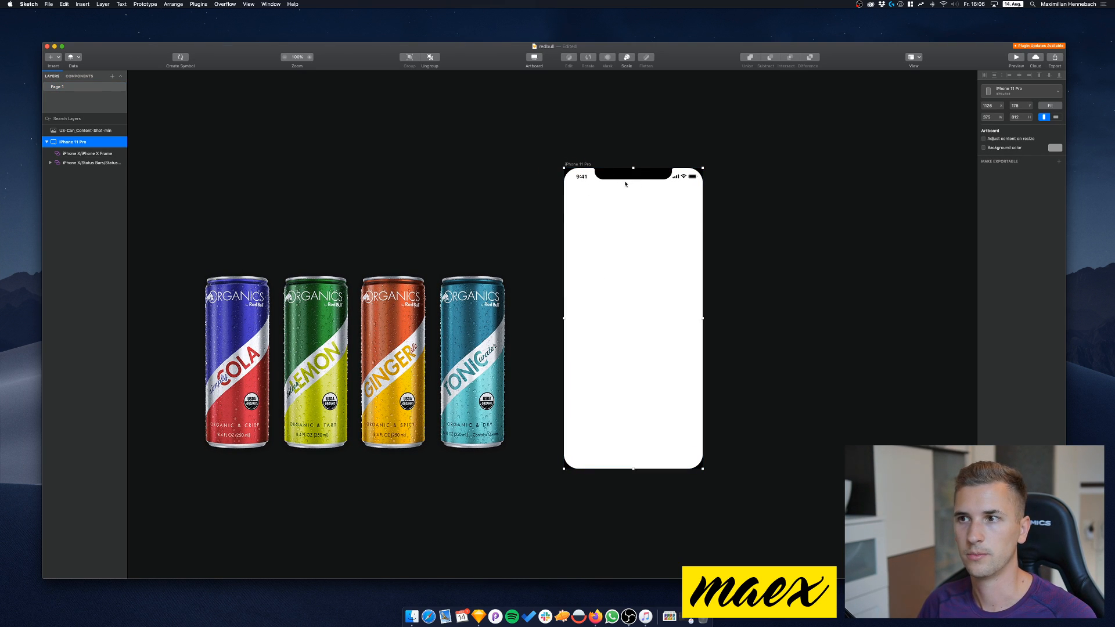
click(57, 57)
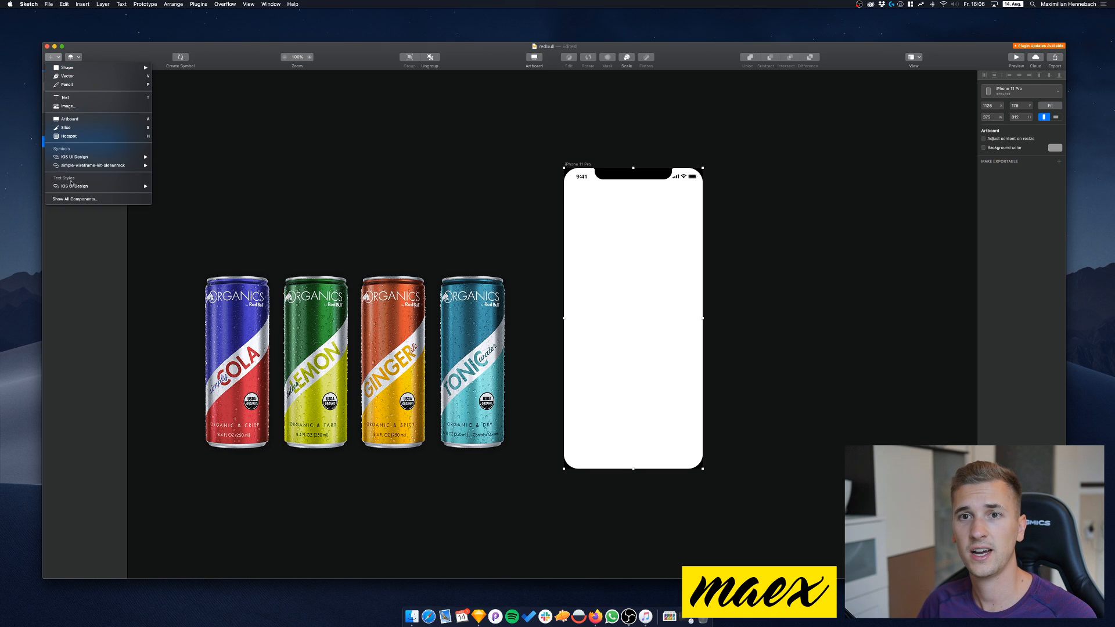
mouse_move(116, 157)
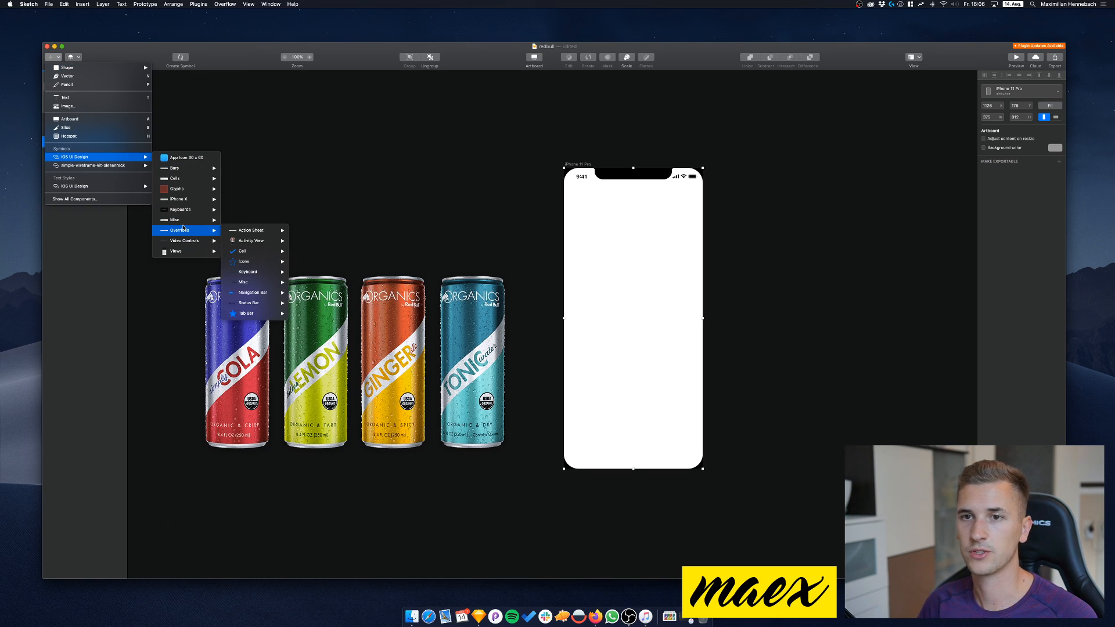
mouse_move(189, 220)
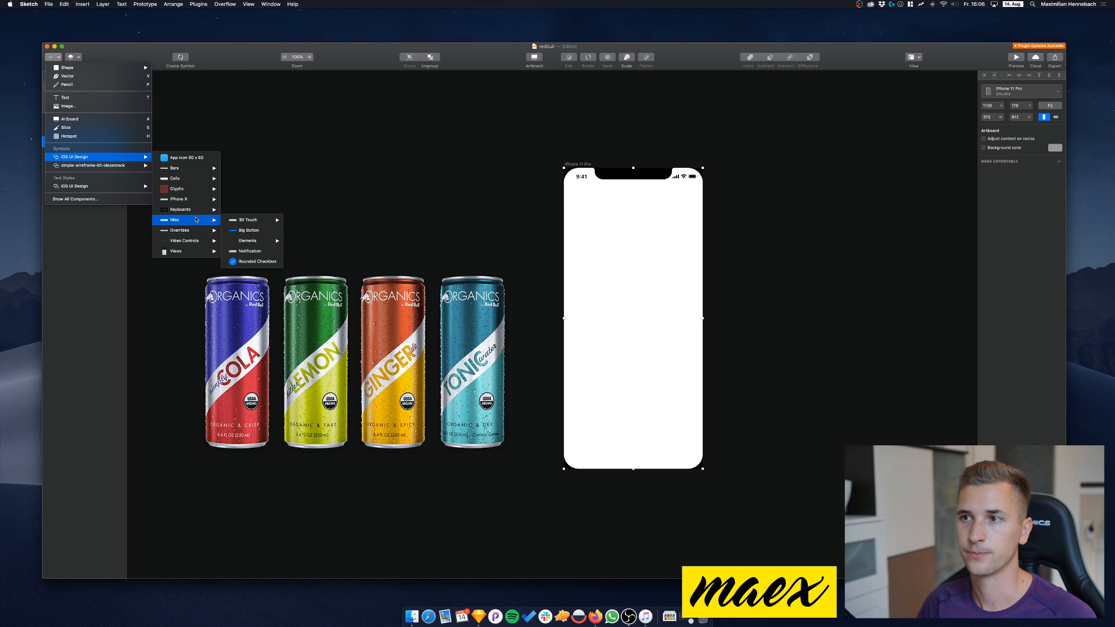
mouse_move(180, 199)
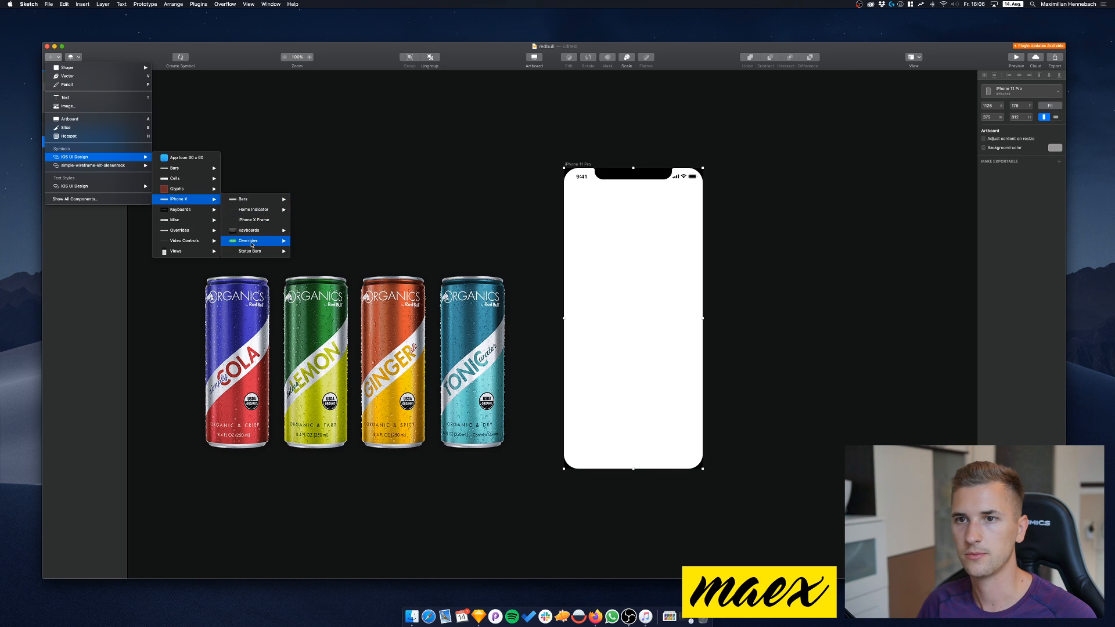
mouse_move(251, 214)
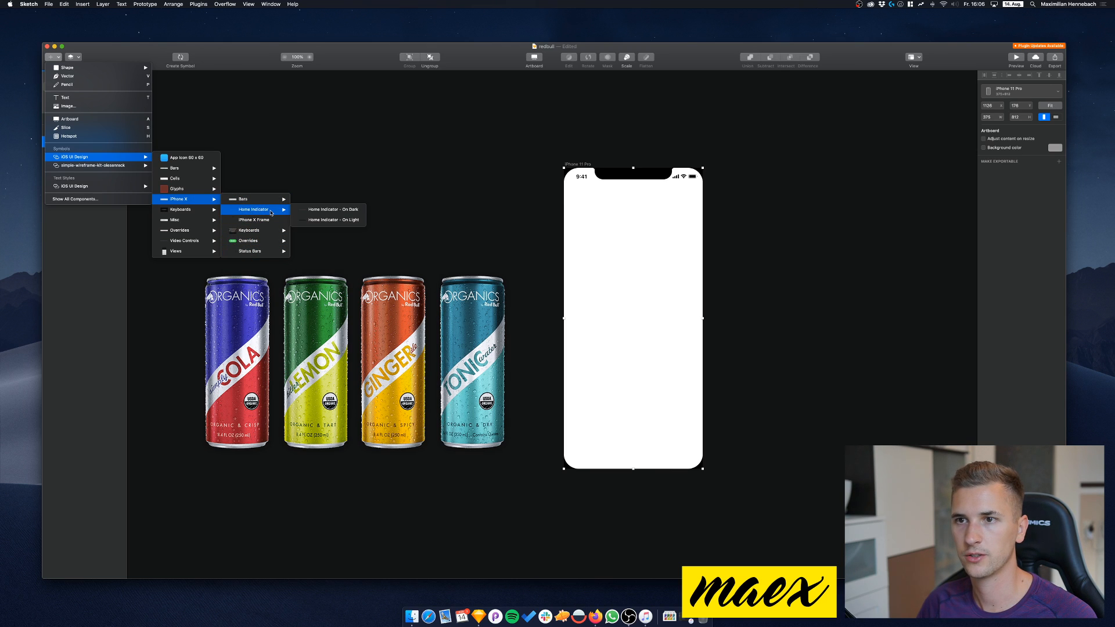
click(323, 221)
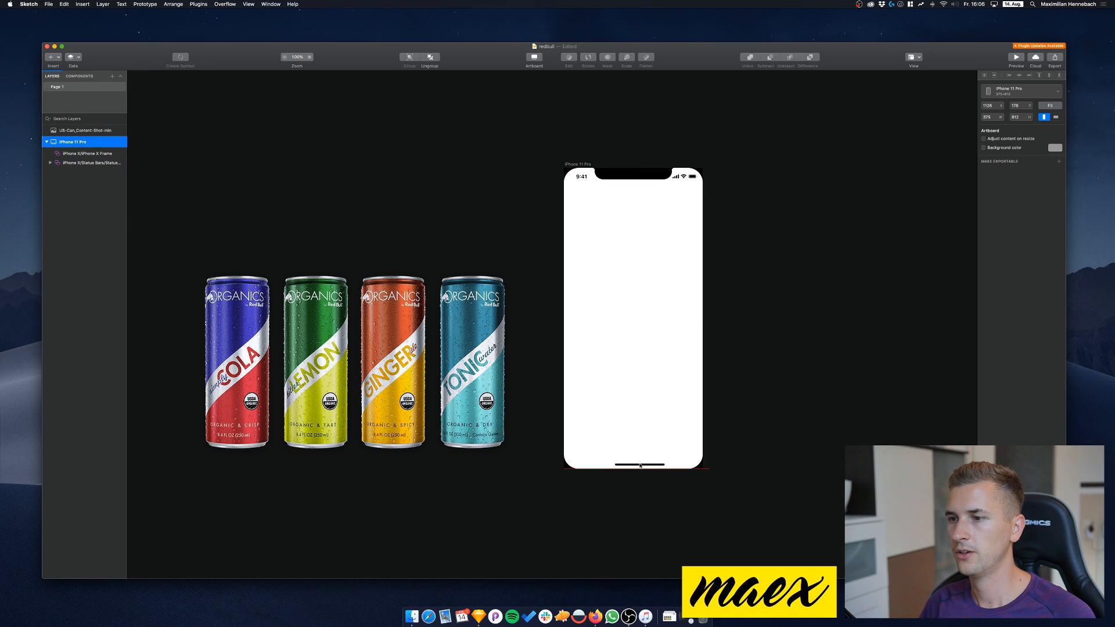
click(634, 465)
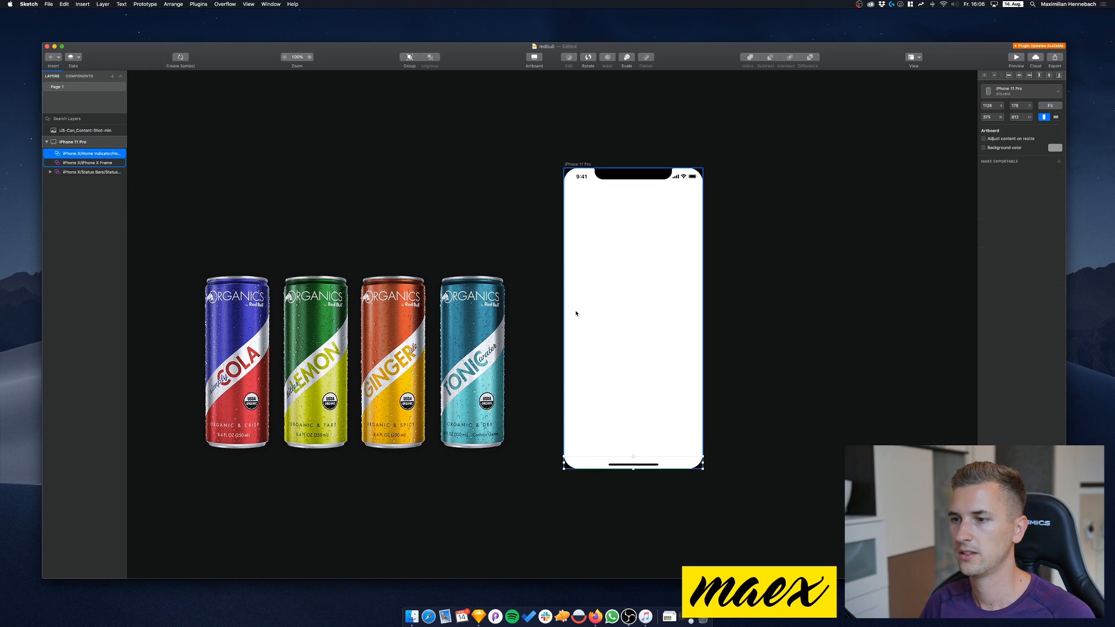
scroll(612, 278, right, 2)
click(611, 279)
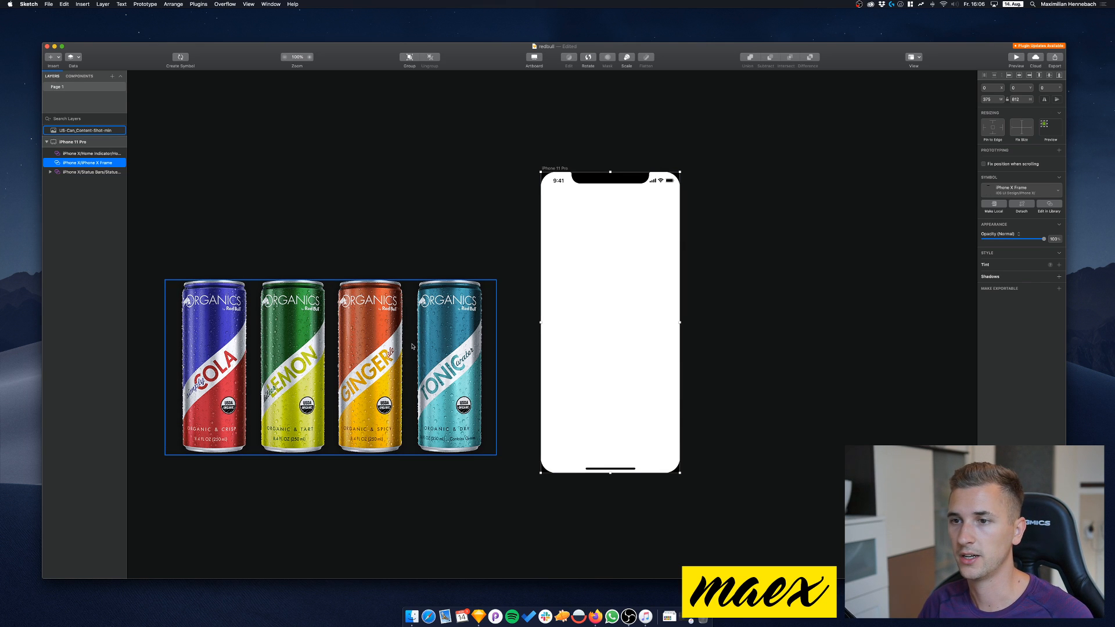
scroll(418, 318, down, 3)
scroll(418, 319, left, 2)
click(402, 292)
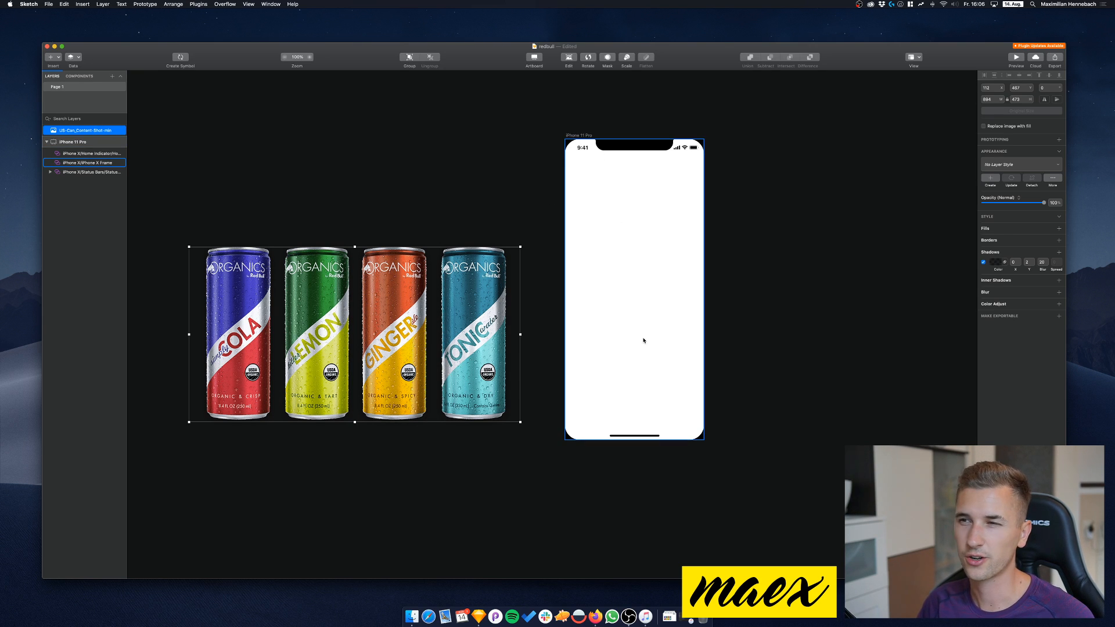
Rename the iPhone 11 Pro artboard as "product overlay"
click(576, 137)
key(super+r)
text(prod)
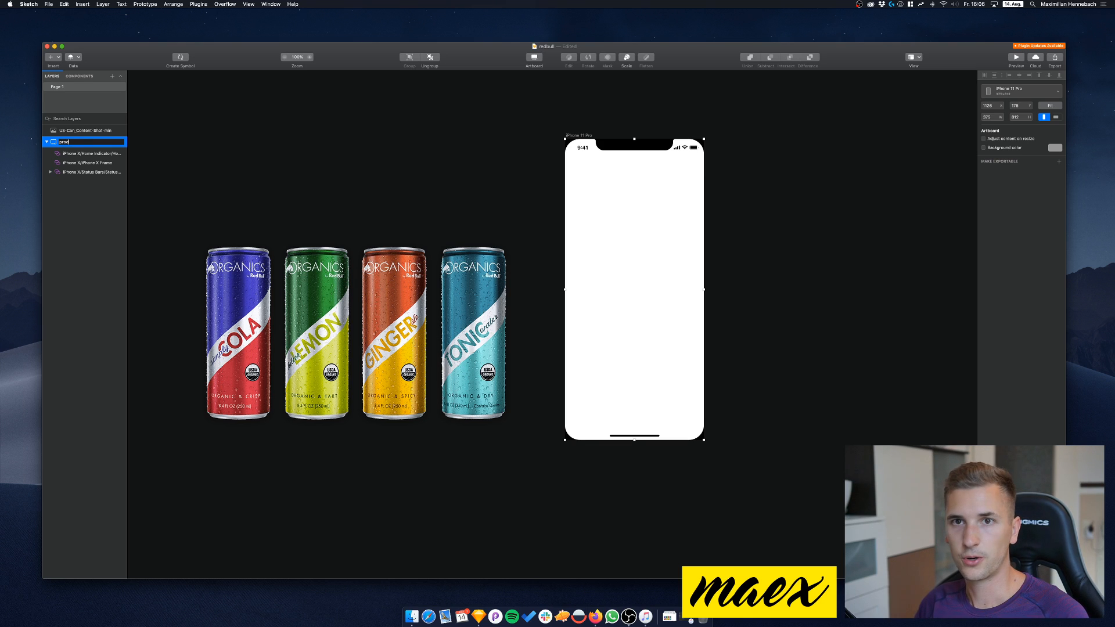
text(uct overlay)
key(Return)
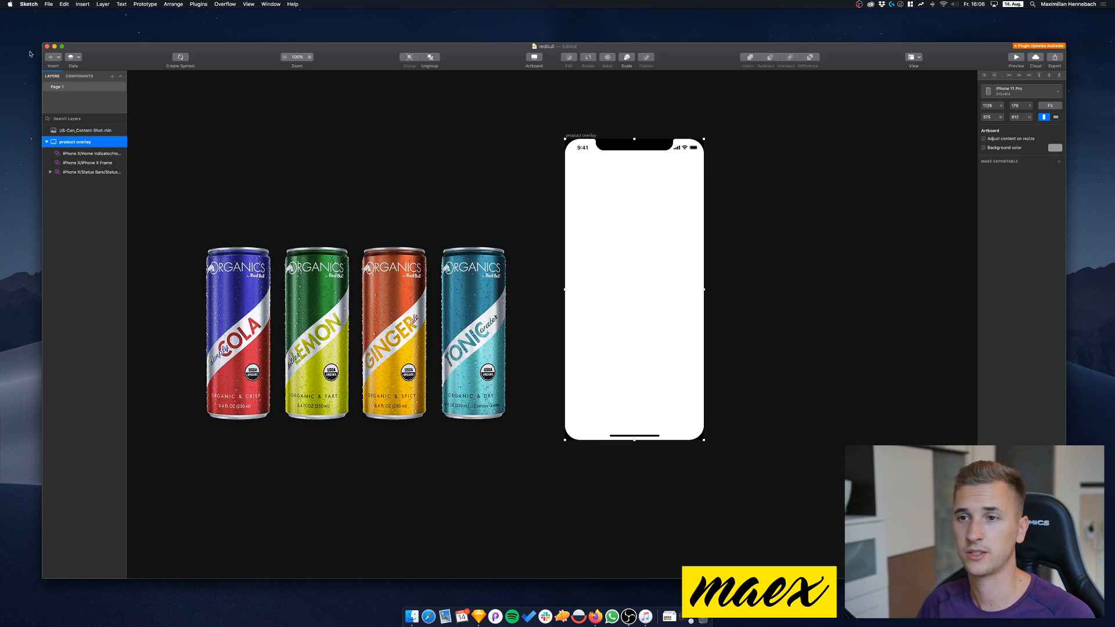
Crop the empty side margins off the cans image, leaving it about 820 × 473
double_click(458, 339)
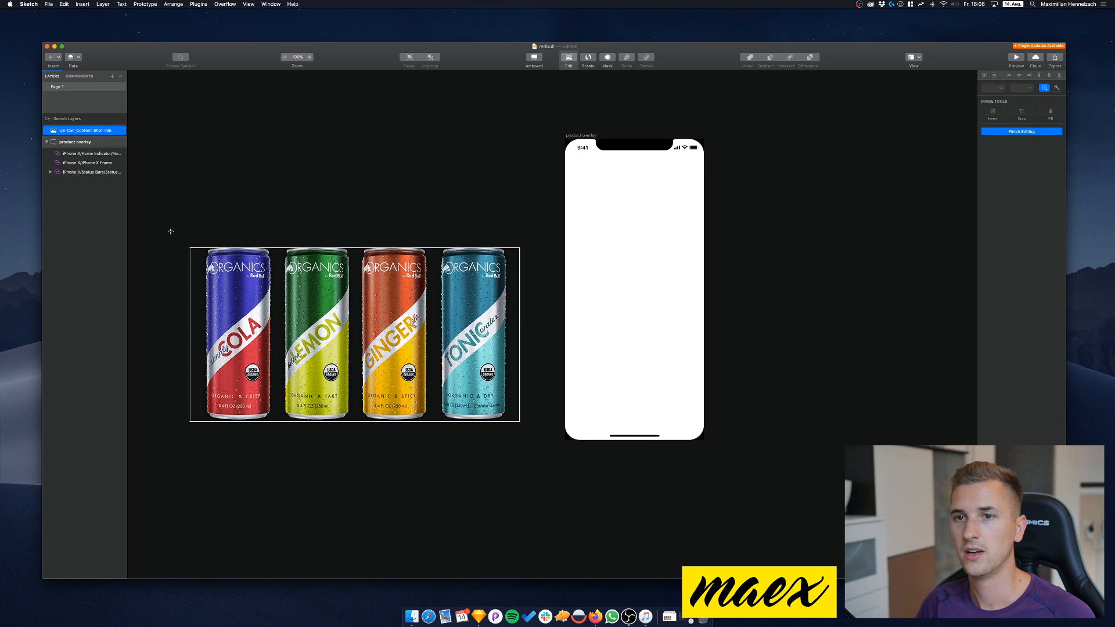
key(Escape)
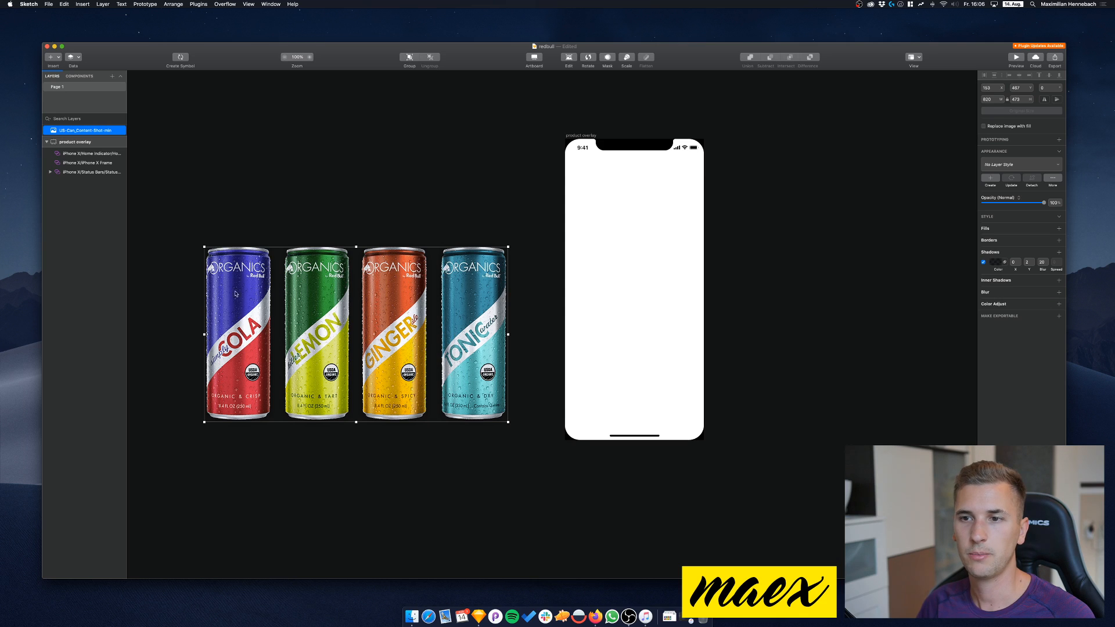
Marquee the Simply Cola can in the cans image and copy it out as a separate bitmap layer in the same place
double_click(308, 315)
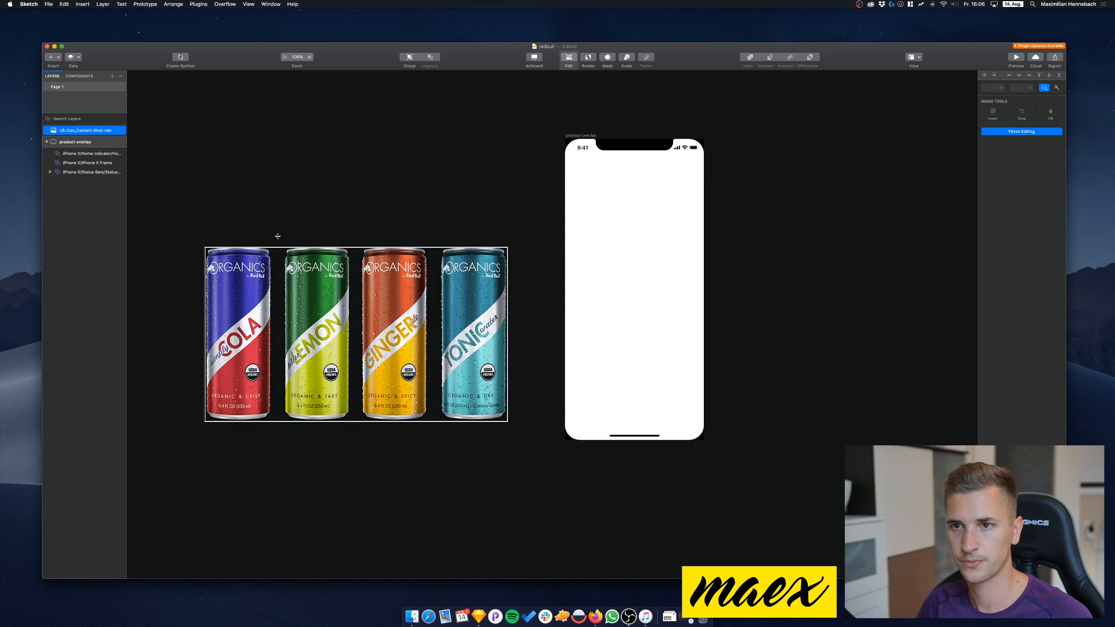
drag(279, 237, 187, 443)
scroll(148, 457, left, 2)
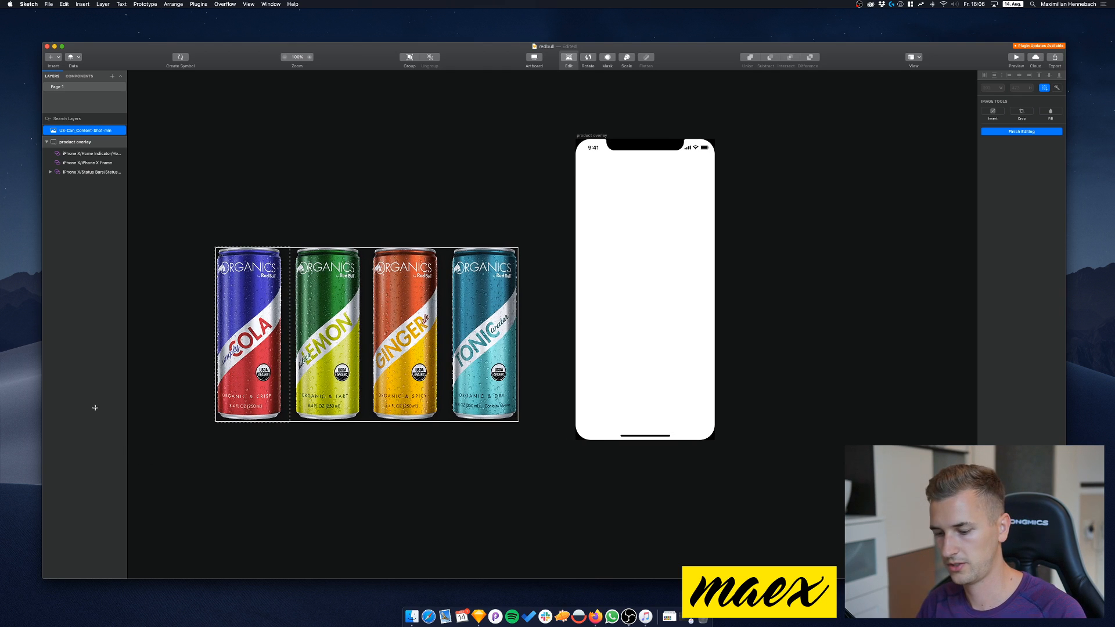
key(super+c)
key(super+v)
Marquee the green Lemon can in the cans image and copy it out as a separate bitmap layer
double_click(395, 275)
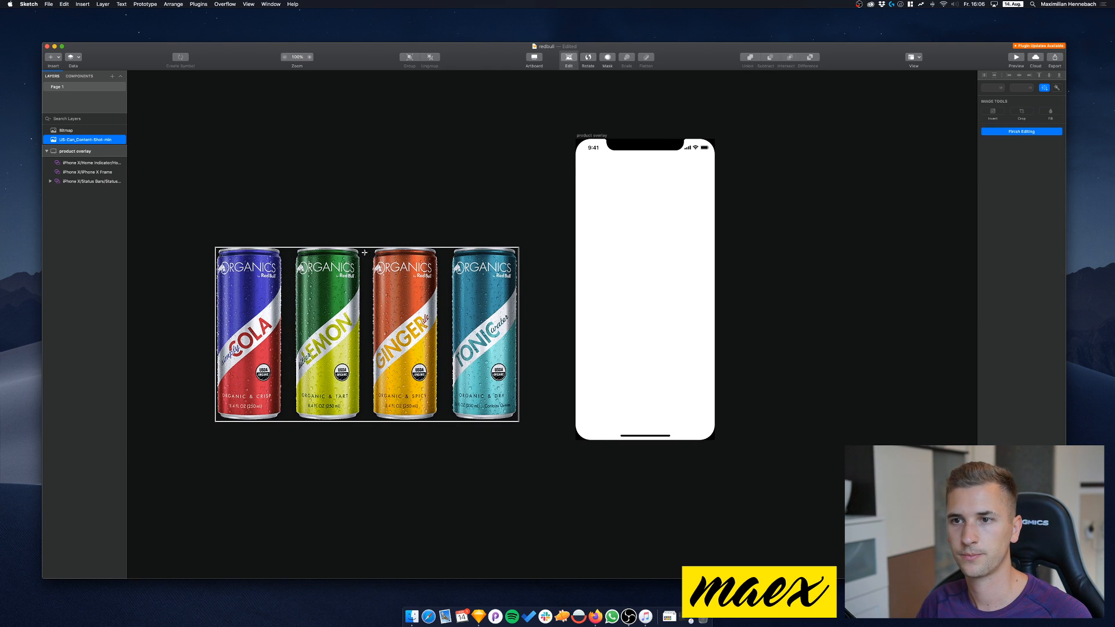
drag(362, 242, 284, 436)
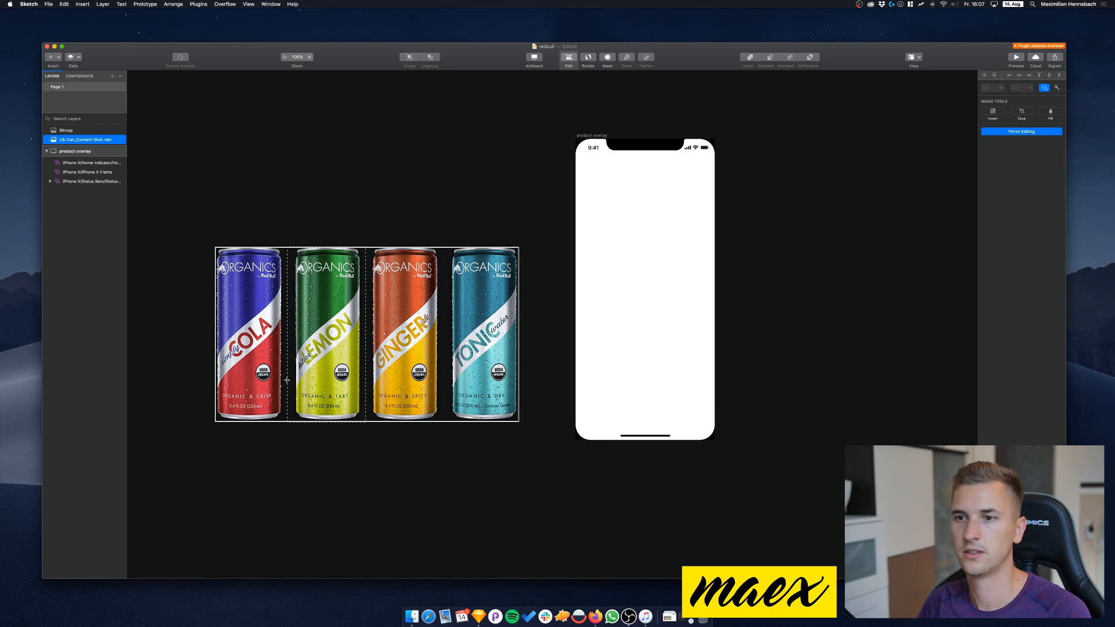
key(super+c)
key(super+v)
Marquee the Ginger can in the cans image, about 218 × 473, and copy it out as a separate bitmap layer
double_click(416, 281)
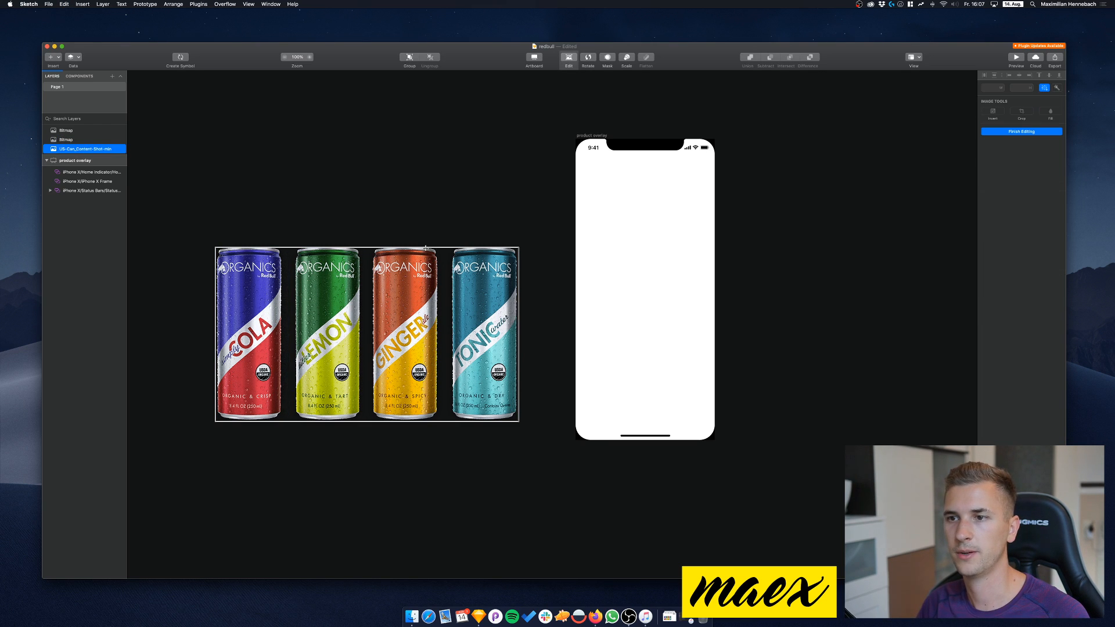
drag(444, 243, 362, 483)
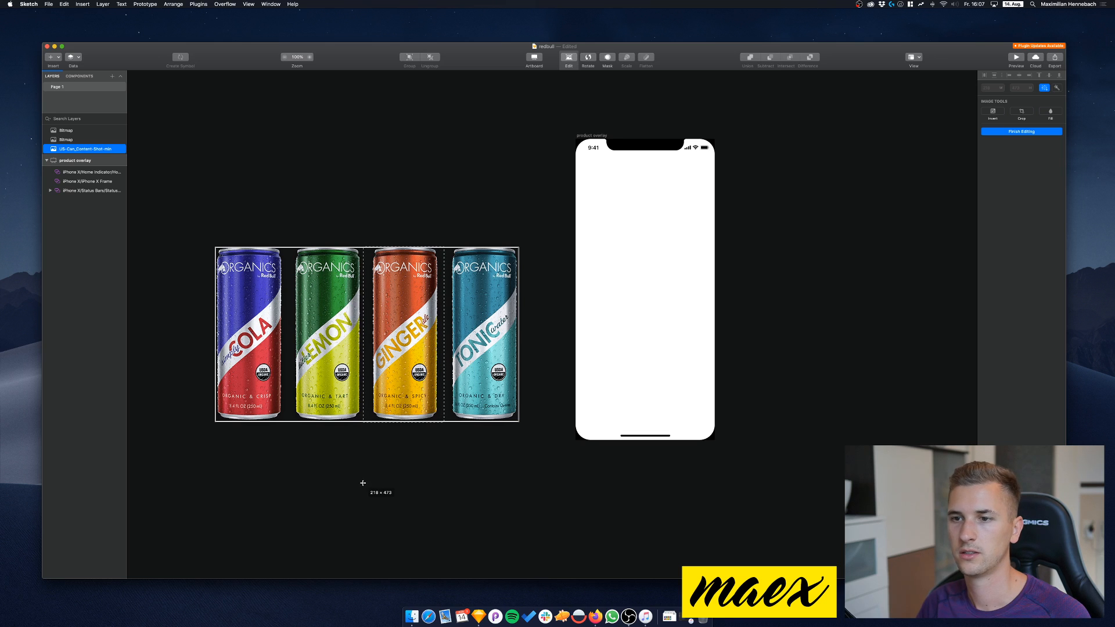
key(super+c)
key(super+v)
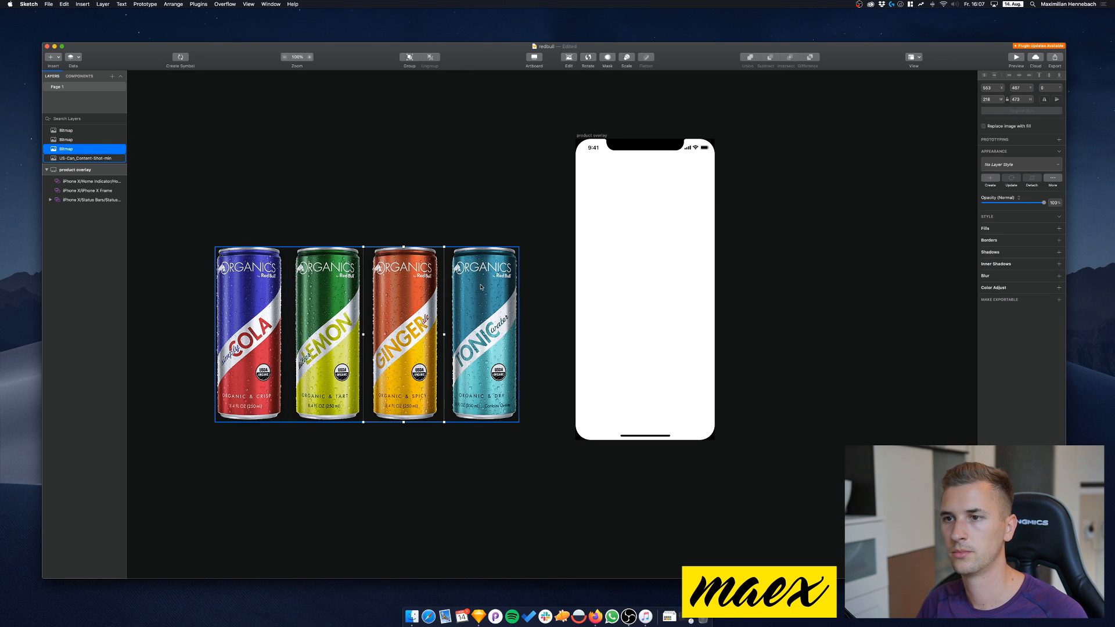
Marquee the Tonic Water can in the cans image, about 199 × 473, and copy it out as a separate bitmap layer
double_click(481, 287)
mouse_move(533, 227)
mouse_down()
mouse_move(465, 410)
mouse_move(445, 424)
mouse_up()
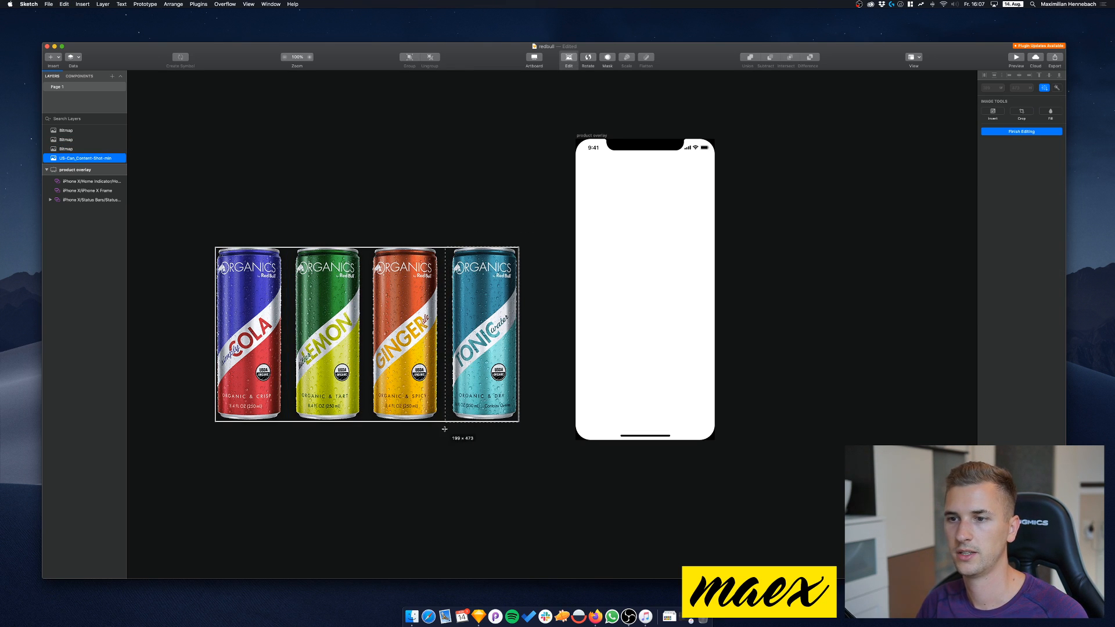
key(super+c)
key(super+v)
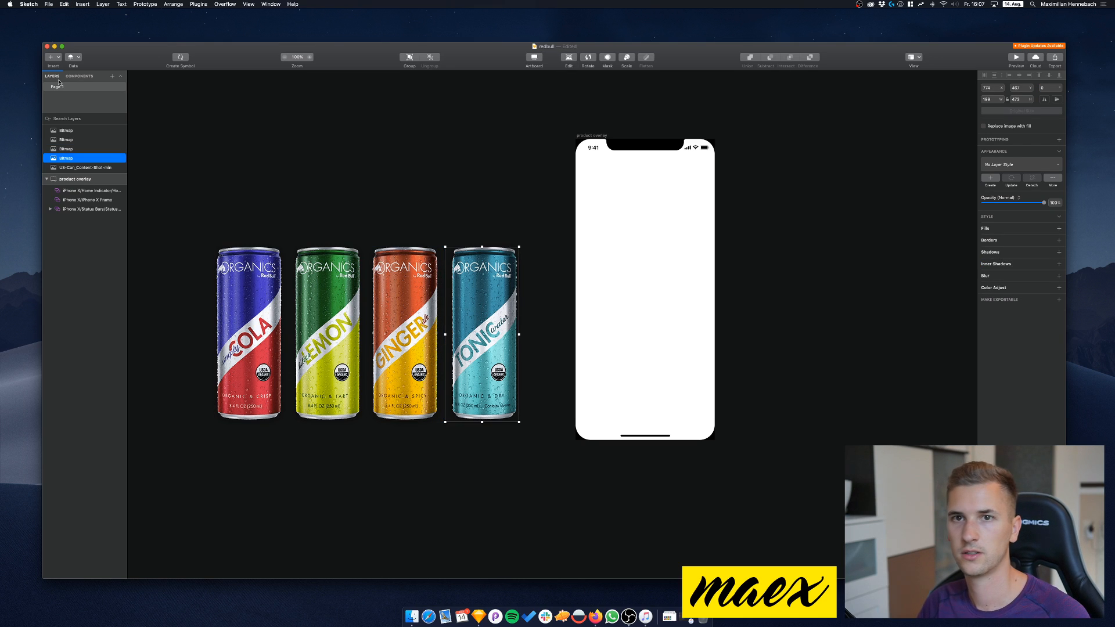
Hide the original cans image and move the Simply Cola and Lemon bitmaps farther away from the Ginger can
click(72, 150)
click(72, 131)
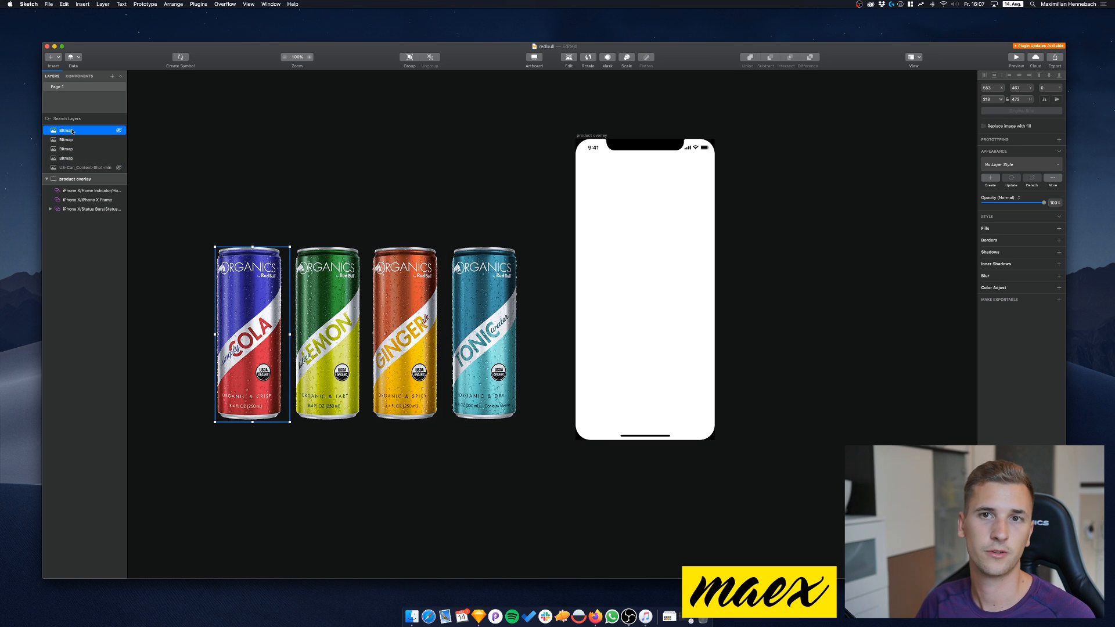
shift+click(70, 159)
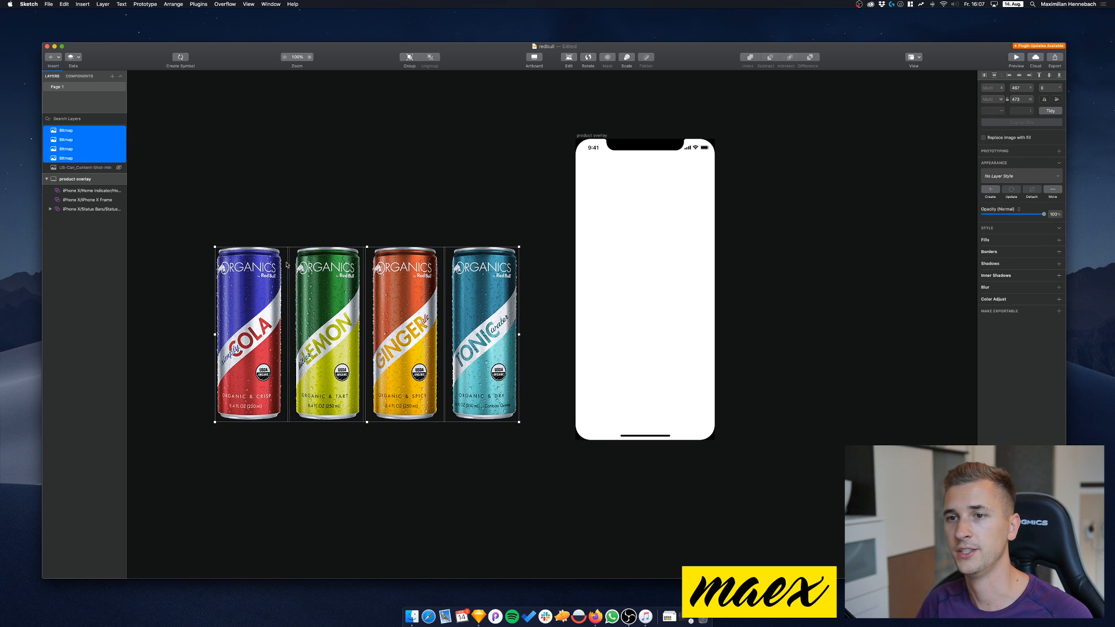
click(304, 192)
click(250, 273)
drag(250, 272, 226, 271)
drag(324, 283, 313, 281)
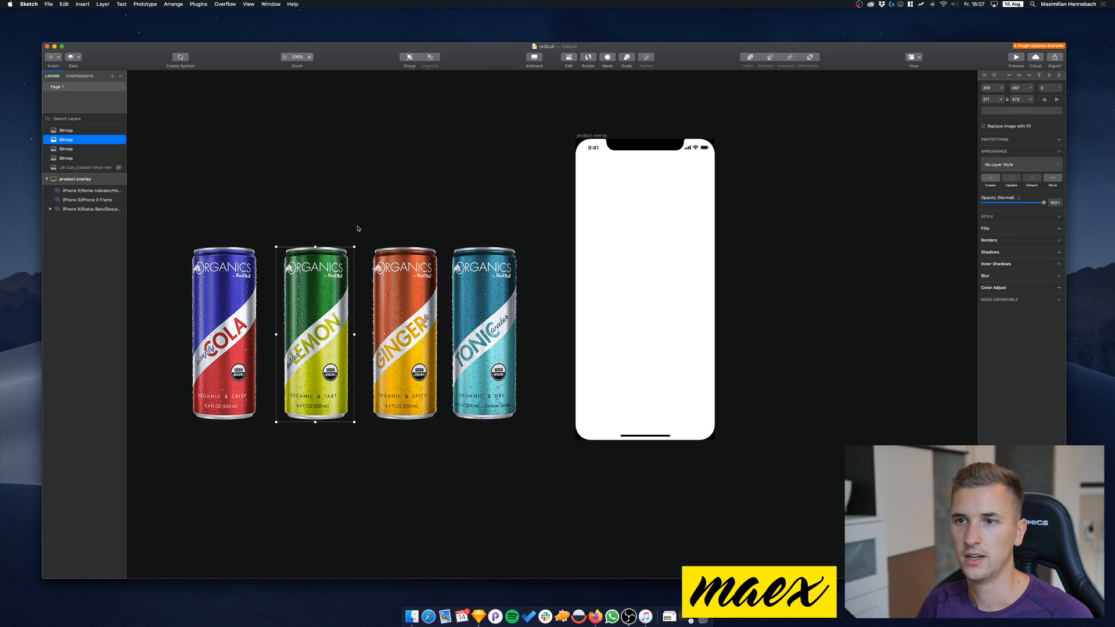
Crop the Lemon and Simply Cola bitmaps tightly around their cans, each to 185 × 473
double_click(339, 279)
key(Escape)
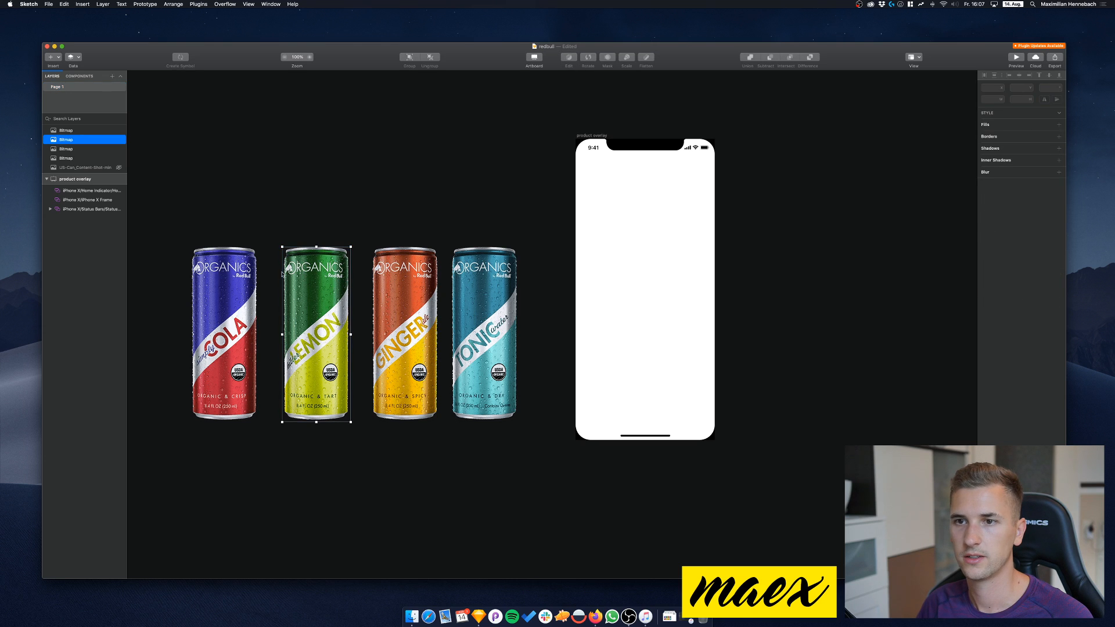
double_click(232, 268)
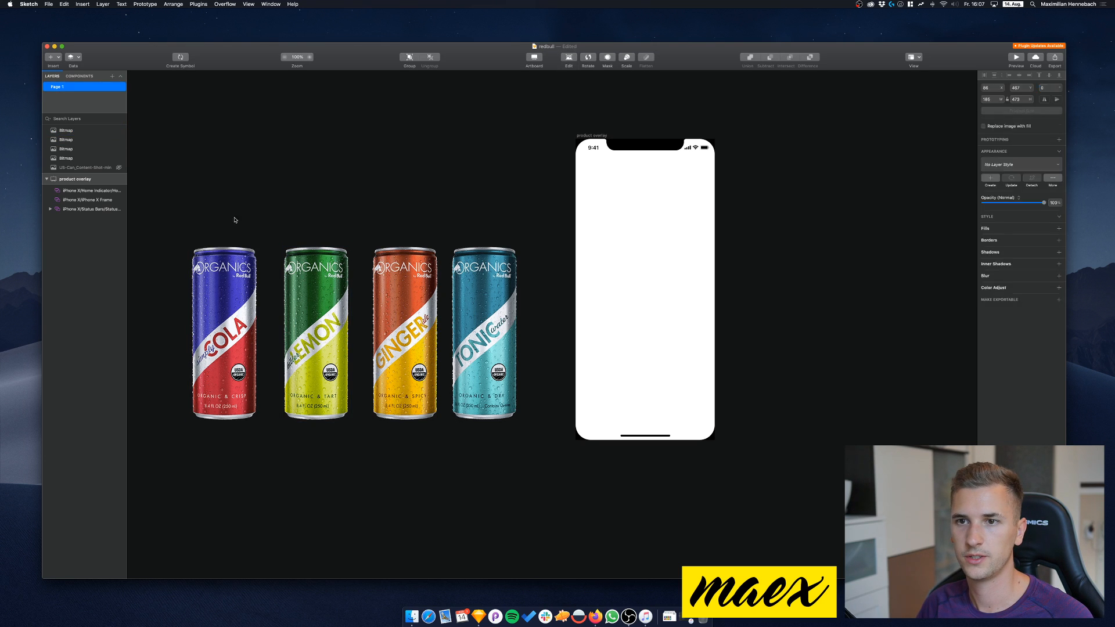
click(233, 257)
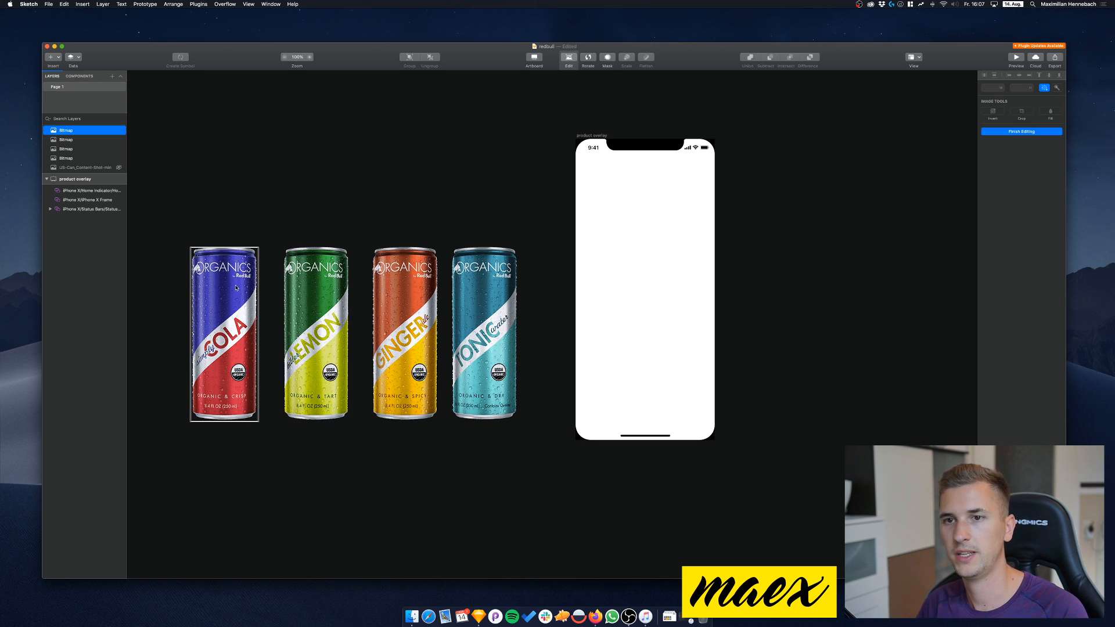
key(Escape)
Crop the Ginger and Tonic Water bitmaps tightly around their cans, each to 185 × 473
scroll(405, 294, up, 3)
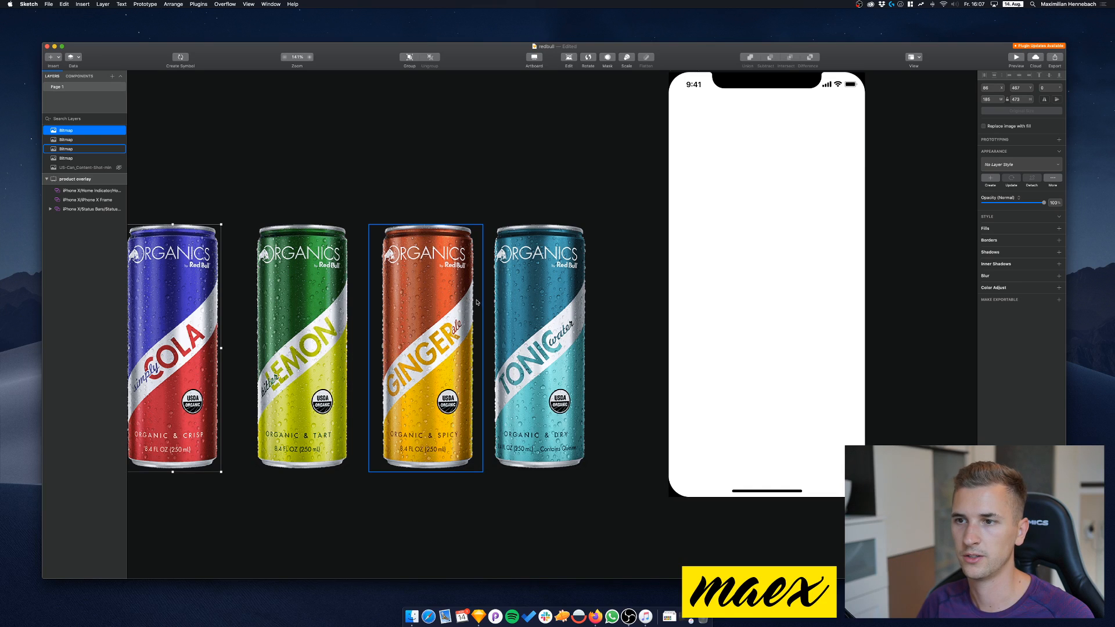
double_click(428, 250)
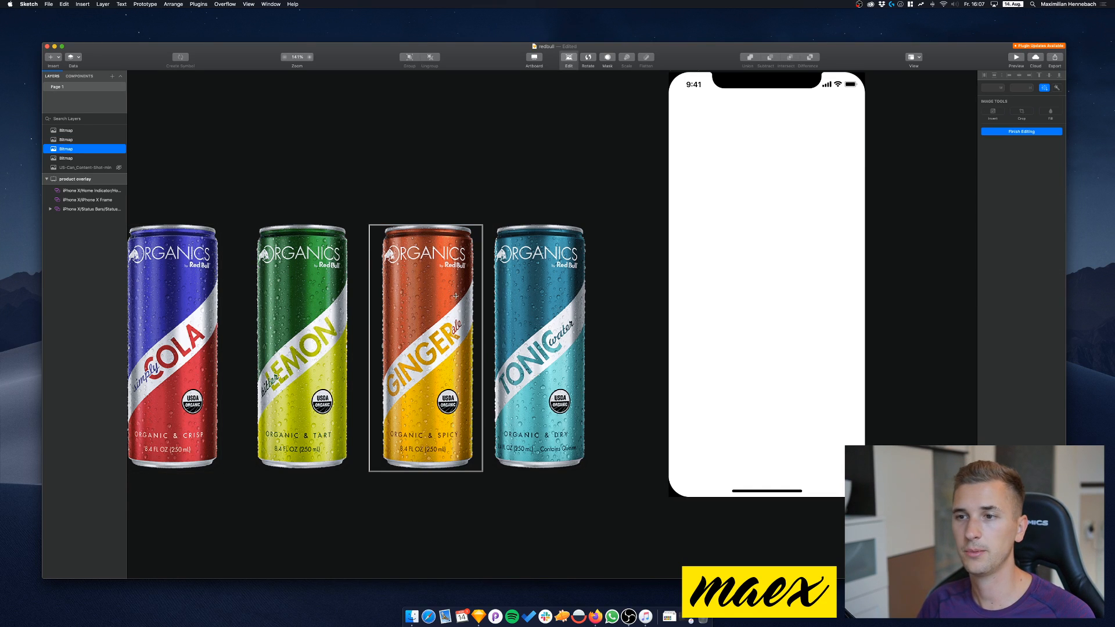
key(Escape)
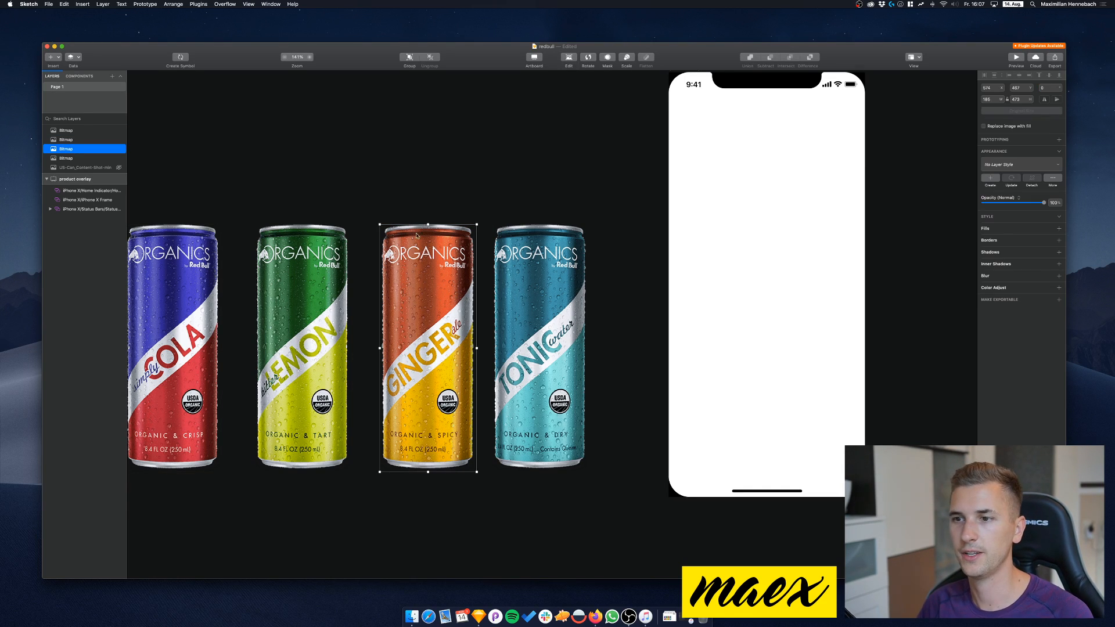
double_click(534, 316)
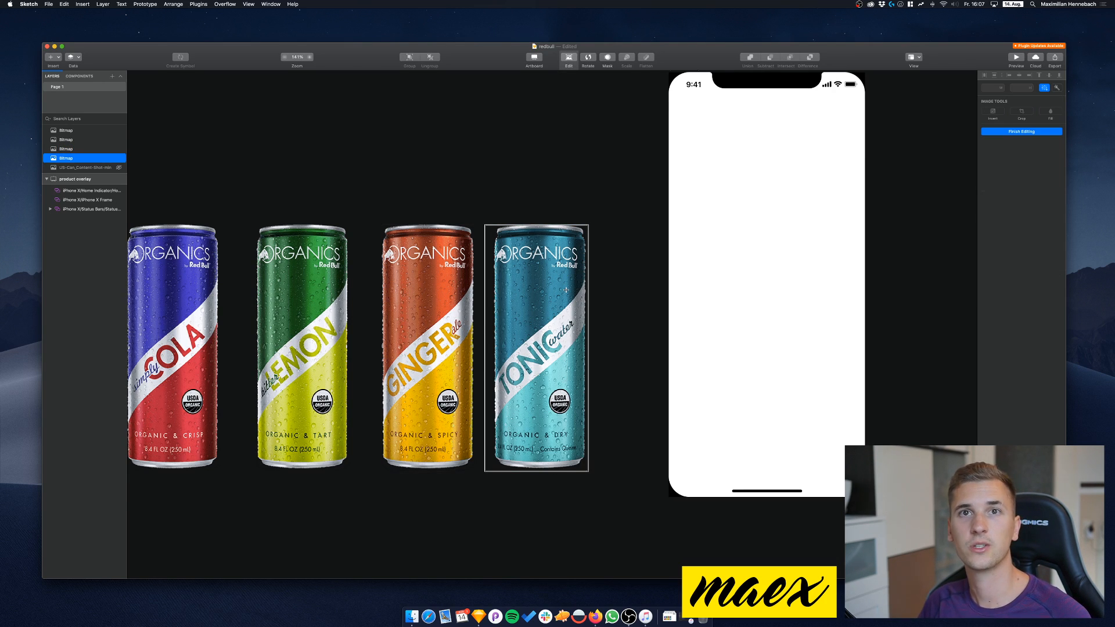
key(Escape)
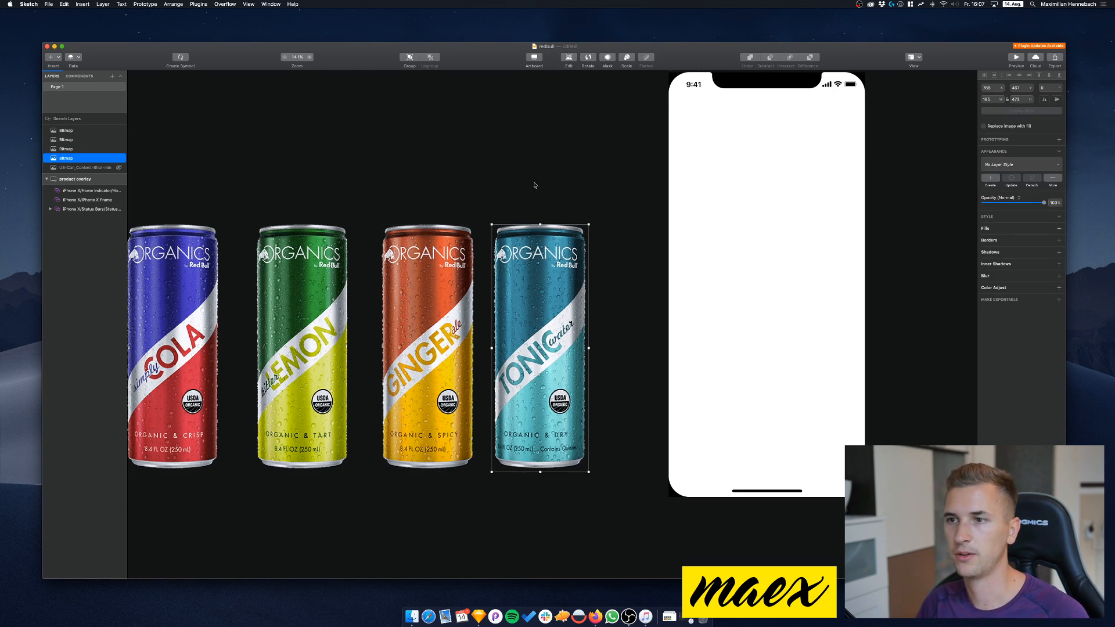
key(Escape)
Try the Simply Cola can on the product overlay artboard and move it back beside the Lemon can
scroll(446, 177, down, 3)
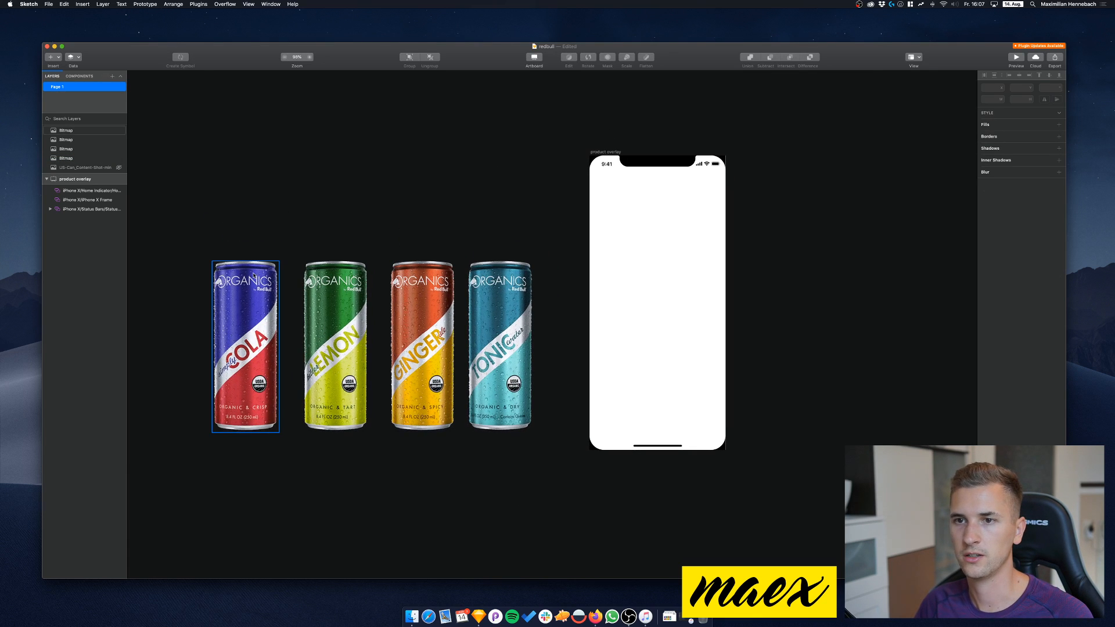
drag(217, 321, 631, 250)
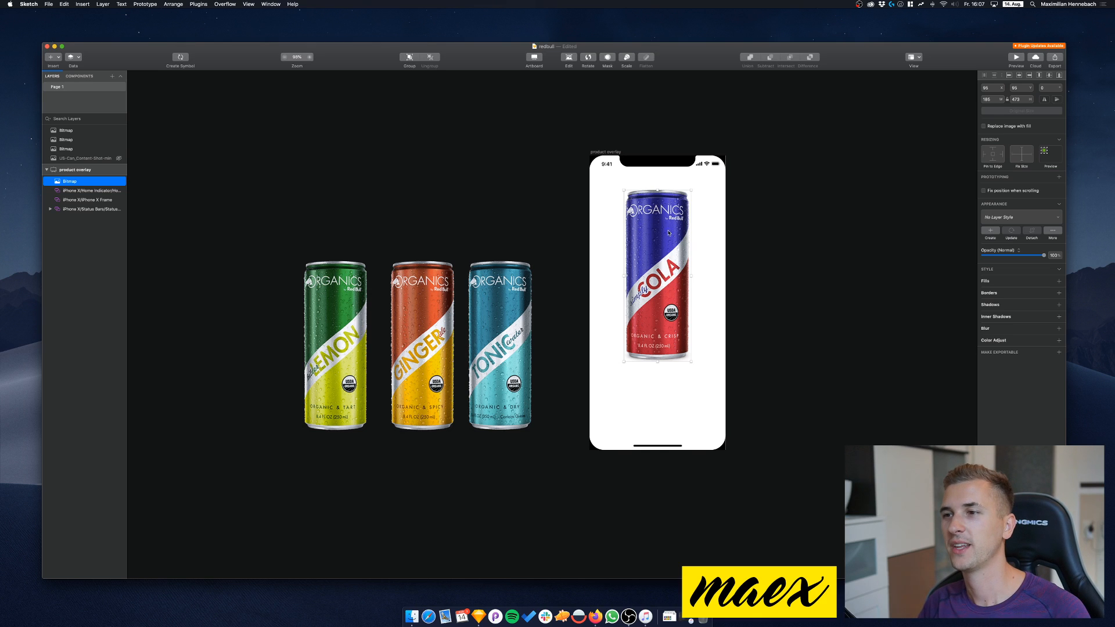
drag(682, 271, 247, 292)
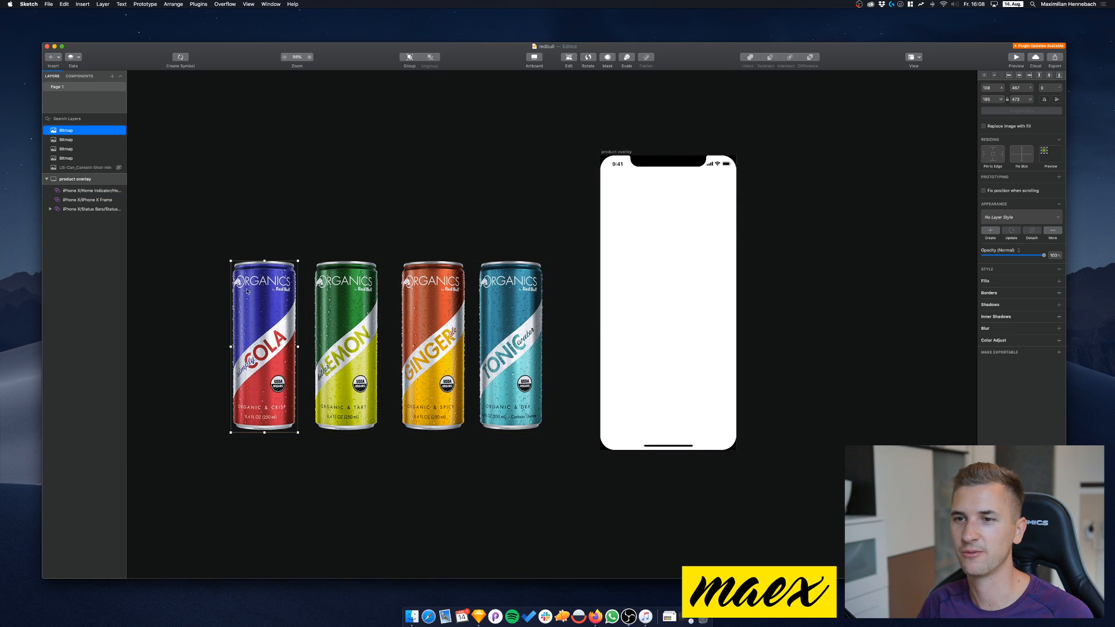
Duplicate all four can bitmaps as a second row aligned directly below the originals
shift+click(70, 158)
drag(352, 344, 344, 523)
scroll(302, 477, down, 4)
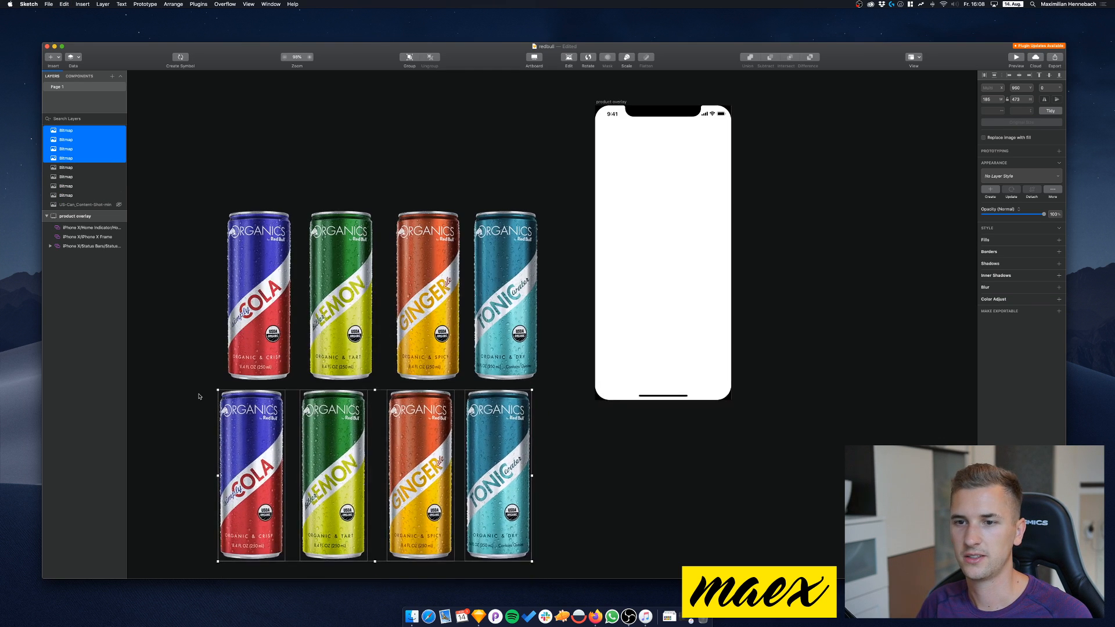
drag(251, 401, 250, 430)
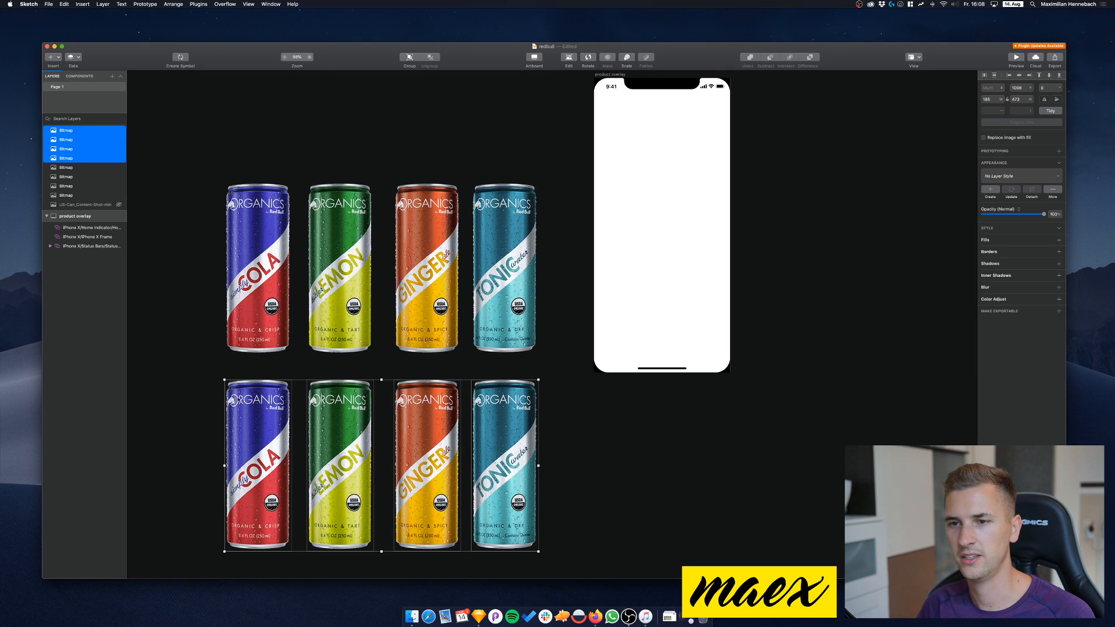
click(195, 358)
Try scaling down and moving the duplicated Simply Cola can, and undo both changes
click(263, 418)
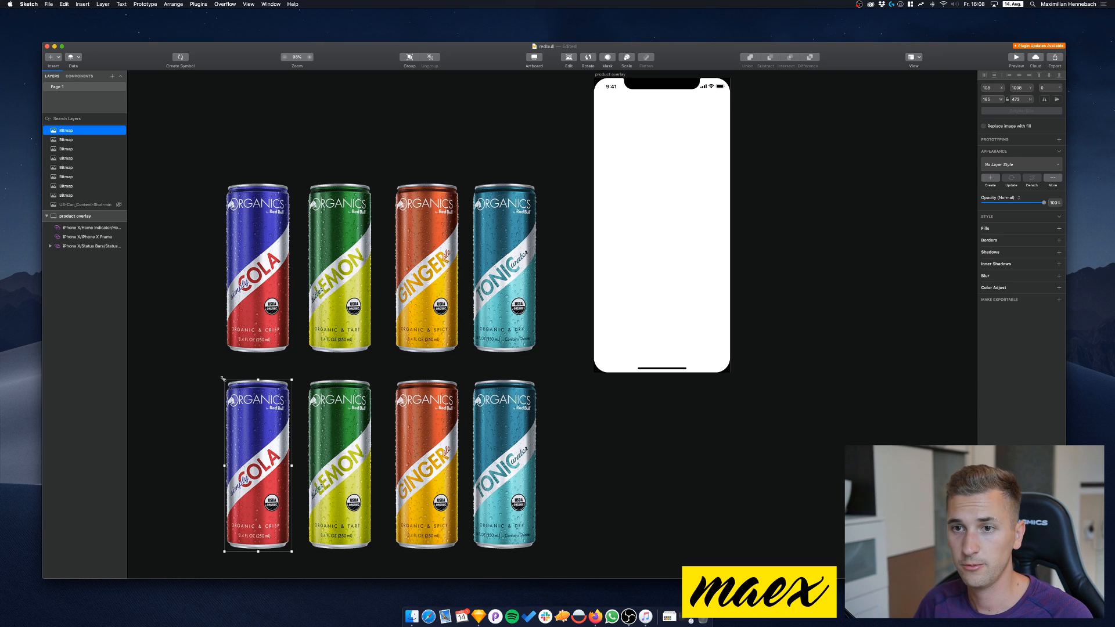
drag(224, 378, 251, 447)
drag(278, 493, 280, 428)
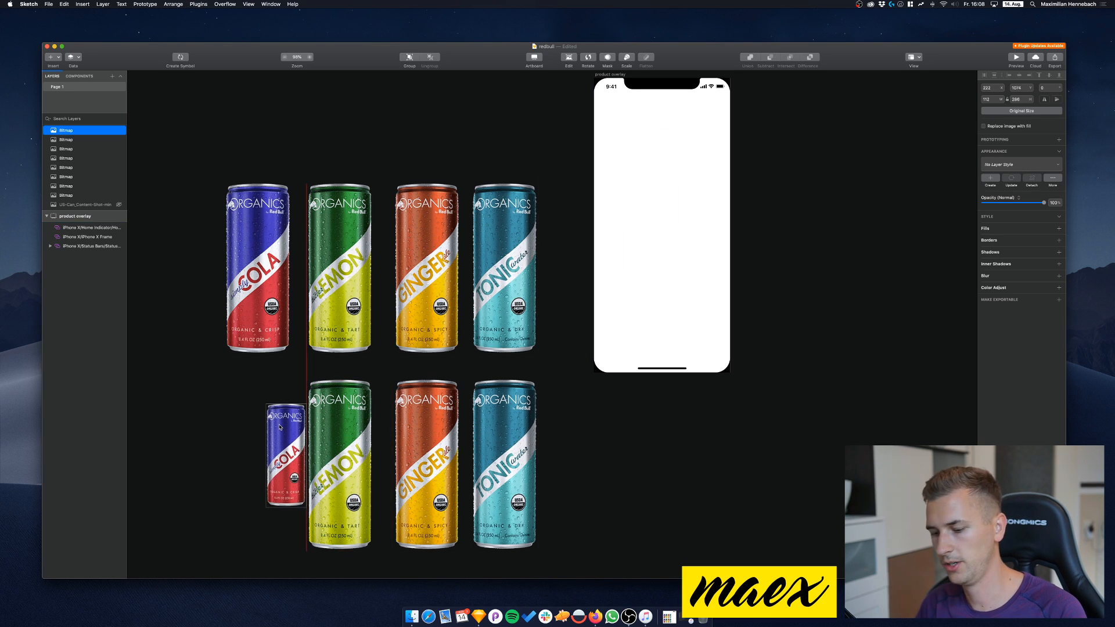
key(super+z)
key(super+z)
Move the four duplicated cans into the product overlay artboard and align their horizontal centres so they stack on each other
shift+click(339, 427)
shift+click(427, 425)
shift+click(502, 423)
drag(501, 423, 681, 192)
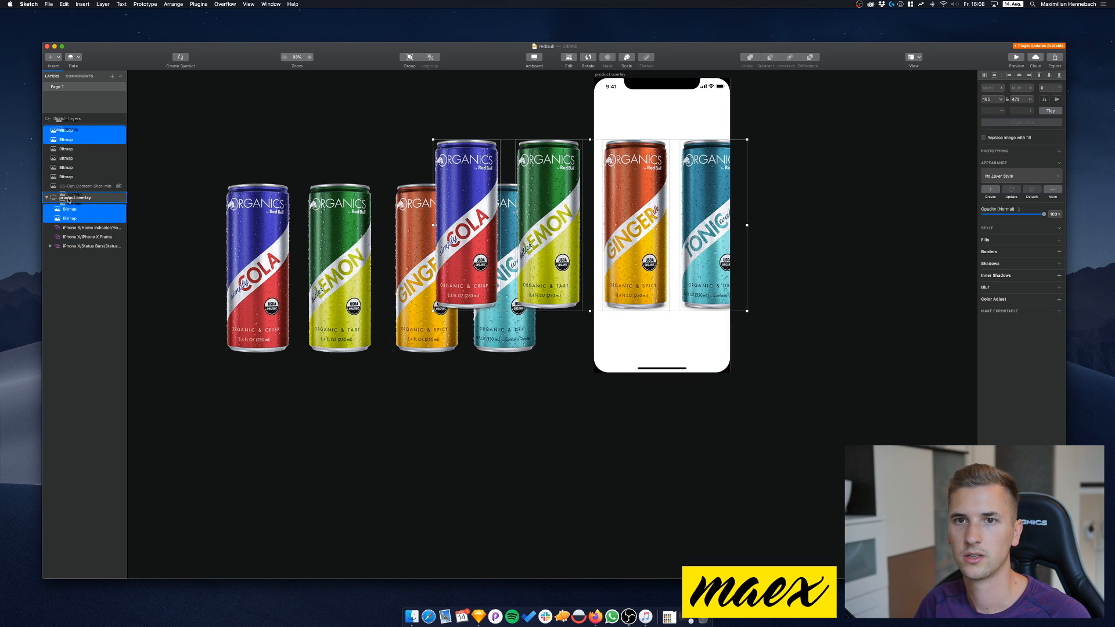
click(1019, 75)
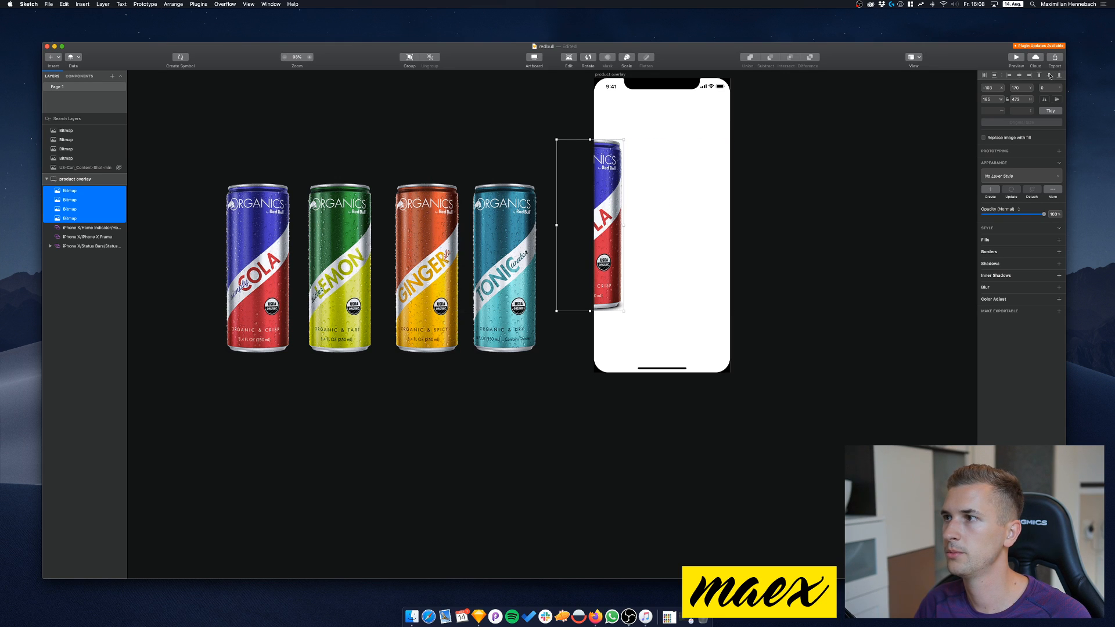
Scale the four stacked cans down together to 93 × 237 and place them in the lower half of the artboard
drag(604, 226, 639, 293)
scroll(765, 135, up, 5)
scroll(766, 134, right, 2)
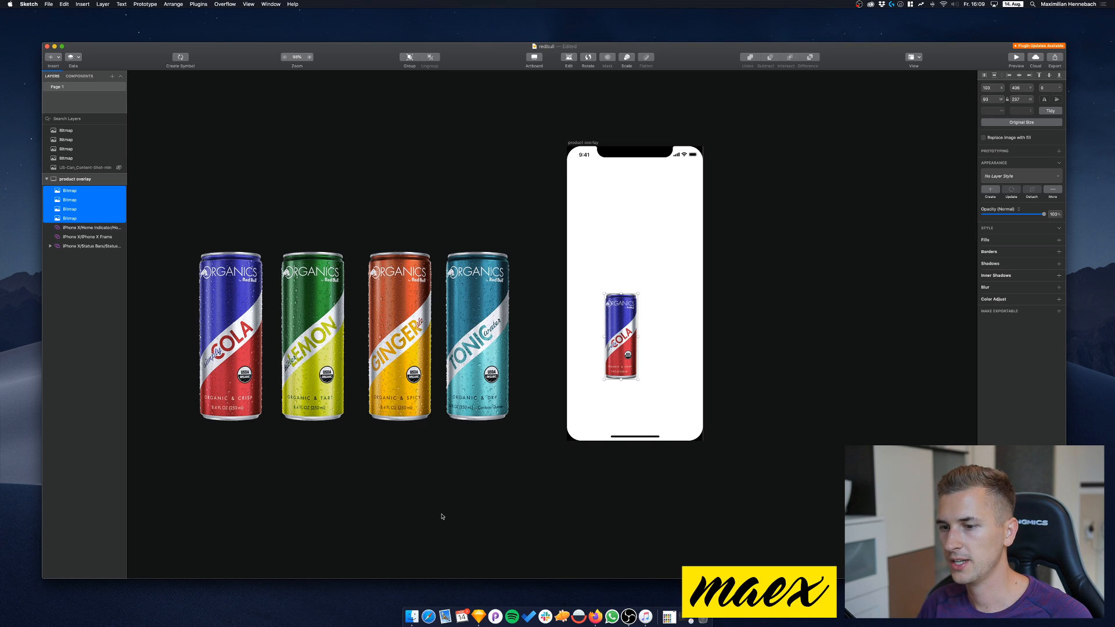
Switch to Safari, load audi.de, accept all cookies and open the overview of all models as a reference
click(429, 621)
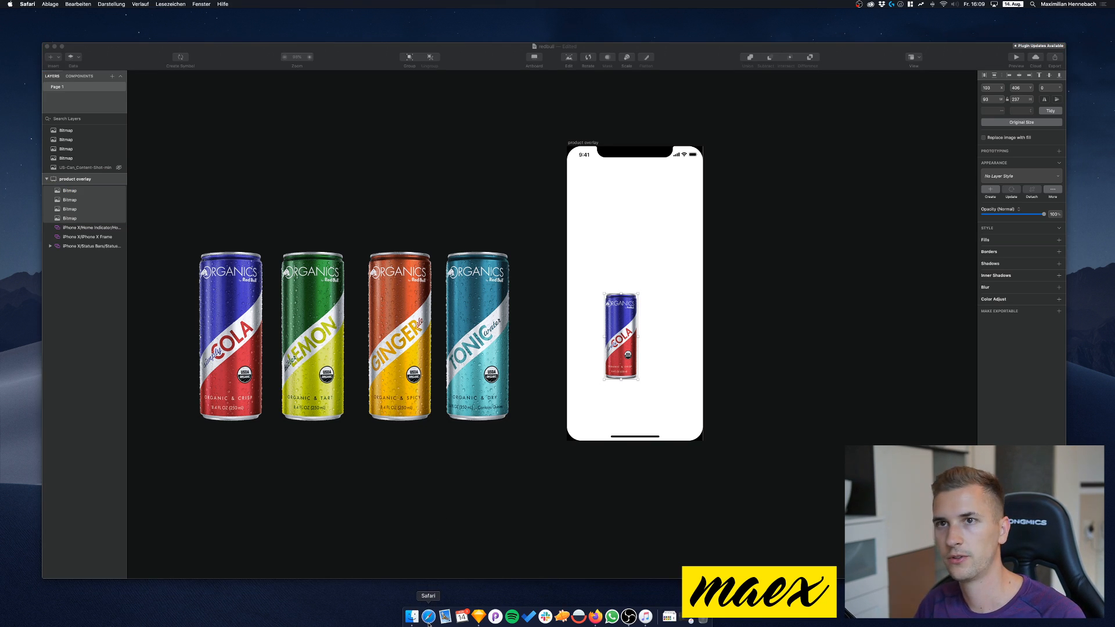
text(audi.de)
key(Return)
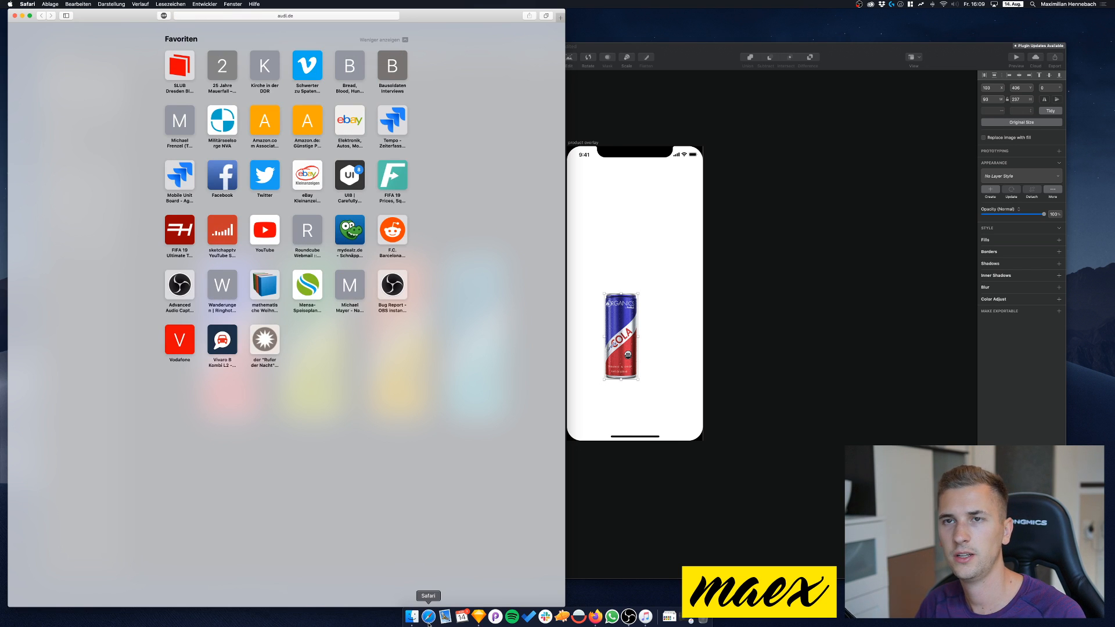
key(Escape)
text(audi.de)
key(Return)
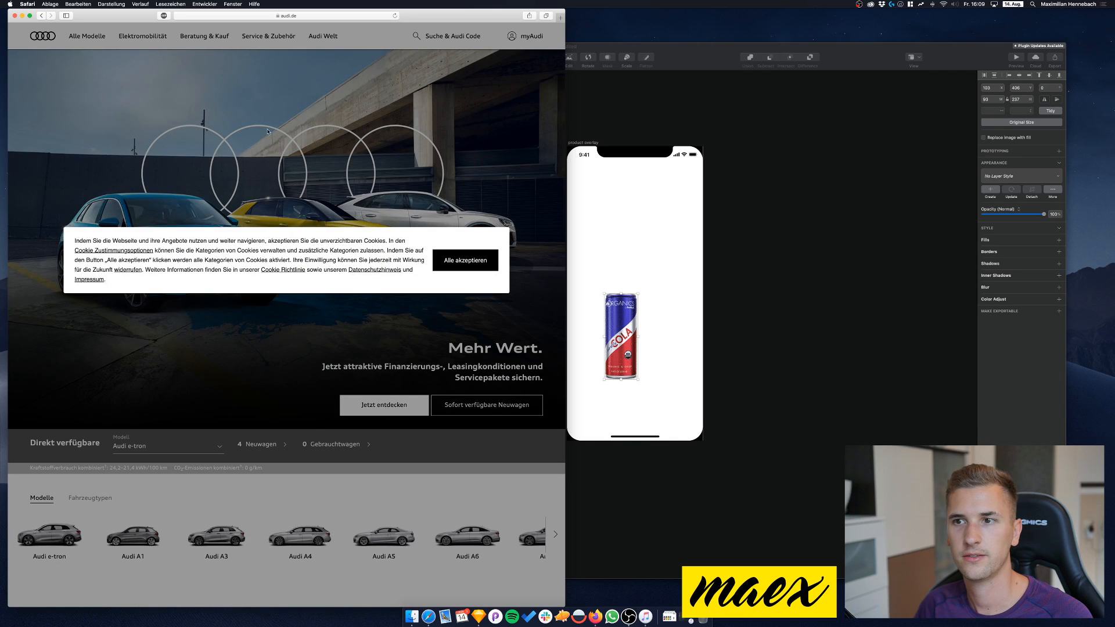
click(466, 260)
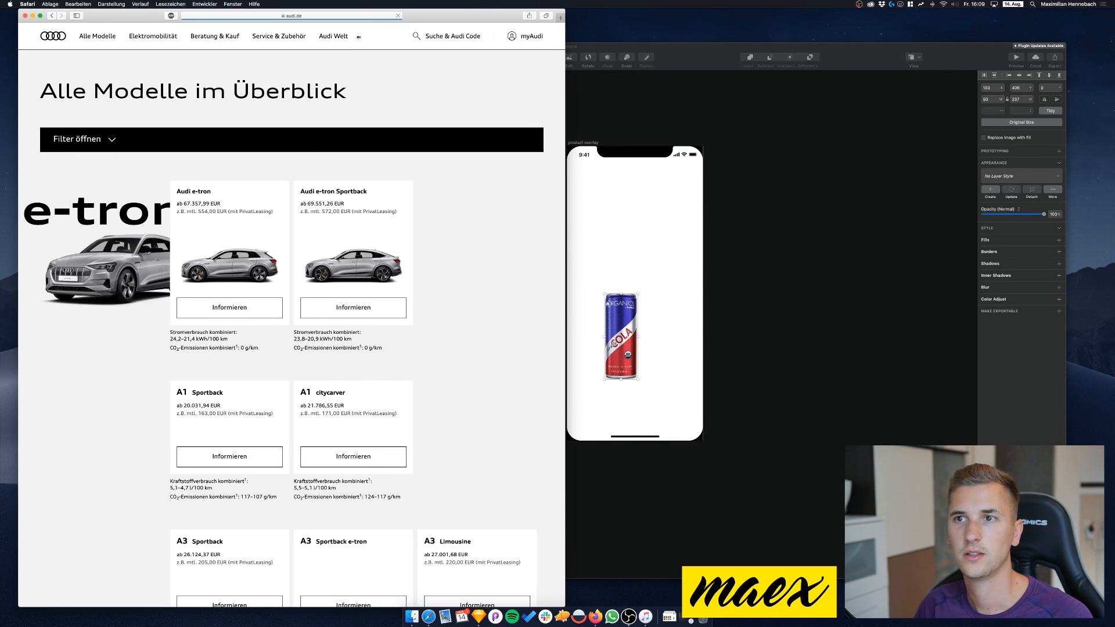
Narrow the browser window to mobile width to view the Audi models page's mobile layout, and move it away from the artboard
drag(8, 30, 362, 50)
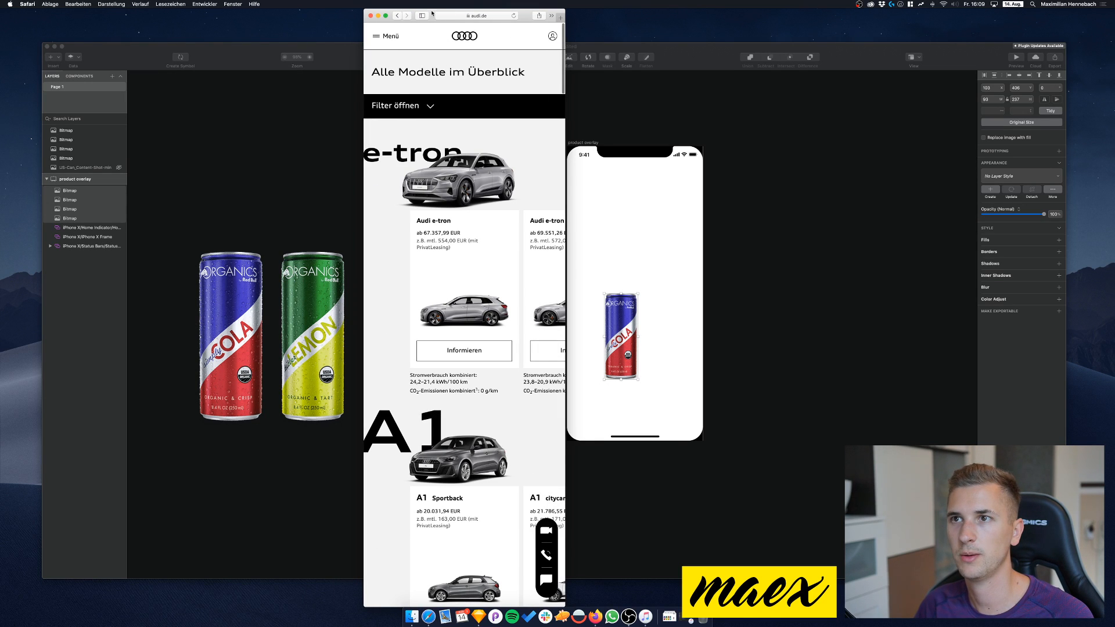
drag(429, 85, 241, 67)
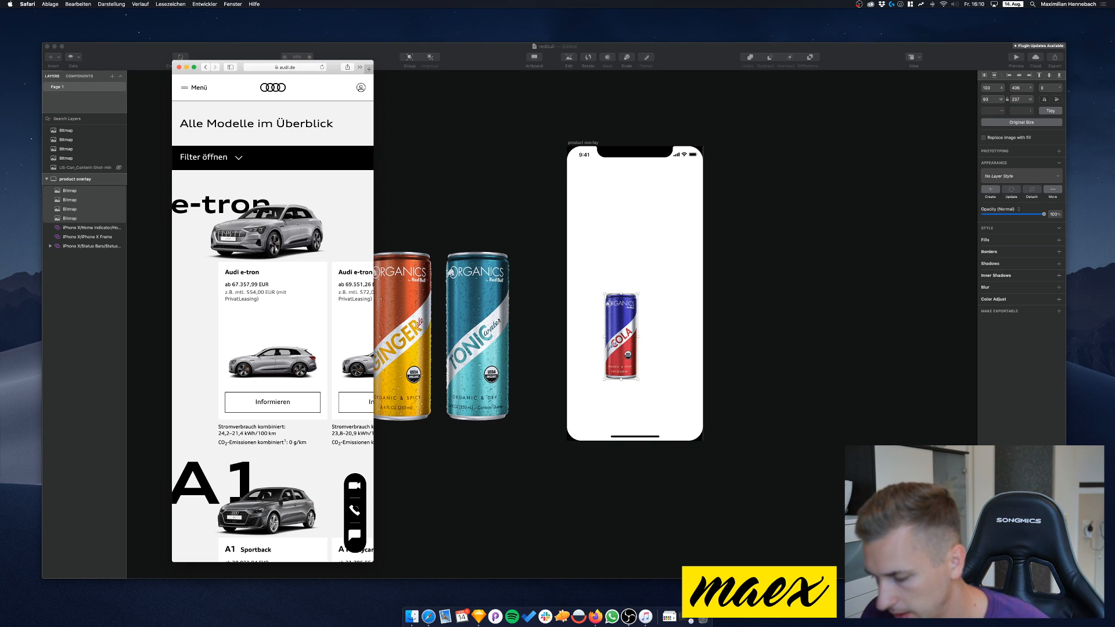
key(super+space)
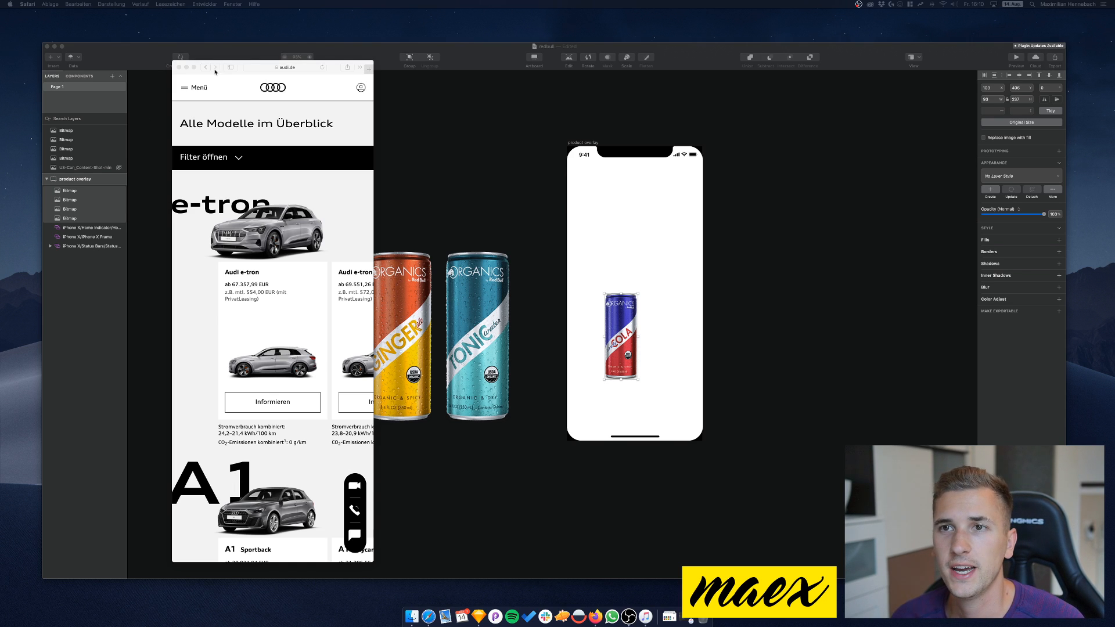
click(238, 66)
drag(241, 65, 160, 71)
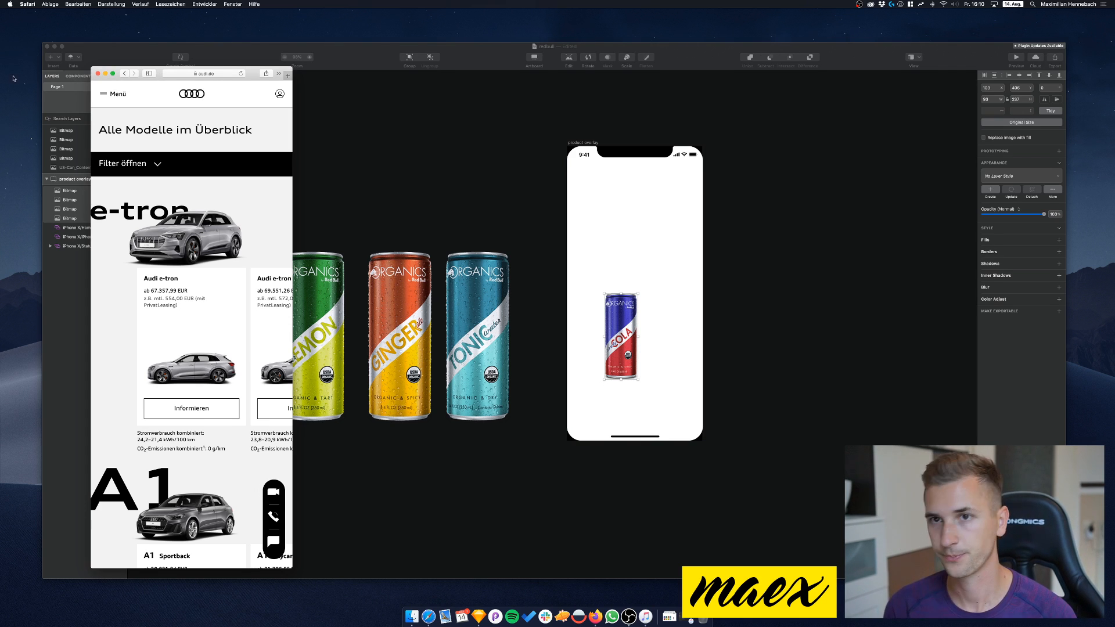
click(106, 73)
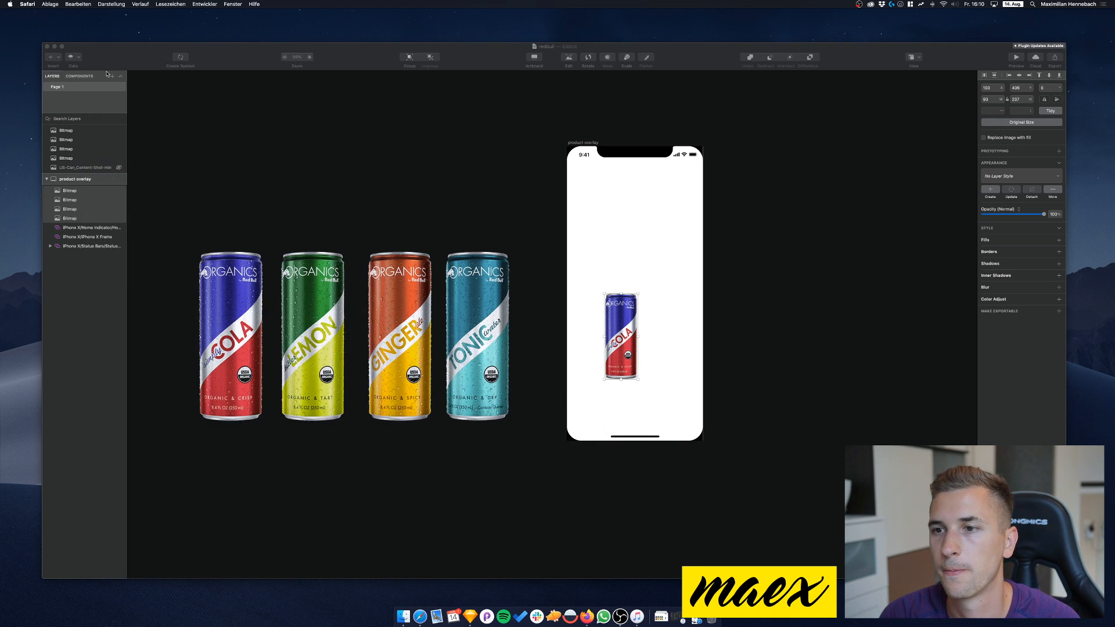
click(677, 617)
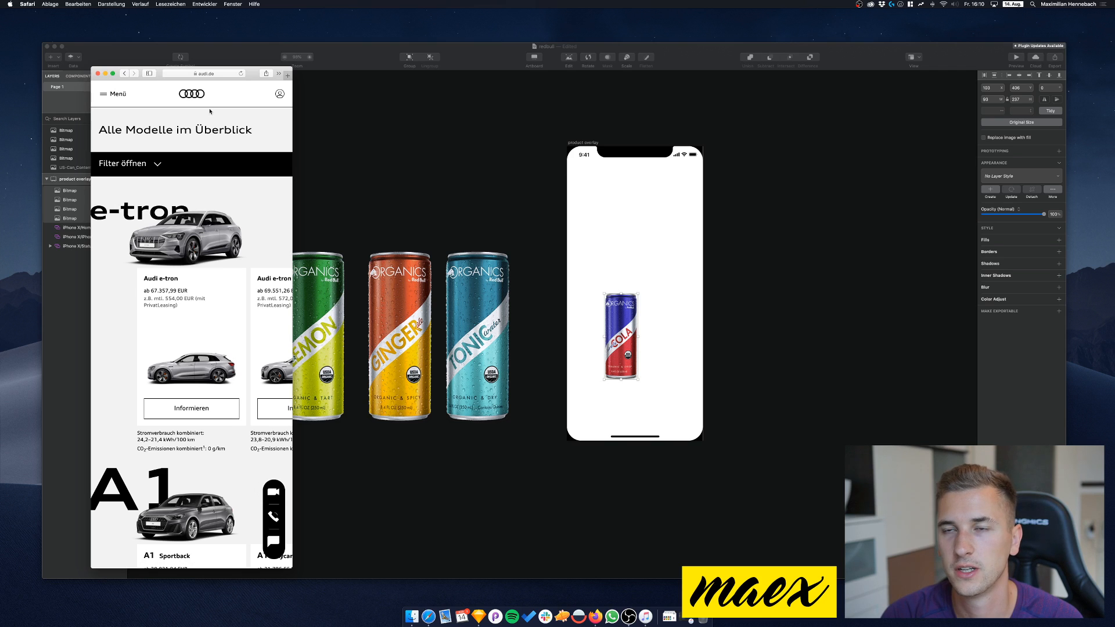
click(400, 135)
Search Google for "red bull logo" in a new Safari tab and enlarge the browser window to view the results
click(428, 617)
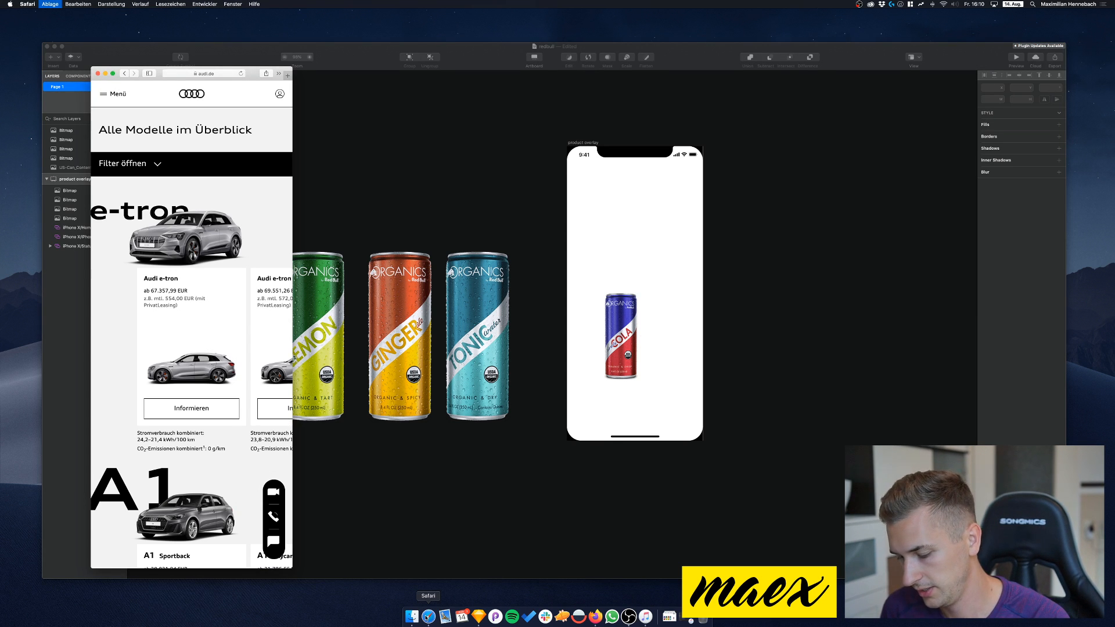
key(super+t)
text(red bull logo)
key(Return)
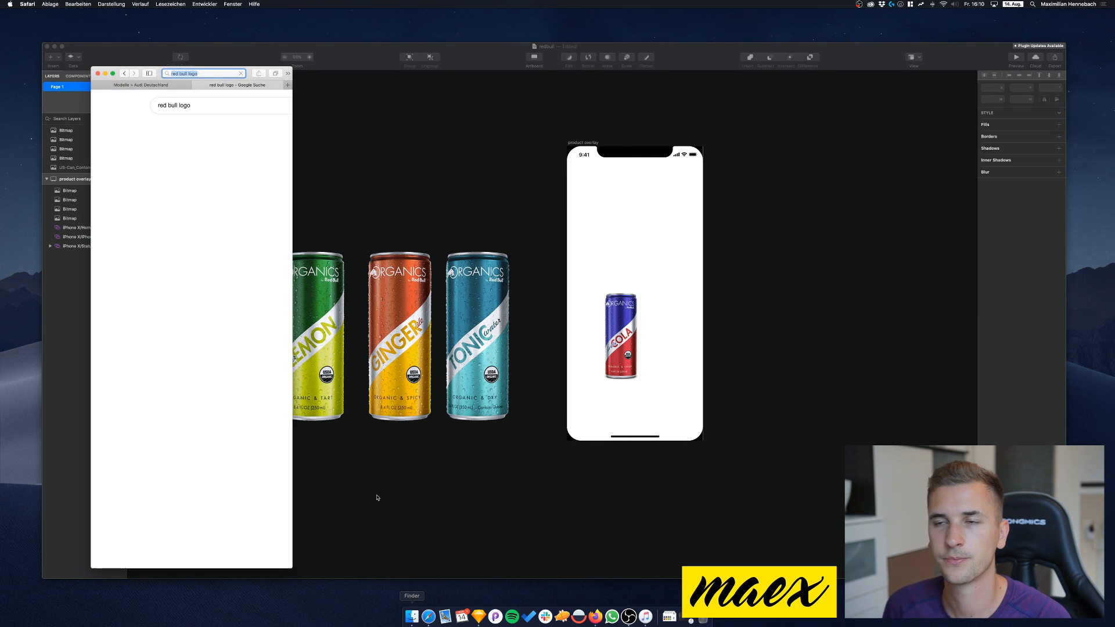
double_click(249, 70)
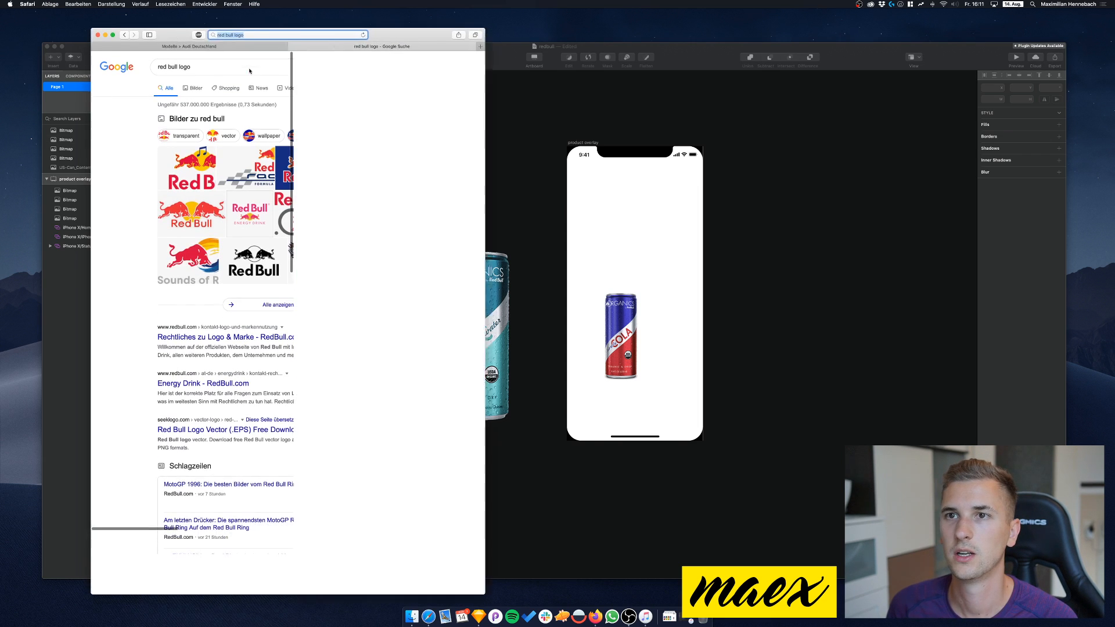
drag(579, 10, 820, 76)
drag(725, 83, 765, 44)
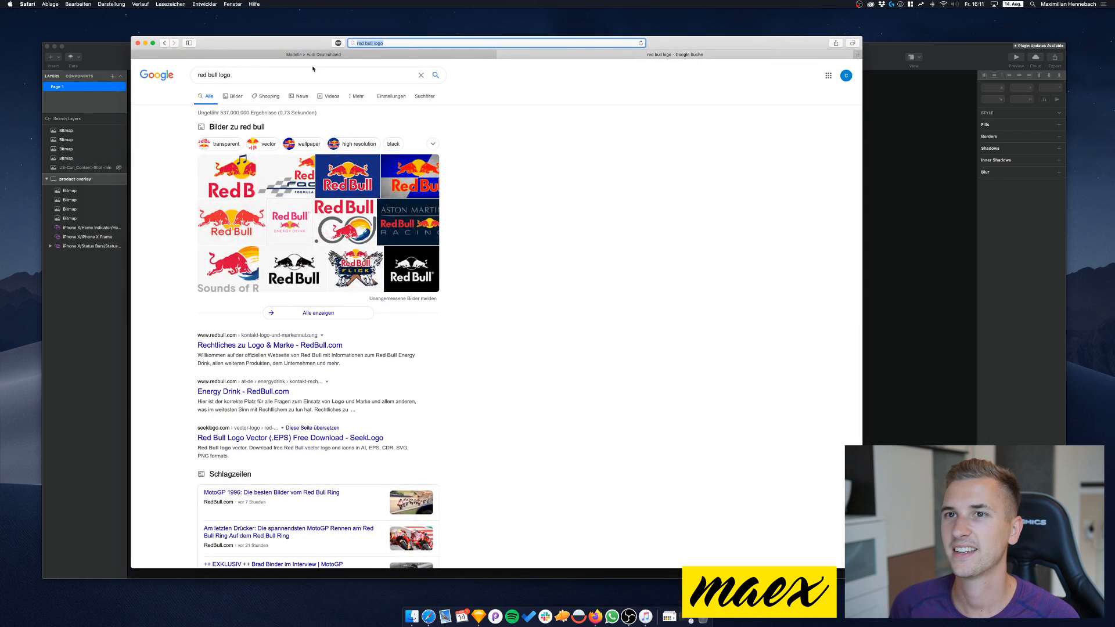
Refine the Google search to "red bull logo filetype:png" and show the image results
click(270, 75)
text(file)
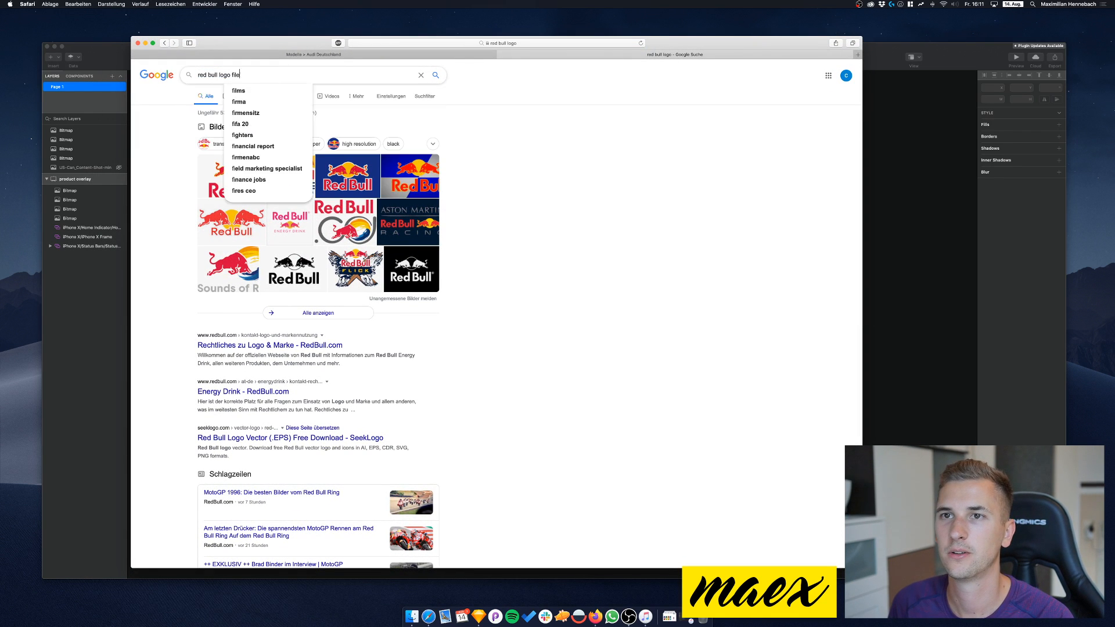
text(type:png)
key(Return)
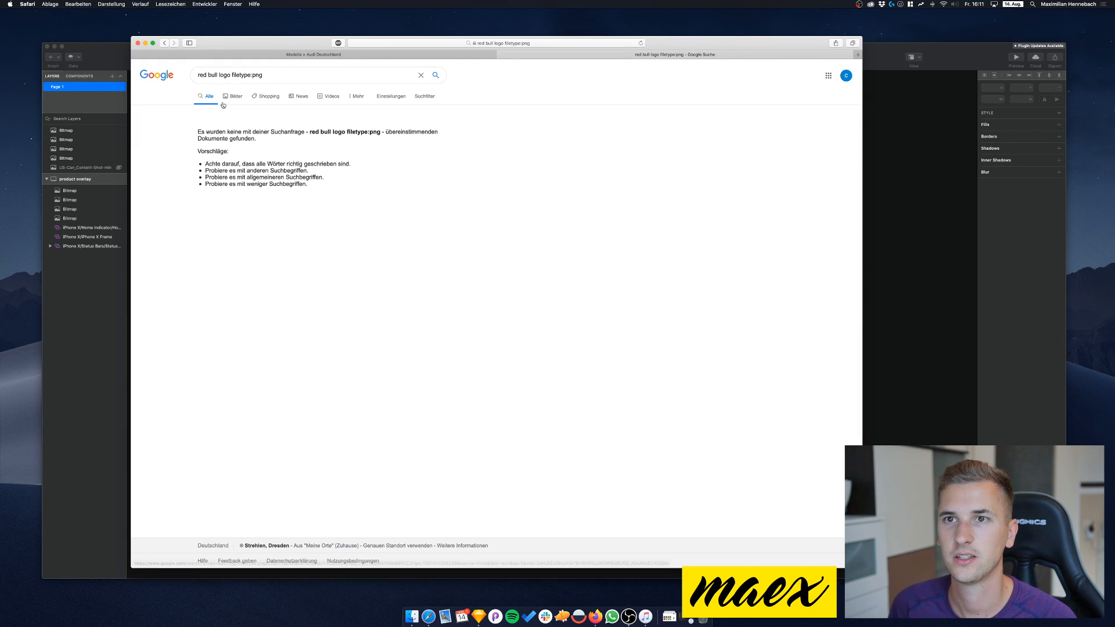
click(228, 97)
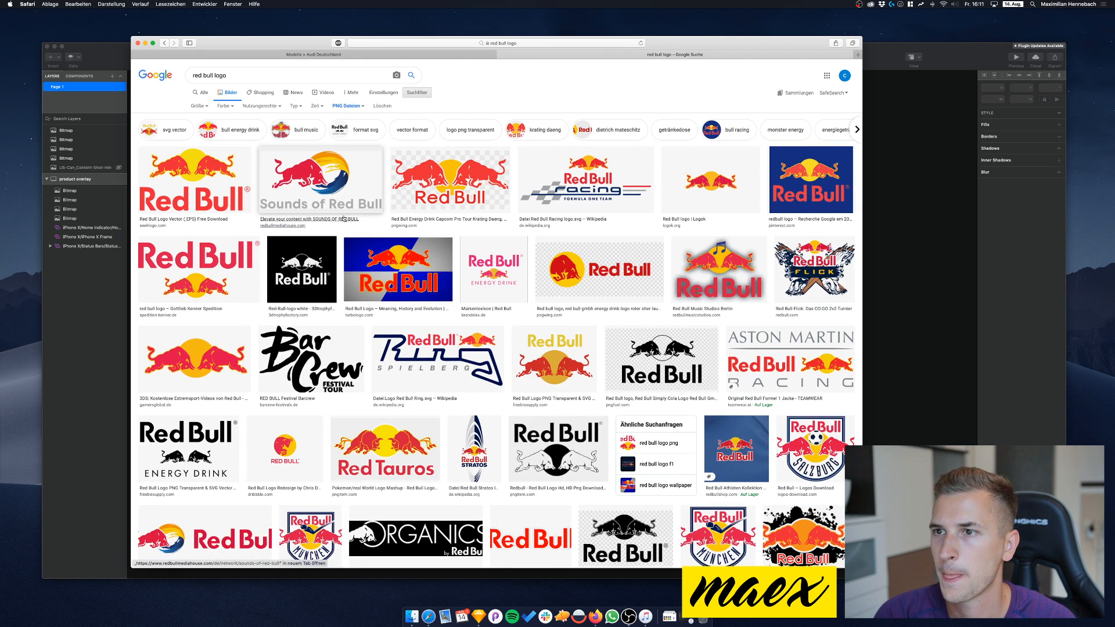
Copy the SeekLogo Red Bull logo image from its preview and paste it onto the product overlay artboard in Sketch
click(195, 180)
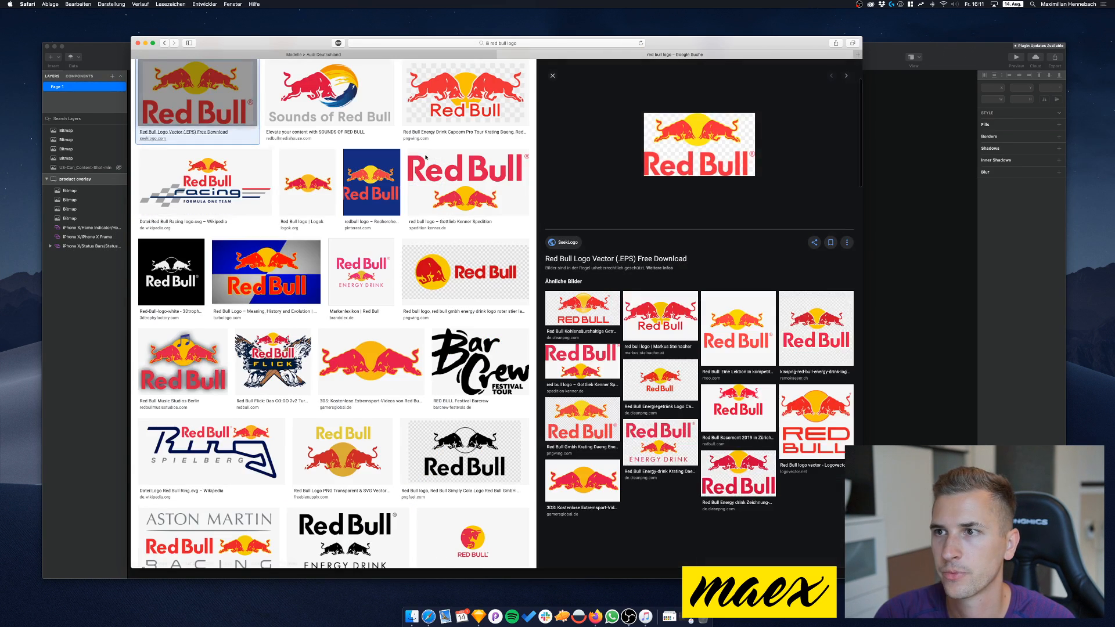
right_click(702, 146)
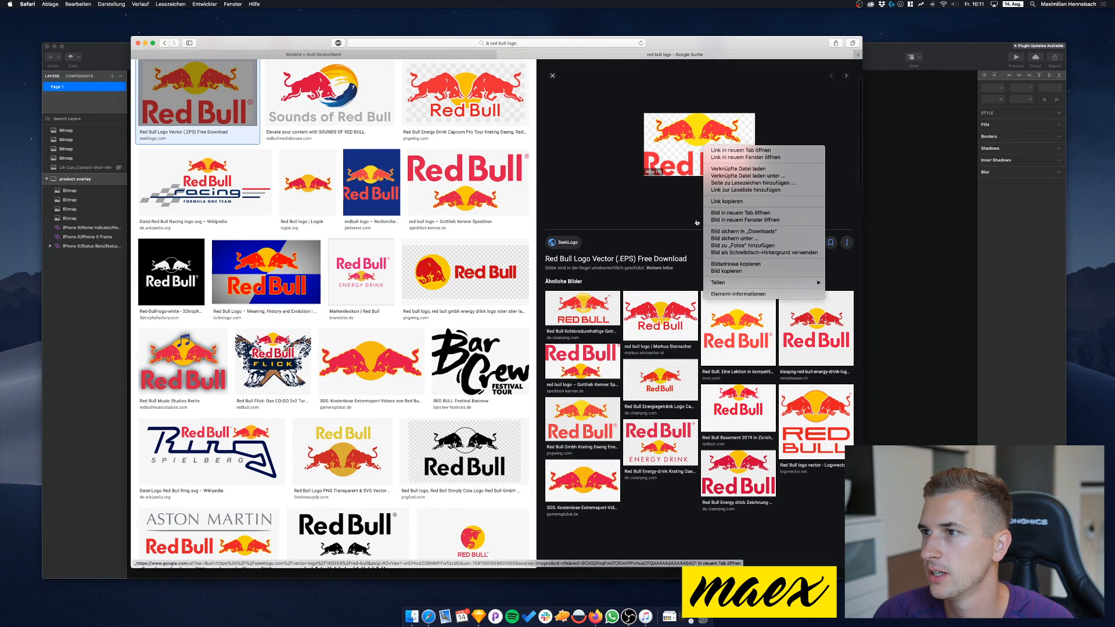
click(715, 271)
click(477, 617)
key(super+v)
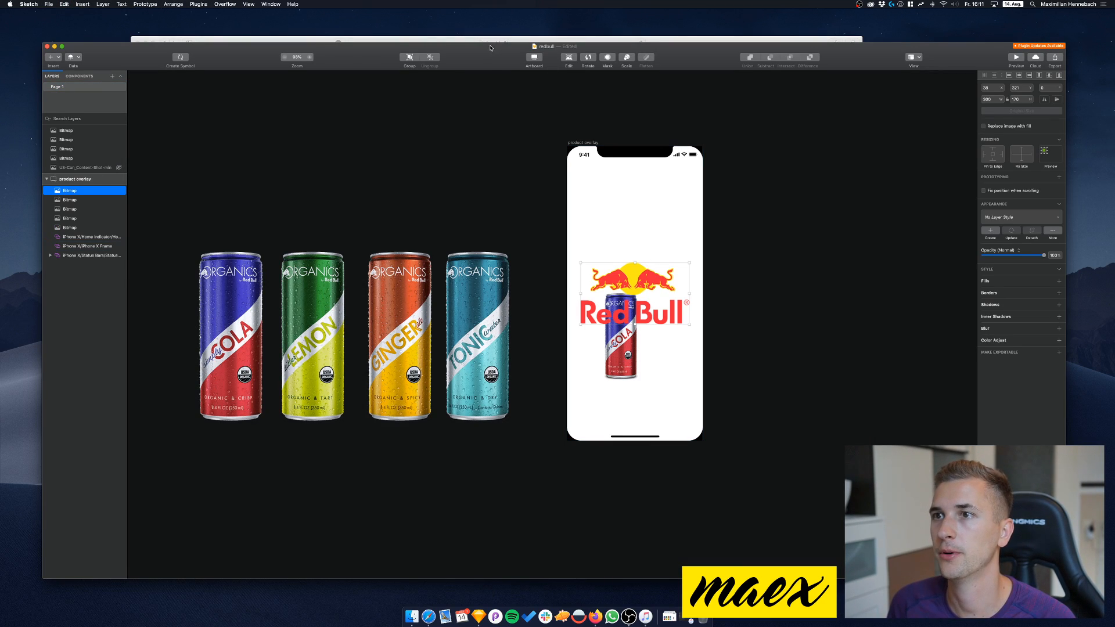
Shift the Safari window down and shorten it so it fits behind the Sketch window, and return to Sketch
click(443, 40)
click(357, 43)
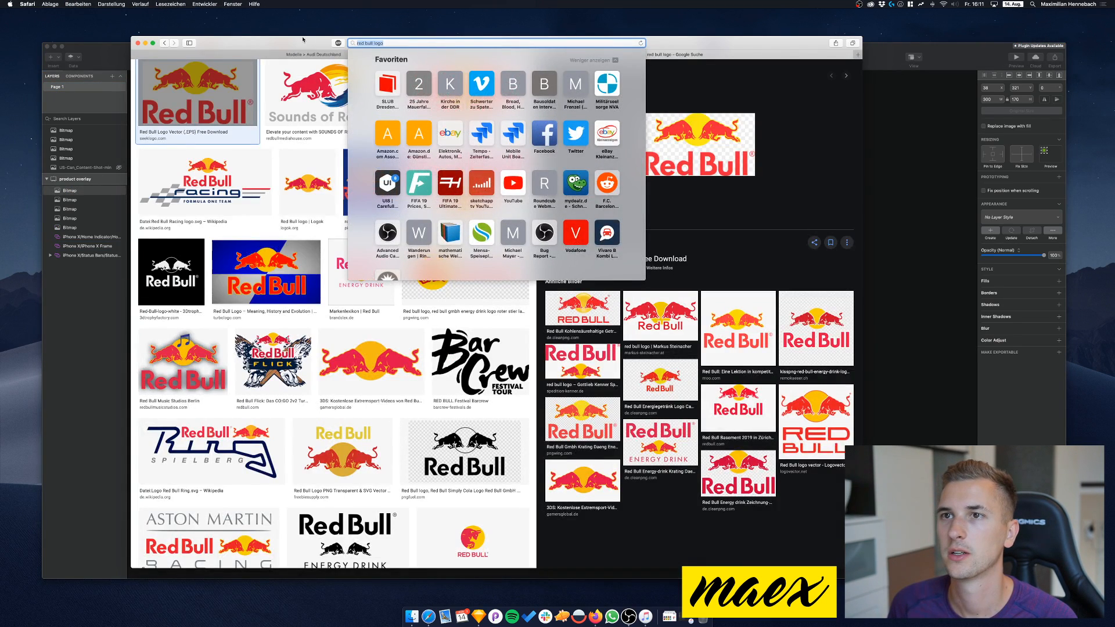
drag(303, 40, 305, 60)
click(87, 102)
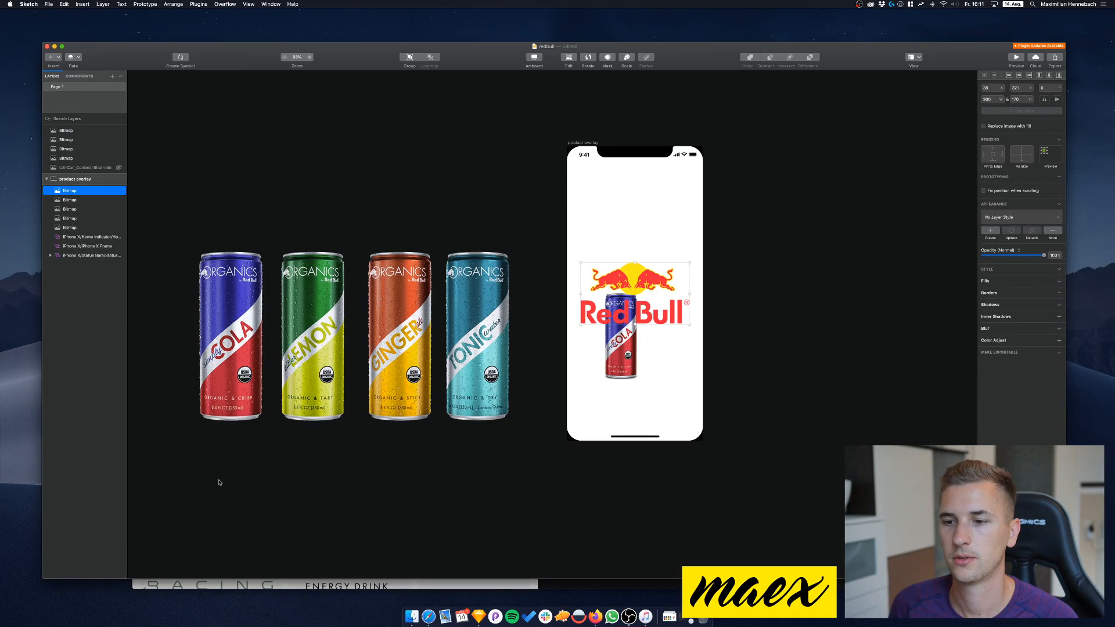
click(375, 581)
drag(367, 588, 372, 553)
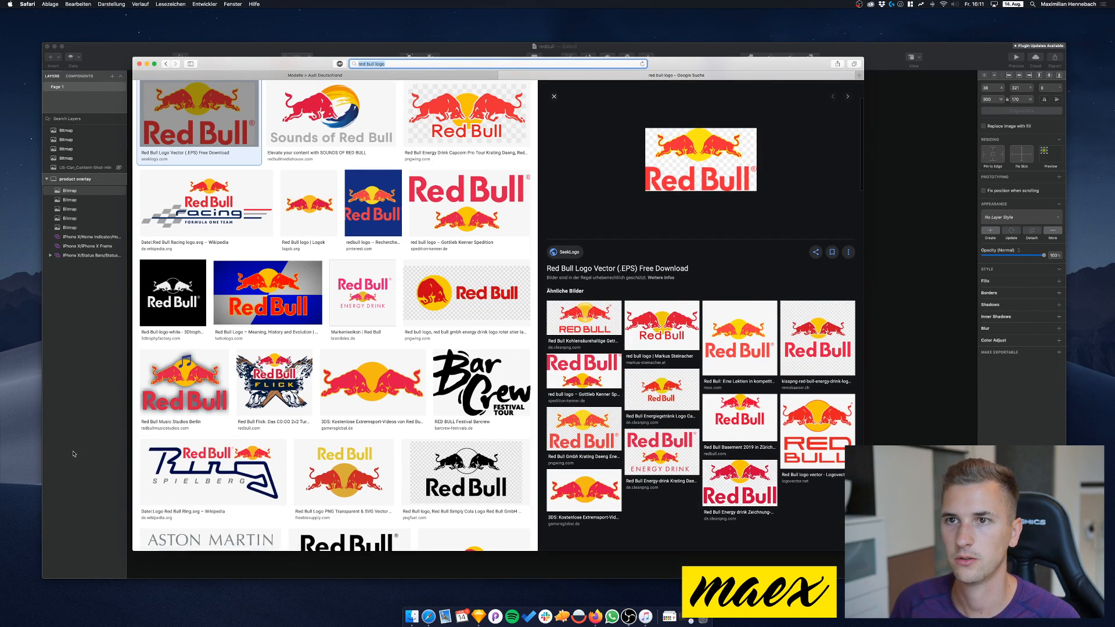
click(372, 559)
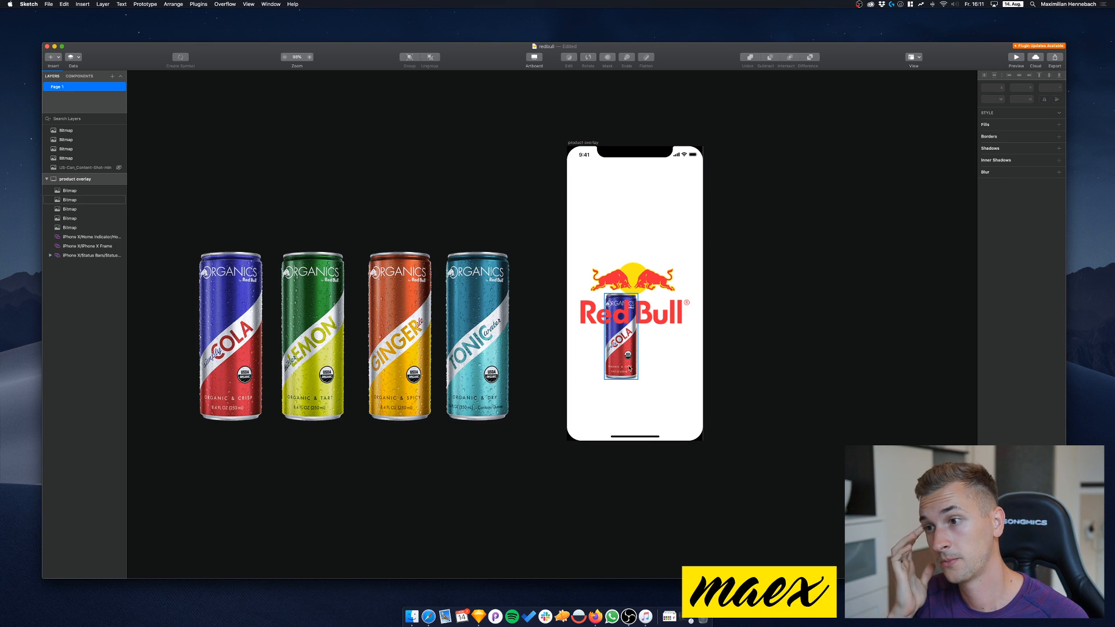
Move the Red Bull logo up to just below the notch and scale it down to about 146 × 83
drag(633, 279, 632, 176)
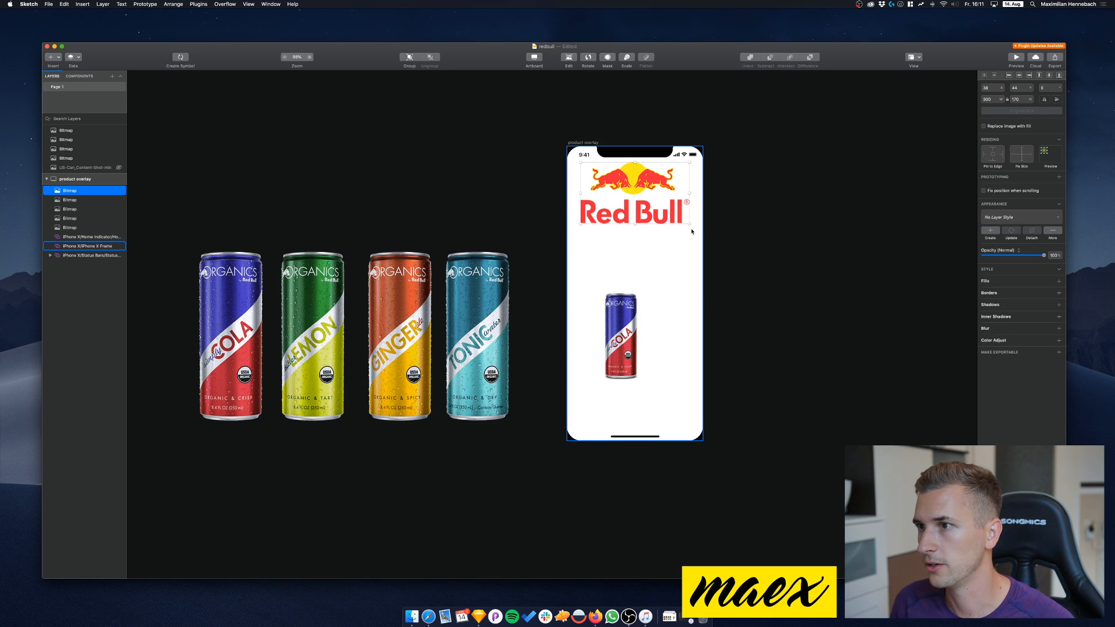
drag(689, 225, 659, 183)
scroll(660, 182, up, 5)
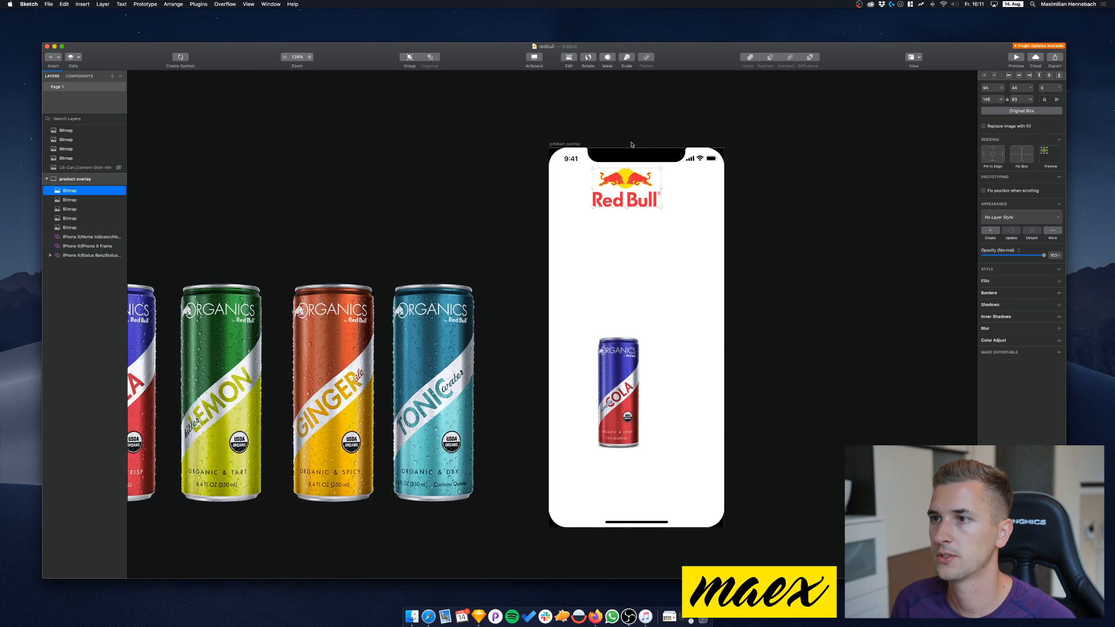
Duplicate the Red Bull logo below the original and erase the wordmark from the copy, leaving only the bulls emblem
drag(593, 161, 678, 250)
key(super+c)
key(super+v)
double_click(608, 238)
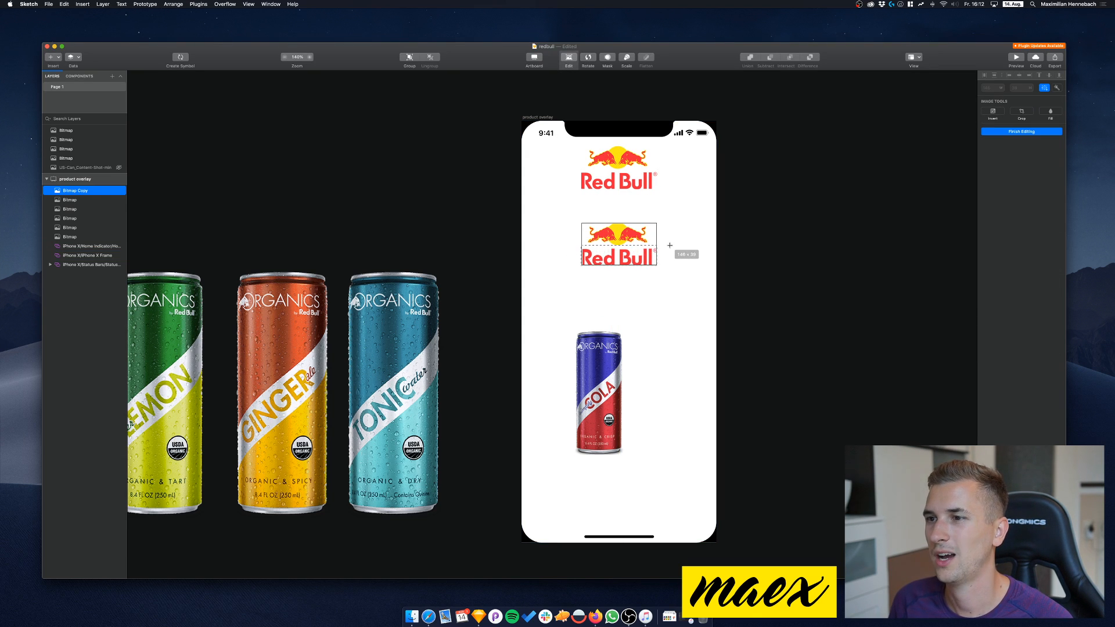
key(Delete)
key(Escape)
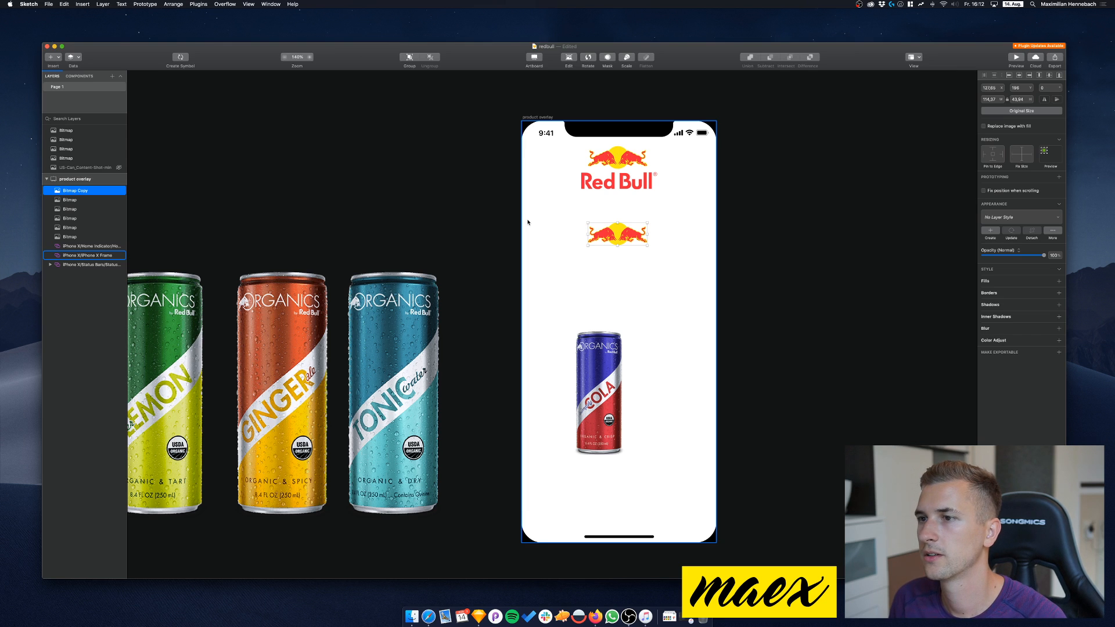
scroll(619, 237, up, 5)
key(super+2)
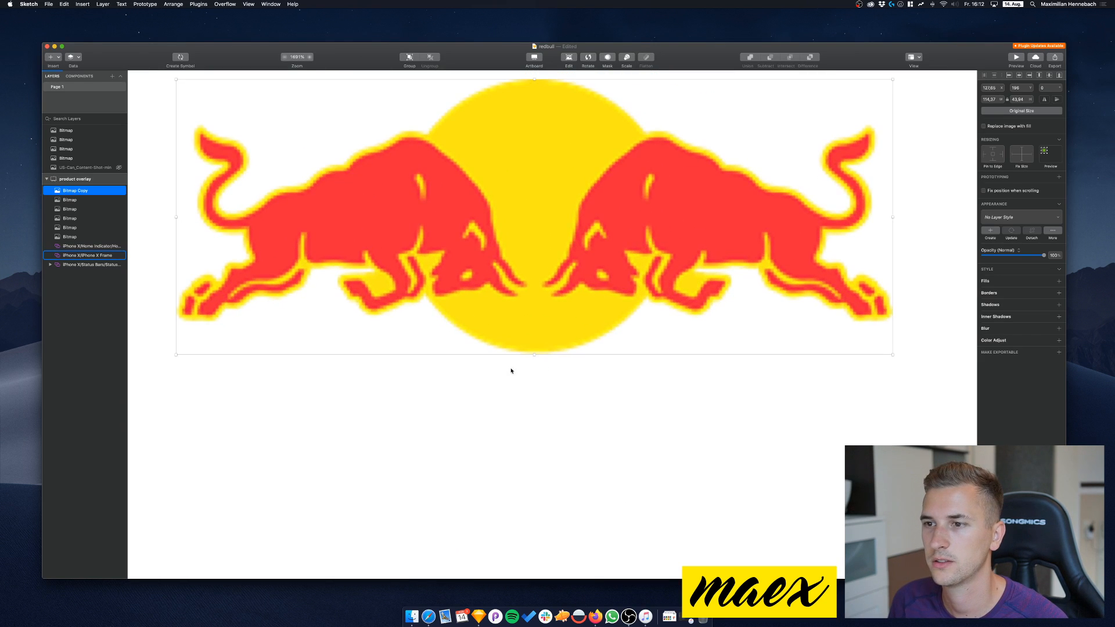
scroll(533, 358, down, 10)
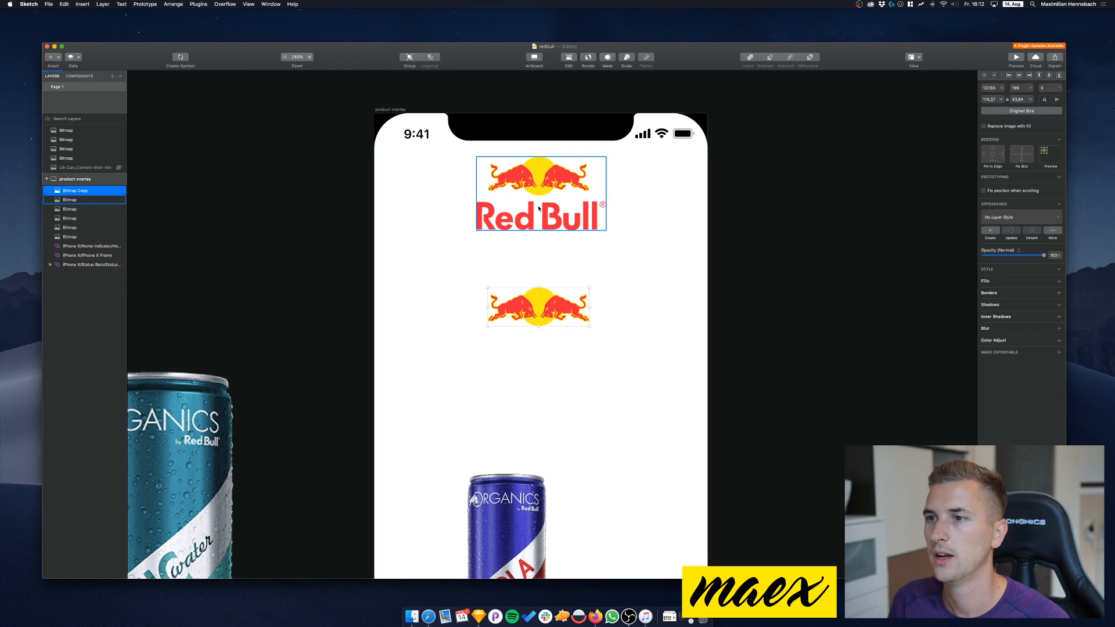
Make a second copy of the full logo below the emblem and erase its bulls, leaving only the Red Bull wordmark
click(539, 209)
drag(539, 209, 539, 395)
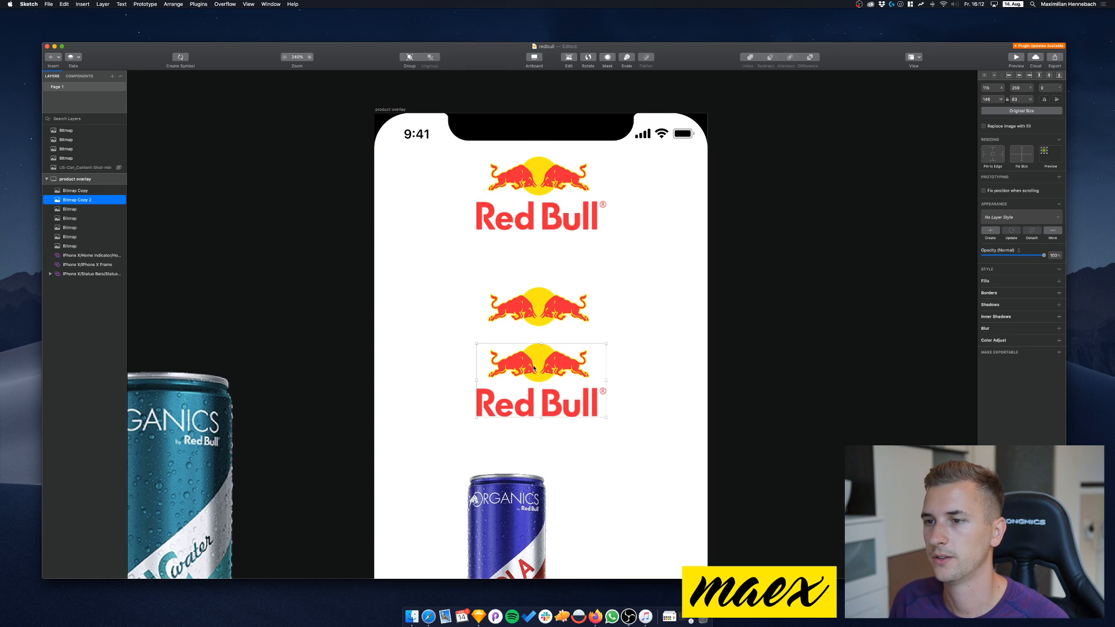
double_click(495, 363)
drag(476, 343, 632, 384)
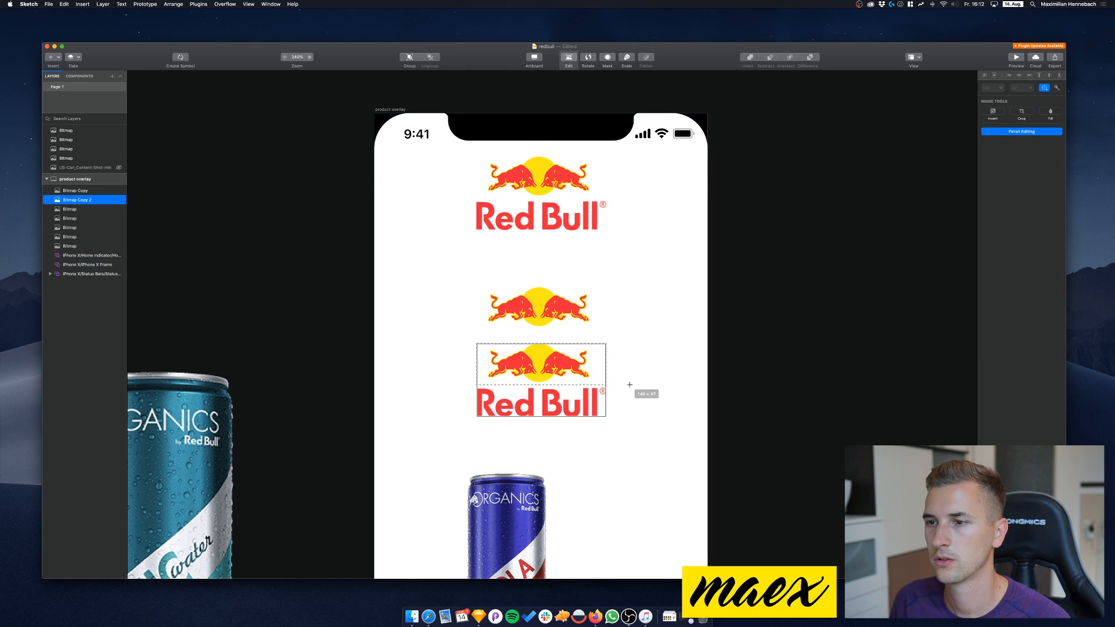
key(Delete)
key(Escape)
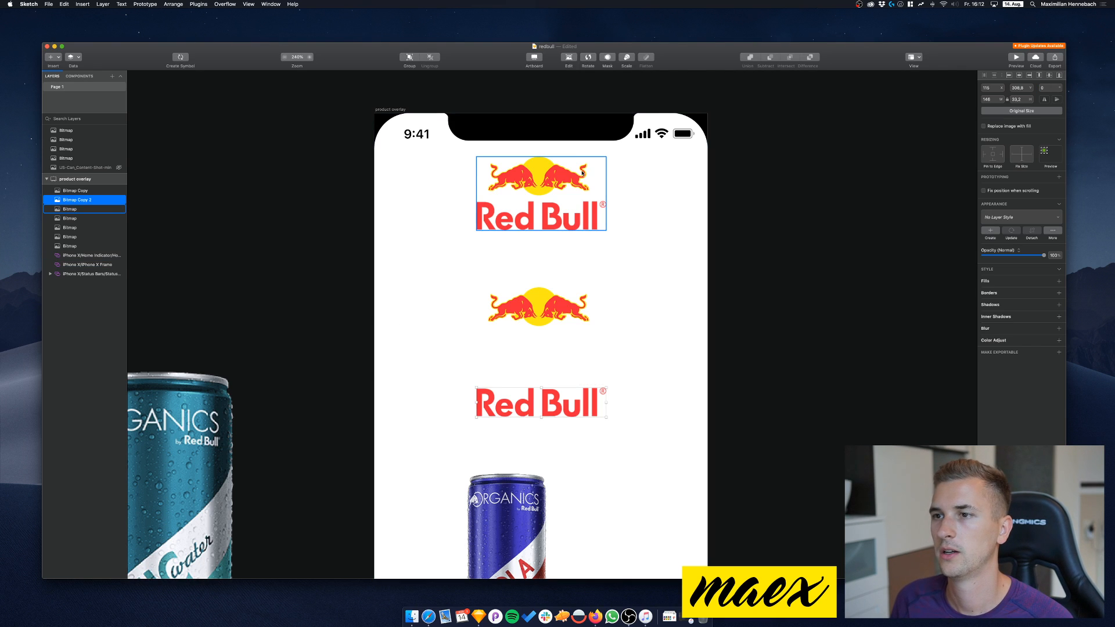
Hide the original full logo, move the bulls emblem to just below the notch and place the wordmark further down
click(526, 193)
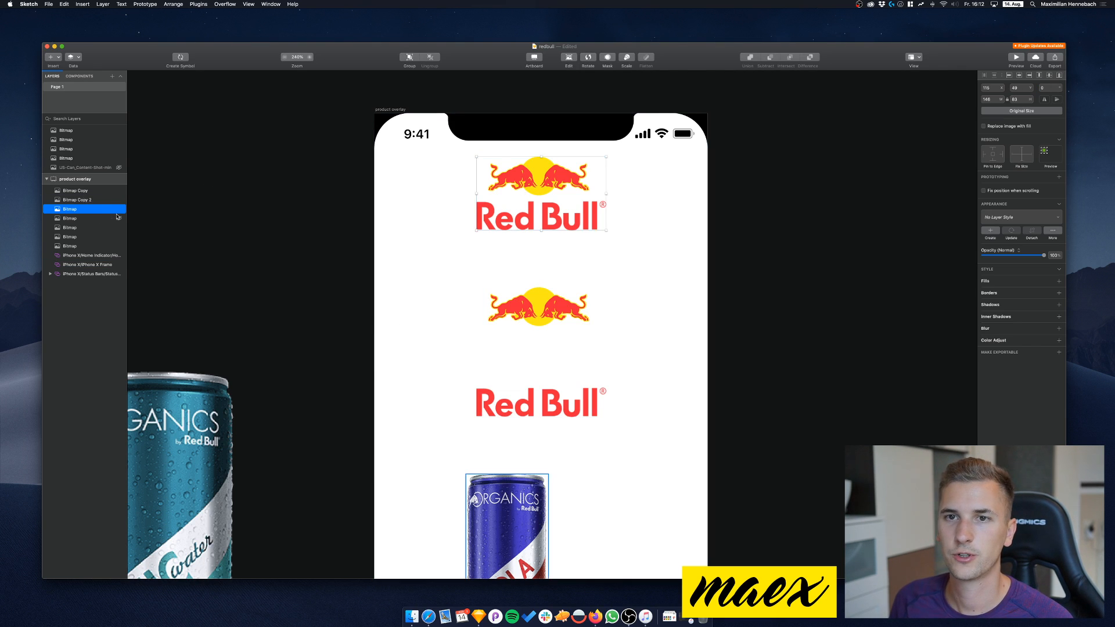
key(super+shift+h)
drag(544, 292, 546, 182)
shift+click(544, 414)
drag(527, 408, 548, 324)
click(558, 274)
drag(533, 174, 538, 176)
scroll(538, 176, down, 5)
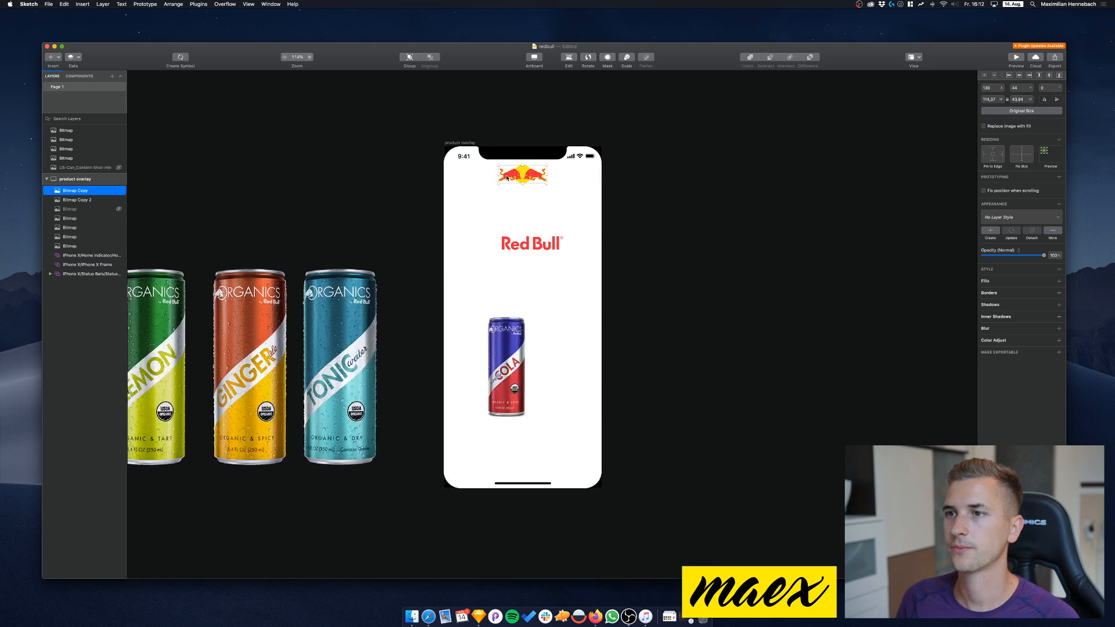
drag(547, 184, 547, 187)
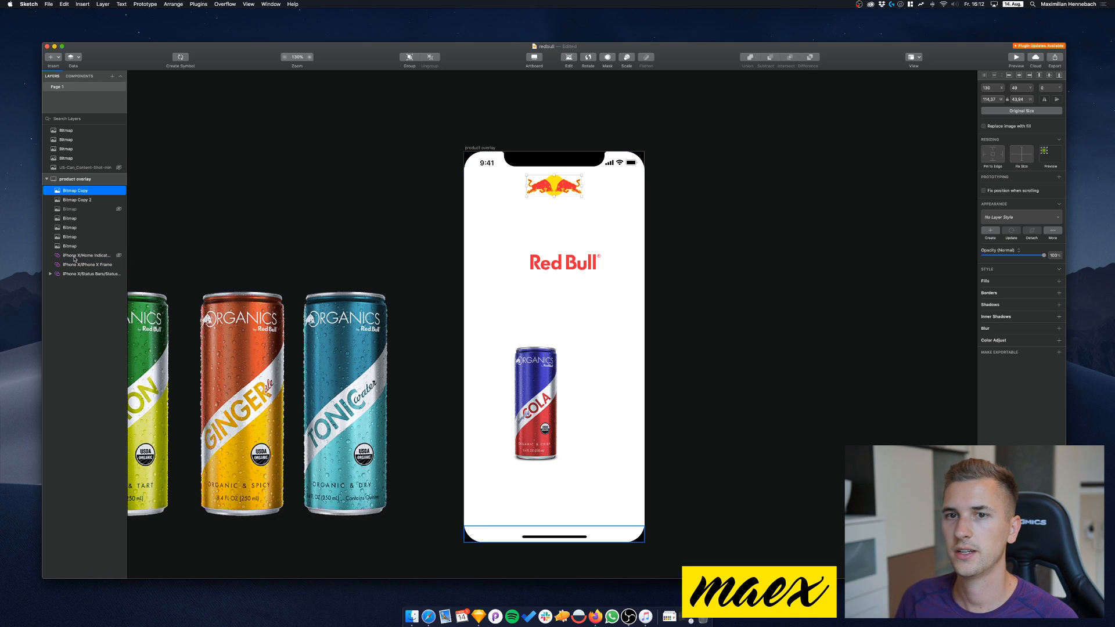
Try the wordmark alone below the notch with the emblem hidden, and switch back to showing only the bulls emblem
click(118, 191)
click(114, 200)
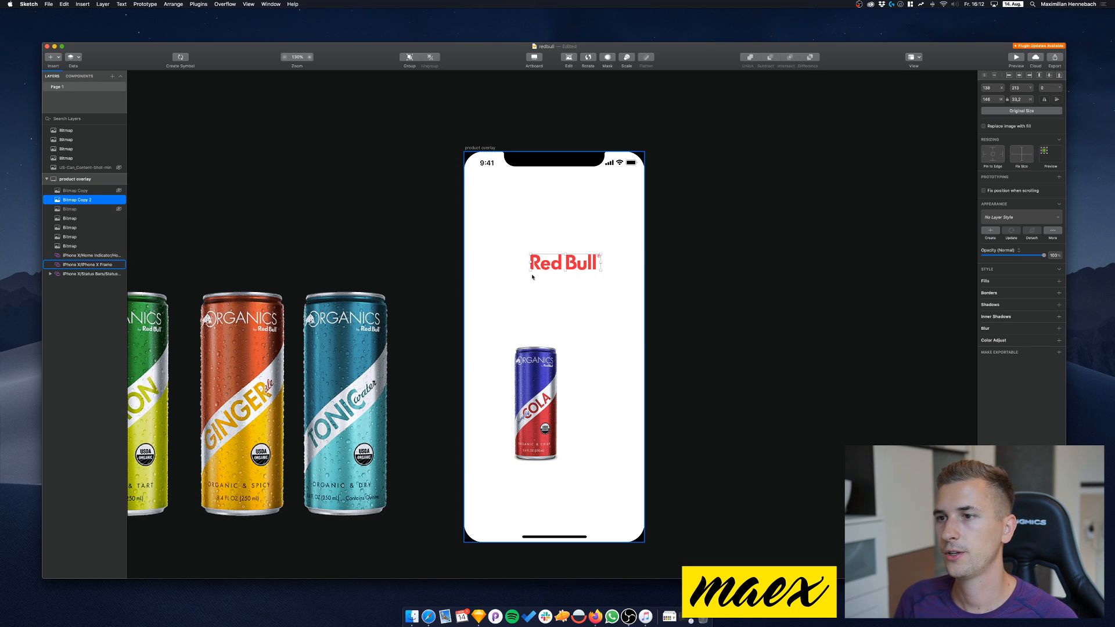
drag(559, 266, 547, 186)
click(341, 157)
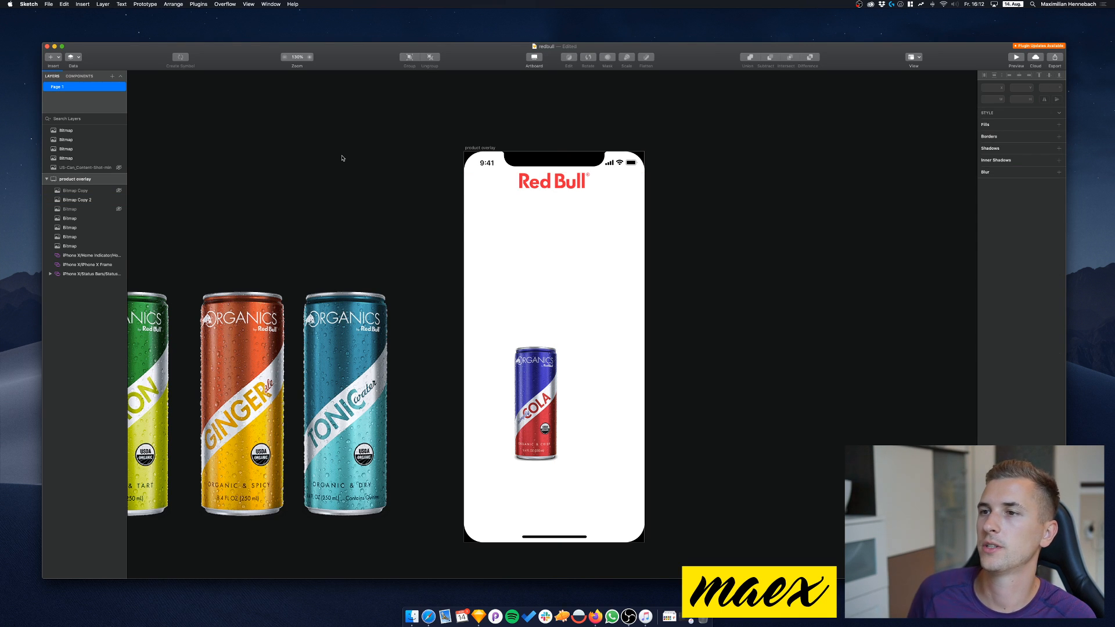
click(118, 191)
click(118, 200)
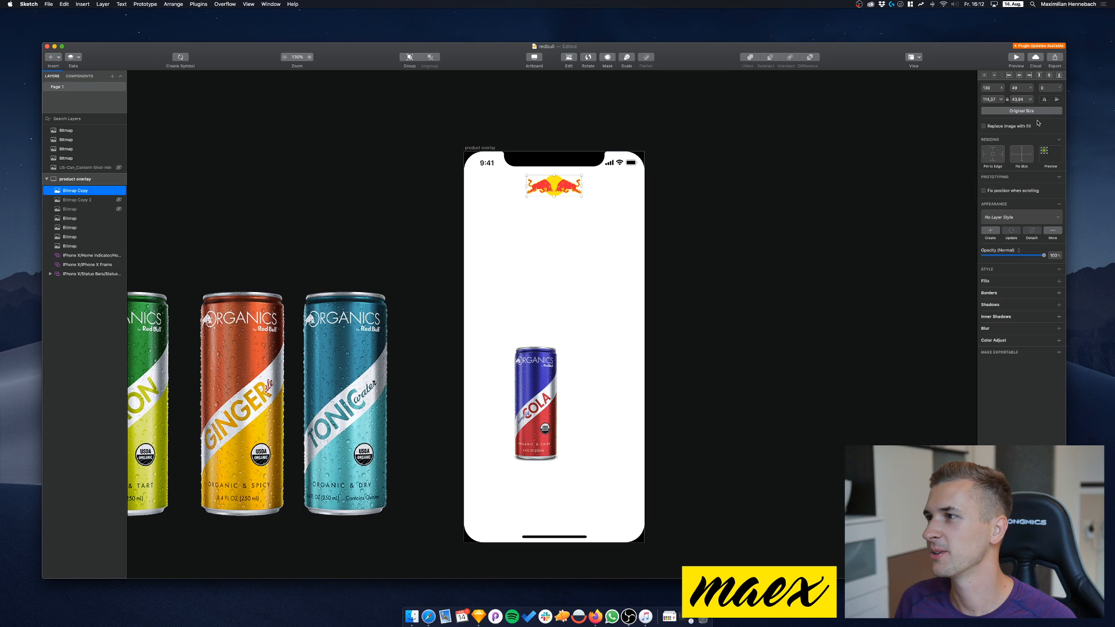
Set the bulls emblem's width to 80 with proportional height and centre it horizontally on the artboard
click(1019, 100)
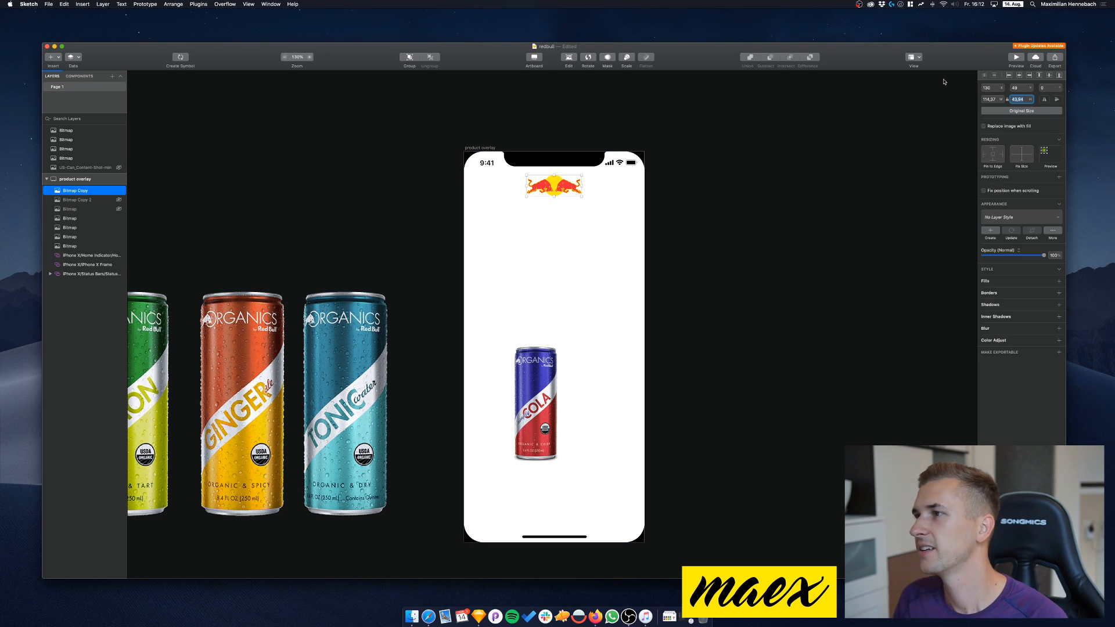
click(988, 100)
text(100)
key(Return)
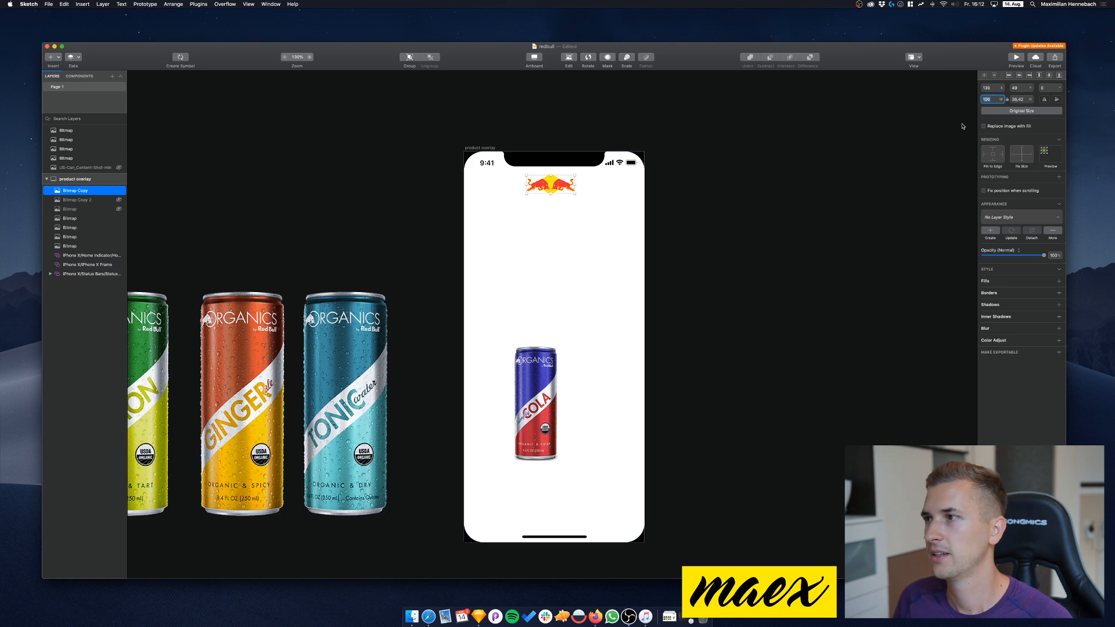
text(80)
key(Return)
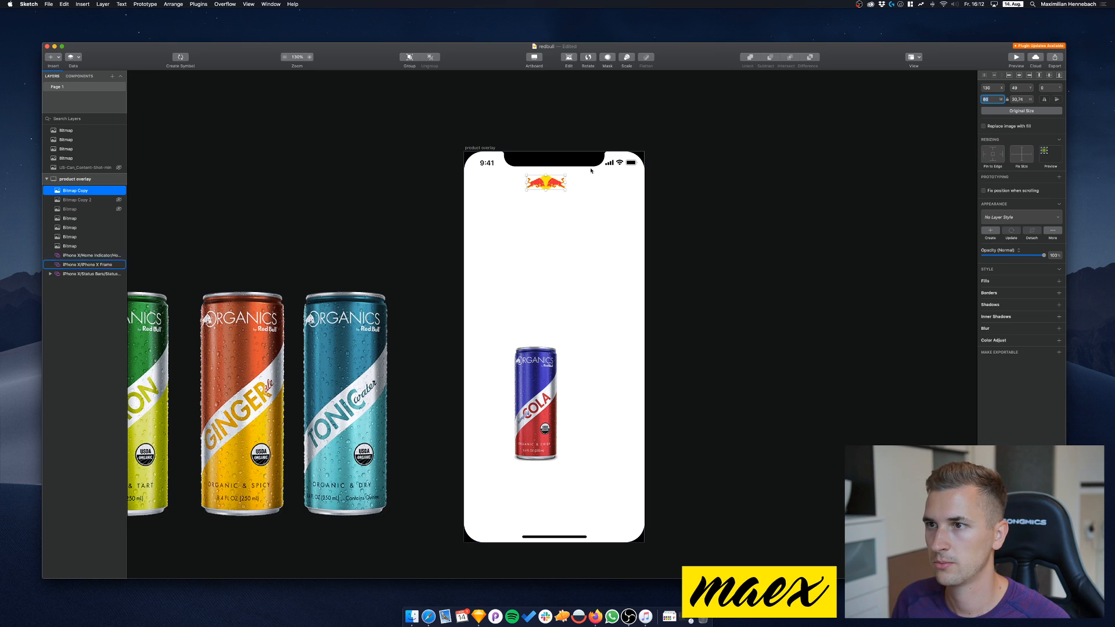
click(1020, 75)
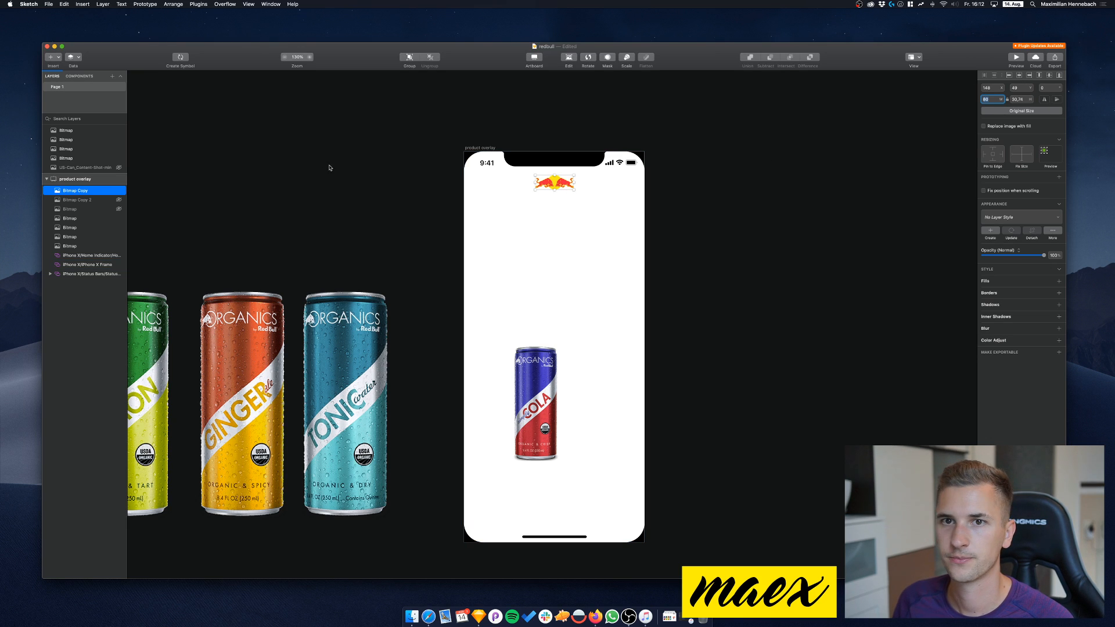
Lock the iPhone X Frame layer and move it to the top of the product overlay artboard's layer order
click(540, 167)
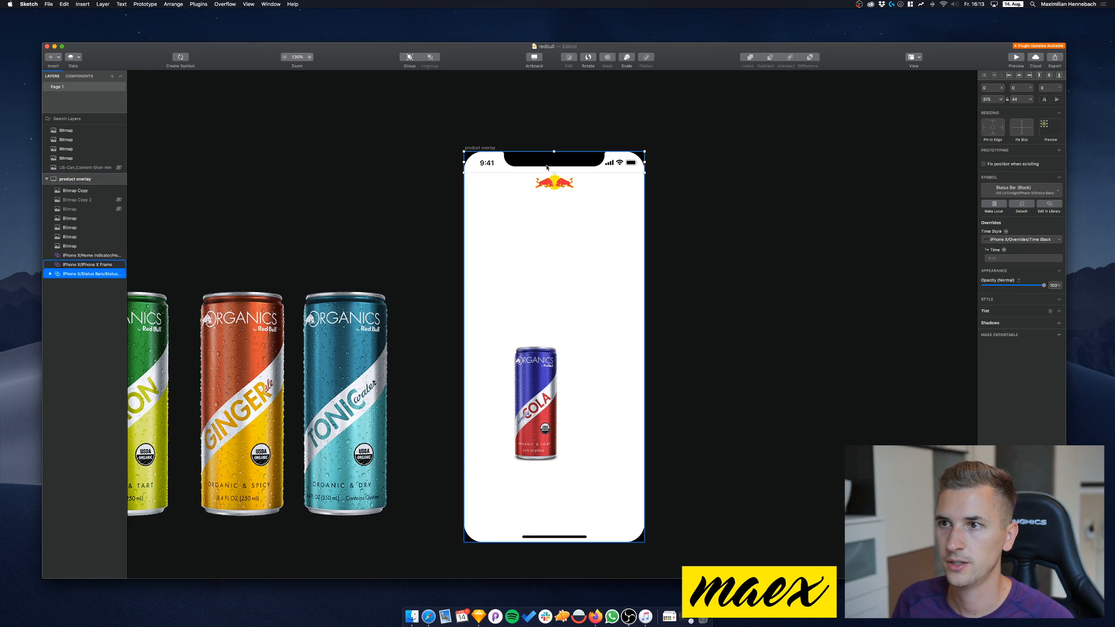
right_click(88, 264)
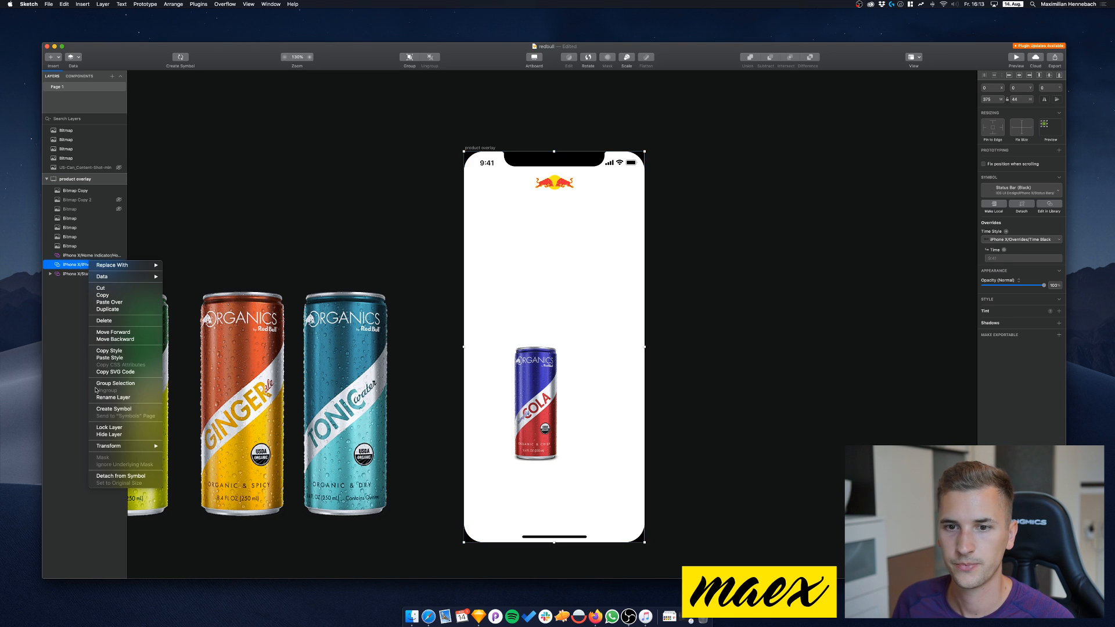
click(125, 429)
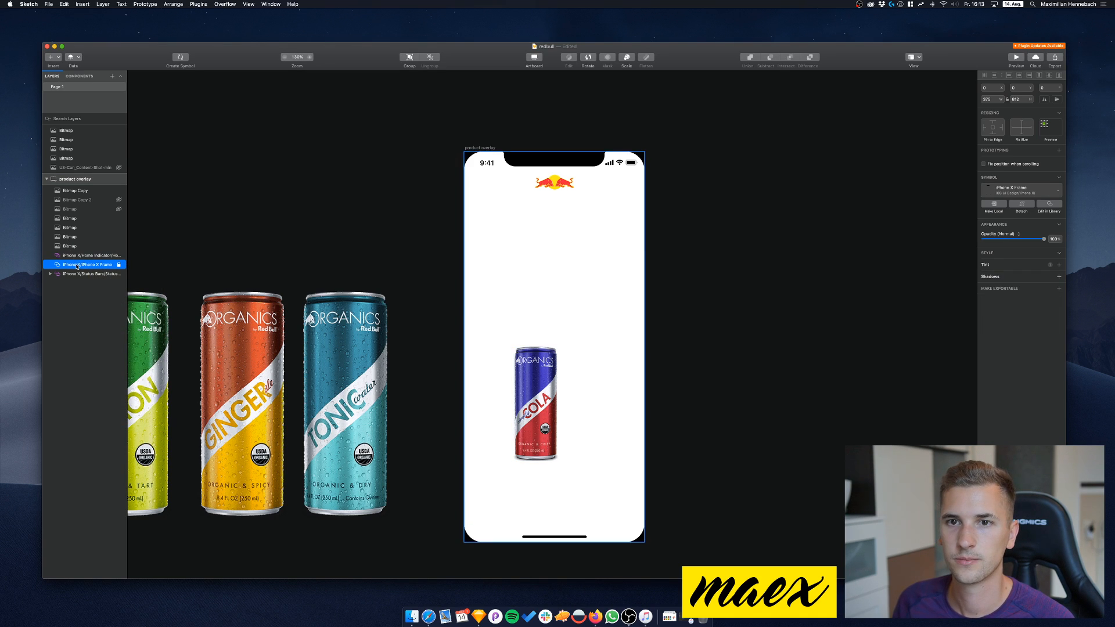
drag(72, 265, 68, 190)
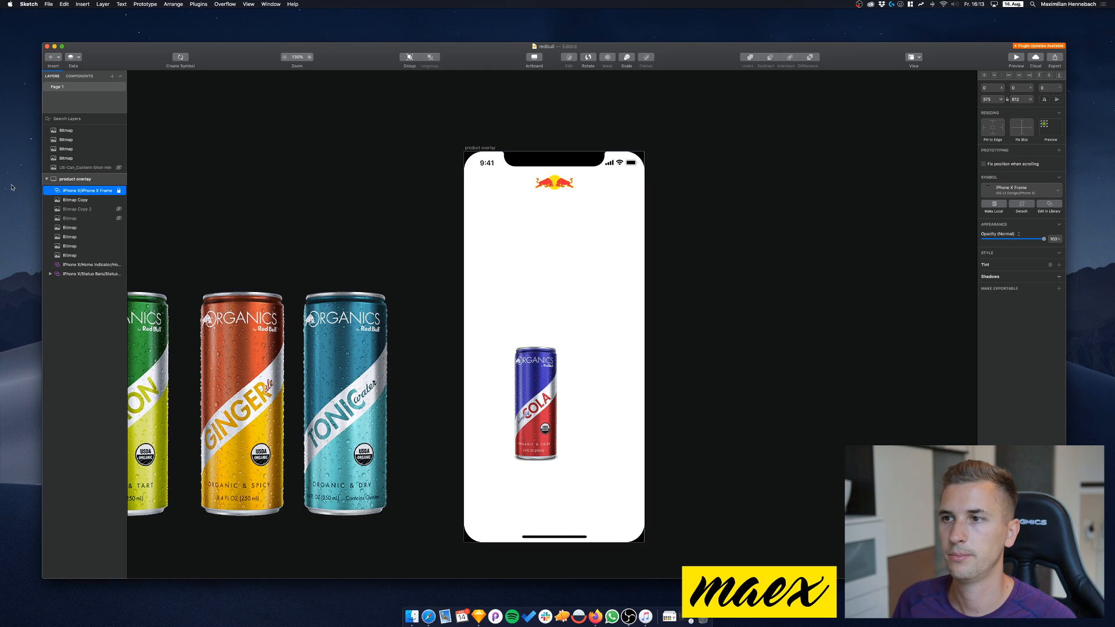
Select the cola can on the product overlay artboard
click(501, 221)
click(537, 379)
mouse_move(535, 386)
mouse_down()
mouse_move(532, 275)
mouse_move(520, 263)
mouse_move(536, 384)
mouse_up()
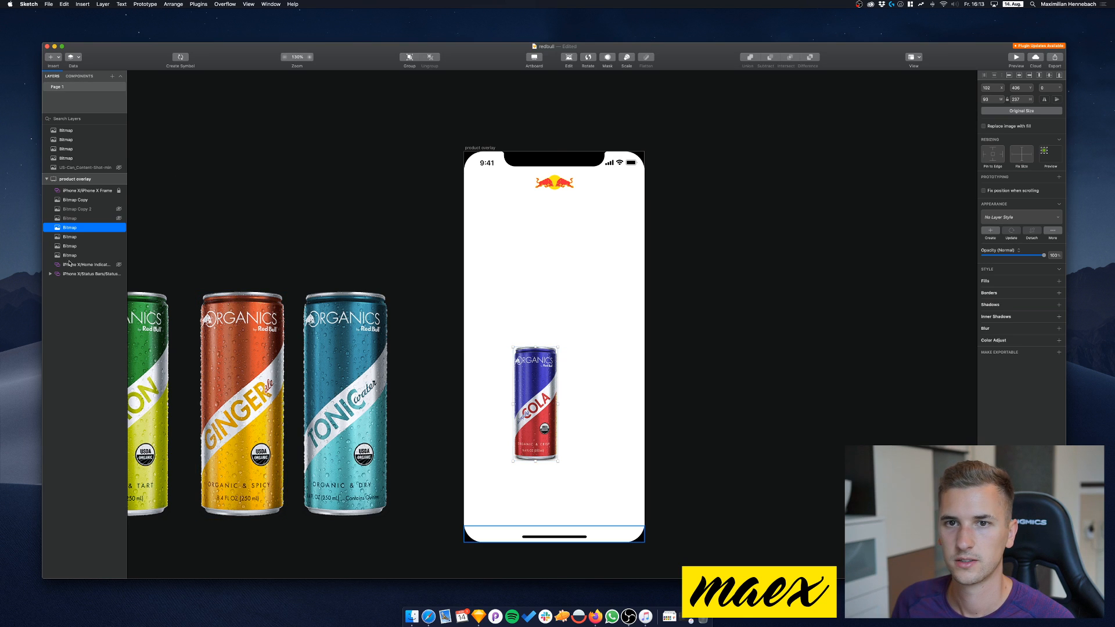
Switch to Safari, look up the word "tin" on dict.cc in a new tab, and return to Sketch
click(429, 617)
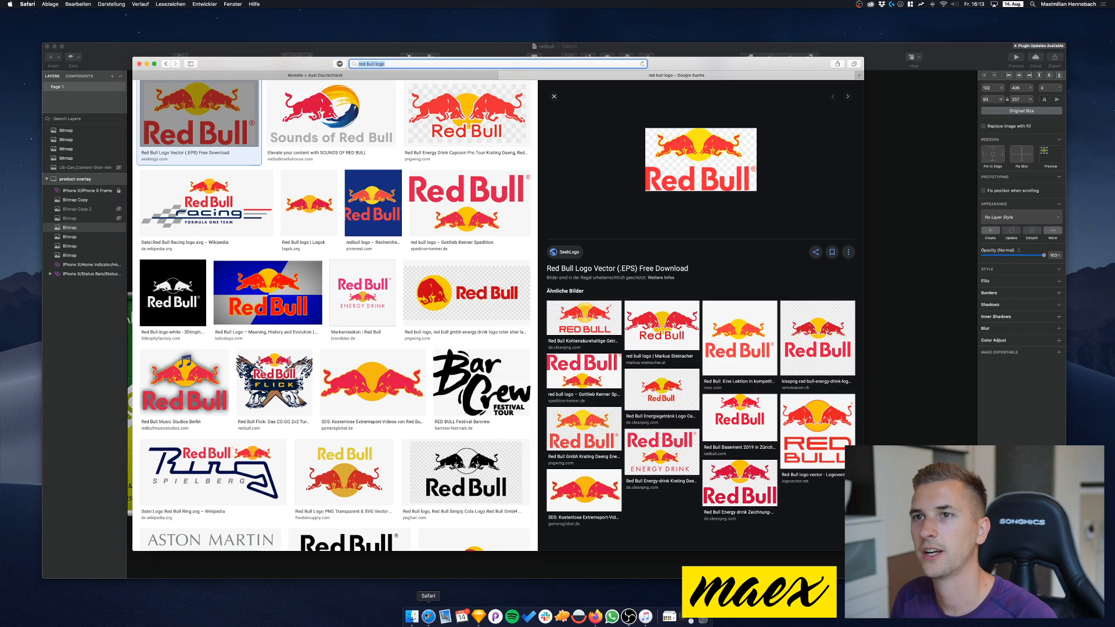
key(super+t)
text(dict)
key(Return)
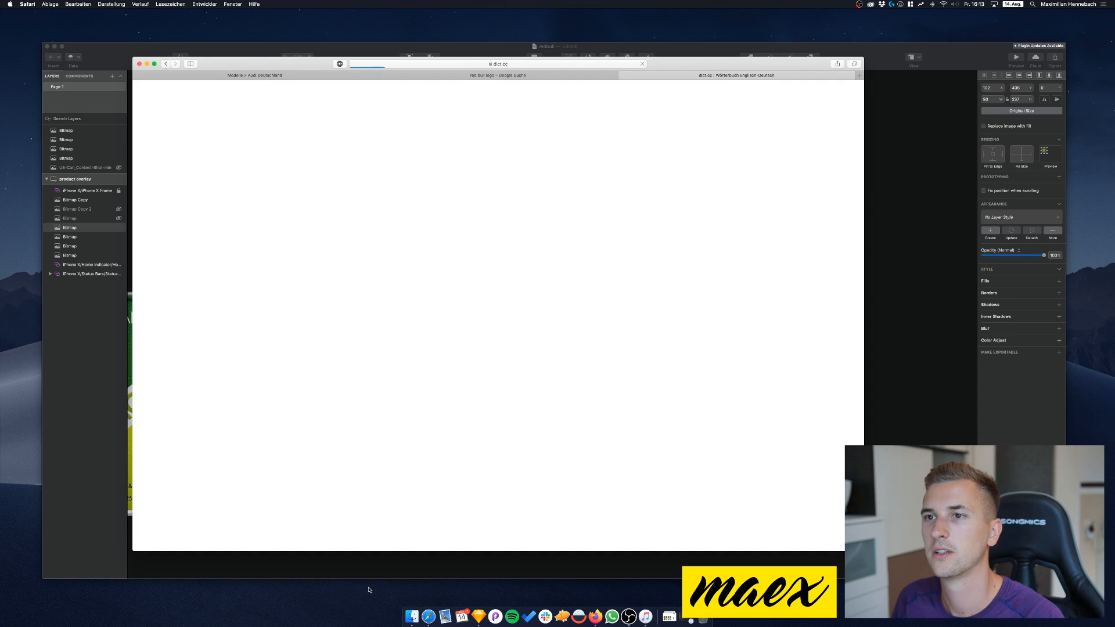
text(tin)
key(Return)
click(590, 447)
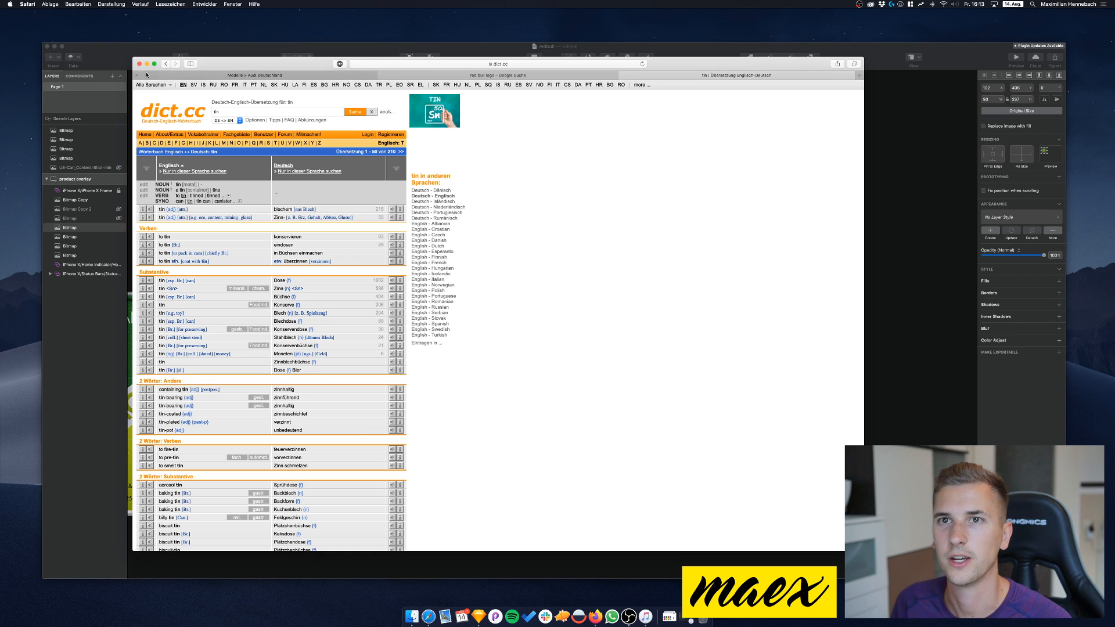
click(123, 50)
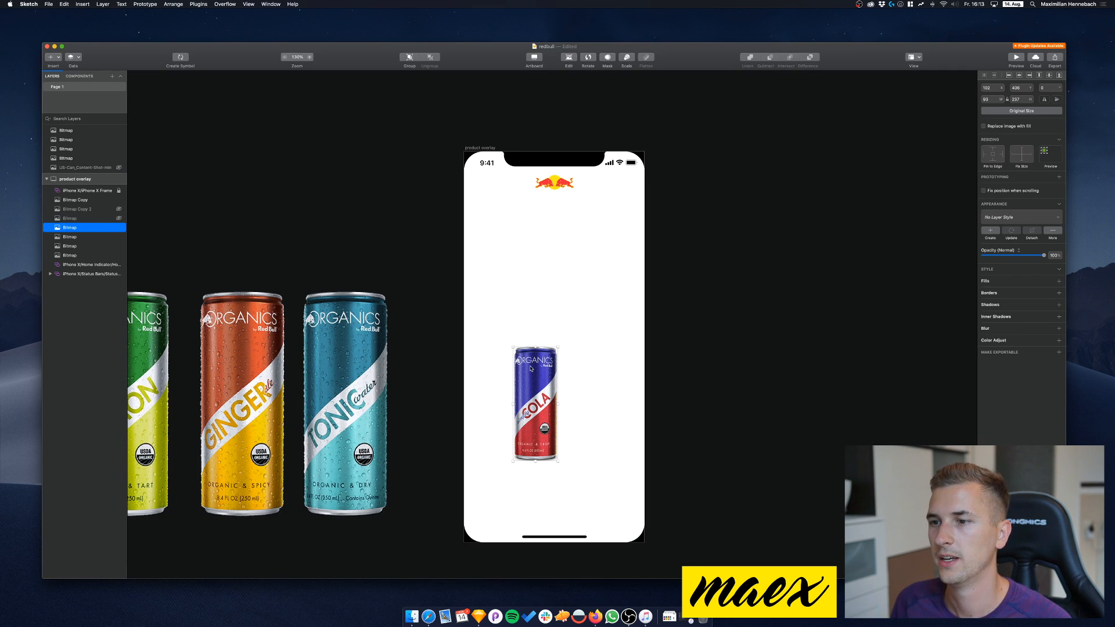
Select all four stacked can bitmaps on the artboard and set their Y position to 220
shift+click(63, 255)
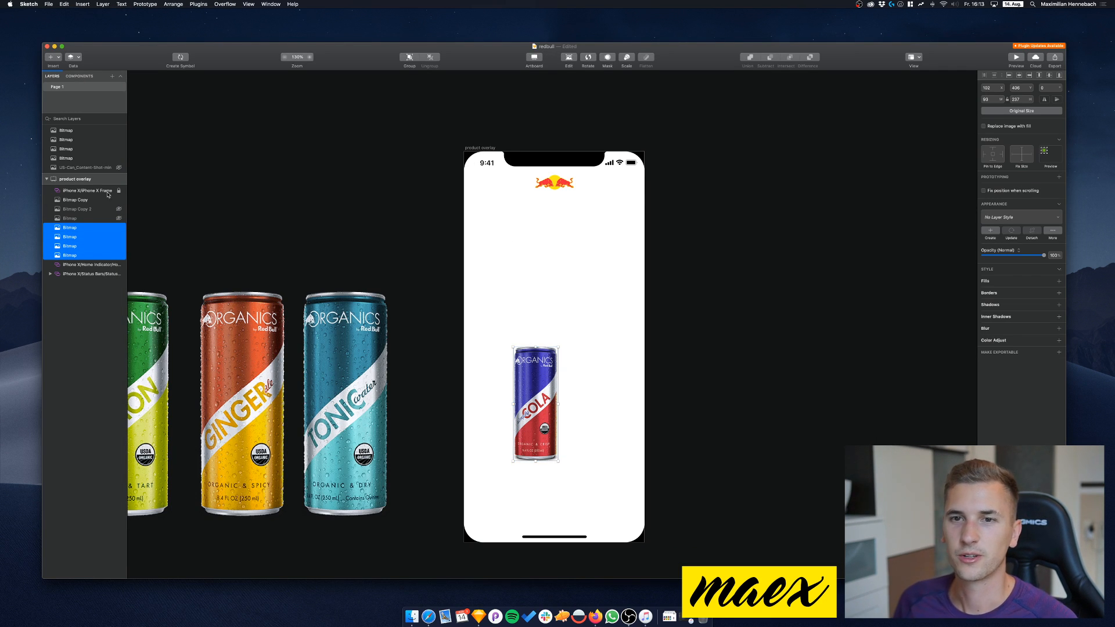
text(220)
key(Return)
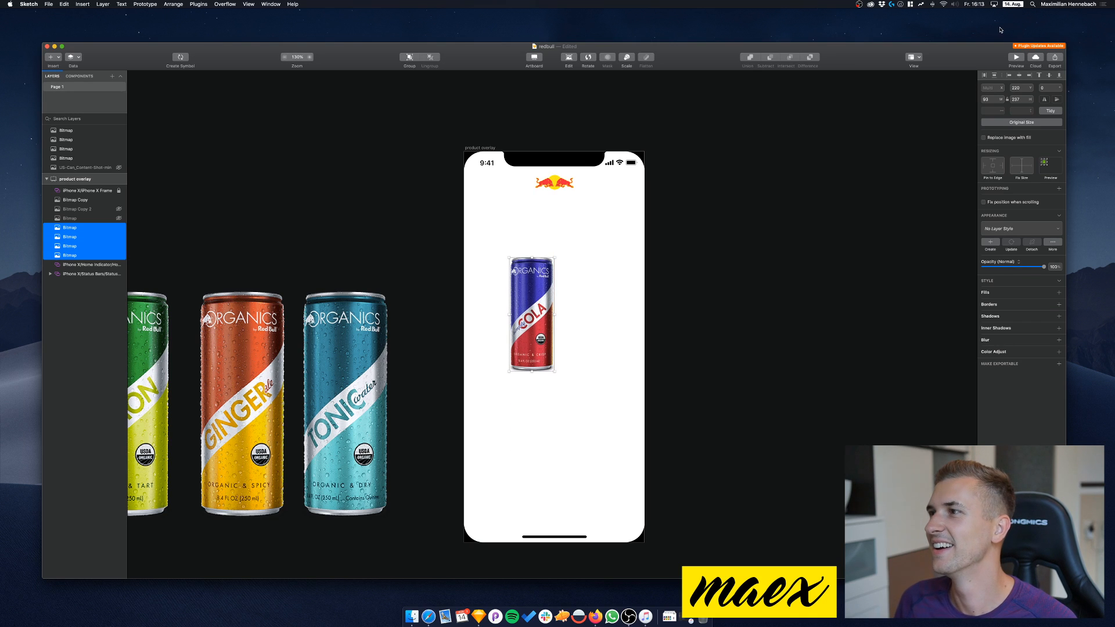
Set the four stacked cans' height to 200 with proportional width and shift them slightly towards the artboard's centre
click(975, 99)
click(69, 228)
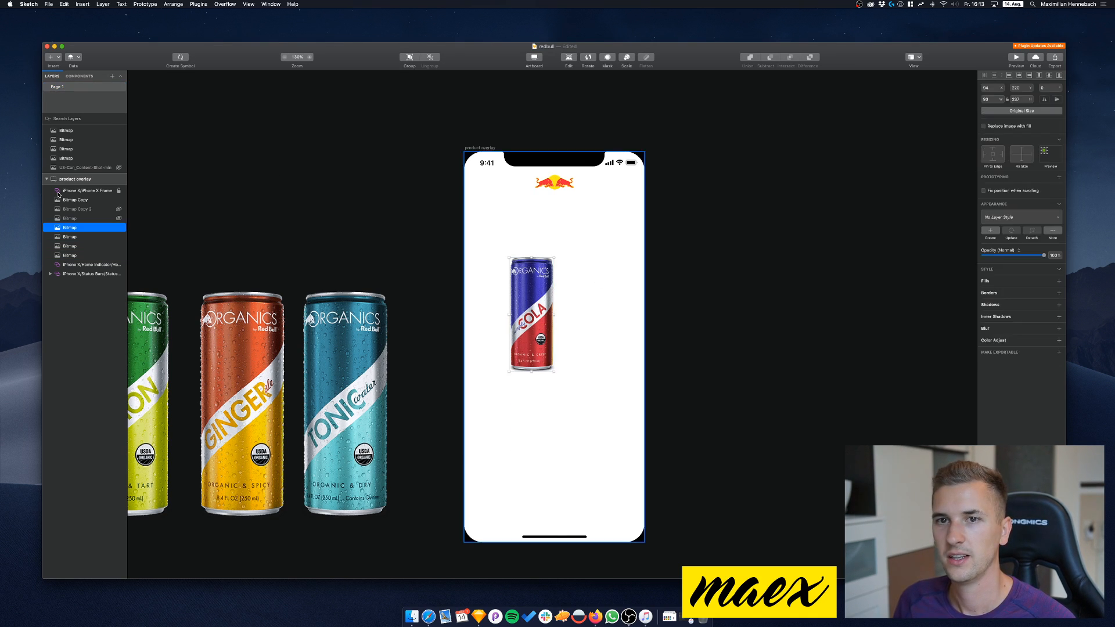
shift+click(80, 257)
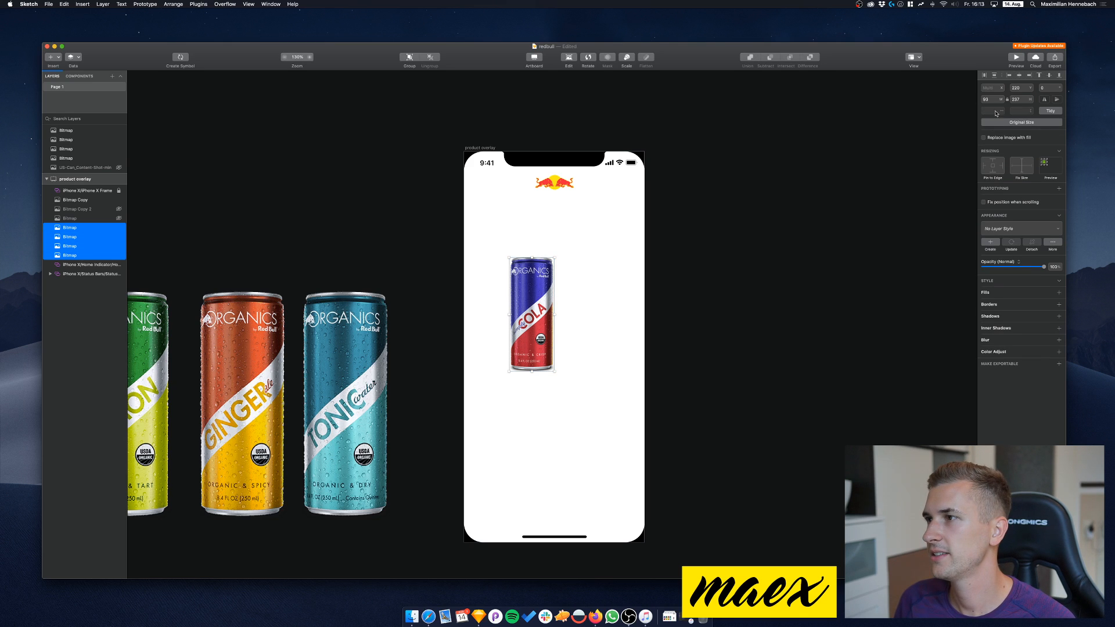
click(1017, 100)
text(200)
key(Return)
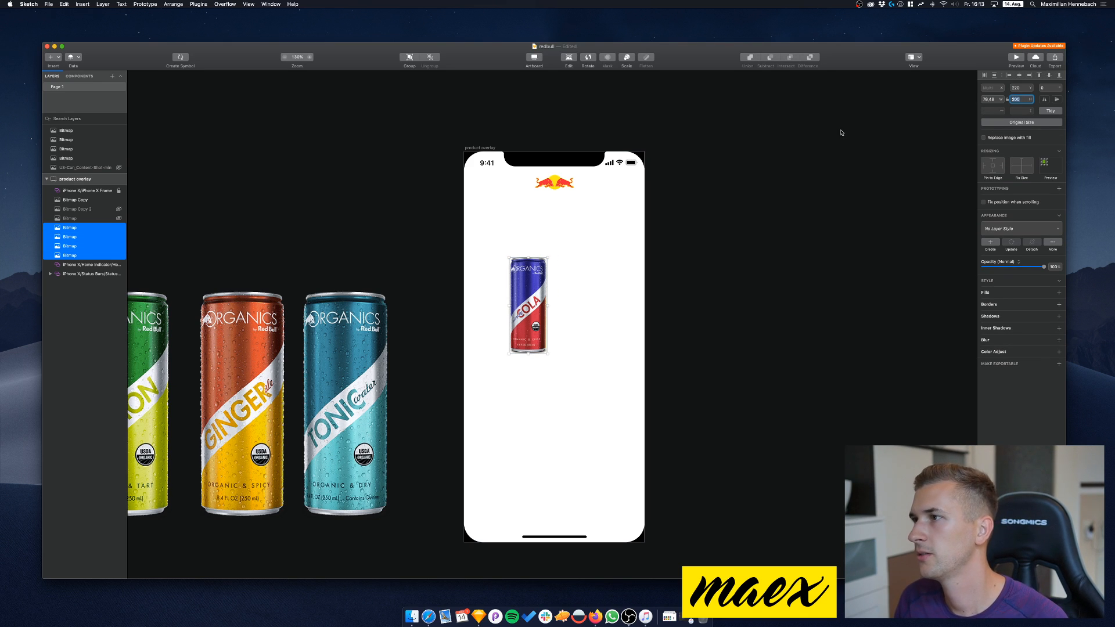
mouse_move(537, 292)
mouse_down()
mouse_move(545, 262)
mouse_move(556, 299)
mouse_up()
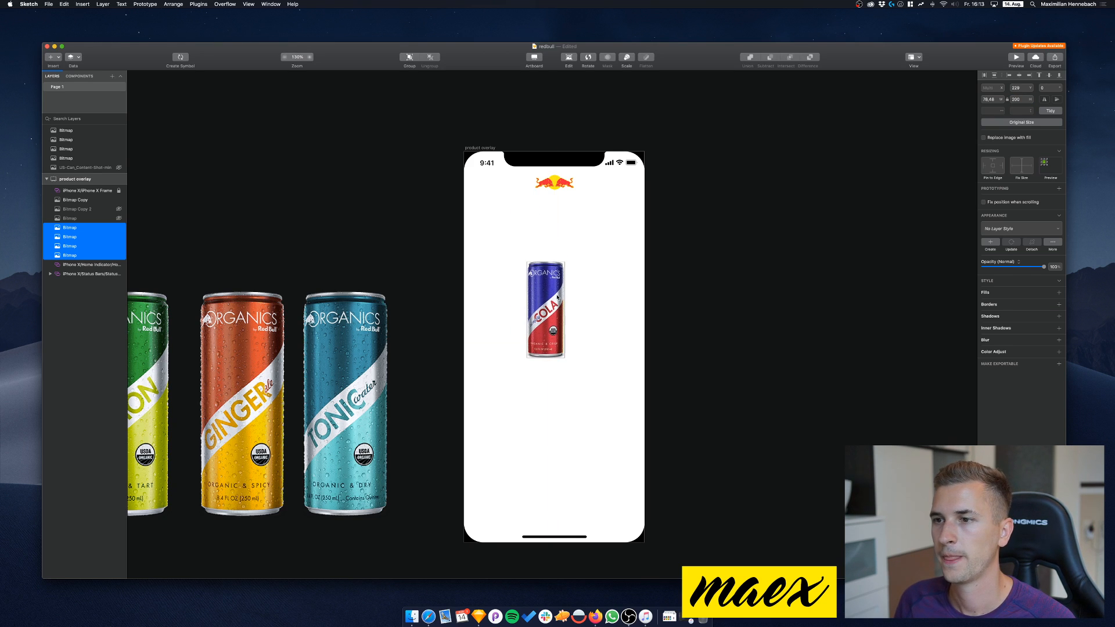
Move the lemon can straight down from the stack to Y 499, leaving a gap beneath the cola can
click(79, 265)
scroll(162, 261, down, 3)
scroll(162, 261, left, 3)
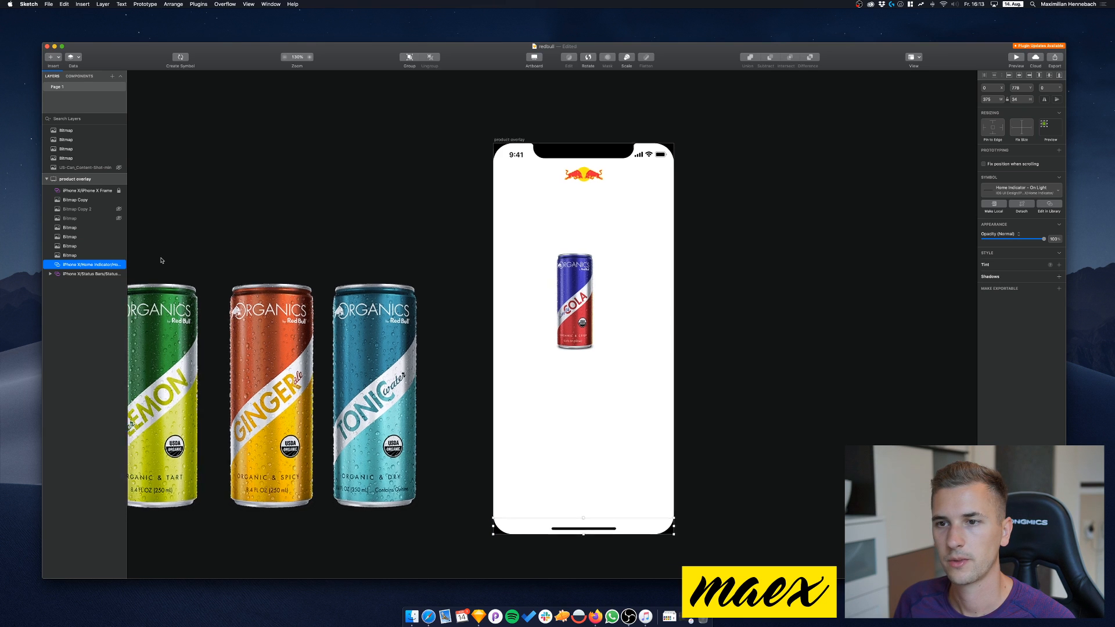
click(75, 236)
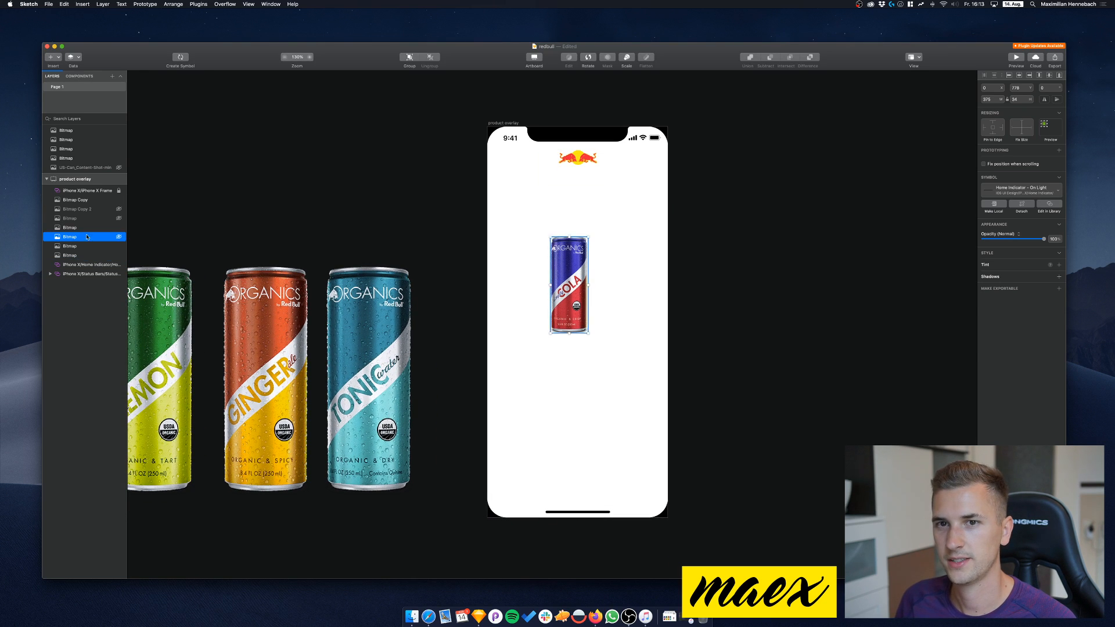
key(shift+Down)
key(shift+Down)
key(shift+Down)
key(shift+Down)
key(shift+Down)
key(shift+Down)
key(shift+Down)
key(shift+Down)
key(shift+Down)
key(shift+Down)
key(shift+Down)
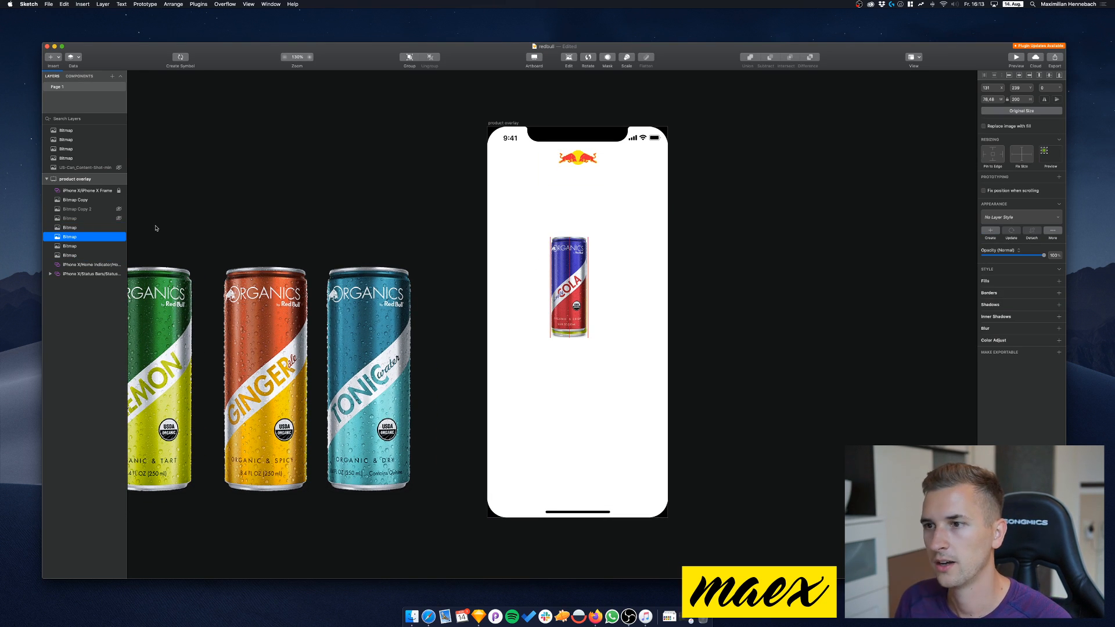
key(shift+Down)
key(shift+Down)
key(shift+Down)
key(shift+Down)
key(shift+Down)
key(shift+Down)
key(shift+Down)
key(shift+Down)
key(shift+Down)
key(shift+Down)
key(shift+Down)
key(shift+Down)
key(shift+Down)
key(shift+Down)
key(shift+Down)
key(shift+Down)
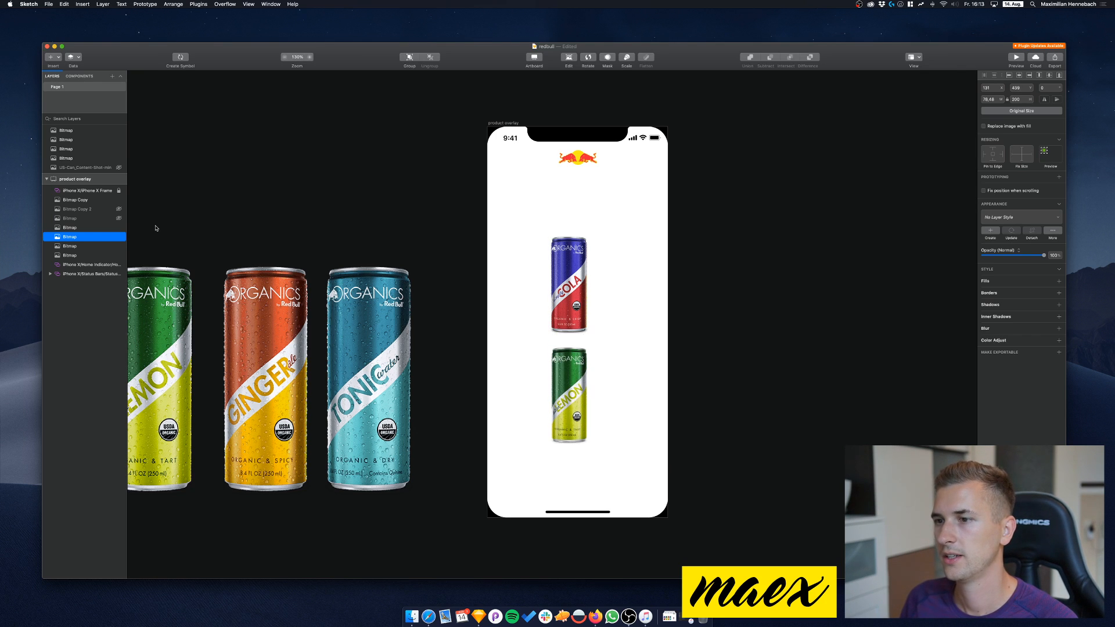
Move the ginger ale can straight down from the stack to Y 729, below the lemon can
click(81, 246)
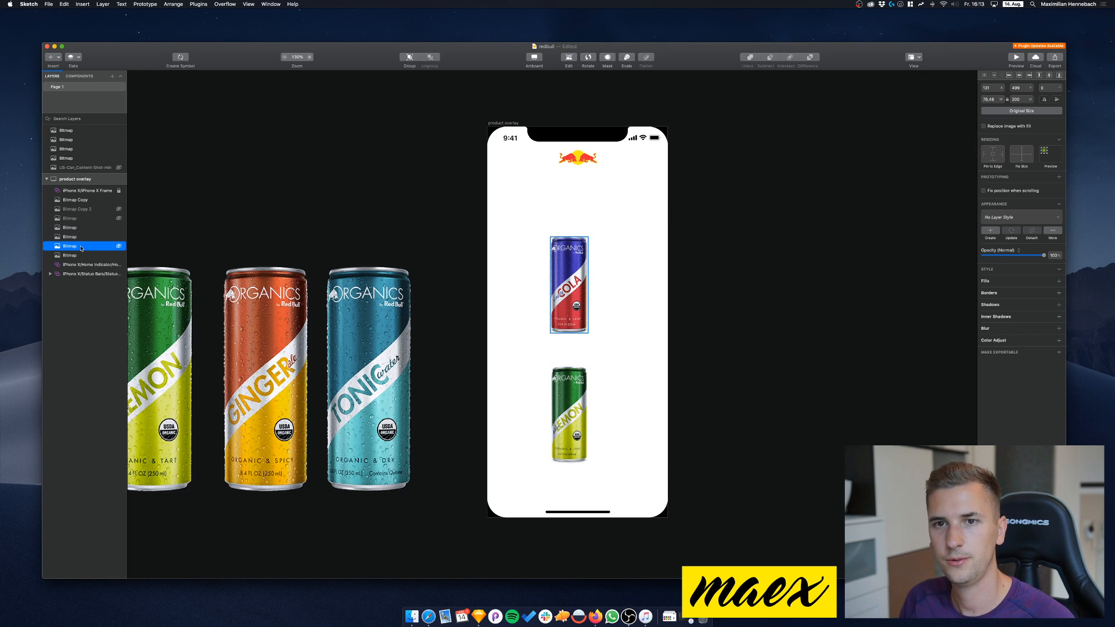
key(shift+Down)
key(shift+Down)
key(shift+Down)
key(shift+Down)
key(shift+Down)
key(shift+Down)
key(shift+Down)
key(shift+Down)
key(shift+Down)
key(shift+Down)
key(shift+Down)
key(shift+Down)
key(shift+Down)
key(shift+Down)
key(shift+Down)
key(shift+Down)
key(shift+Down)
key(shift+Down)
key(shift+Down)
key(shift+Down)
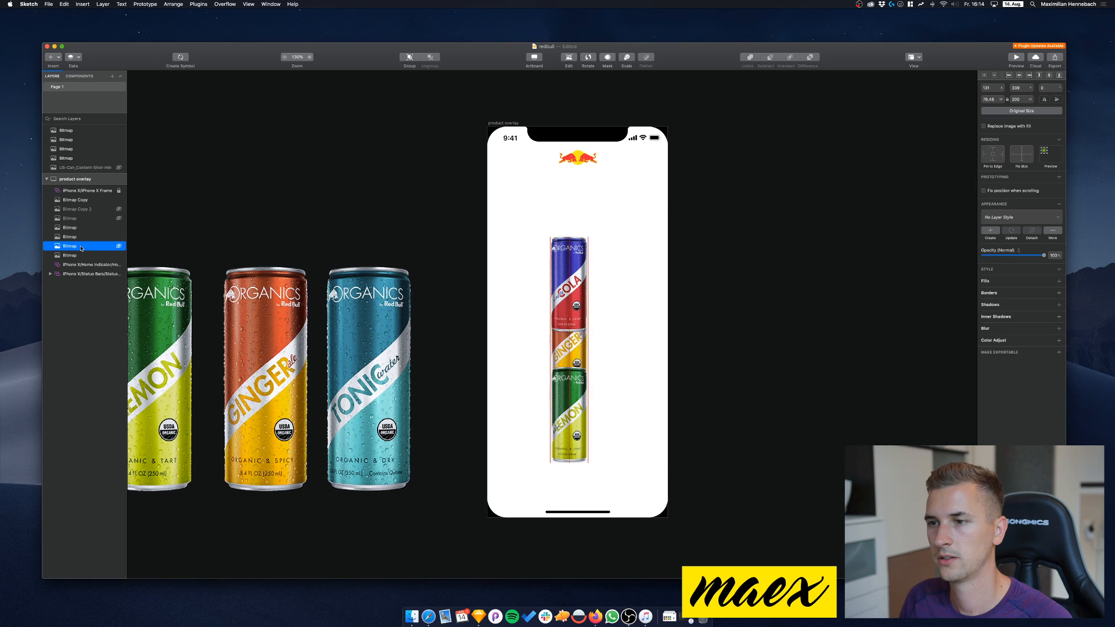
key(shift+Down)
key(shift+Down)
key(shift+Down)
key(shift+Down)
key(shift+Down)
key(shift+Down)
key(shift+Down)
key(shift+Down)
key(shift+Down)
key(shift+Down)
key(shift+Down)
key(shift+Down)
key(shift+Down)
key(shift+Down)
key(shift+Down)
key(shift+Down)
key(shift+Down)
key(shift+Down)
key(shift+Down)
key(shift+Down)
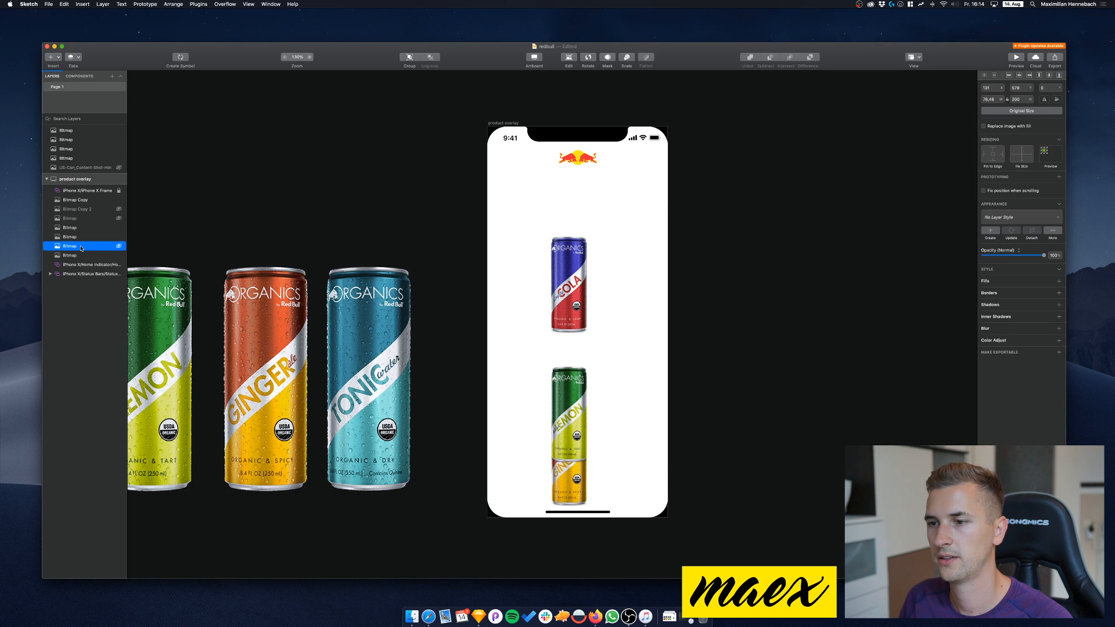
key(shift+Down)
key(shift+Down)
key(shift+Down)
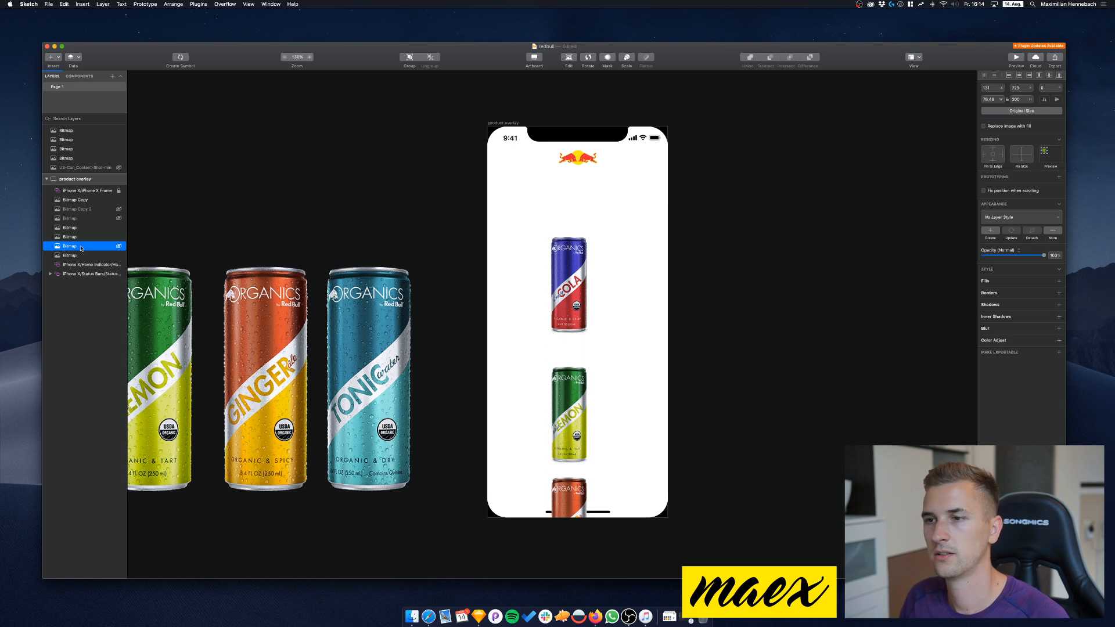
Move the cola, lemon and ginger cans together to the artboard's left side, clear of the tonic can
shift+click(68, 227)
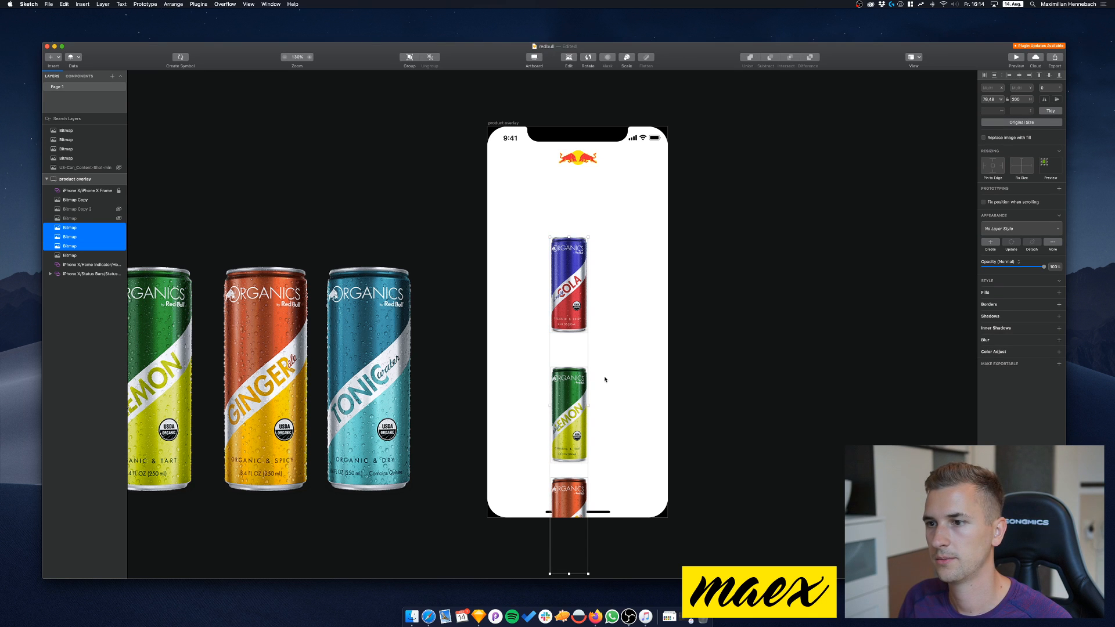
scroll(568, 348, up, 3)
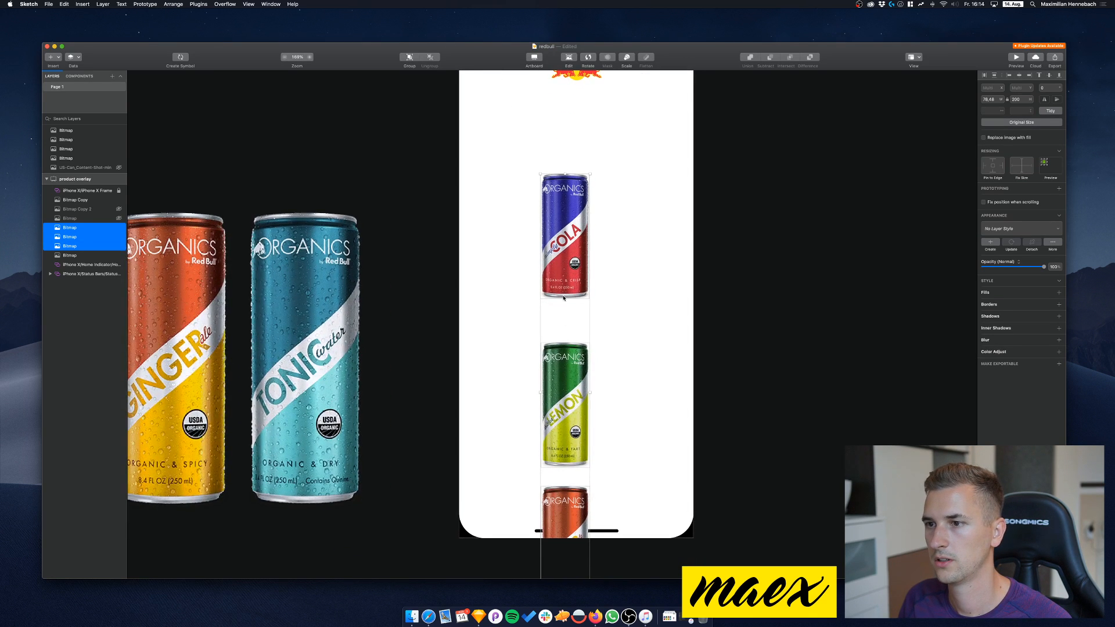
drag(563, 228, 503, 164)
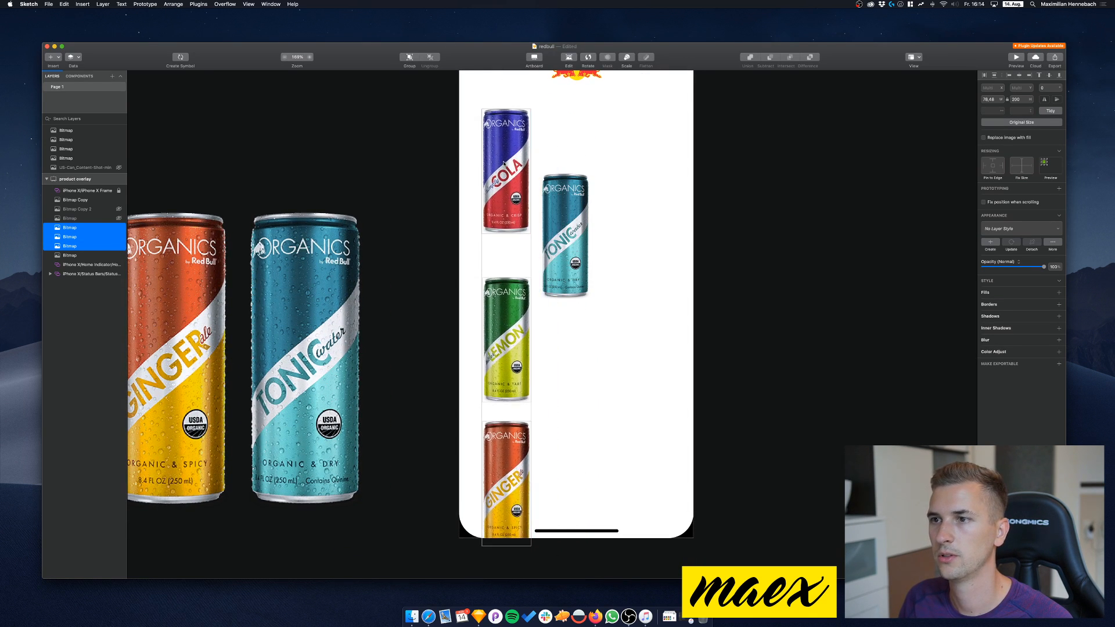
scroll(627, 295, up, 3)
drag(576, 251, 594, 106)
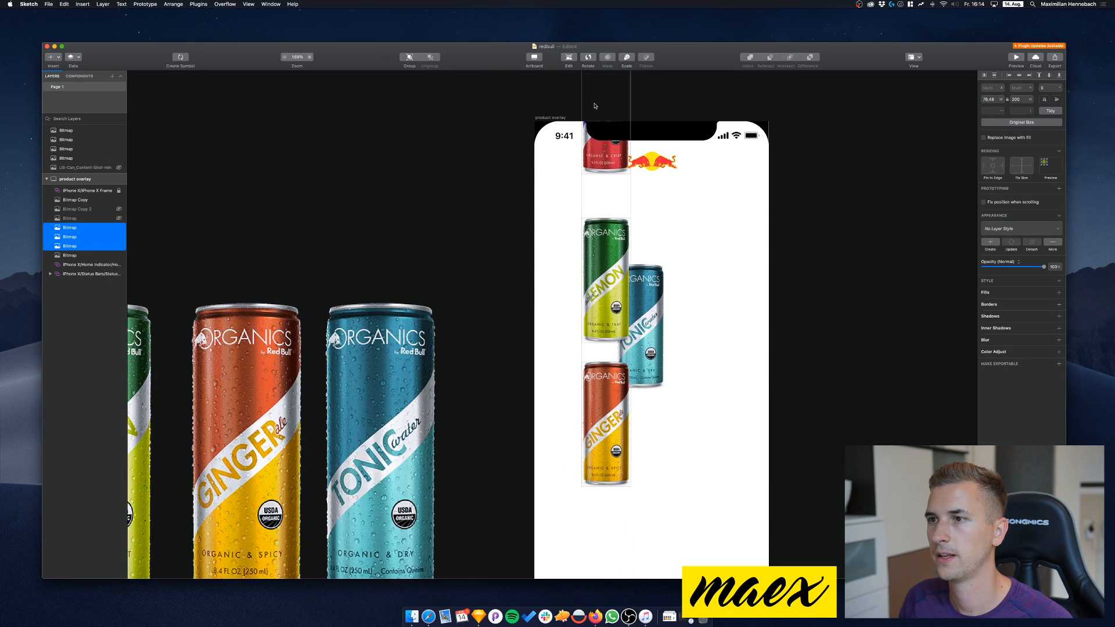
drag(608, 429, 588, 465)
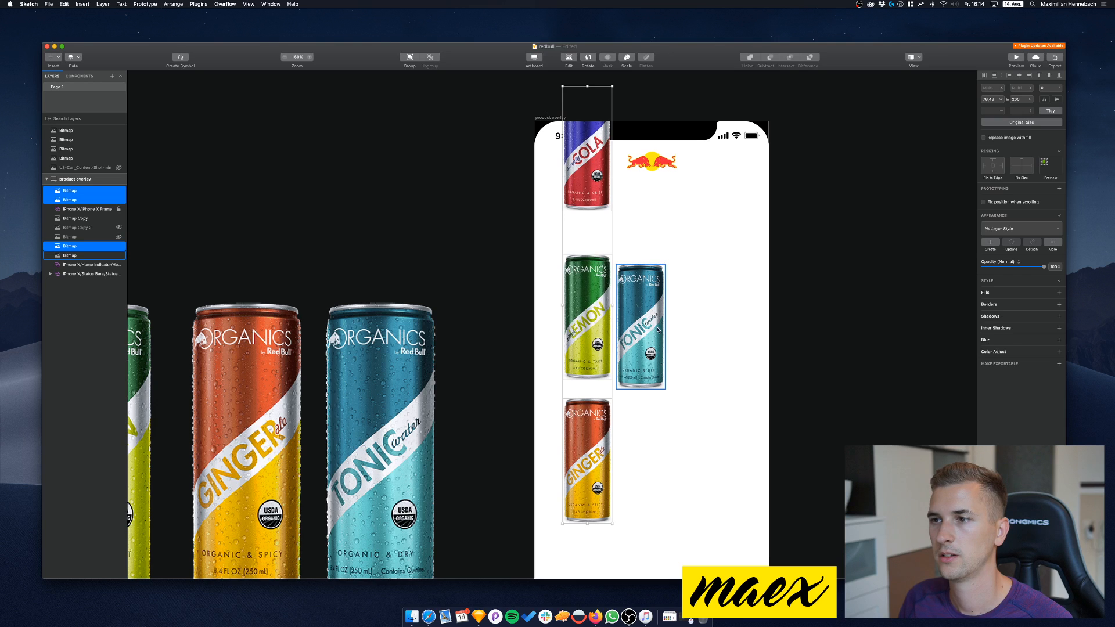
Place the tonic can below the ginger can in the same column and regroup the can layers beneath the hidden logo layers
scroll(662, 323, down, 5)
drag(668, 261, 615, 549)
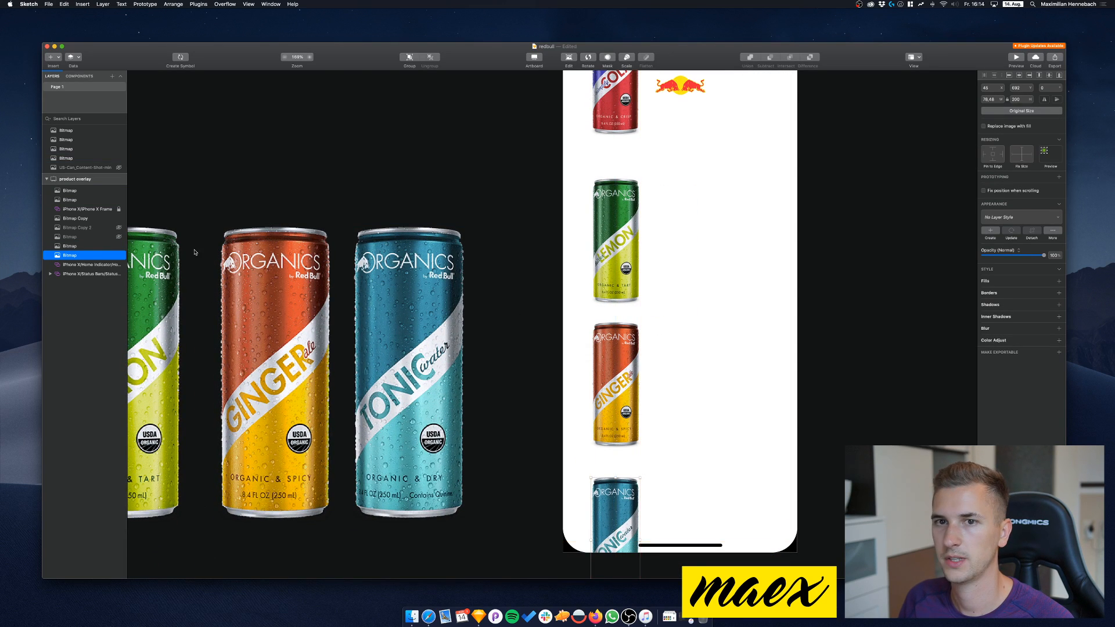
click(69, 193)
shift+click(70, 199)
drag(69, 199, 73, 241)
Select all four cans in the column and tidy them to equal vertical spacing
shift+click(69, 256)
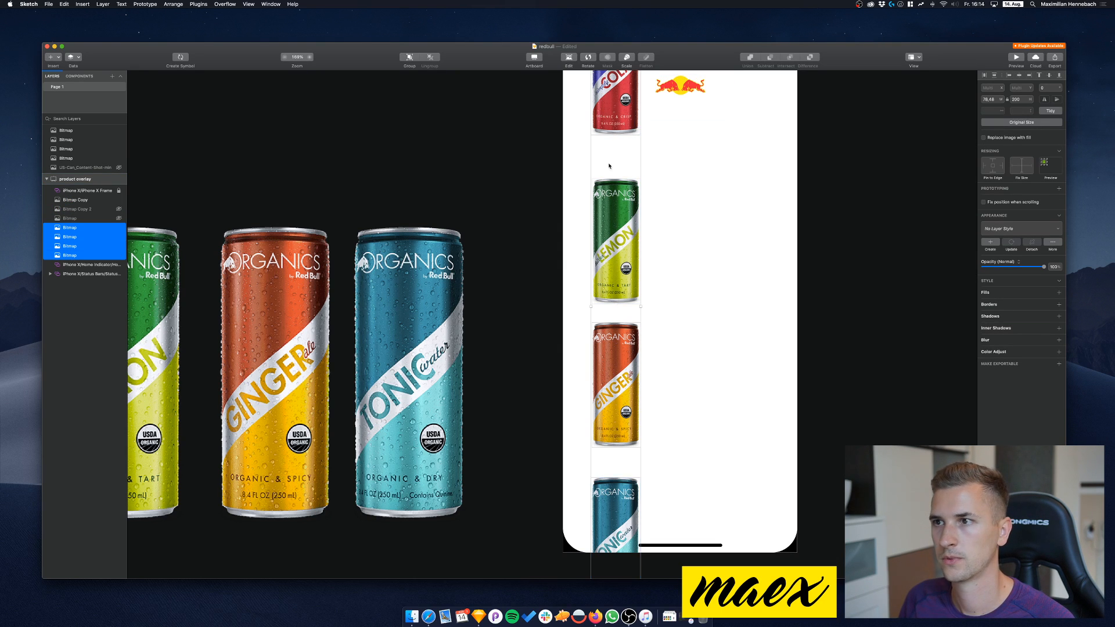
scroll(622, 156, up, 3)
click(1048, 113)
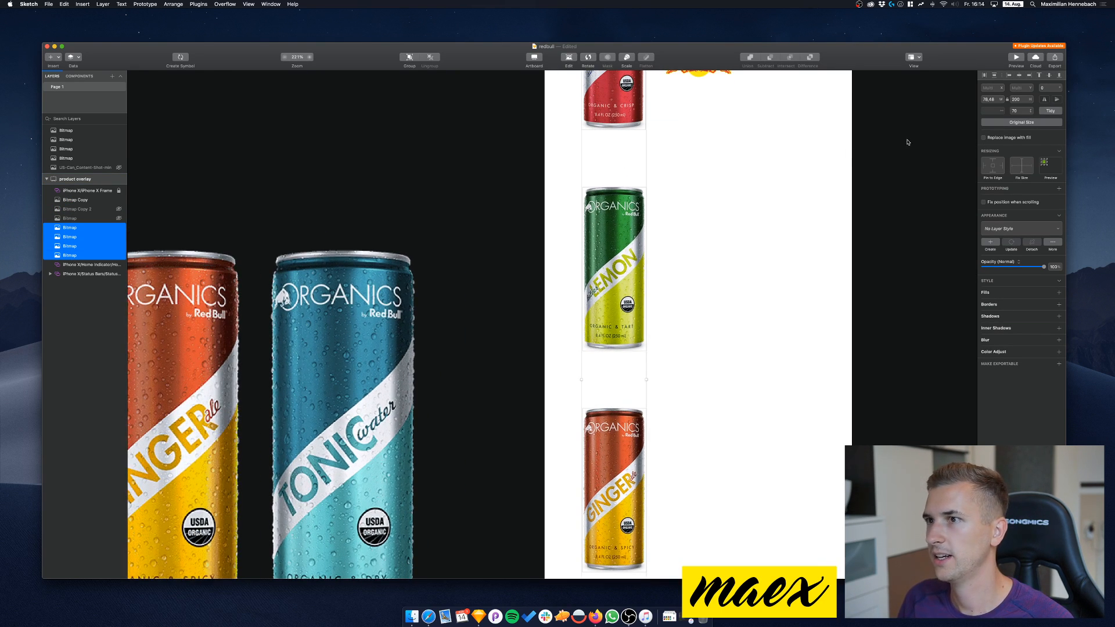
scroll(606, 162, down, 3)
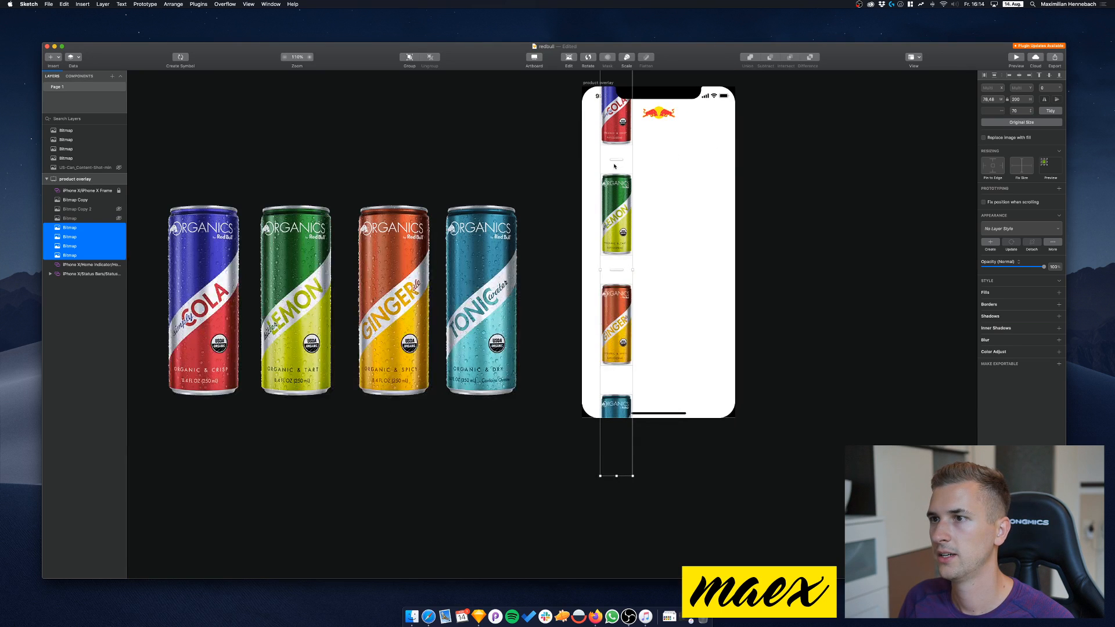
Move the can column down so the cola can sits below the emblem, and widen the spacing between cans to 111
mouse_move(617, 159)
mouse_down()
mouse_move(617, 149)
mouse_move(618, 187)
mouse_move(618, 175)
mouse_up()
drag(611, 125, 629, 214)
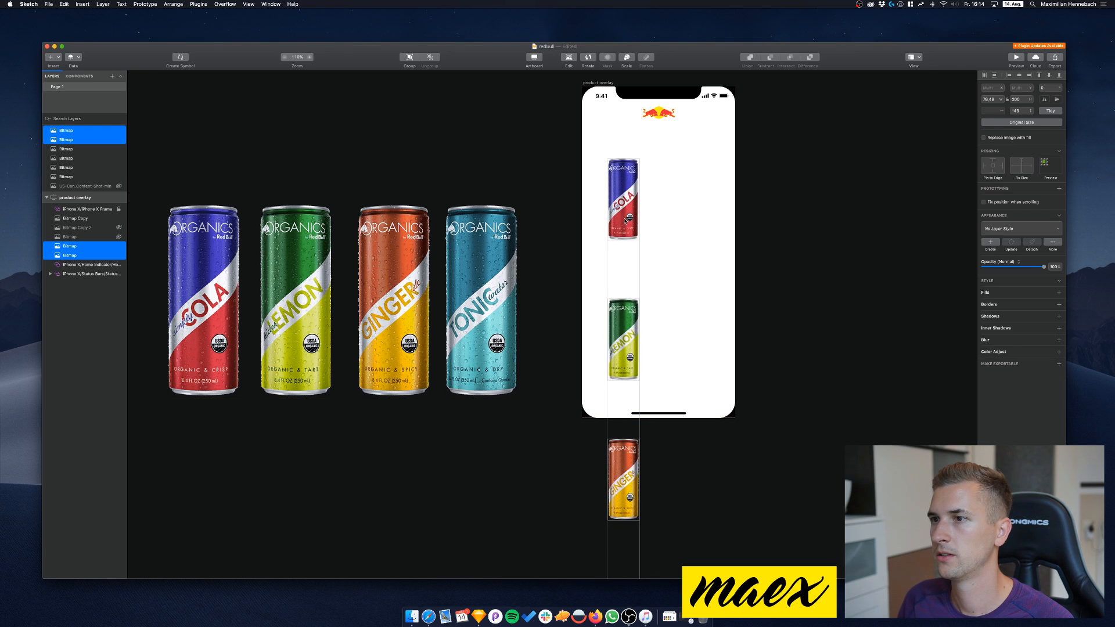
drag(626, 219, 625, 217)
drag(627, 265, 626, 259)
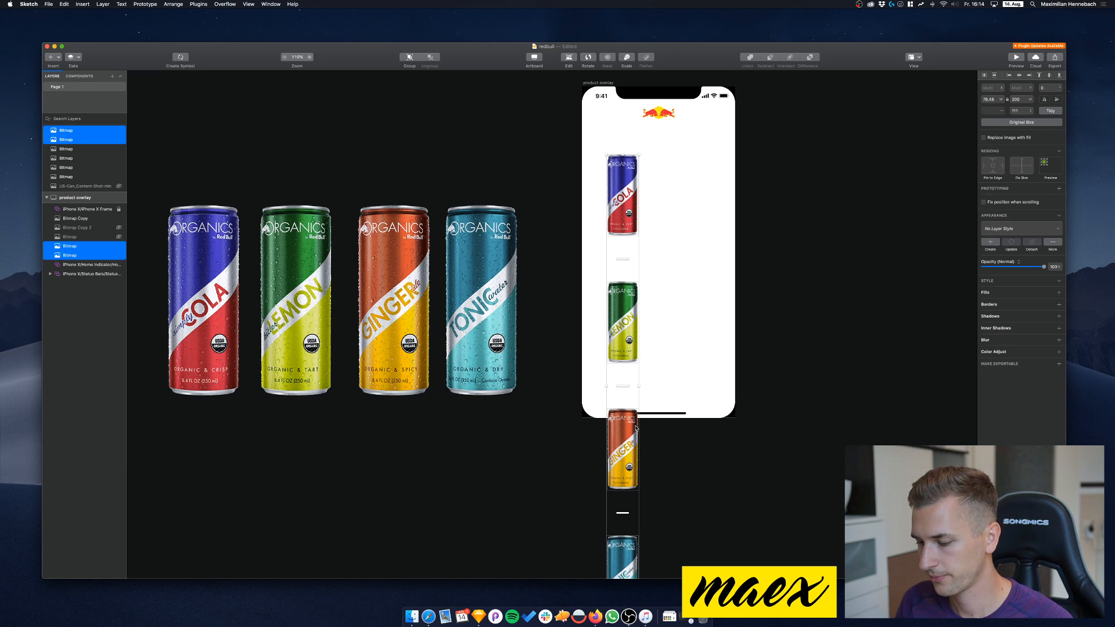
click(703, 220)
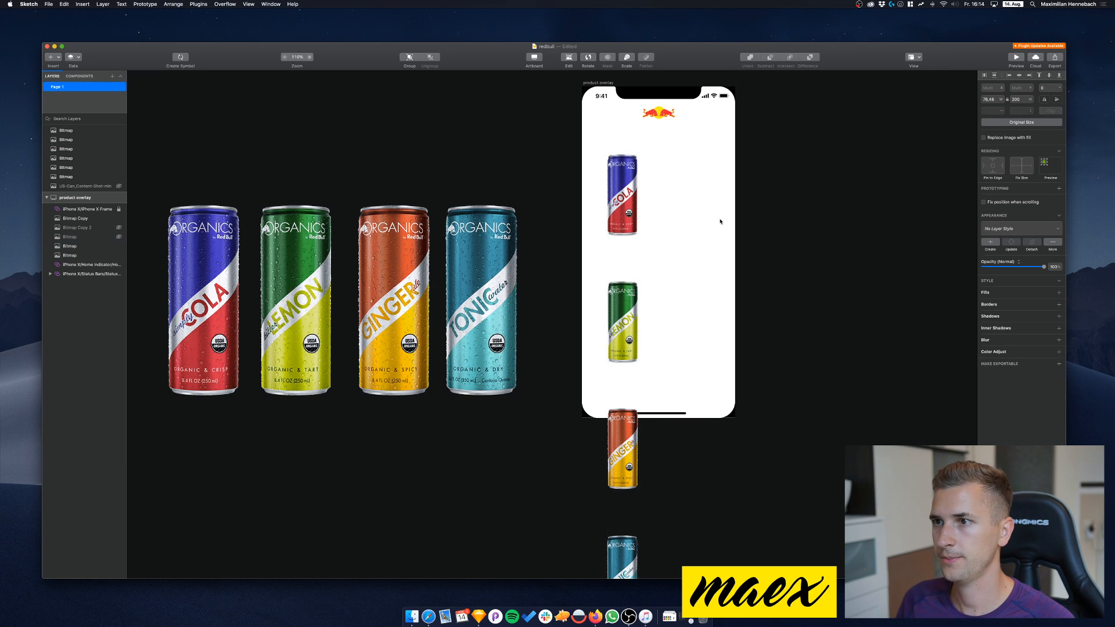
Group the four large source cans beside the artboard and name the group "tins"
scroll(807, 191, up, 2)
scroll(806, 191, left, 2)
scroll(808, 192, down, 1)
scroll(808, 192, right, 1)
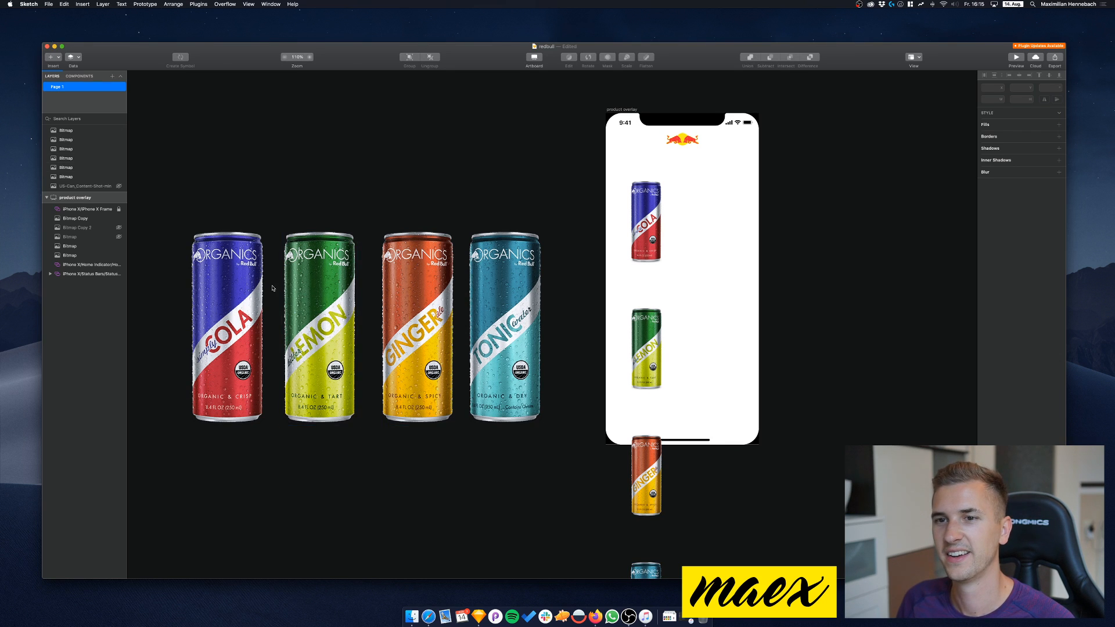
click(227, 325)
shift+click(319, 326)
shift+click(432, 283)
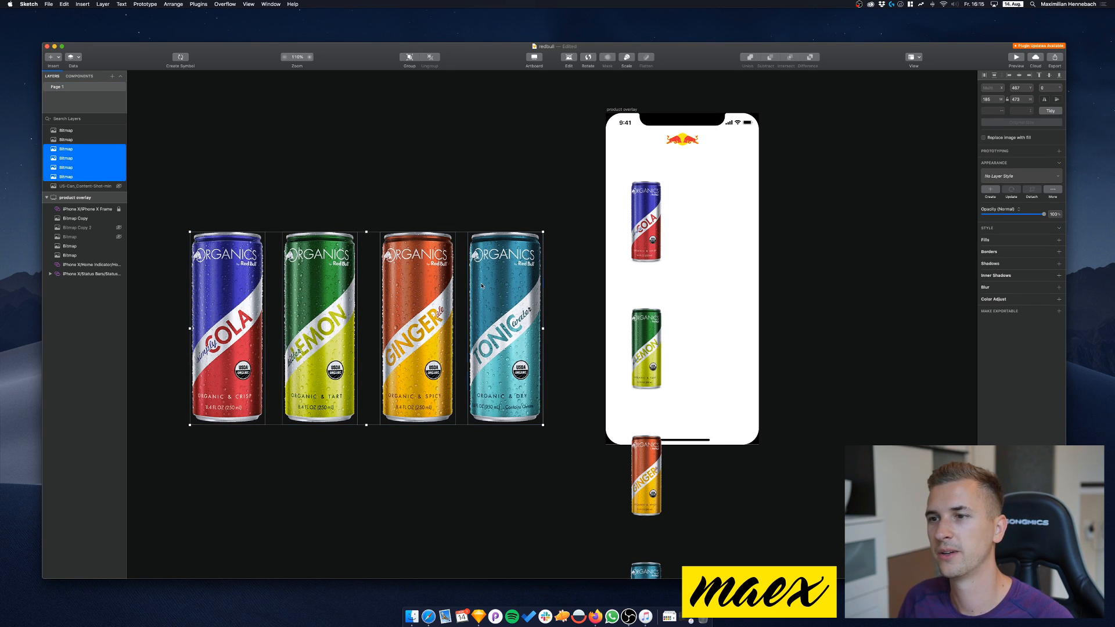
shift+click(482, 285)
key(super+g)
key(super+r)
text(tins)
key(Return)
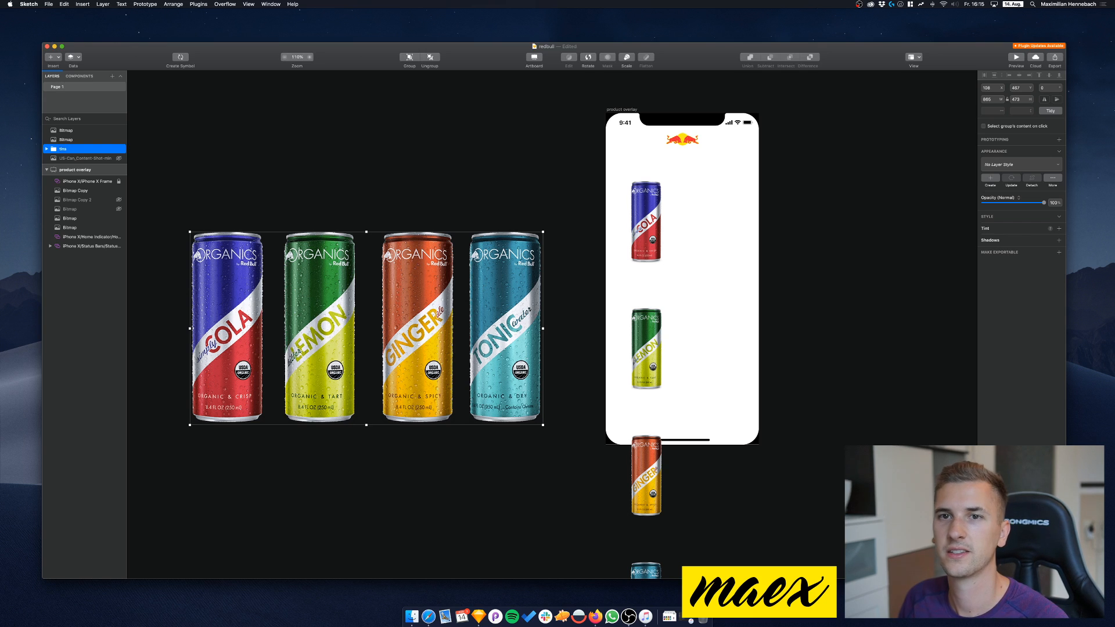
Move the two loose ginger and tonic bitmap layers into the product overlay artboard, above the other small can layers
click(88, 140)
shift+click(70, 130)
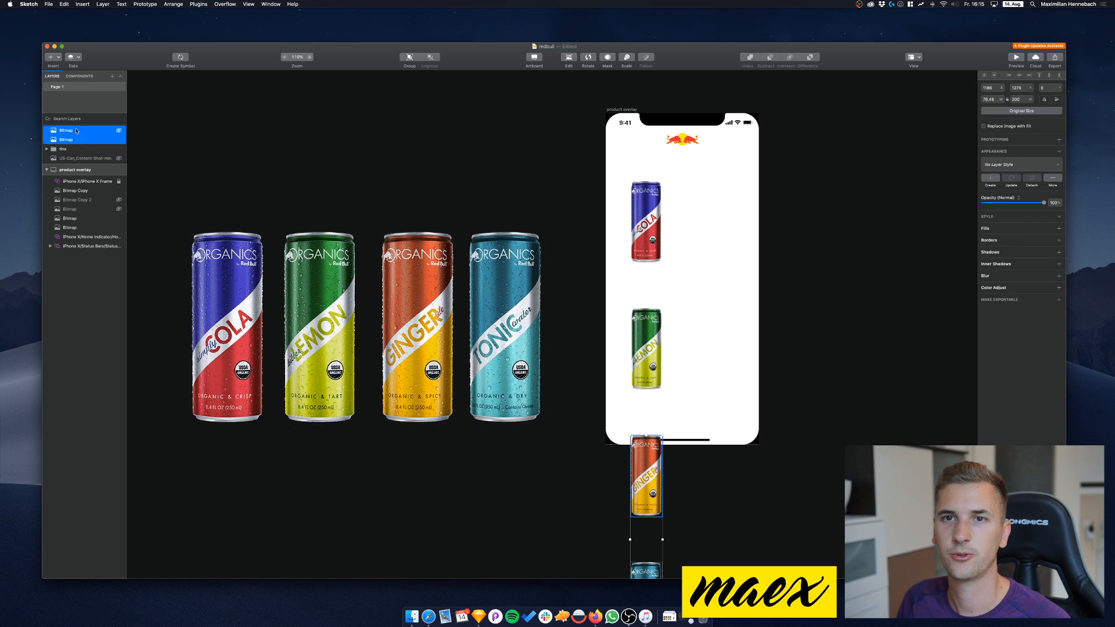
drag(69, 131, 67, 216)
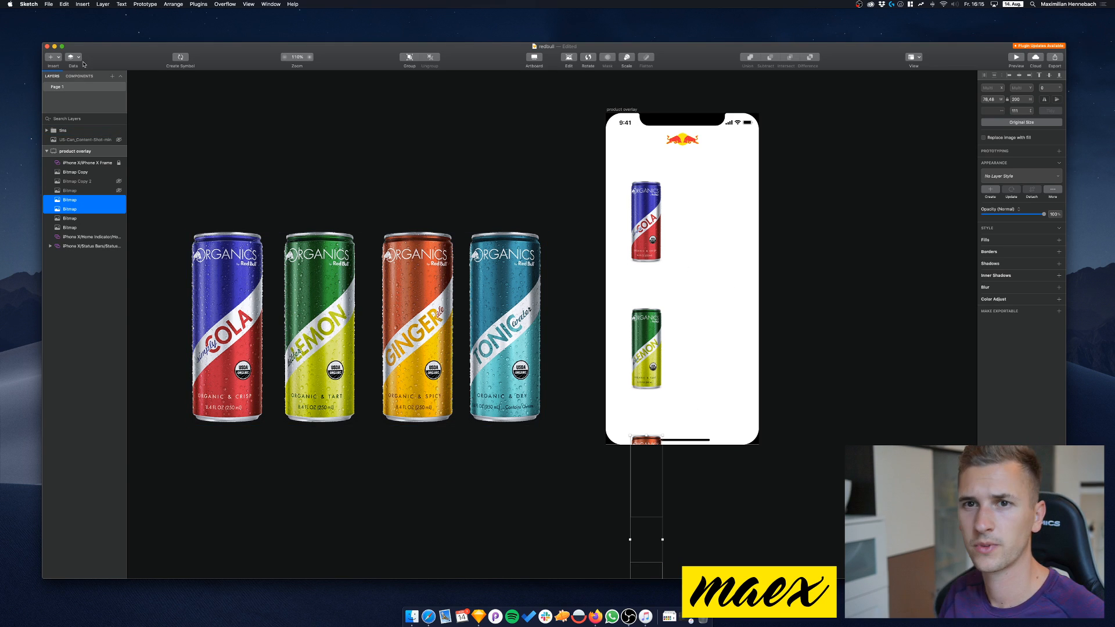
right_click(77, 200)
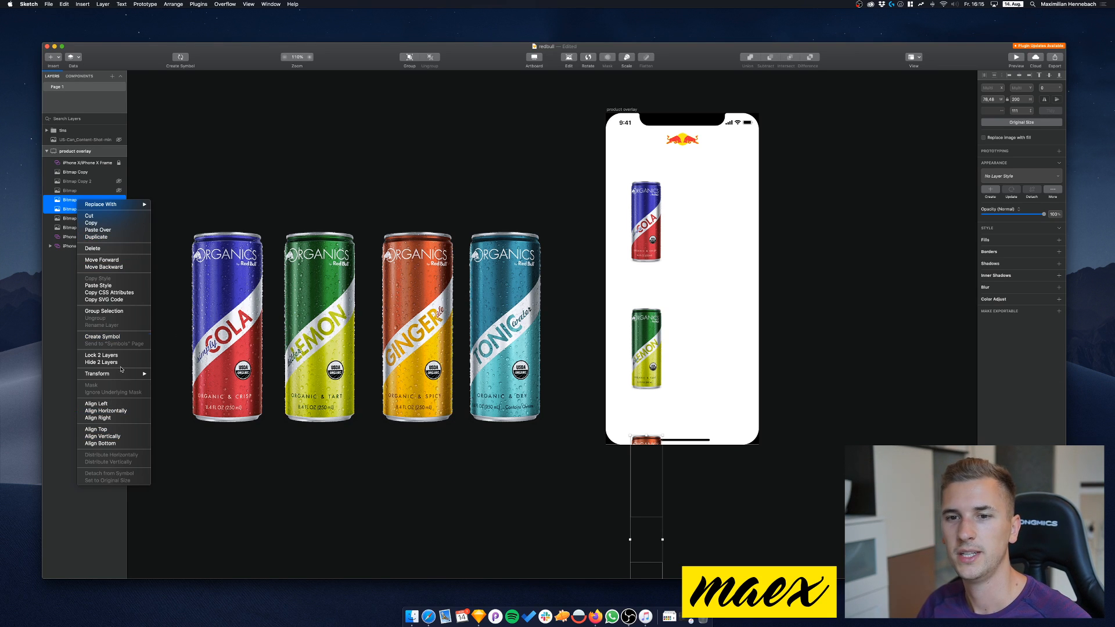
click(65, 298)
click(71, 200)
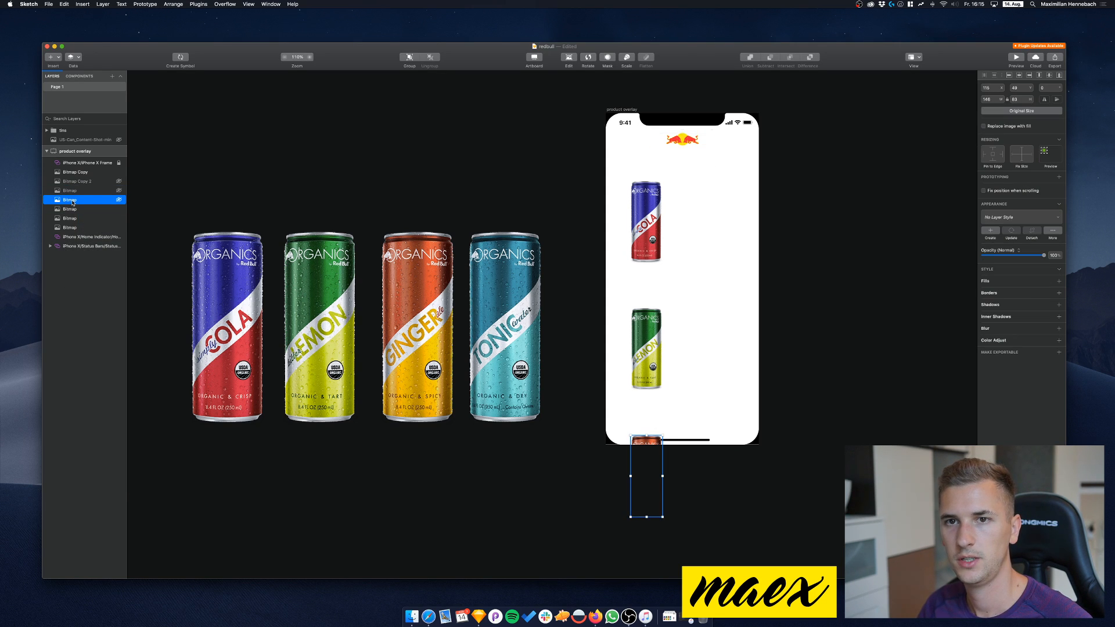
right_click(73, 202)
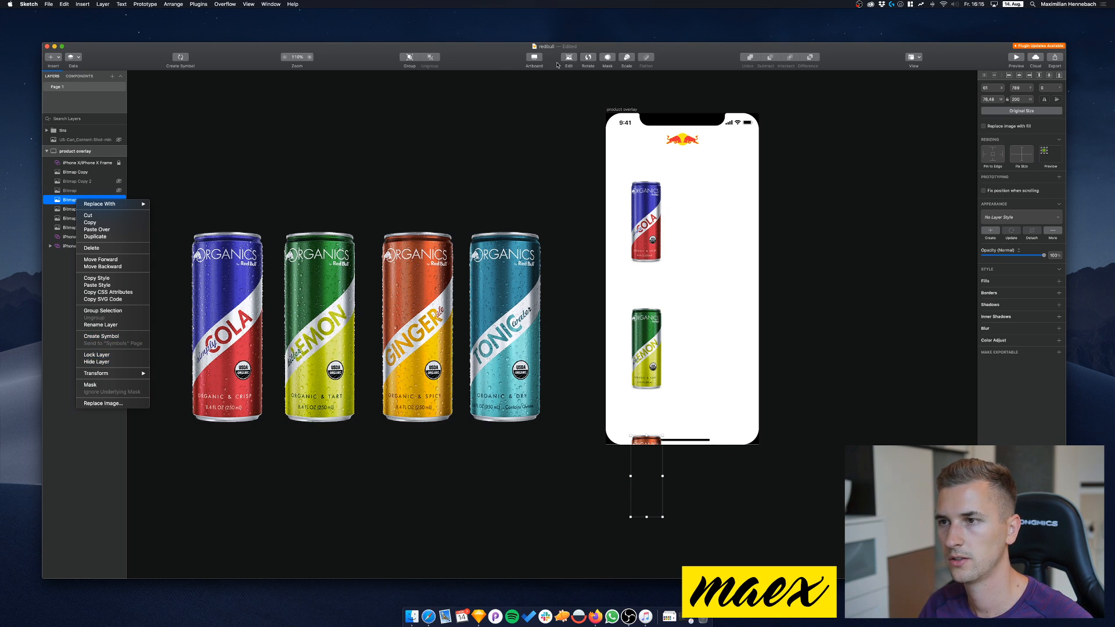
click(558, 160)
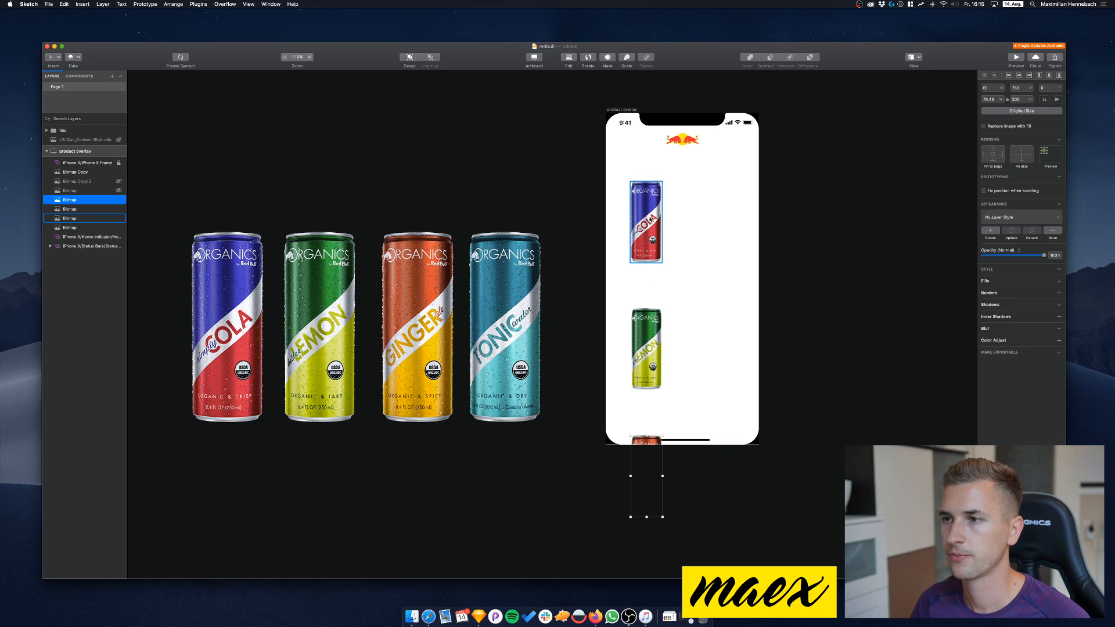
Group the four small can layers as "small tins" and move the column to the right side of the artboard
shift+click(80, 228)
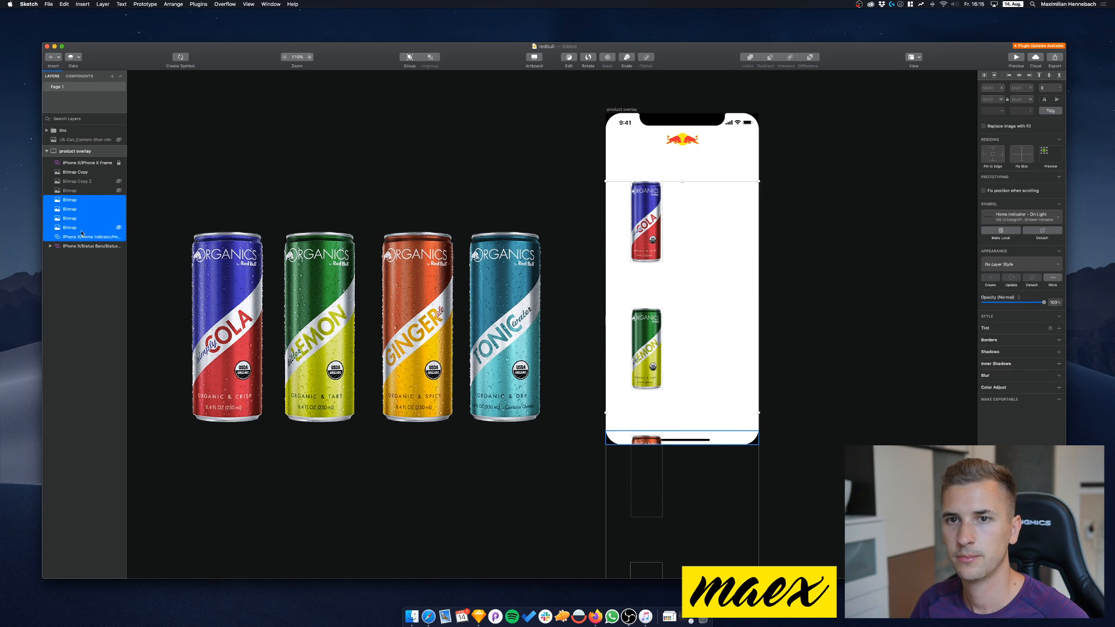
key(super+g)
key(super+r)
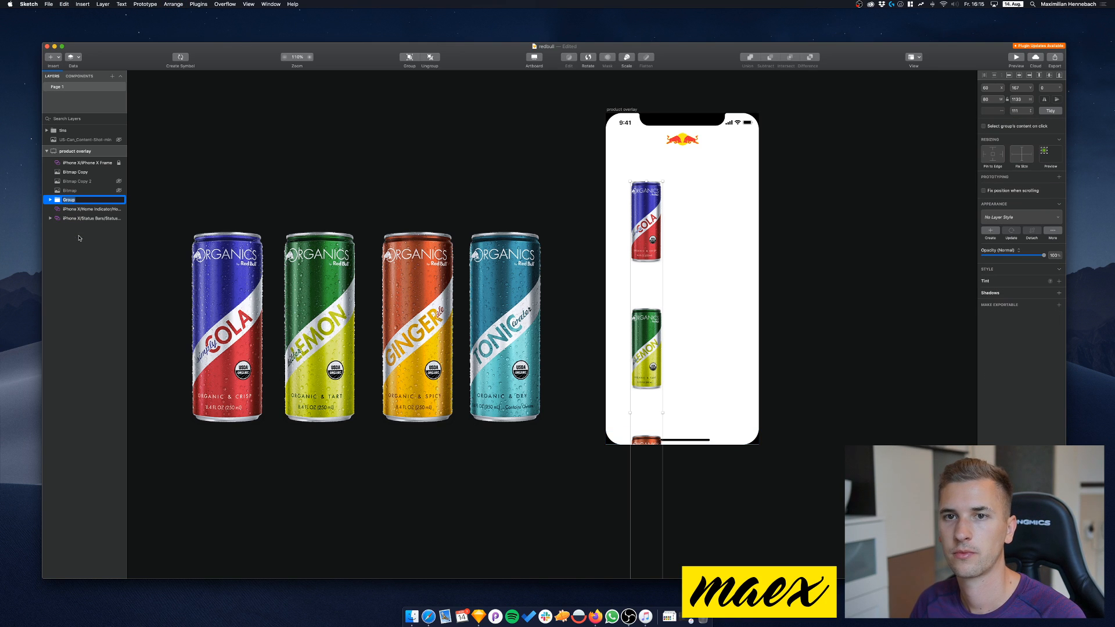
text(small tins)
key(Return)
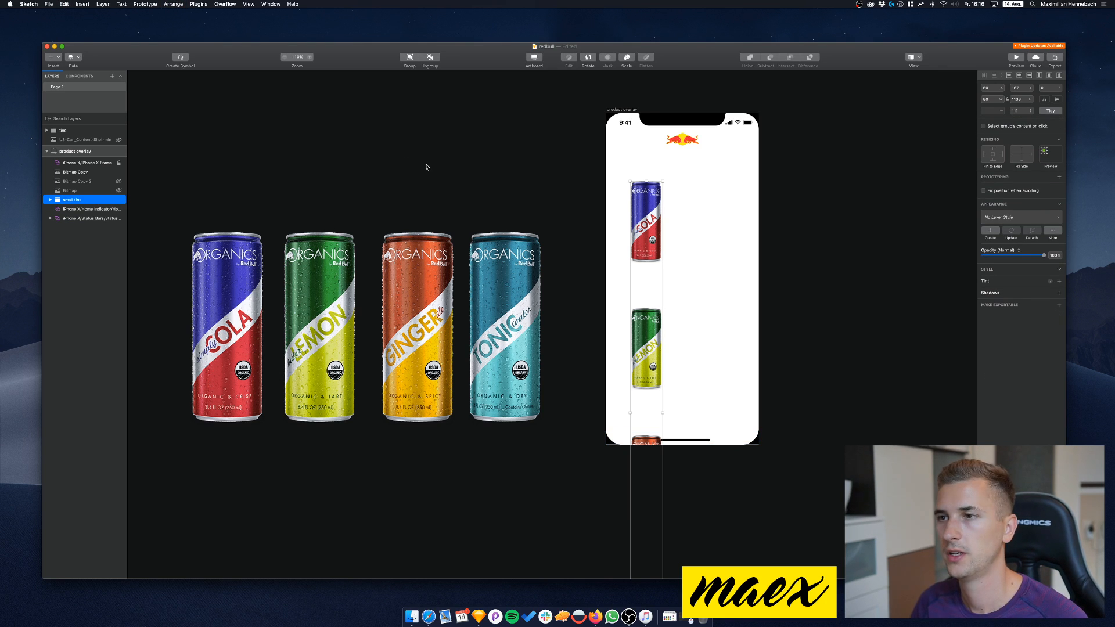
drag(646, 233, 727, 213)
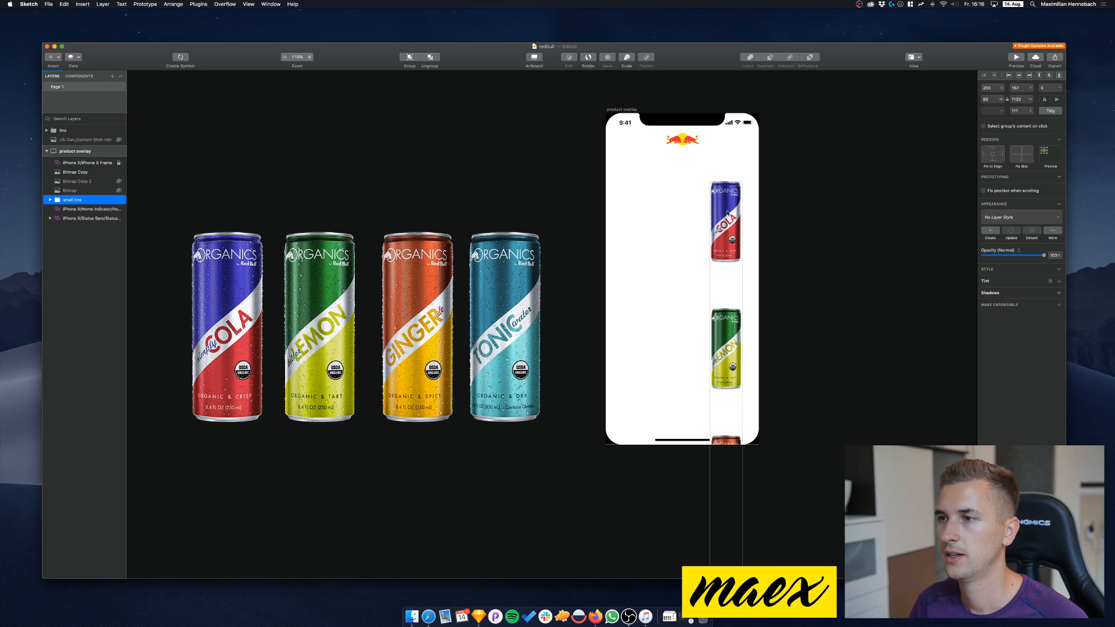
Add the text "ORGANICS" to the artboard and place it left-aligned just below the Red Bull emblem
key(t)
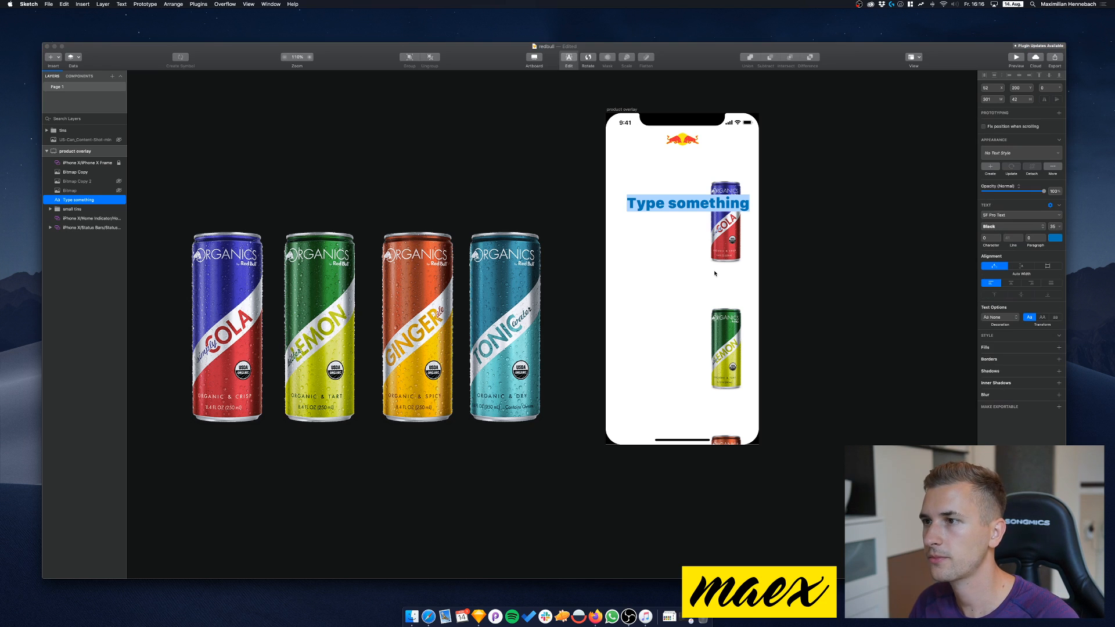
text(o)
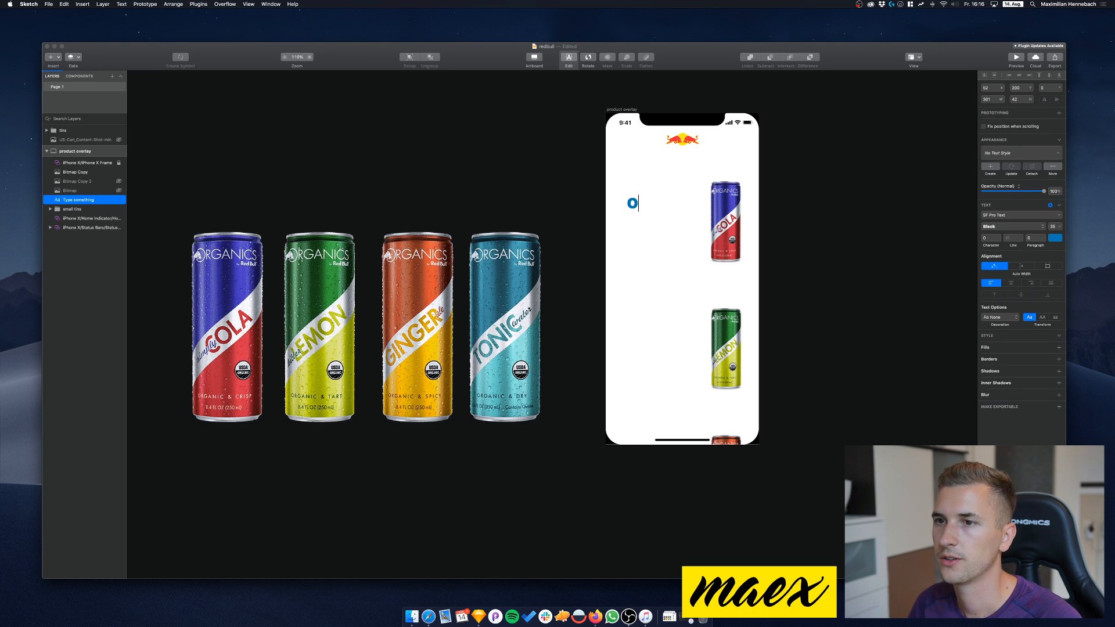
text(RGANICS)
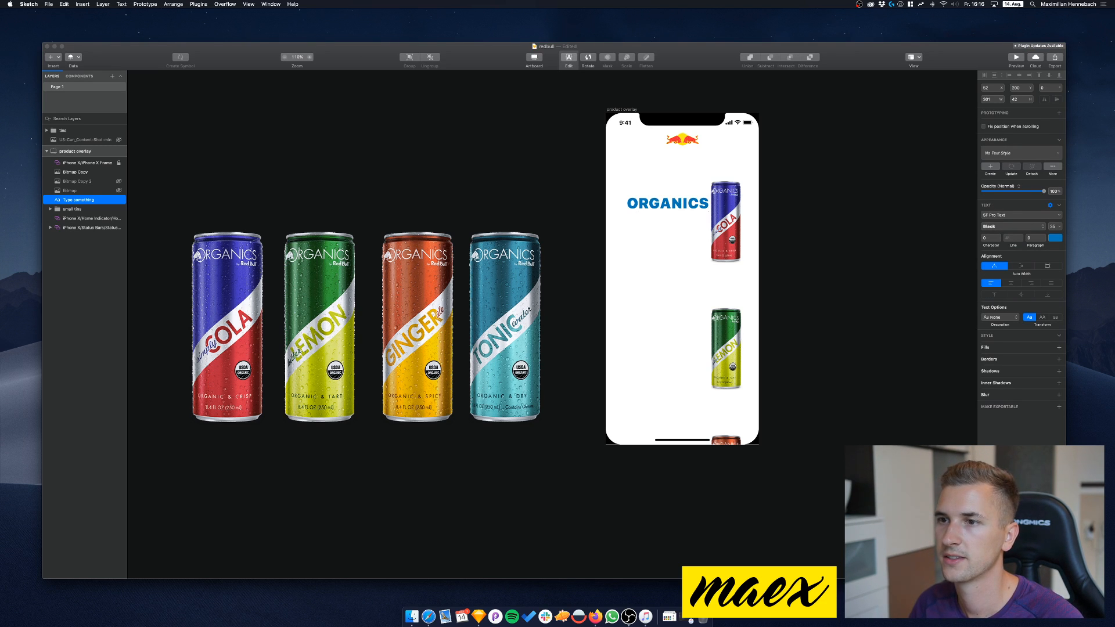
key(Escape)
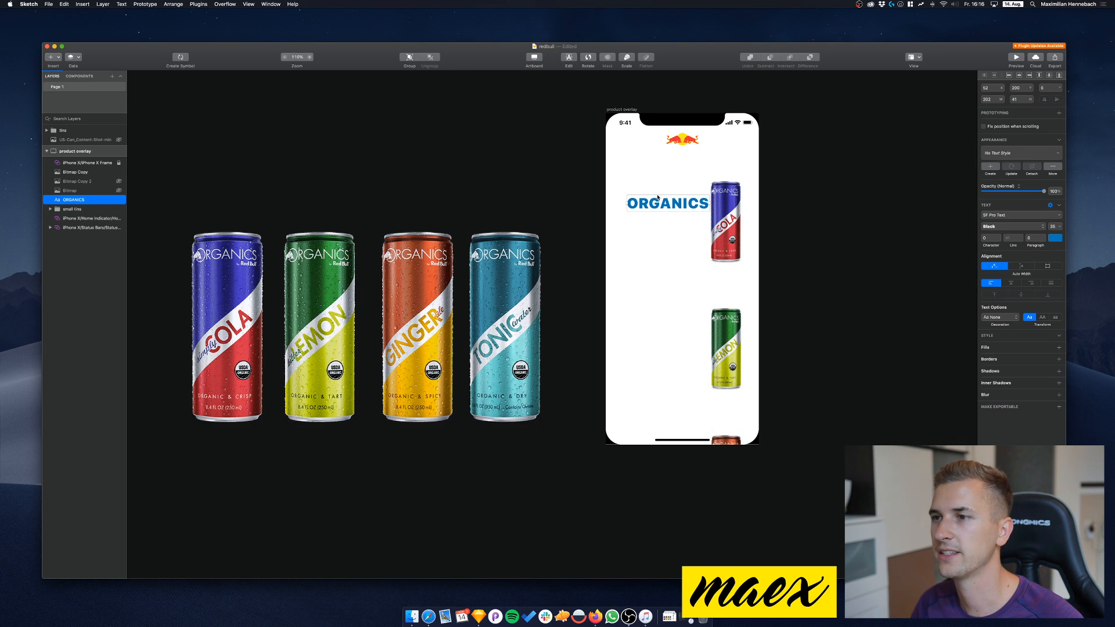
drag(653, 208, 640, 174)
Switch to Safari and search Google Images for "red bull organics", looking through the results for a logo
click(428, 616)
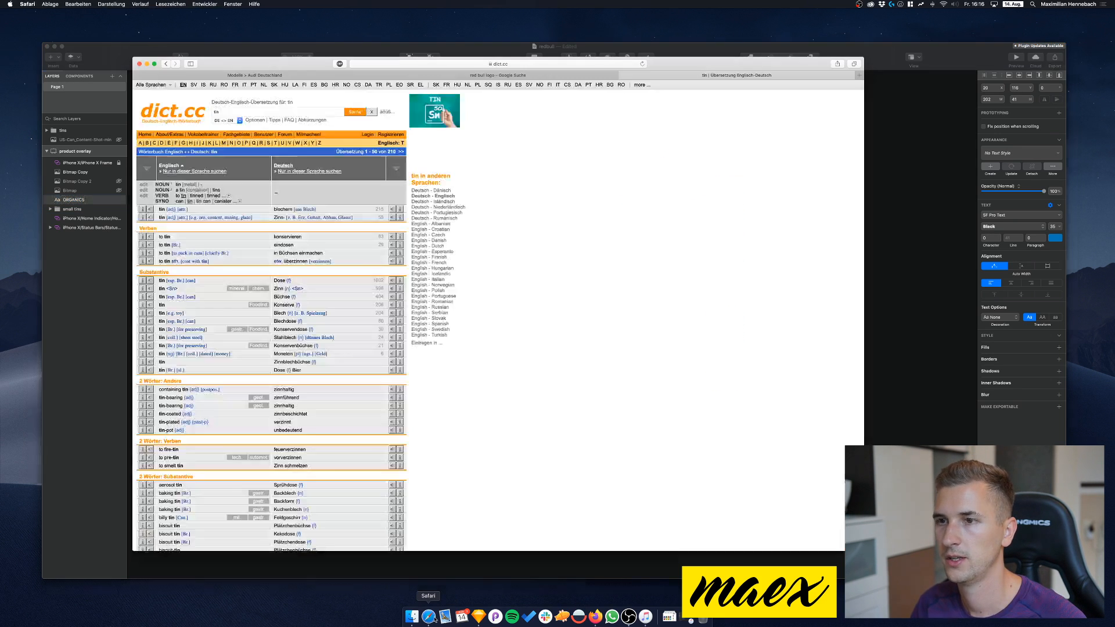
click(381, 75)
scroll(224, 103, up, 4)
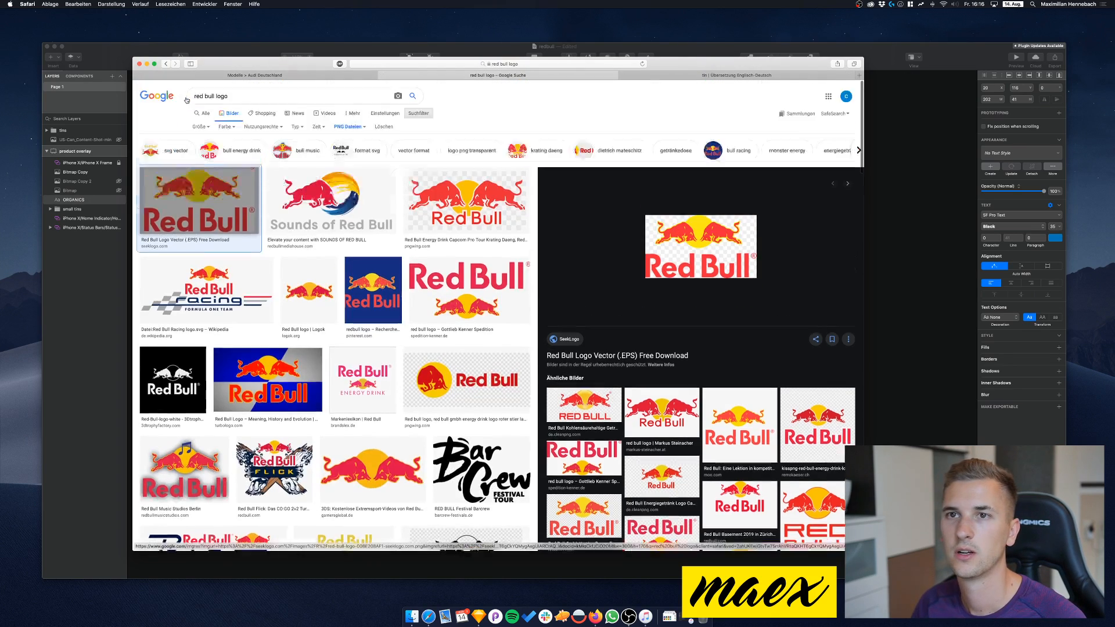
double_click(224, 103)
text(organics)
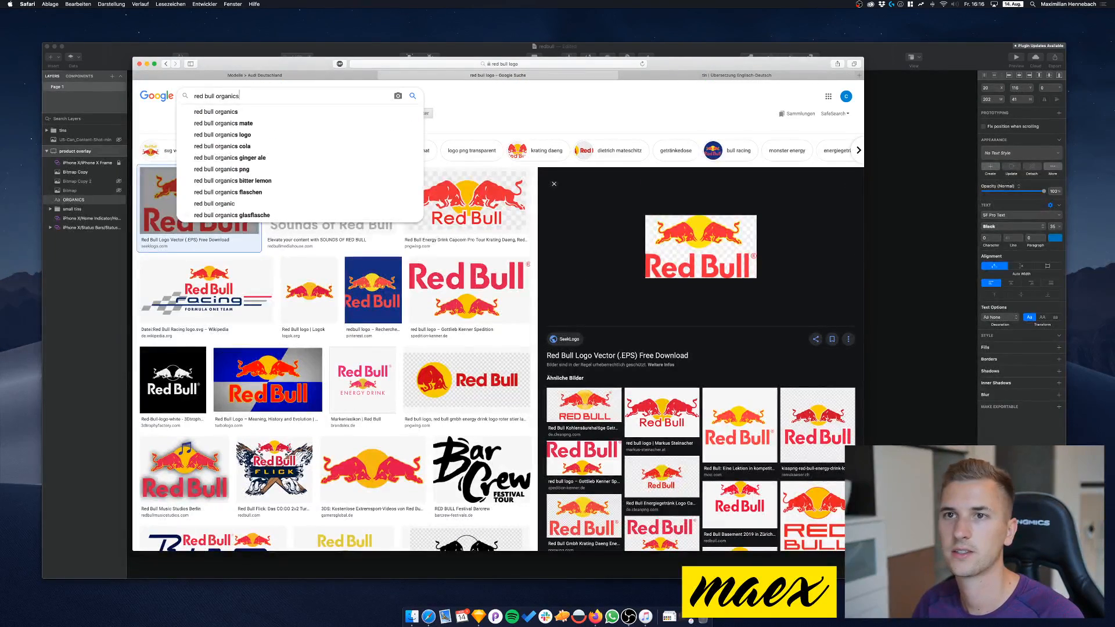
key(Return)
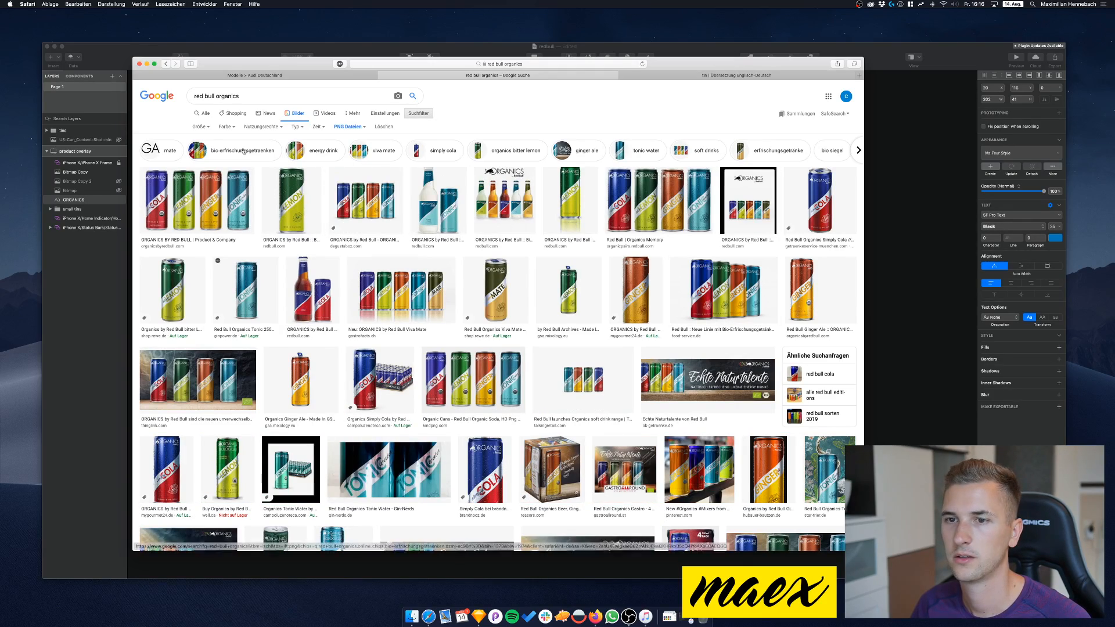
scroll(261, 284, down, 2)
scroll(261, 284, down, 3)
scroll(260, 284, up, 5)
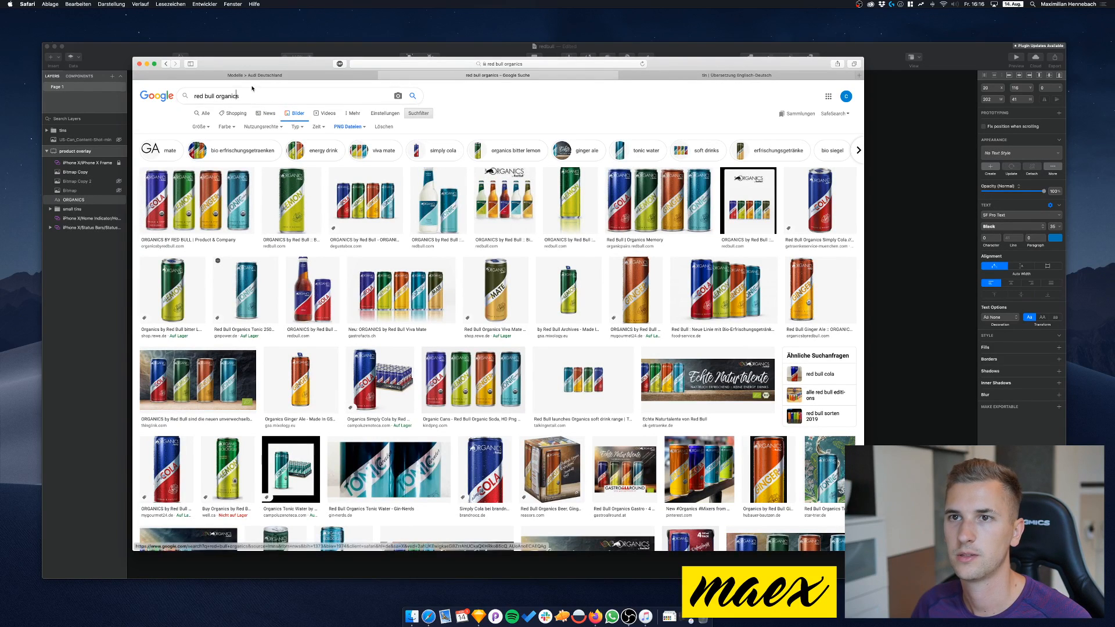
Refine the image search to "red bull organics logo" and copy the black Organics by Red Bull logo
text(logo)
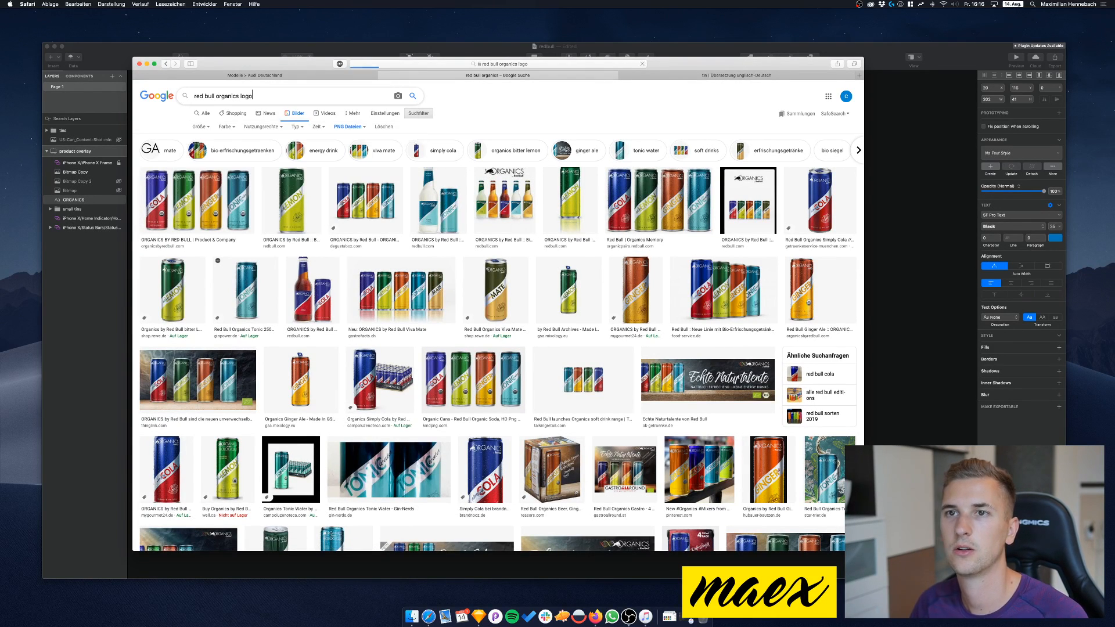
key(Return)
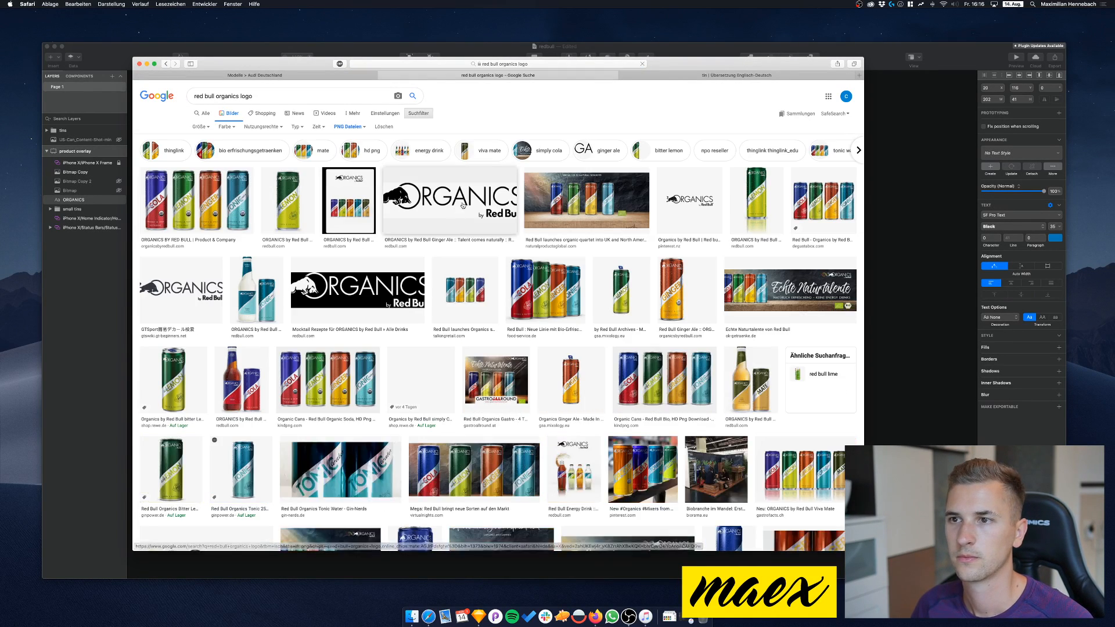
click(463, 206)
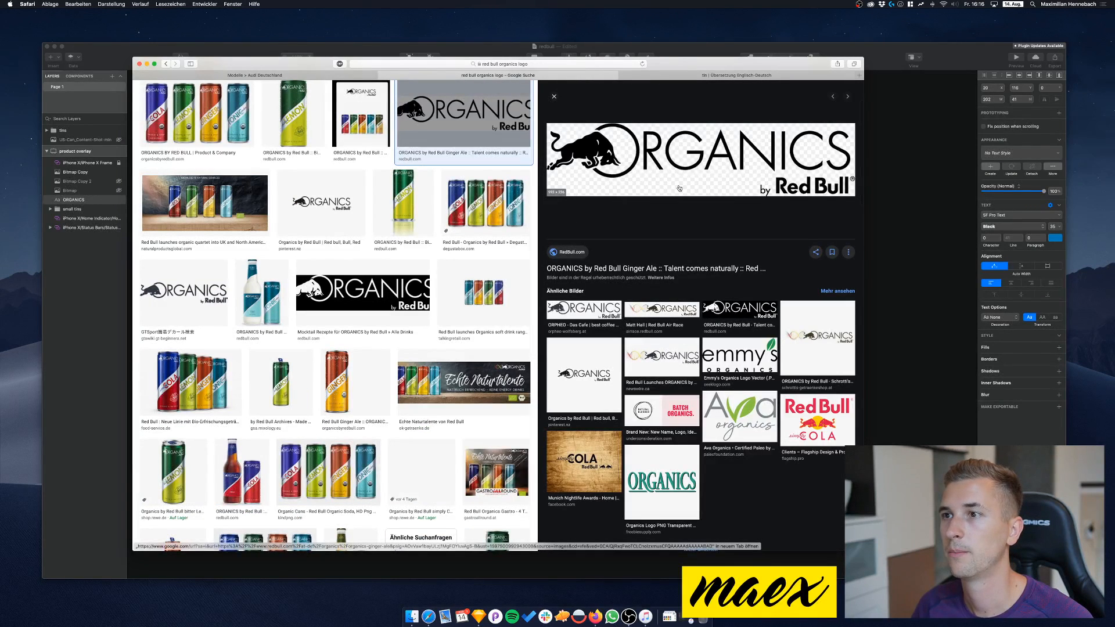
right_click(691, 165)
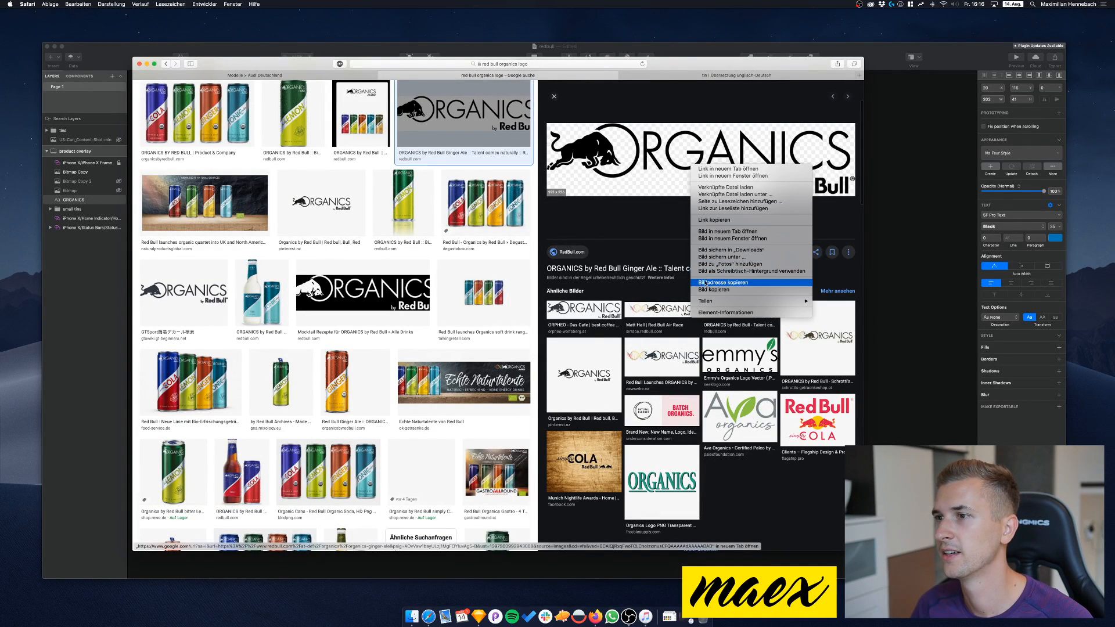
click(720, 290)
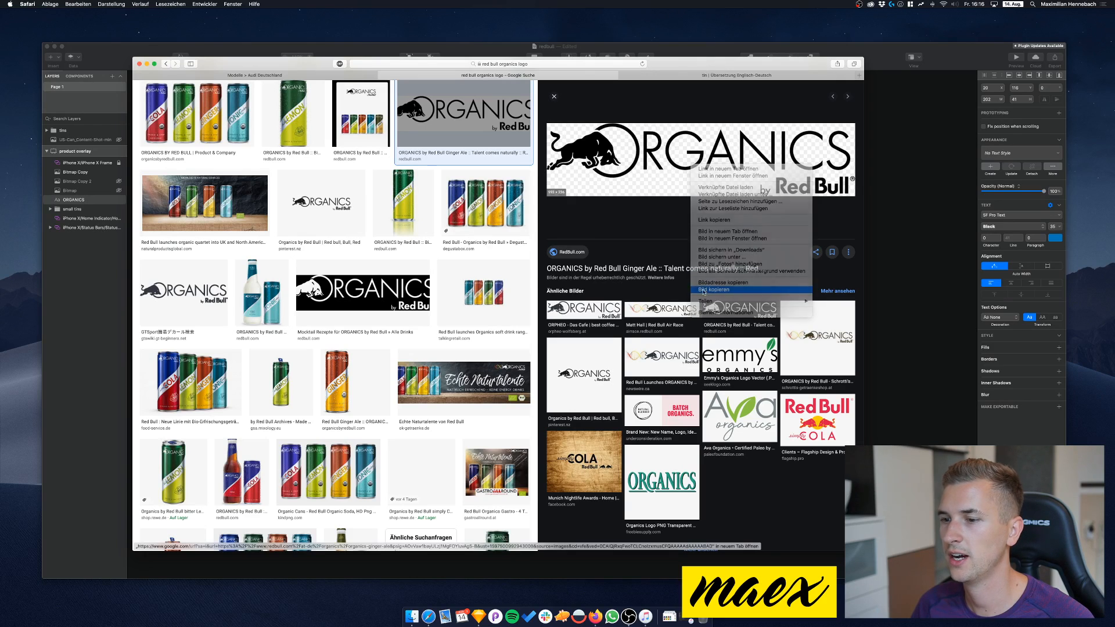
Switch back to Sketch, paste the Organics logo into the artboard and scale it proportionally to a height of 70
click(479, 617)
key(super+v)
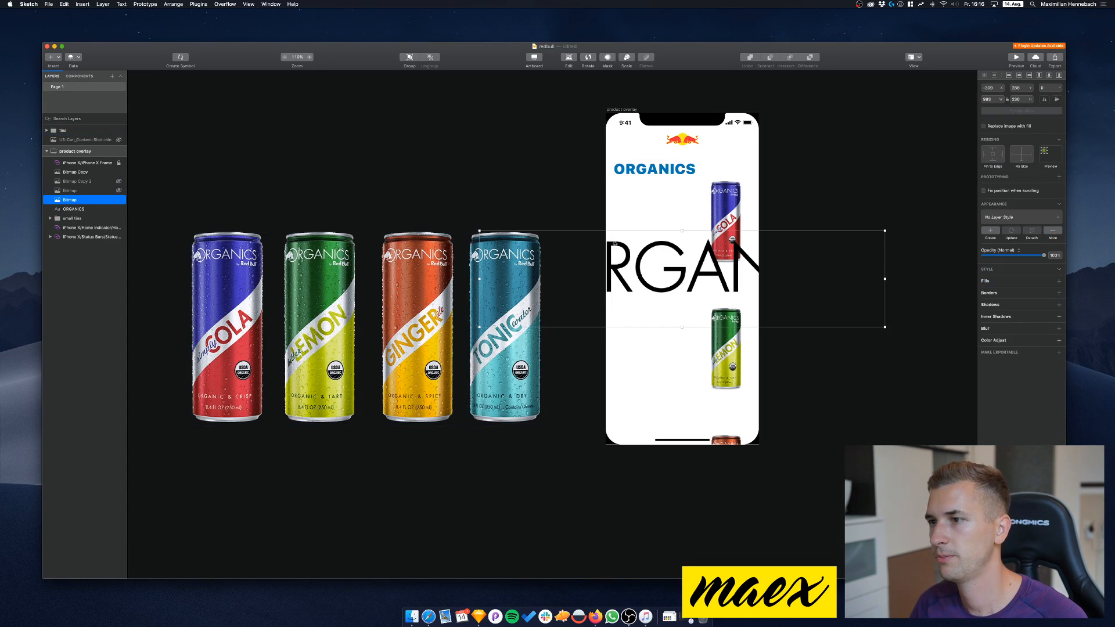
text(100)
key(Return)
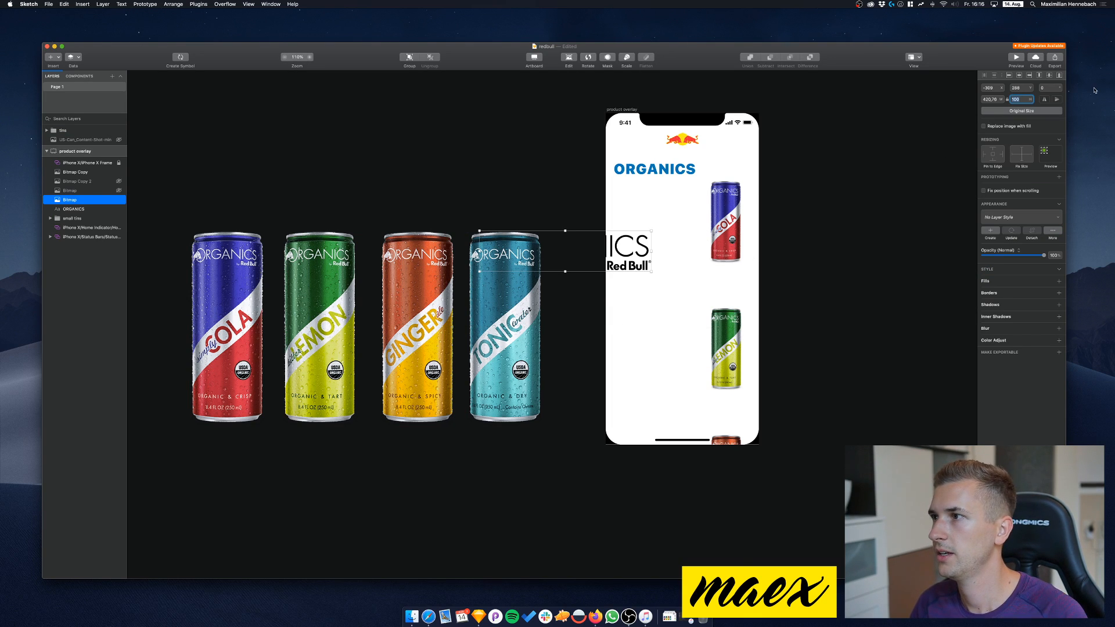
text(70)
key(Return)
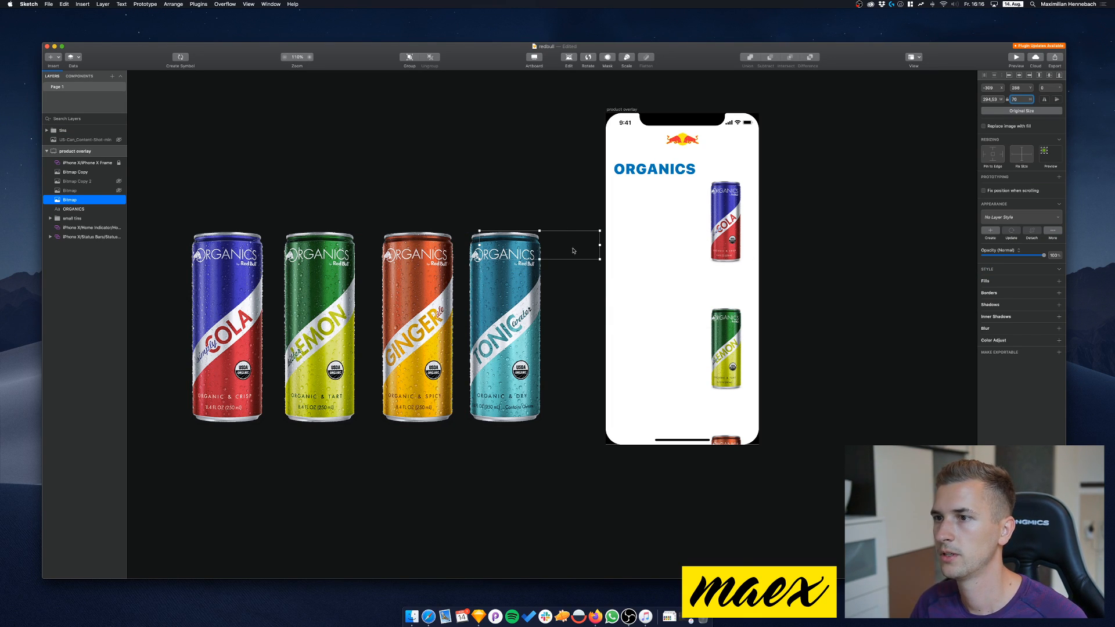
Bring the Organics logo onto the artboard with horizontal centre alignment and move it up beneath the Red Bull emblem
key(Escape)
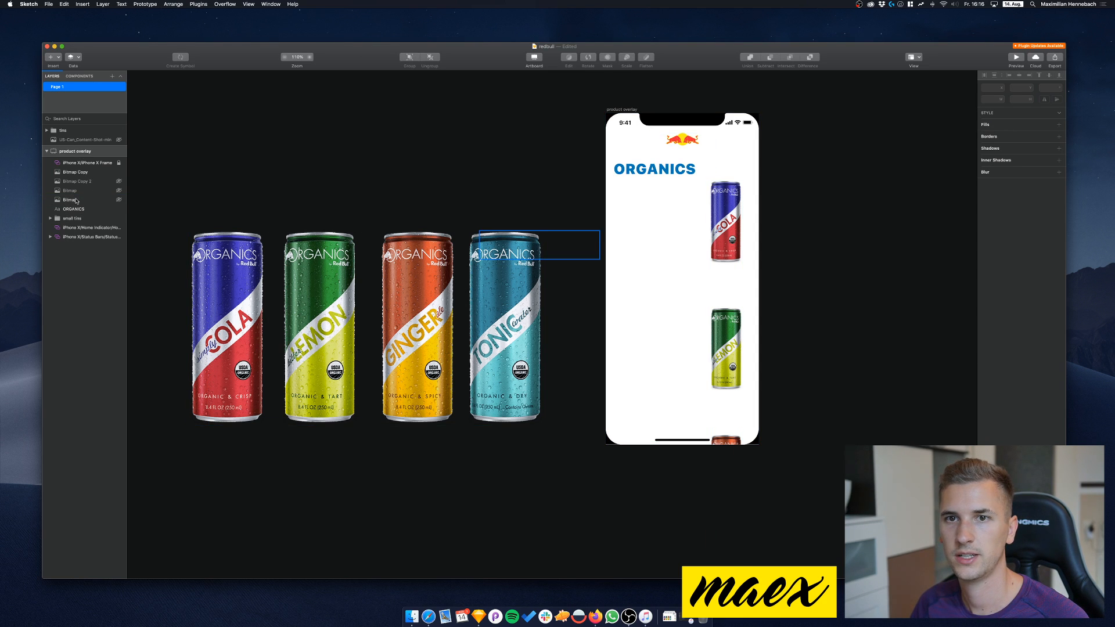
click(76, 201)
click(1021, 76)
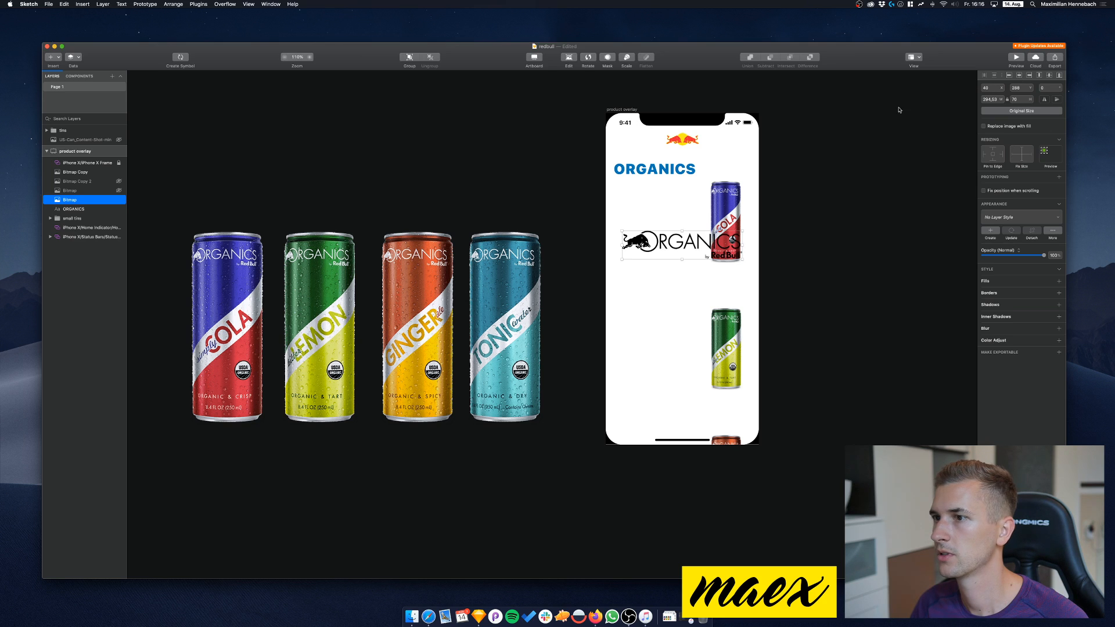
drag(644, 241, 638, 163)
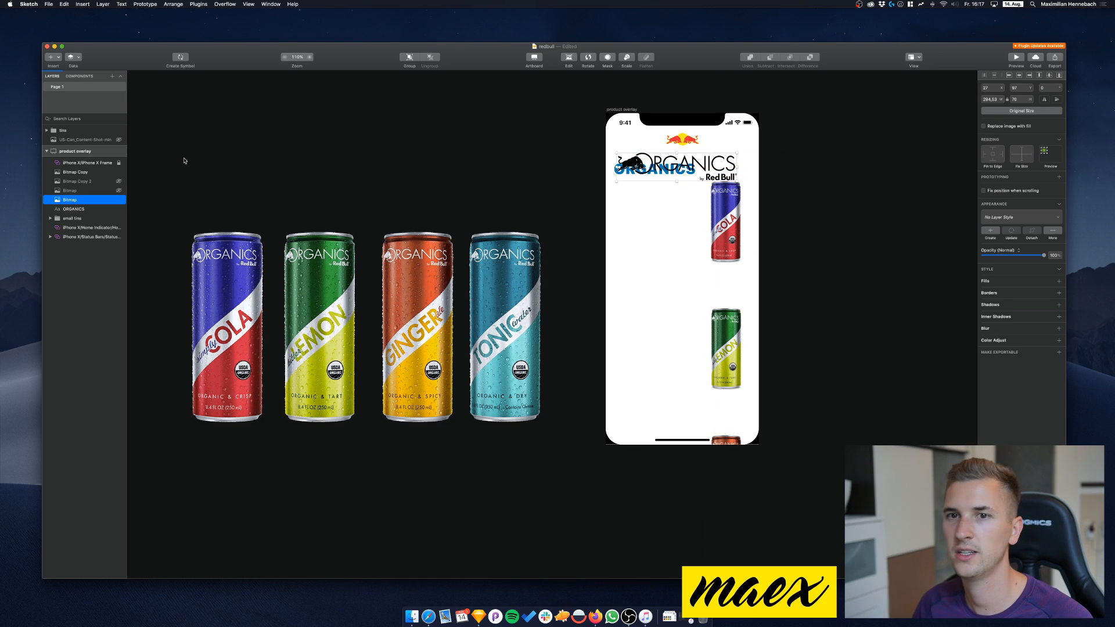
Move the blue ORGANICS text layer straight down to Y 376, clear of the logo
click(87, 209)
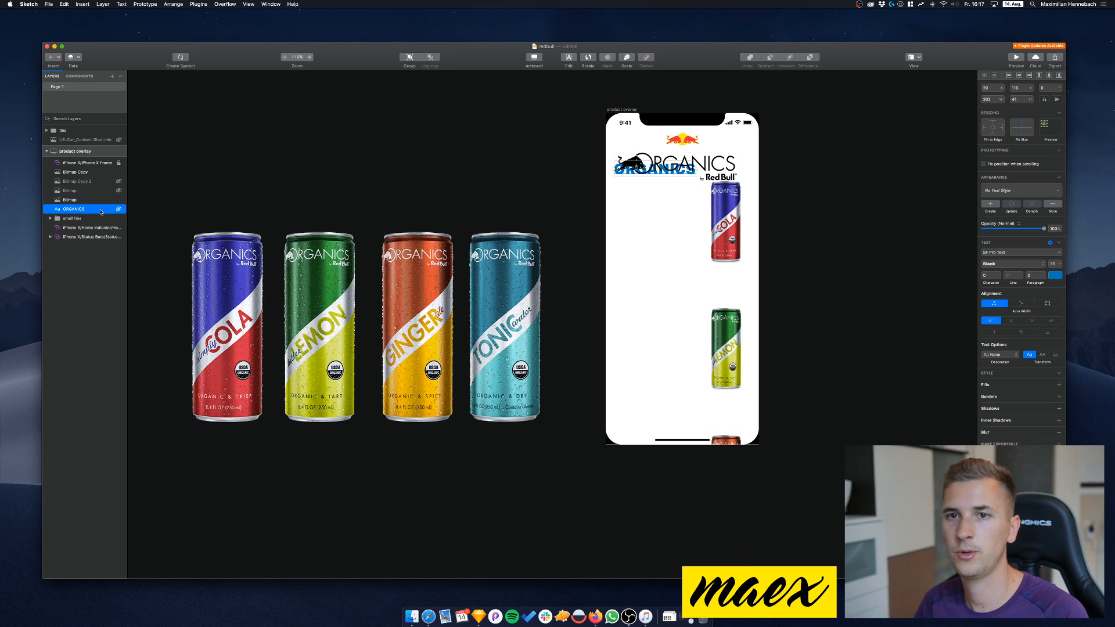
key(shift+Down)
key(shift+Down)
key(shift+Down)
key(shift+Down)
key(shift+Down)
key(shift+Down)
key(shift+Down)
key(shift+Down)
key(shift+Down)
key(shift+Down)
key(shift+Down)
key(shift+Down)
key(shift+Down)
key(shift+Down)
key(shift+Down)
key(shift+Down)
key(shift+Down)
key(shift+Down)
key(shift+Down)
key(shift+Down)
key(shift+Down)
key(shift+Down)
key(shift+Down)
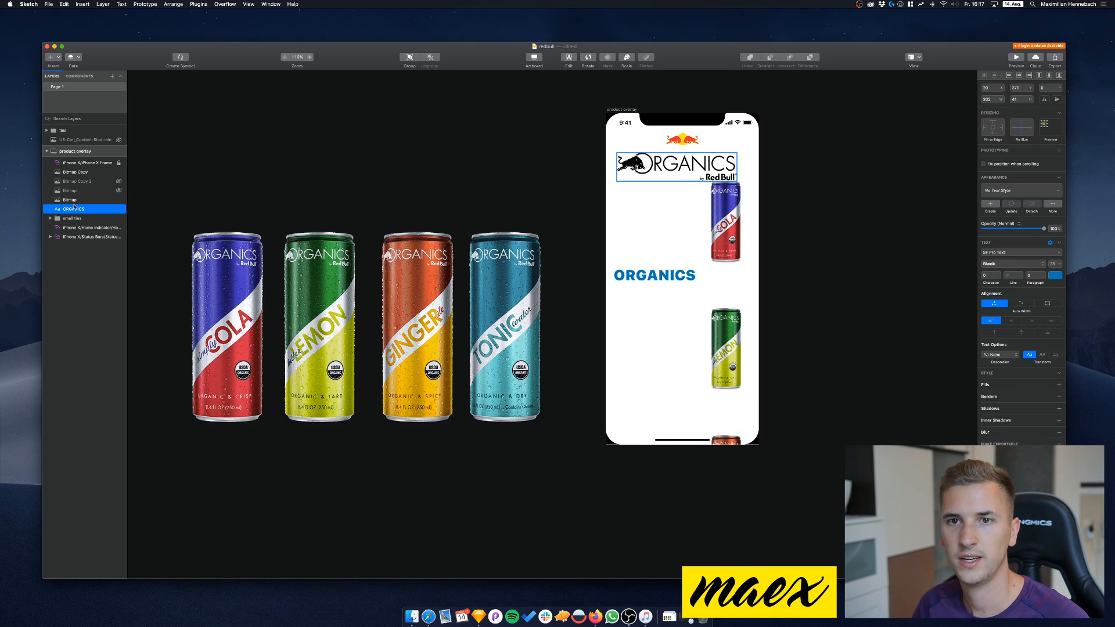
Move the "small tins" group down to Y 227 to leave space below the Organics logo
click(73, 218)
key(shift+Down)
key(shift+Down)
key(shift+Down)
key(shift+Down)
key(shift+Down)
key(shift+Down)
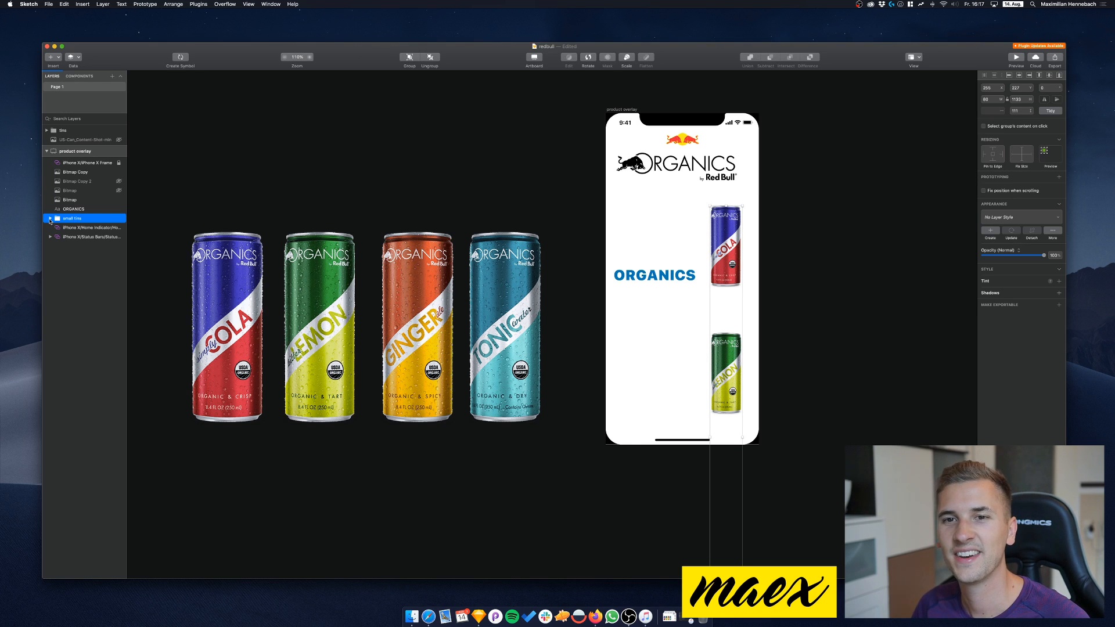
Take the ginger can out of the "small tins" group and move it up to the artboard's lower edge
click(50, 218)
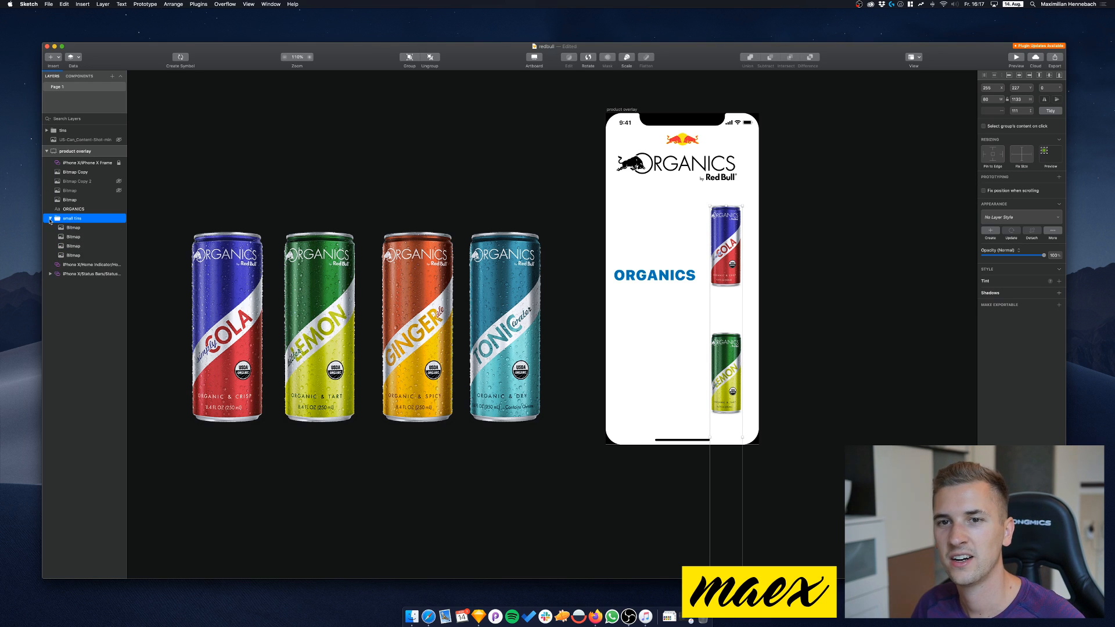
click(73, 246)
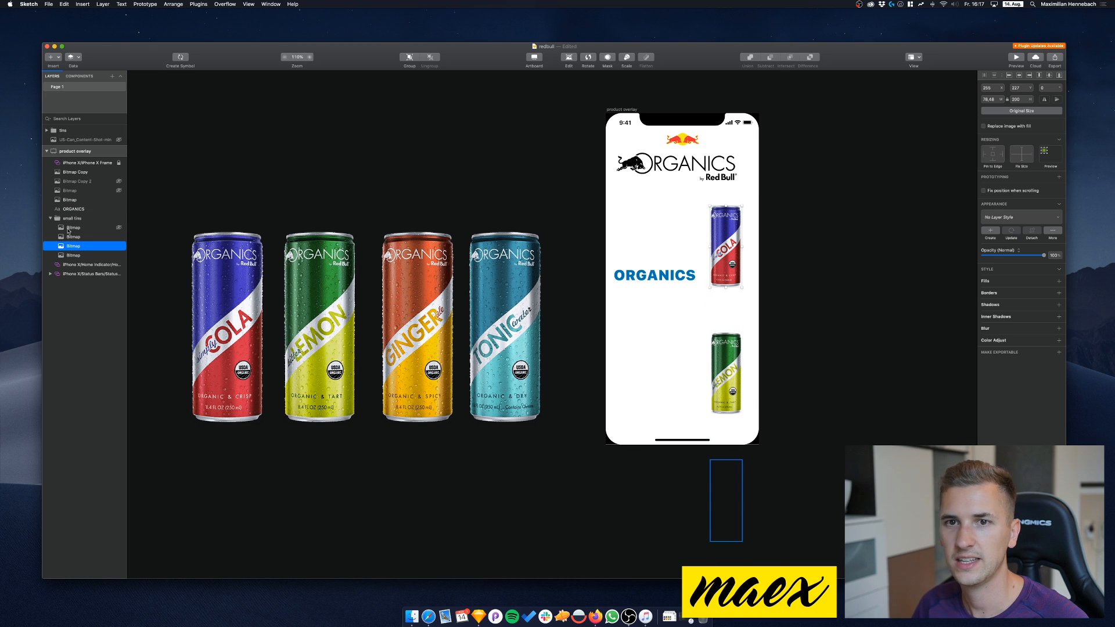
click(69, 228)
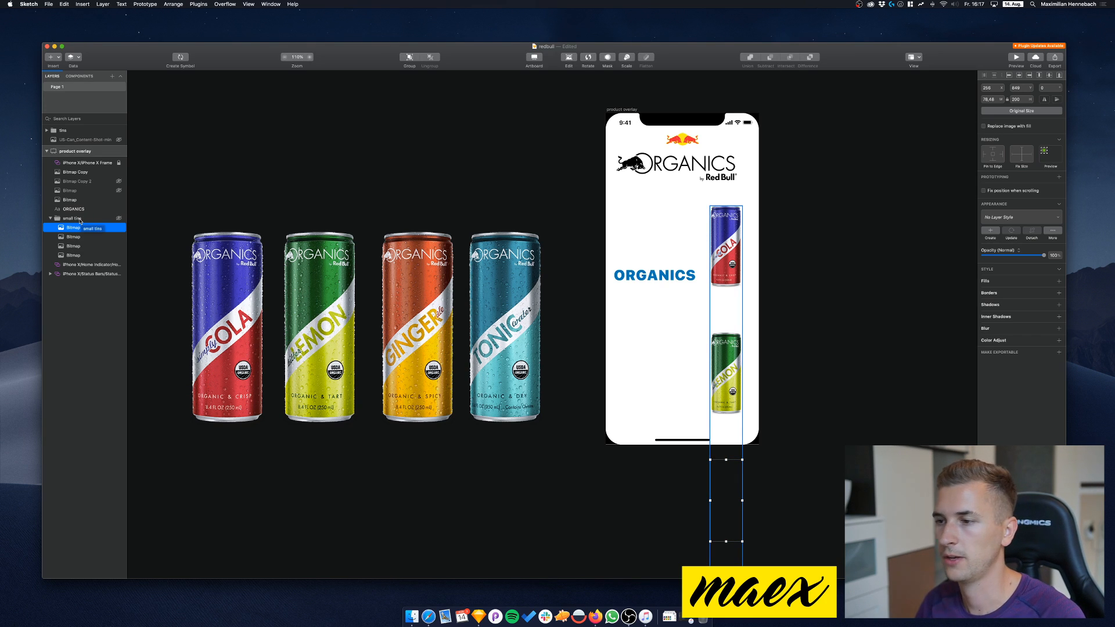
drag(80, 221, 80, 221)
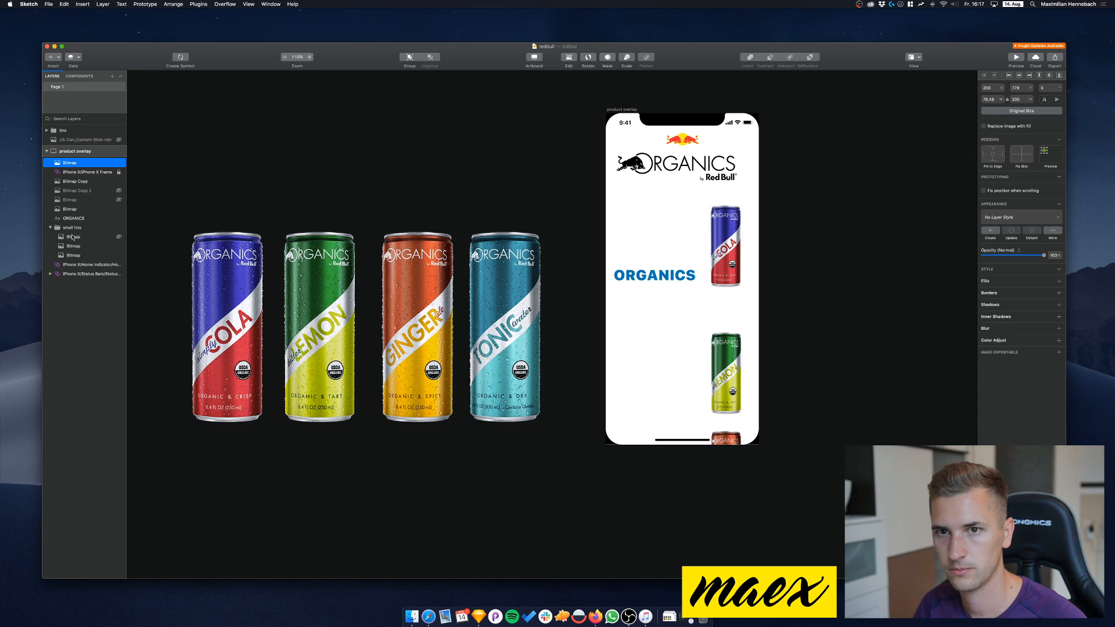
Take the tonic can out of the "small tins" group and move it up to Y 790, offset to X 275 beside the ginger can
click(76, 256)
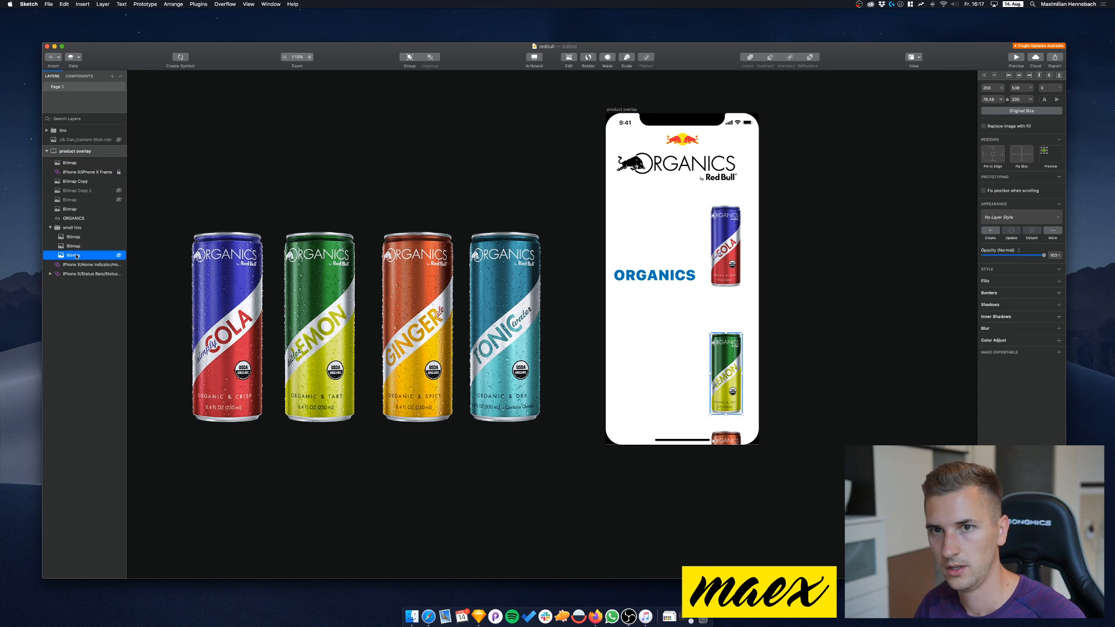
click(72, 248)
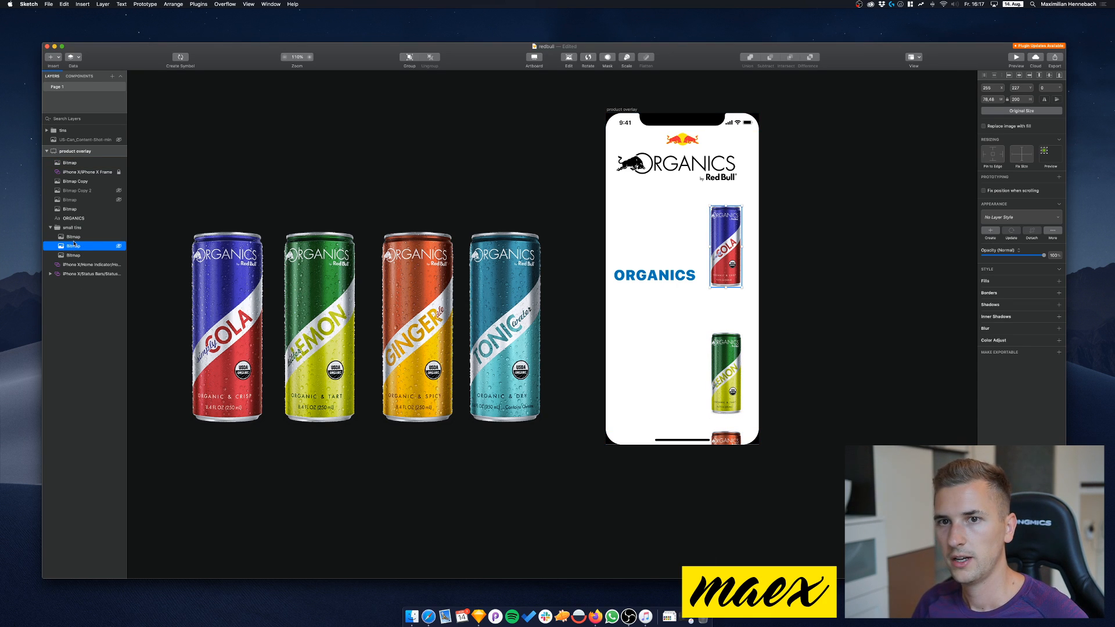
click(77, 239)
key(shift+Up)
key(shift+Up)
key(shift+Up)
key(shift+Up)
key(shift+Up)
key(shift+Up)
key(shift+Up)
key(shift+Up)
key(shift+Up)
key(shift+Up)
key(shift+Up)
key(shift+Up)
key(shift+Up)
key(shift+Up)
key(shift+Up)
key(shift+Up)
key(shift+Up)
key(shift+Up)
key(shift+Up)
key(shift+Up)
key(shift+Up)
key(shift+Up)
key(shift+Up)
key(shift+Up)
key(shift+Up)
key(shift+Right)
key(shift+Right)
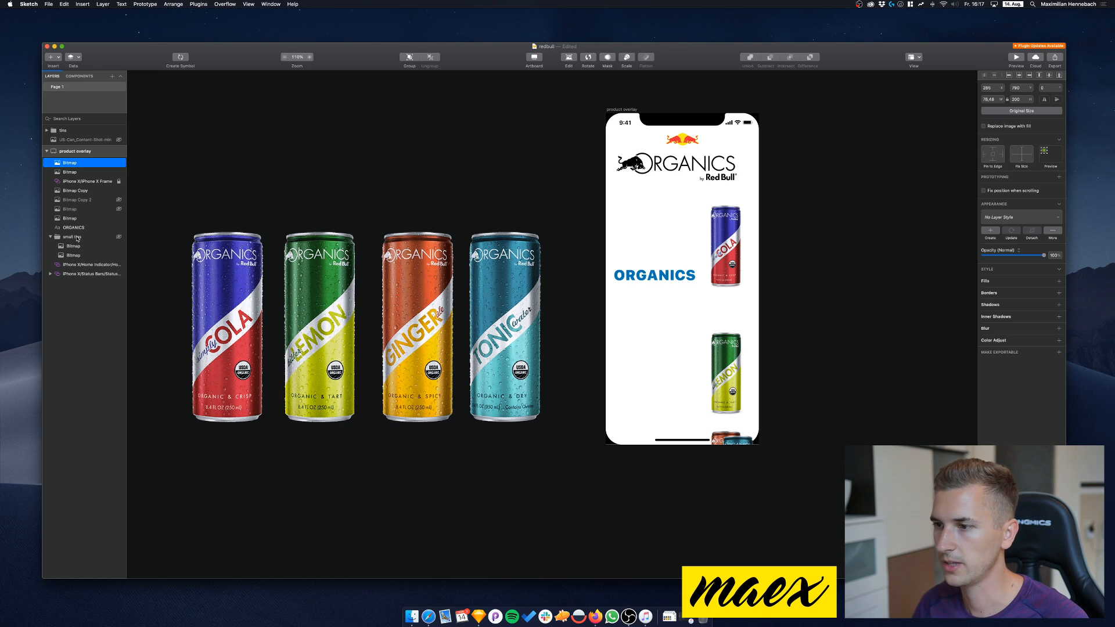
key(Up)
key(Up)
key(Up)
key(Up)
key(Up)
key(Up)
key(Up)
key(Up)
key(Up)
key(Up)
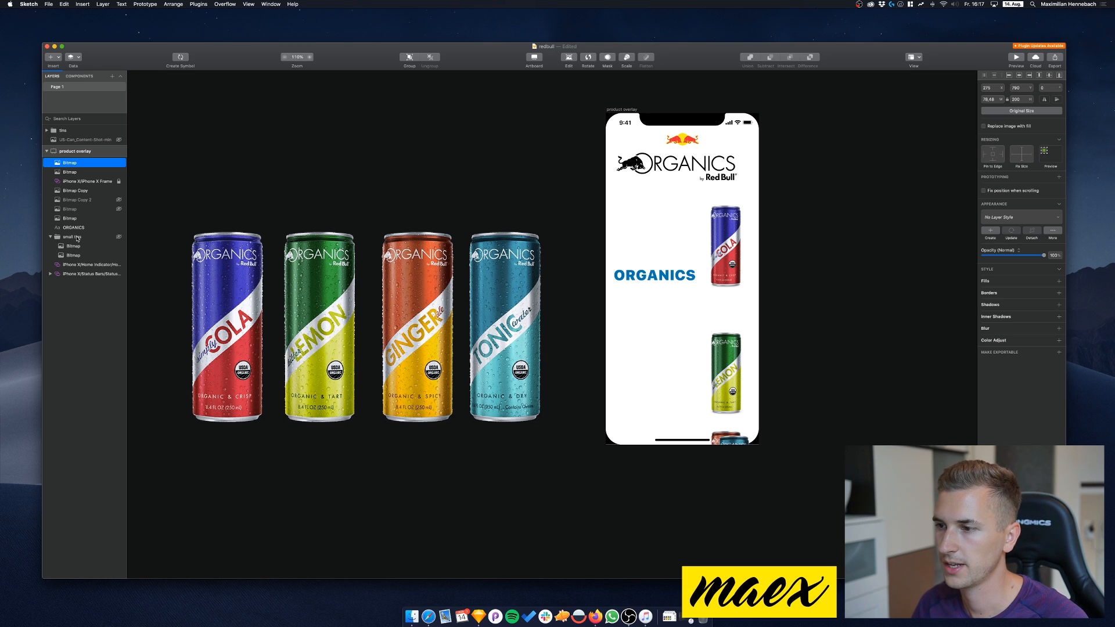
Put the ginger and tonic cans back into the "small tins" group together and clear the selection
shift+click(77, 173)
drag(78, 173, 71, 240)
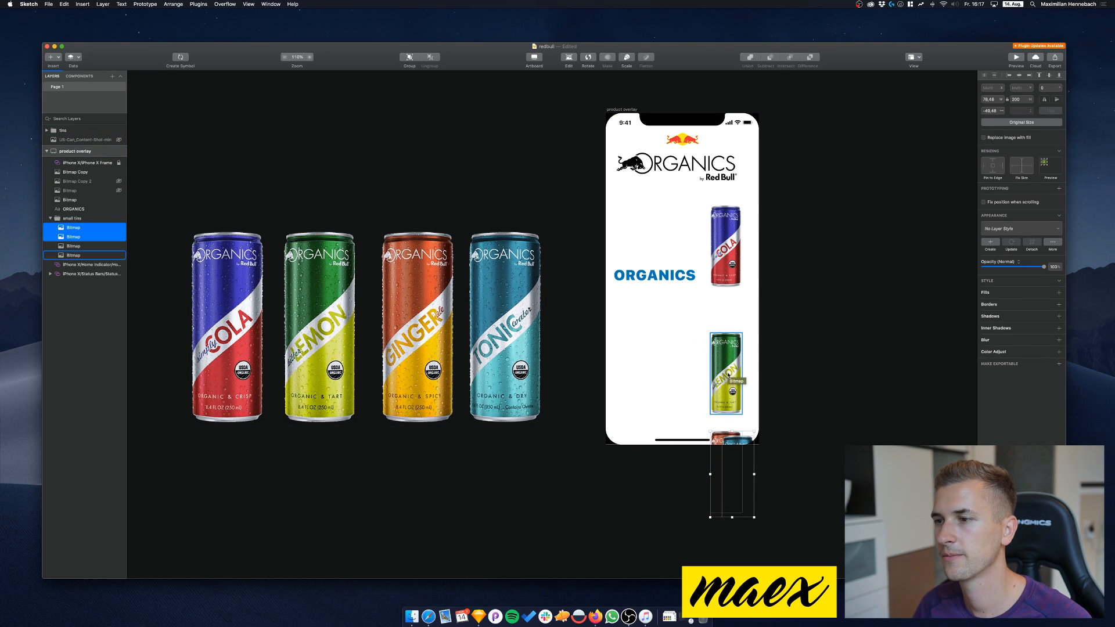
click(806, 460)
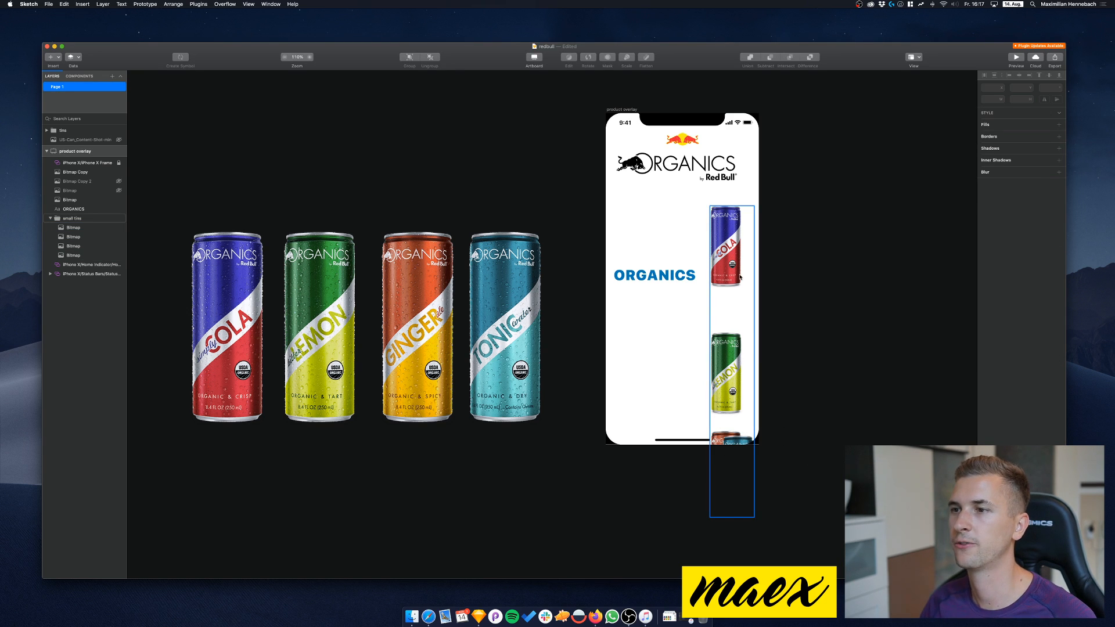
Scale the Organics logo proportionally to a height of 50 and place it left-aligned at X 26, Y 123
click(651, 153)
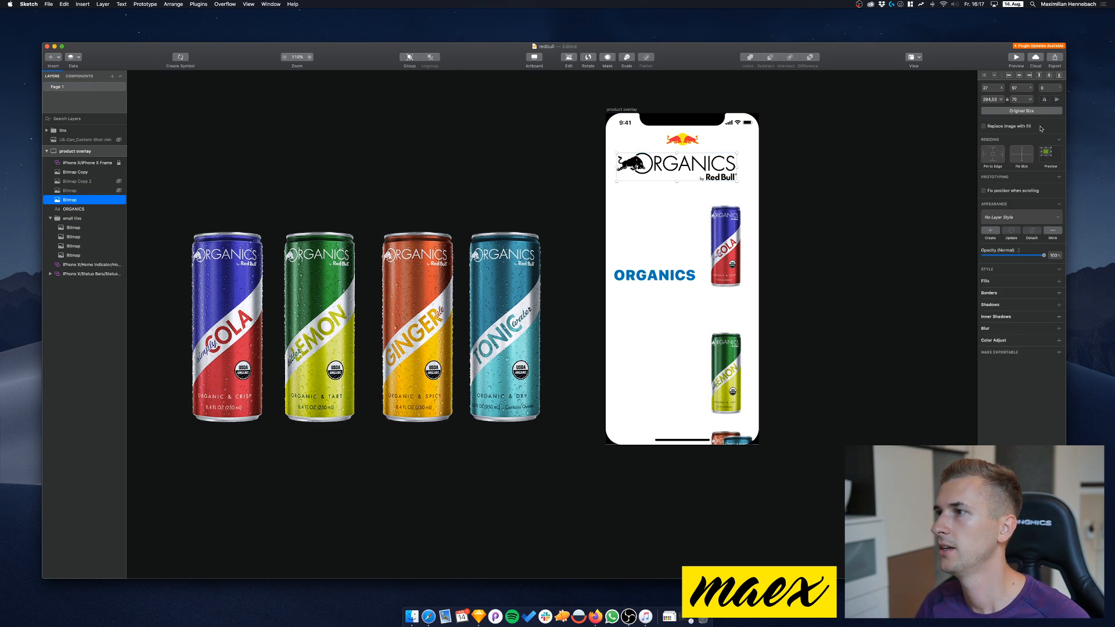
text(50)
key(Return)
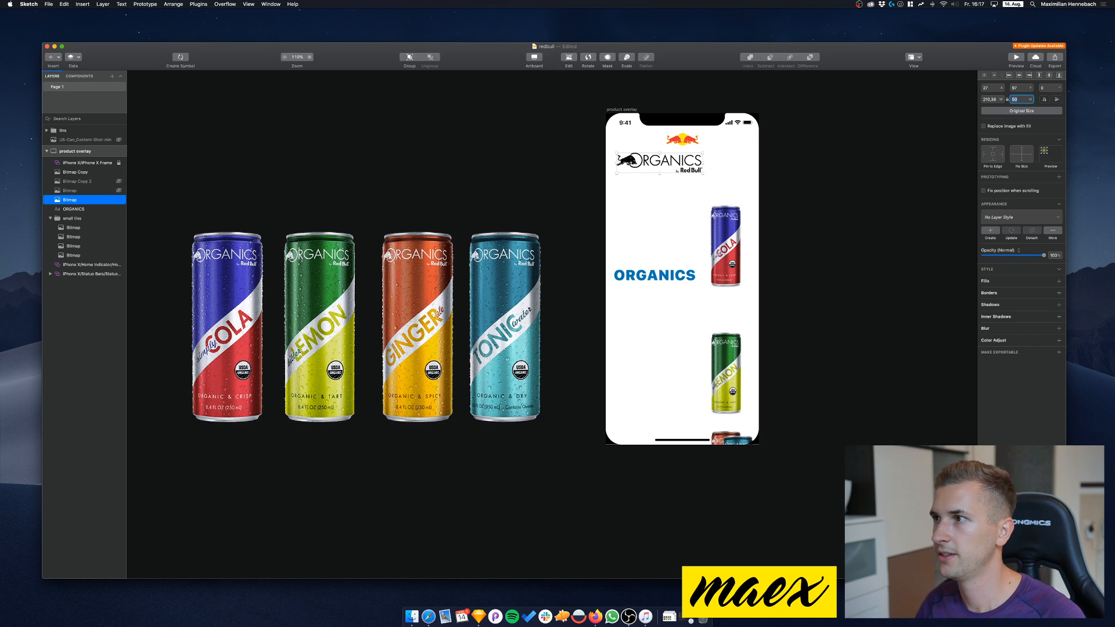
drag(649, 151, 669, 177)
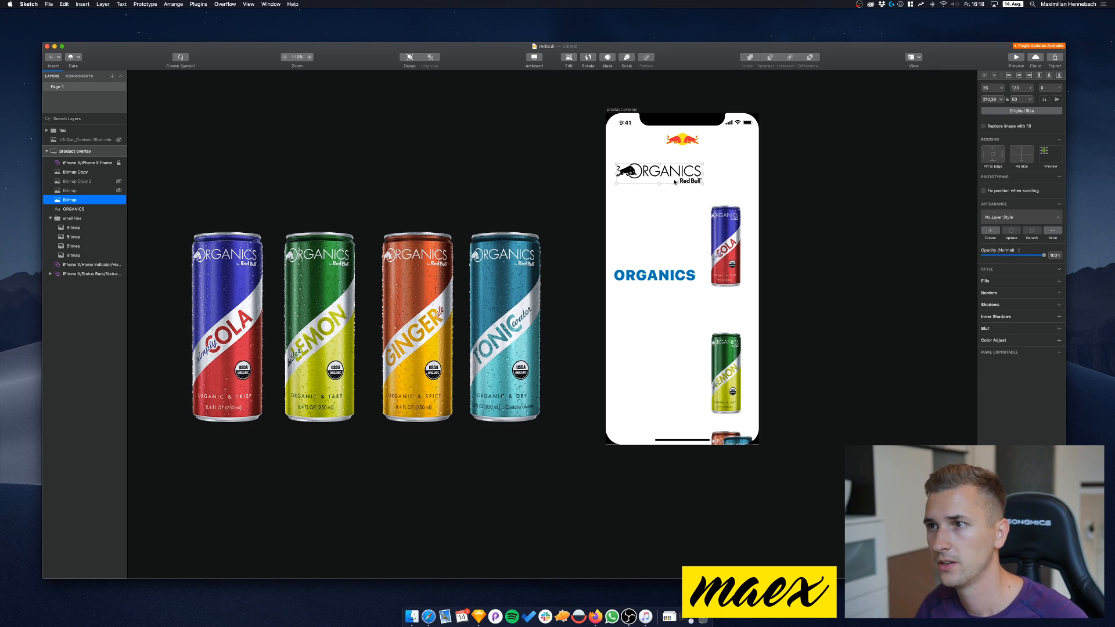
scroll(665, 158, up, 5)
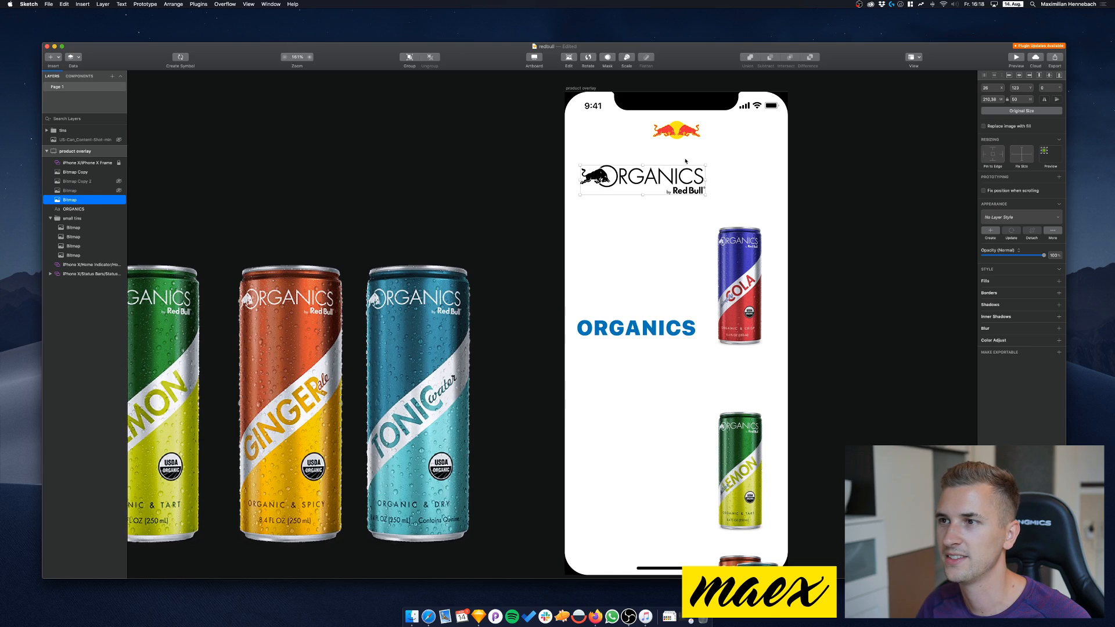
scroll(574, 161, down, 4)
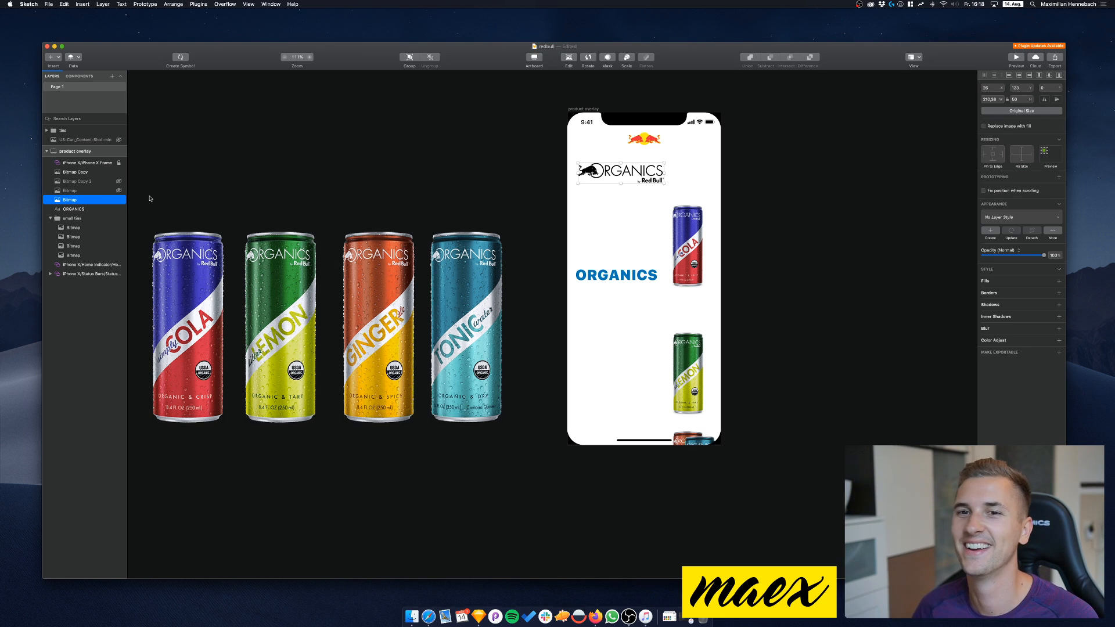
Draw a thin rectangle about 325 wide beneath the Organics logo, without a border and filled with black 000000
click(73, 210)
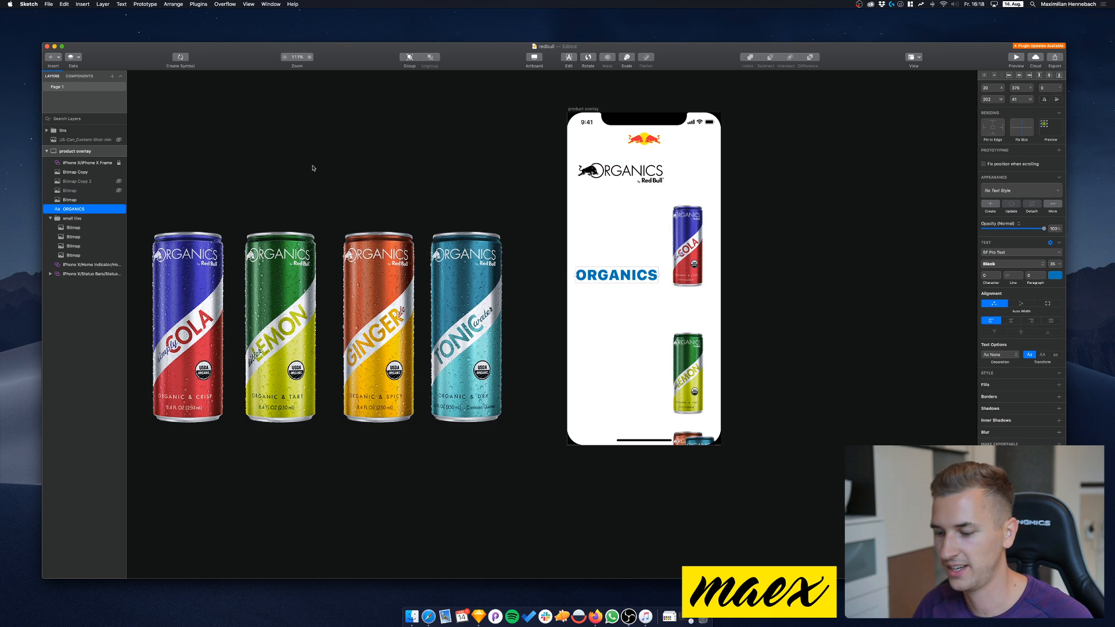
key(r)
drag(581, 185, 712, 185)
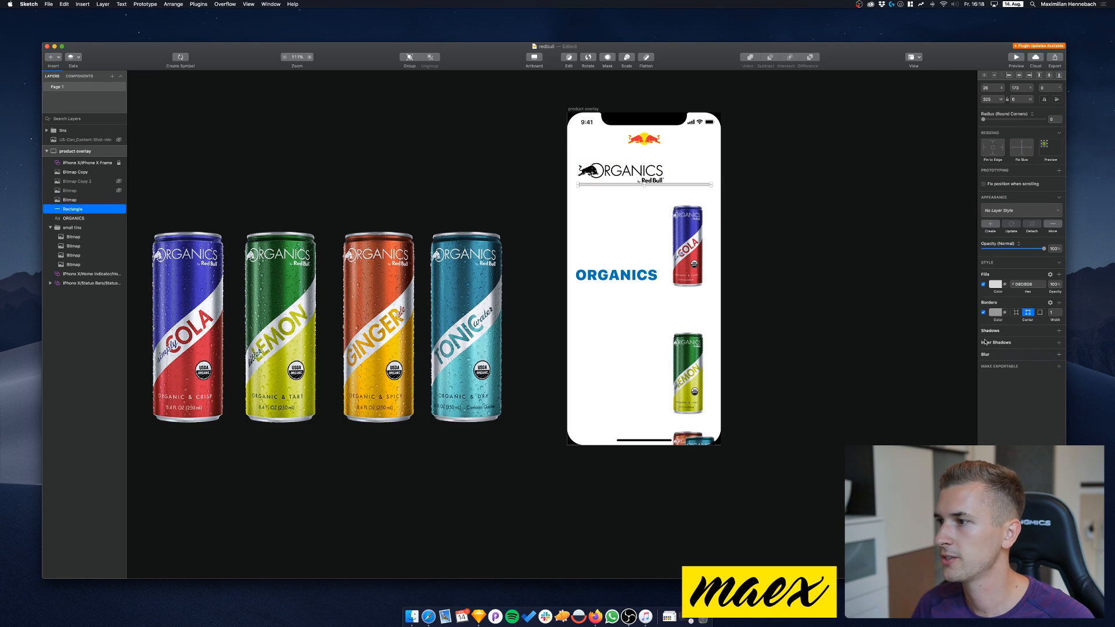
click(984, 313)
click(994, 286)
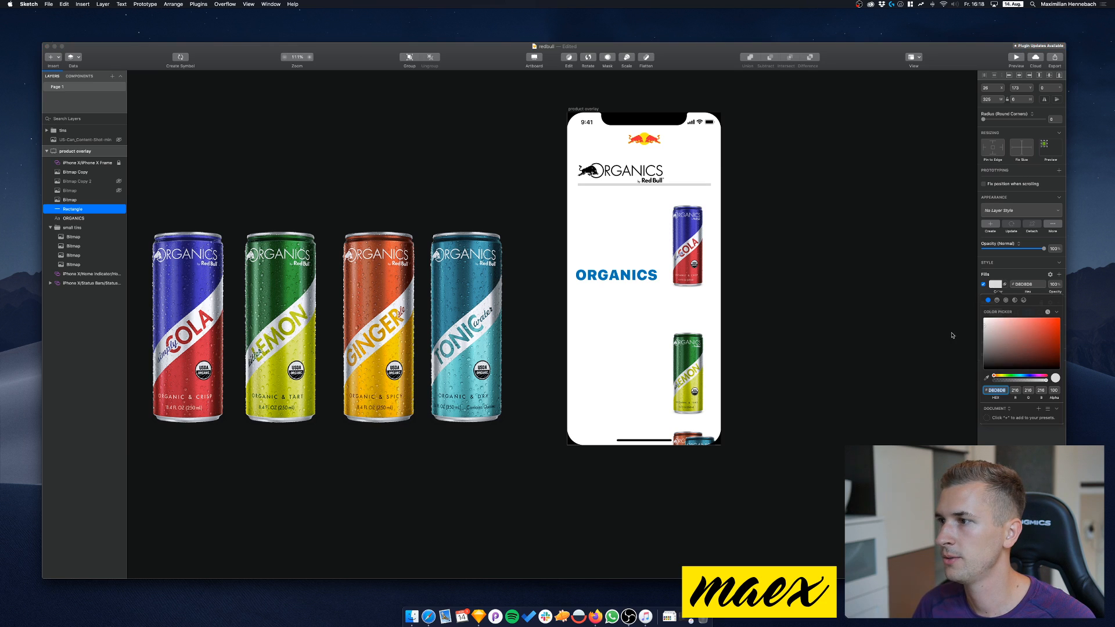
drag(1001, 343, 924, 384)
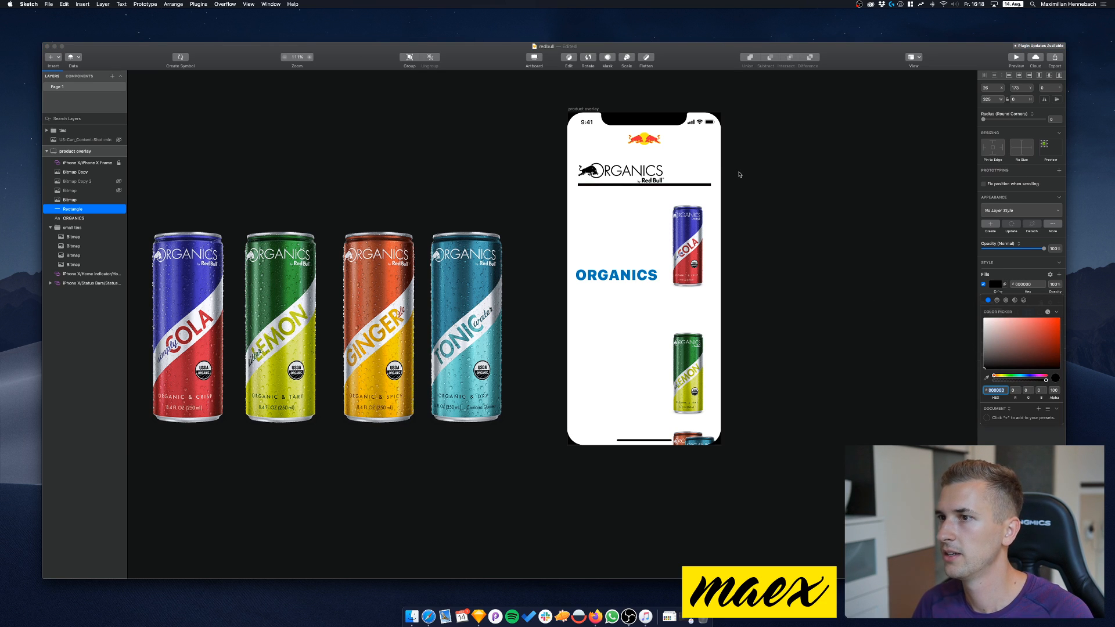
key(Escape)
Set the divider rectangle's height to 2 and move it down to Y 193, clear of the logo
double_click(1025, 100)
text(2)
key(Return)
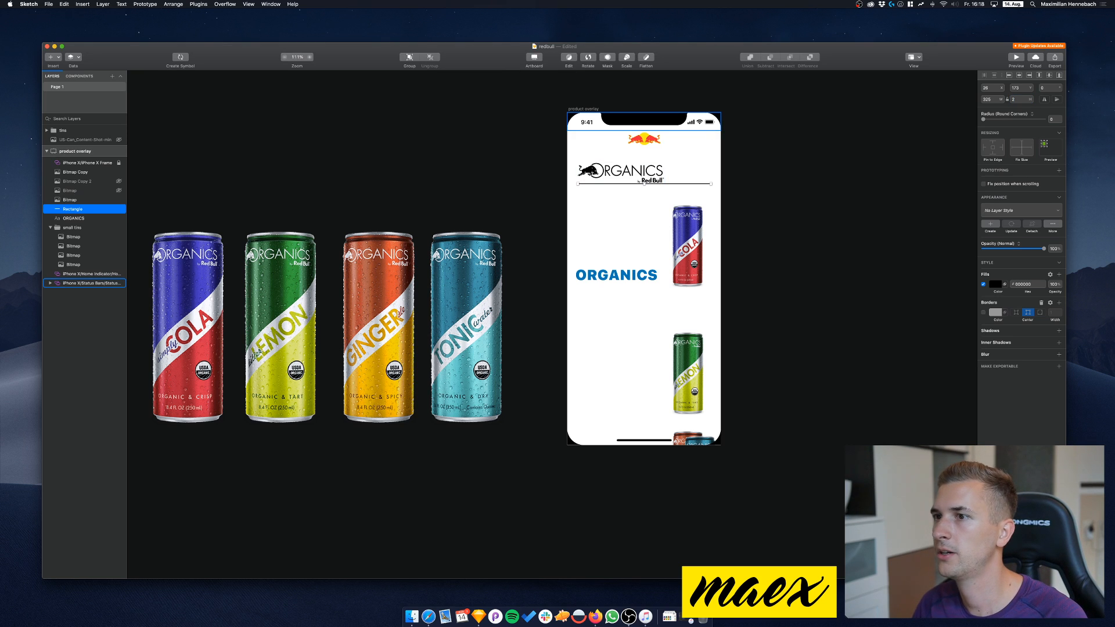
key(shift+Down)
key(shift+Down)
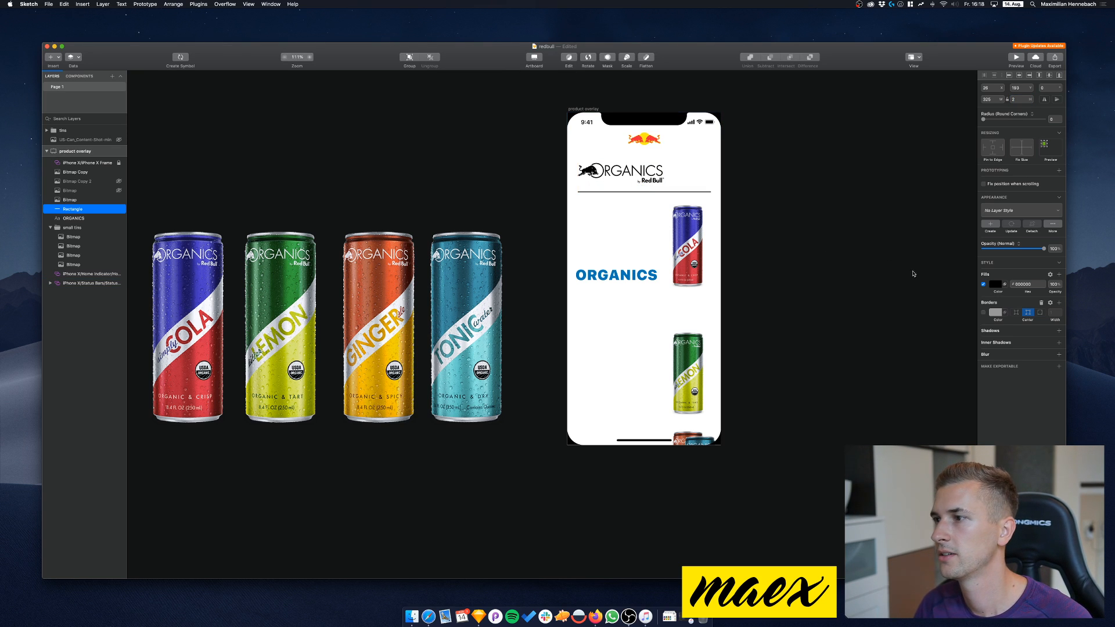
Reduce the divider's fill opacity to 29% and its height to 1
click(1055, 285)
text(29)
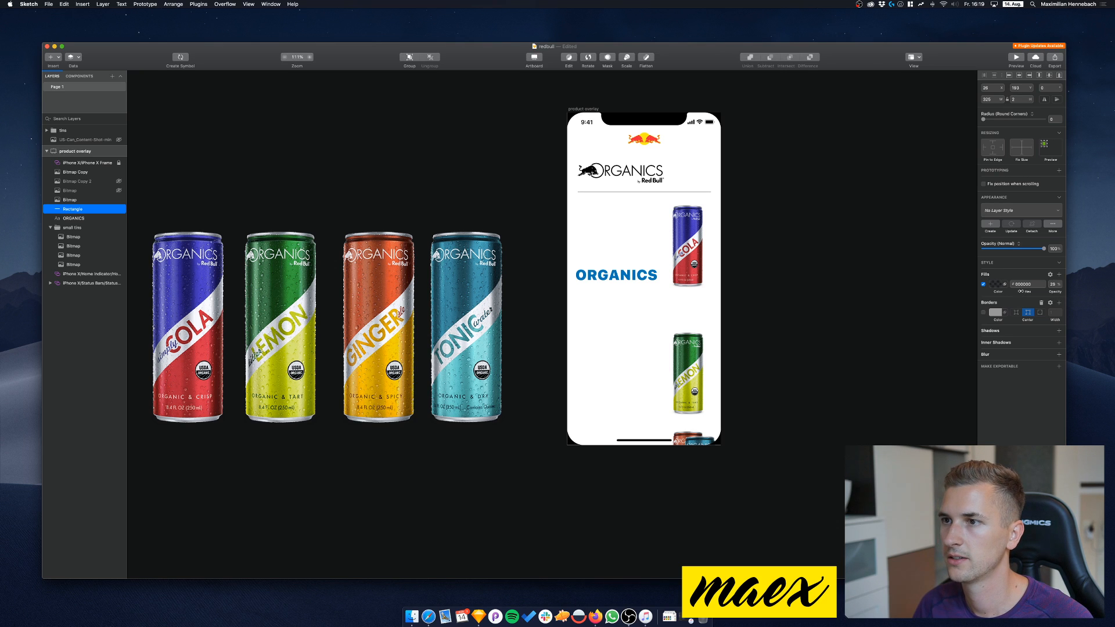
double_click(1015, 99)
text(1)
key(Return)
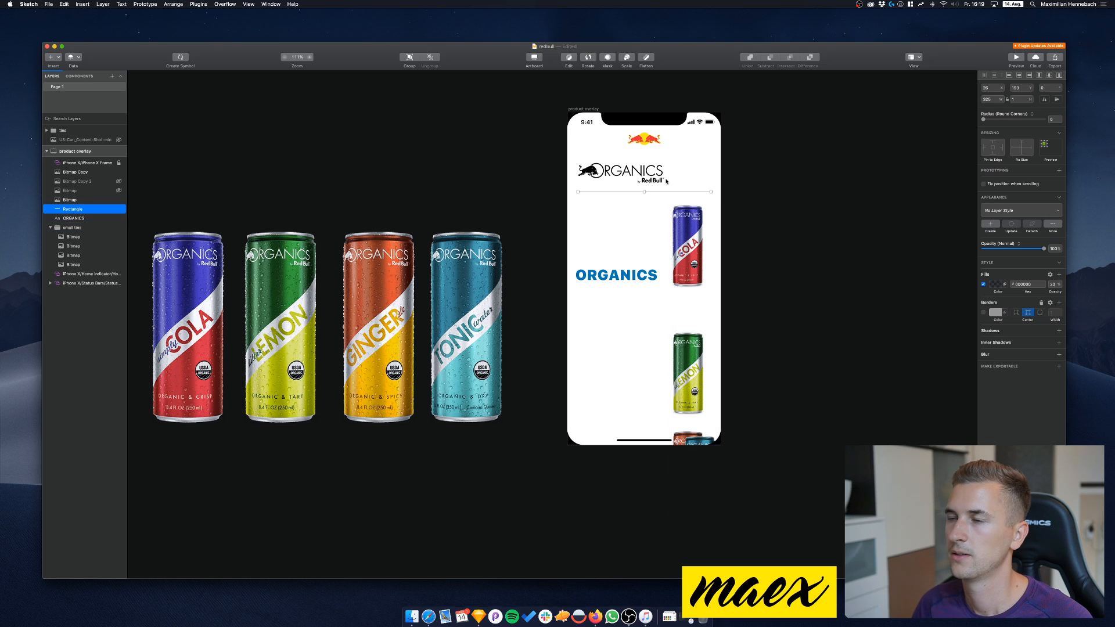
Recolour the ORGANICS text with the blue-violet sampled from the upper part of the cola can
click(640, 273)
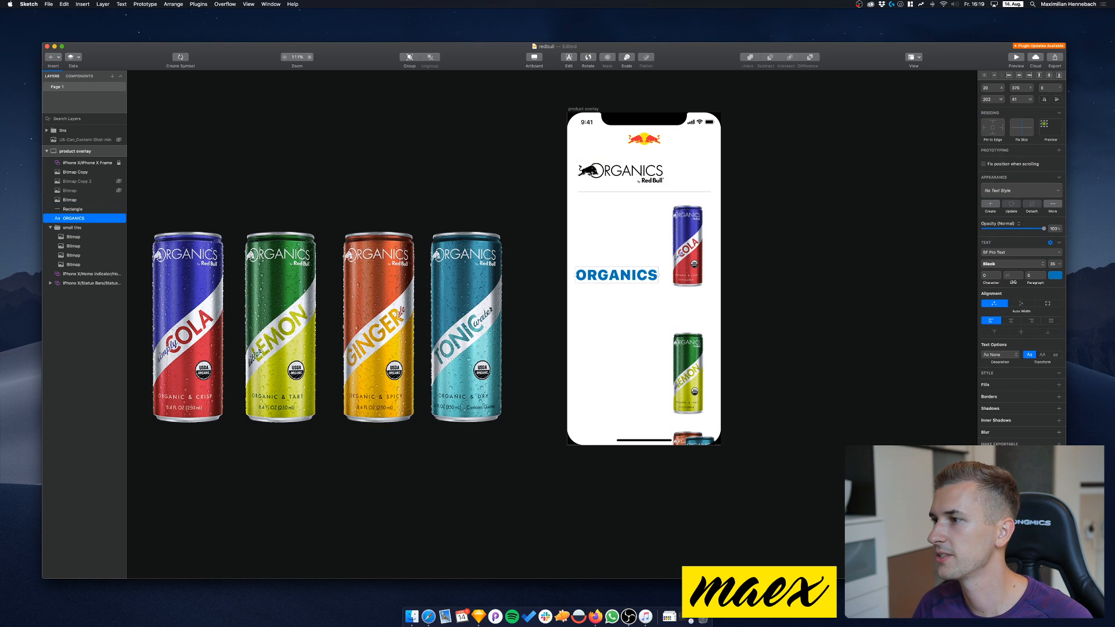
click(1054, 276)
click(987, 357)
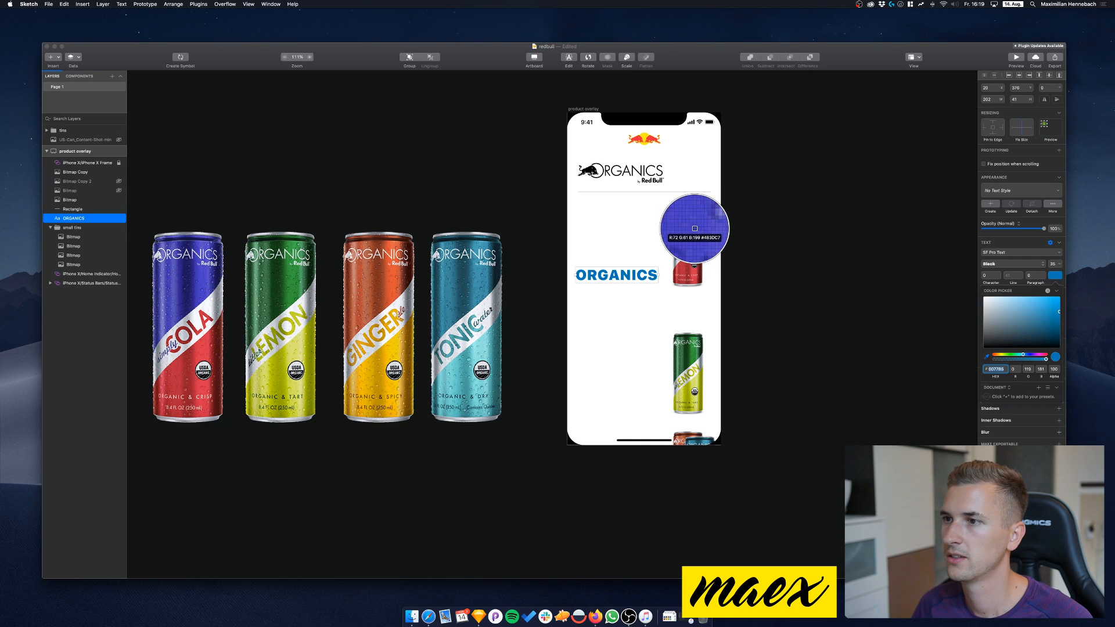
click(695, 228)
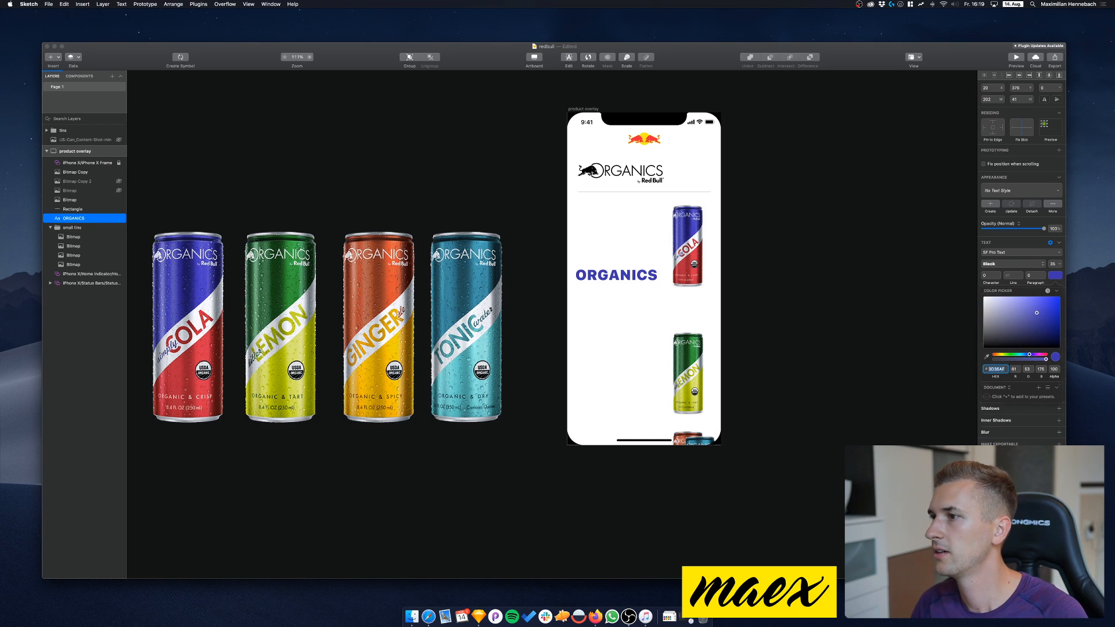
Try the Thin weight on the ORGANICS text, then settle on SF Pro Text Light
click(1001, 271)
click(996, 264)
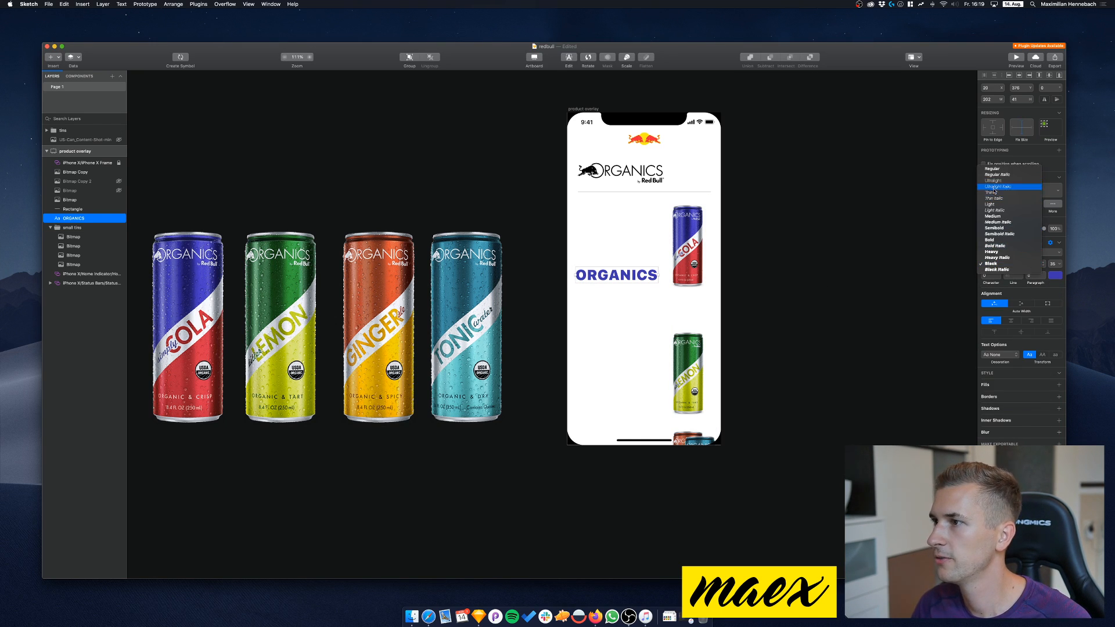
click(994, 193)
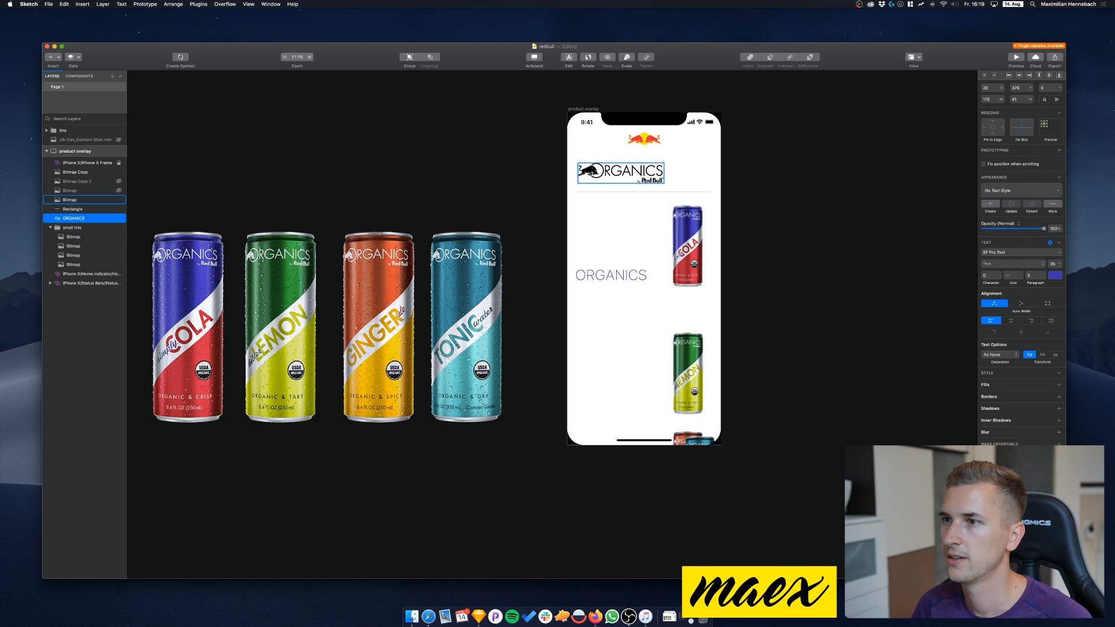
click(989, 267)
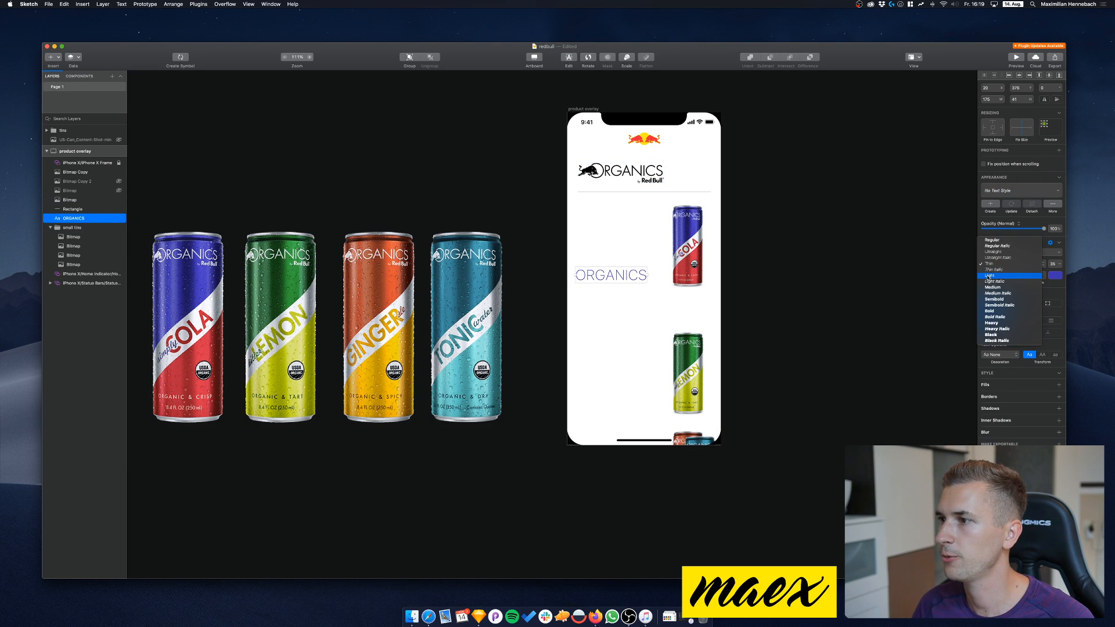
click(990, 276)
Move the ORGANICS text up under the divider beside the cola can at X 24 and tighten its character spacing to -1.9
drag(593, 280, 601, 223)
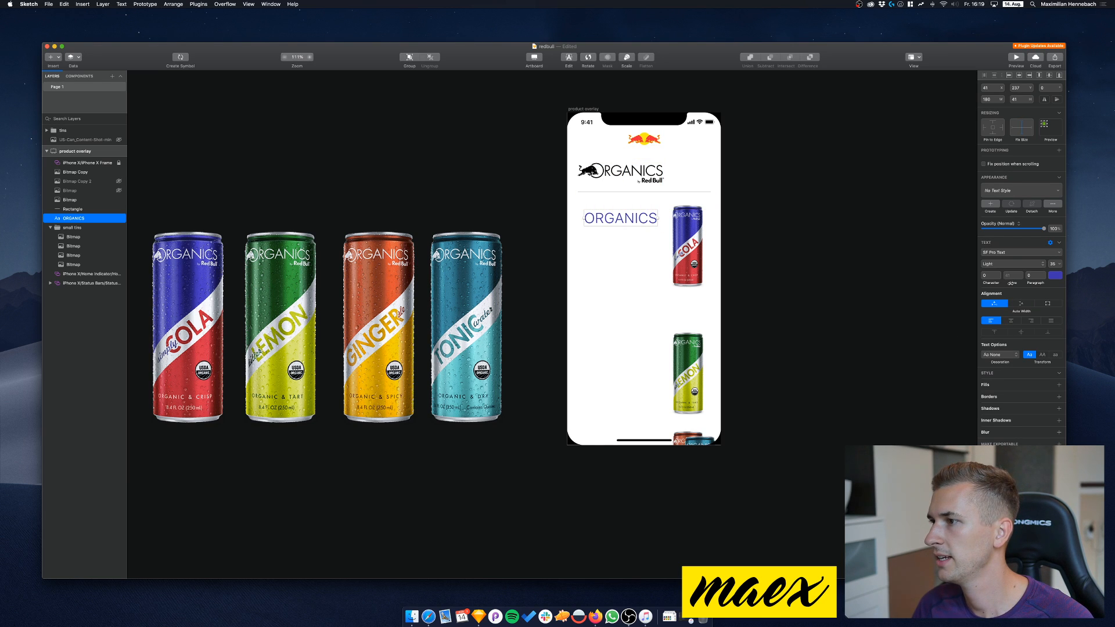
drag(996, 283, 992, 283)
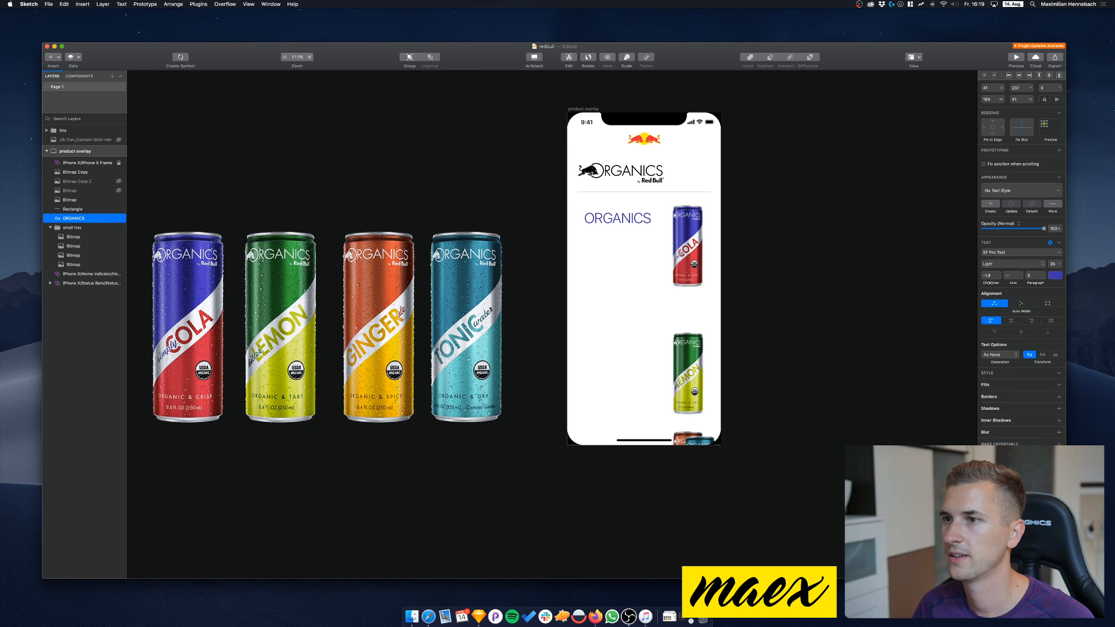
drag(613, 218, 606, 227)
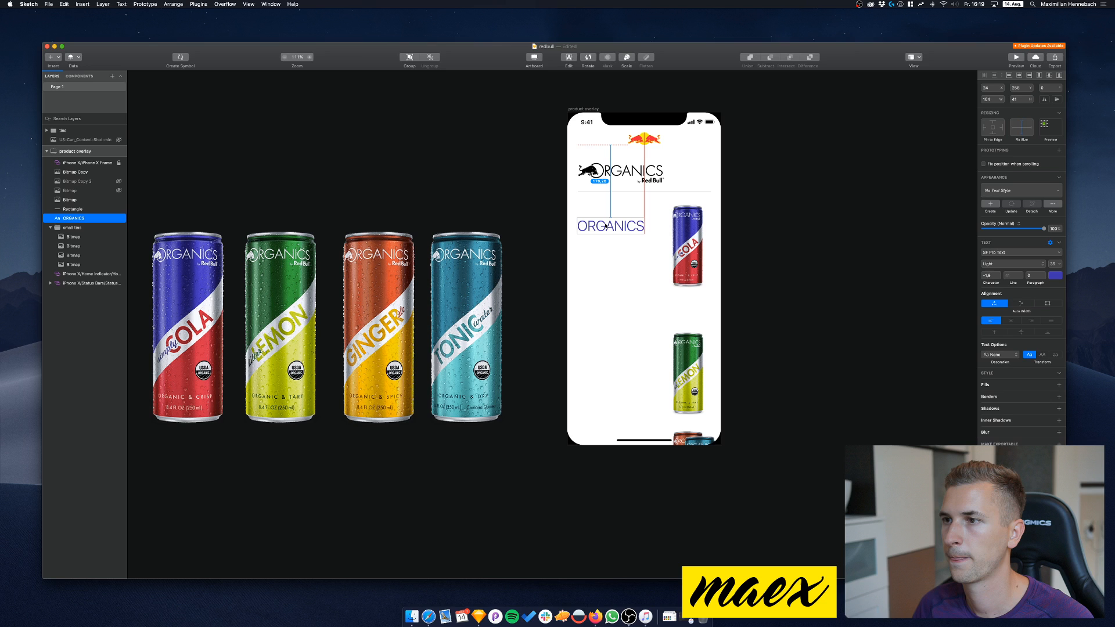
Replace the ORGANICS text with "simply cola", split over two lines
scroll(606, 227, up, 5)
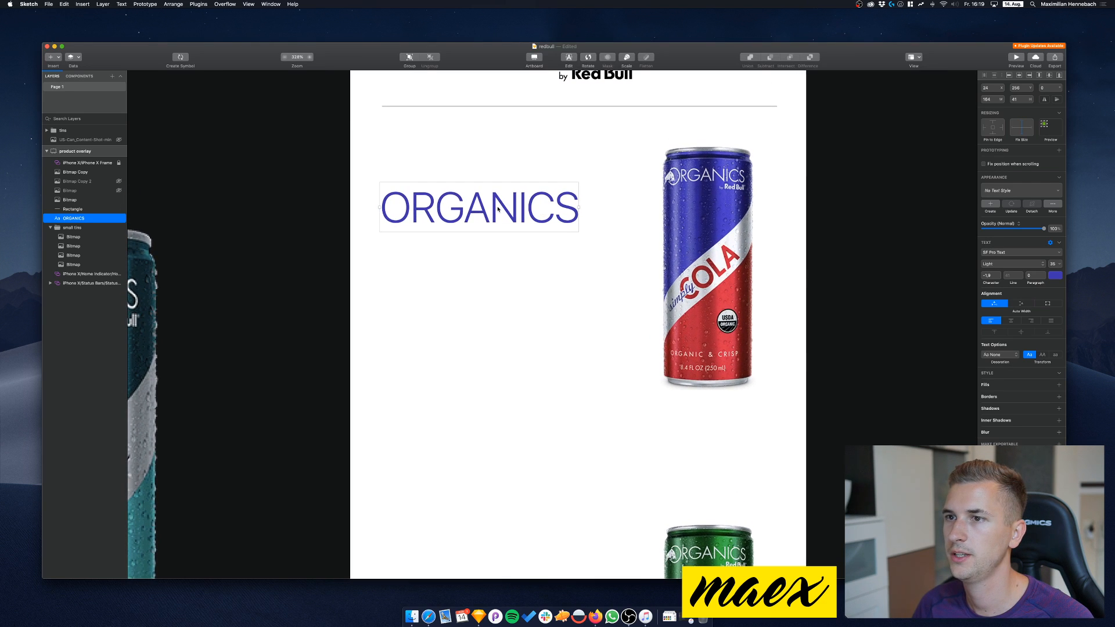
double_click(498, 207)
text(simply)
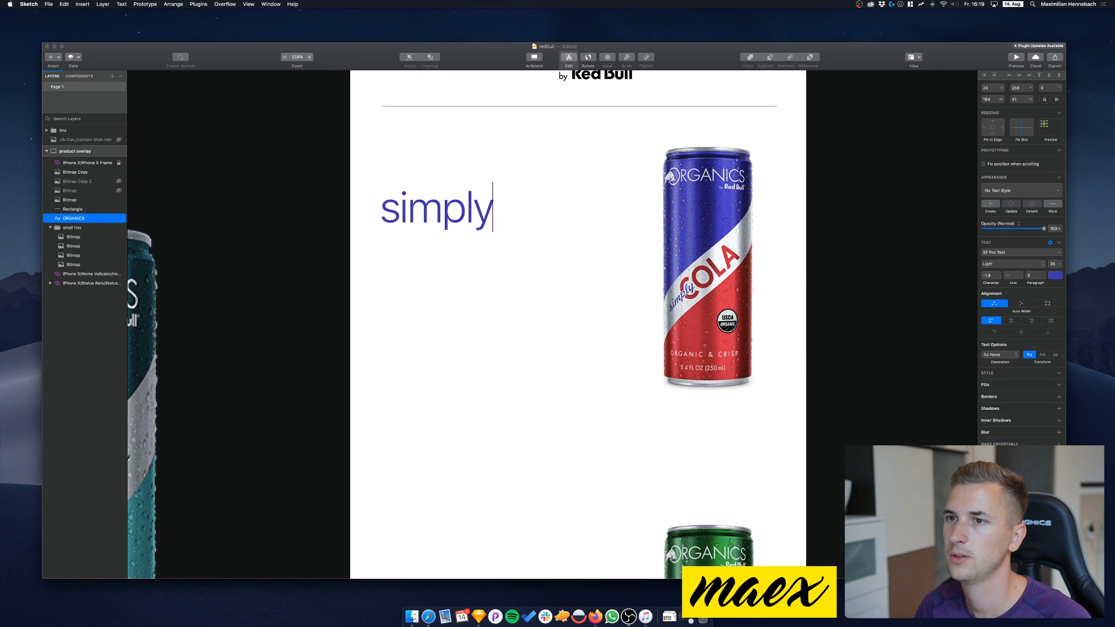
key(Return)
text(cola)
key(Escape)
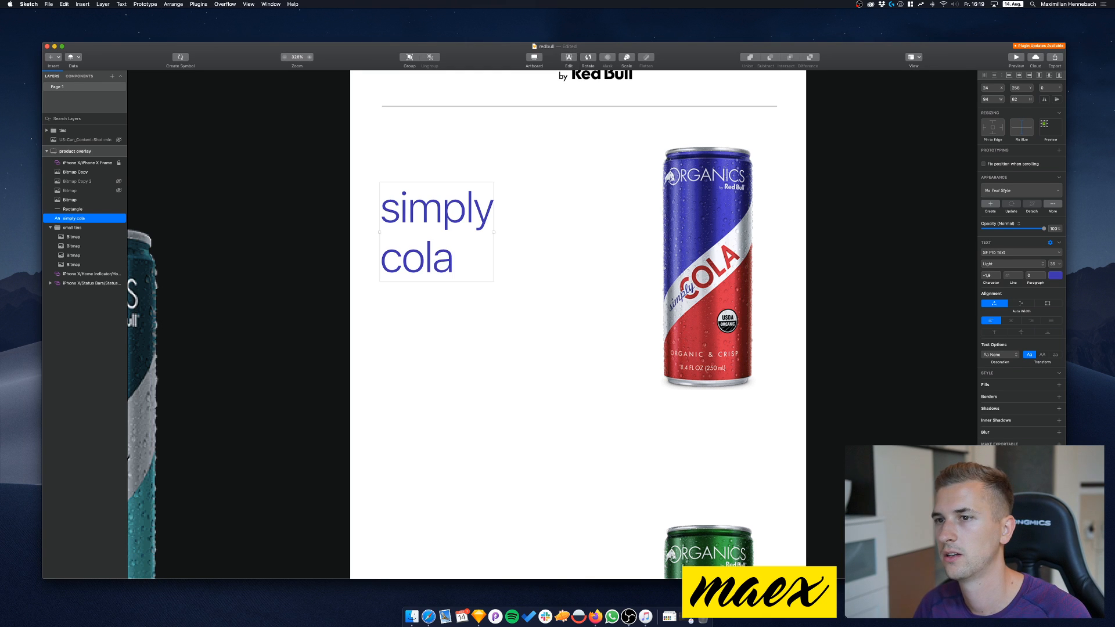
Duplicate the "simply cola" text and place the copy directly below it at X 24, beside the lemon can
scroll(604, 189, down, 2)
scroll(603, 189, down, 4)
scroll(606, 220, left, 2)
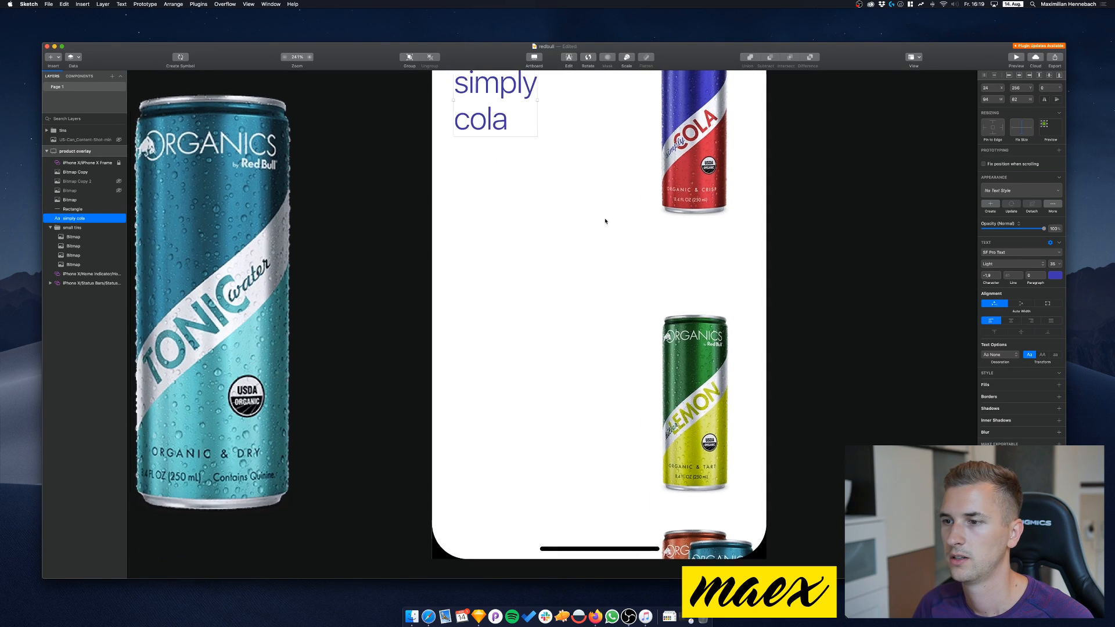
key(super+d)
drag(501, 136, 503, 406)
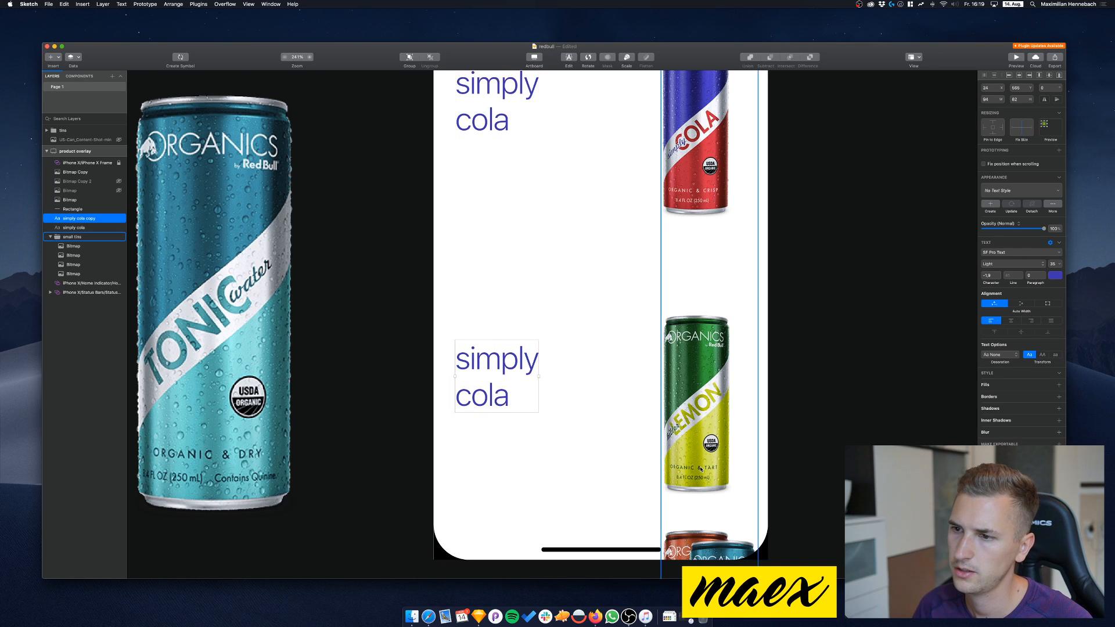
Replace the copied text beside the lemon can with "bitter LEMON", split over two lines
scroll(701, 470, up, 5)
scroll(635, 395, down, 10)
double_click(459, 325)
text(bitter)
key(Return)
text(lemon)
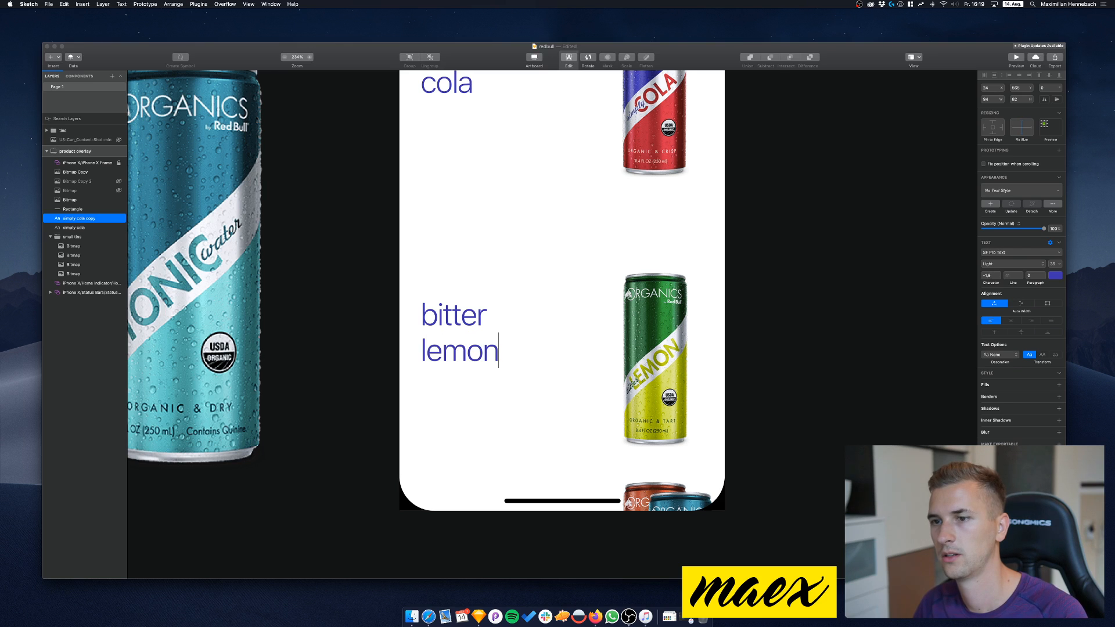
key(BackSpace)
key(BackSpace)
key(BackSpace)
key(BackSpace)
key(BackSpace)
text(LEMON)
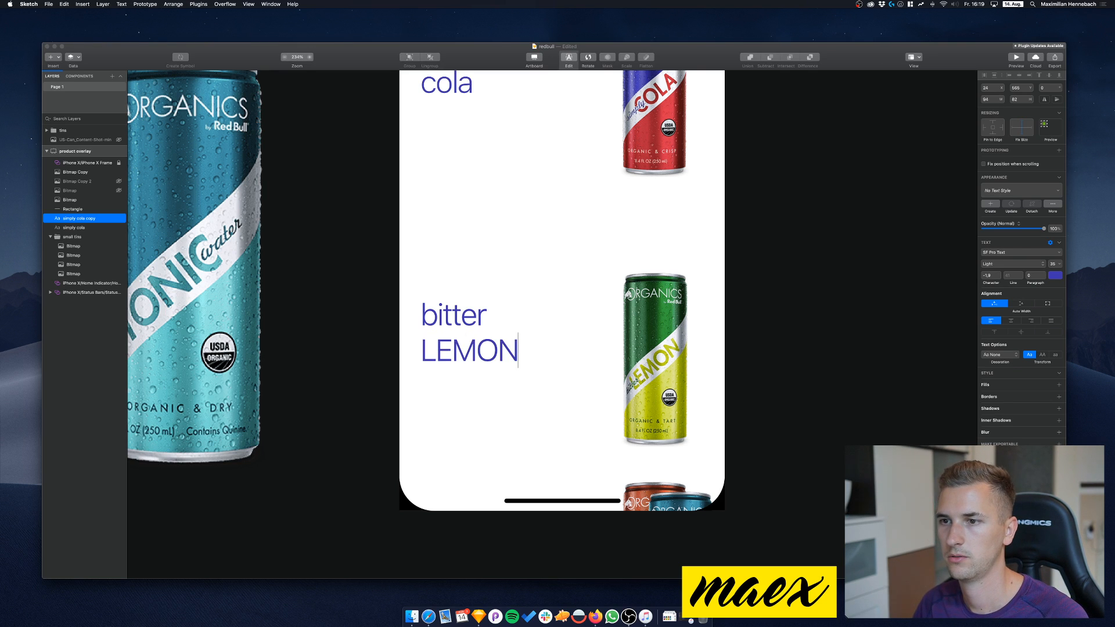
key(Escape)
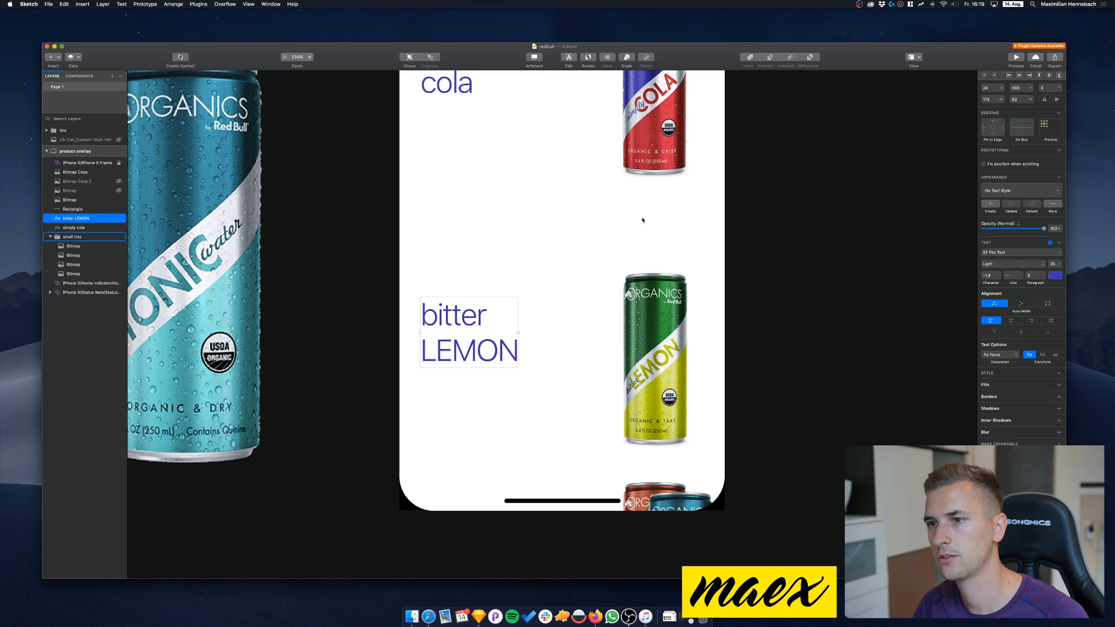
Recolour the "bitter LEMON" text with a bright green sampled from the upper part of the lemon can
click(1055, 275)
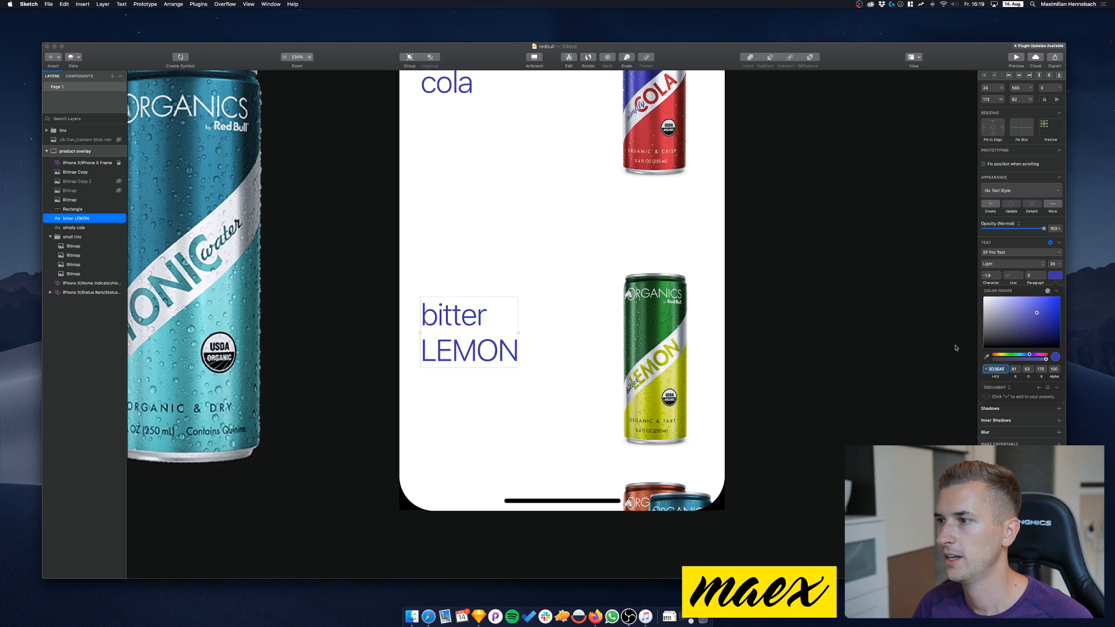
click(986, 356)
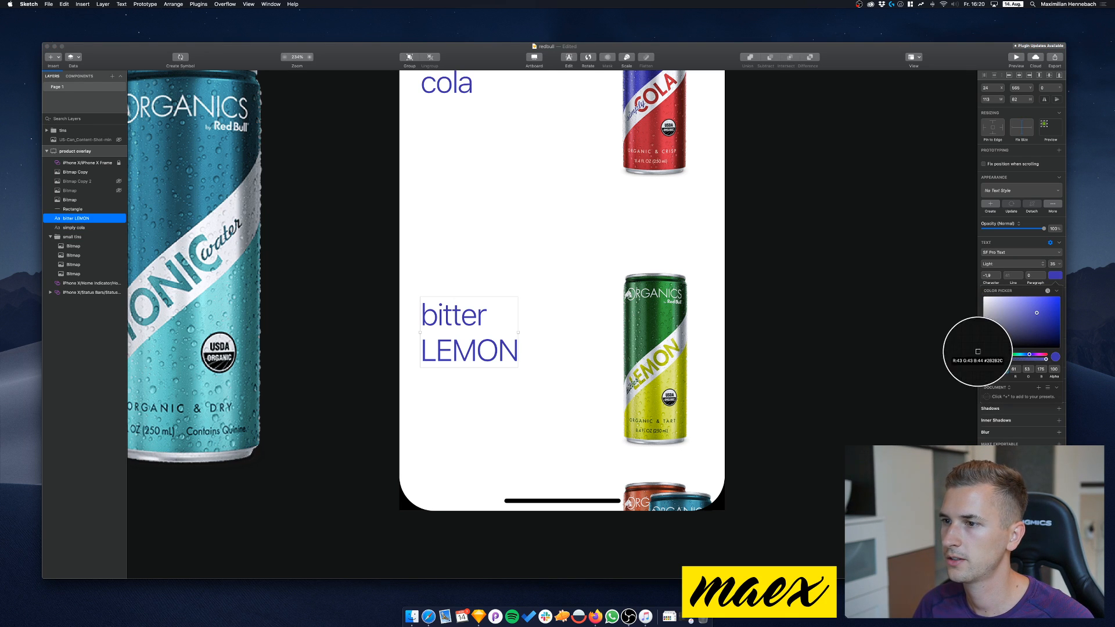
click(656, 324)
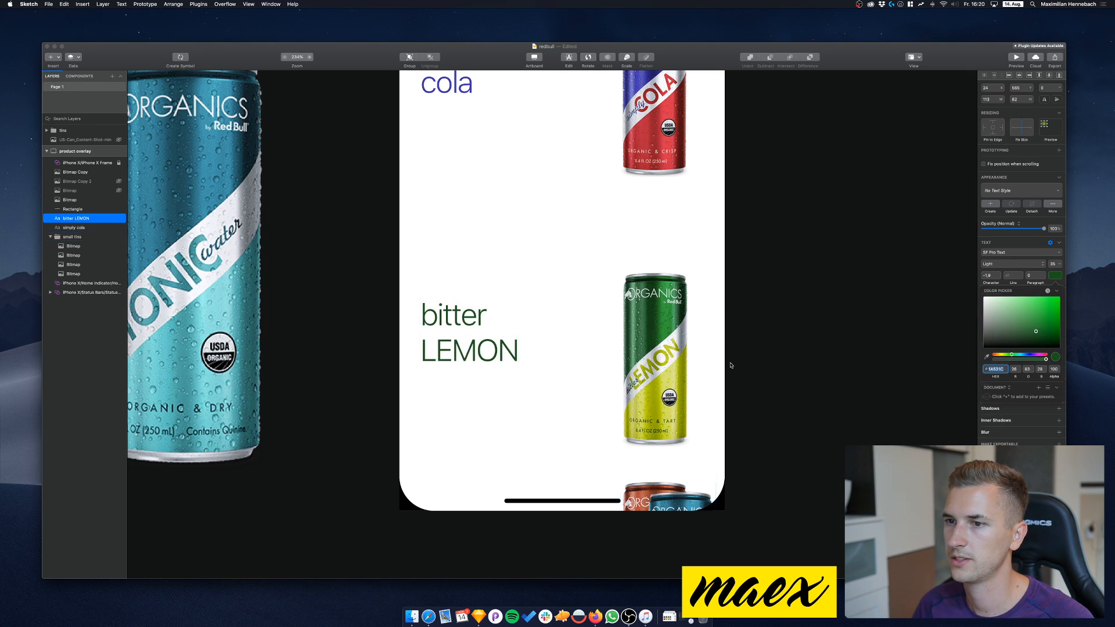
click(986, 357)
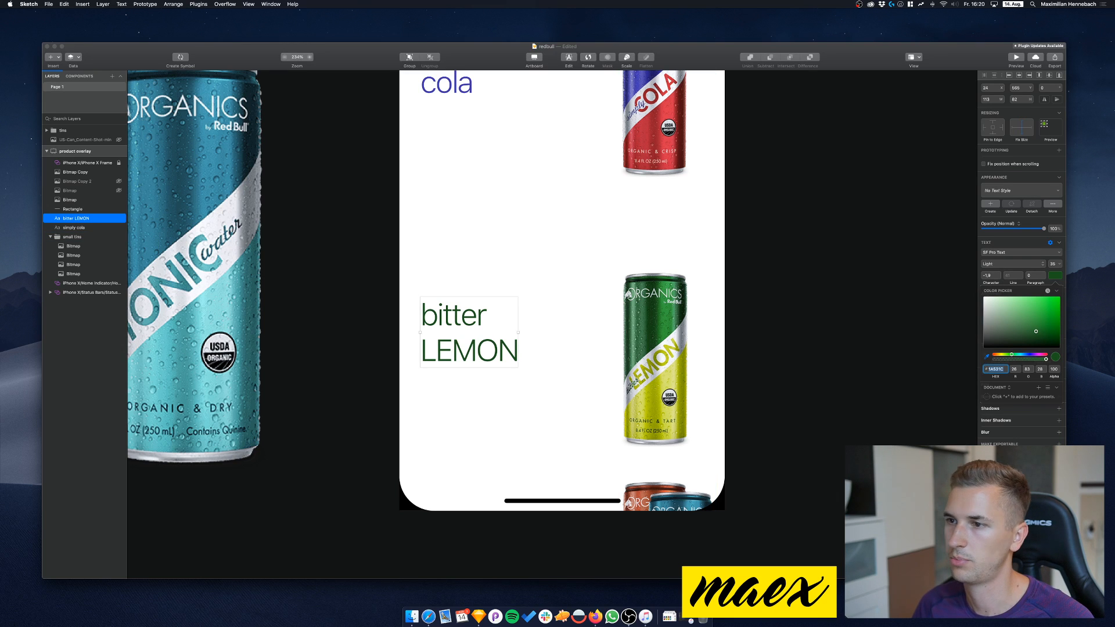
click(665, 309)
Change the word "cola" in the text beside the cola can to uppercase "COLA"
scroll(542, 256, up, 5)
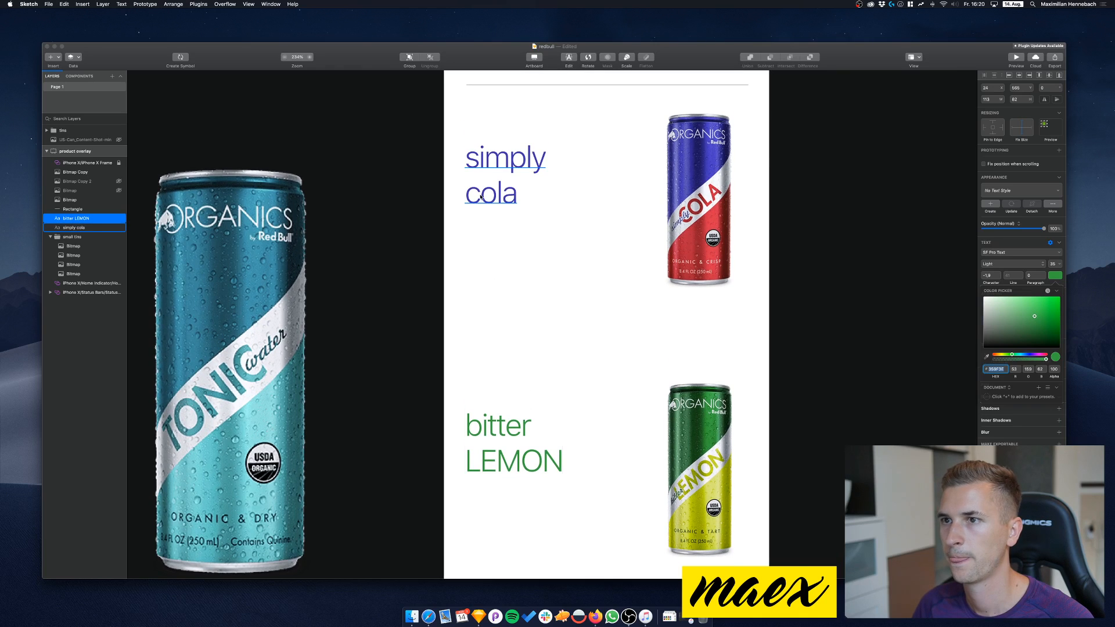
click(494, 195)
double_click(495, 196)
text(COLA)
key(Escape)
click(399, 288)
scroll(399, 289, left, 2)
scroll(398, 289, down, 5)
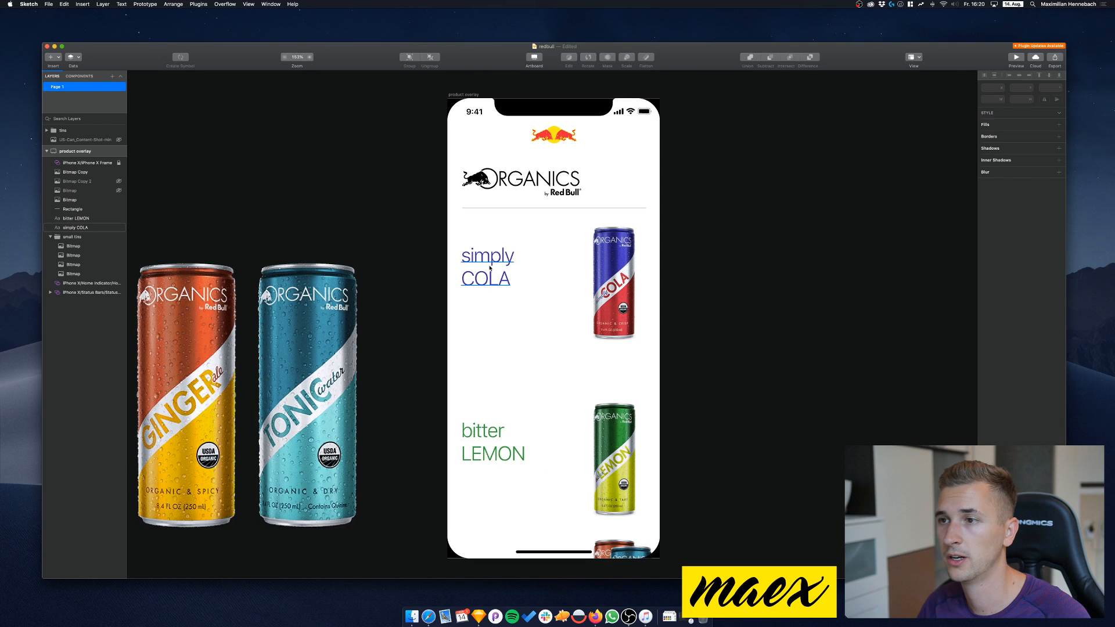
click(523, 207)
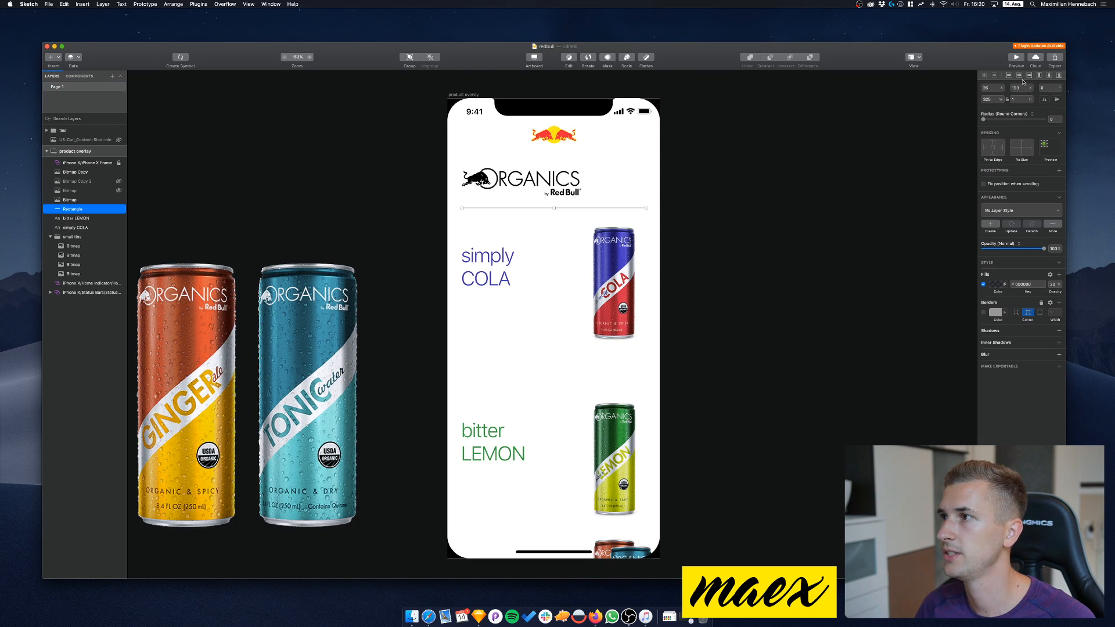
click(737, 212)
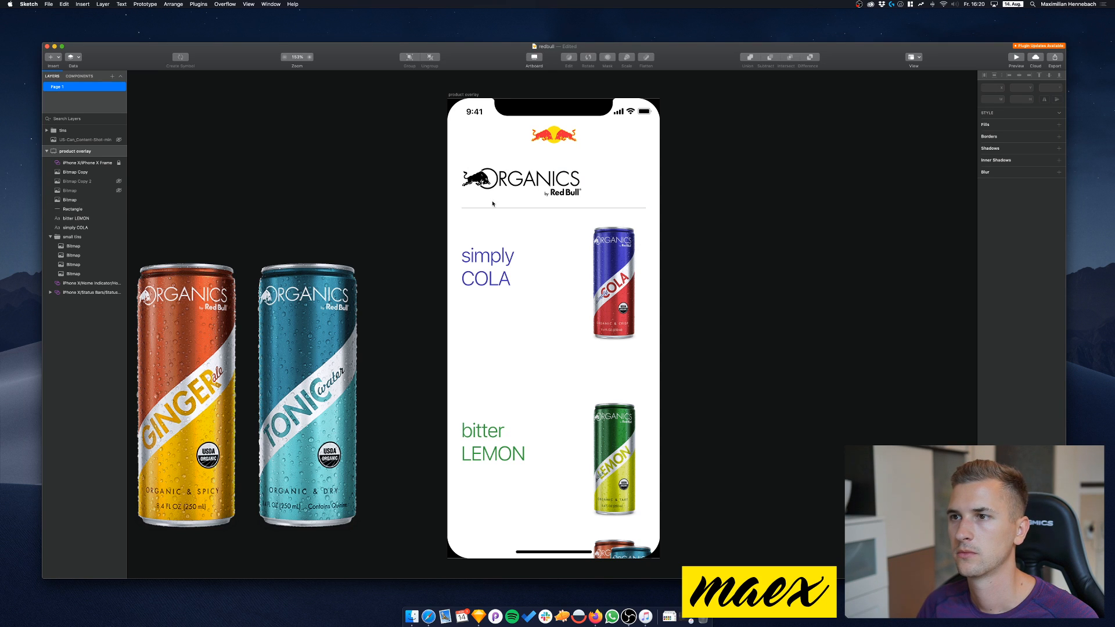
Group the Red Bull emblem and Organics logo as "logos", duplicate the group and hide the original
click(525, 192)
super+click(75, 172)
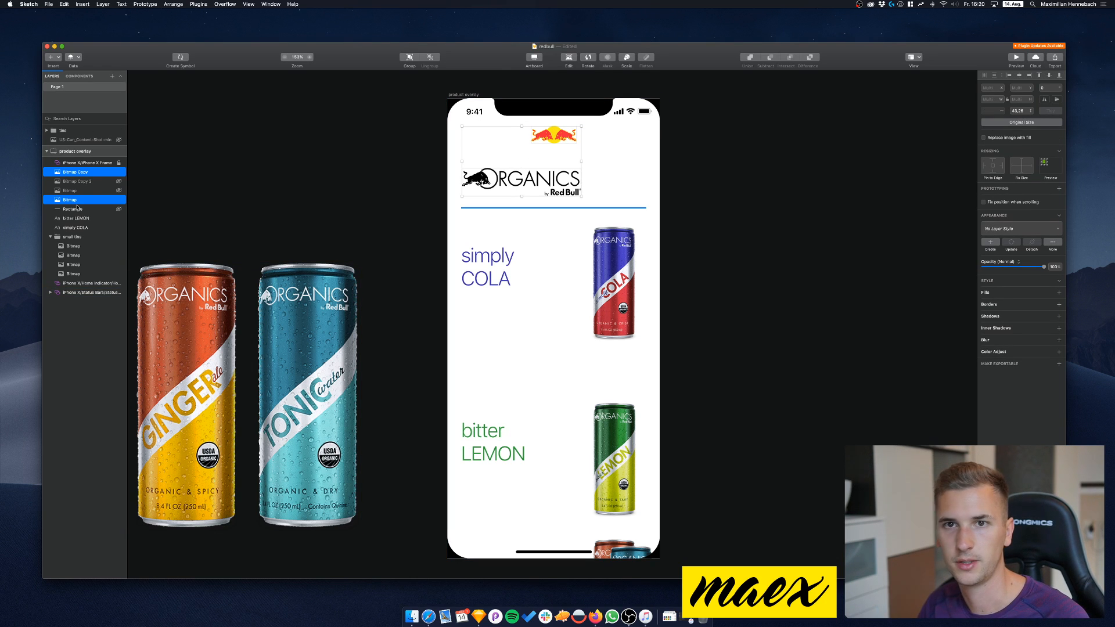
key(super+g)
text(logos)
key(Return)
key(super+d)
Expand the duplicated logos group and rename its Organics logo layer "organics"
click(50, 190)
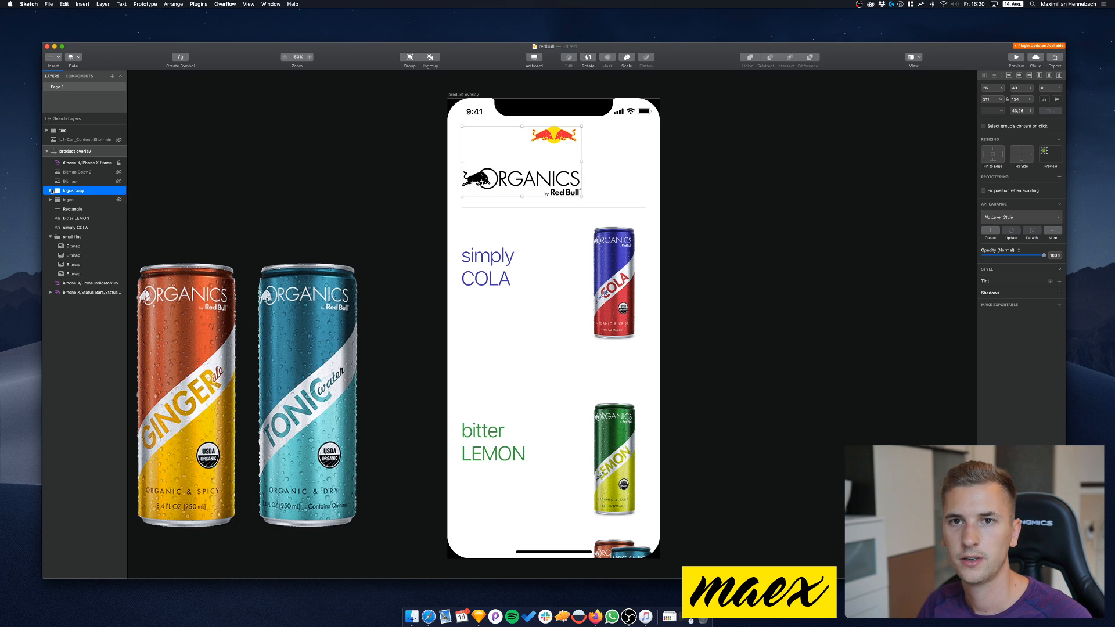
click(75, 200)
click(532, 177)
key(super+r)
key(Return)
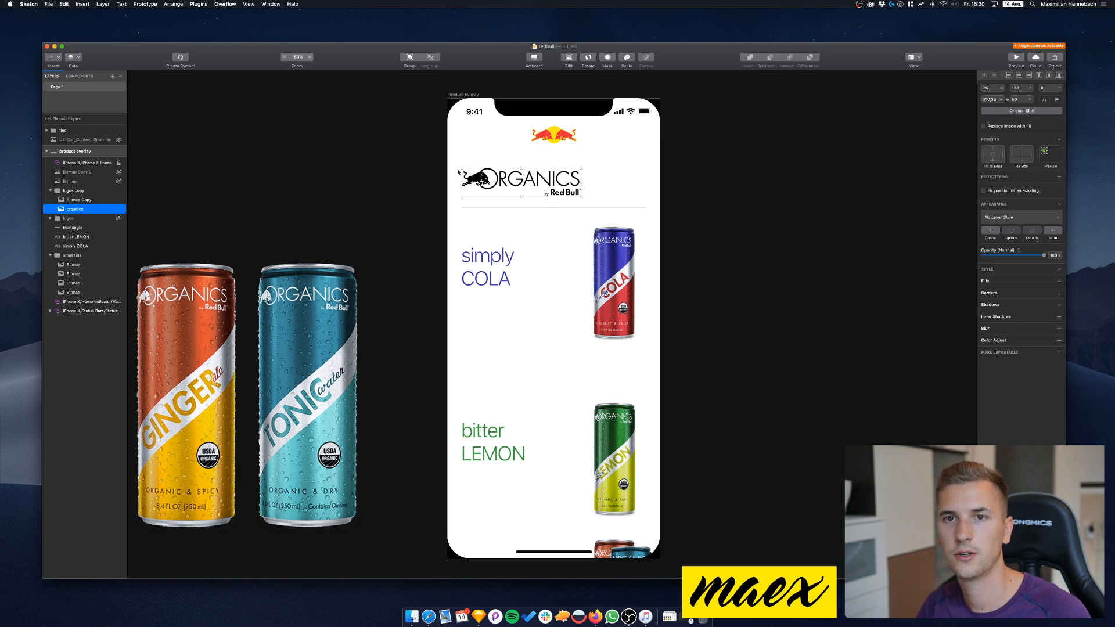
Rename the duplicated group "logos 2" and the Red Bull emblem layer inside it "rb"
click(88, 191)
key(super+r)
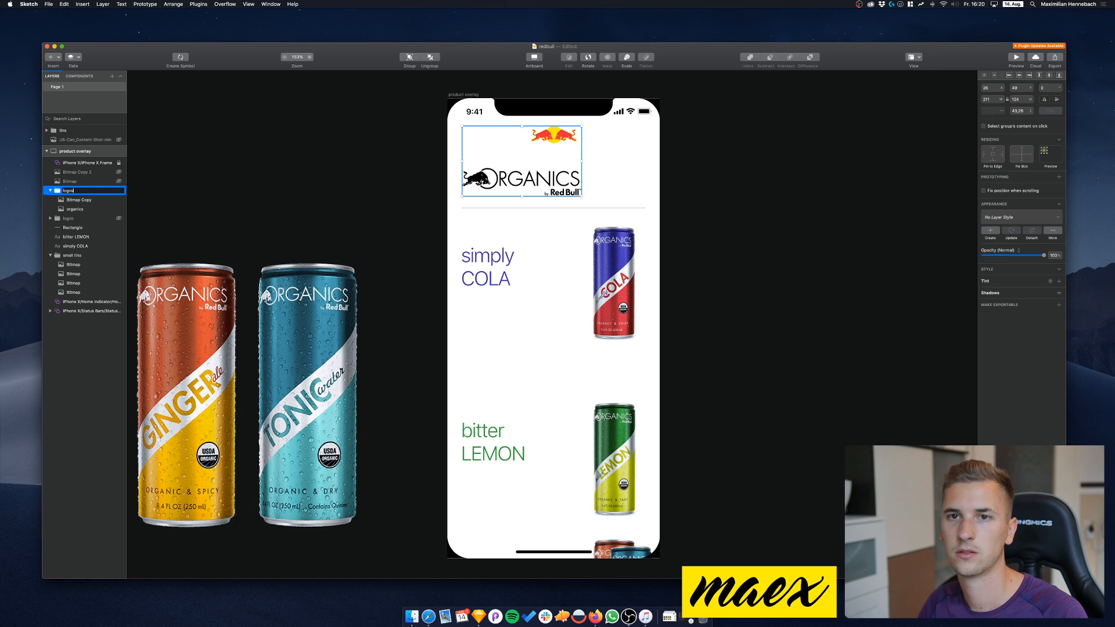
key(Return)
click(87, 201)
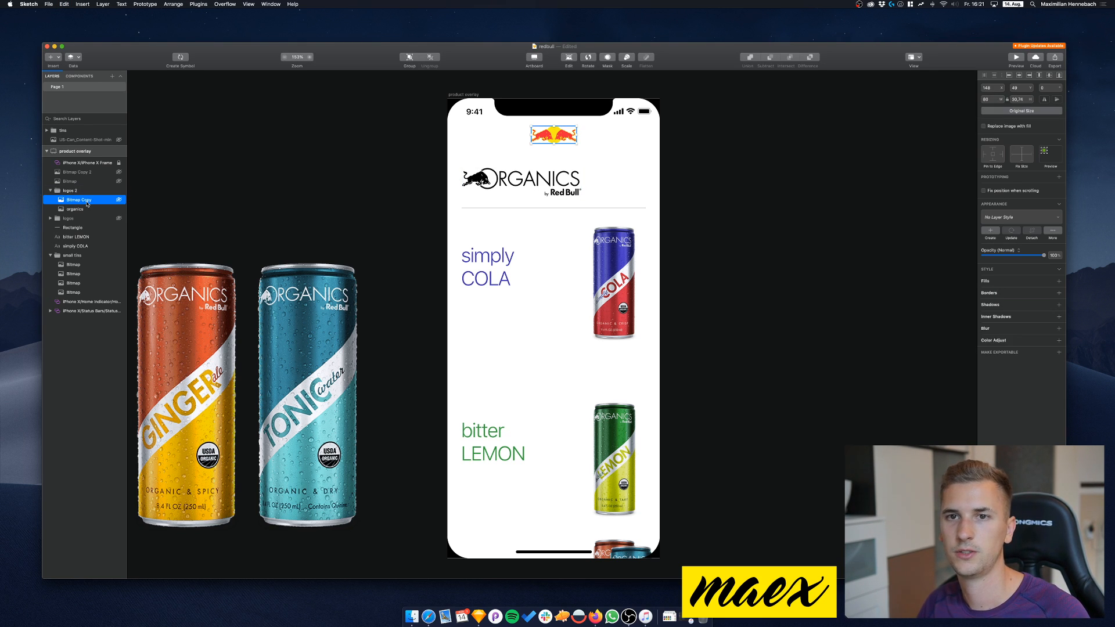
key(super+r)
text(rb)
key(Return)
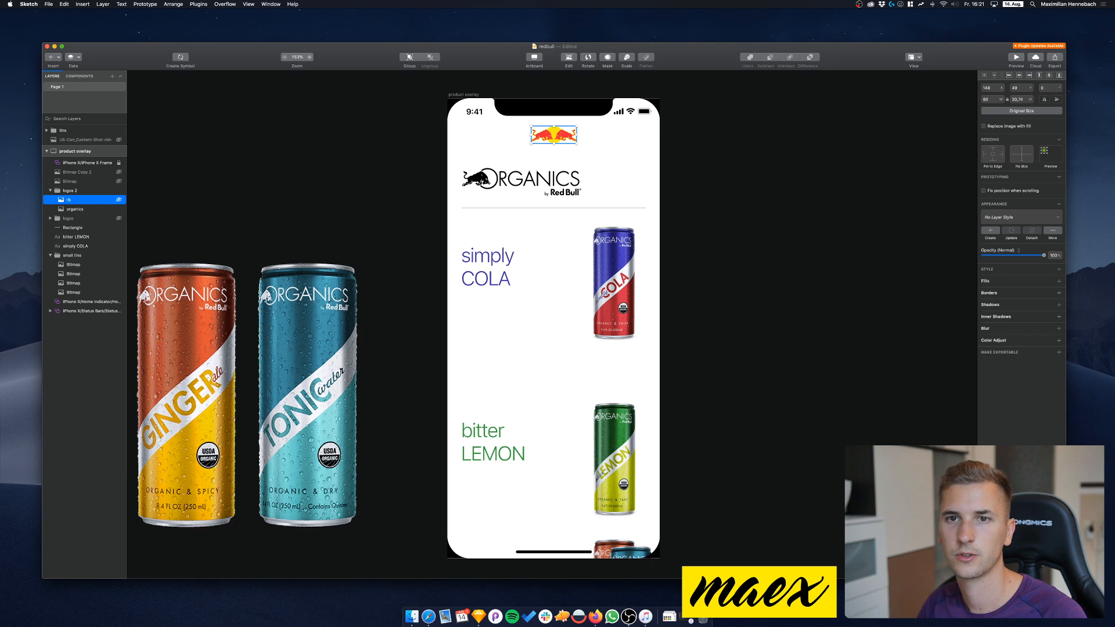
Try a single-row header with the Red Bull emblem at left, the Organics logo at right and the divider raised beneath them
click(75, 209)
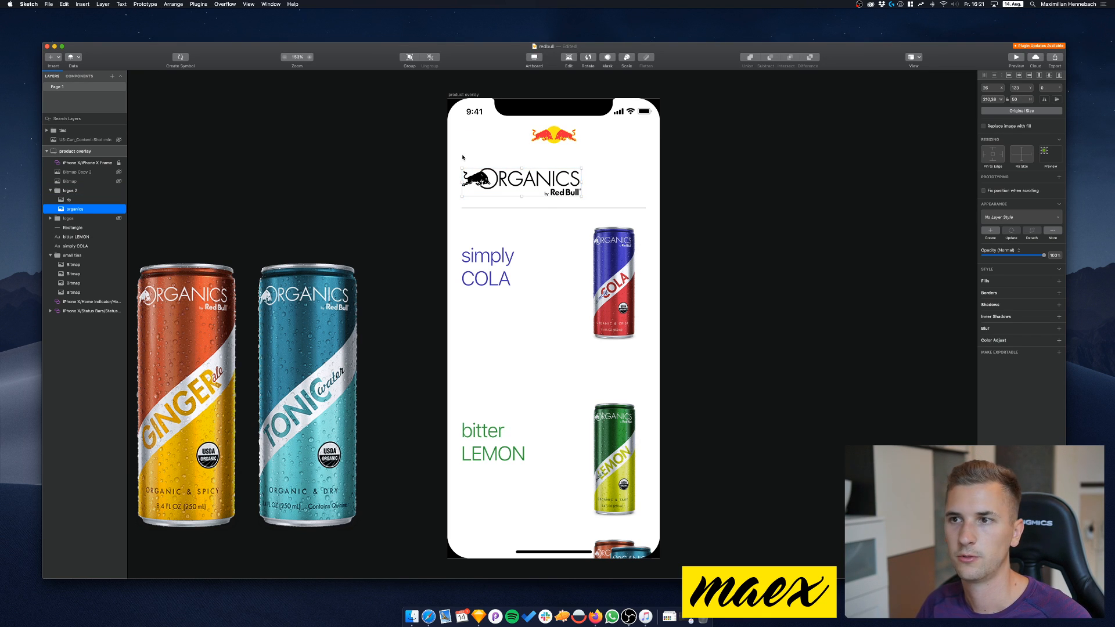
drag(485, 183, 617, 135)
click(553, 135)
drag(551, 138, 482, 145)
drag(506, 206, 506, 169)
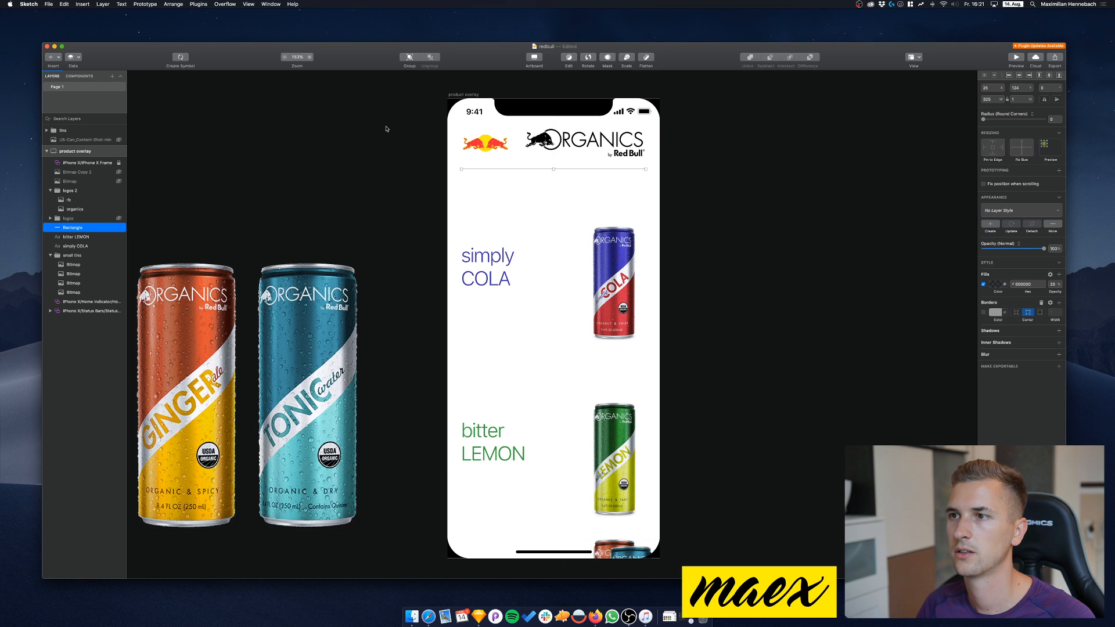
click(385, 128)
scroll(521, 226, down, 5)
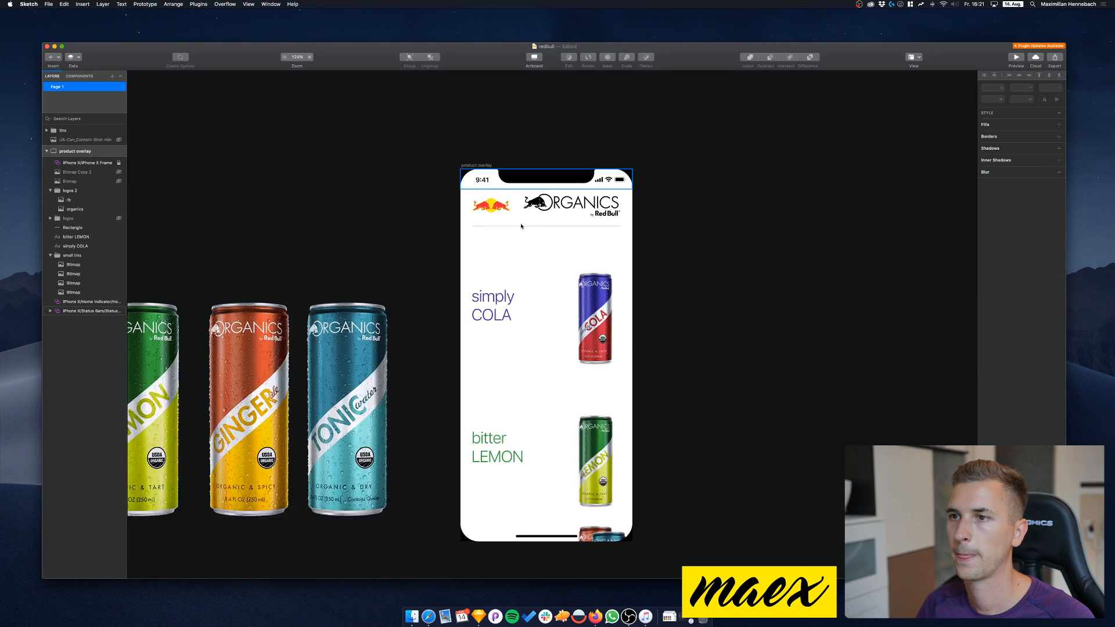
scroll(521, 226, up, 4)
click(590, 196)
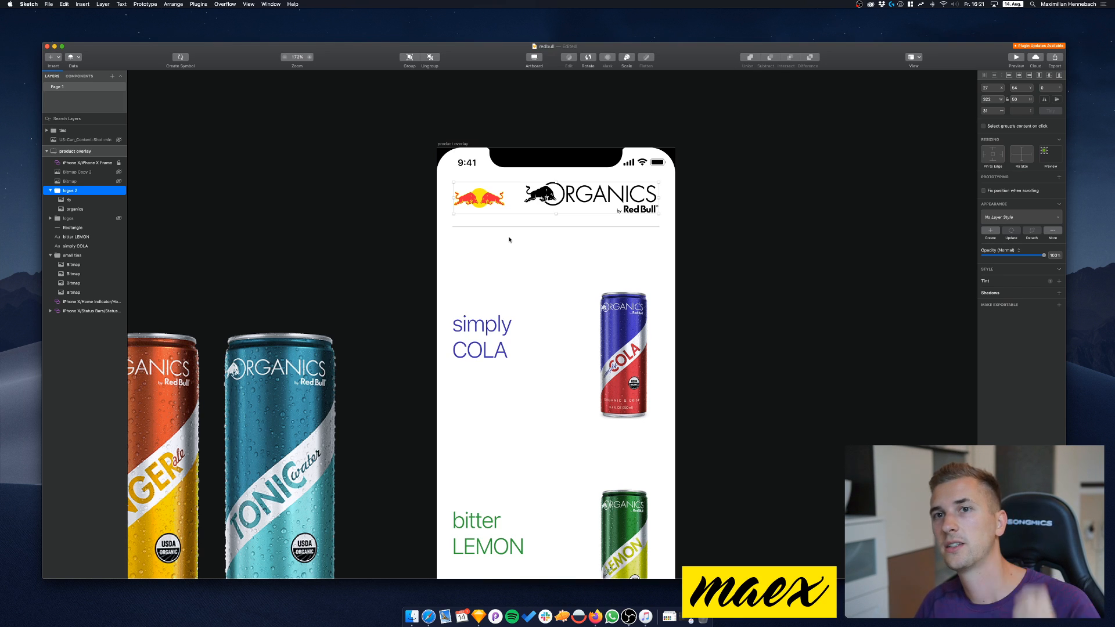
click(482, 452)
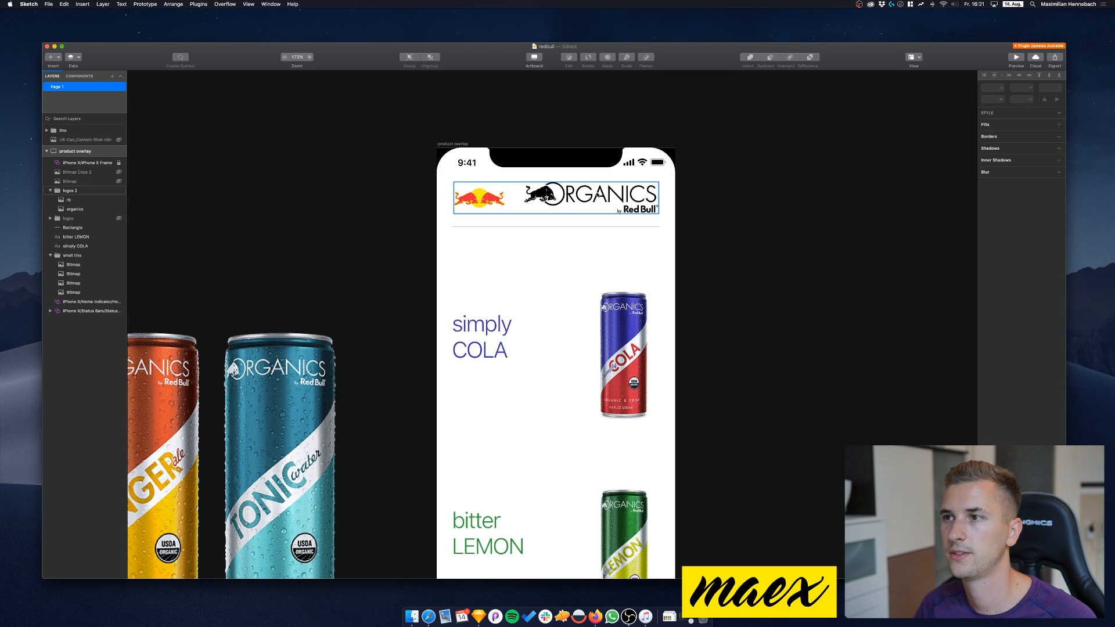
Restack the header with the Red Bull emblem centred at X 148, the Organics logo below at the left margin, and the divider lowered beneath both
double_click(572, 198)
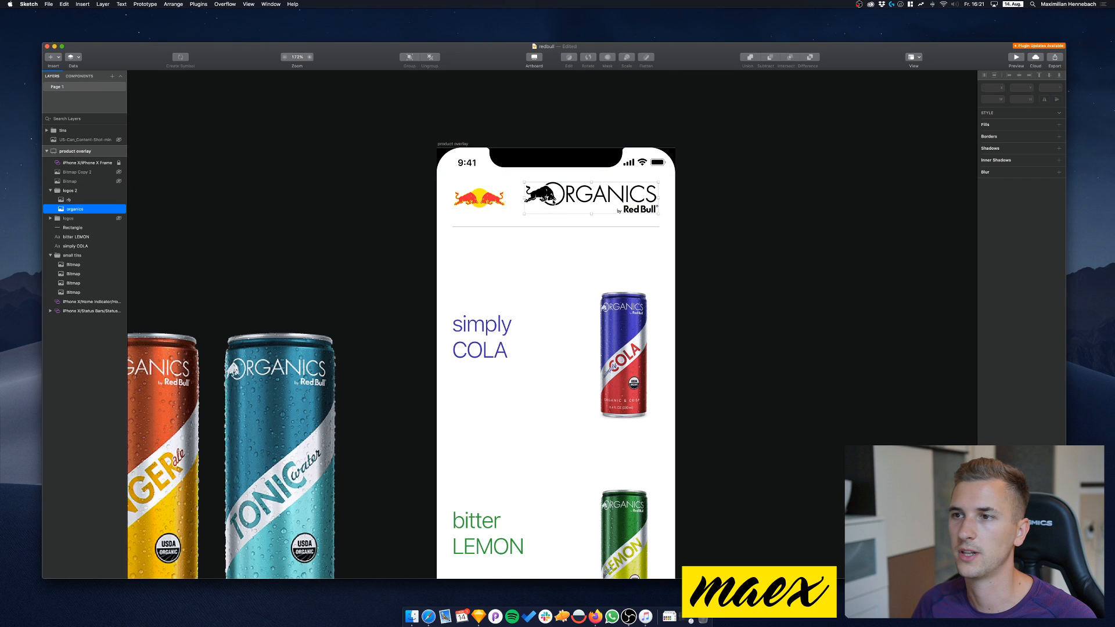
drag(541, 231, 540, 271)
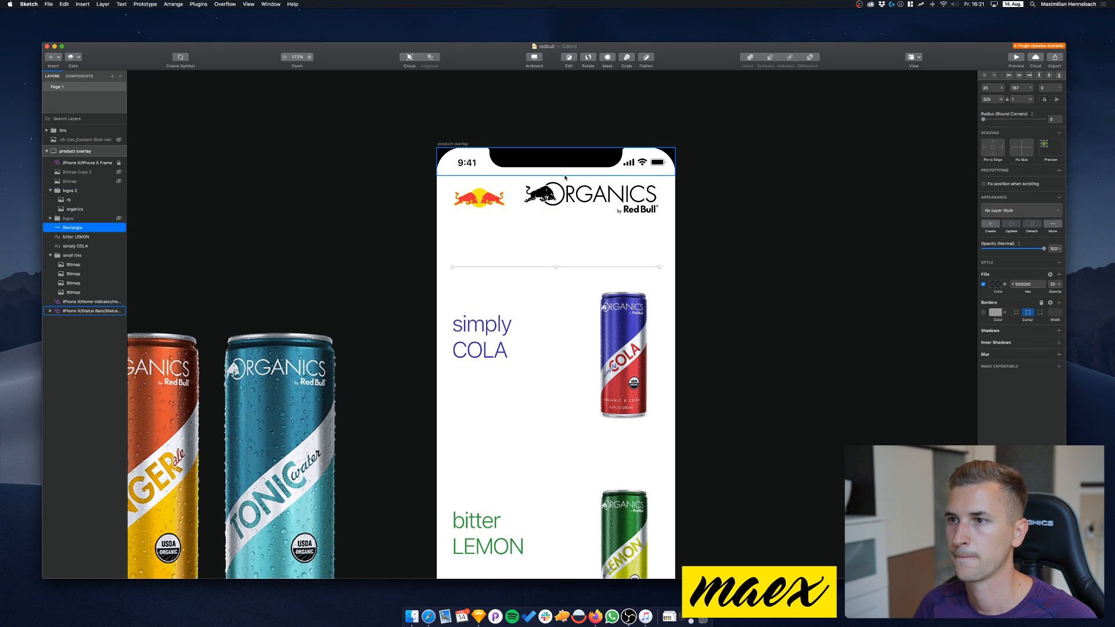
click(515, 199)
drag(585, 192, 514, 235)
drag(479, 197, 559, 190)
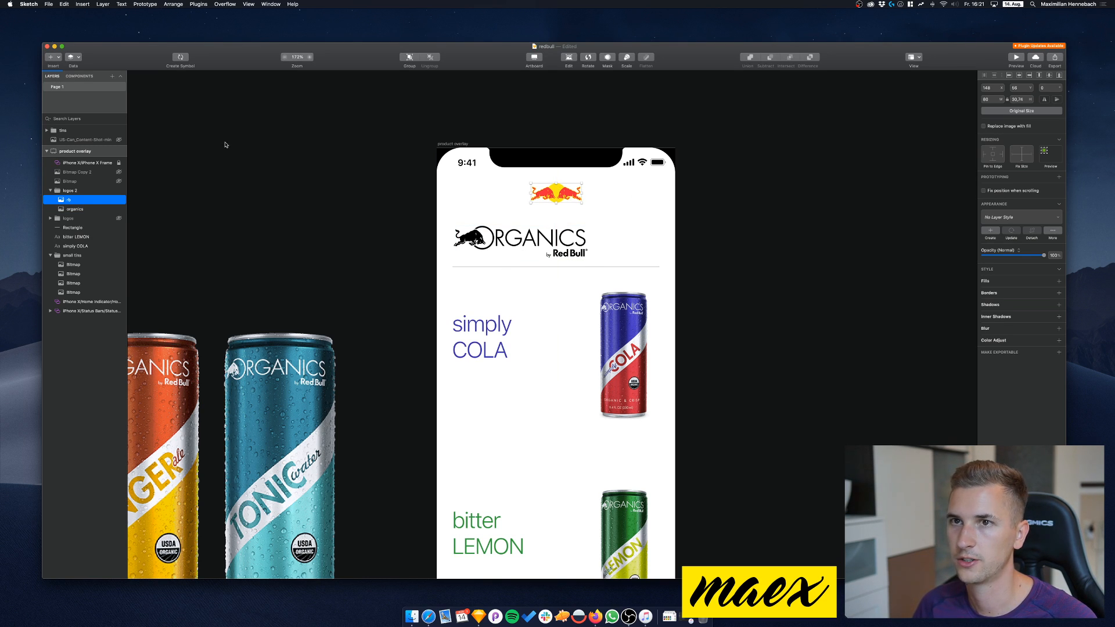
Switch to Safari, find the Sketch App Sources site, download Eleken's 250 Essential Icons and close the page
click(428, 619)
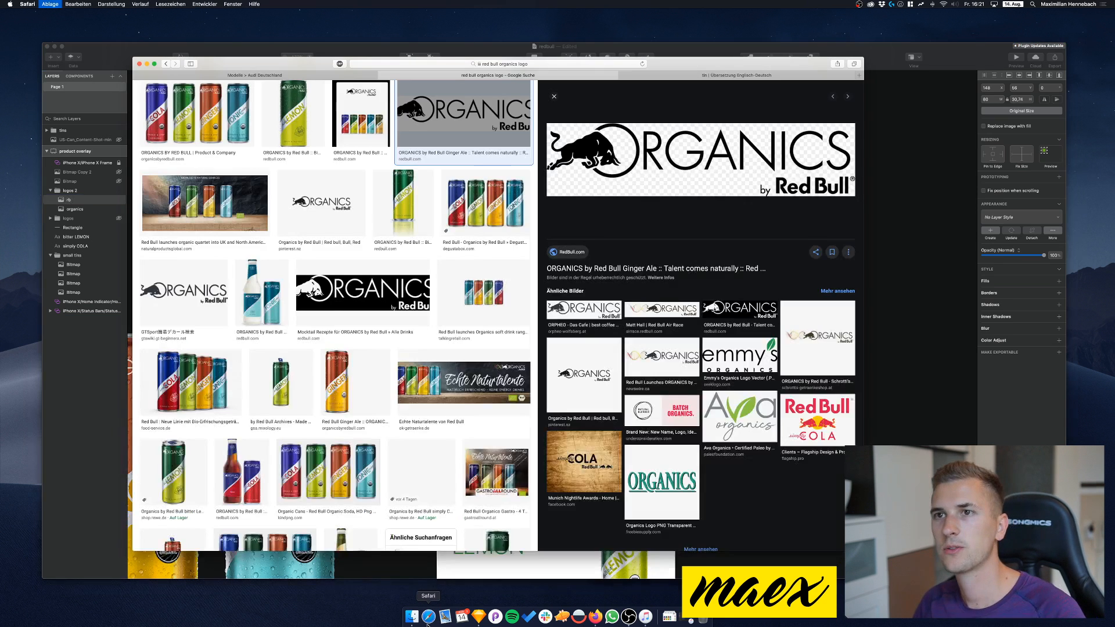
key(super+t)
text(sketch)
key(Return)
scroll(473, 340, down, 10)
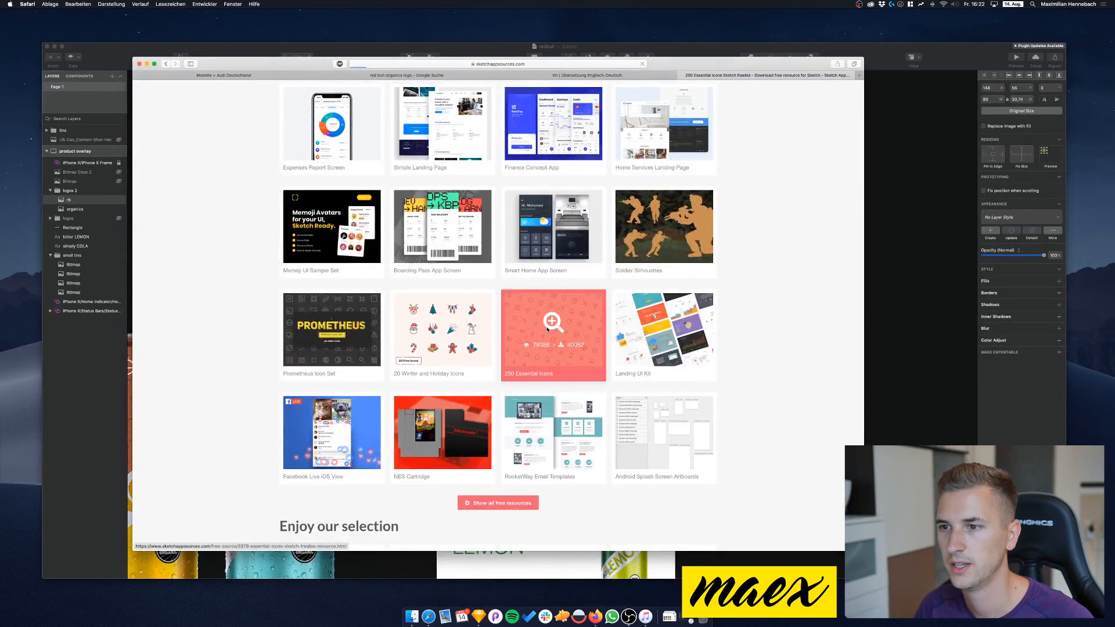
click(548, 329)
click(544, 274)
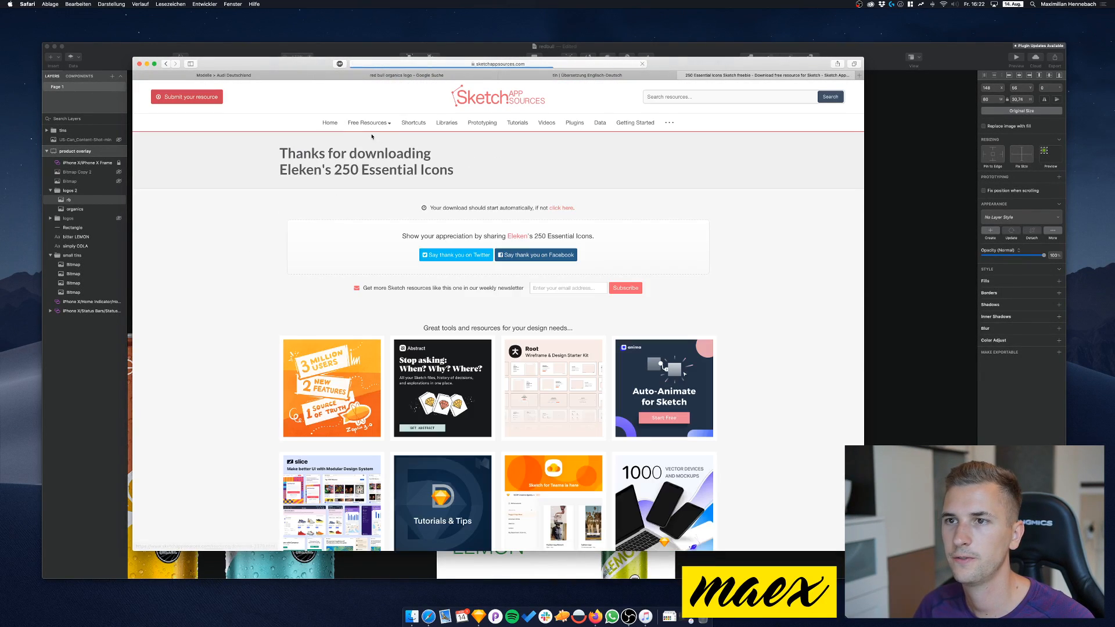
click(679, 75)
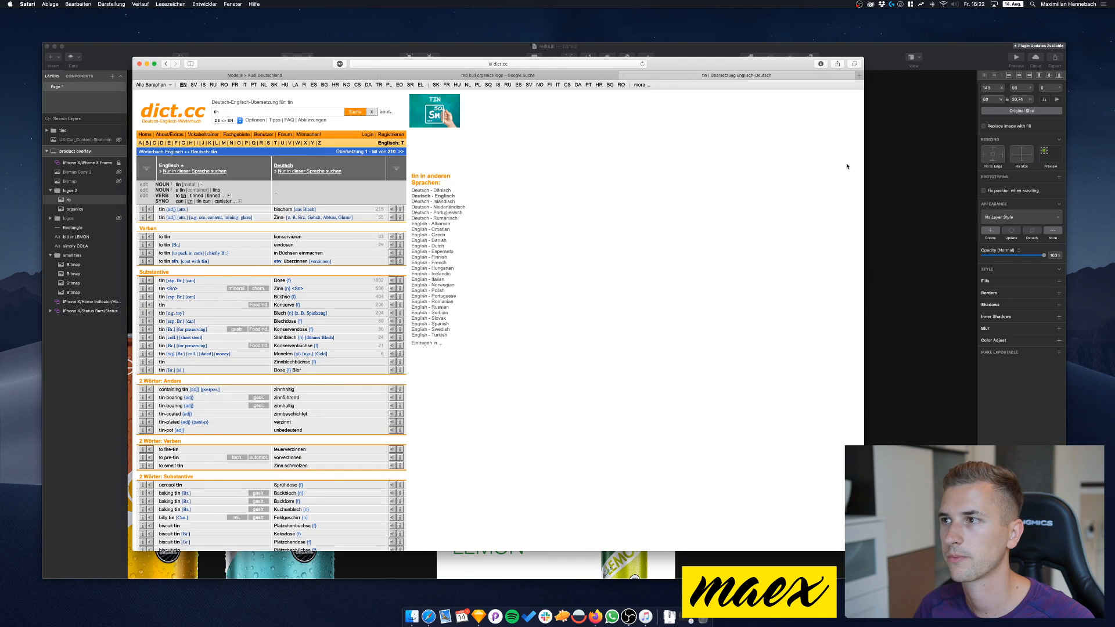
Leave Safari and open the 250-essential-icons-eleken folder from Downloads in Finder
key(super+Tab)
click(871, 168)
click(671, 616)
click(672, 595)
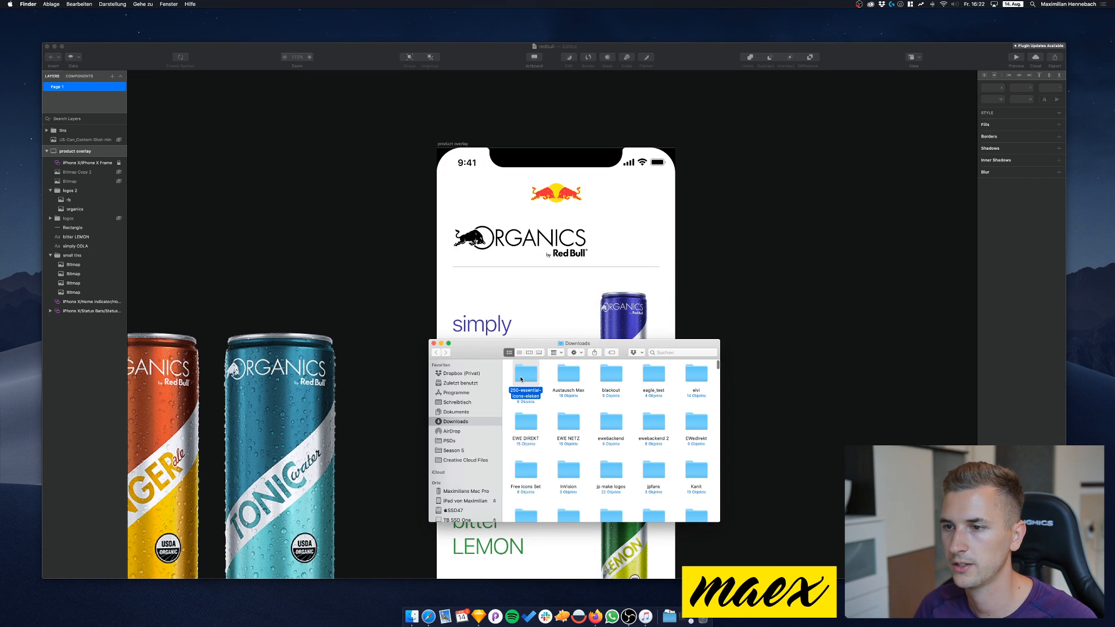
double_click(524, 377)
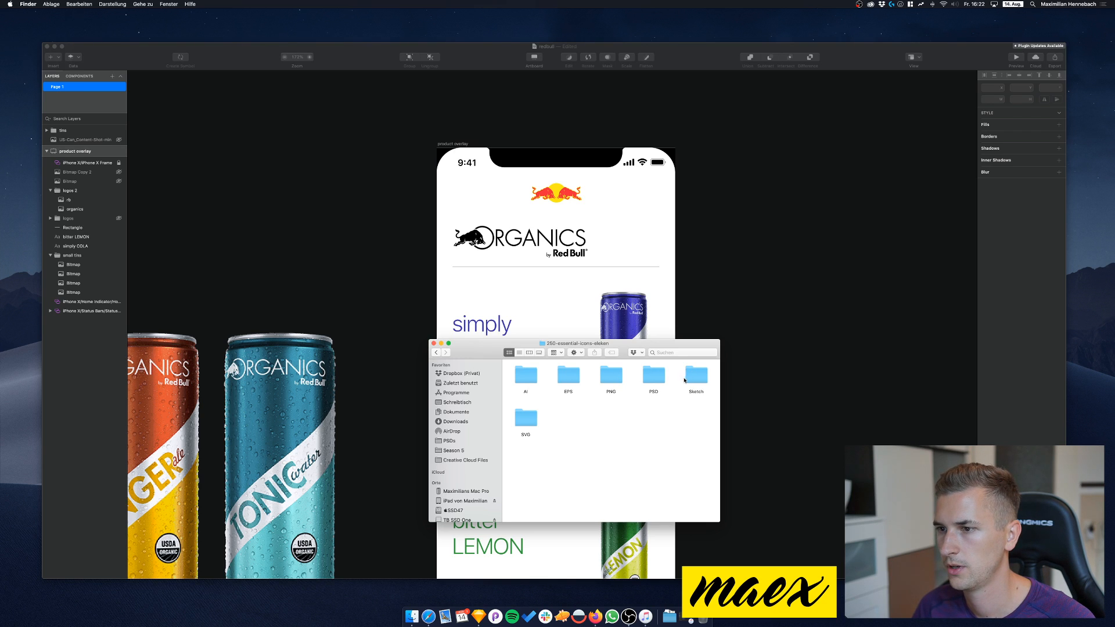
Look into the icon pack's PNG folder, go back and open its Sketch folder
double_click(605, 376)
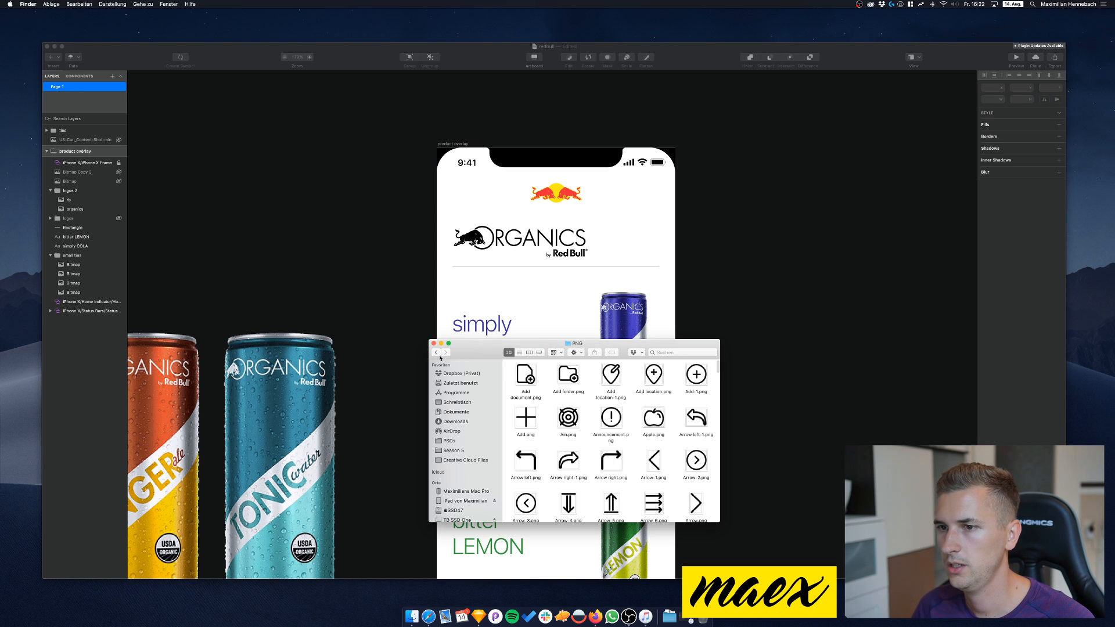
click(436, 354)
double_click(688, 373)
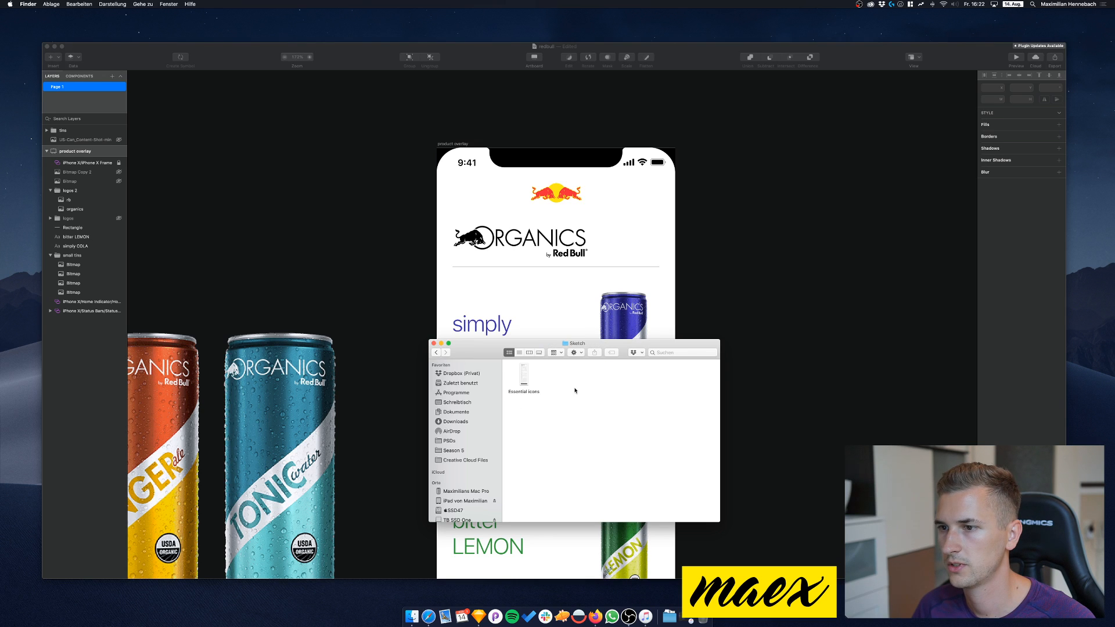
Open the Essential icons Sketch file and look over the icon set down to its last section
click(525, 379)
click(284, 136)
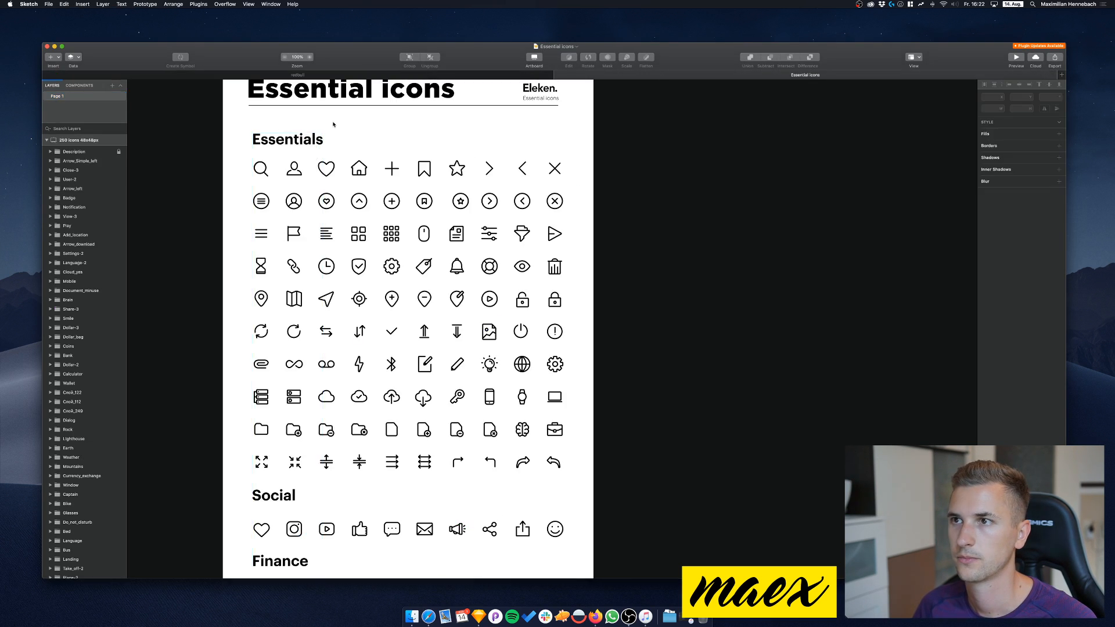
scroll(324, 183, down, 3)
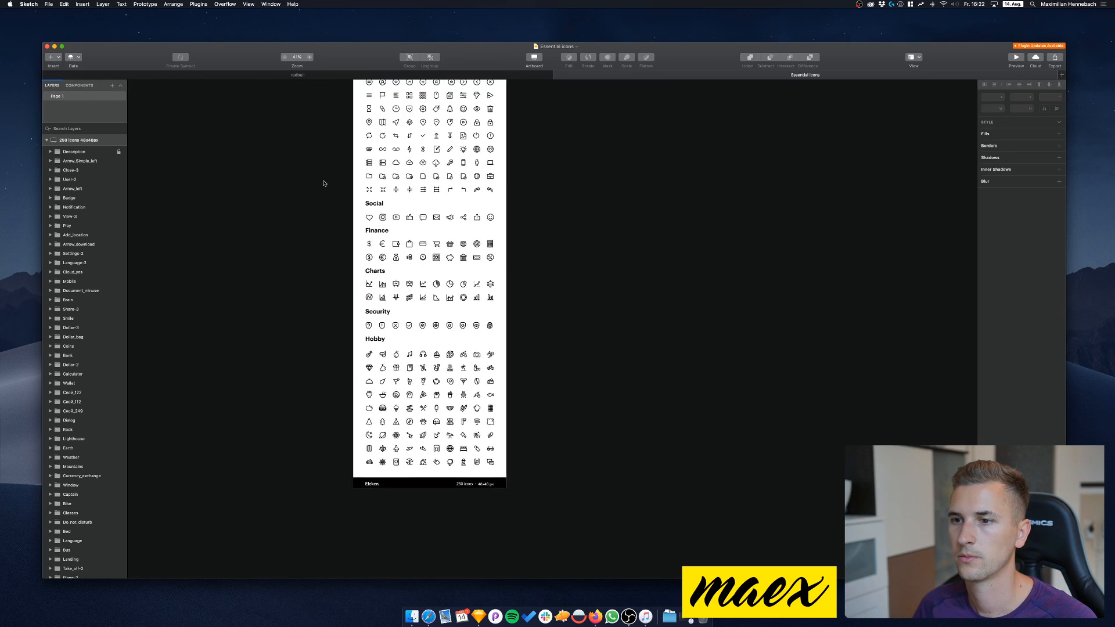
scroll(324, 183, up, 3)
scroll(324, 183, up, 3)
scroll(440, 163, up, 3)
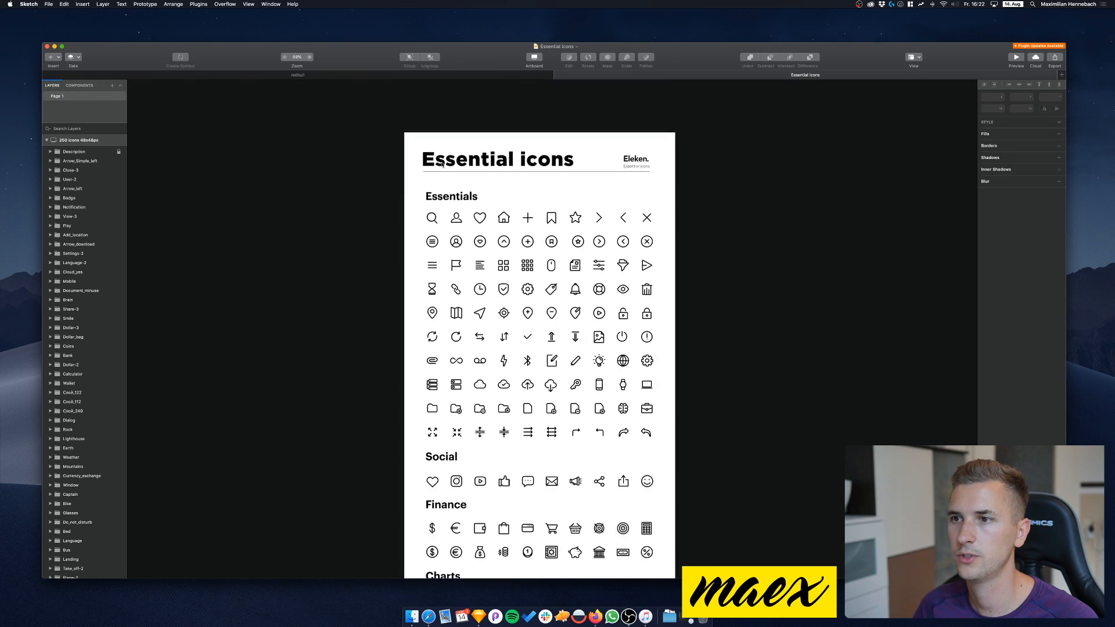
Copy the search icon from the Essentials section and paste it into the header logo group of the redbull document
click(439, 197)
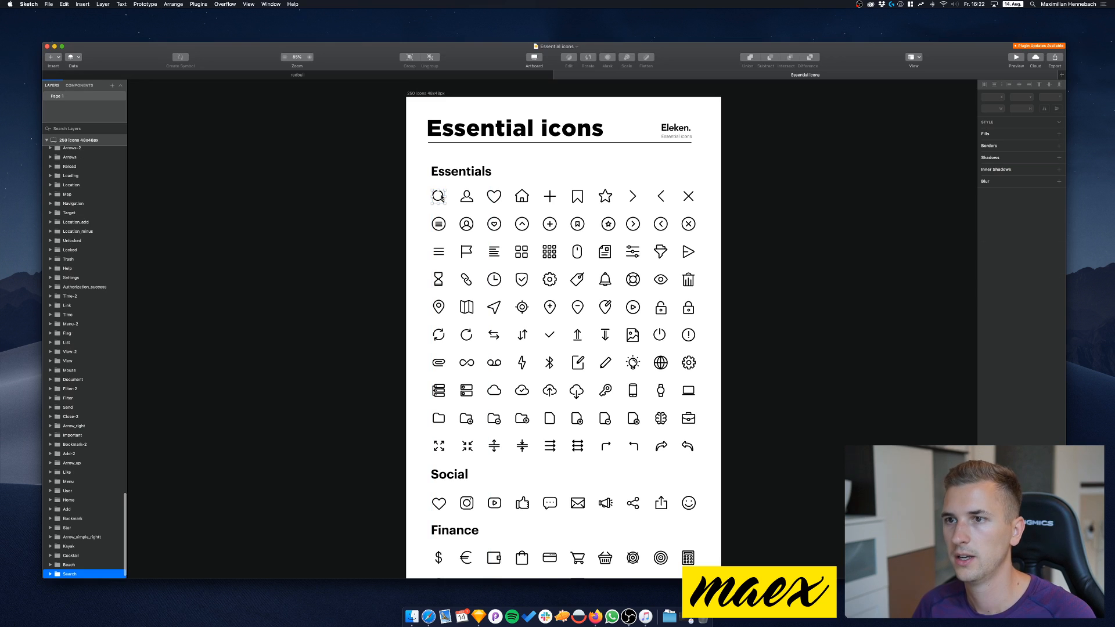
click(375, 73)
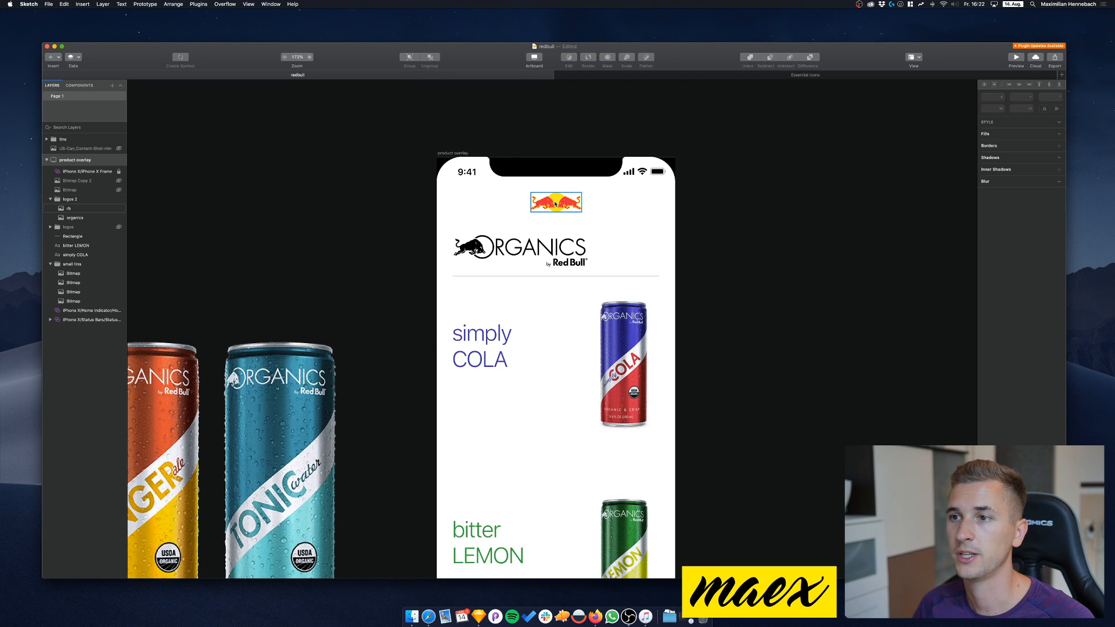
click(555, 205)
key(ctrl+v)
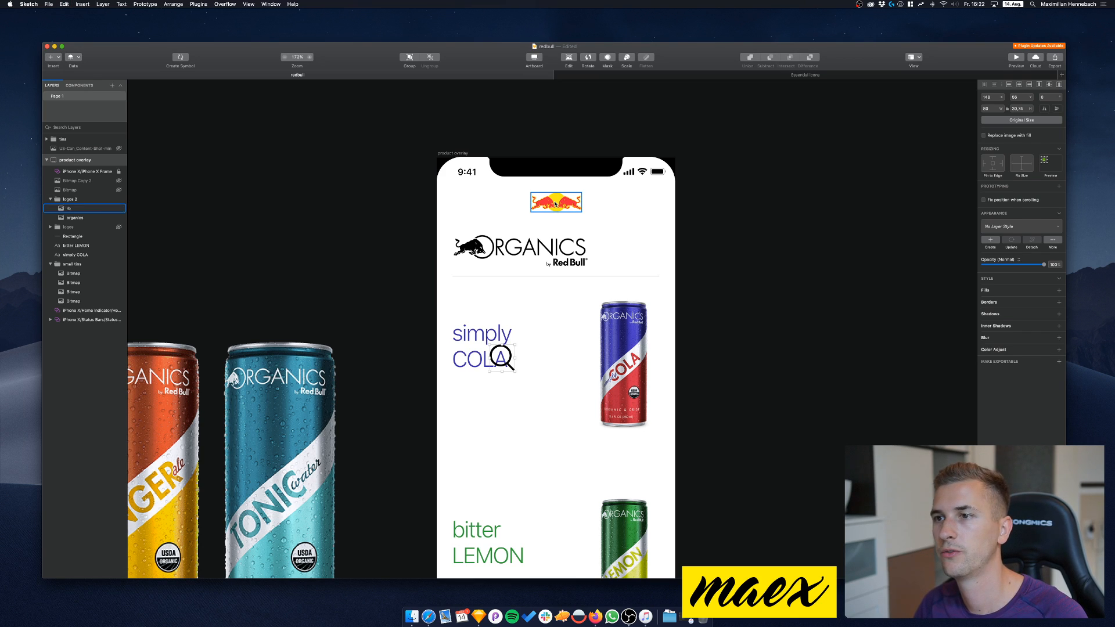
Align the search icon to the artboard's right side and vertical middle, and scale it proportionally to a height of 20
click(1028, 87)
click(1046, 86)
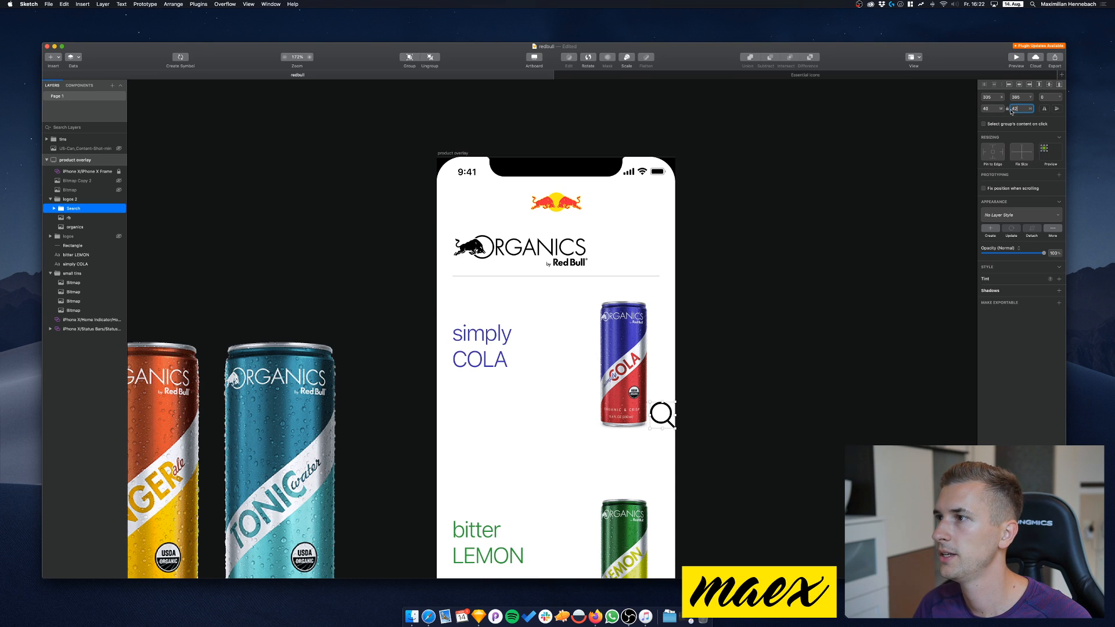
text(30)
key(Return)
text(20)
key(Return)
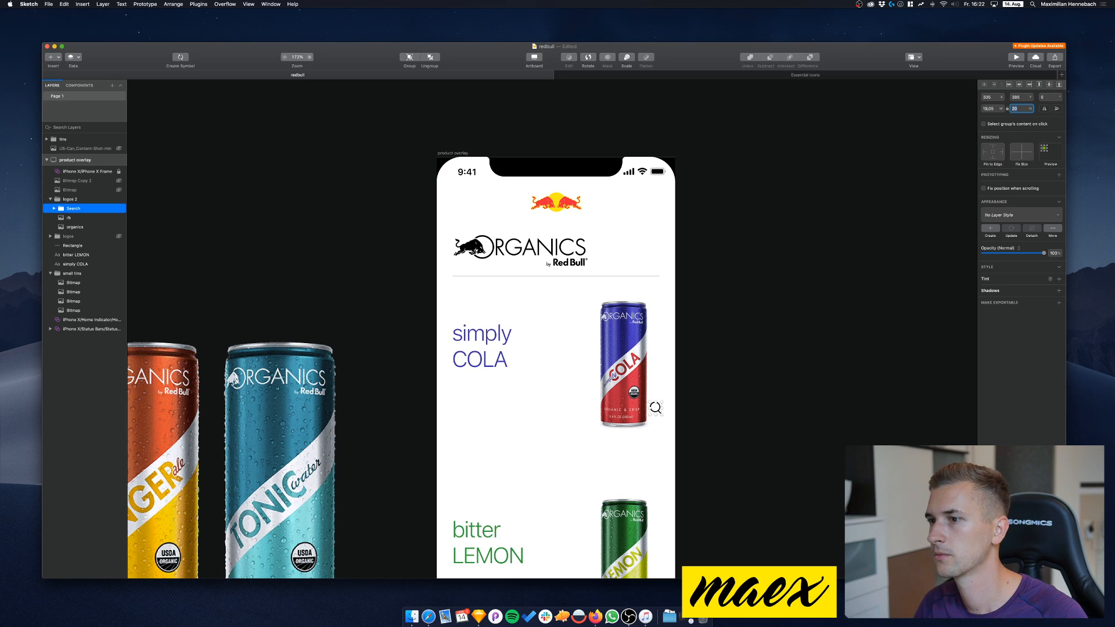
Move the search icon up into the header and place it at the right margin, level with the Organics logo
click(1040, 86)
key(shift+Down)
key(shift+Down)
key(shift+Down)
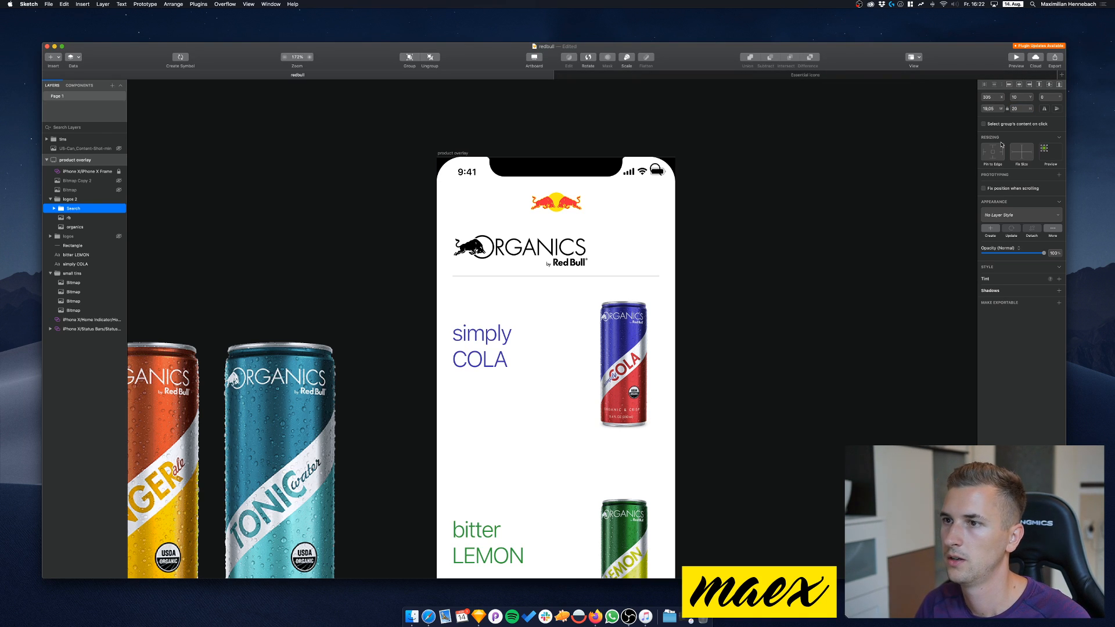
key(shift+Down)
key(shift+Down)
key(shift+Down)
key(shift+Down)
key(shift+Down)
key(shift+Up)
key(shift+Up)
key(shift+Down)
key(Up)
key(Up)
key(Up)
key(Up)
key(Up)
key(Up)
key(Up)
key(Up)
key(Up)
key(Up)
key(Up)
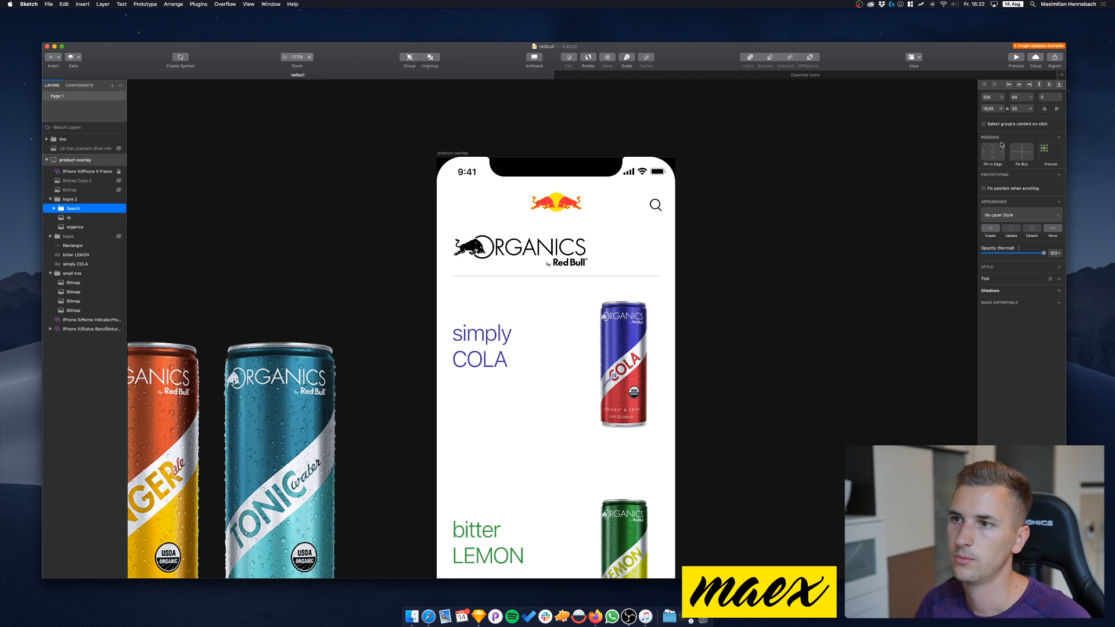
key(Up)
key(Down)
key(Down)
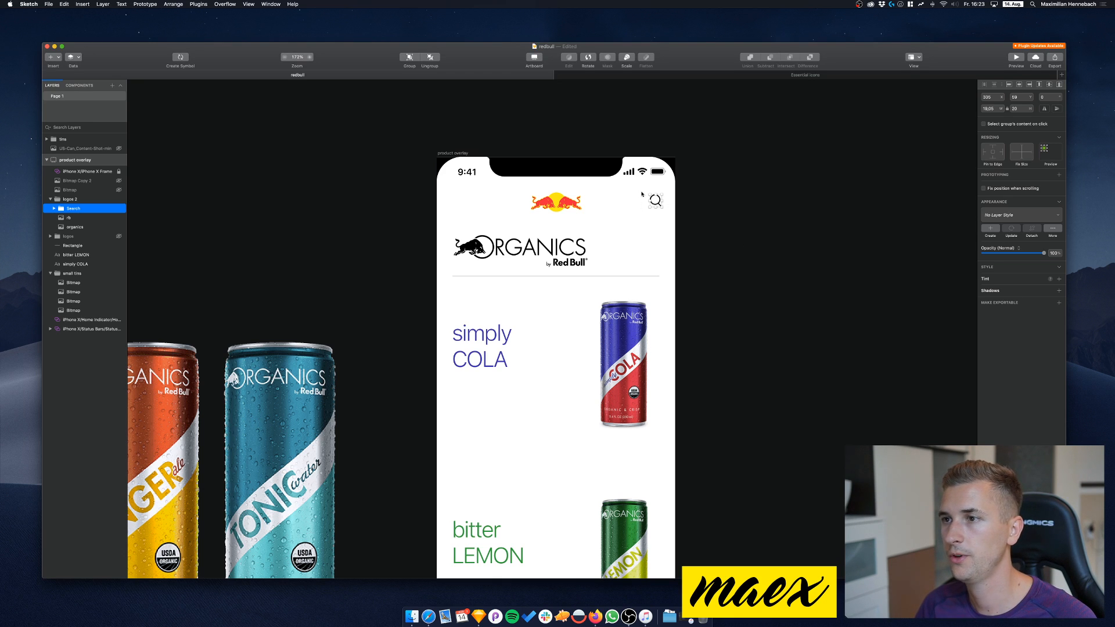
drag(657, 202, 657, 252)
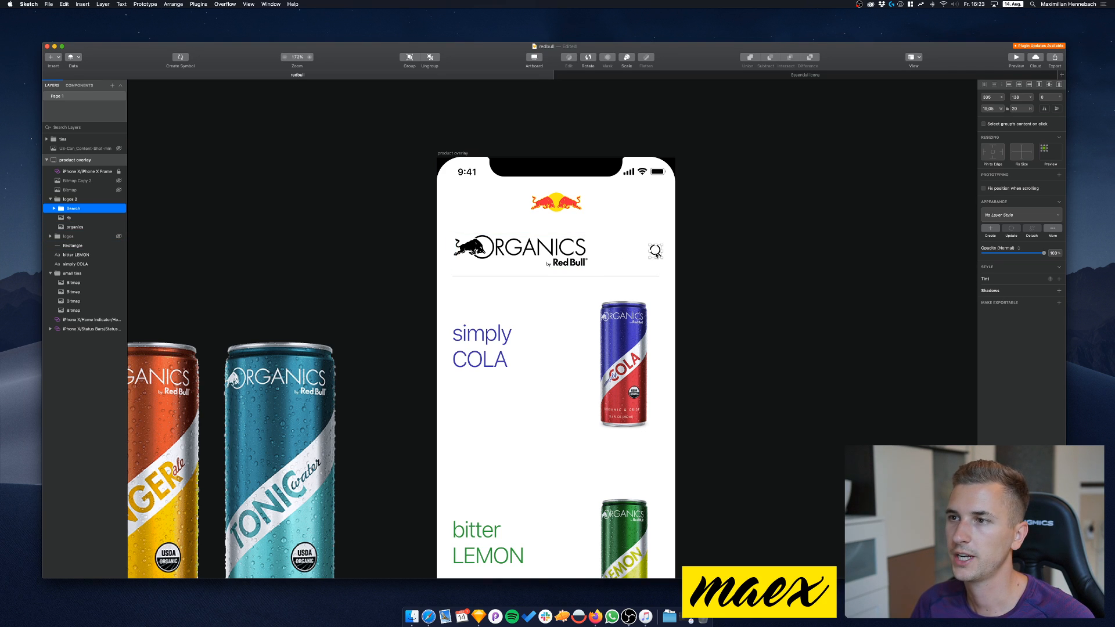
Look through the Essential icons document for a shopping icon and compare the cart and basket in the Finance section
click(634, 79)
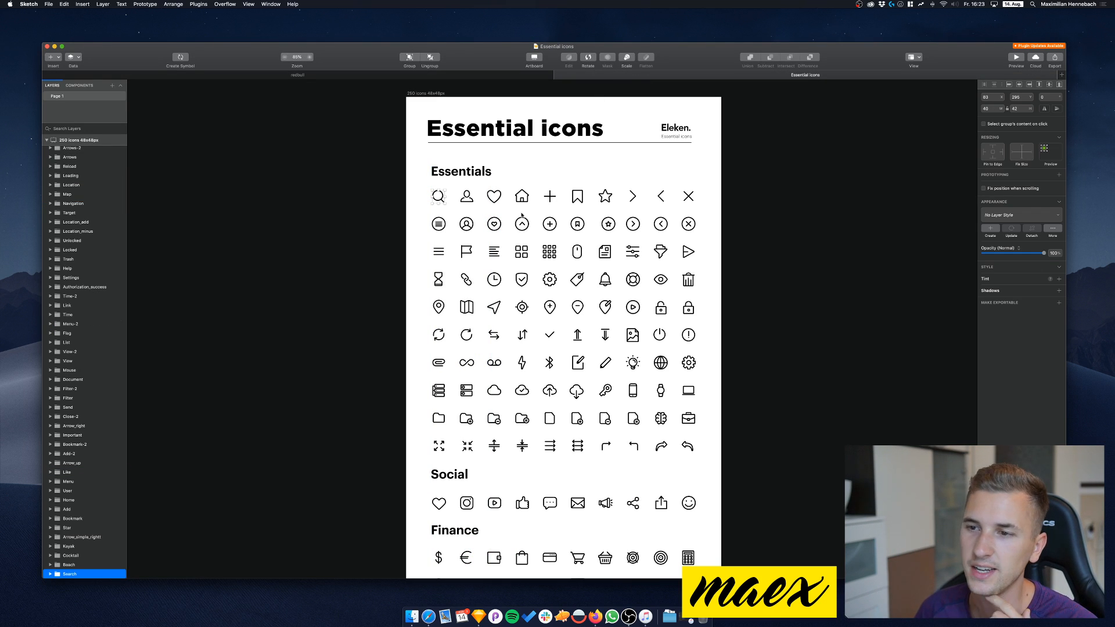
click(445, 74)
key(cmd+v)
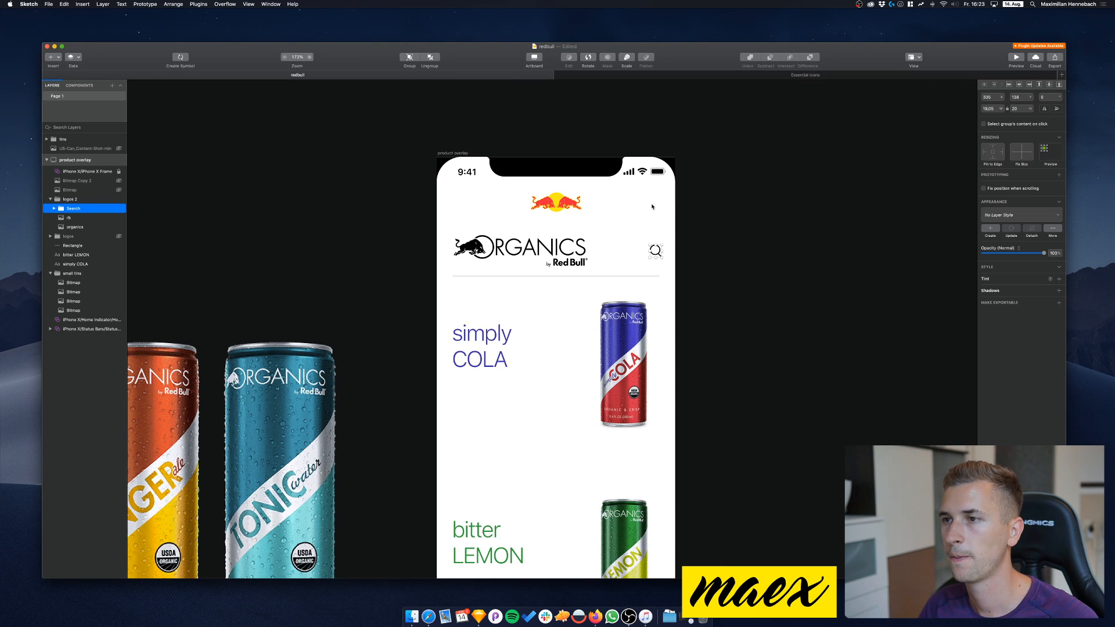
click(609, 74)
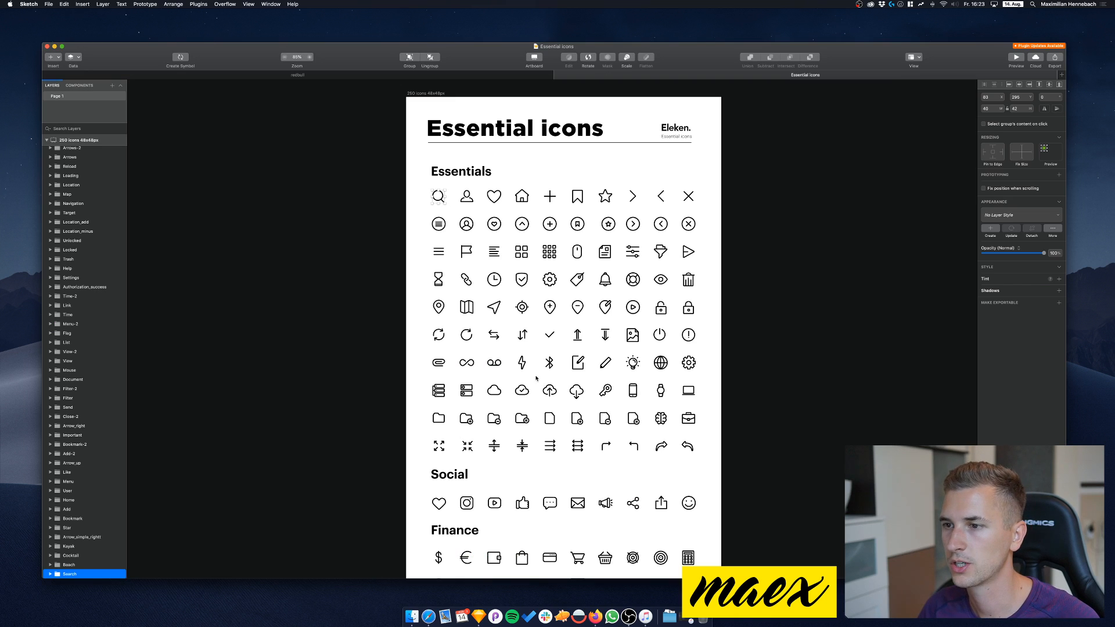
click(326, 75)
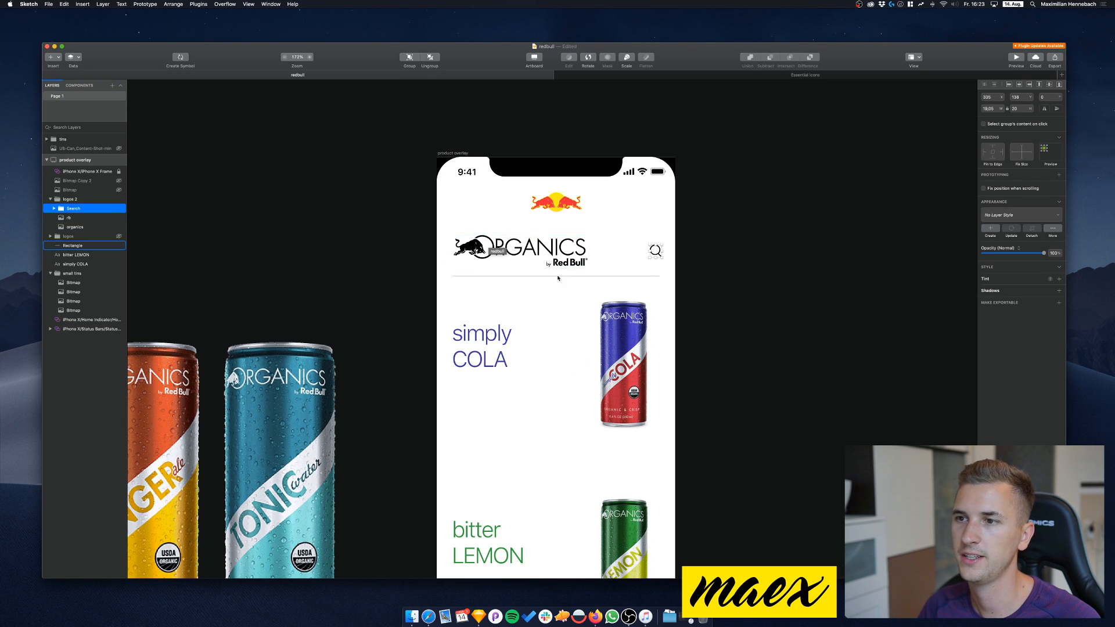
click(738, 75)
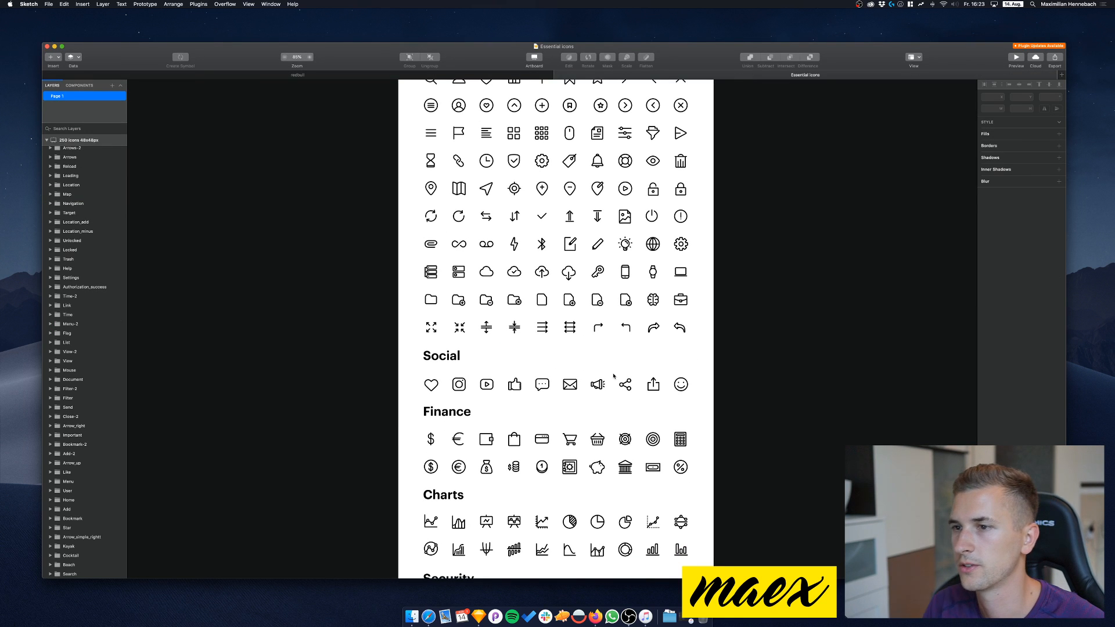
scroll(614, 377, down, 10)
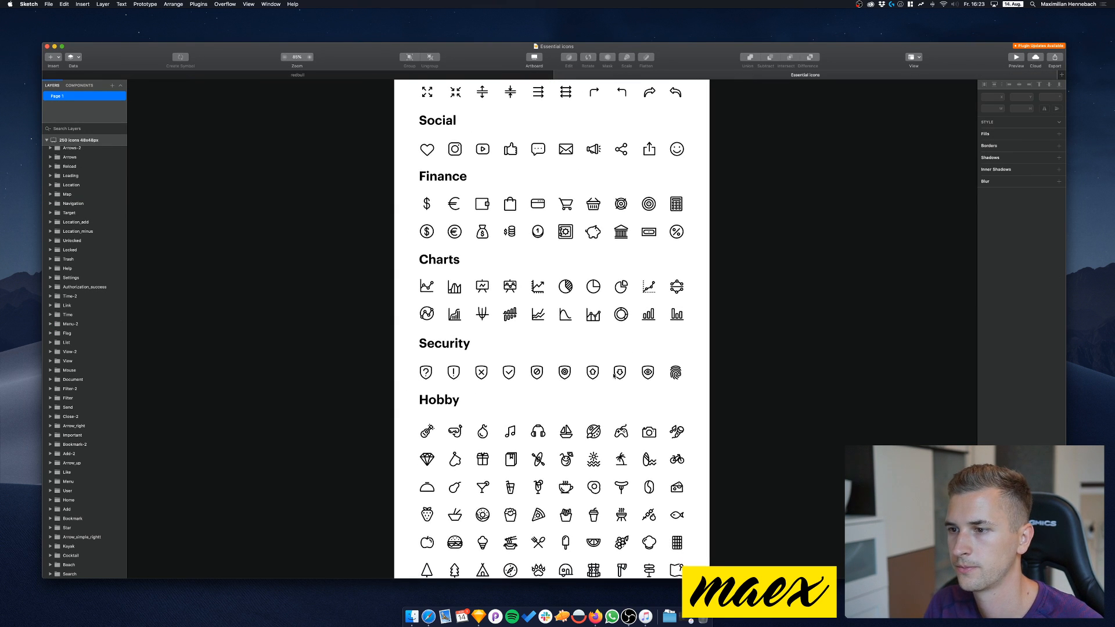
scroll(614, 377, right, 1)
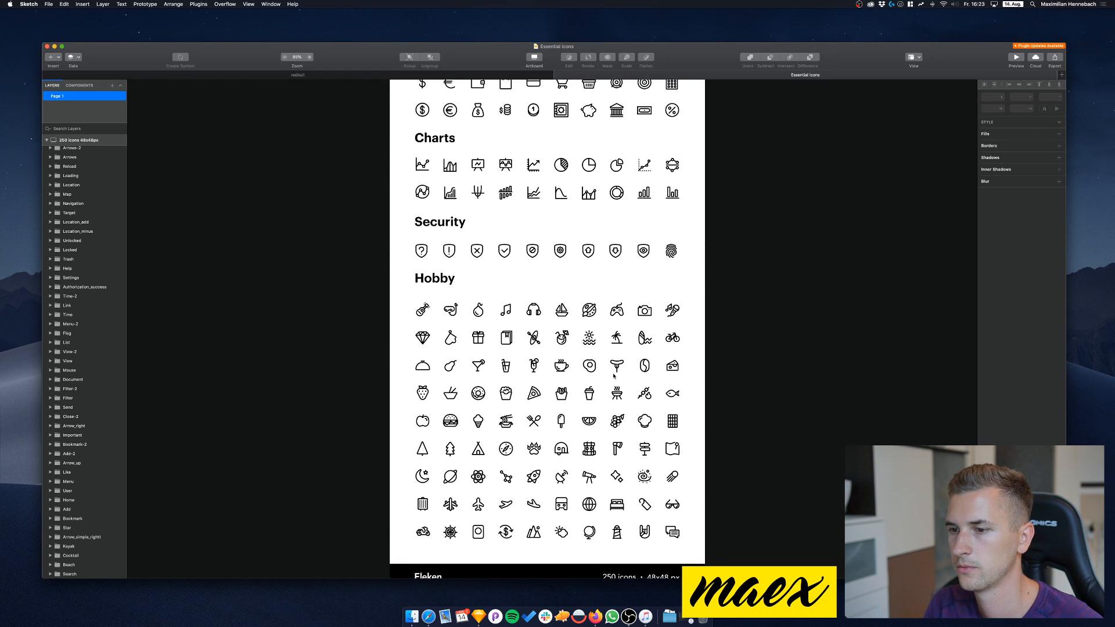
scroll(614, 377, up, 8)
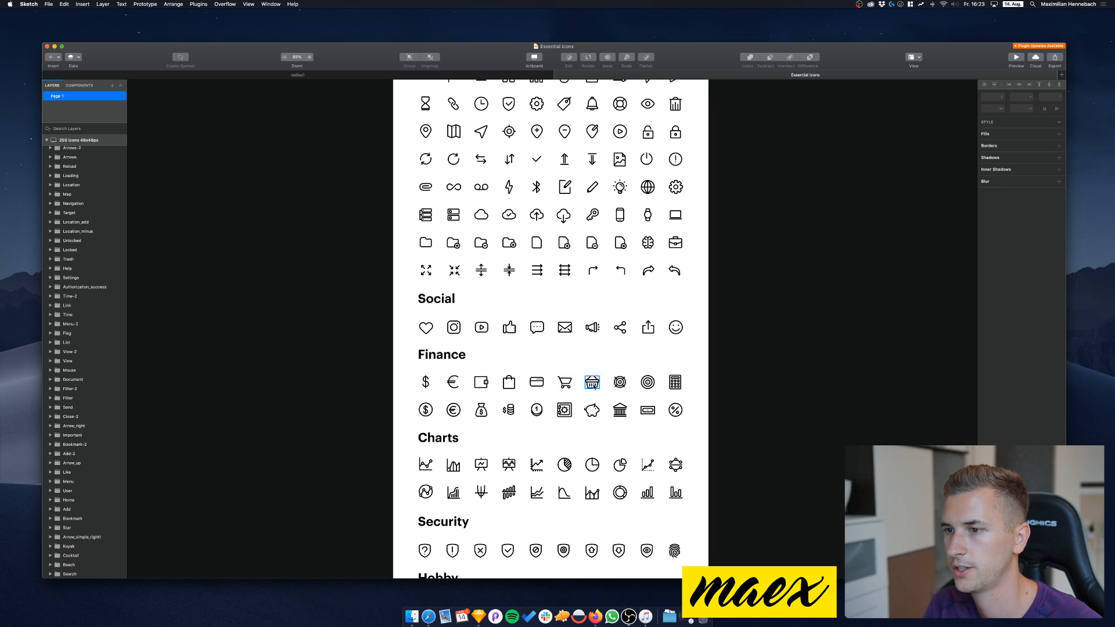
click(567, 384)
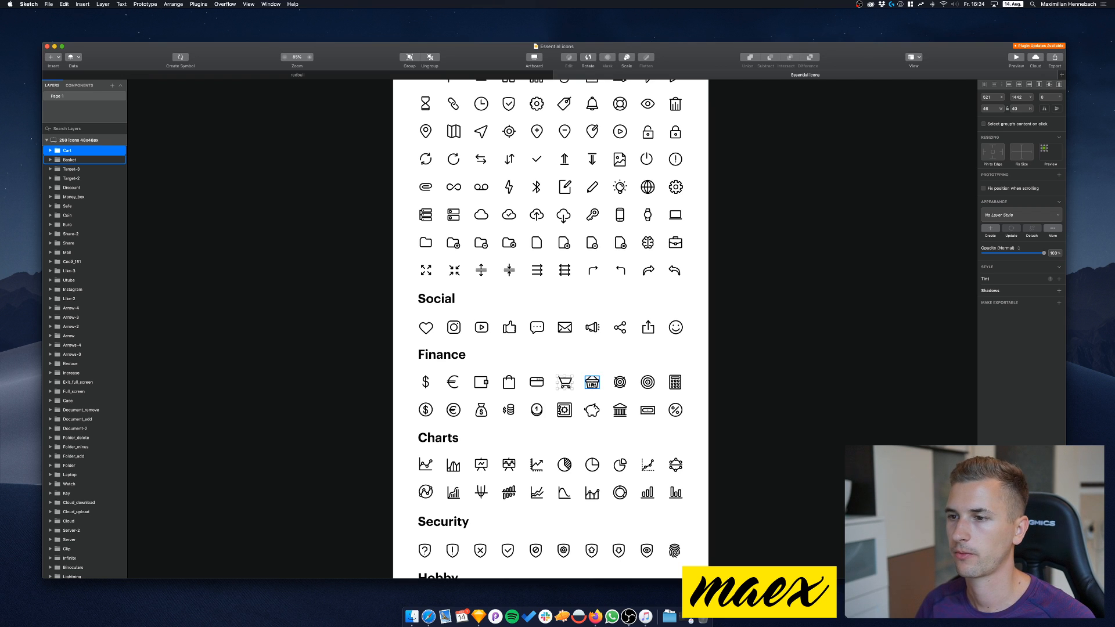
click(608, 382)
scroll(581, 380, up, 5)
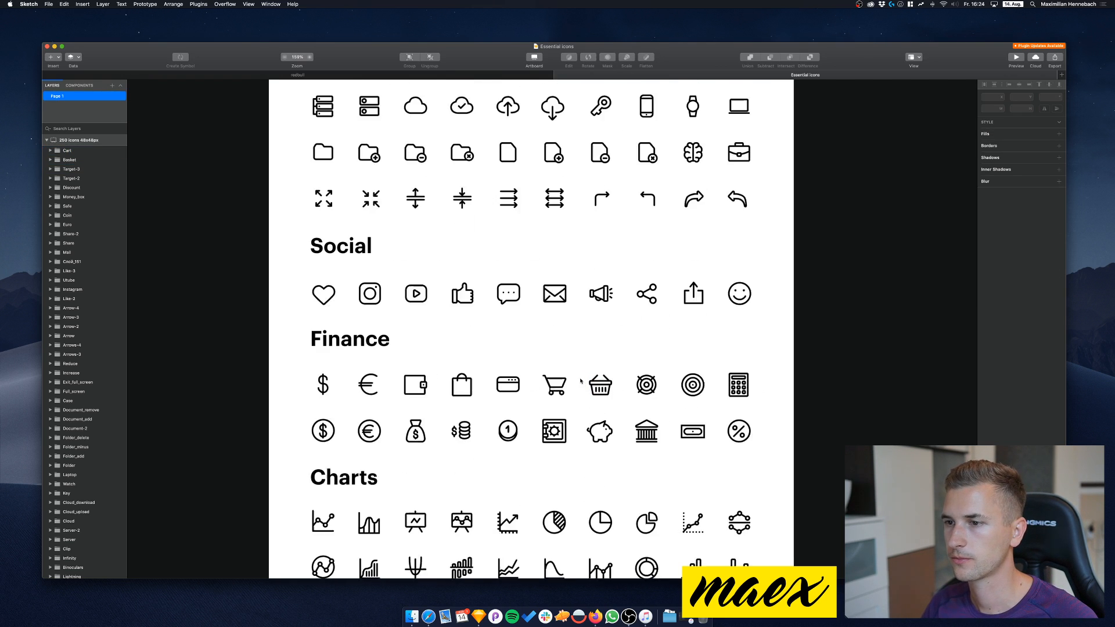
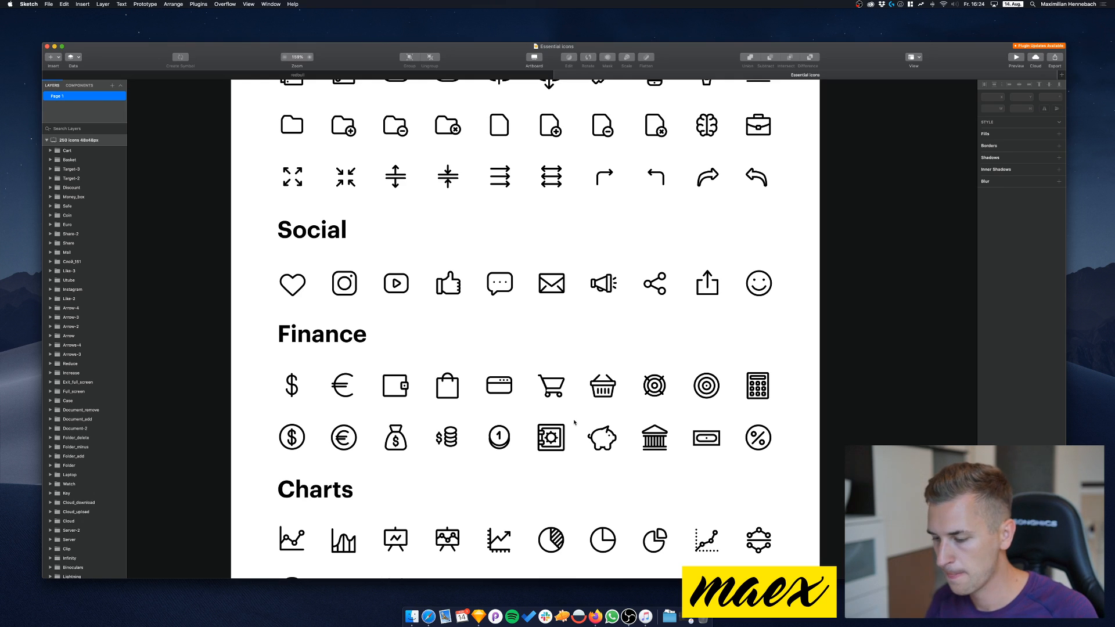
Copy the basket icon from the Finance section and paste it into the header logo group of the redbull document
click(603, 386)
key(super+c)
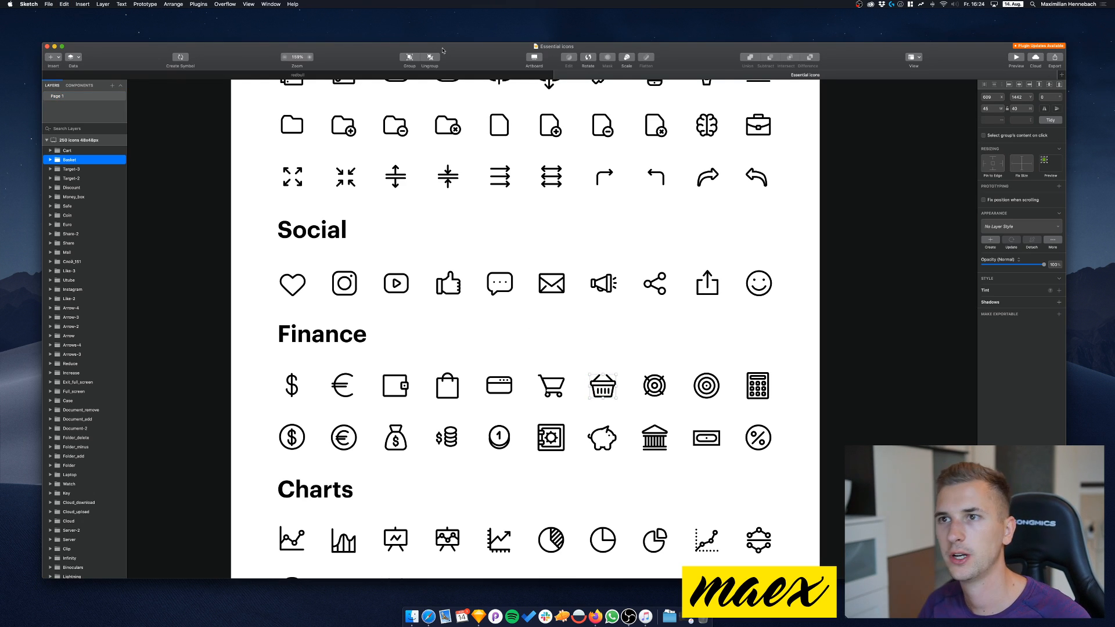
click(399, 74)
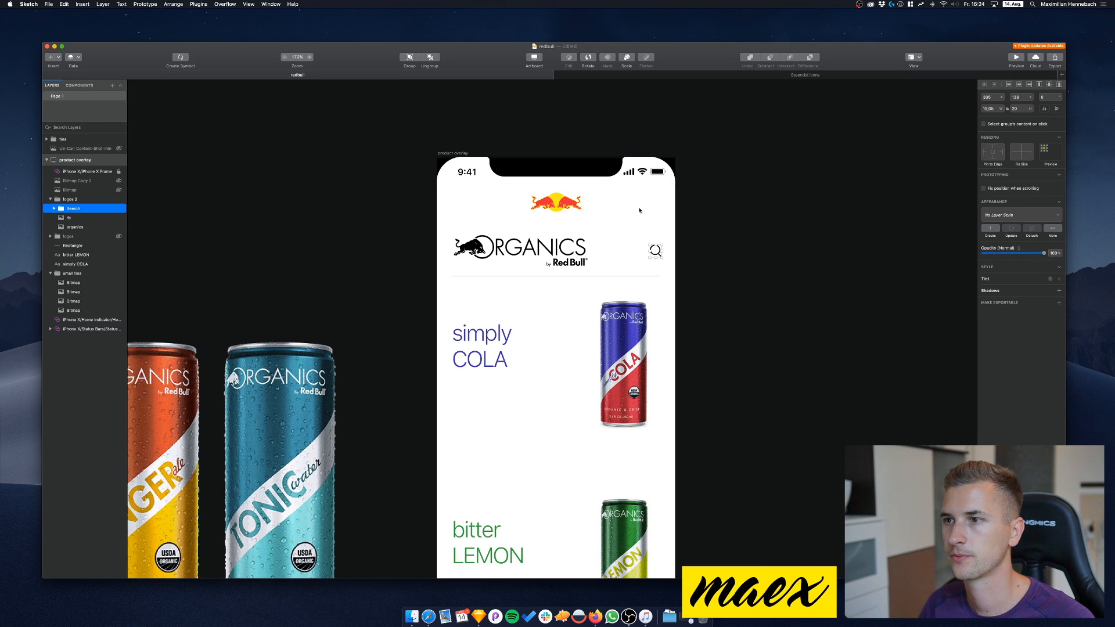
click(561, 203)
key(super+v)
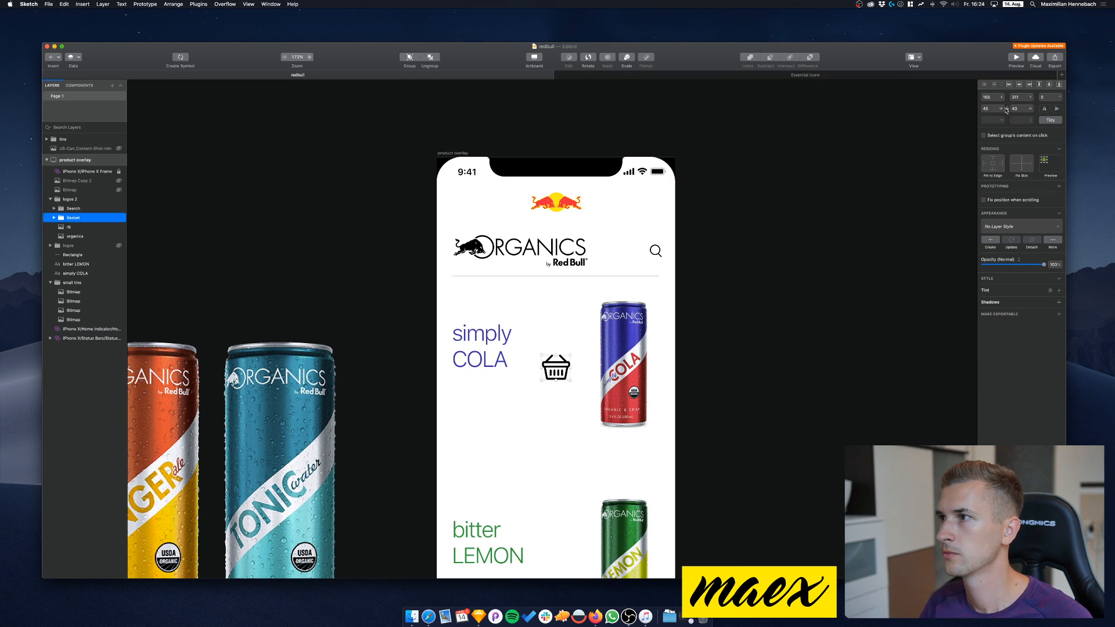
Scale the basket icon proportionally to a height of 20 and place it at the right margin, level with the Red Bull emblem
click(1026, 108)
key(Return)
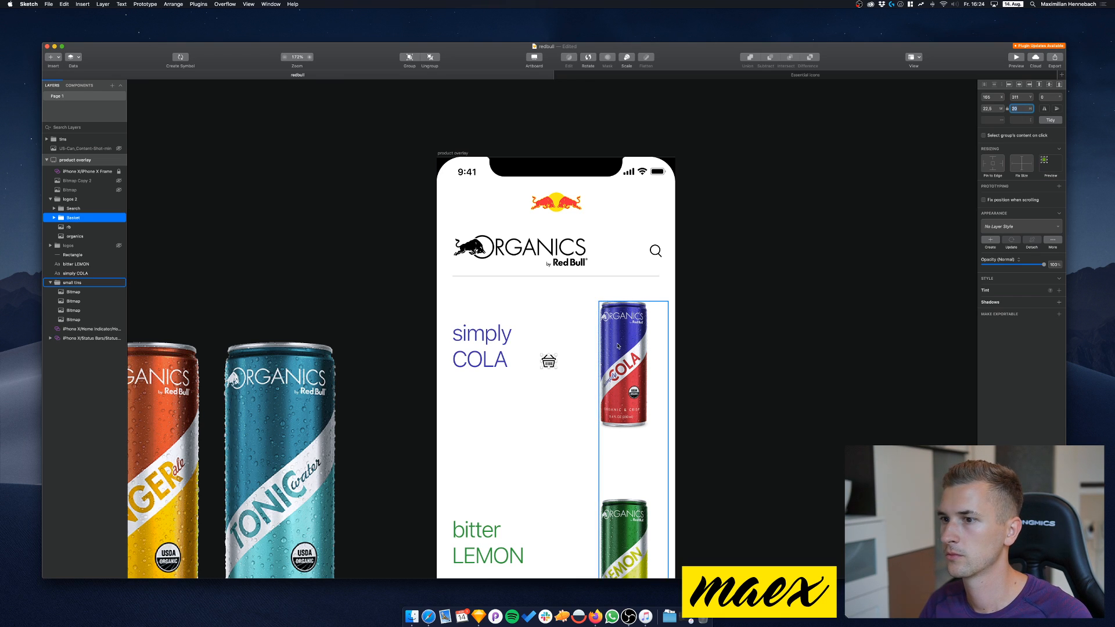
drag(549, 363, 657, 205)
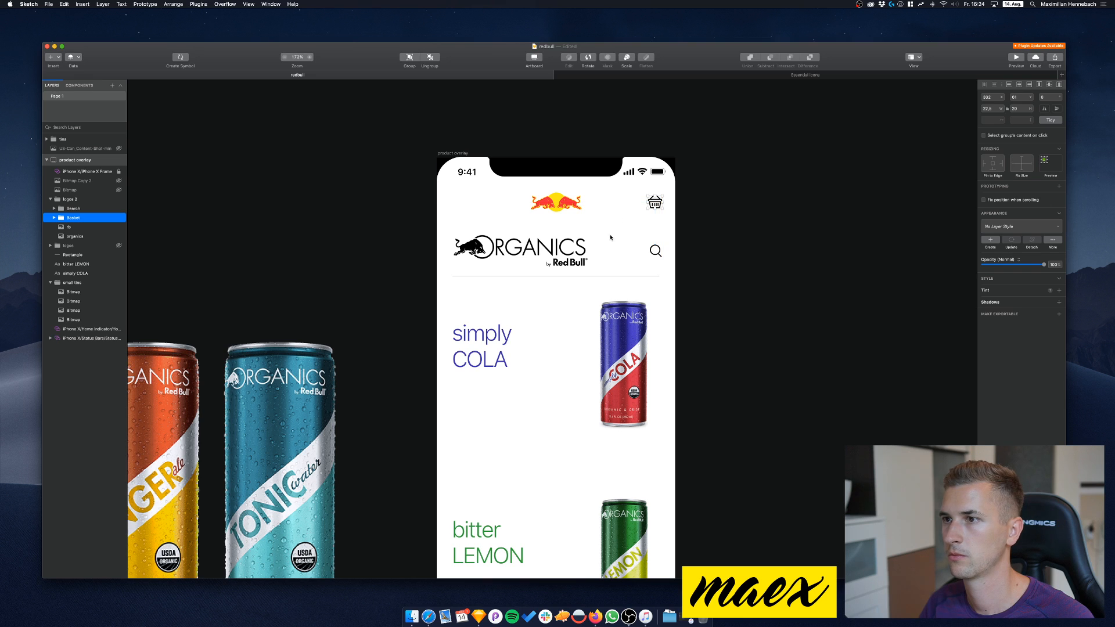
Review the header layout with the basket and search icons, checking the Organics logo against the whole screen
click(724, 261)
scroll(639, 273, left, 5)
scroll(639, 273, down, 1)
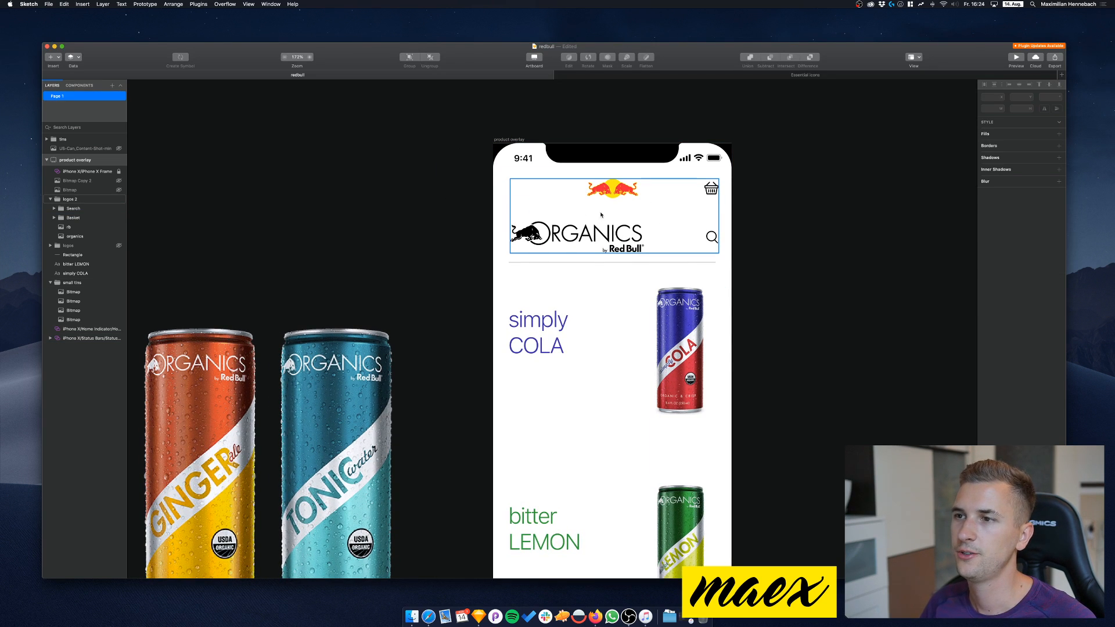
scroll(532, 248, up, 3)
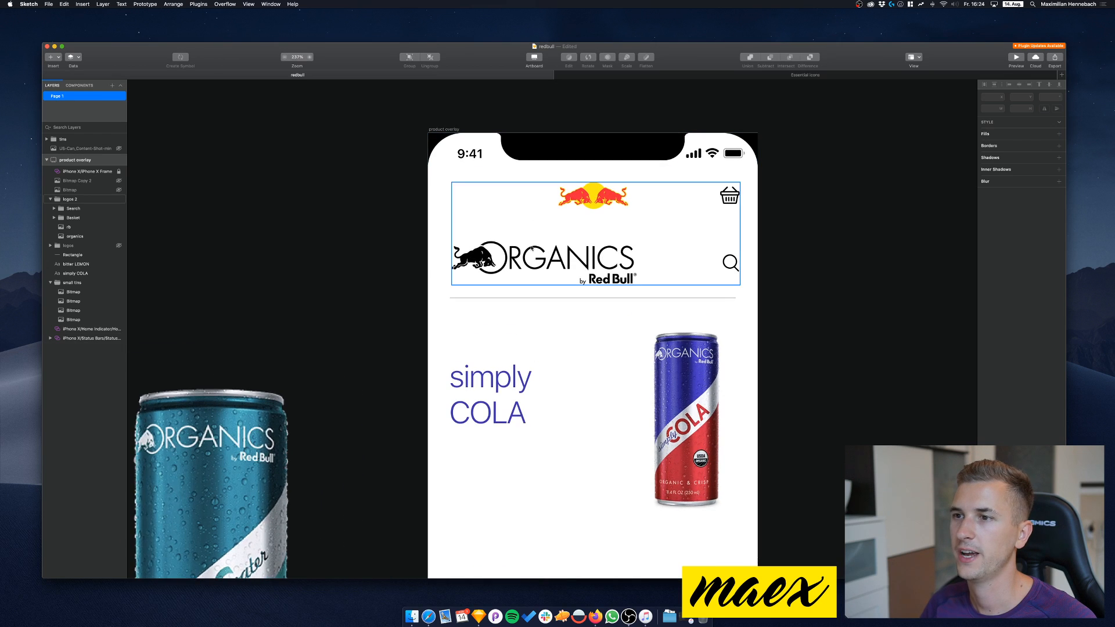
super+click(563, 271)
scroll(703, 220, down, 5)
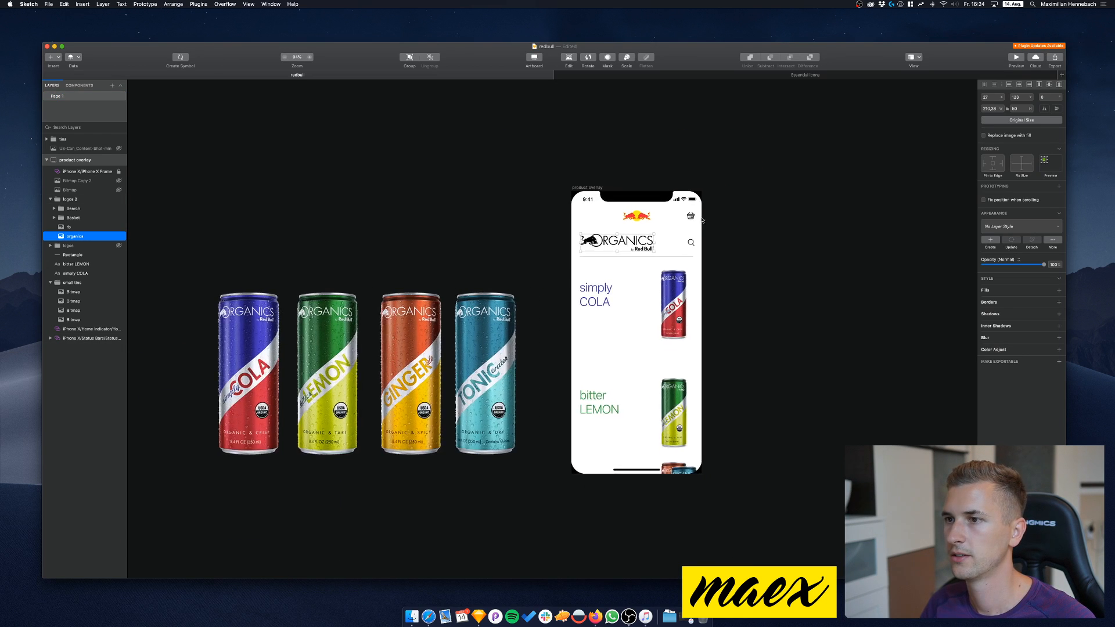
scroll(702, 219, up, 4)
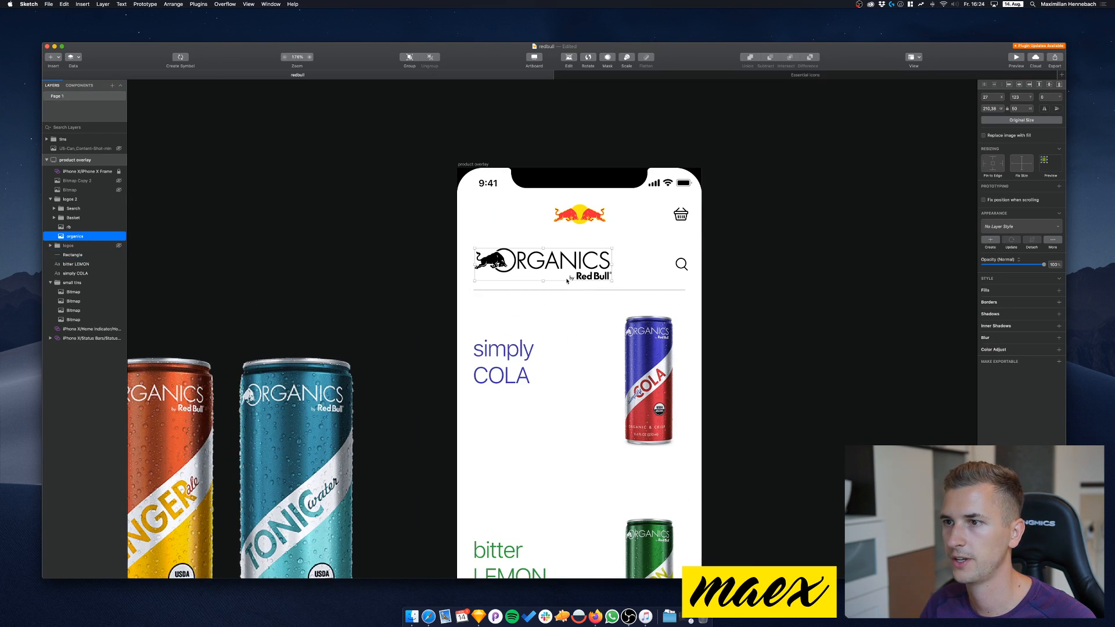
Duplicate the header divider line and place the copy at Y 107, between the Red Bull emblem and the Organics logo
click(579, 293)
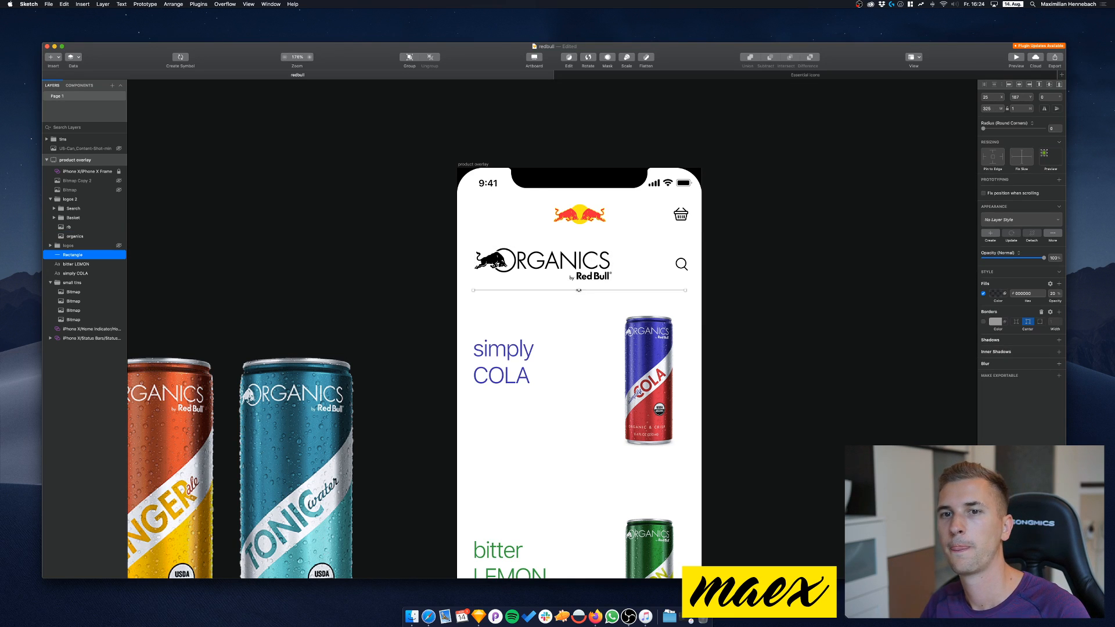
drag(579, 292, 579, 270)
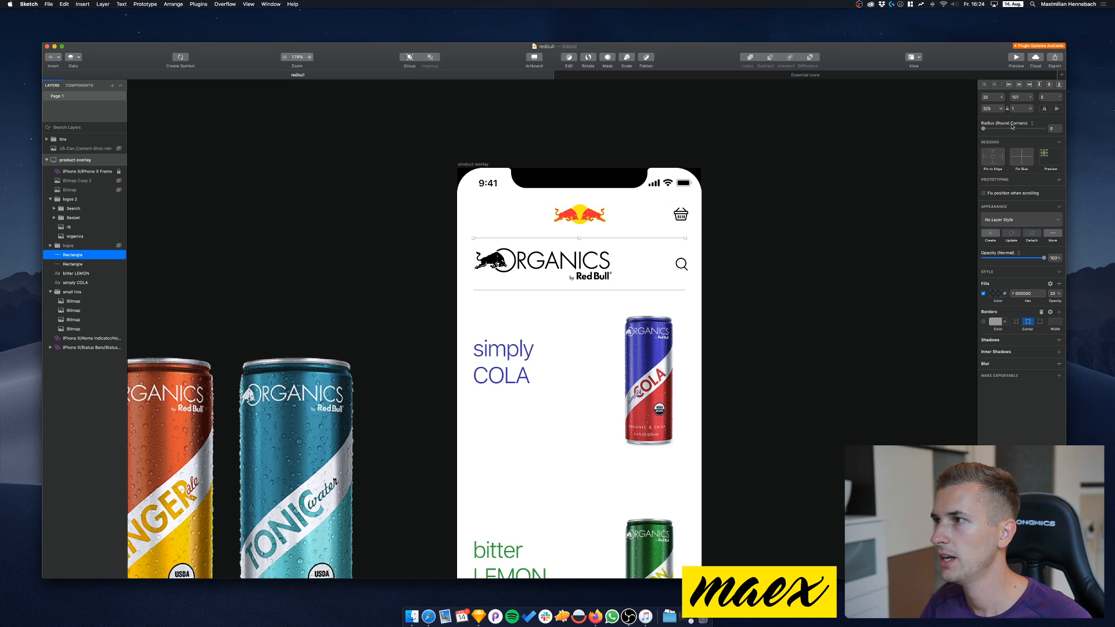
scroll(635, 259, up, 4)
scroll(714, 228, up, 2)
scroll(692, 231, down, 6)
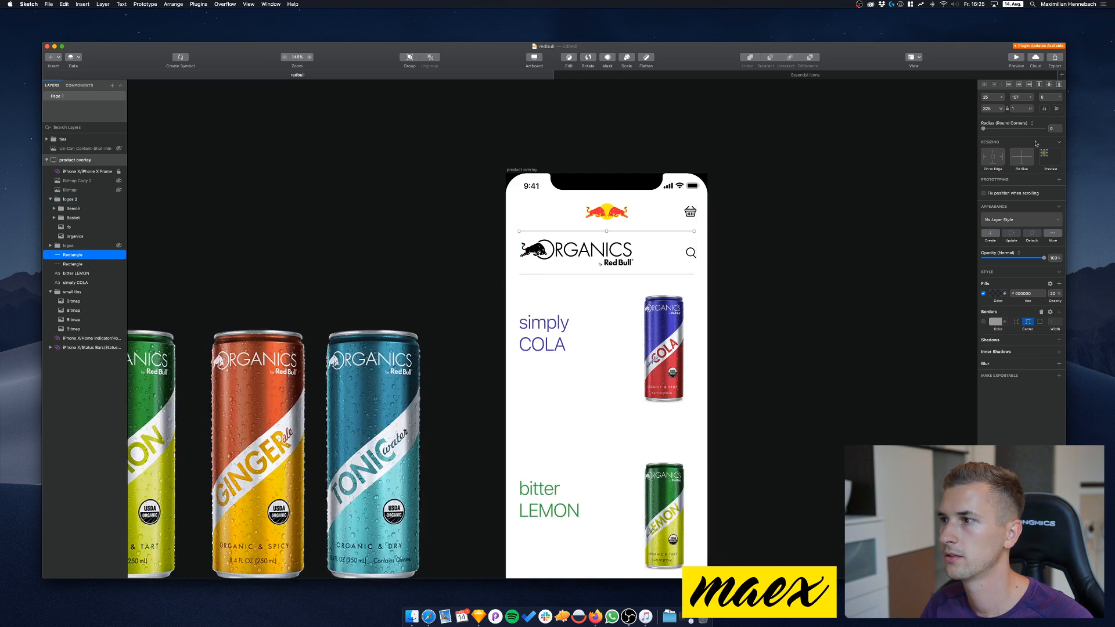
Widen the divider between the Red Bull emblem and the Organics logo to 500 and centre it horizontally on the artboard
click(991, 111)
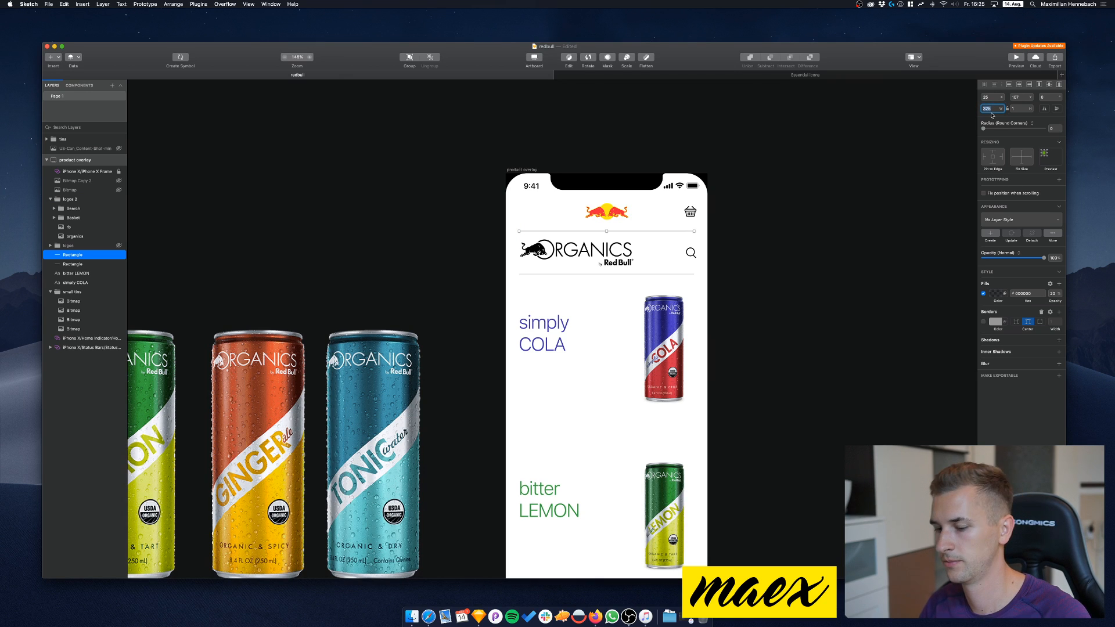
text(500)
key(Return)
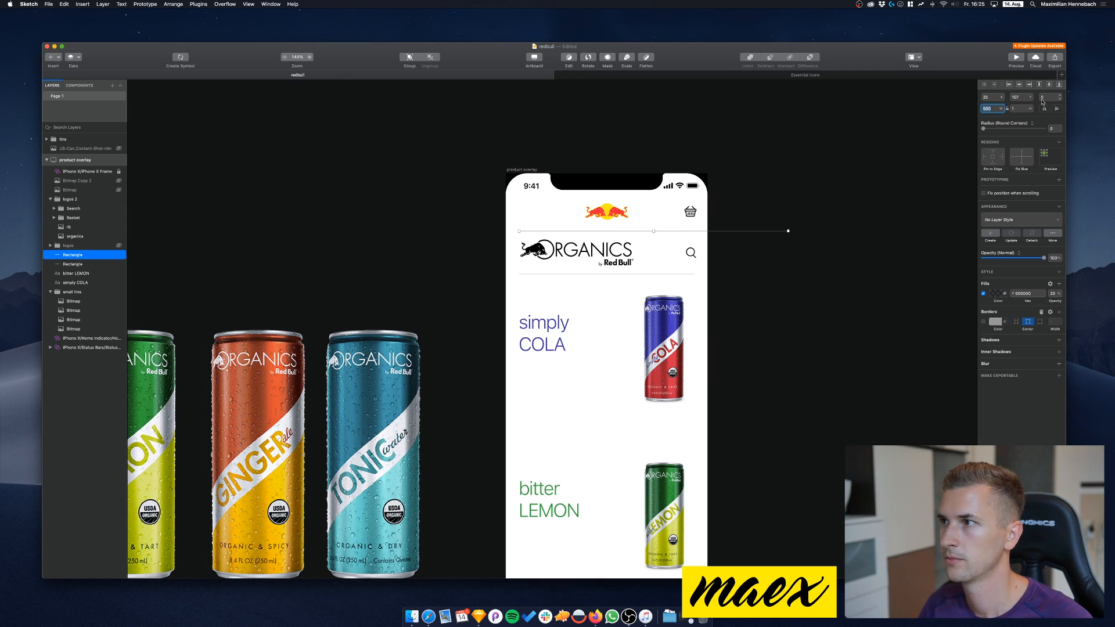
click(1024, 86)
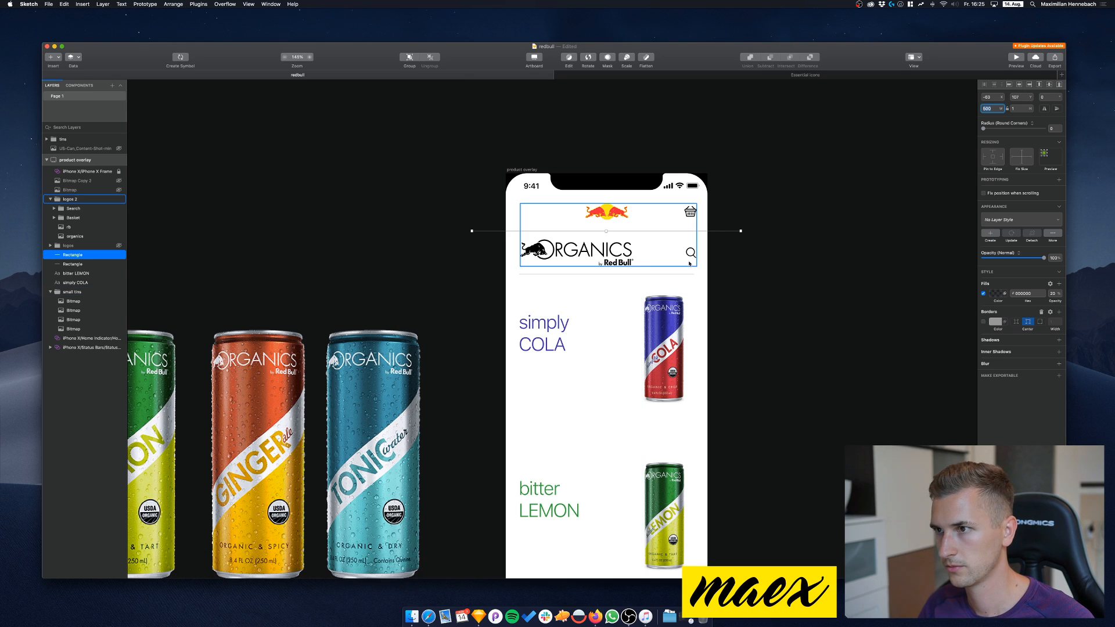
click(784, 199)
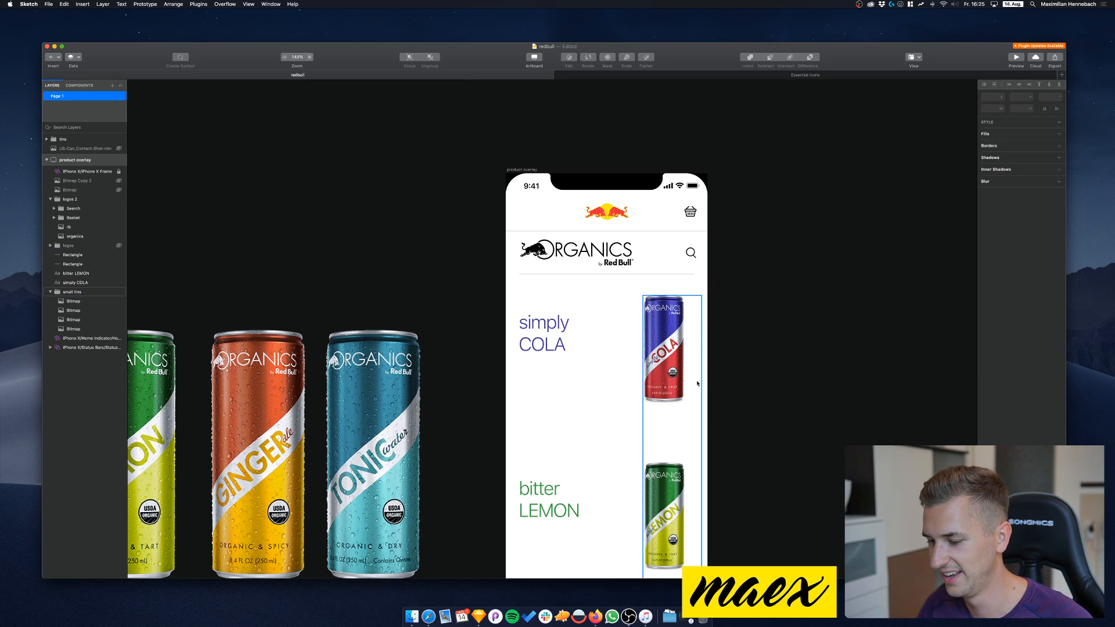
Copy the cart icon from the Finance section of the Essential Icons document and paste it into the redbull header logo group
key(ctrl+Tab)
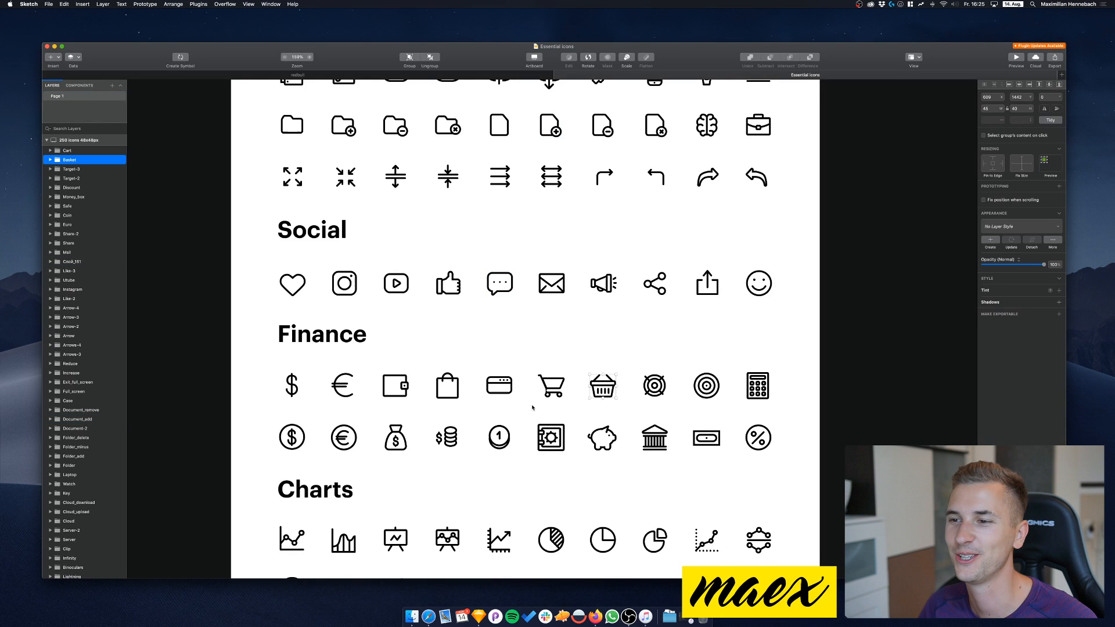
click(541, 399)
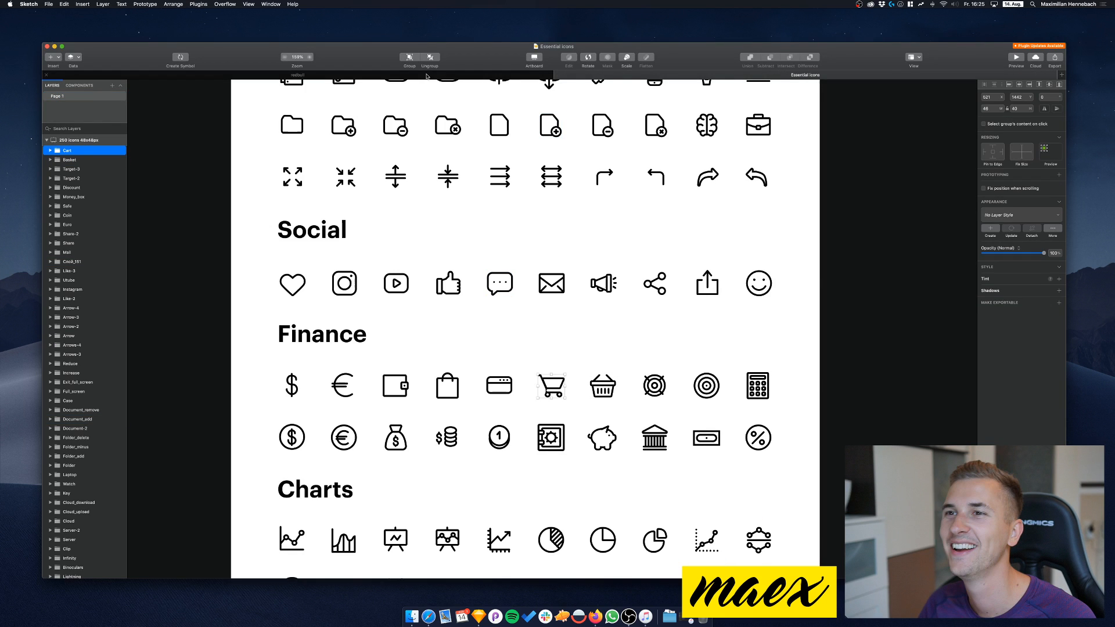
click(427, 76)
scroll(689, 215, up, 5)
click(710, 202)
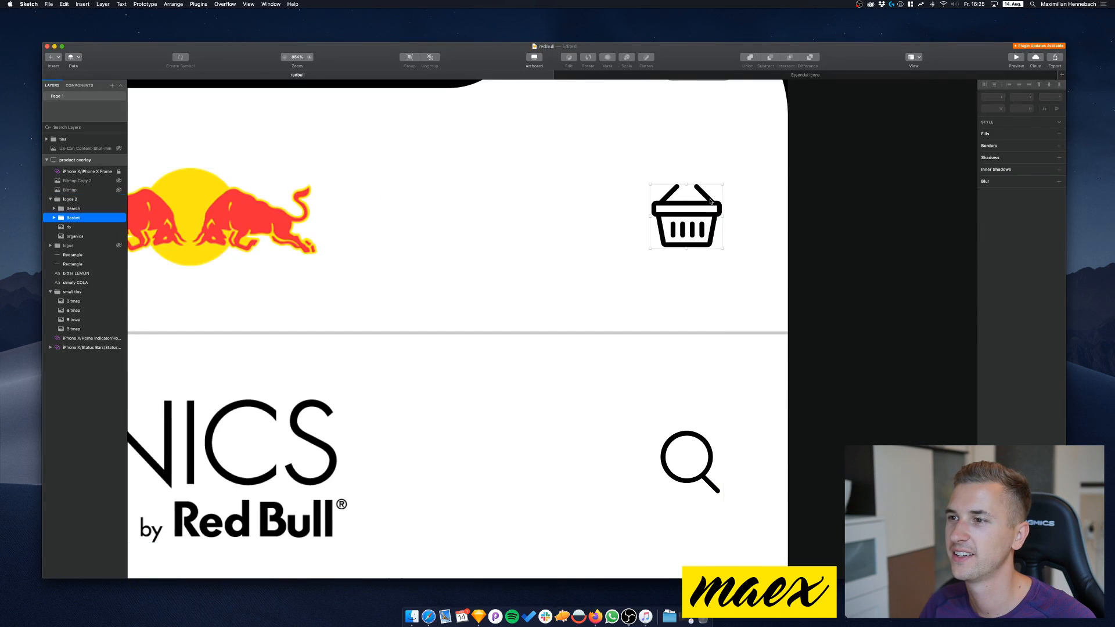
key(super+v)
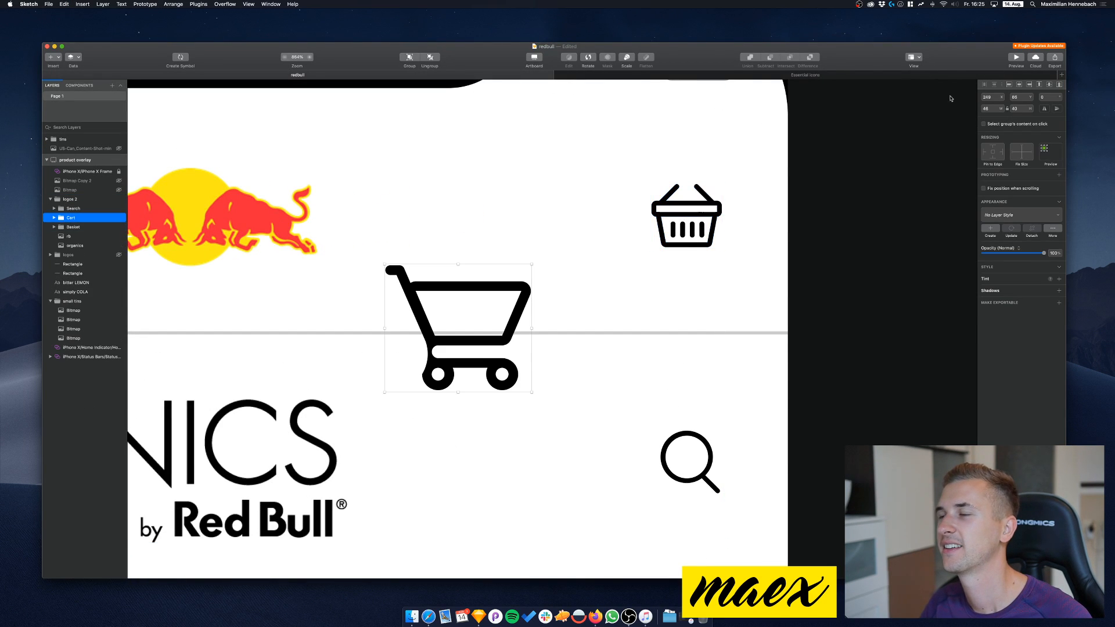
Scale the cart icon proportionally to a height of 20, place it over the basket icon and hide the basket
click(1018, 109)
text(20)
key(Return)
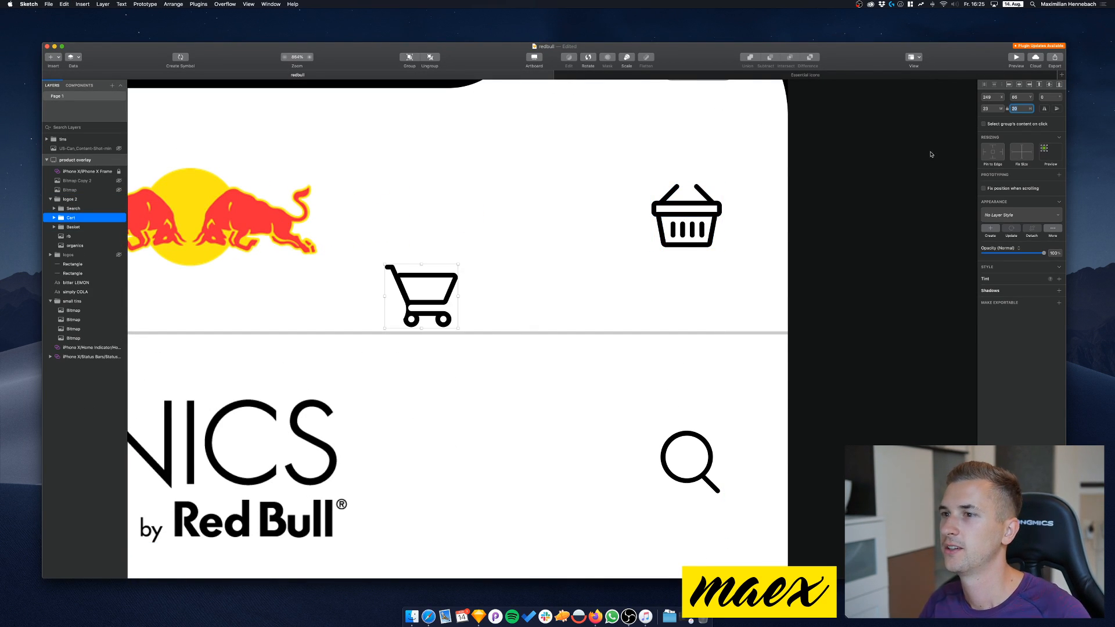
drag(413, 277, 672, 191)
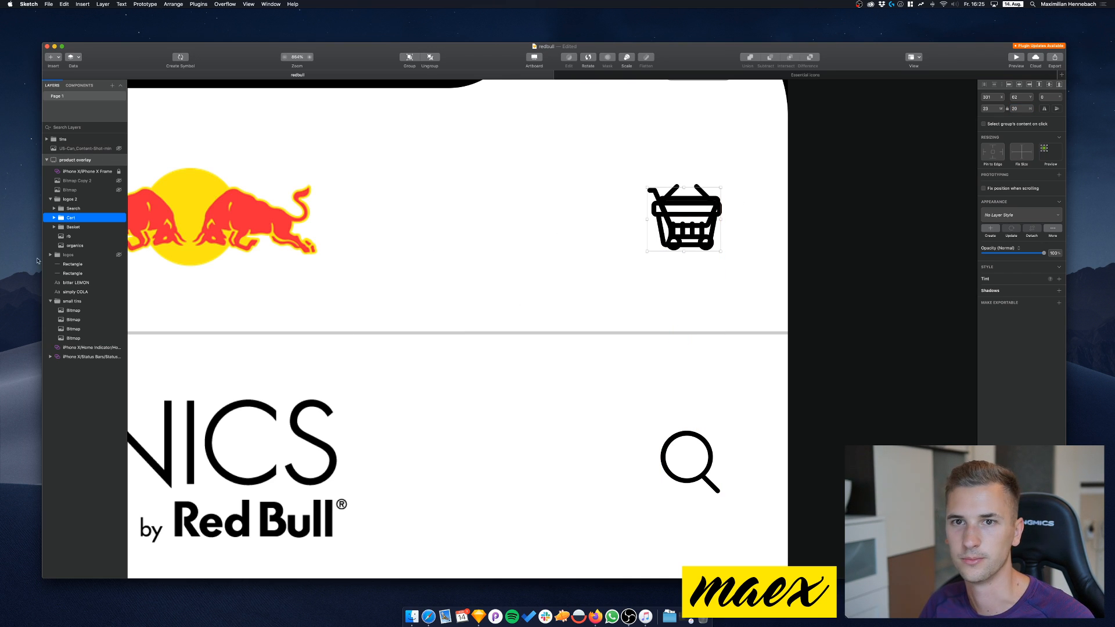
click(118, 226)
scroll(374, 192, down, 5)
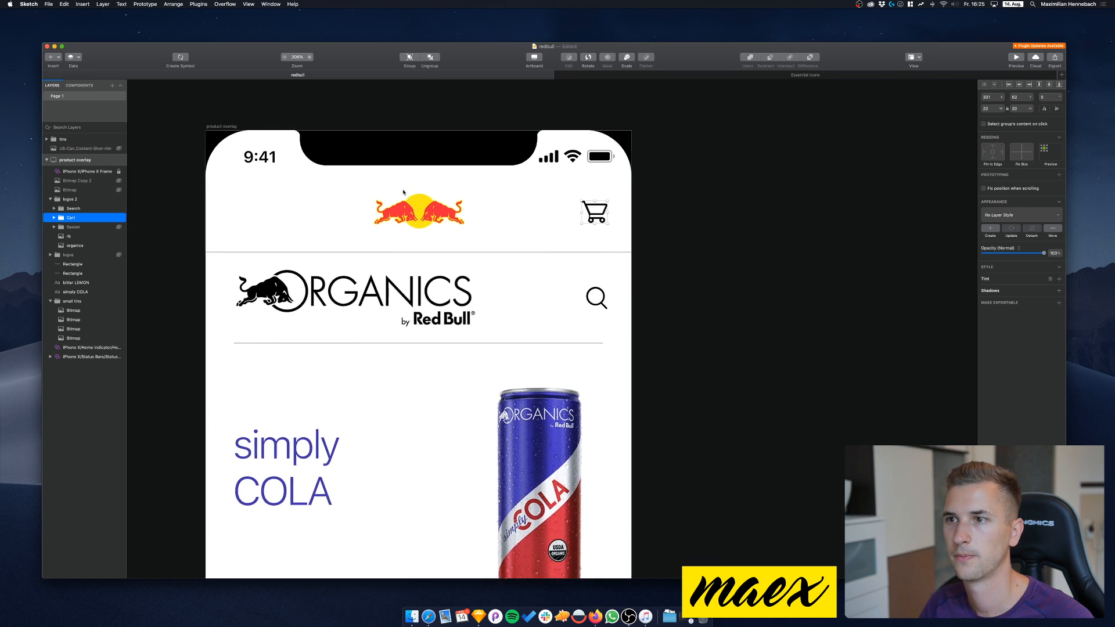
Review the whole product overlay screen, checking the header with the cart icon and full-width divider against the product list
scroll(404, 192, down, 5)
scroll(443, 201, up, 3)
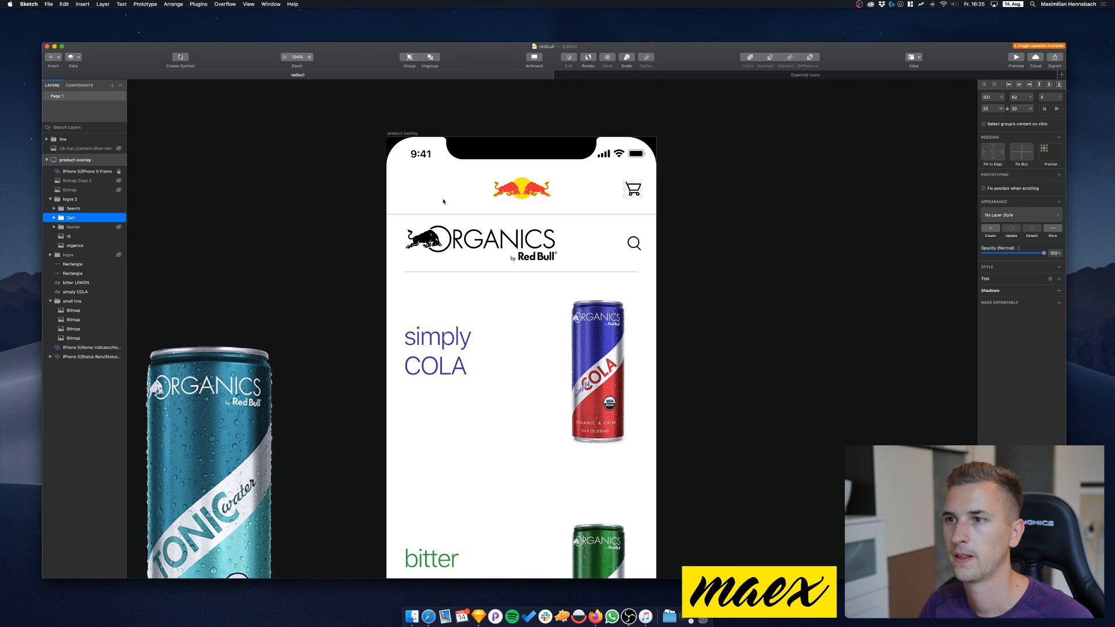
scroll(451, 200, up, 3)
scroll(515, 229, down, 4)
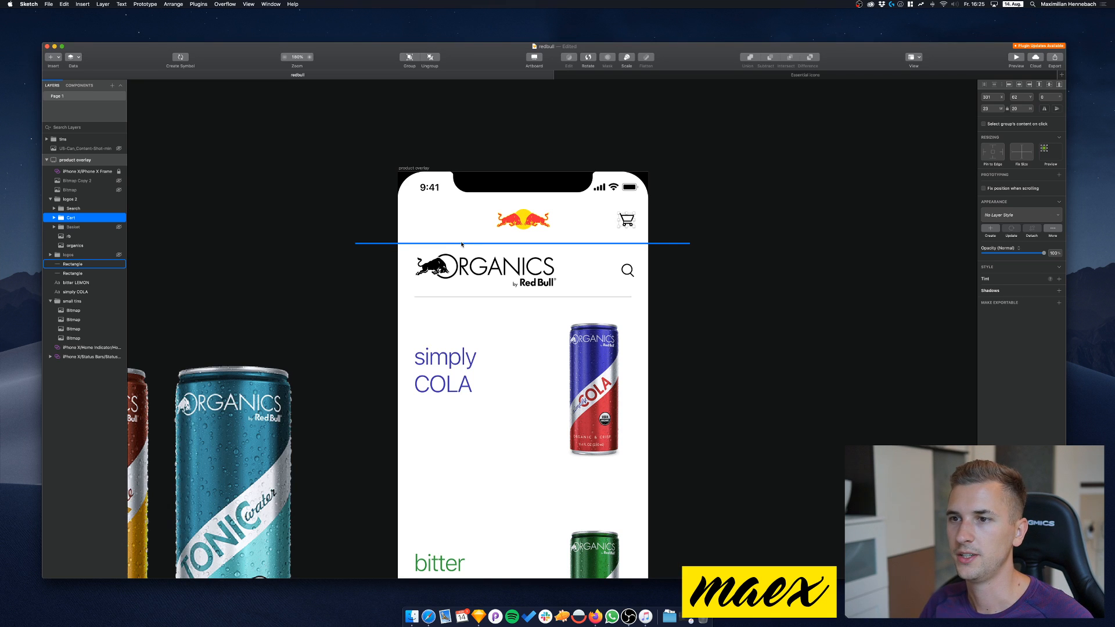
scroll(462, 245, down, 4)
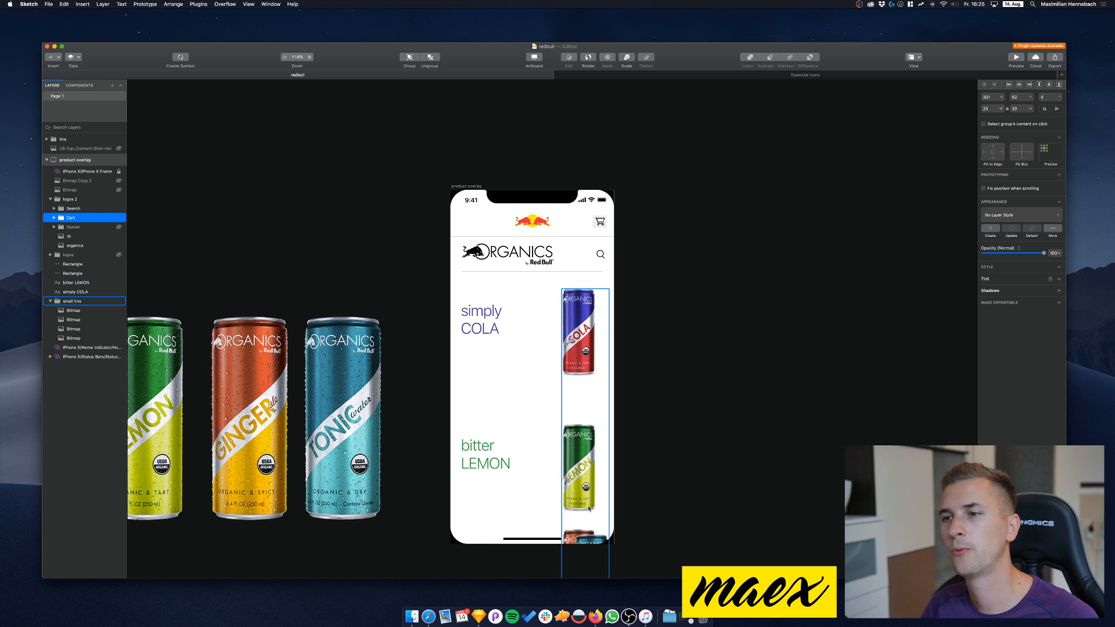
scroll(605, 325, down, 2)
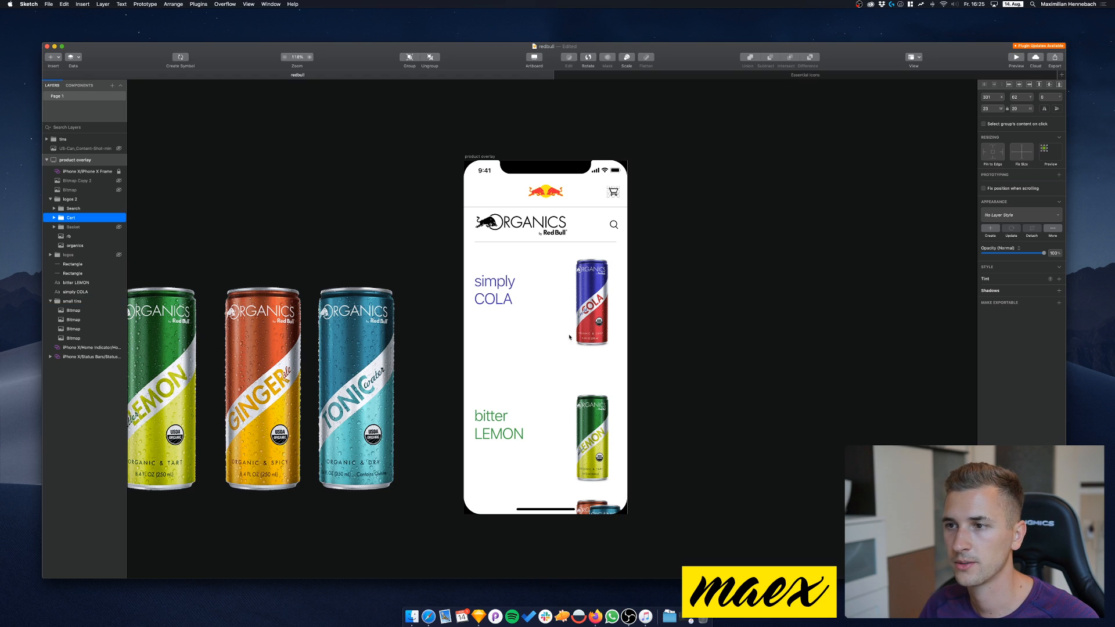
scroll(546, 319, down, 2)
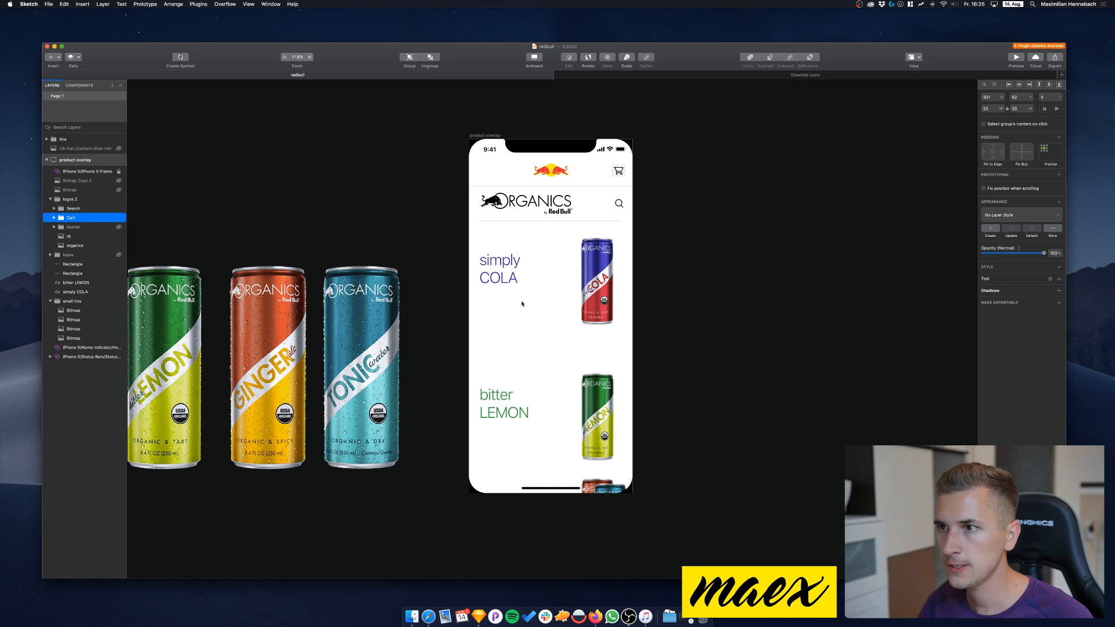
click(426, 167)
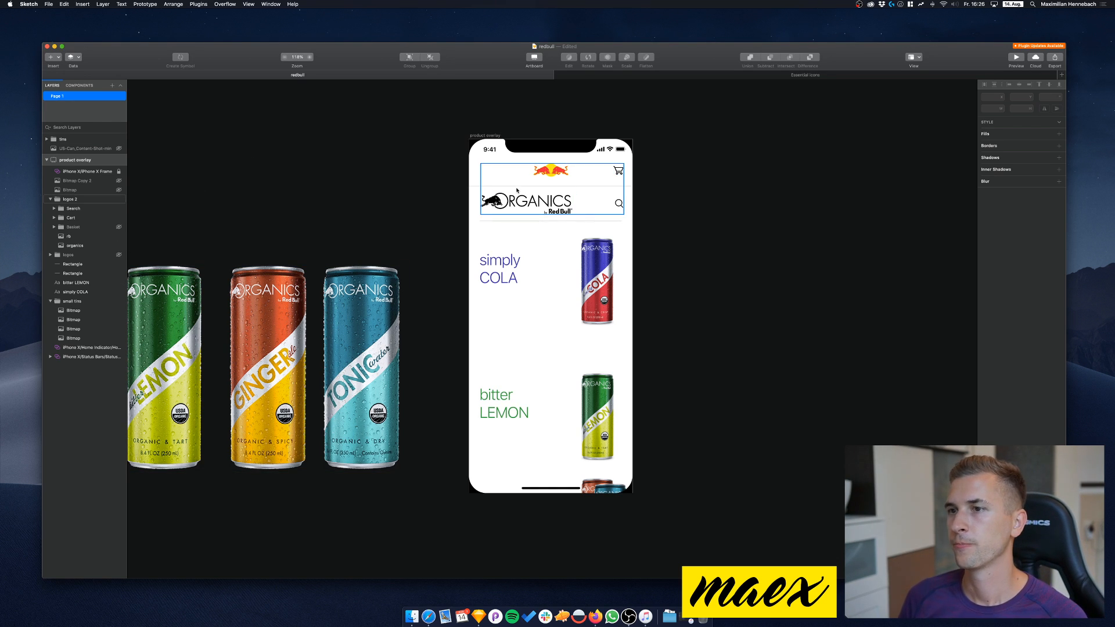
Duplicate the full-width divider, hide the original and stretch the copy up to Y 0 as a header background with height 107
click(537, 186)
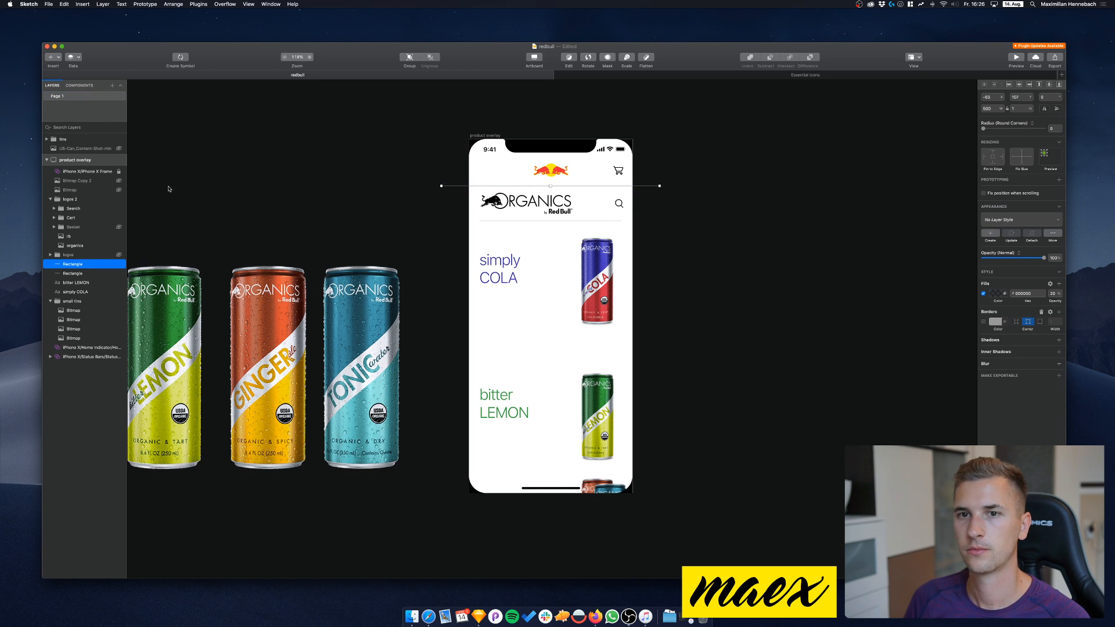
key(super+d)
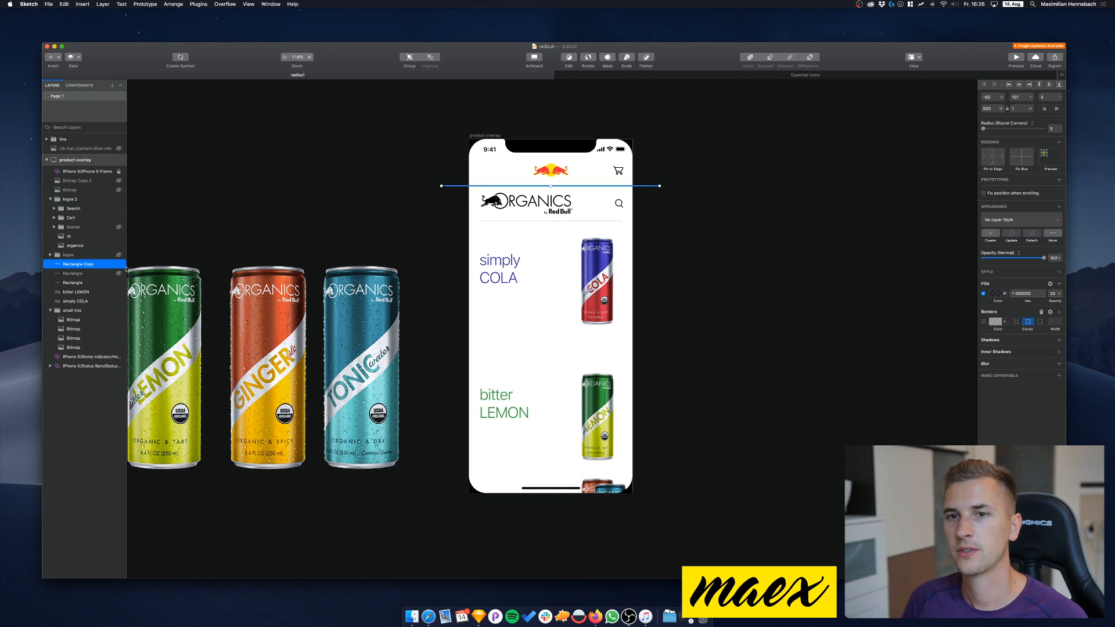
scroll(556, 182, up, 5)
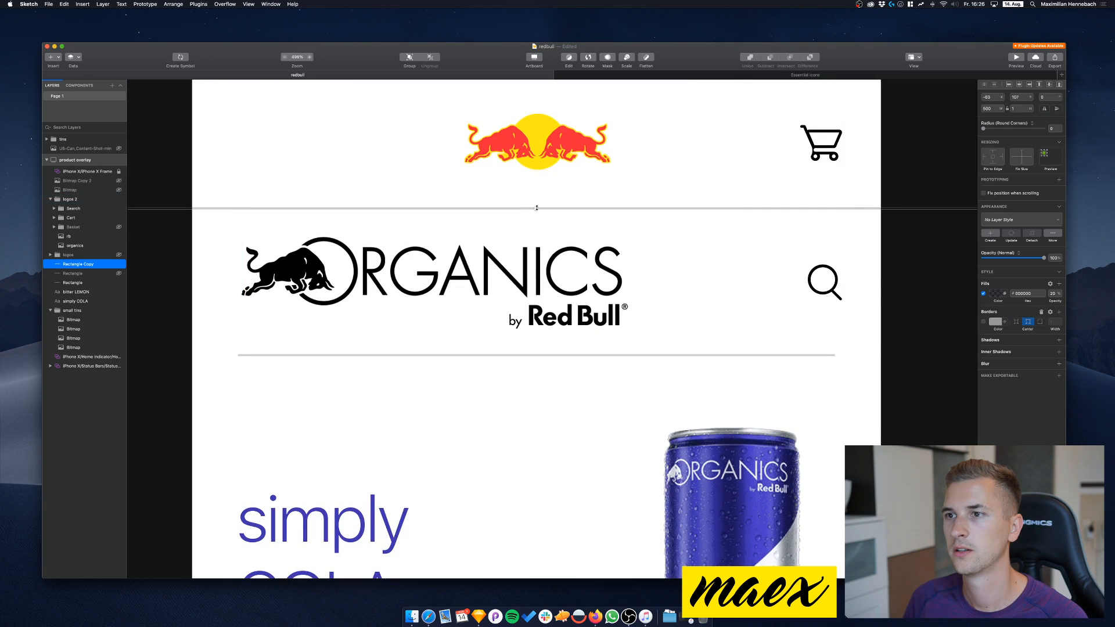
drag(537, 207, 543, 111)
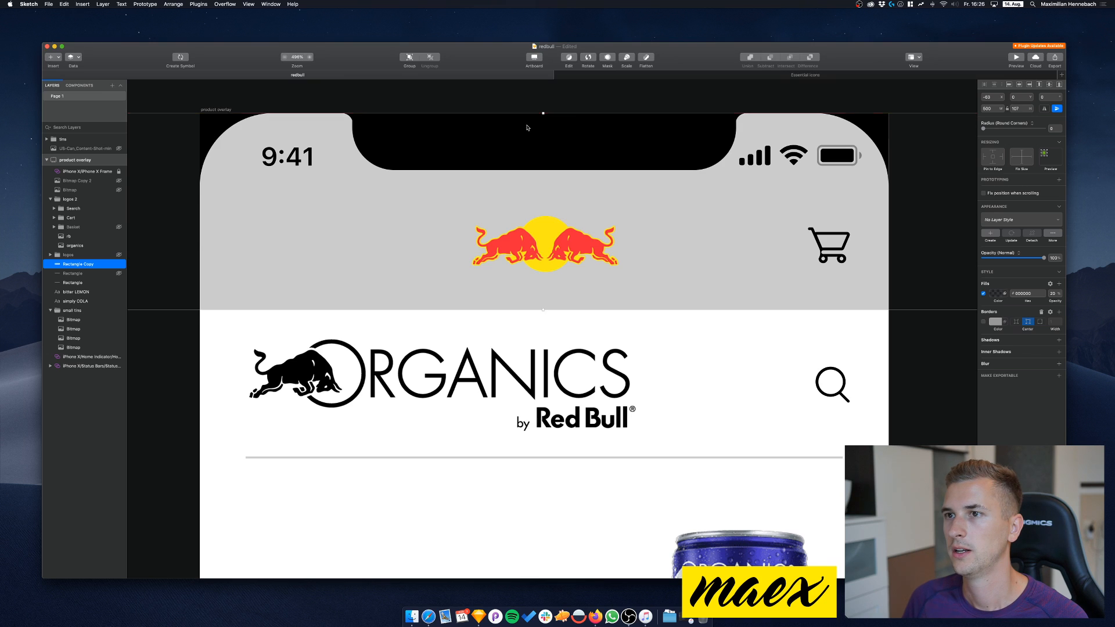
scroll(478, 185, down, 5)
scroll(639, 215, left, 2)
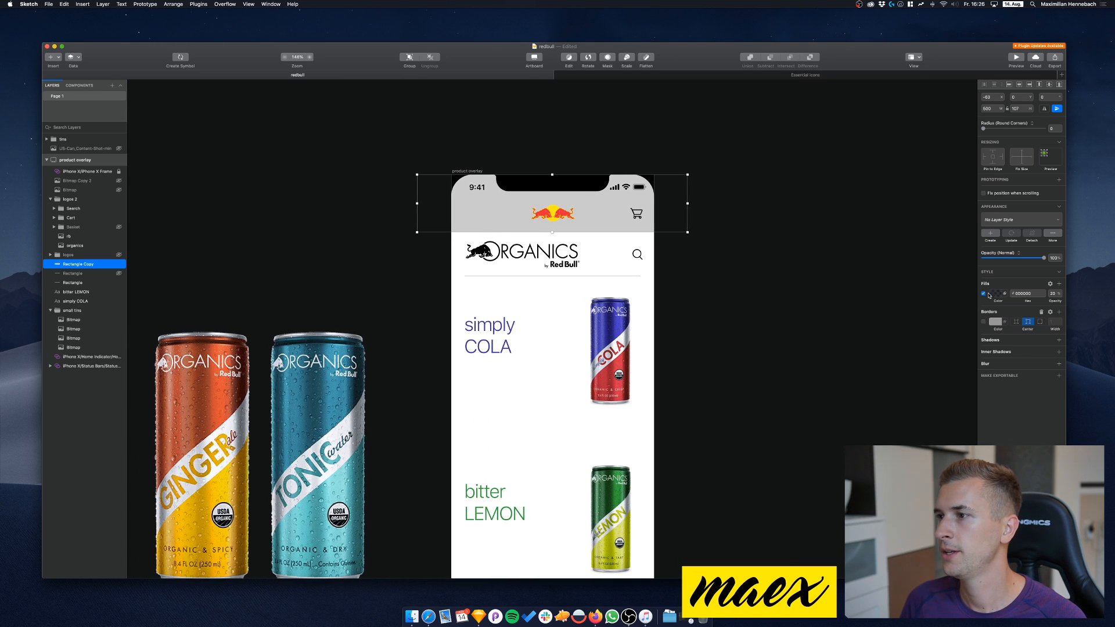
Try a light grey fill and a linear gradient on the header background rectangle
click(996, 294)
drag(1023, 348, 946, 331)
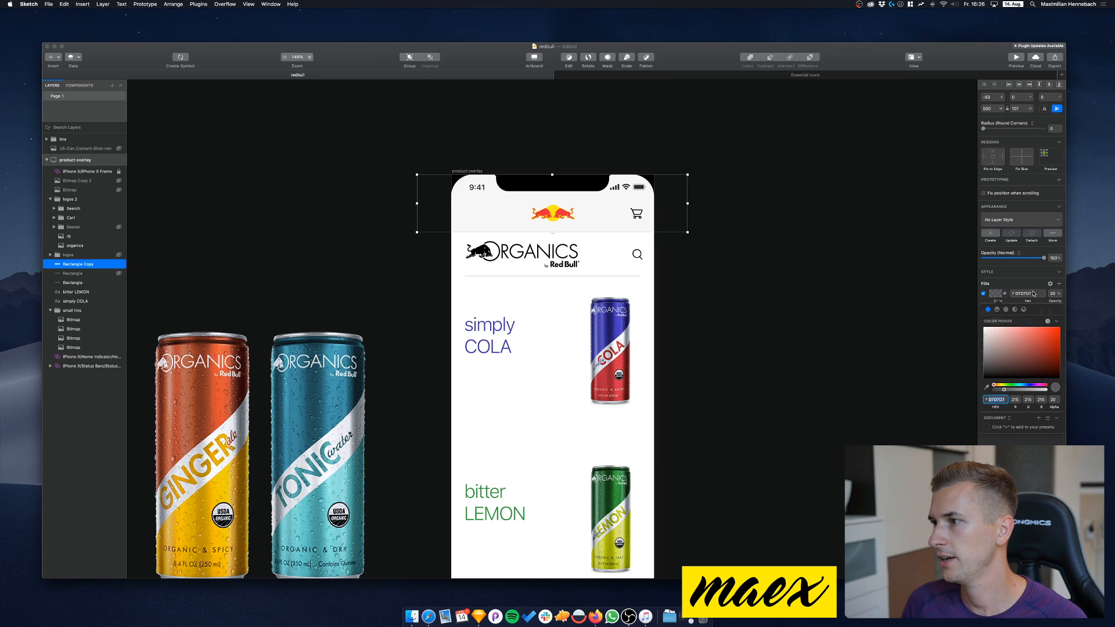
click(1062, 285)
click(995, 294)
click(997, 309)
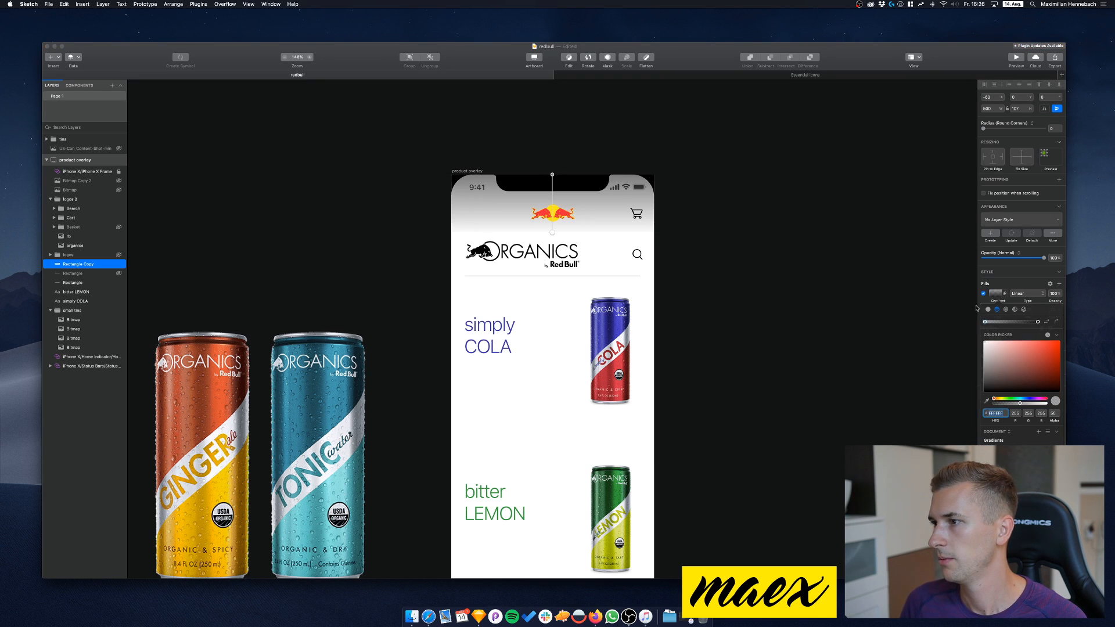
Give the header background a solid fill in the yellow sampled from the Red Bull emblem, at 20% opacity
click(988, 309)
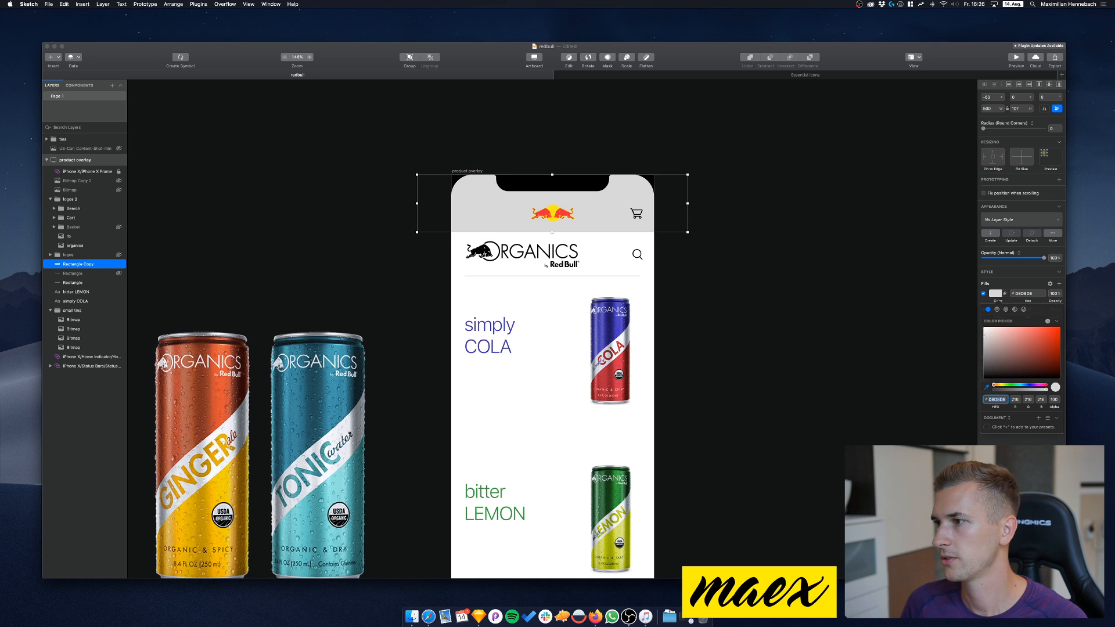
click(553, 211)
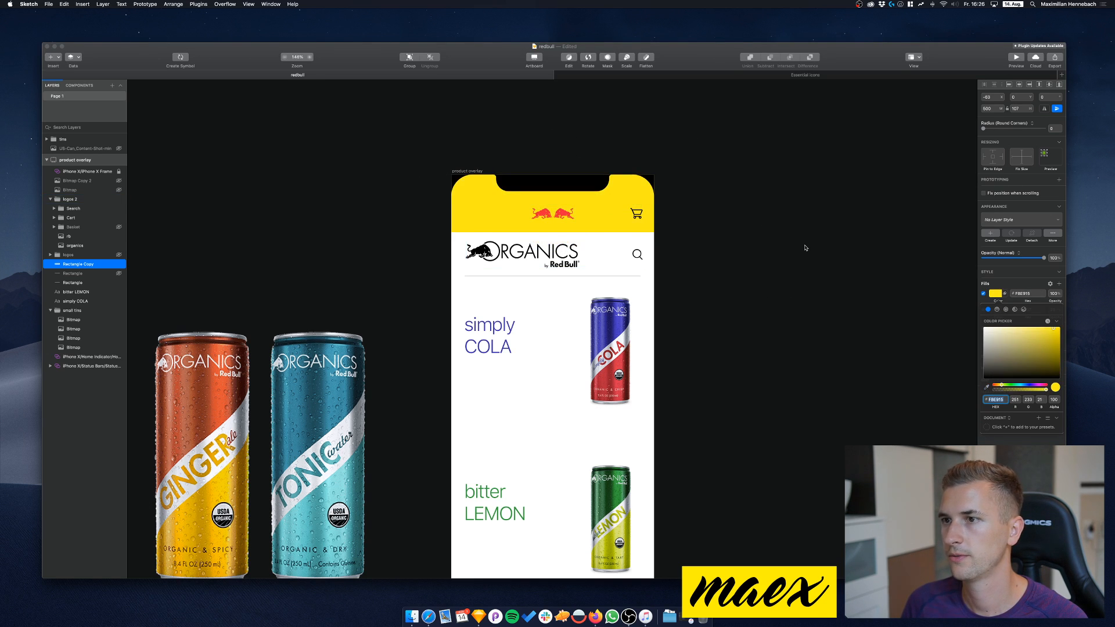
drag(1023, 391, 1004, 389)
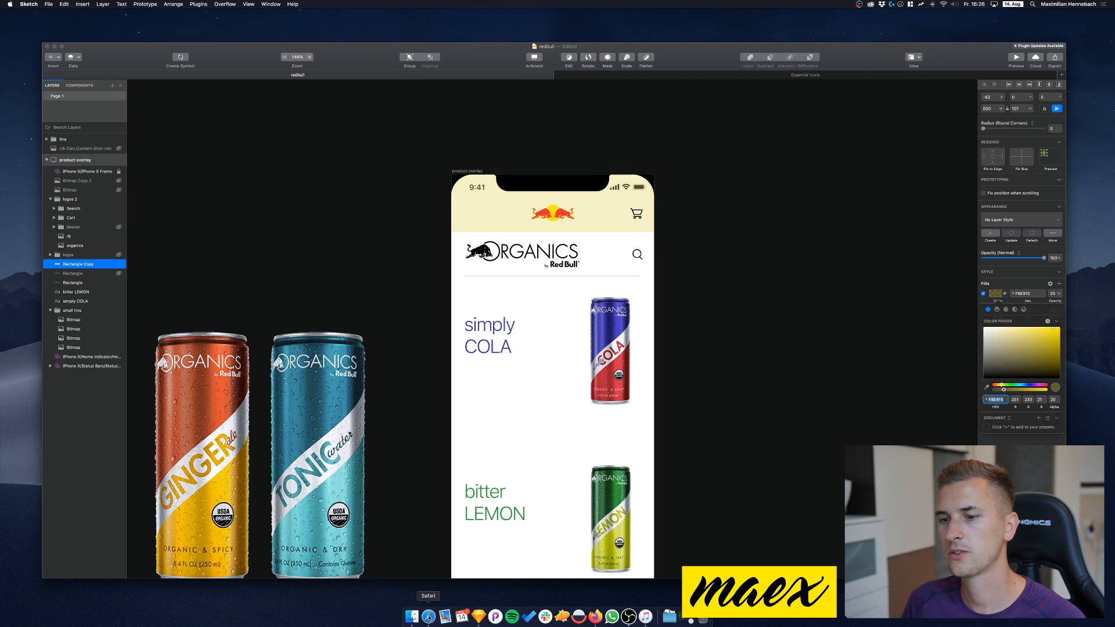
Switch to Safari, search for "red bull" in a new tab, open the official redbull.com site and accept all cookies
click(428, 617)
key(super+t)
text(red bull)
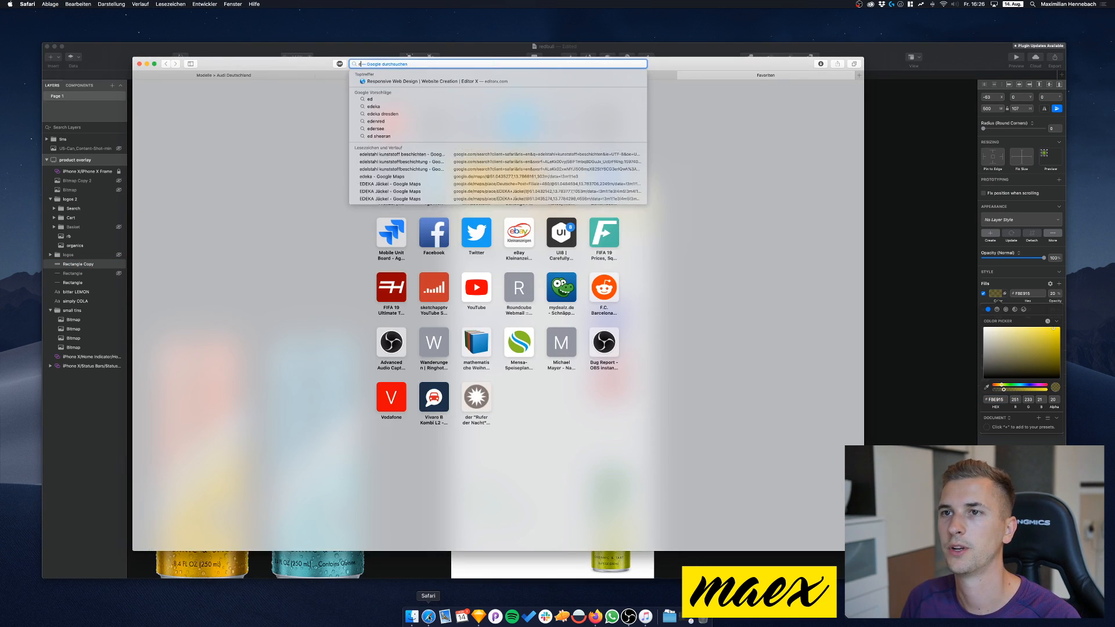
key(Return)
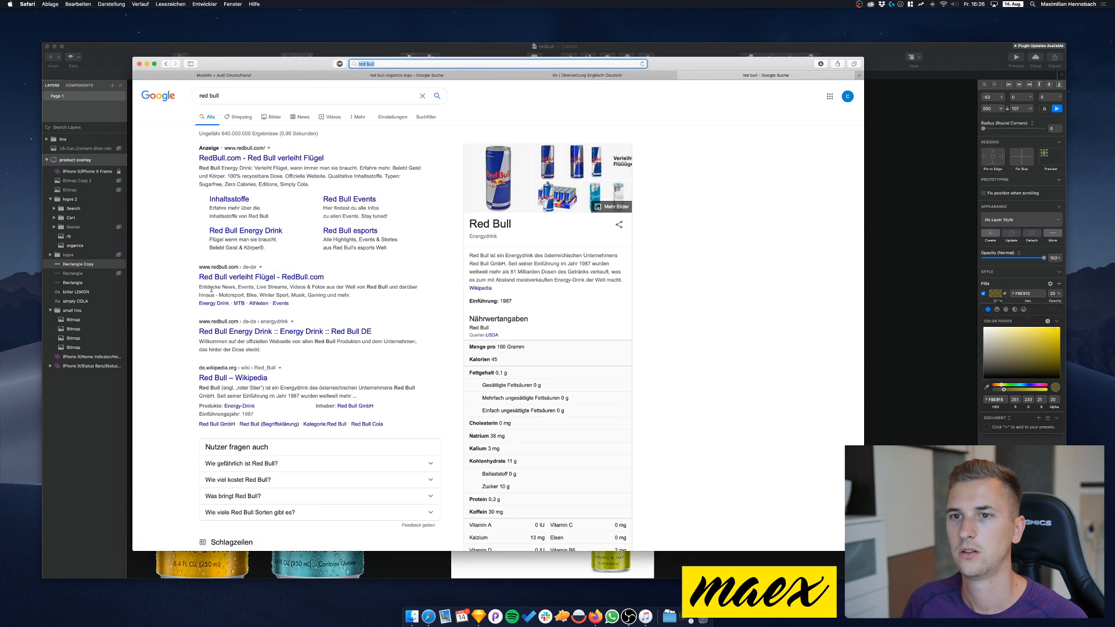
click(226, 277)
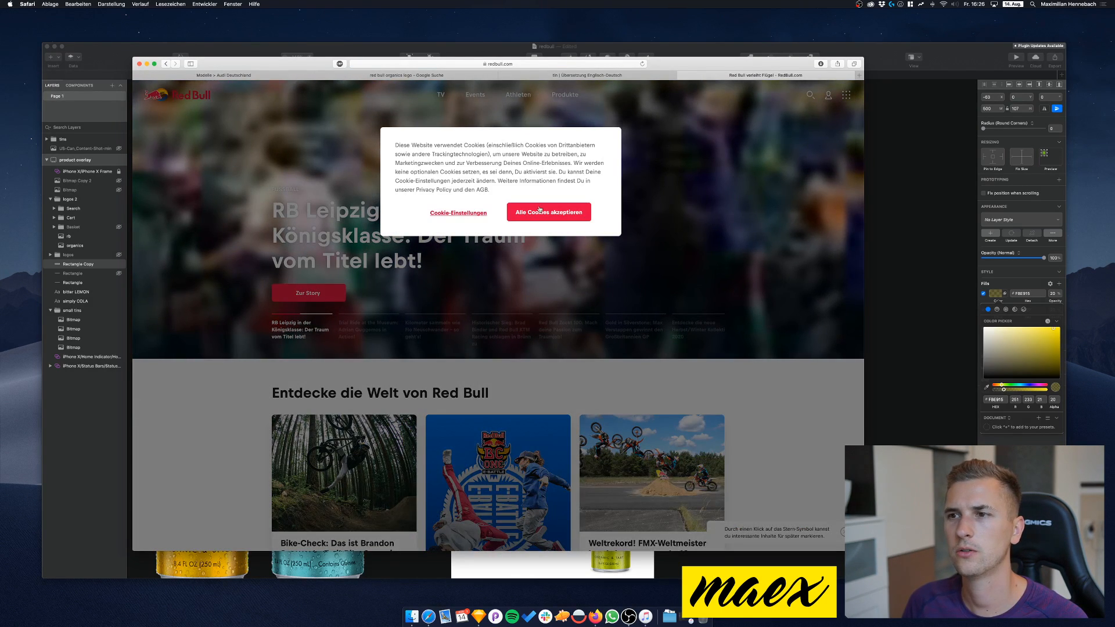
click(517, 213)
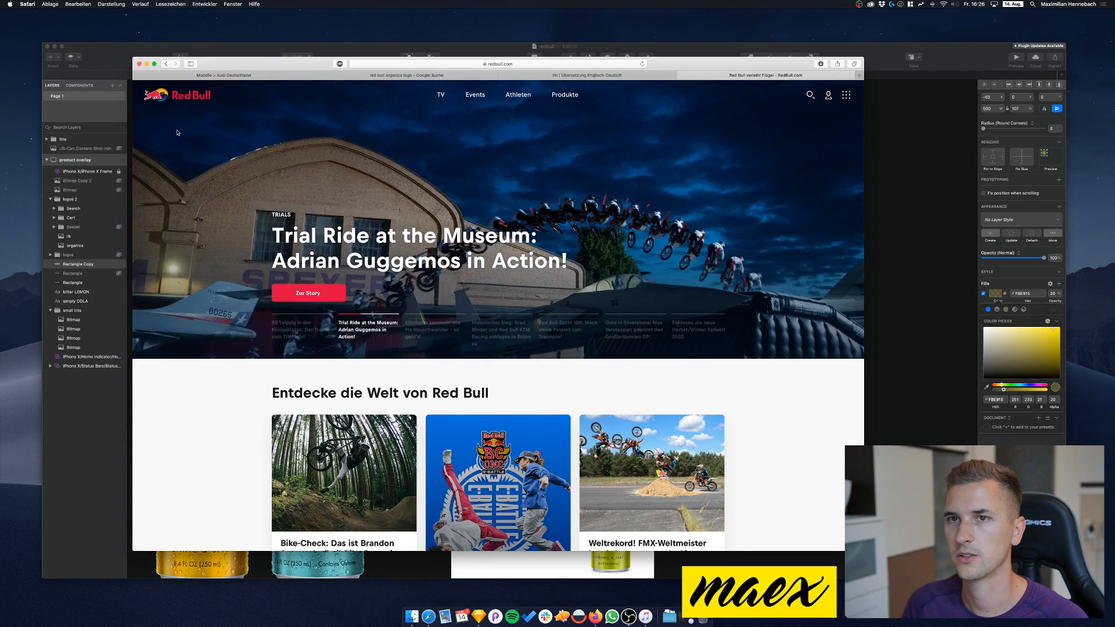
Examine the Red Bull homepage from its navigation header to the footer as a colour reference for the header background
scroll(252, 350, down, 3)
scroll(251, 349, down, 15)
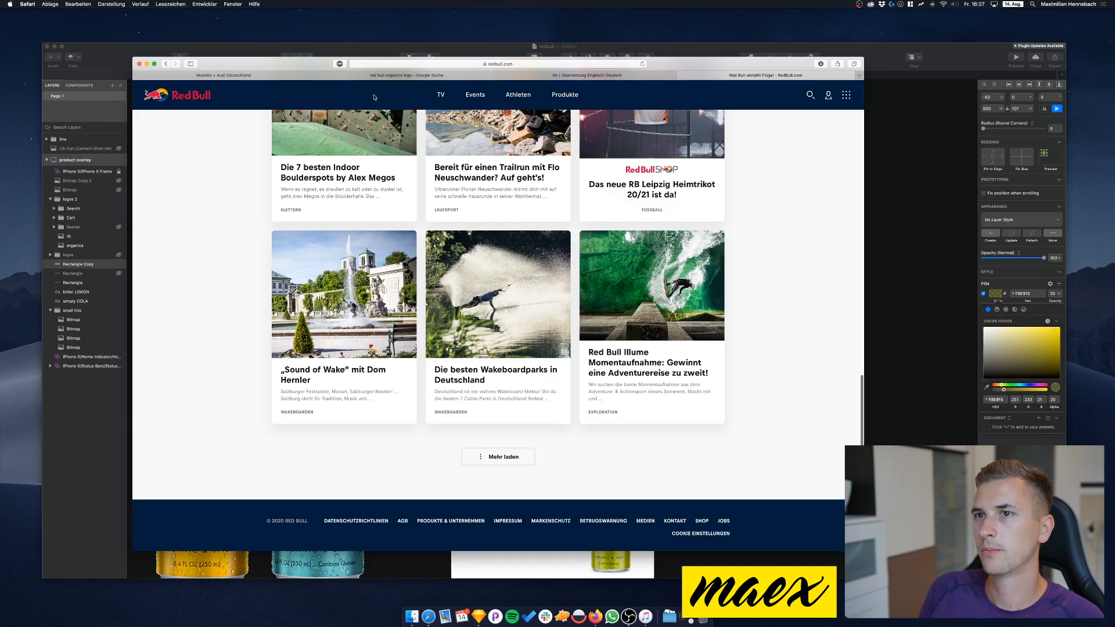
key(super+r)
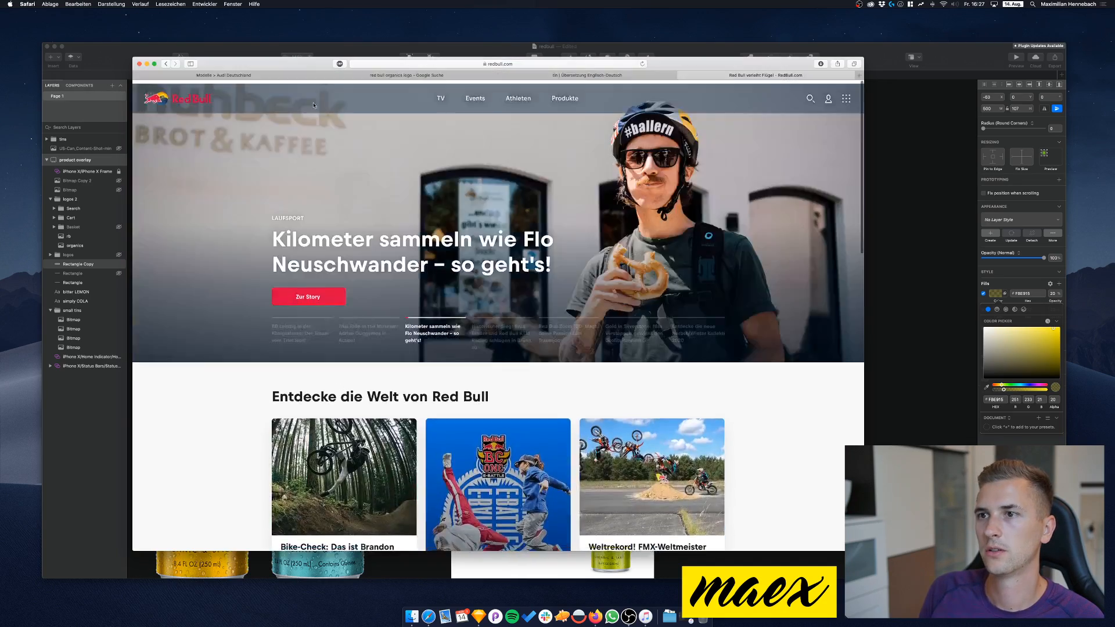
key(super+r)
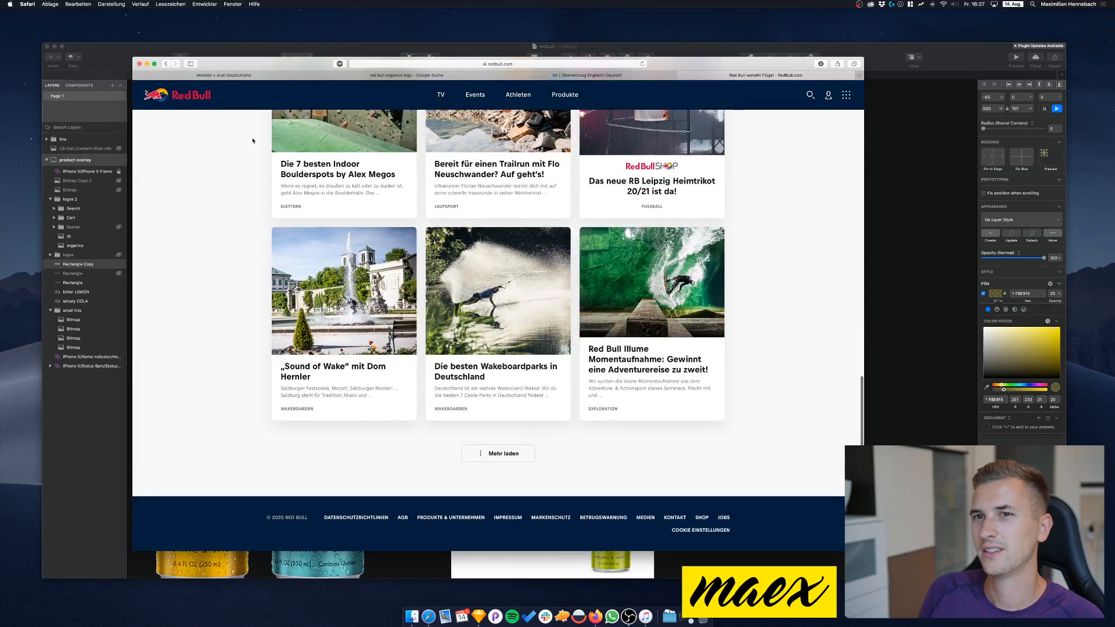
mouse_move(407, 384)
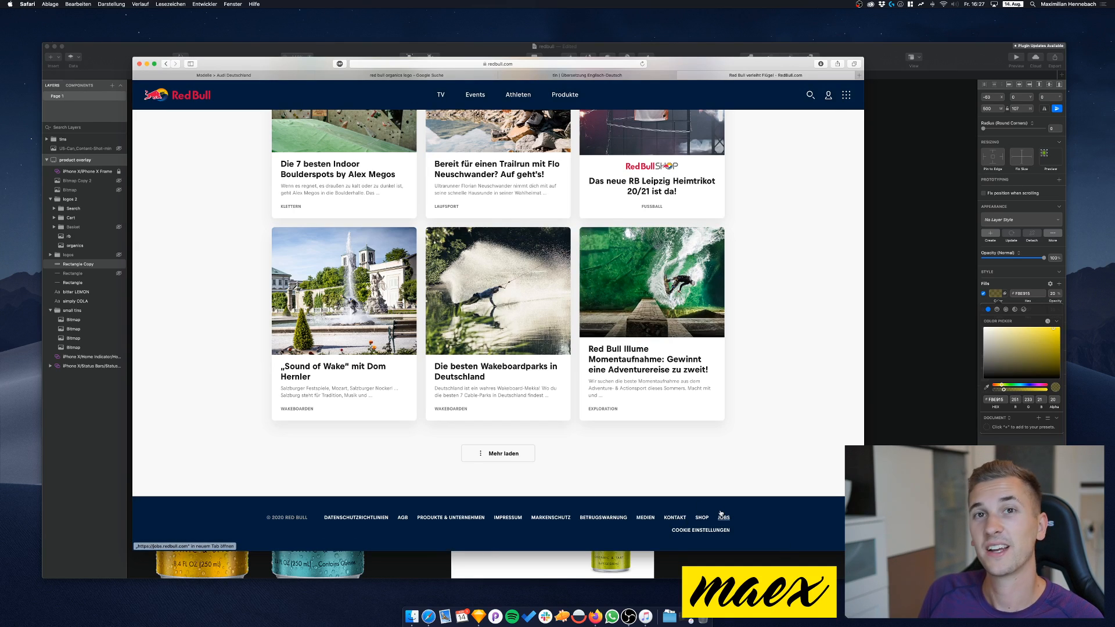
Search for "monster energy" in a new browser tab and open the official monsterenergy.com site
scroll(782, 335, up, 20)
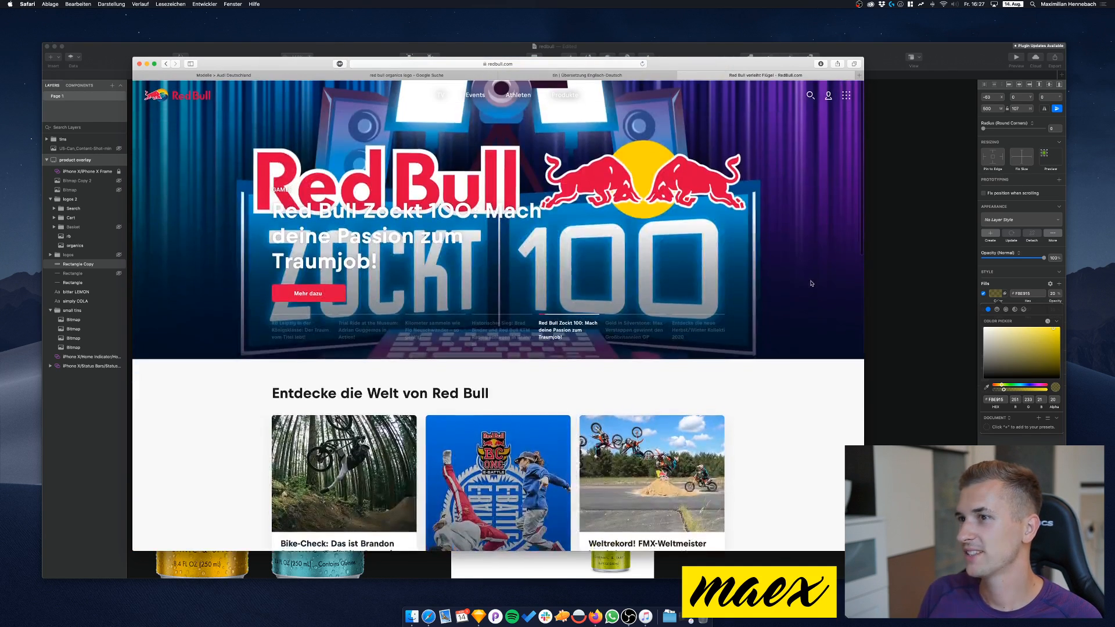
scroll(807, 305, up, 2)
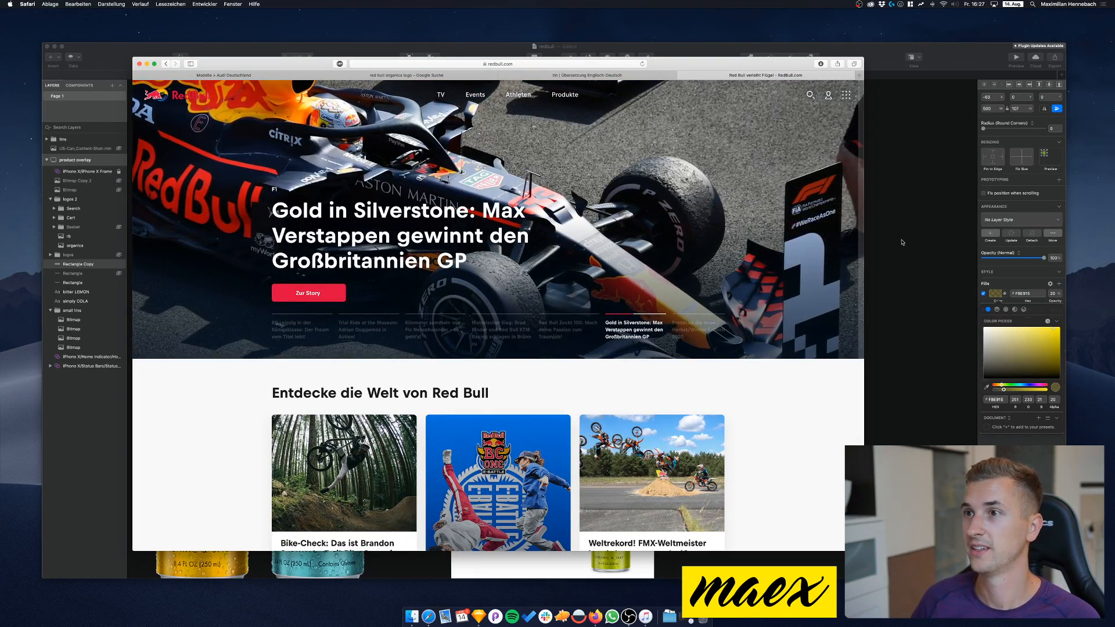
key(super+t)
text(monster)
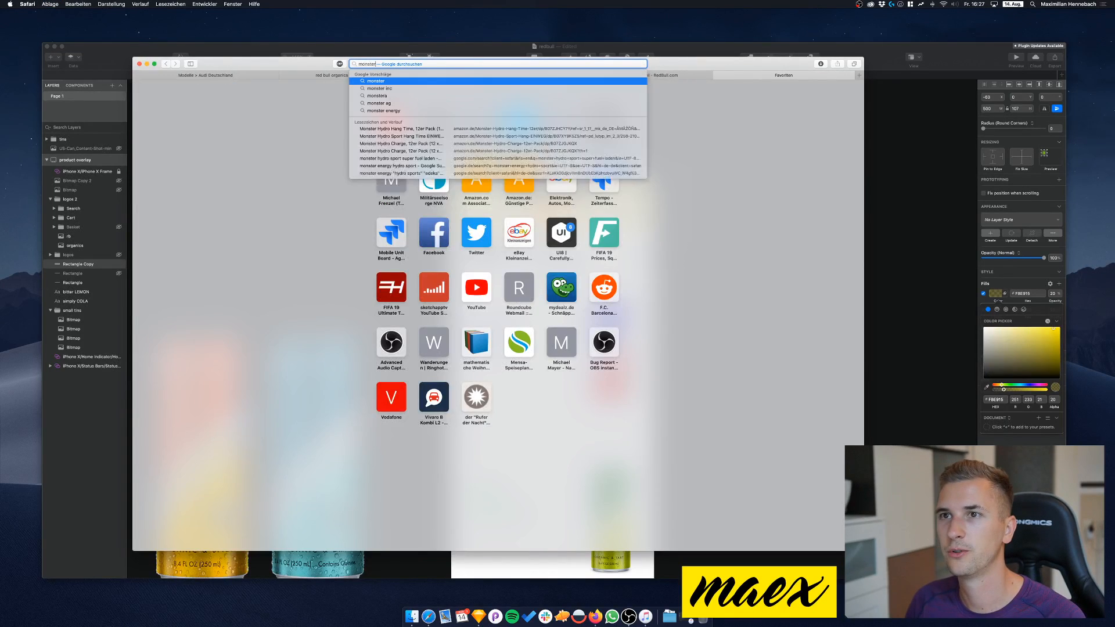
key(Return)
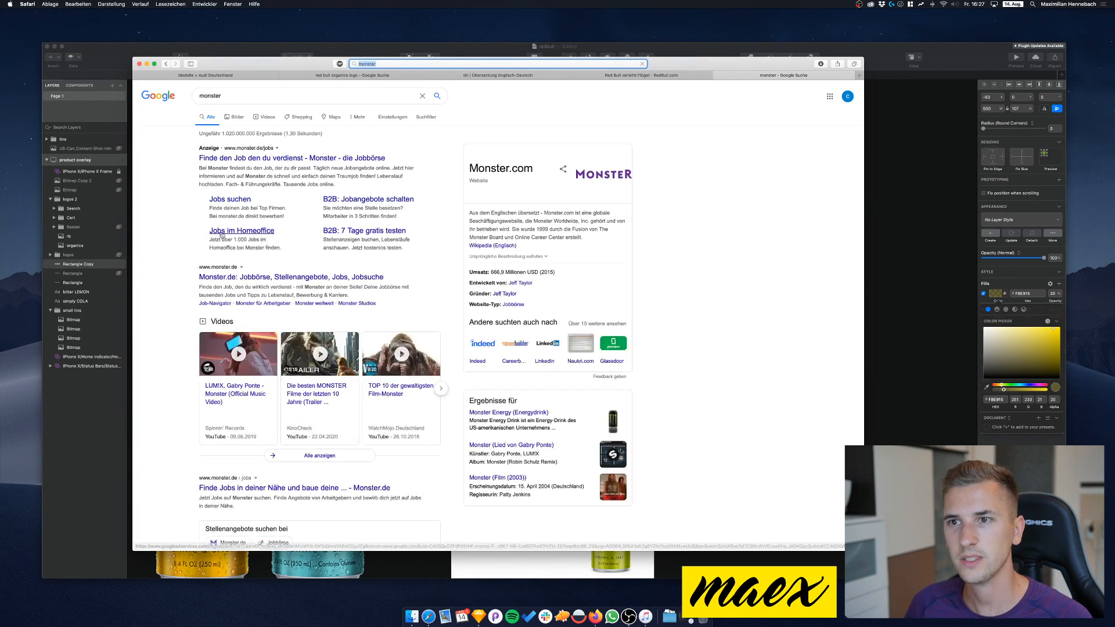
click(274, 92)
text(energy)
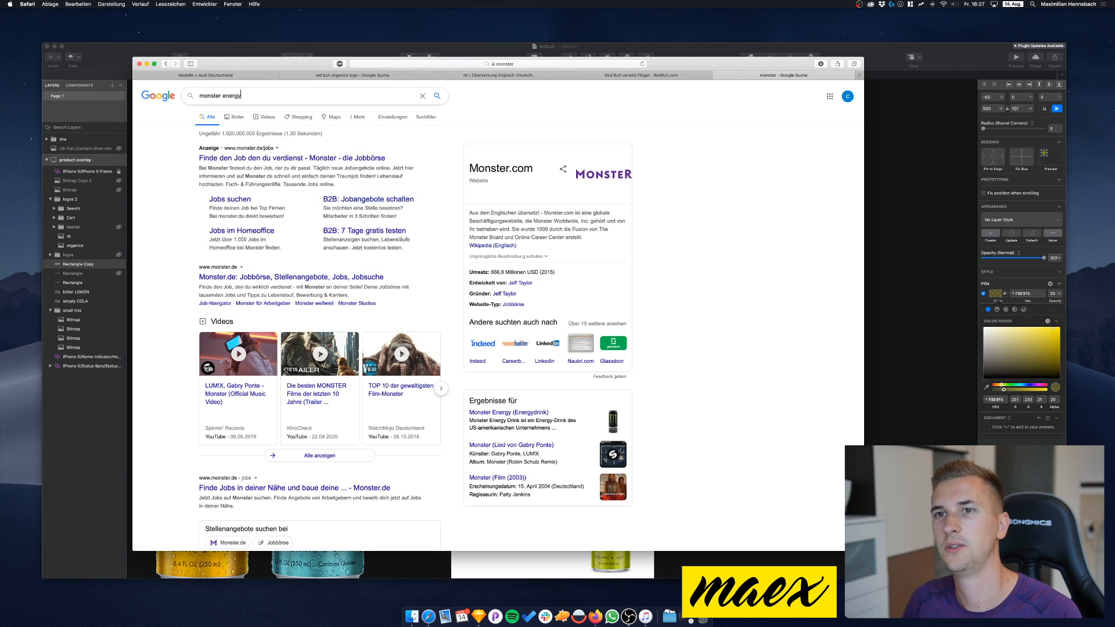
key(Return)
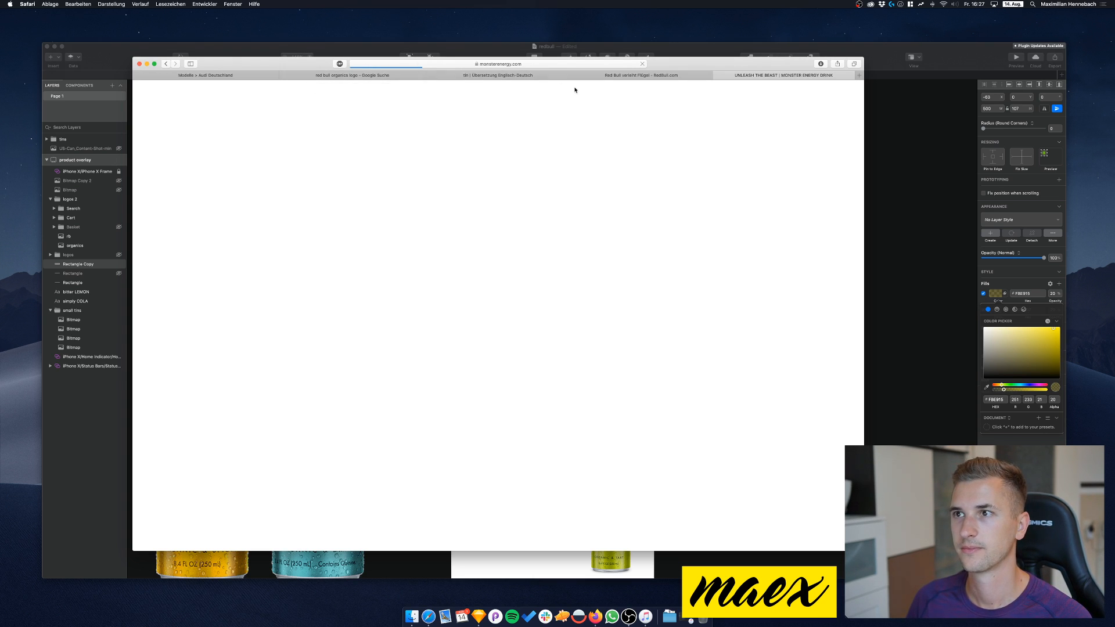
Review the Red Bull homepage down to its footer, and back in Sketch turn off the header rectangle's light grey fill
click(648, 76)
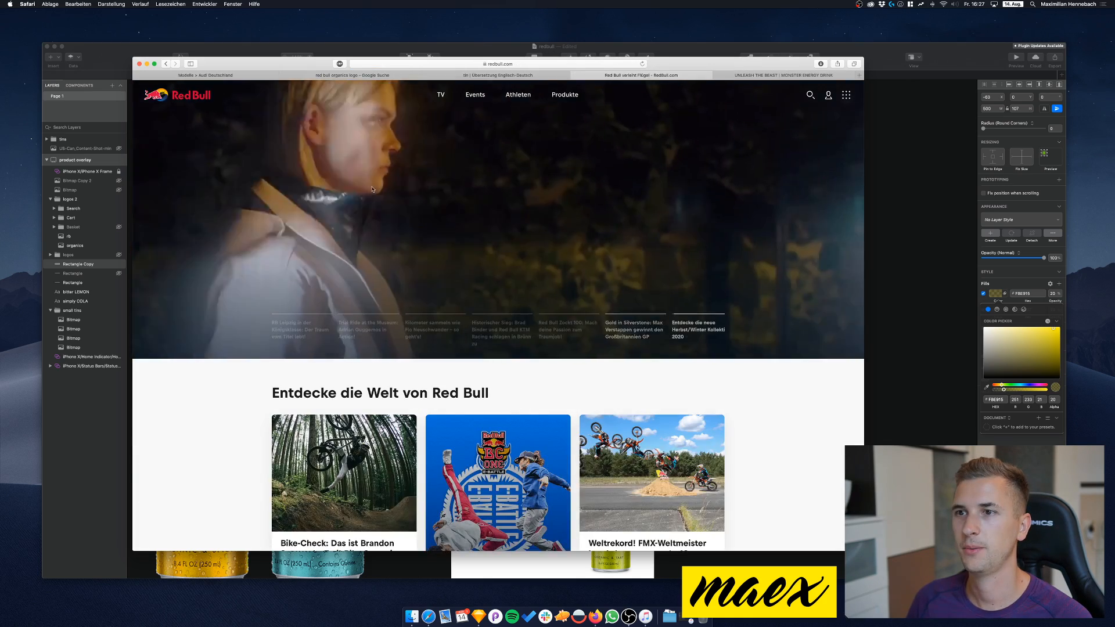
scroll(639, 185, down, 15)
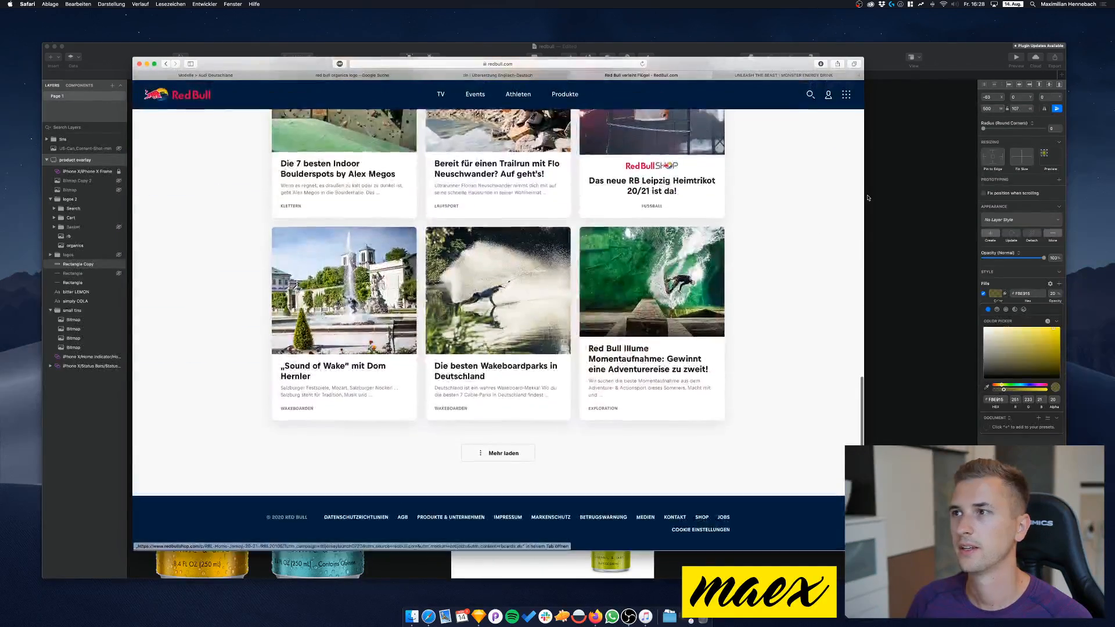
click(935, 185)
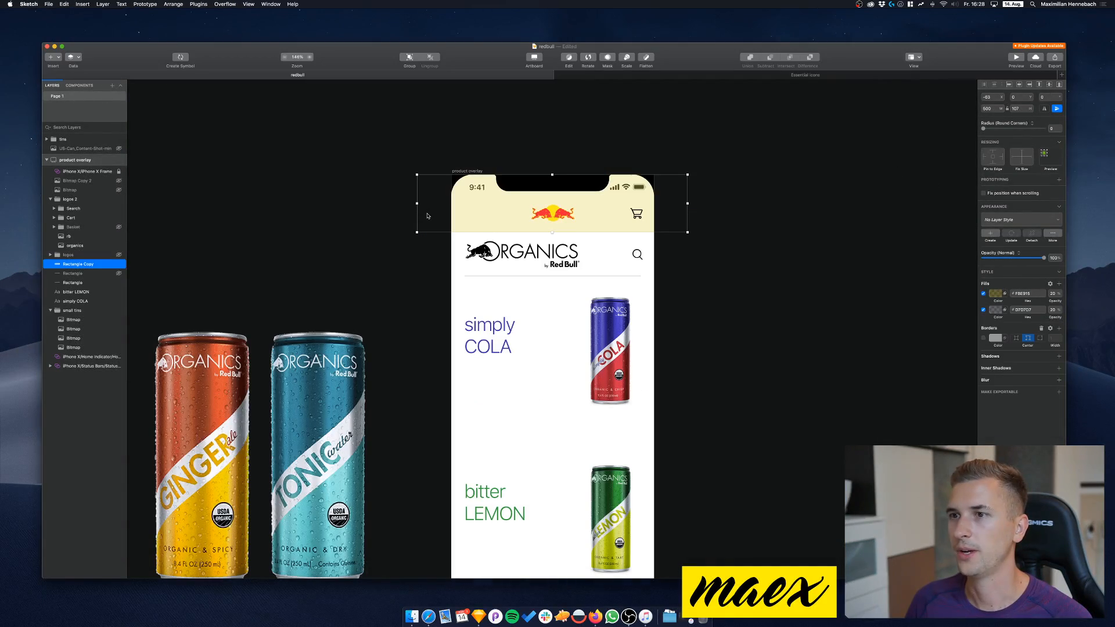
click(983, 310)
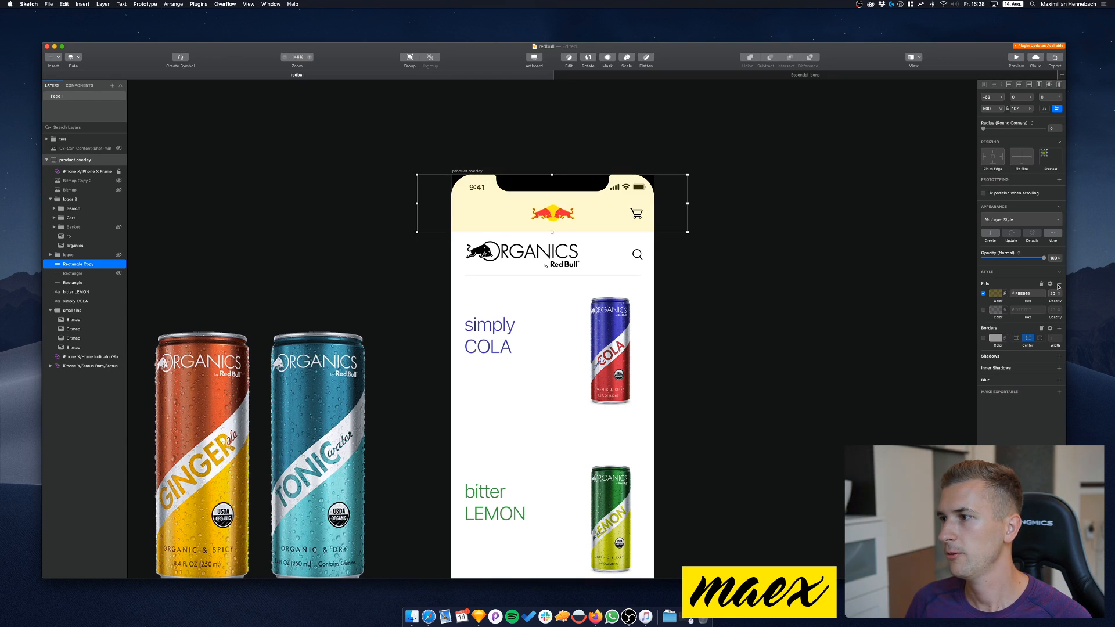
Try a new solid fill on the header rectangle in the blue sampled from the cola can, darkened to a deep blue
click(997, 294)
click(988, 309)
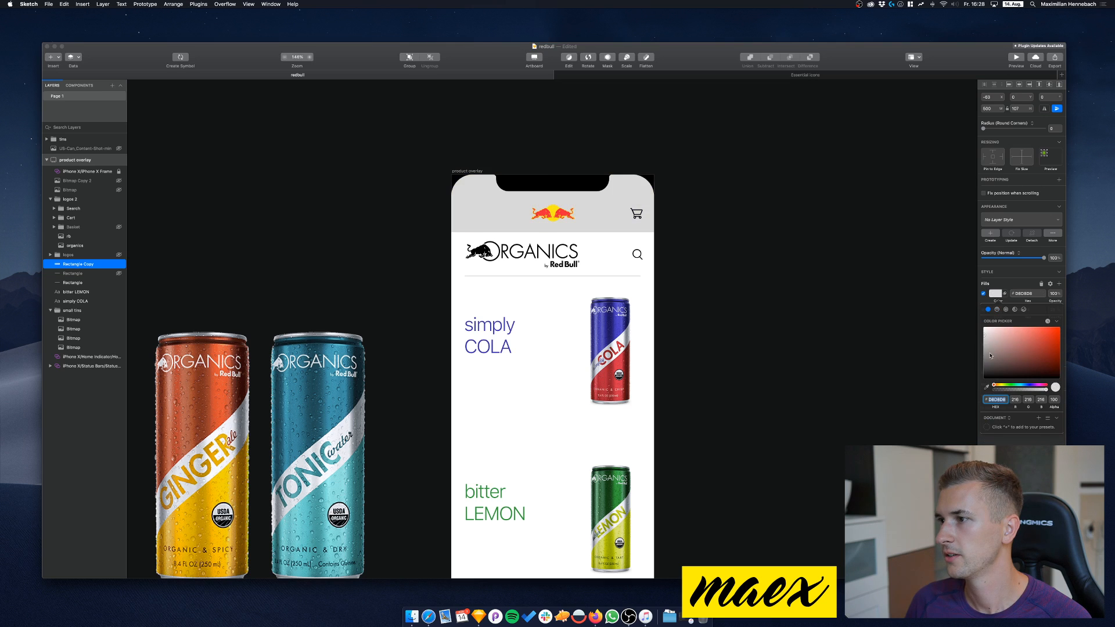
click(987, 388)
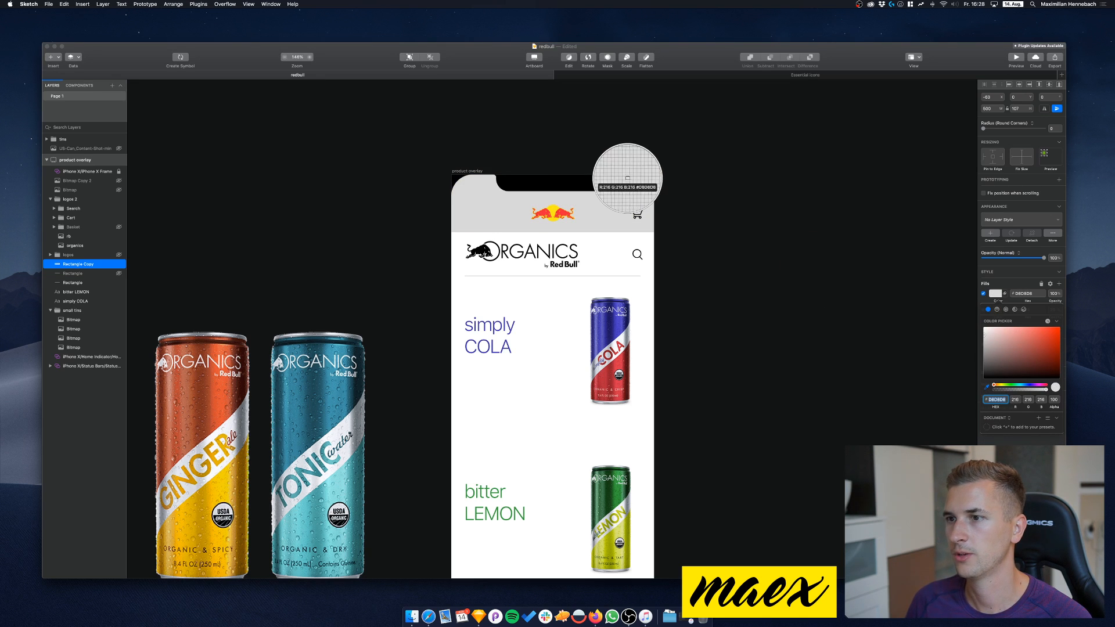
click(606, 322)
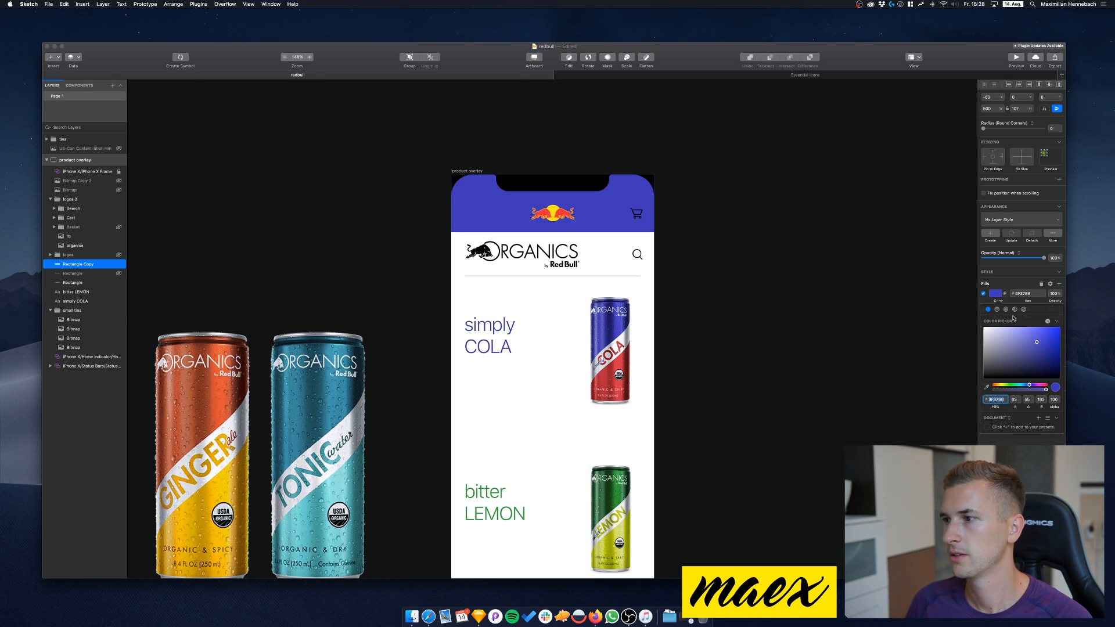
drag(1027, 354, 1046, 359)
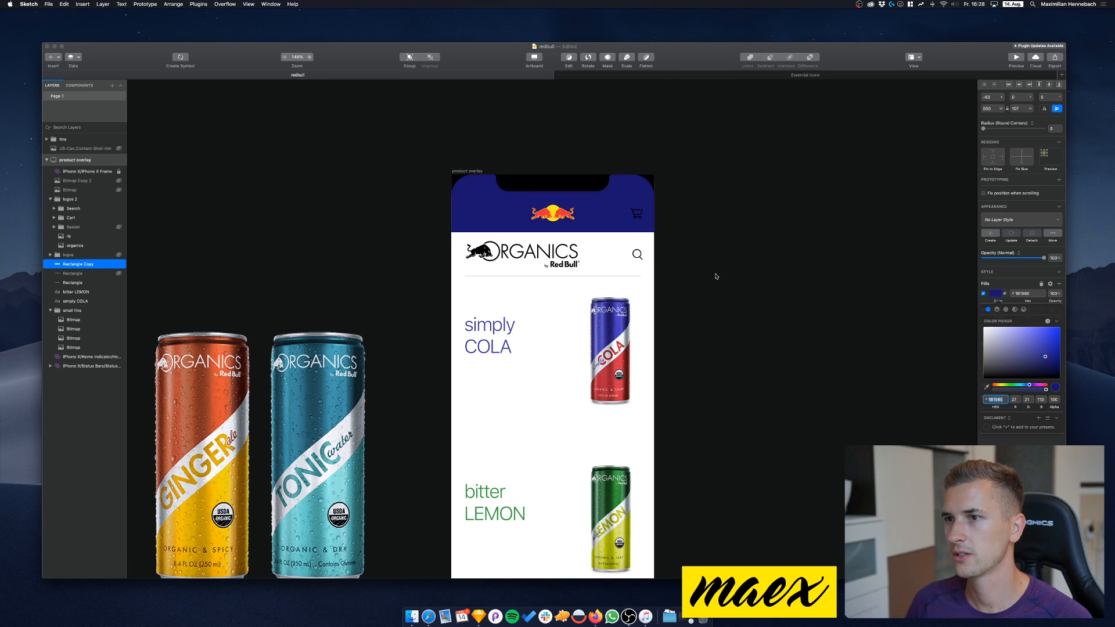
Try matching the header's blue fill to the navy on the Red Bull site in Safari, using 0F1442, and turn that fill off
scroll(717, 277, down, 3)
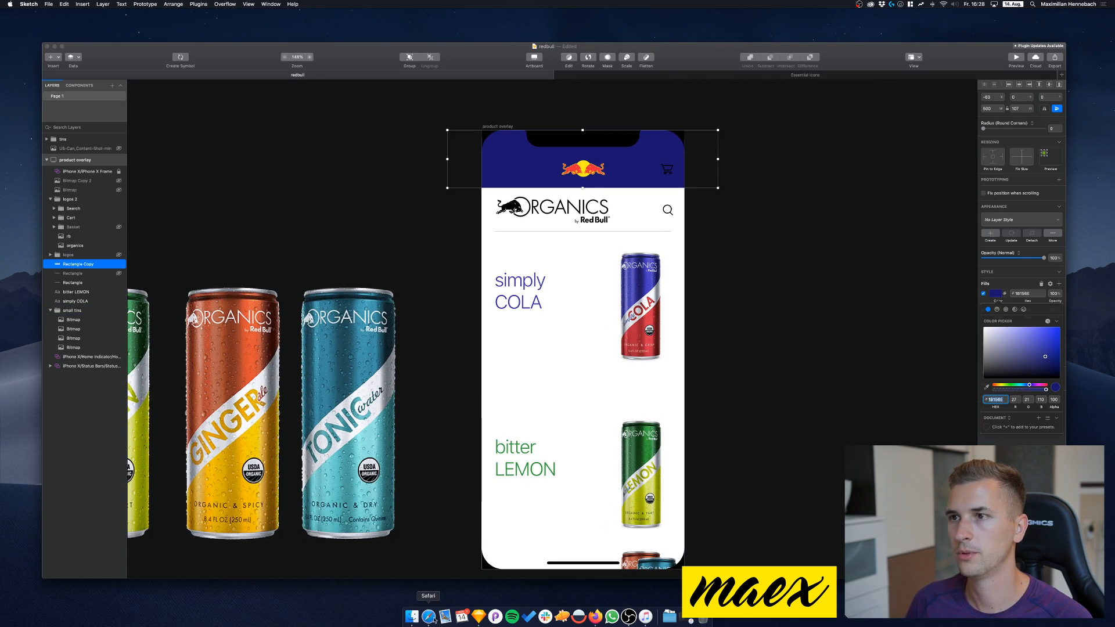
click(434, 619)
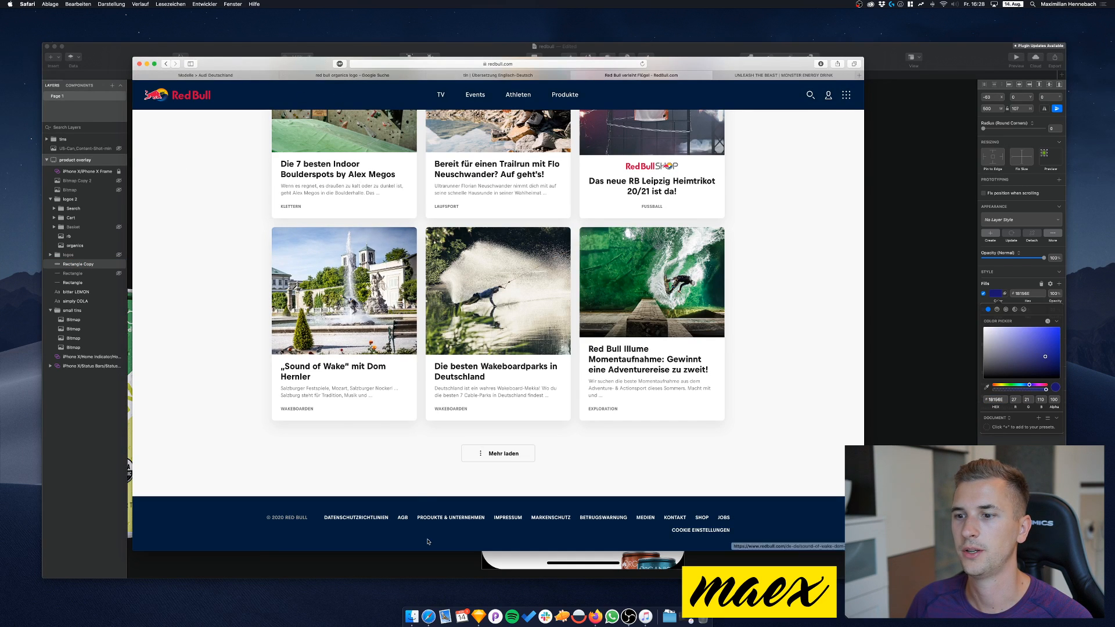
key(super+Tab)
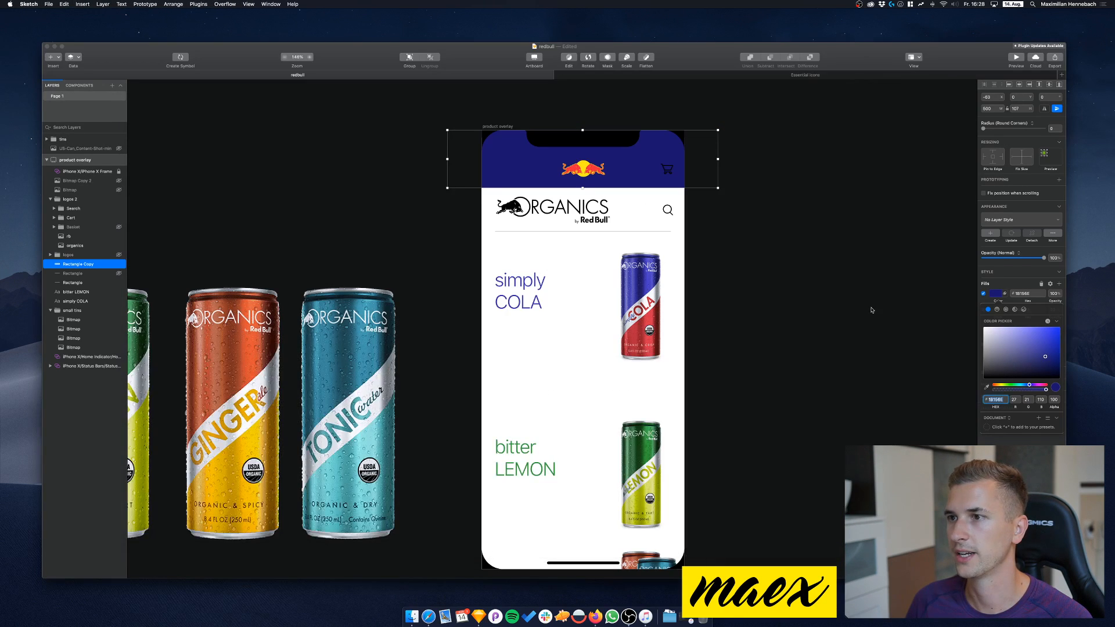
drag(1044, 372, 1046, 366)
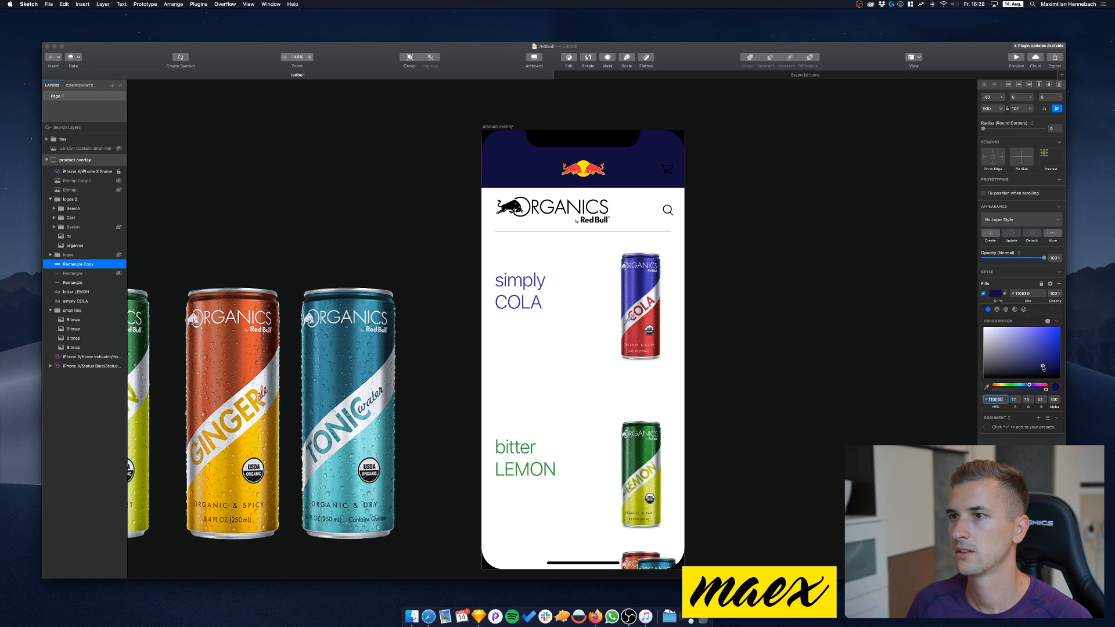
click(429, 617)
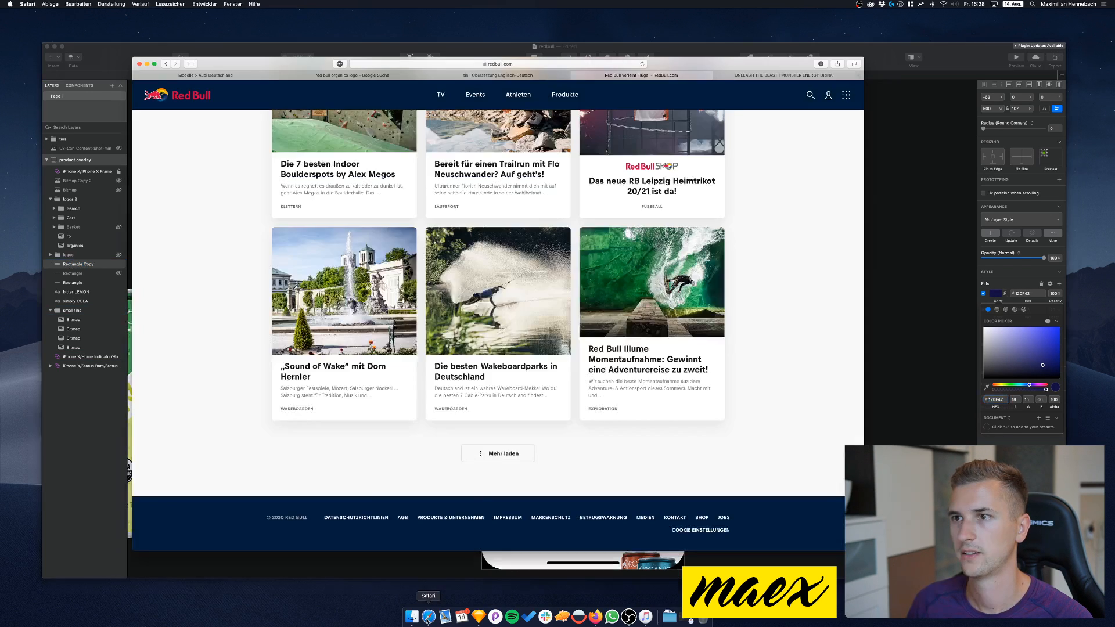
click(478, 617)
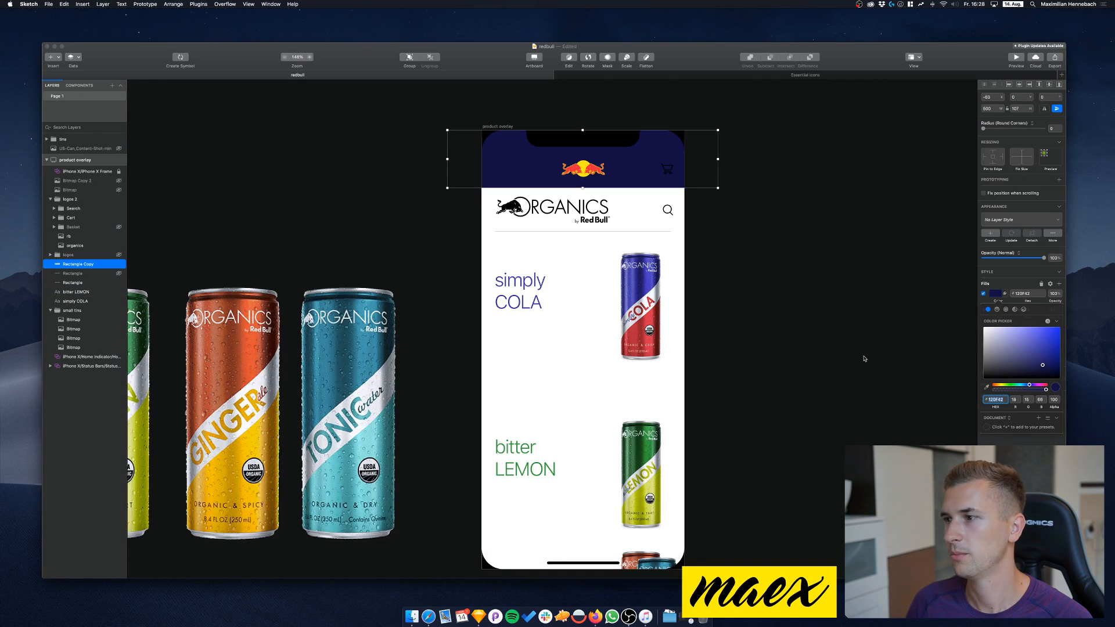
drag(1030, 385, 1028, 385)
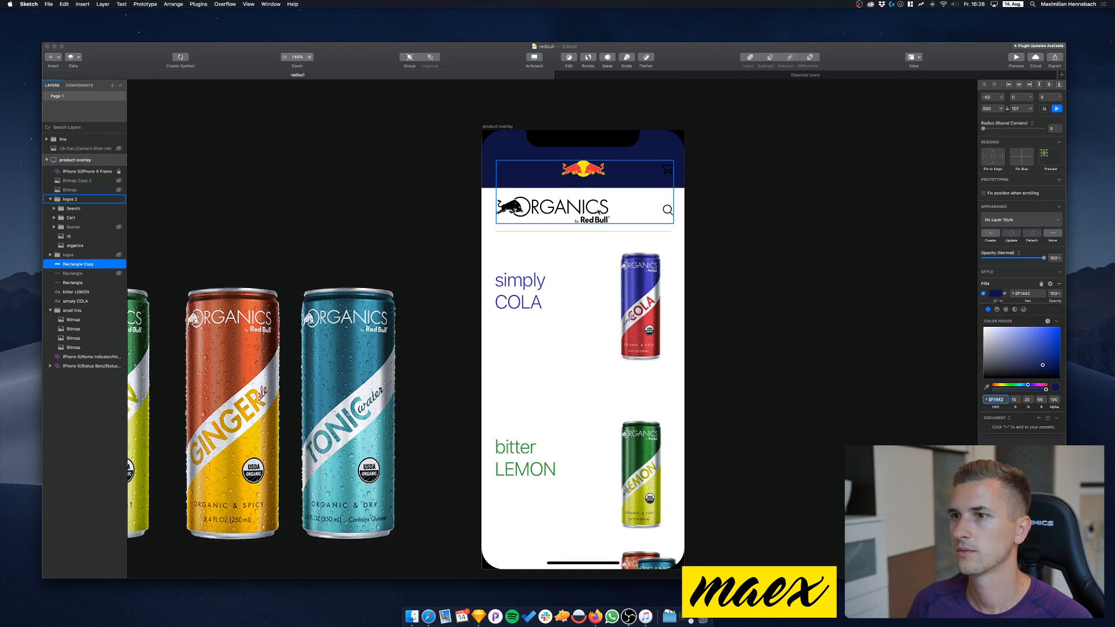
click(993, 297)
click(983, 294)
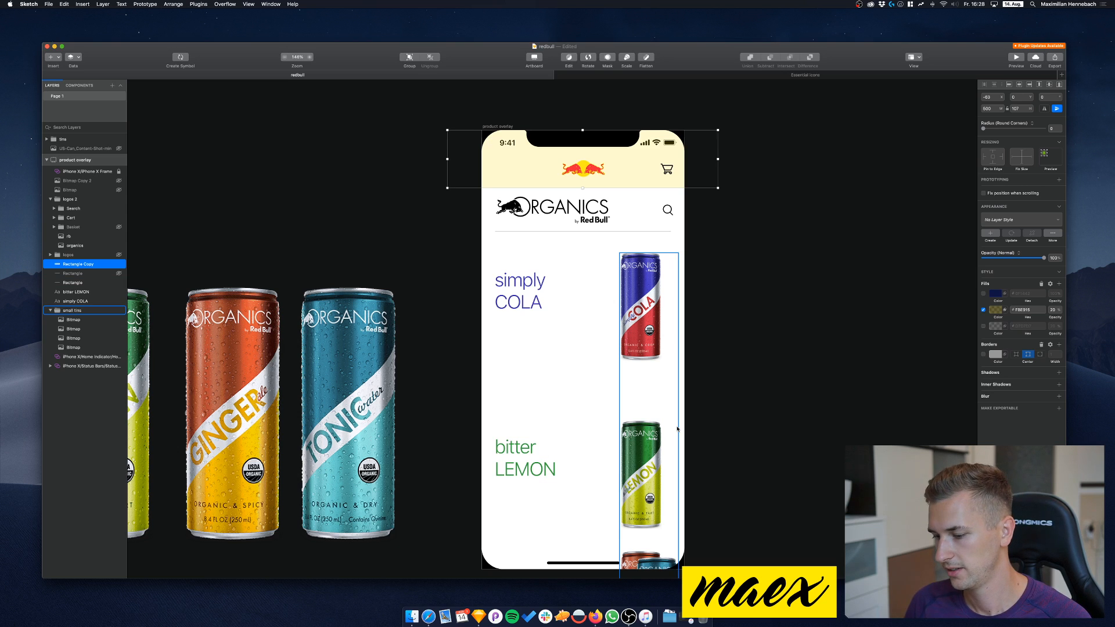
Switch to Safari, reload the monsterenergy.com page as a reference and return to Sketch
click(429, 617)
key(ctrl+Tab)
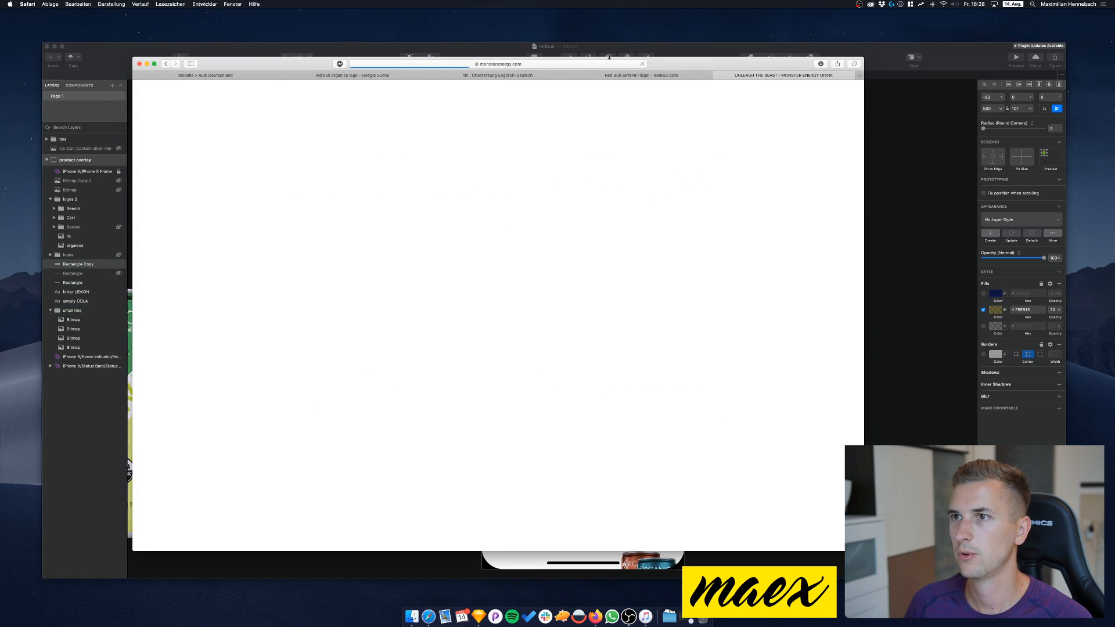
click(489, 65)
key(Return)
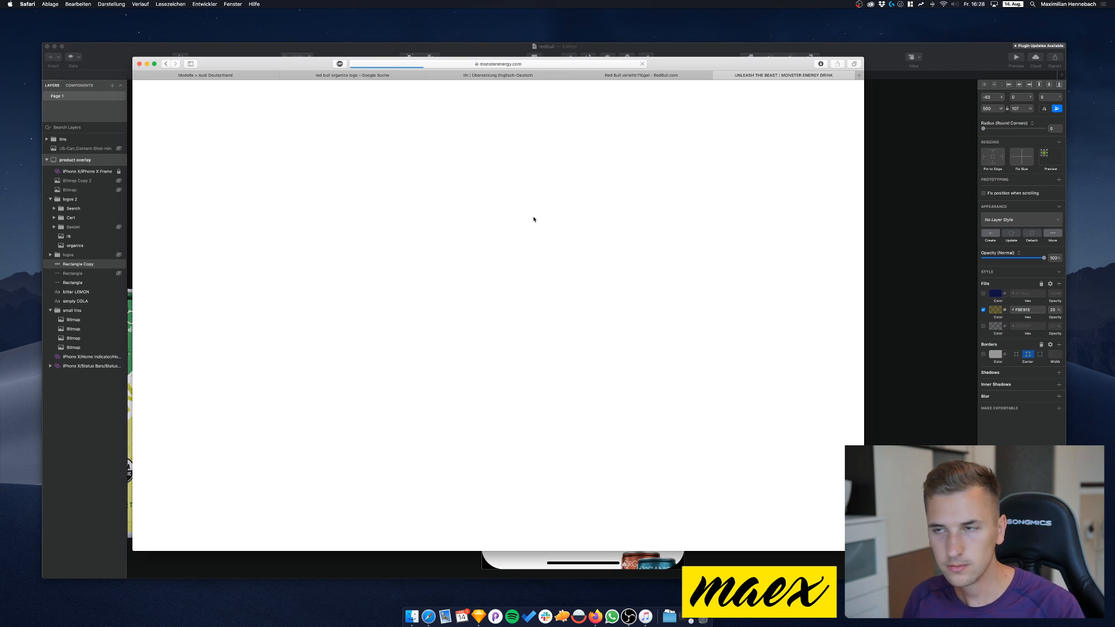
click(908, 192)
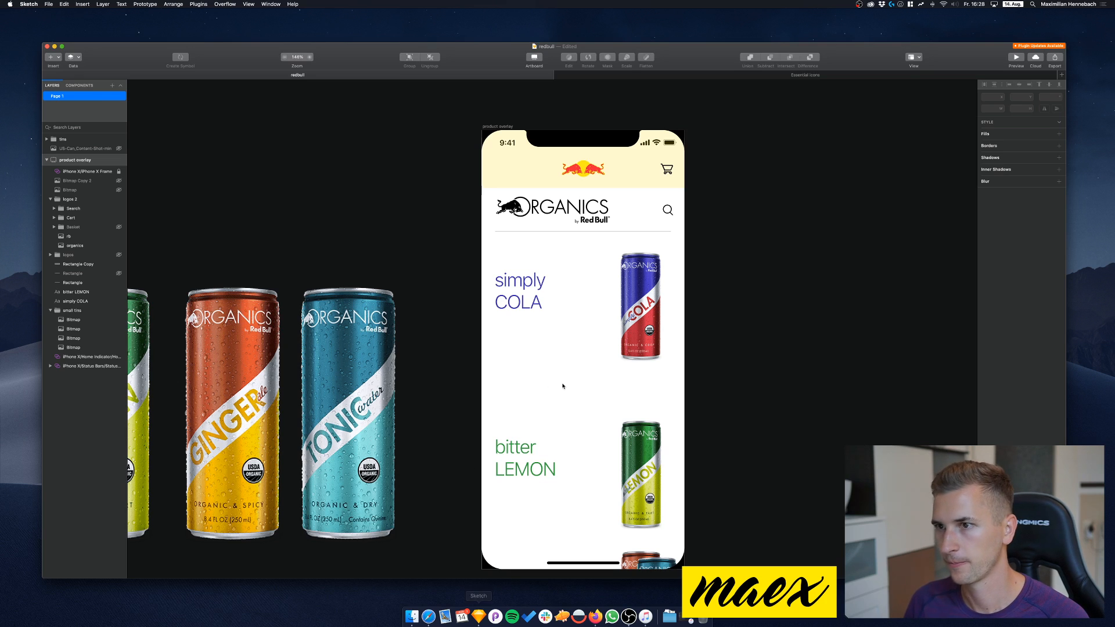
Add a solid fill to the header rectangle in the red sampled from the Red Bull emblem, at 30% opacity
click(639, 167)
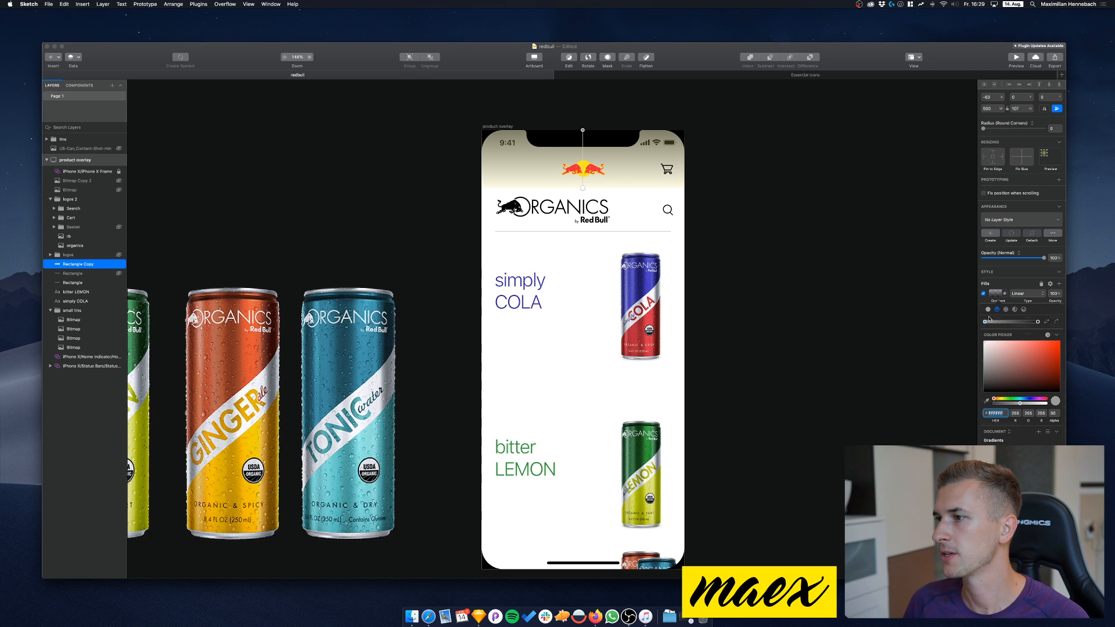
click(988, 309)
click(987, 386)
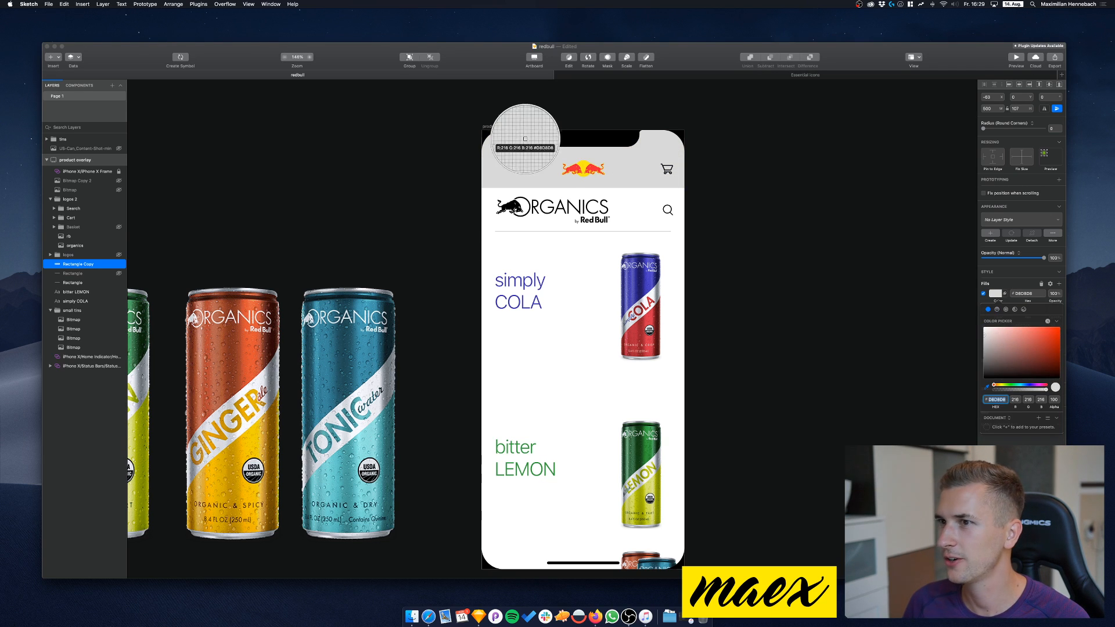
key(Escape)
click(987, 385)
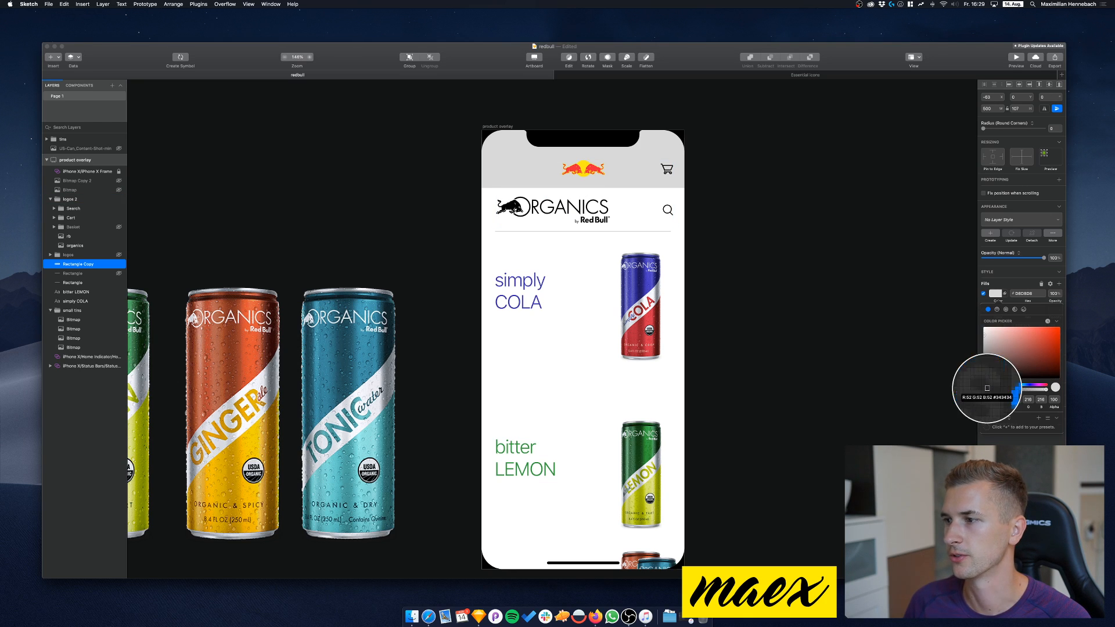
click(574, 169)
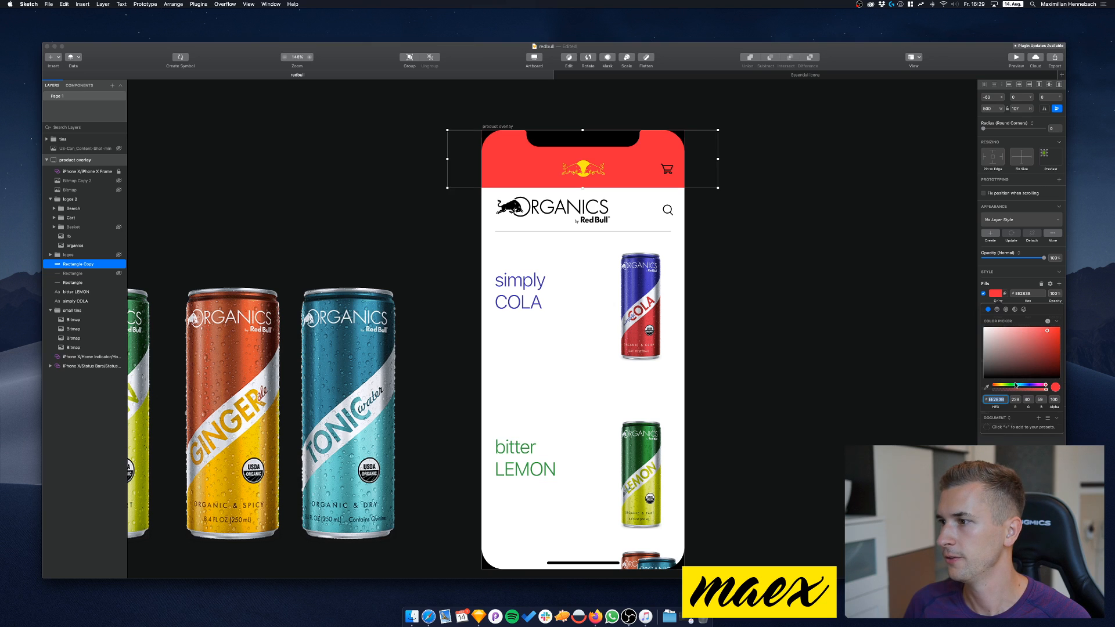
mouse_move(1028, 392)
mouse_down()
mouse_move(959, 389)
mouse_move(1010, 389)
mouse_up()
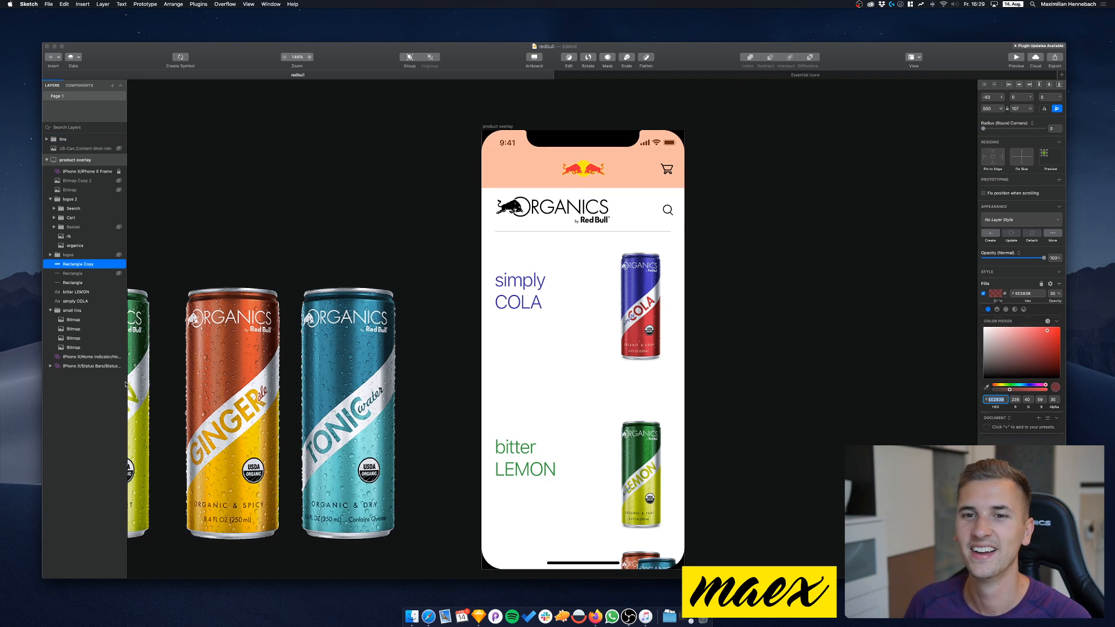
Move the status bar layer above the header rectangle, directly beneath the iPhone X frame in the layer order
click(90, 357)
drag(90, 356, 76, 177)
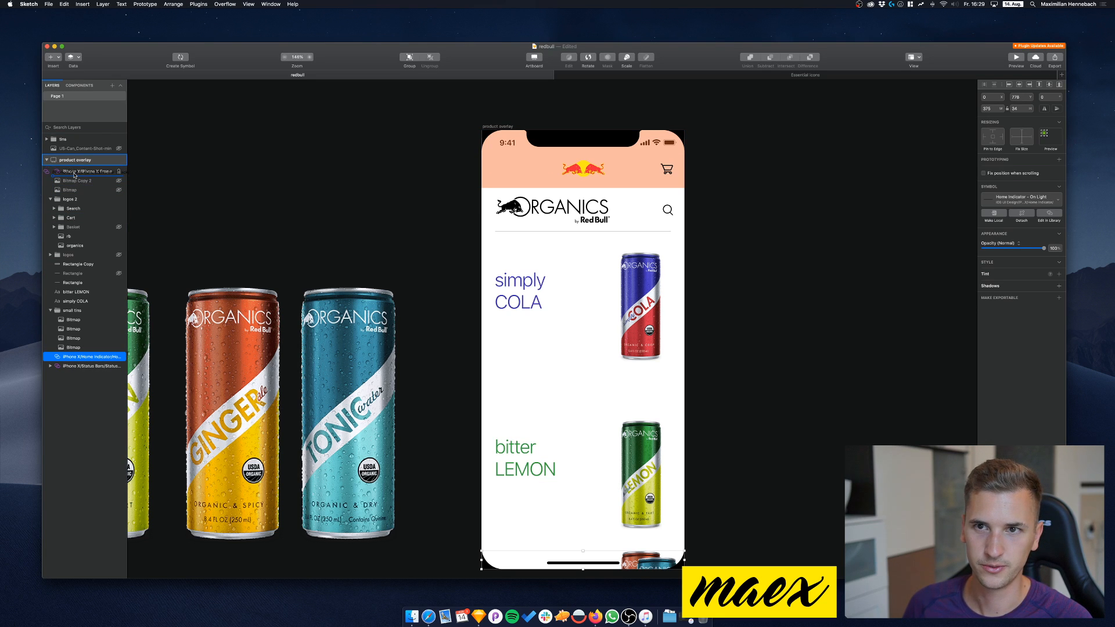
click(575, 147)
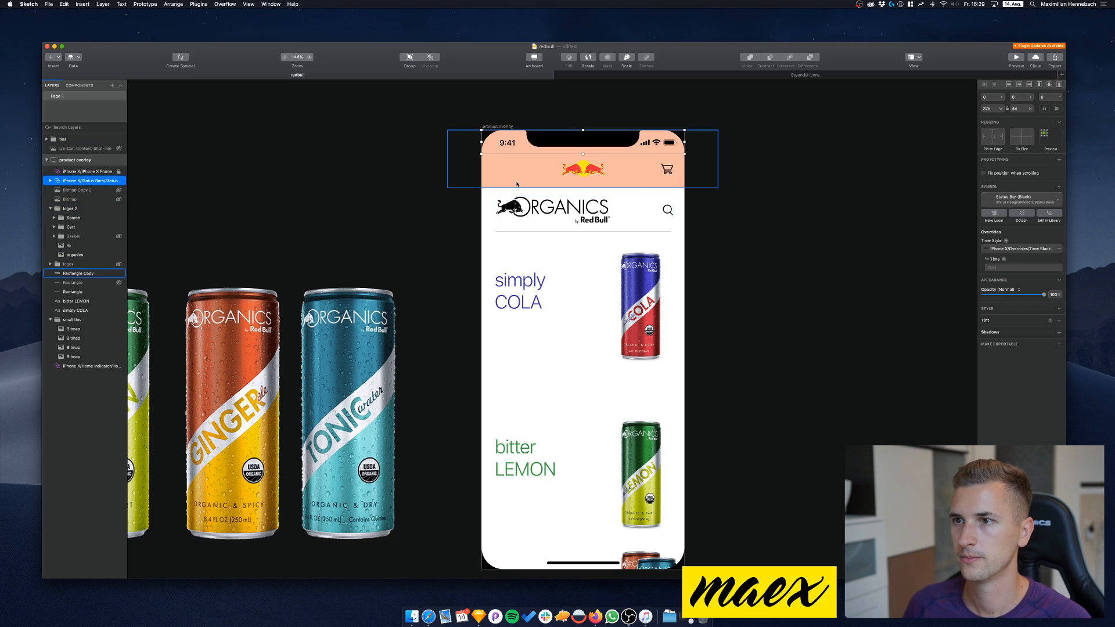
Set the header rectangle's red fill opacity to 46% and toggle its yellow fill for comparison
click(678, 174)
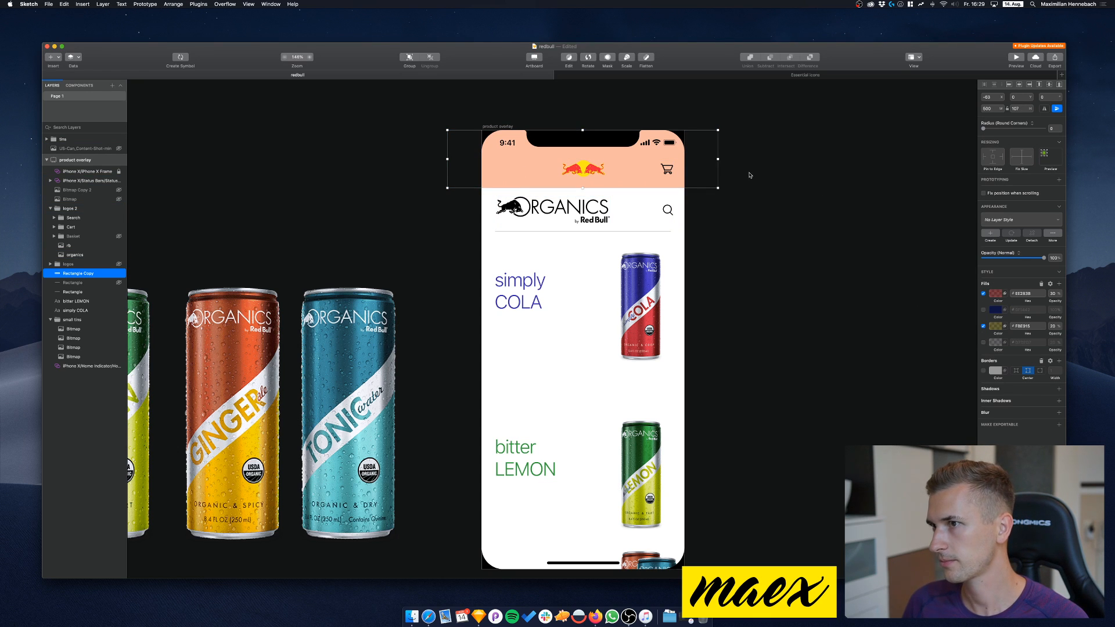
click(997, 294)
mouse_move(1011, 393)
mouse_down()
mouse_move(1066, 396)
mouse_move(984, 393)
mouse_move(1018, 389)
mouse_up()
click(1001, 280)
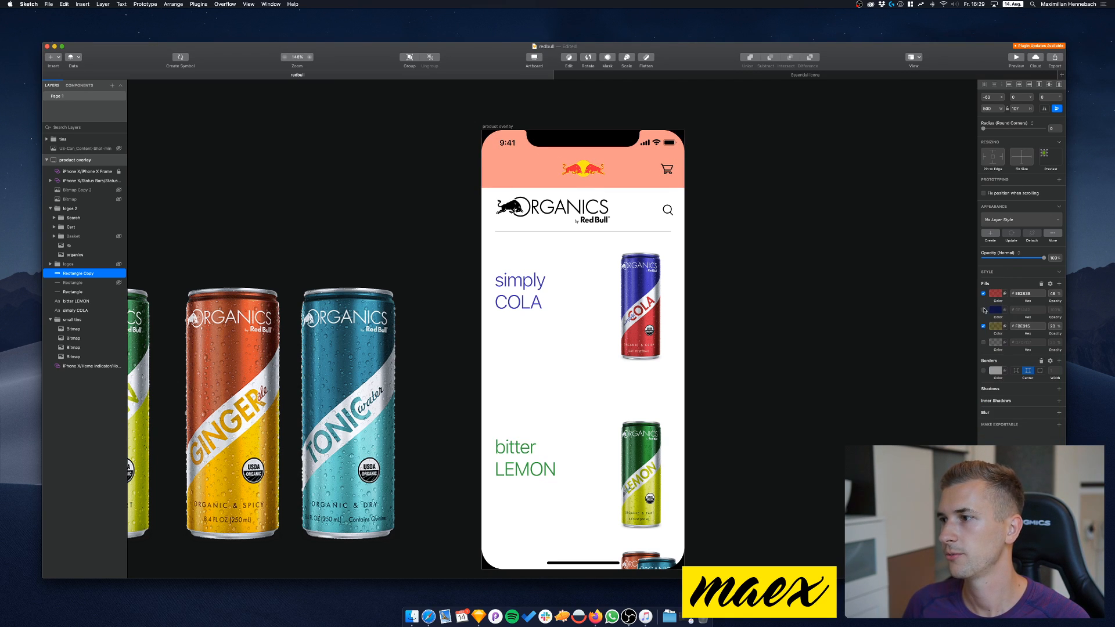
click(984, 326)
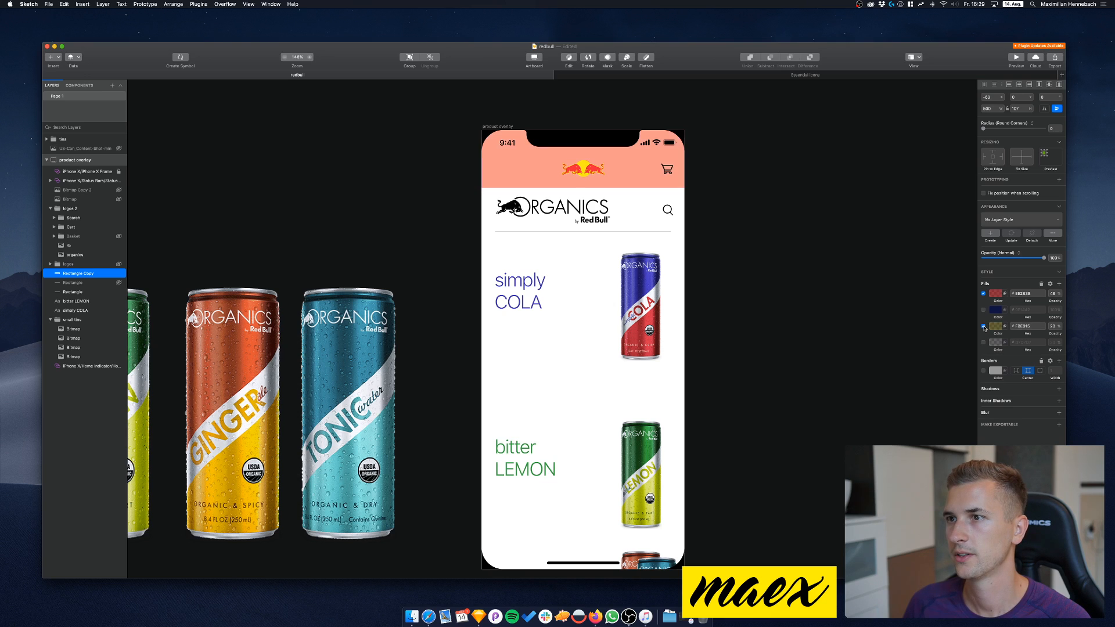
Toggle the header rectangle's yellow fill for comparison and set its red fill opacity to 100%
click(983, 326)
click(984, 326)
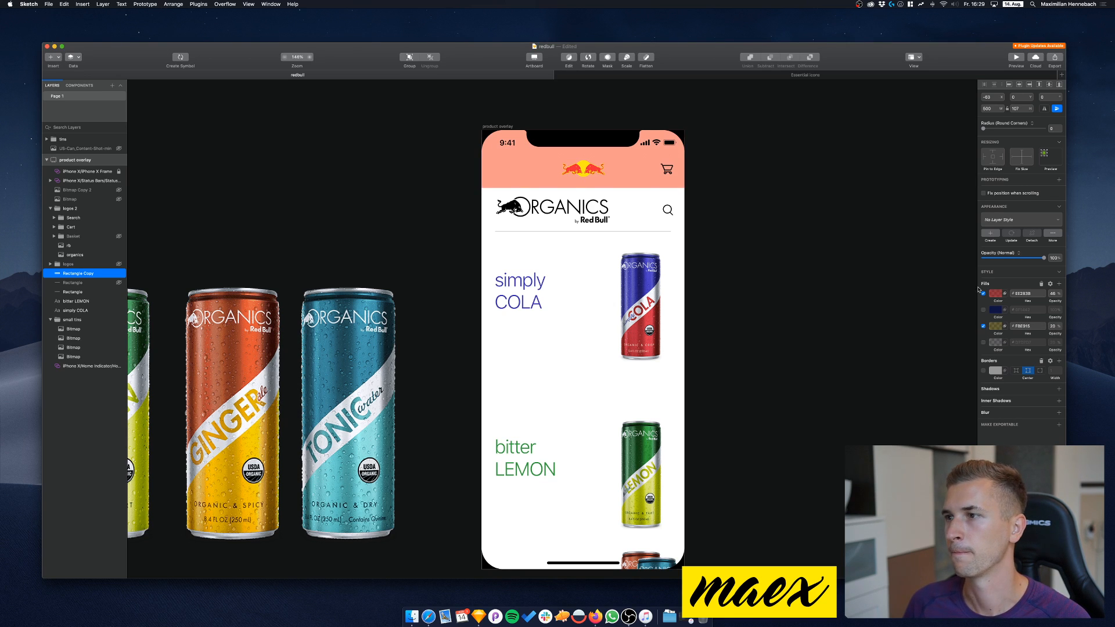
drag(1052, 301, 1087, 301)
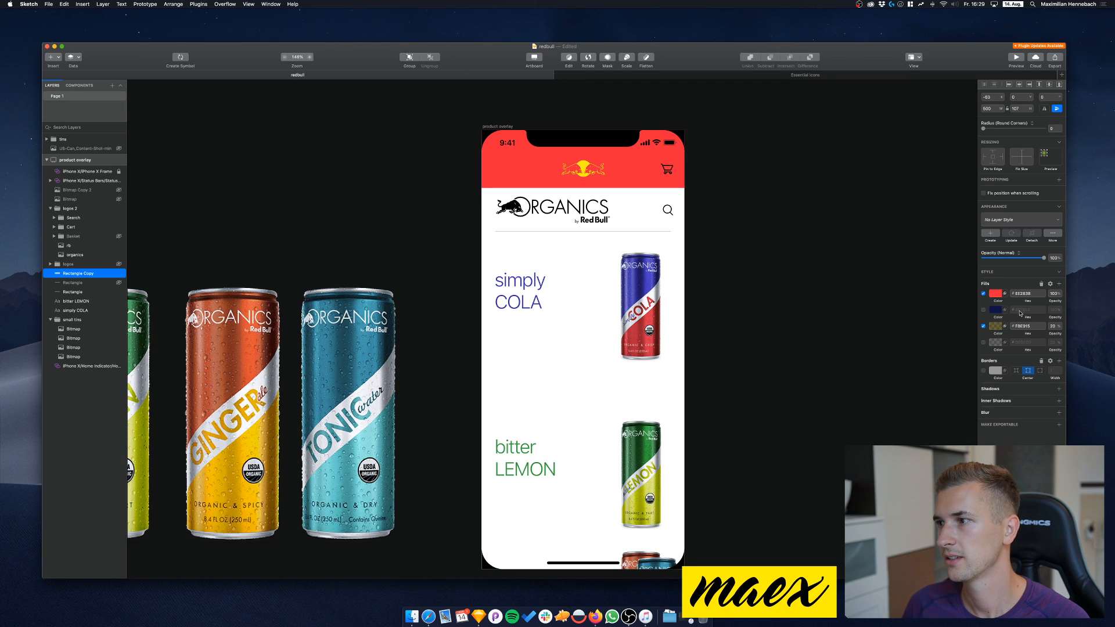
Compare the dark blue, red and yellow fills on the header rectangle, leaving only the 20% yellow fill enabled
click(984, 293)
click(983, 310)
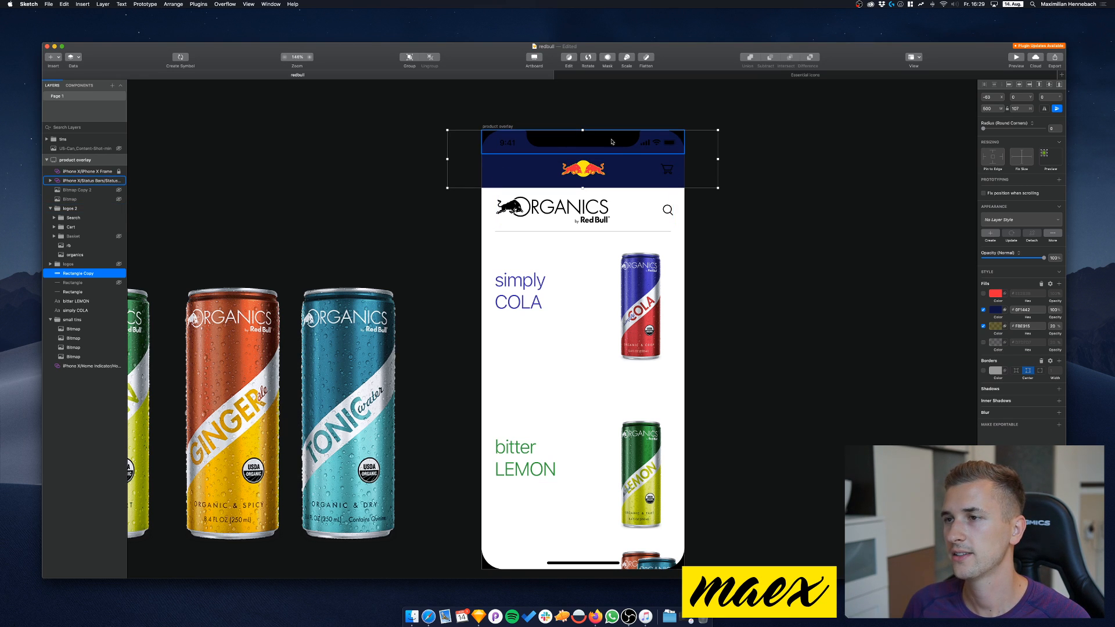
click(983, 310)
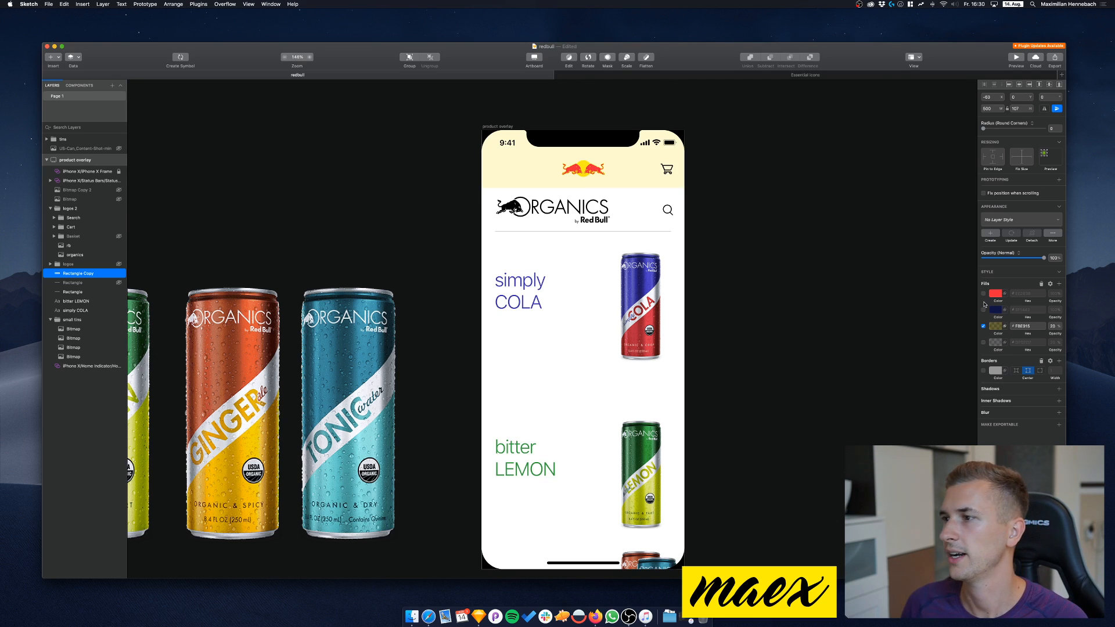
click(983, 293)
click(984, 326)
click(984, 327)
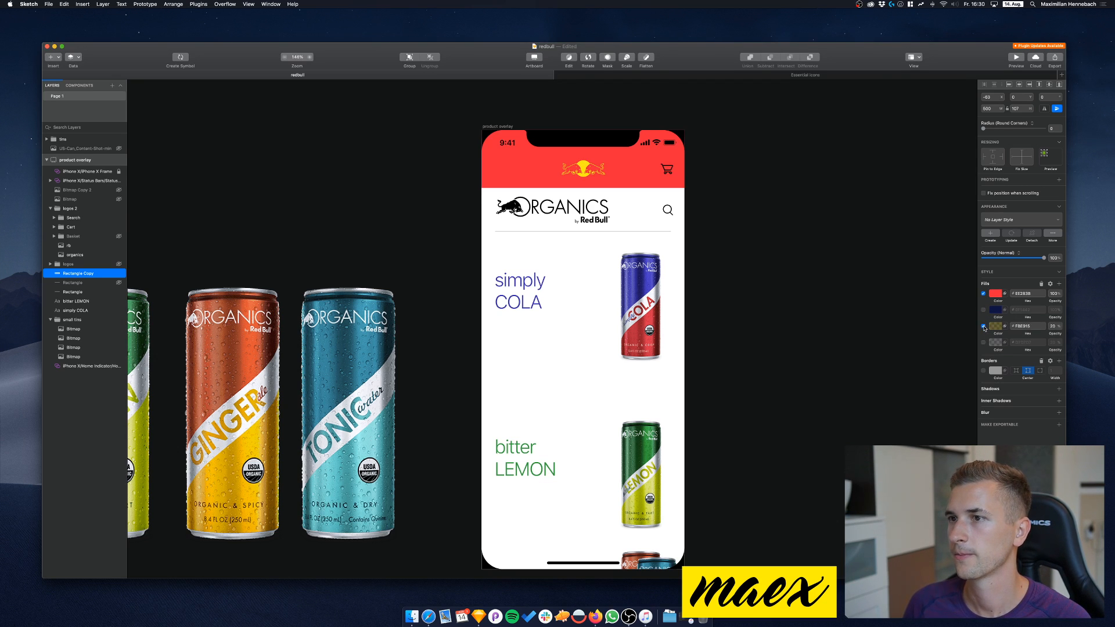
click(984, 295)
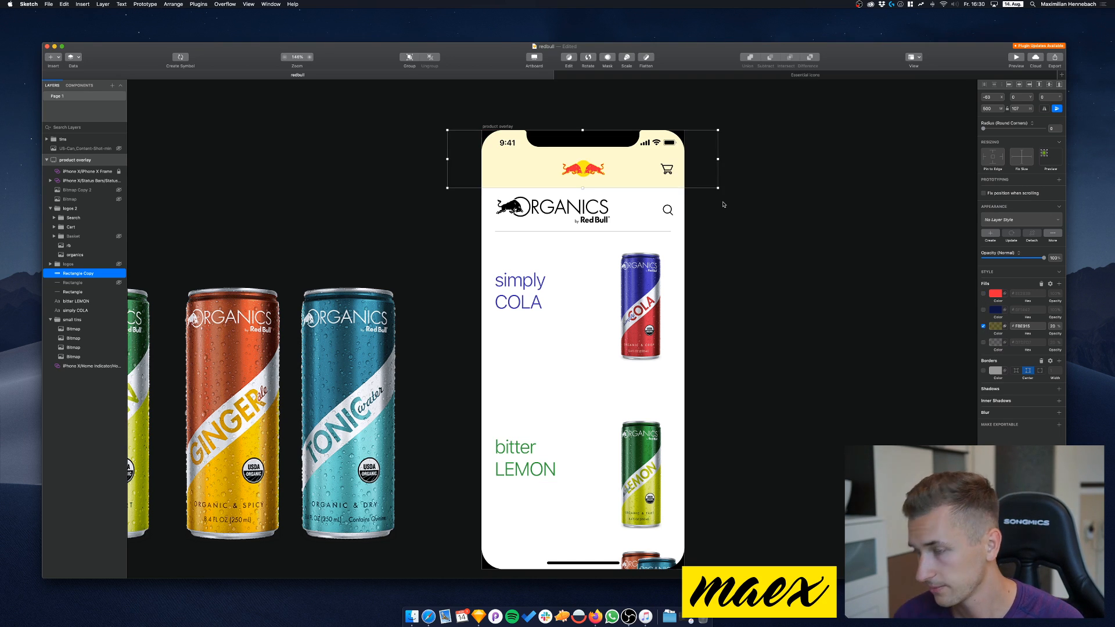
click(441, 211)
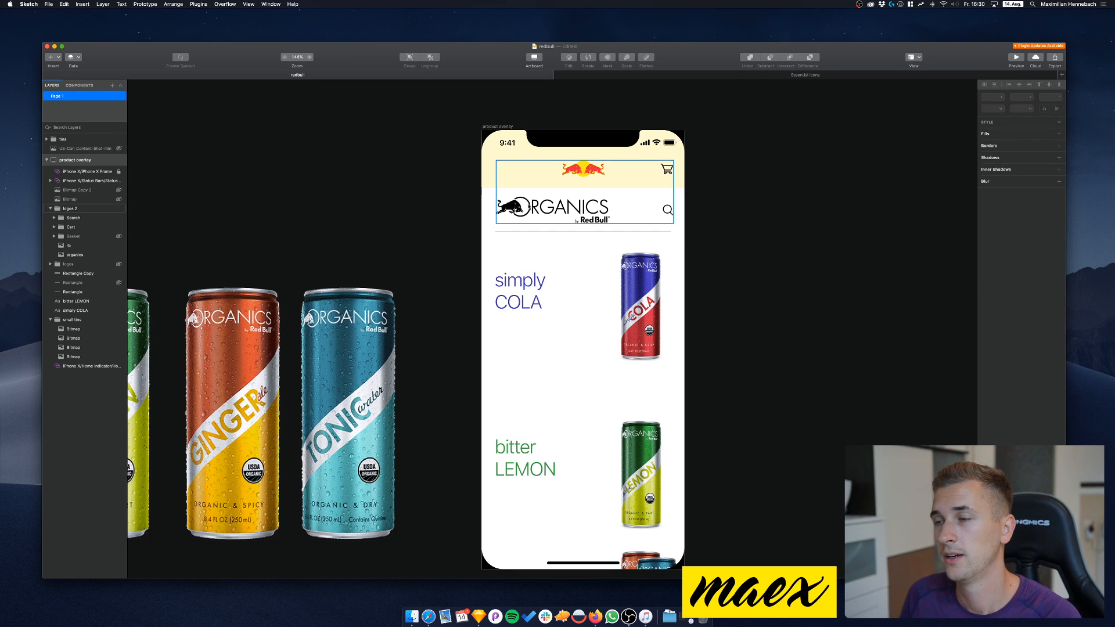
click(561, 214)
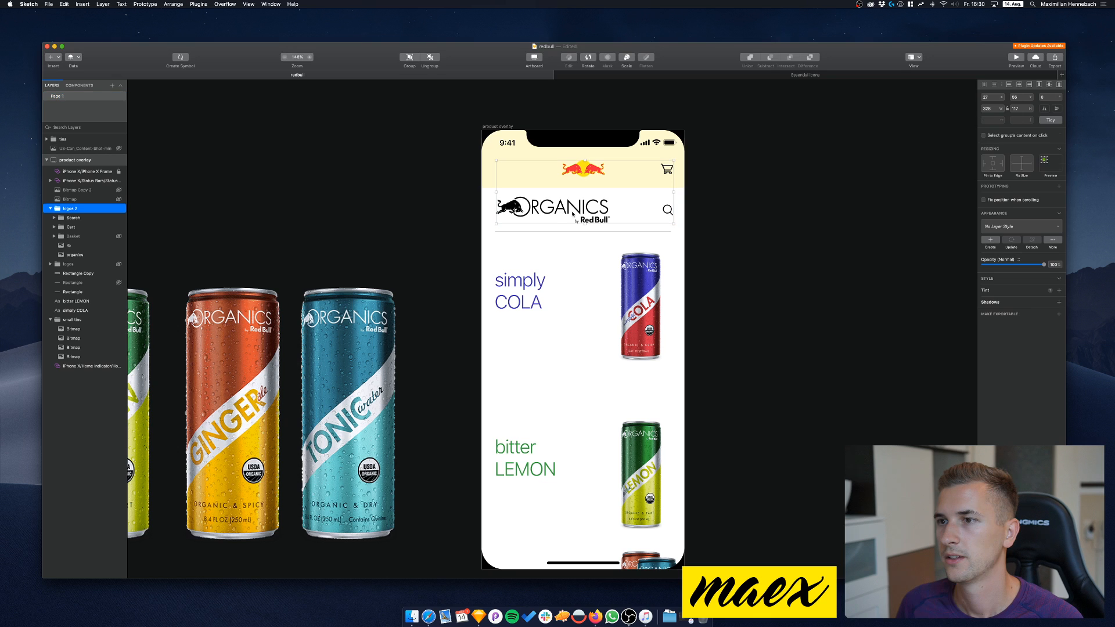
click(490, 164)
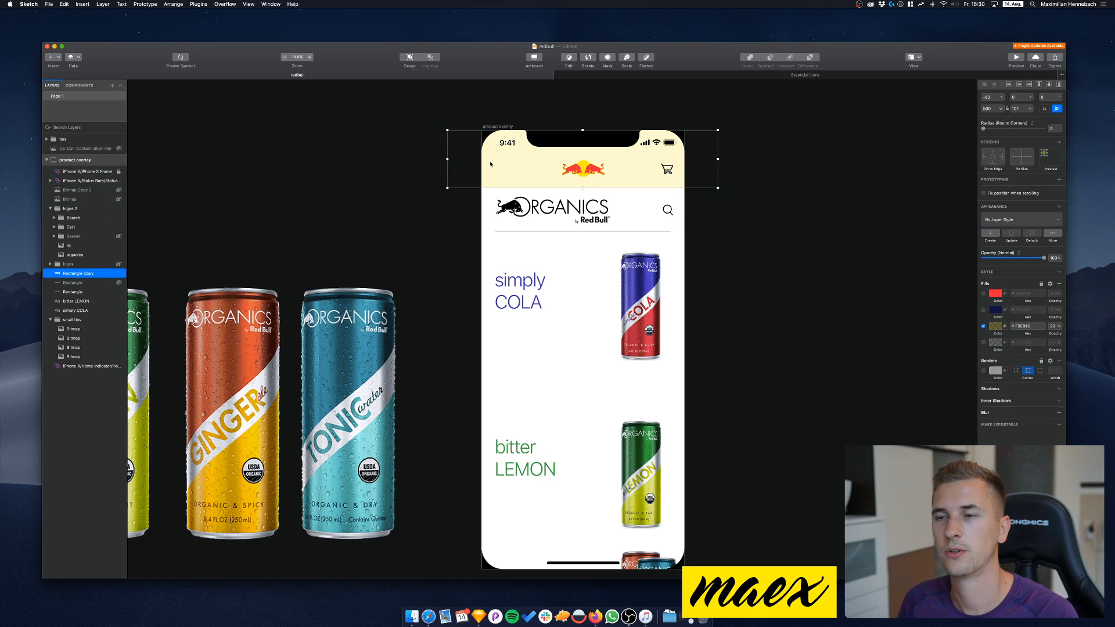
key(super+d)
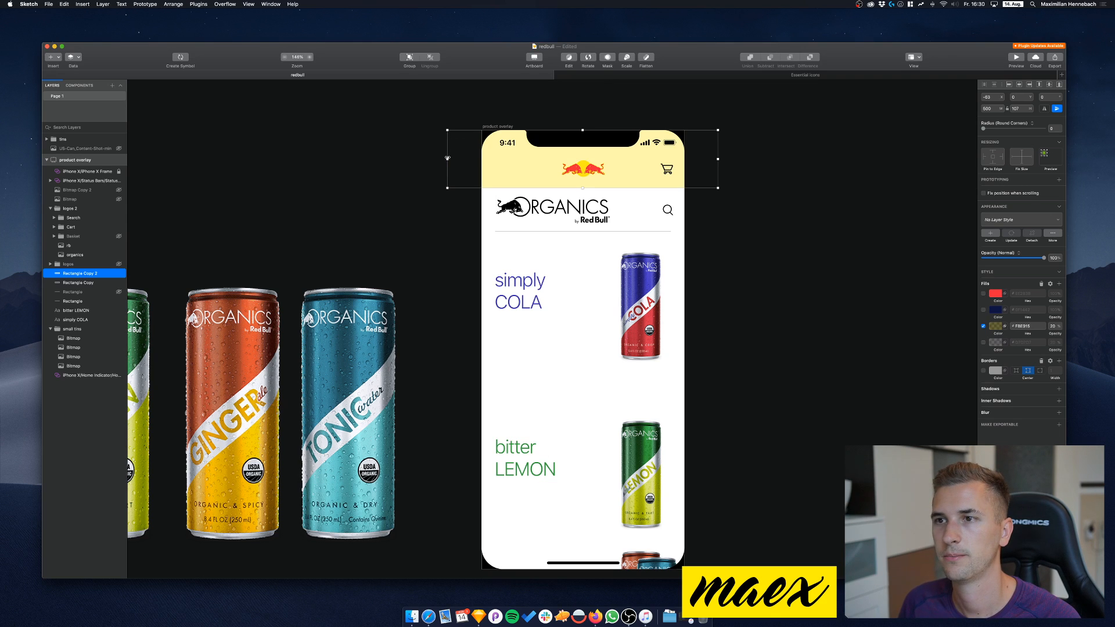
key(BackSpace)
Narrow the header rectangle to about 376 px to match the artboard and place a duplicate directly beneath it at Y 107
click(458, 164)
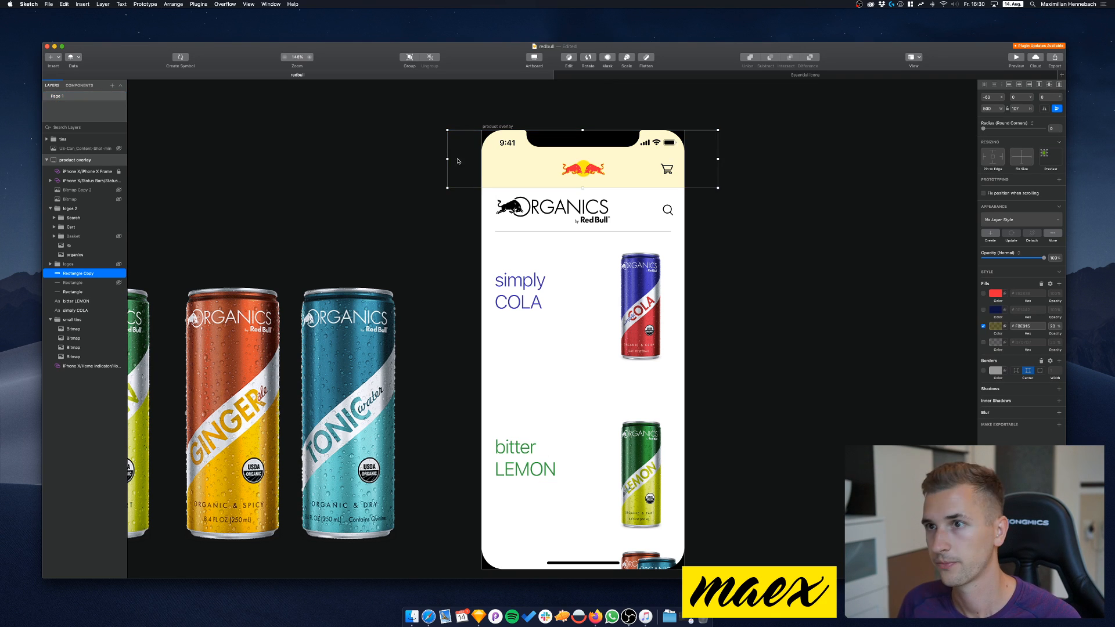
drag(446, 158, 480, 157)
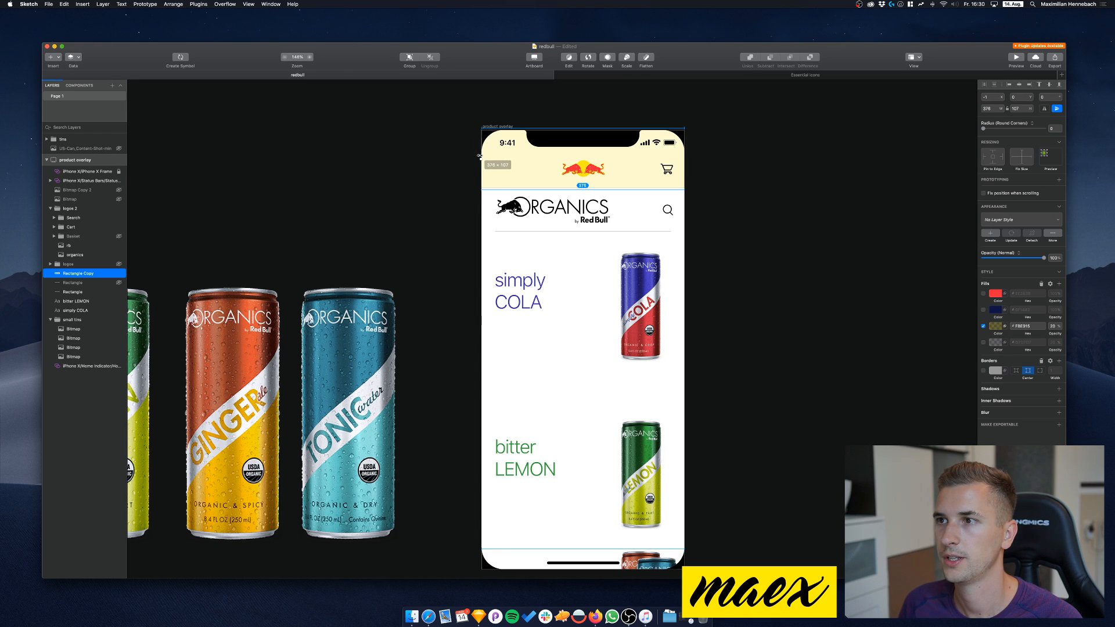
key(super+d)
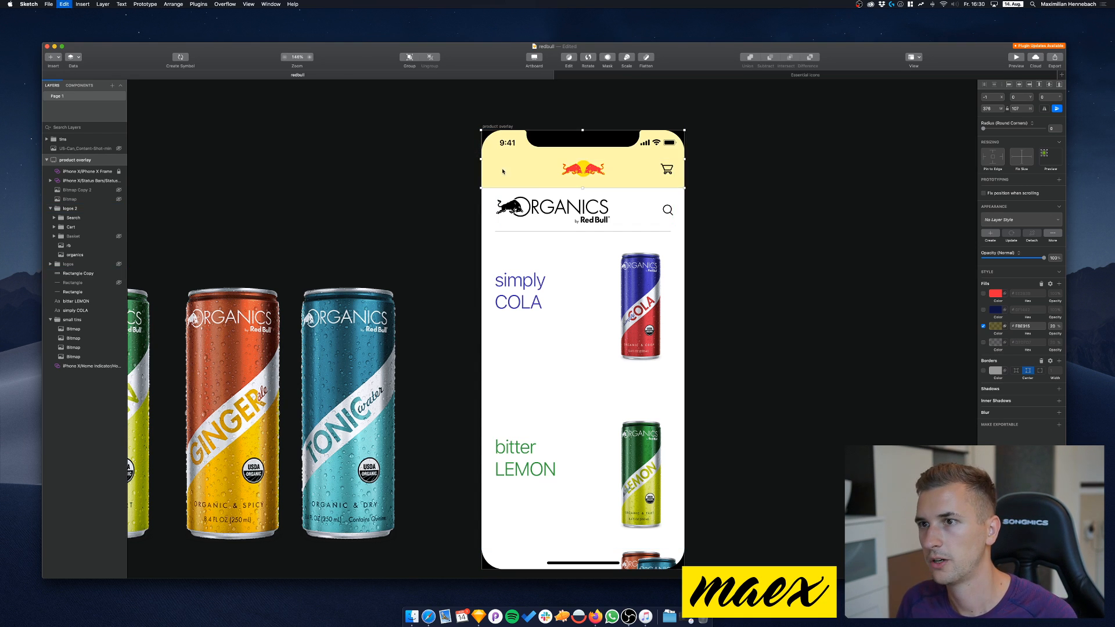
drag(487, 166, 482, 217)
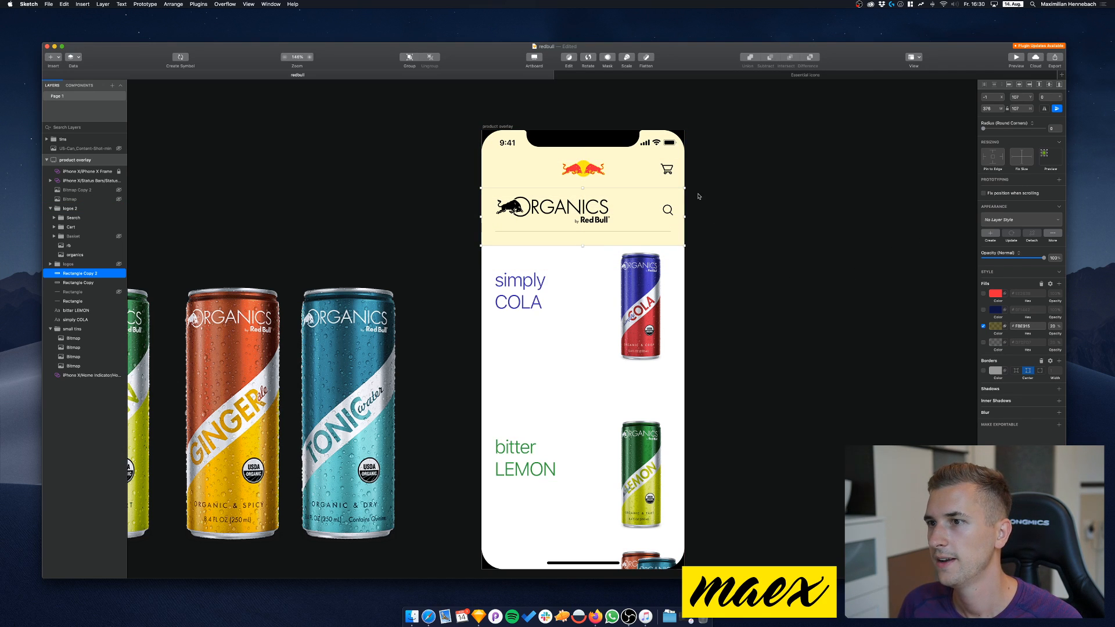
drag(573, 208, 573, 207)
Lower the yellow fill opacity of the duplicated rectangle behind the Organics logo to 9%
click(995, 326)
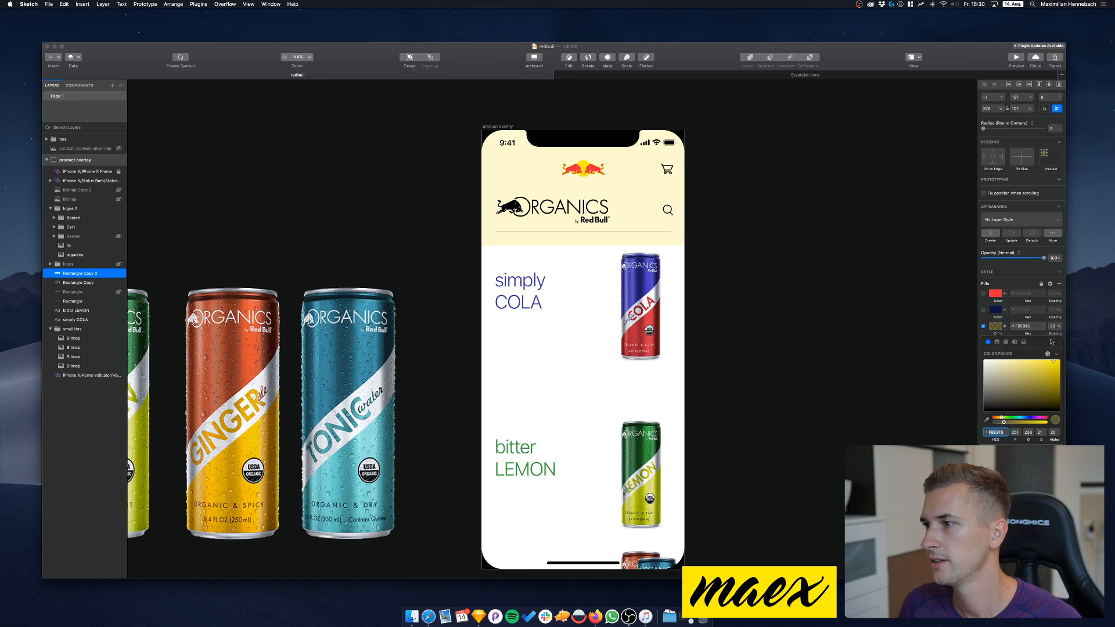
click(1052, 335)
drag(1052, 333, 1042, 335)
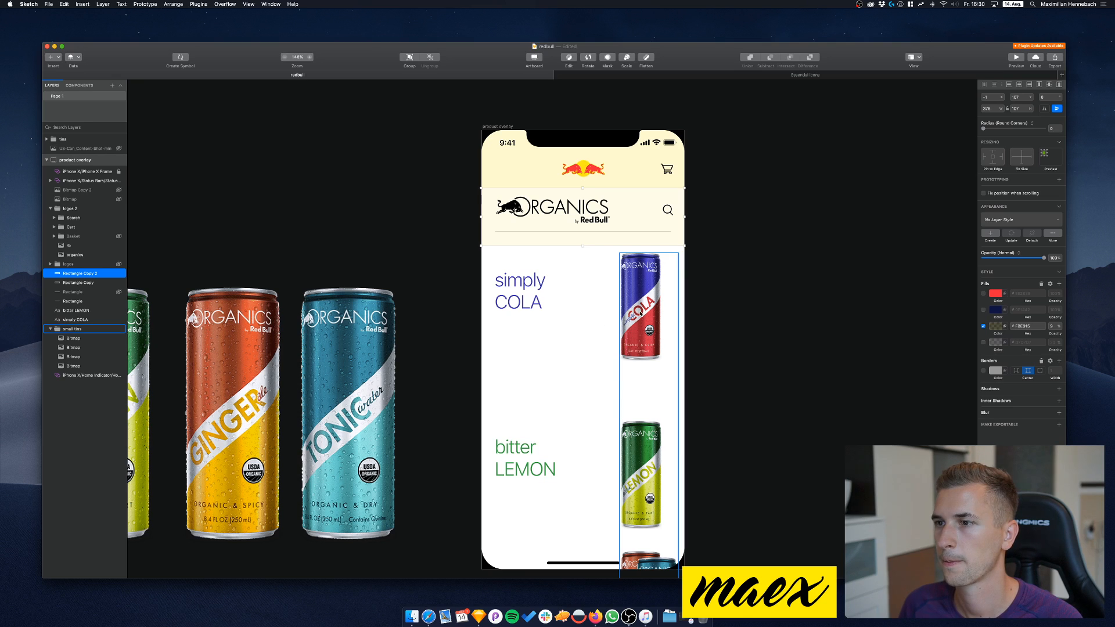
Select the small tins group together with the "simply COLA" text
click(648, 312)
shift+click(519, 291)
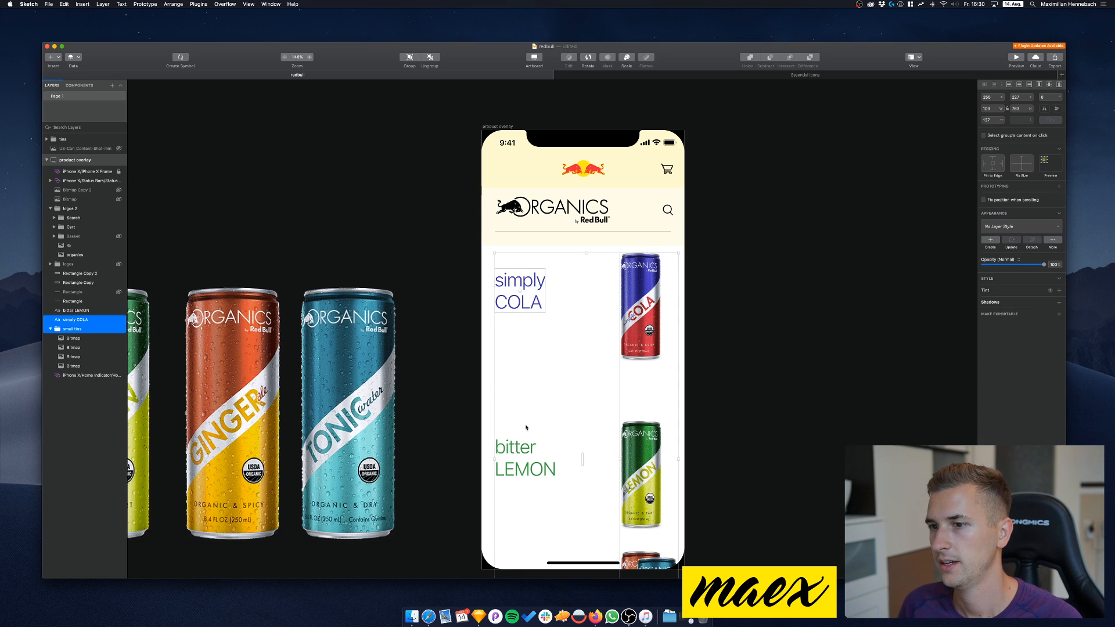
Move the "simply COLA" and "bitter LEMON" texts together with the small tins group further down from the header
shift+click(525, 472)
key(shift+Down)
key(shift+Down)
key(shift+Down)
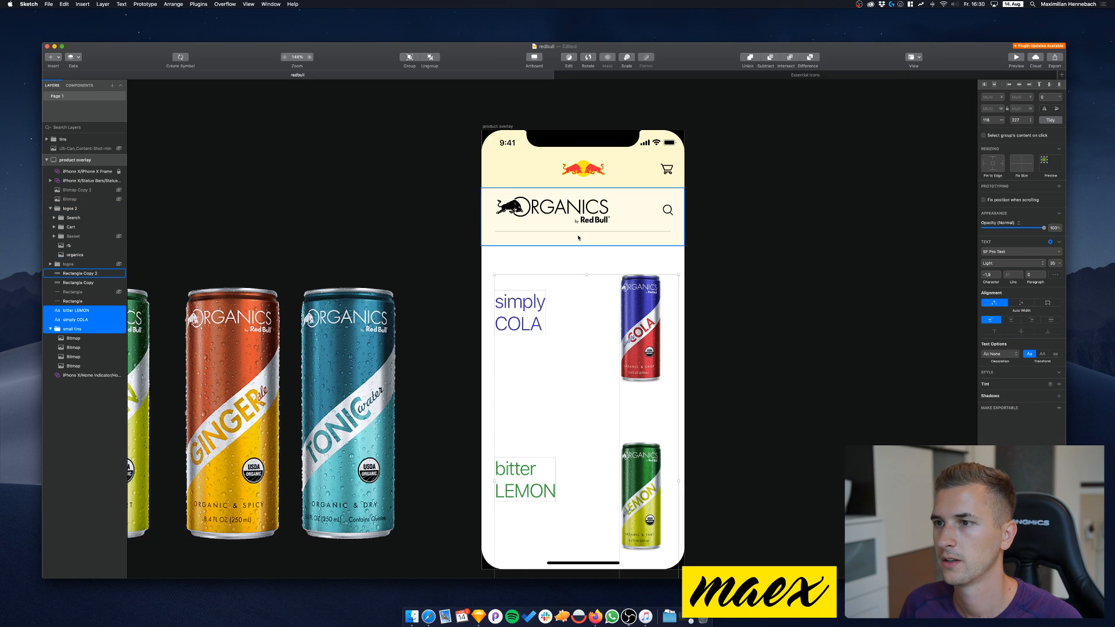
Hide the divider line under the Organics logo and shorten the band behind the logo to about 82 px high
click(119, 301)
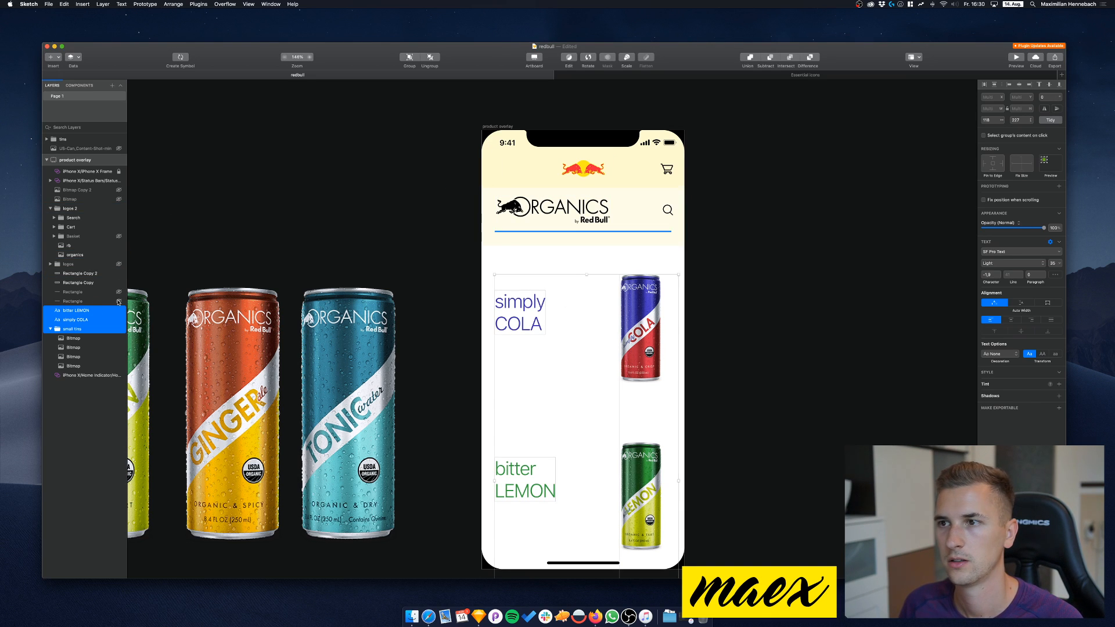
click(580, 244)
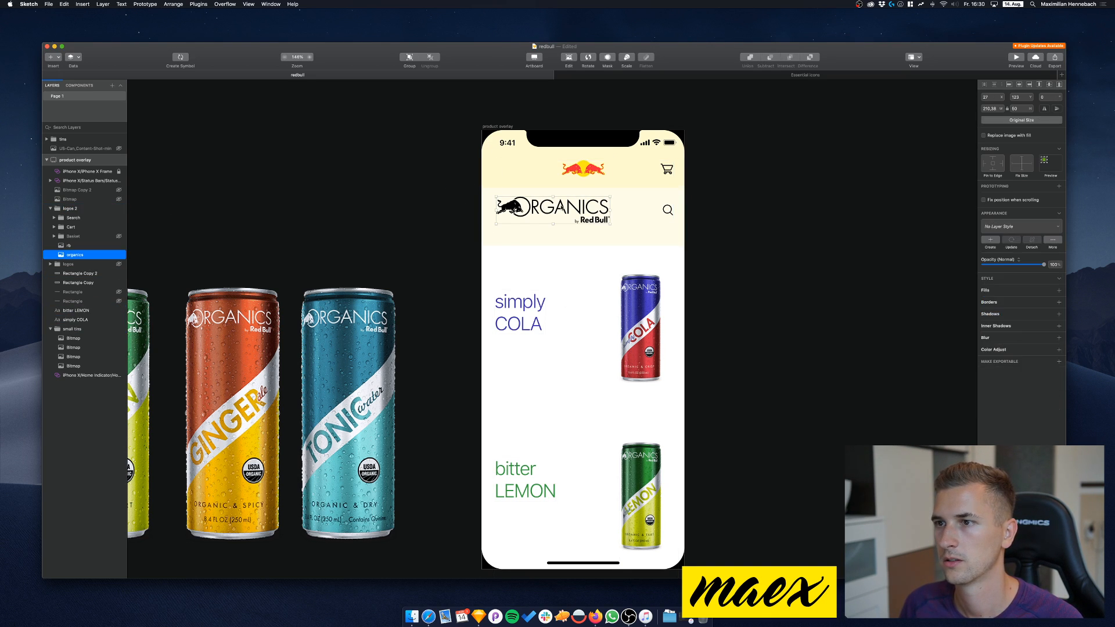
drag(579, 245, 581, 232)
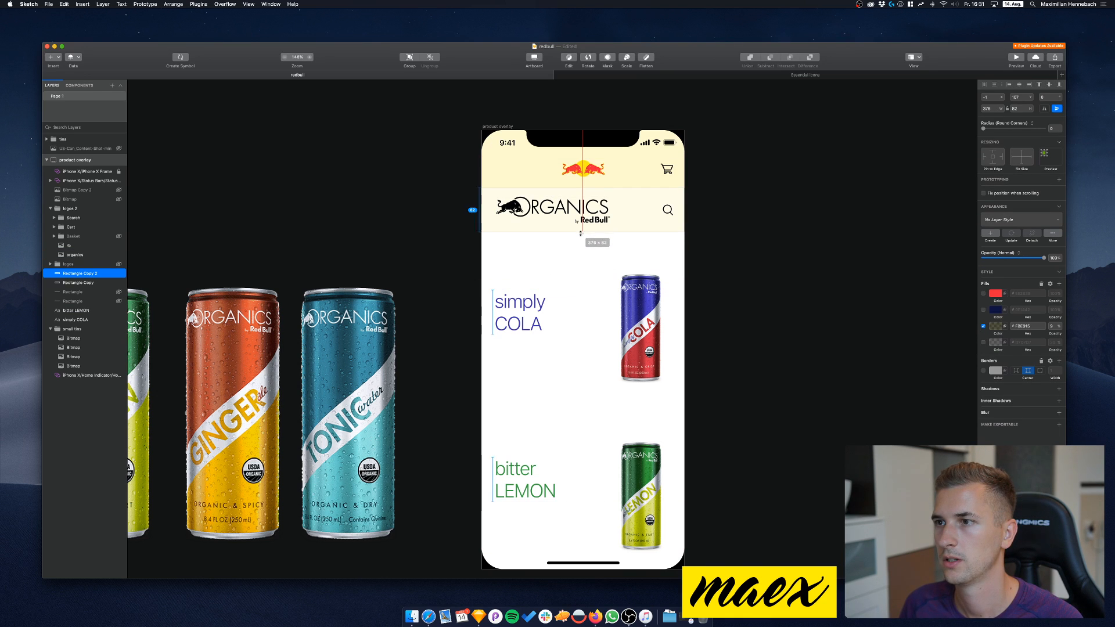
click(422, 187)
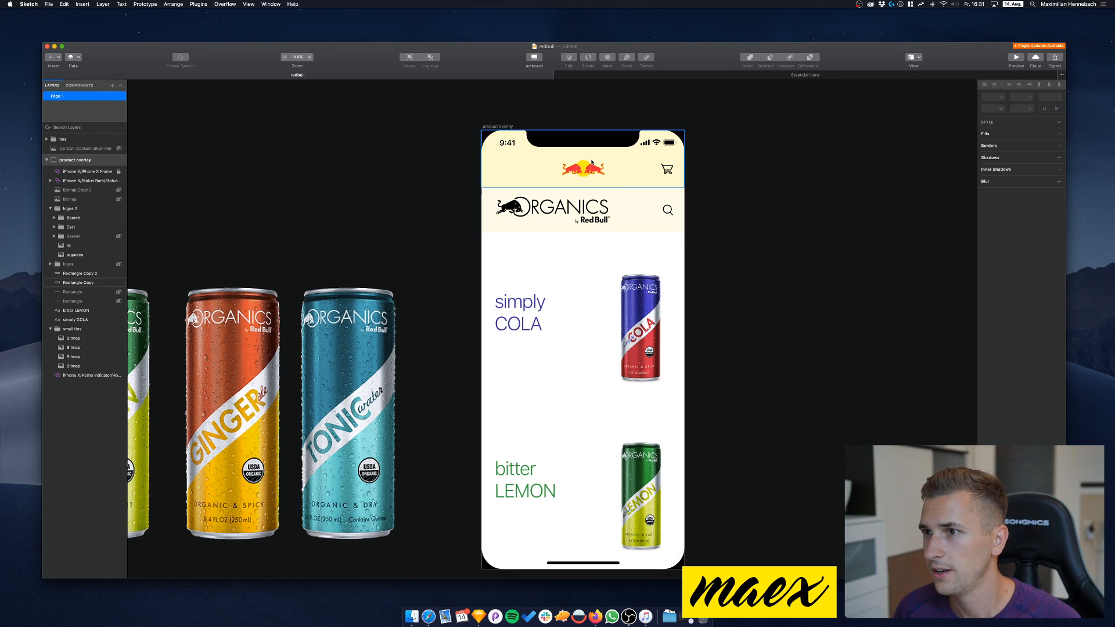
click(629, 196)
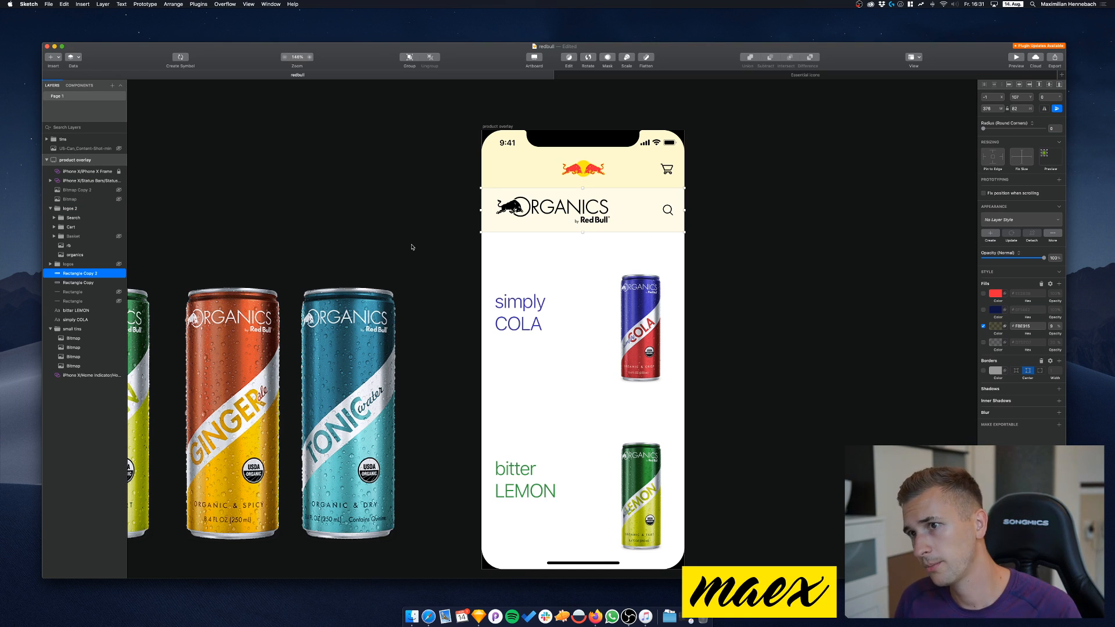
click(441, 239)
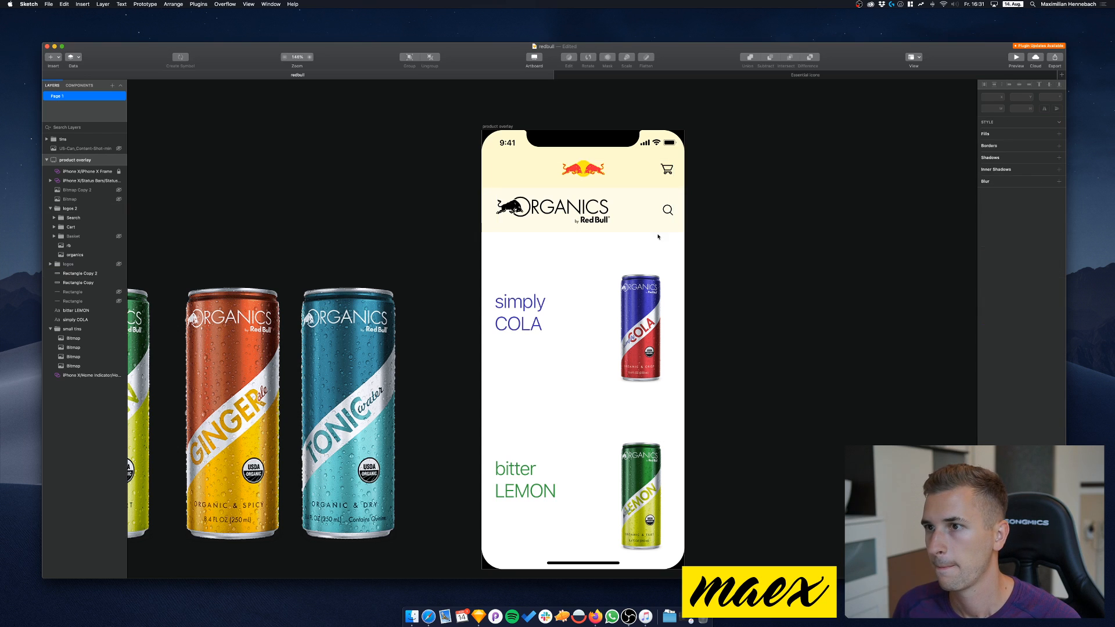
Scale the Organics logo to a height of 40 px and align it vertically with the search icon
click(581, 228)
double_click(582, 209)
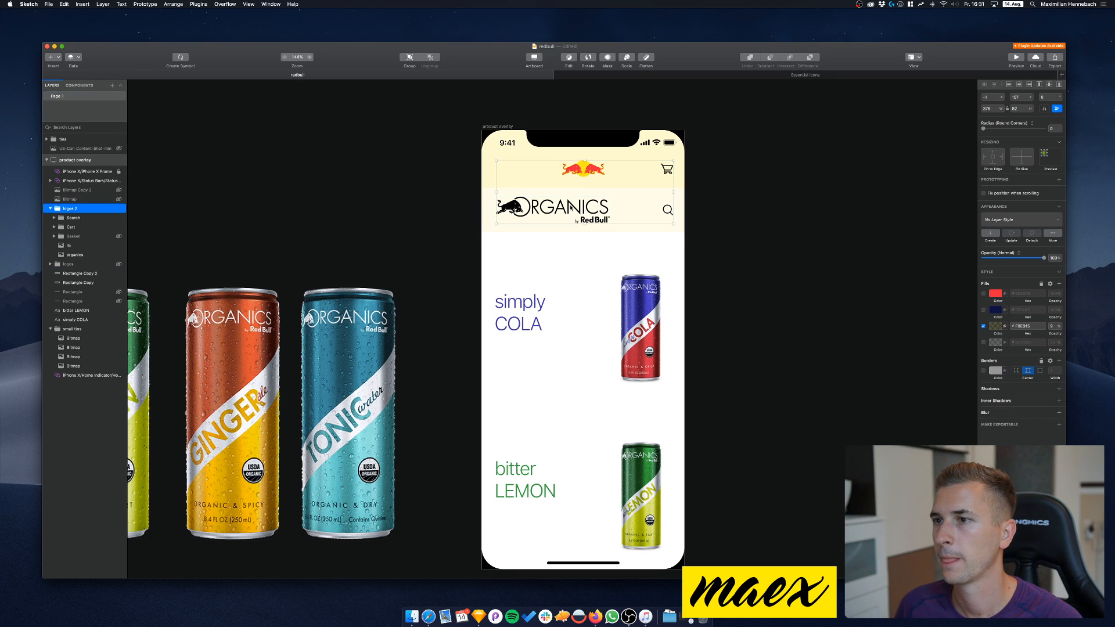
click(1017, 109)
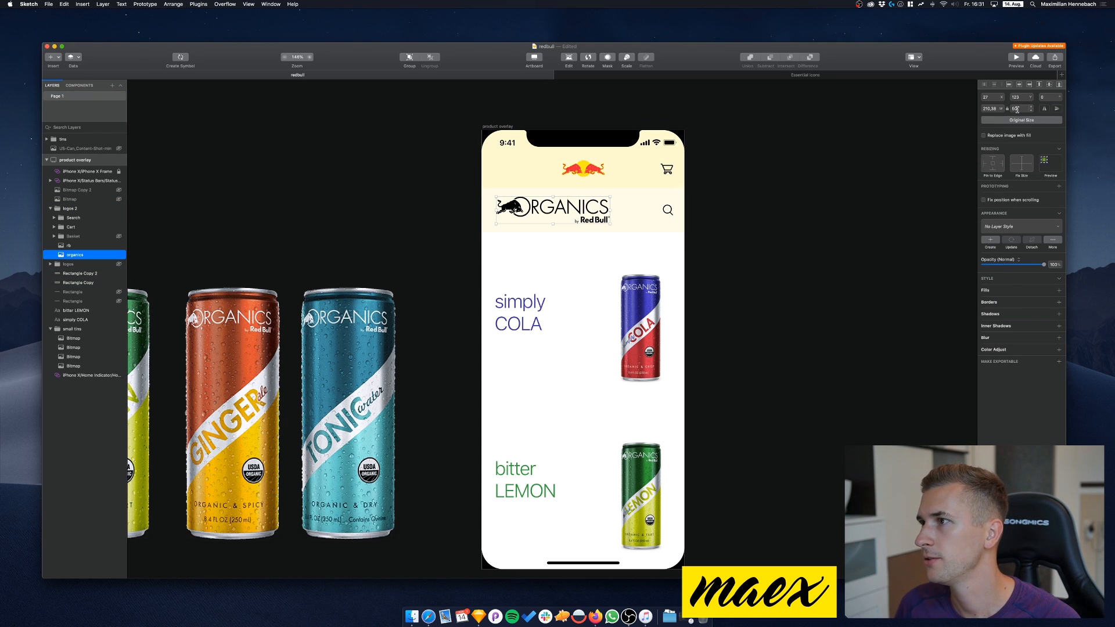
text(40)
key(Return)
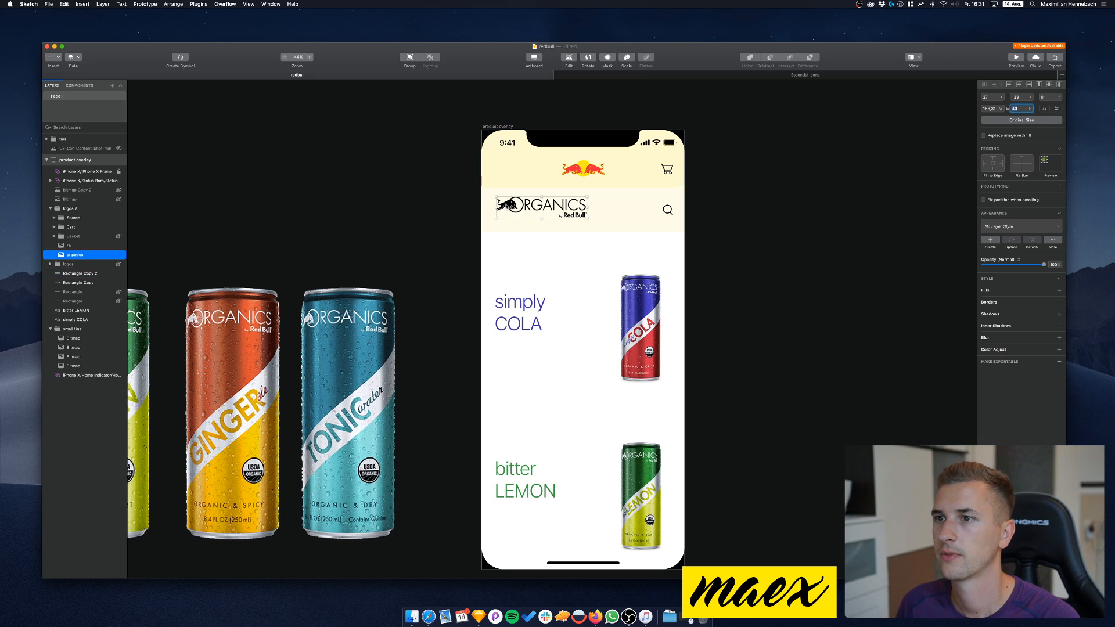
drag(546, 213, 547, 215)
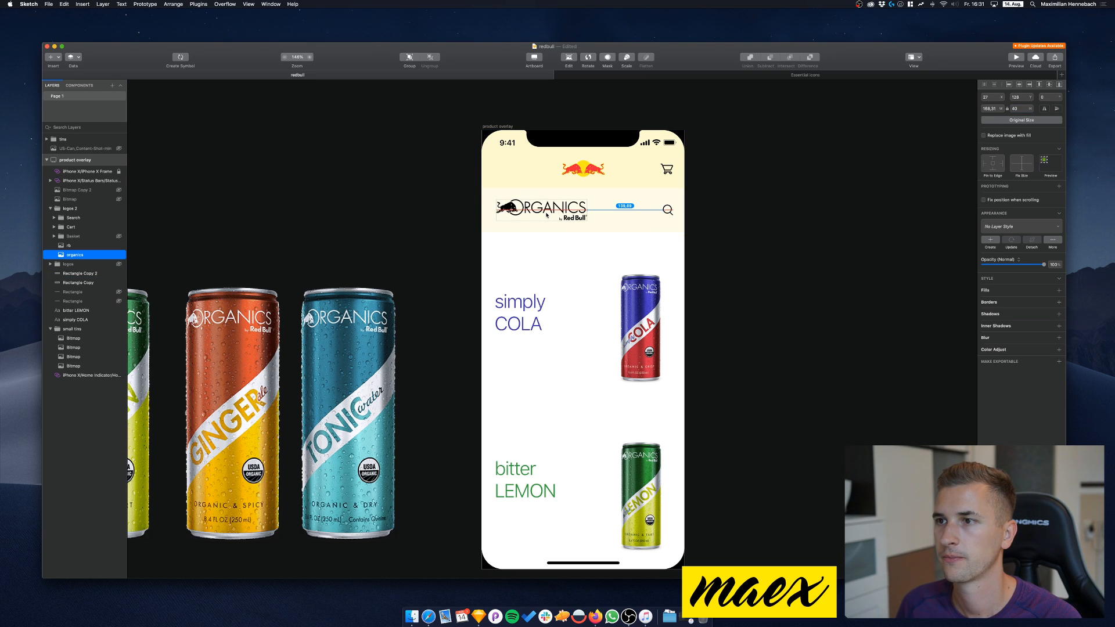
click(435, 228)
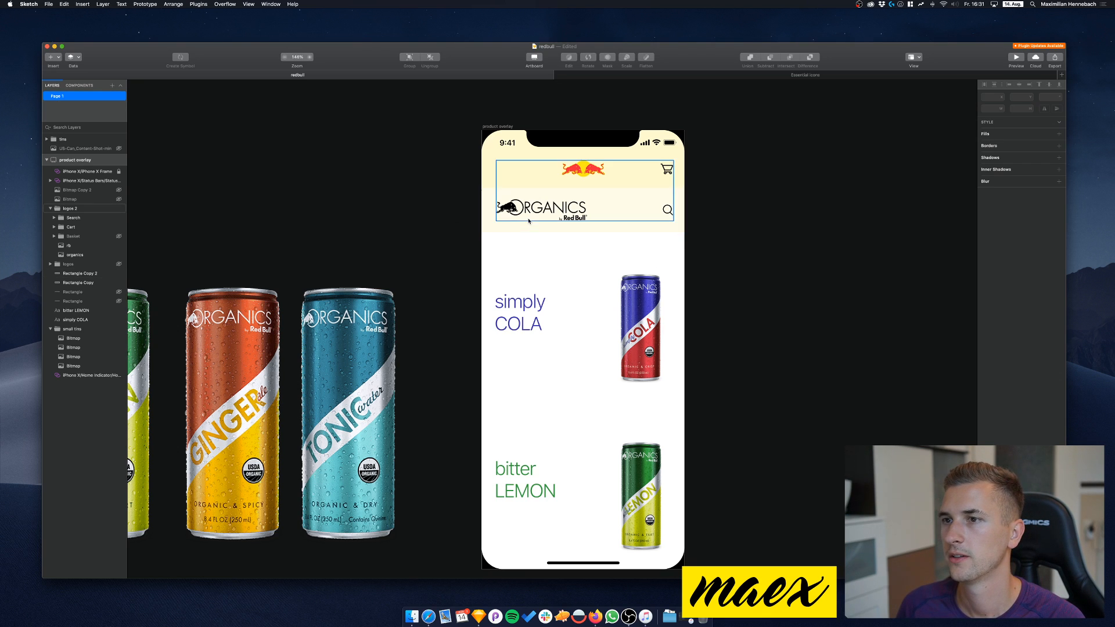
Replace the yellow fill of the band behind the Organics logo with its existing translucent grey fill
click(489, 226)
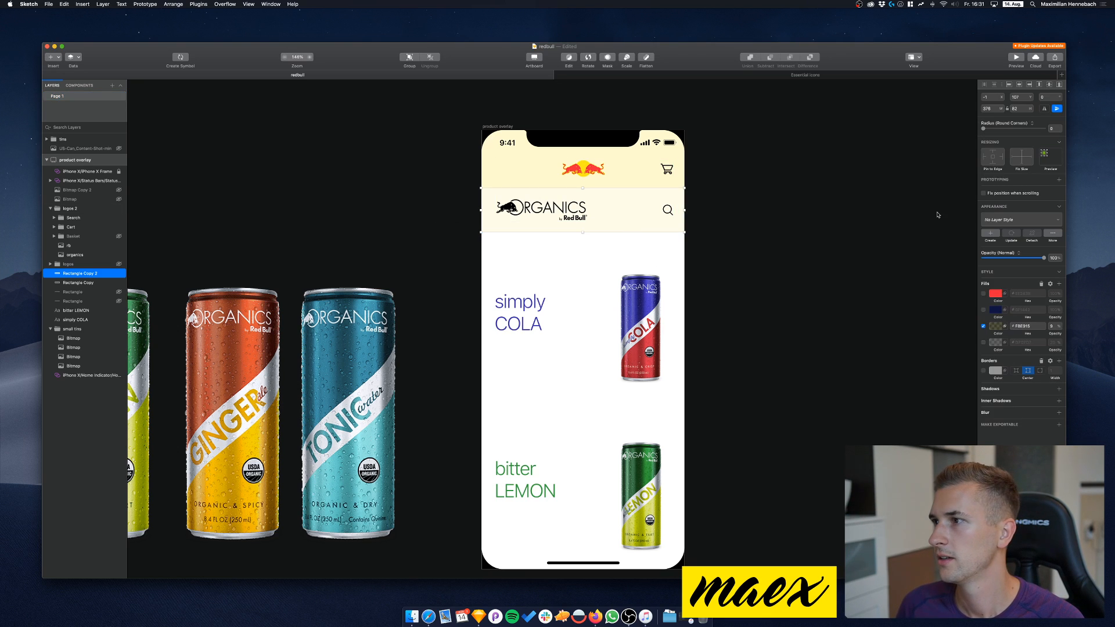
click(983, 326)
click(983, 326)
click(983, 326)
click(983, 342)
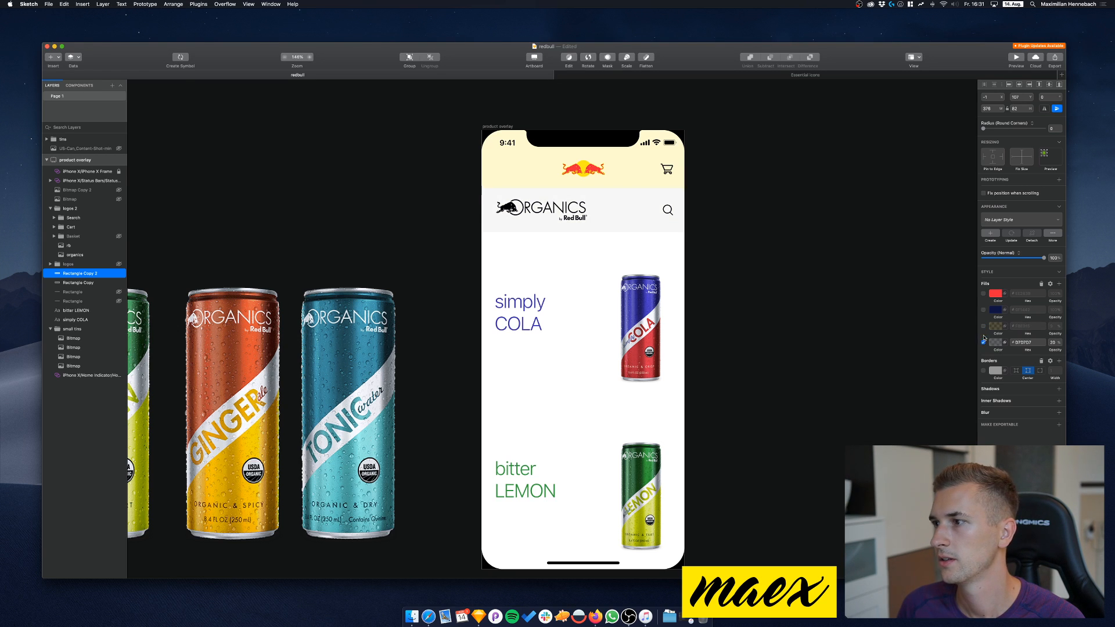
Try the red fill on the Organics band at about 8% opacity with its hue shifted to blue, and return to the grey fill
click(983, 342)
click(984, 293)
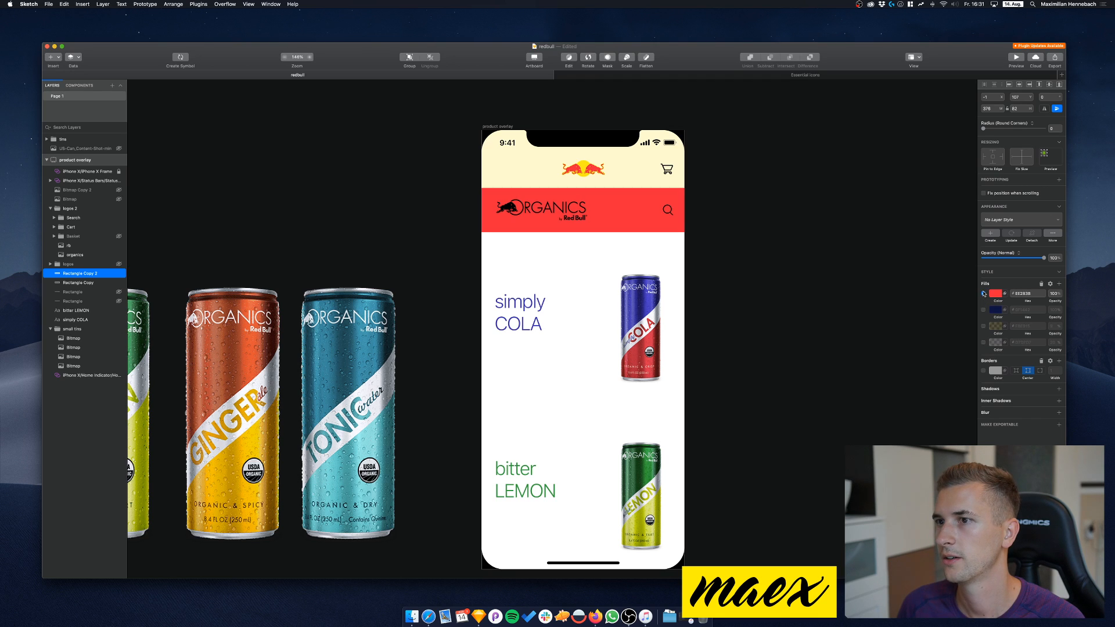
click(996, 293)
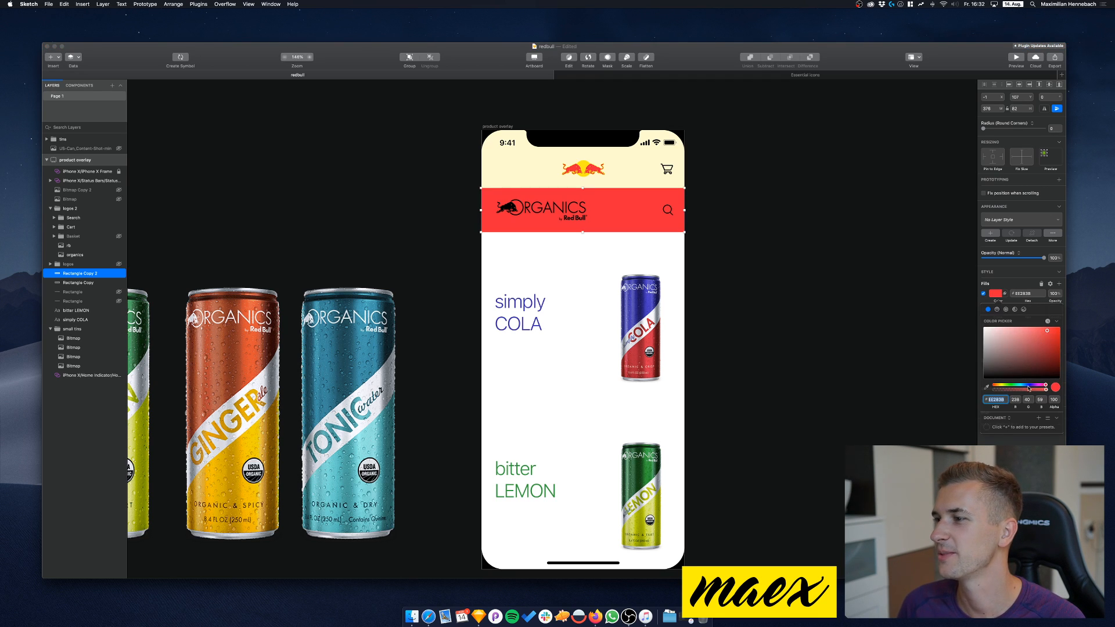
drag(1026, 389, 999, 389)
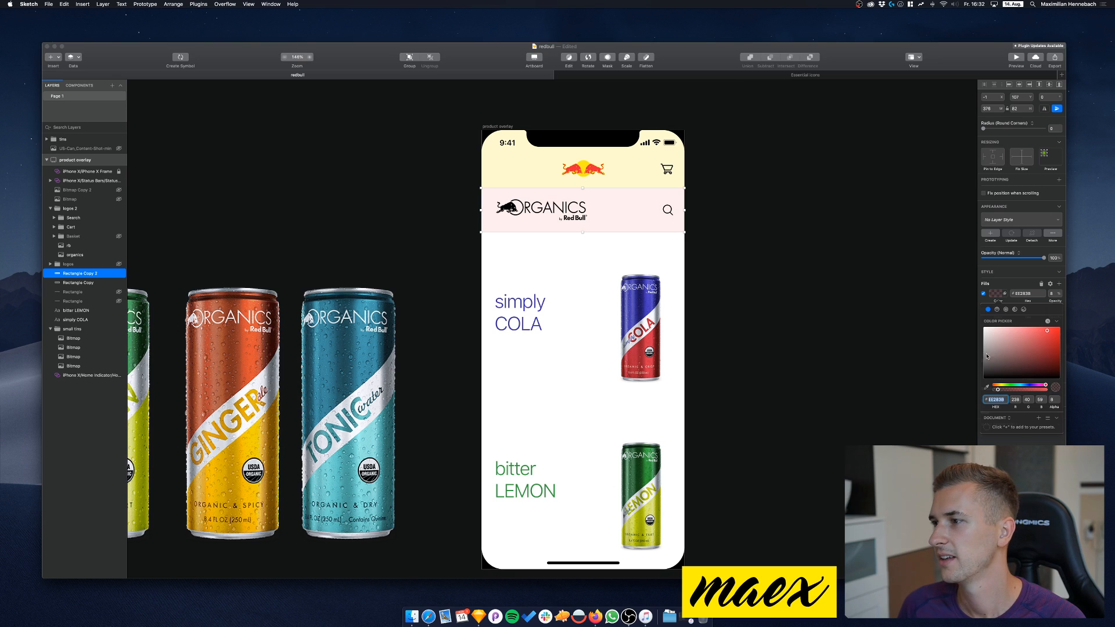
mouse_move(1020, 388)
mouse_down()
mouse_move(993, 386)
mouse_move(1030, 385)
mouse_up()
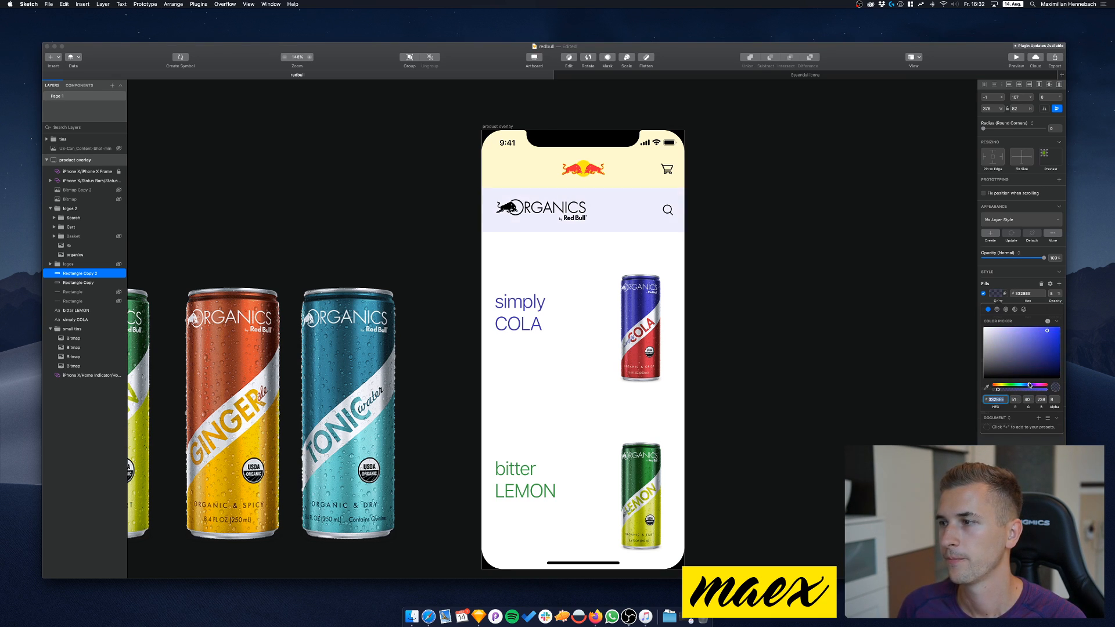
click(984, 294)
click(983, 343)
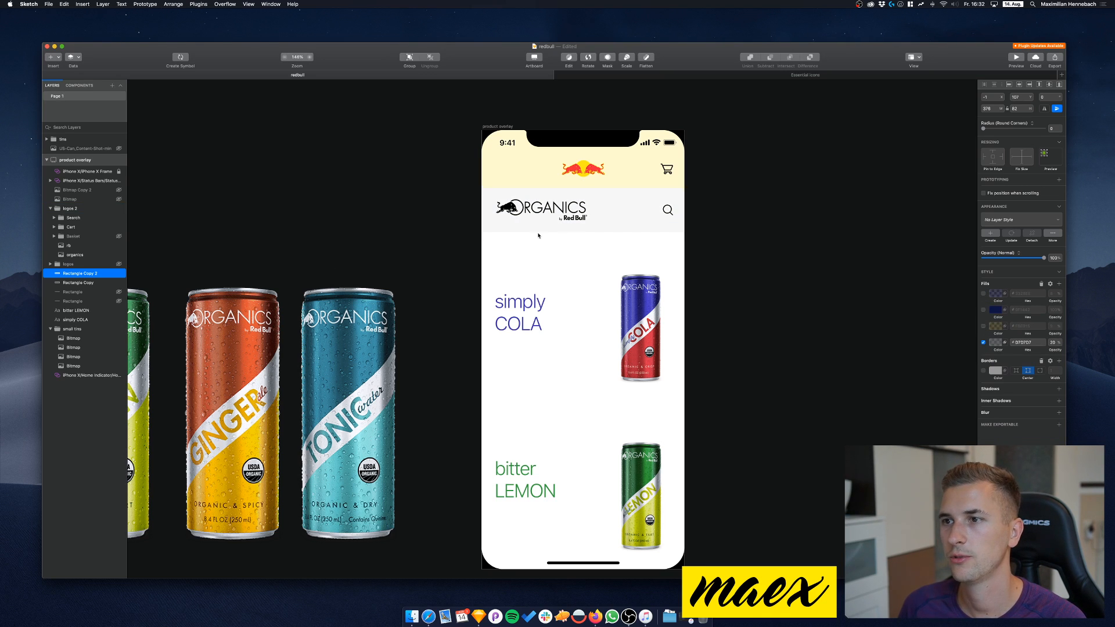
Hide the Organics band rectangle (Rectangle Copy 2) and show the divider line under the logo again
click(119, 274)
click(119, 301)
click(418, 214)
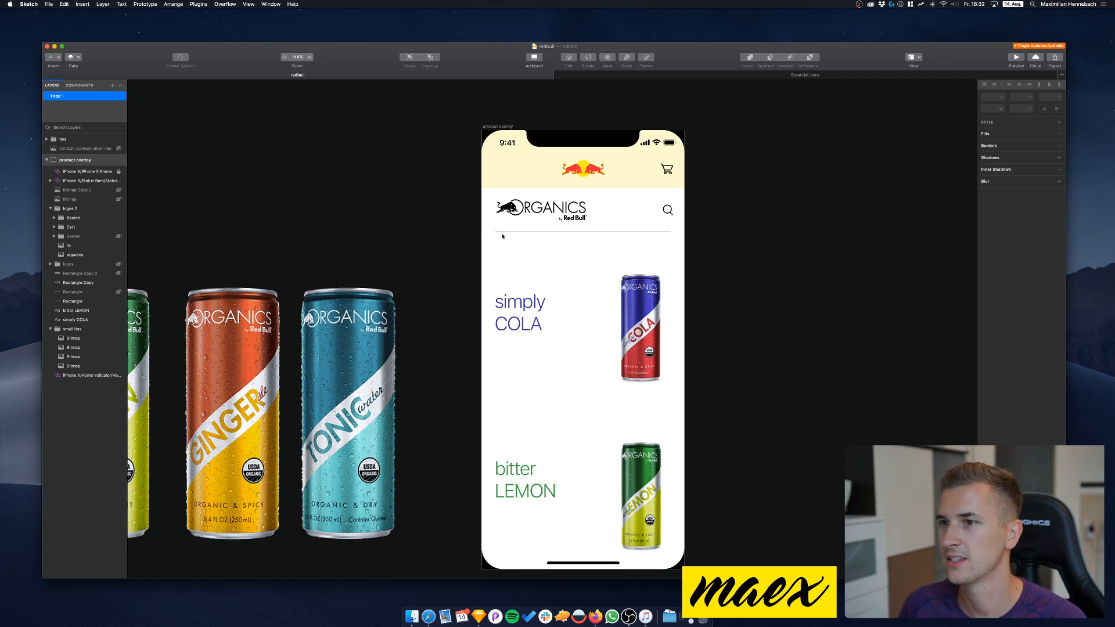
Set the fill opacity of the divider line under the Organics logo to 10% and save the document
click(526, 232)
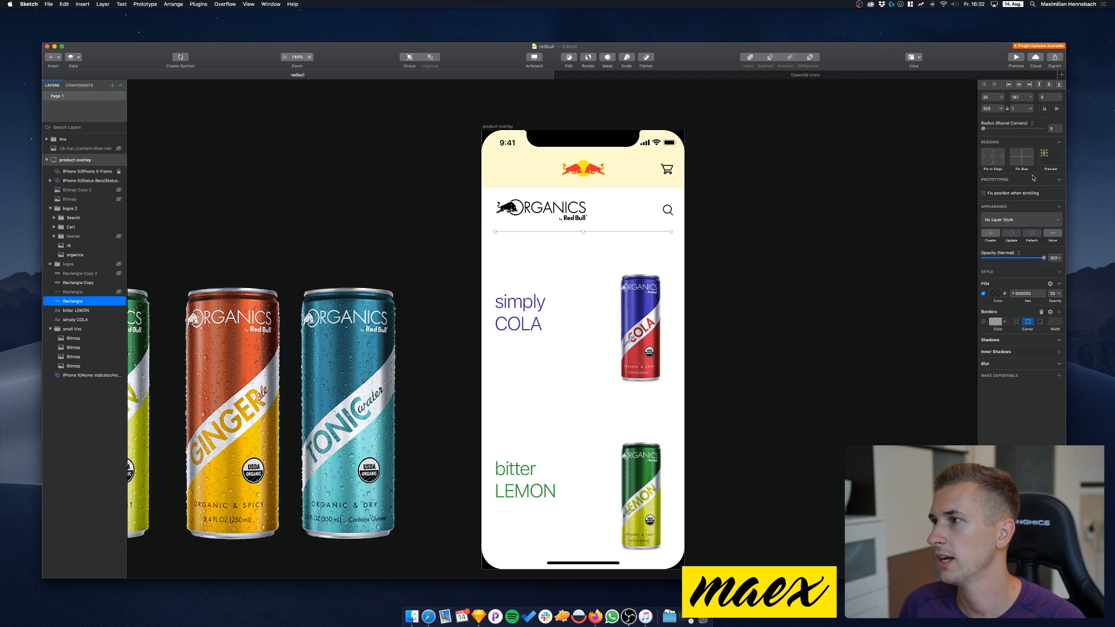
click(1053, 293)
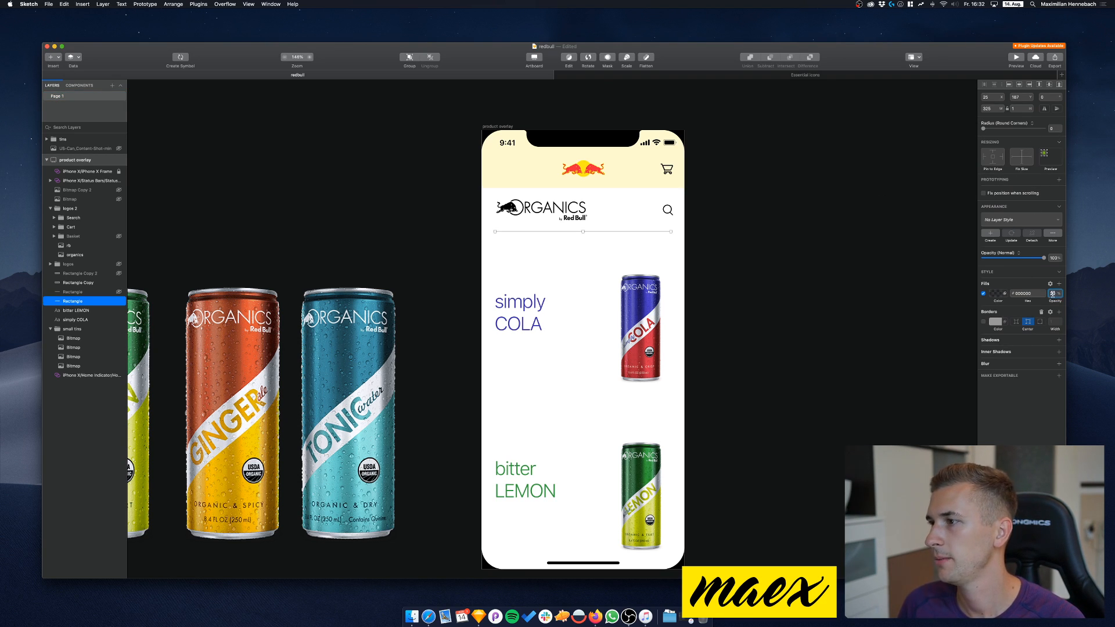
text(10)
key(Return)
click(808, 249)
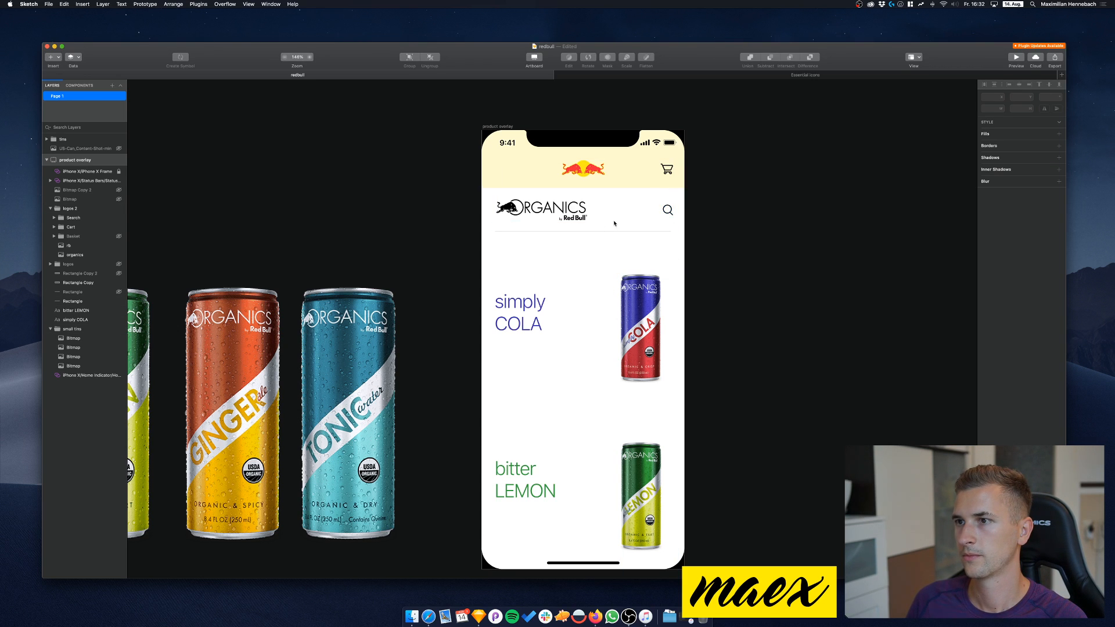
key(super+s)
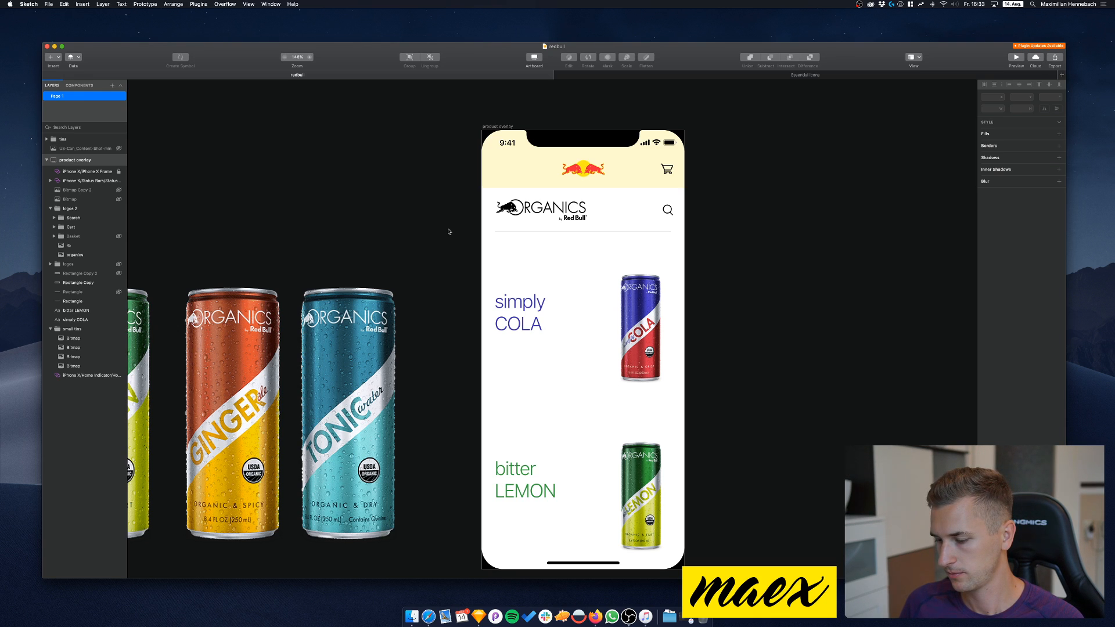
Switch to Safari, dismiss the Monster Energy site's cookie notice, and examine its homepage layout from the hero tiles to the social section
click(429, 621)
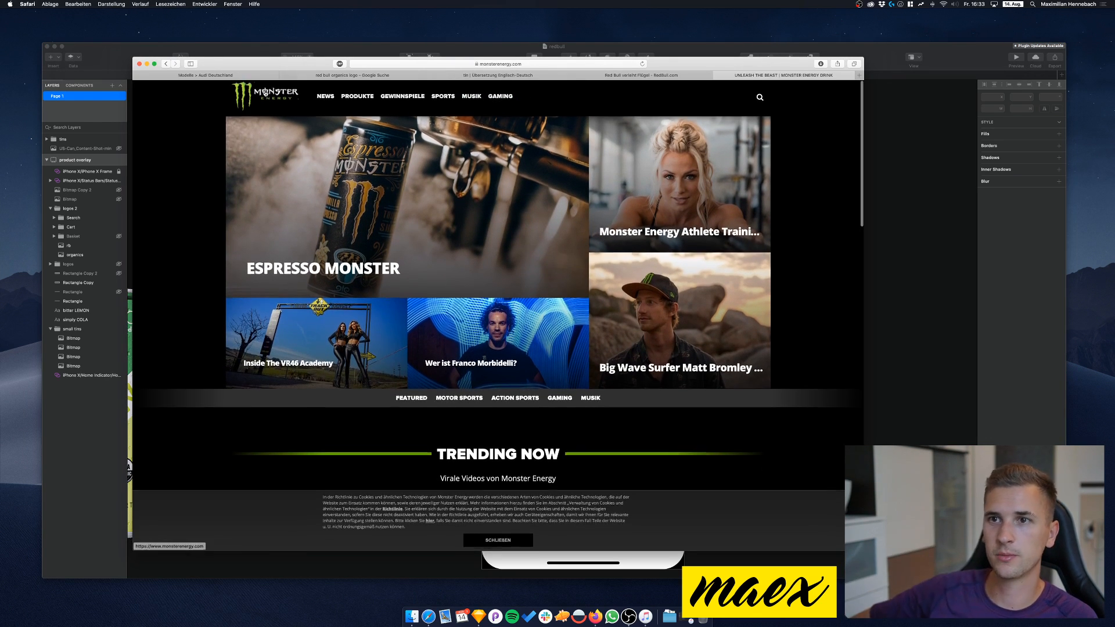
scroll(538, 475, down, 5)
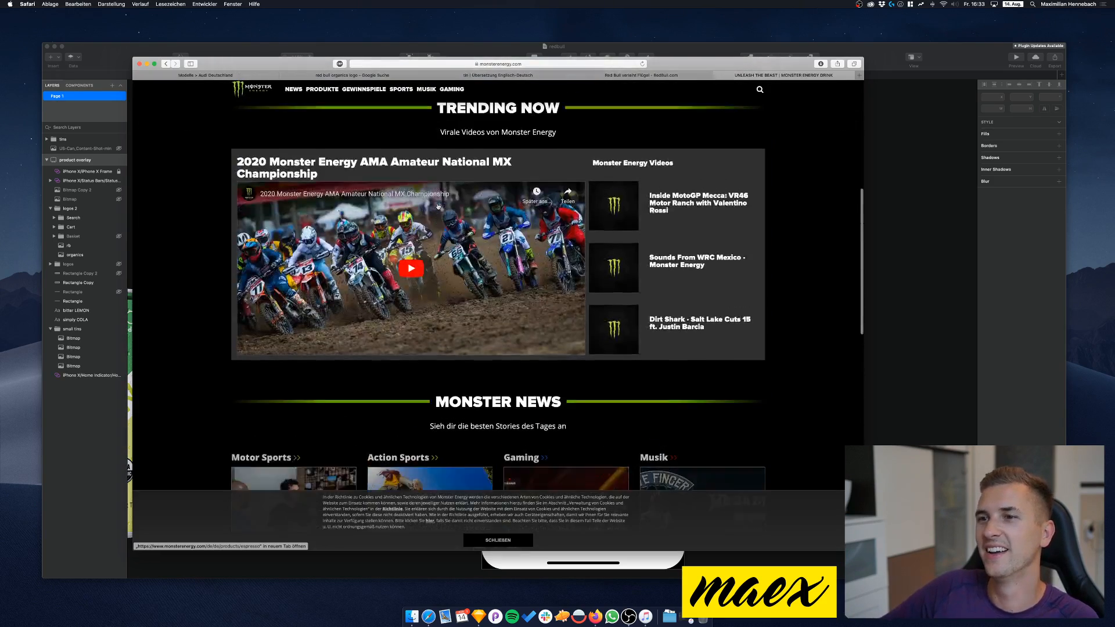
click(516, 540)
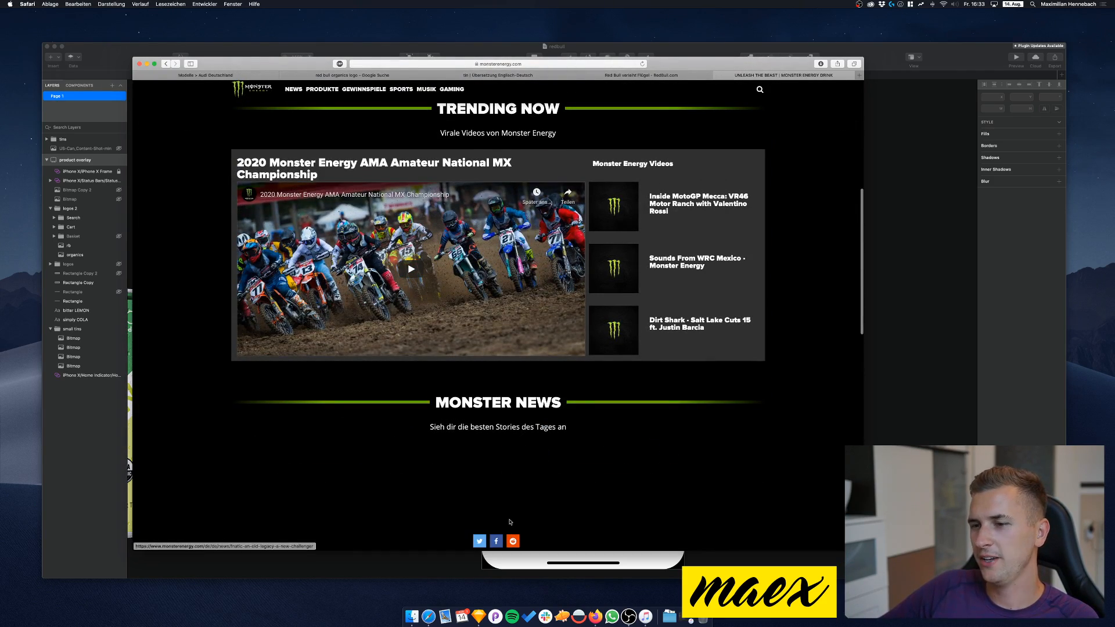
scroll(511, 441, up, 6)
scroll(512, 441, down, 10)
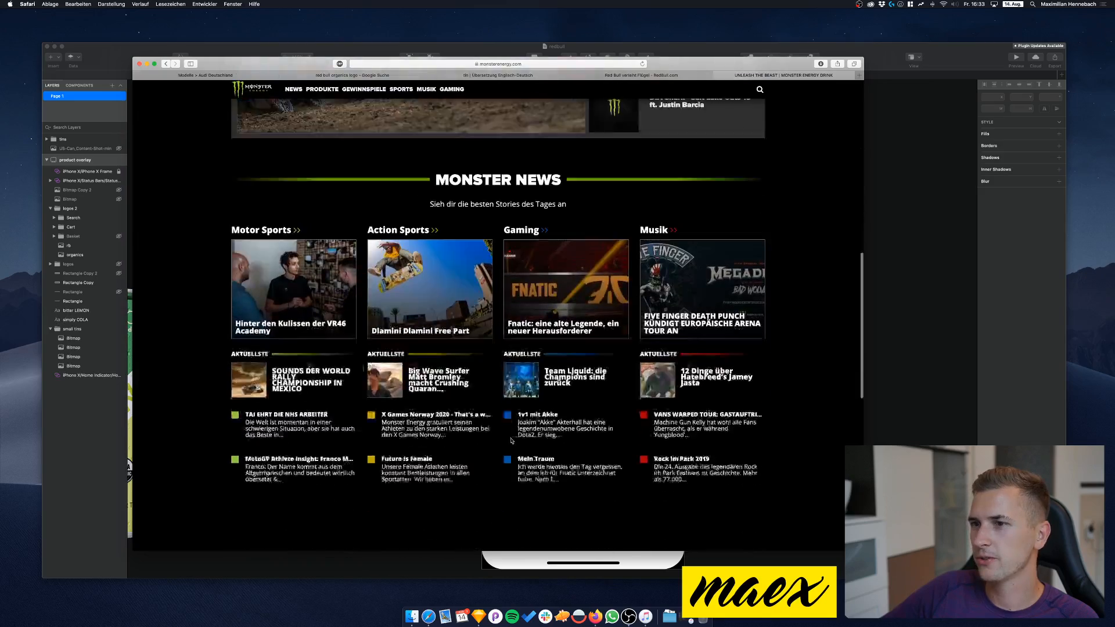
scroll(512, 441, up, 10)
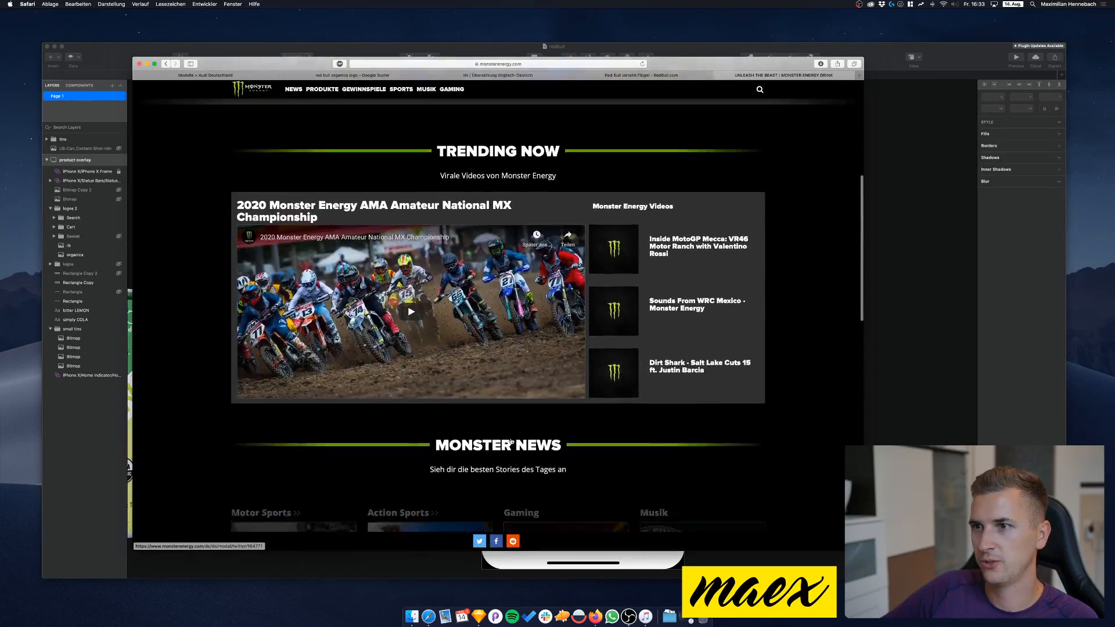
scroll(494, 413, down, 10)
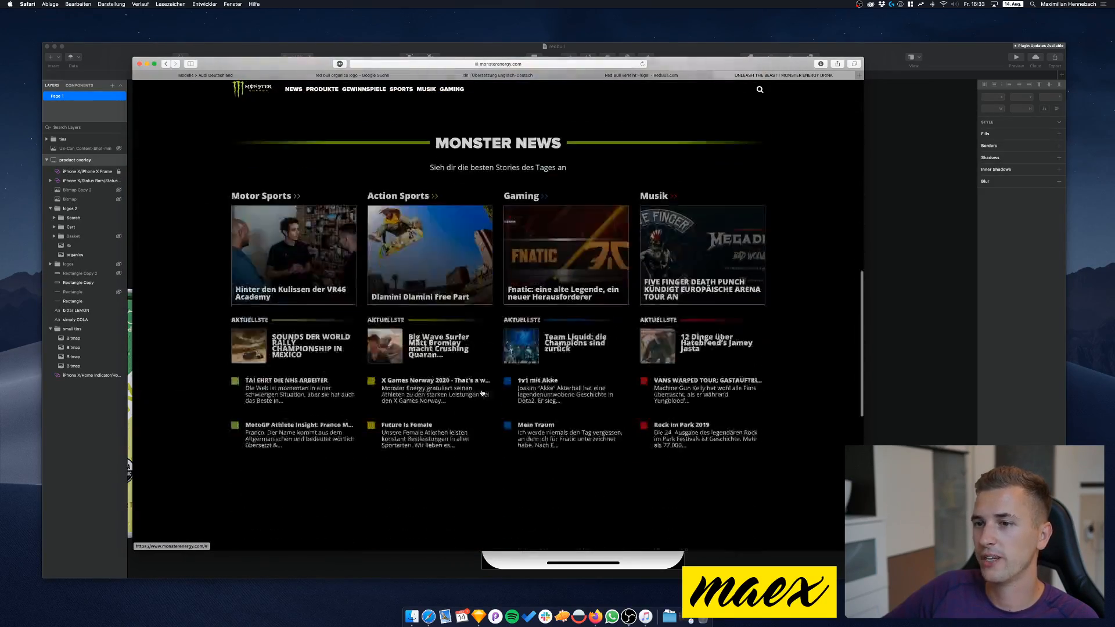
scroll(481, 394, down, 5)
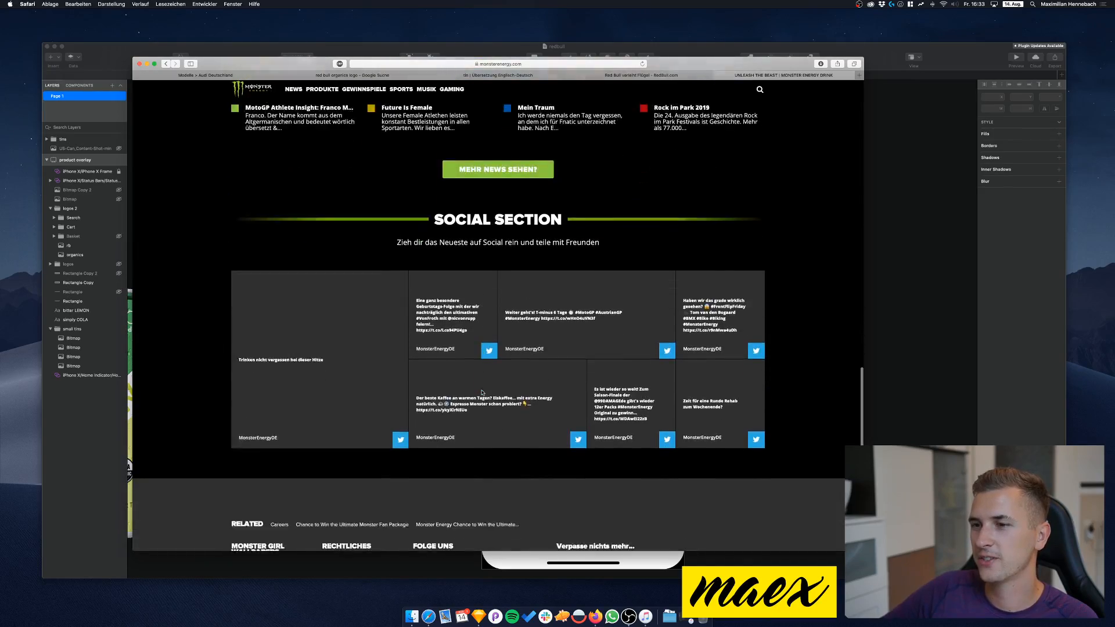
scroll(485, 321, up, 15)
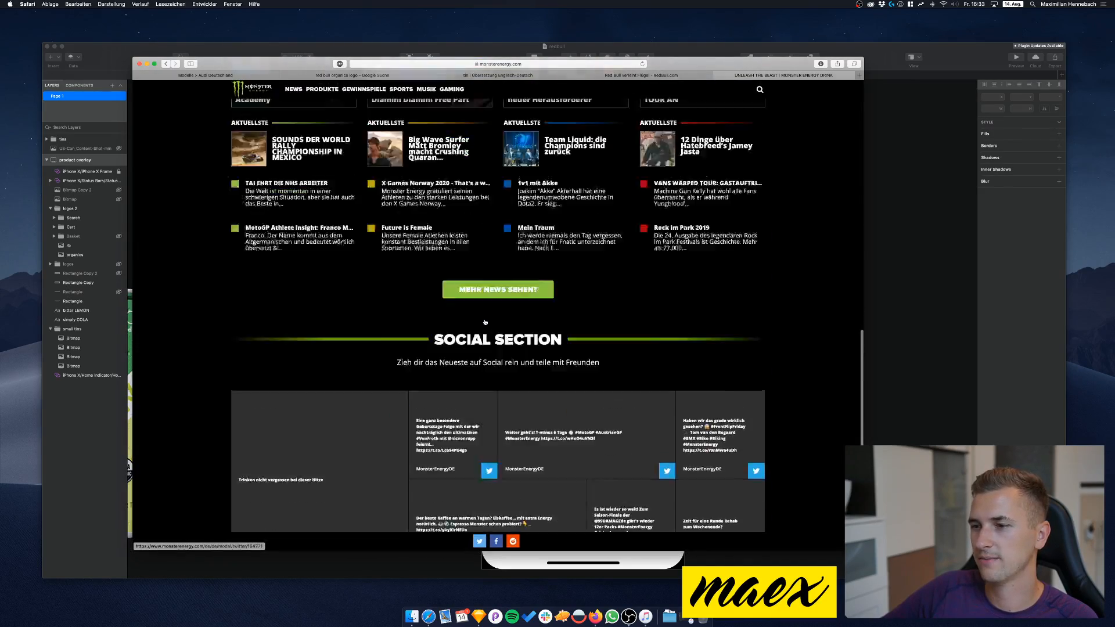
scroll(493, 337, down, 10)
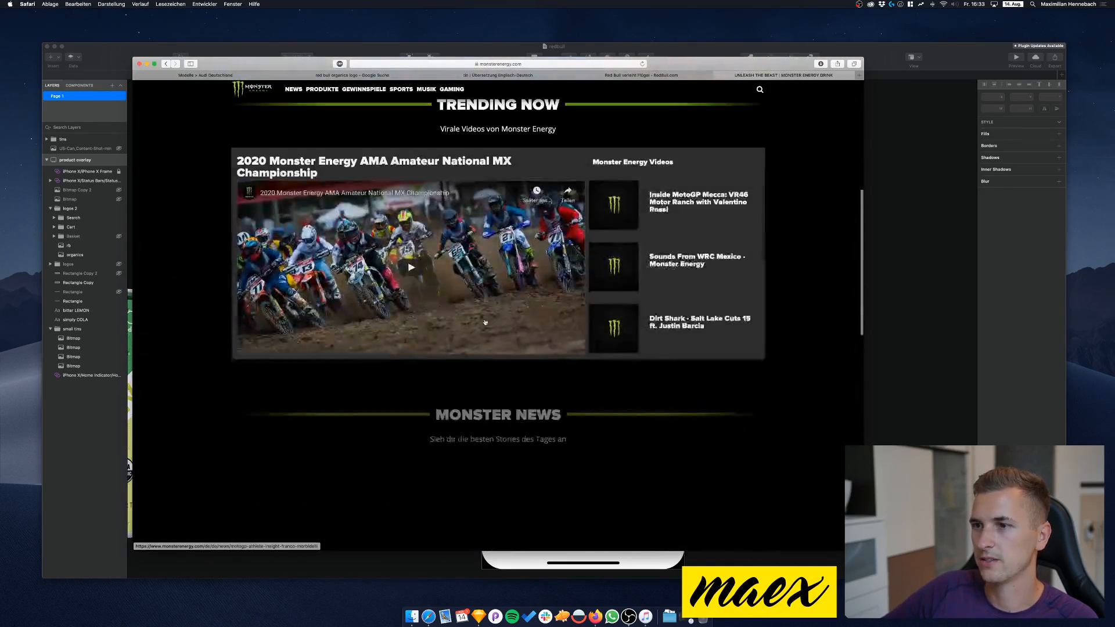
scroll(519, 348, down, 5)
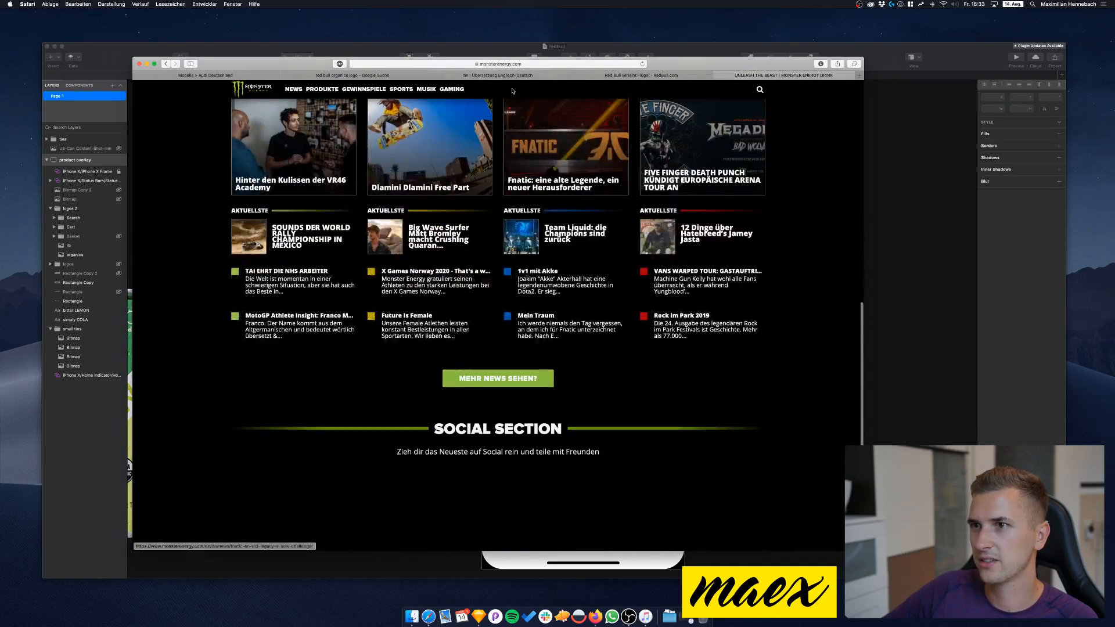
Examine the layout of the Red Bull homepage, from the hero banner through the article card grid to the footer
click(625, 75)
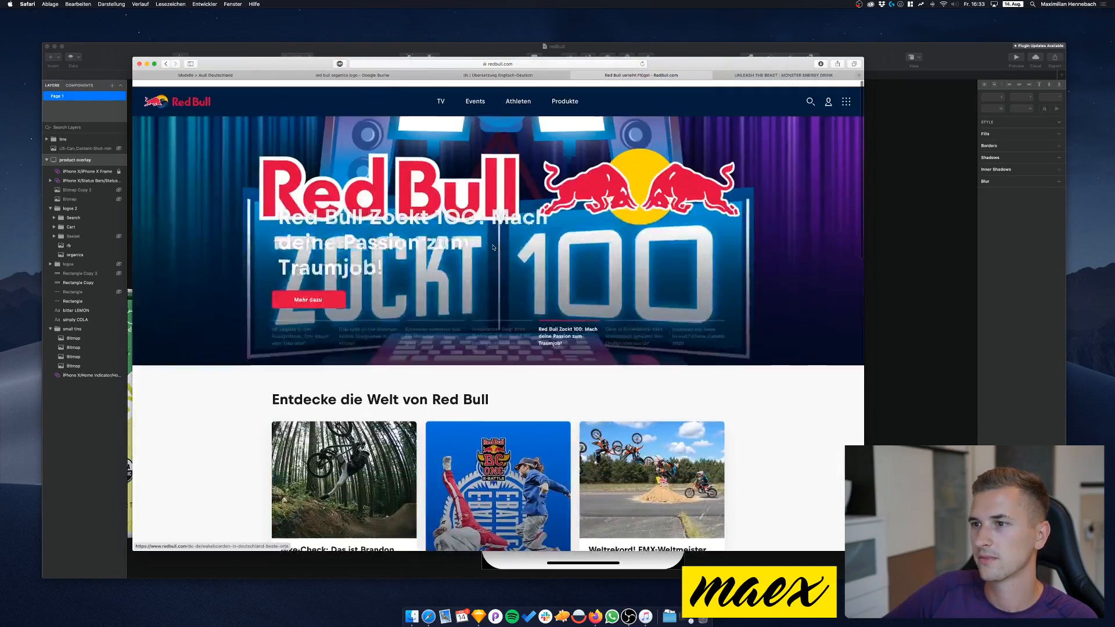
scroll(534, 417, down, 6)
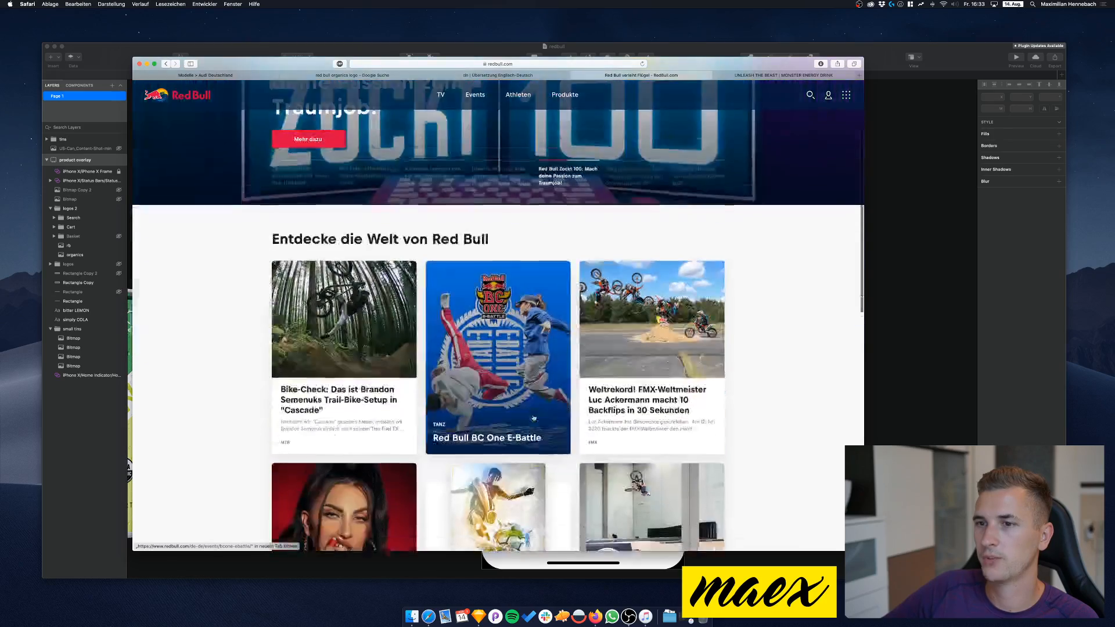
scroll(533, 418, down, 10)
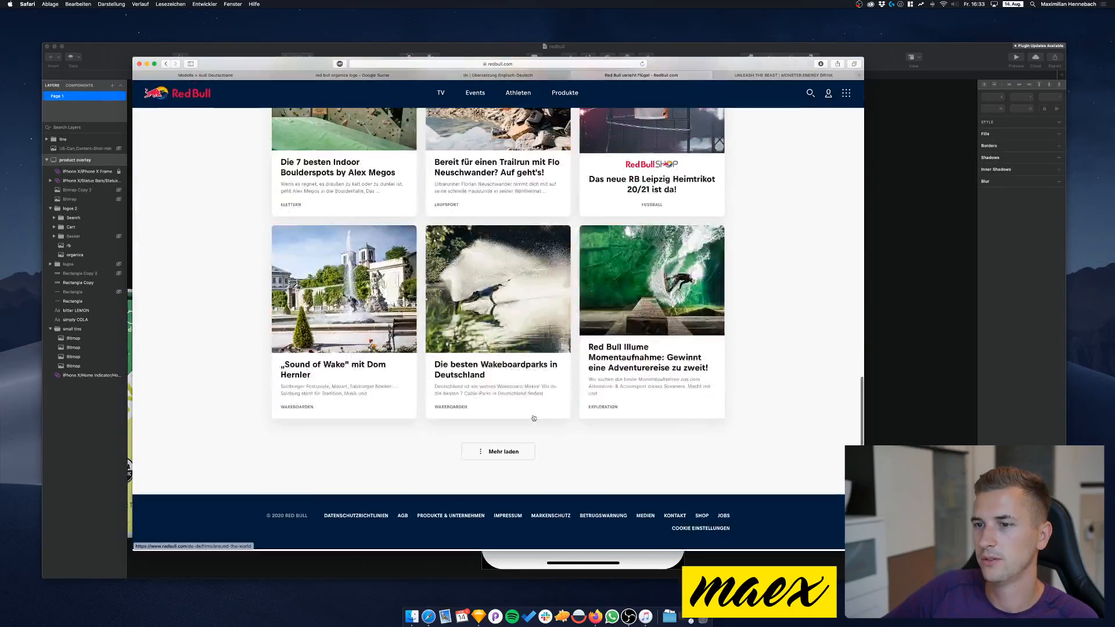
scroll(534, 417, up, 5)
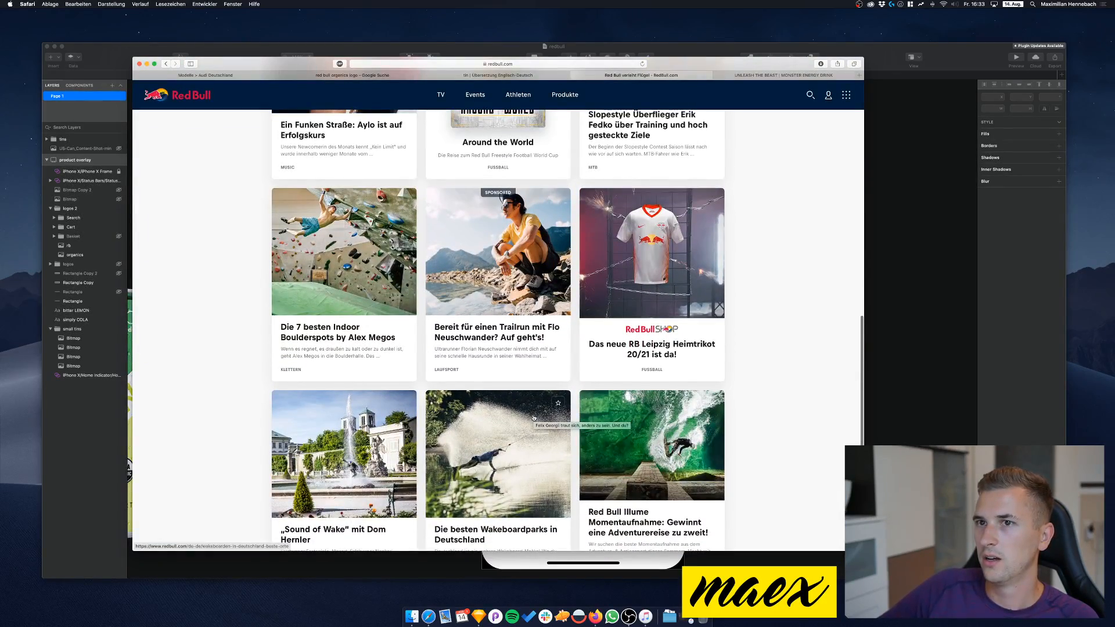
scroll(534, 417, down, 5)
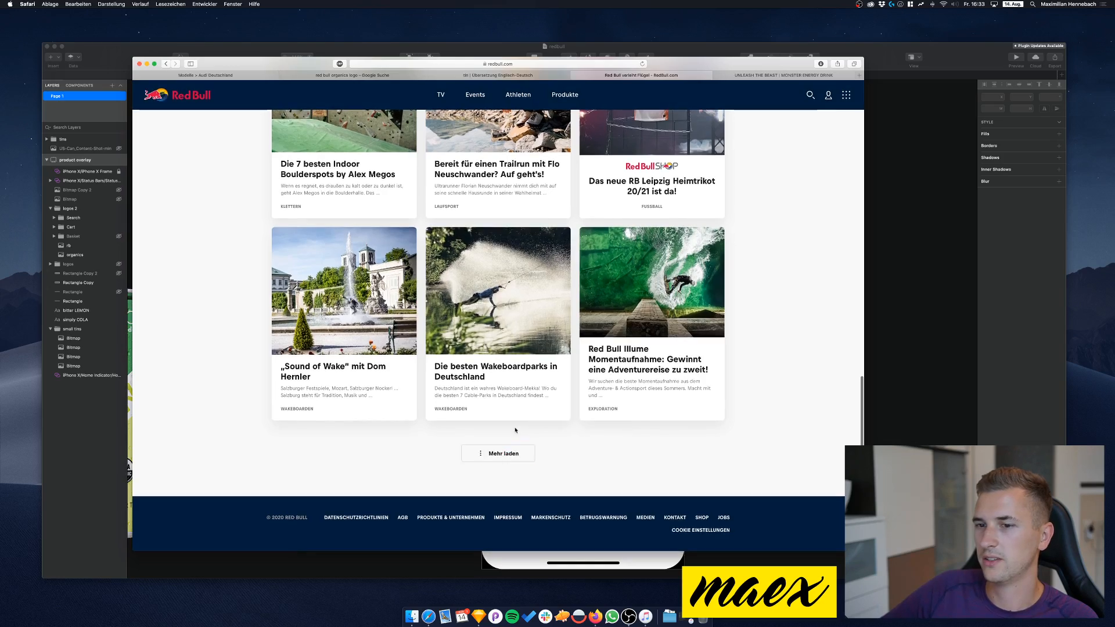
scroll(528, 335, up, 15)
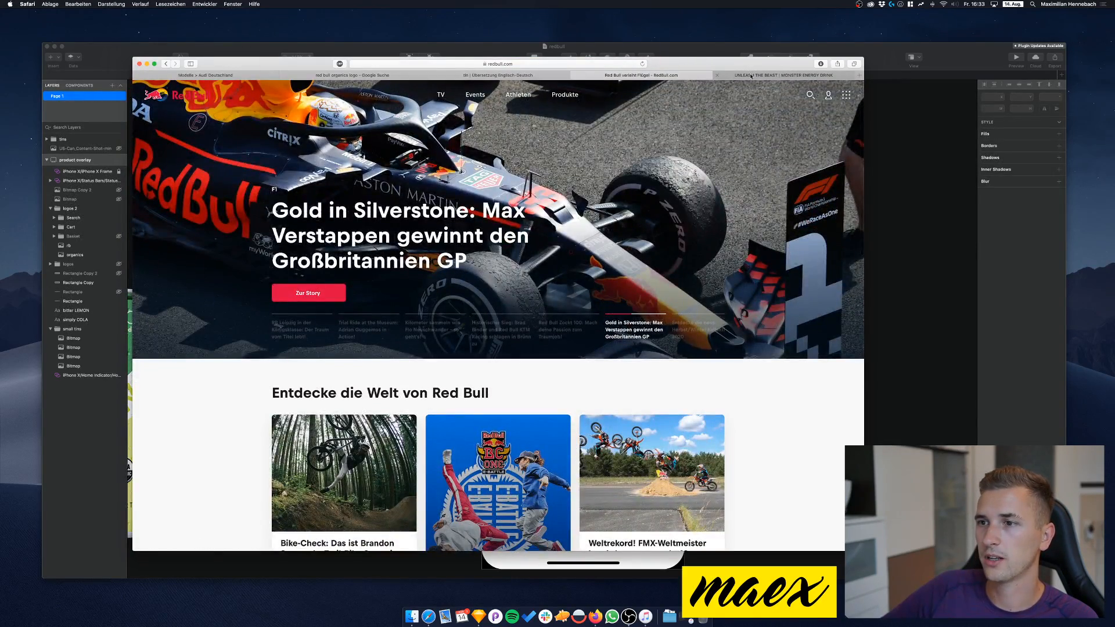
Compare the Monster Energy homepage with the Red Bull homepage, looking at hero areas, content grids, colours and footers
click(751, 76)
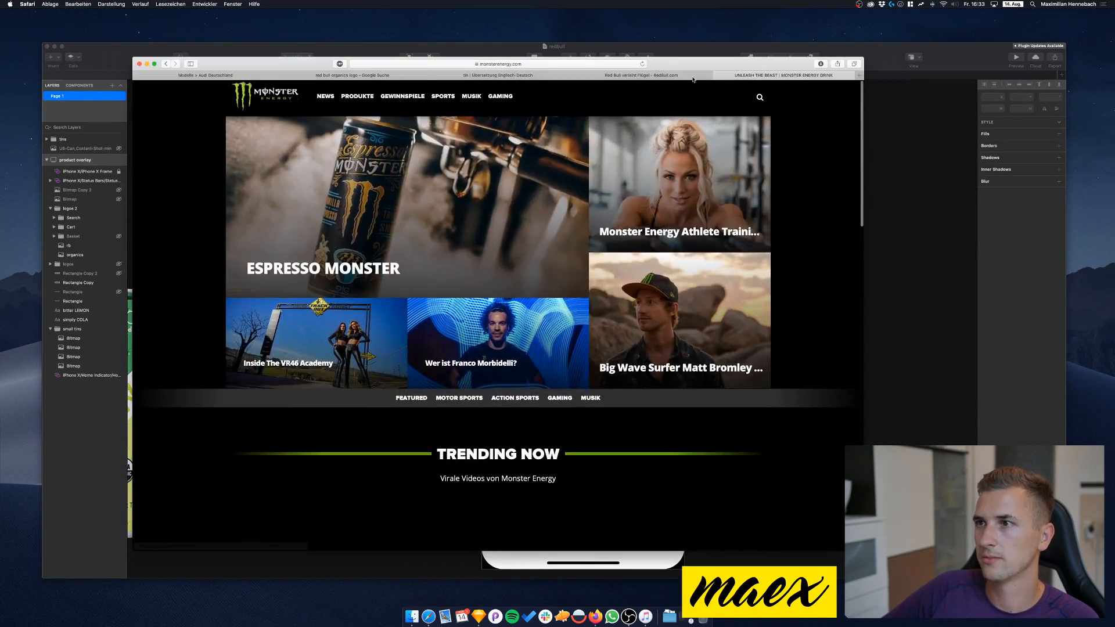
click(641, 76)
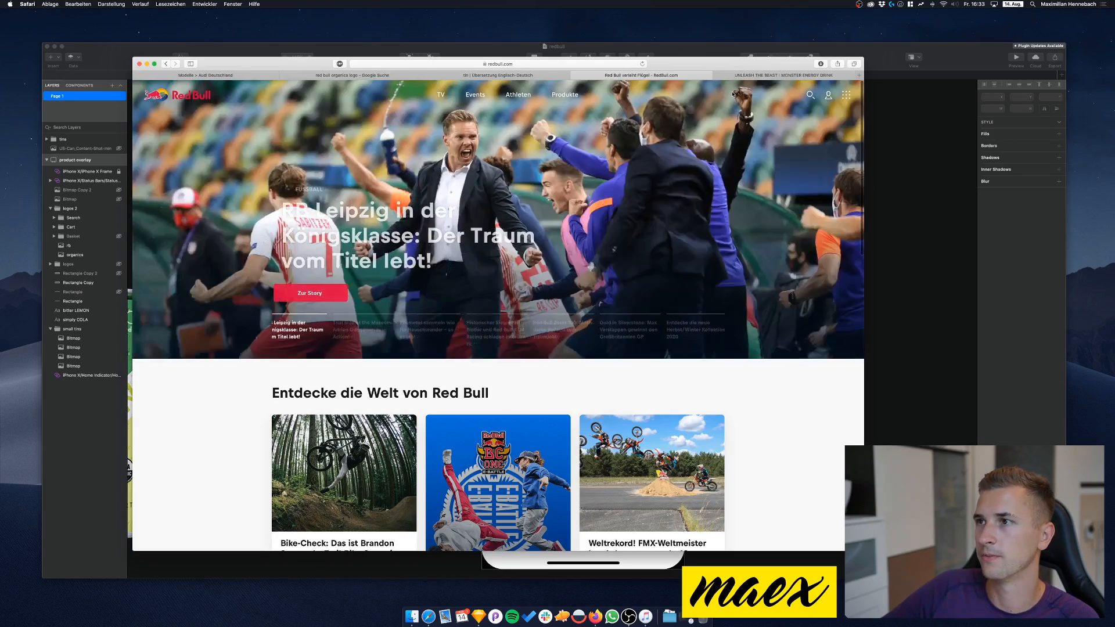
scroll(628, 338, down, 10)
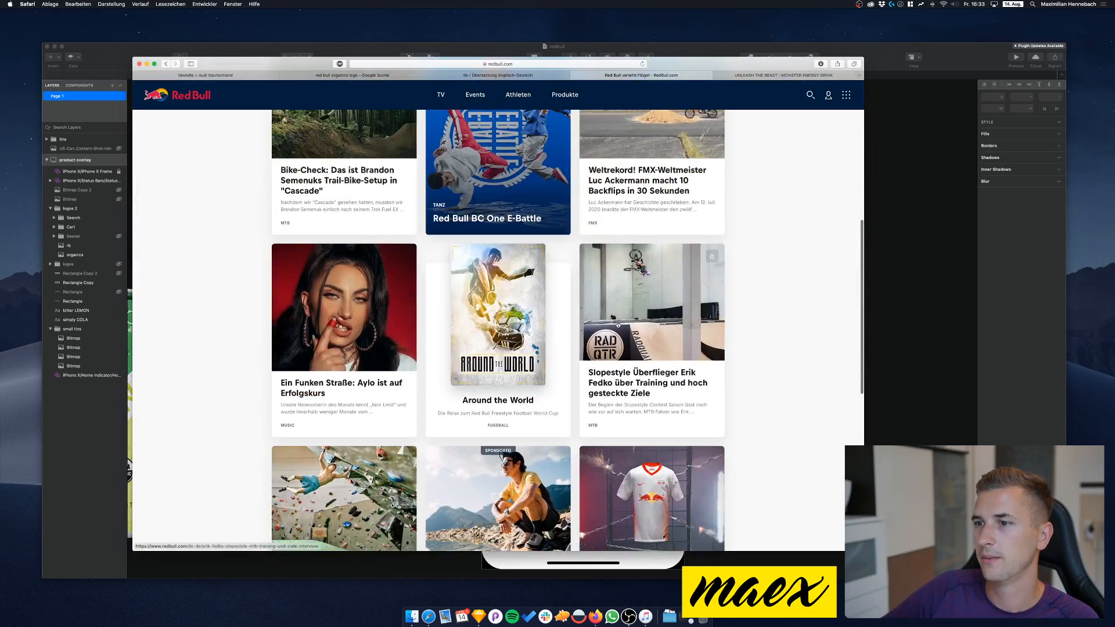
scroll(629, 338, down, 7)
scroll(558, 286, up, 8)
scroll(559, 285, down, 9)
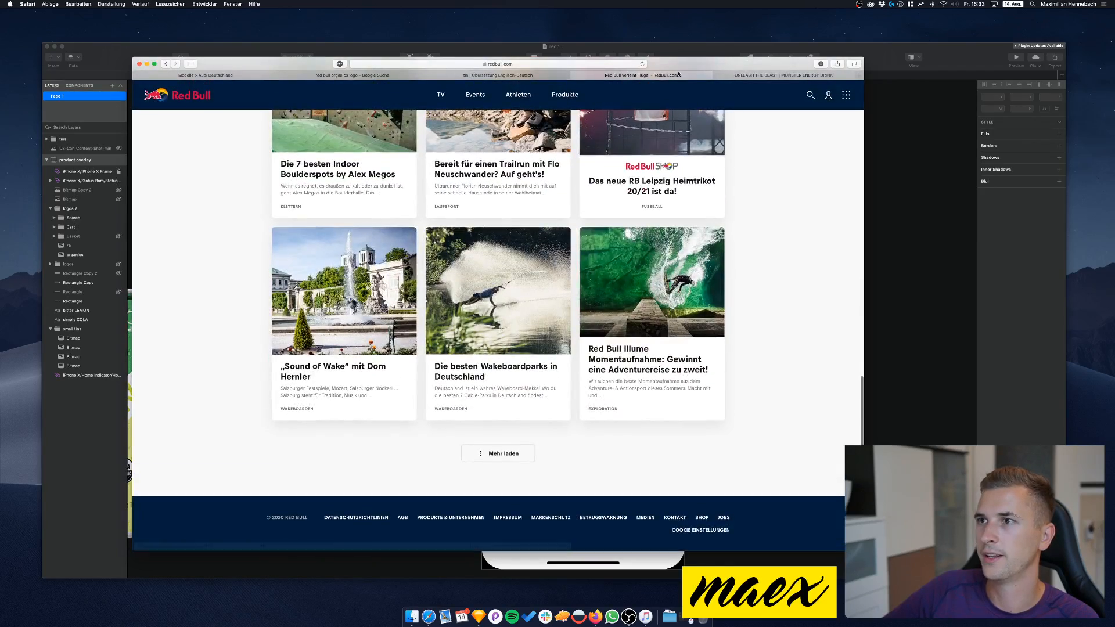
click(783, 74)
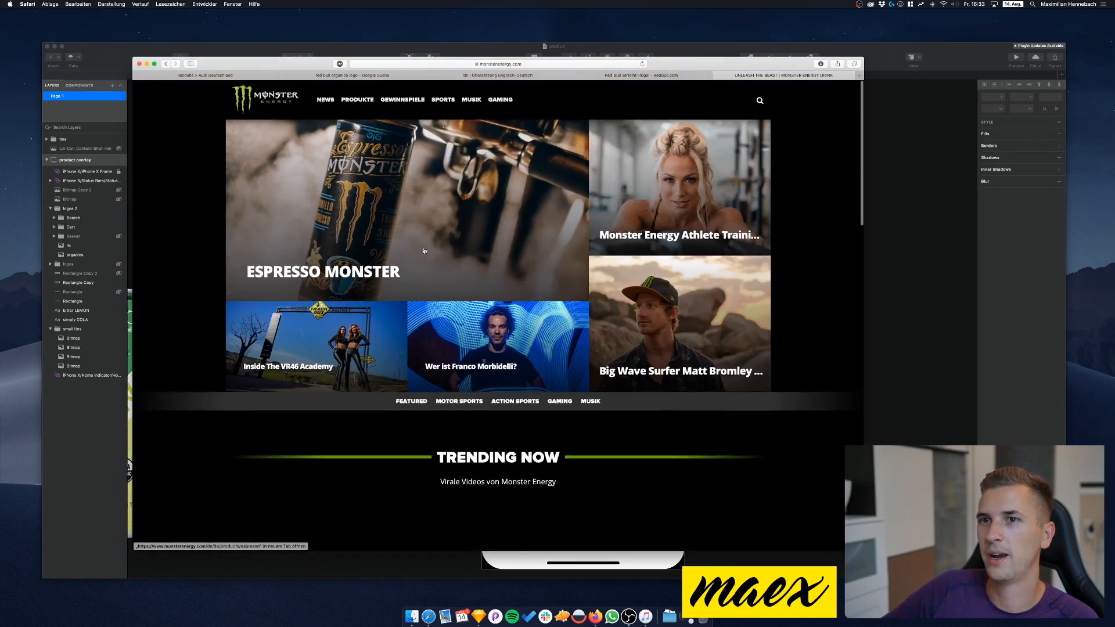
scroll(482, 250, down, 15)
scroll(543, 249, down, 5)
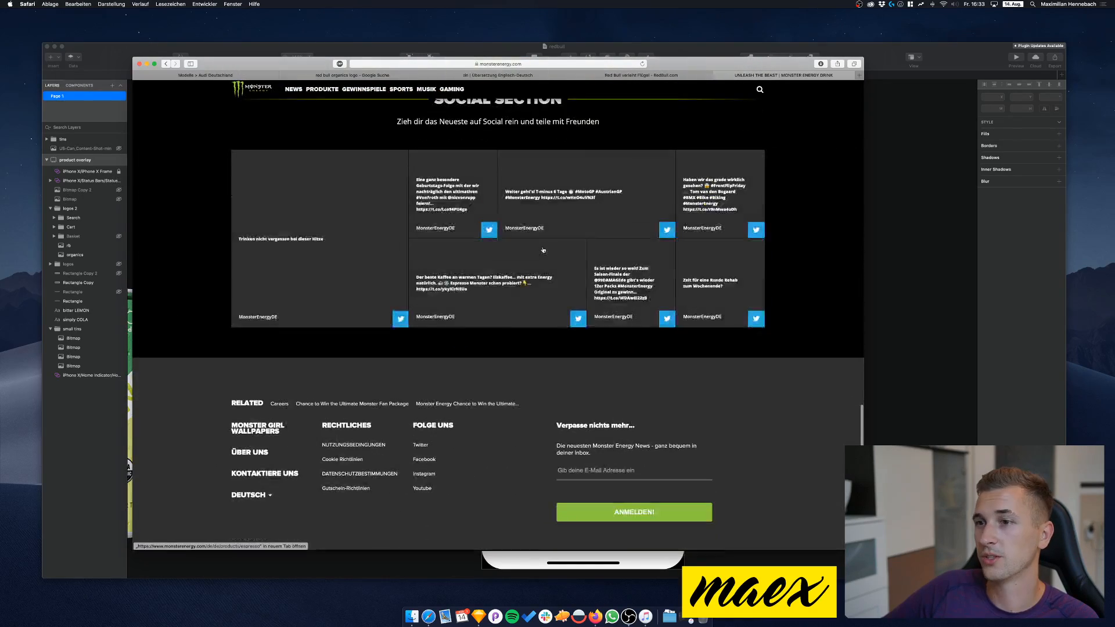
click(717, 76)
Switch to Sketch, try moving the product names and small can images up towards the divider line, and return them to their place
key(super+Tab)
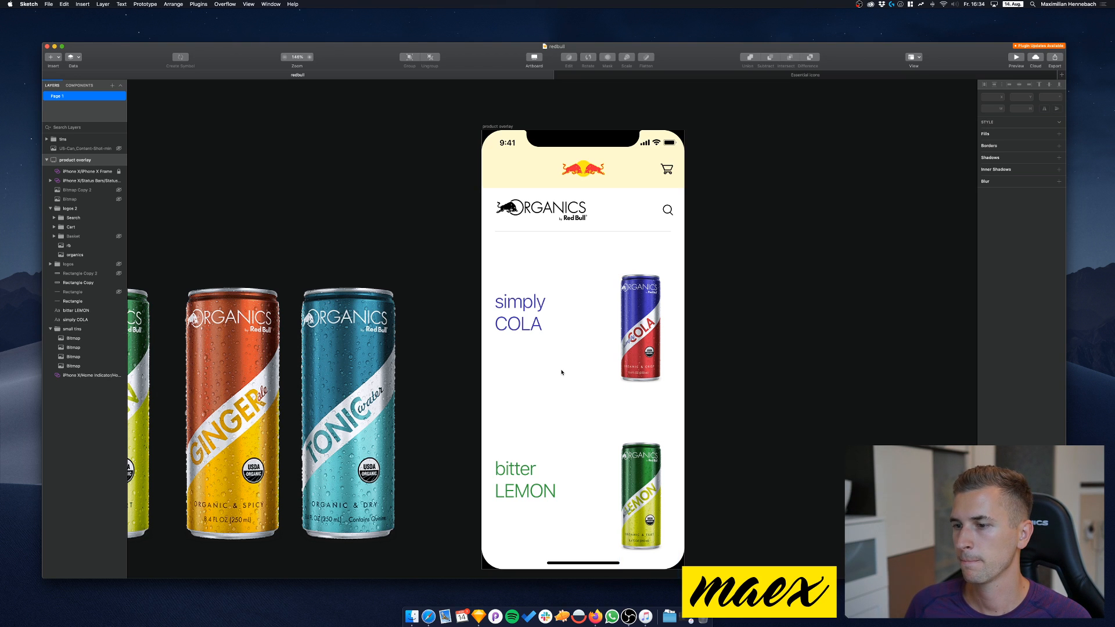
scroll(607, 366, down, 2)
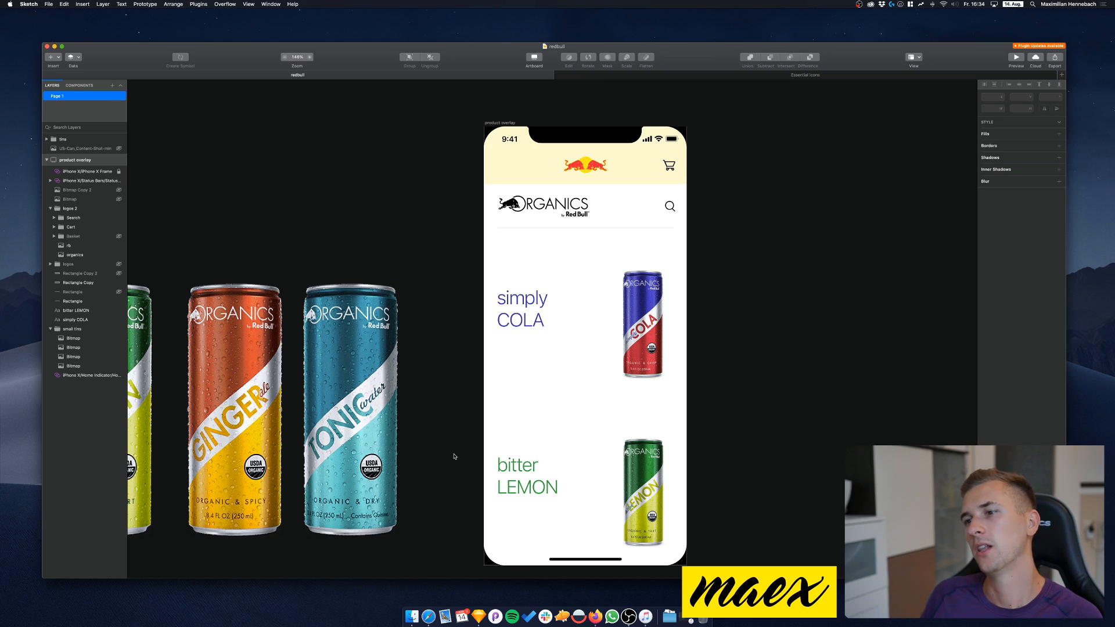
click(526, 320)
shift+click(655, 334)
shift+click(508, 495)
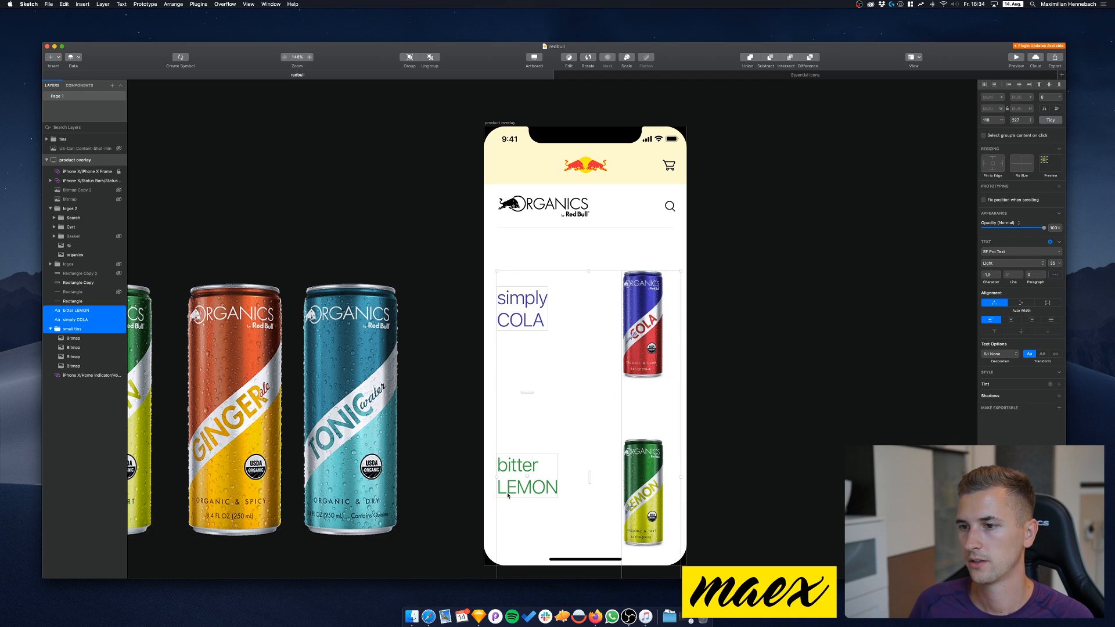
key(Up)
key(Up)
key(Up)
key(Up)
key(Up)
key(Up)
key(Up)
key(Up)
key(Up)
key(Up)
key(Up)
key(Up)
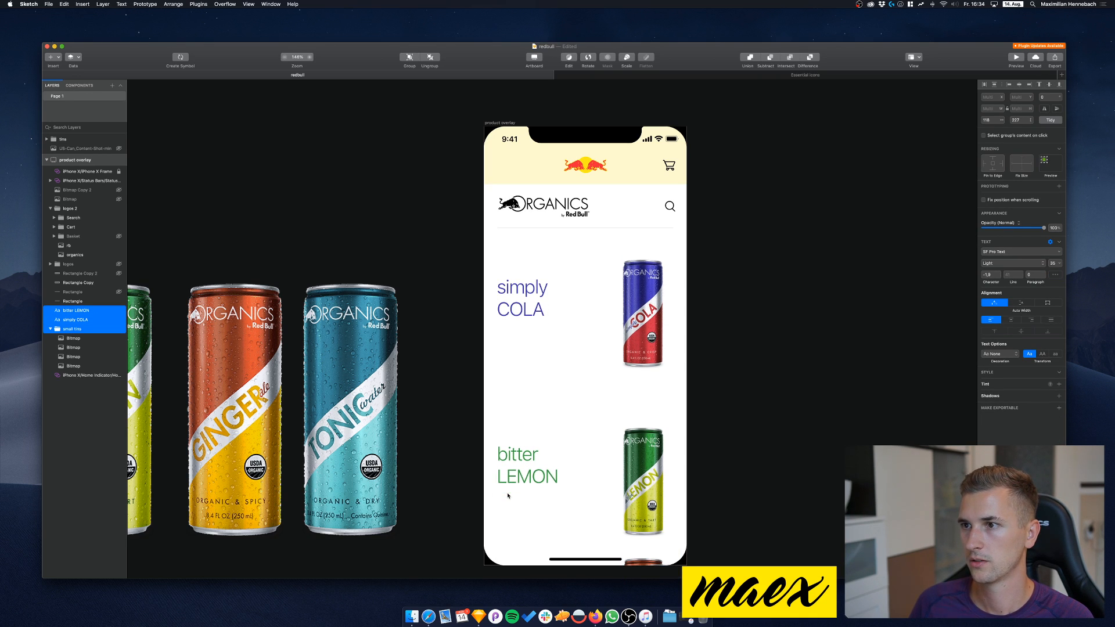
key(Down)
key(Down)
key(Down)
key(Down)
key(Down)
key(Down)
key(Down)
key(Down)
key(Down)
key(Down)
key(Down)
key(Down)
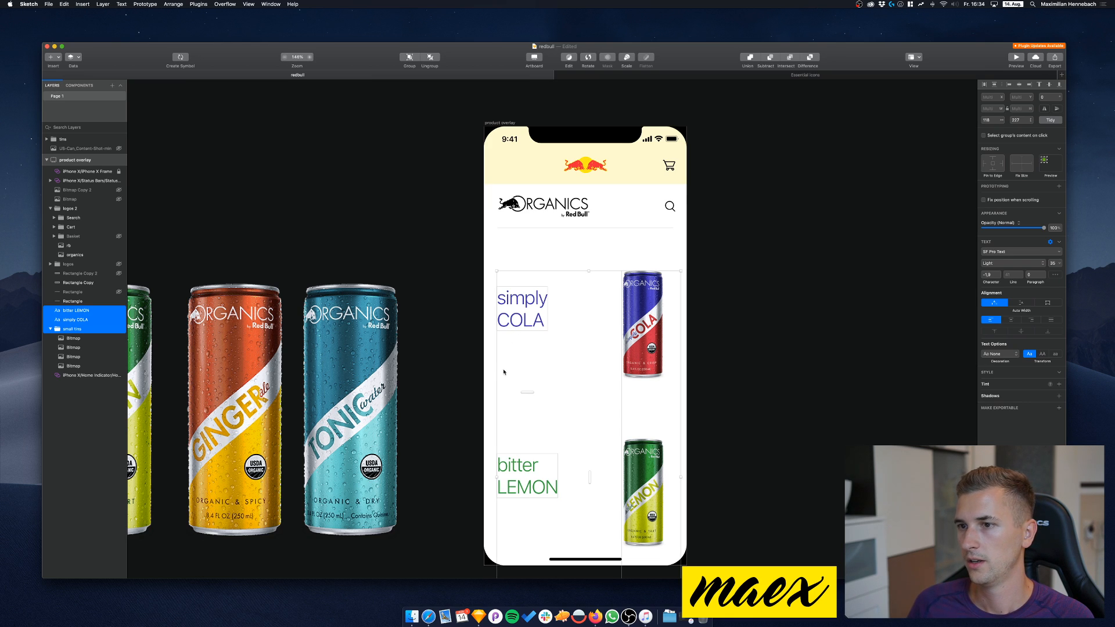
click(475, 340)
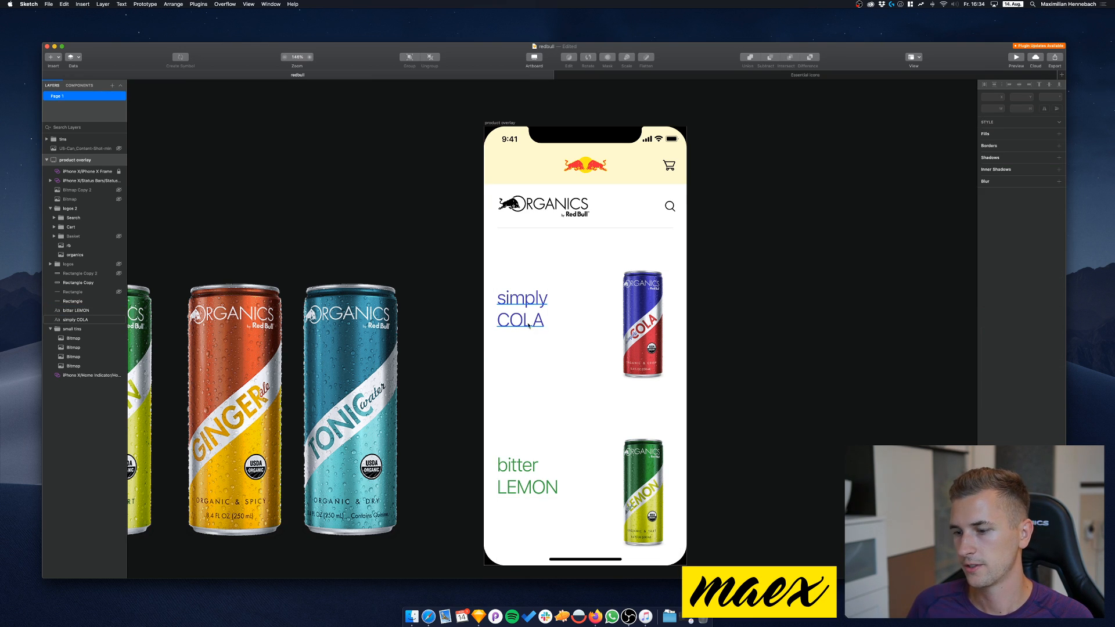
Draw a borderless rounded rectangle about 106 px wide below the "simply COLA" title as a button
key(u)
drag(498, 340, 556, 359)
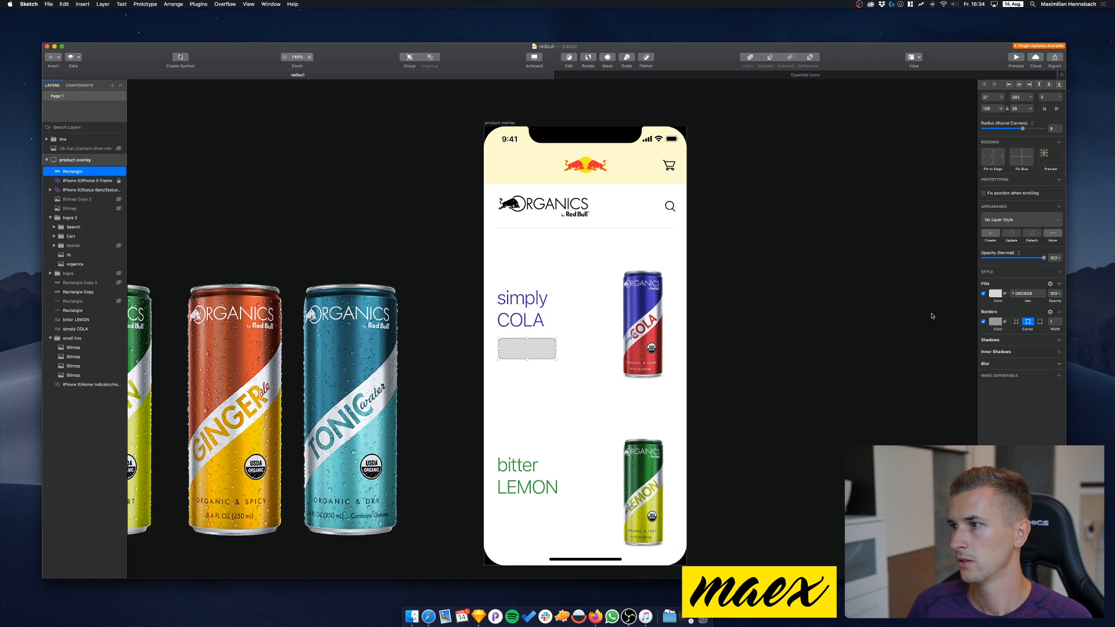
click(983, 322)
Fill the button with the "simply COLA" text colour #3D35AF and enlarge it to about 117 by 40 px
click(995, 293)
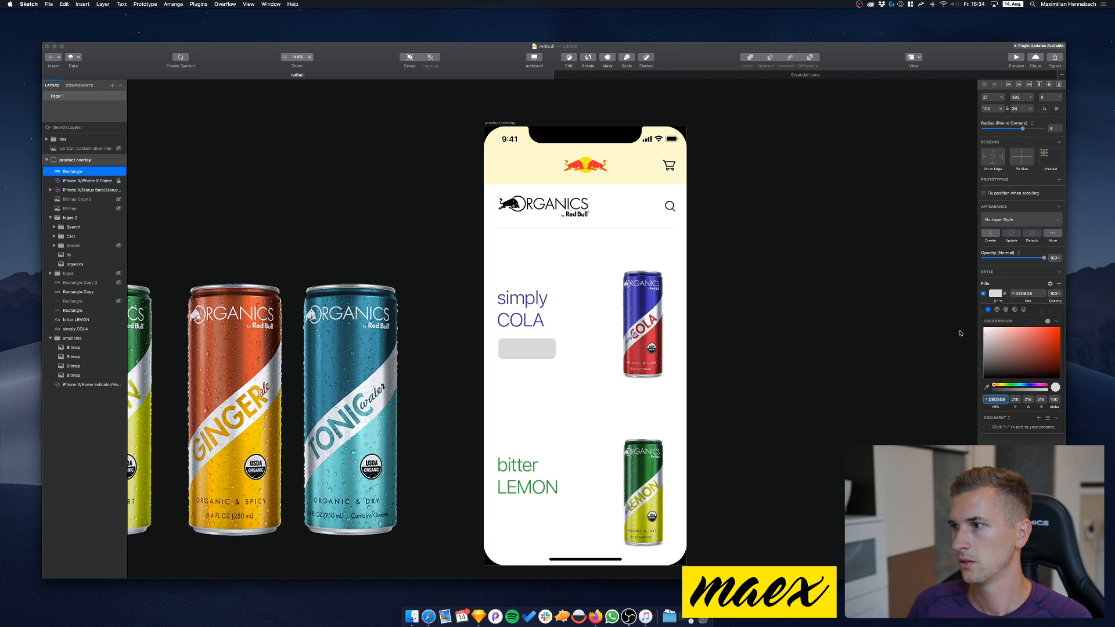
key(ctrl+c)
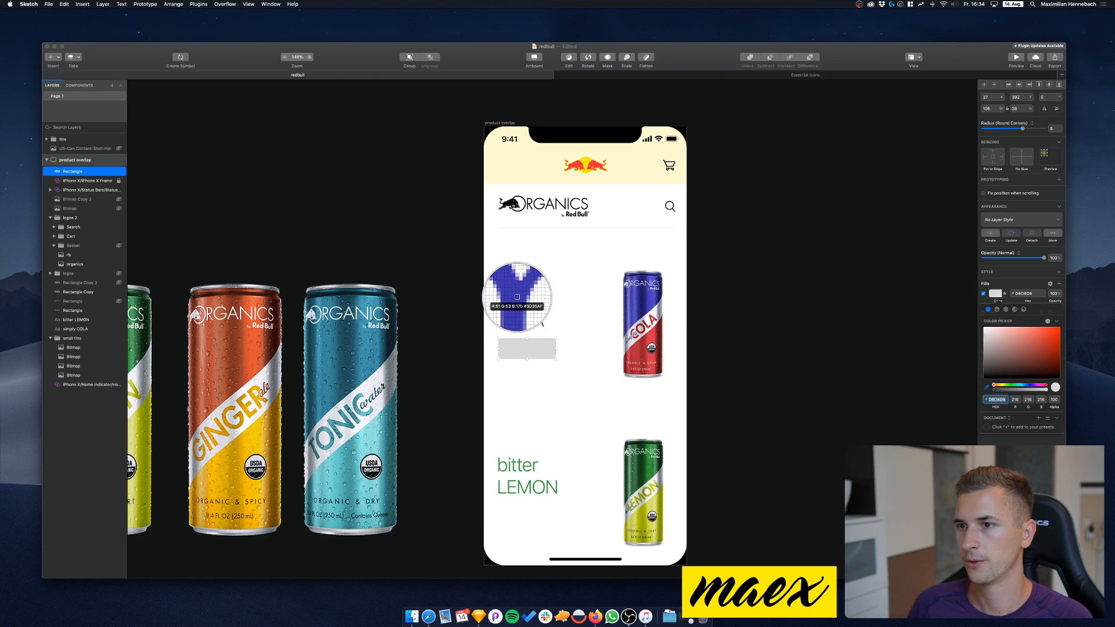
click(517, 296)
key(Escape)
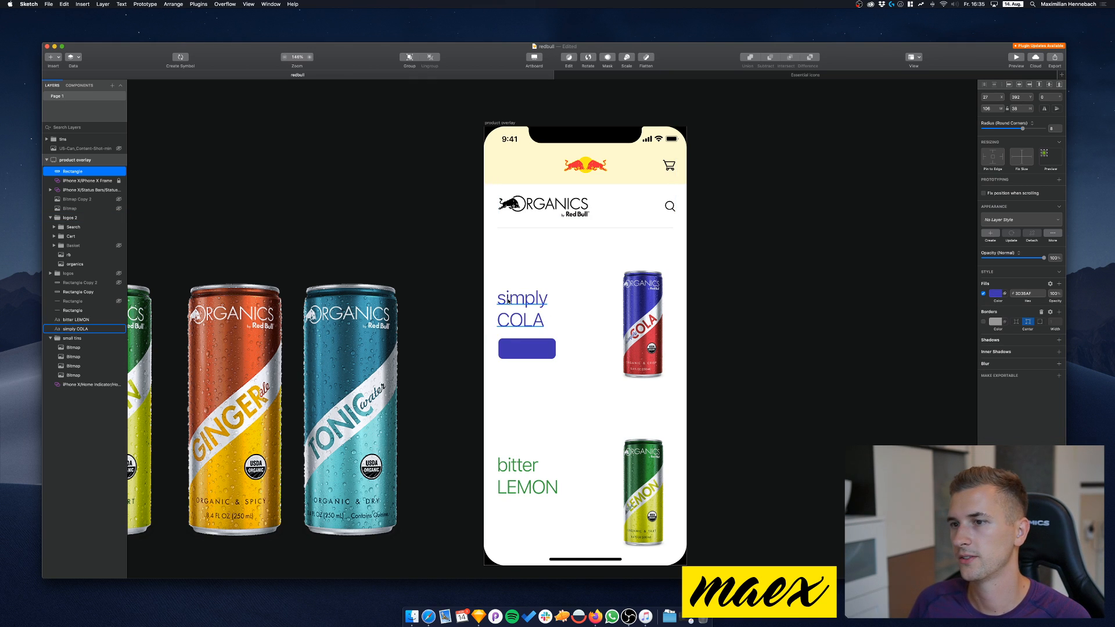
drag(515, 348, 559, 363)
Place the text "Add" on the blue button and colour it white (#FFFFFF)
key(t)
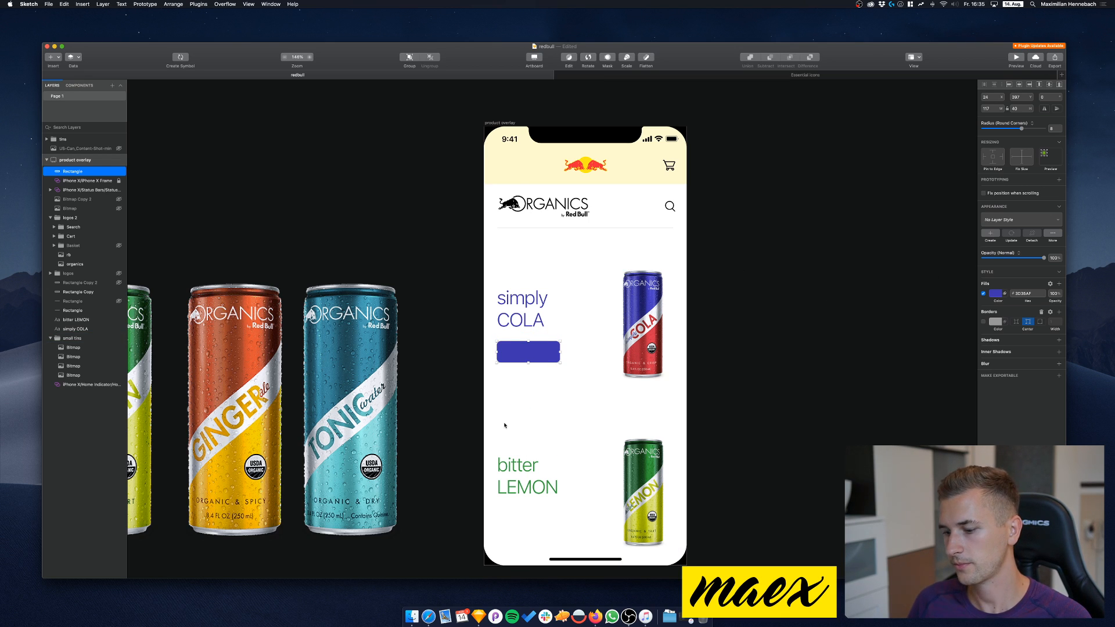
click(528, 353)
text(Add)
key(Escape)
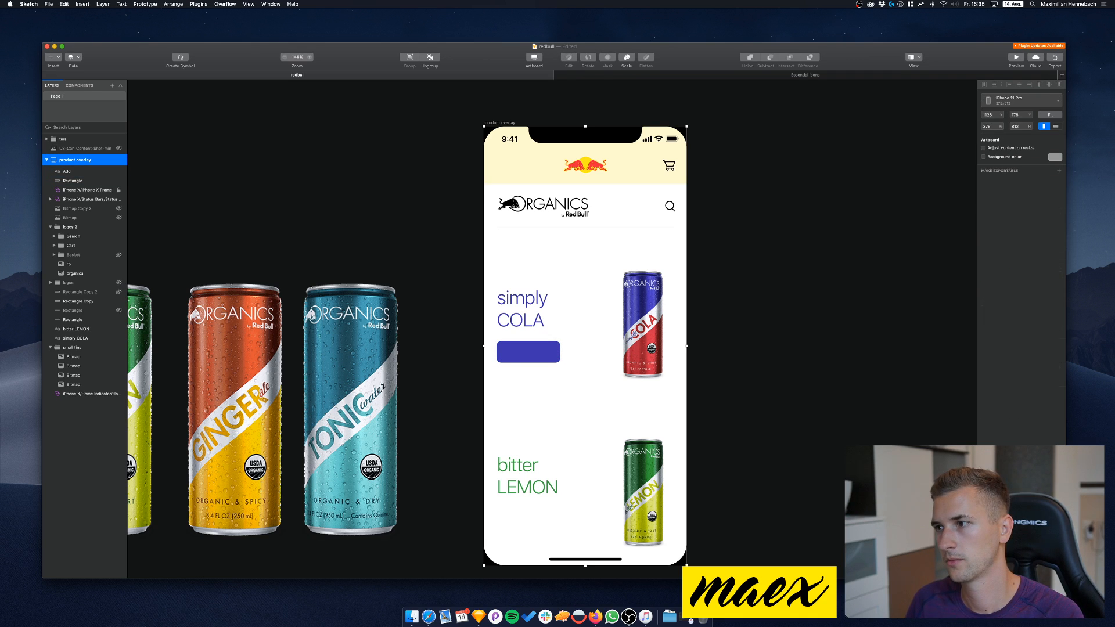
click(529, 351)
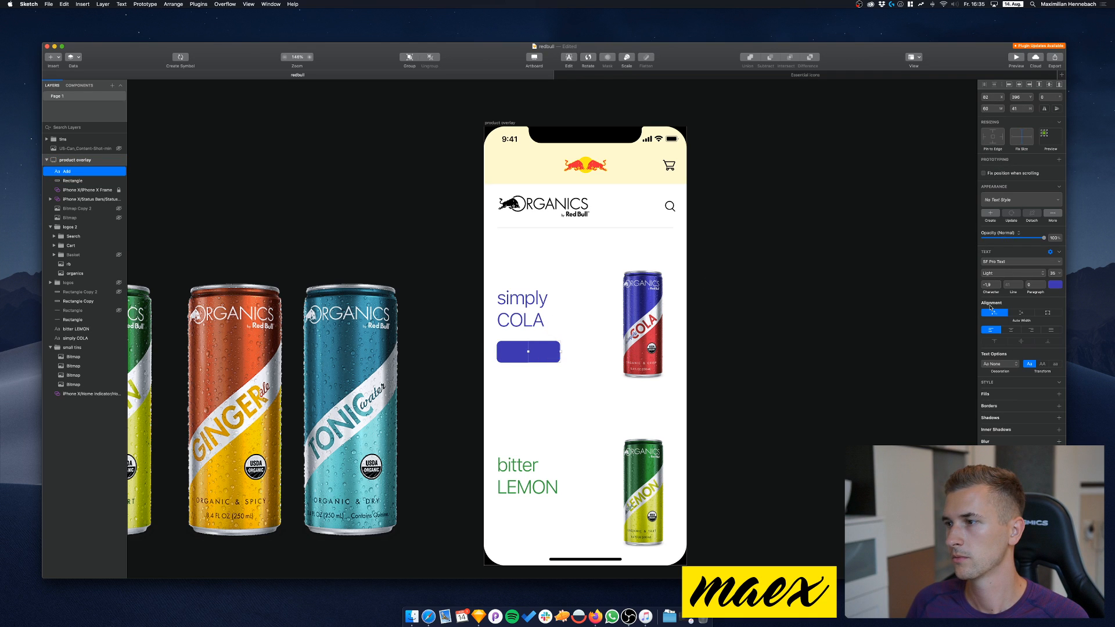
click(1056, 285)
drag(996, 314, 924, 277)
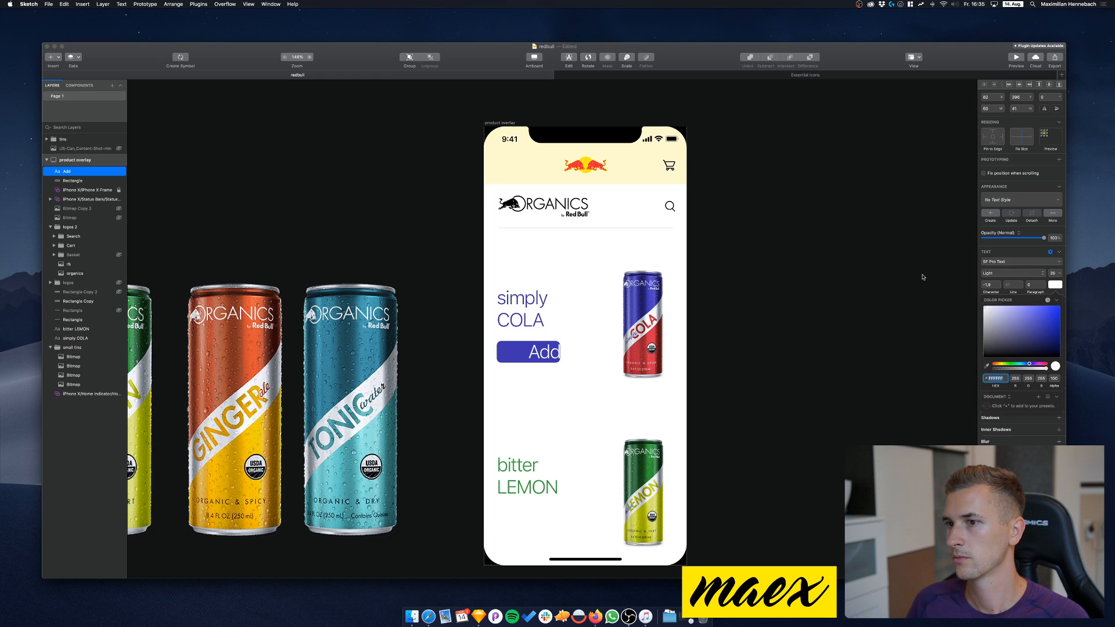
Set the "Add" label to Regular weight and font size 18, and clear its character spacing
click(1052, 275)
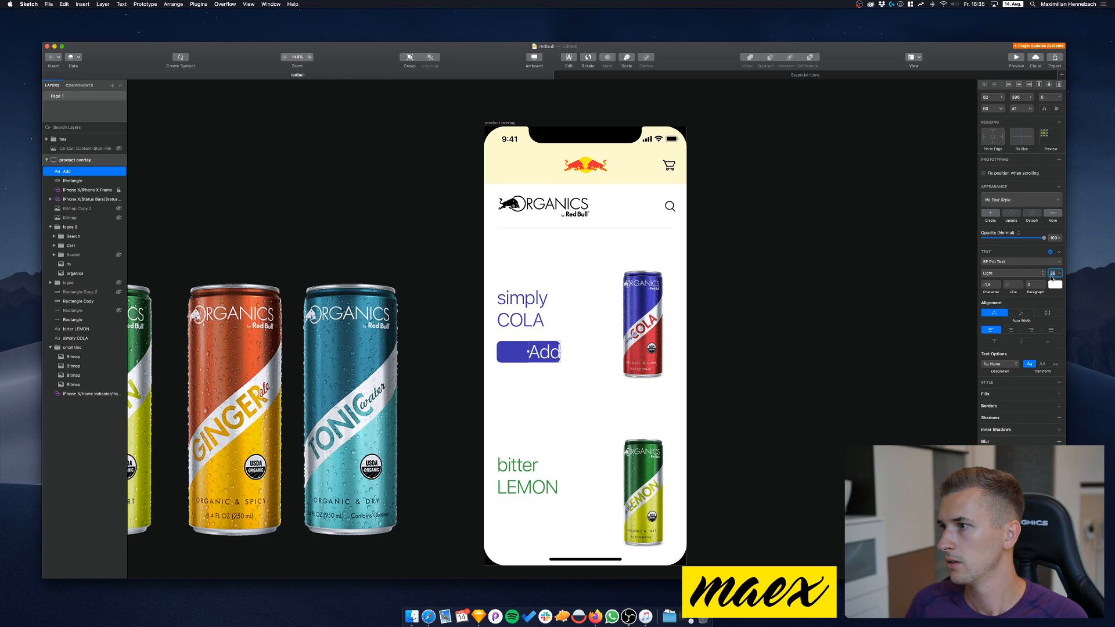
text(21)
key(Return)
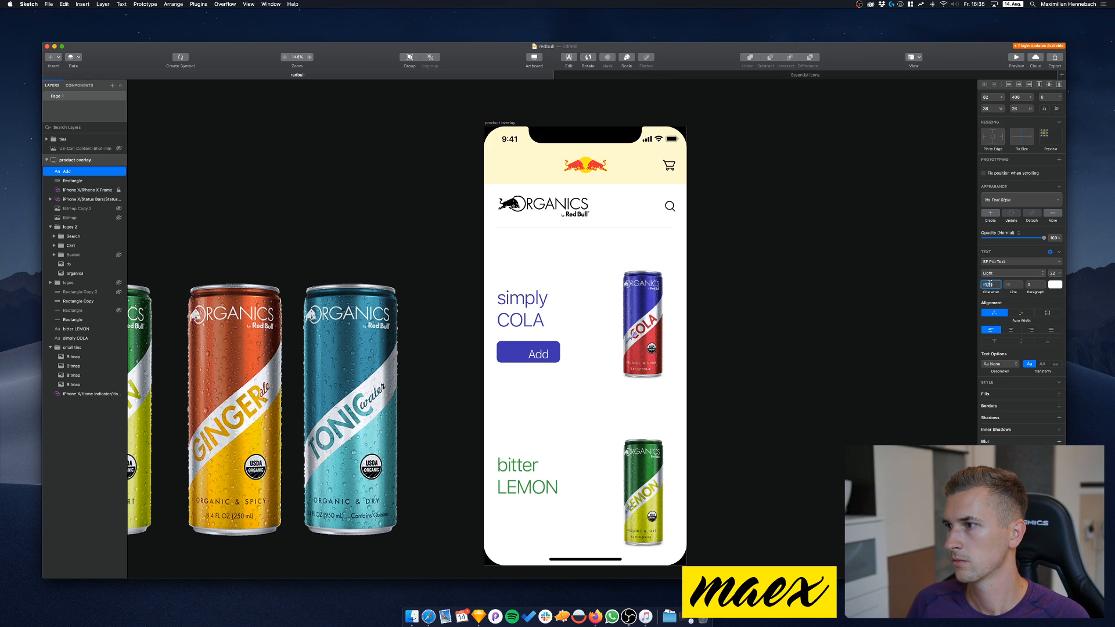
click(1000, 273)
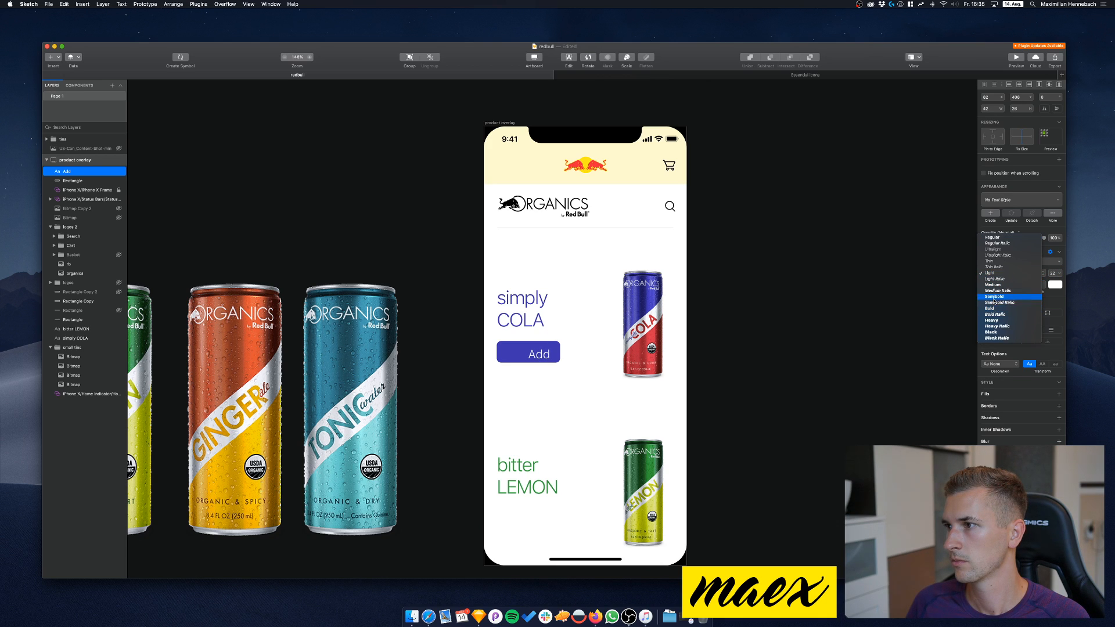
click(992, 238)
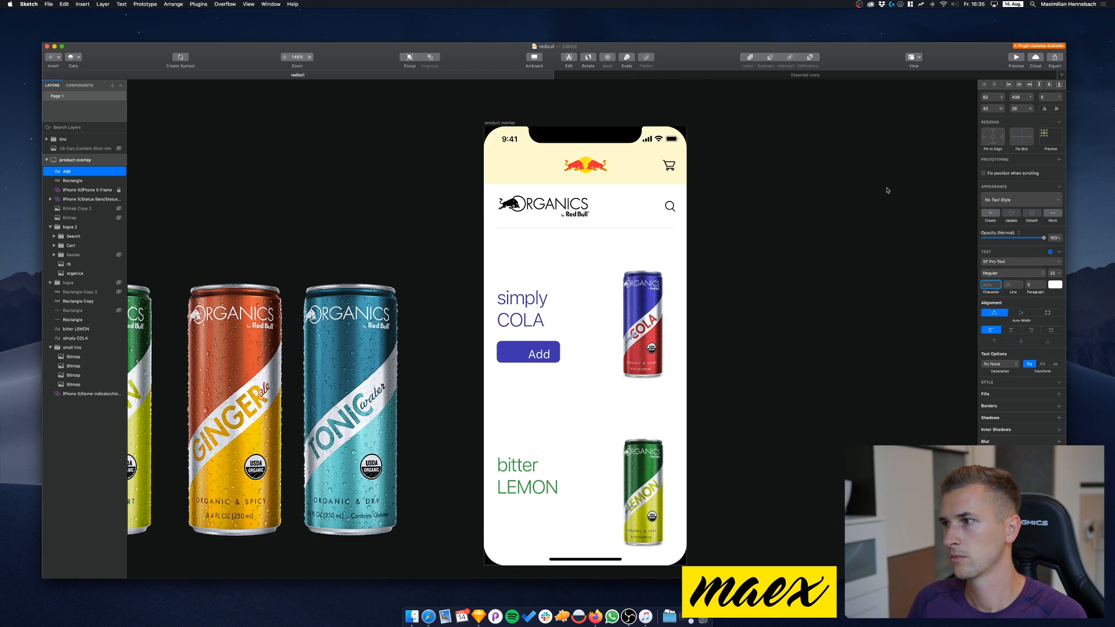
key(Escape)
text(15)
key(Return)
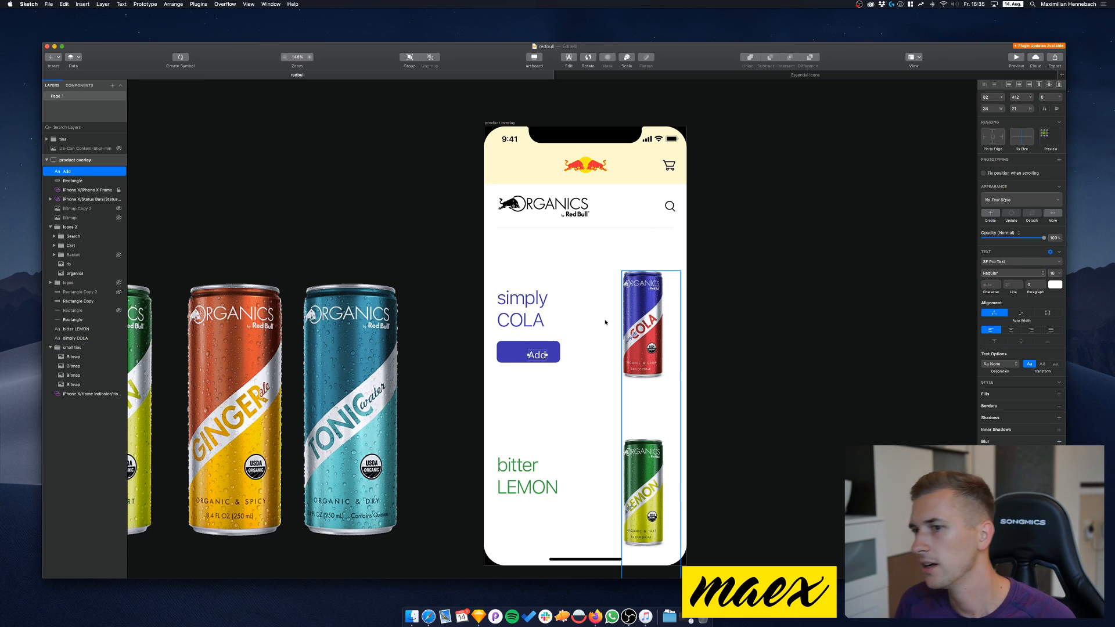
Centre the "Add" label vertically on the button and narrow the button to about 94 px
drag(529, 360, 528, 352)
click(551, 352)
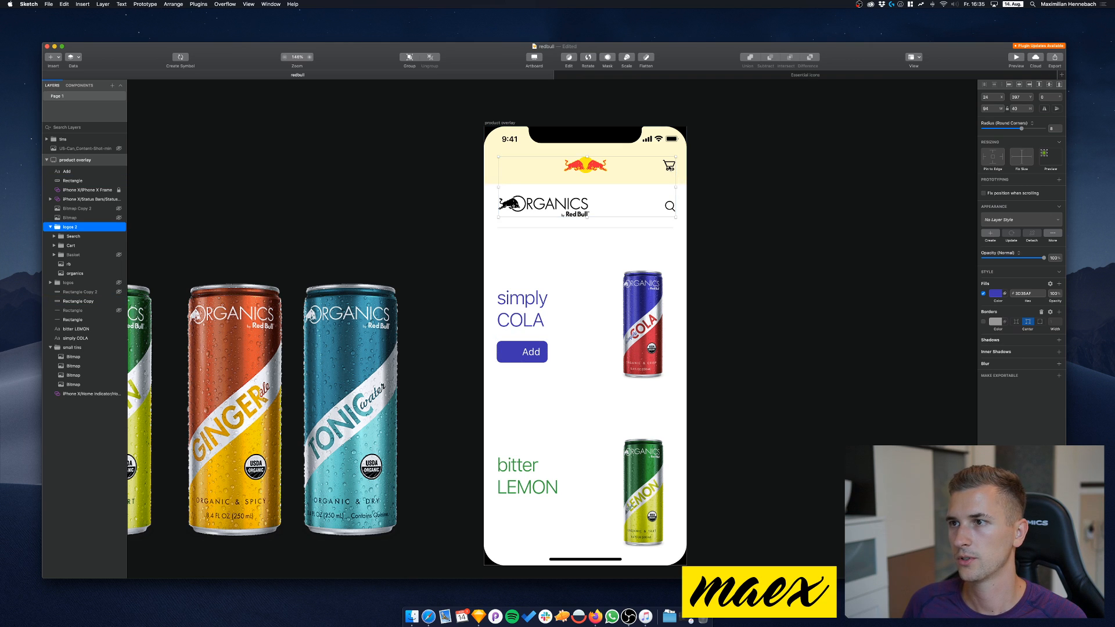
Copy the header's cart icon and place the copy on the button in front of the "Add" label
double_click(670, 166)
click(515, 346)
key(super+v)
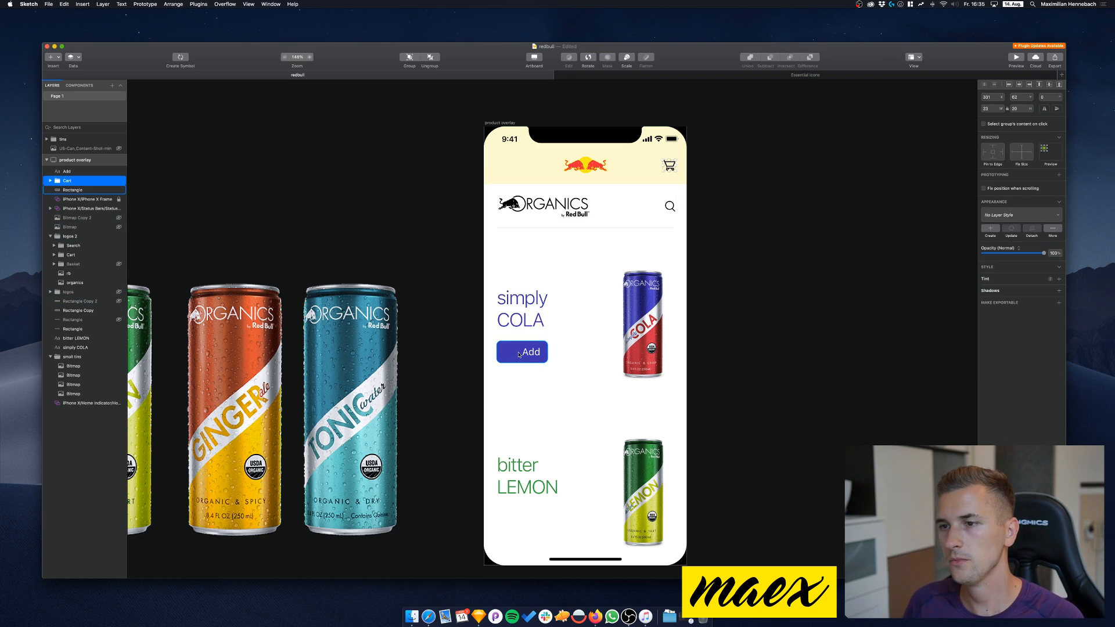
drag(651, 184, 508, 351)
Change the fill of the button's cart icon shape to white (#FFFFFF)
double_click(508, 353)
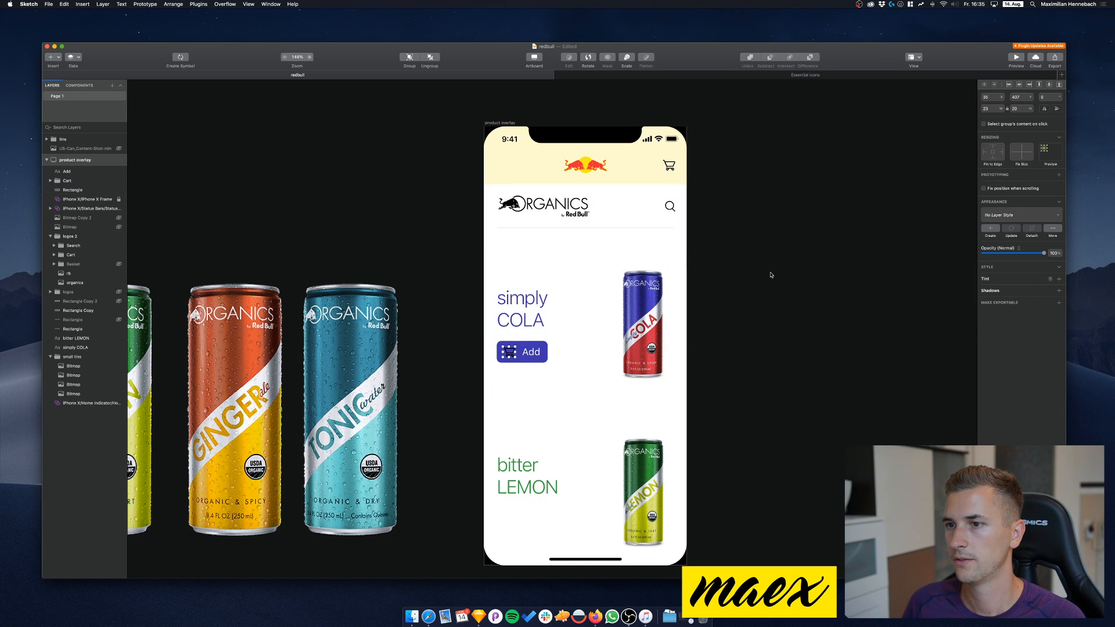
click(996, 274)
click(984, 302)
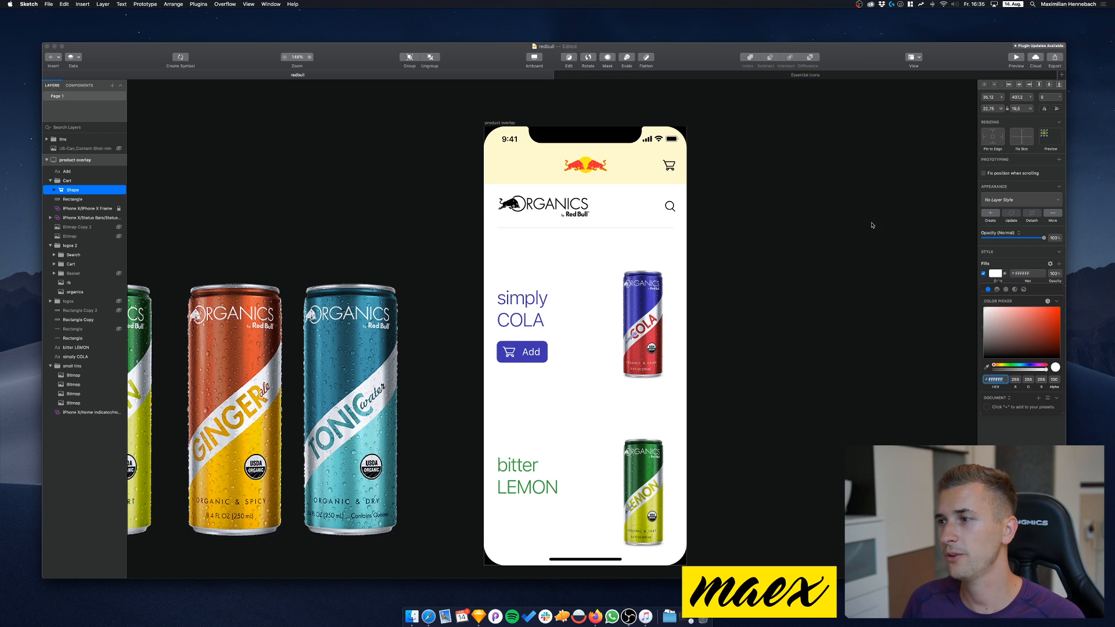
Group the "Add" label, the cart icon and the button rectangle, and name the group "btn"
click(323, 129)
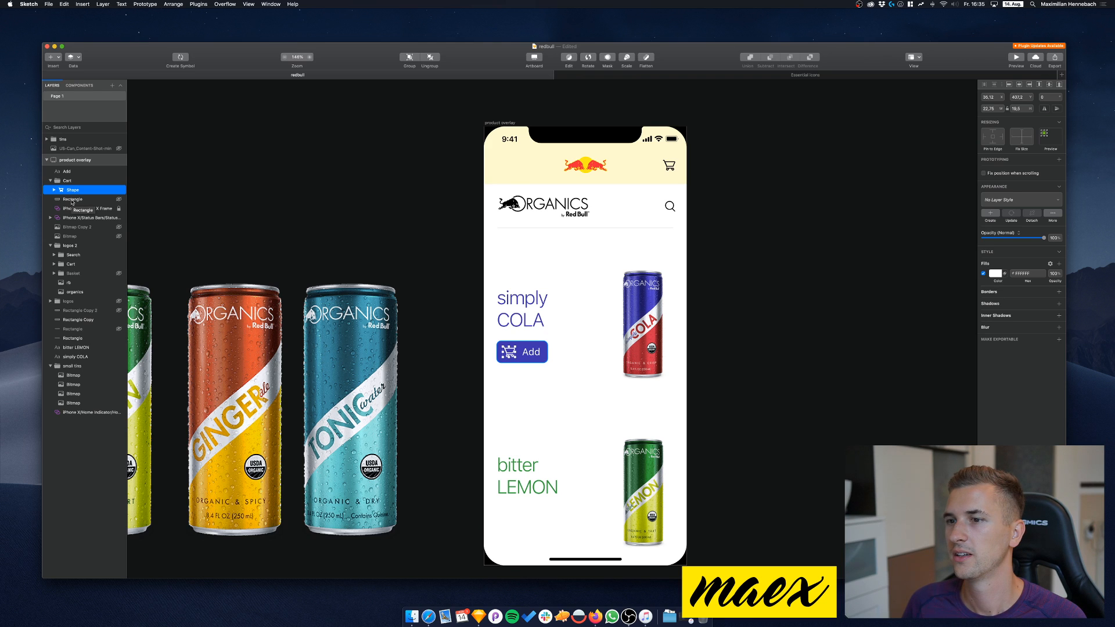
click(66, 181)
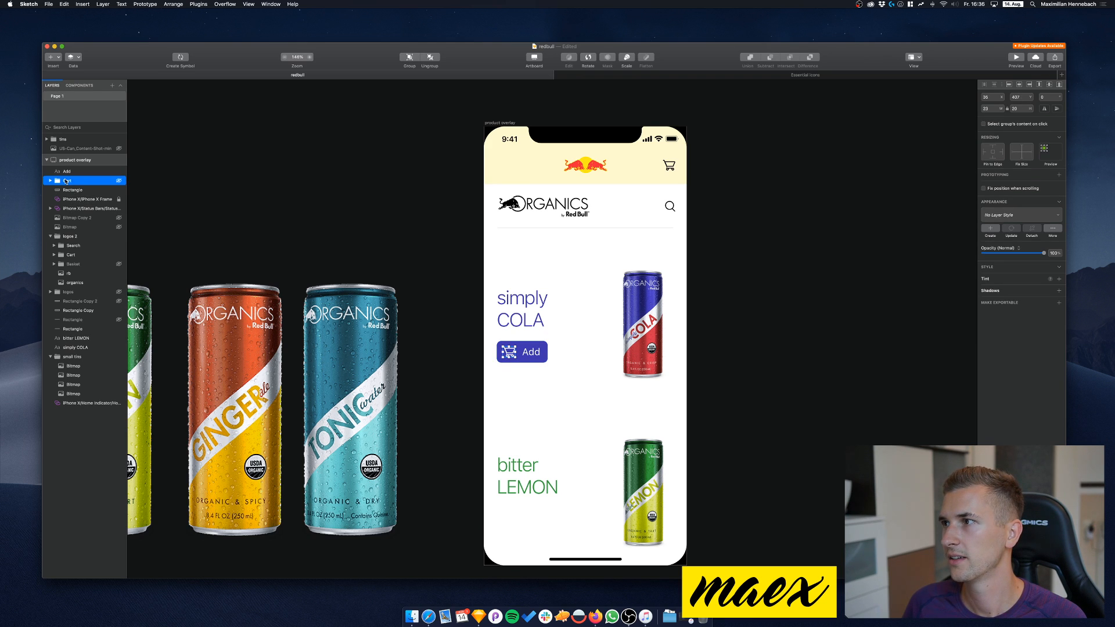
click(68, 171)
shift+click(74, 190)
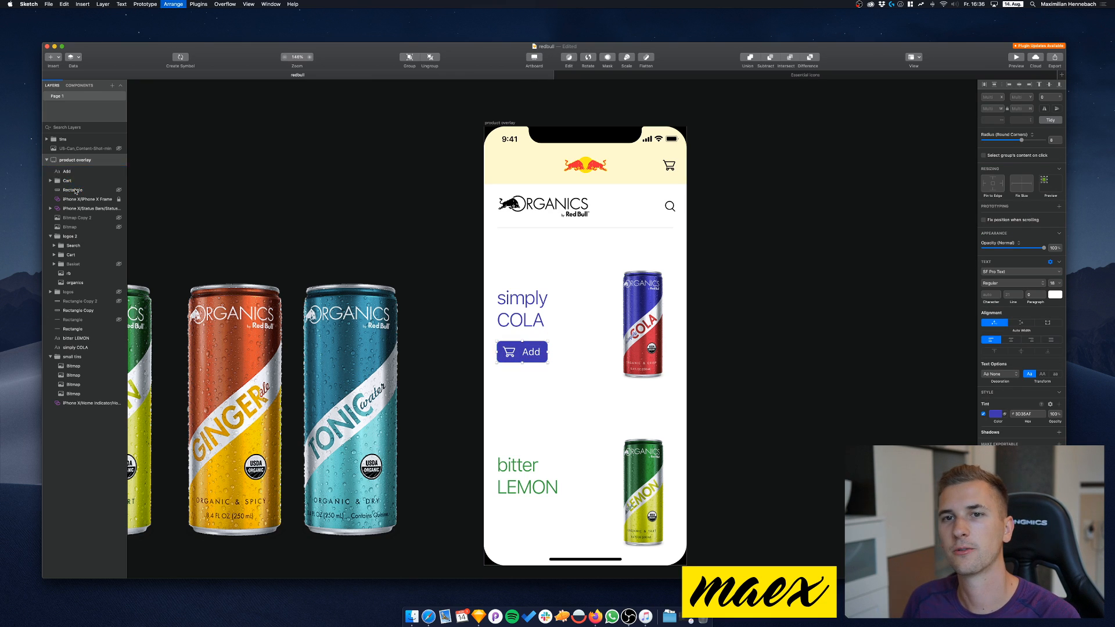
key(super+g)
key(super+r)
text(tn)
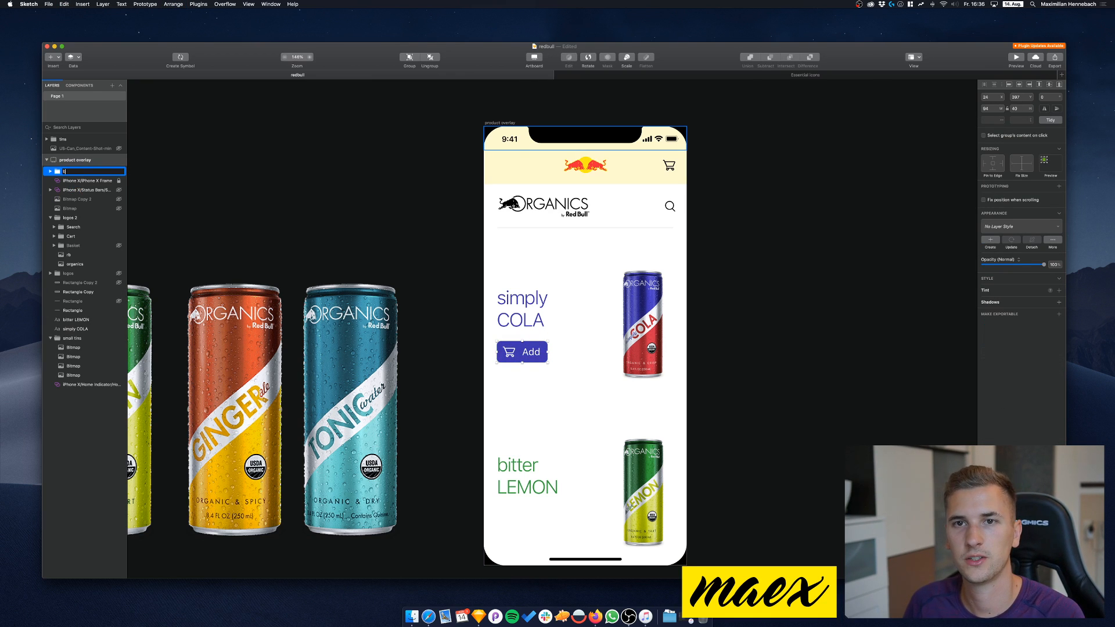
key(Return)
Collapse the "logos 2" and "small tins" groups in the layer list and select the btn group
click(48, 218)
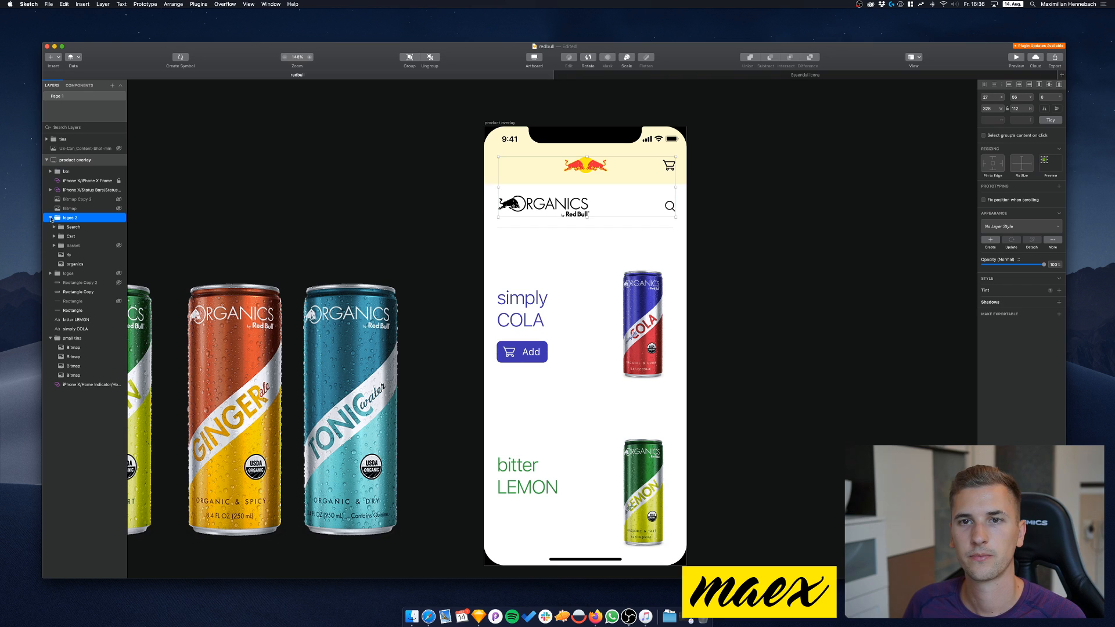
click(50, 293)
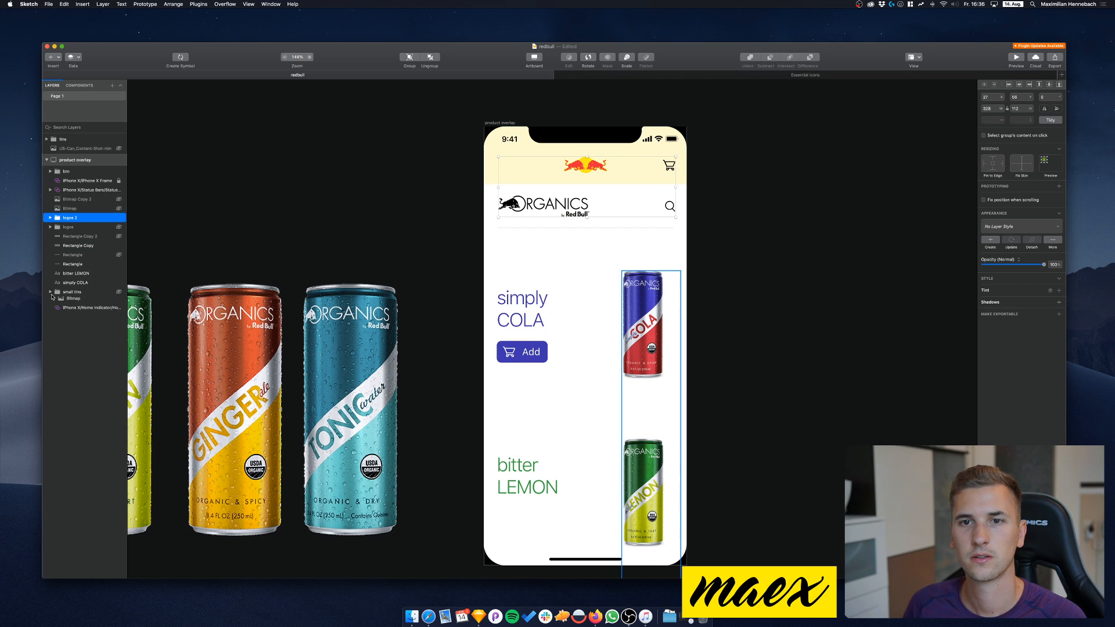
click(78, 173)
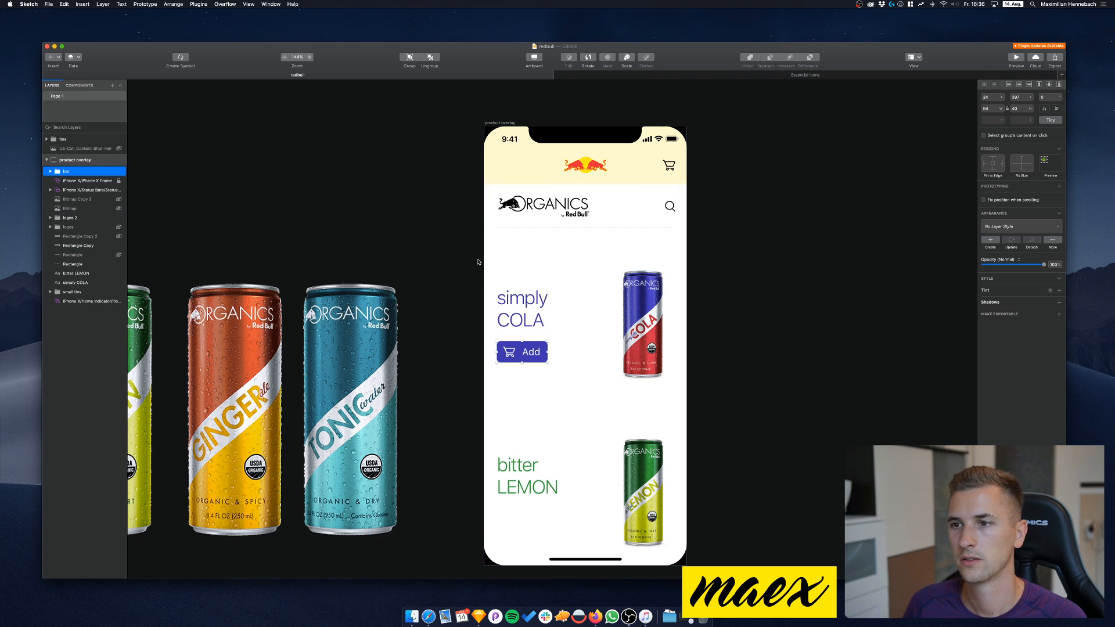
Try the button's "Add" label in Medium weight and in Bold weight
double_click(535, 353)
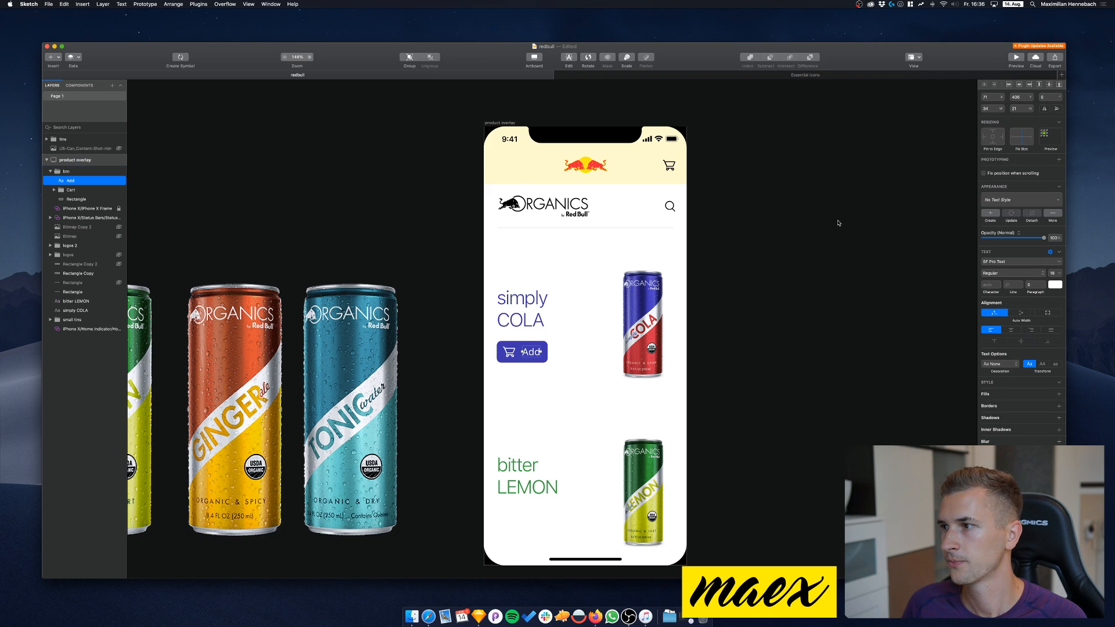
click(991, 273)
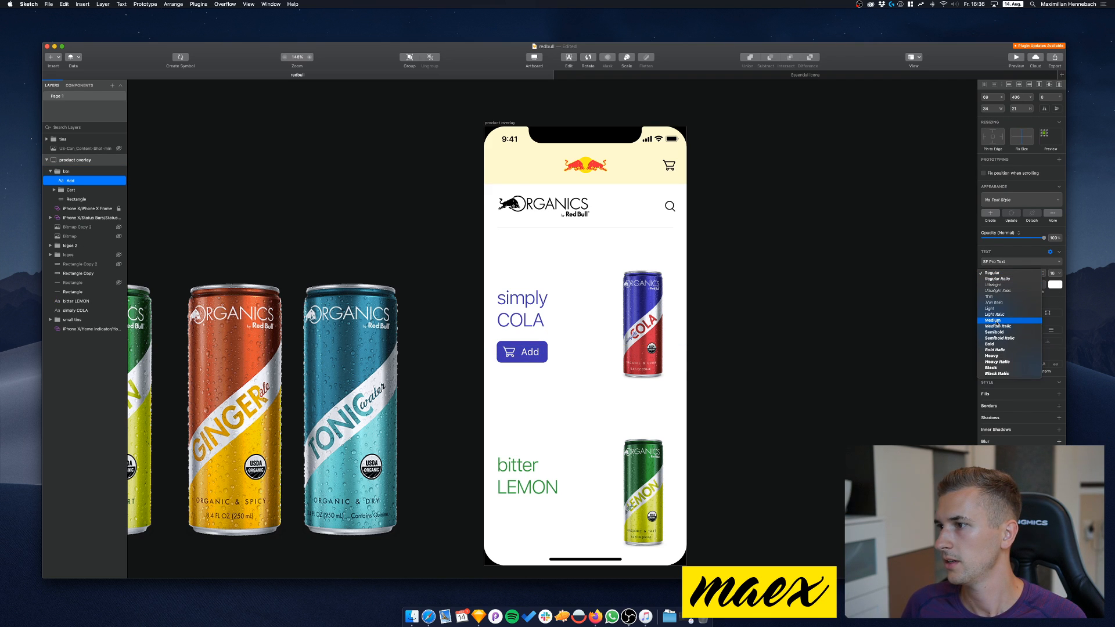
click(999, 321)
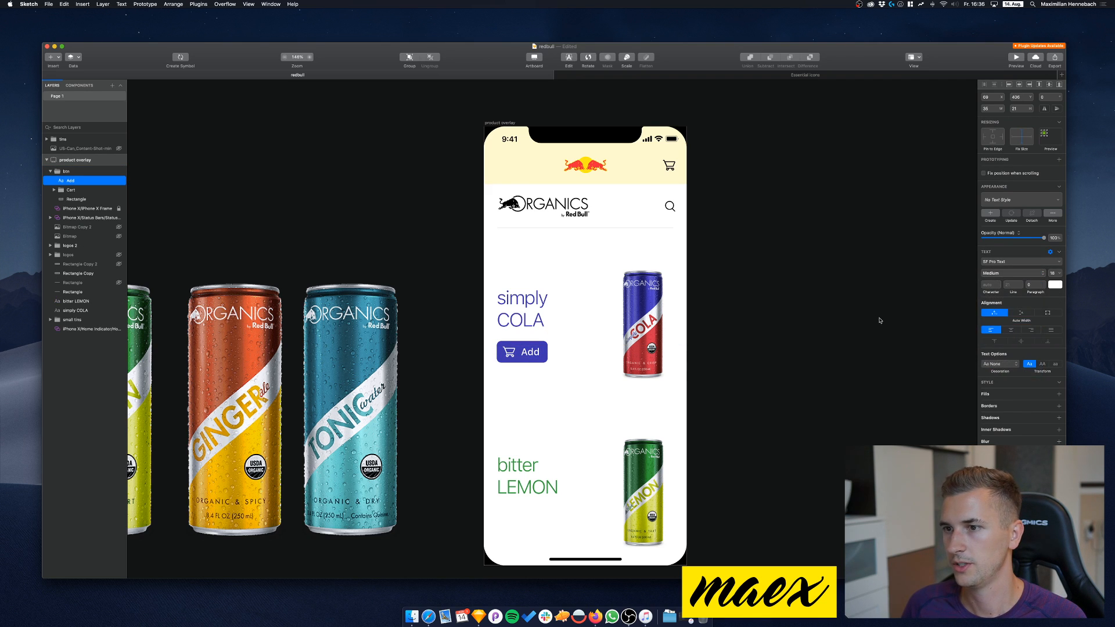
click(995, 273)
click(999, 297)
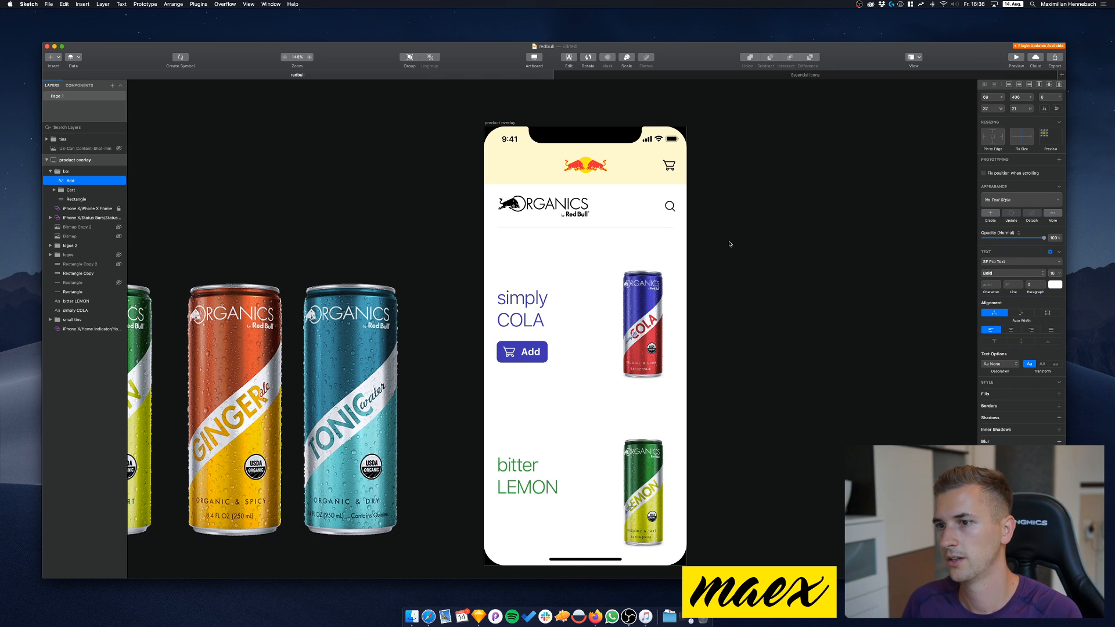
key(Escape)
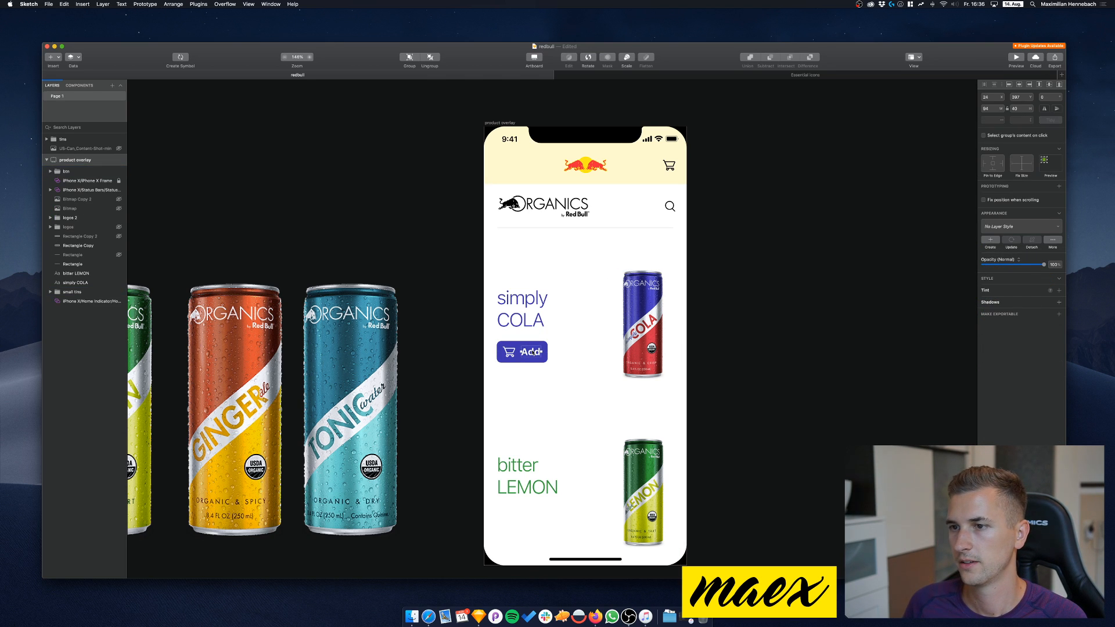
Set the "Add" label to Semibold weight and font size 16, and nudge it right to X 72
double_click(532, 352)
key(Down)
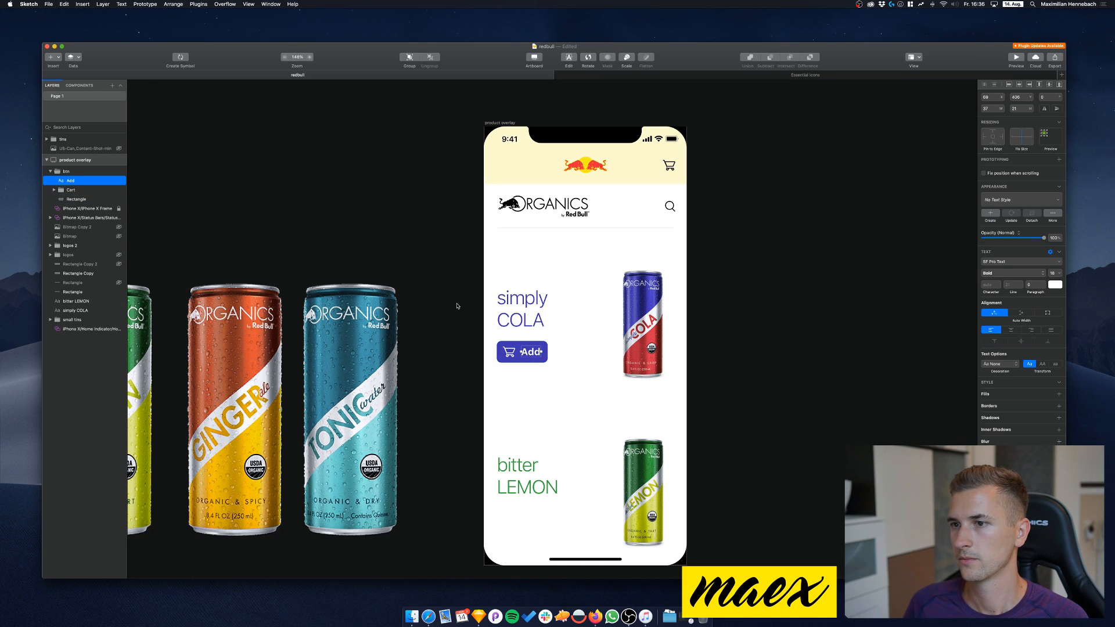
click(1040, 273)
click(1011, 261)
click(1053, 273)
key(Down)
key(Return)
key(Up)
key(Right)
key(Right)
key(Right)
key(Right)
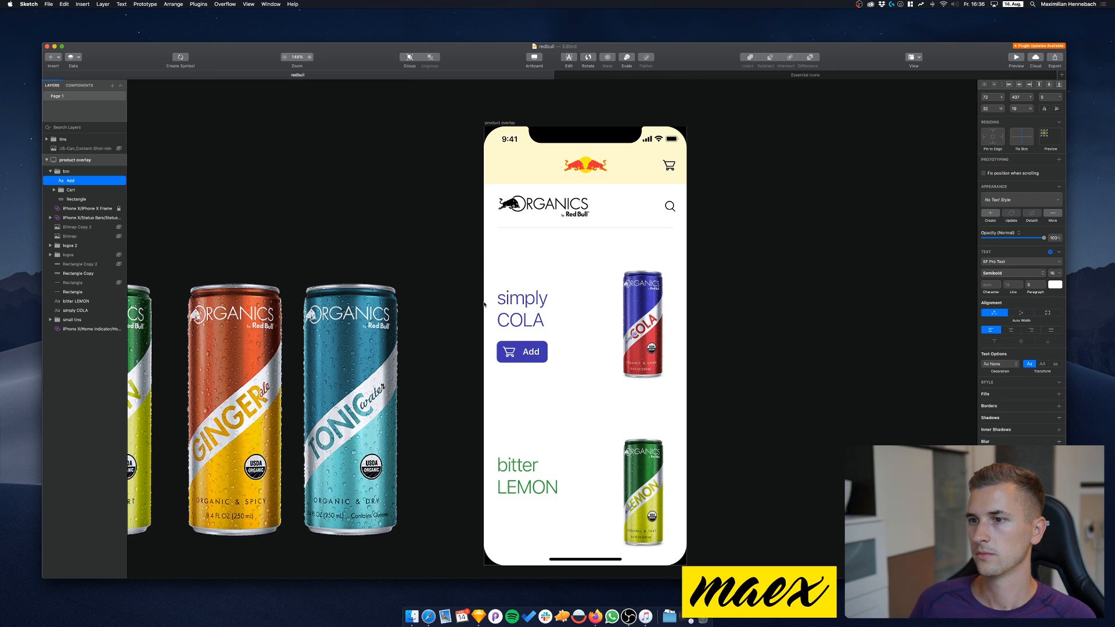
Nudge the button's cart icon right to X 37 and fine-tune its vertical position beside the label
click(516, 352)
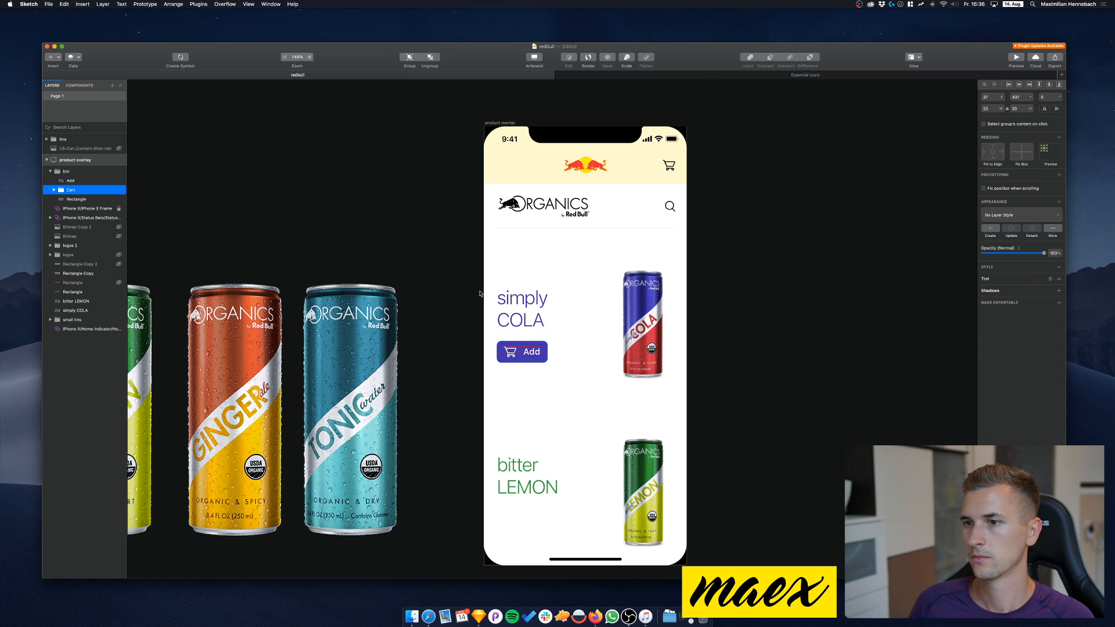
click(452, 247)
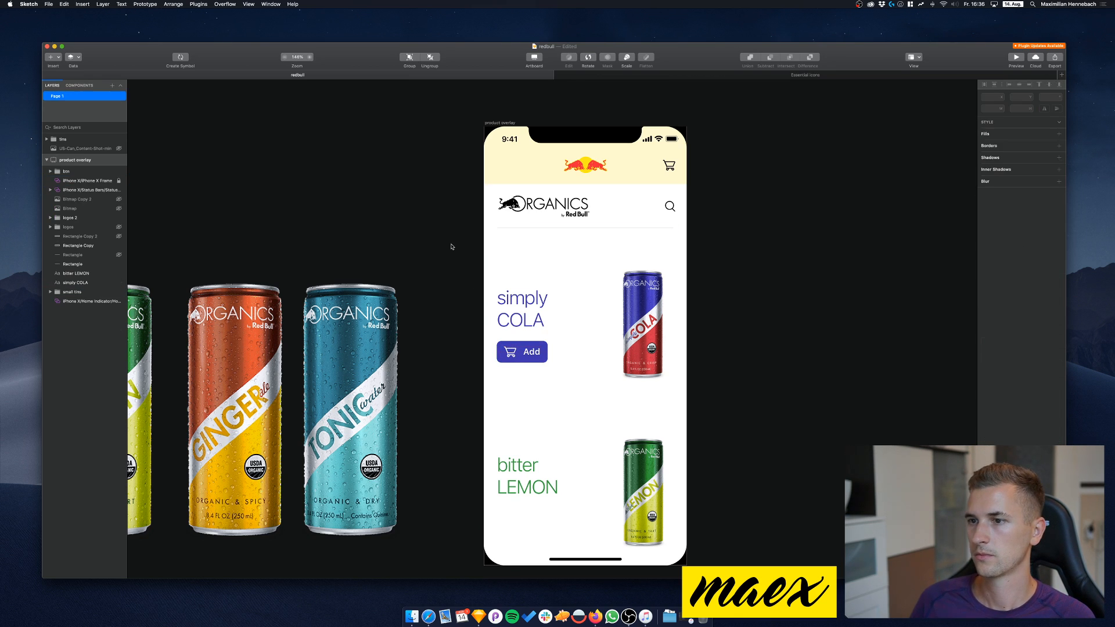
double_click(511, 353)
click(447, 281)
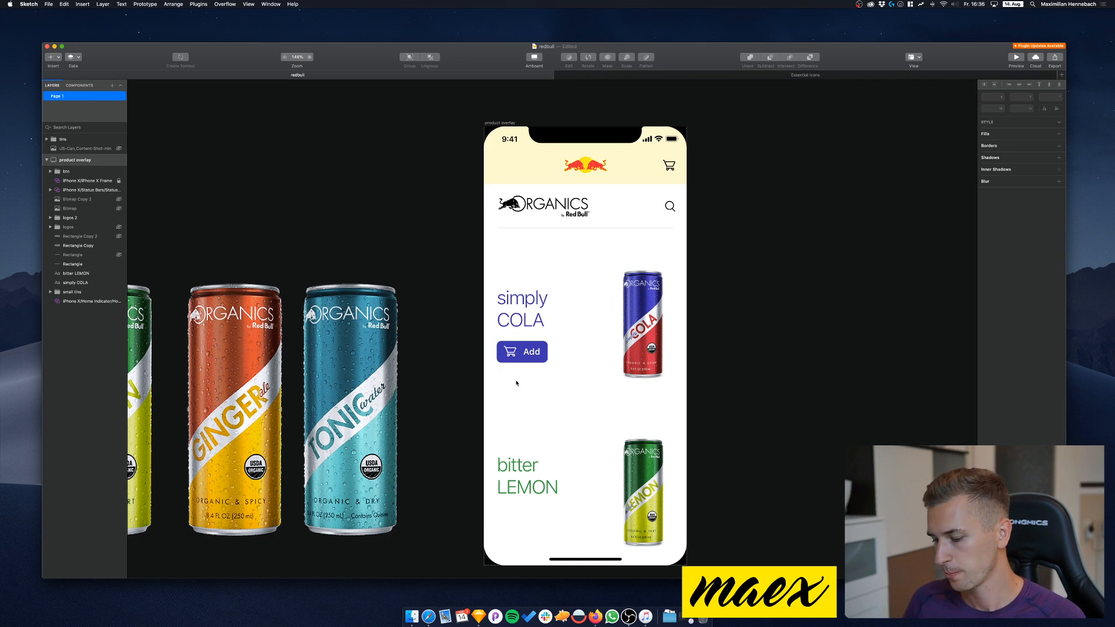
Duplicate the btn group and hide the original
double_click(520, 359)
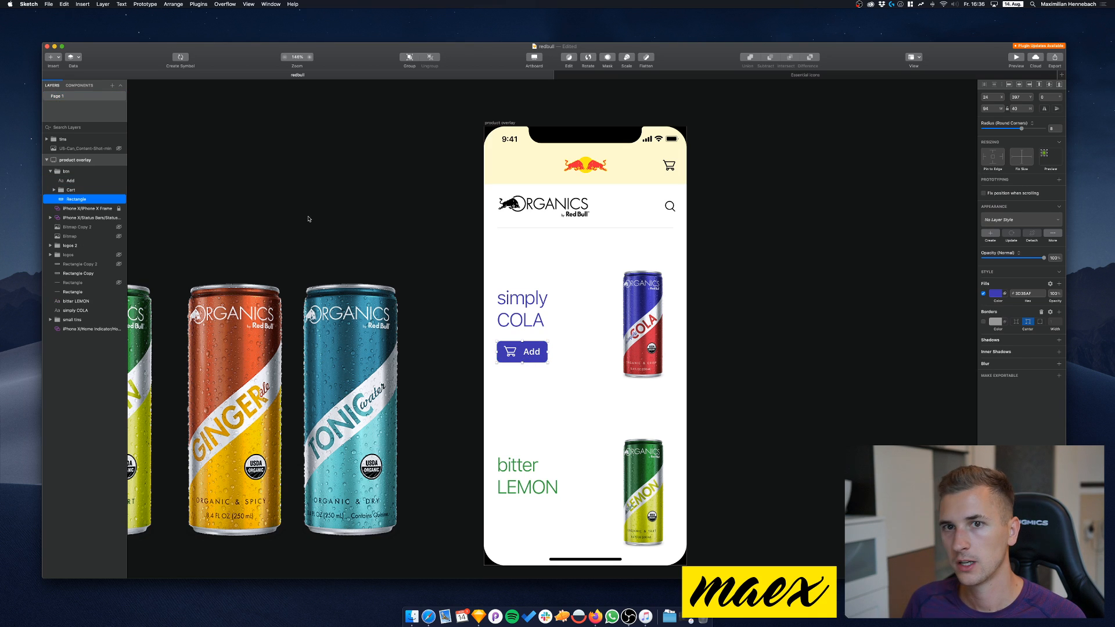
click(66, 172)
key(super+d)
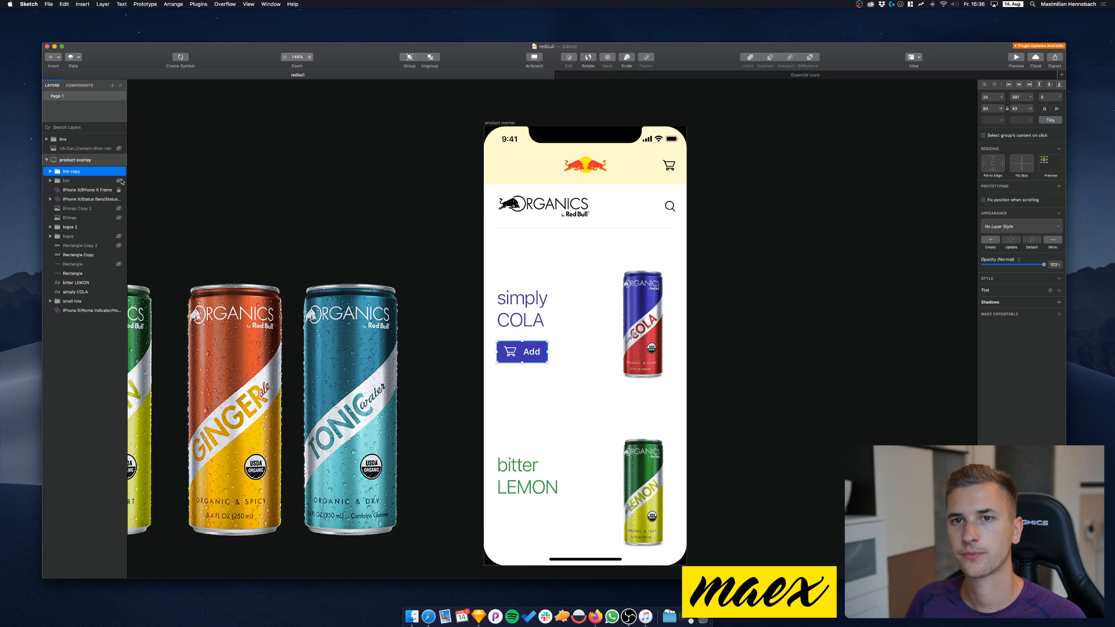
Enable a border on the duplicated button's rectangle and sample its colour from the button's purple fill (#3D35AF)
double_click(523, 358)
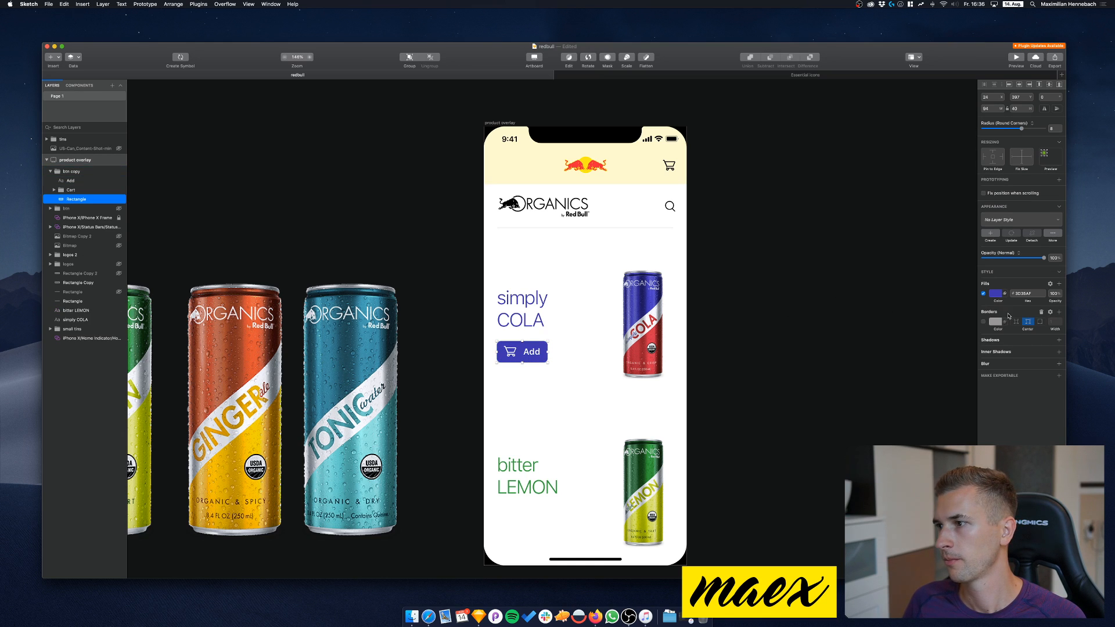
click(983, 322)
click(996, 321)
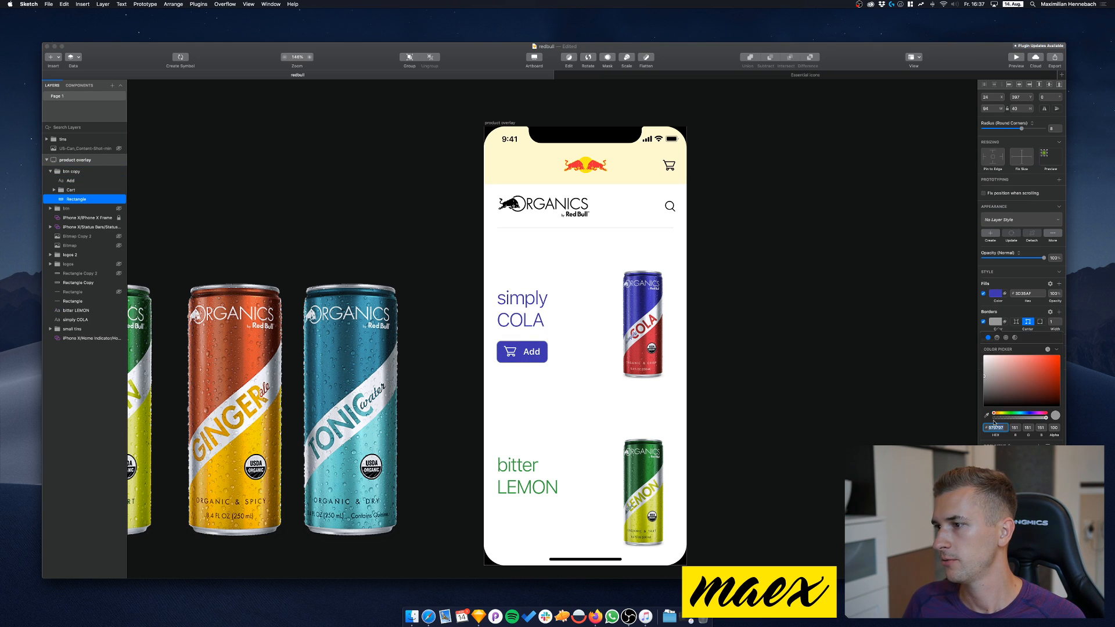
click(987, 415)
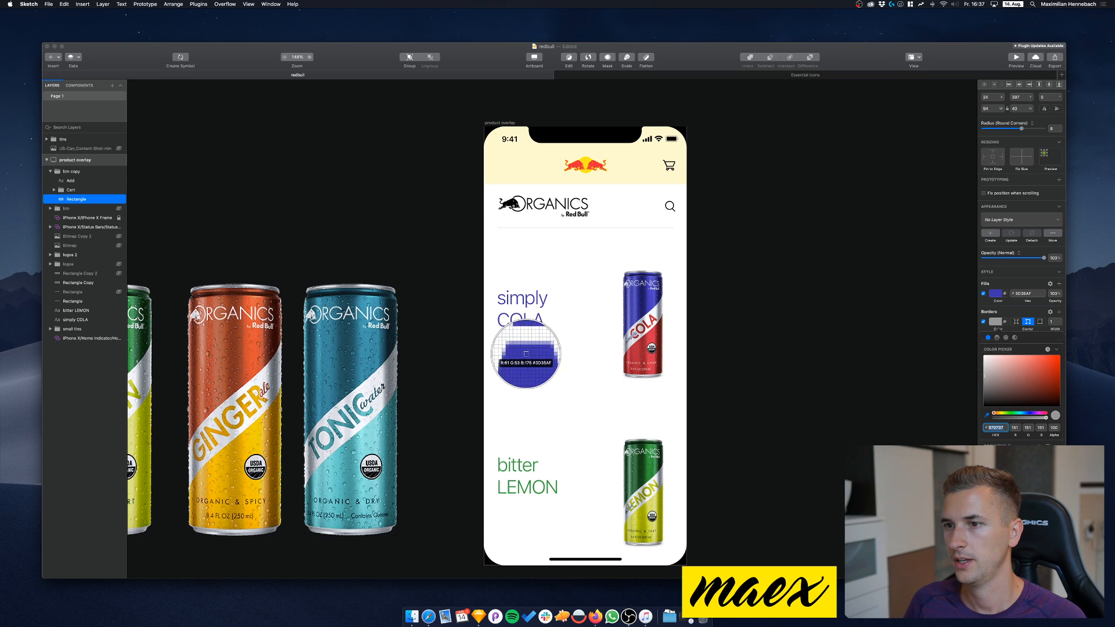
click(527, 357)
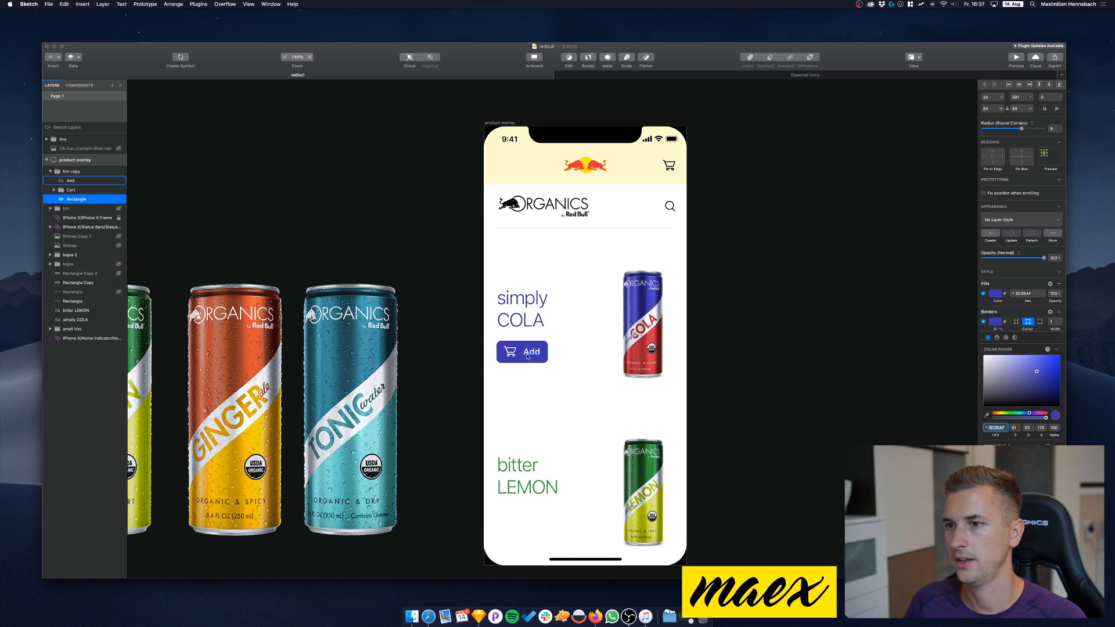
Turn off the duplicated button's fill and give it an outside border with a width of 2
click(983, 322)
click(983, 295)
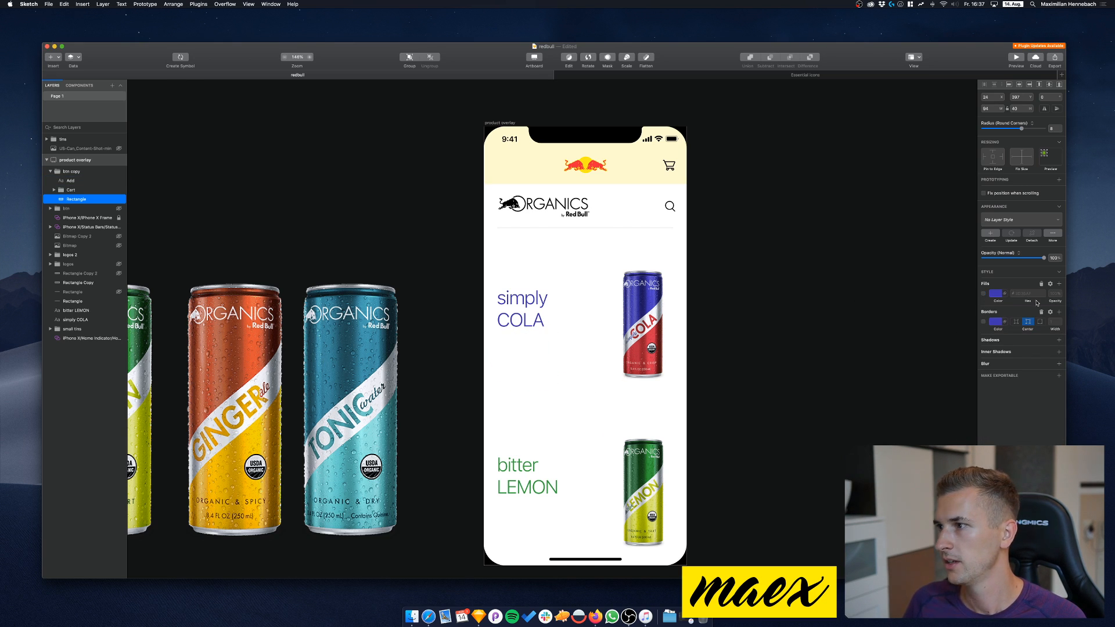
click(983, 322)
click(1054, 321)
click(1040, 322)
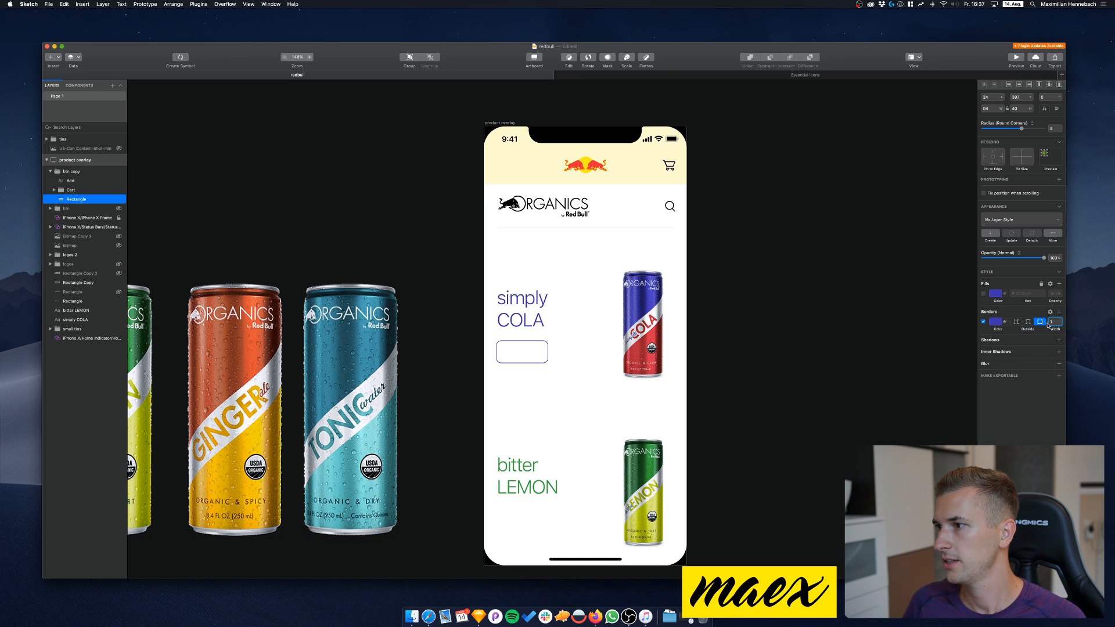
text(2)
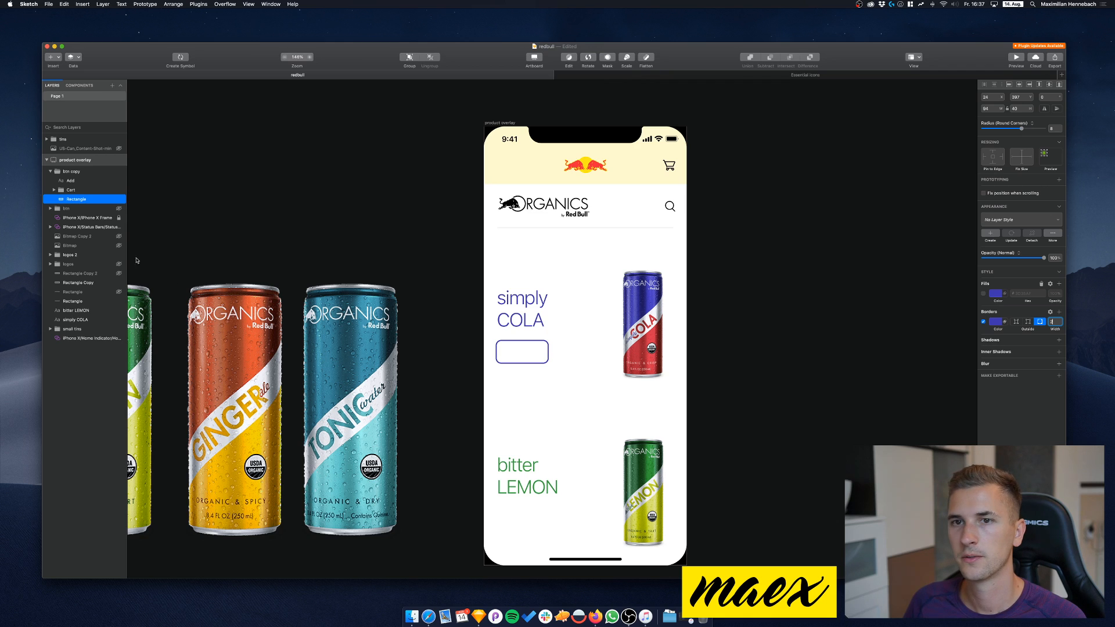
Recolour the duplicated button's "Add" label with the purple sampled from the COLA title (#3D35AF)
click(85, 181)
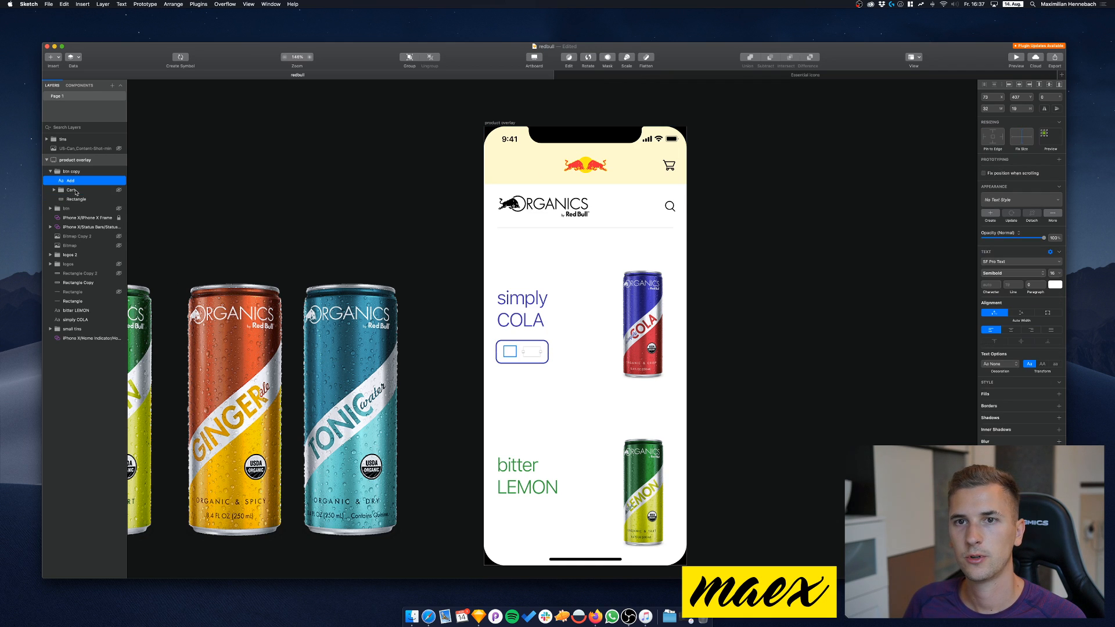
click(1055, 286)
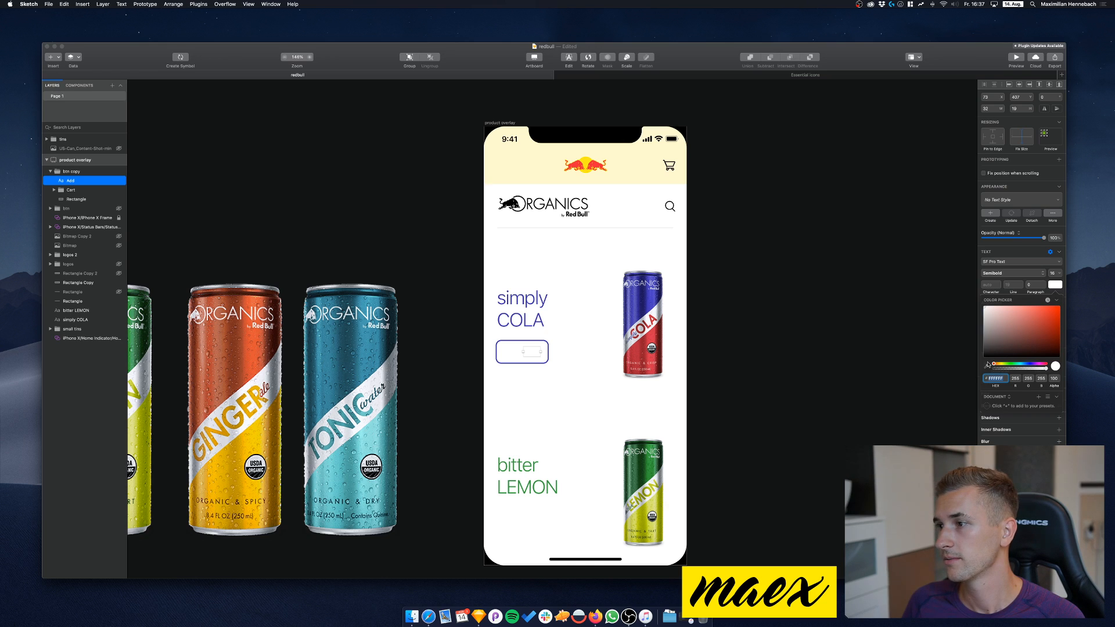
click(986, 367)
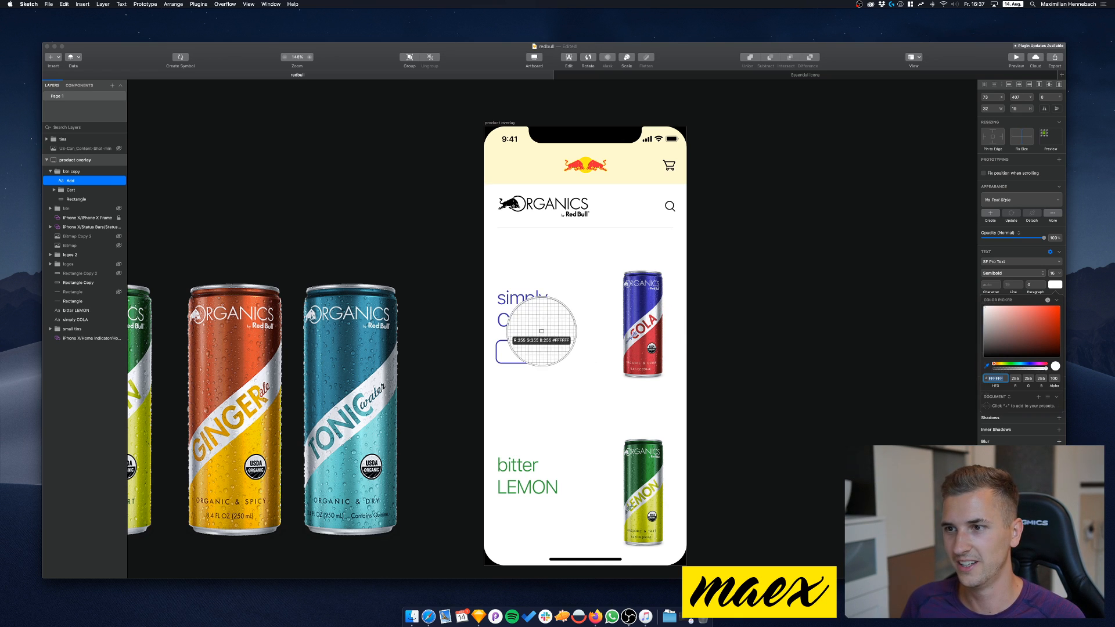
click(504, 326)
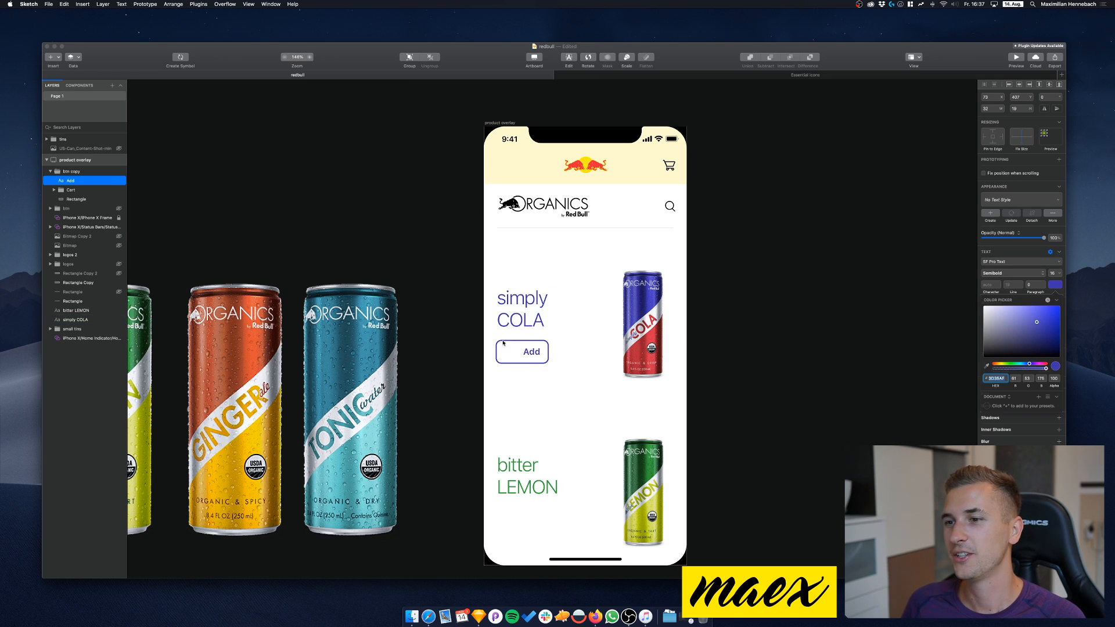
Fill the duplicated button's cart icon shape with the sampled purple #3D35AF
click(80, 190)
click(54, 190)
click(76, 199)
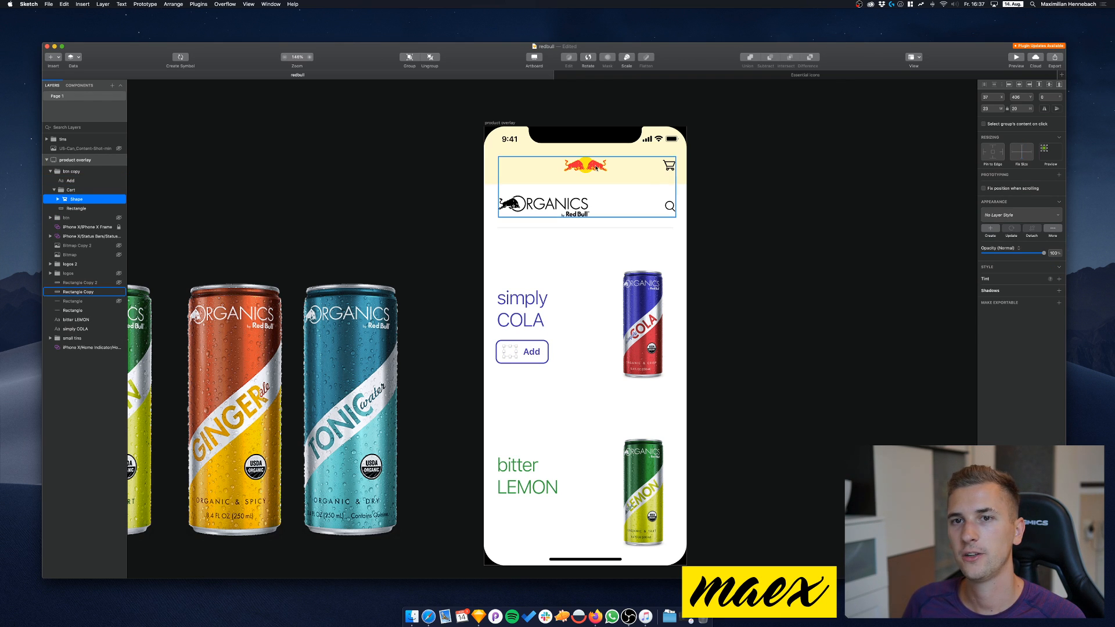
click(995, 274)
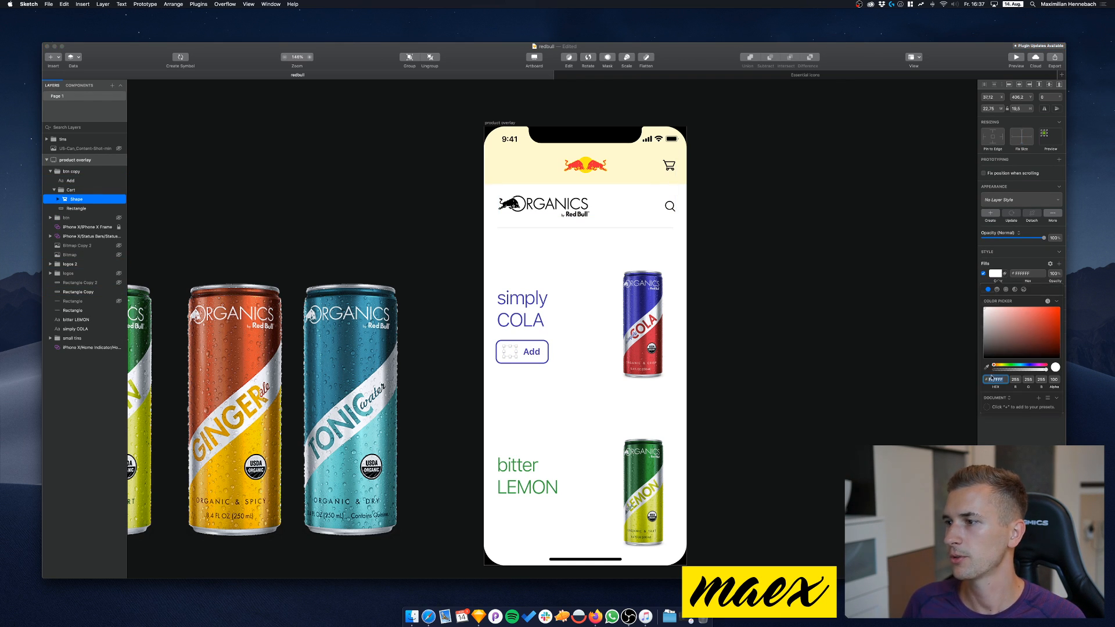
click(987, 366)
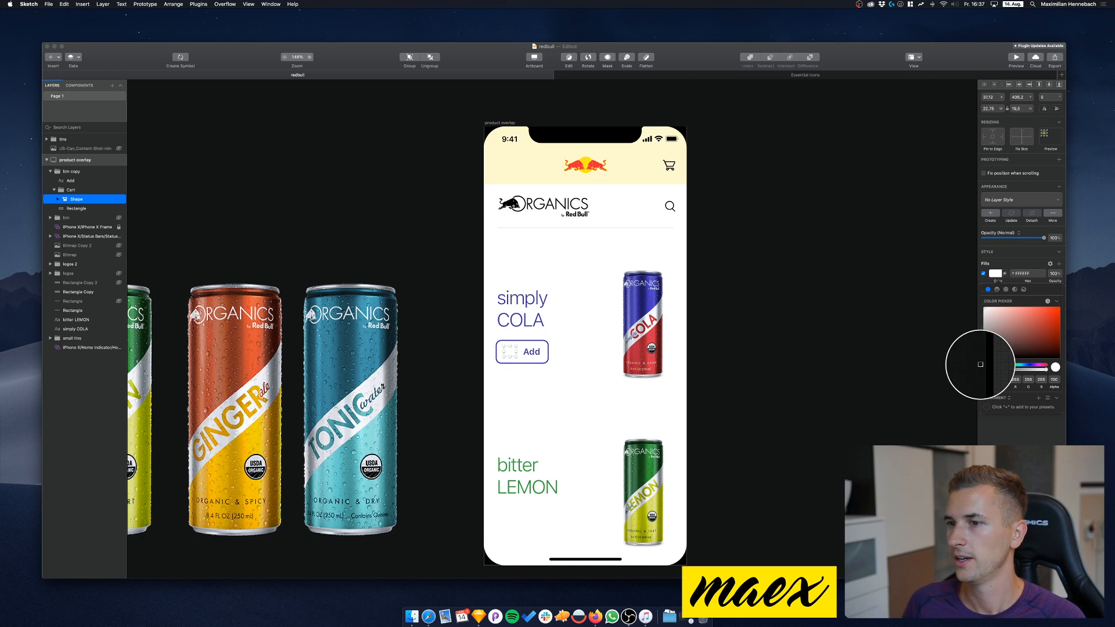
click(526, 341)
click(414, 267)
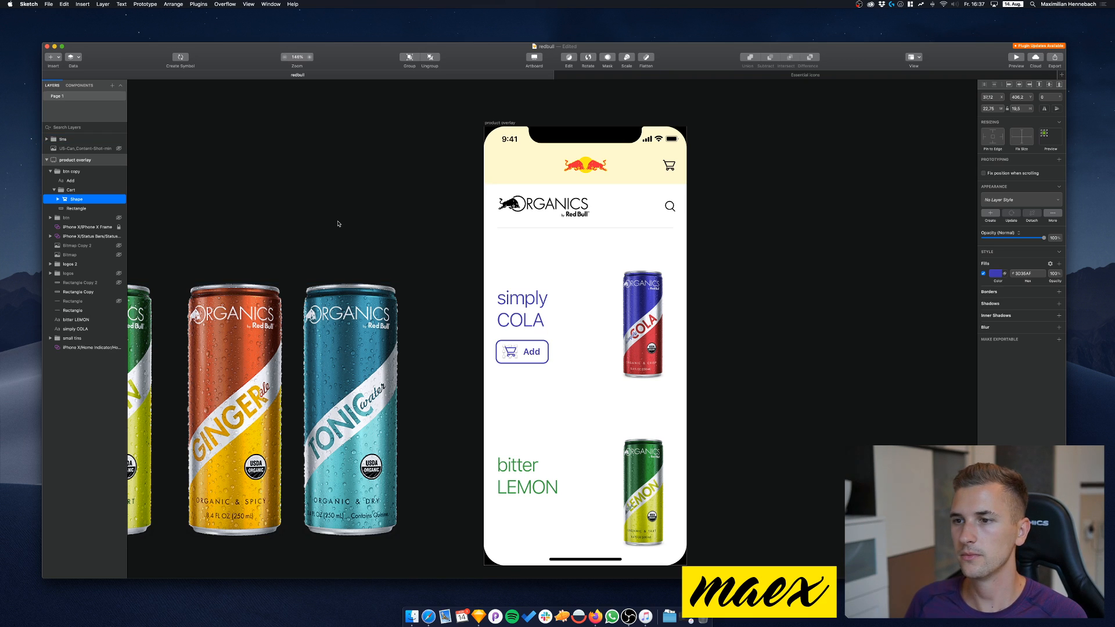
key(Escape)
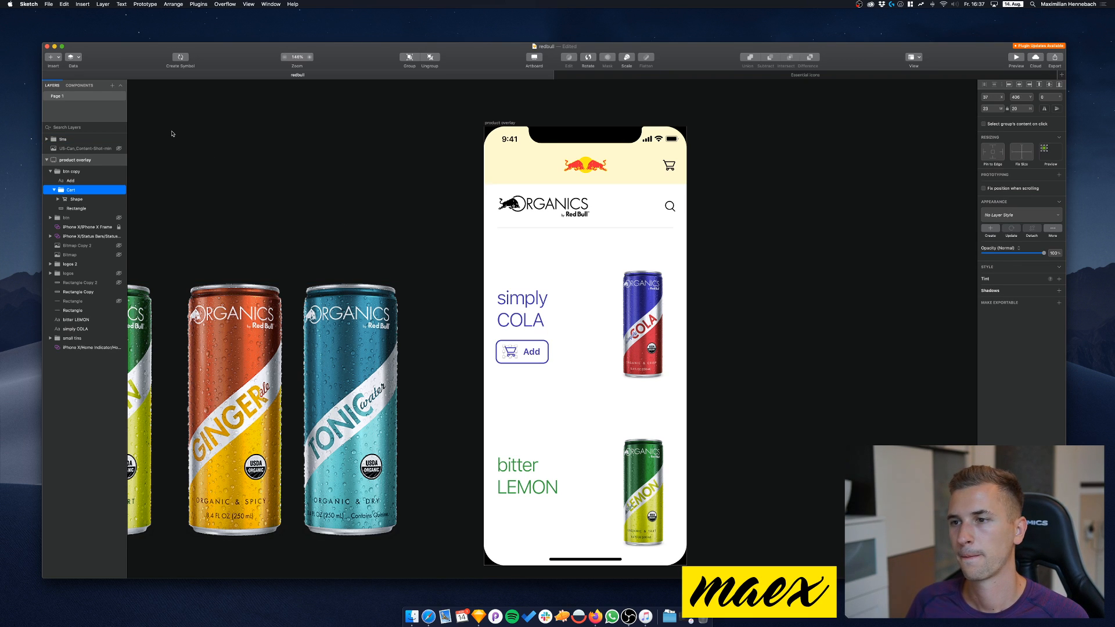
Rename the duplicated button's group to "btn outline"
key(Escape)
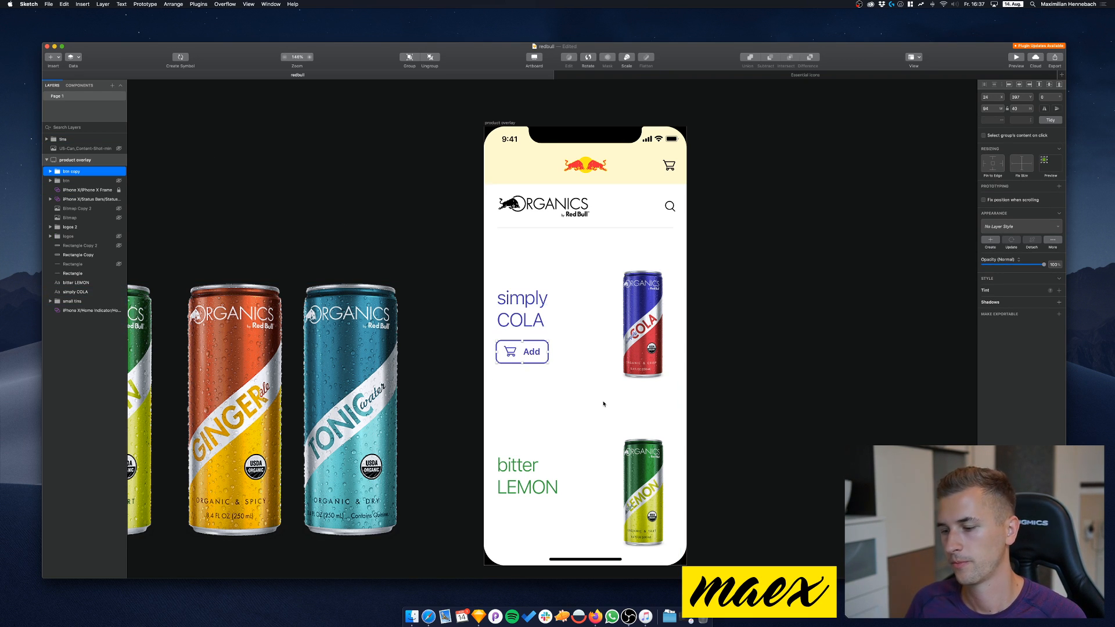
key(super+r)
text(btn)
key(Return)
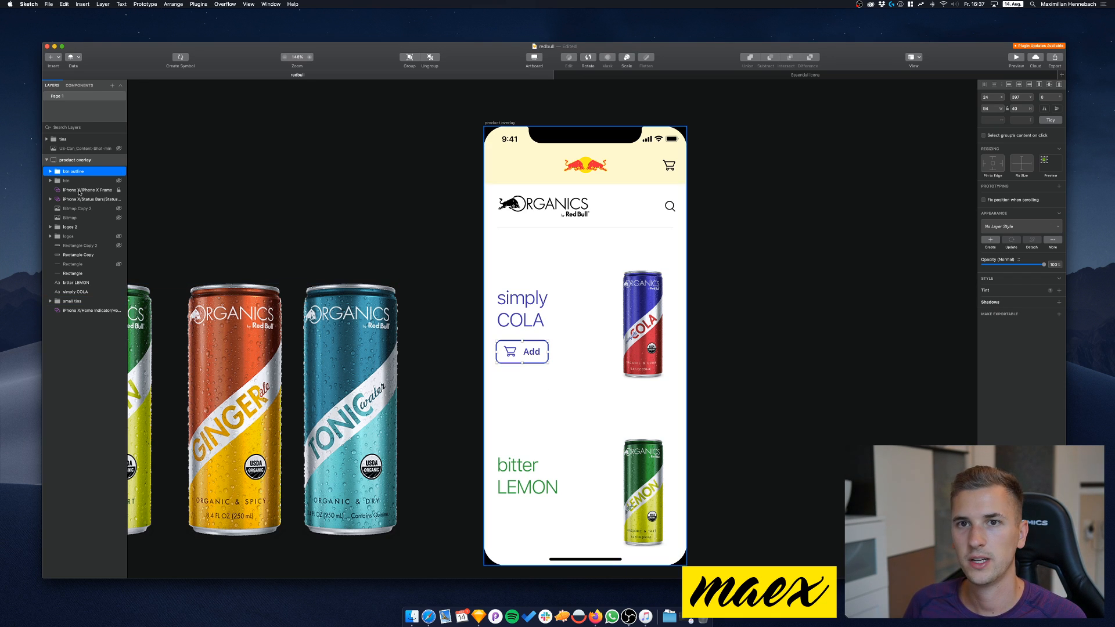
Unhide the filled "btn" group and move it directly below the outlined Add button
click(118, 181)
click(85, 180)
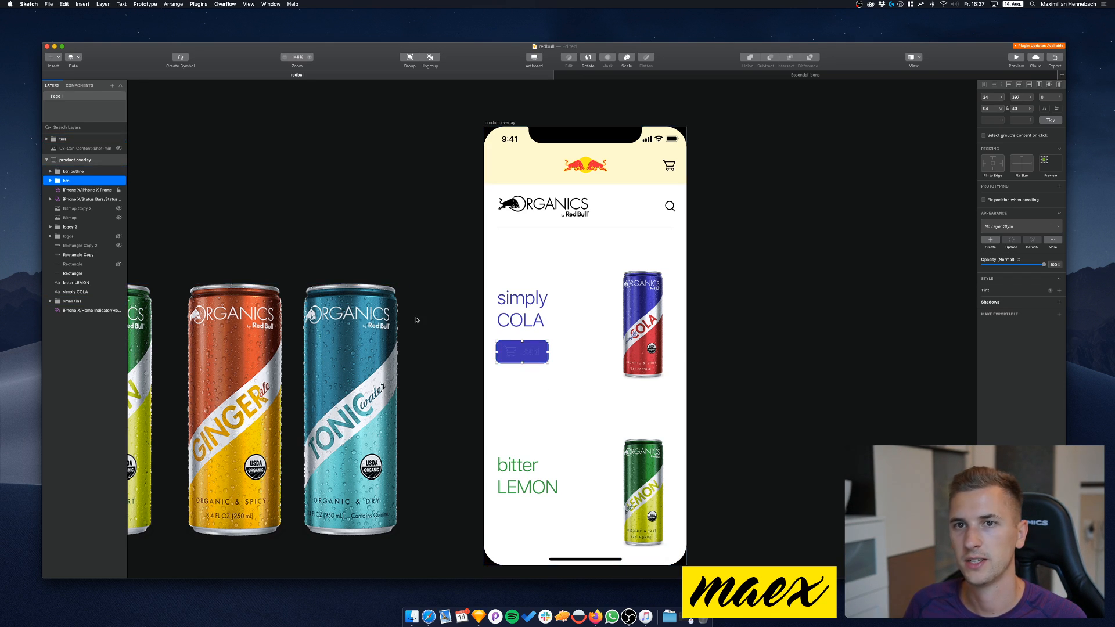
drag(537, 349, 537, 377)
click(415, 210)
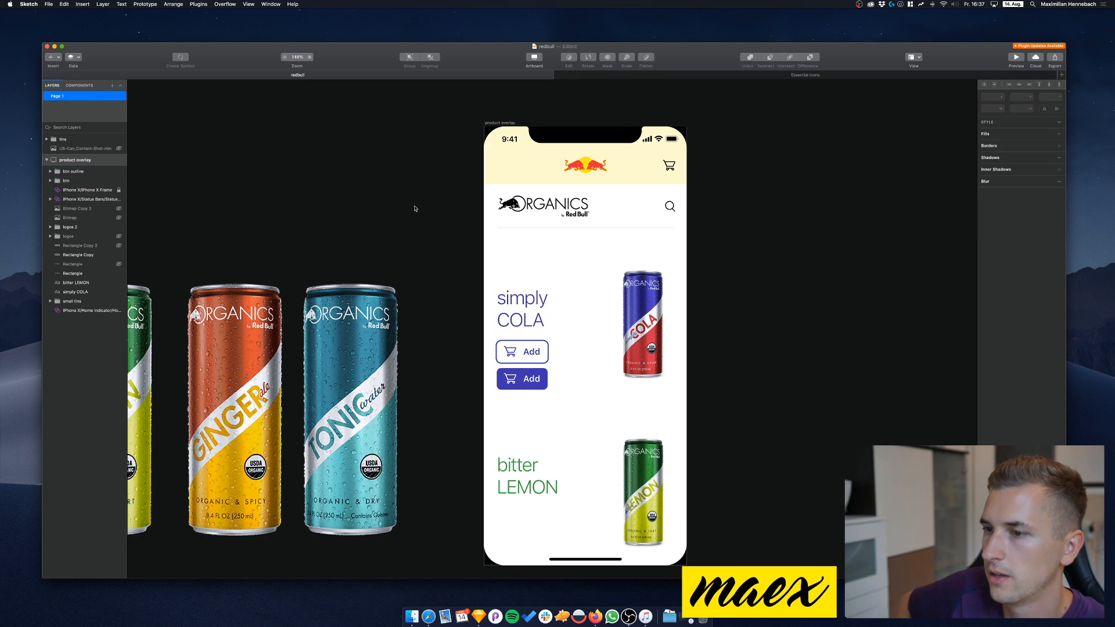
Set the border position of the outlined button's rectangle to Inside
double_click(495, 357)
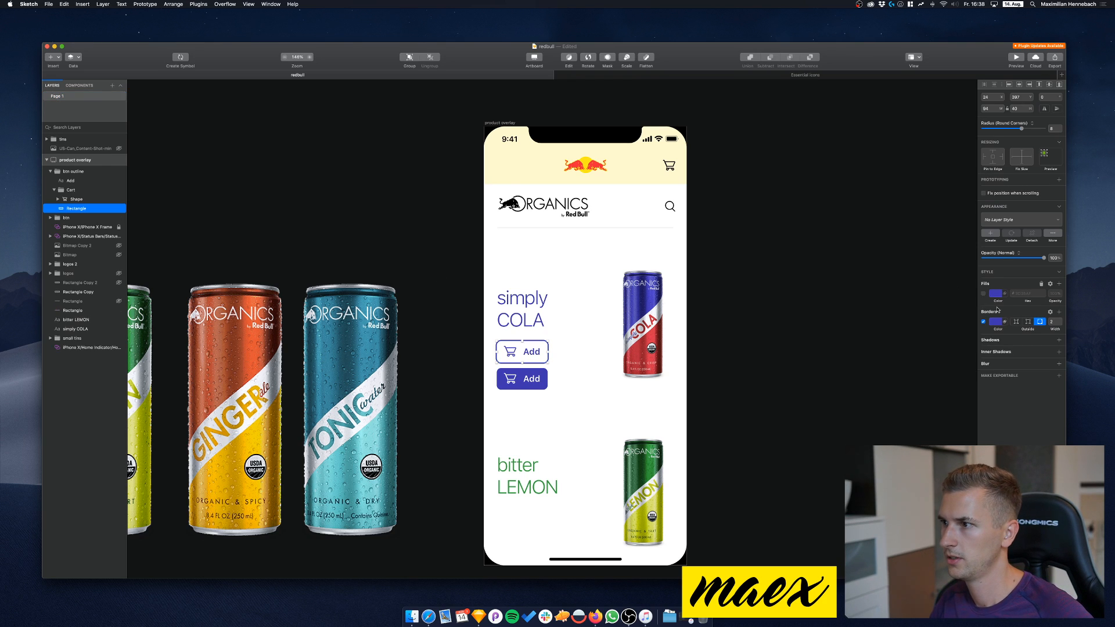
click(1016, 322)
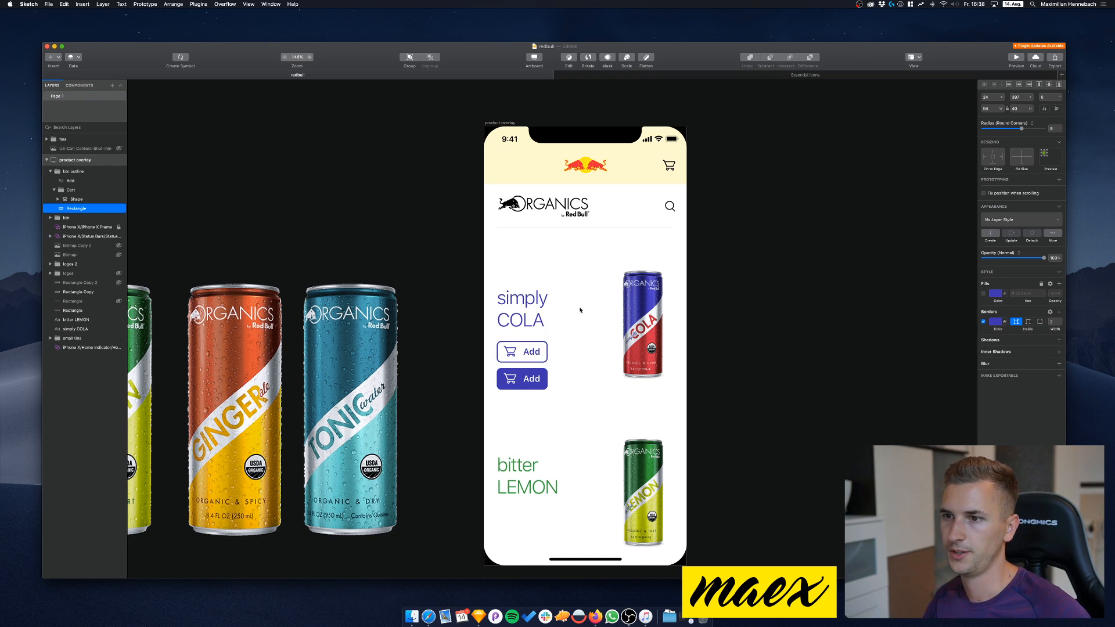
click(391, 233)
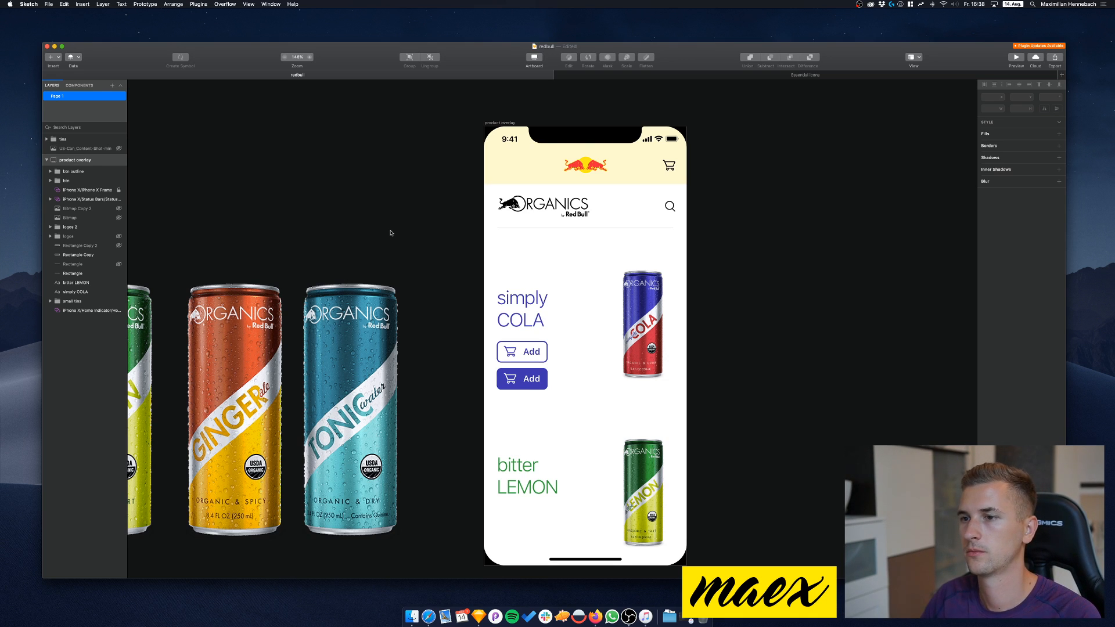
Move both Add buttons together to just beside the COLA can
click(521, 352)
shift+click(523, 379)
drag(535, 353, 607, 352)
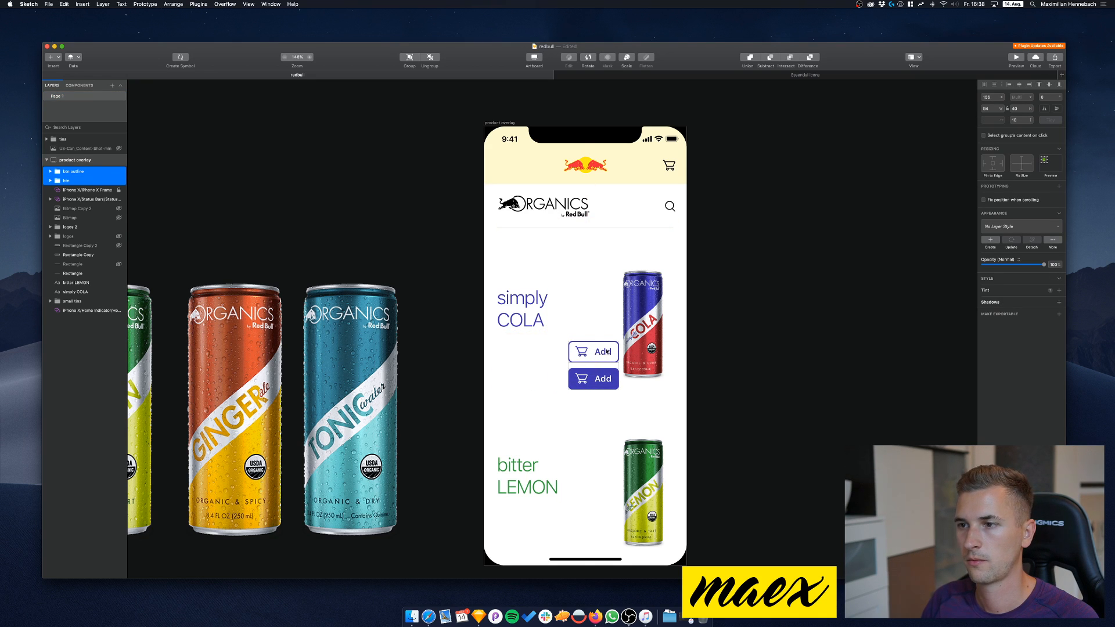
Draw a circle about 69 px in diameter beneath the COLA title and turn off its fill
click(82, 190)
drag(511, 347, 548, 384)
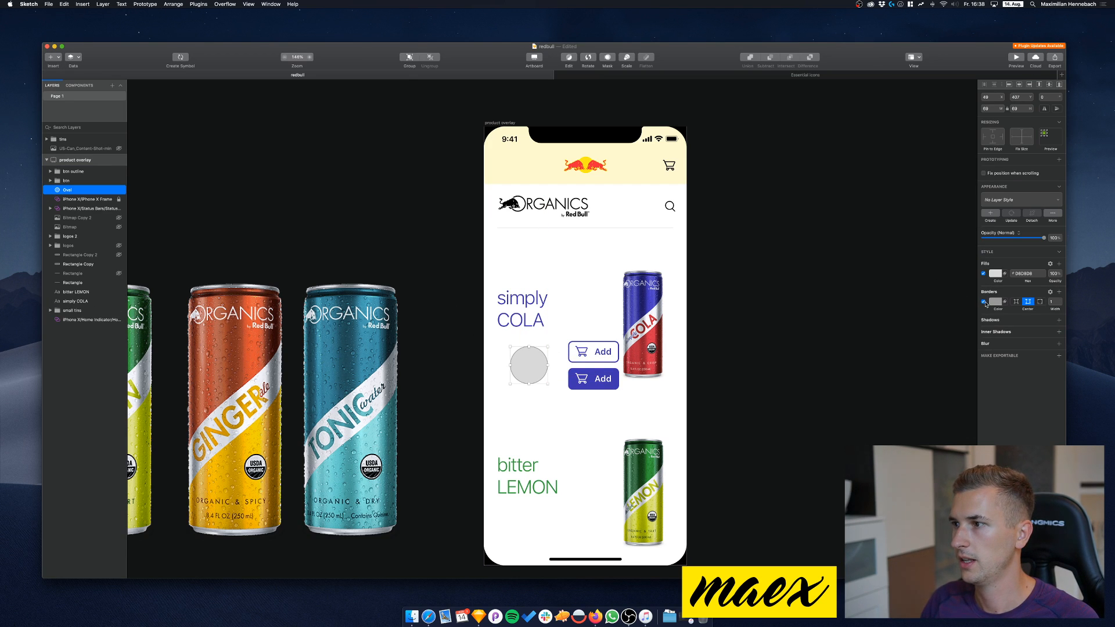
click(983, 274)
click(995, 301)
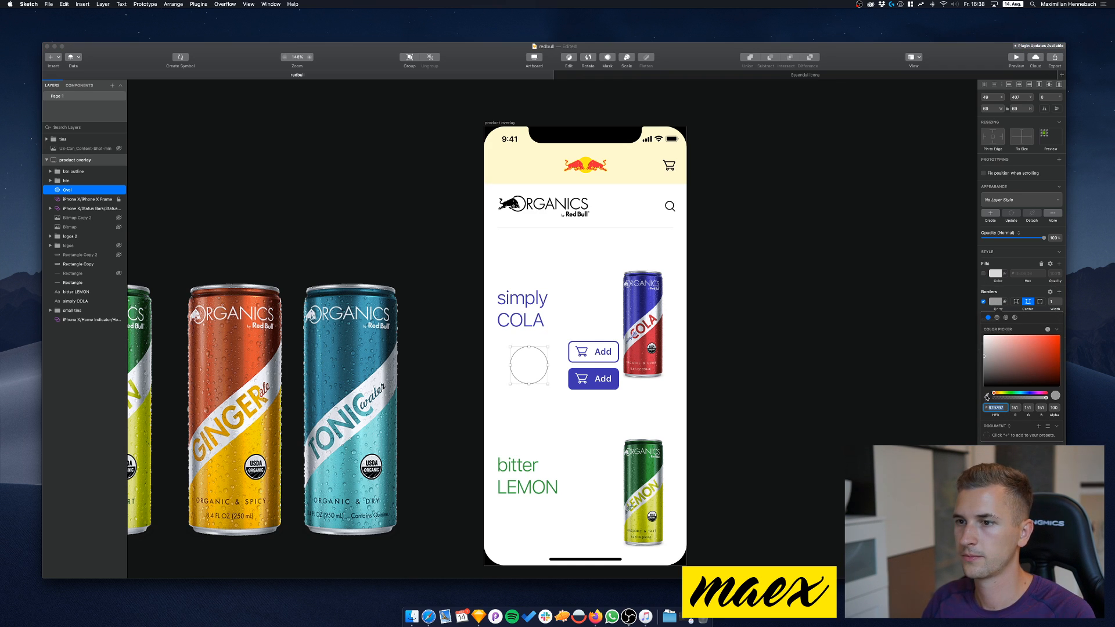
Copy the style of the outlined button's rectangle and paste it onto the circle
click(63, 188)
click(50, 172)
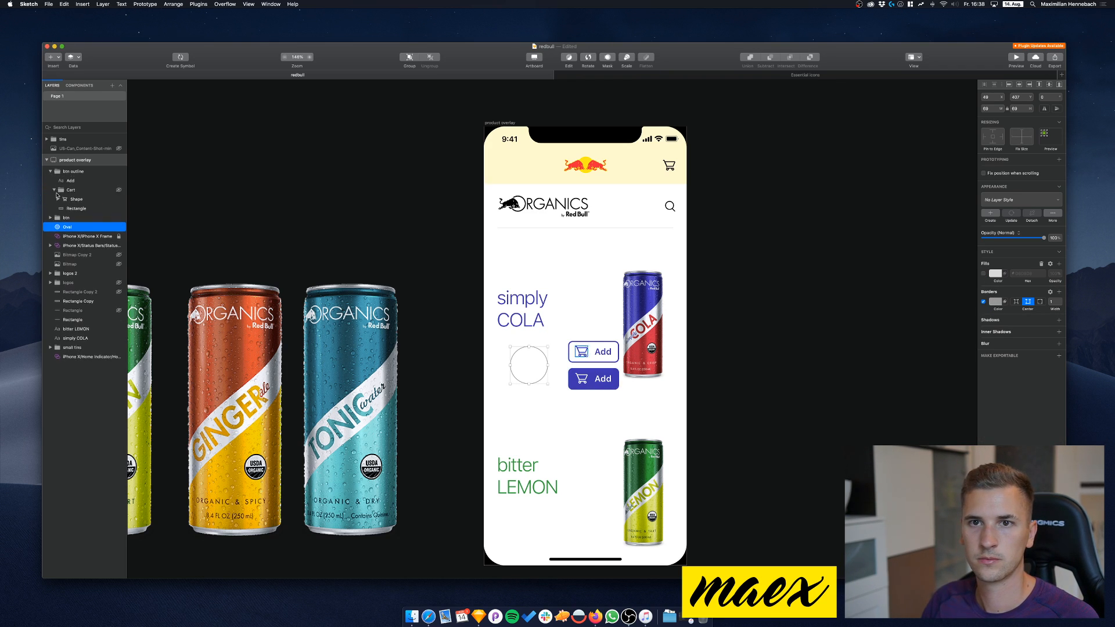
right_click(73, 208)
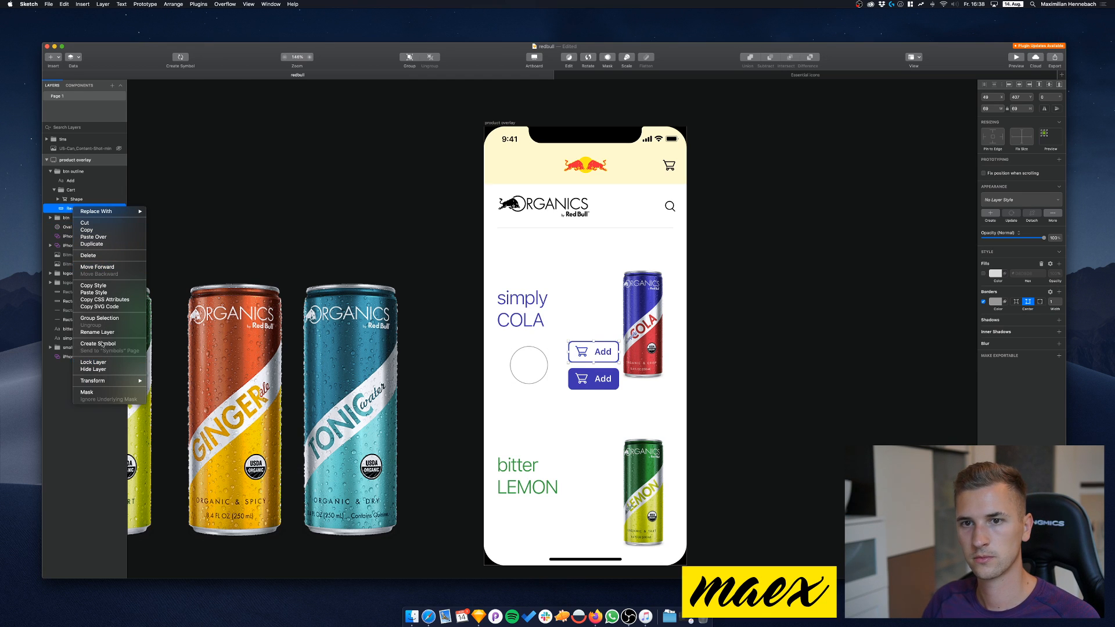
click(71, 243)
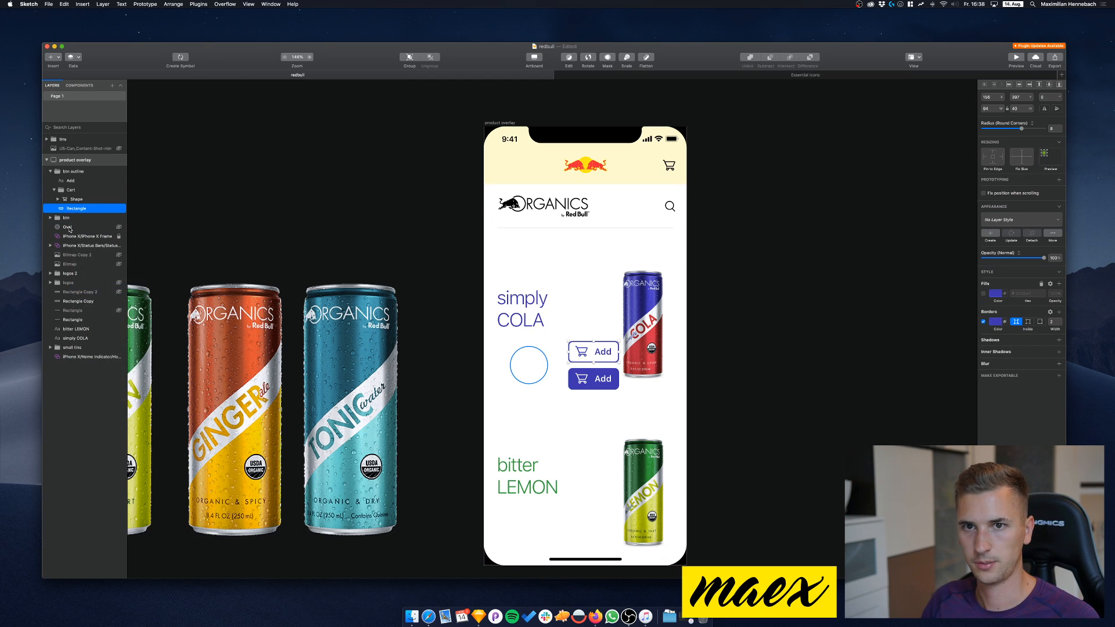
right_click(69, 226)
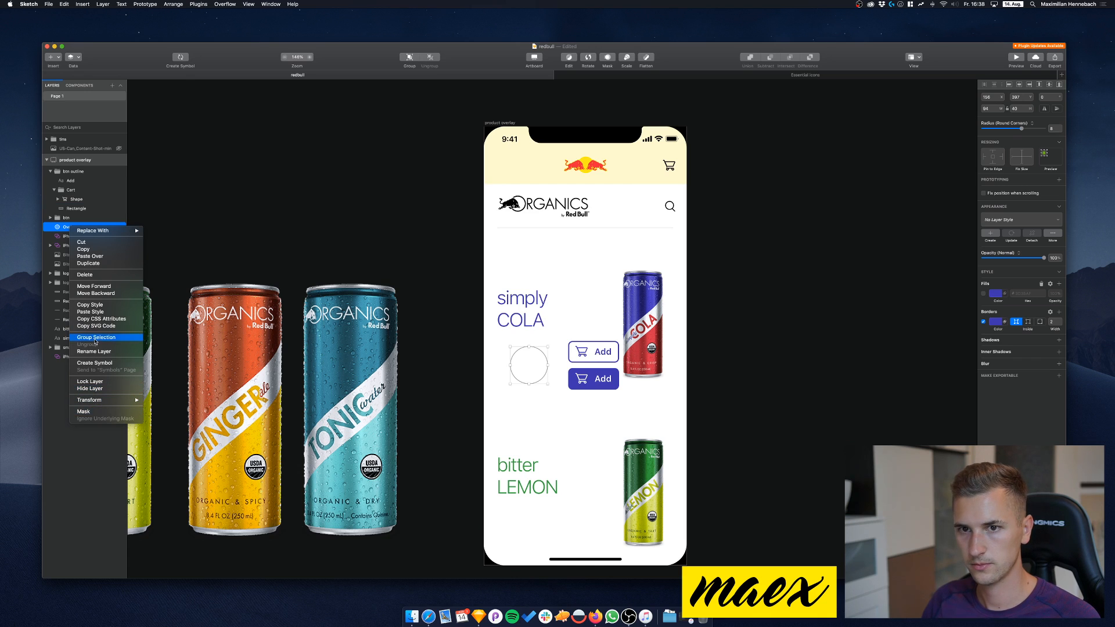
click(100, 319)
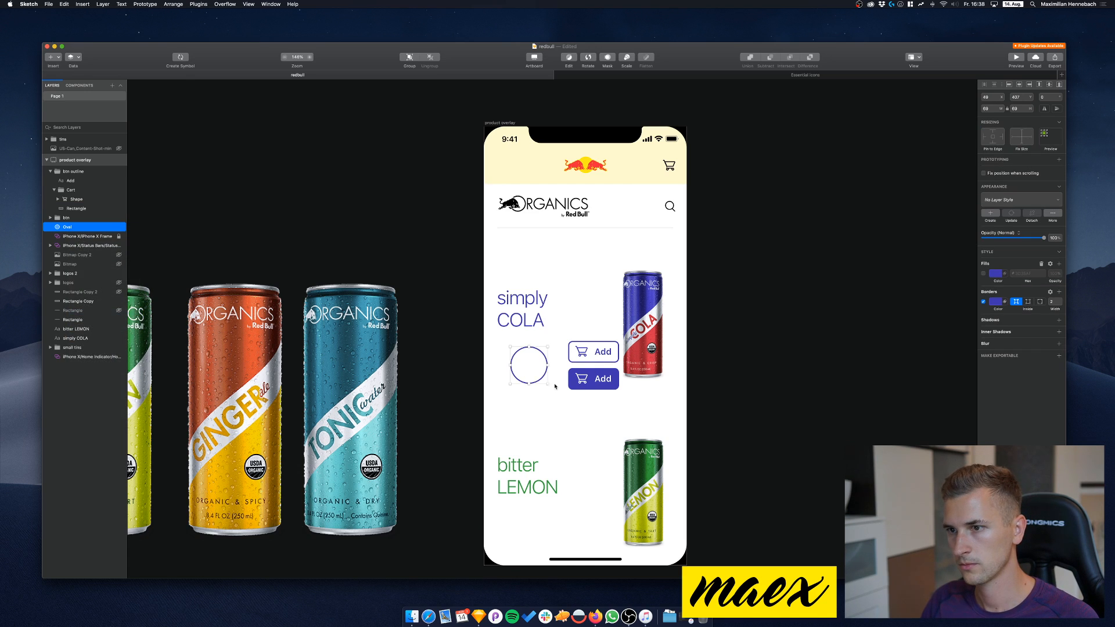
Move the circle beneath the COLA title and align it with the title's left edge at x 24, y 398
click(528, 367)
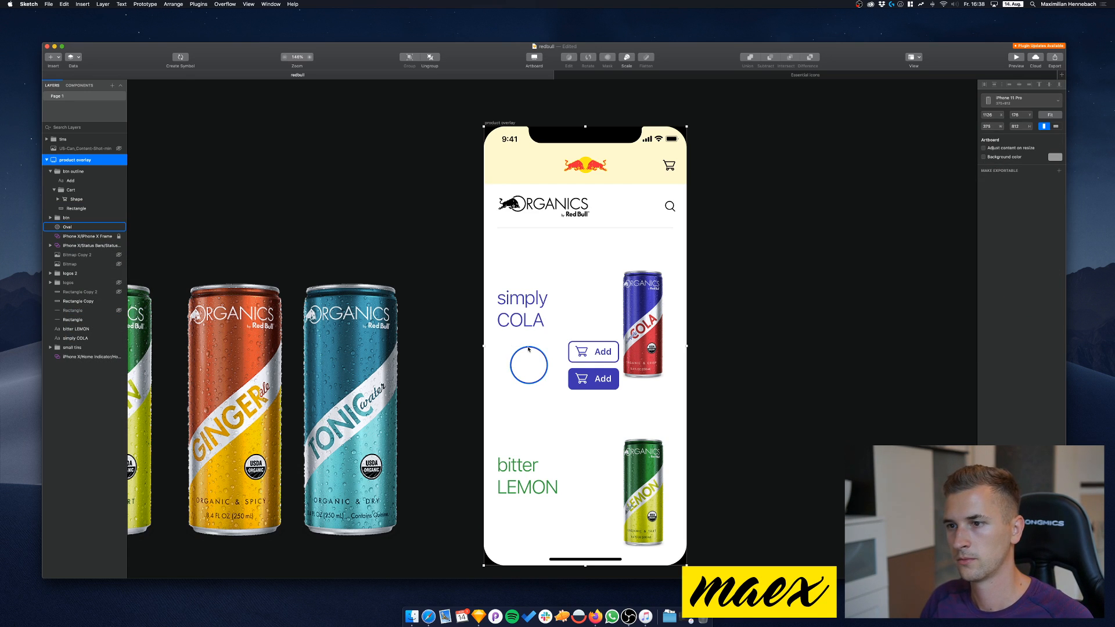
click(529, 349)
drag(528, 349, 518, 344)
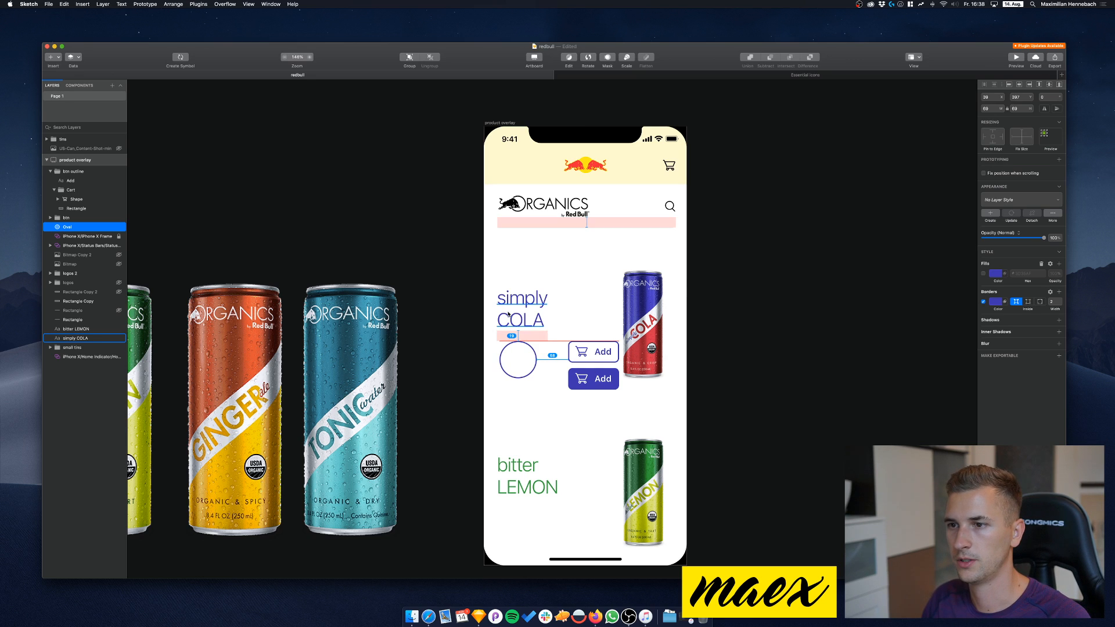
key(Left)
key(Left)
key(Down)
key(Left)
key(Left)
key(Left)
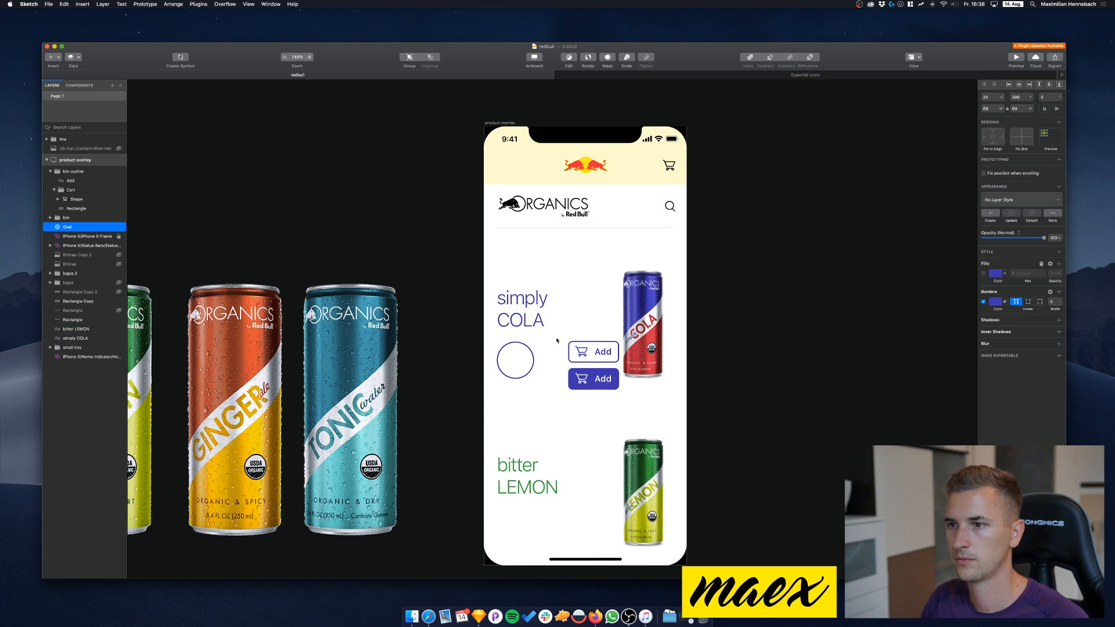
Group the circle as "oval btn" and paste a copy of the outlined button's cart shape into the group
super+click(586, 356)
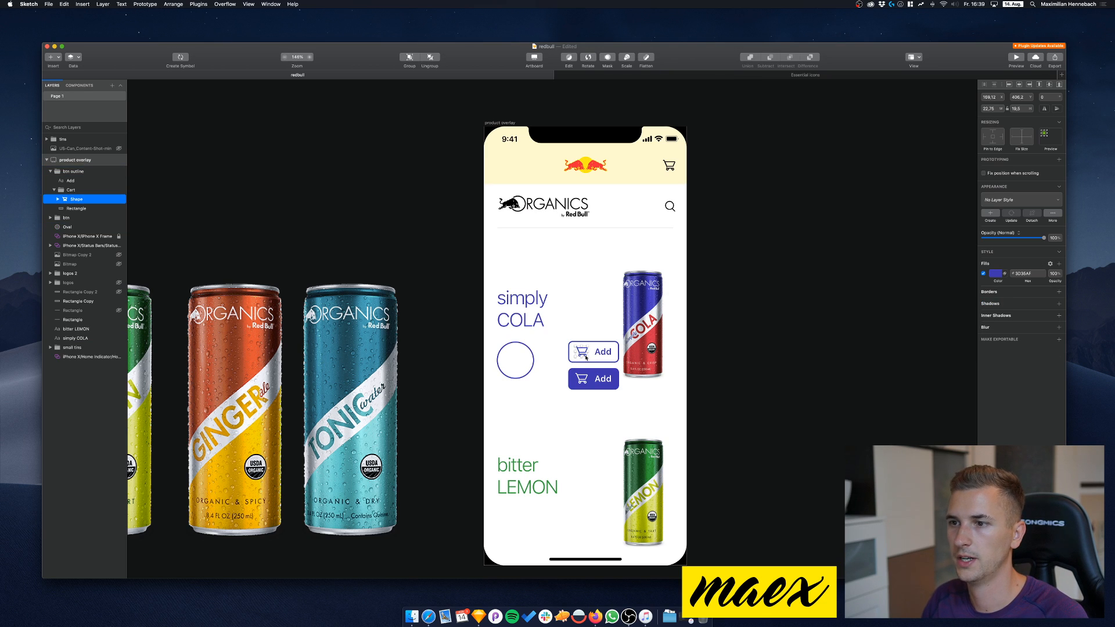
click(533, 360)
key(super+g)
key(super+r)
text(dval btn)
key(Return)
key(super+v)
Nudge the pasted cart shape into the centre of the circle
key(shift+Left)
key(shift+Left)
key(shift+Left)
key(shift+Left)
key(shift+Left)
key(shift+Left)
key(shift+Left)
key(shift+Down)
key(shift+Left)
key(shift+Left)
key(shift+Left)
key(shift+Left)
key(shift+Left)
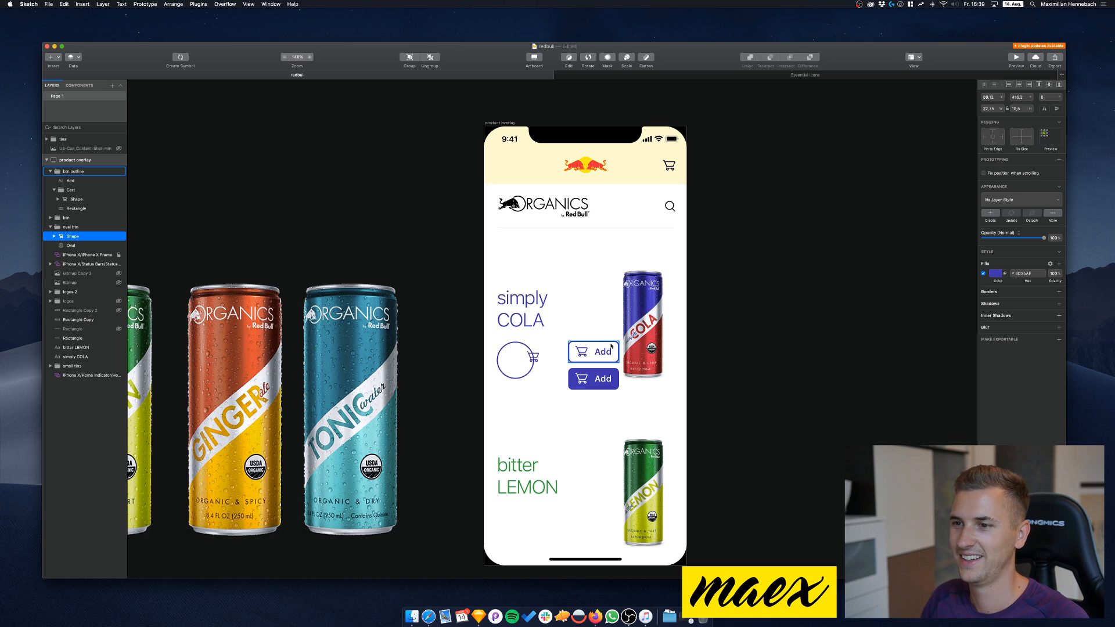
key(Down)
key(Down)
key(Left)
key(Left)
key(Left)
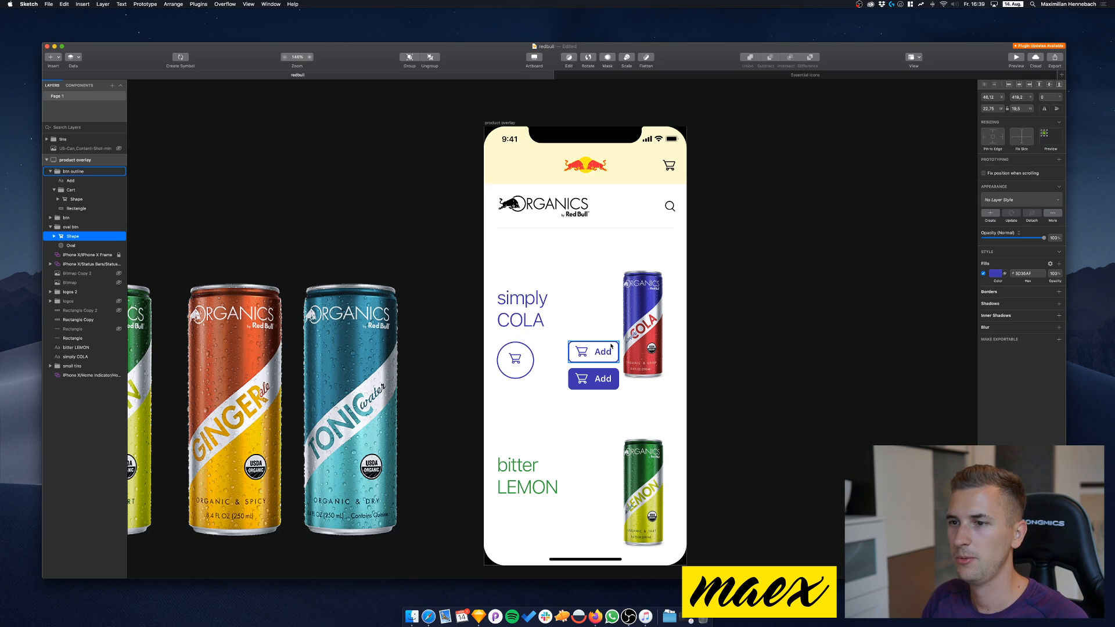
key(Down)
key(Down)
key(Down)
key(Down)
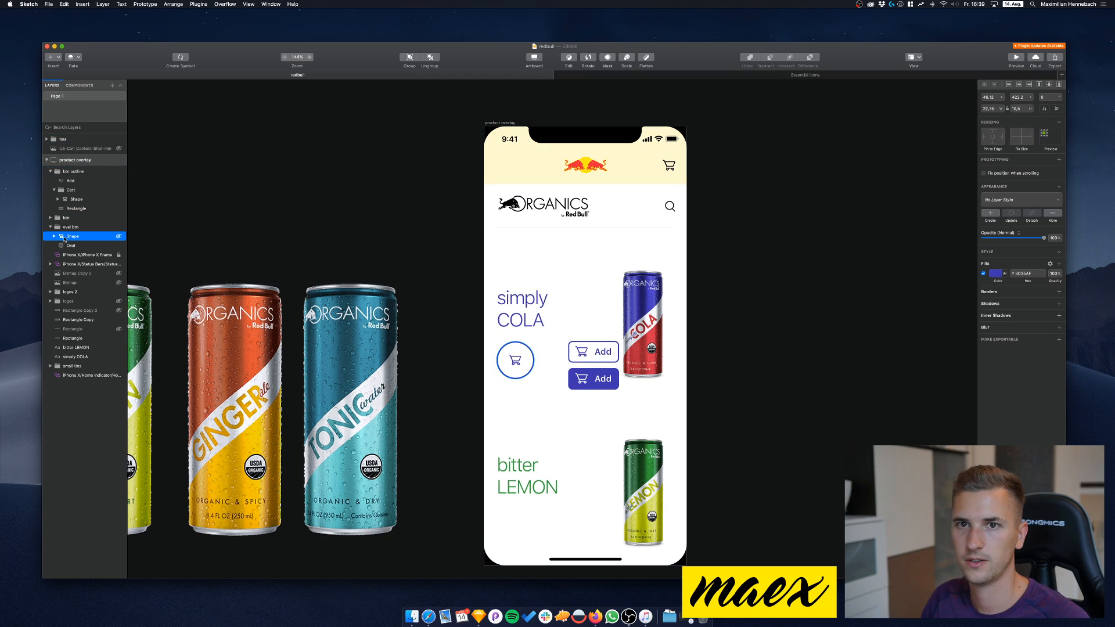
Hide the "btn outline" and "btn" groups
click(51, 172)
click(119, 172)
click(119, 181)
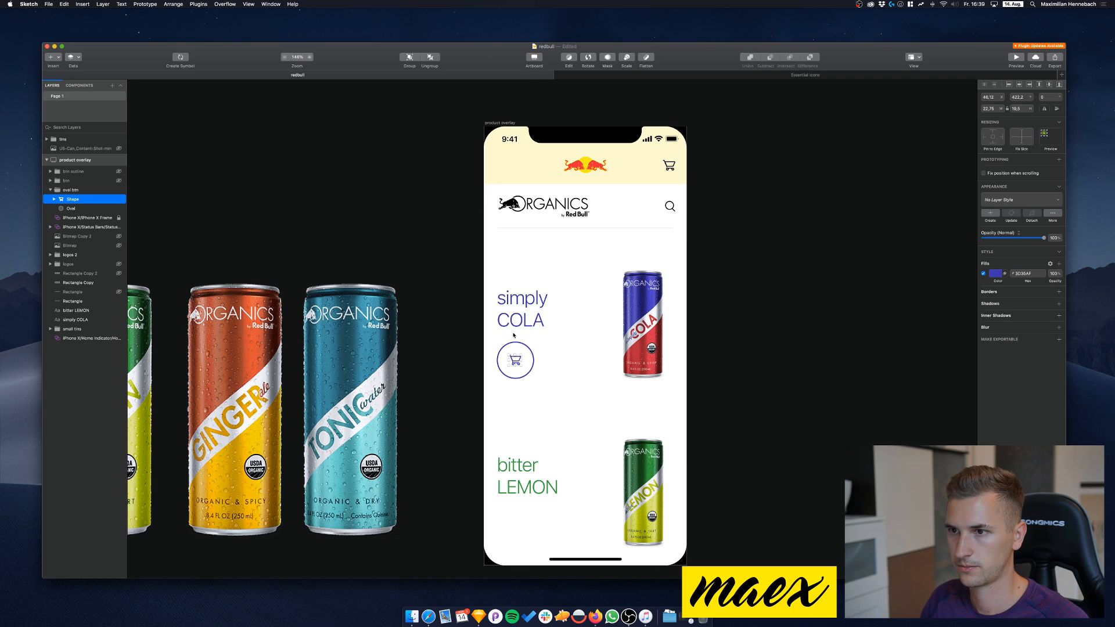
Move the "oval btn" group from beneath the COLA title to beside the lower part of the COLA can
click(512, 366)
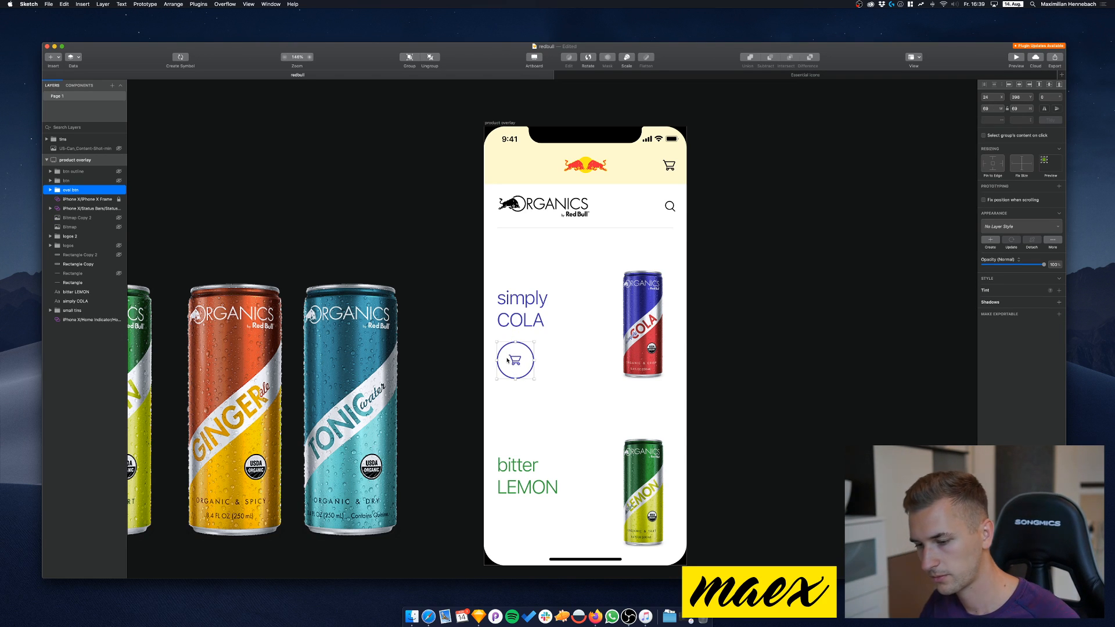
drag(515, 360, 519, 352)
drag(515, 352, 590, 364)
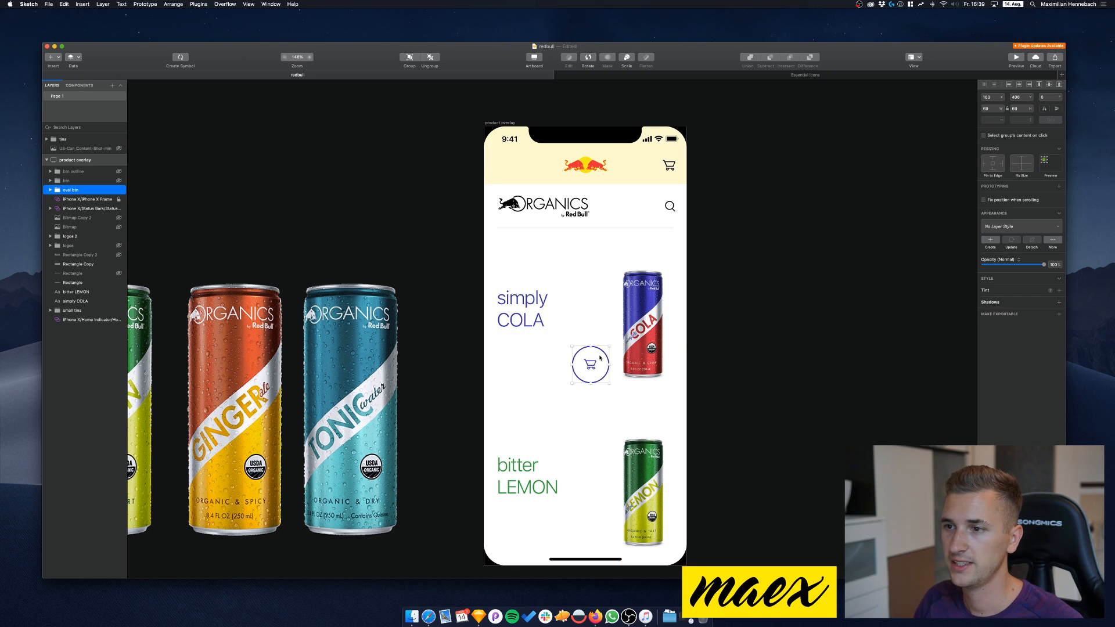
key(Escape)
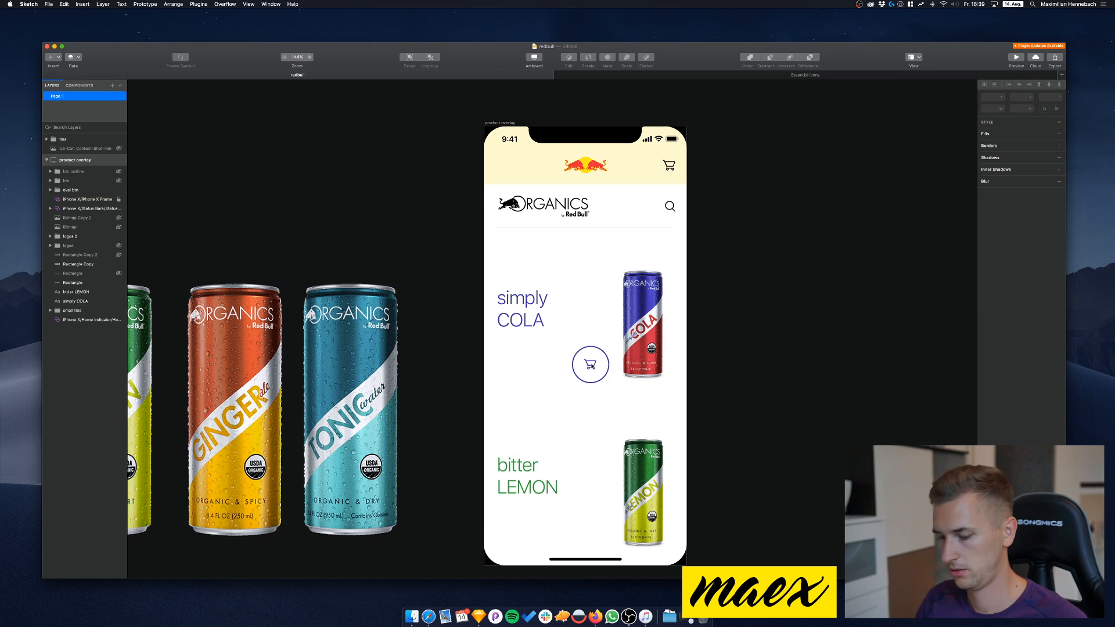
Enable the fill on the round button's circle and set its colour to white, #FFFFFF
click(590, 364)
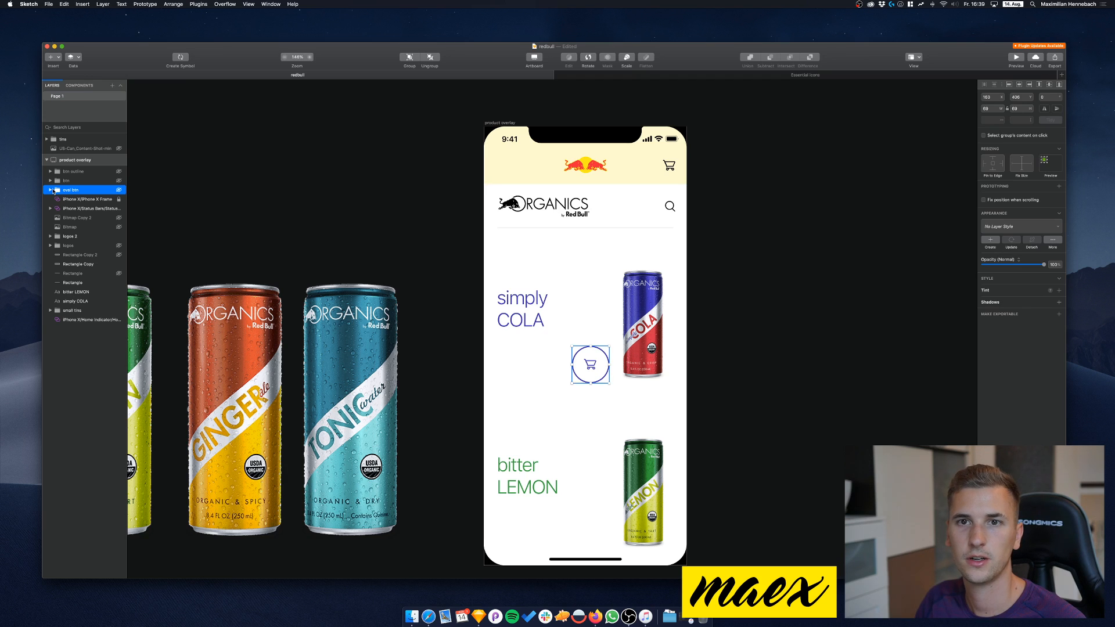
click(50, 190)
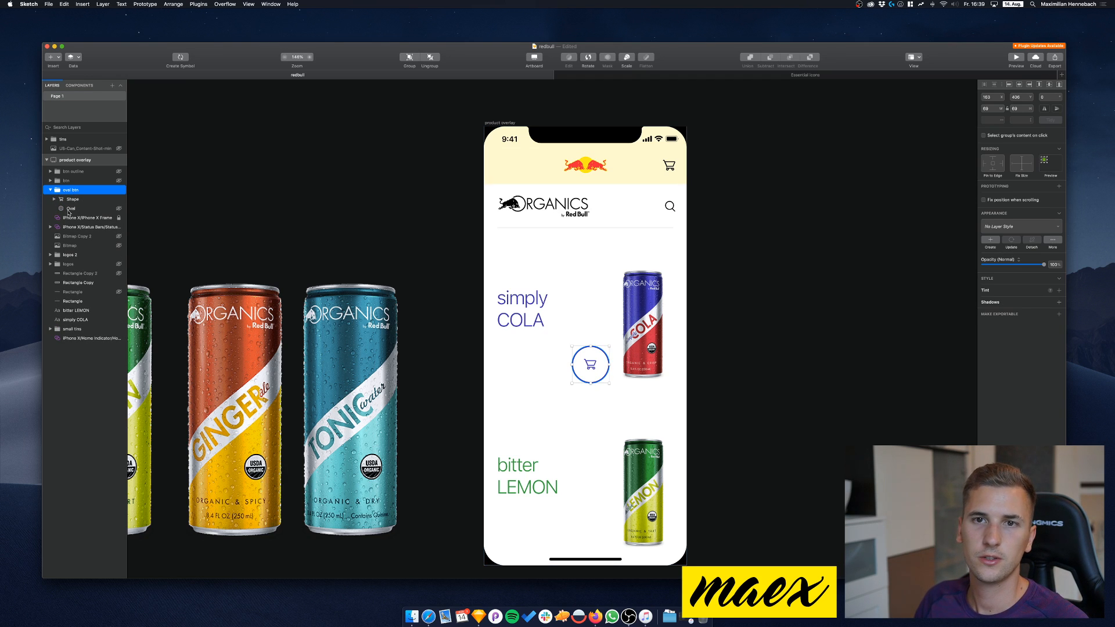
click(71, 209)
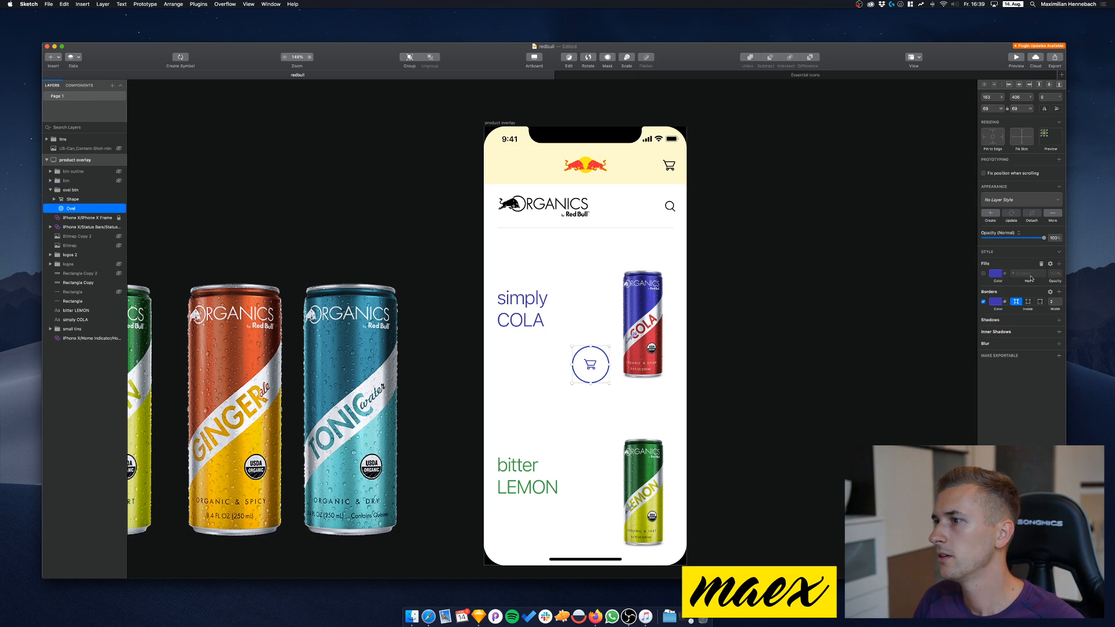
click(983, 273)
click(1001, 276)
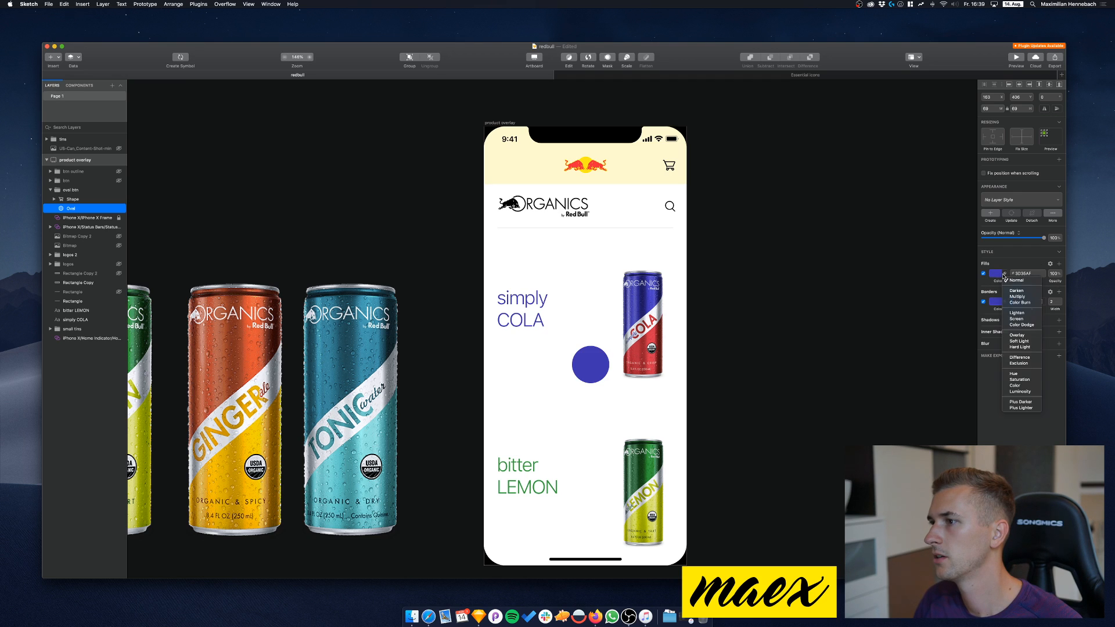
click(1000, 276)
click(996, 274)
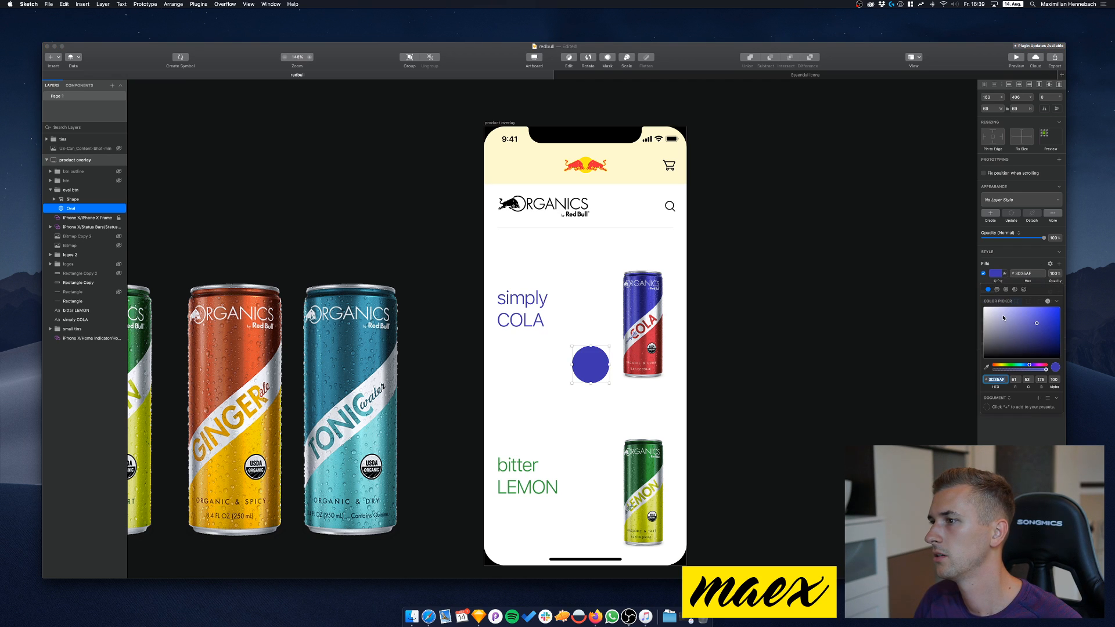
drag(1001, 318, 909, 252)
click(570, 424)
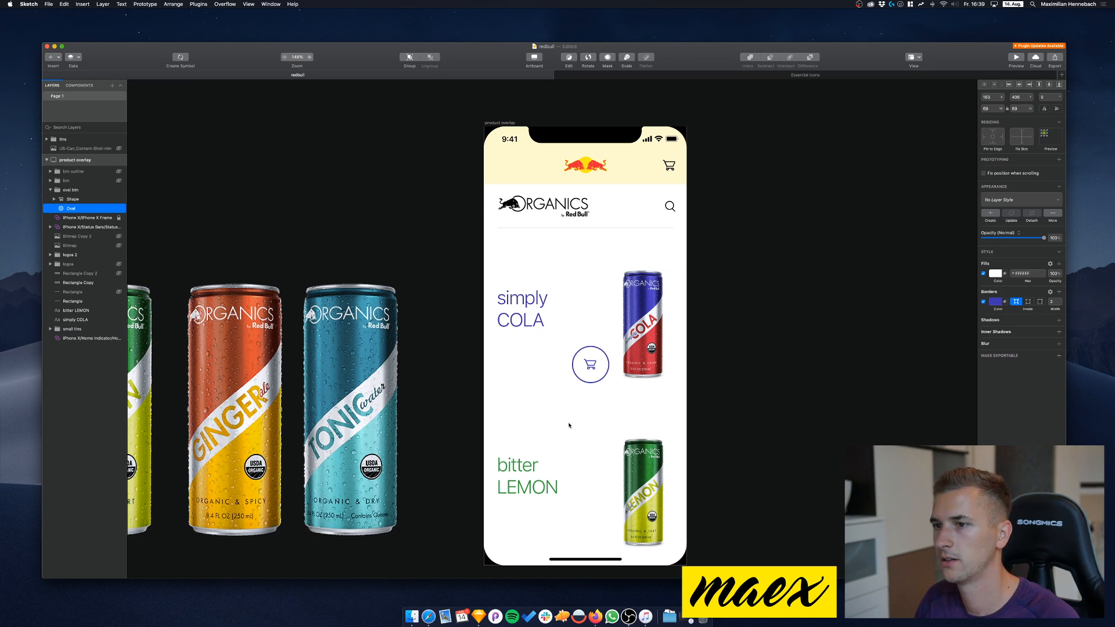
Move the round button over the COLA can's lower-left edge and reduce its white fill's opacity to about 80%
click(590, 366)
drag(589, 366, 623, 367)
double_click(624, 369)
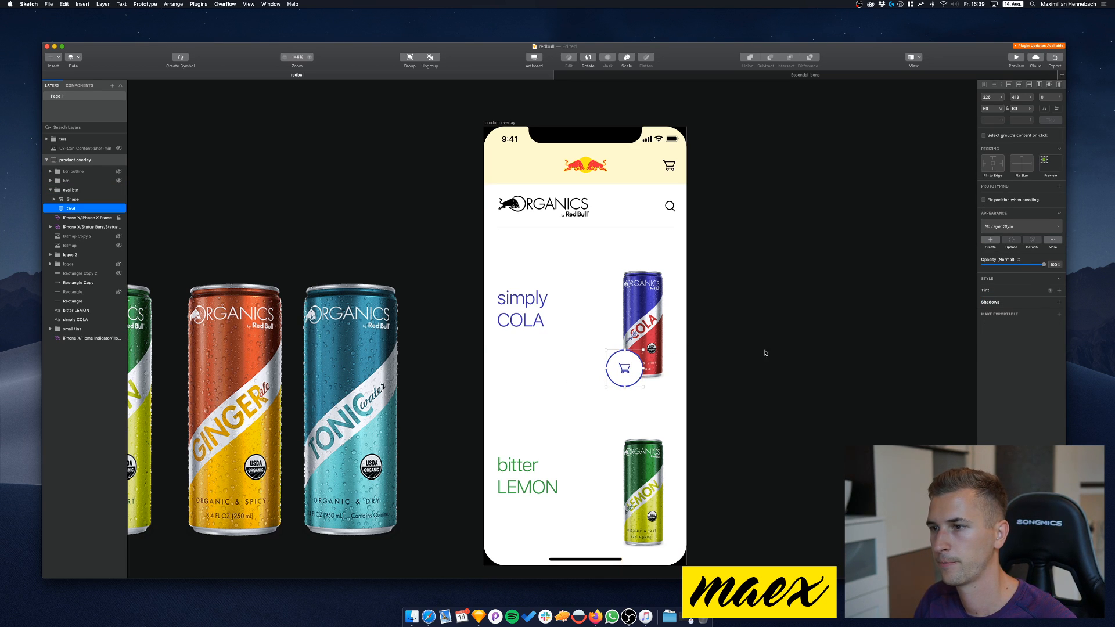
click(1055, 273)
text(80)
key(Return)
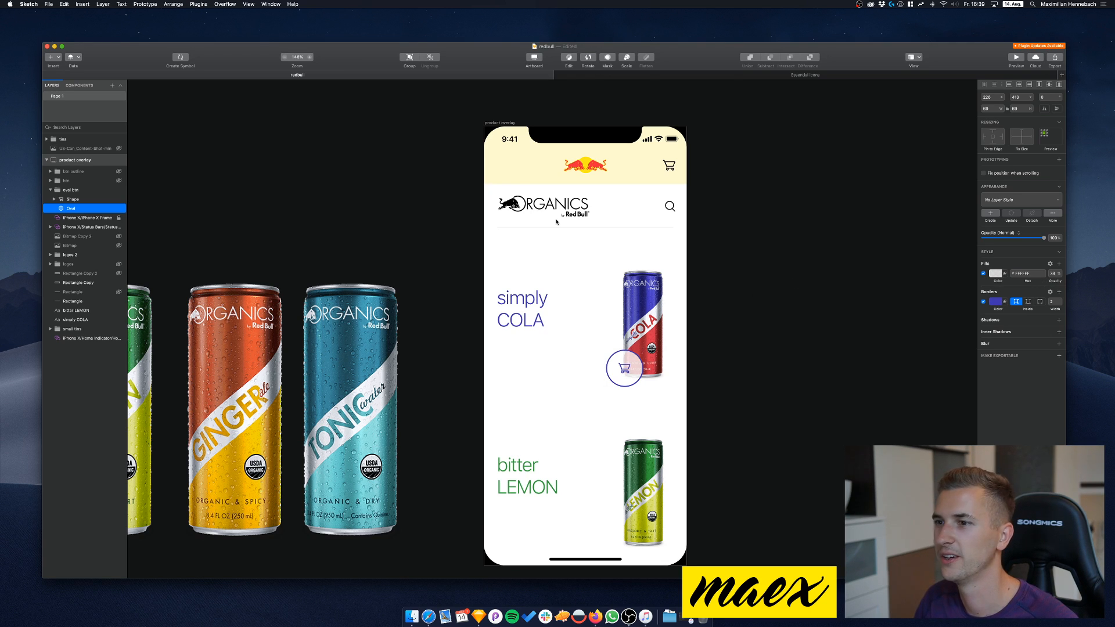
Duplicate the "oval btn" group, hide the original, and disable the white fill on the copy's circle
click(76, 191)
key(super+d)
click(71, 208)
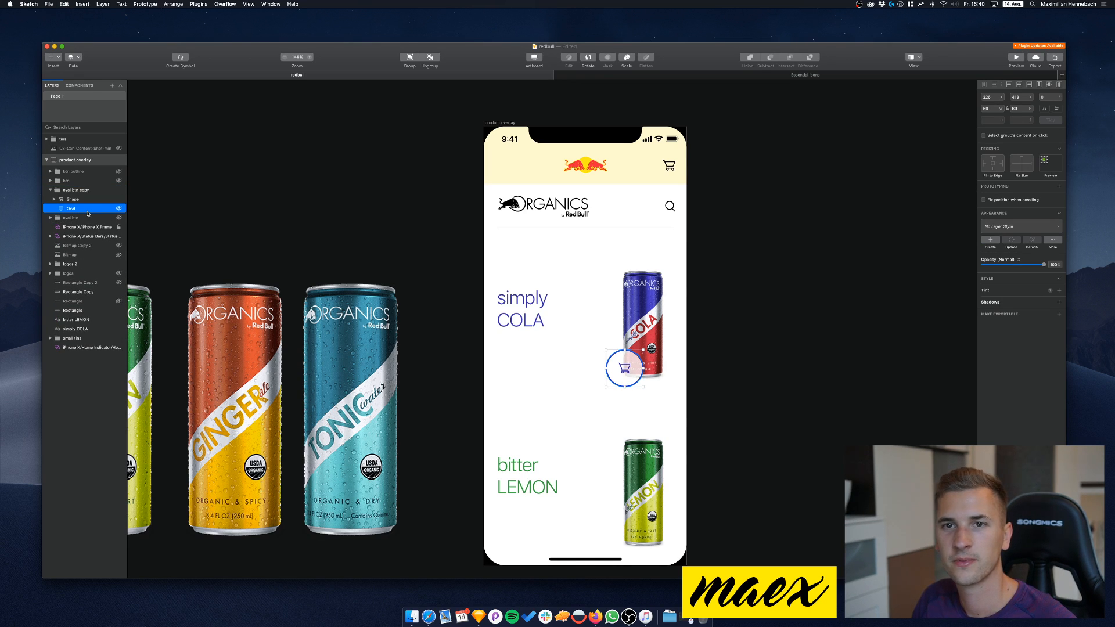
click(984, 274)
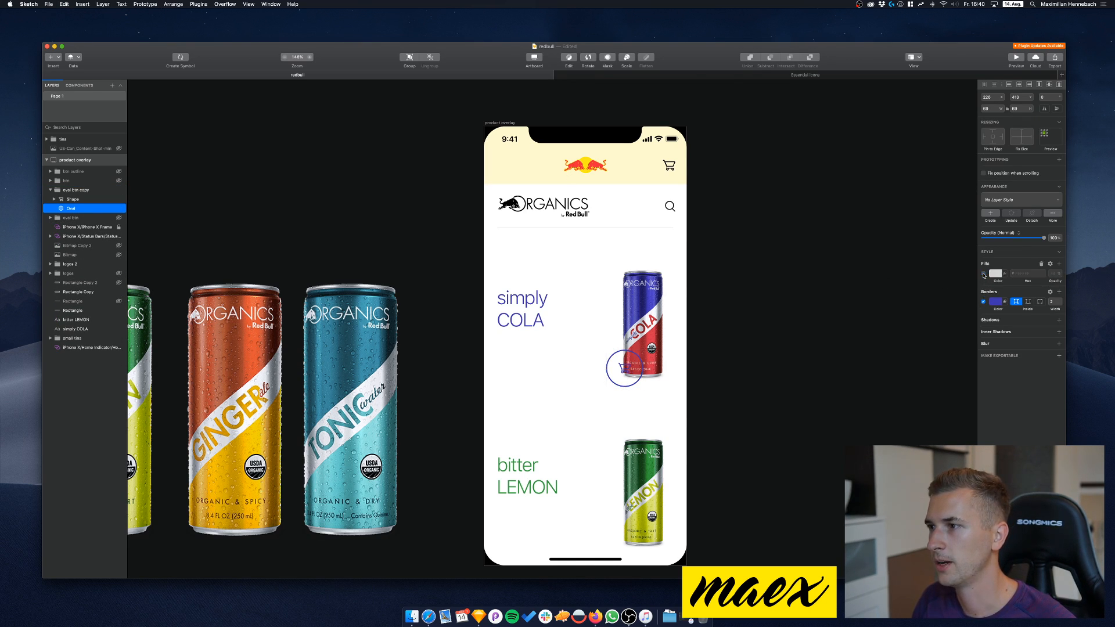
Save the circle's blue border colour as a document colour, use it for a new fill, and disable the border
click(995, 302)
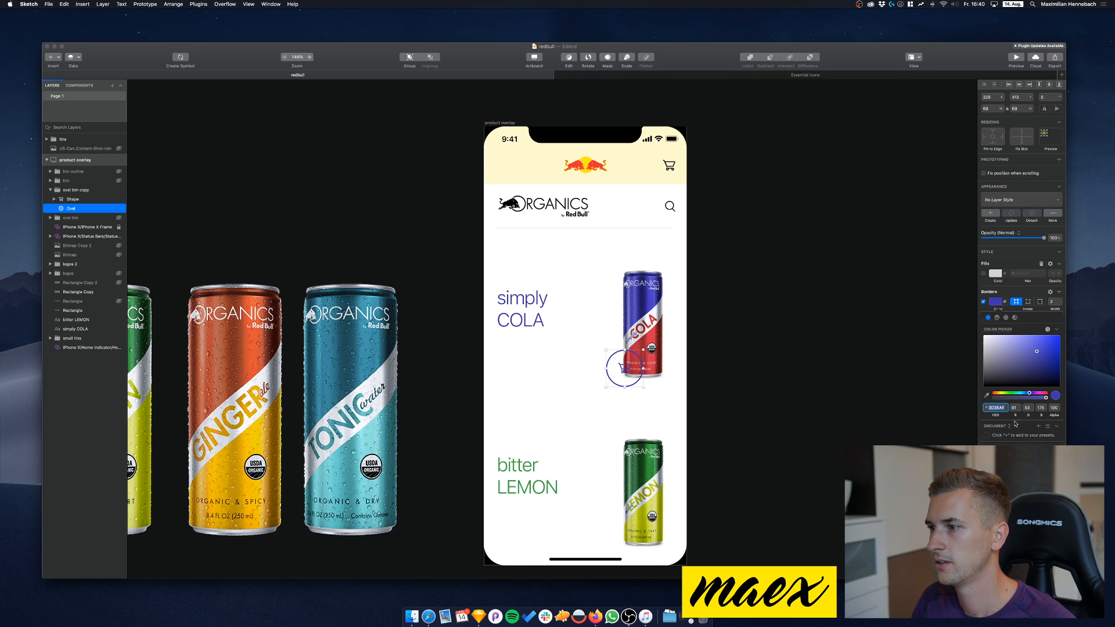
click(1039, 427)
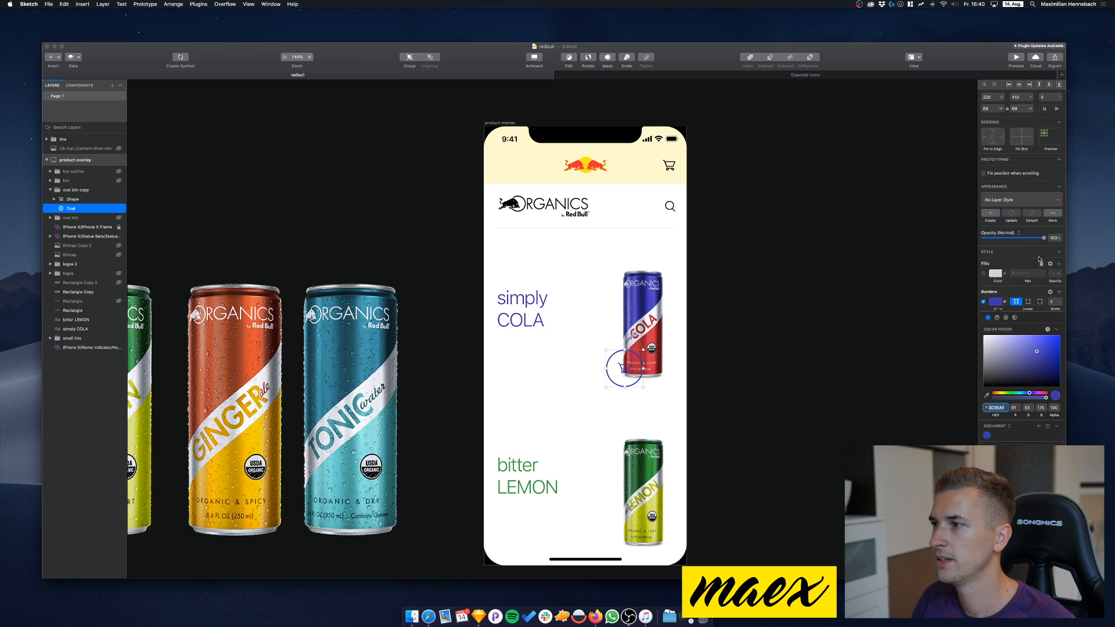
click(1059, 264)
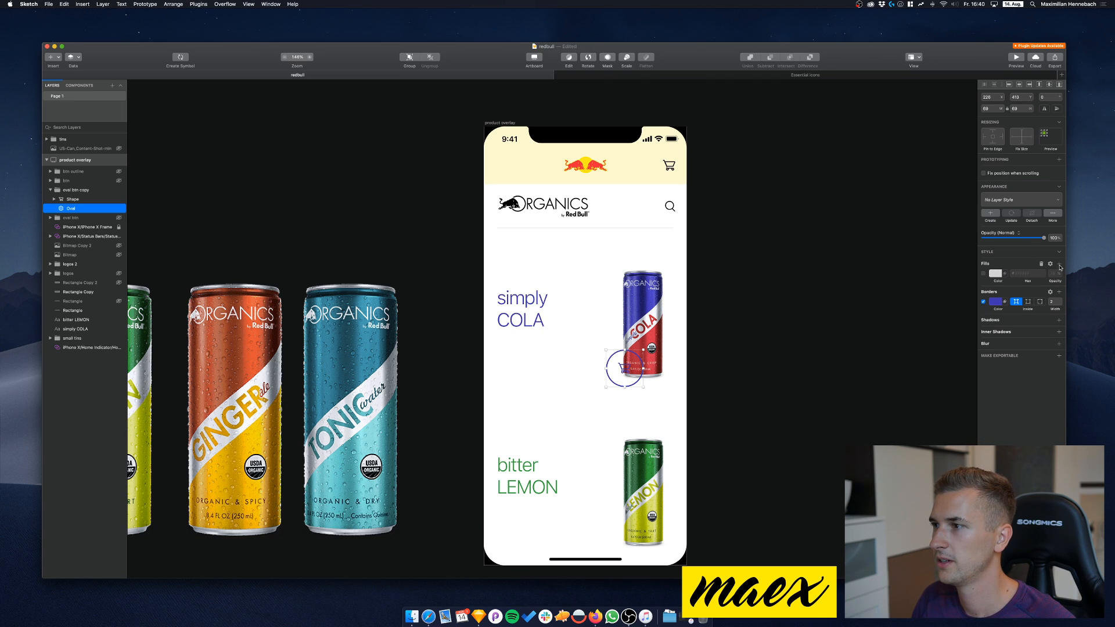
click(997, 288)
click(988, 289)
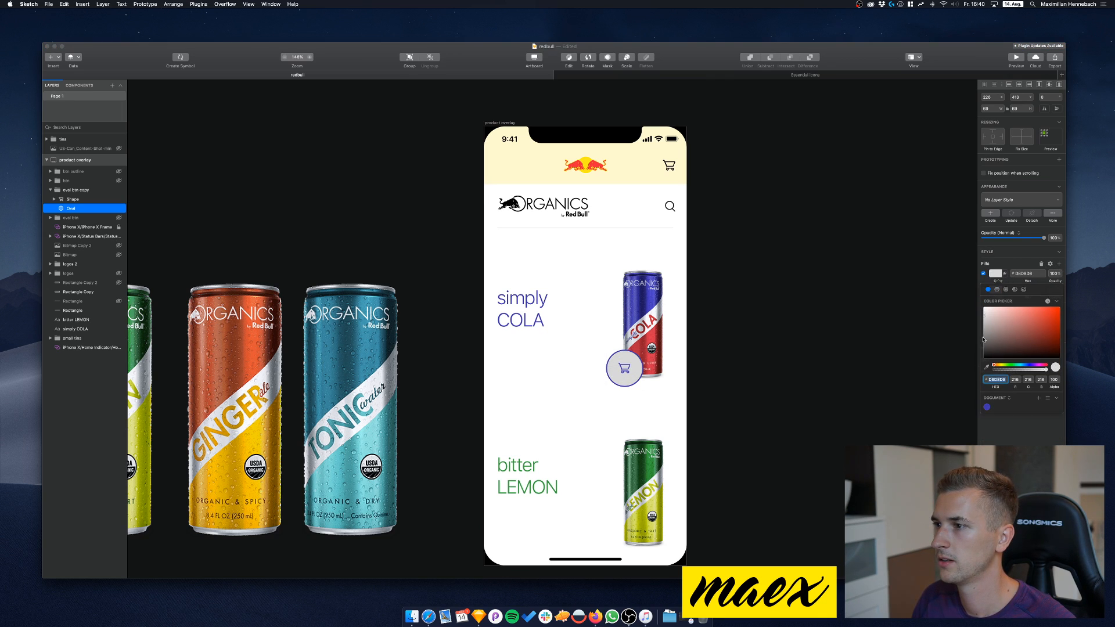
click(987, 407)
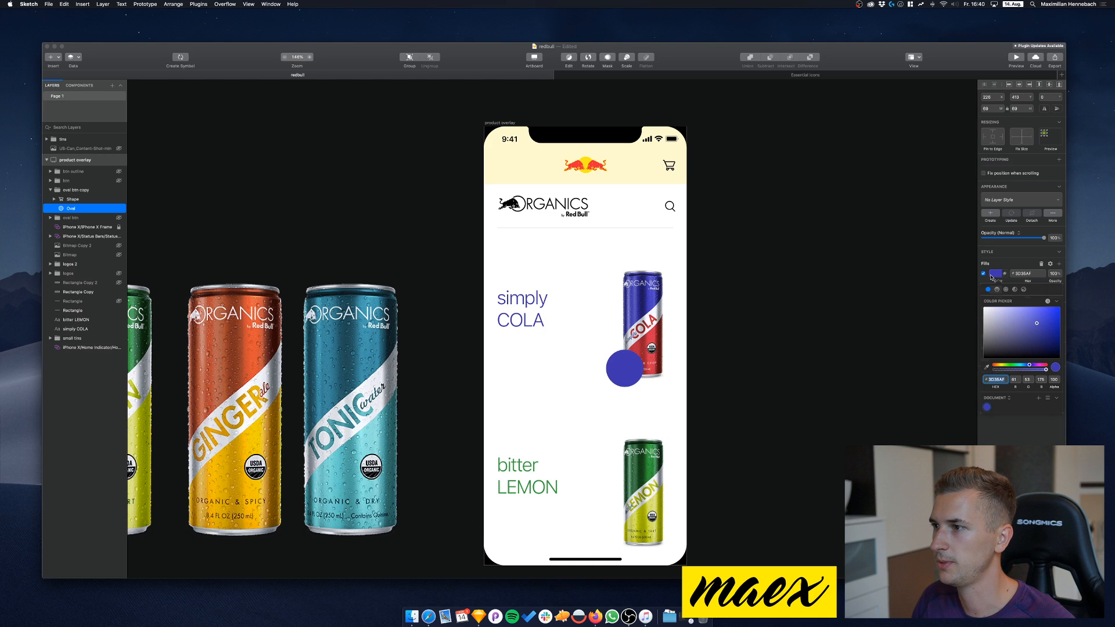
click(991, 276)
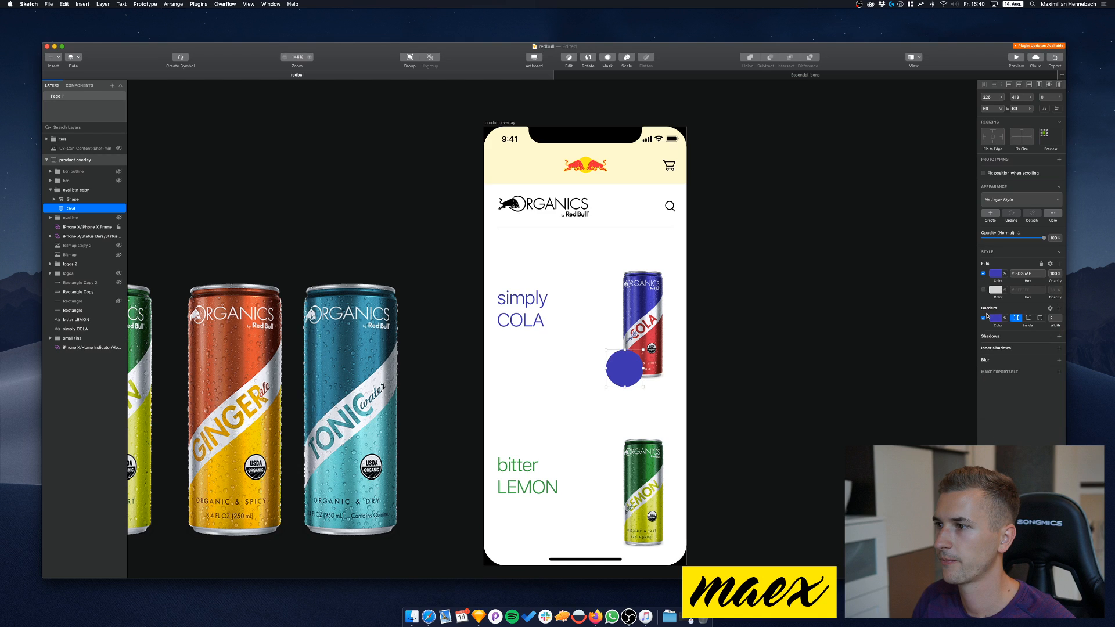
click(984, 317)
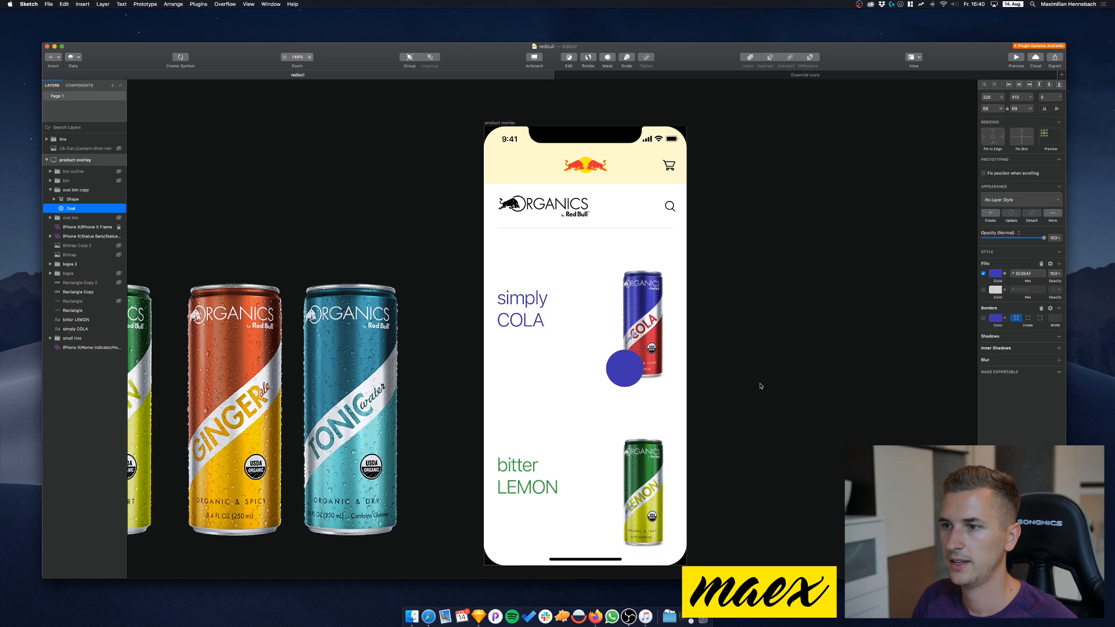
click(761, 386)
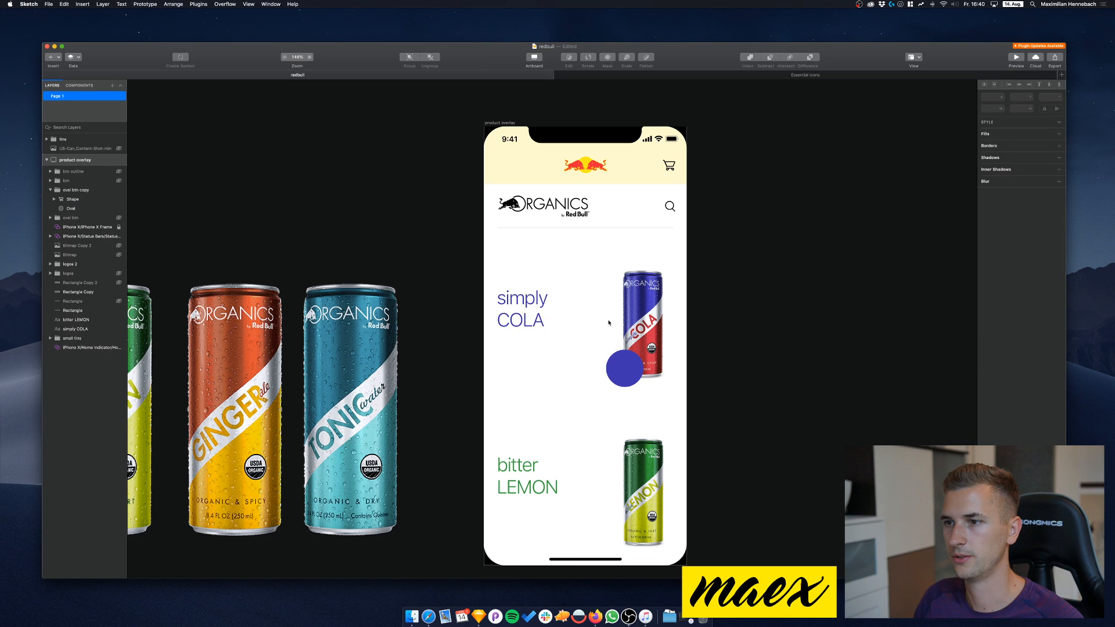
Set the fill of the cart icon inside the blue round button to white, #FFFFFF
click(624, 374)
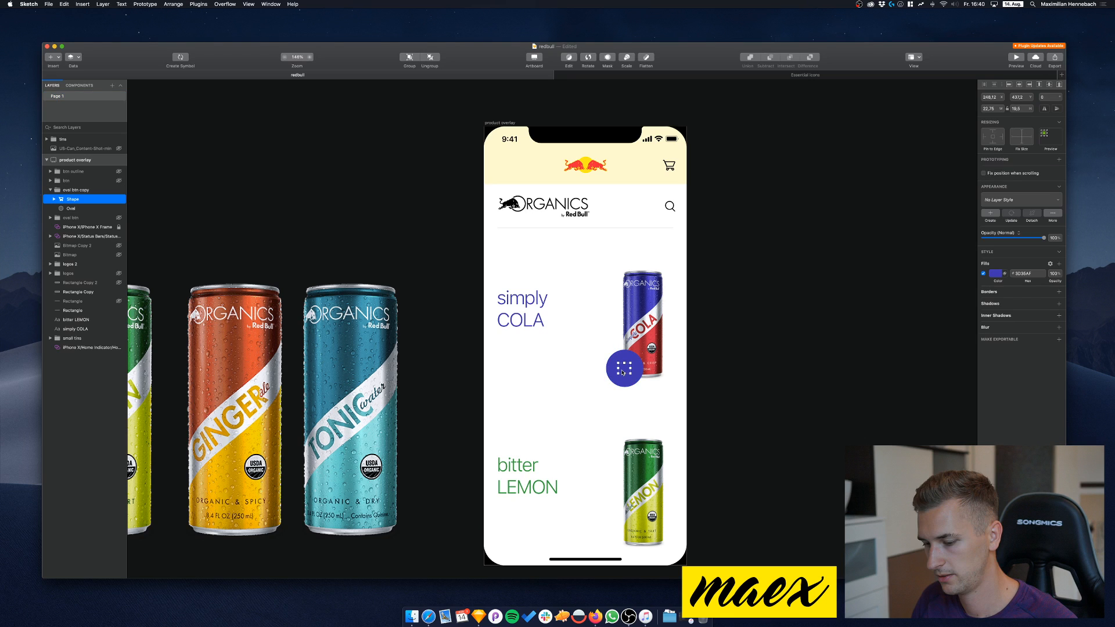
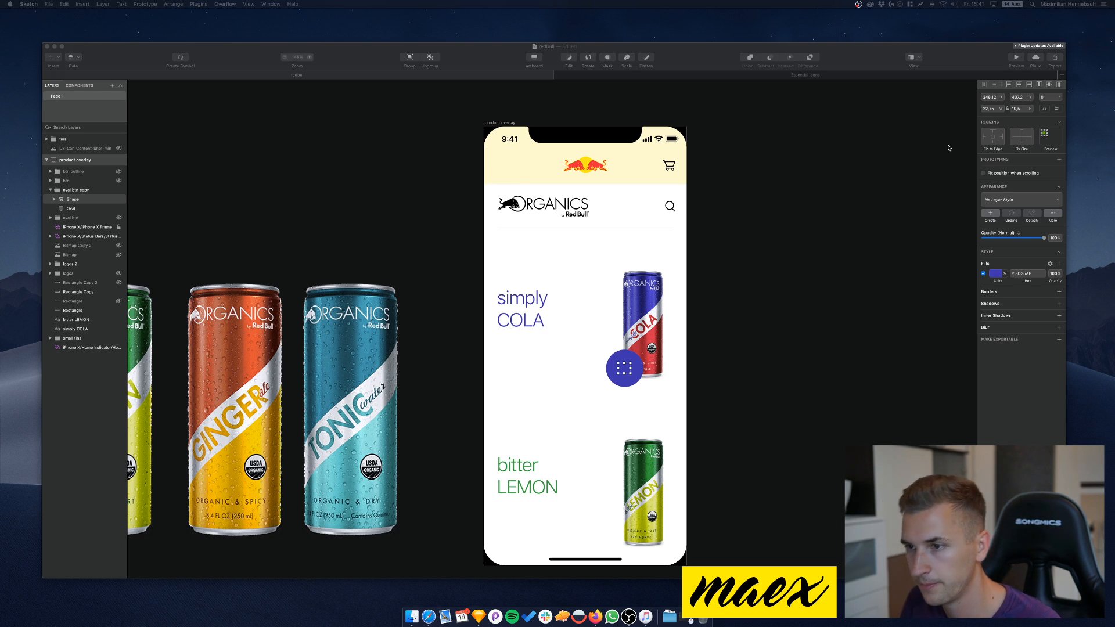
scroll(717, 186, down, 2)
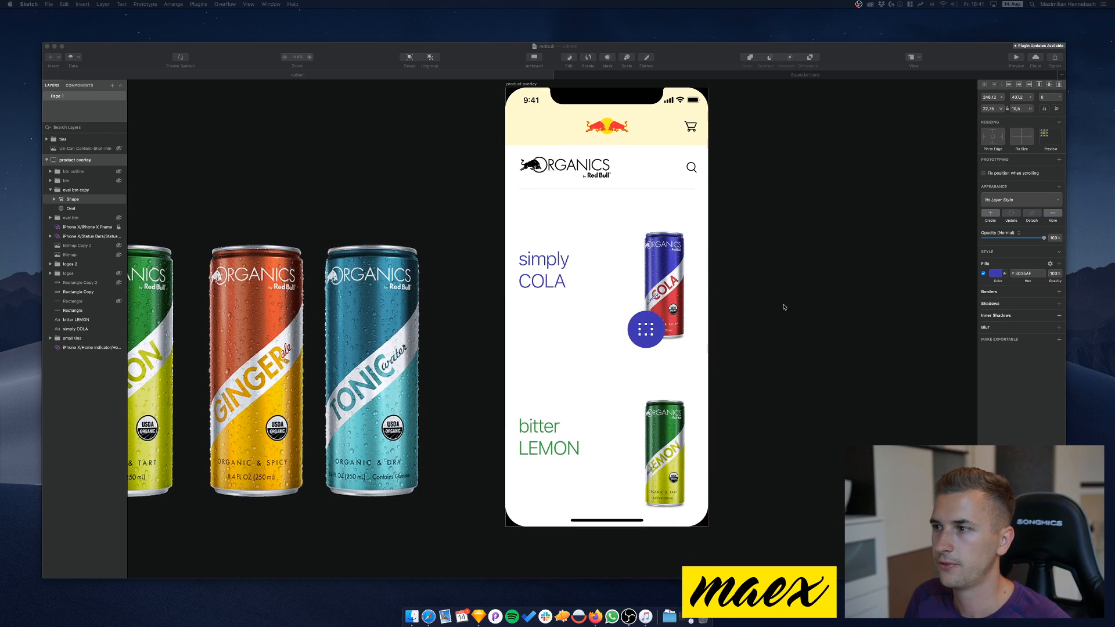
click(992, 276)
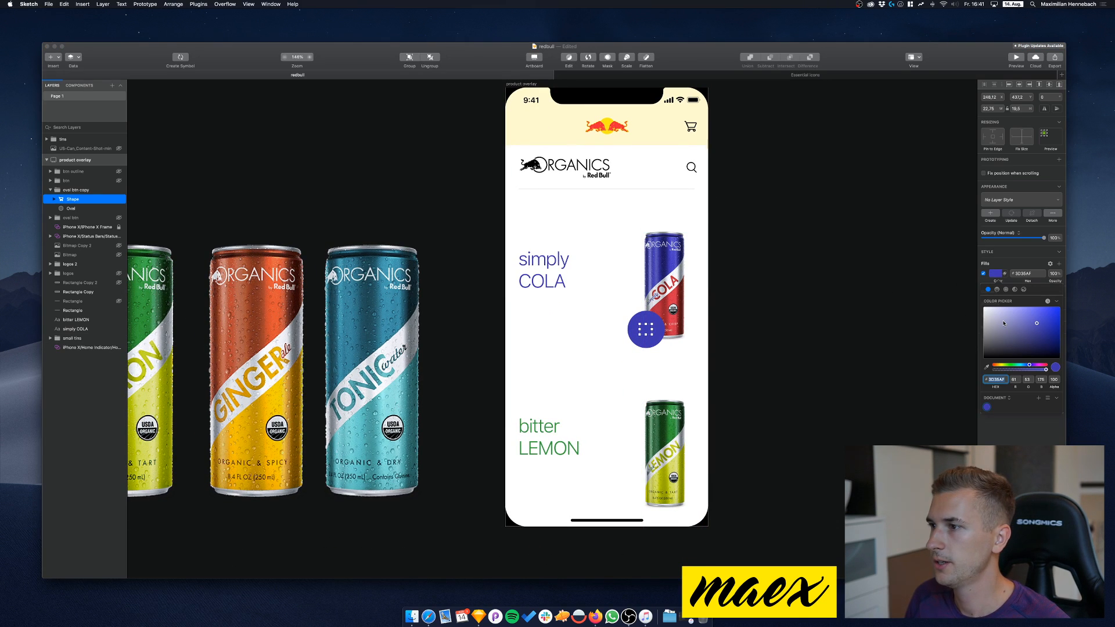
click(860, 261)
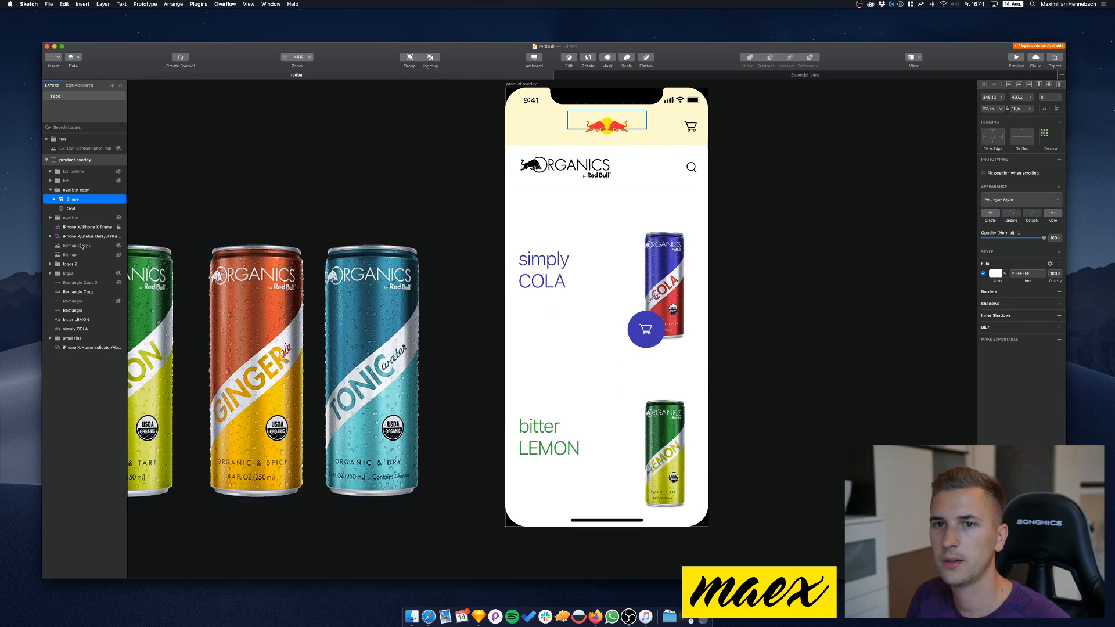
Rename the "oval btn copy" group as "oval btn"
click(79, 190)
double_click(79, 190)
key(BackSpace)
key(BackSpace)
key(BackSpace)
key(BackSpace)
key(BackSpace)
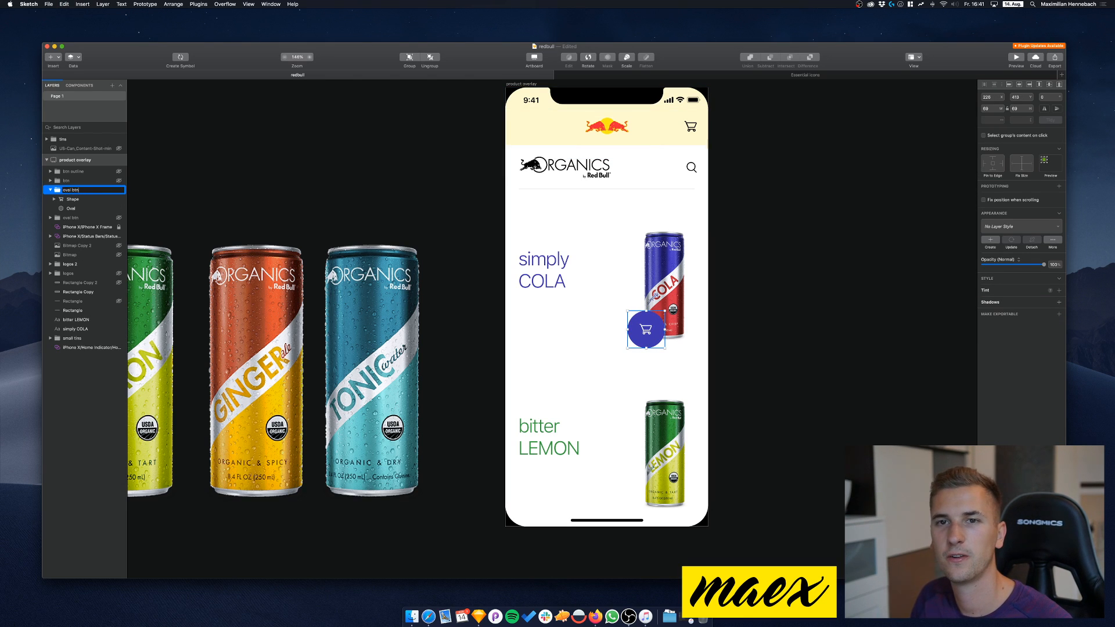
key(Return)
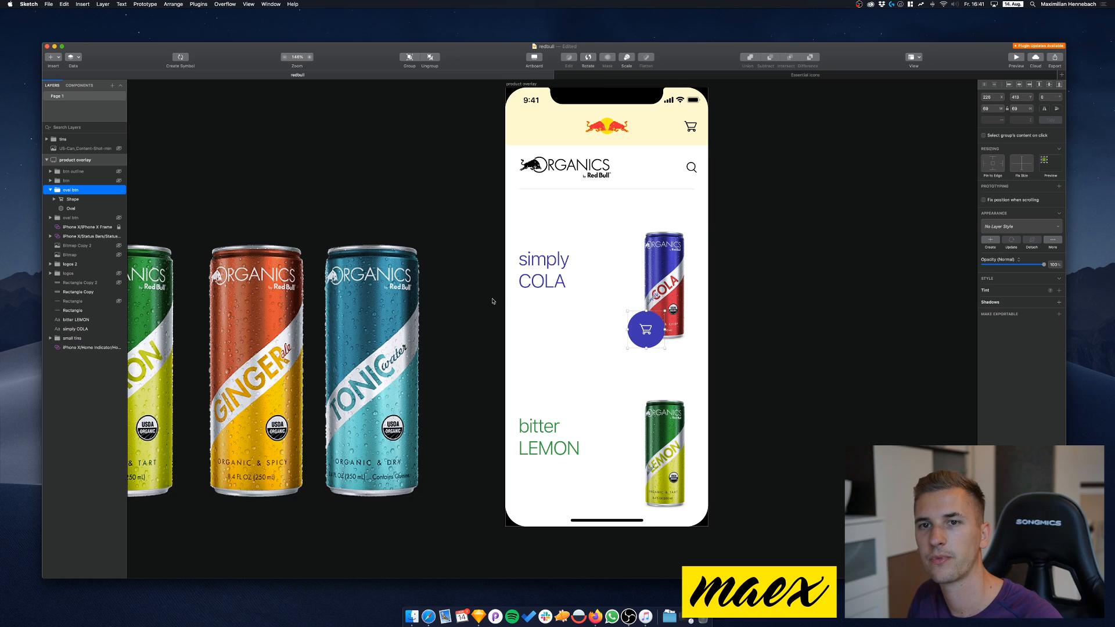
Move the blue round button from the COLA can to beneath the COLA title, aligned with the title's left edge
double_click(645, 330)
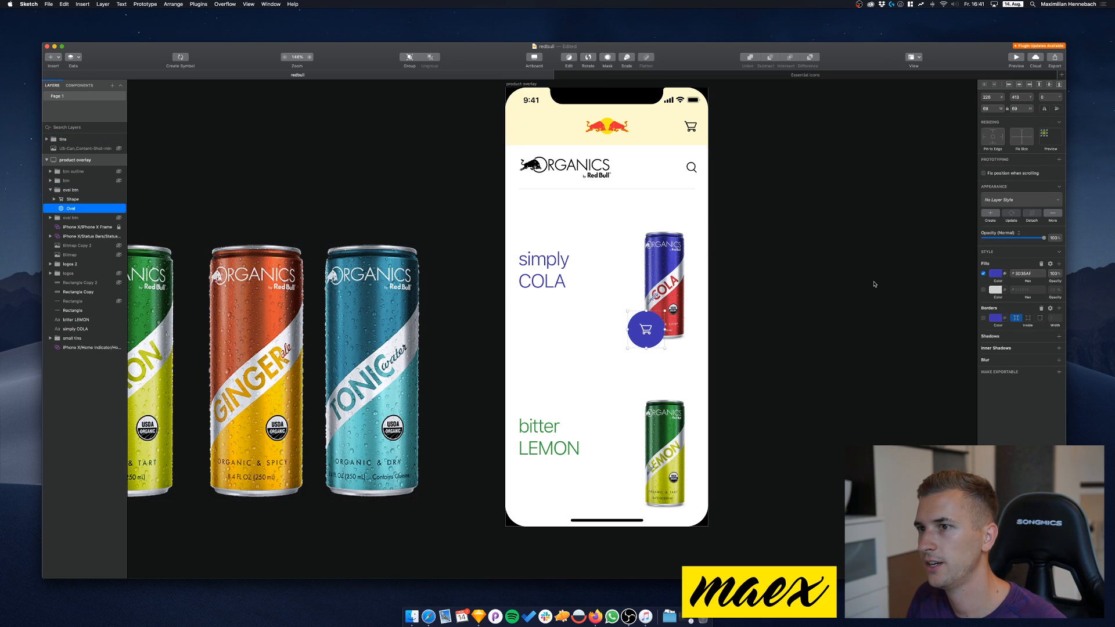
key(Escape)
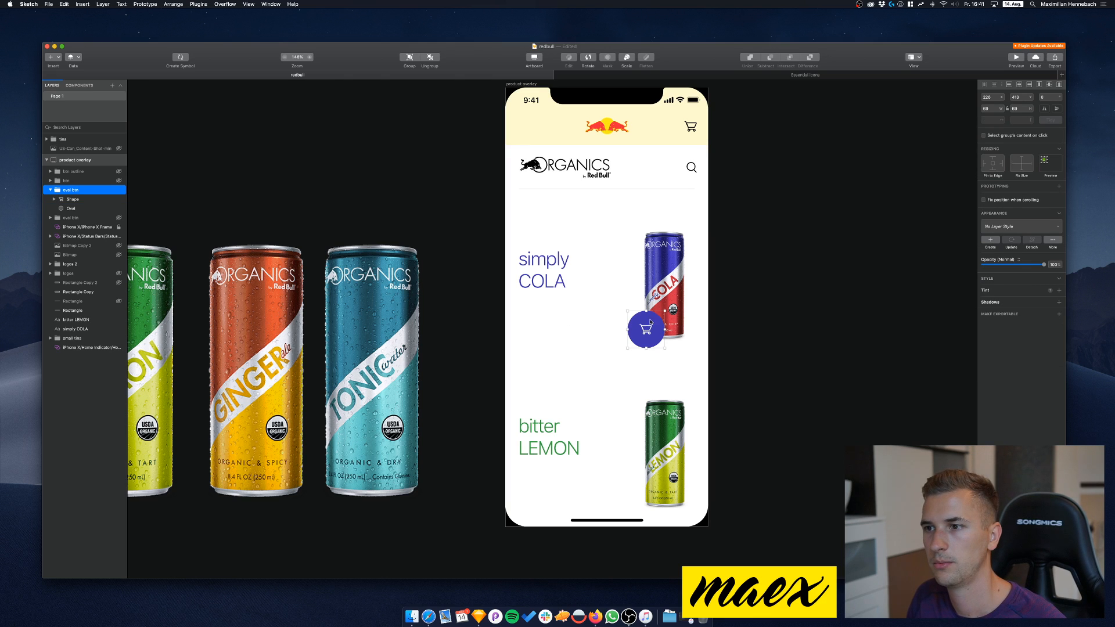
drag(646, 326, 543, 314)
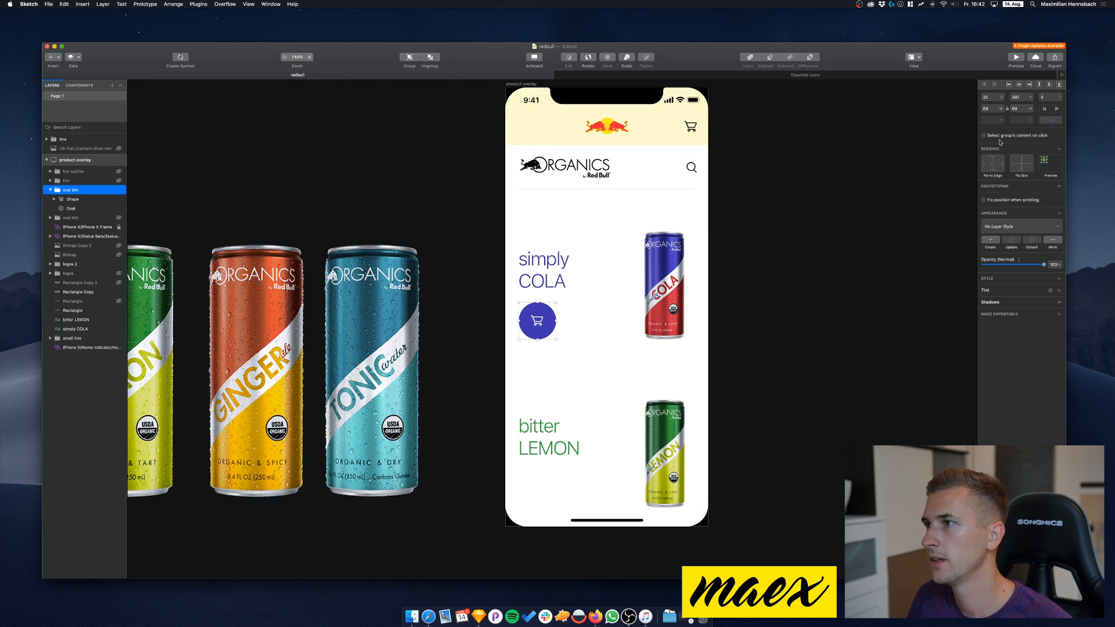
Shrink the round button's circle about its centre to 59 × 59, leaving the cart icon at its size
double_click(546, 328)
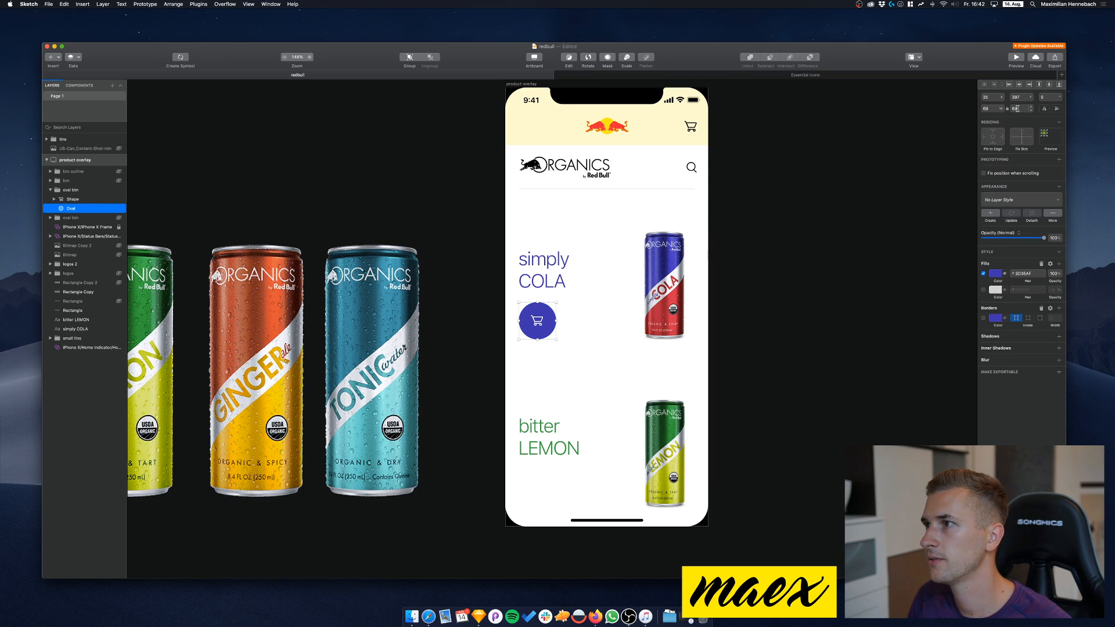
drag(555, 340, 552, 336)
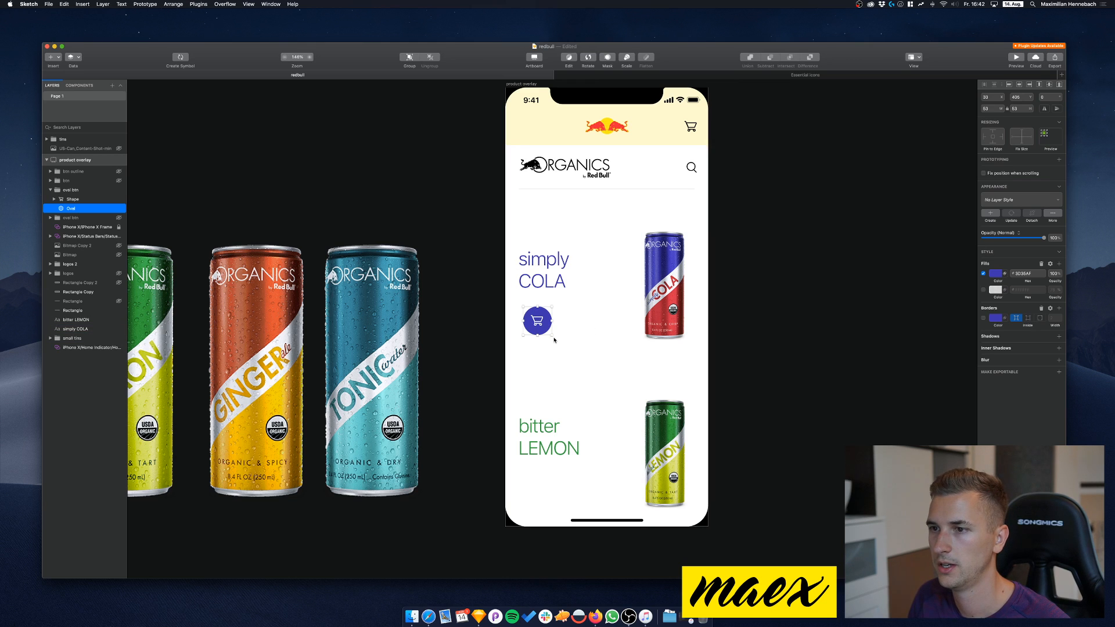
drag(552, 335, 553, 336)
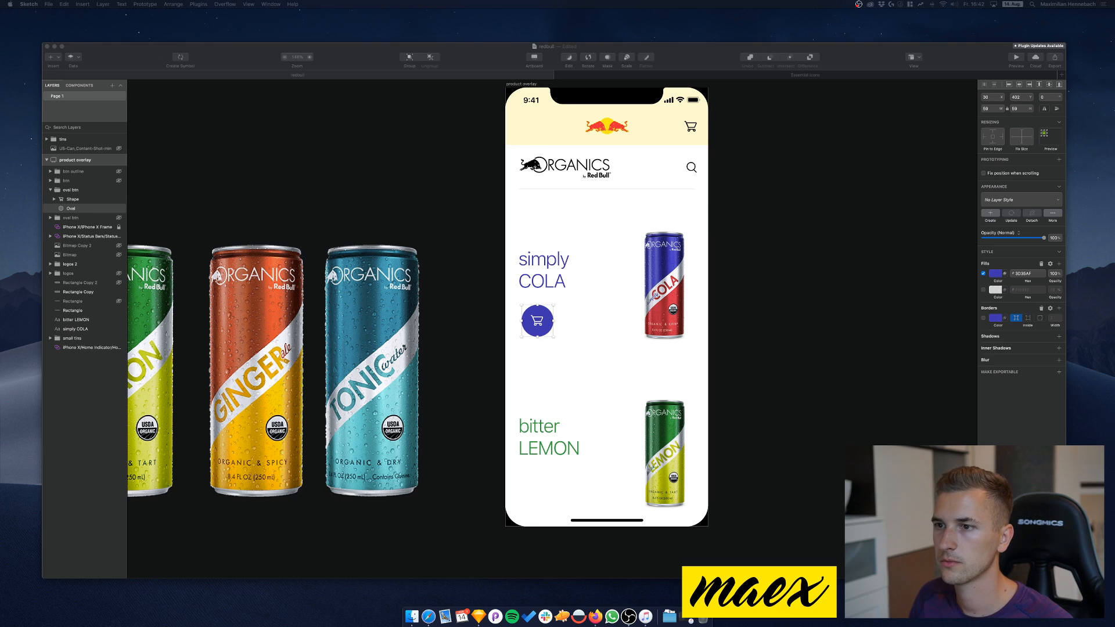
click(864, 233)
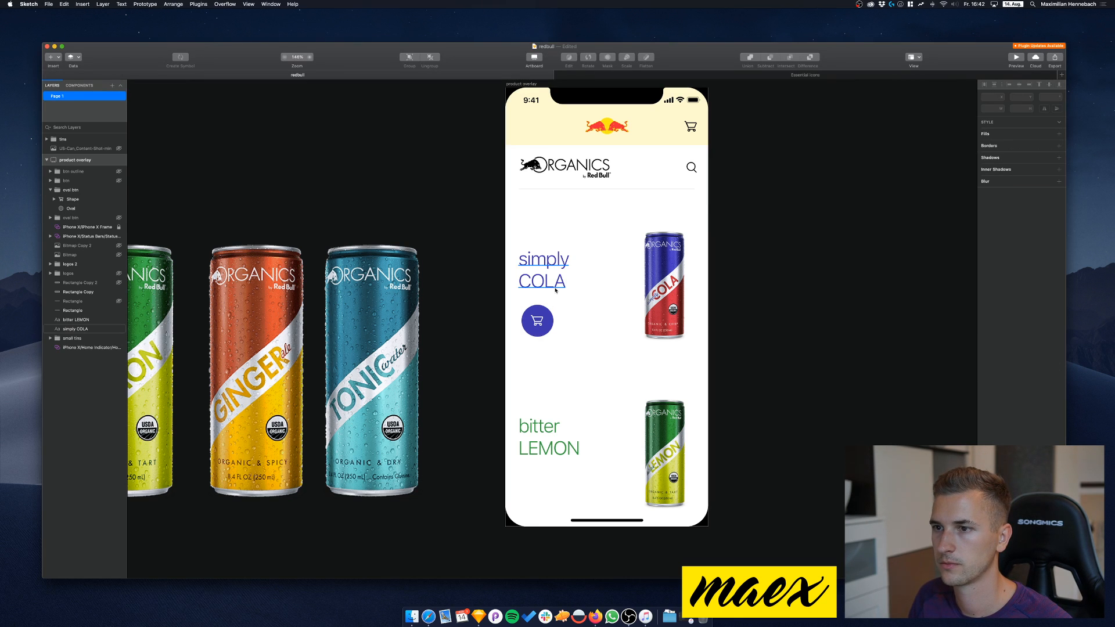
Move the round button closer beneath the COLA title, flush with its left edge, and shift title and button up together slightly
drag(542, 322, 537, 322)
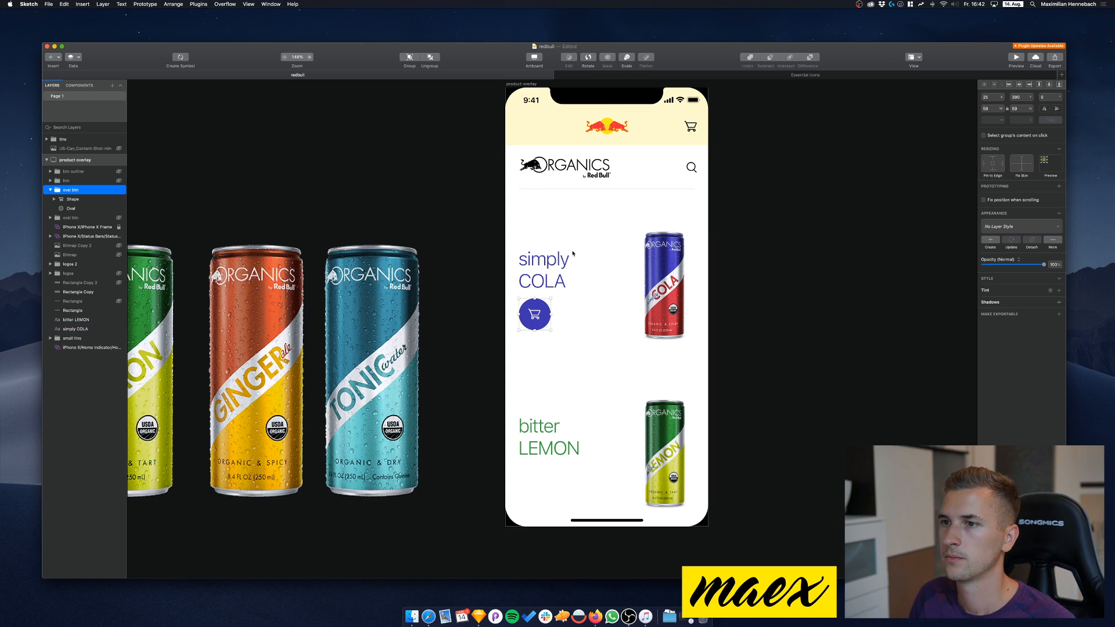
shift+click(540, 271)
drag(540, 271, 544, 253)
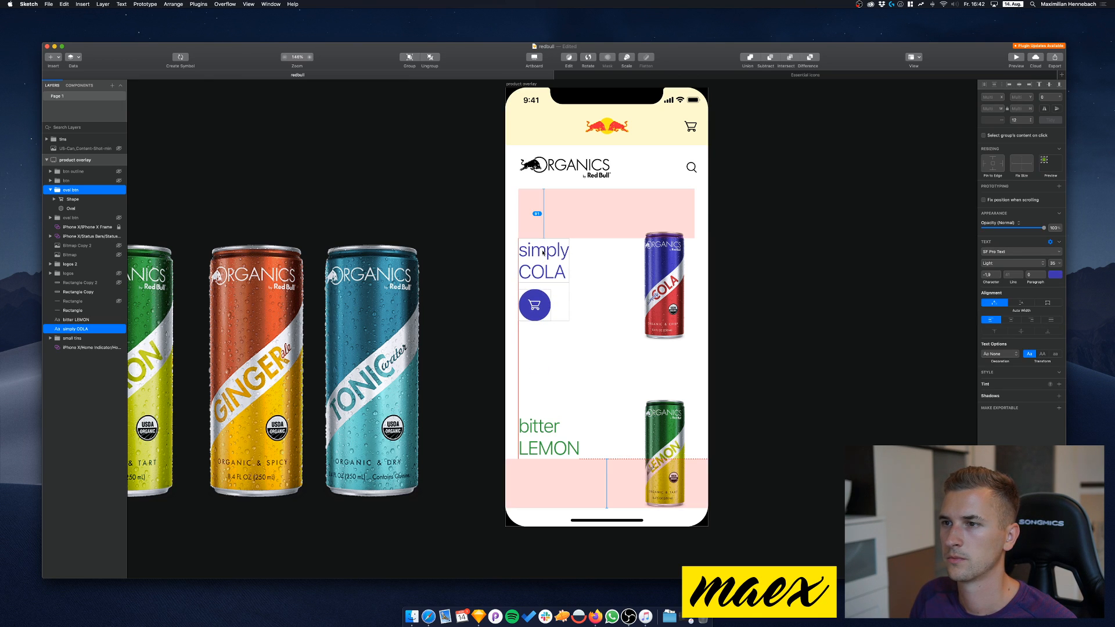
drag(544, 255, 543, 255)
click(567, 231)
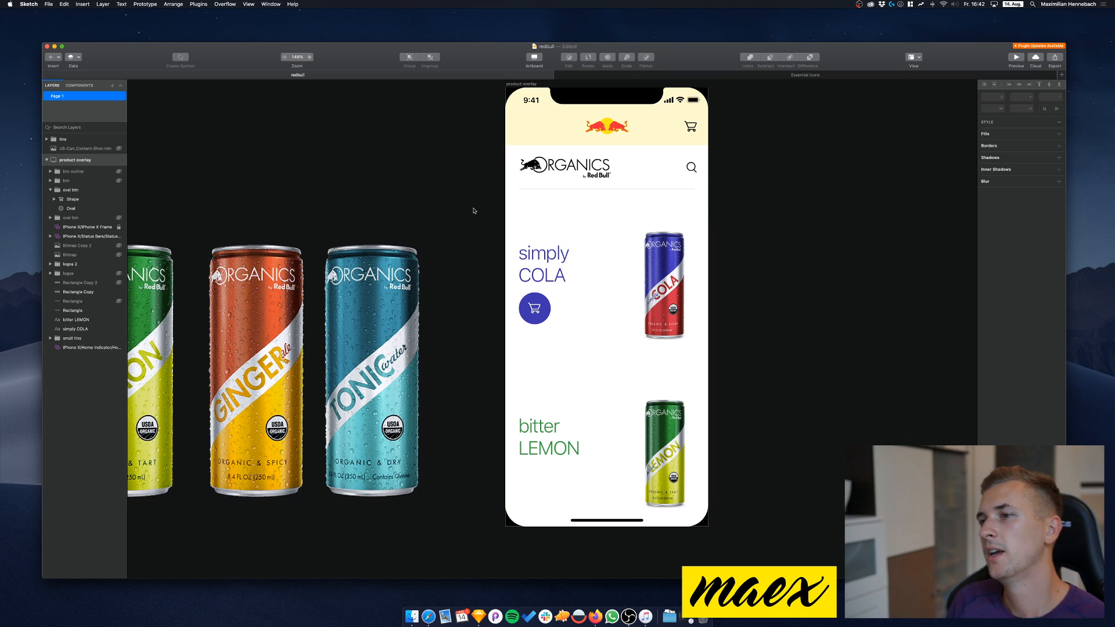
Duplicate the blue round button beneath the LEMON title and nudge it up to match the spacing under the COLA title
click(534, 309)
drag(534, 309, 546, 485)
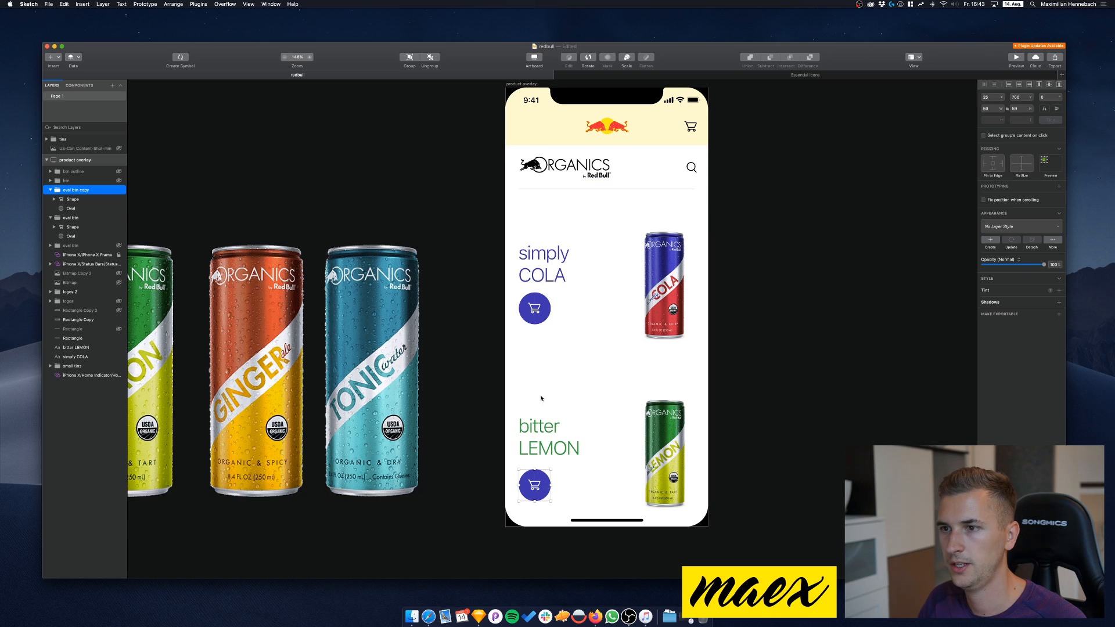
click(534, 307)
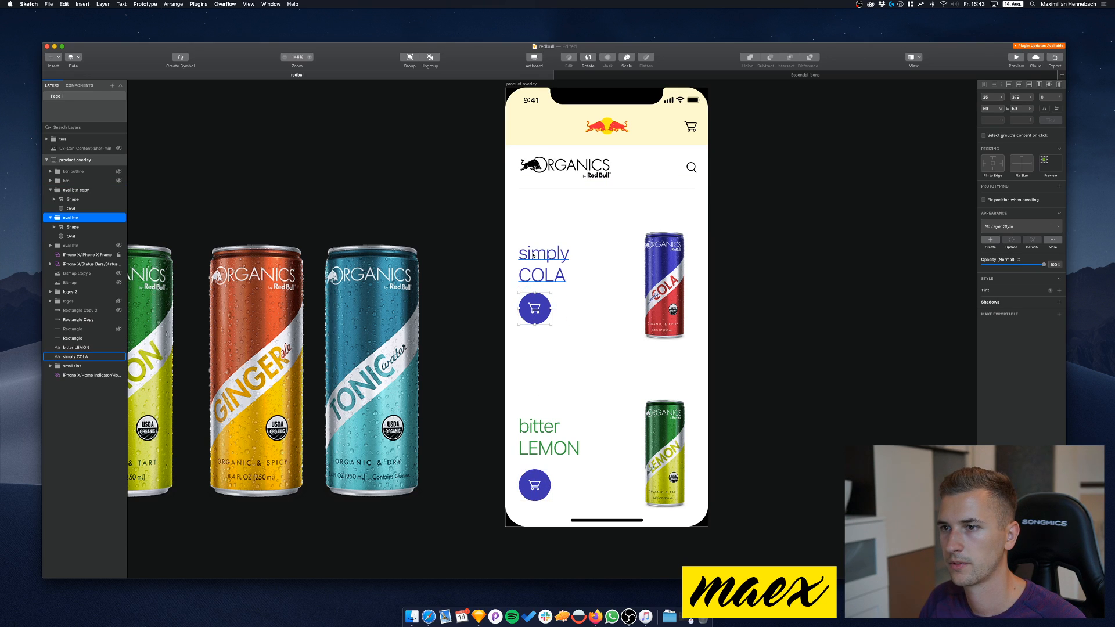
click(534, 485)
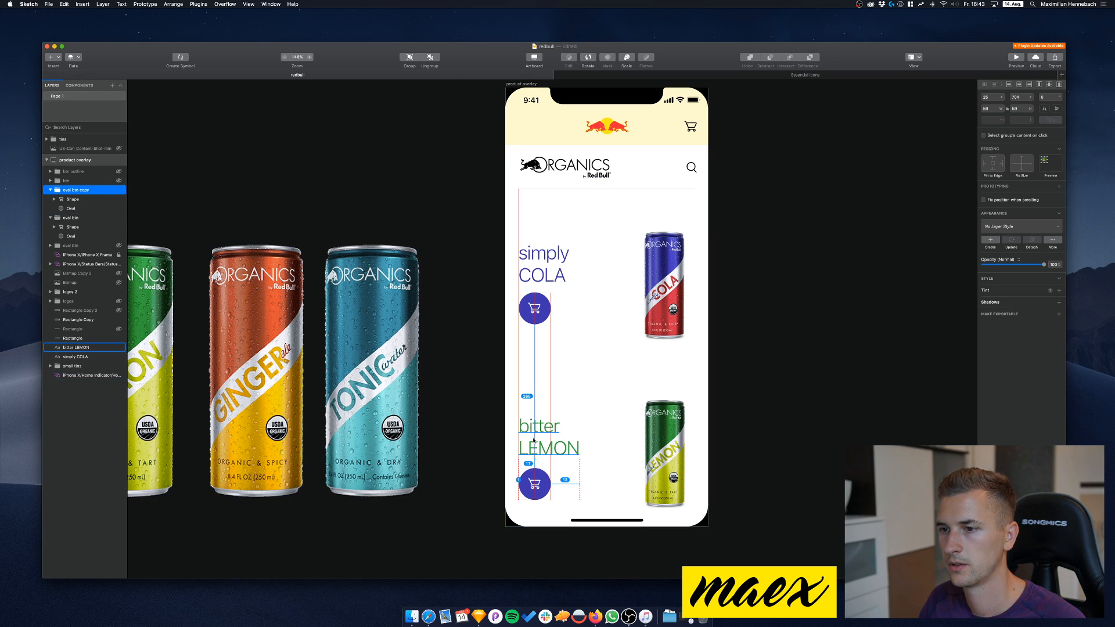
key(Up)
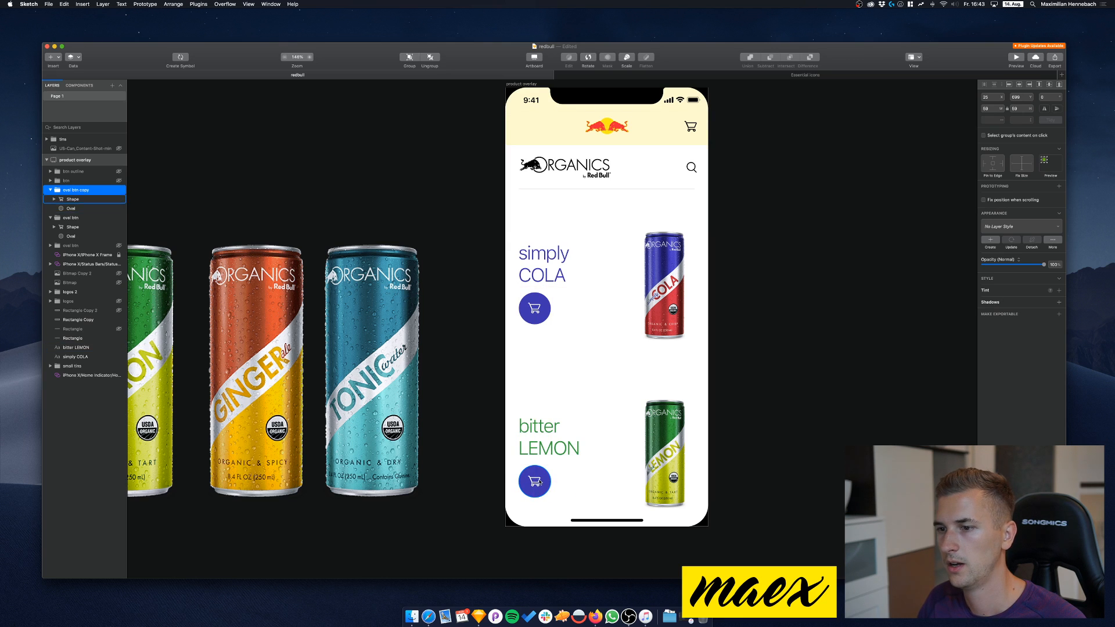
Fill the circle of the LEMON button with the green sampled from the "bitter LEMON" title
double_click(545, 490)
click(992, 275)
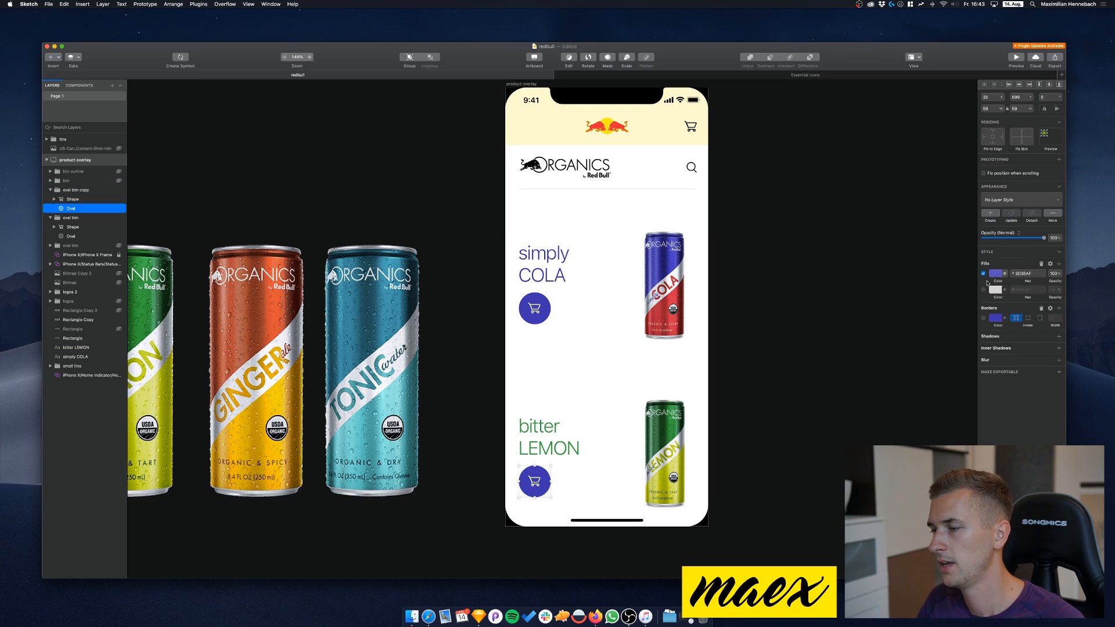
click(987, 367)
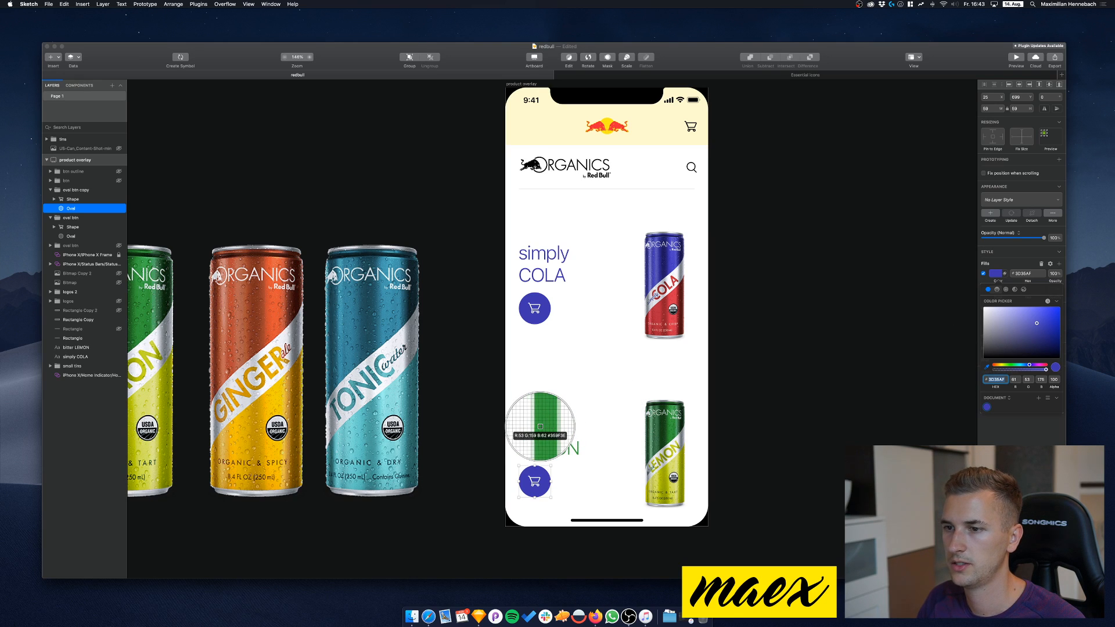
click(540, 426)
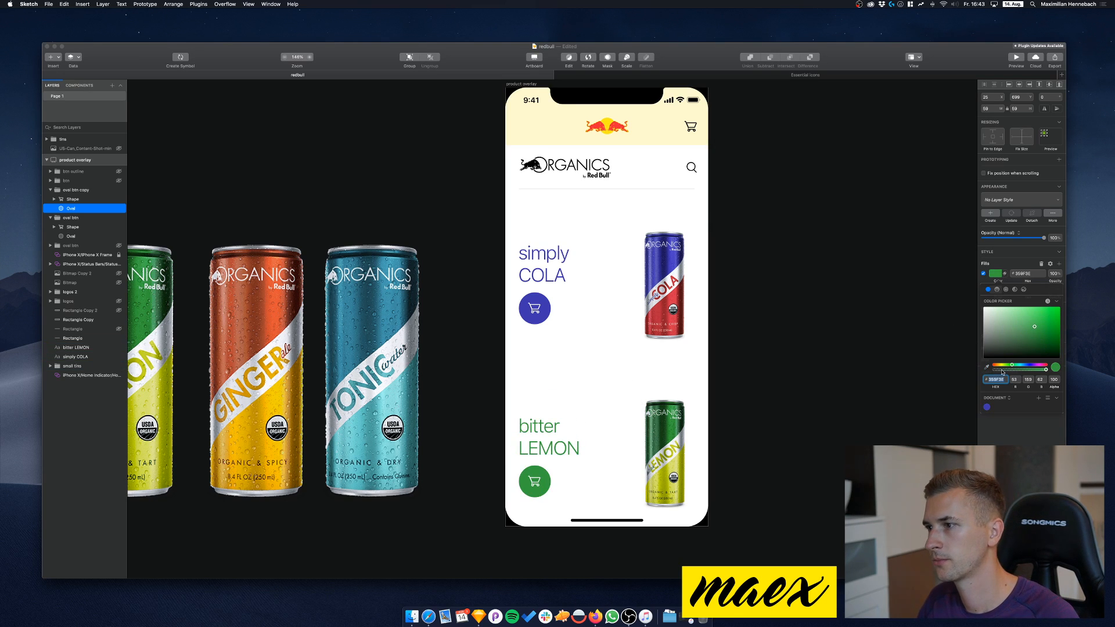
click(820, 212)
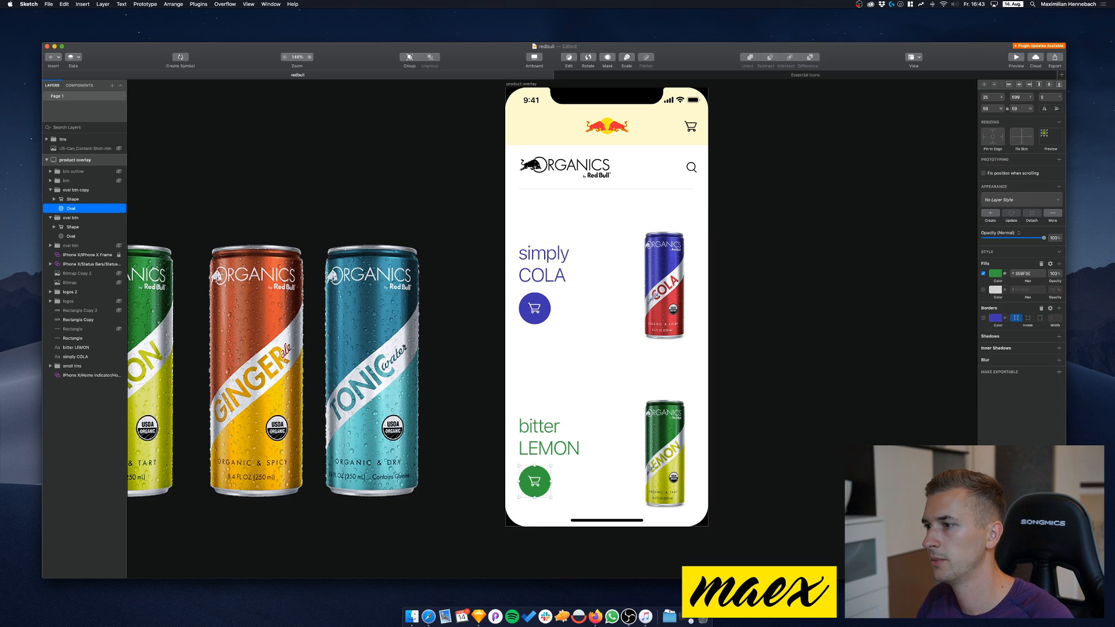
click(820, 213)
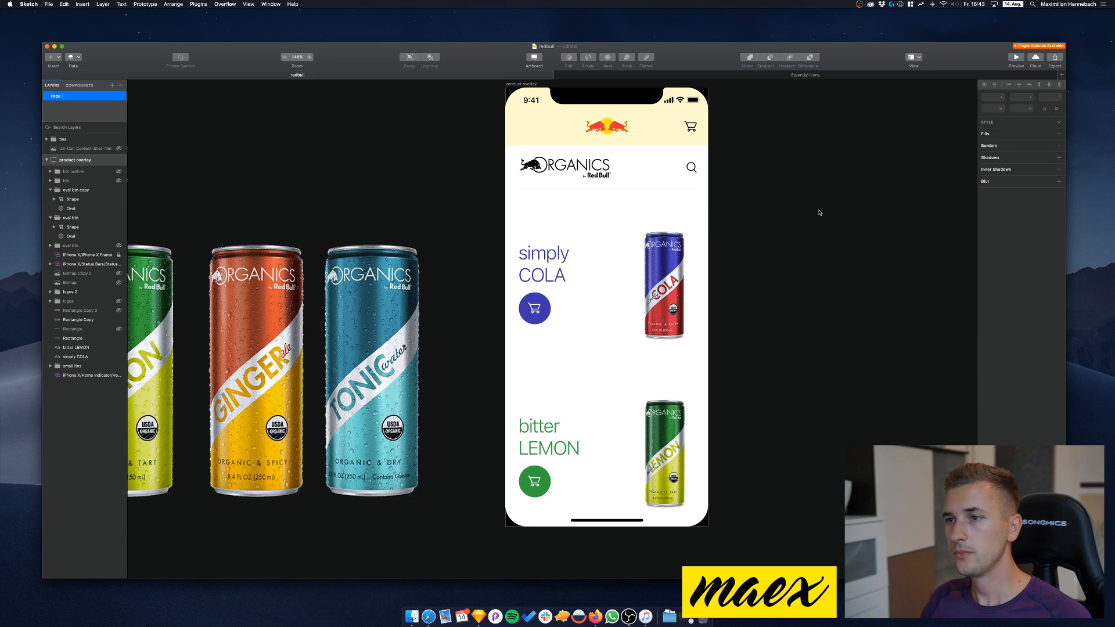
scroll(591, 249, up, 2)
scroll(591, 250, left, 2)
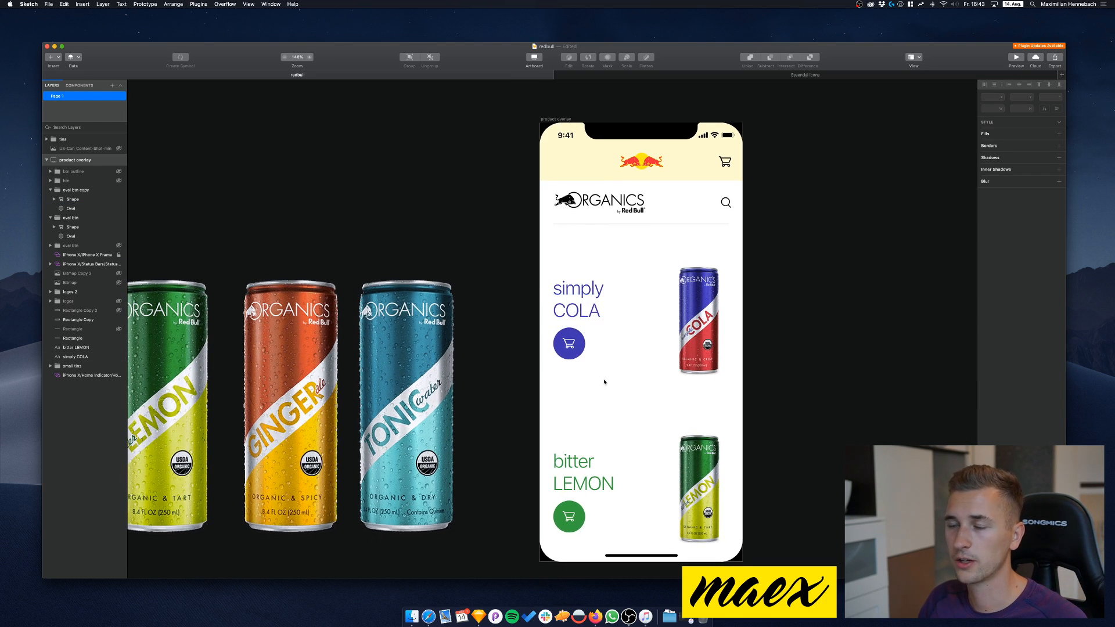
scroll(675, 353, right, 3)
scroll(675, 353, down, 1)
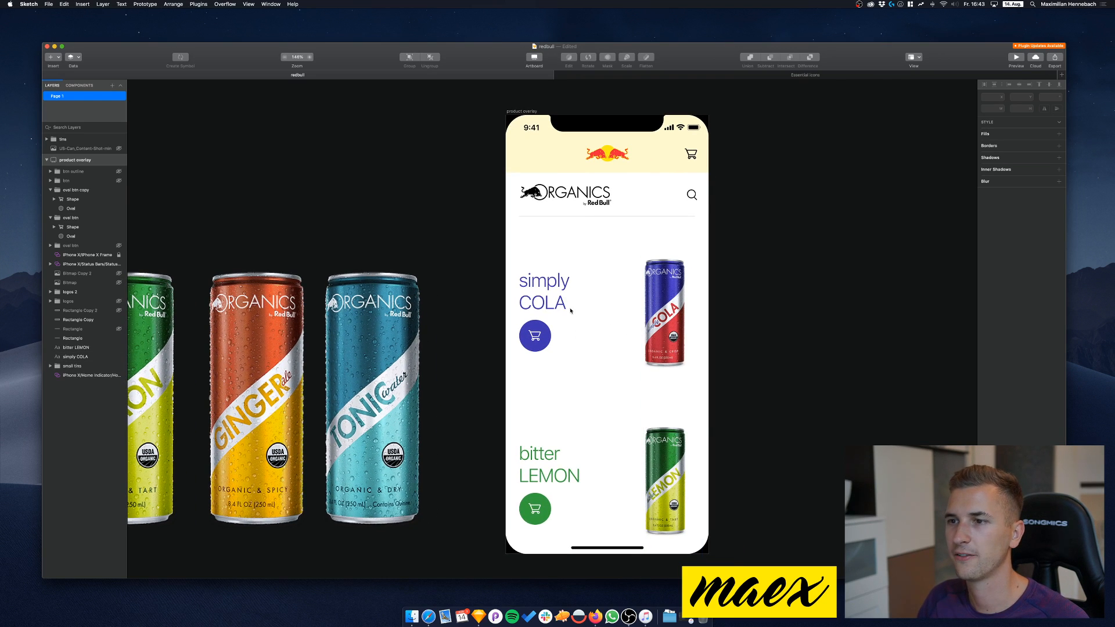
Switch to Safari, narrow the Audi "Alle Modelle im Überblick" page to mobile width and examine how model names and car images are laid out
click(428, 616)
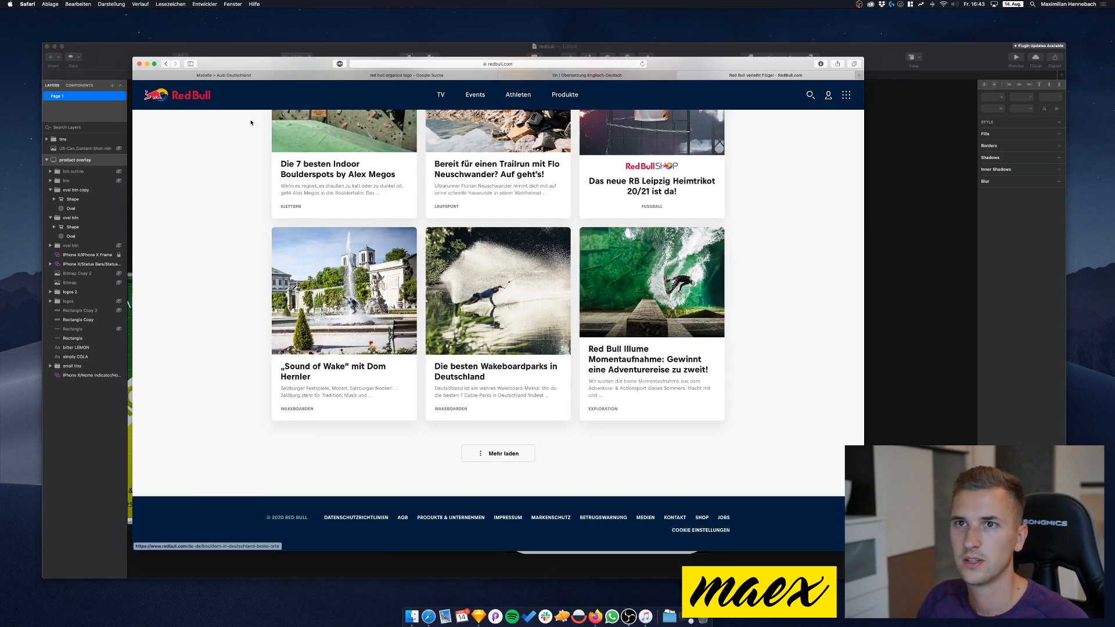
click(223, 75)
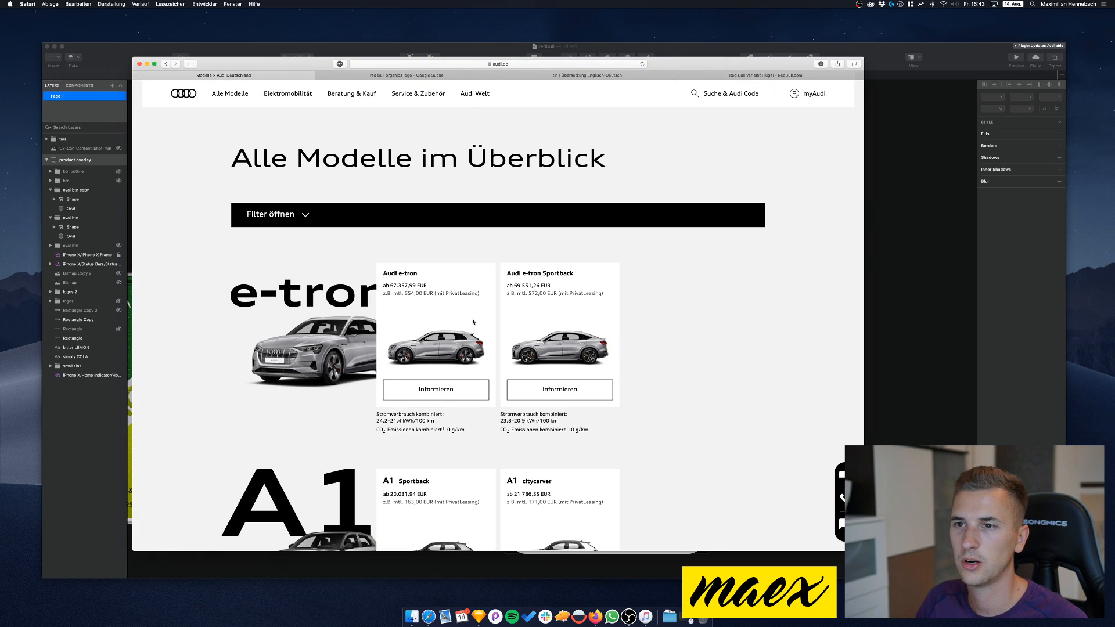
drag(863, 245, 319, 259)
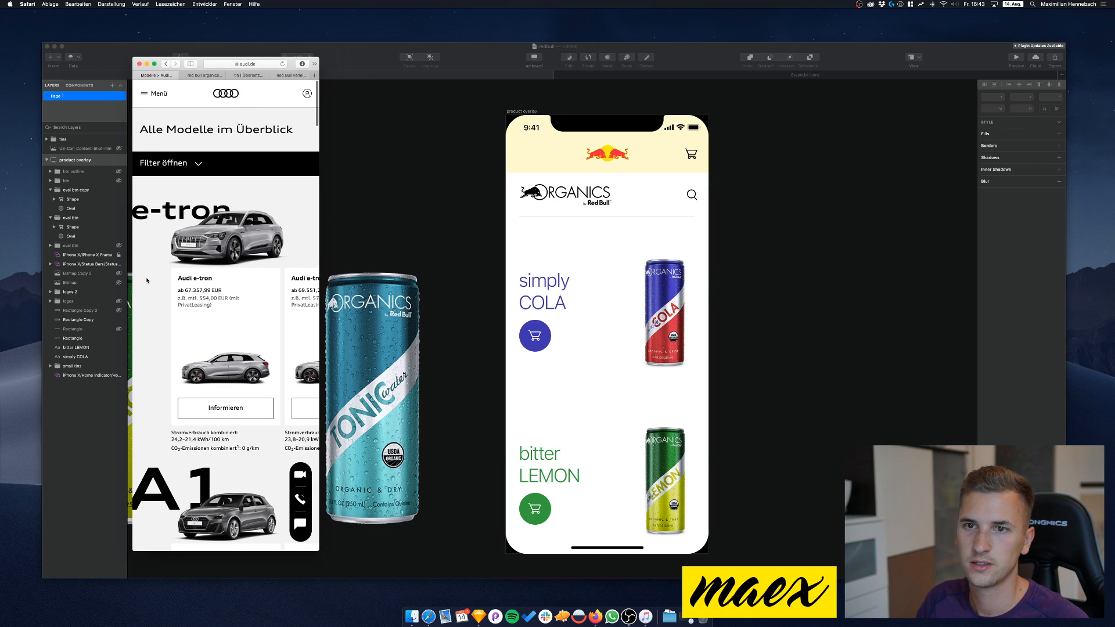
scroll(147, 280, down, 3)
scroll(173, 215, up, 3)
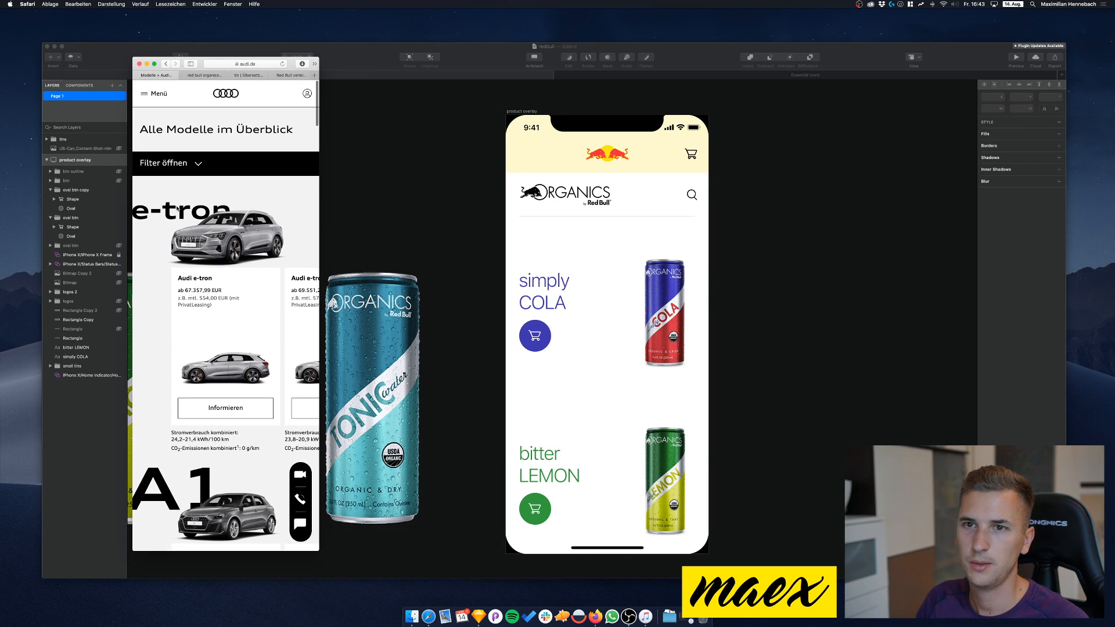
scroll(174, 215, down, 8)
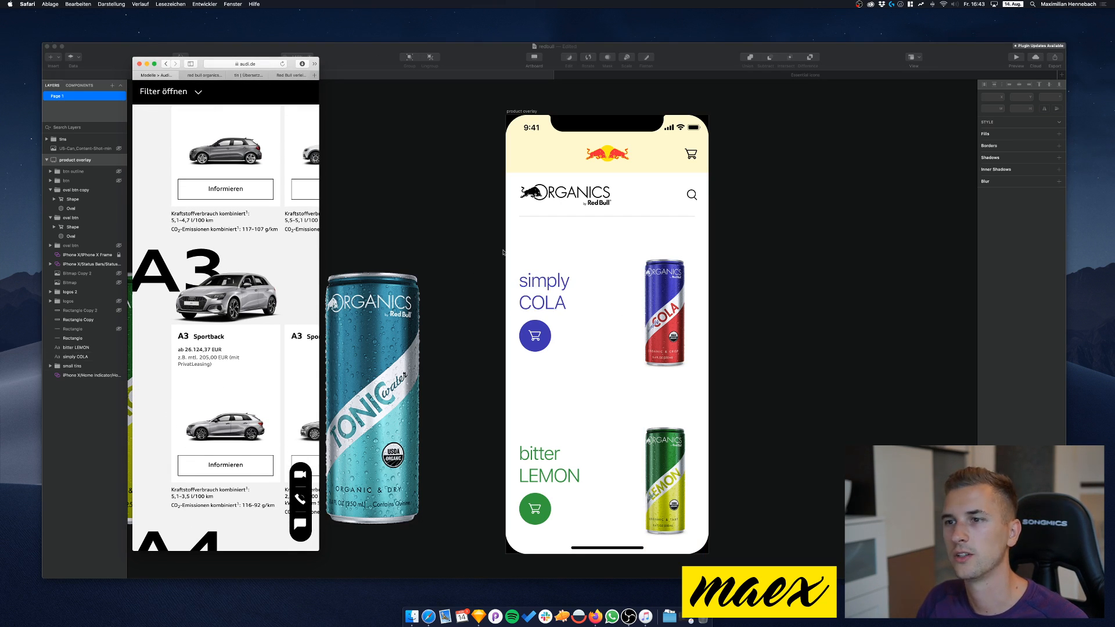
Switch back to Sketch, select the "simply COLA" title and collapse the two visible round button groups in the layer list
click(482, 246)
click(542, 290)
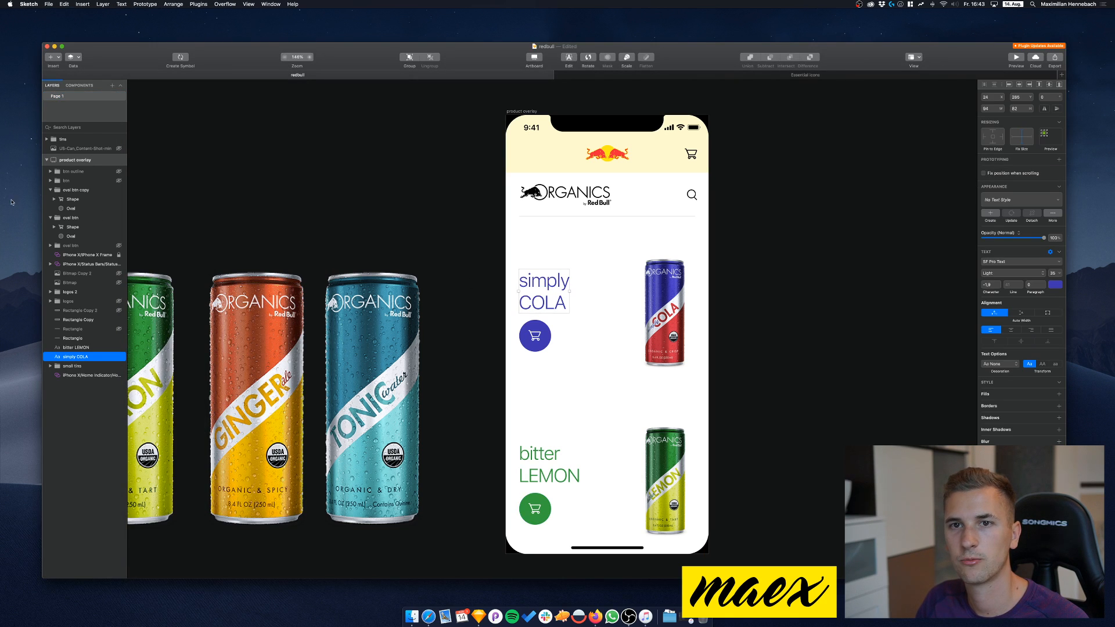
click(51, 190)
click(51, 200)
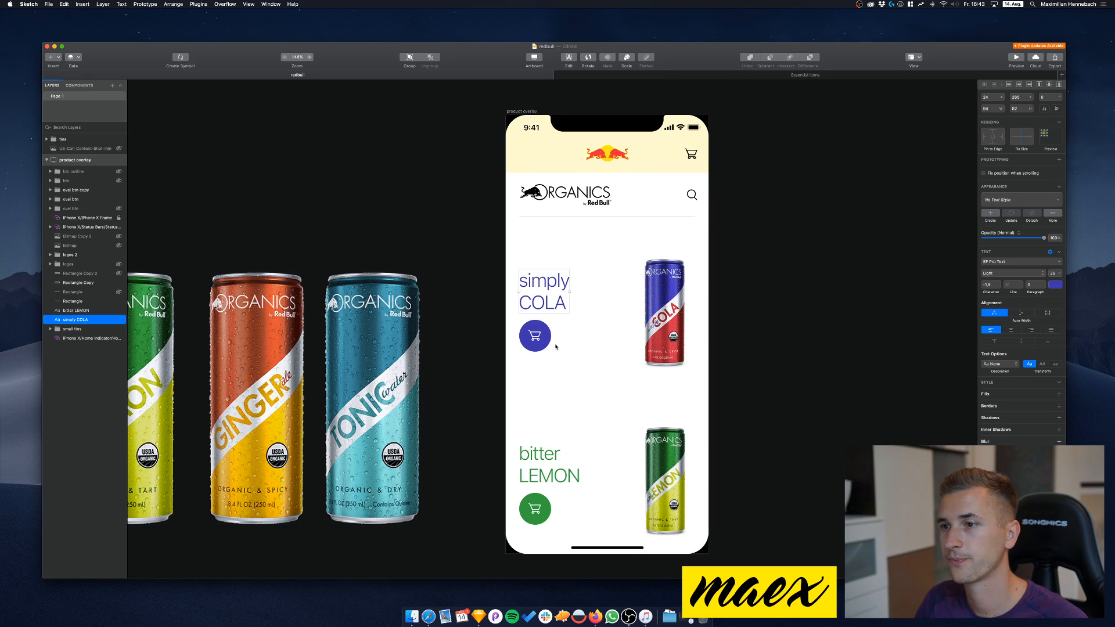
Group both drink titles, both round cart button groups and the small tins group, and name the new group "content"
shift+click(539, 452)
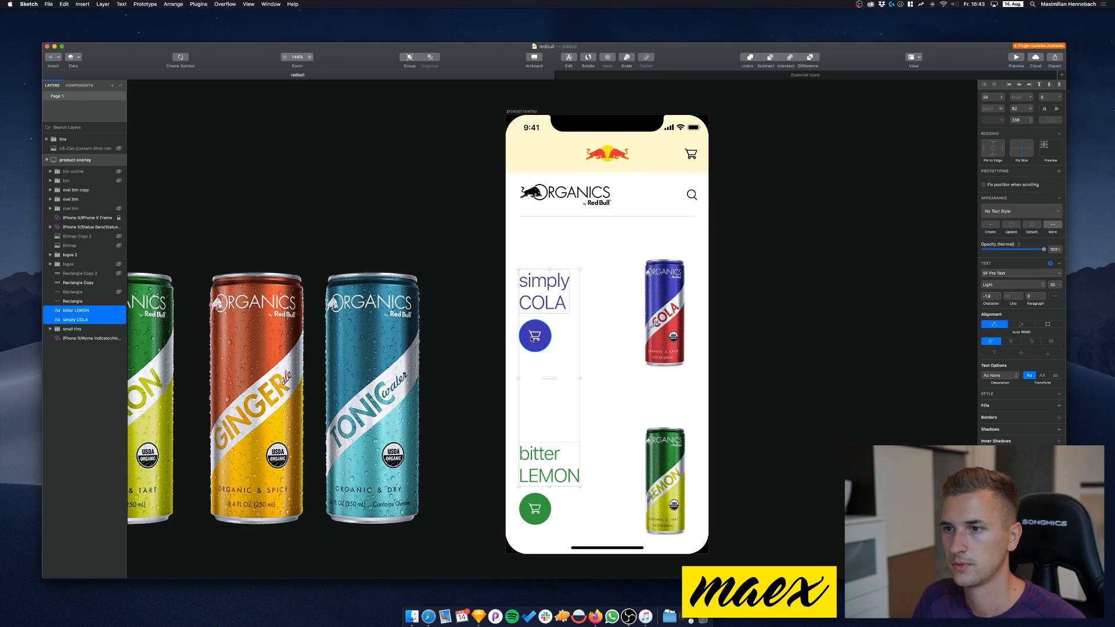
shift+click(533, 340)
shift+click(665, 313)
shift+click(666, 482)
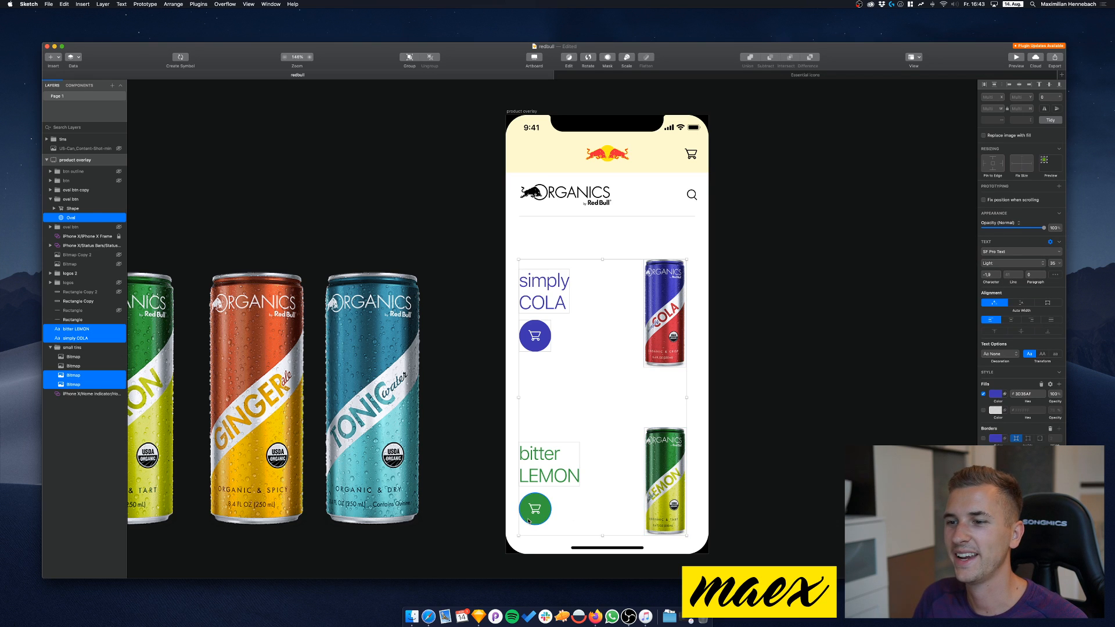
shift+click(532, 514)
key(super+g)
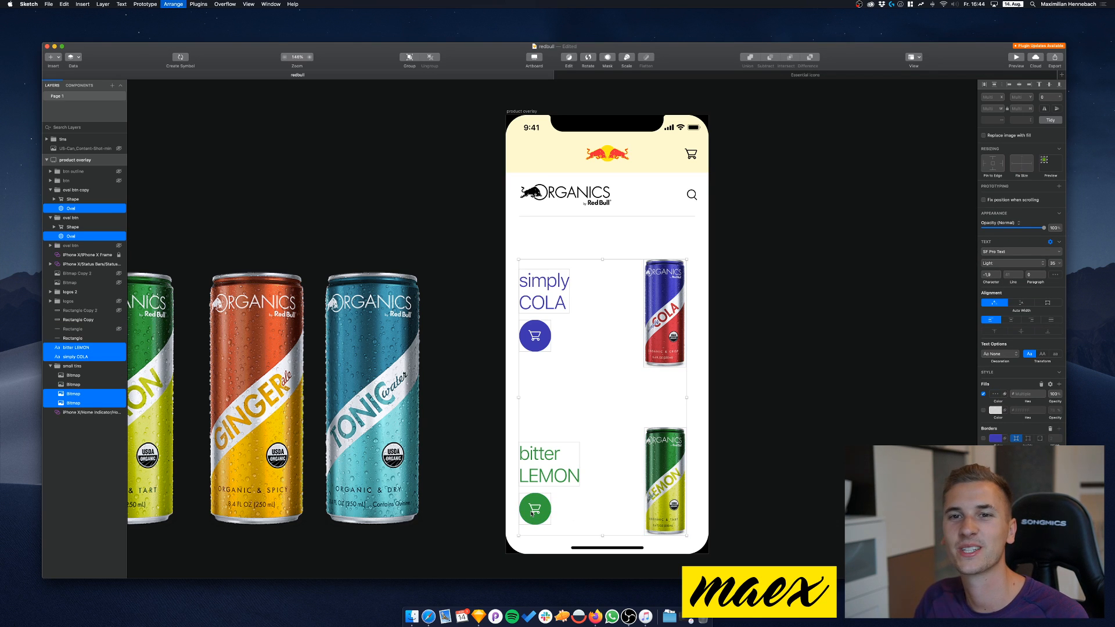
key(super+z)
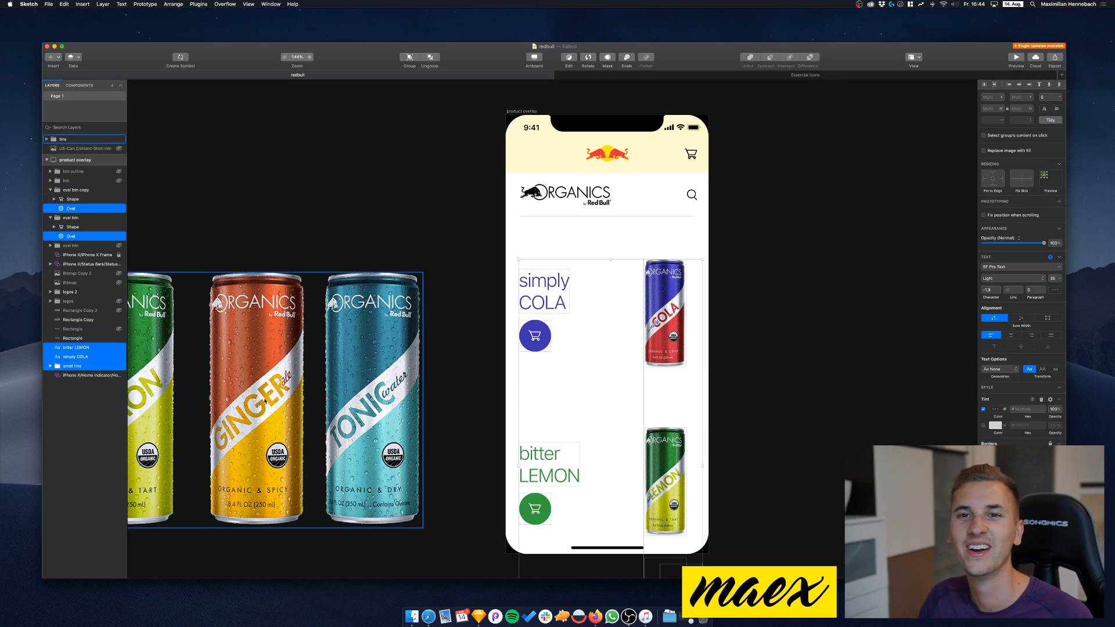
super+click(70, 217)
super+click(71, 206)
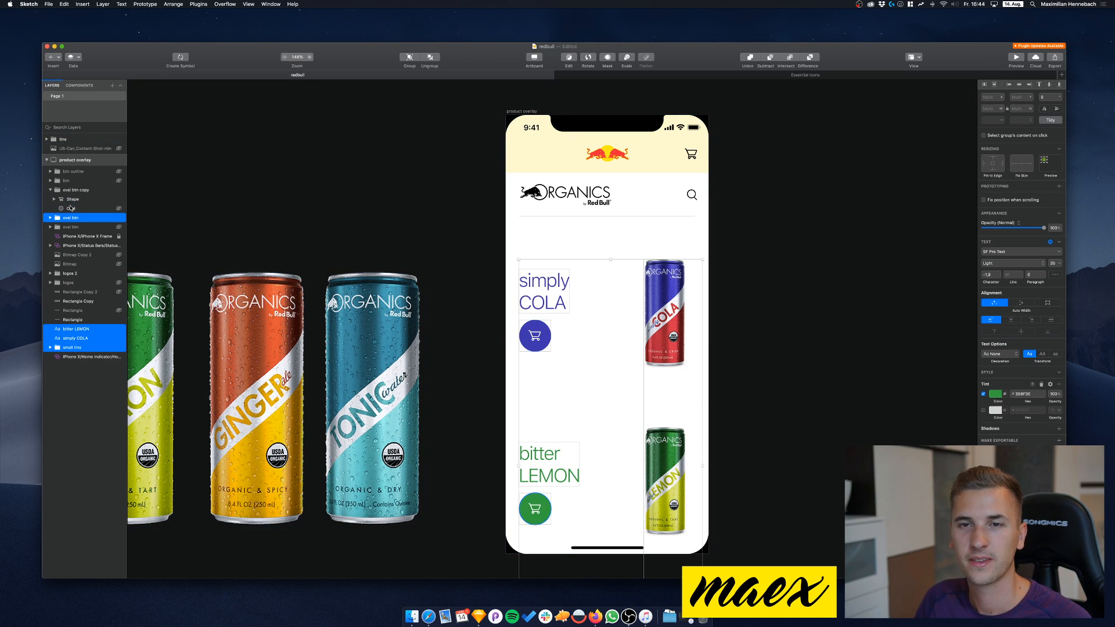
super+click(69, 190)
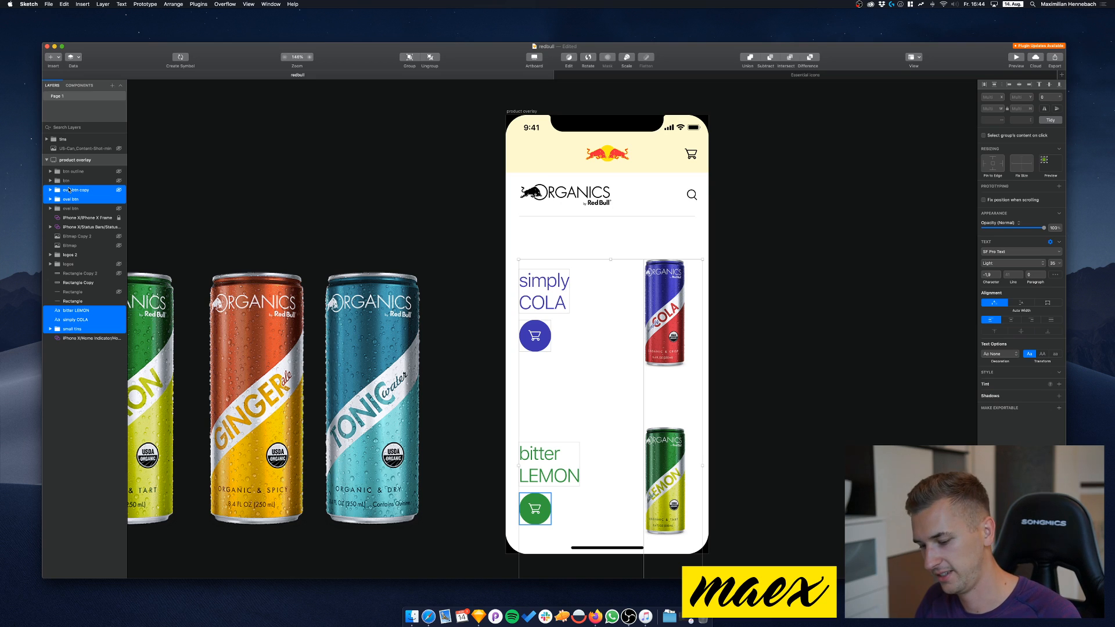
key(super+g)
key(super+r)
text(content)
key(Return)
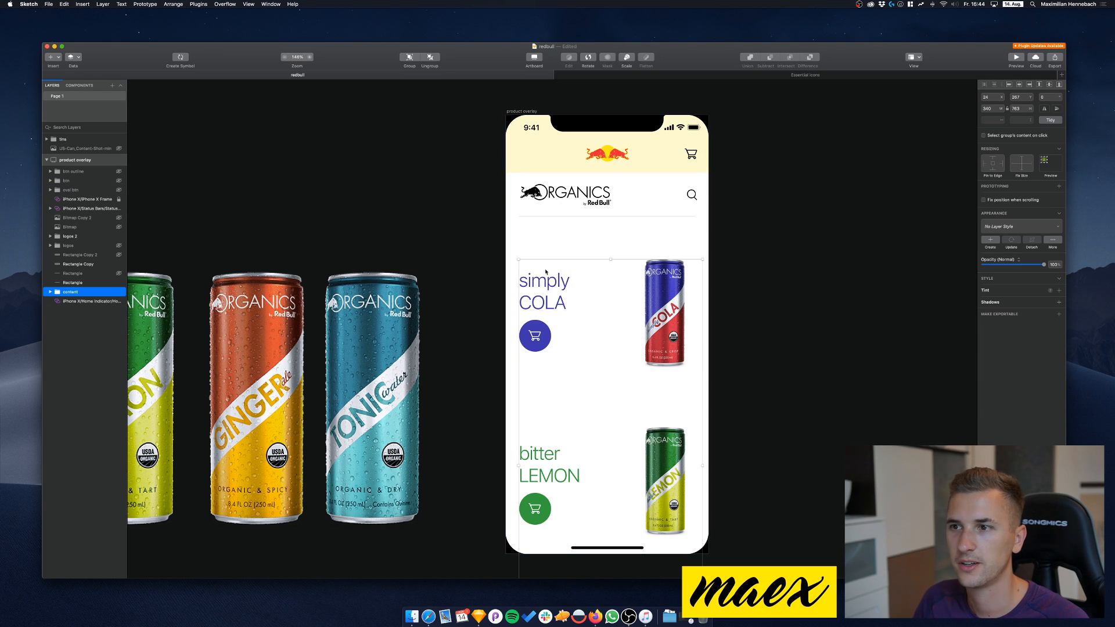
Move the content group up towards the divider line, to Y 232
mouse_move(544, 288)
mouse_down()
mouse_move(519, 292)
mouse_move(532, 254)
mouse_move(549, 272)
mouse_up()
key(super+z)
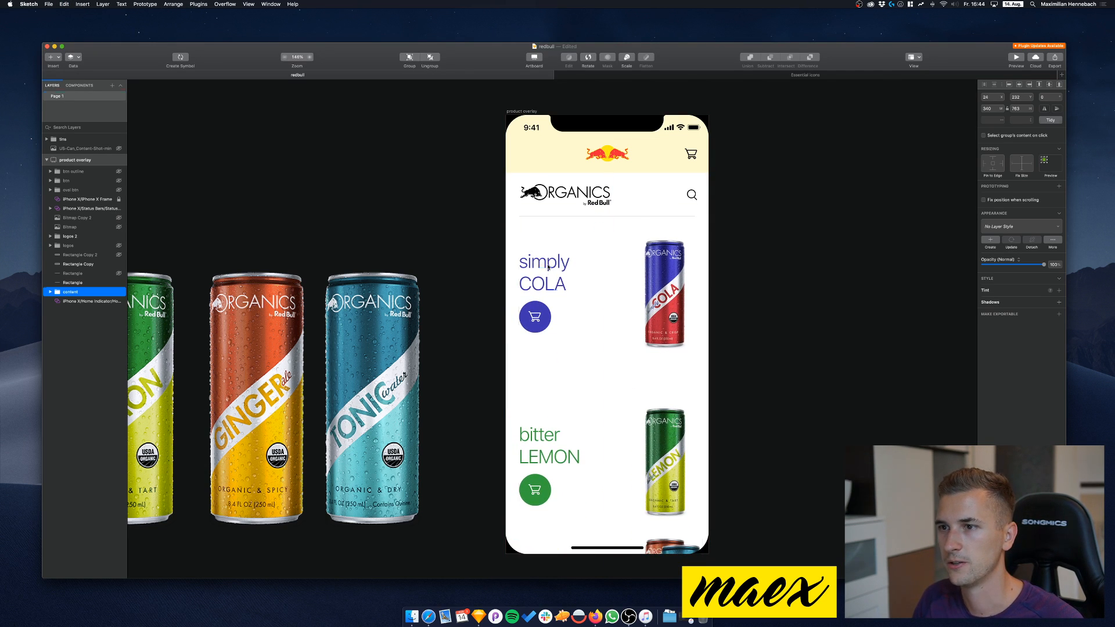
Set the "simply COLA" title's font size to 80 and shift the title slightly down
double_click(540, 264)
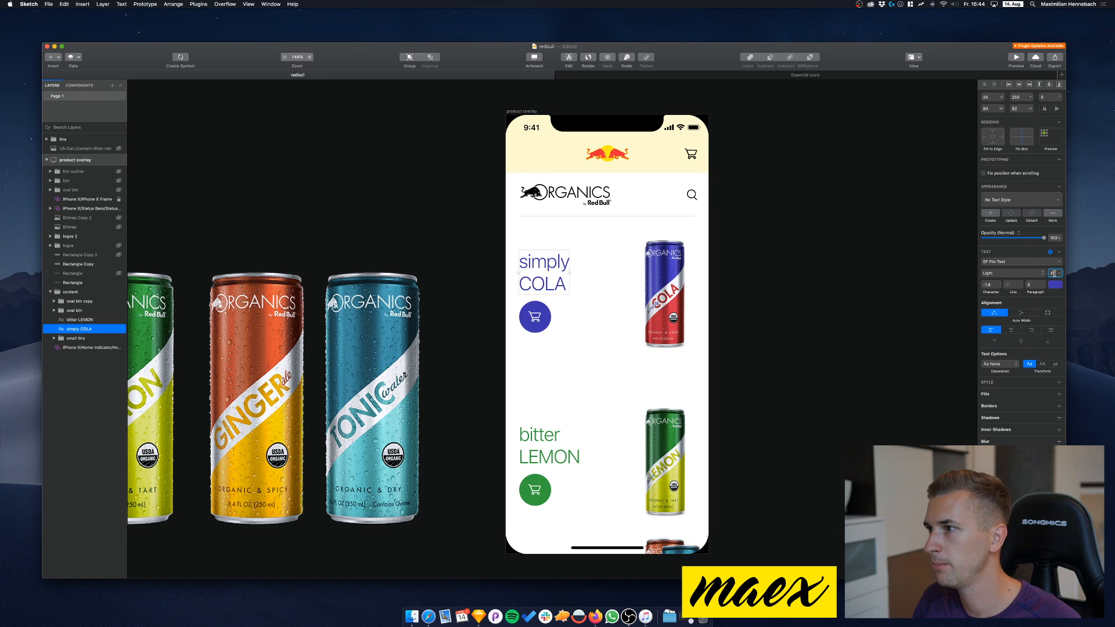
click(1053, 273)
text(80)
key(Return)
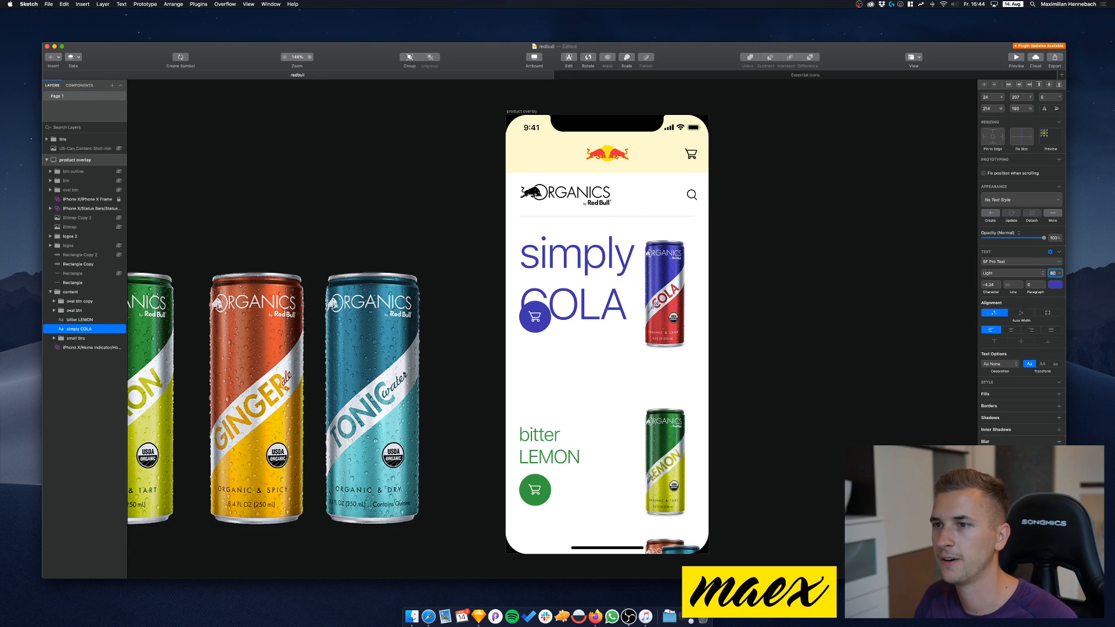
drag(627, 263, 592, 289)
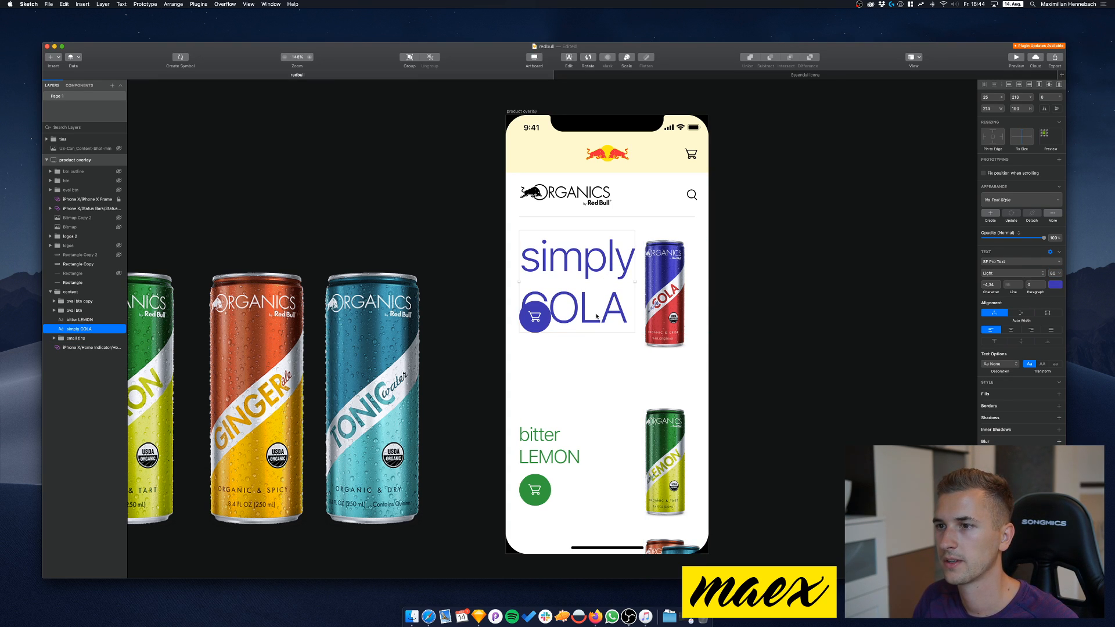
Set the "simply COLA" title's font size to 100 and reorder the small tins group in front of the title within the content group
click(1054, 273)
text(100)
key(Return)
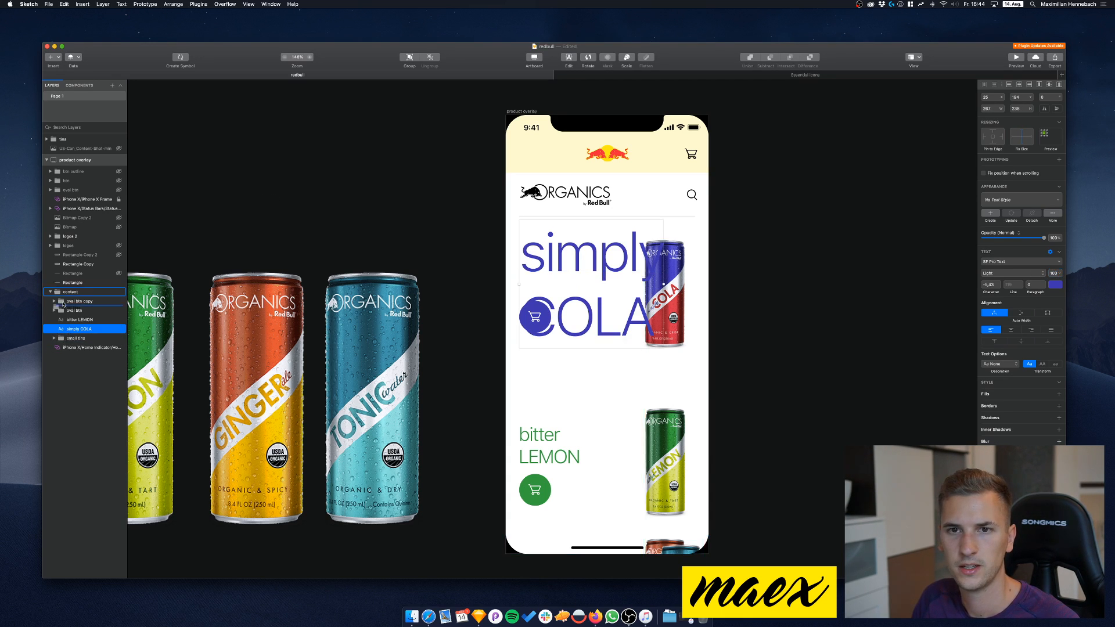
drag(62, 295, 62, 296)
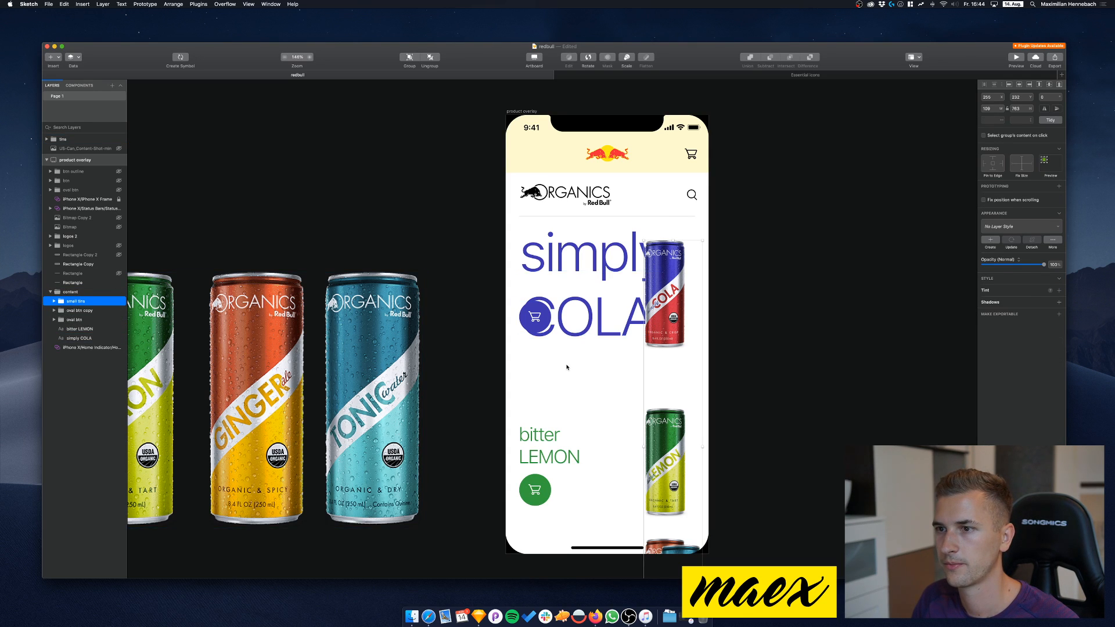
Move the blue cart button below the enlarged COLA title, and shift the whole small tins group right to X 280 and slightly up
drag(537, 320, 538, 370)
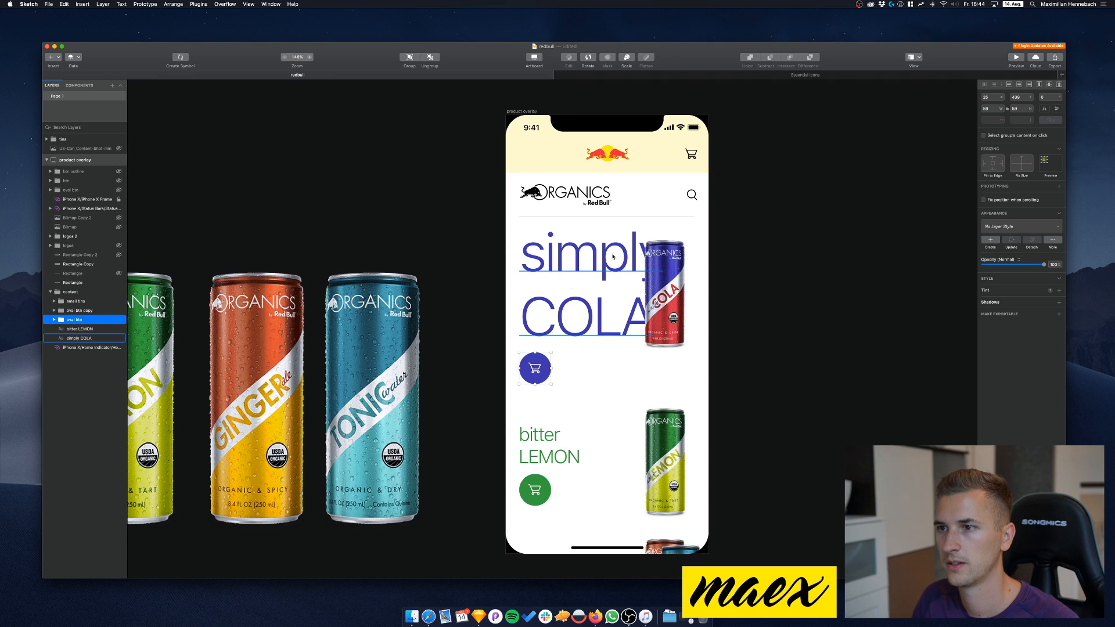
click(672, 289)
double_click(666, 286)
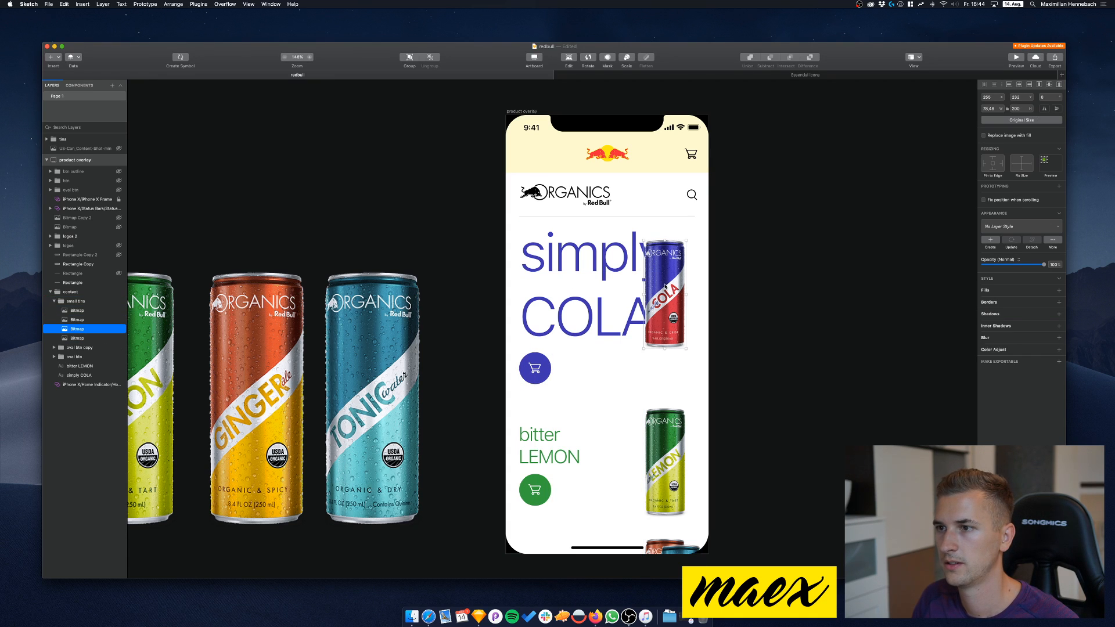
click(75, 301)
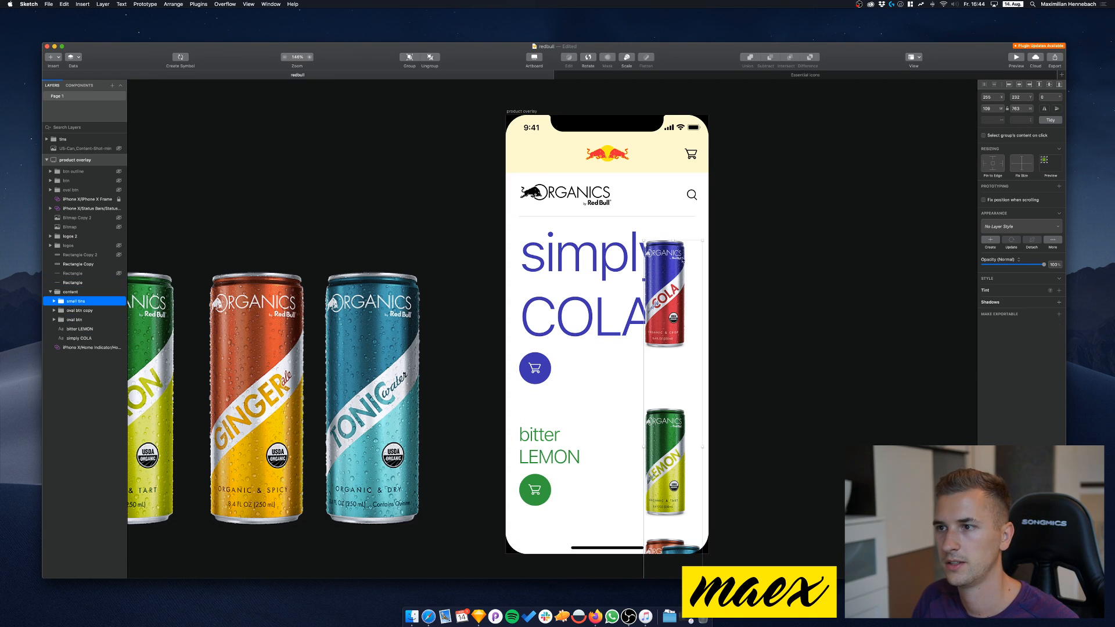
drag(668, 281, 675, 271)
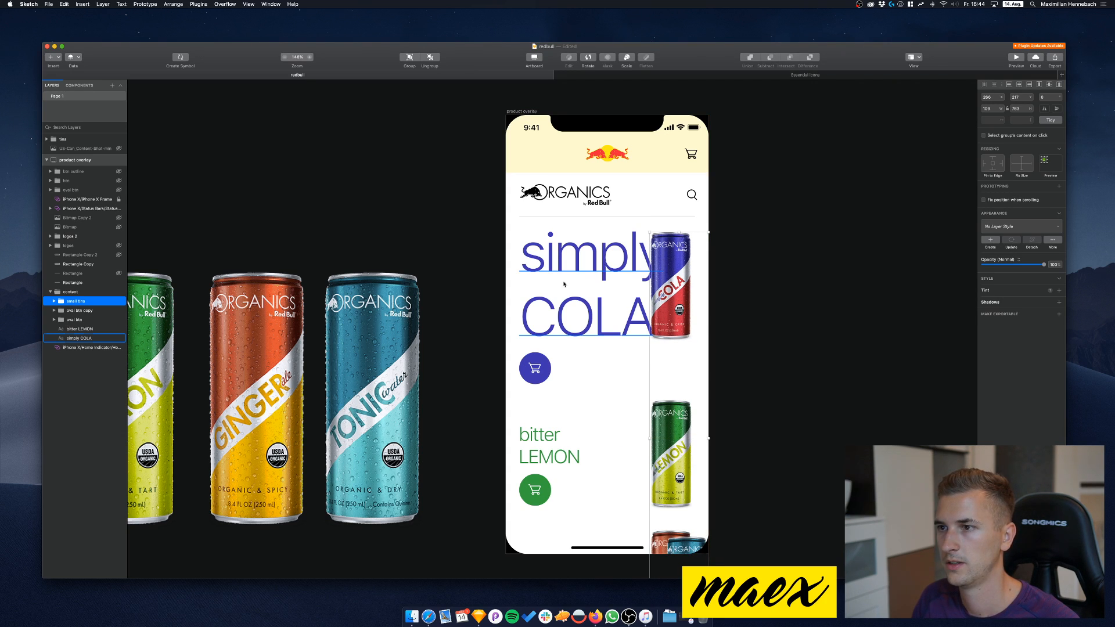
mouse_move(669, 262)
mouse_down()
mouse_move(666, 288)
mouse_move(639, 263)
mouse_move(657, 260)
mouse_move(650, 272)
mouse_move(670, 286)
mouse_move(647, 252)
mouse_move(666, 283)
mouse_move(643, 285)
mouse_move(670, 280)
mouse_move(678, 261)
mouse_up()
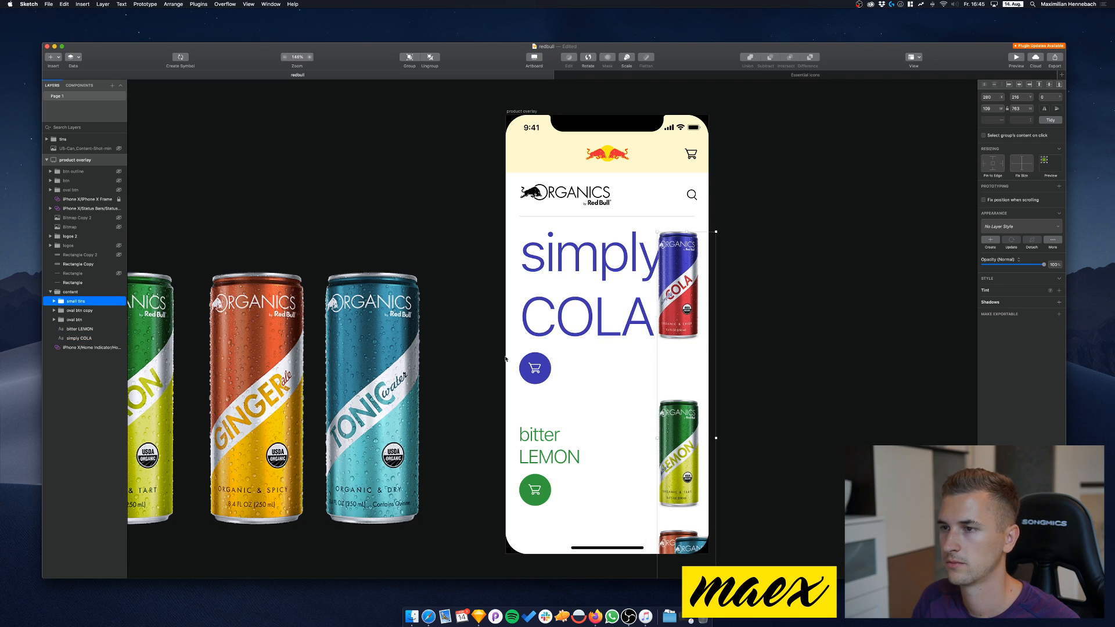
Switch to Safari and compare how the large model names overlap the car images further down the Audi page
key(super+Tab)
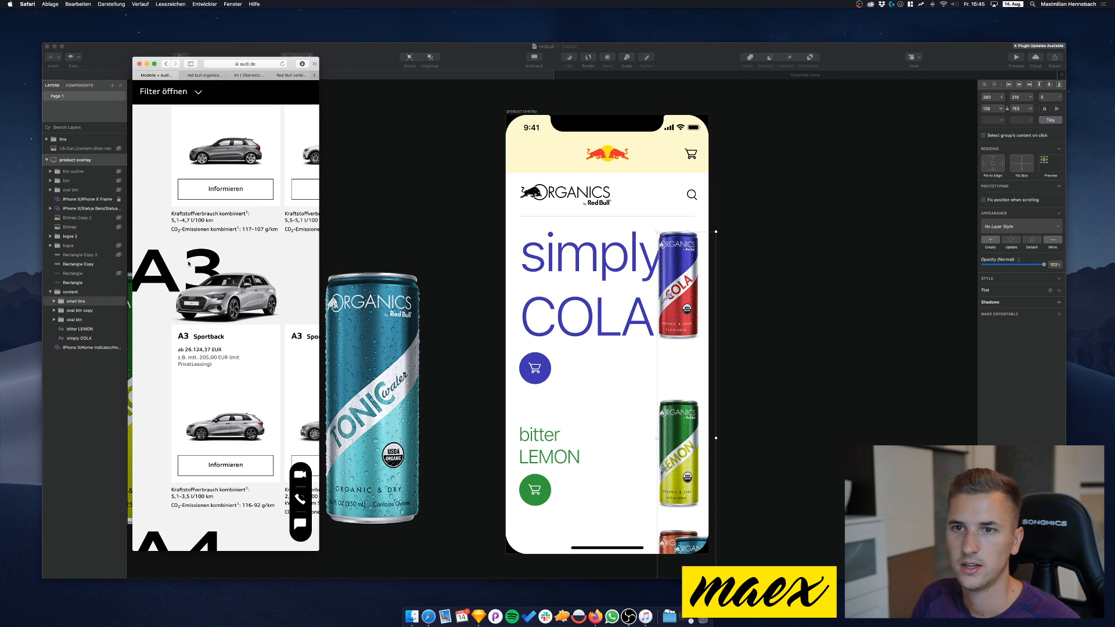
scroll(217, 294, down, 5)
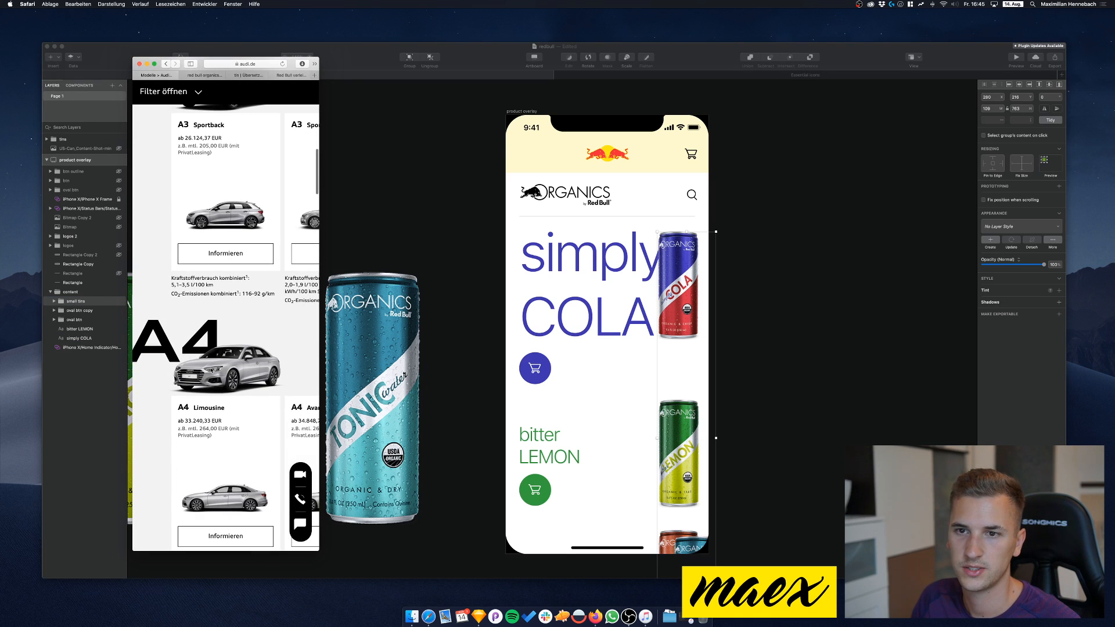
scroll(221, 372, down, 6)
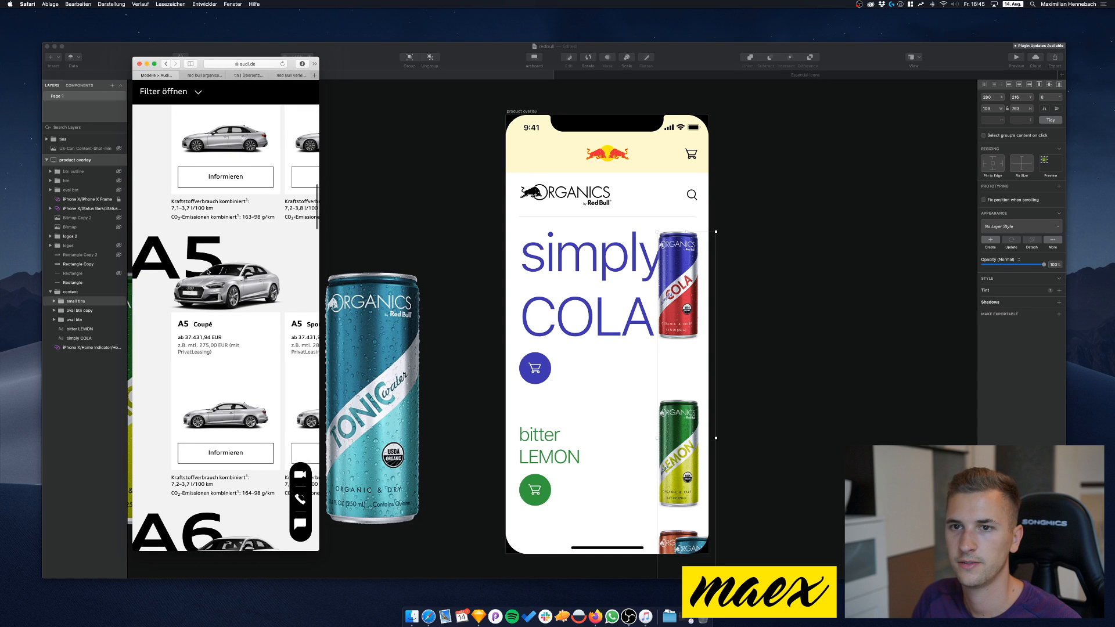
scroll(208, 271, up, 1)
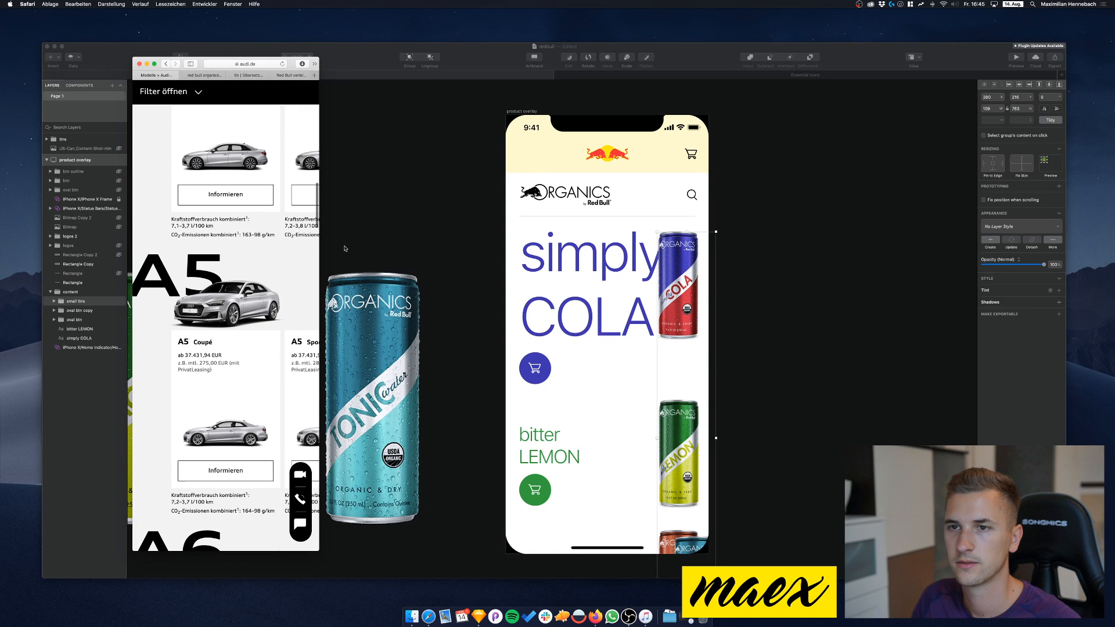
scroll(344, 249, down, 3)
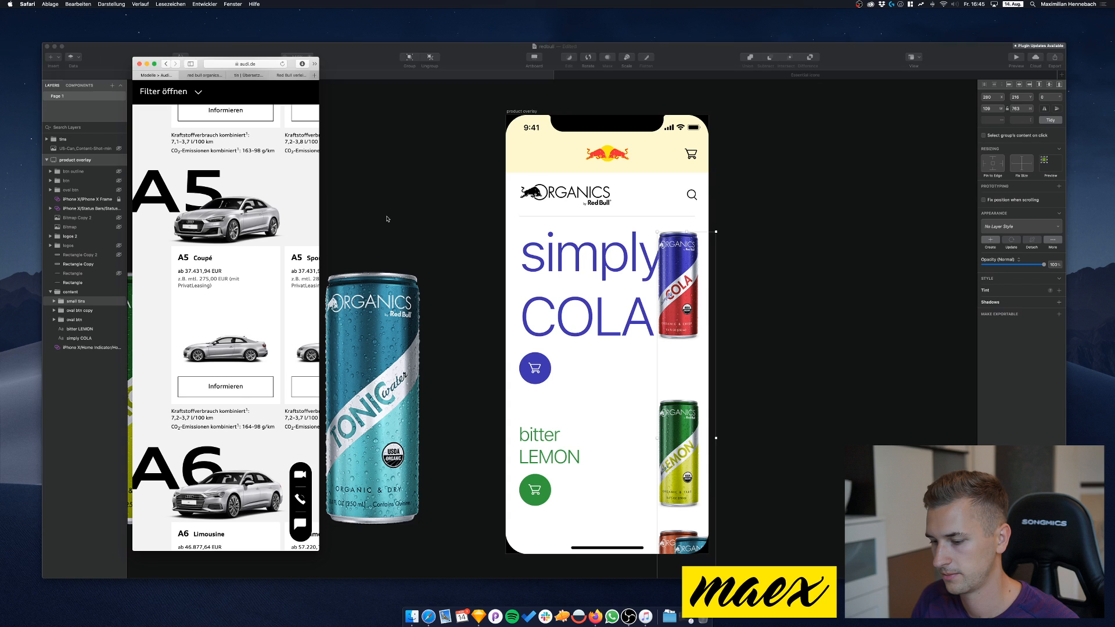
Switch back to Sketch and shift the small tins group slightly left and down beside the "simply COLA" title
click(423, 186)
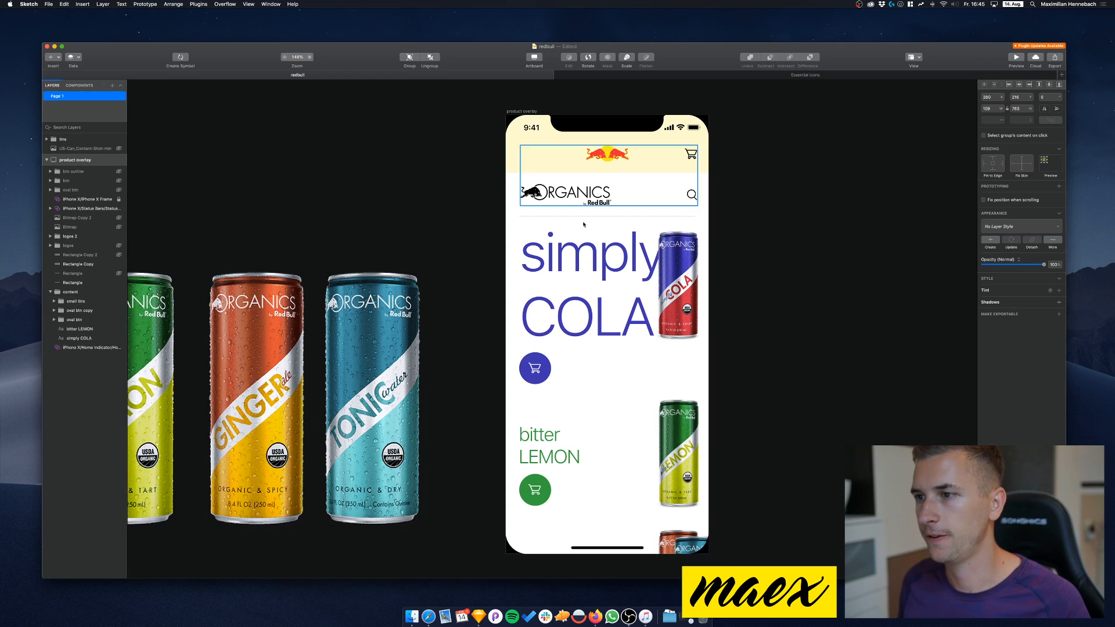
double_click(593, 268)
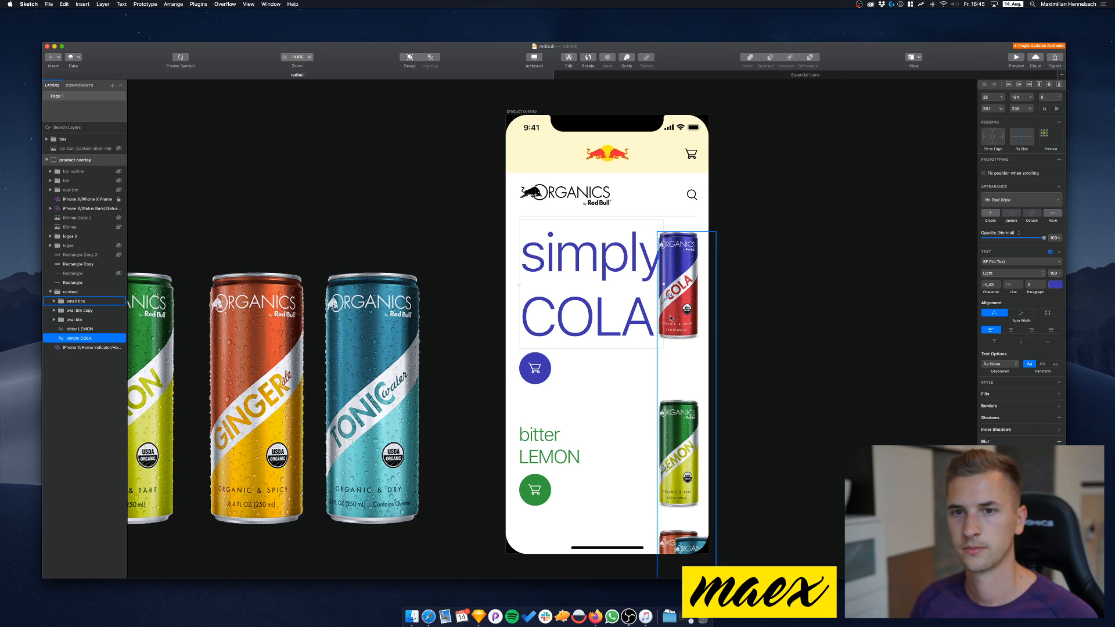
drag(671, 319, 670, 321)
Move the whole content group down 20 px and raise the COLA can slightly within the small tins group
click(610, 314)
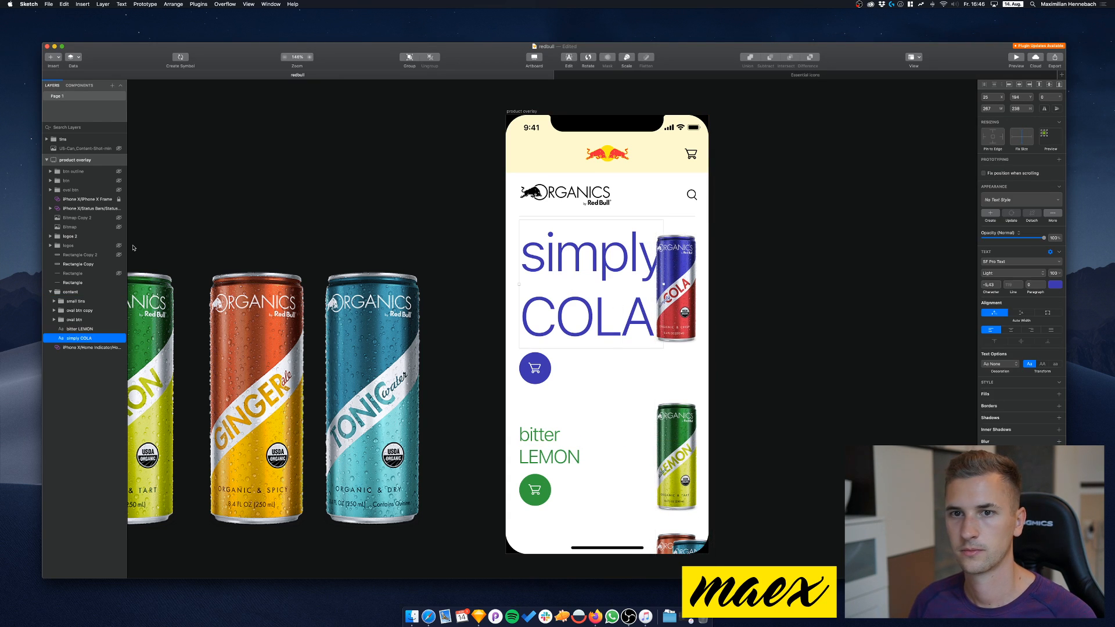
key(Escape)
key(shift+Down)
key(shift+Down)
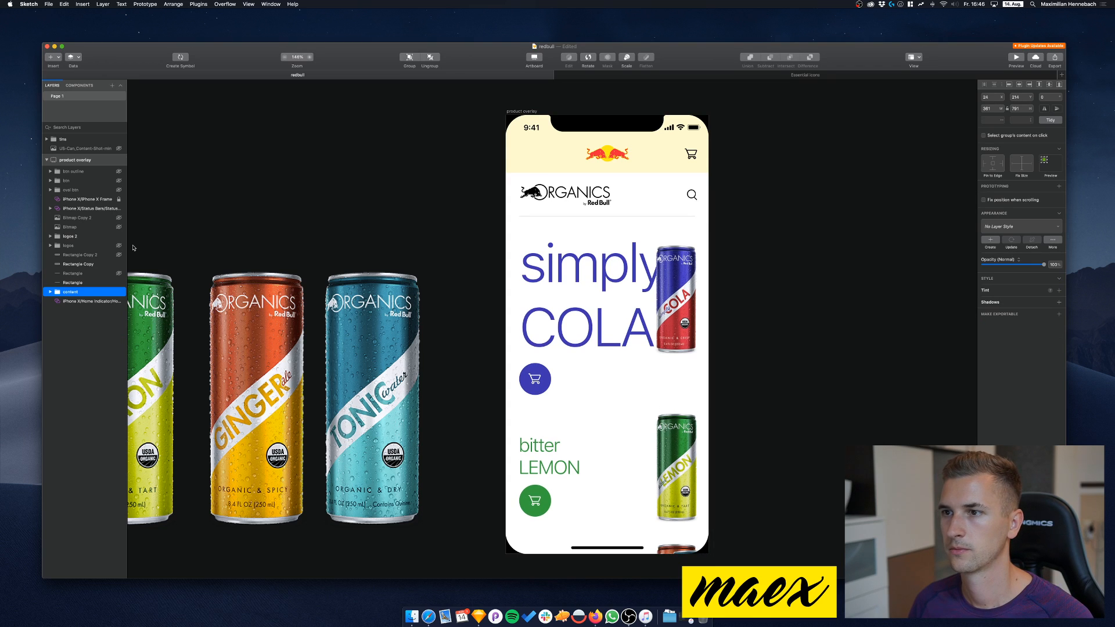
super+click(671, 293)
drag(671, 294, 671, 287)
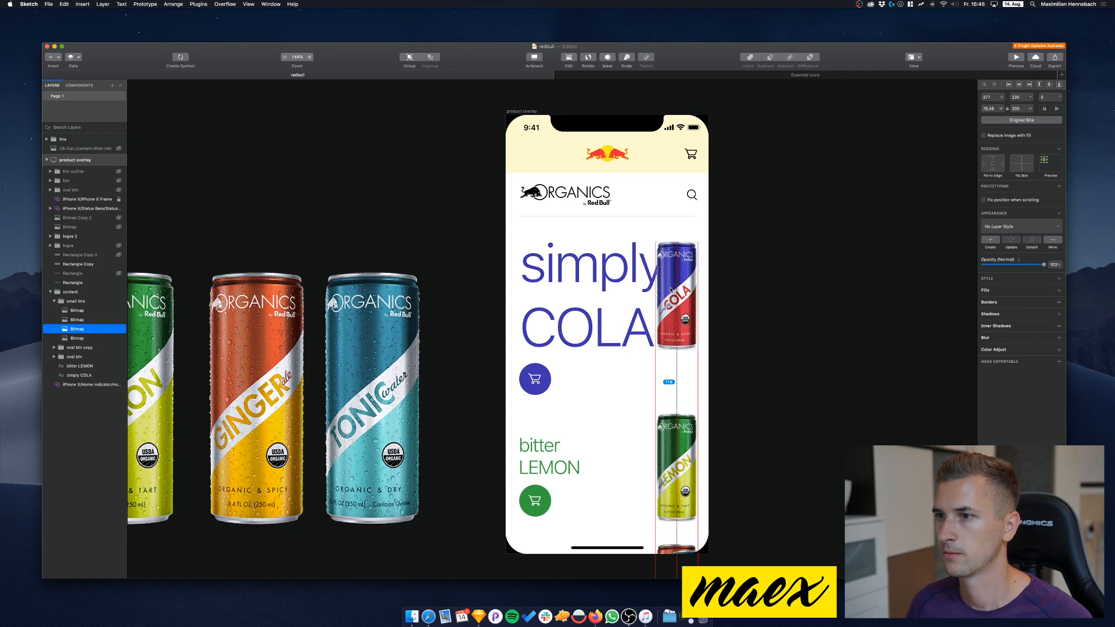
Set the "simply COLA" title's font weight to Thin, and nudge the title up and the small tins group slightly right
click(572, 267)
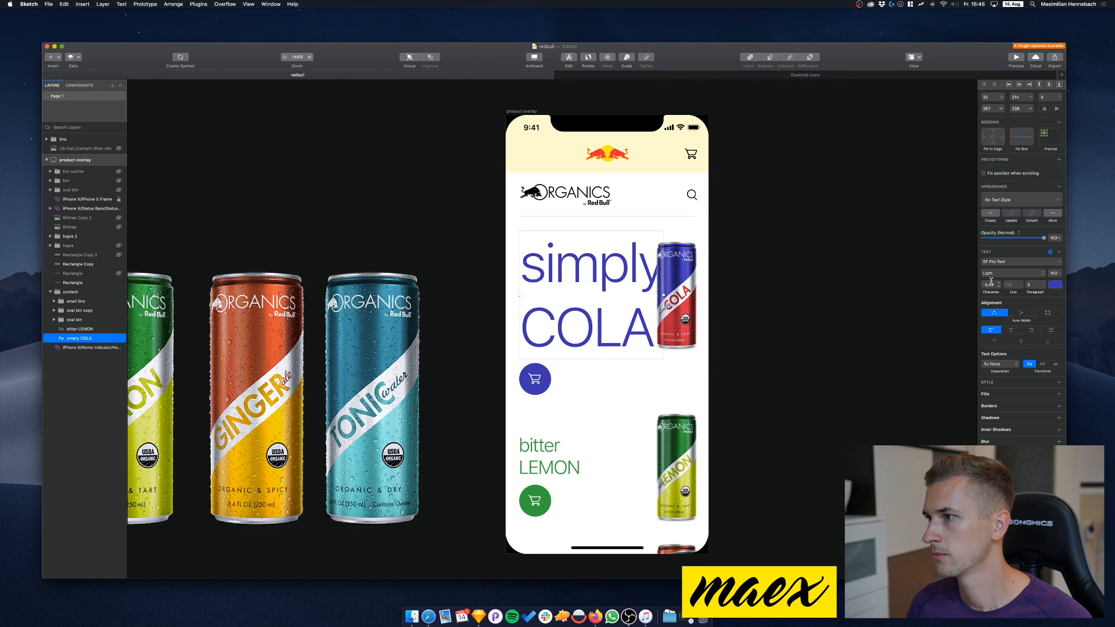
click(997, 273)
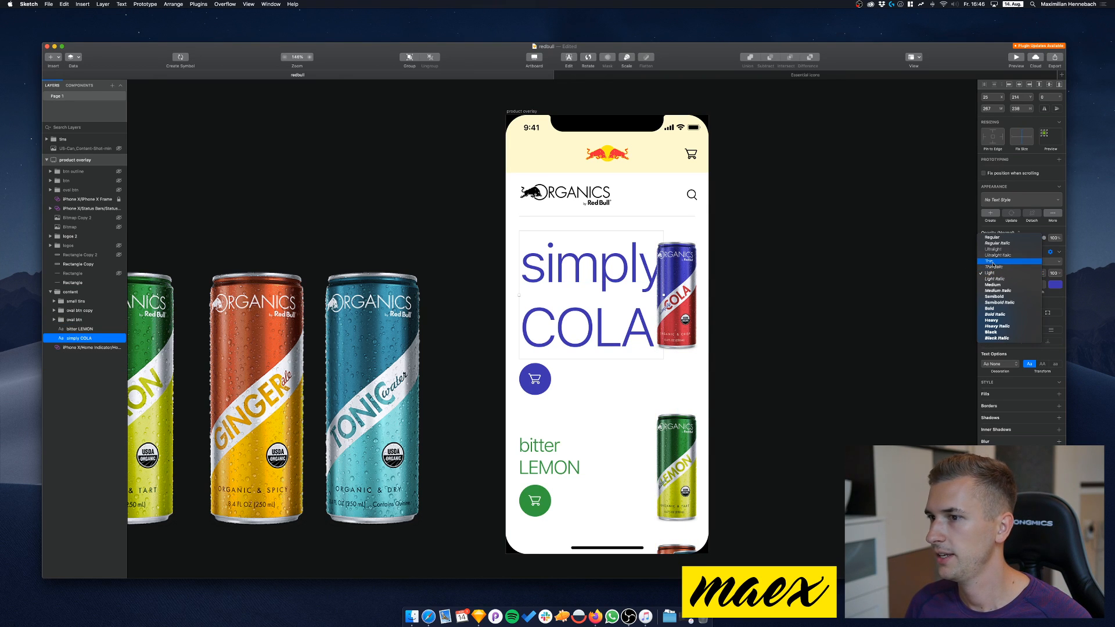
click(990, 261)
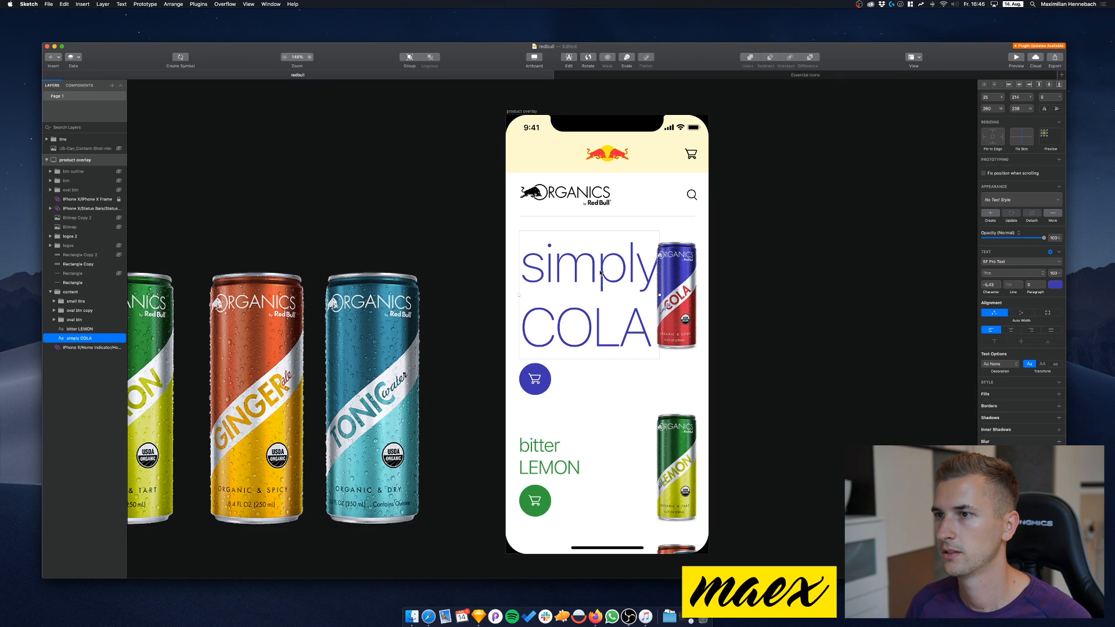
drag(604, 271, 604, 268)
mouse_move(676, 298)
mouse_down()
mouse_move(674, 349)
mouse_move(670, 303)
mouse_move(686, 300)
mouse_up()
Duplicate the "simply COLA" title, try the copy on a single line without the line break, and shift it left behind the can
click(595, 296)
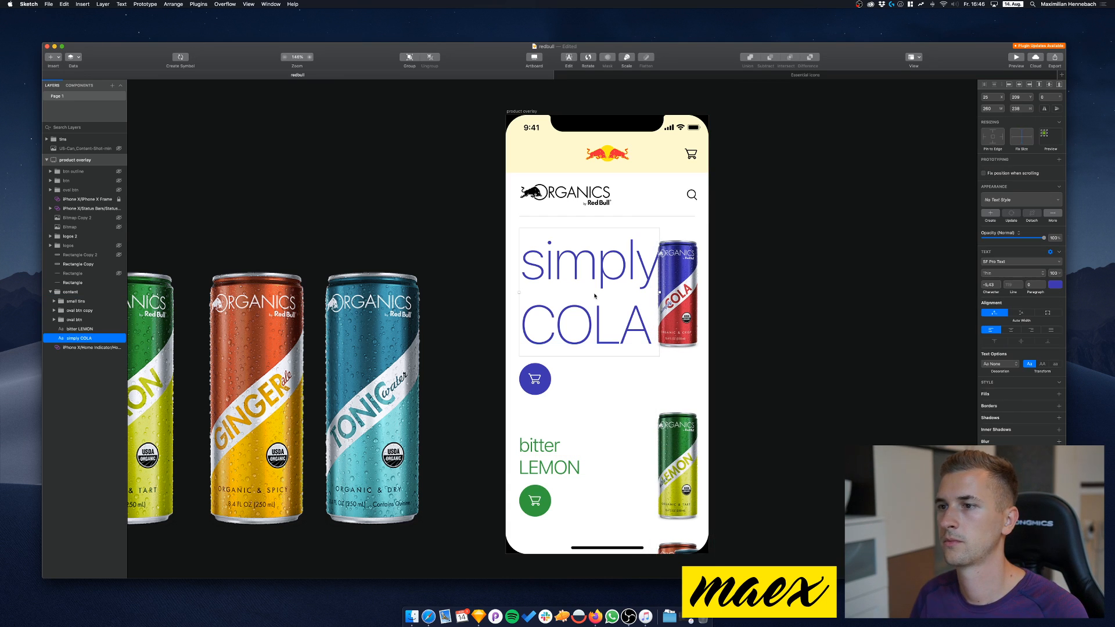
key(super+d)
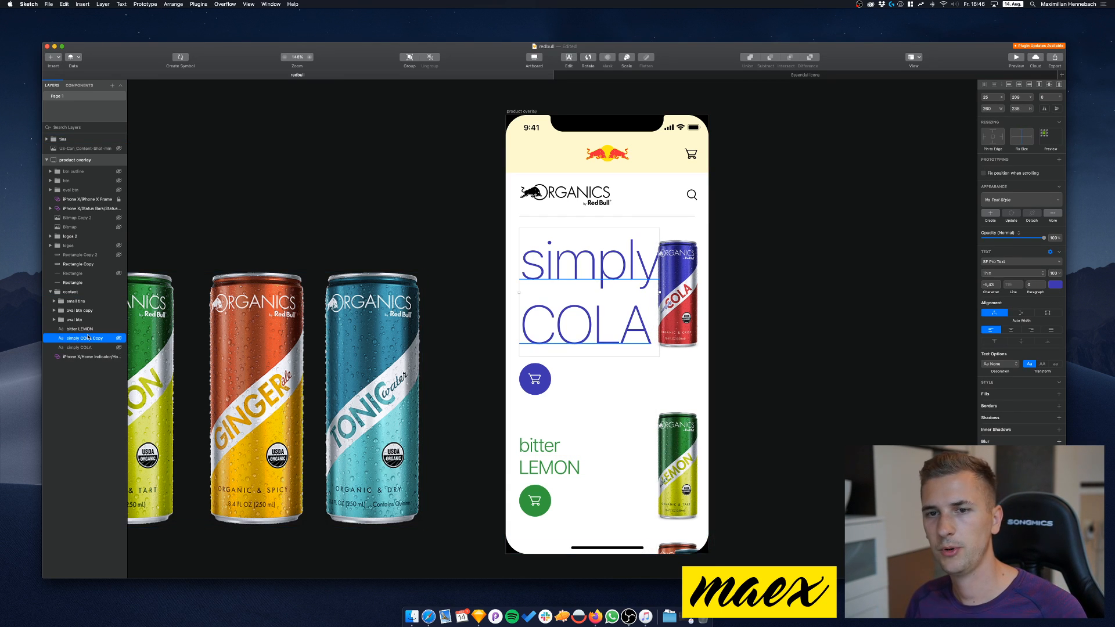
key(Return)
click(658, 263)
key(Delete)
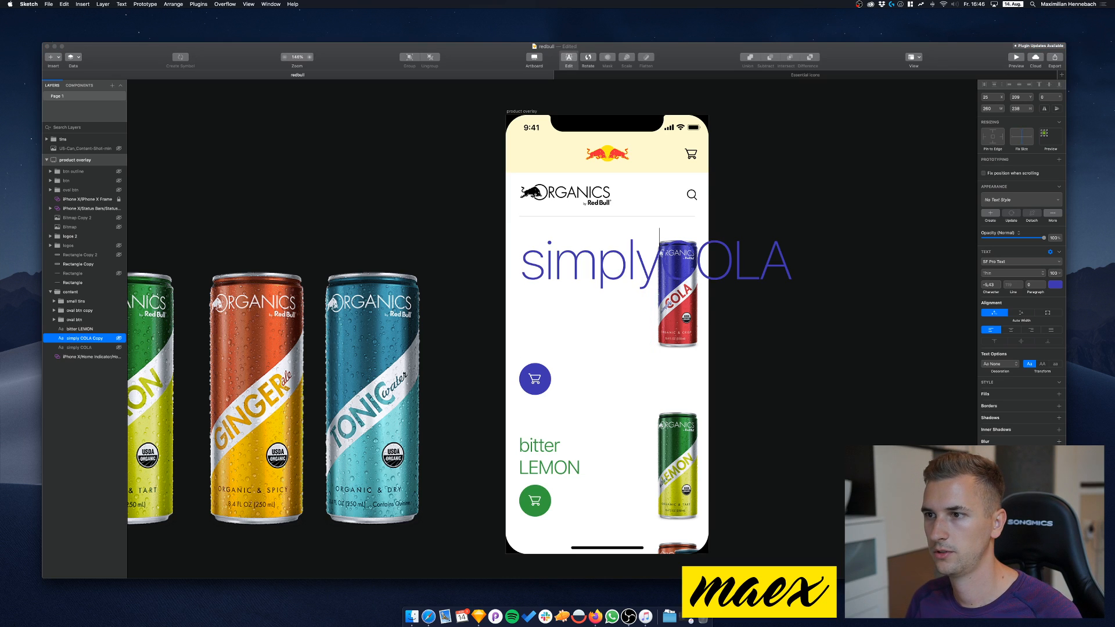
key(Escape)
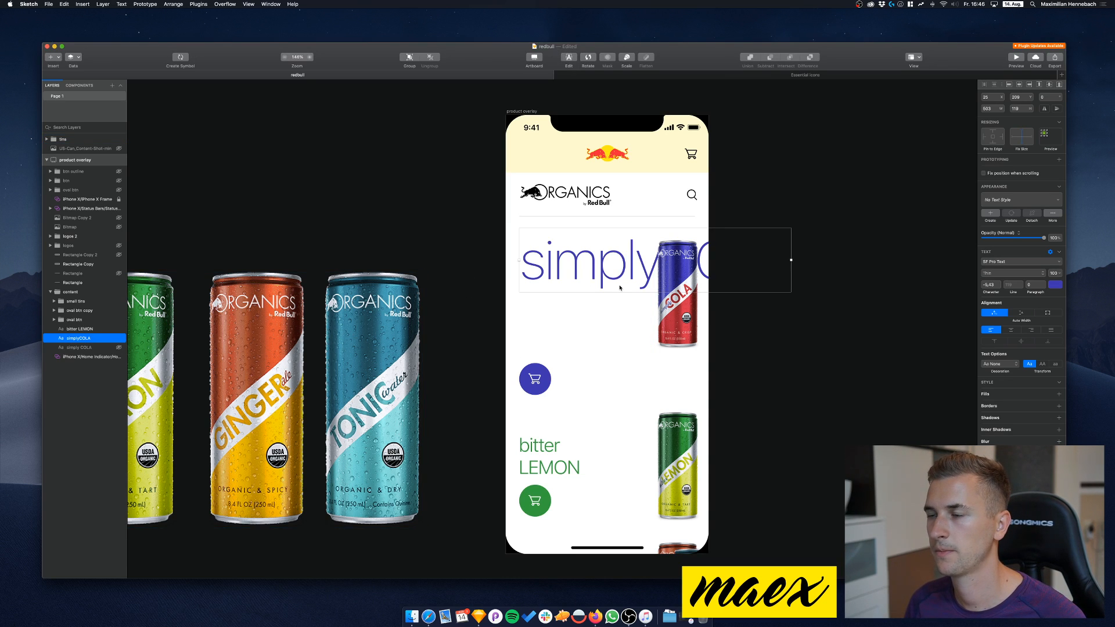
drag(620, 256, 527, 252)
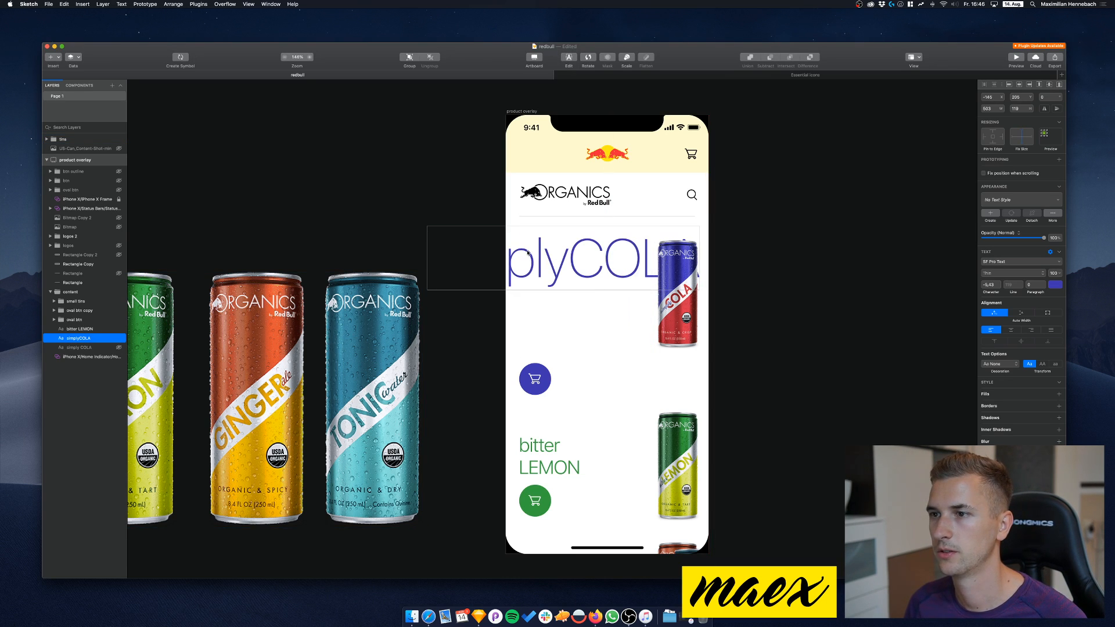
Undo the copy's shift, remove the single-line copy, and show the original two-line COLA title again
key(super+z)
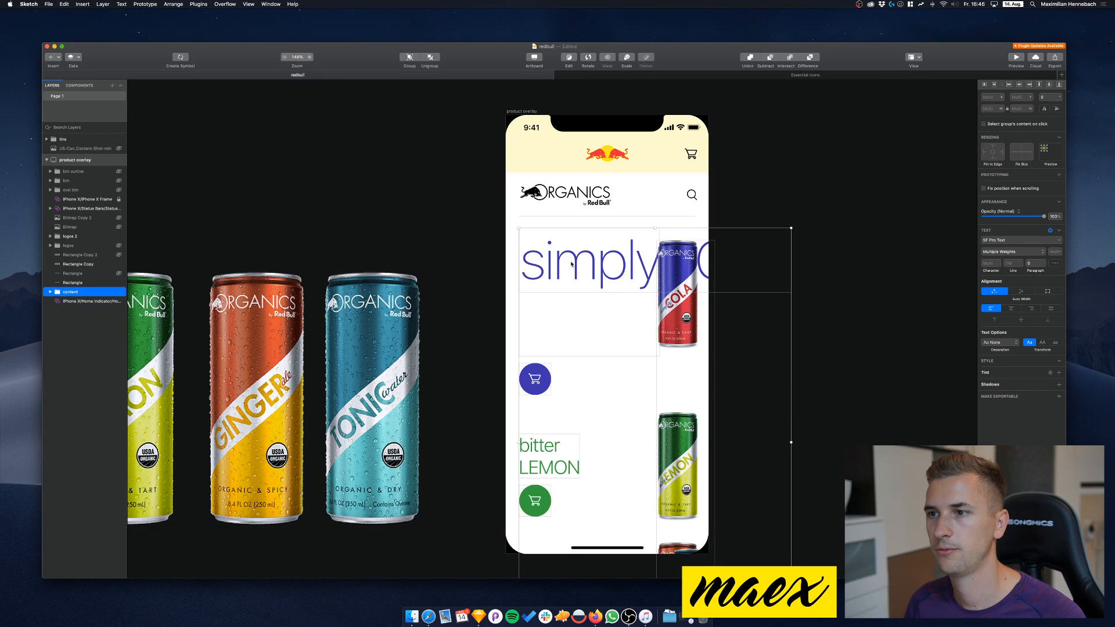
click(50, 291)
click(119, 338)
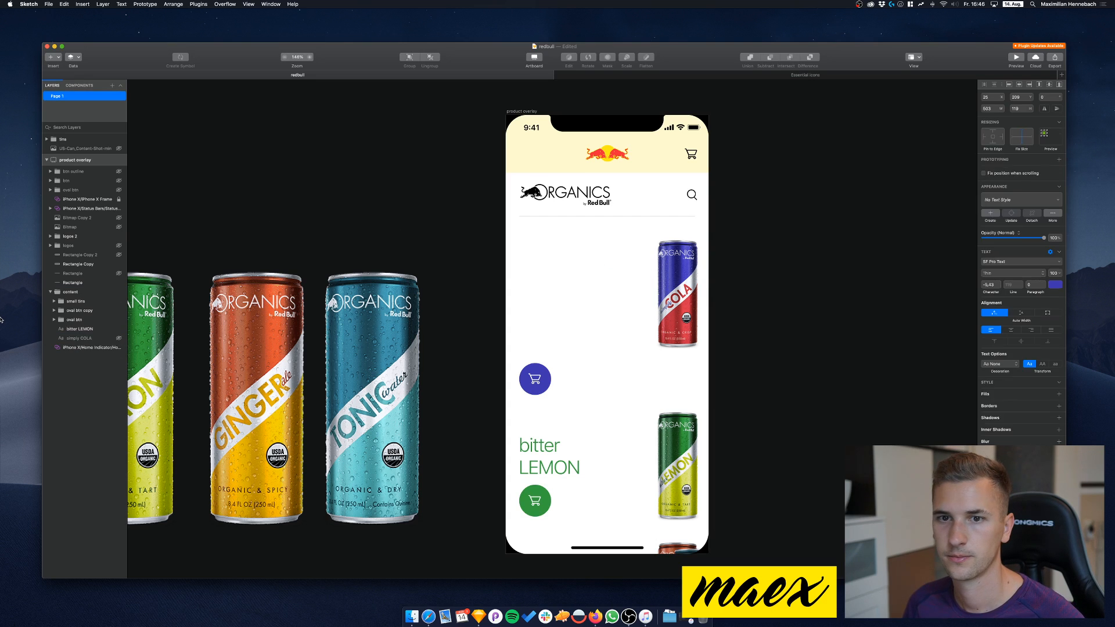
click(119, 339)
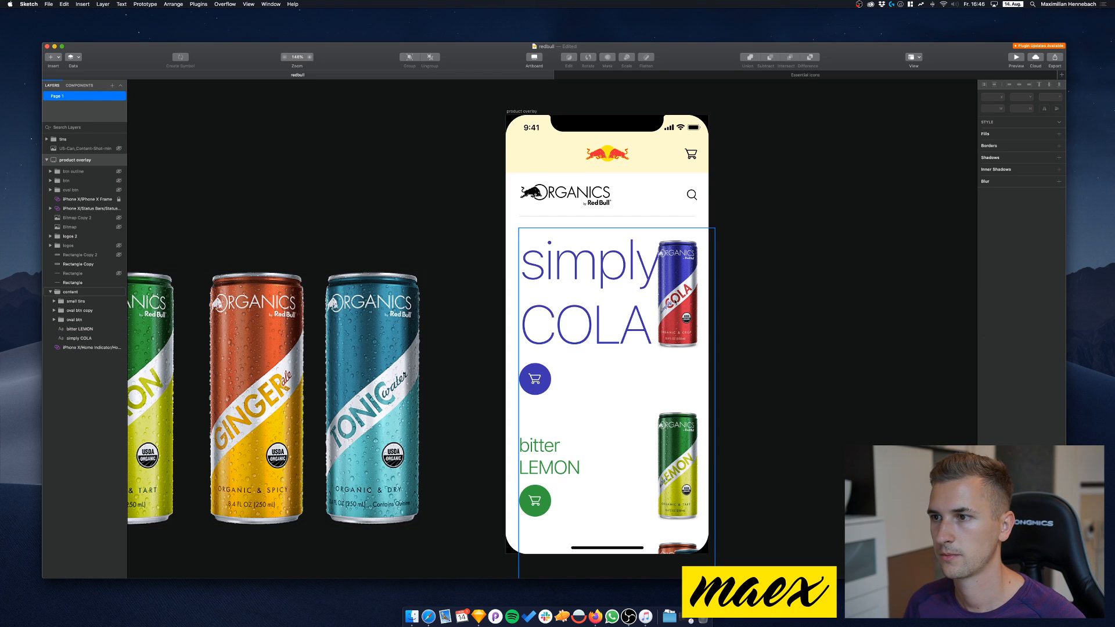
Shift the small tins group to X 275 and set the word "simply" in the COLA title to font size 70
click(676, 303)
drag(678, 287, 676, 288)
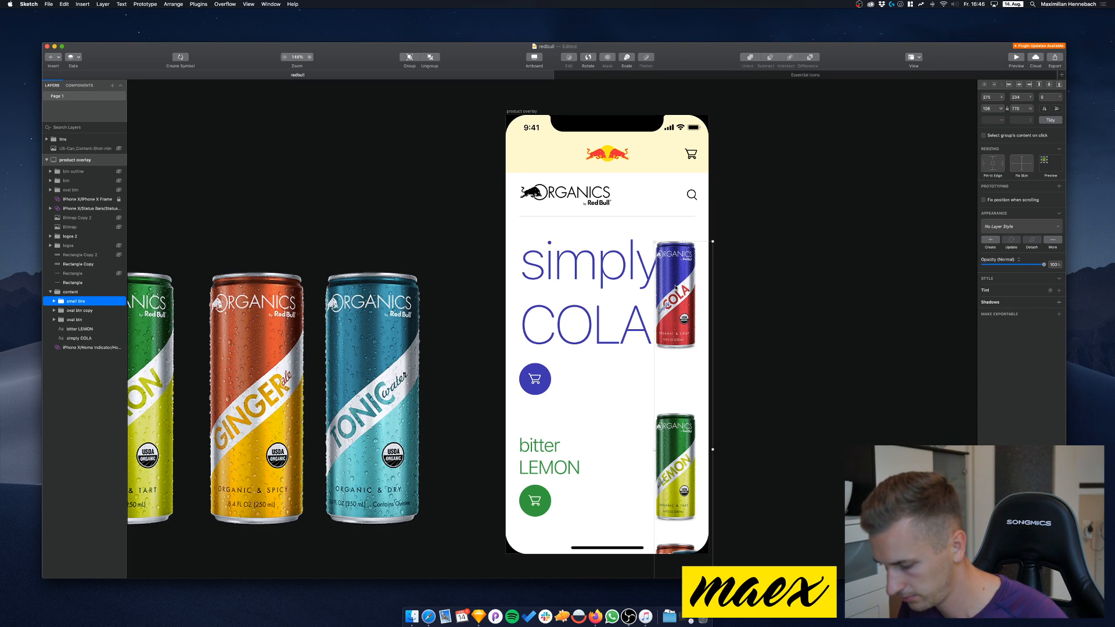
click(586, 272)
double_click(571, 265)
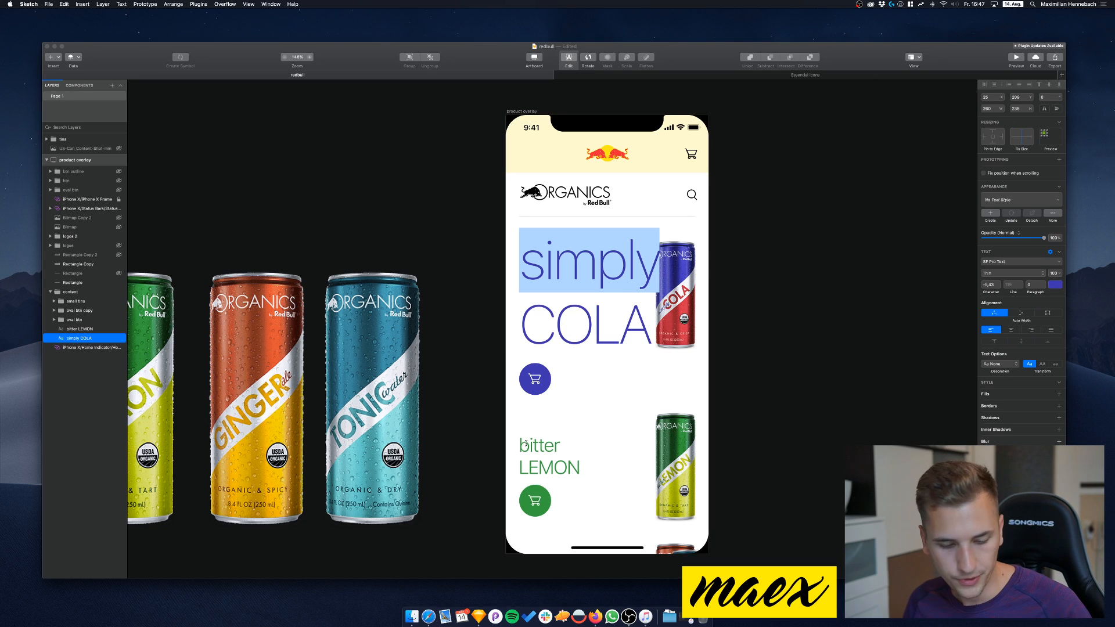
click(1053, 273)
text(60)
key(Return)
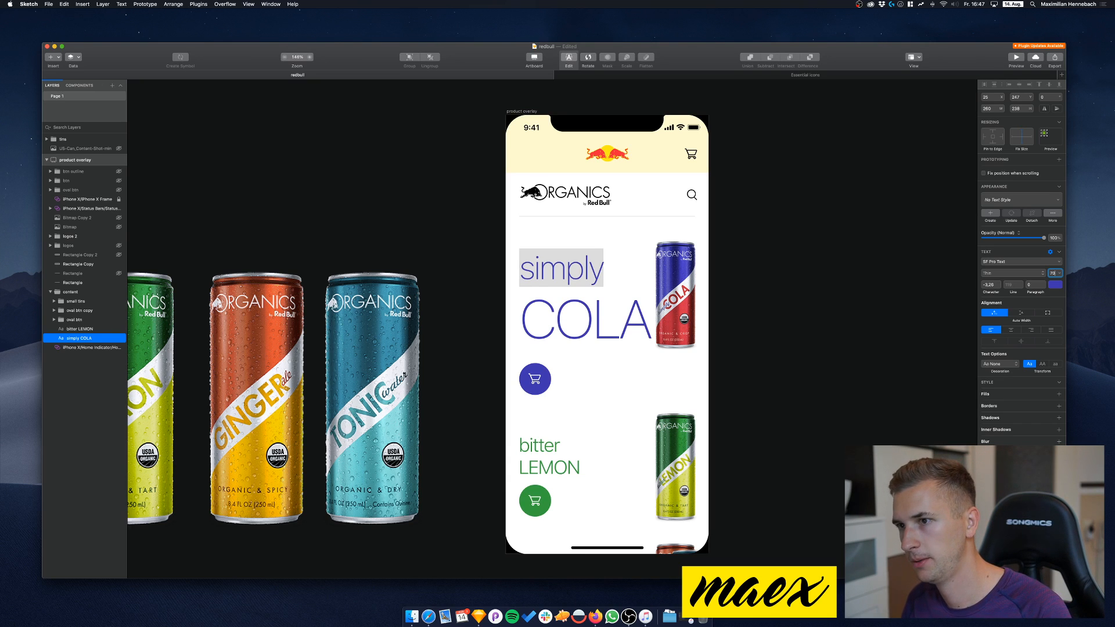
key(Return)
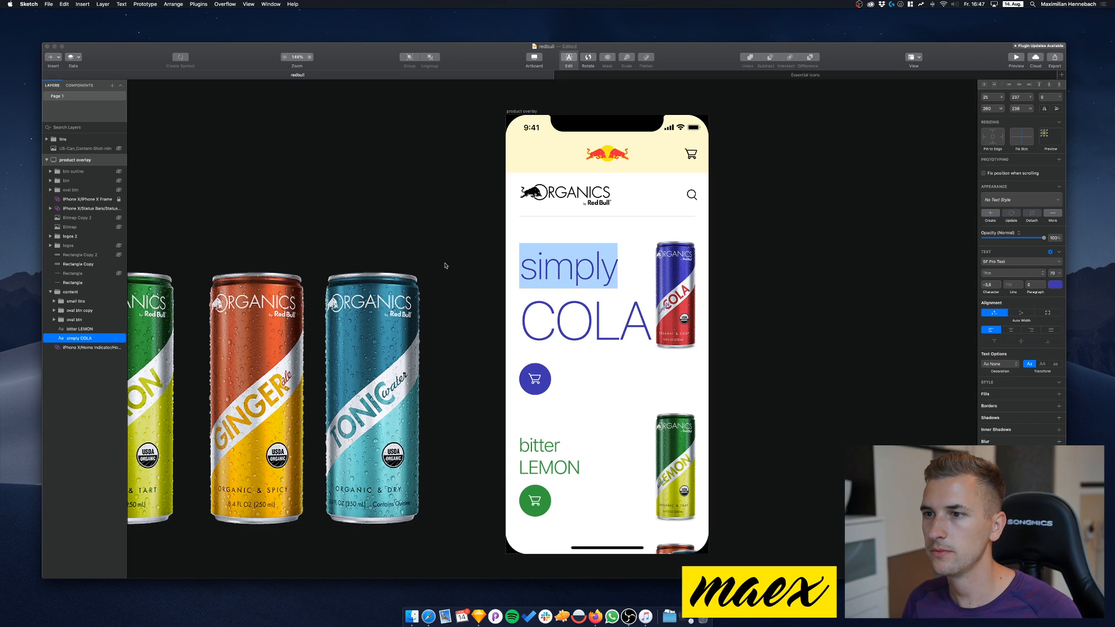
click(474, 278)
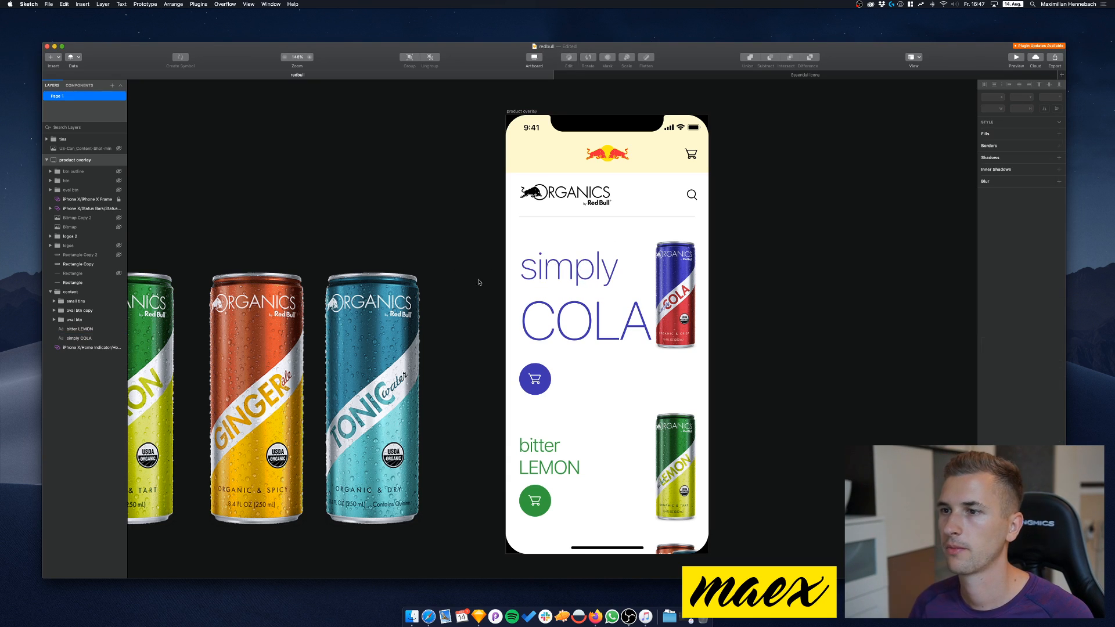
Set the COLA title's line height to 92 and reduce the word "simply" to font size 60
click(587, 320)
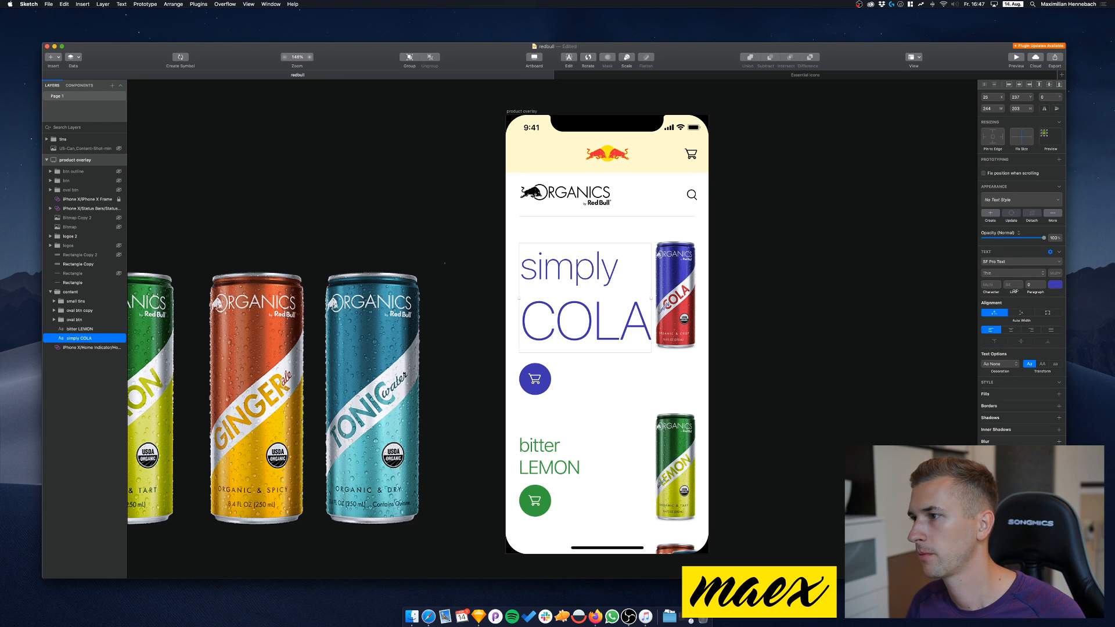
drag(1015, 291, 1015, 291)
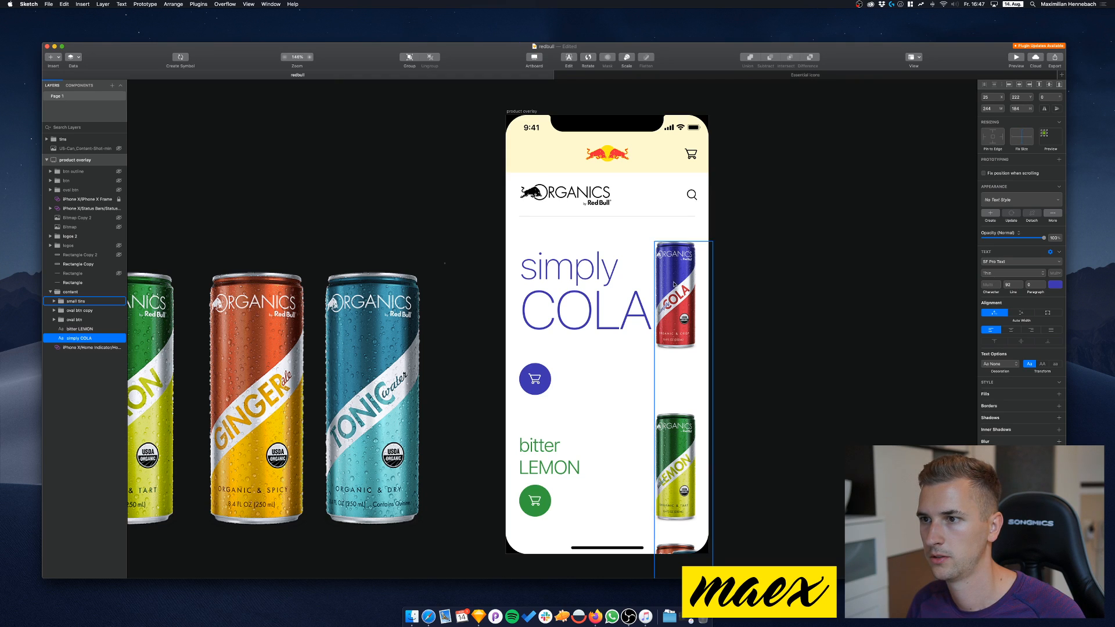
double_click(600, 267)
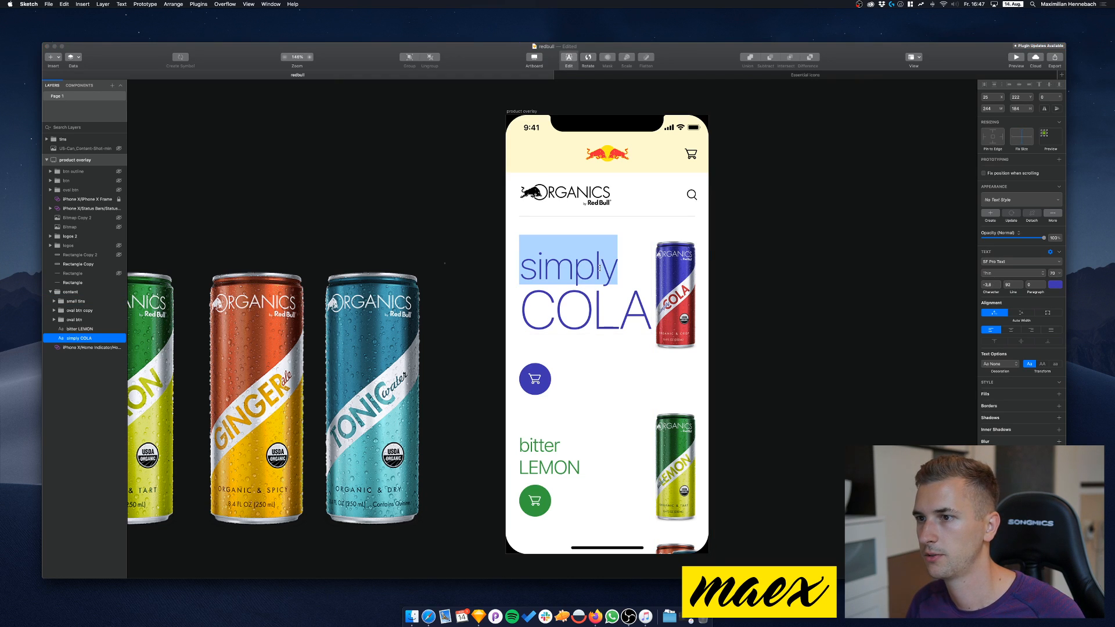
click(1053, 273)
key(super+a)
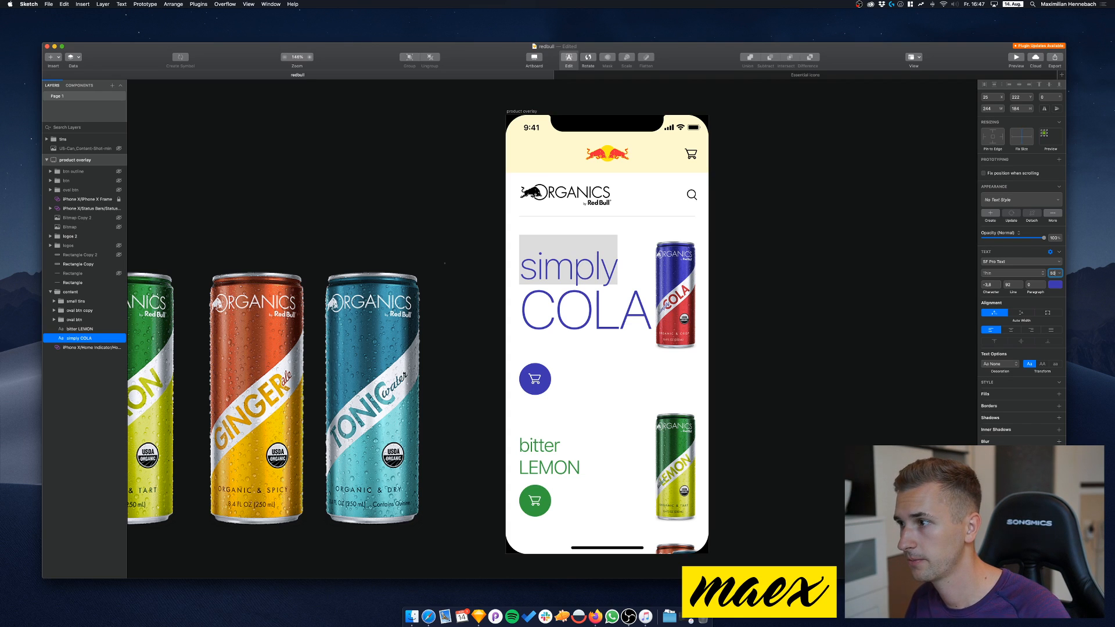
key(Return)
text(60)
key(Return)
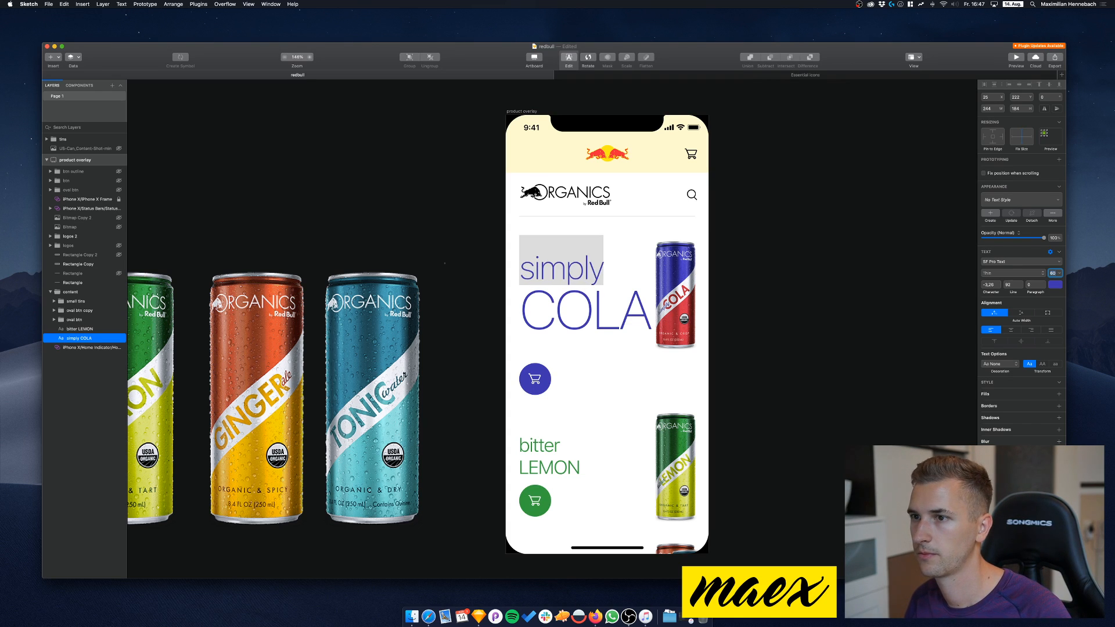
key(Escape)
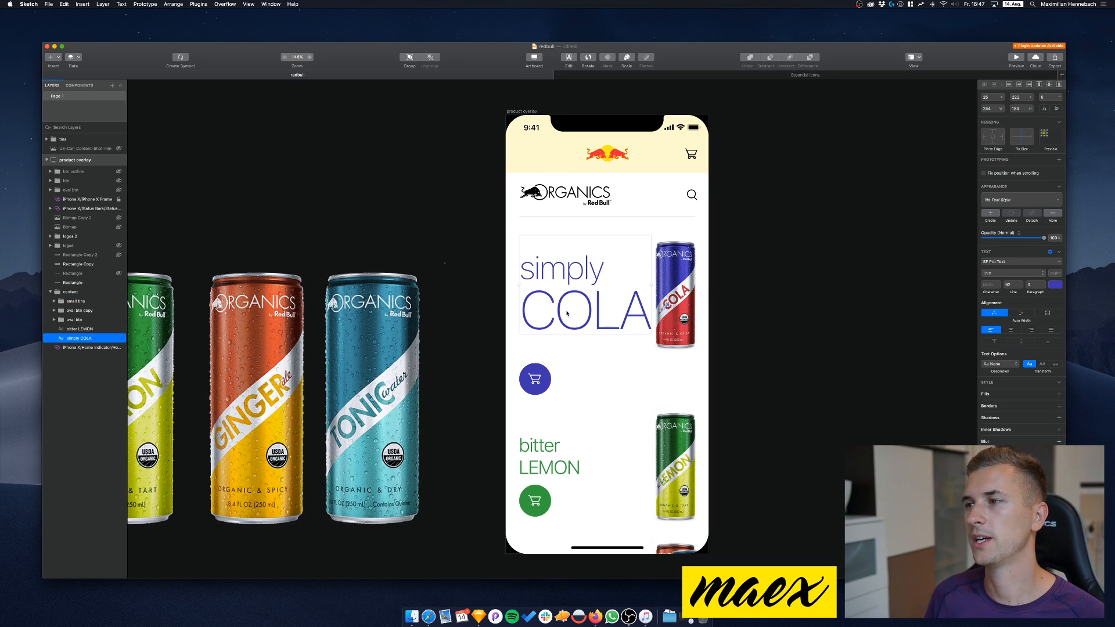
Move the "simply COLA" title and its blue cart button up, and shift the small tins group to X 254, Y 217
drag(568, 314, 568, 308)
drag(682, 284, 673, 280)
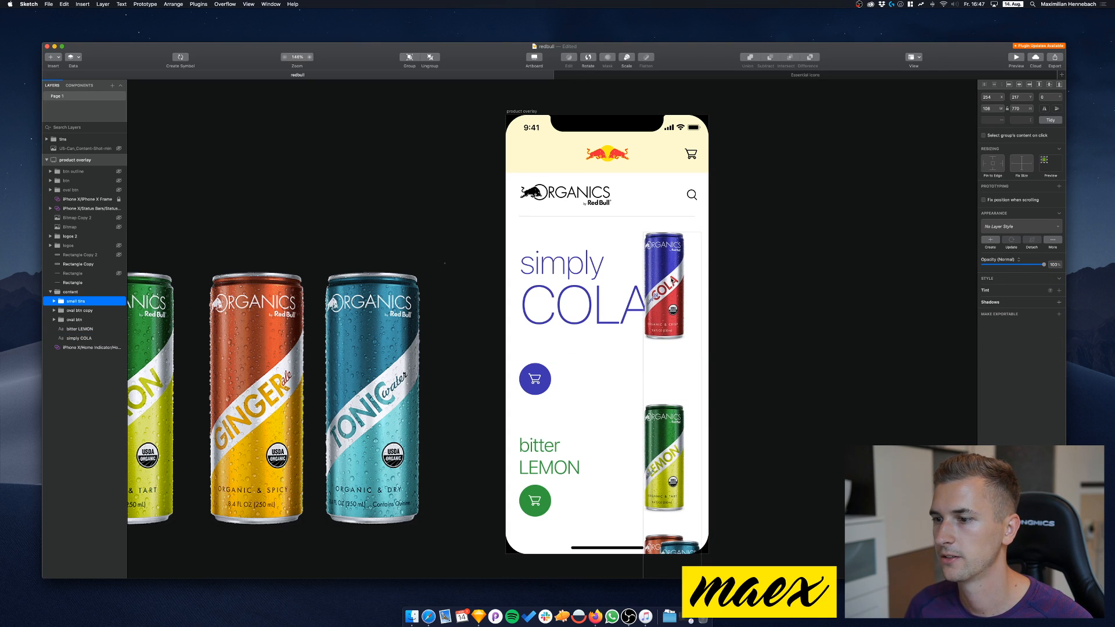
drag(533, 386, 532, 358)
click(489, 386)
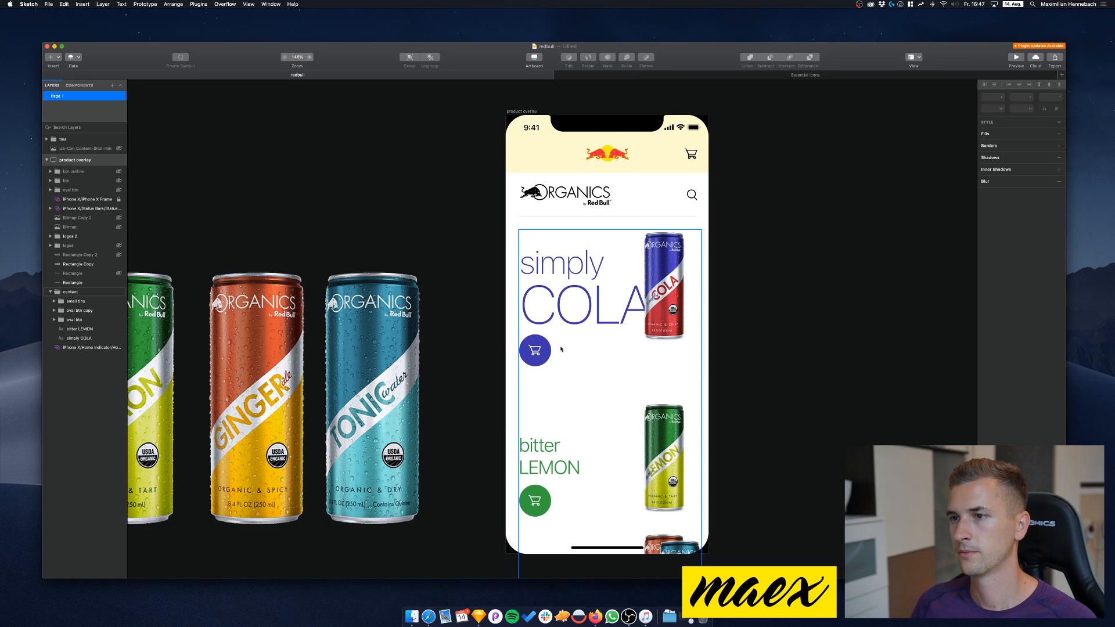
Duplicate the COLA title down beside the green can and replace the copy's text with the copied "bitter LEMON" text
click(596, 320)
drag(596, 320, 599, 474)
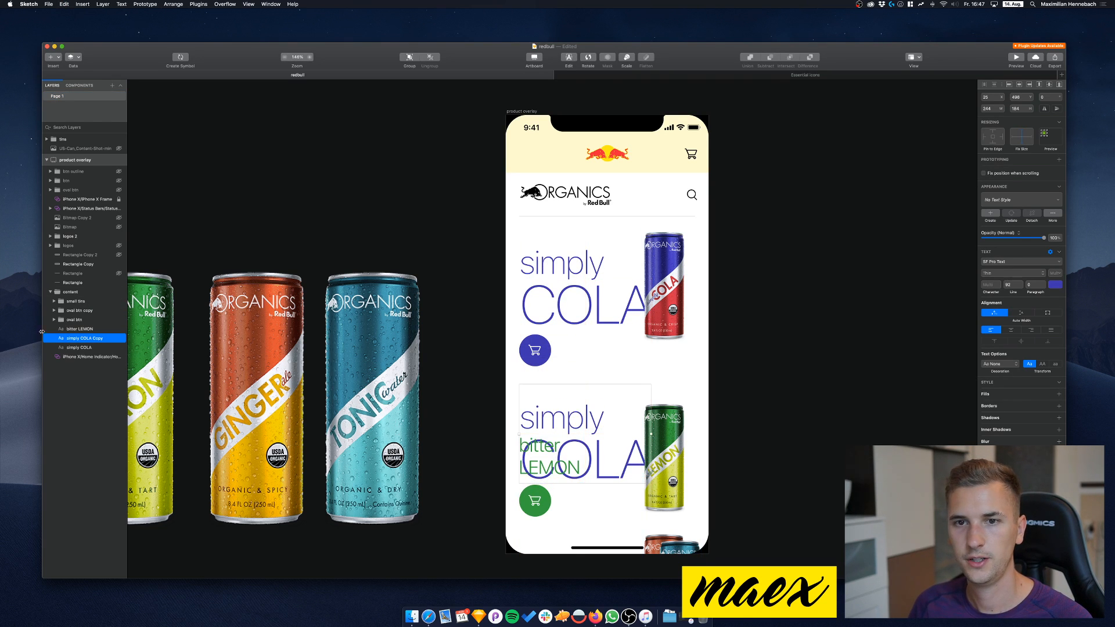
click(74, 329)
key(Return)
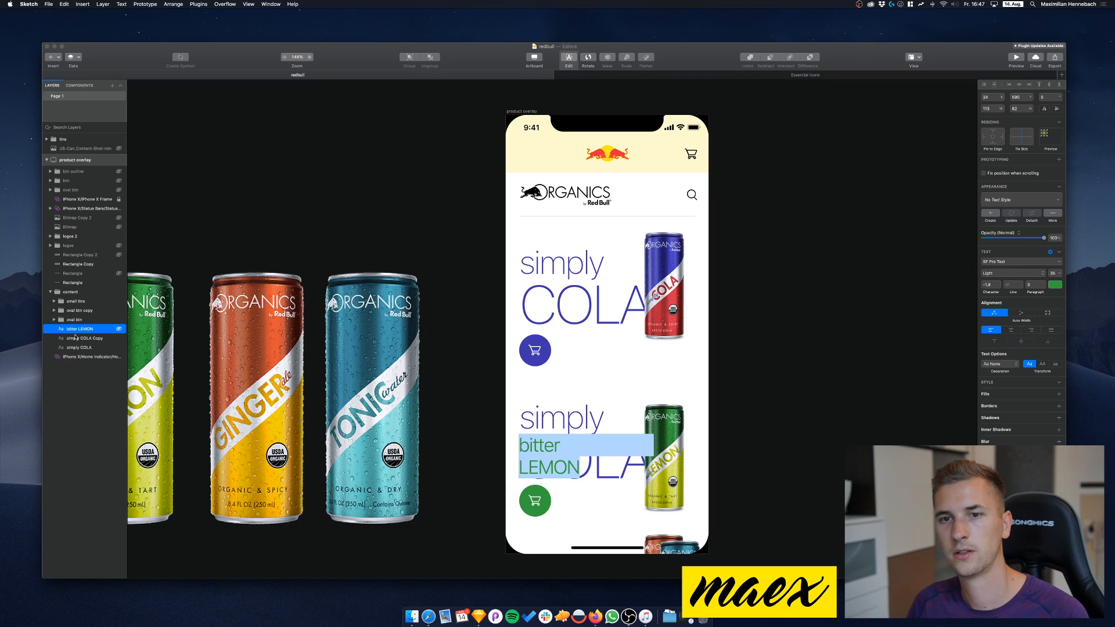
click(81, 340)
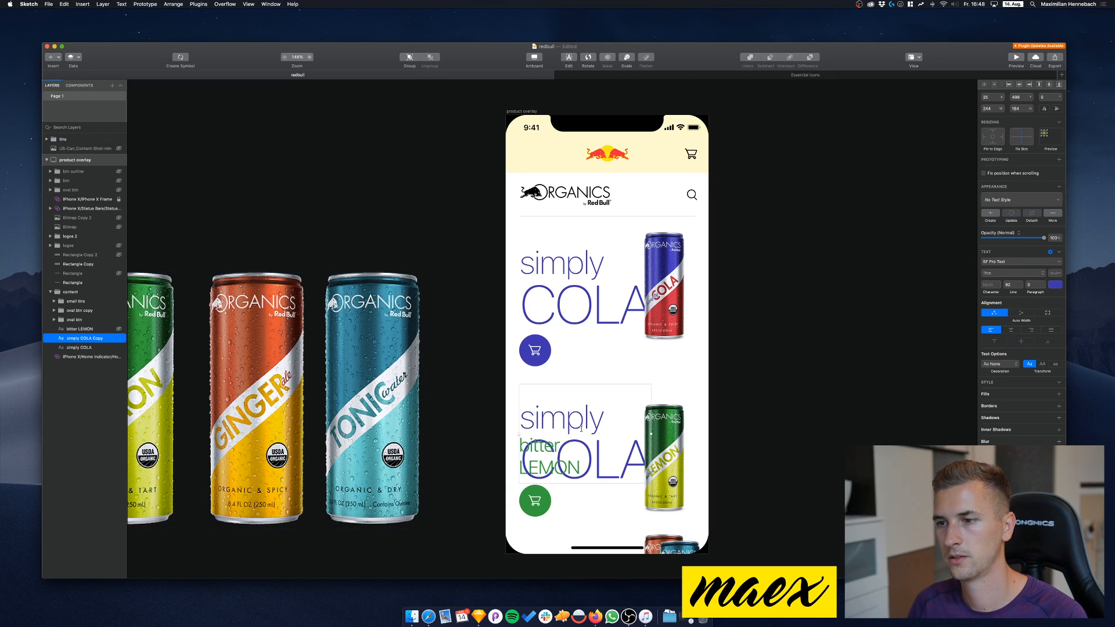
key(Return)
key(super+v)
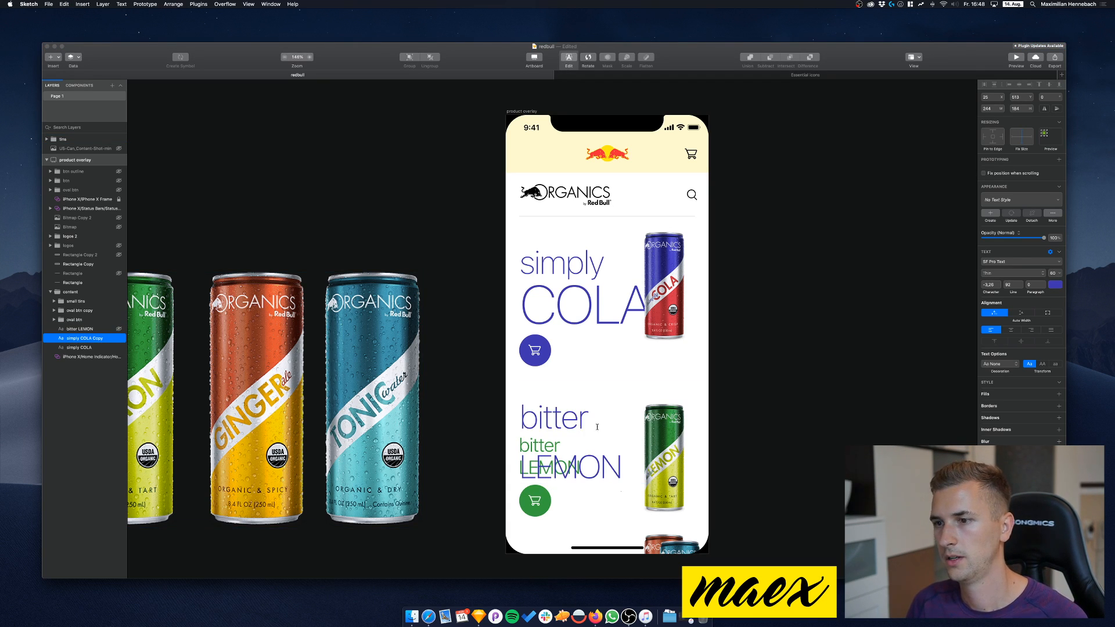
Set the word "LEMON" in the large title beside the green can to font size 100
double_click(604, 464)
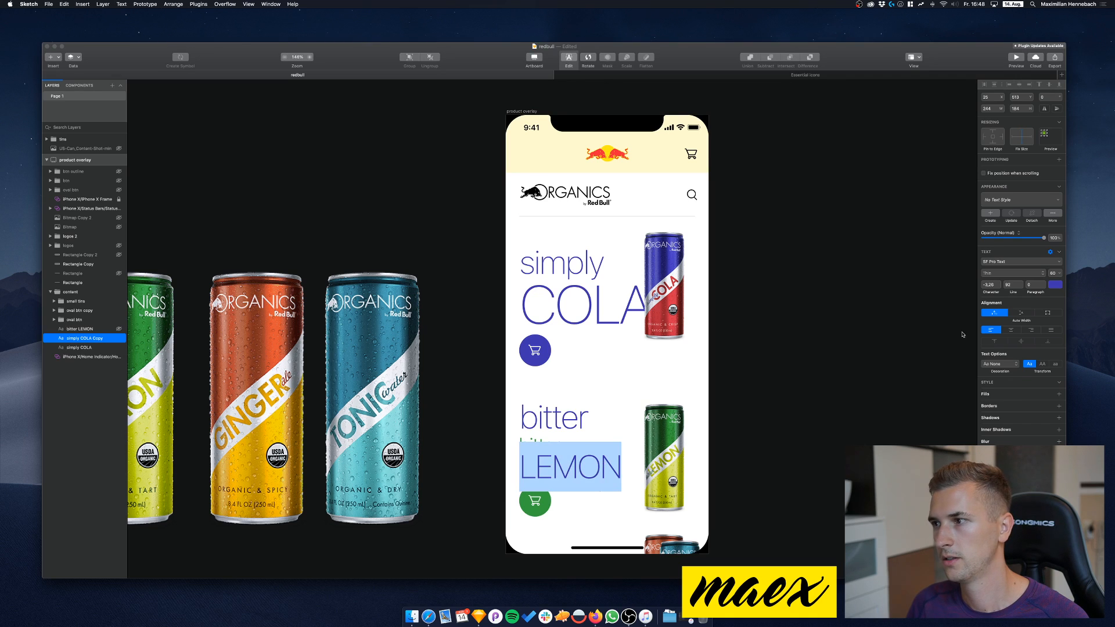
click(1013, 285)
click(1053, 272)
text(100)
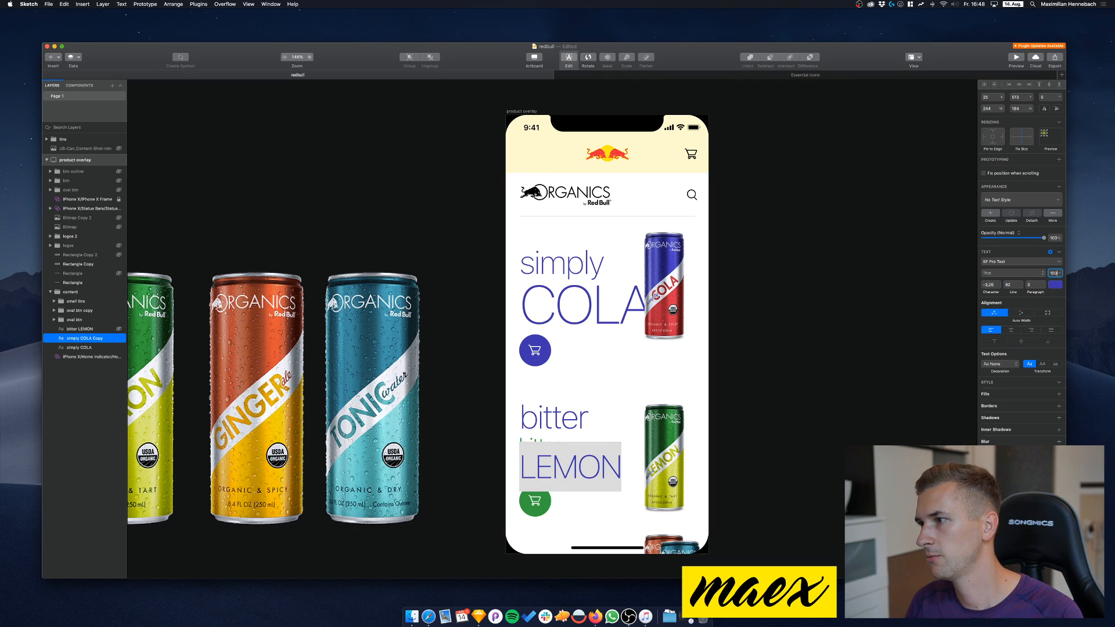
key(Return)
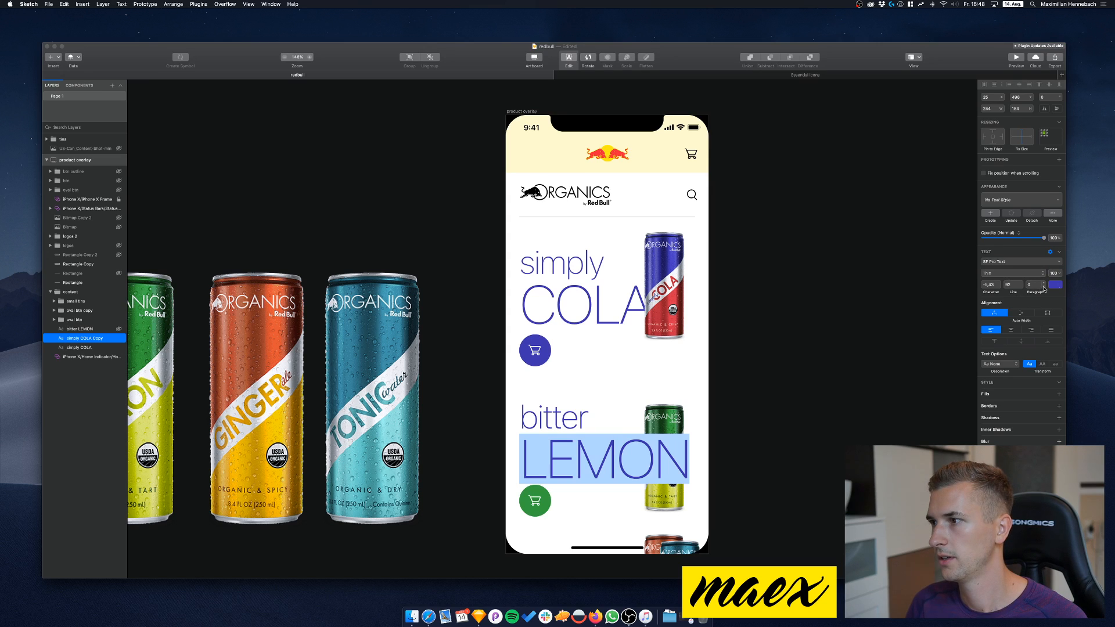
Recolour the whole large "bitter LEMON" title with the green saved in the document colours
click(1055, 284)
key(Escape)
key(Escape)
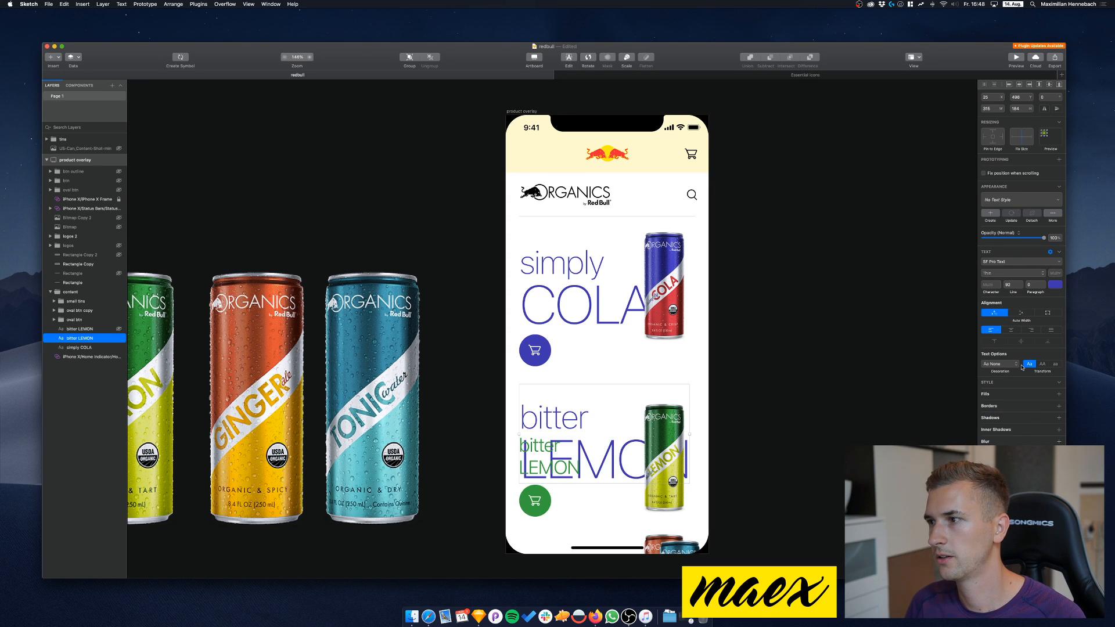
click(1054, 286)
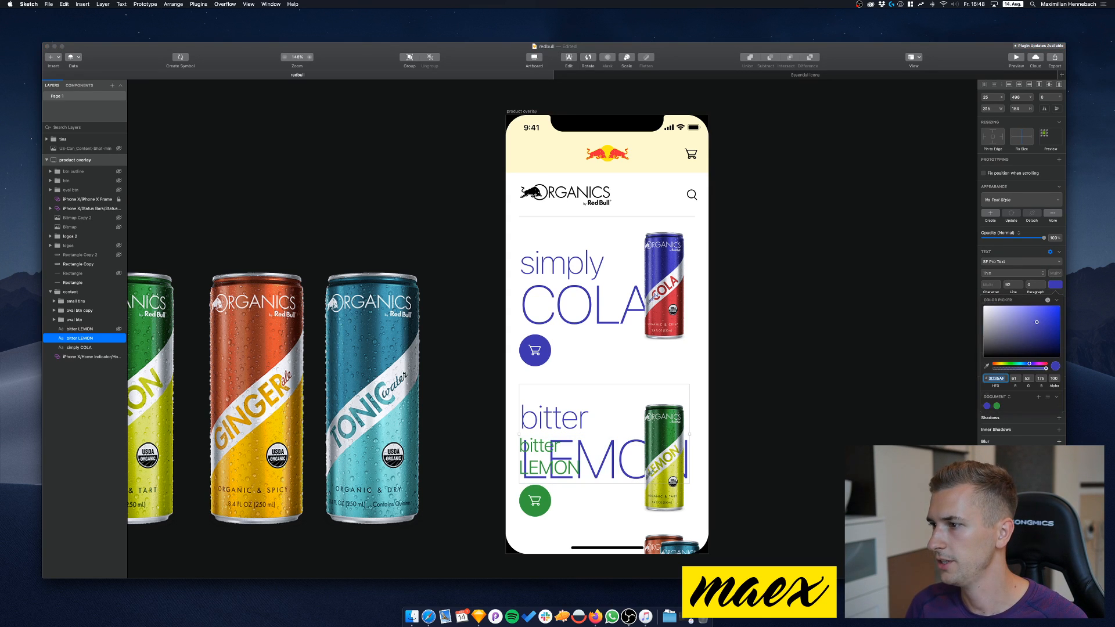
click(998, 406)
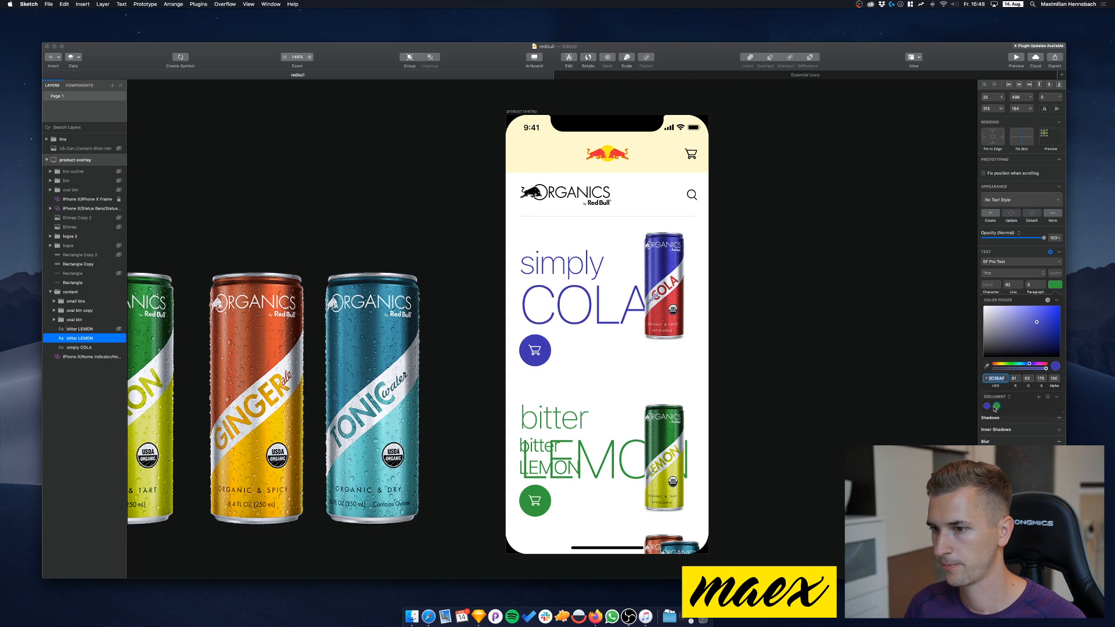
Hide the old small "bitter LEMON" text and shift the green cart button slightly down
click(126, 333)
mouse_move(539, 503)
mouse_down()
mouse_move(540, 522)
mouse_move(539, 510)
mouse_up()
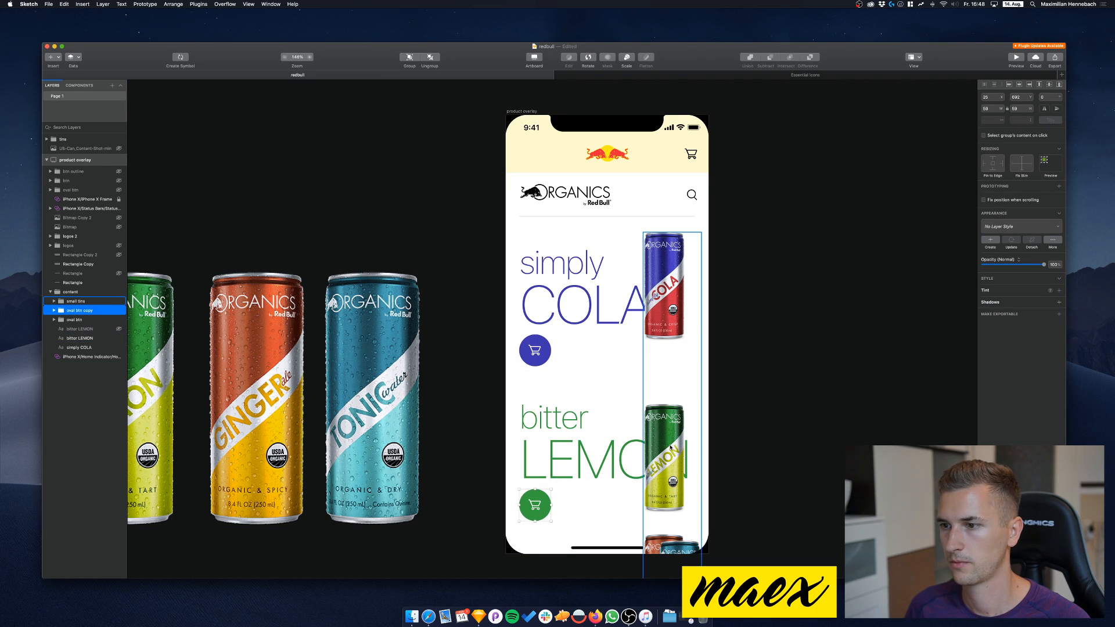
Move the small tins group to X 261, Y 233
click(663, 442)
mouse_move(665, 428)
mouse_down()
mouse_move(687, 421)
mouse_move(670, 434)
mouse_up()
drag(668, 313, 668, 317)
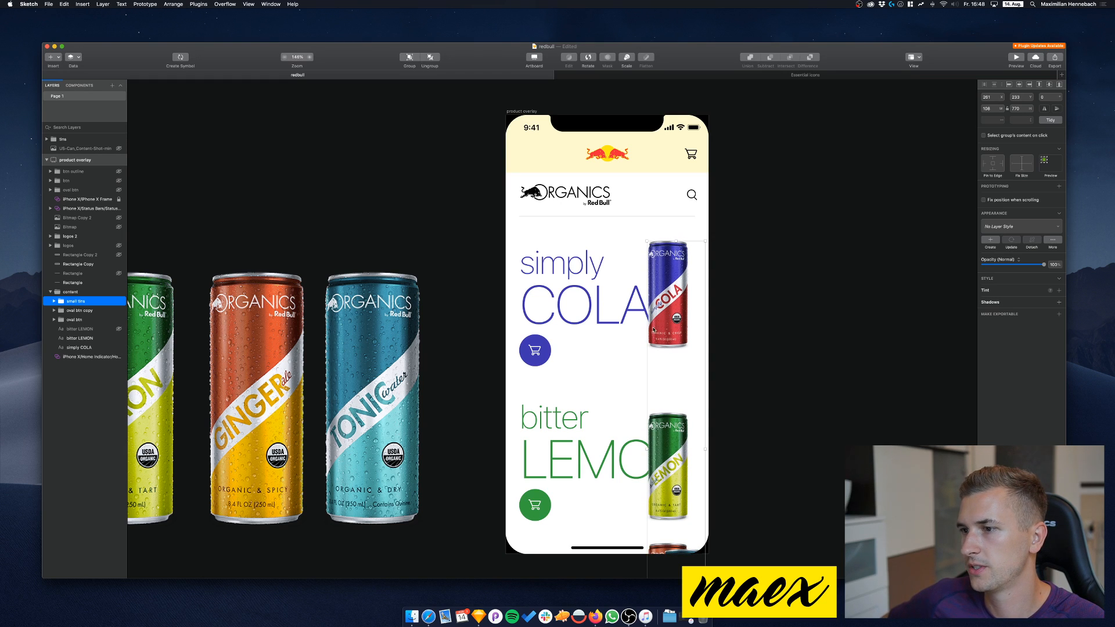
Try moving the green can within the small tins group to X 318, Y 520, partly beyond the artboard edge
click(627, 387)
click(666, 447)
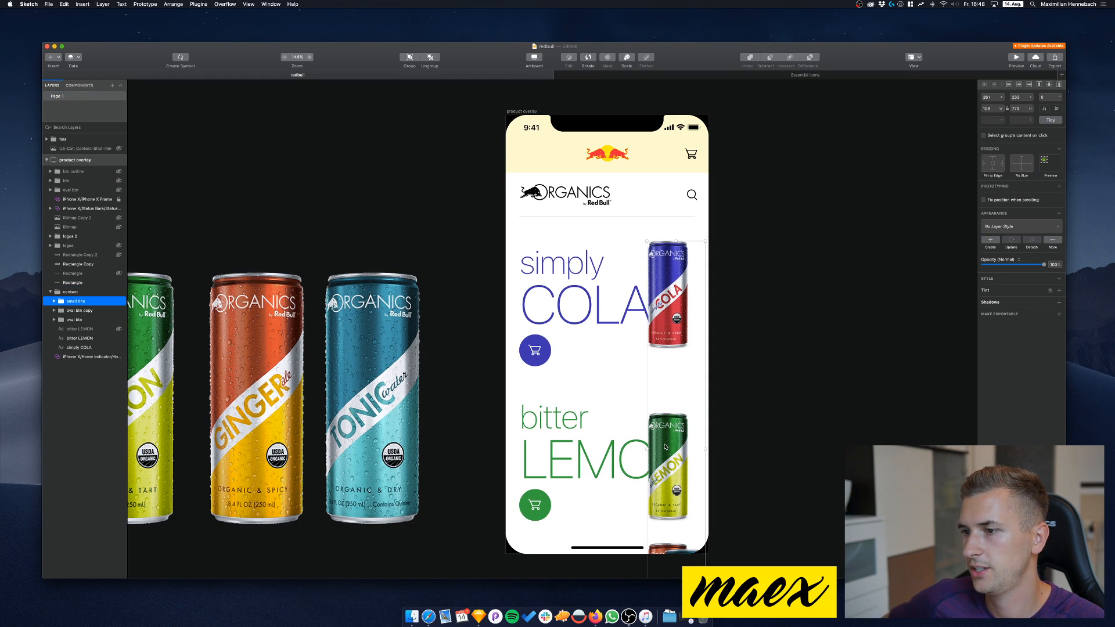
double_click(666, 447)
mouse_move(666, 447)
mouse_down()
mouse_move(592, 426)
mouse_move(691, 433)
mouse_move(556, 427)
mouse_move(677, 432)
mouse_move(668, 437)
mouse_up()
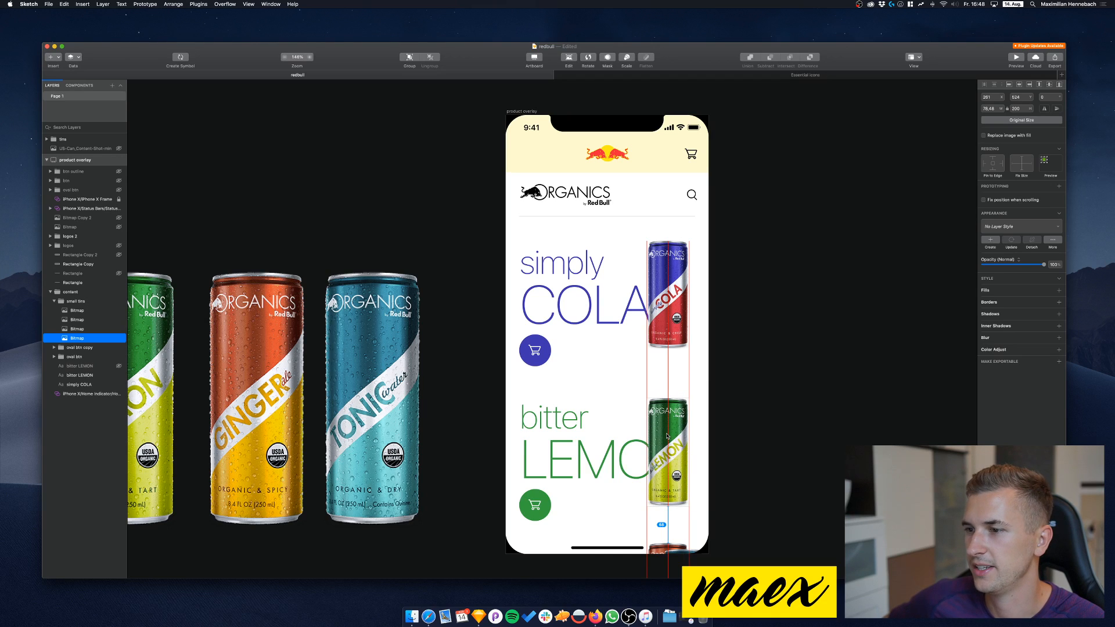
drag(667, 438, 698, 432)
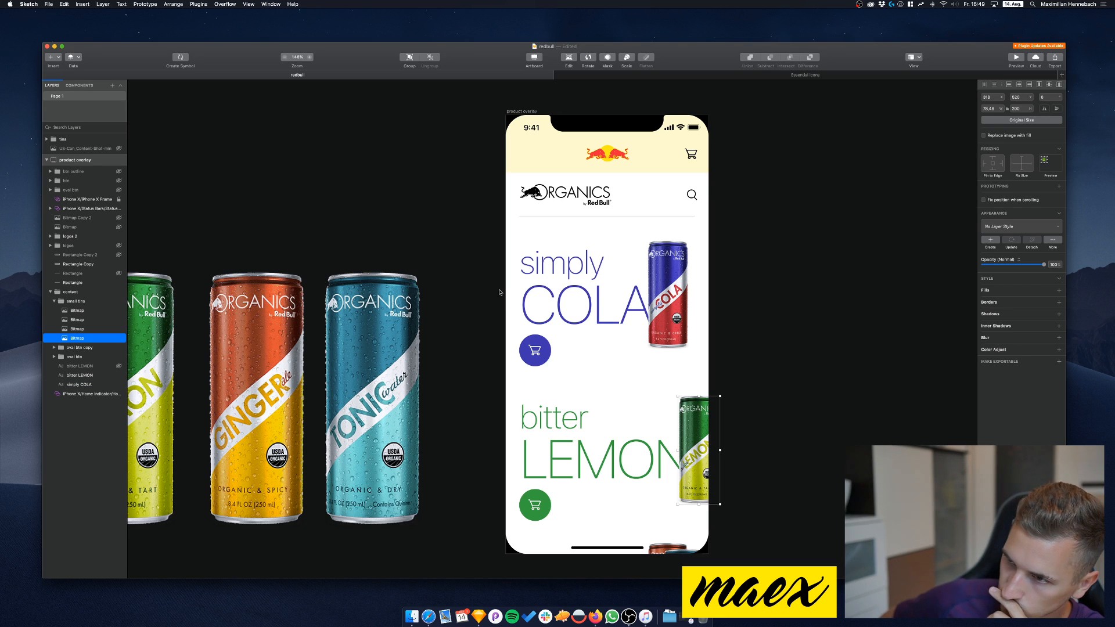
Switch to Safari and examine how the Audi model page places oversized titles behind the cars
scroll(499, 292, down, 2)
scroll(499, 292, down, 1)
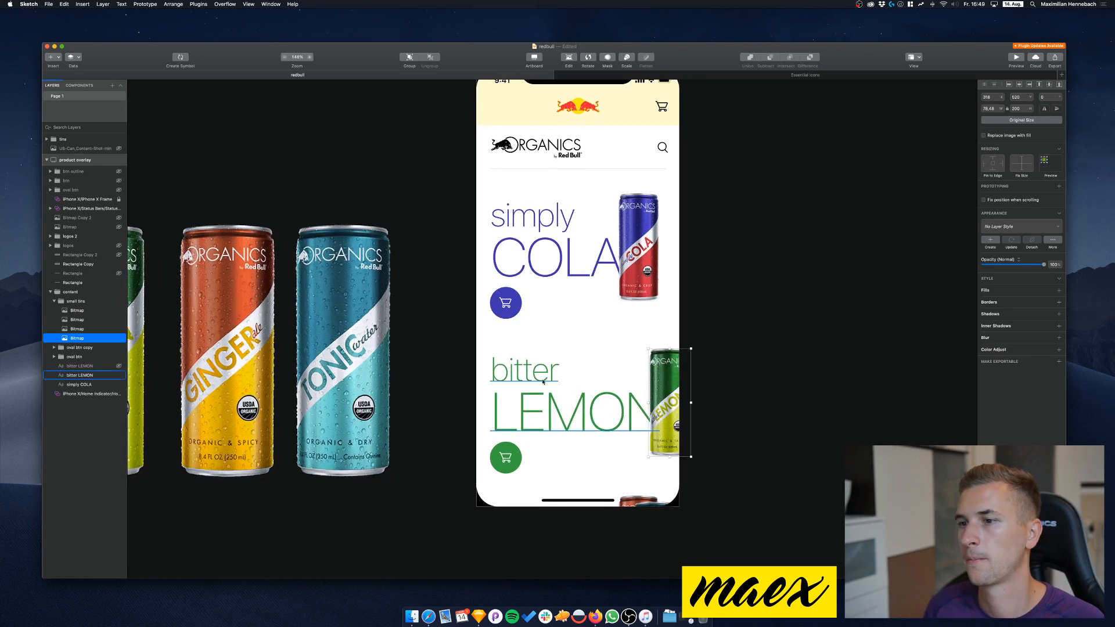
click(539, 390)
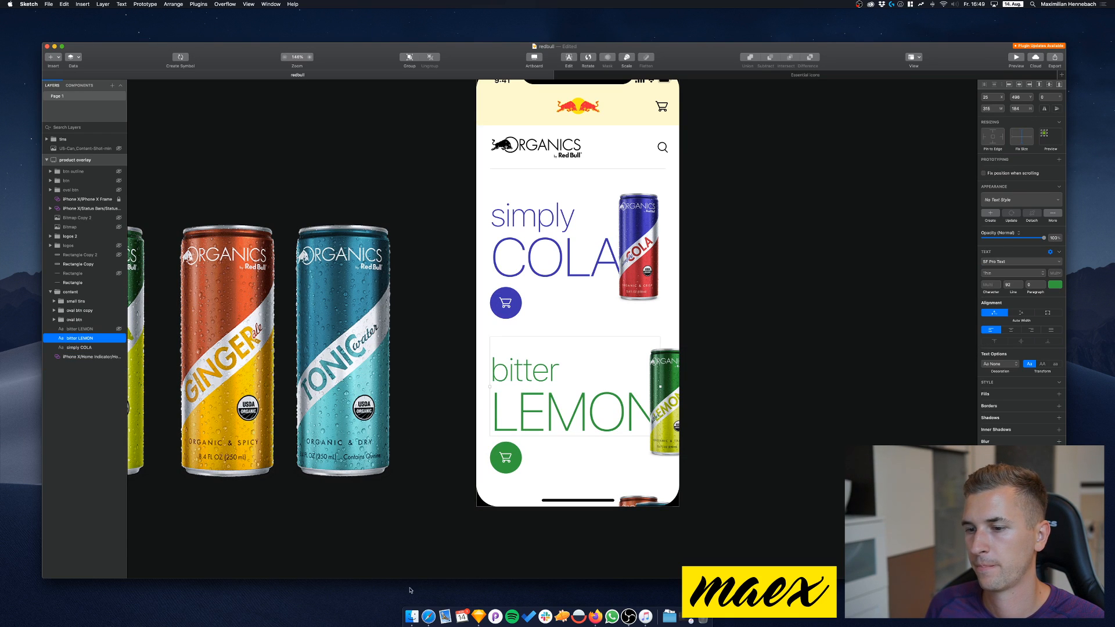
click(429, 616)
scroll(238, 244, up, 5)
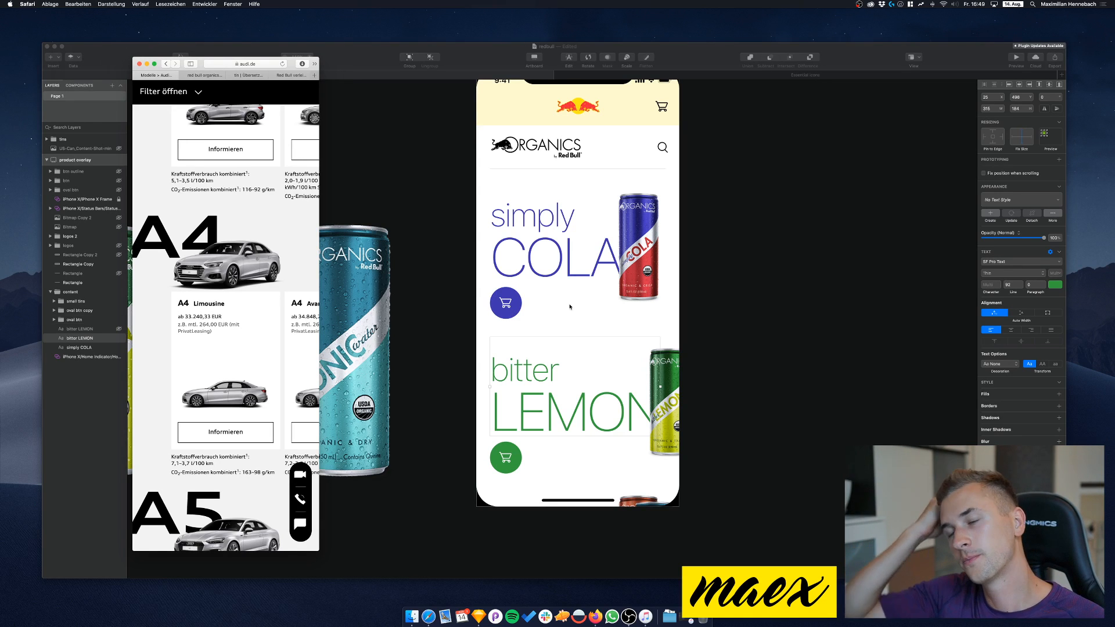
Back in Sketch, move the COLA can up to Y 221 and the green can to X 261, Y 512
click(657, 236)
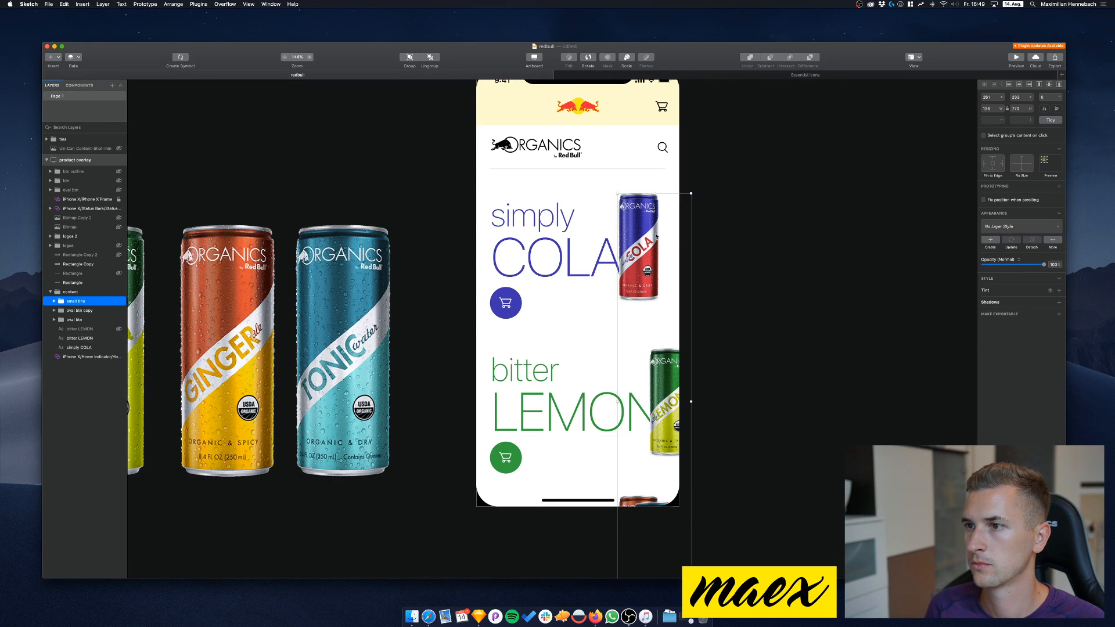
double_click(656, 237)
mouse_move(641, 224)
mouse_down()
mouse_move(632, 300)
mouse_move(639, 229)
mouse_up()
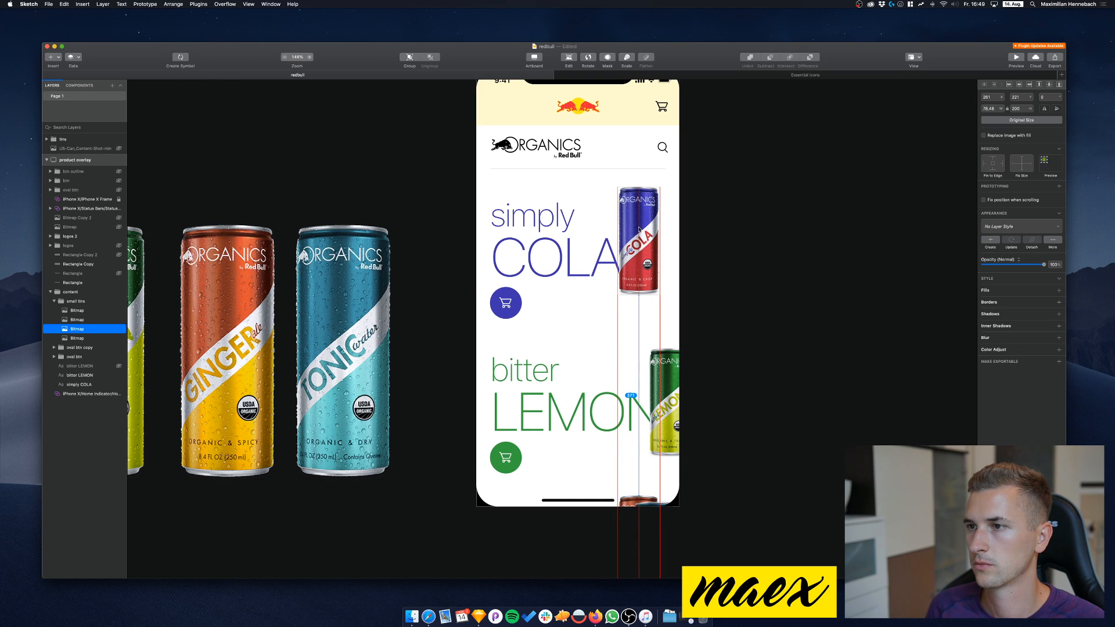
double_click(662, 371)
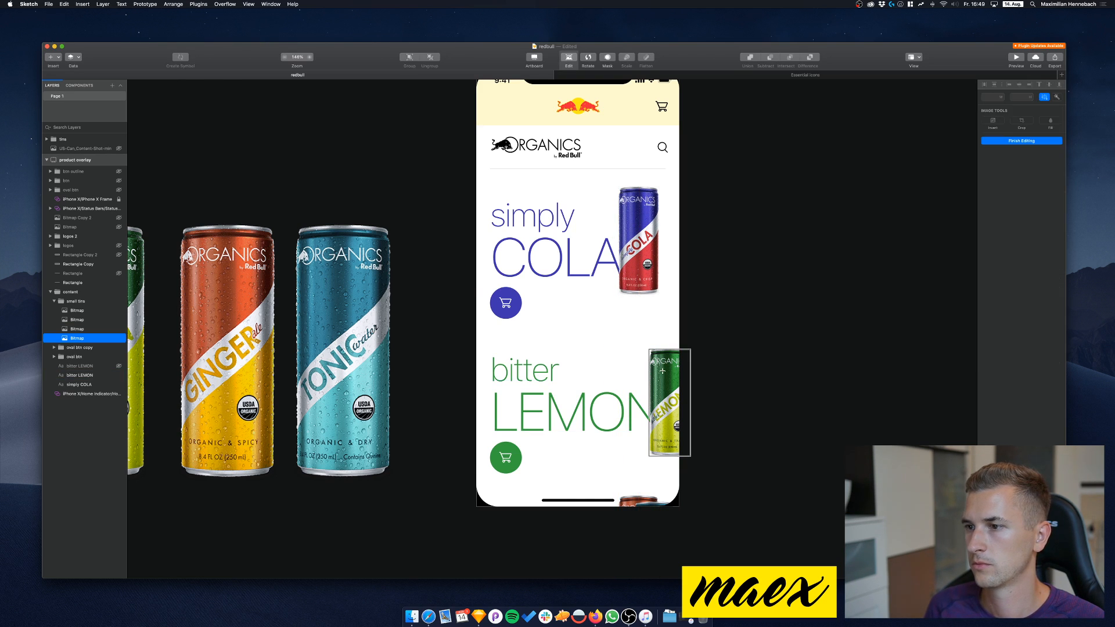
key(Escape)
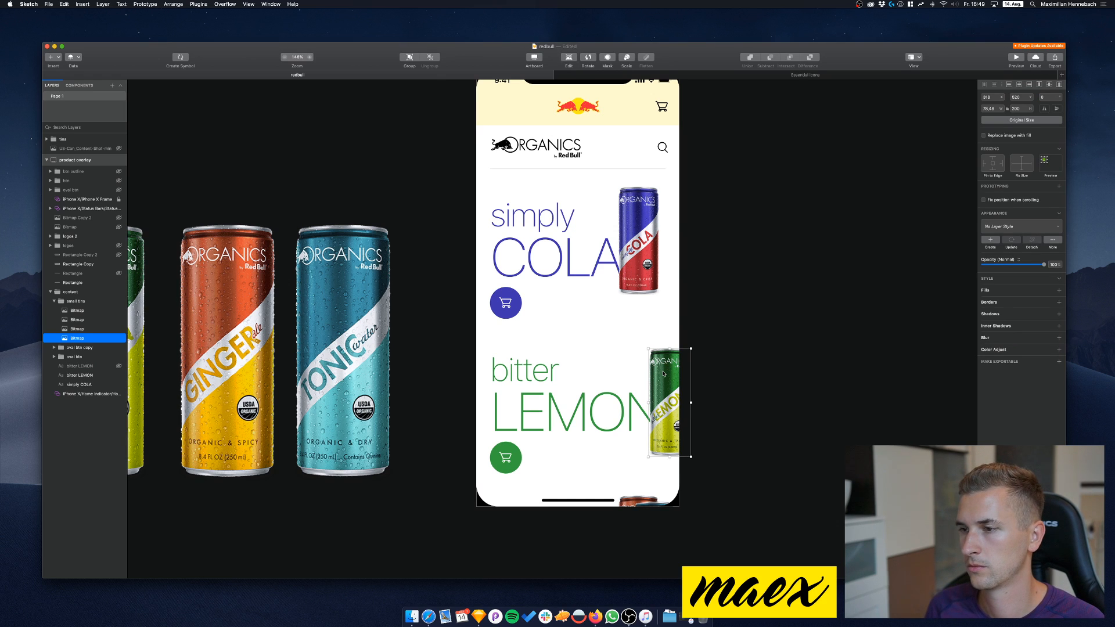
drag(664, 373, 655, 373)
drag(658, 373, 632, 369)
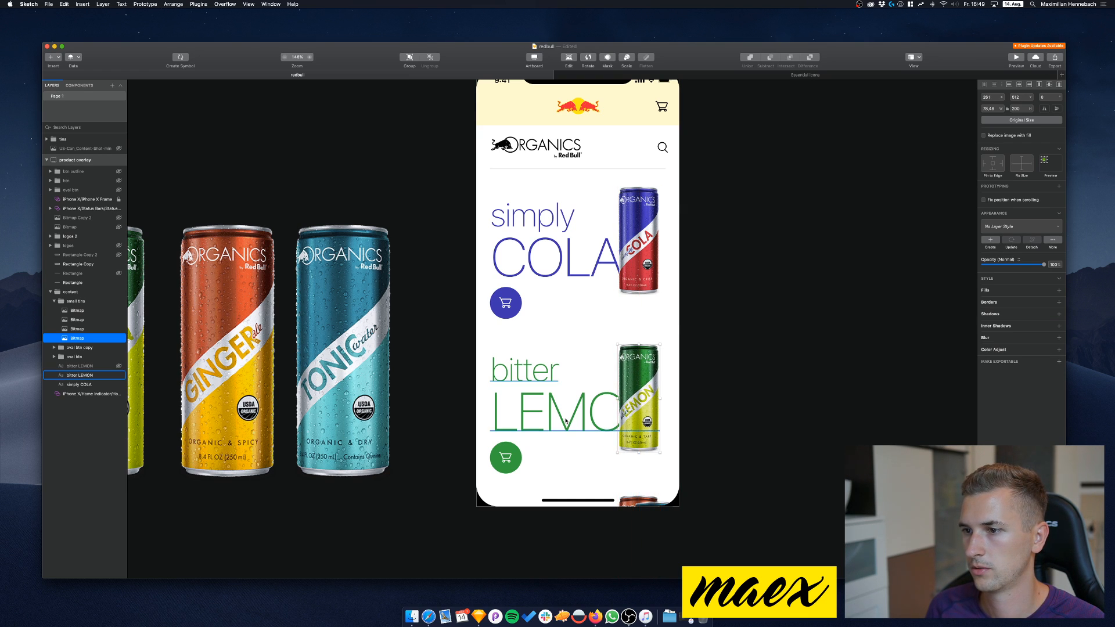
Examine how the COLA and LEMON titles, cans and cart buttons sit together on the artboard
click(566, 421)
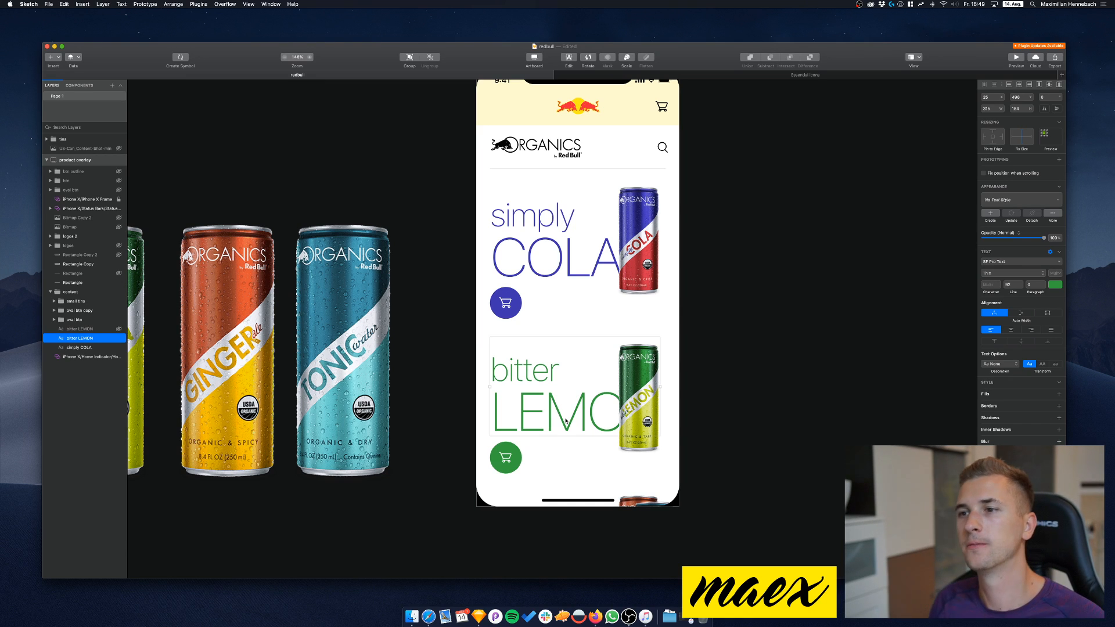
scroll(700, 254, left, 3)
click(709, 252)
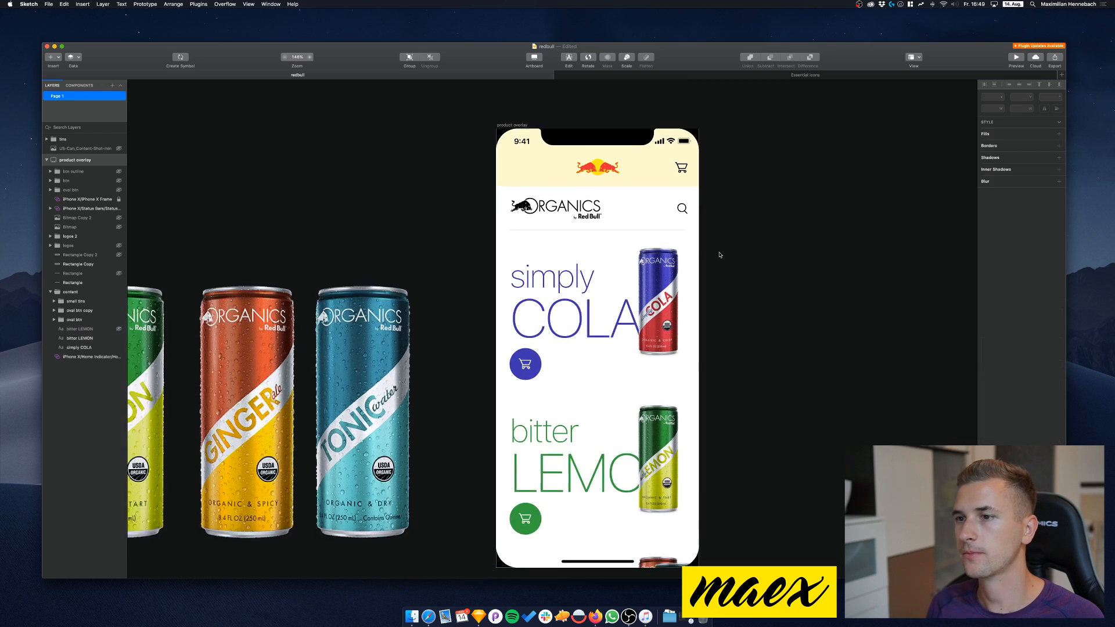
click(720, 254)
scroll(721, 254, right, 4)
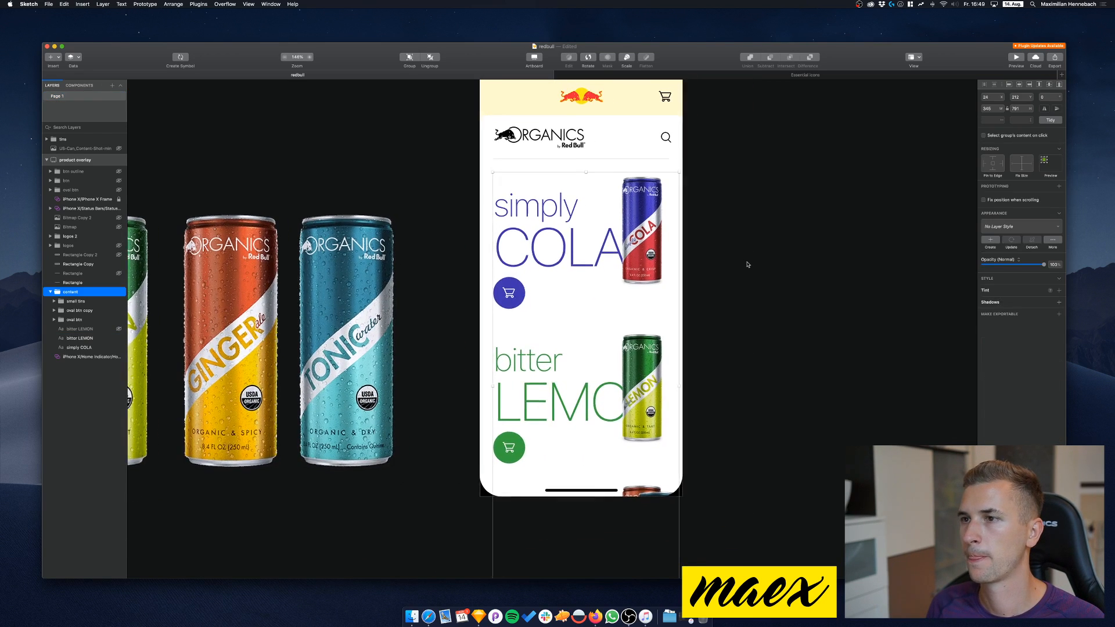
click(755, 267)
scroll(781, 279, left, 2)
scroll(781, 278, down, 3)
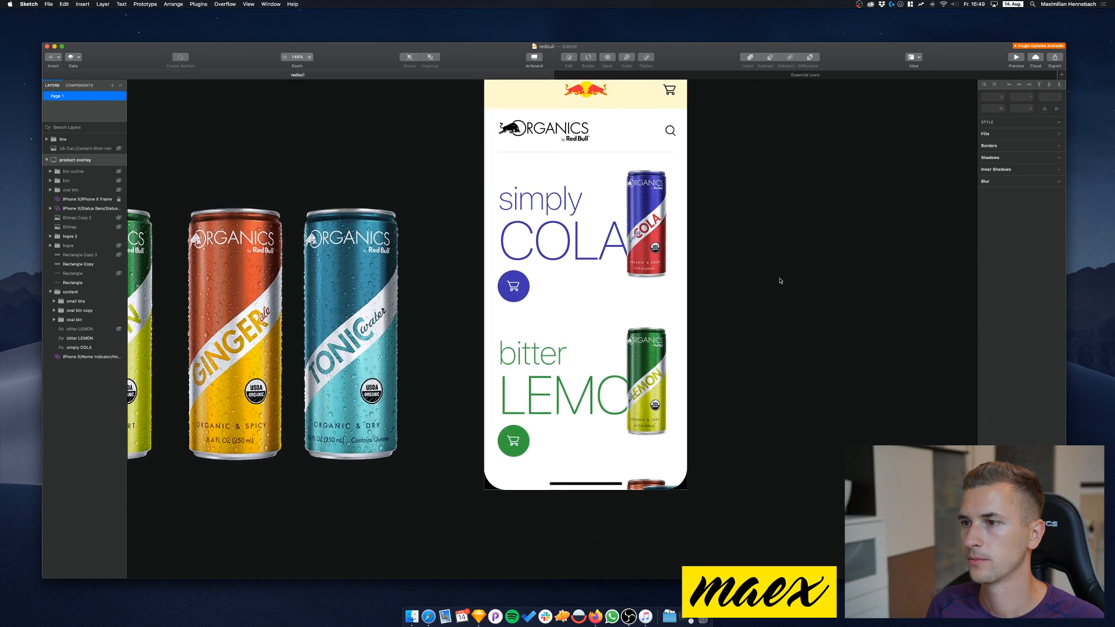
scroll(781, 280, up, 3)
scroll(780, 281, left, 1)
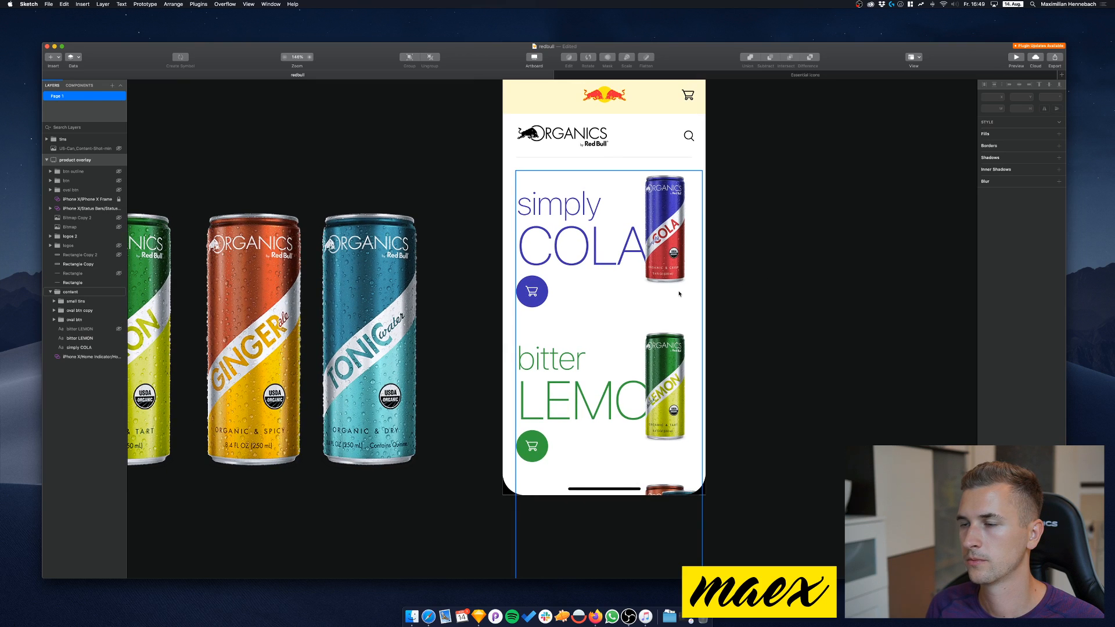
Draw a rounded rectangle of about 325 × 83 behind the blue cart button and turn off its border
double_click(532, 292)
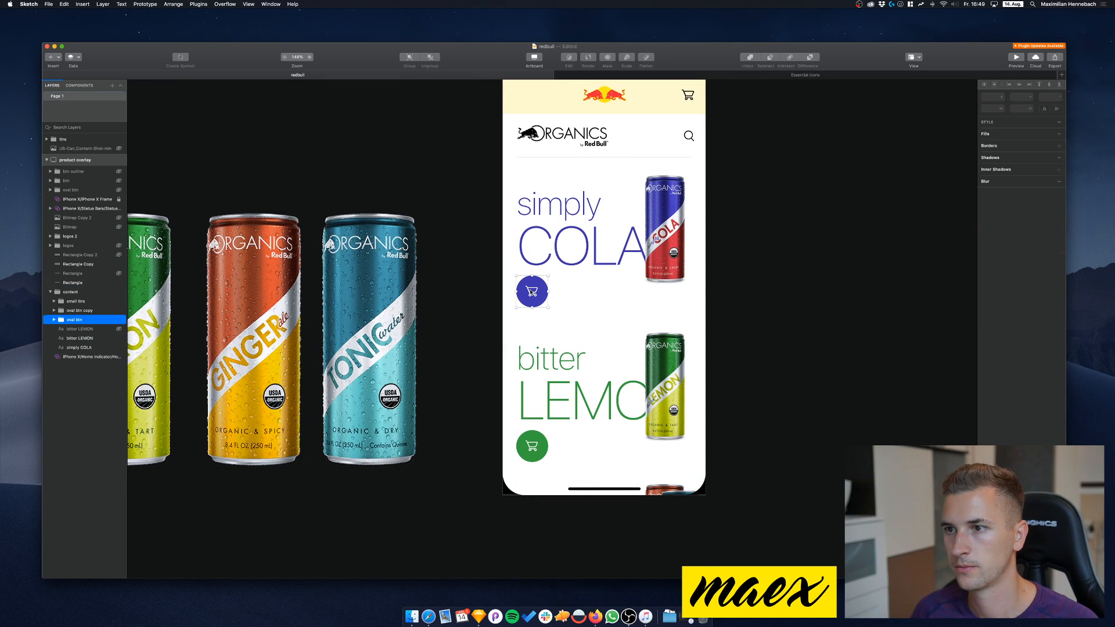
click(69, 329)
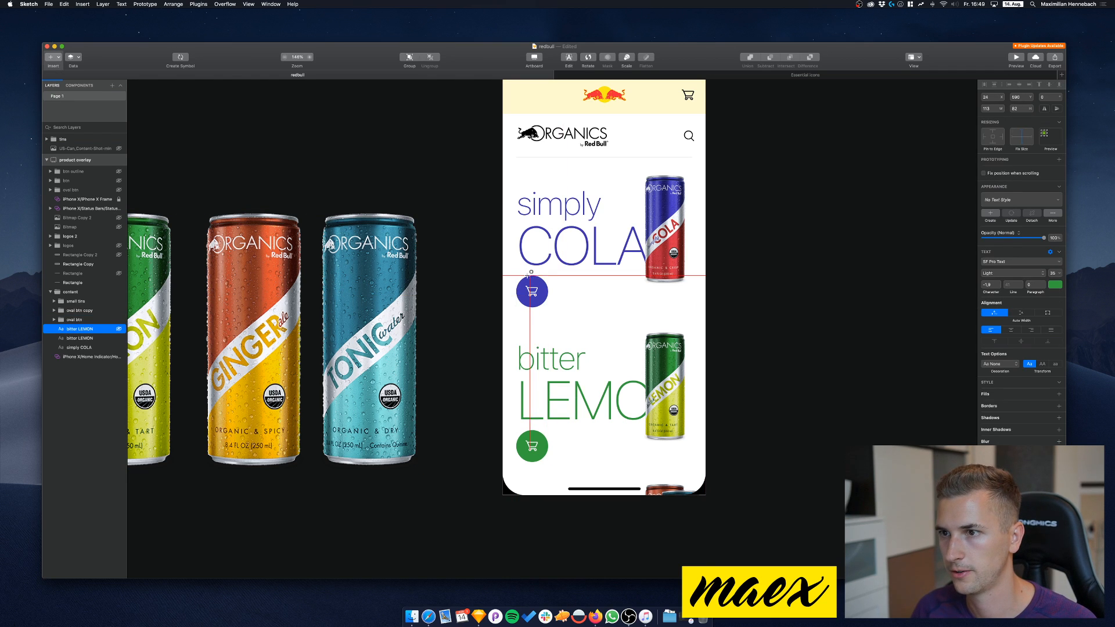
drag(516, 271, 692, 318)
click(984, 323)
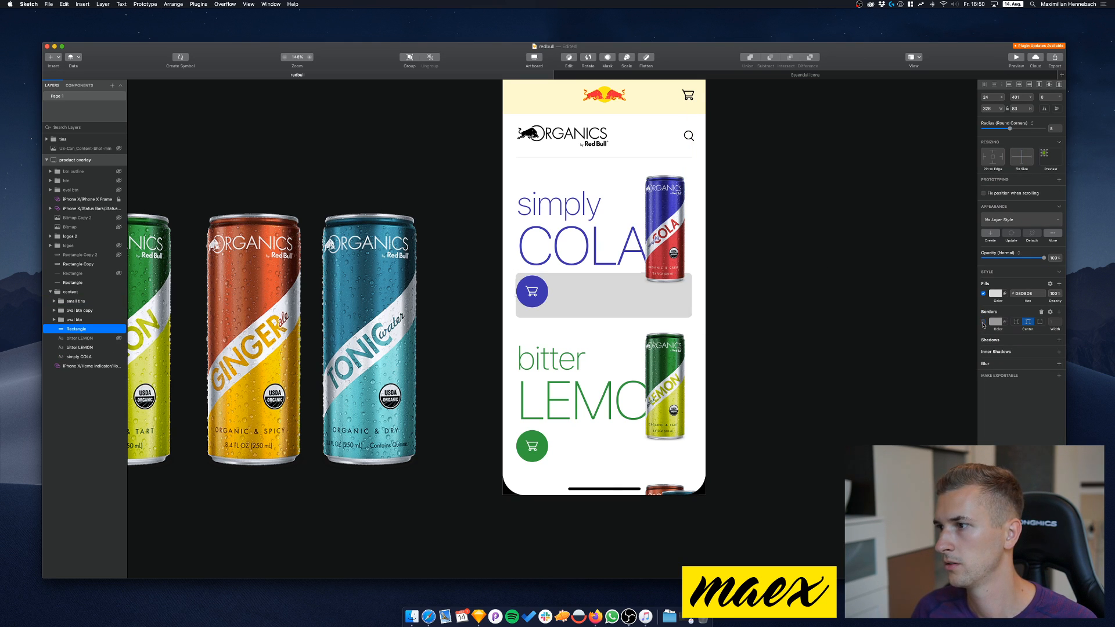
Fill the rectangle with white FFFFFF and give it a very light grey border of width 1
click(996, 293)
drag(1003, 337, 926, 304)
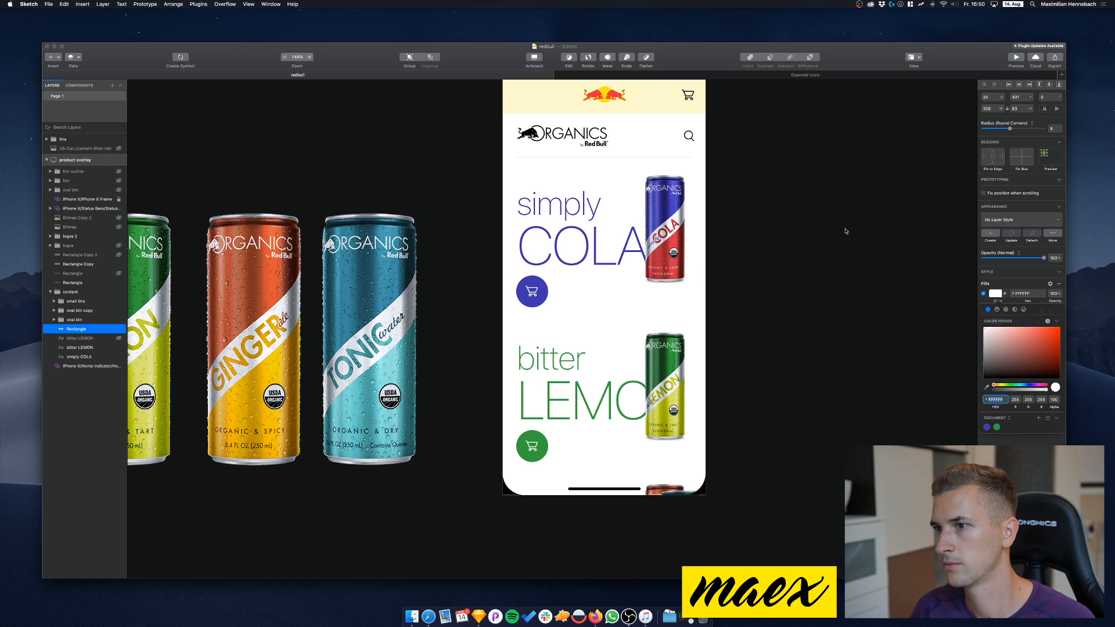
key(Escape)
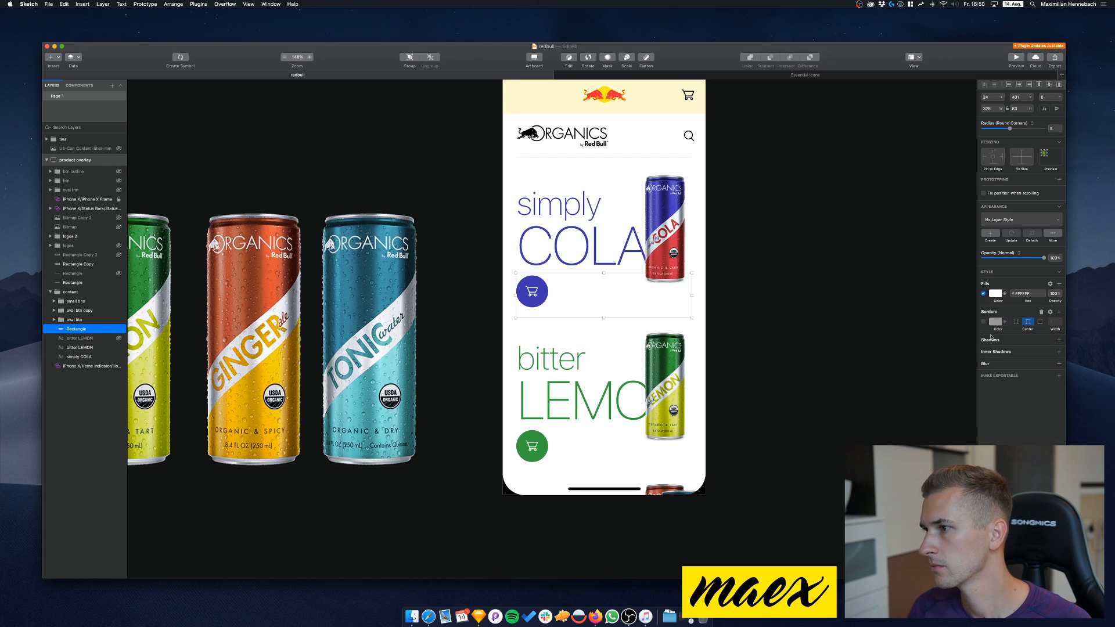
click(984, 323)
click(995, 321)
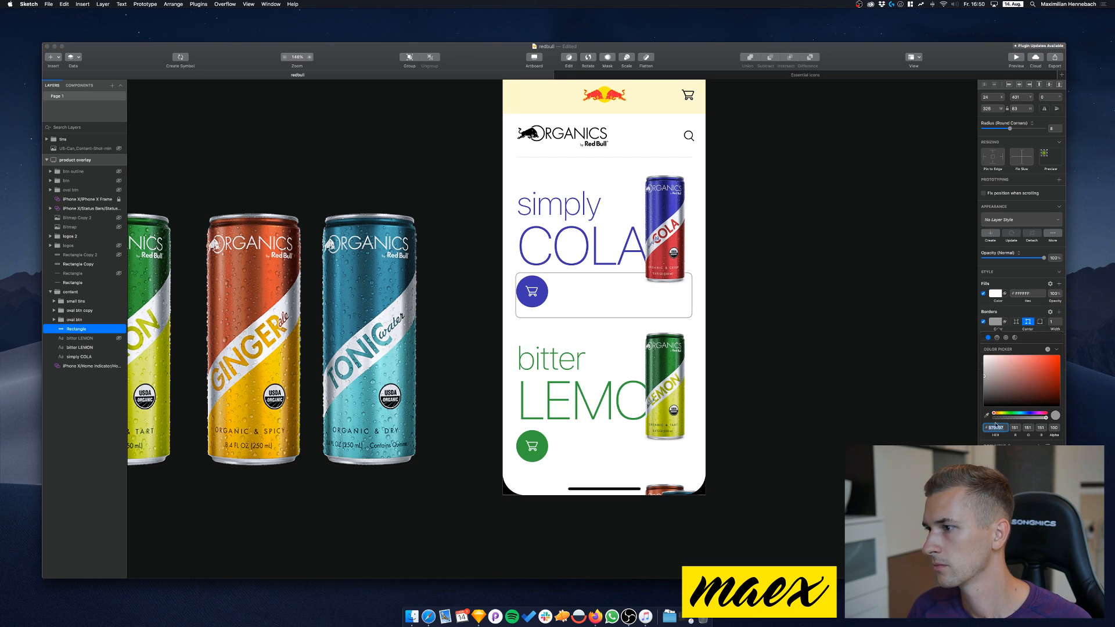
drag(997, 418, 1005, 421)
Move the blue cart button to X 40, Y 413 inside the white box, and select the box's rectangle
drag(532, 292, 540, 296)
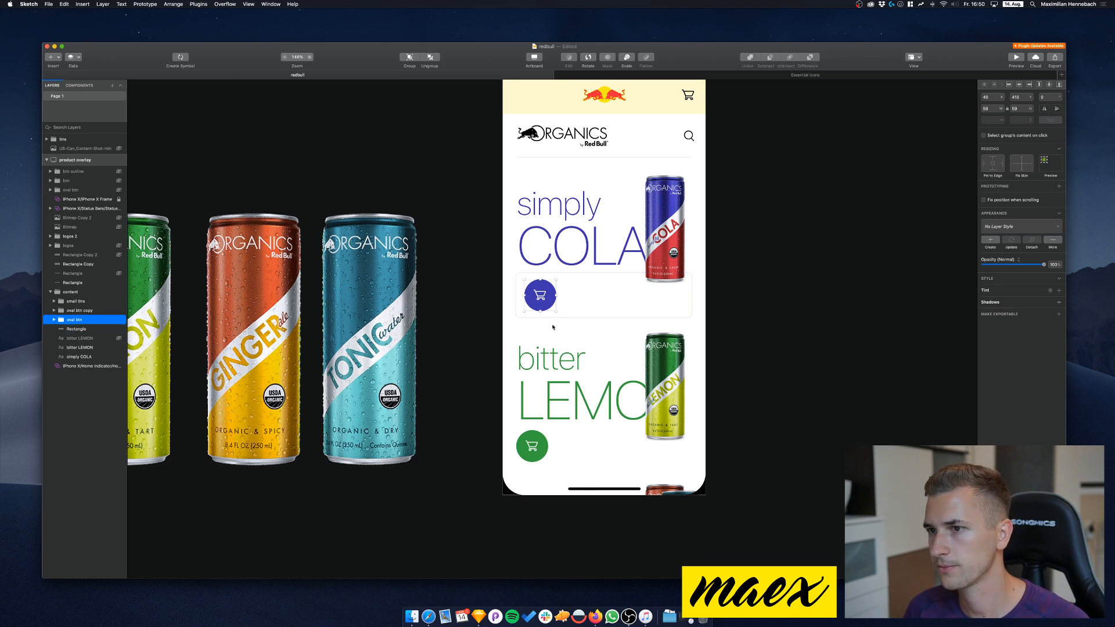
double_click(540, 295)
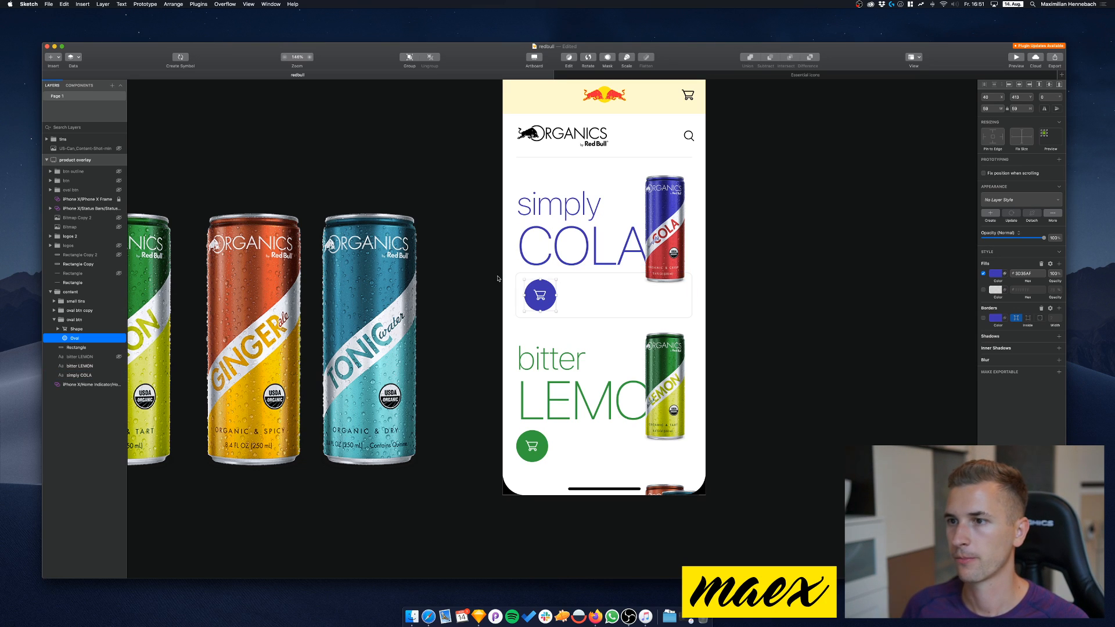
click(618, 296)
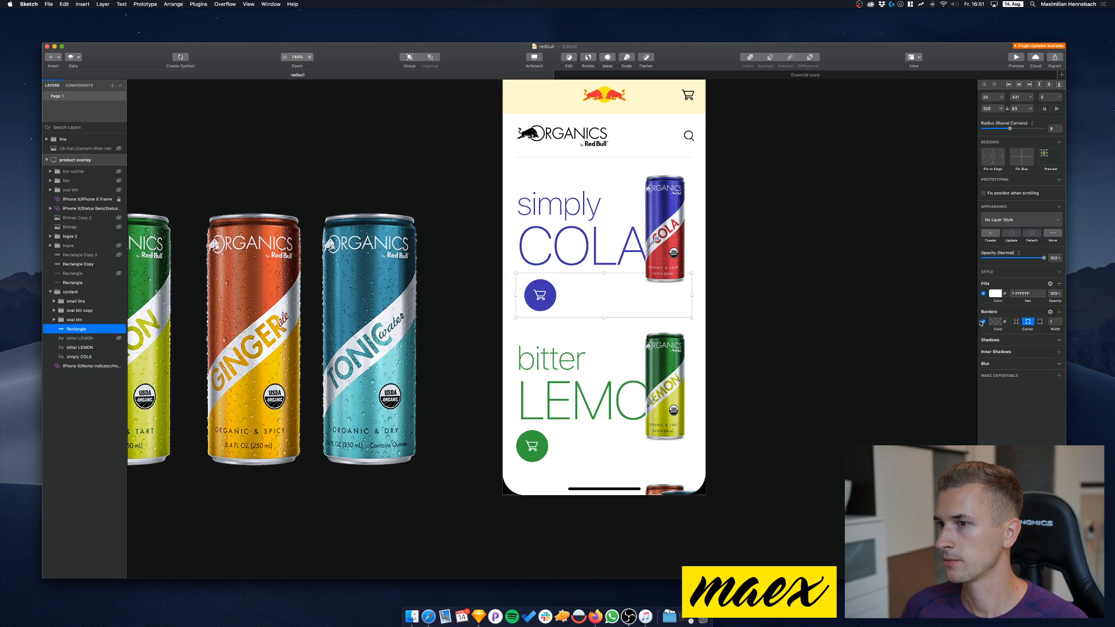
click(882, 247)
click(626, 297)
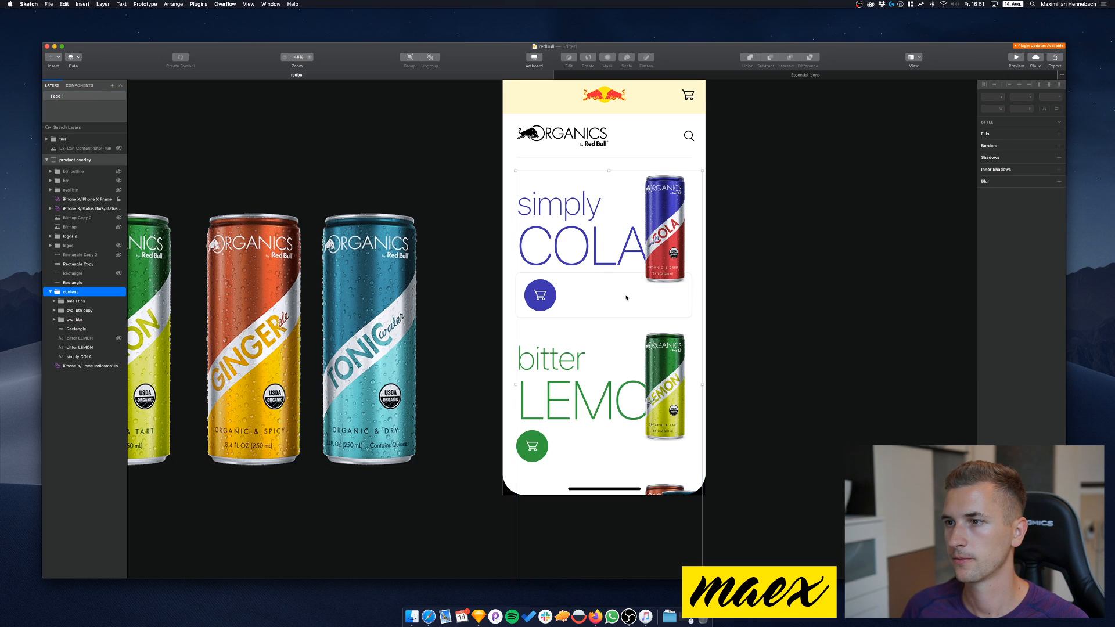
click(626, 298)
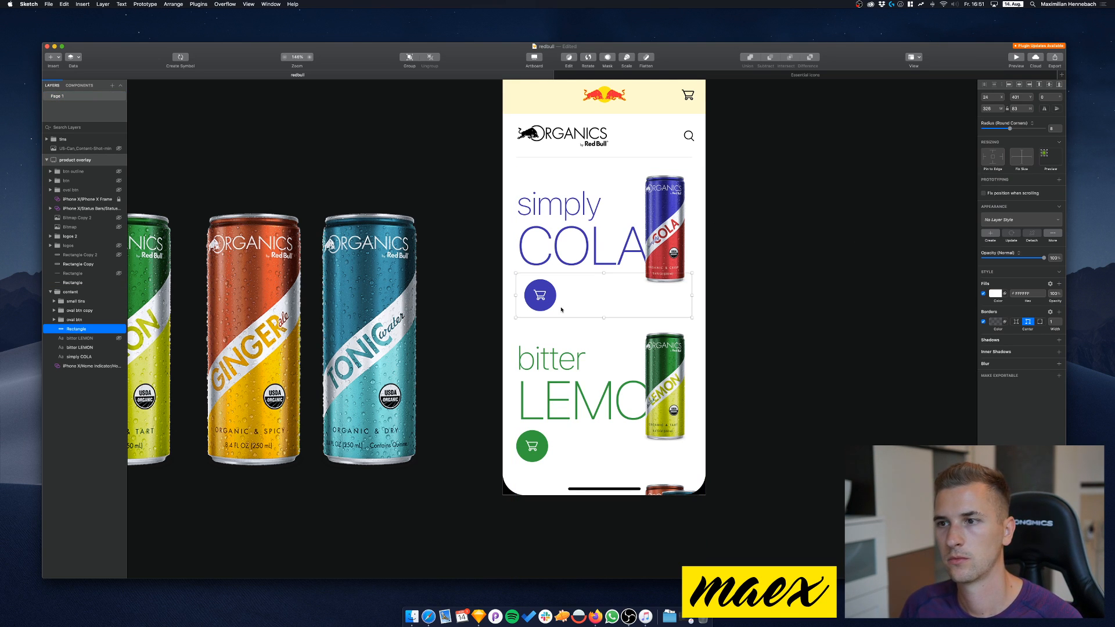
Group the white box with the blue cart button and name the group "bottom"
shift+click(540, 299)
key(cmd+g)
text(bottom)
key(Return)
Move the bottom group to Y 408 and nudge the simply COLA title slightly up
key(shift+Down)
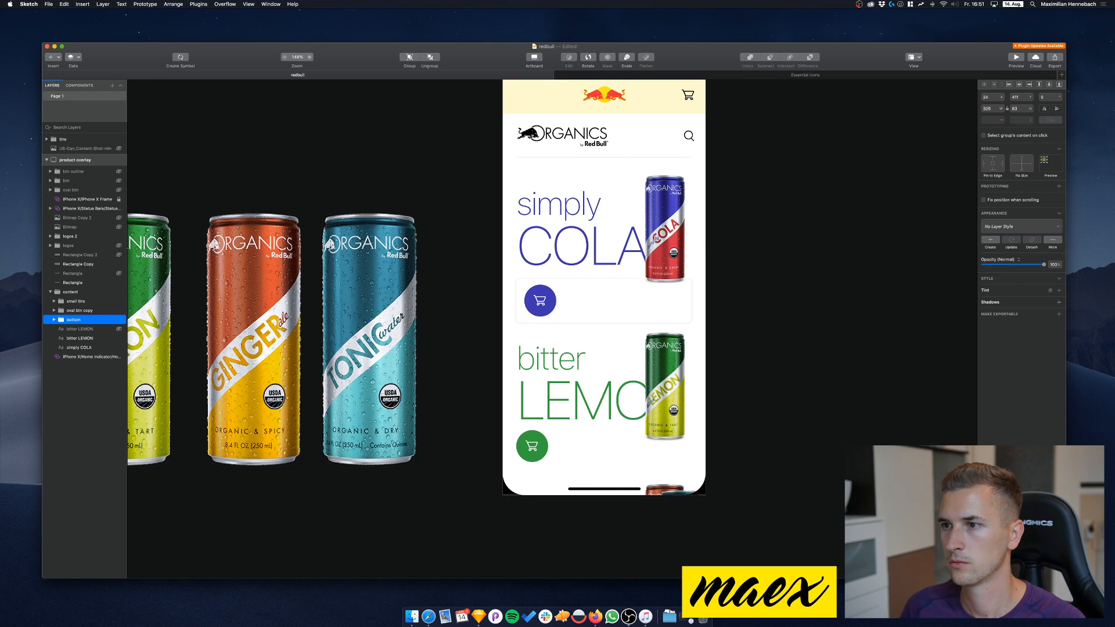
key(Up)
key(Up)
key(Up)
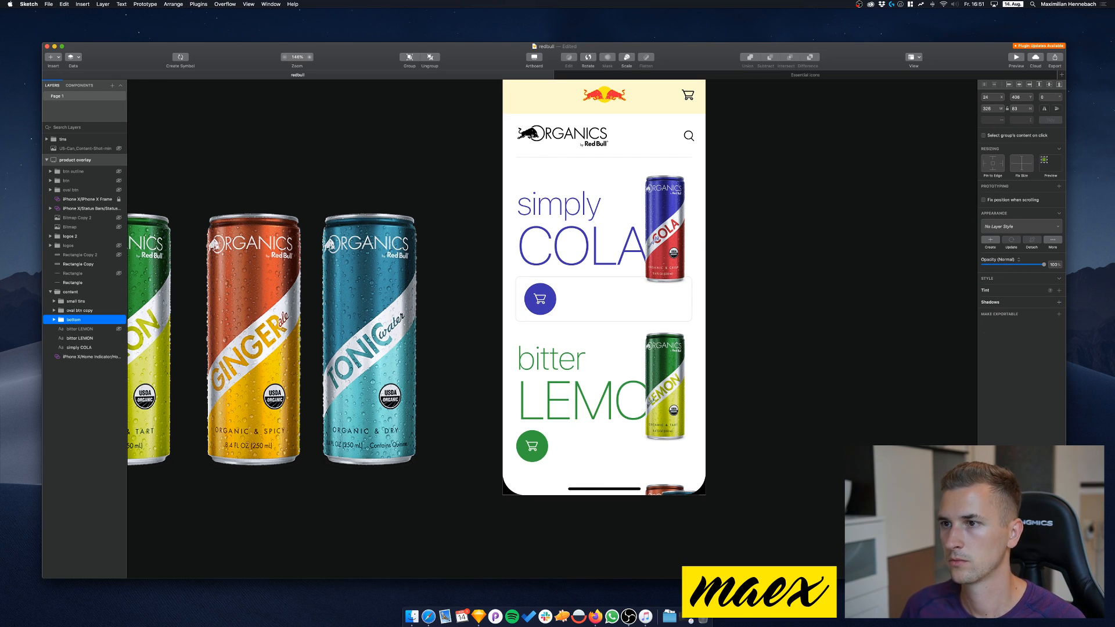
click(556, 249)
key(Up)
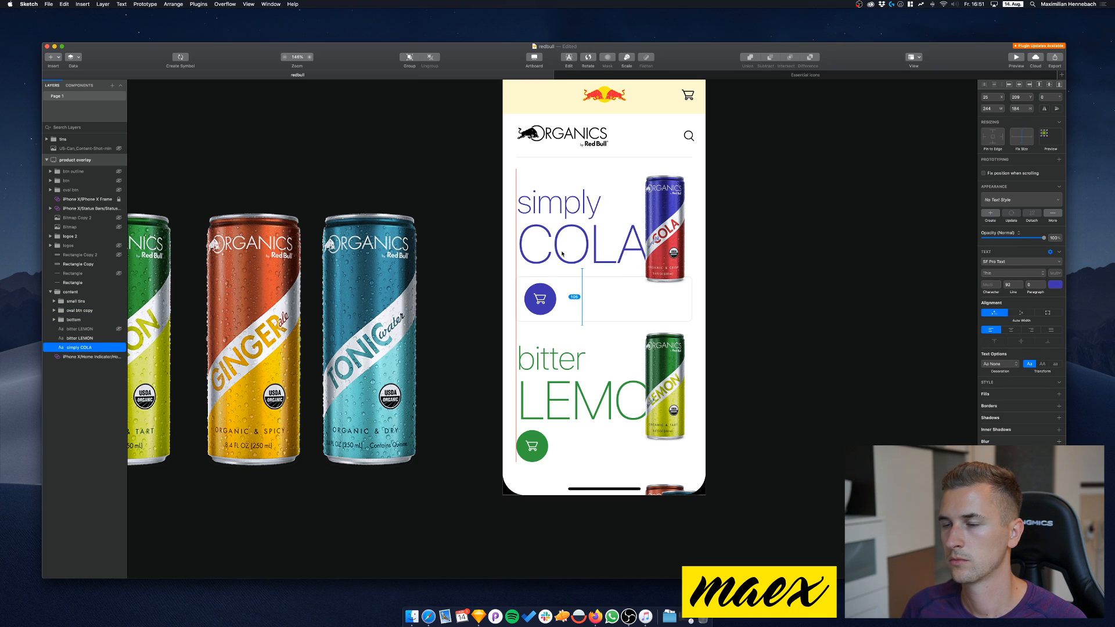
Round the white box's corners fully with a radius of 41.5
double_click(680, 314)
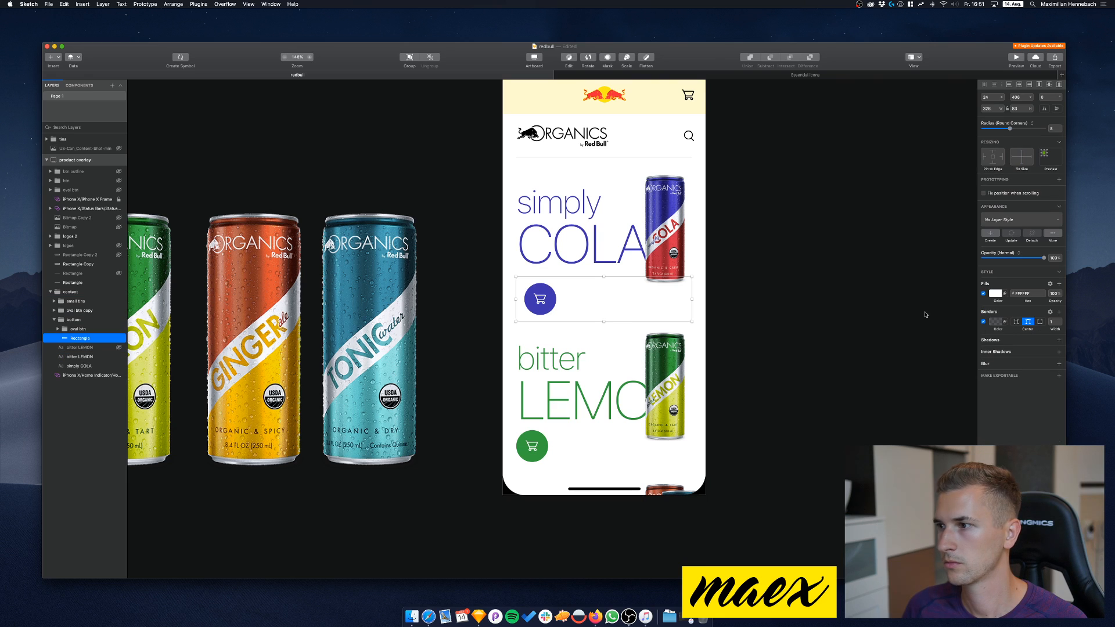
drag(1010, 128, 1065, 129)
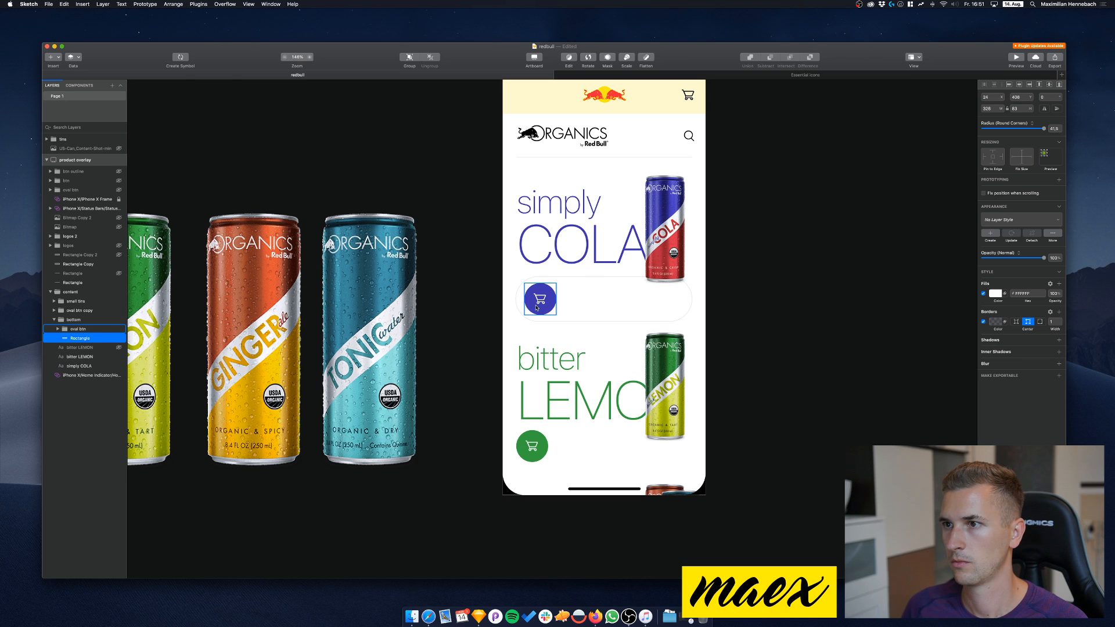
click(465, 249)
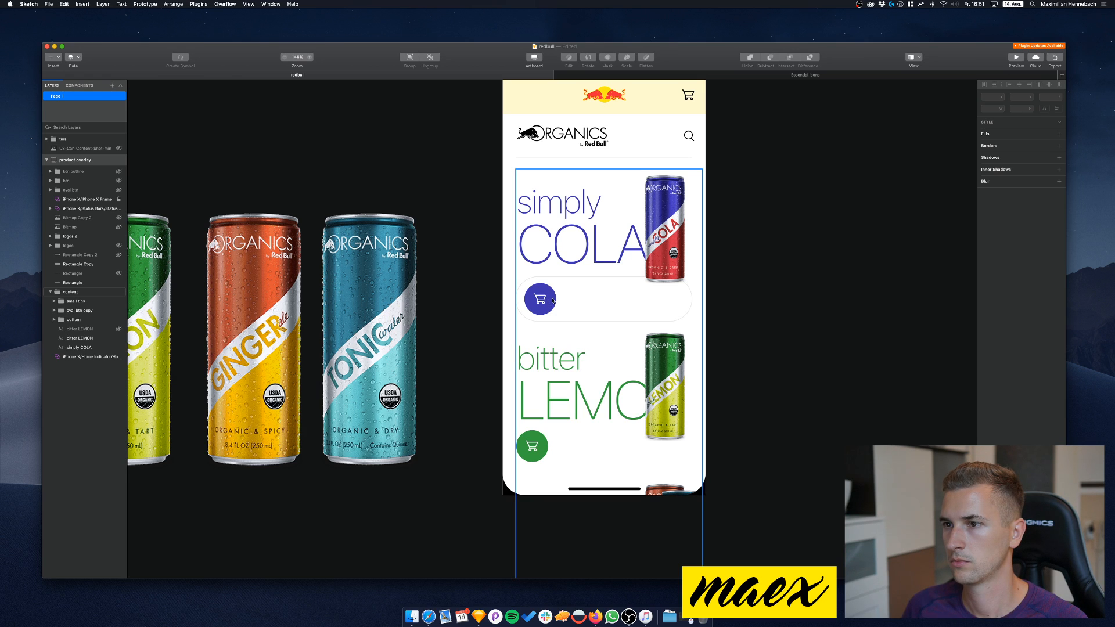
Try to enlarge the blue cart button's circle to about 118 × 118 around its centre
double_click(554, 301)
super+click(554, 300)
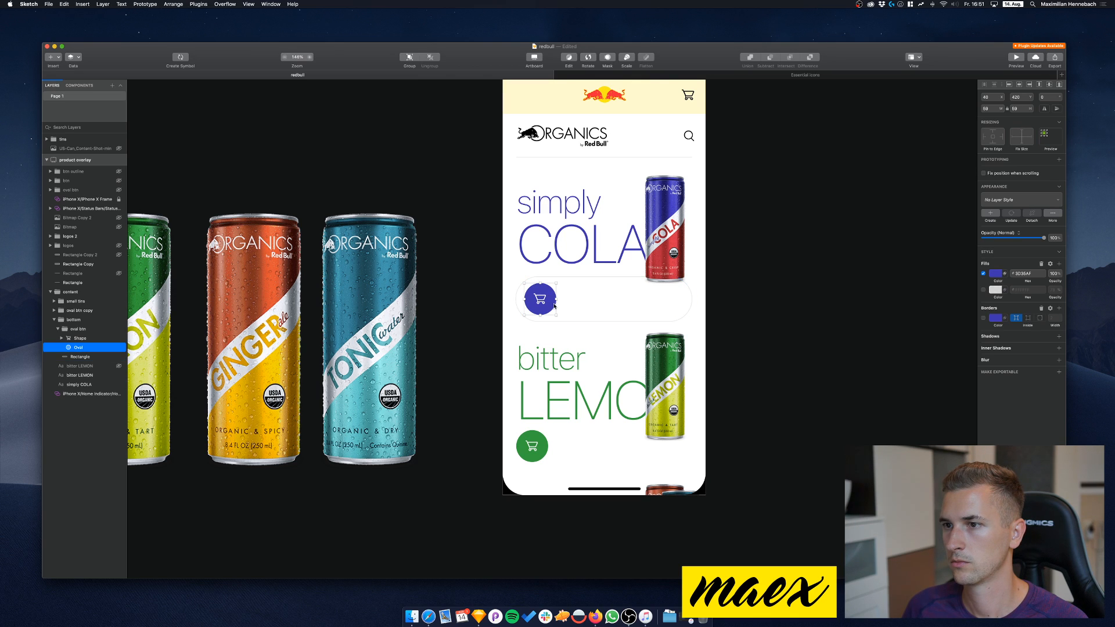
drag(558, 299, 573, 299)
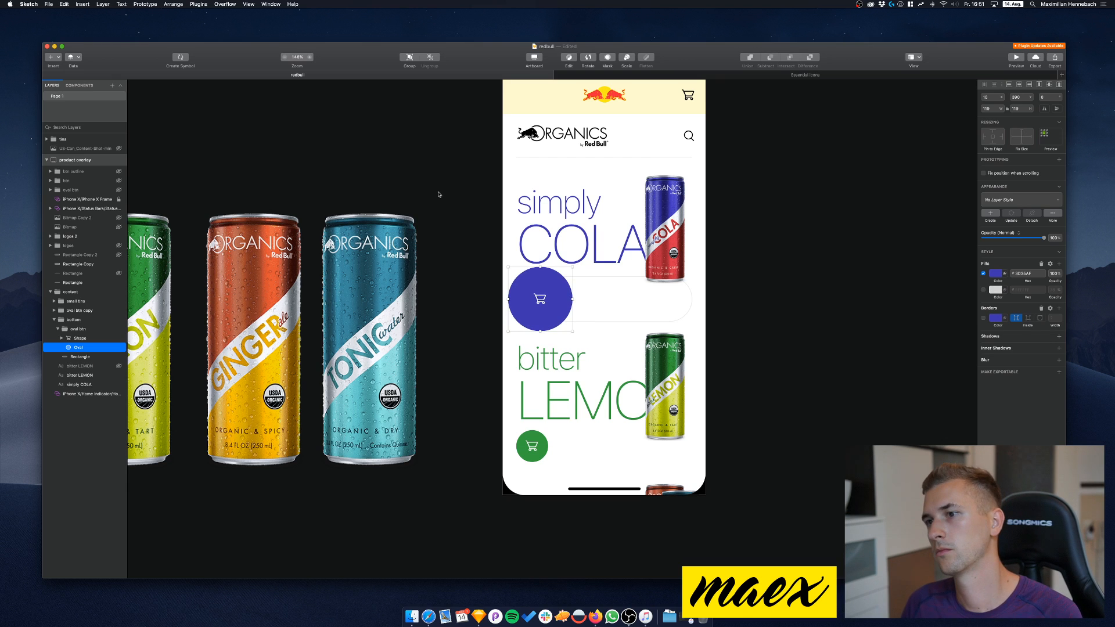
key(super+z)
click(419, 194)
scroll(459, 174, up, 2)
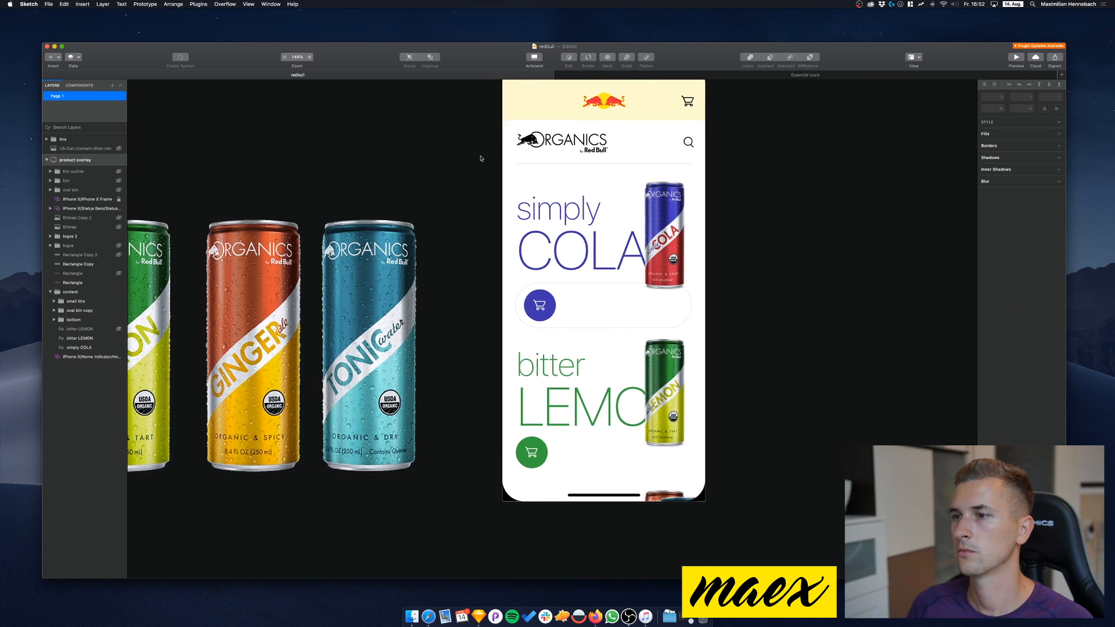
double_click(585, 315)
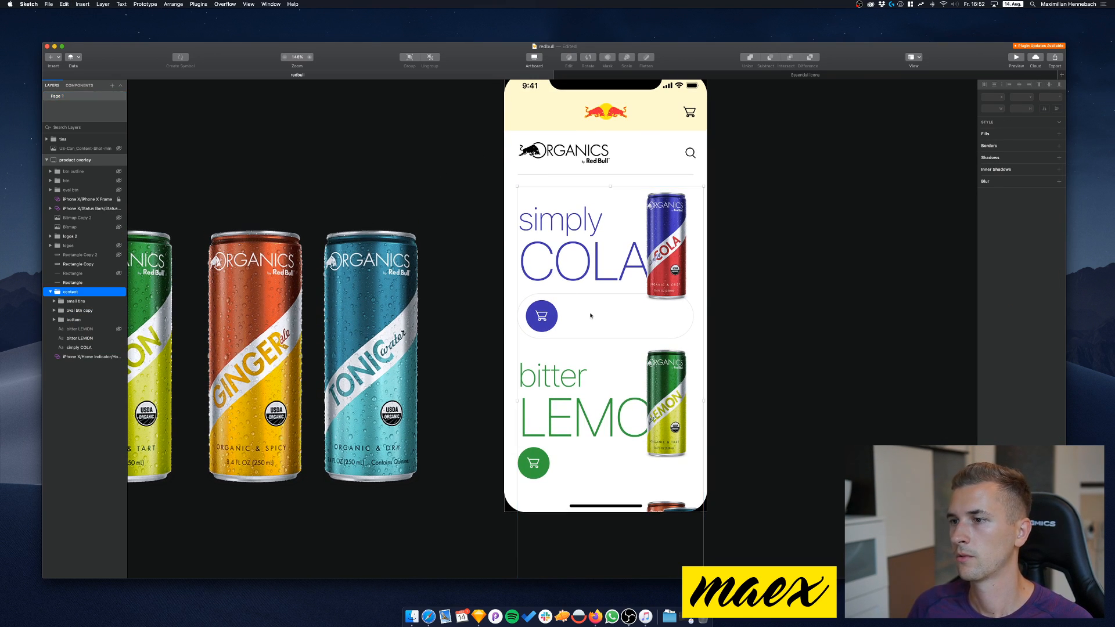
drag(693, 314, 693, 314)
click(667, 333)
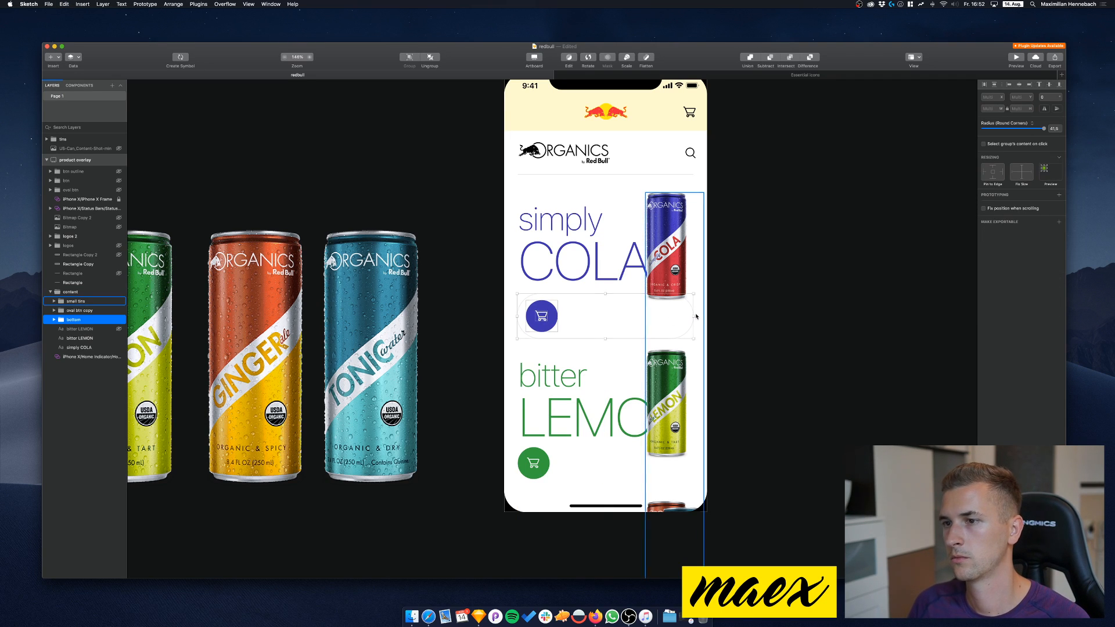
super+click(671, 333)
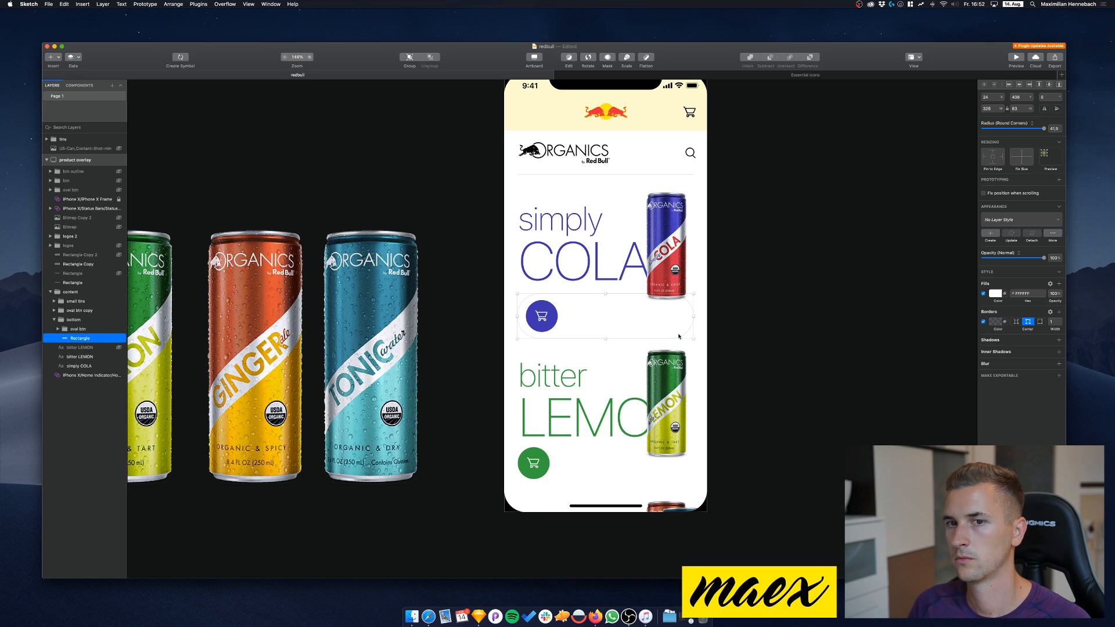
drag(693, 317, 693, 315)
key(super+z)
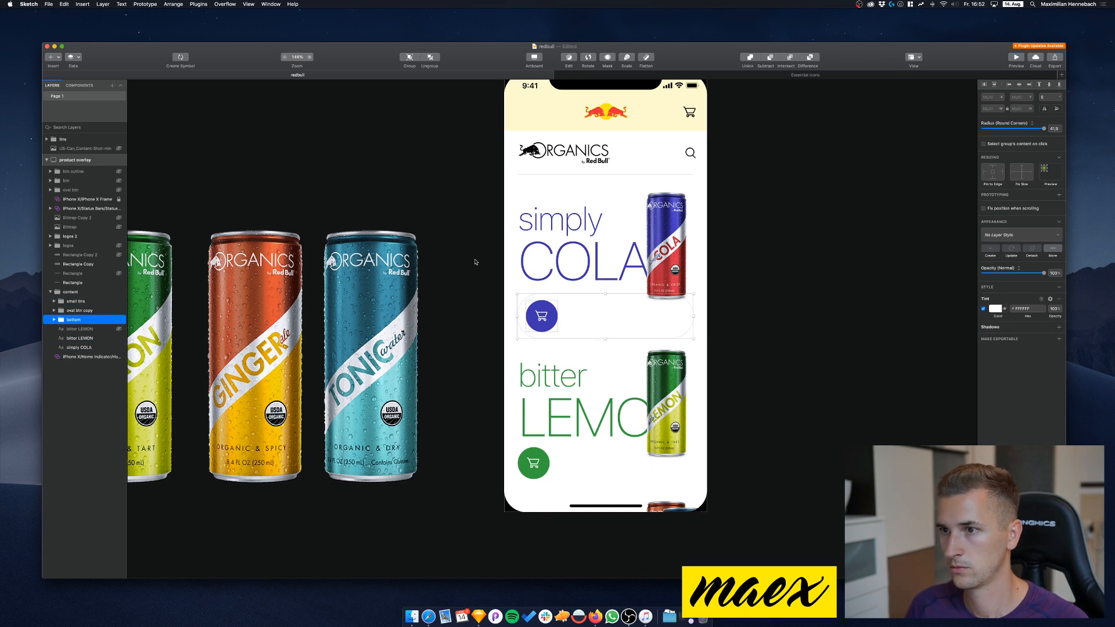
click(481, 279)
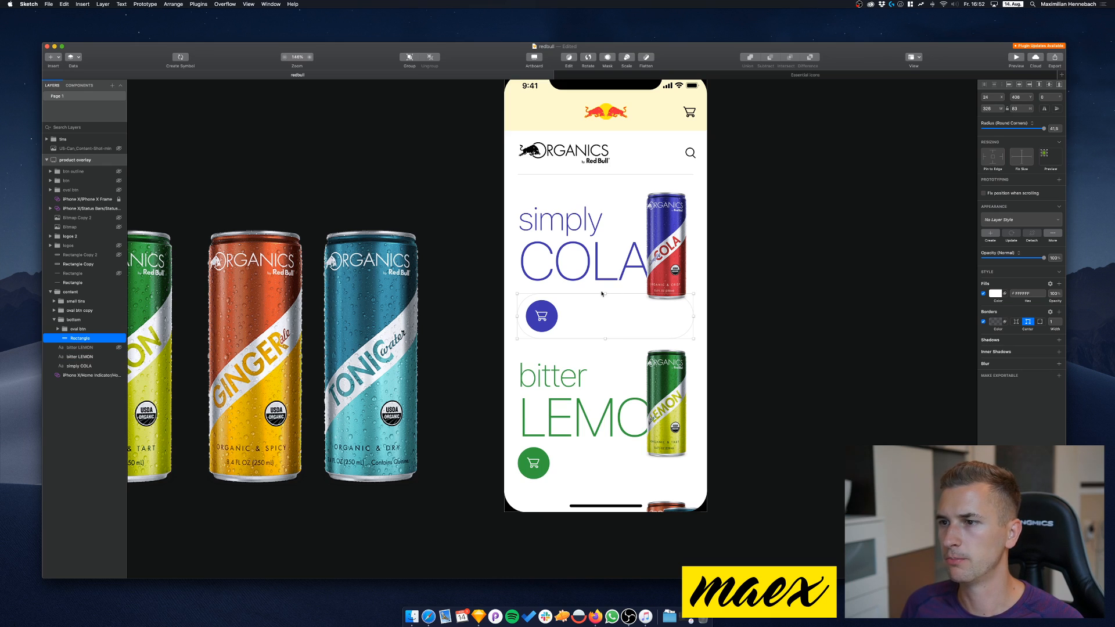
Centre the blue cart button horizontally on the rounded box and shrink the box to a 43-high bar
drag(604, 294, 606, 291)
drag(547, 318, 611, 317)
click(551, 312)
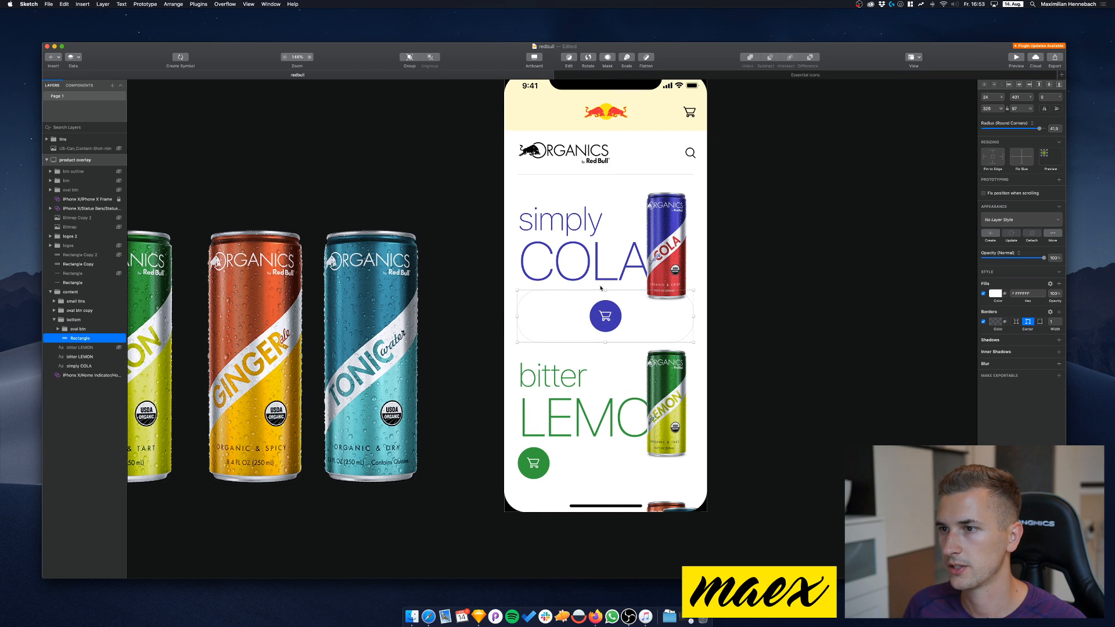
drag(606, 289, 606, 305)
click(434, 250)
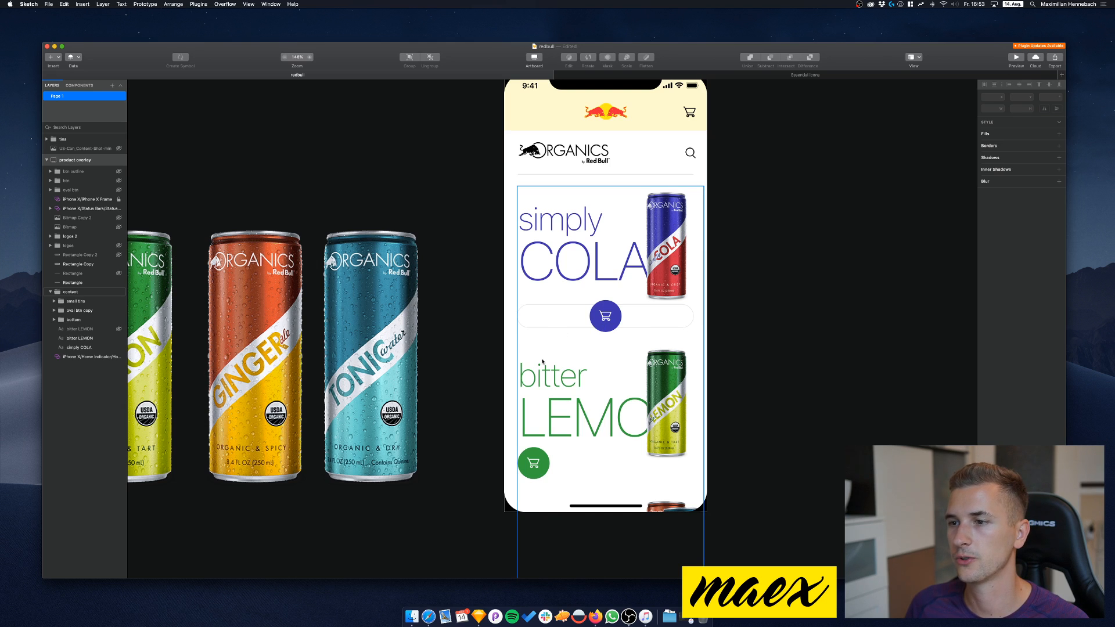
Try light grey DCDCDC and a red sampled from the cola can as the bar's fill
click(573, 322)
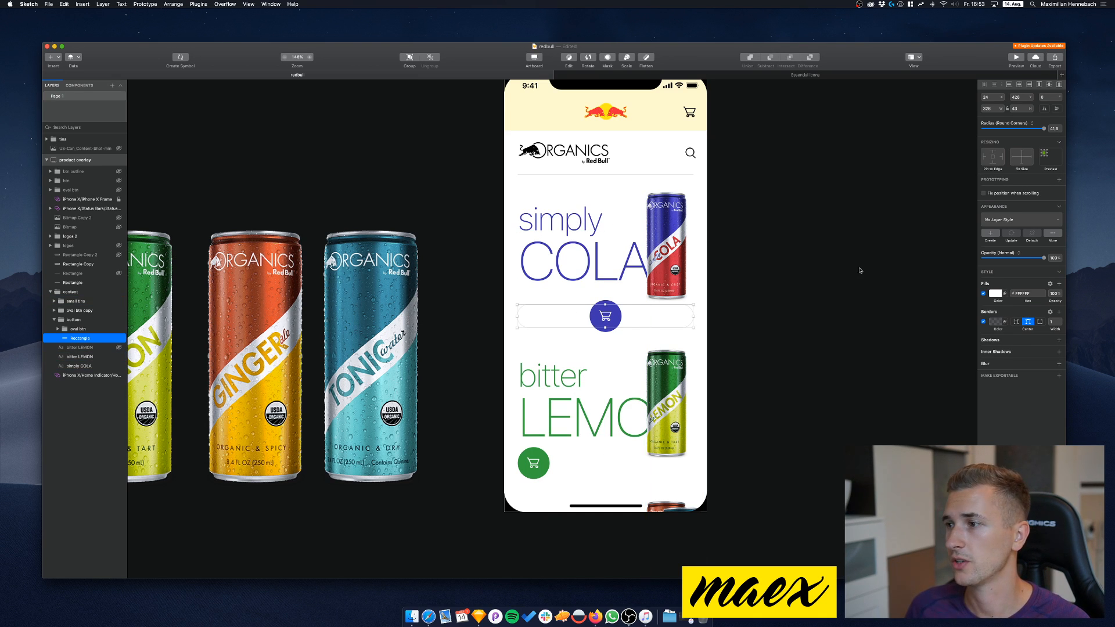
click(992, 294)
click(985, 338)
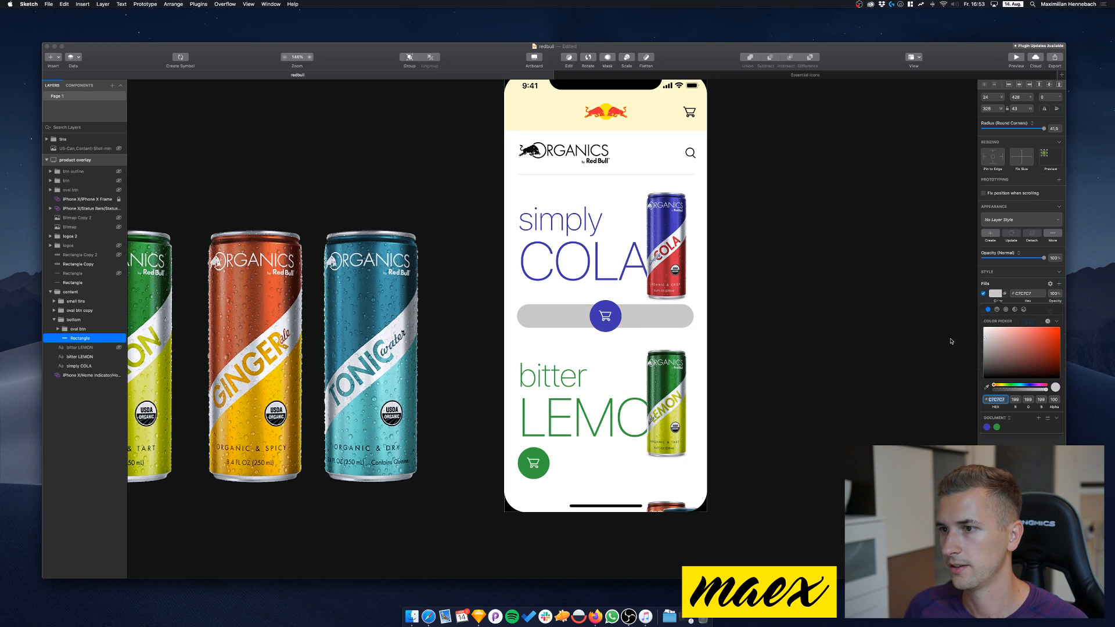
text(DCDCDC)
key(Return)
click(987, 388)
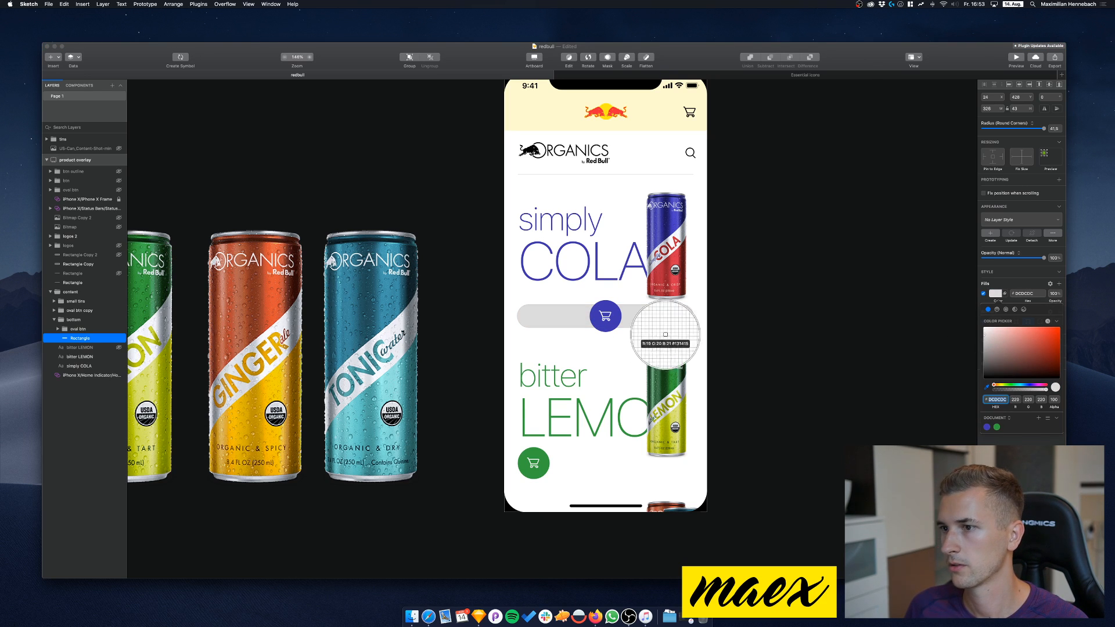
click(657, 287)
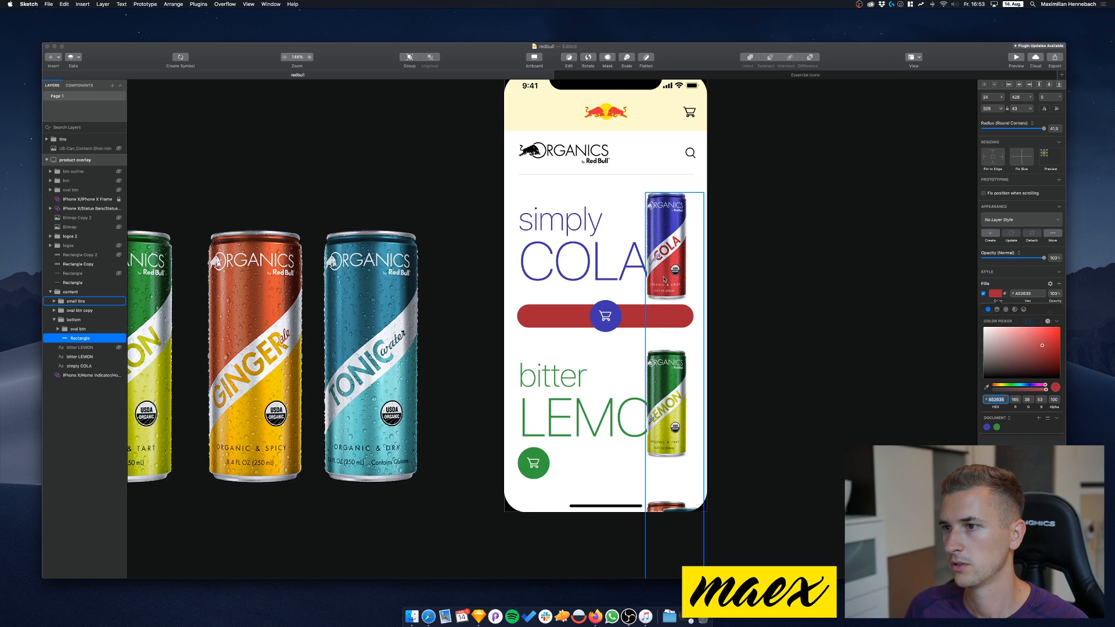
Fill the bar with the document's blue 3D35AF at 9% opacity
drag(1001, 359, 1030, 338)
drag(1018, 391, 998, 394)
click(986, 428)
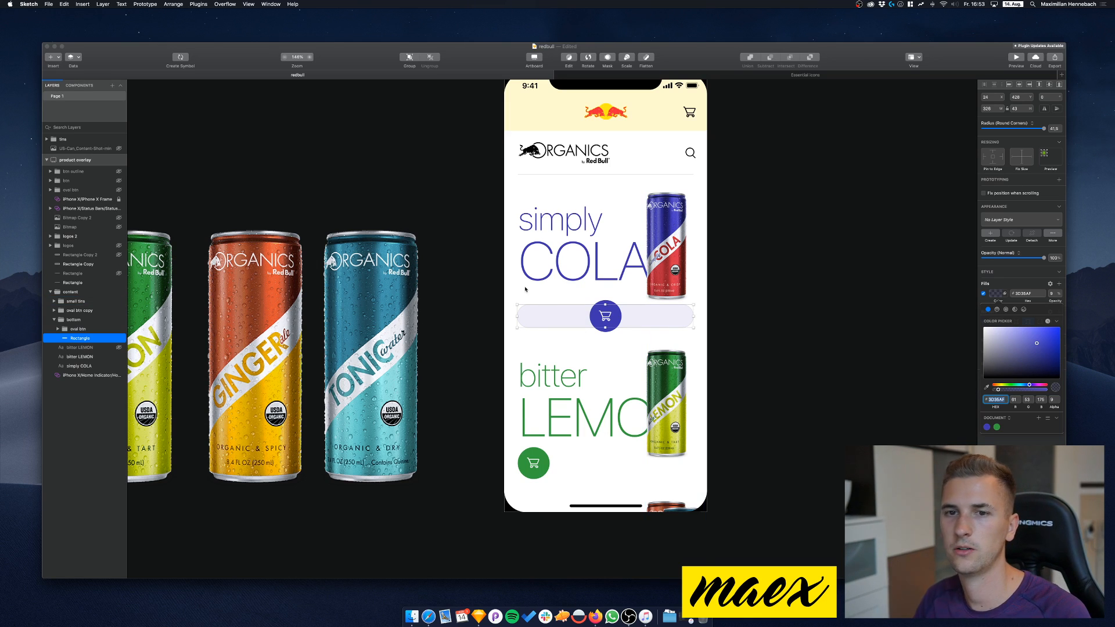
Move the bottom group with the bar and cart button down to Y 434
click(600, 309)
click(600, 309)
click(595, 321)
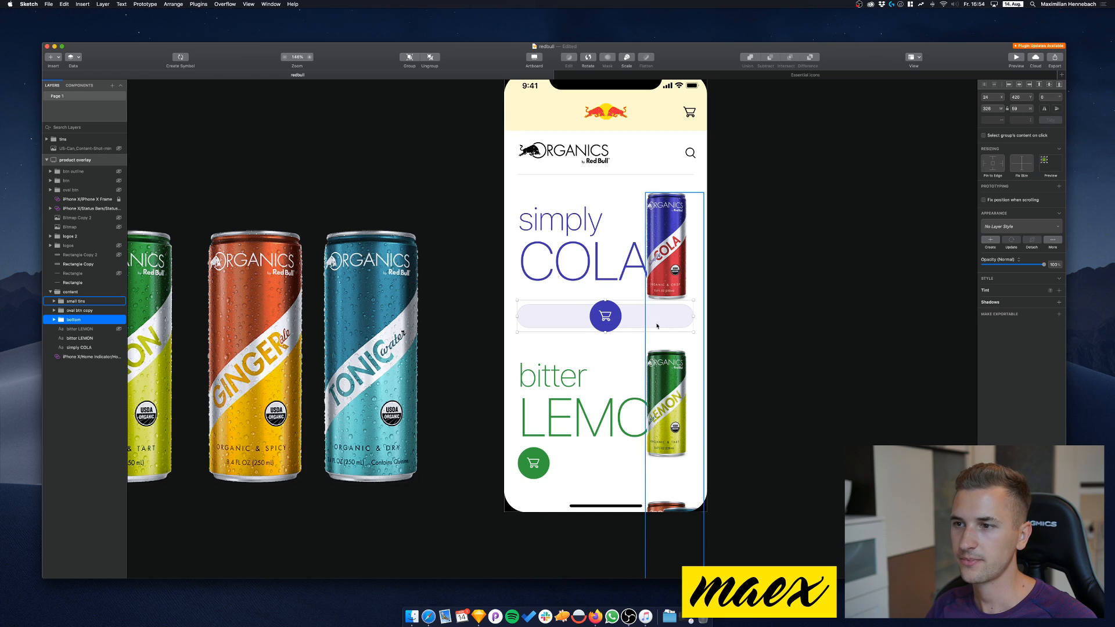
drag(595, 319, 595, 327)
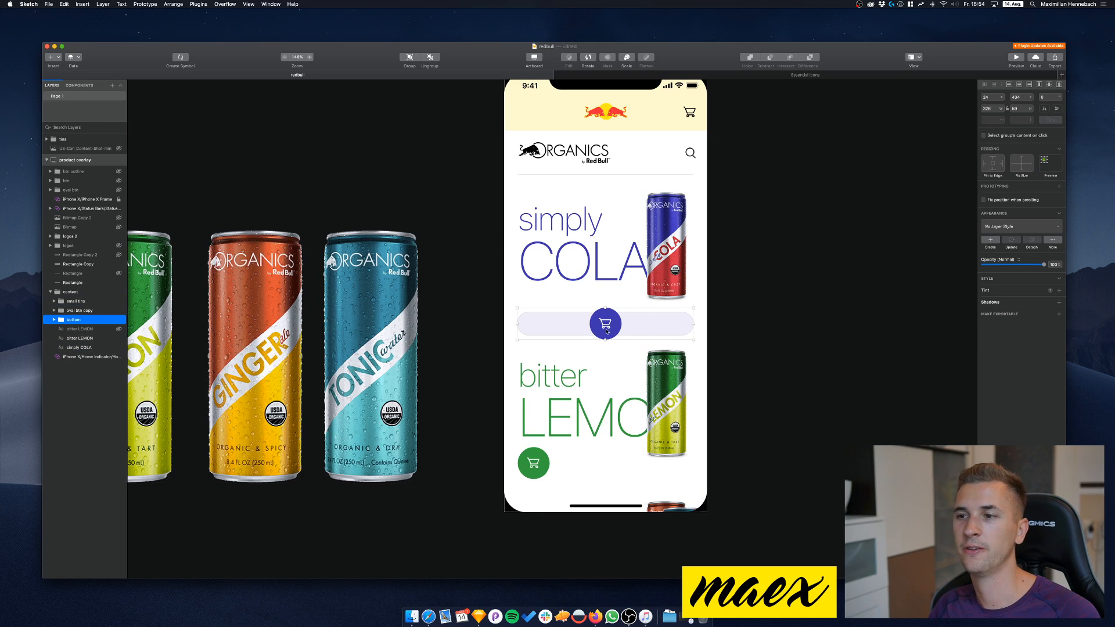
Move the bitter LEMON title, the lemon can and the green button's circle further down, away from the blue bar
click(580, 390)
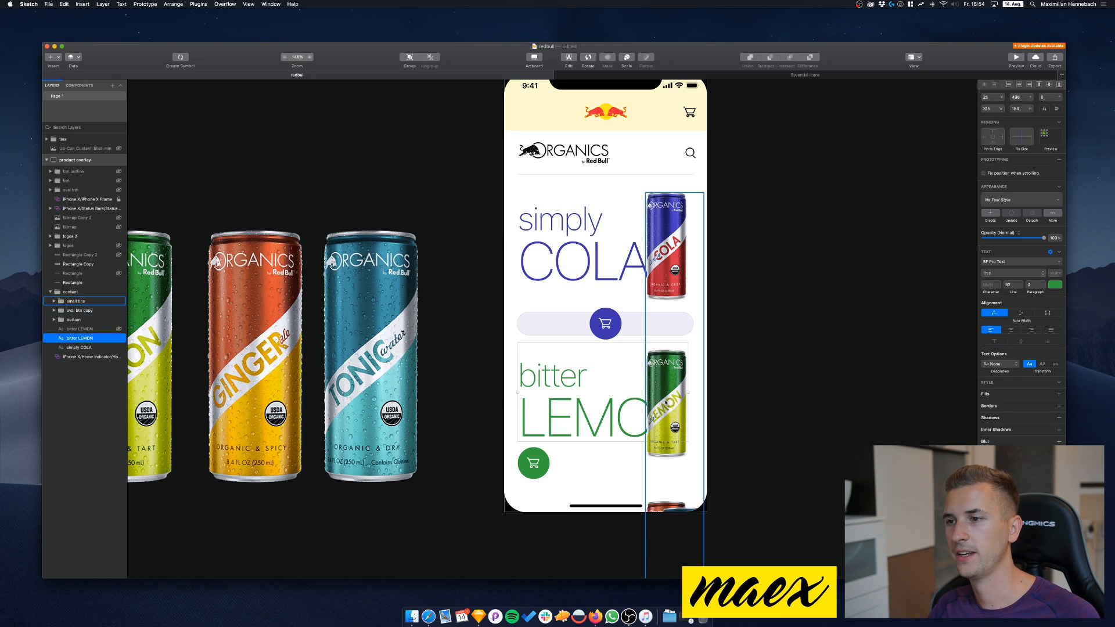
double_click(667, 403)
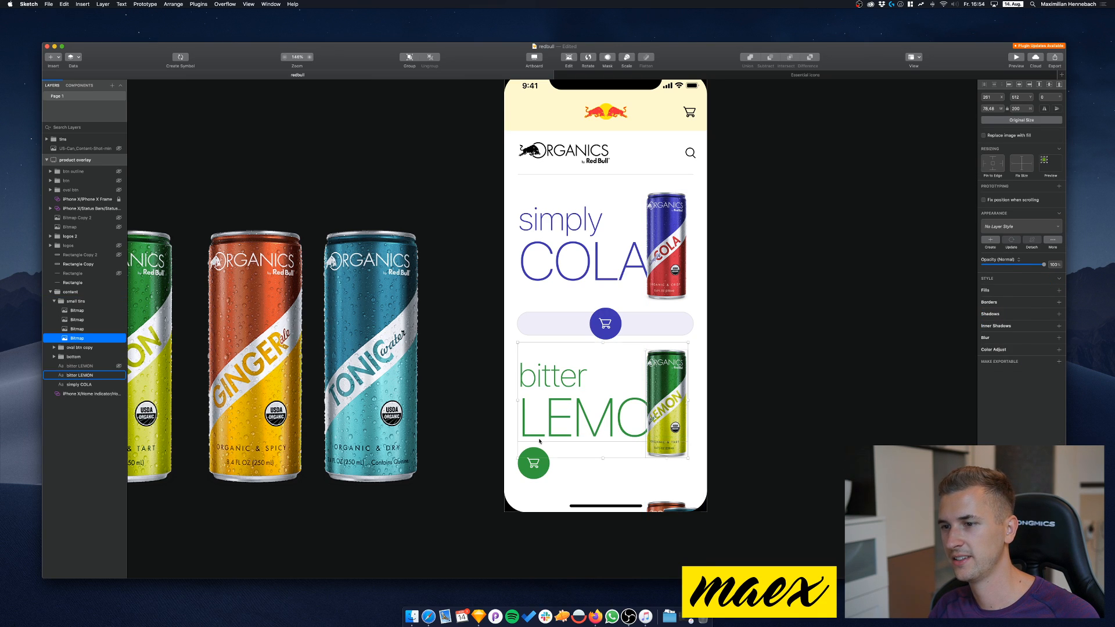
shift+click(552, 426)
shift+click(534, 463)
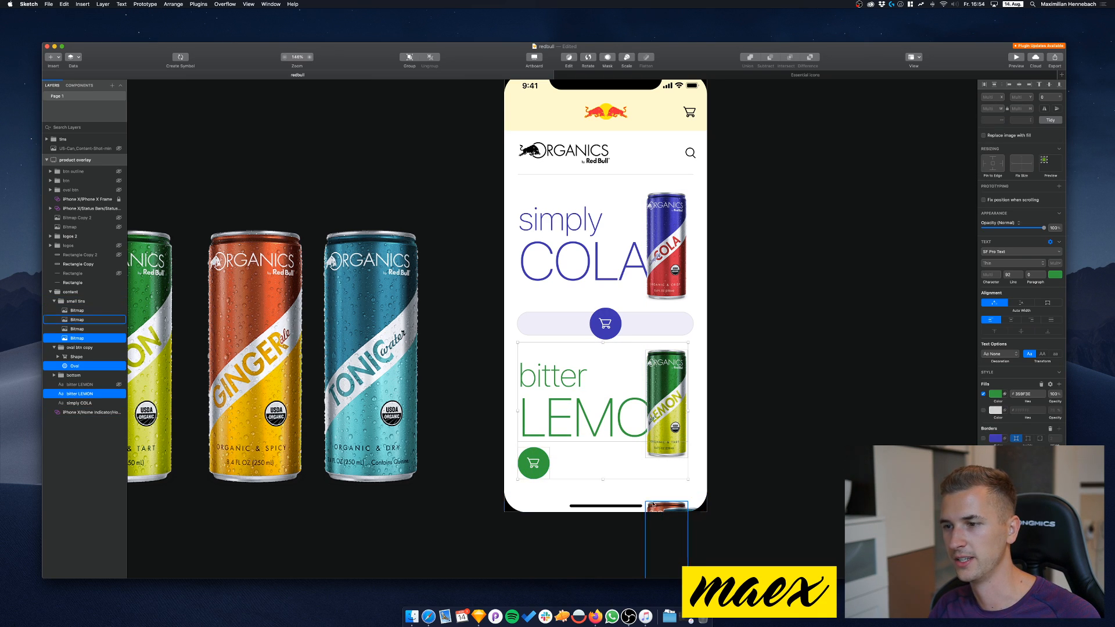
key(shift+Down)
key(shift+Down)
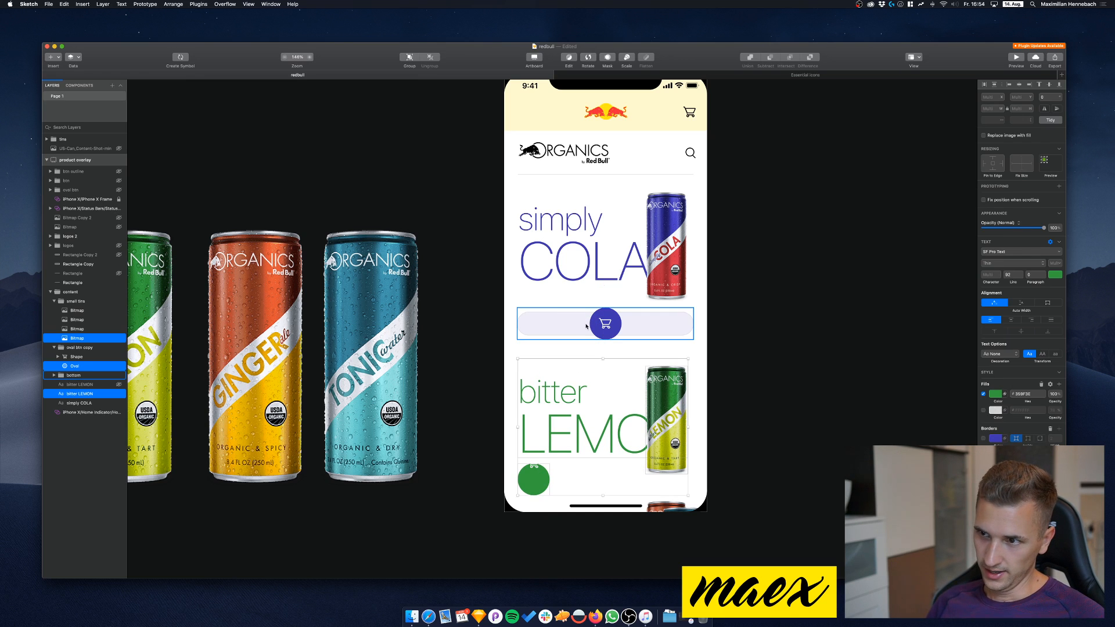
Select the bottom group under the COLA title and save the document
click(645, 324)
scroll(612, 296, up, 2)
scroll(612, 297, up, 2)
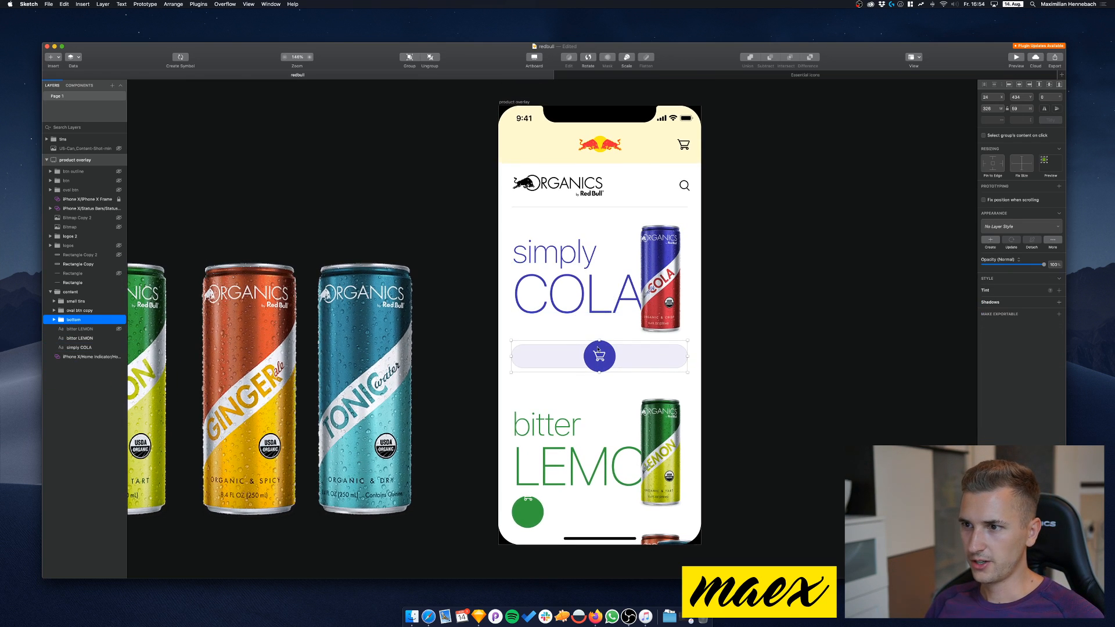
key(super+s)
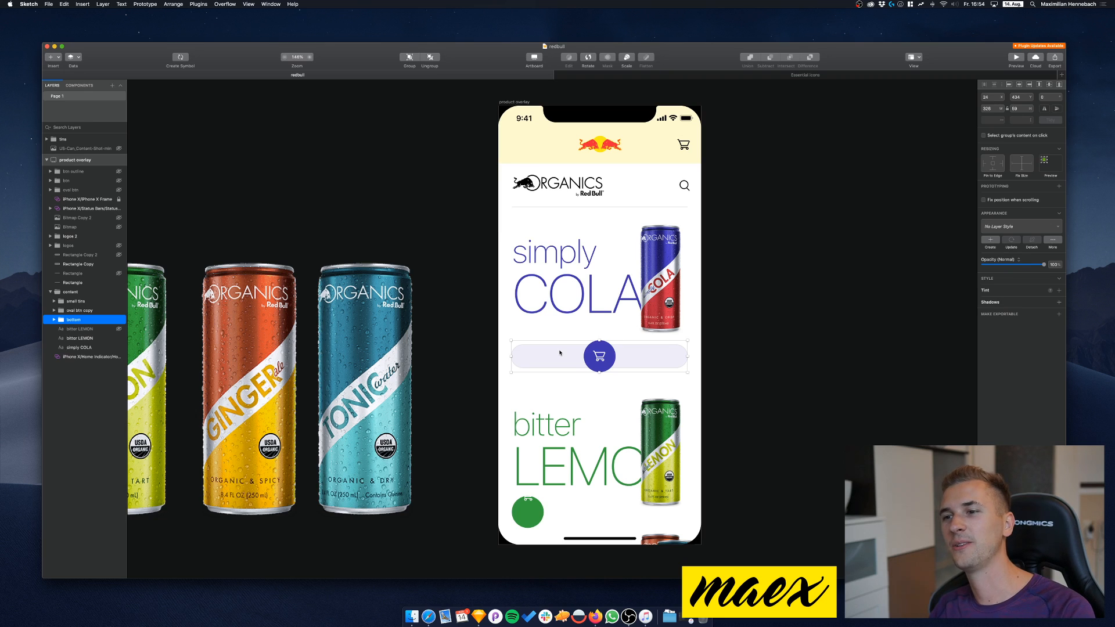
Move the blue cart button from the bar's centre to its left end, then to its right end under the cola can
double_click(604, 355)
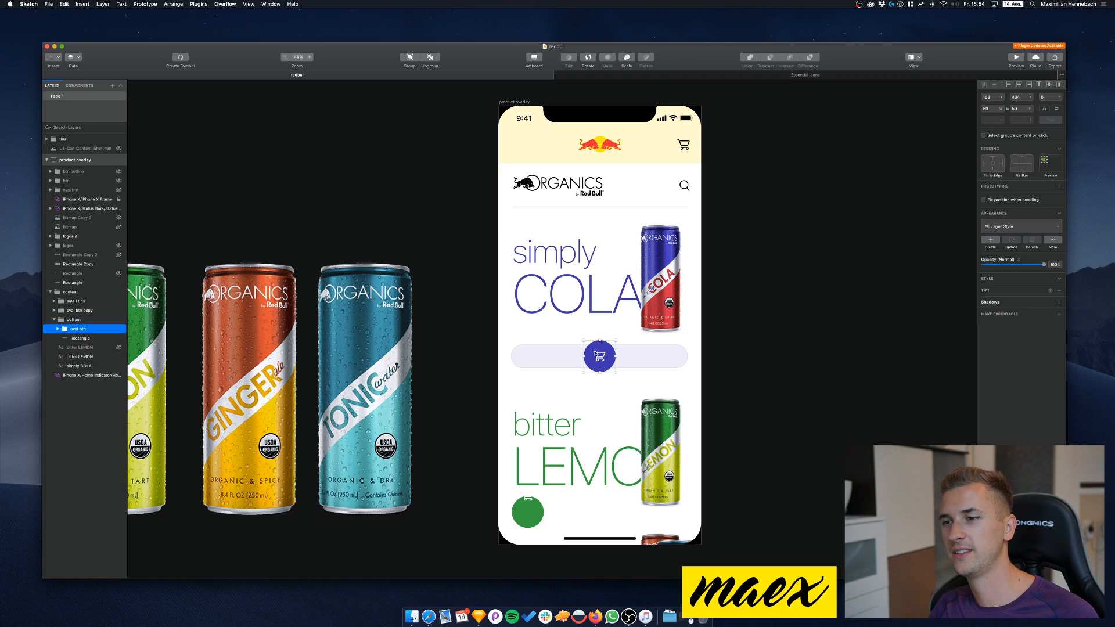
drag(604, 355, 529, 347)
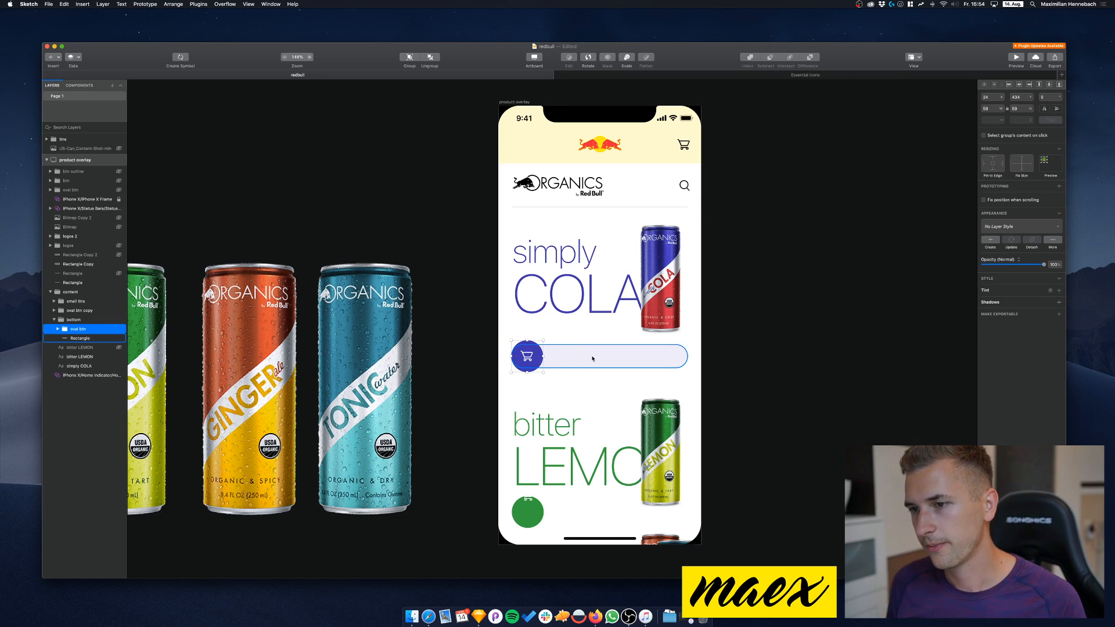
drag(522, 351, 675, 362)
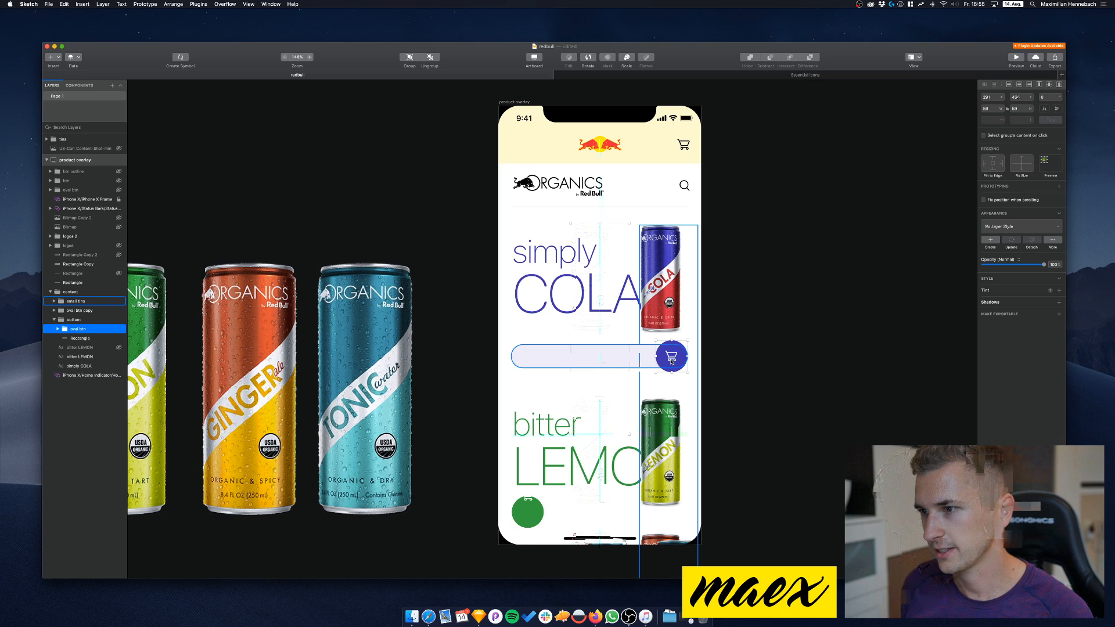
Check the trackpad's connection options in the system's Bluetooth list
key(super+c)
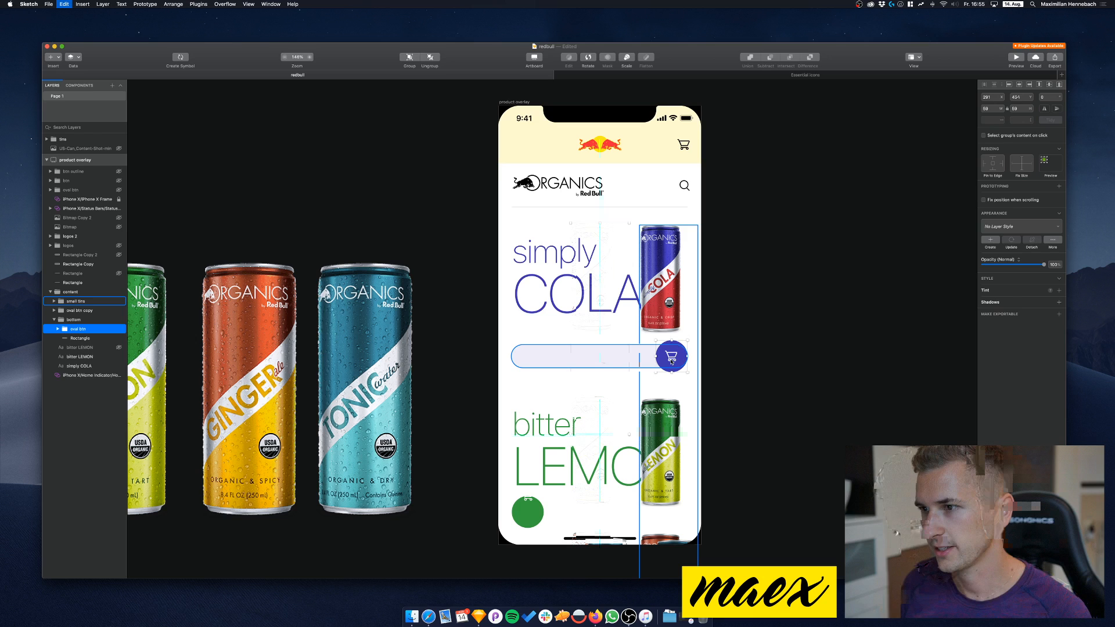
click(656, 518)
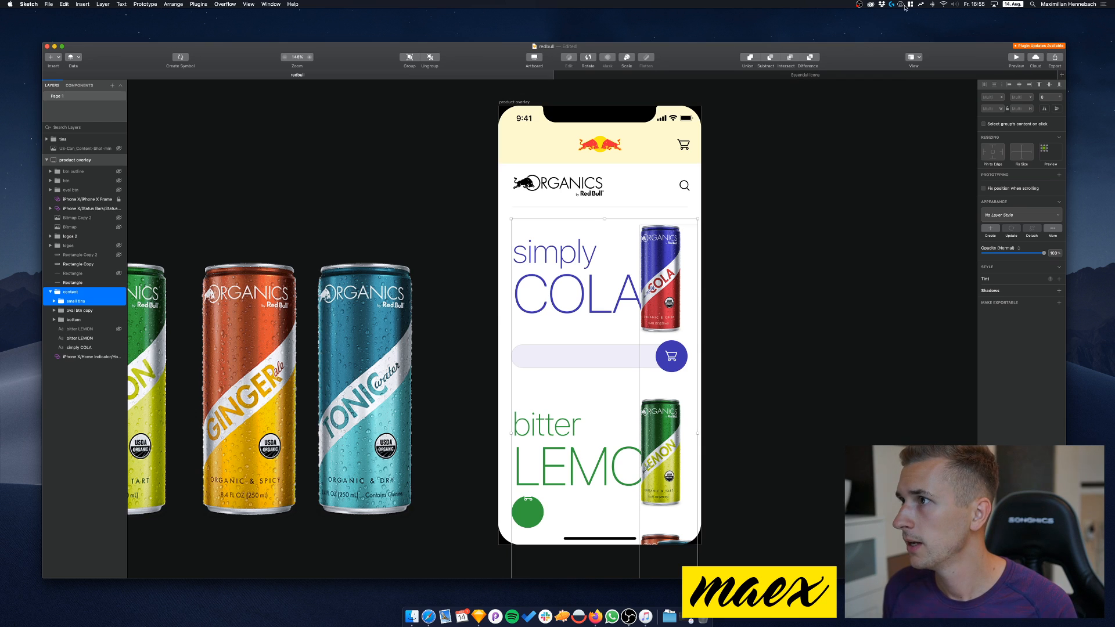
click(933, 4)
mouse_move(952, 39)
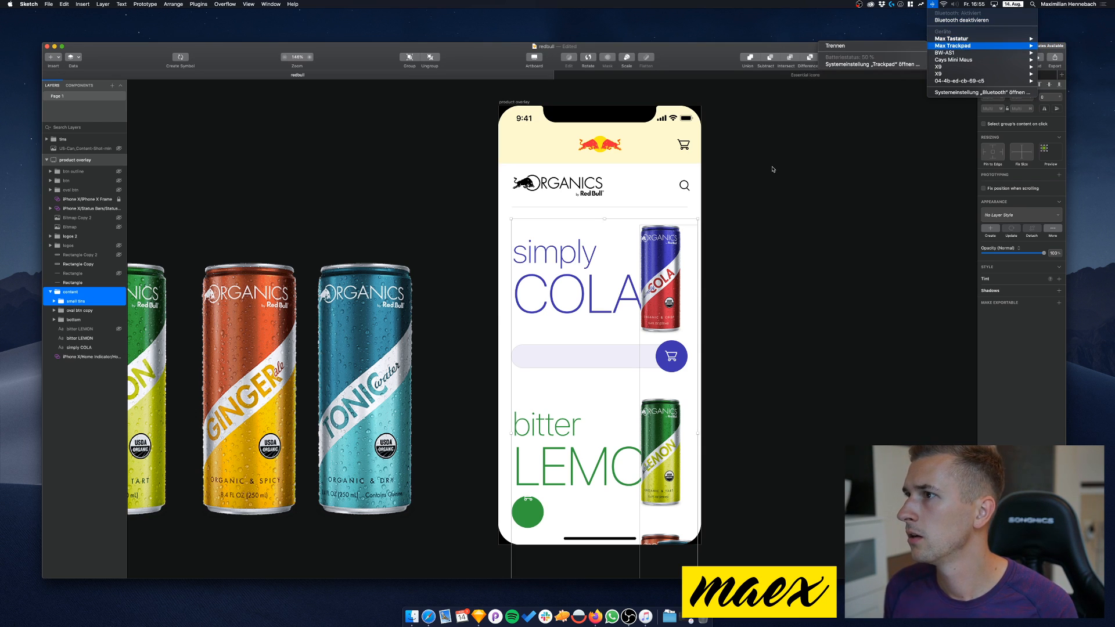
Move the small tins group below the bottom group in the content group's layer order
click(755, 192)
click(730, 244)
double_click(672, 363)
click(672, 358)
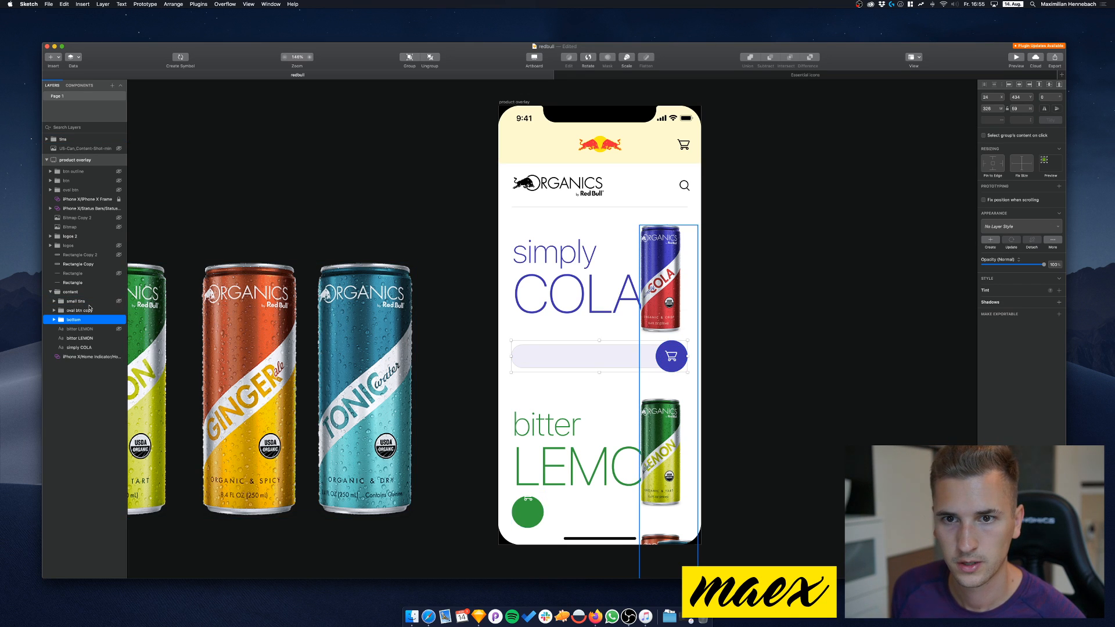
drag(74, 319, 82, 323)
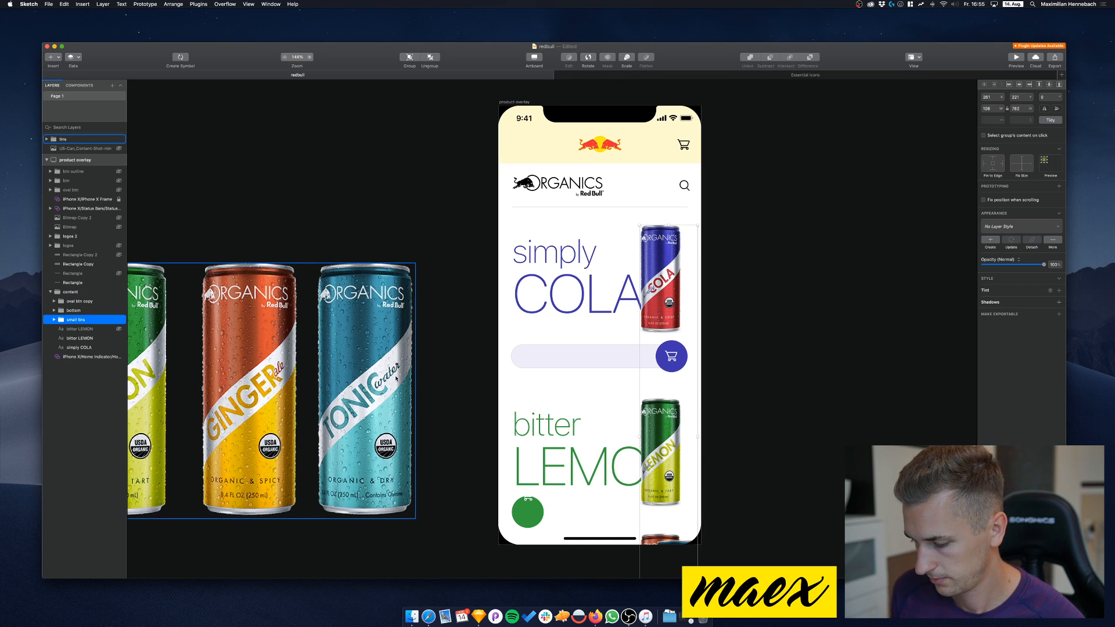
Give the rounded bar under the COLA title a 1 px border in 3D35AF at reduced opacity
double_click(671, 358)
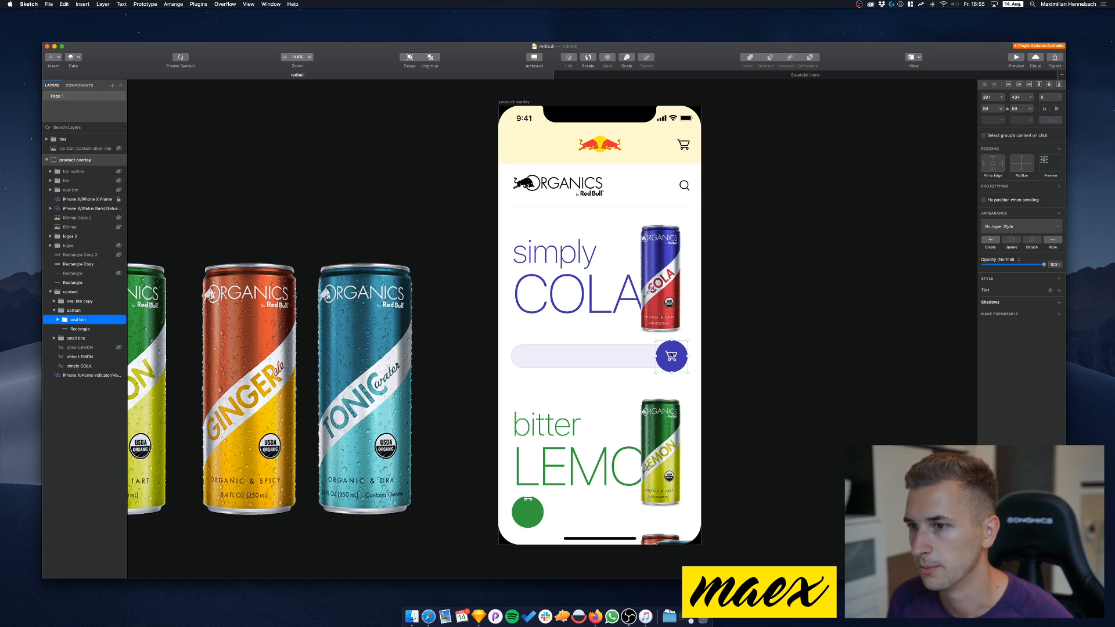
click(601, 356)
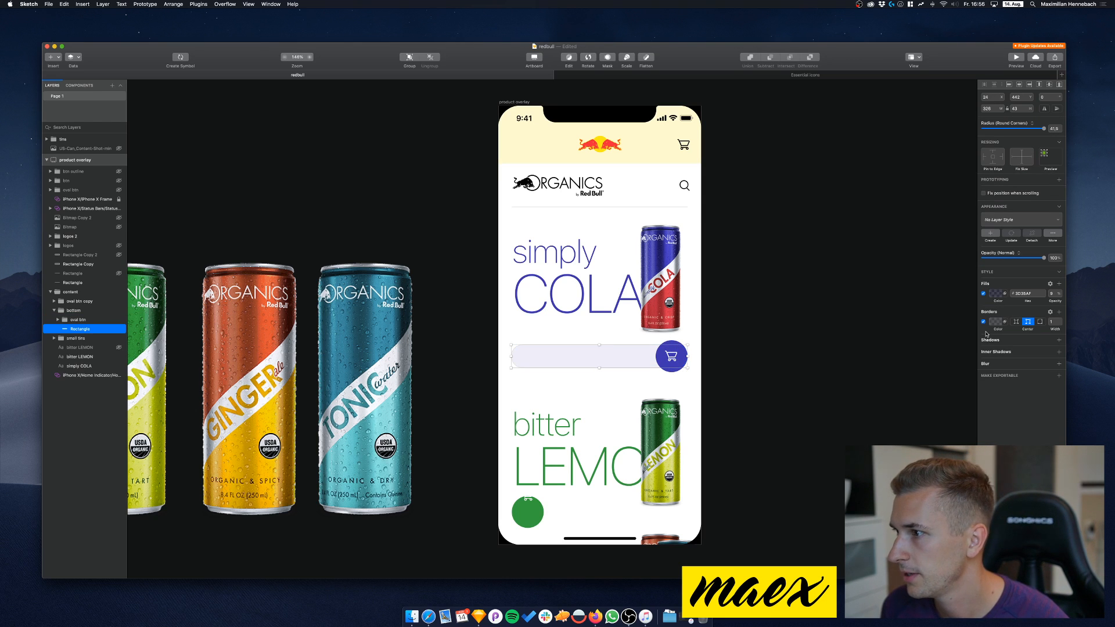
click(984, 321)
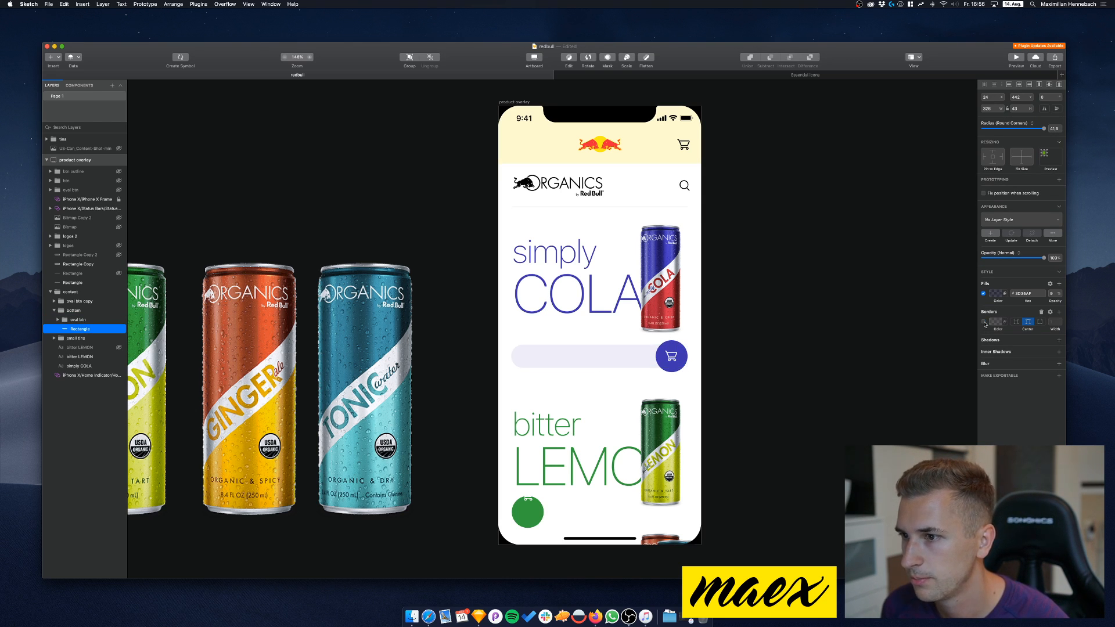
click(984, 322)
click(996, 322)
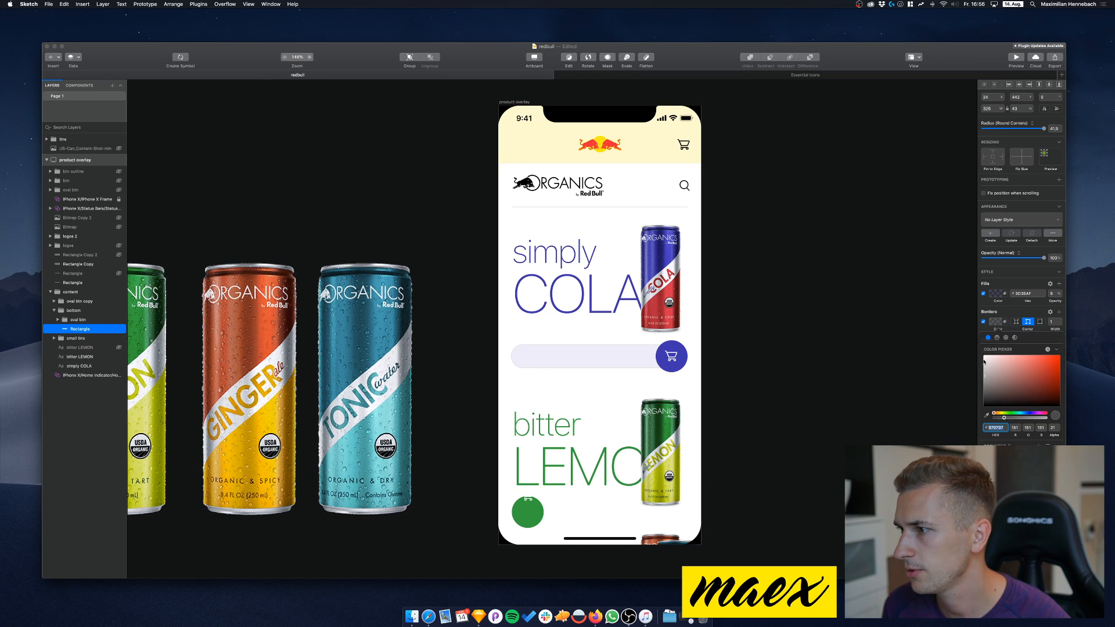
key(super+v)
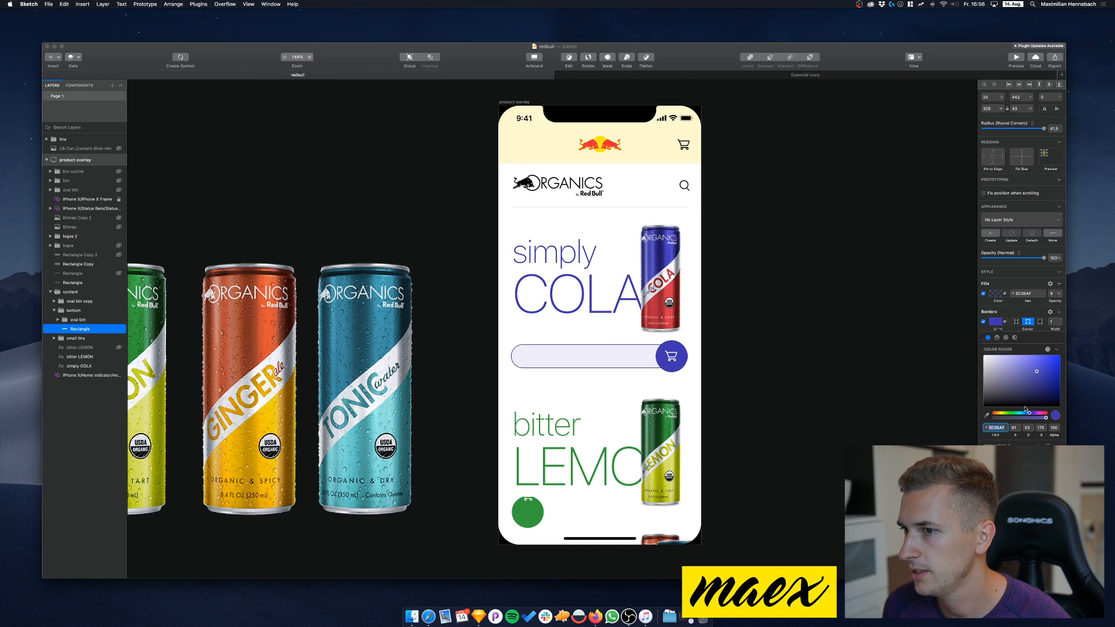
drag(1014, 418, 1010, 420)
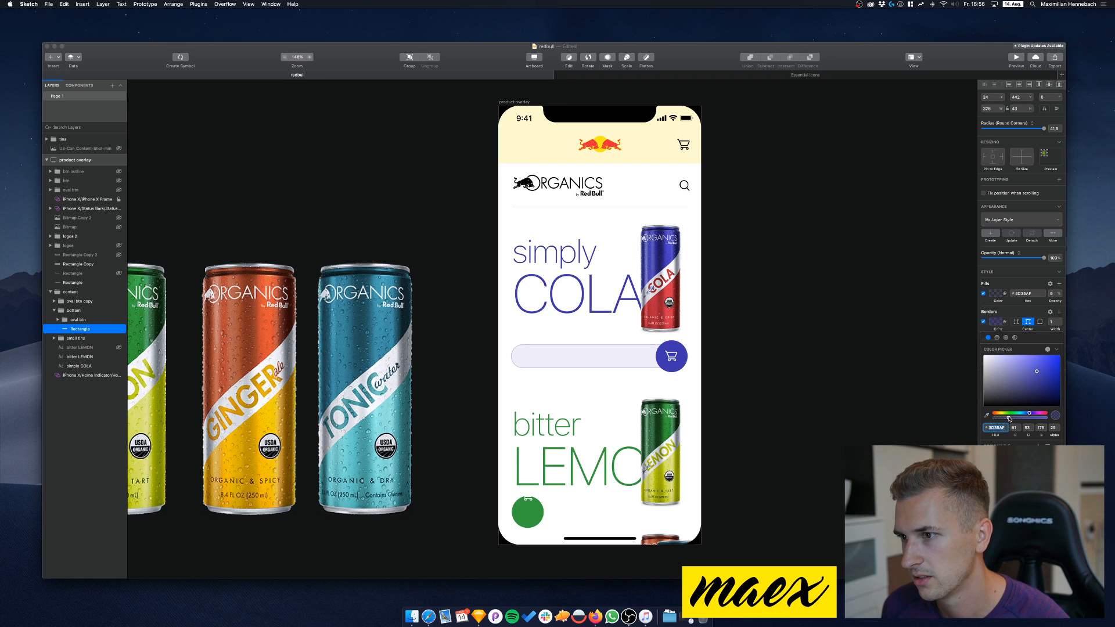
click(984, 323)
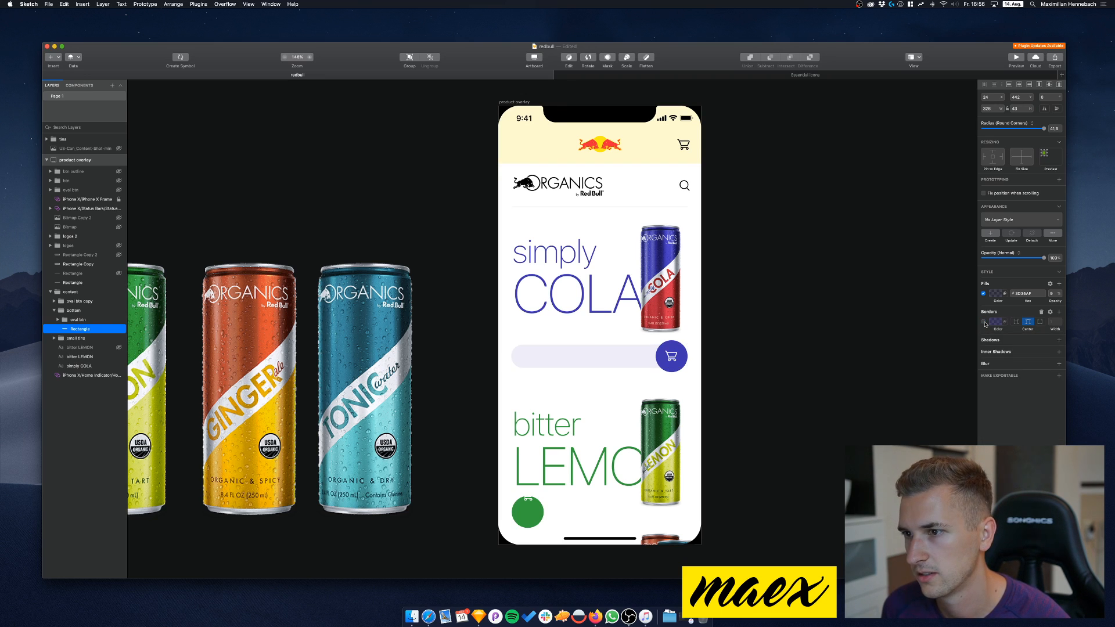
click(984, 322)
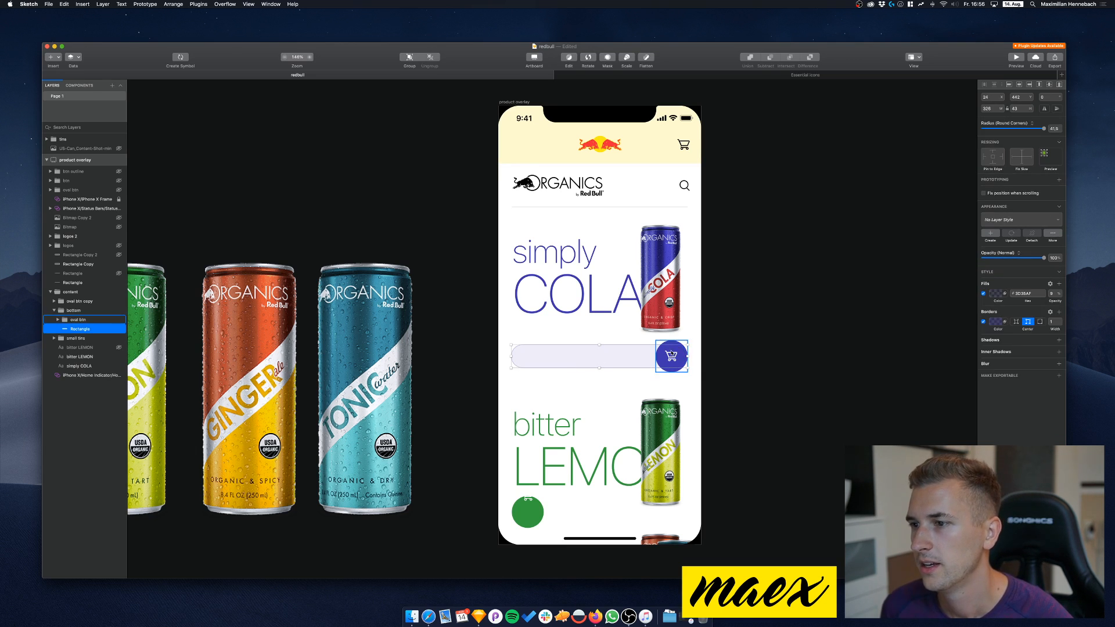
Move the cart button to the bar's left end and rename the bottom group as slider
drag(669, 360, 525, 360)
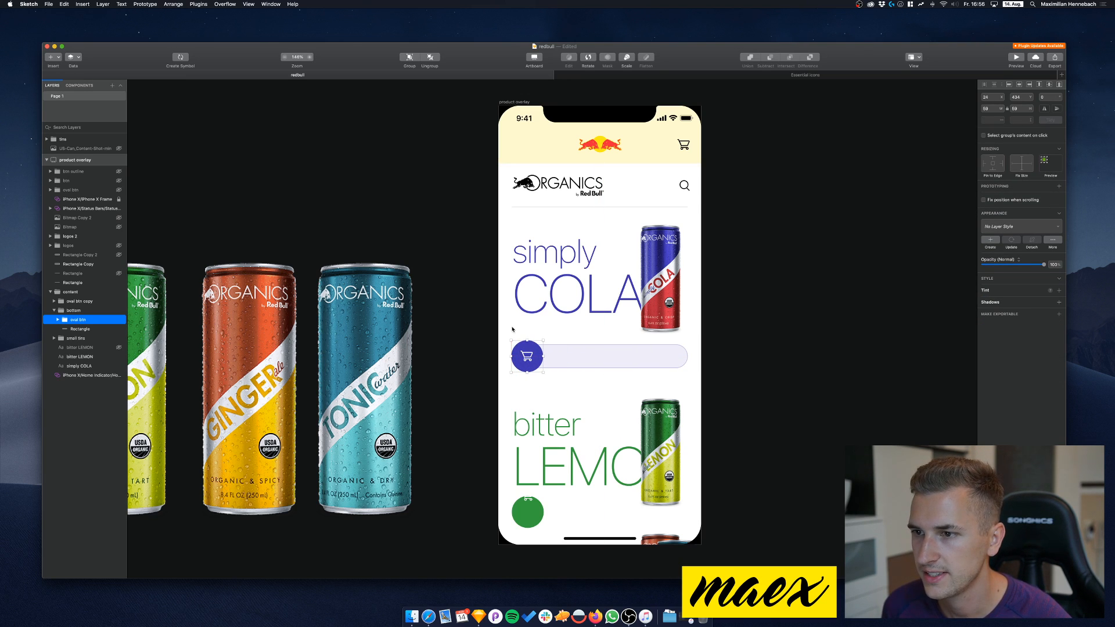
click(69, 311)
double_click(70, 311)
text(slider)
key(Return)
Duplicate the slider group, hide the original and name the copy slider demo
key(super+d)
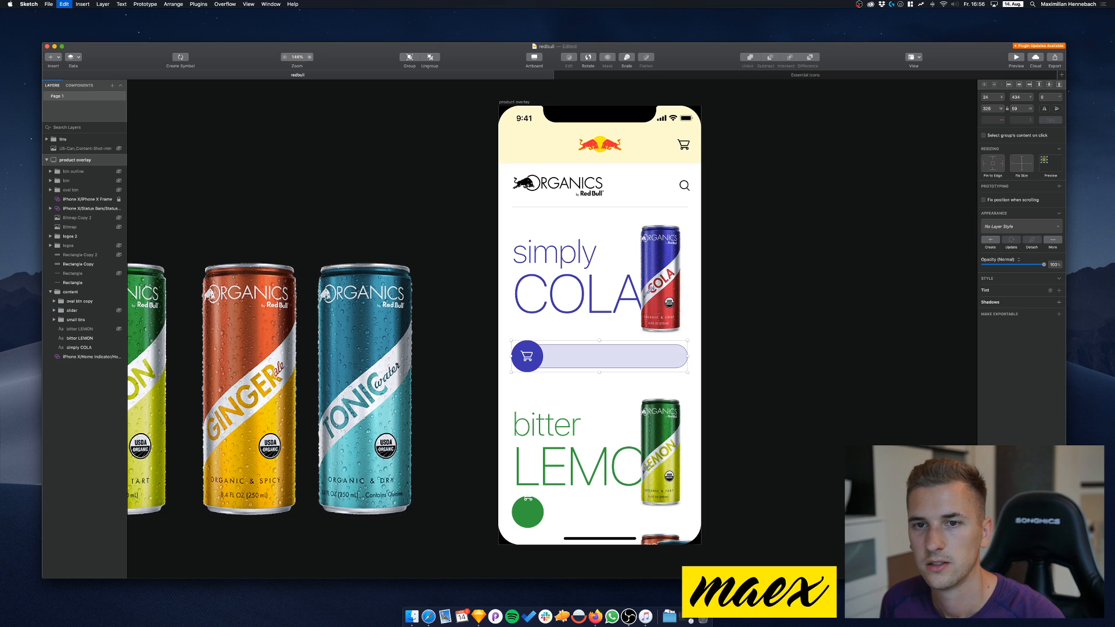
double_click(73, 310)
text(slider)
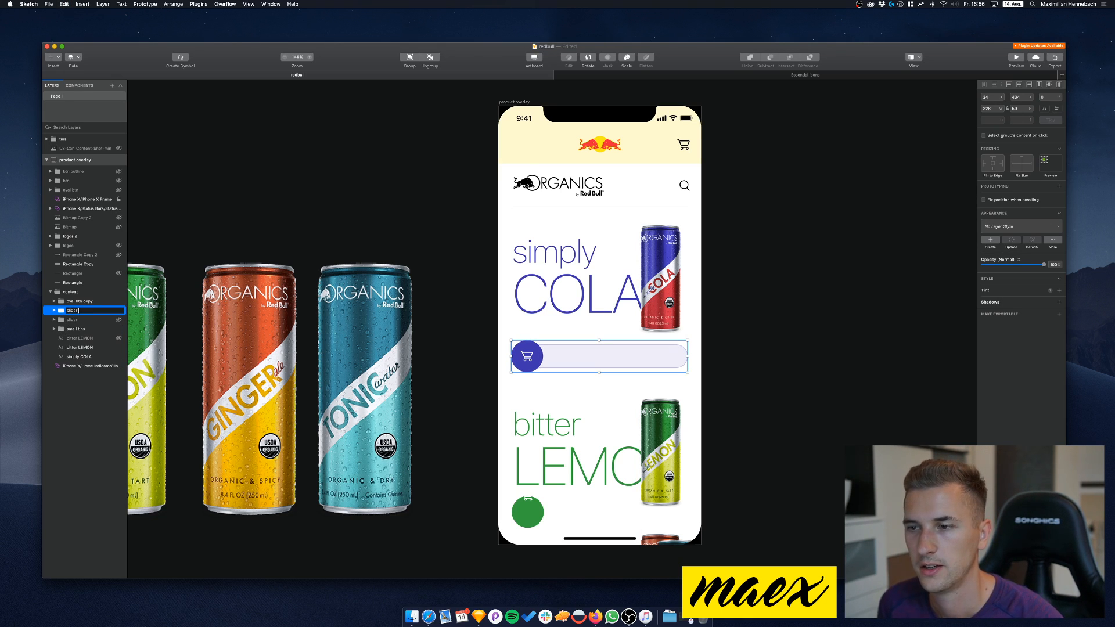
text( demo)
key(Return)
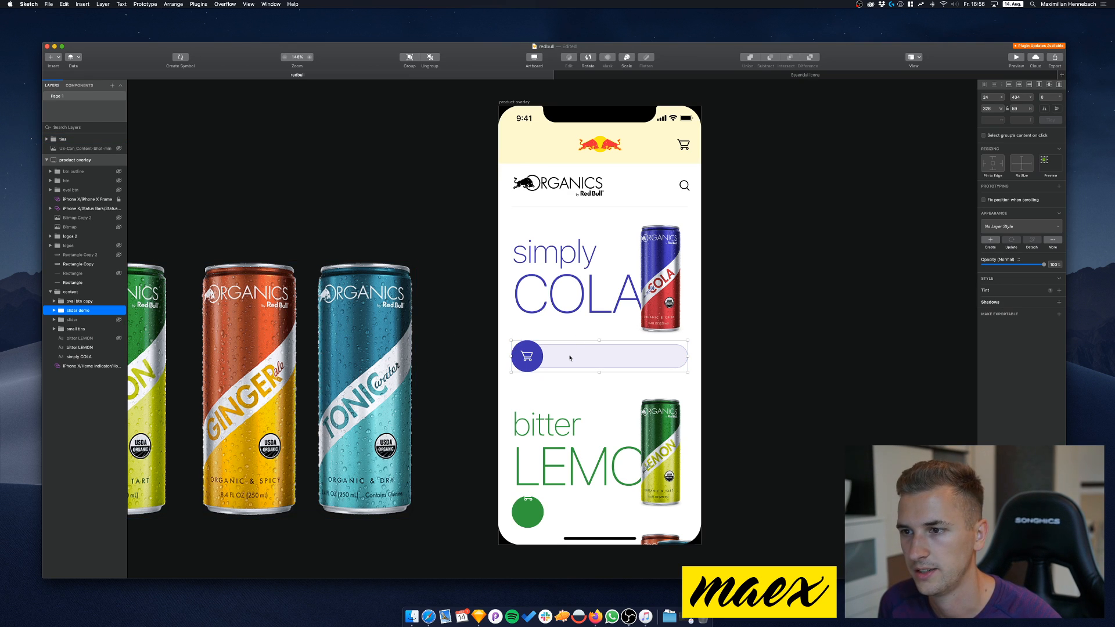
Move the slider demo's cart button about two-thirds along the bar and draw a horizontal line about 326 px long through the bar's centre
double_click(527, 357)
drag(527, 360, 629, 361)
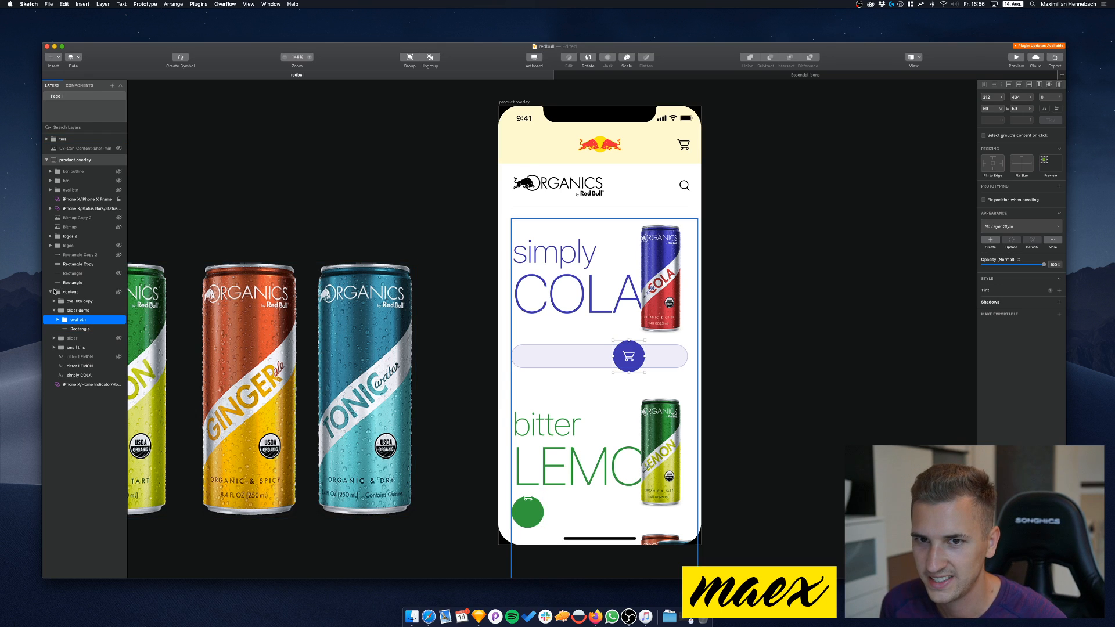
key(Tab)
key(r)
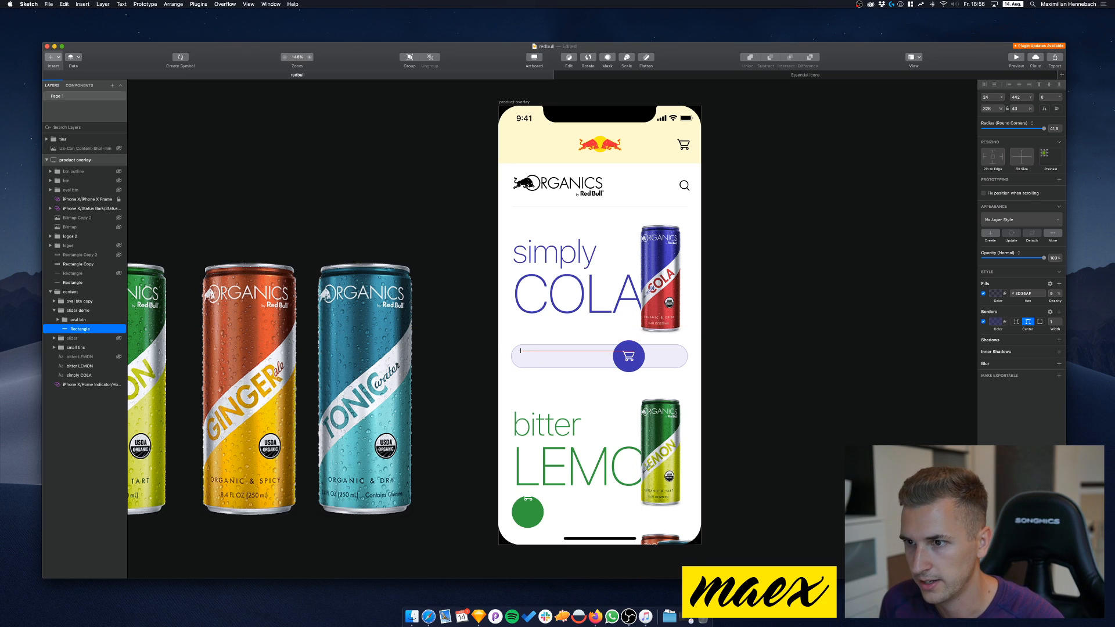
drag(648, 361, 686, 361)
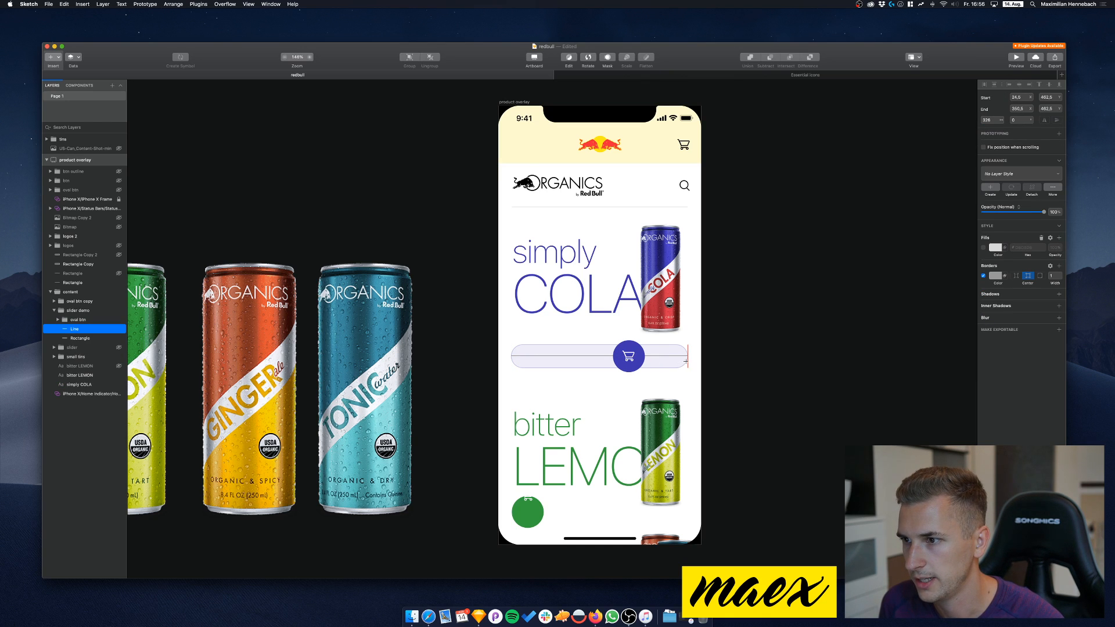
key(Escape)
key(Down)
Colour the centre line with the tint sampled from the bar's outline
click(995, 276)
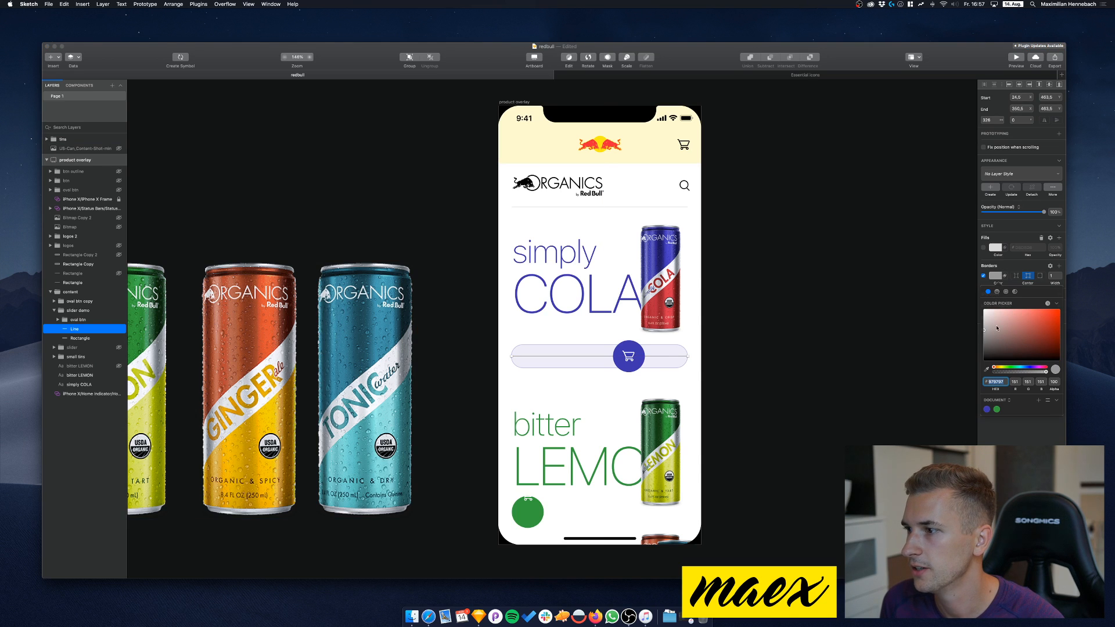
click(988, 367)
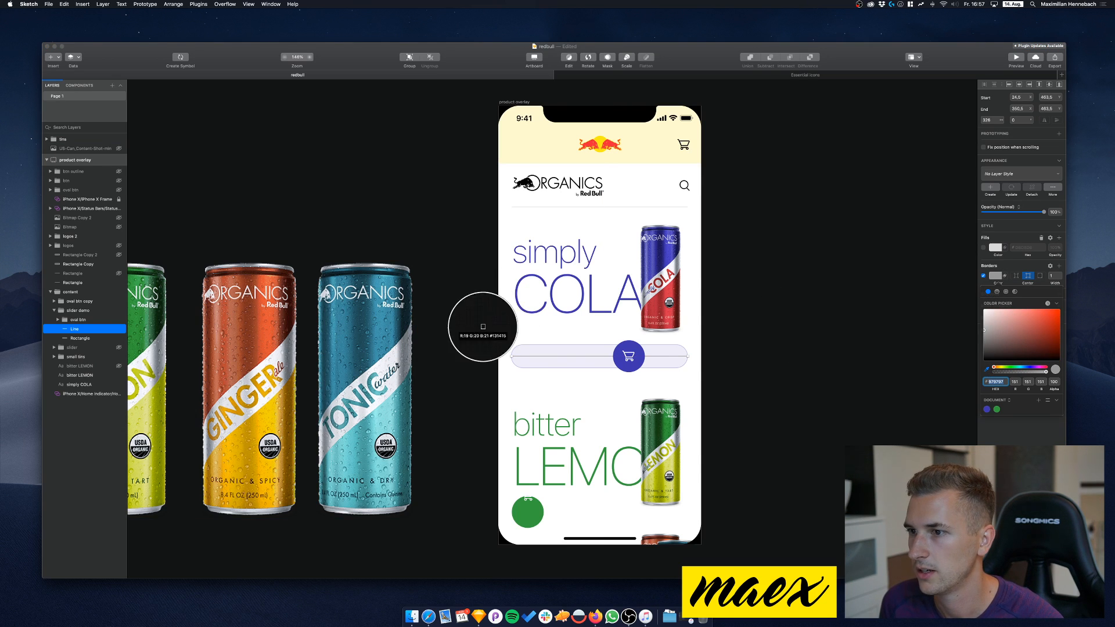
click(562, 345)
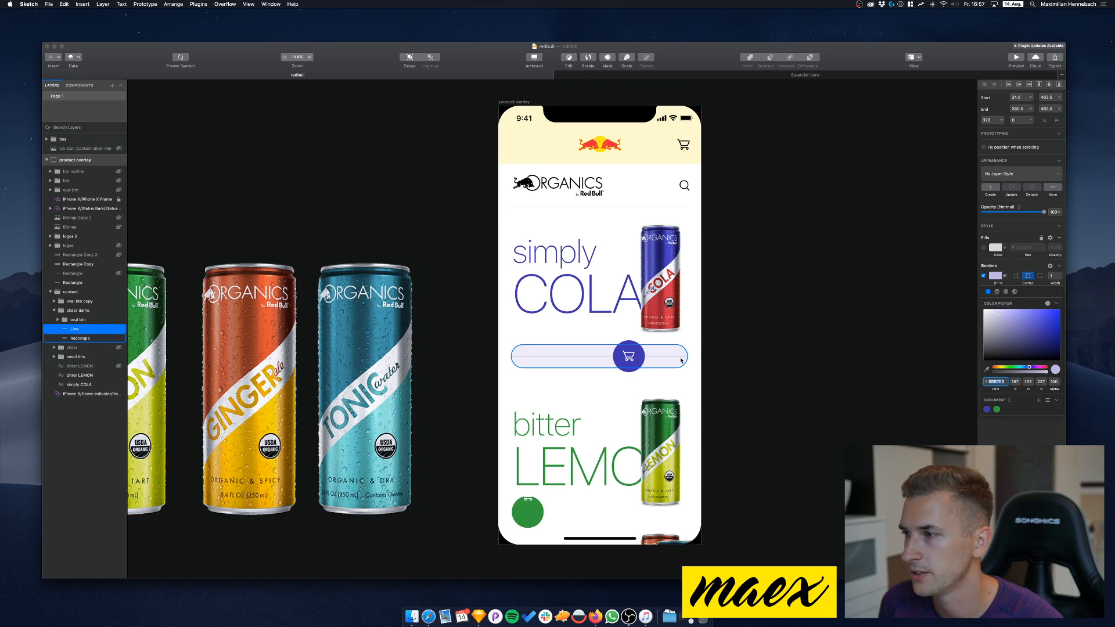
key(Escape)
Nudge the centre line one pixel right and set its length to 324 px
key(Right)
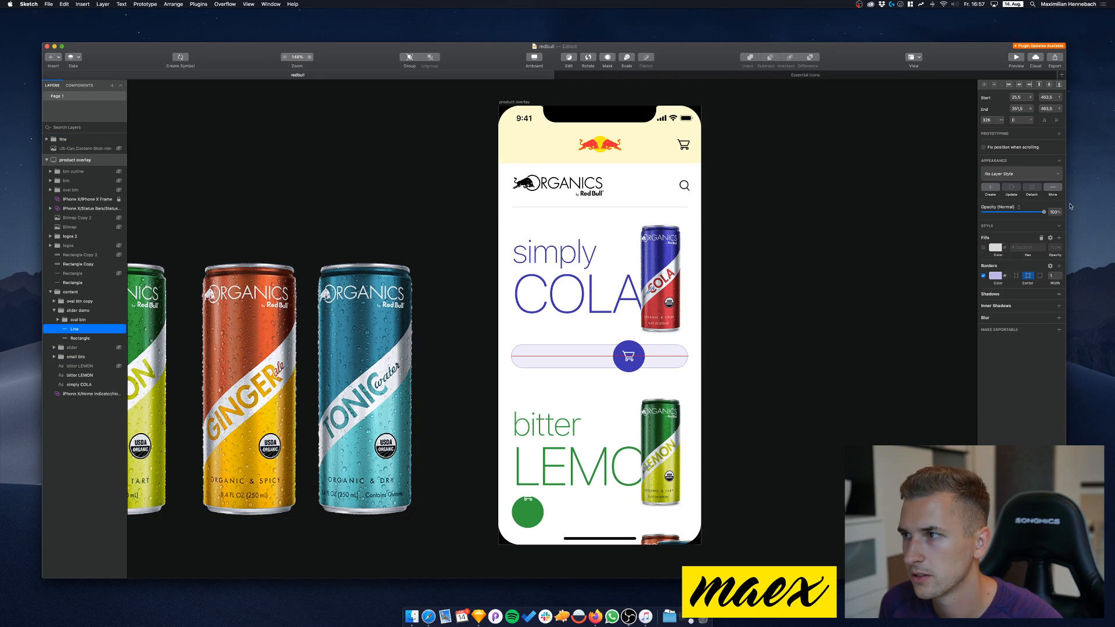
click(990, 121)
key(Down)
key(Down)
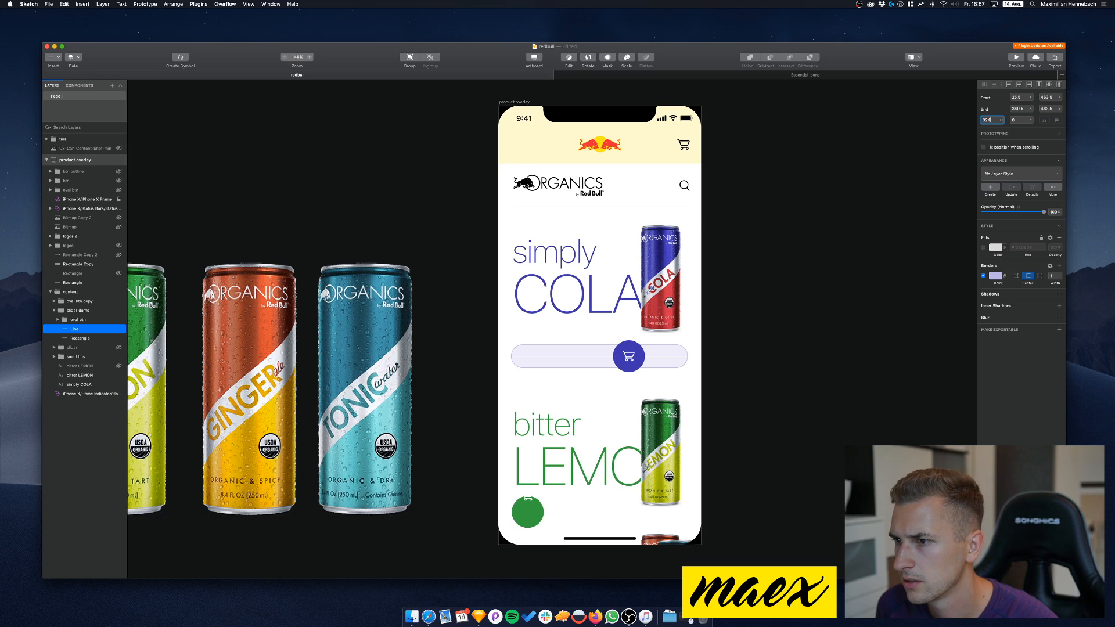
Recolour the centre line with the document's saved blue 3D35AF and lower its opacity to a faint tint
click(996, 277)
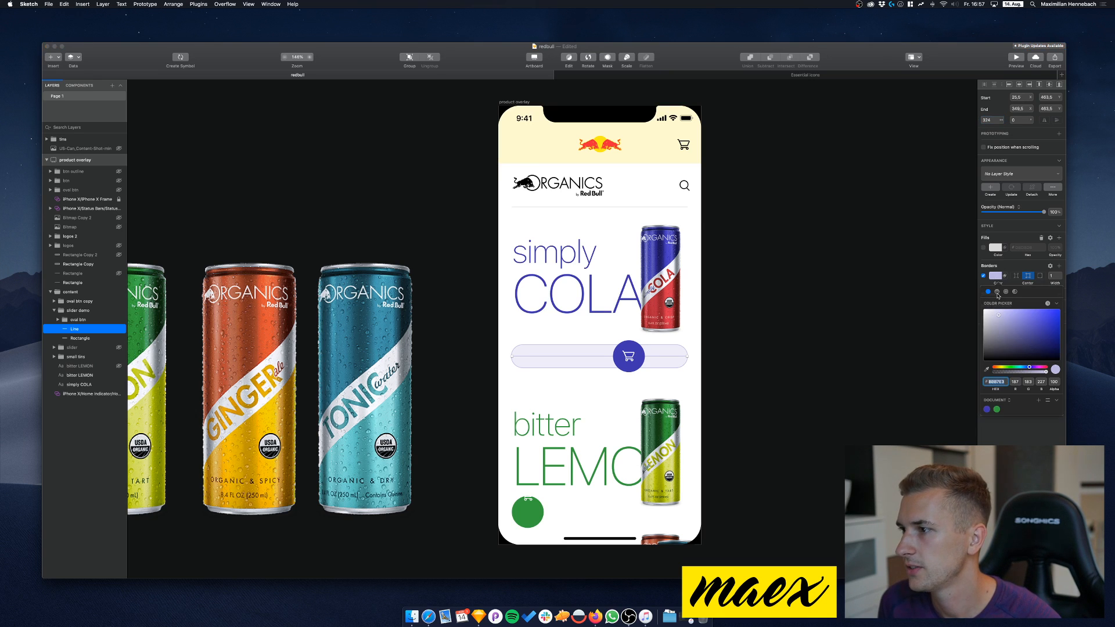
click(1017, 372)
click(987, 410)
drag(1015, 375, 1001, 374)
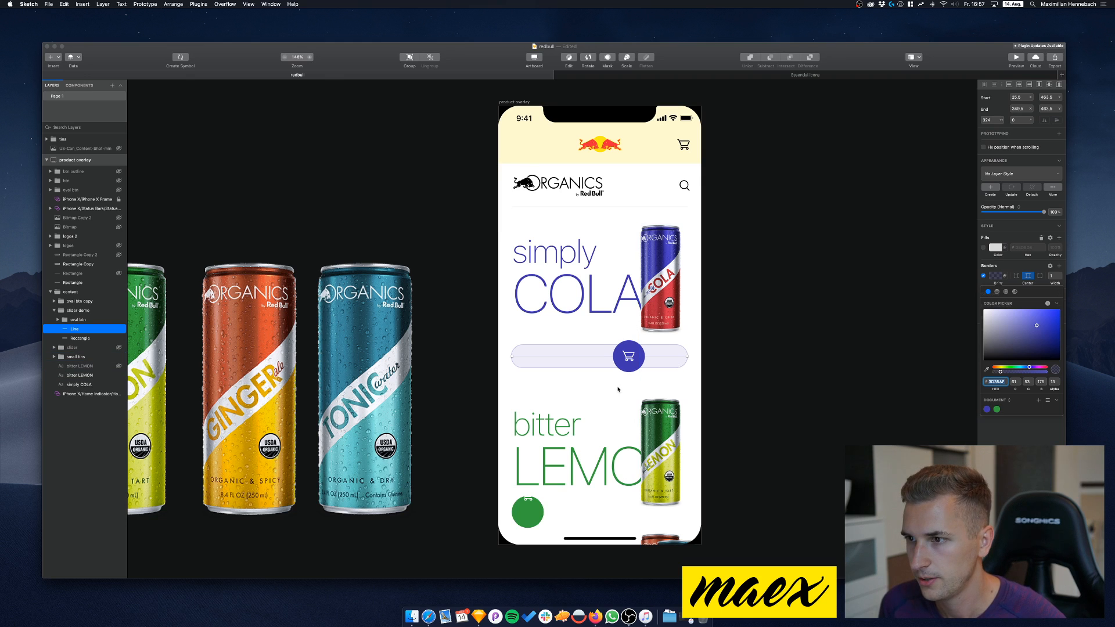
key(Escape)
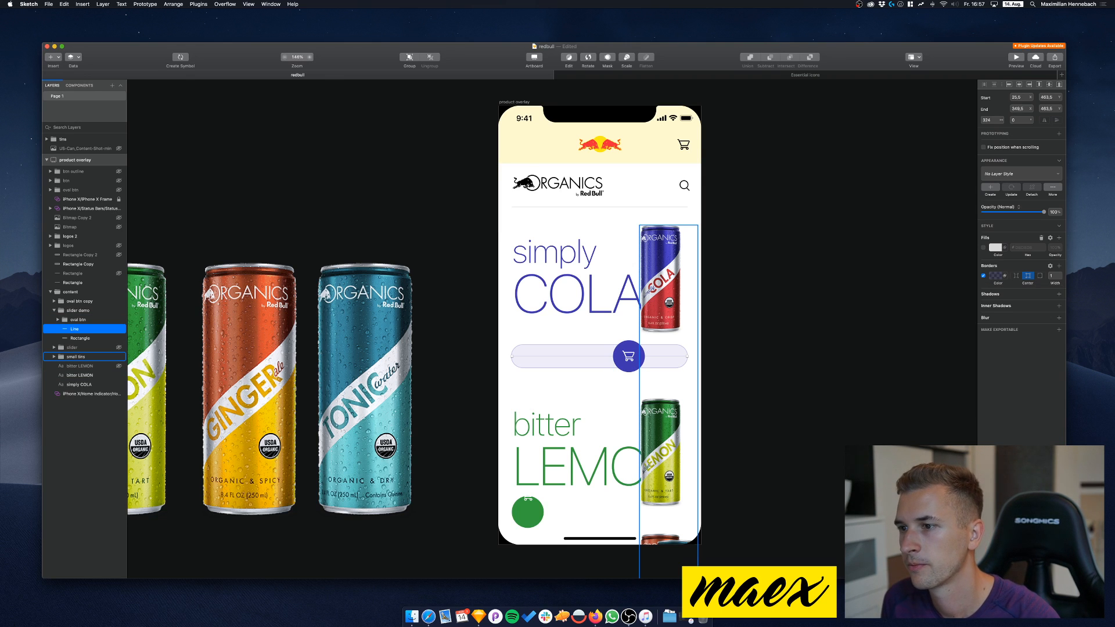
Inspect the slider under the cola can up close and save the document
scroll(621, 357, up, 3)
scroll(621, 357, up, 3)
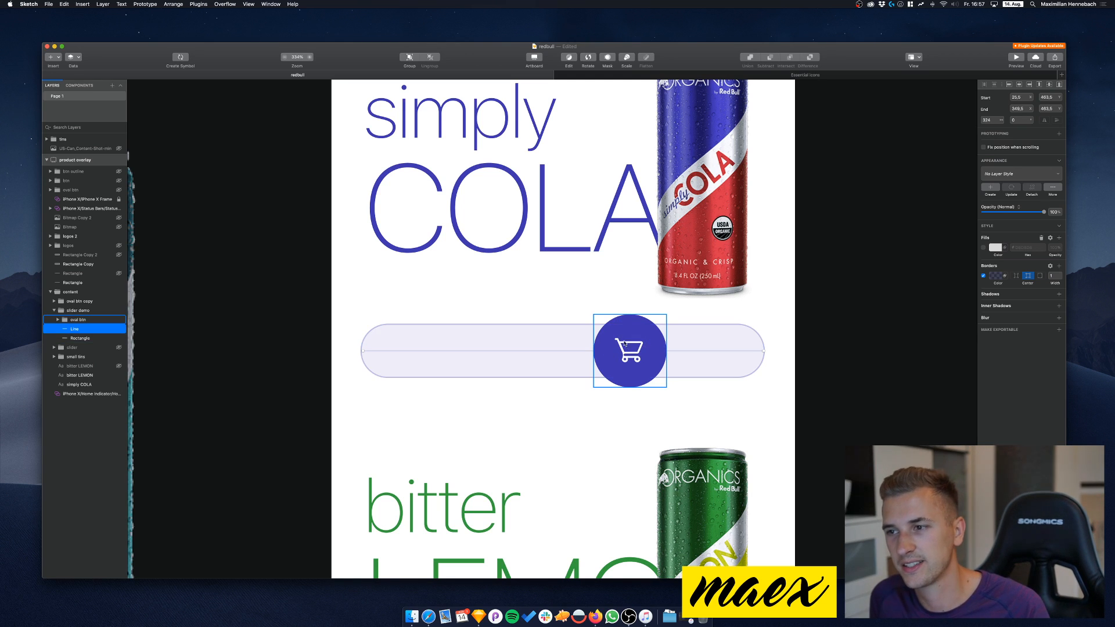
scroll(641, 347, up, 3)
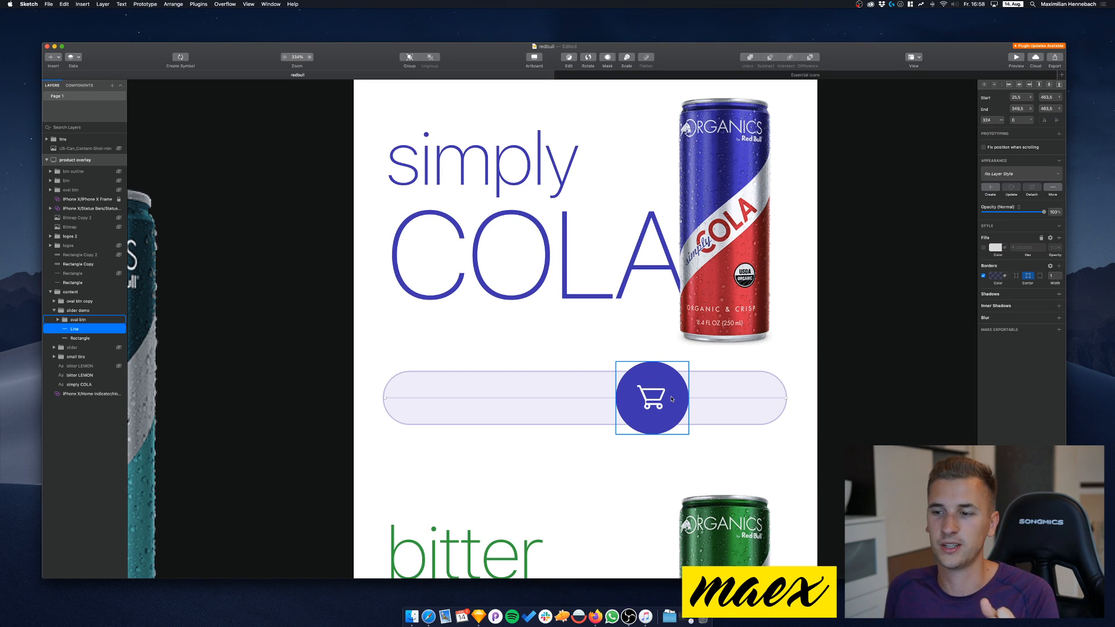
key(super+s)
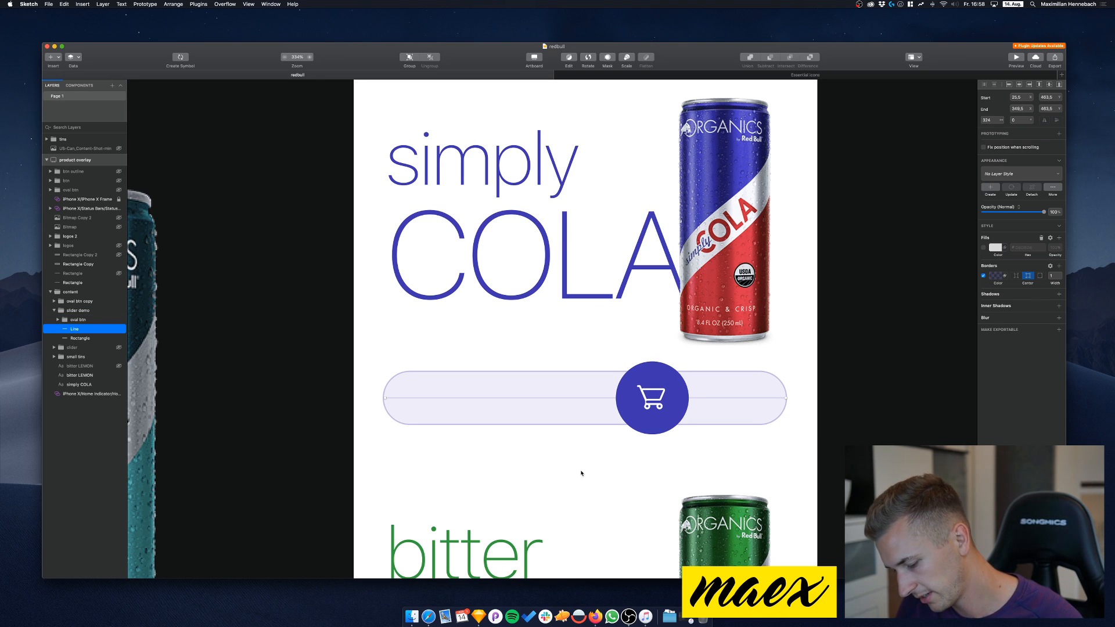
Start a vector path from the blank area below the bar to the cart button's left edge
key(v)
click(564, 486)
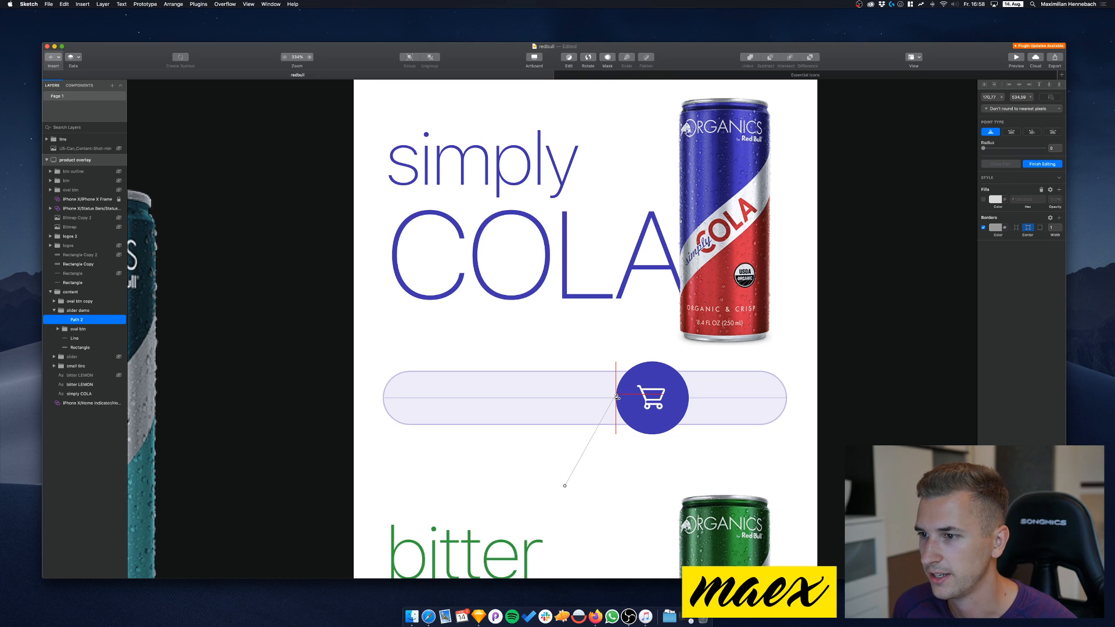
click(616, 396)
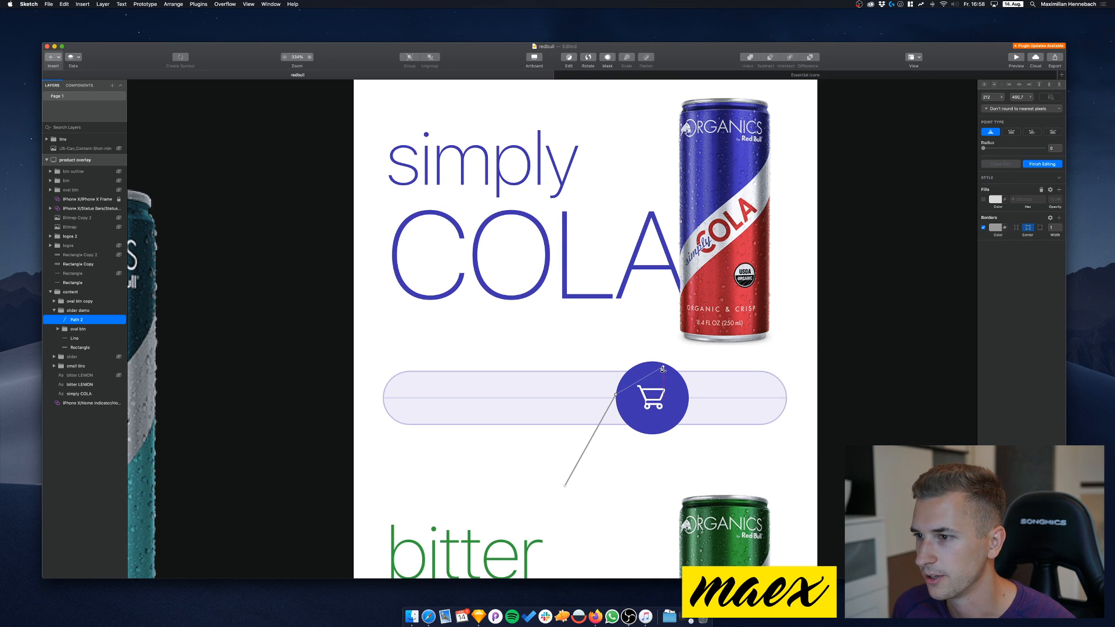
Try to extend the path with a curved segment to the cart button's upper edge
drag(663, 368, 691, 543)
key(Escape)
key(Escape)
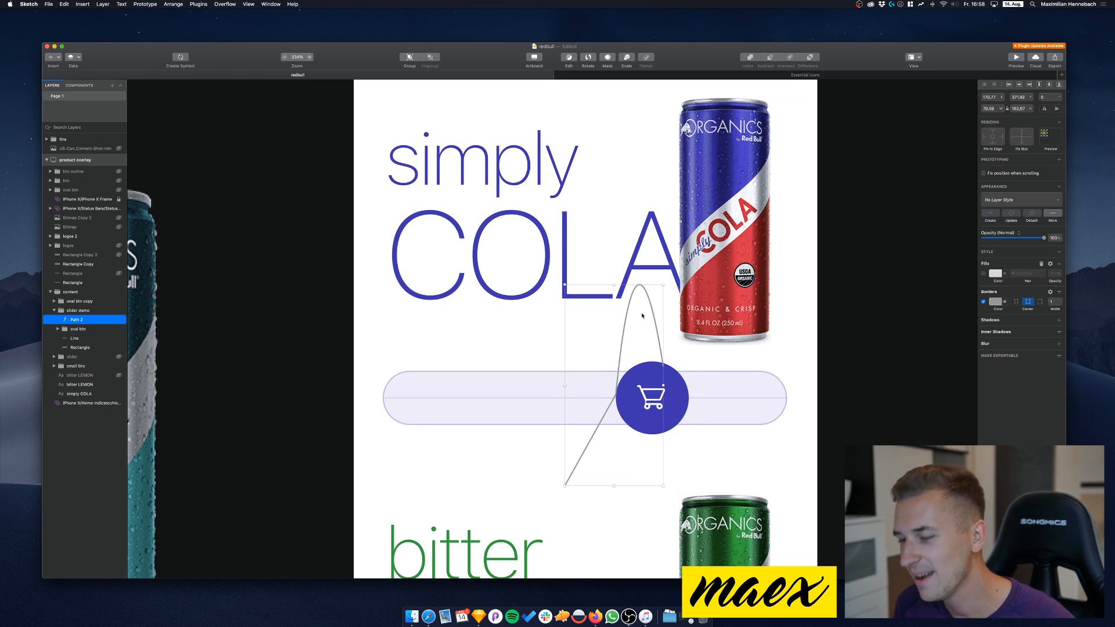
key(super+z)
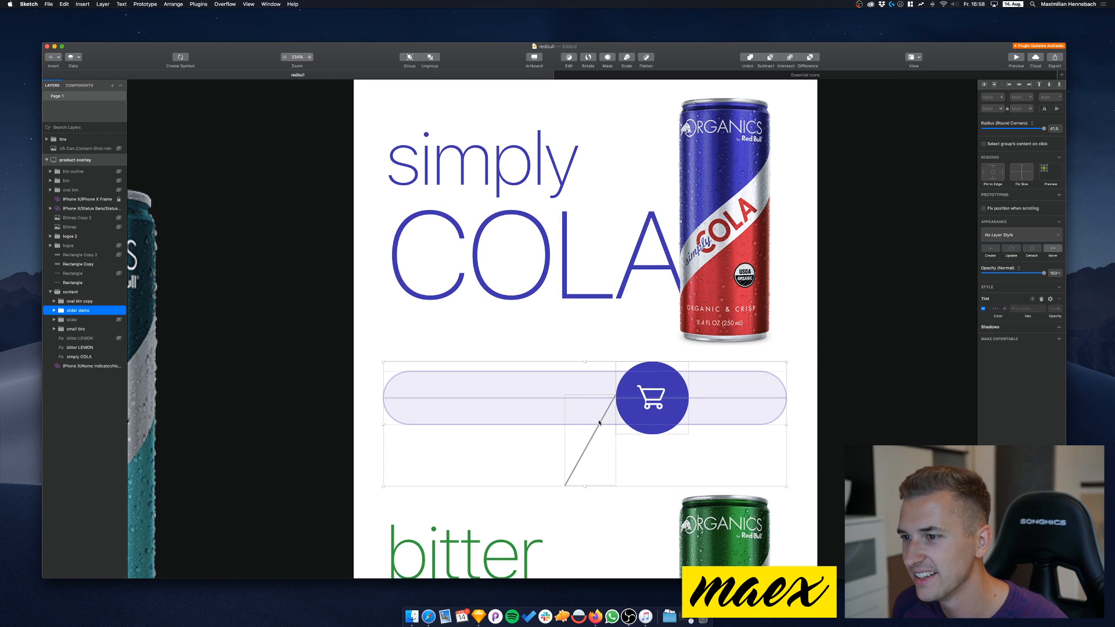
Reopen the unfinished path and extend it in a curve over the cart button and straight back down as a thumb outline
click(552, 442)
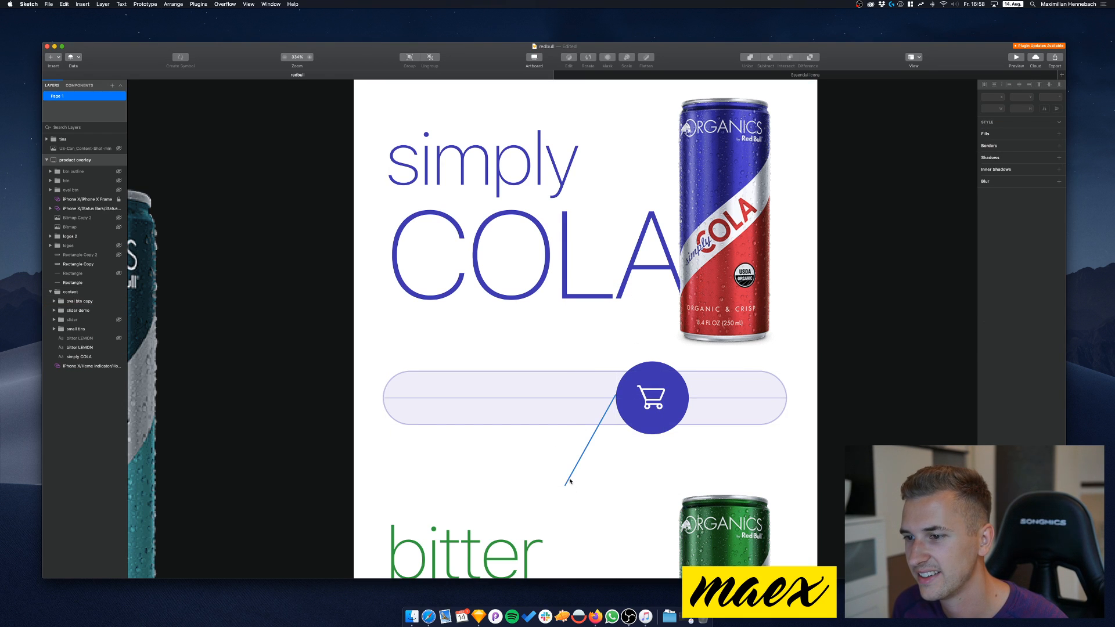
double_click(569, 481)
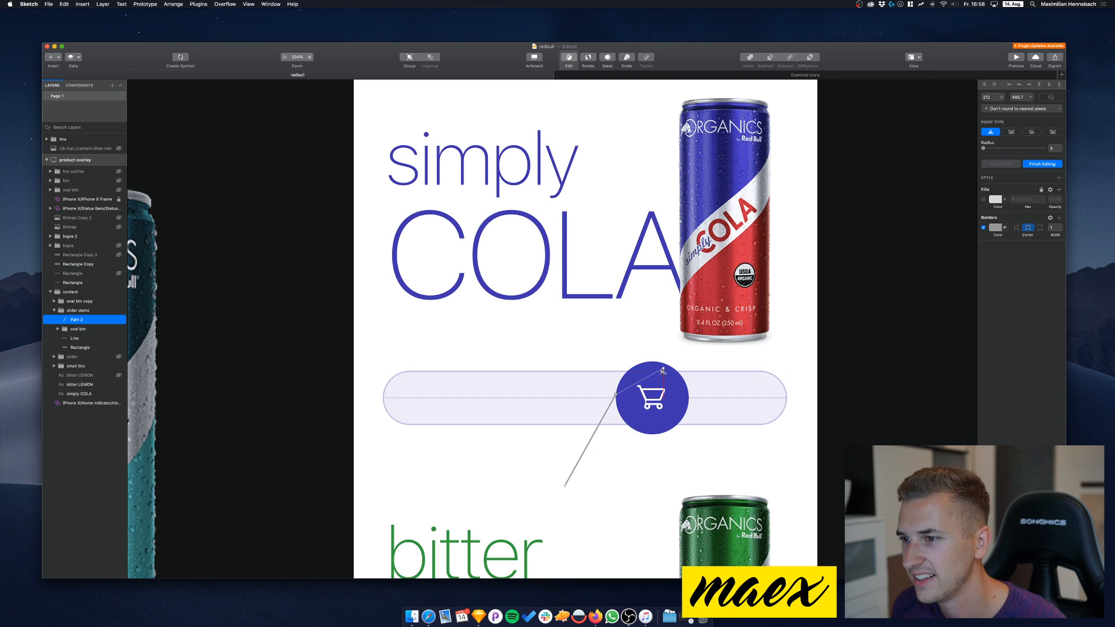
double_click(679, 419)
drag(678, 419, 674, 507)
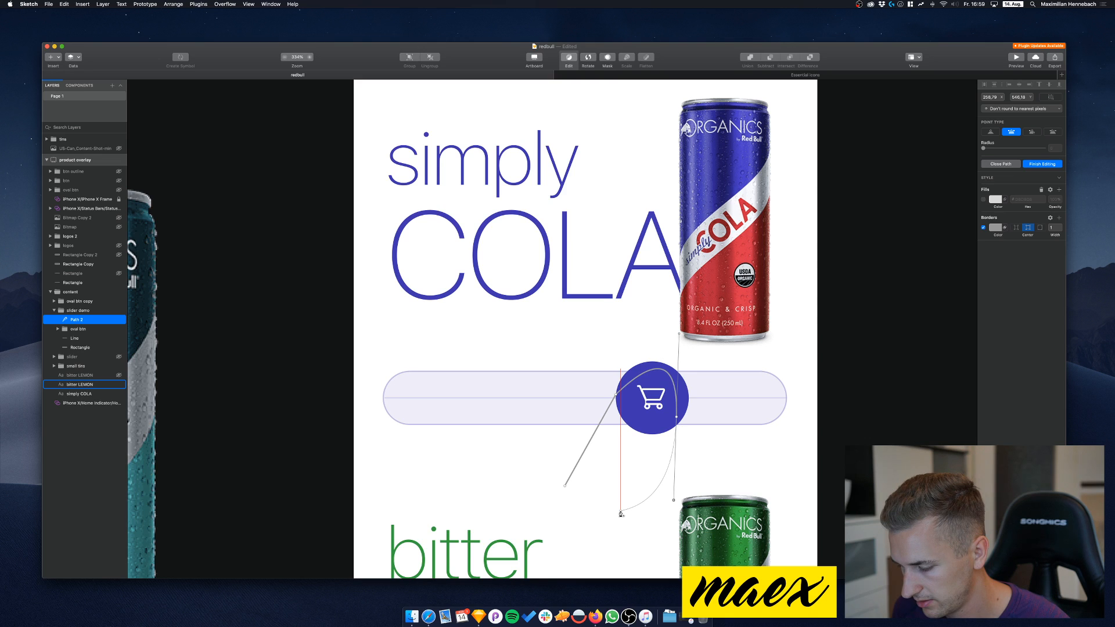
drag(621, 514, 674, 502)
key(super+z)
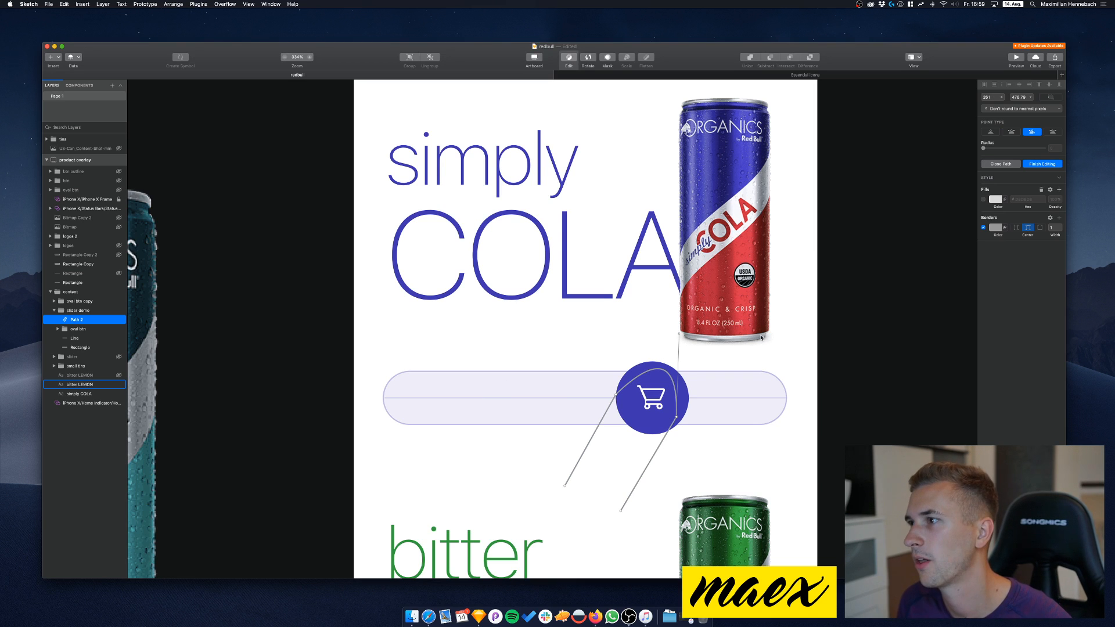
Enable a fill on the thumb outline and set it to the skin tone E4C2A8
click(983, 199)
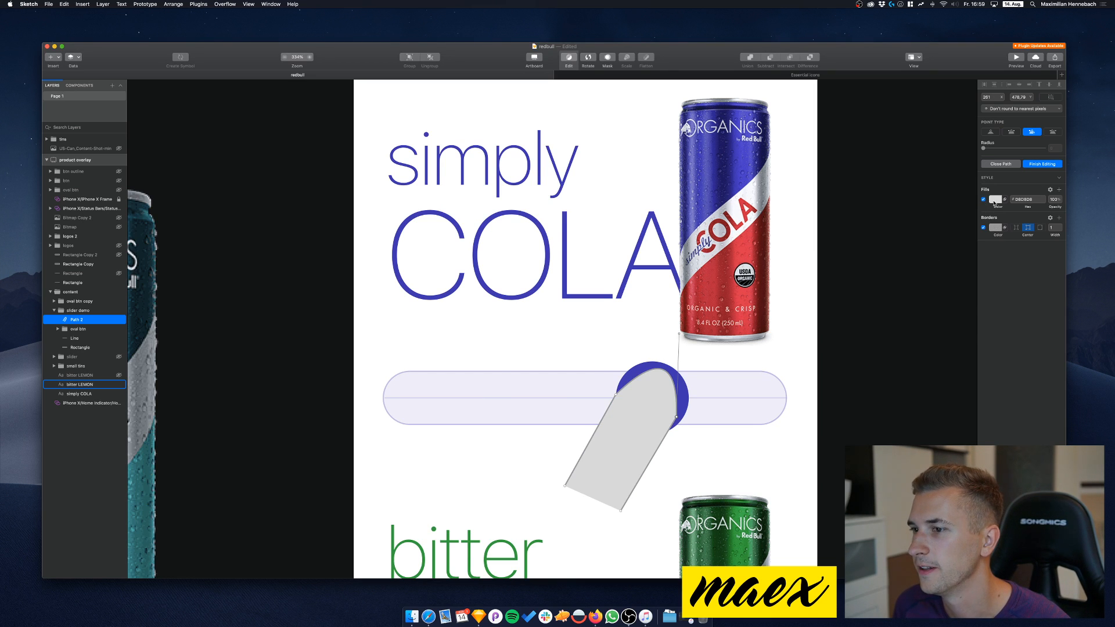
click(994, 200)
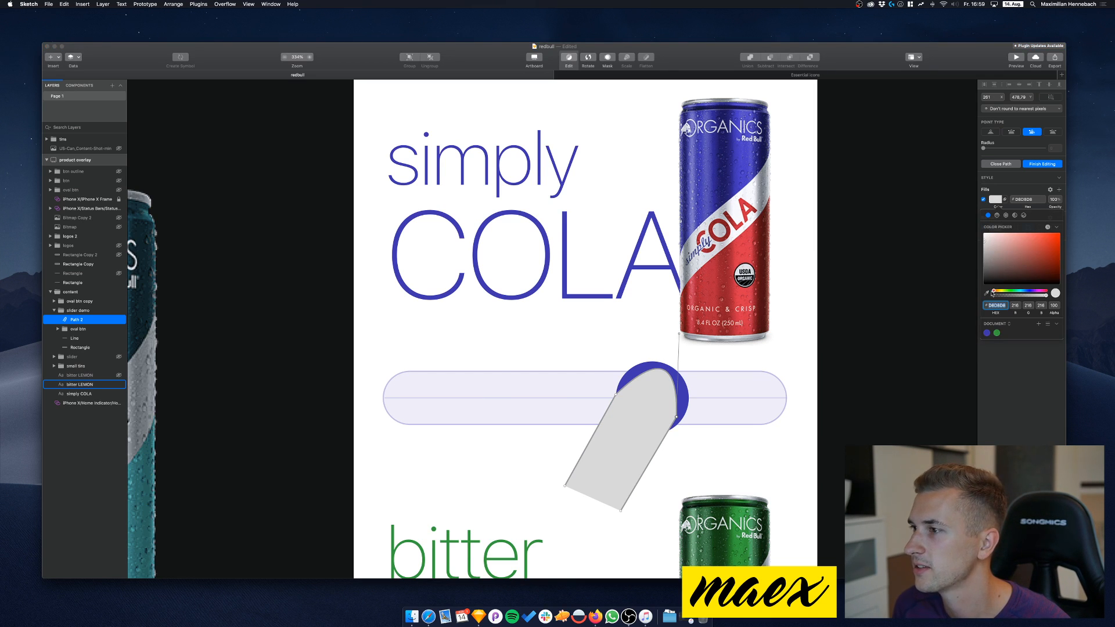
drag(993, 291, 997, 294)
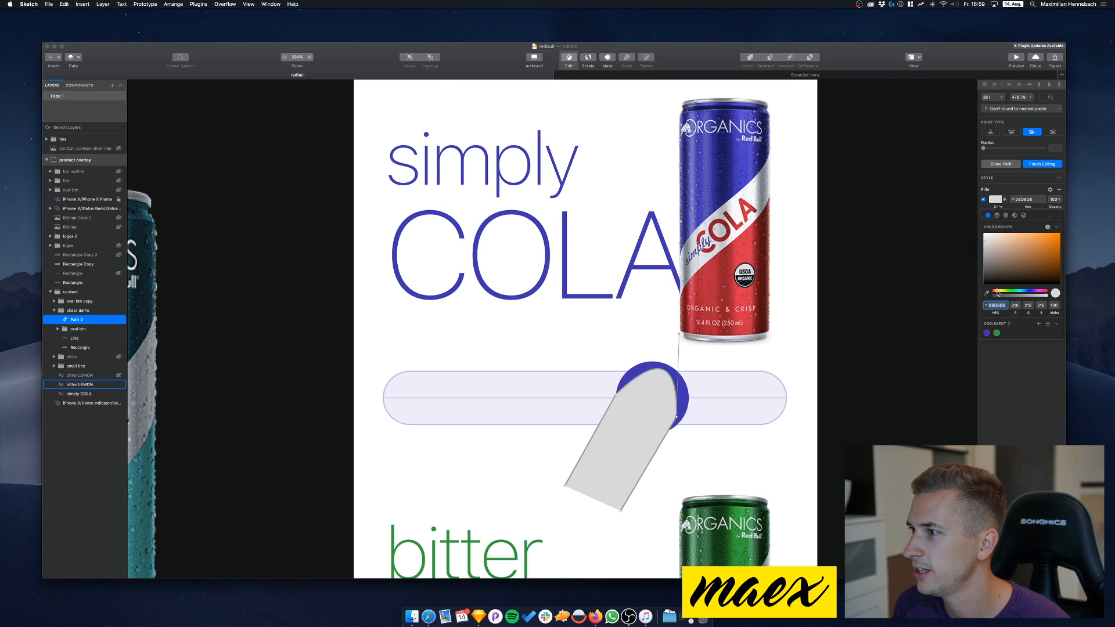
drag(1034, 244, 1003, 239)
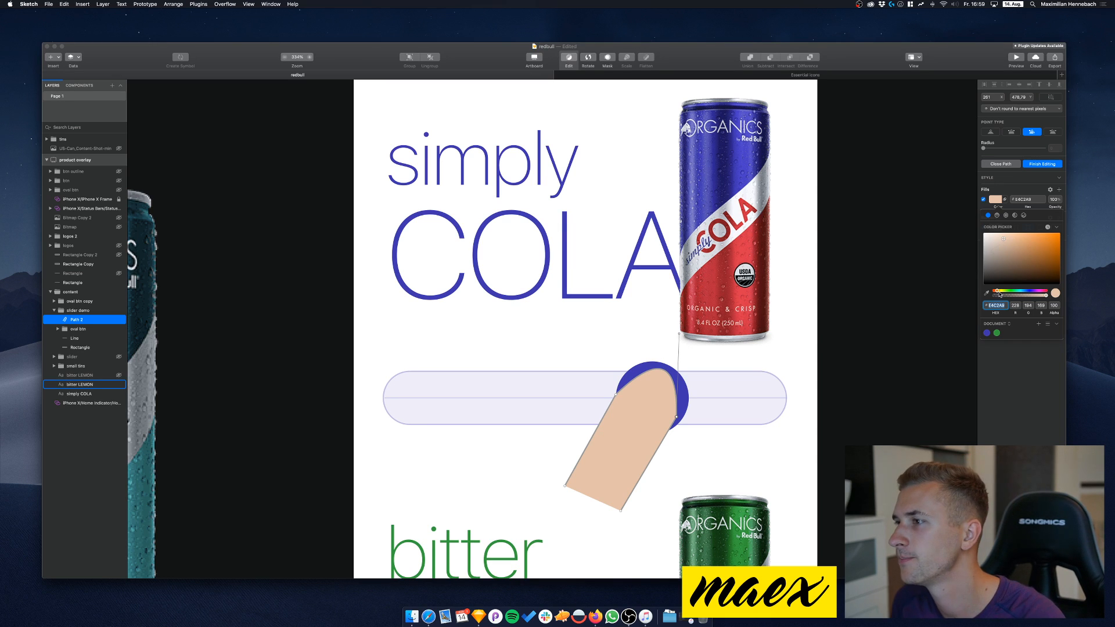
key(Escape)
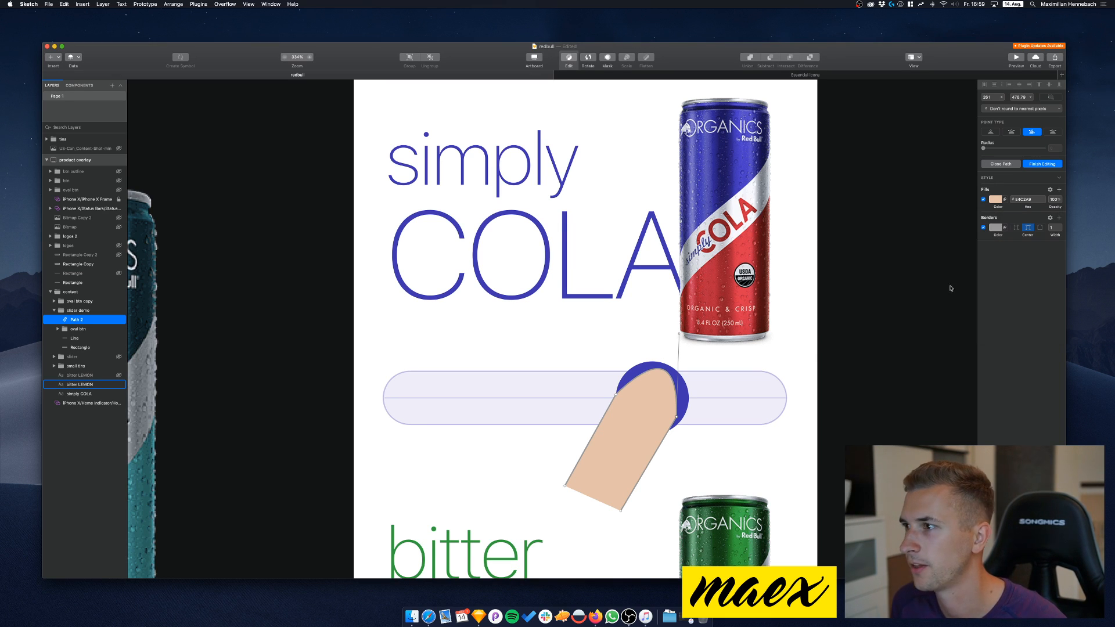
Recolour the thumb's border with a darker brown shade based on its sampled skin-tone fill
click(983, 228)
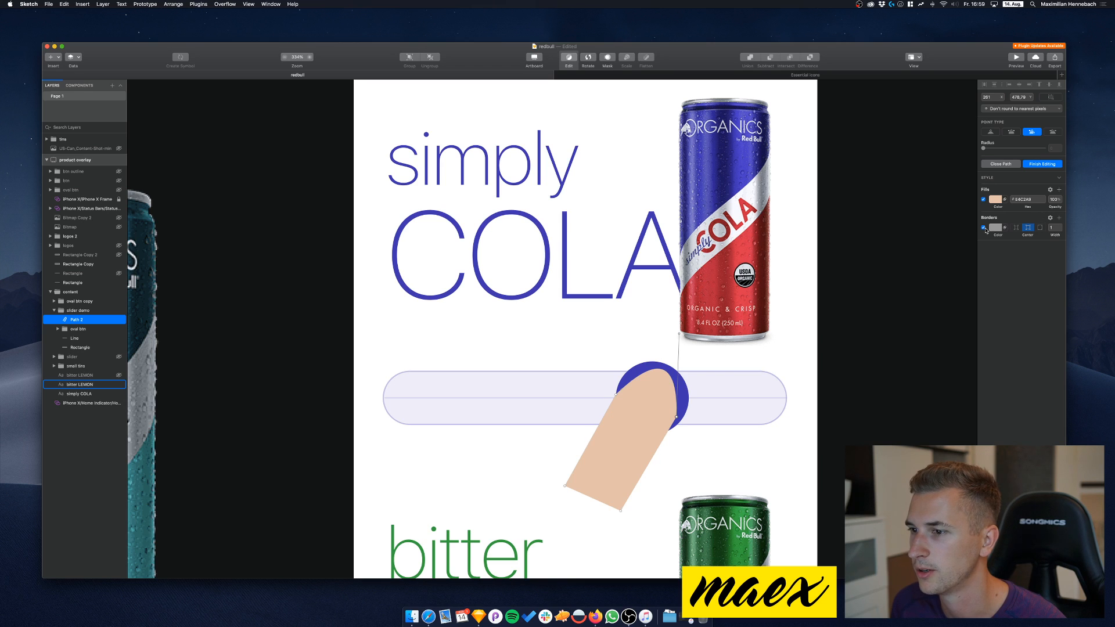
click(983, 228)
click(996, 227)
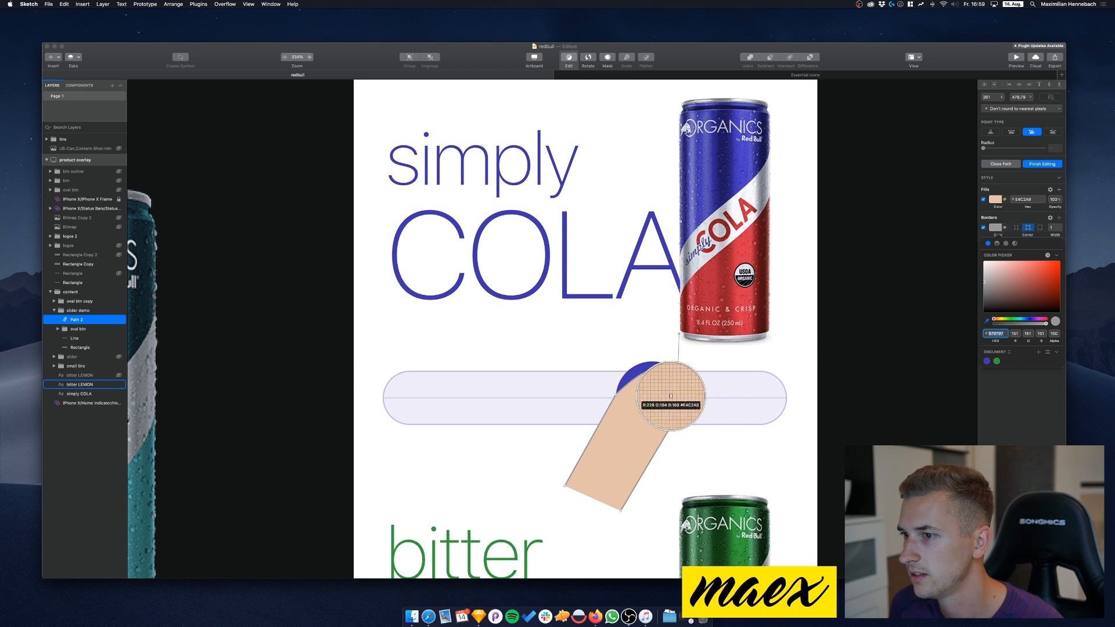
click(665, 400)
drag(1015, 274, 1017, 279)
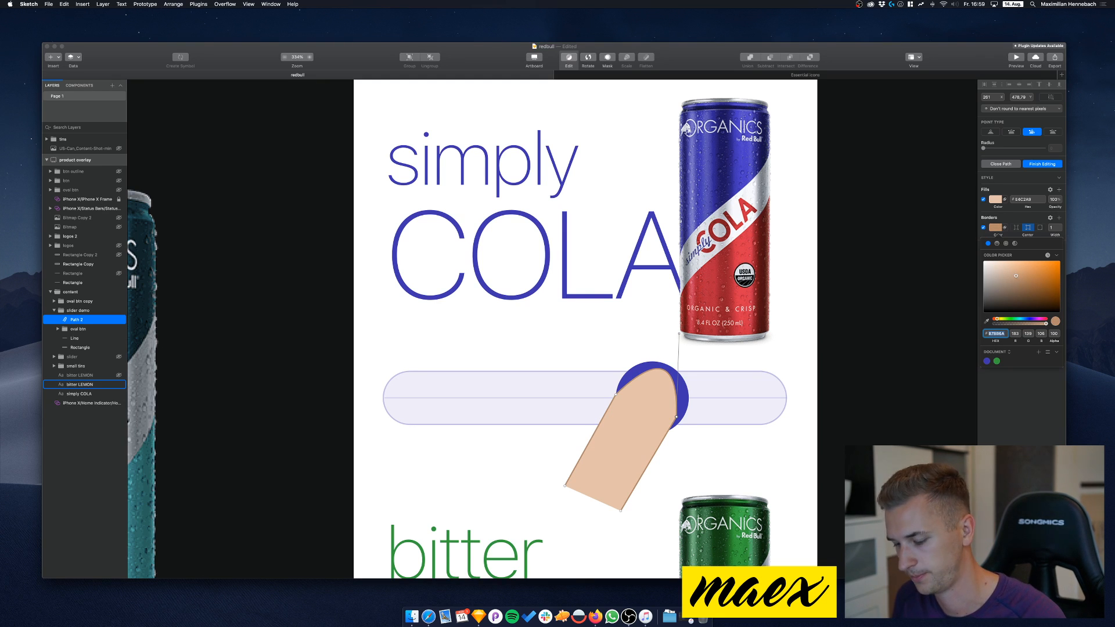
click(759, 316)
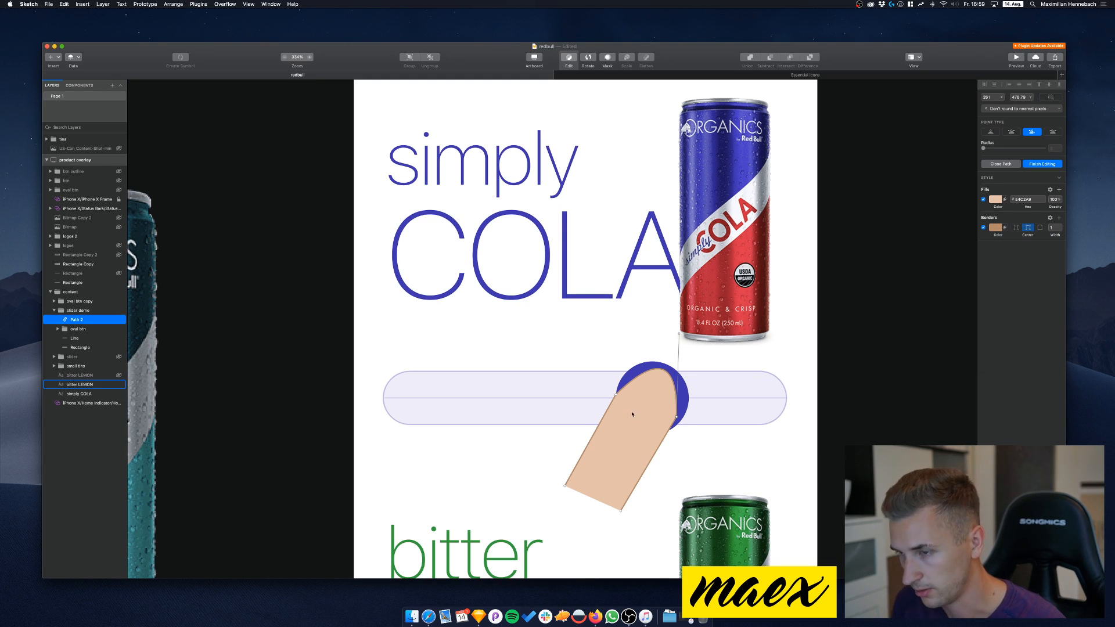
Draw a curved fingernail path inside the thumb's tip with the Vector tool
key(v)
click(621, 398)
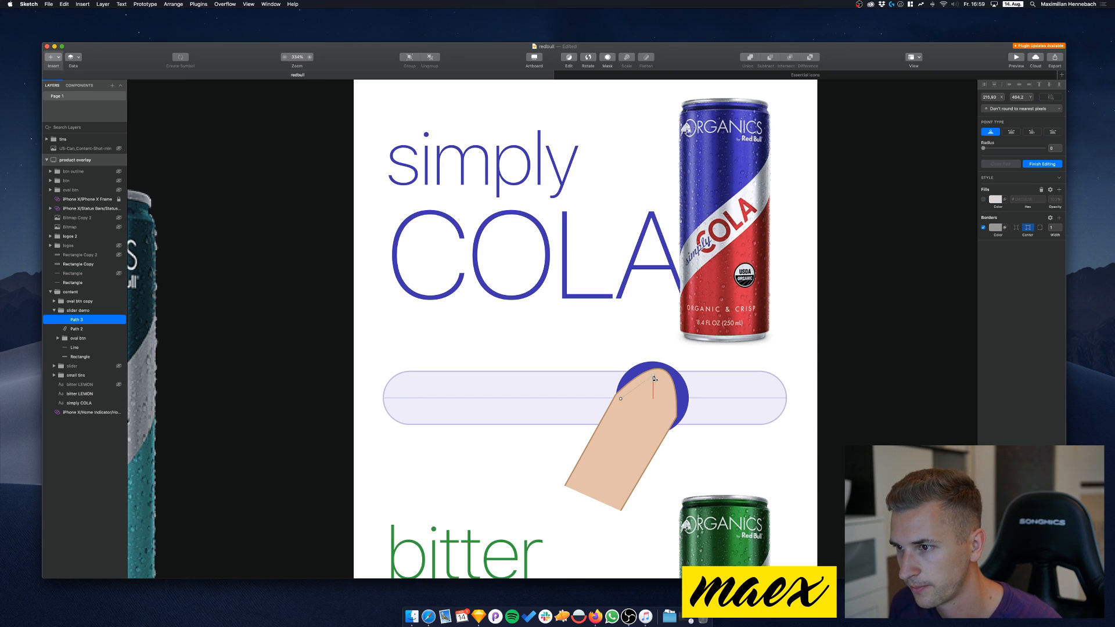
drag(669, 419, 663, 495)
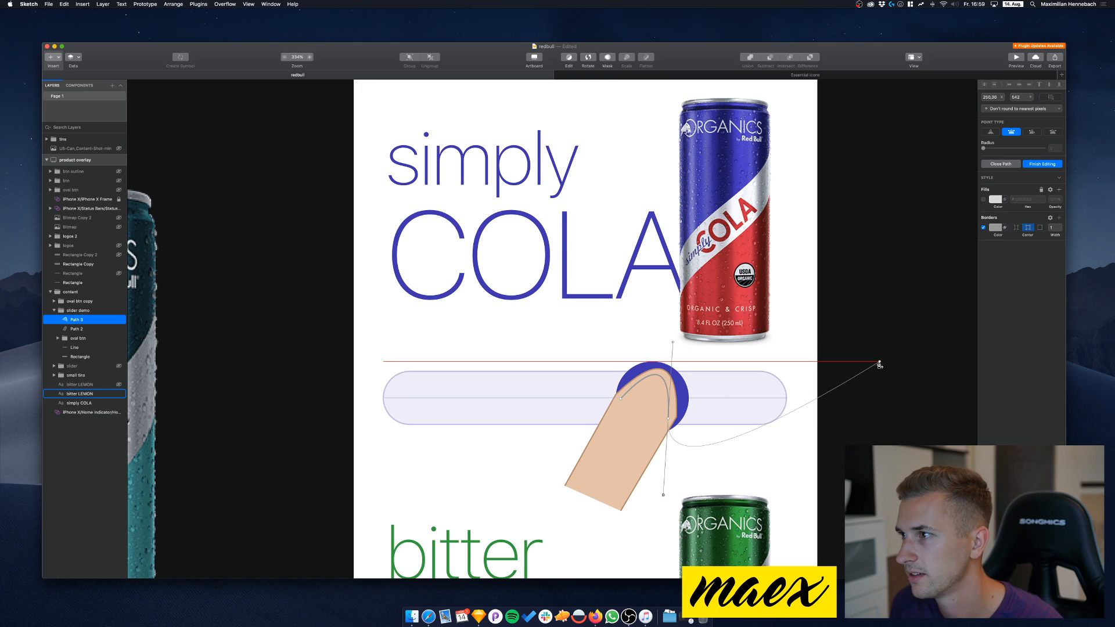
Fill the fingernail with the pale skin tone FEE6D4, lightened from the thumb's sampled colour
click(984, 199)
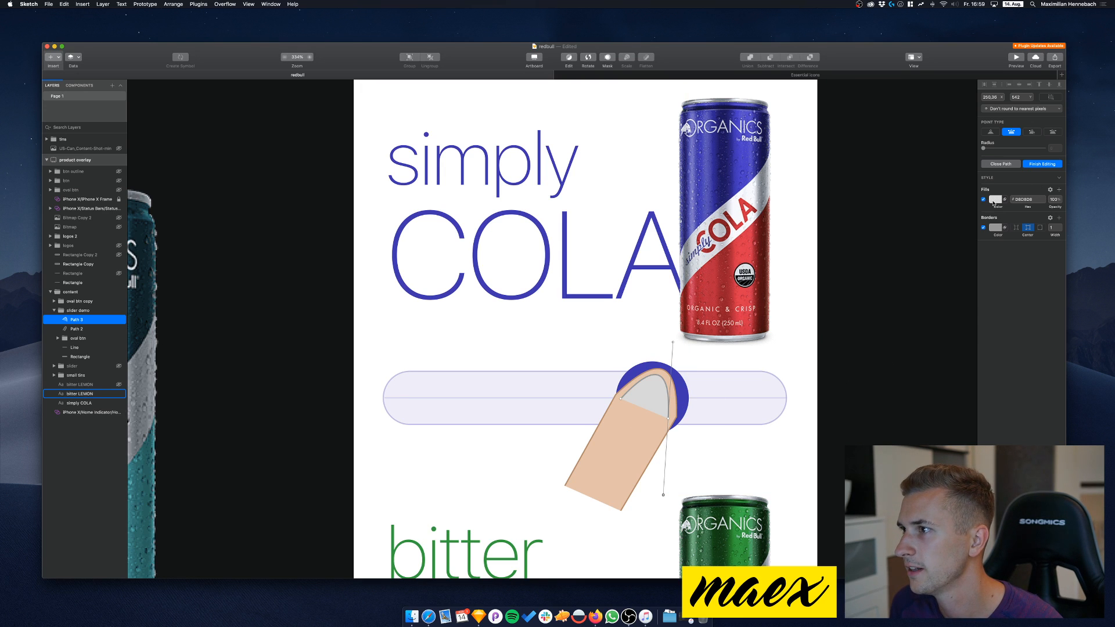
click(994, 200)
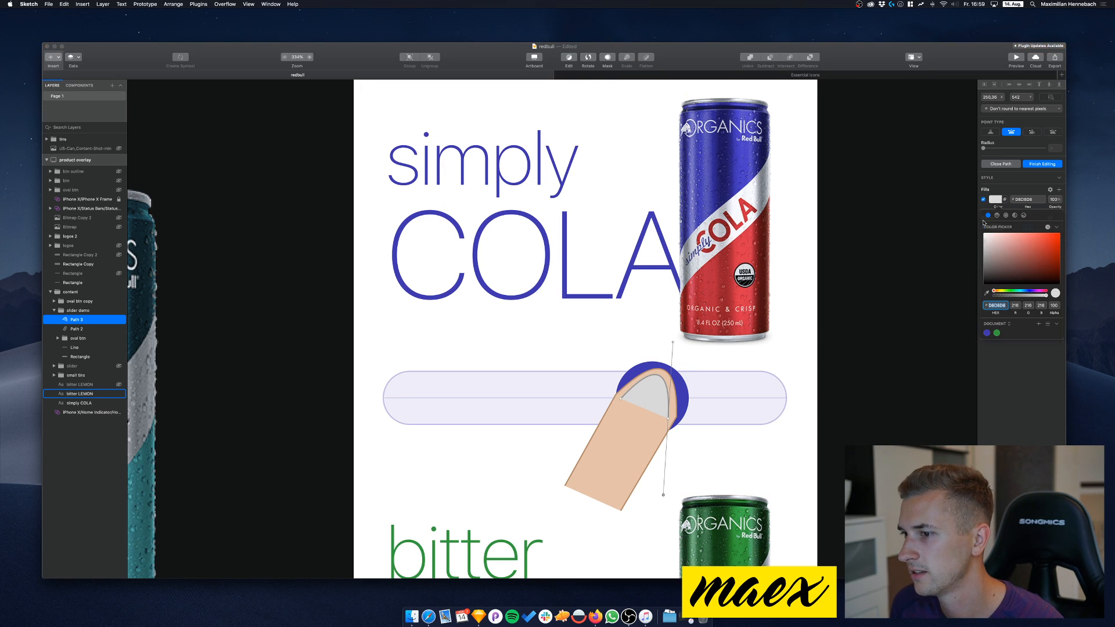
click(986, 294)
click(608, 448)
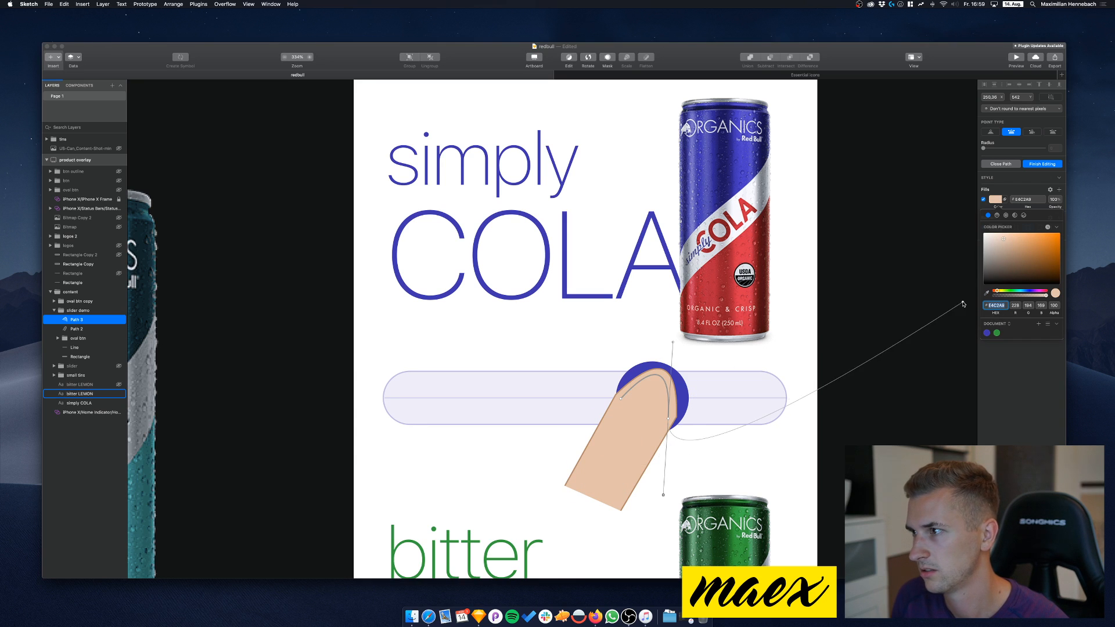
drag(1009, 257, 996, 235)
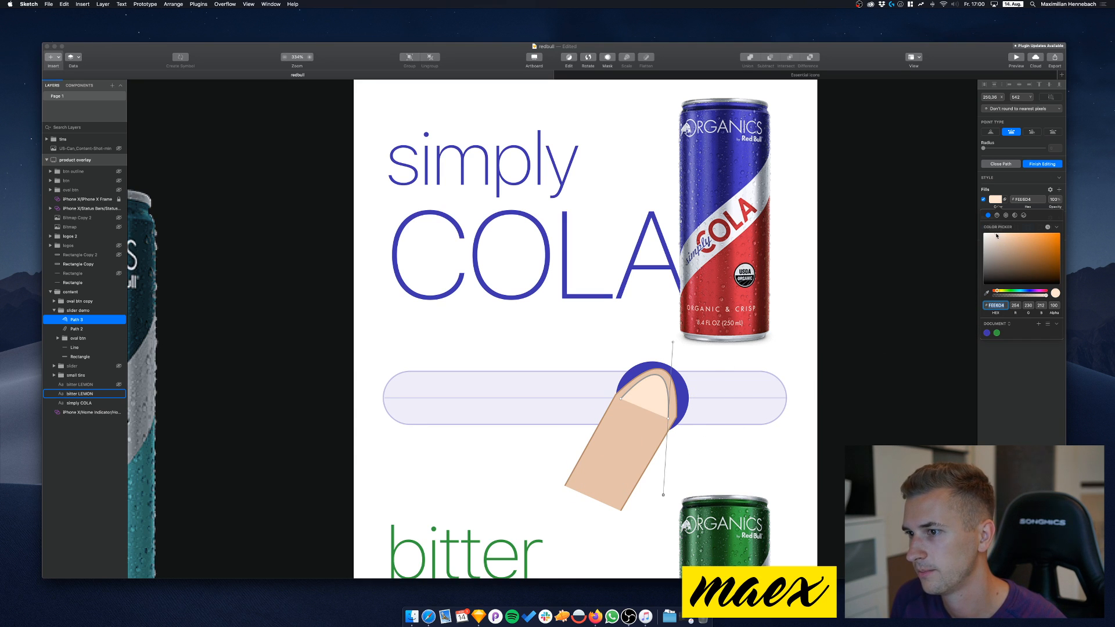
click(478, 319)
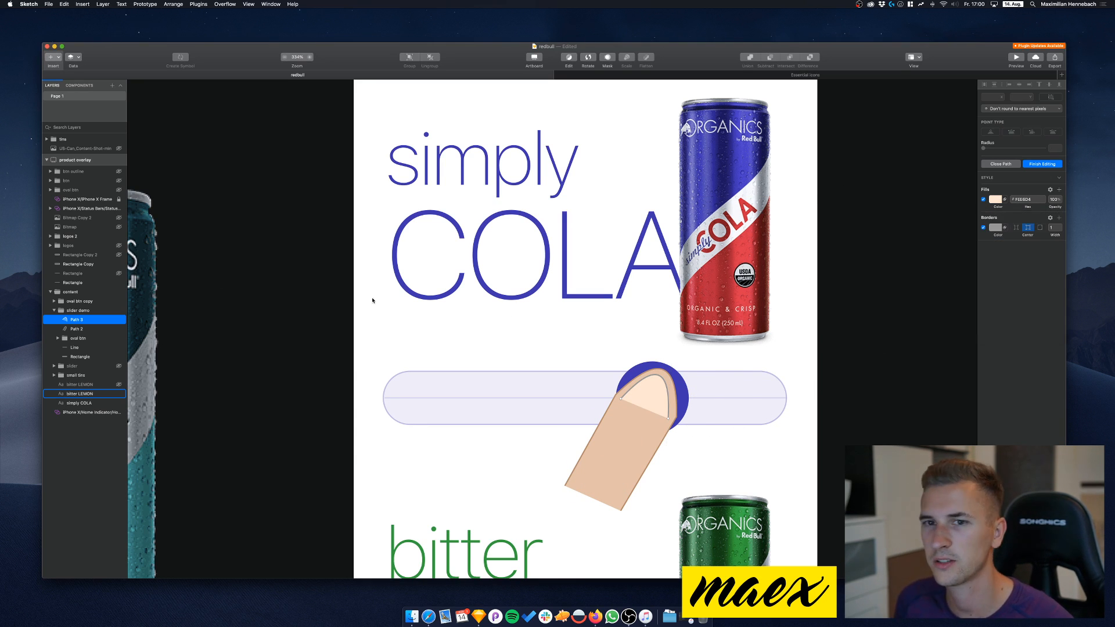
Group the fingernail and thumb outline paths and name the group thumb
shift+click(78, 329)
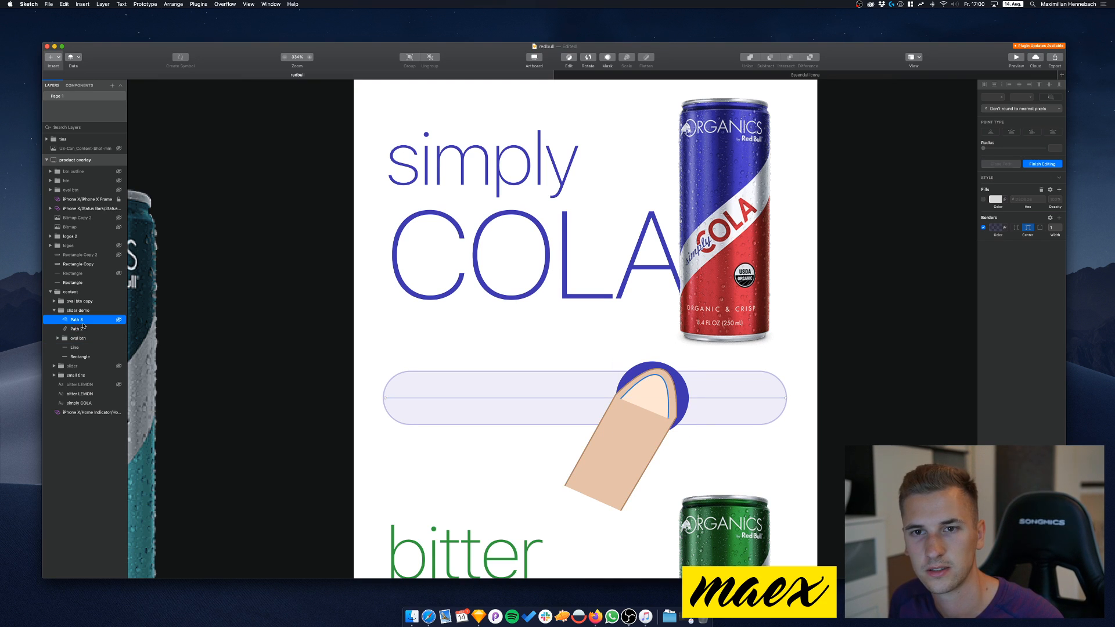
click(86, 329)
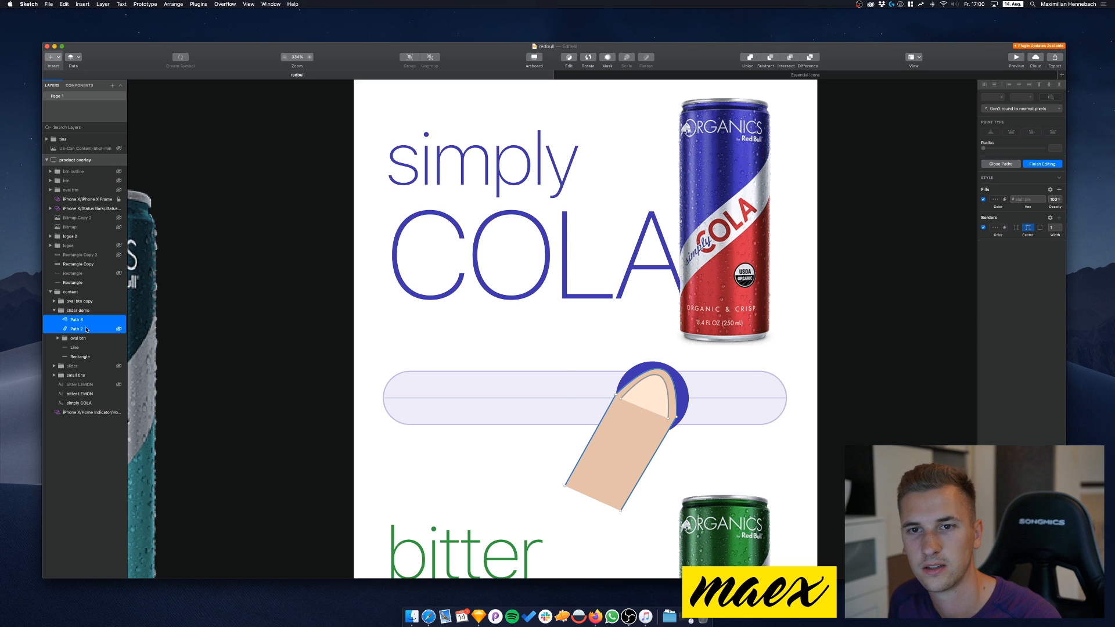
key(Escape)
key(super+g)
key(super+r)
text(thumb)
key(Return)
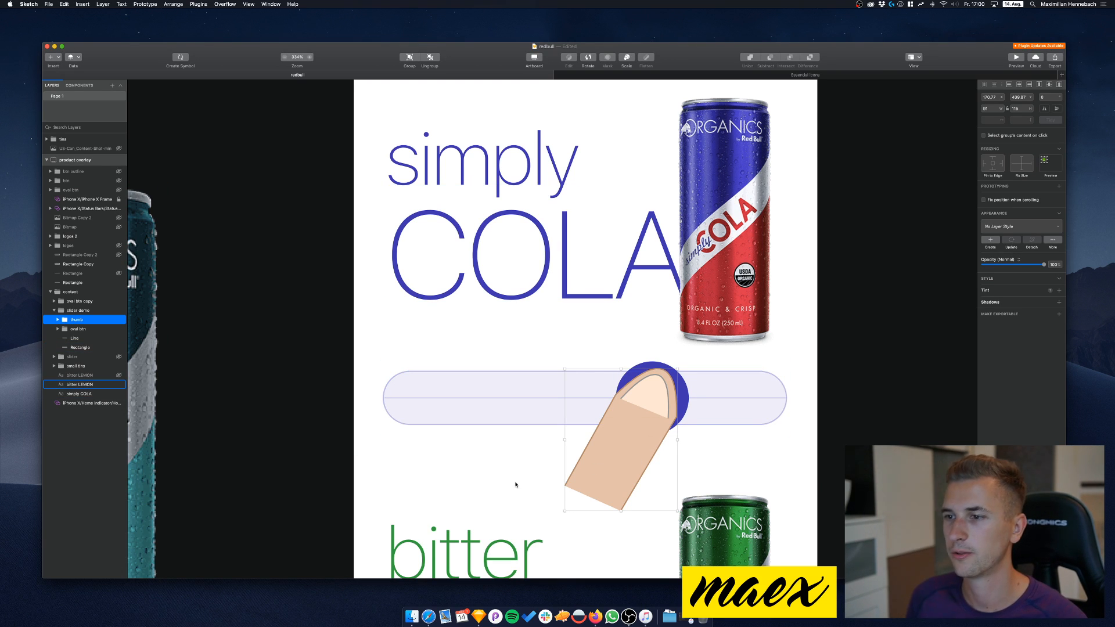
Nudge the thumb group 1 px left and 10 px down on the cart button
key(shift+Left)
key(Left)
key(shift+Right)
key(shift+Left)
key(shift+Right)
key(shift+Down)
key(shift+Up)
key(shift+Down)
key(shift+Down)
key(shift+Up)
key(shift+Up)
key(shift+Down)
key(shift+Down)
key(shift+Down)
key(shift+Up)
key(shift+Up)
key(shift+Up)
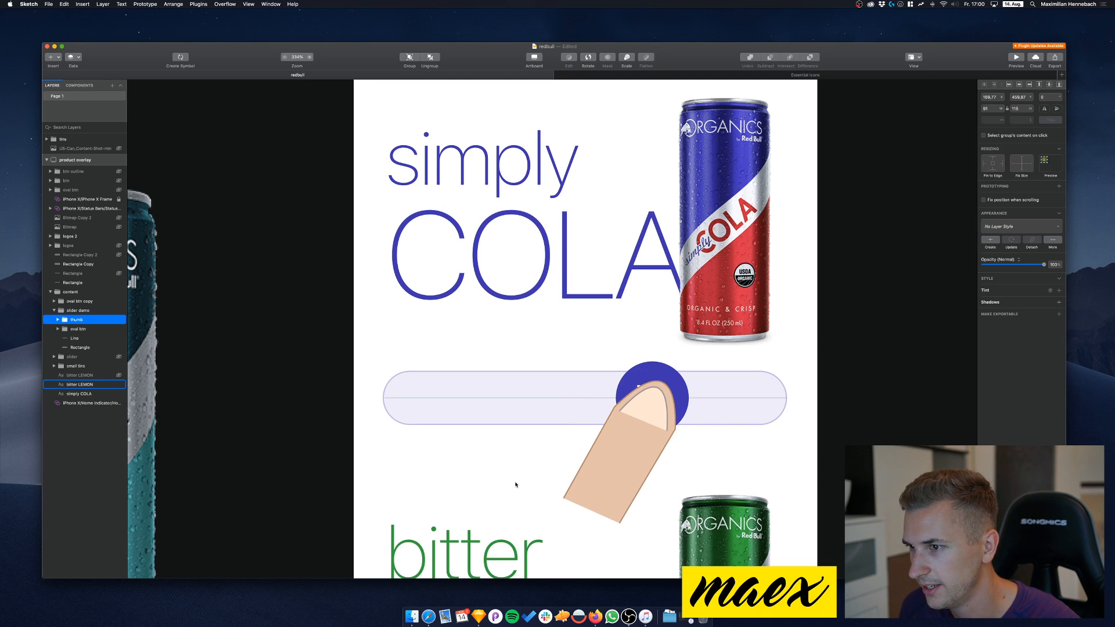
key(shift+Down)
key(shift+Down)
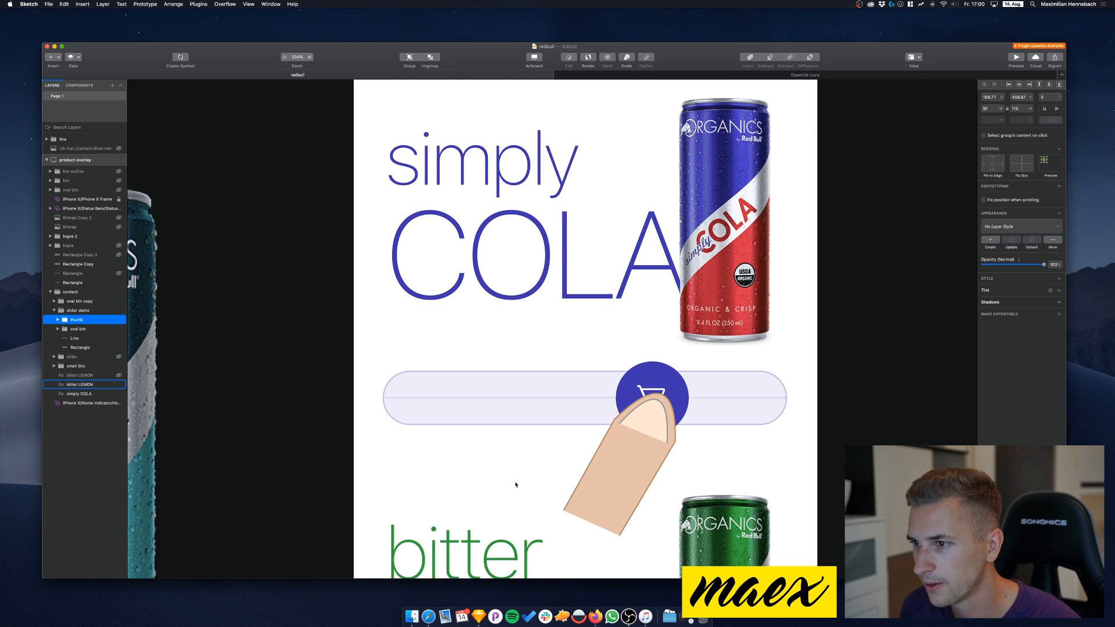
key(shift+Up)
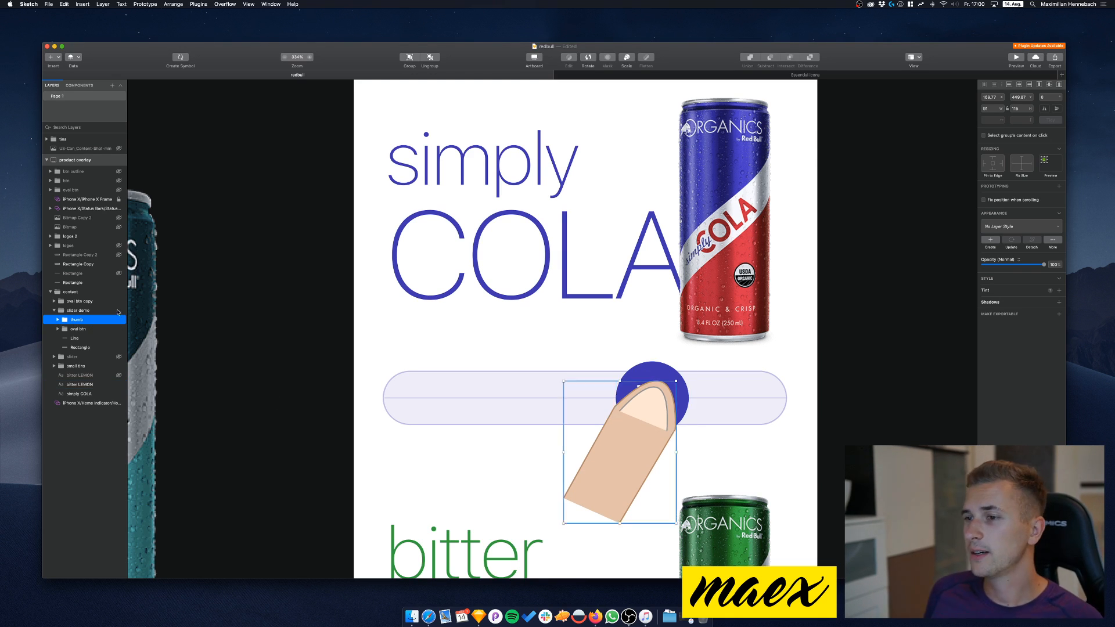
Hide the cart icon shape inside the slider demo's oval btn group, keeping the blue oval visible
click(57, 329)
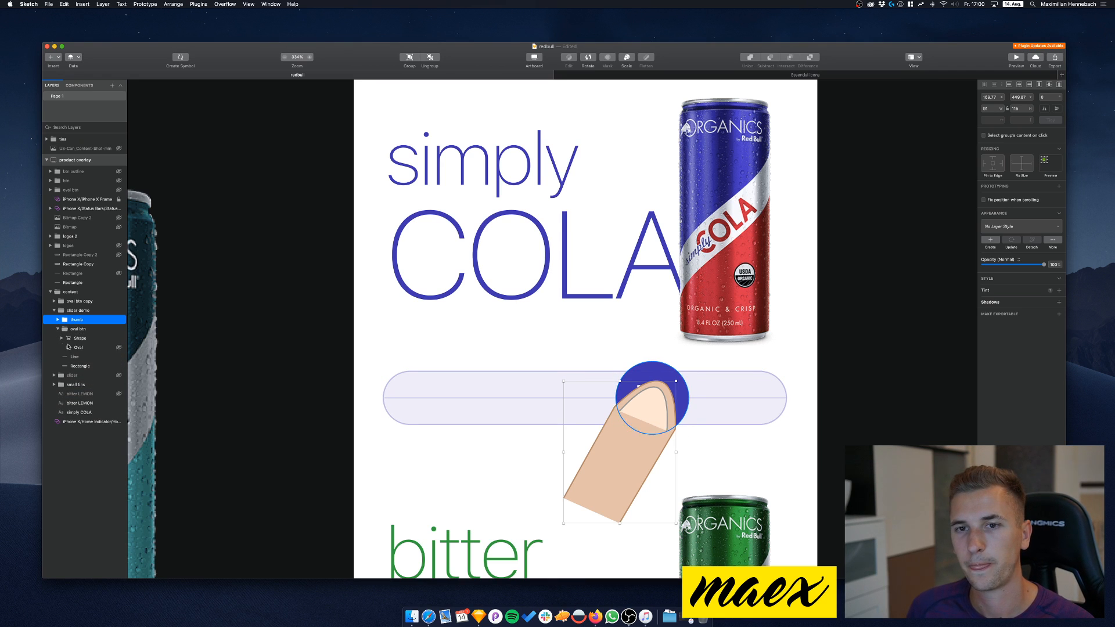
click(79, 339)
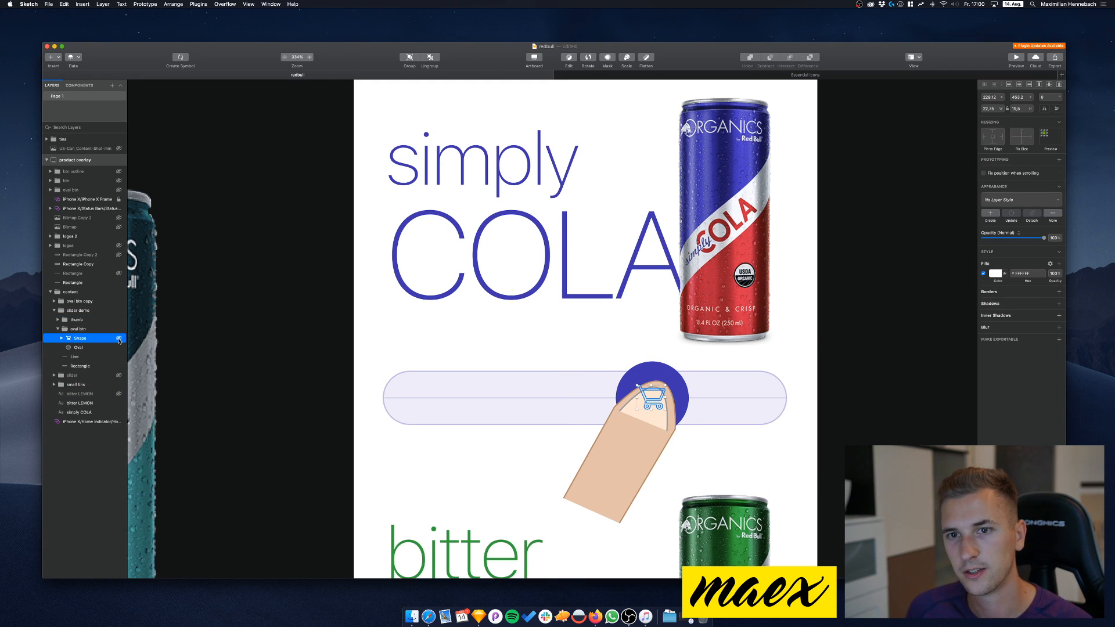
click(81, 348)
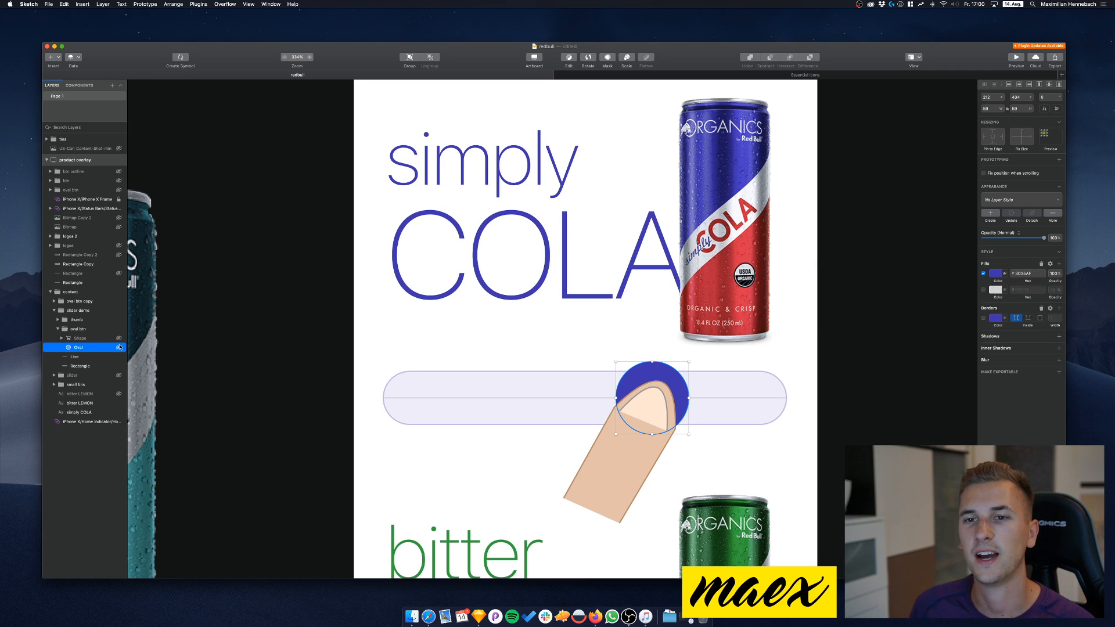
Add the text 17 over the blue button, coloured white (fff) with character spacing 0
key(t)
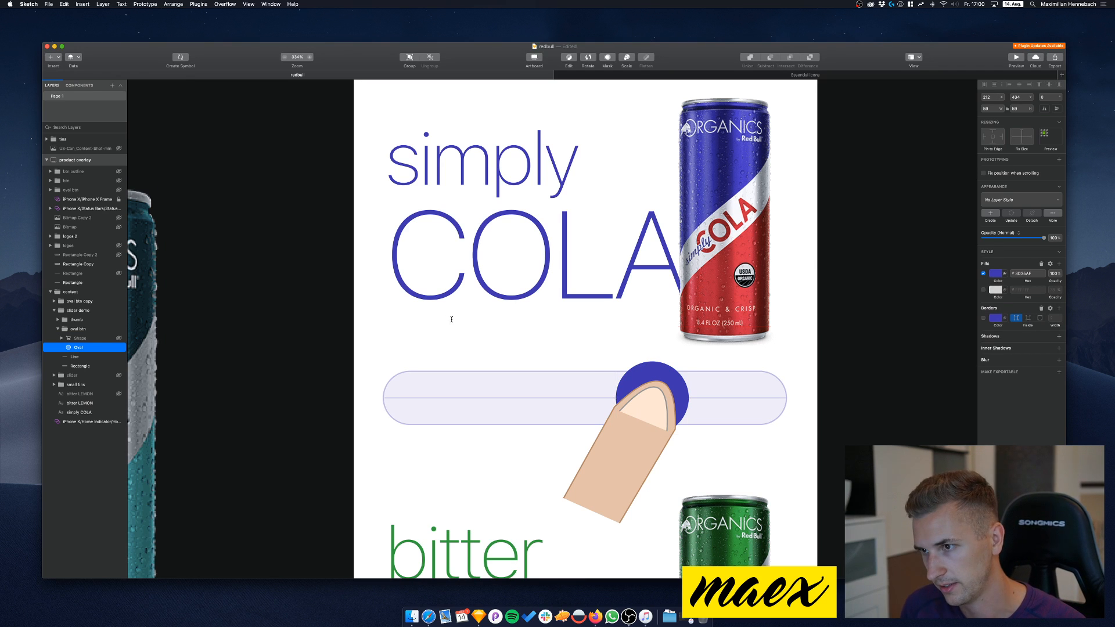
click(643, 390)
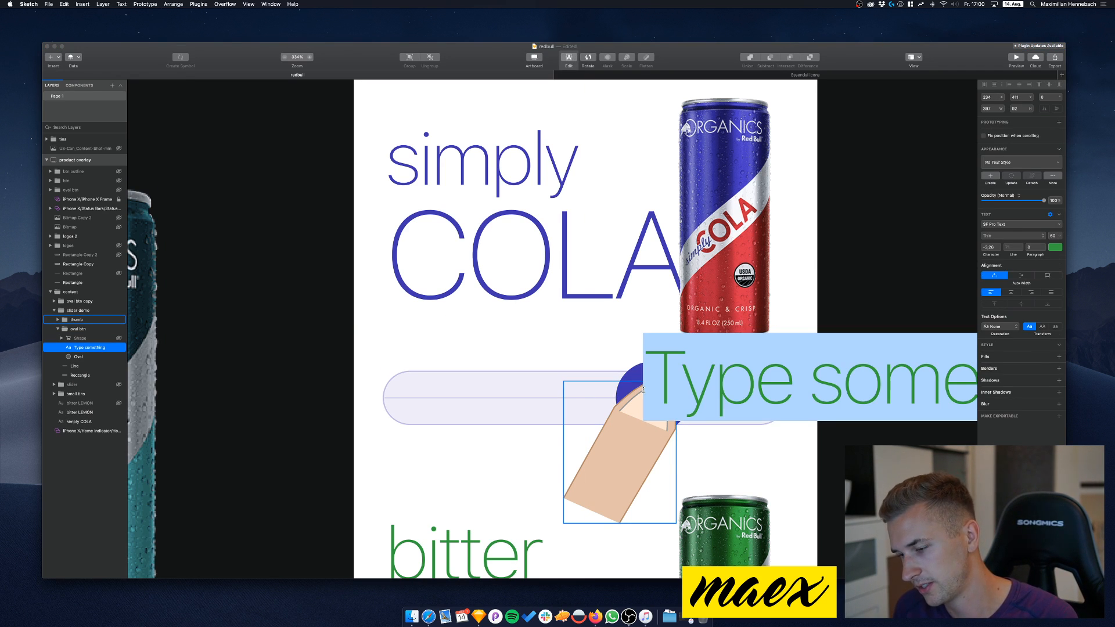
text(17)
key(Escape)
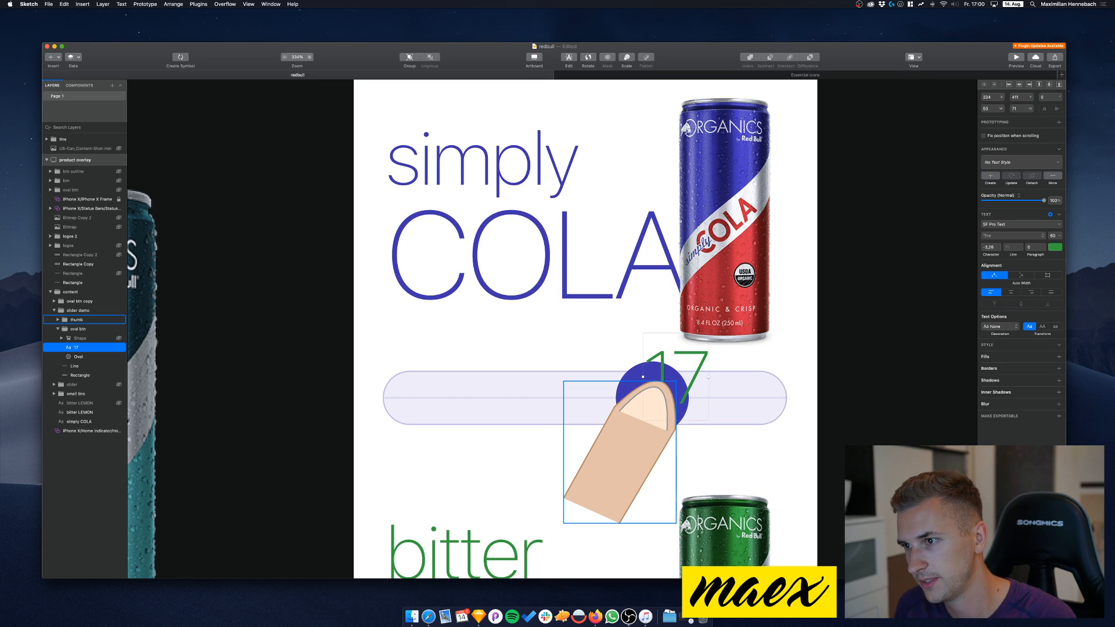
click(1056, 247)
text(fff)
key(Return)
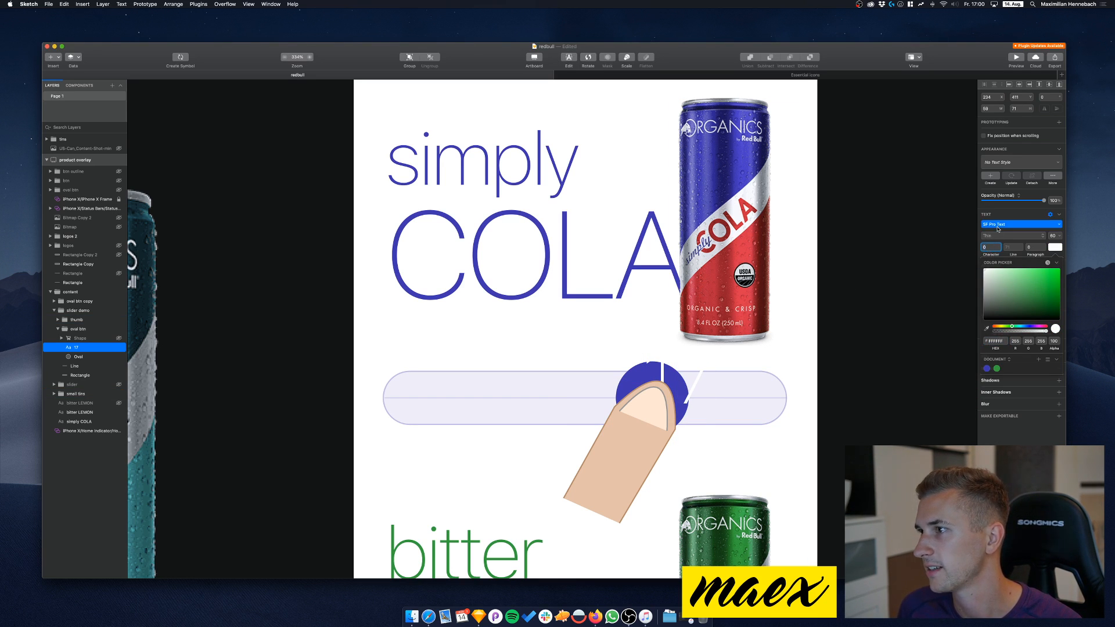
Set the 17 text on the cola slider button to SF Pro Text Bold at size 30
click(1002, 224)
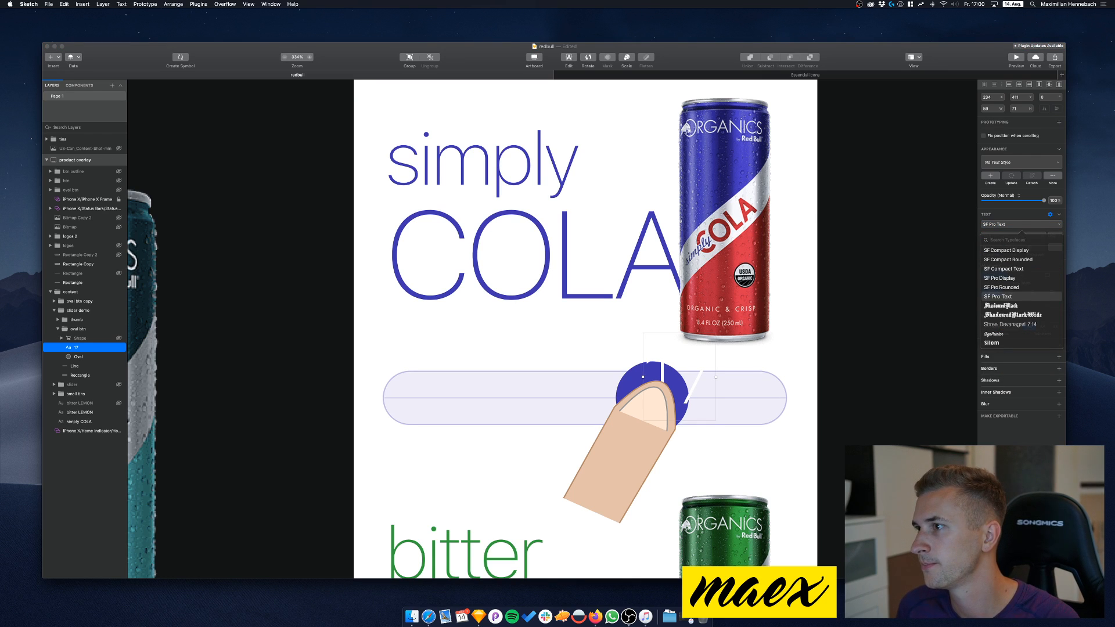
click(1018, 235)
click(1016, 237)
click(995, 285)
double_click(1056, 236)
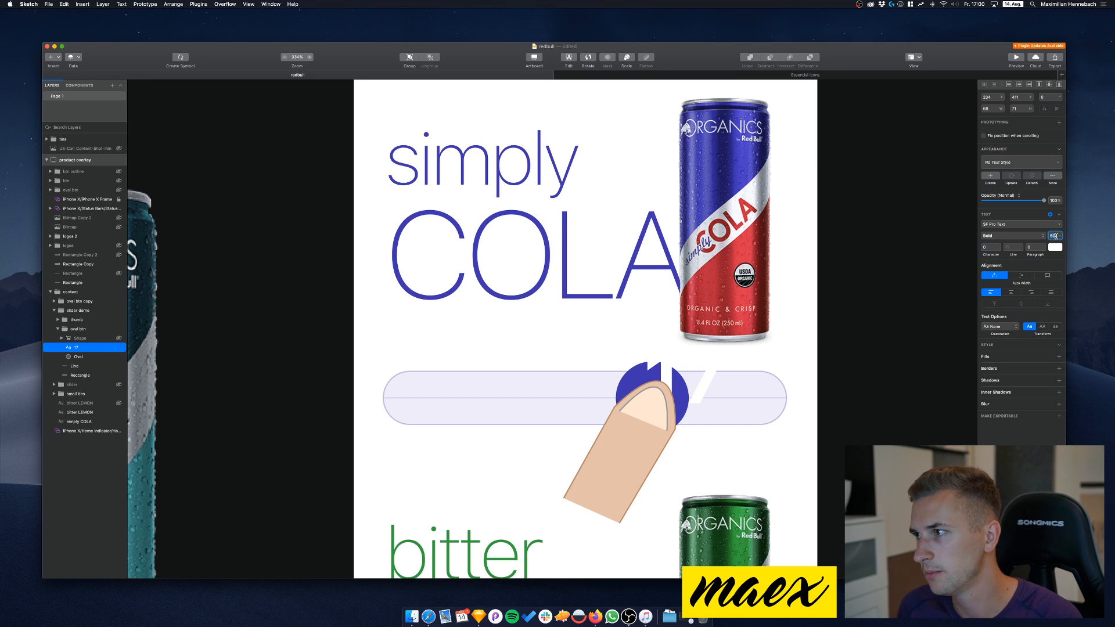
text(330)
key(Return)
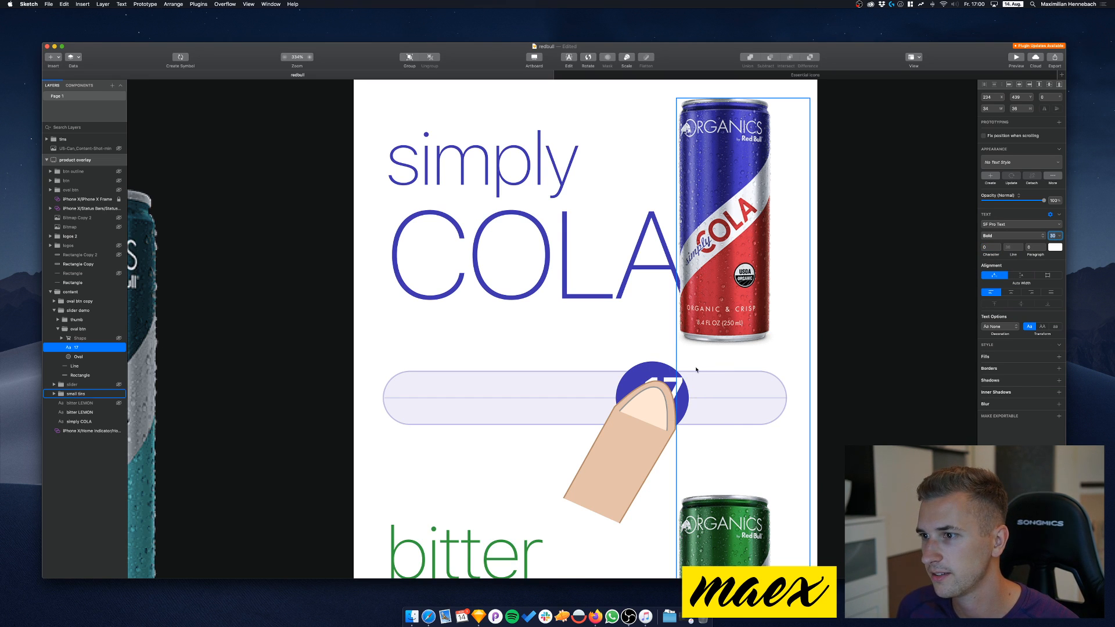
Move the 17 text closer to the middle of the blue oval and set its font size to 20
drag(668, 379, 666, 386)
key(Left)
key(Left)
key(Down)
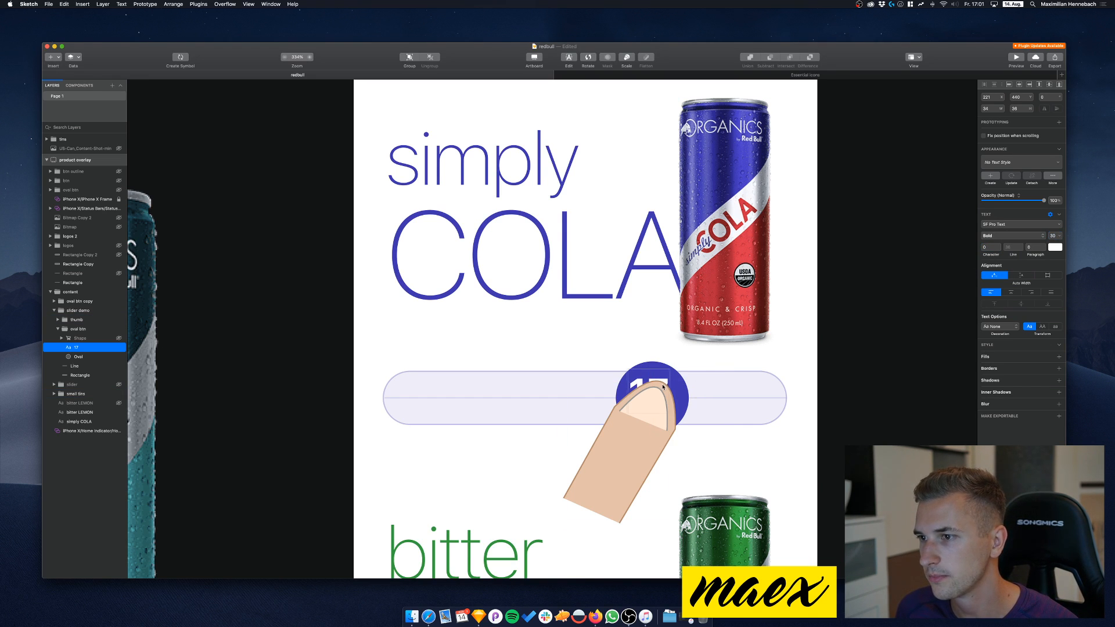
text(20)
key(Return)
Nudge the resized 17 text until it is centred horizontally within the blue oval
key(Up)
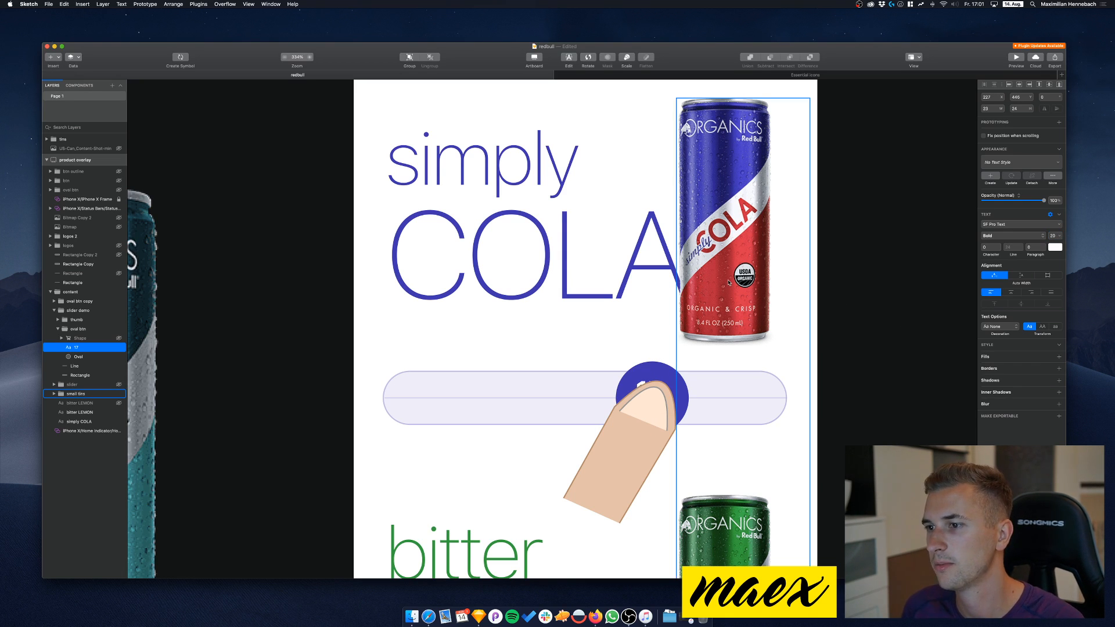
key(Right)
key(Up)
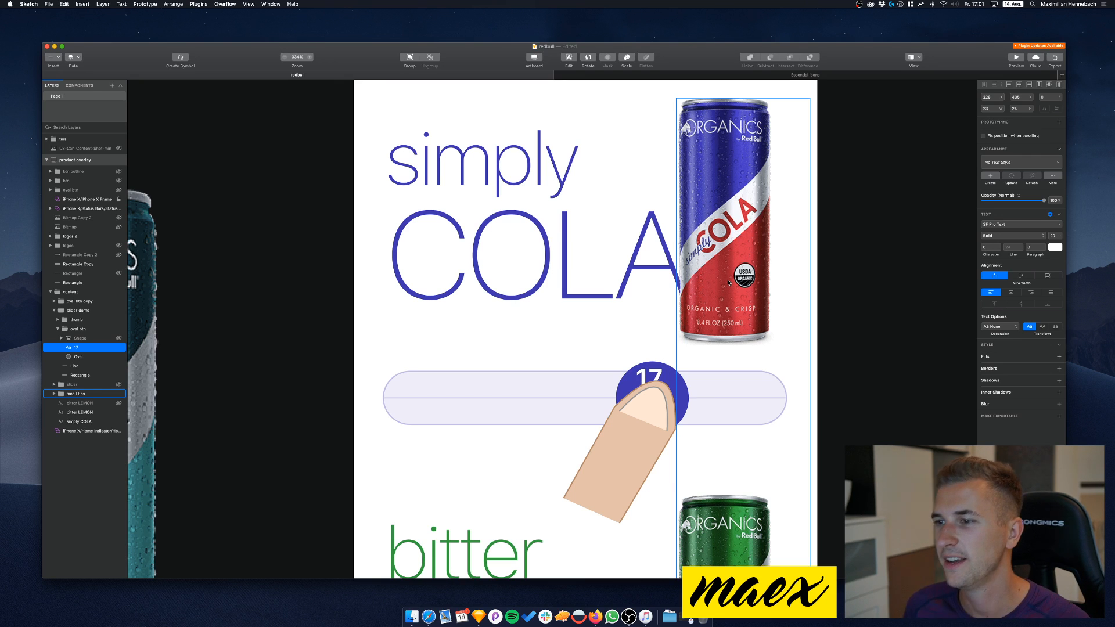
key(Right)
key(Right)
key(Right)
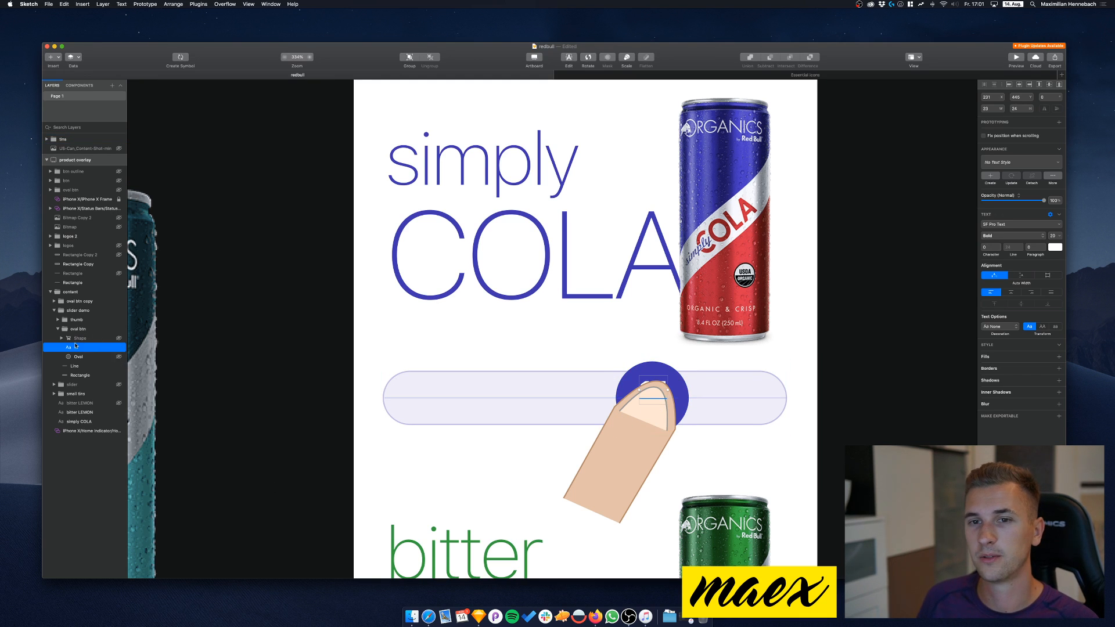
Hide the thumb group and align the 17 text to the vertical centre of the blue oval
click(616, 453)
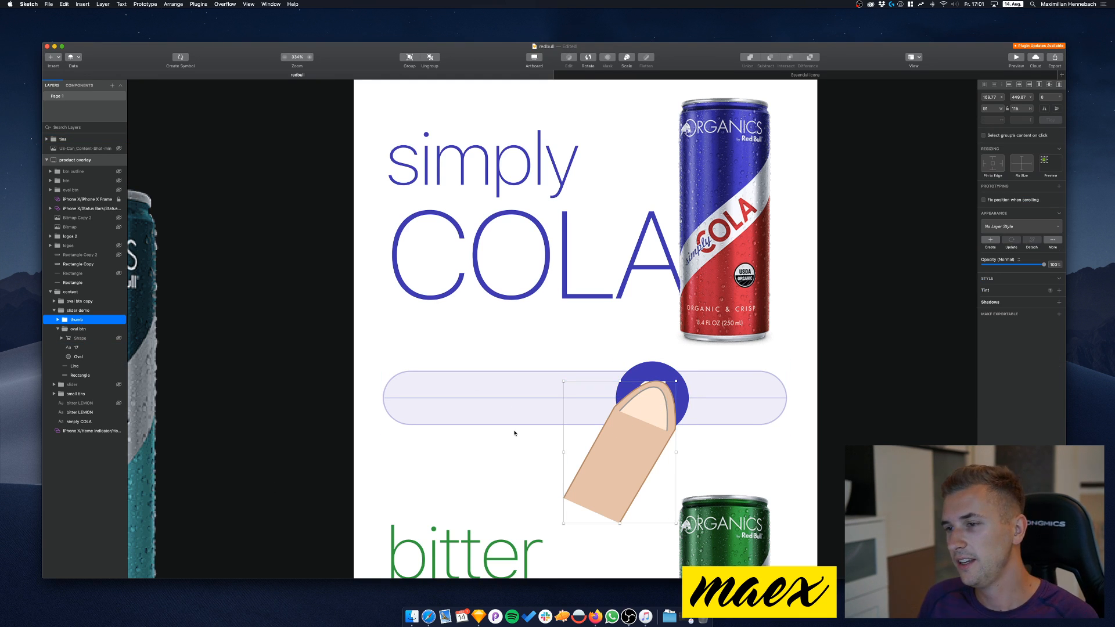
click(119, 320)
scroll(401, 396, down, 5)
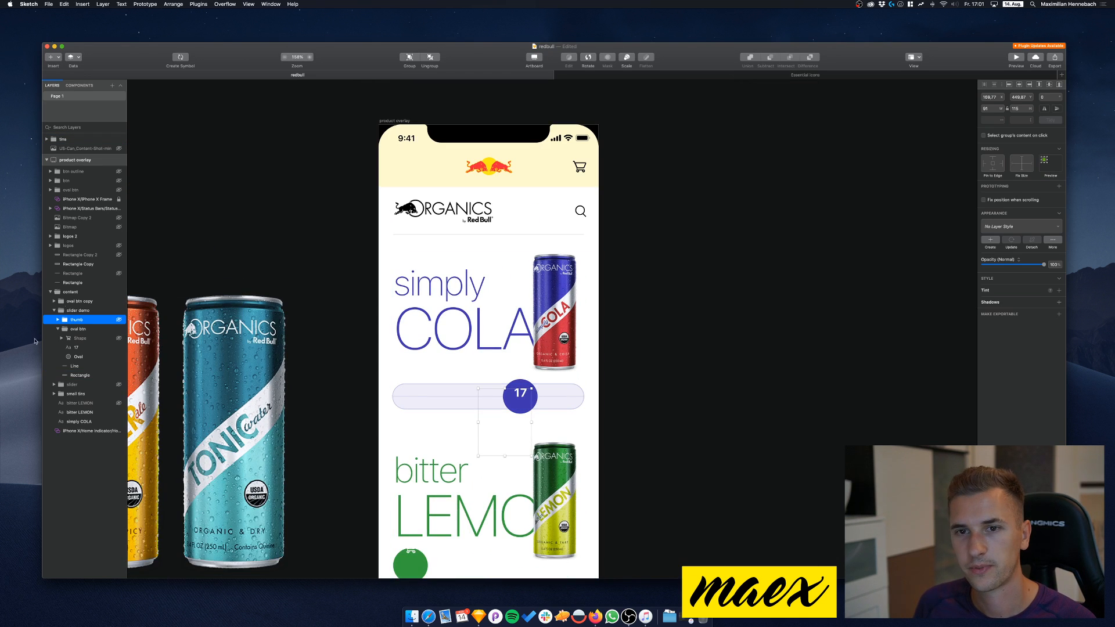
click(73, 348)
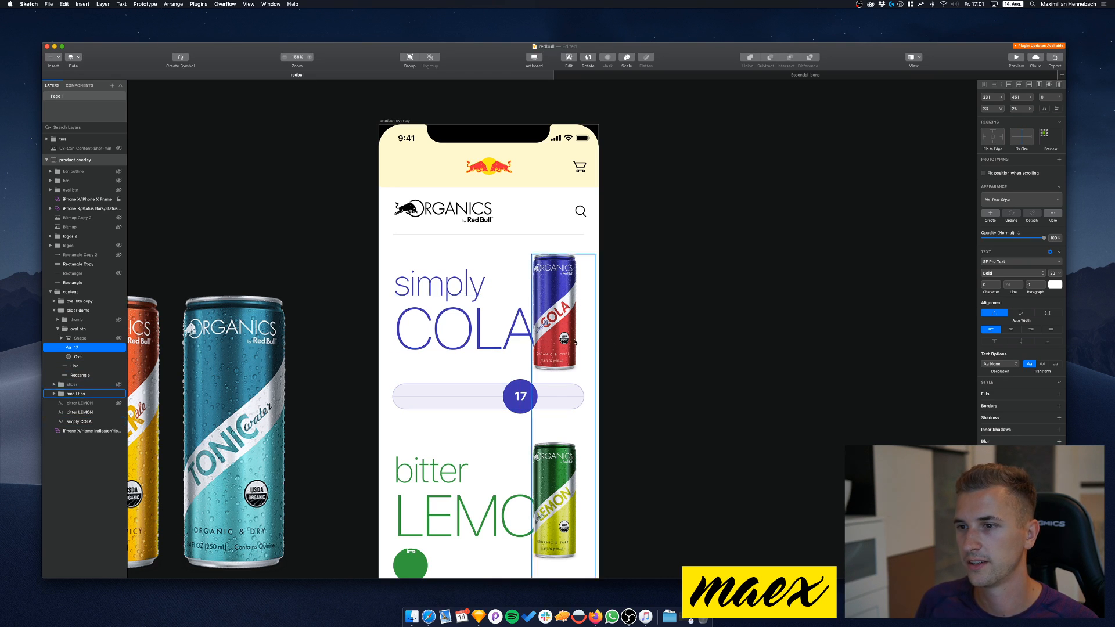
scroll(354, 341, up, 3)
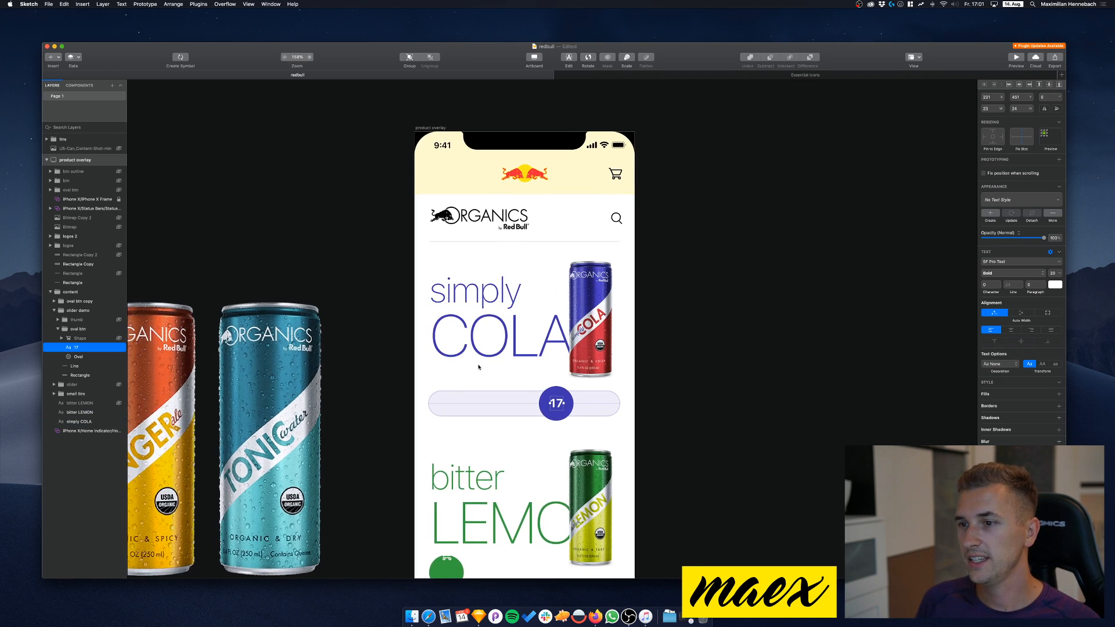
Show the thumb group again and shift it slightly left on the blue button
click(119, 319)
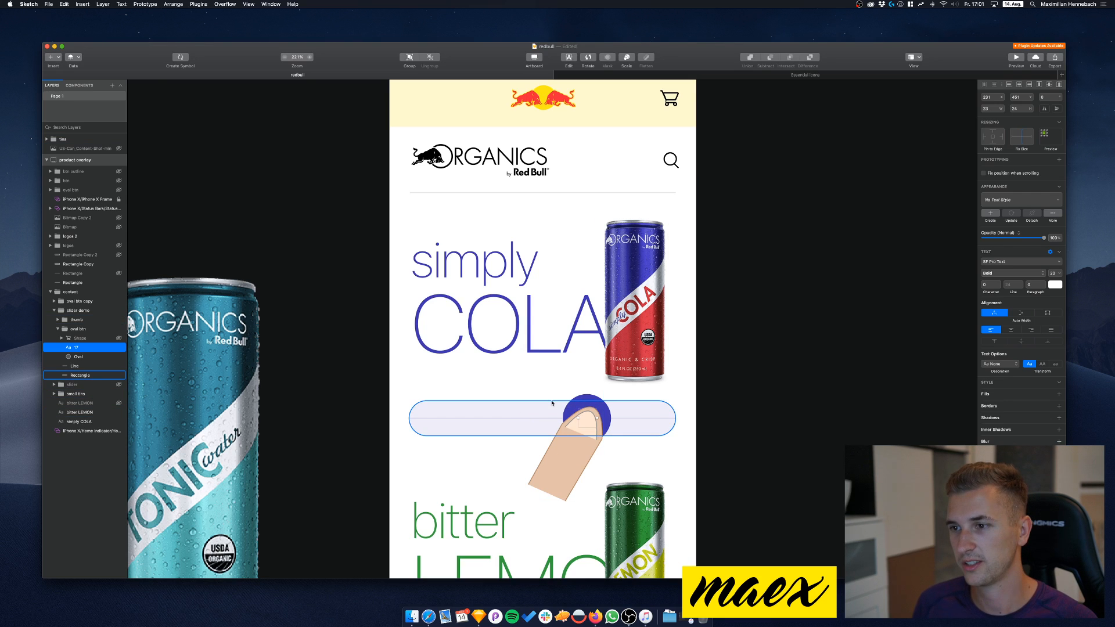
click(709, 449)
scroll(706, 448, down, 2)
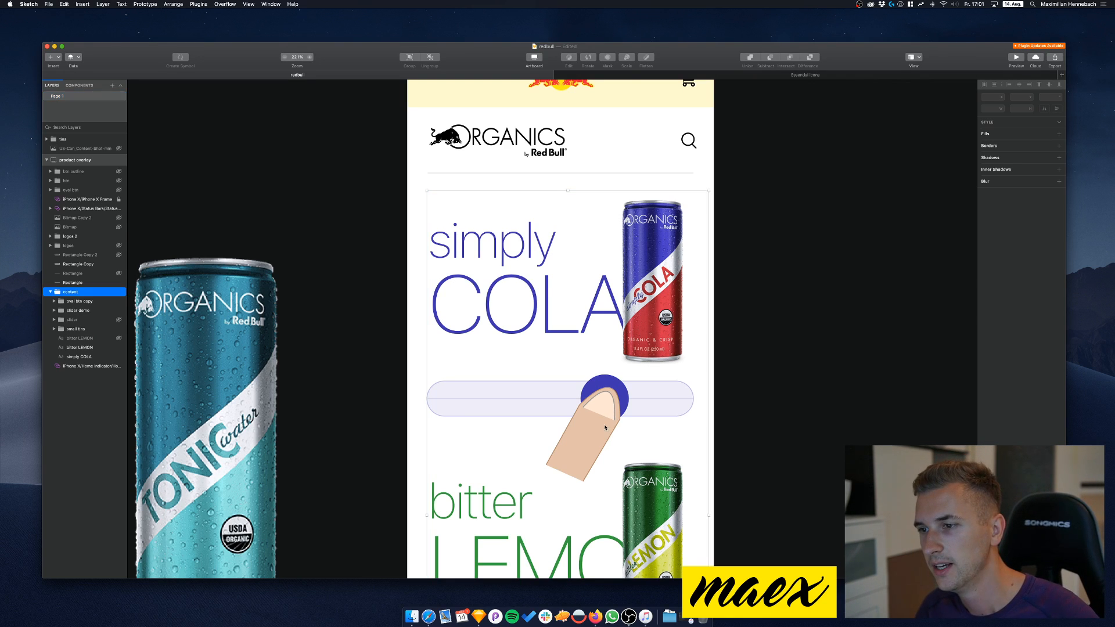
double_click(596, 432)
double_click(585, 430)
mouse_move(585, 430)
mouse_down()
mouse_move(548, 462)
mouse_move(475, 446)
mouse_move(578, 430)
mouse_move(537, 465)
mouse_move(584, 431)
mouse_up()
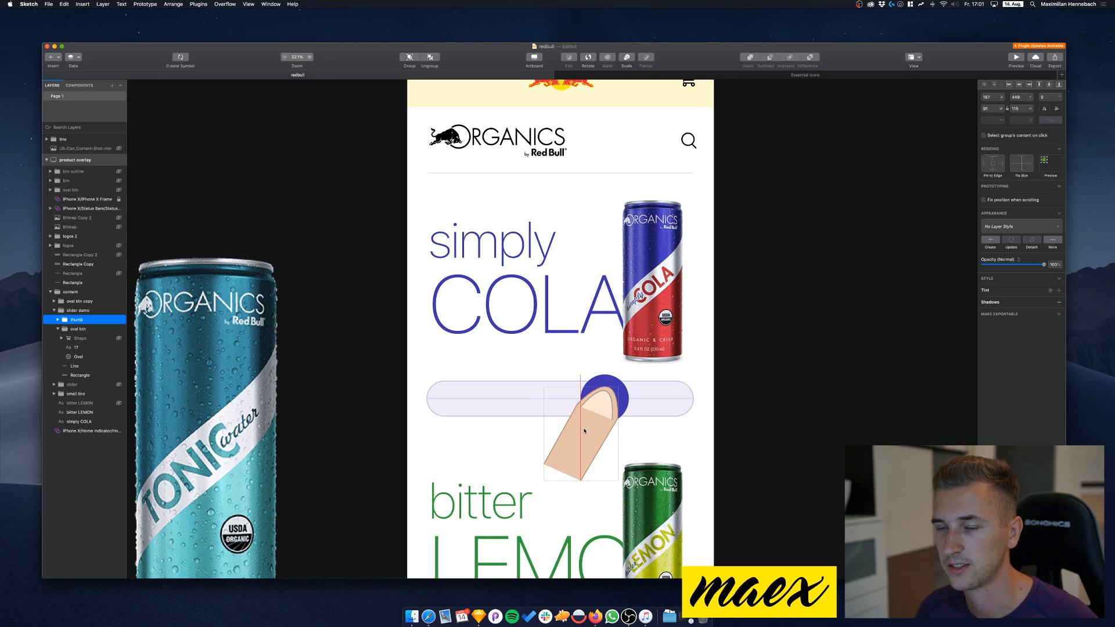
Duplicate the 17 text in the oval btn group, hide the original and show the cart icon shape
click(79, 349)
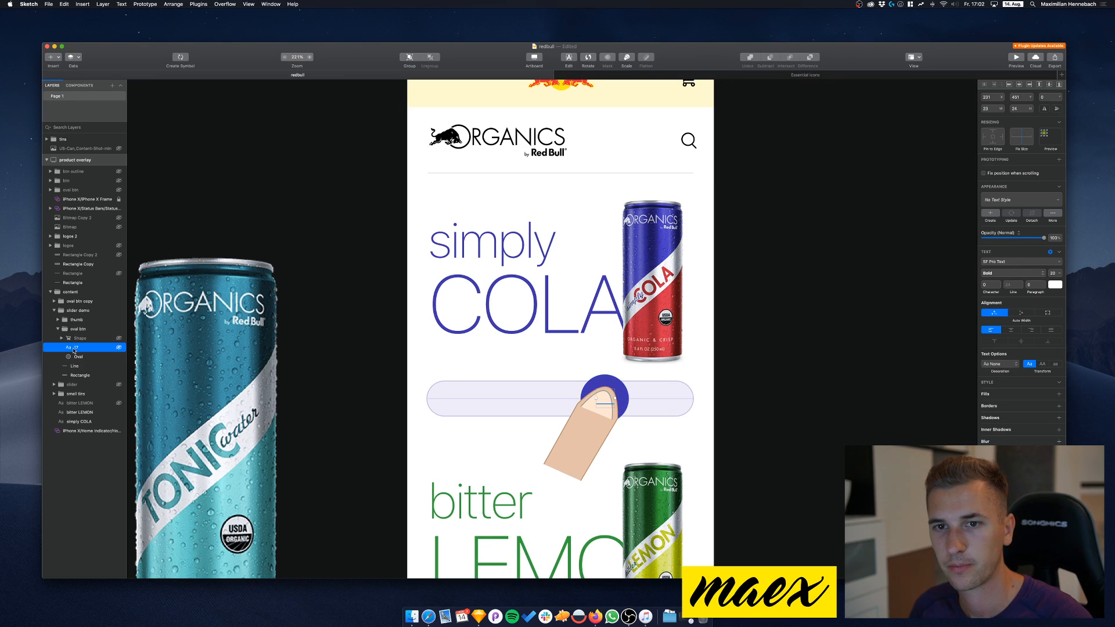
key(super+d)
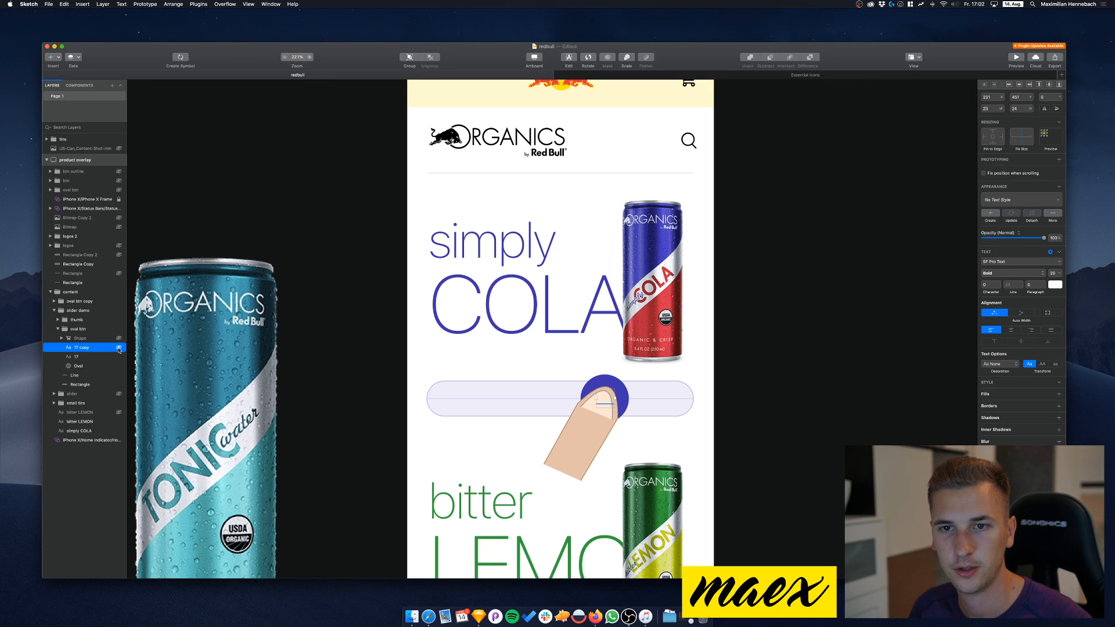
click(119, 357)
click(119, 347)
click(119, 338)
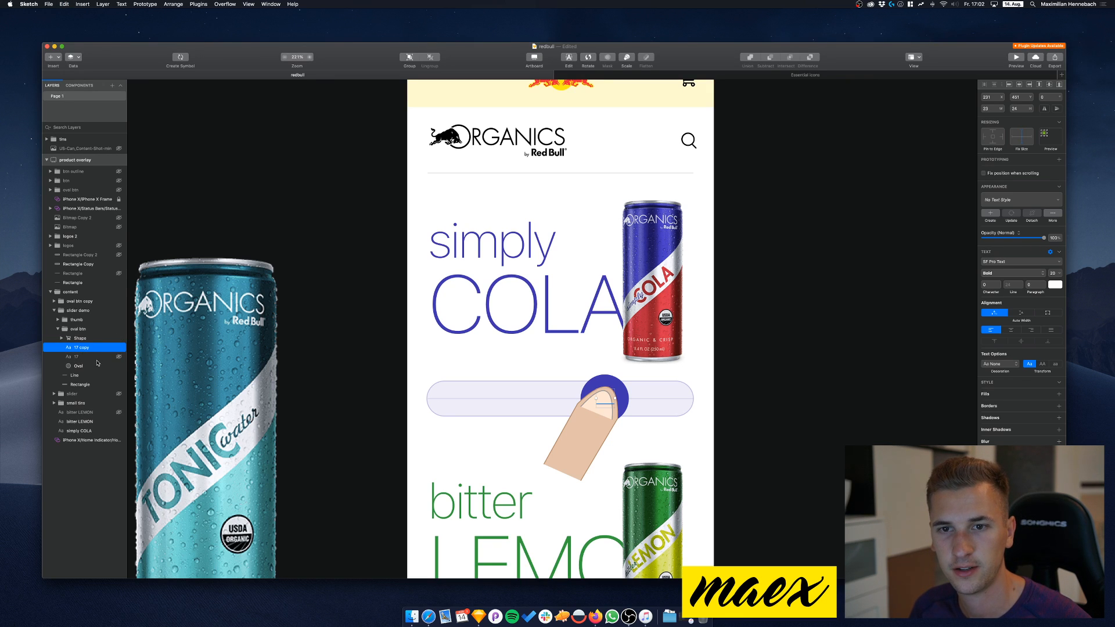
Move the duplicated 17 text straight up from the blue button to above the slider
click(85, 356)
click(89, 349)
key(shift+Up)
key(shift+Up)
key(shift+Up)
key(shift+Up)
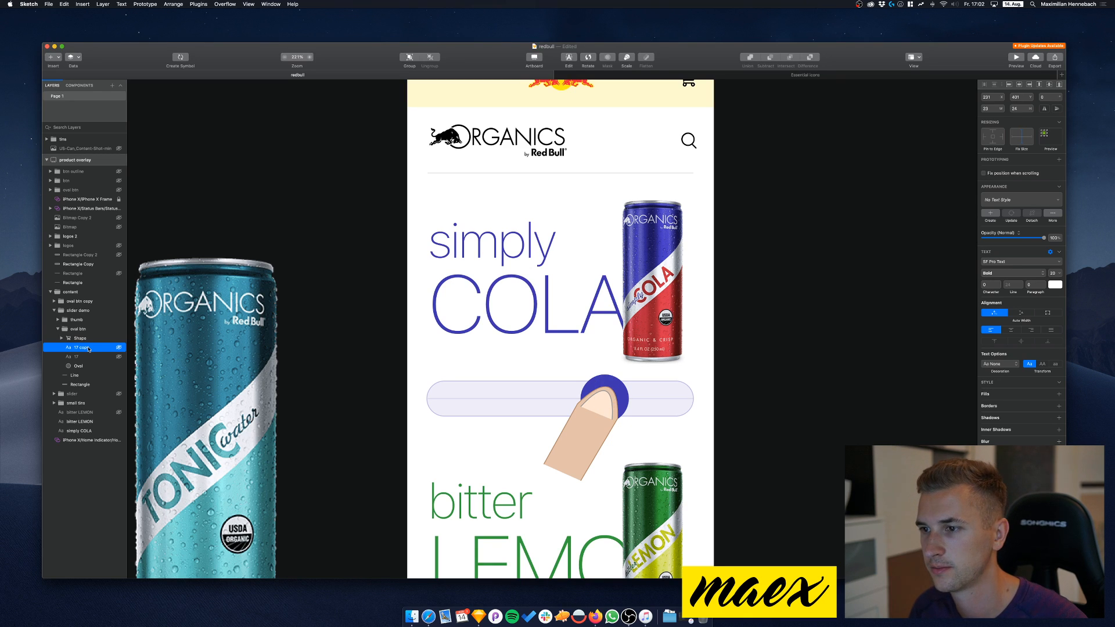
Recolour the "17 copy" label above the slider knob with the document's saved blue
click(1055, 285)
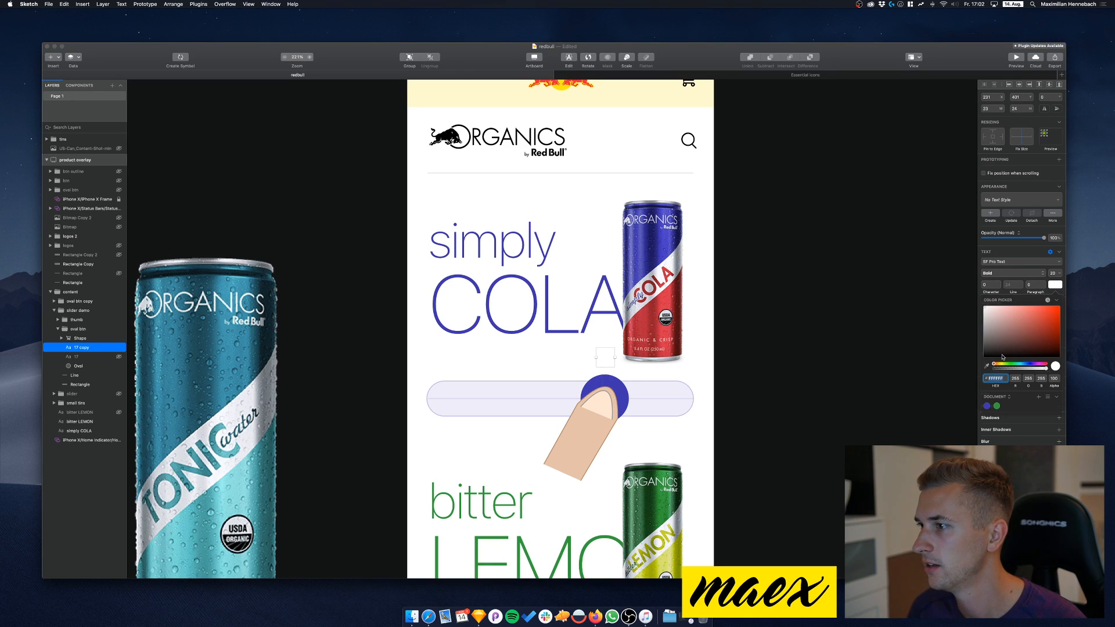
click(988, 405)
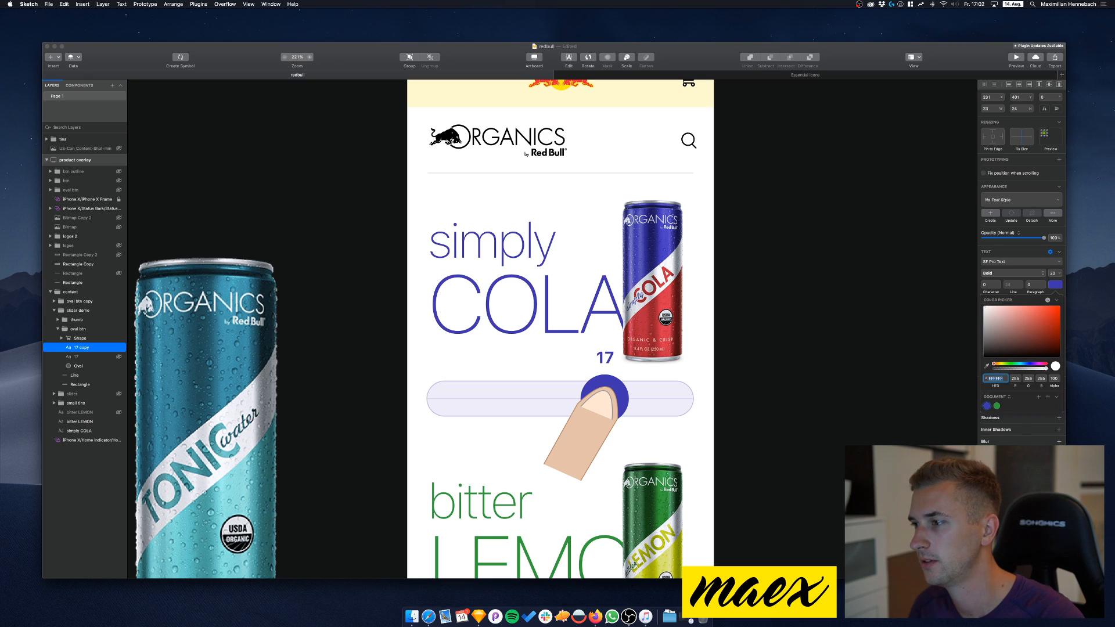
click(902, 376)
Nudge the blue 17 label down and centre it just above the slider knob
key(Down)
key(Down)
key(Down)
key(Down)
key(Down)
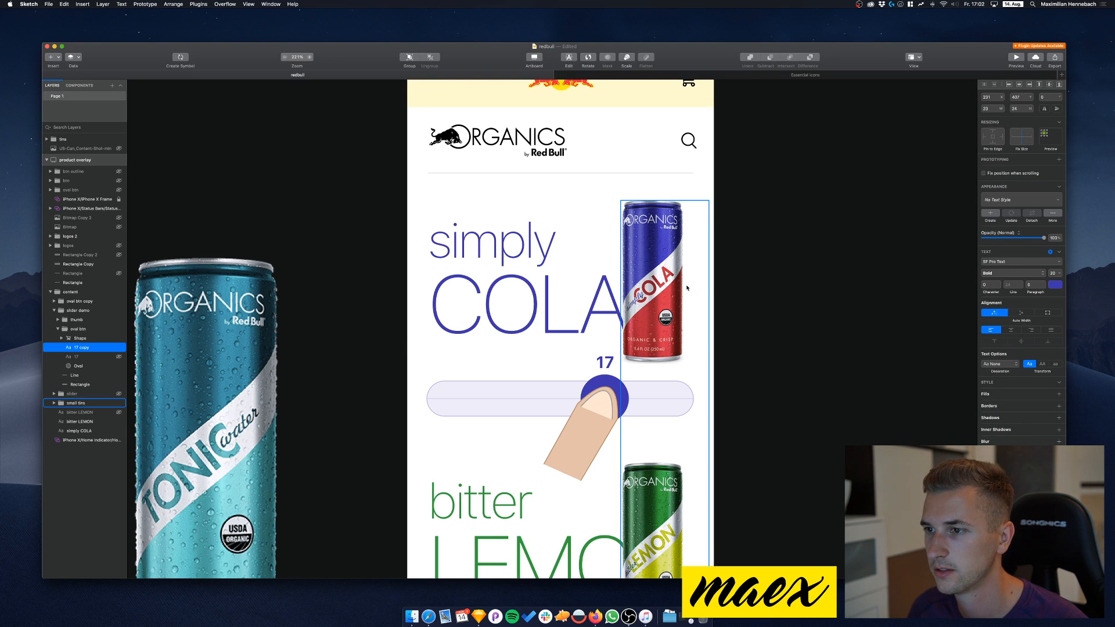
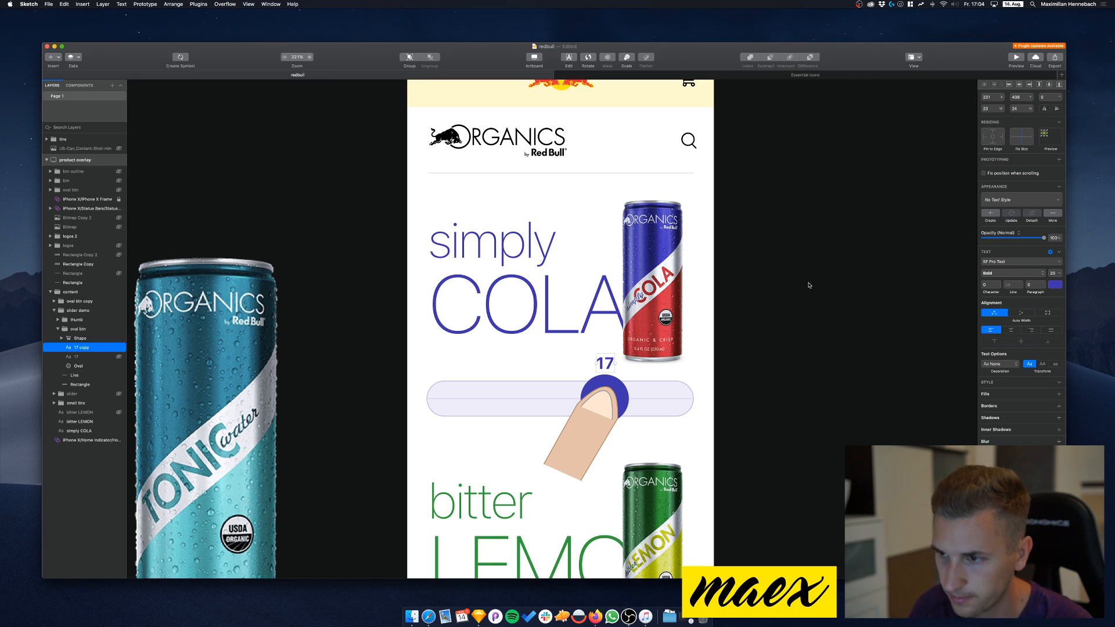
mouse_move(611, 362)
mouse_down()
mouse_move(651, 396)
mouse_move(430, 398)
mouse_move(704, 391)
mouse_move(685, 398)
mouse_move(605, 357)
mouse_move(656, 395)
mouse_move(688, 396)
mouse_move(648, 395)
mouse_move(659, 395)
mouse_move(610, 368)
mouse_move(611, 355)
mouse_move(610, 440)
mouse_move(587, 394)
mouse_move(410, 393)
mouse_move(708, 393)
mouse_move(673, 392)
mouse_move(610, 360)
mouse_up()
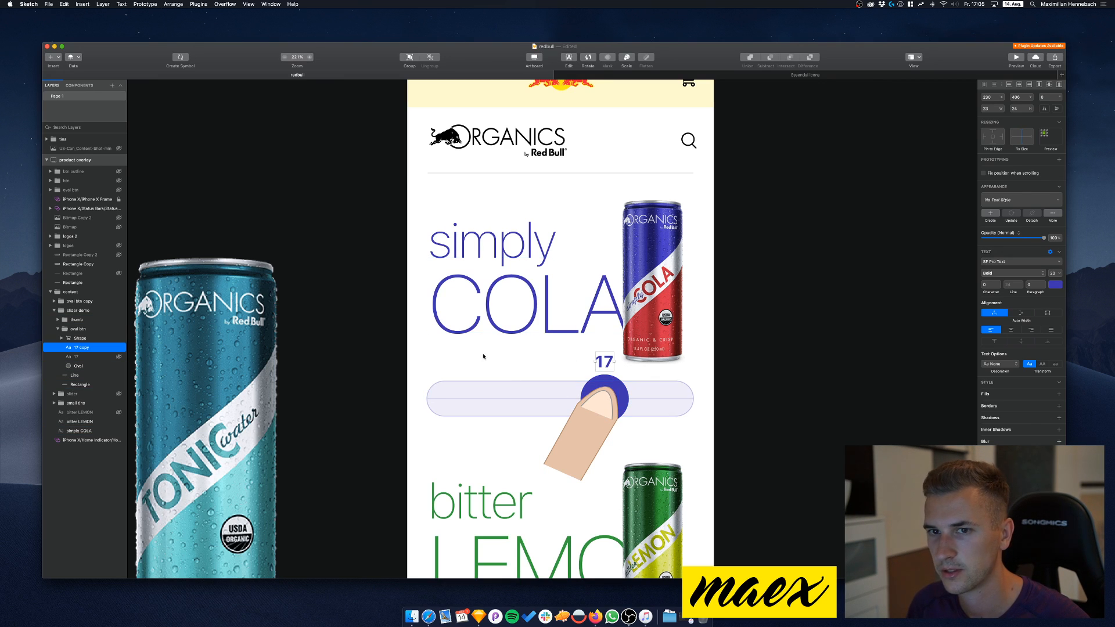
Duplicate the hidden white 17 label, make the copy visible and move it to the right end of the slider track
click(90, 356)
key(super+d)
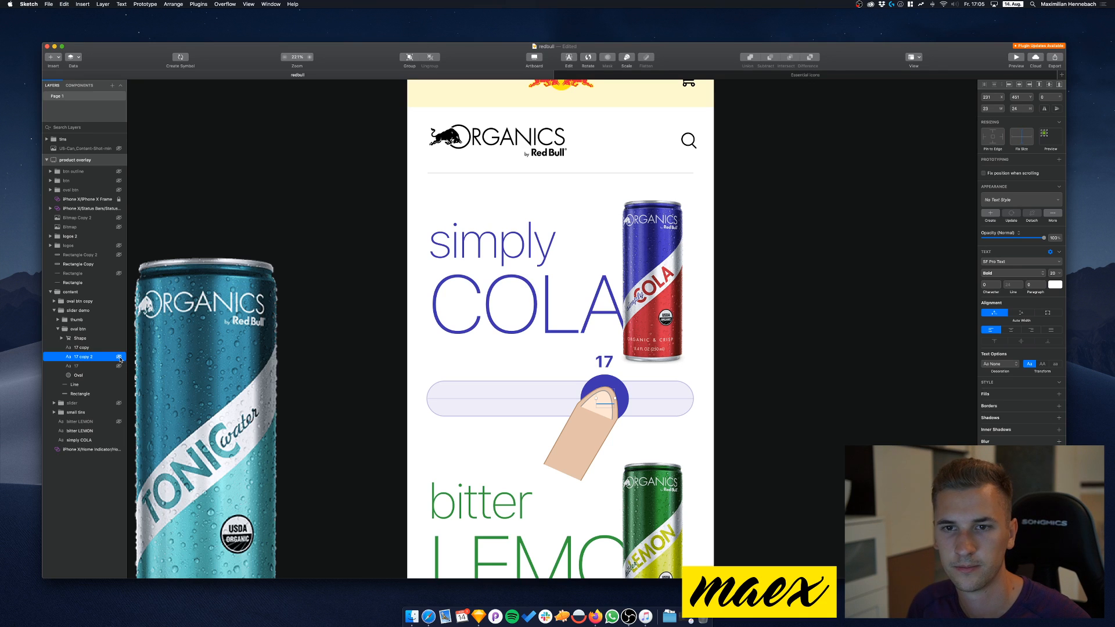
key(shift+Right)
key(shift+Right)
key(shift+Right)
key(shift+Right)
key(shift+Right)
key(shift+Right)
key(shift+Right)
key(shift+Right)
key(shift+Right)
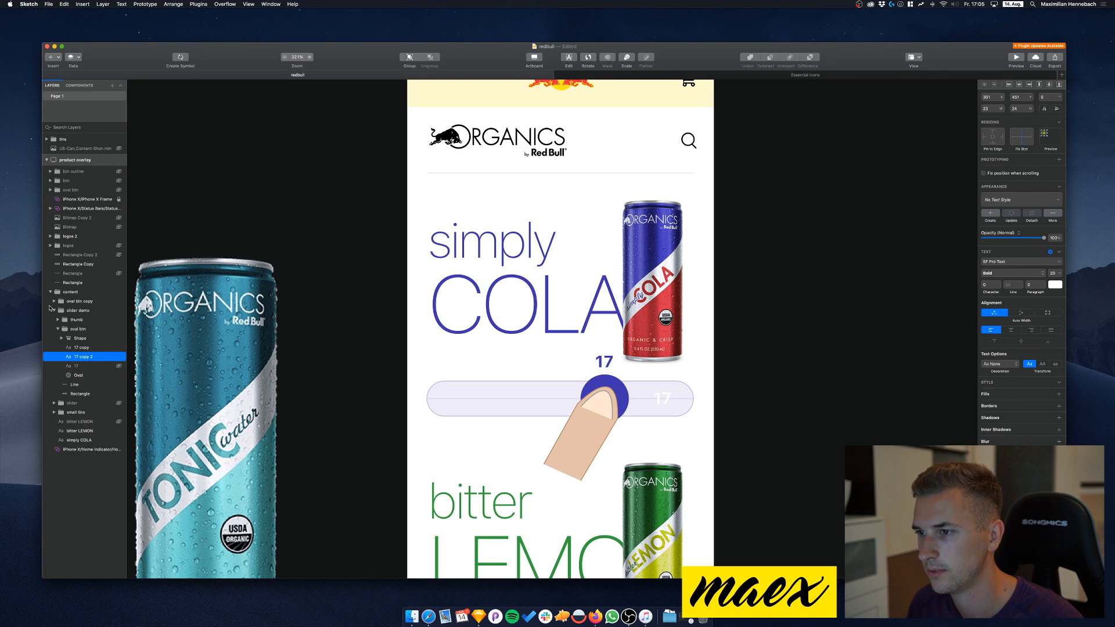
Change the copied label's text to 24 and colour it with the document's saved blue
key(Return)
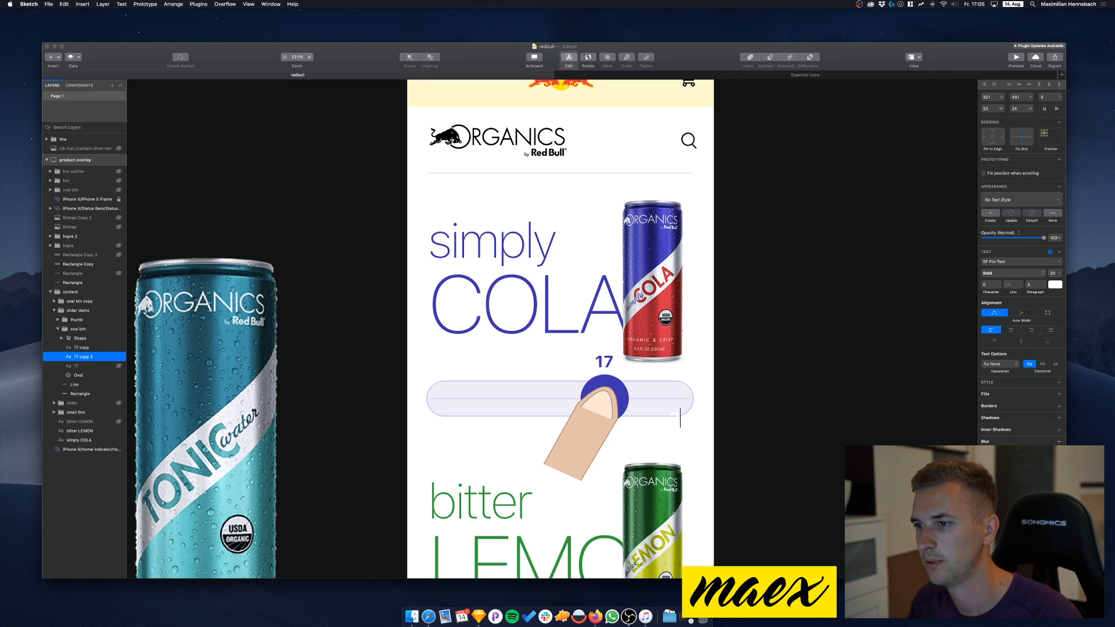
text(24)
key(Escape)
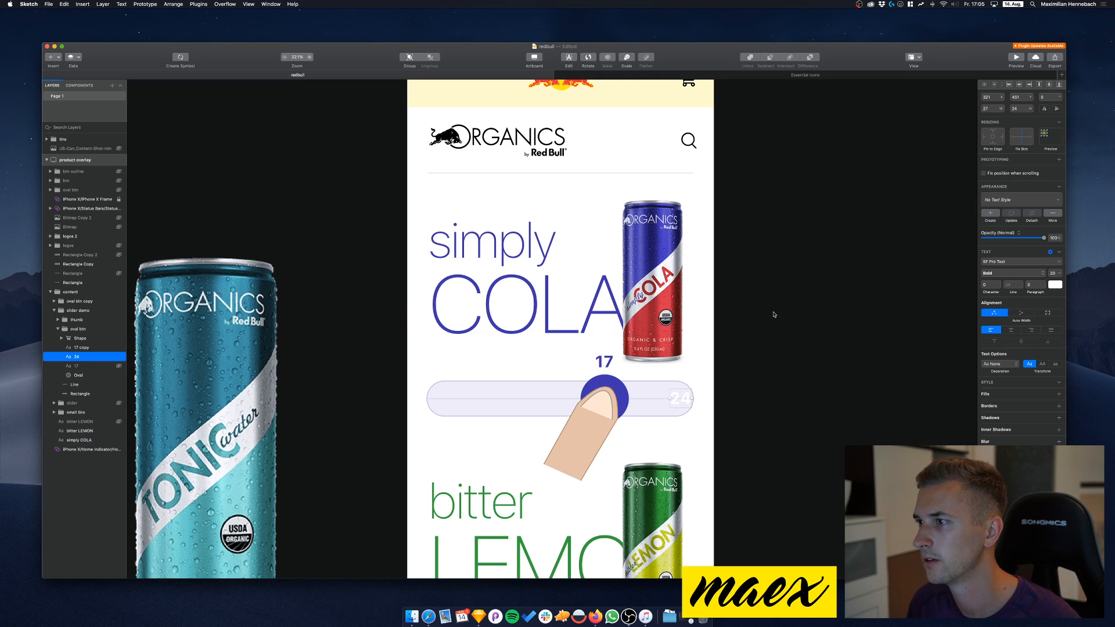
click(1043, 273)
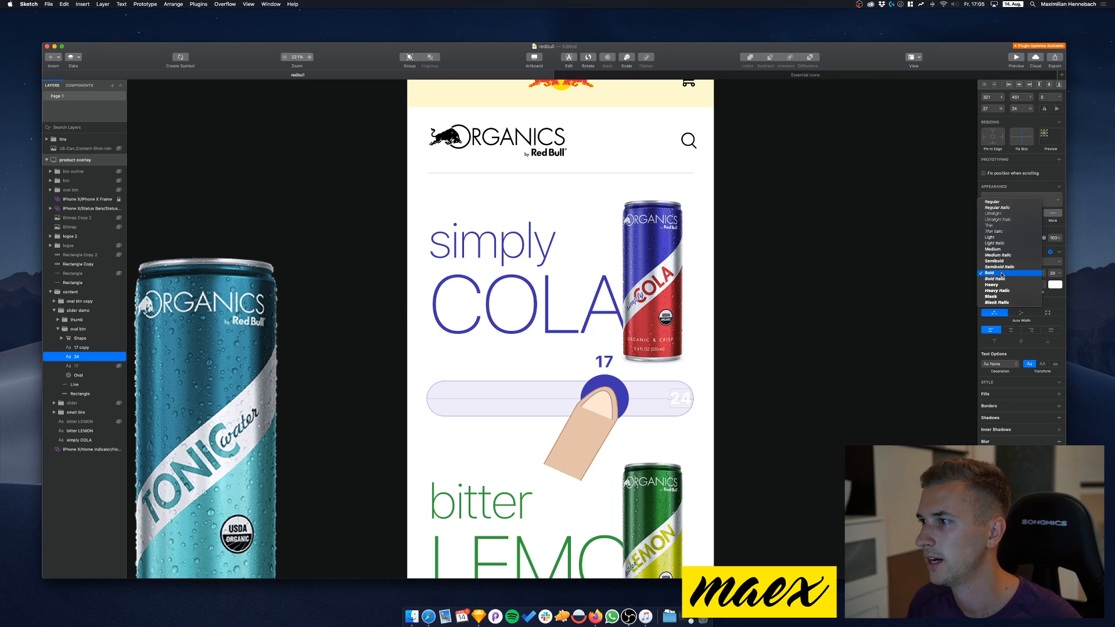
click(1058, 289)
click(1056, 286)
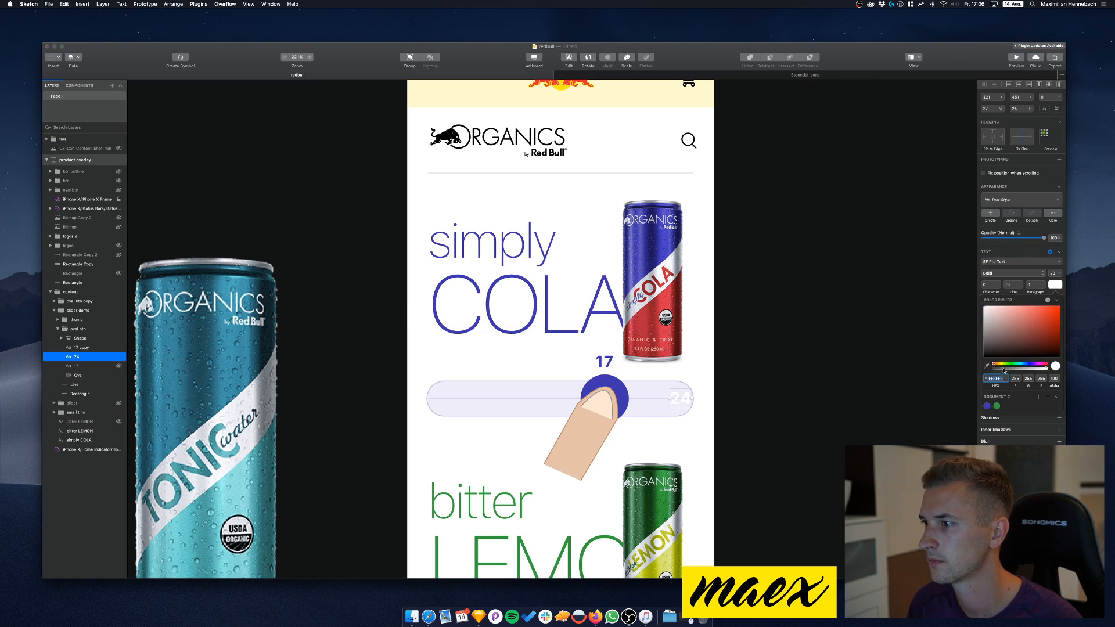
click(987, 406)
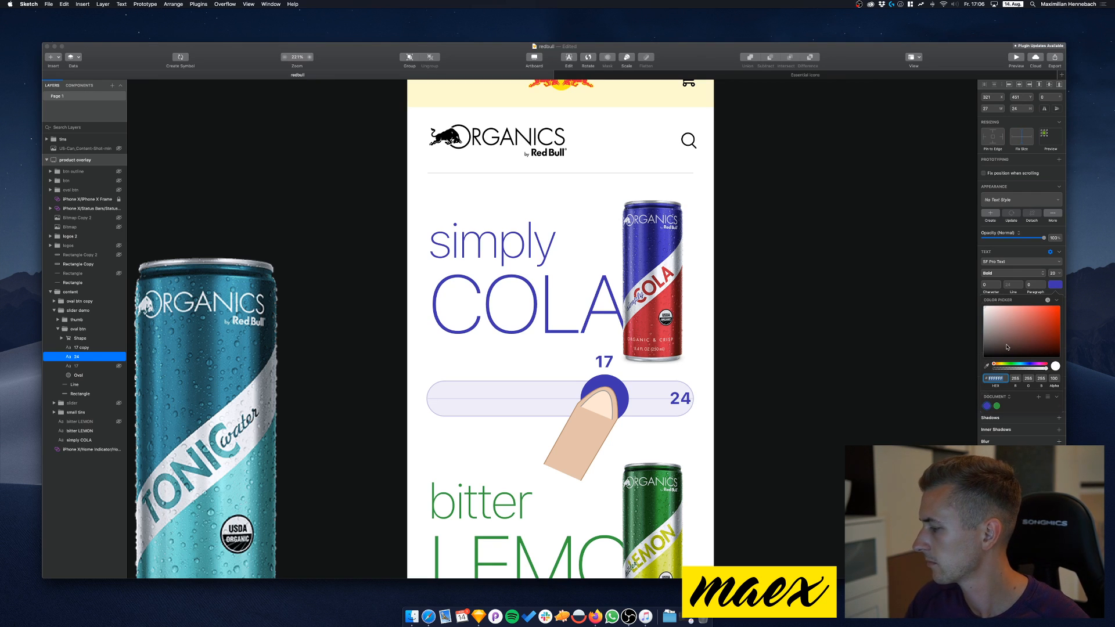
Set the 24 label to Regular weight and font size 16
click(1011, 275)
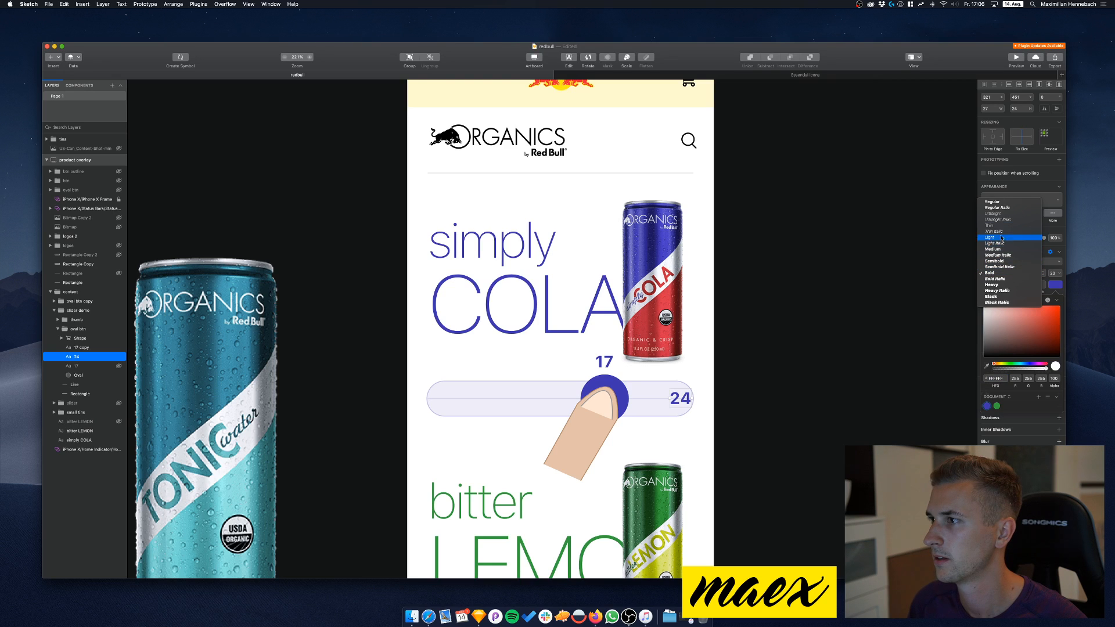
key(Escape)
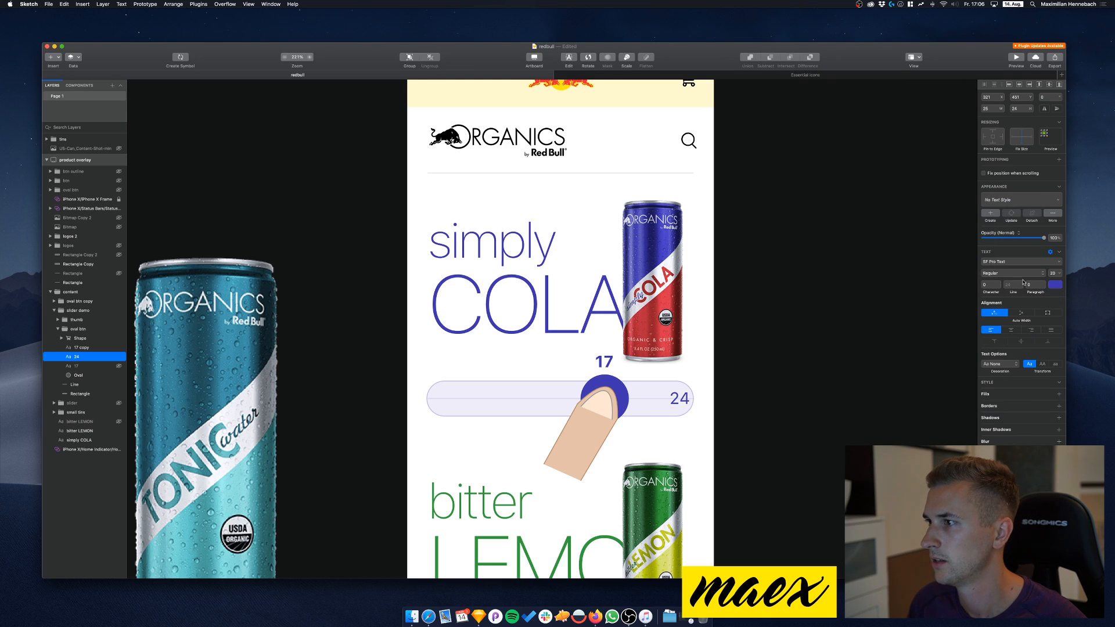
click(1050, 273)
text(16)
key(Return)
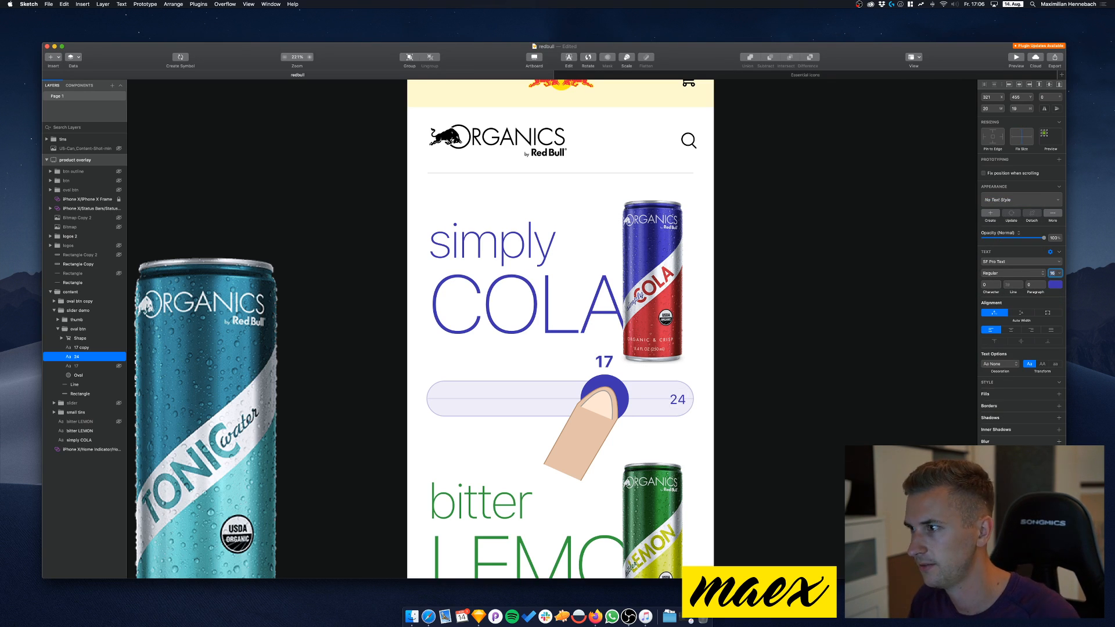
Nudge the 24 label into place inside the right end of the slider track, vertically centred
key(Escape)
key(Up)
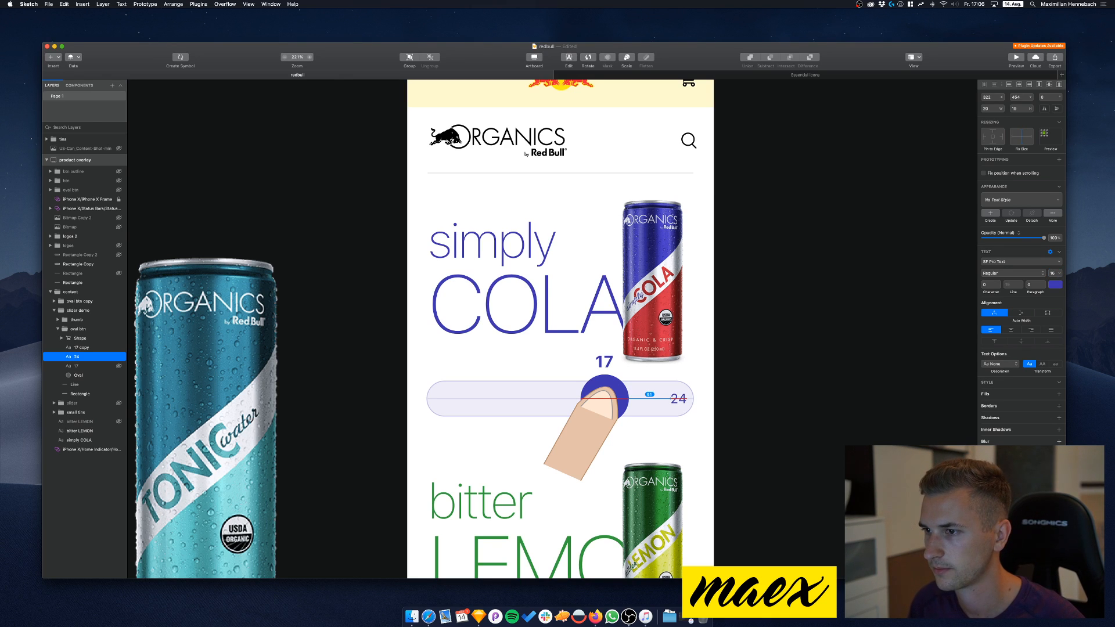
key(Right)
key(Right)
key(Right)
key(Left)
key(Left)
key(Left)
key(Left)
key(Left)
key(Left)
key(Left)
key(Left)
key(Left)
key(Left)
key(Left)
key(Left)
key(Left)
key(Left)
key(Right)
key(Right)
key(Right)
key(Right)
key(Right)
key(Right)
key(Right)
key(Up)
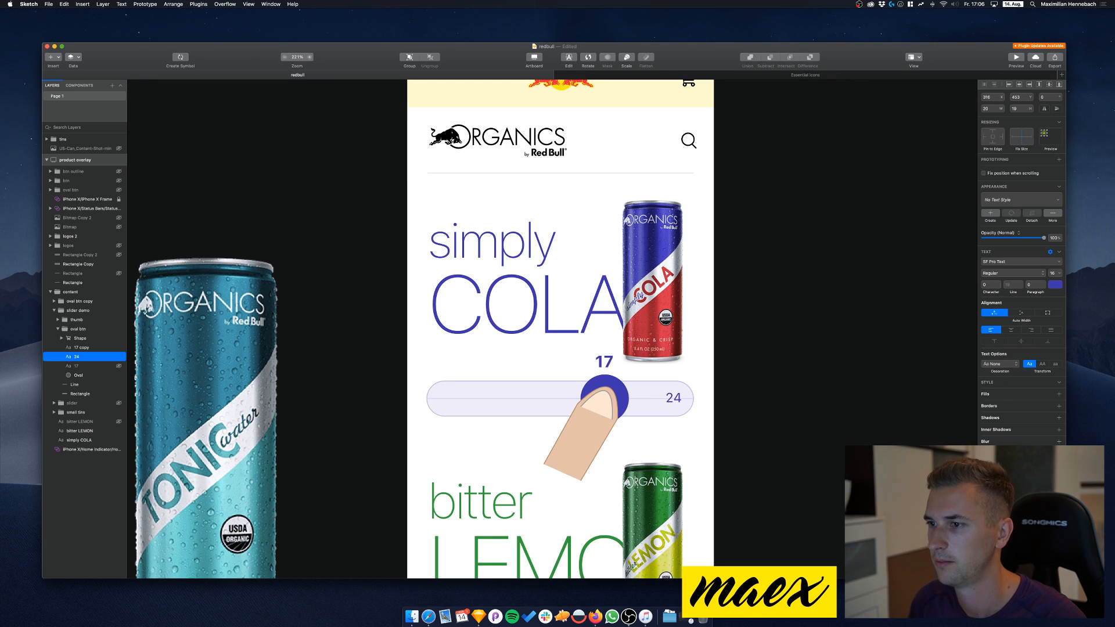
Try Medium for the 24 label, and settle on Semibold as its font weight
click(994, 275)
click(995, 321)
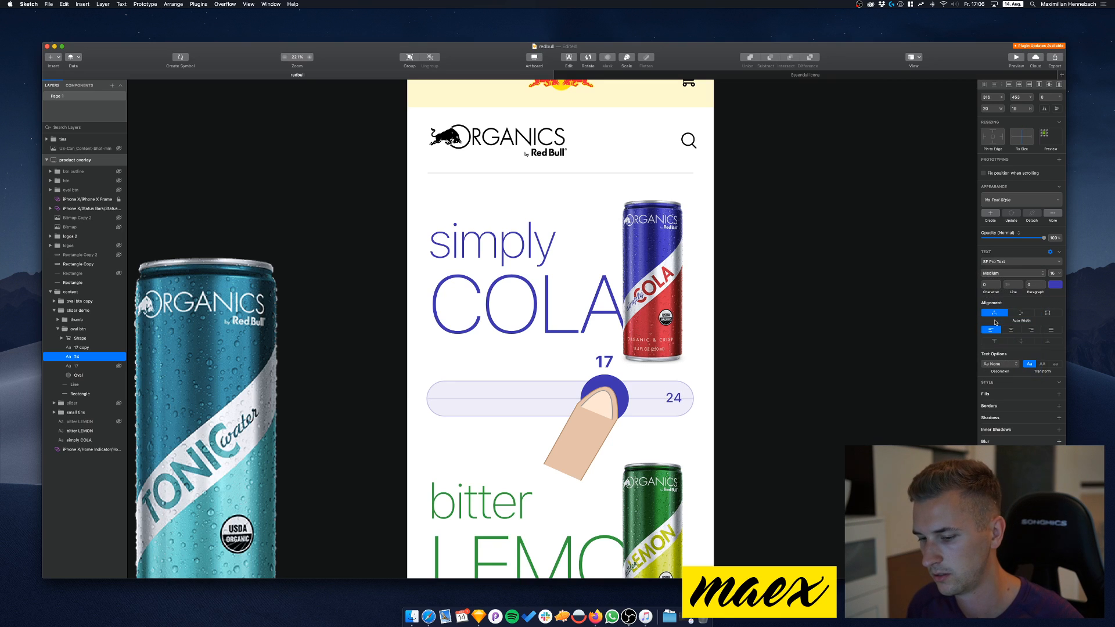
click(1000, 277)
click(999, 286)
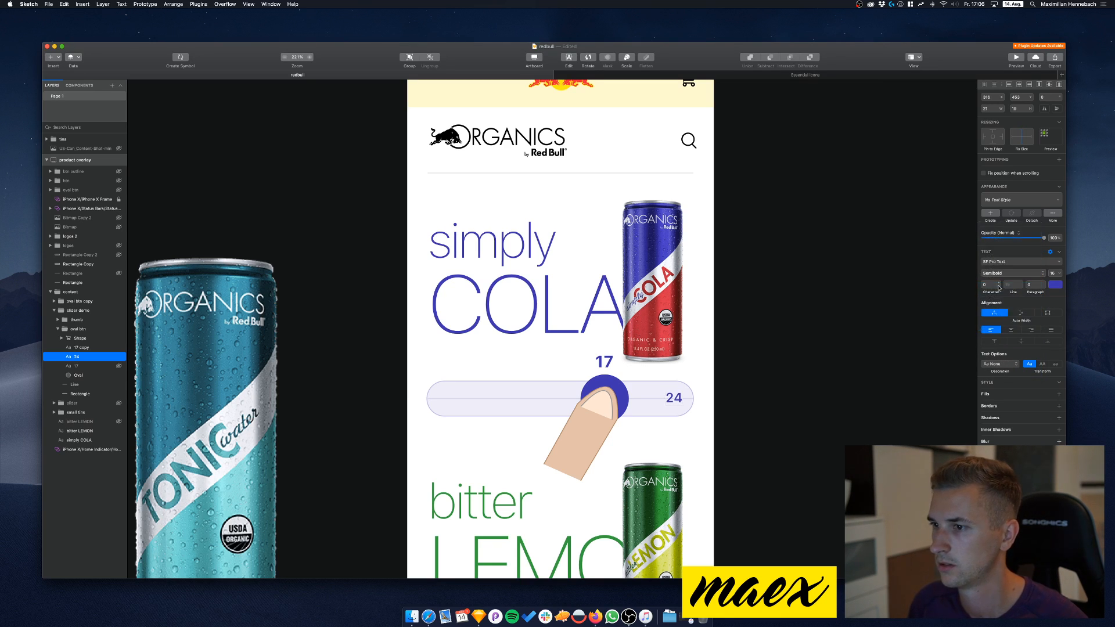
Reduce the 24 label's font size to 14 and realign it within the slider track
key(Down)
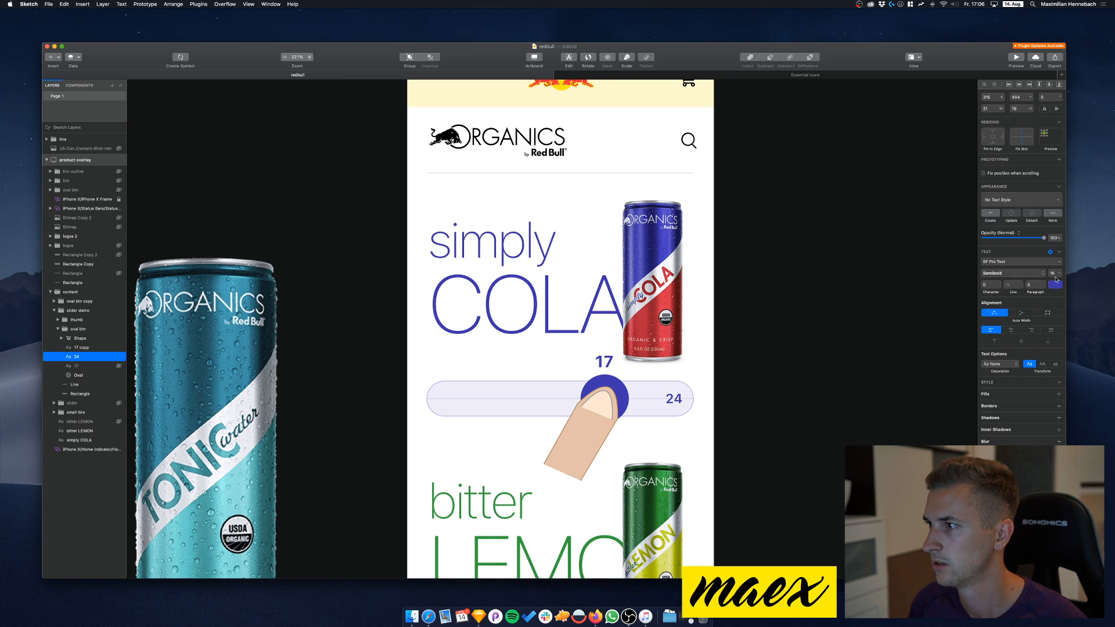
key(Down)
key(Down)
key(Down)
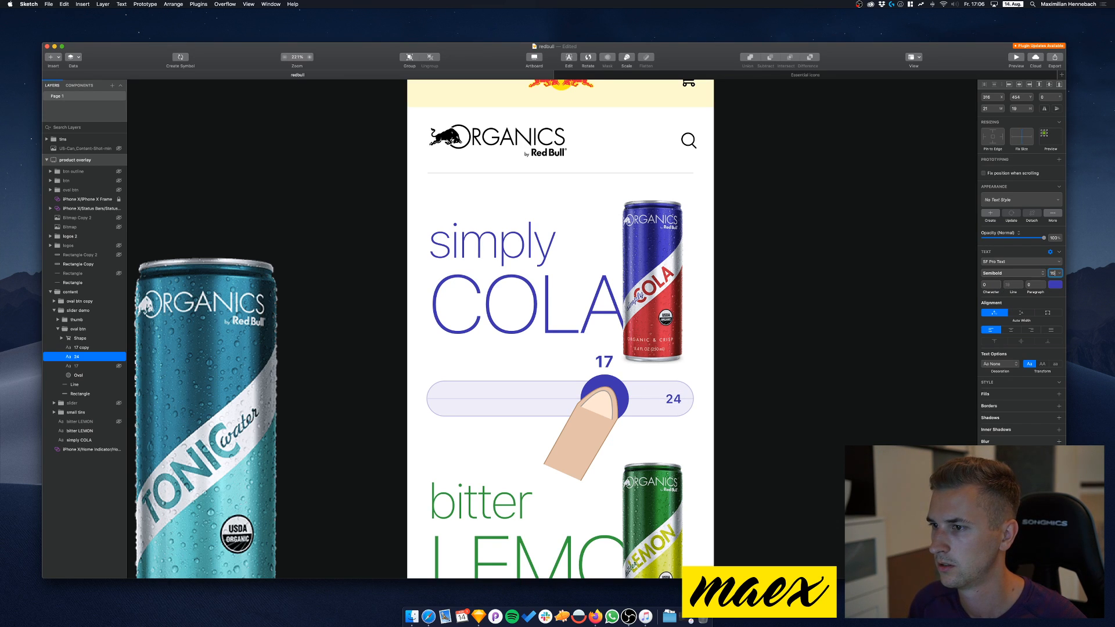
key(Right)
key(Right)
key(Up)
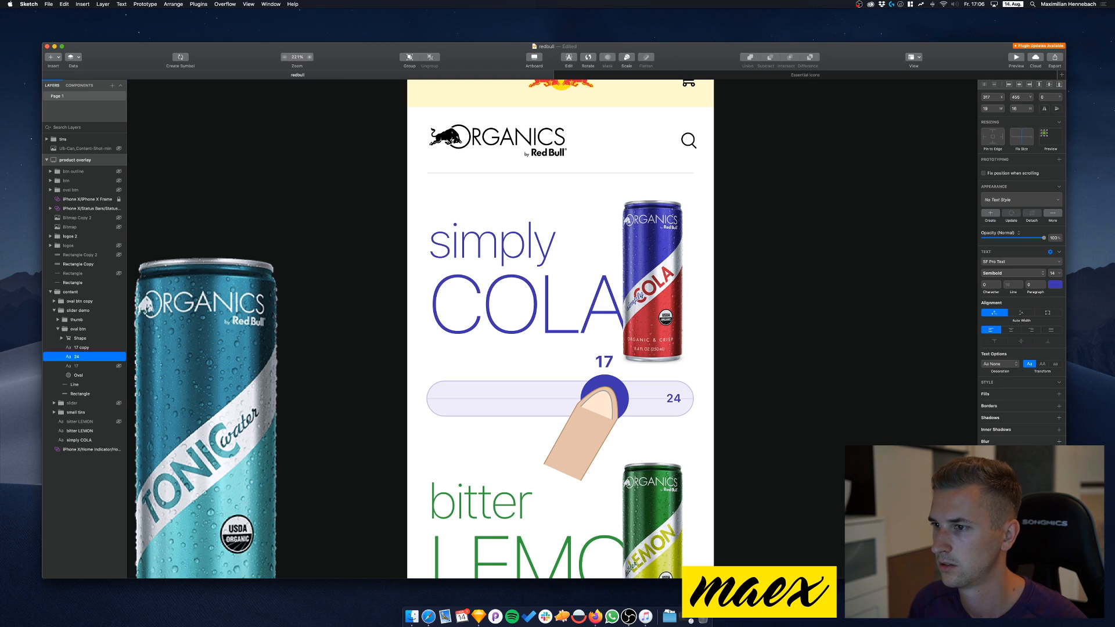
Duplicate the 24 label and move the copy to the left end of the slider track
key(super+c)
key(super+v)
key(shift+Left)
key(shift+Left)
key(shift+Left)
key(shift+Left)
key(shift+Left)
key(shift+Left)
key(shift+Left)
key(shift+Left)
key(shift+Left)
key(shift+Left)
key(shift+Left)
key(shift+Left)
key(shift+Left)
key(shift+Left)
key(shift+Left)
key(shift+Left)
key(shift+Left)
key(shift+Left)
key(shift+Left)
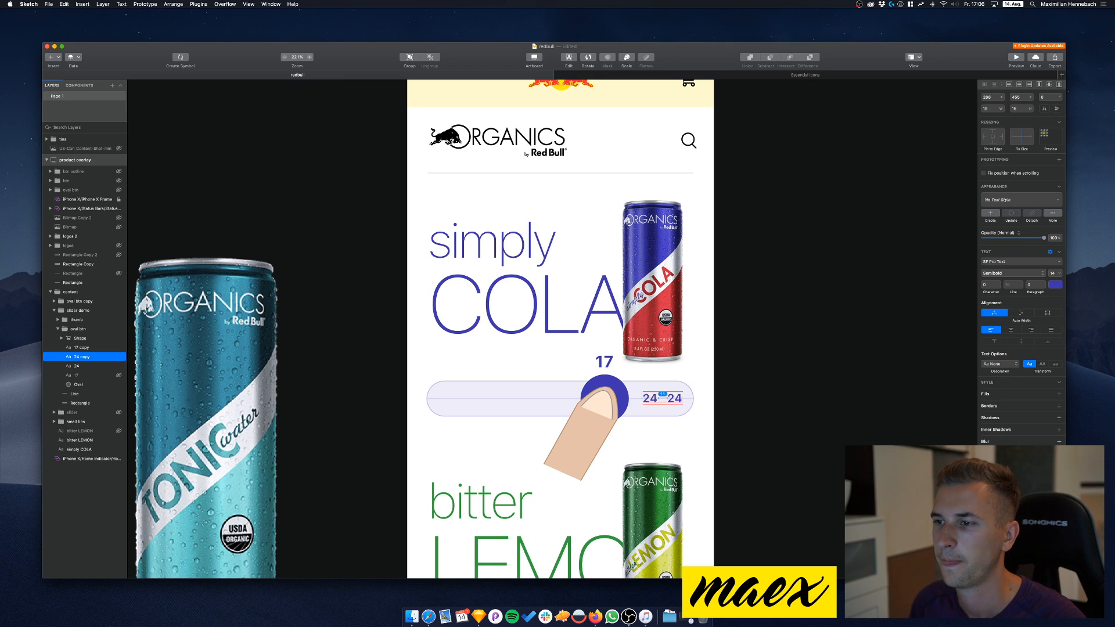
key(shift+Left)
key(shift+Left)
key(shift+Left)
key(shift+Left)
key(shift+Left)
key(shift+Left)
key(shift+Left)
key(shift+Left)
key(shift+Left)
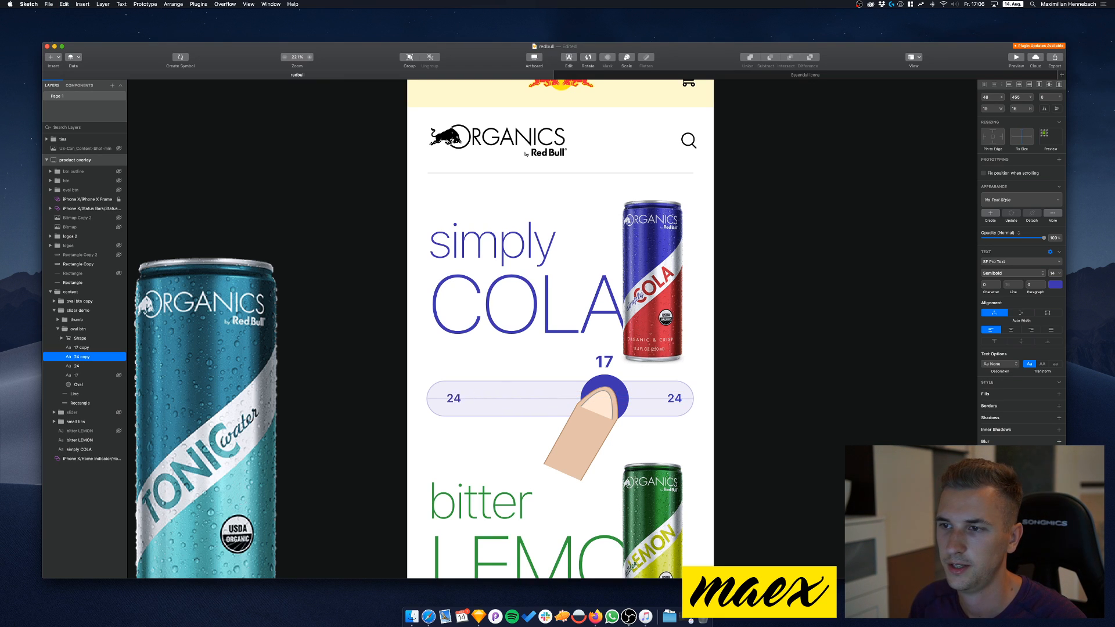
key(Return)
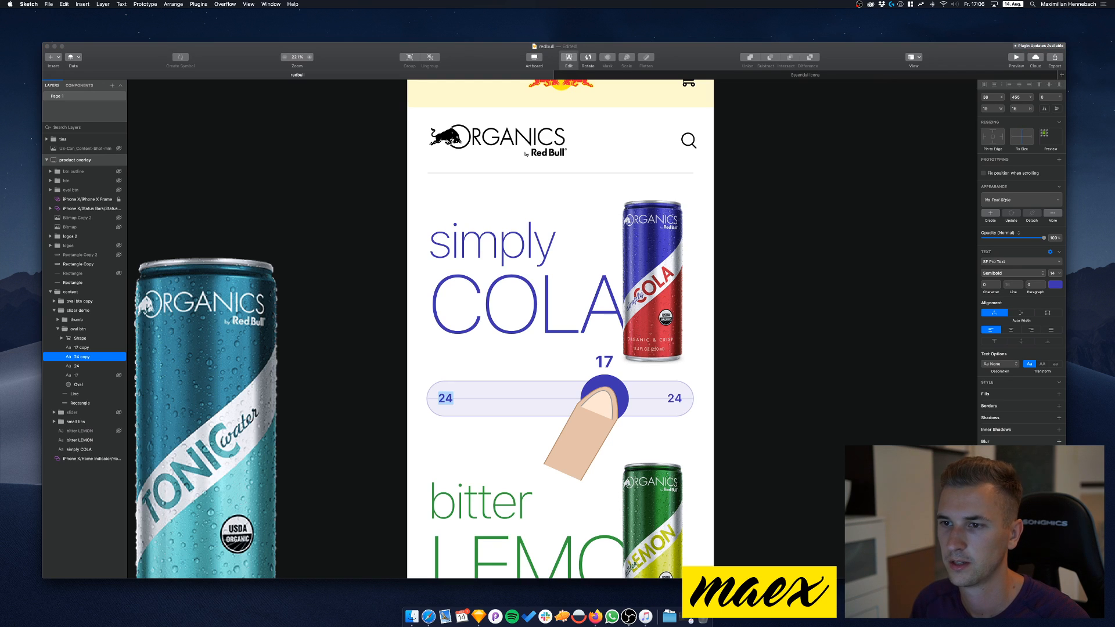
key(Escape)
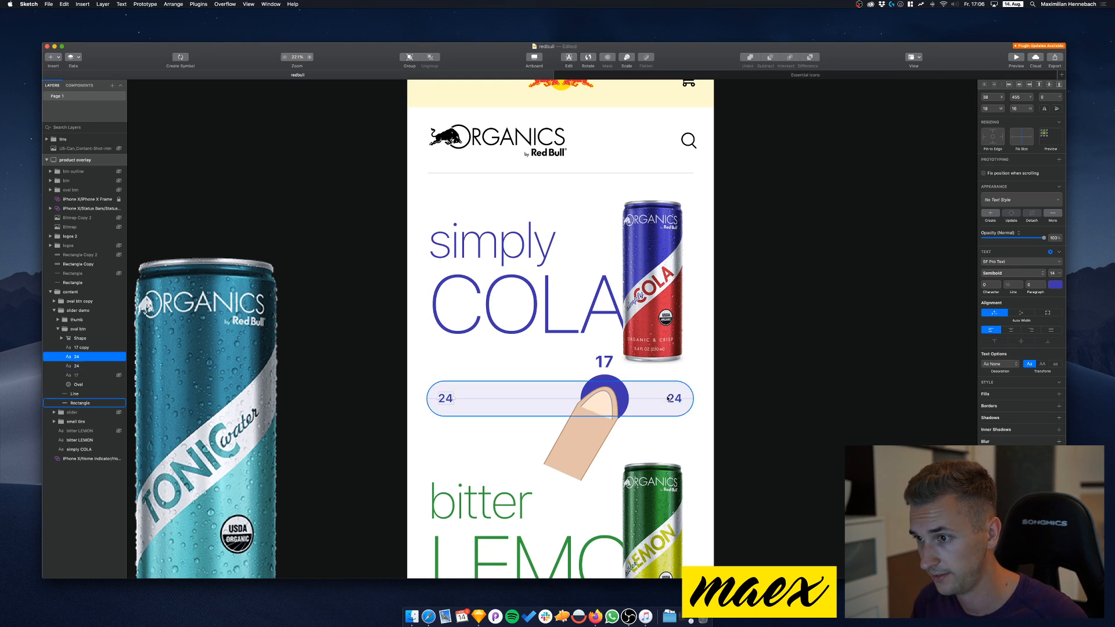
Centre-align the text of both 24 labels and change the left one to 1
key(Tab)
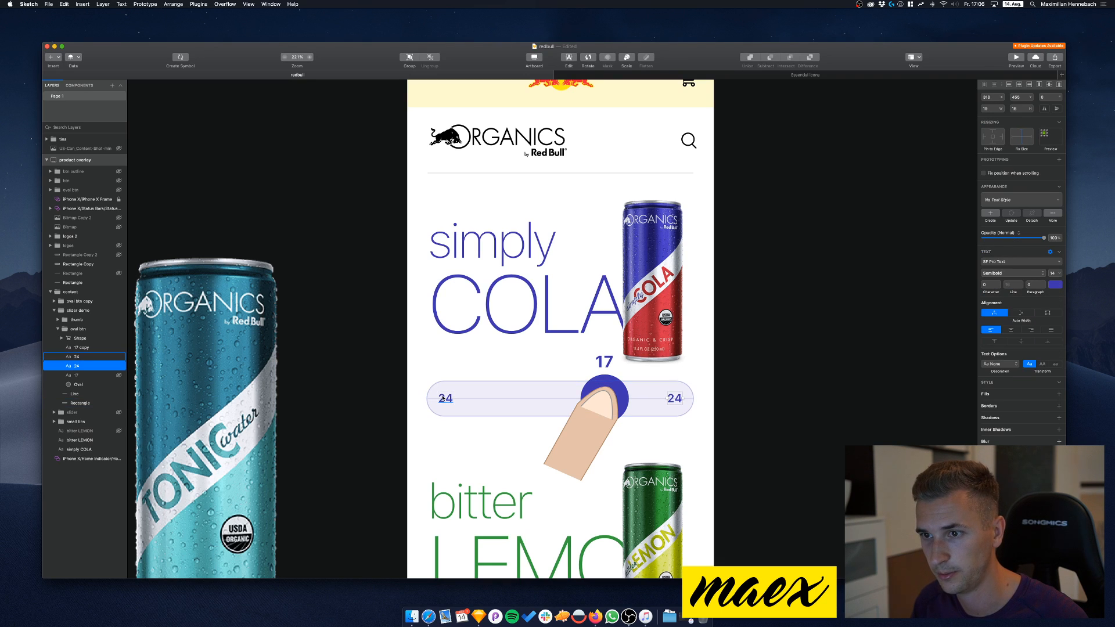
shift+click(446, 399)
click(1009, 341)
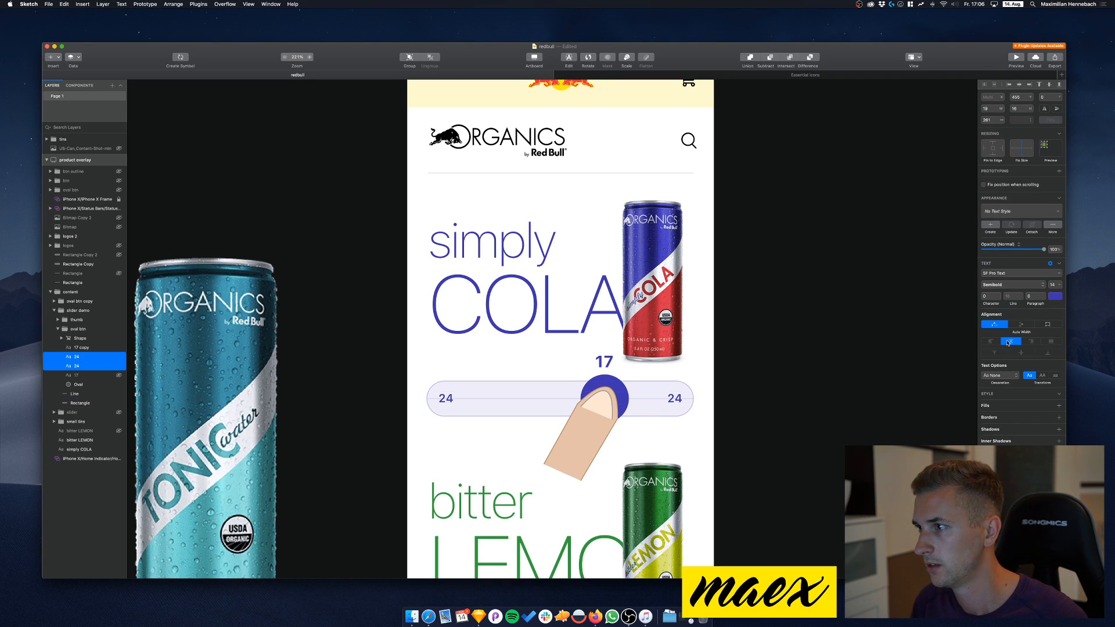
double_click(445, 398)
text(1)
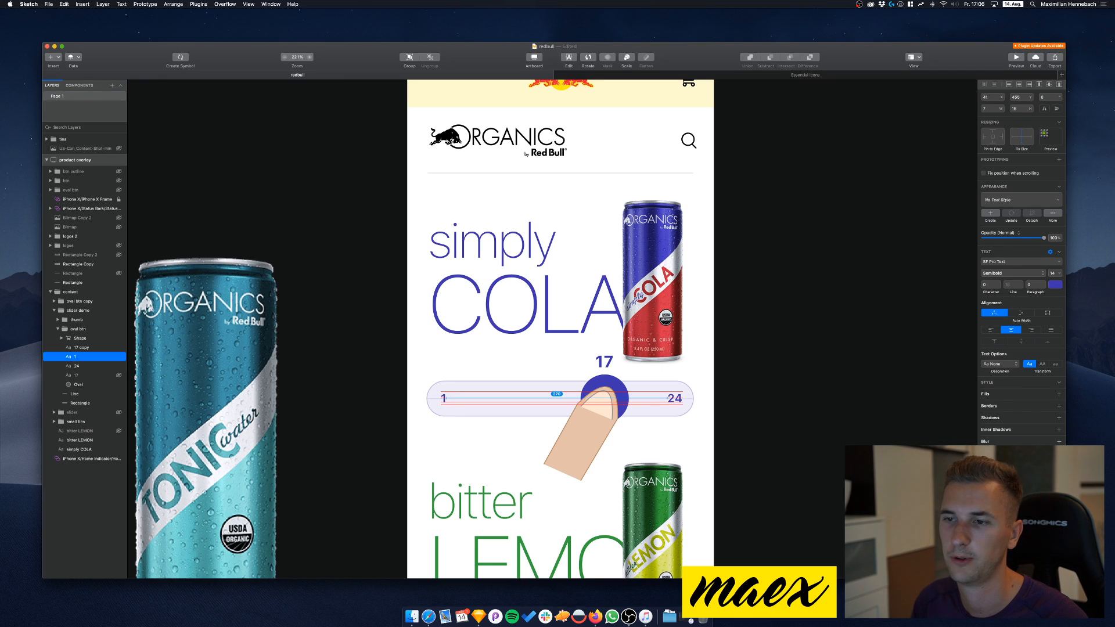
Duplicate the 1 label, place the copy a short distance to its right on the track and change its text to 5
key(super+d)
key(Left)
key(Left)
key(Left)
key(shift+Right)
key(shift+Right)
key(shift+Right)
key(shift+Right)
key(shift+Right)
key(shift+Right)
key(shift+Right)
key(shift+Right)
key(shift+Right)
key(shift+Right)
key(shift+Right)
key(shift+Right)
key(shift+Right)
key(shift+Right)
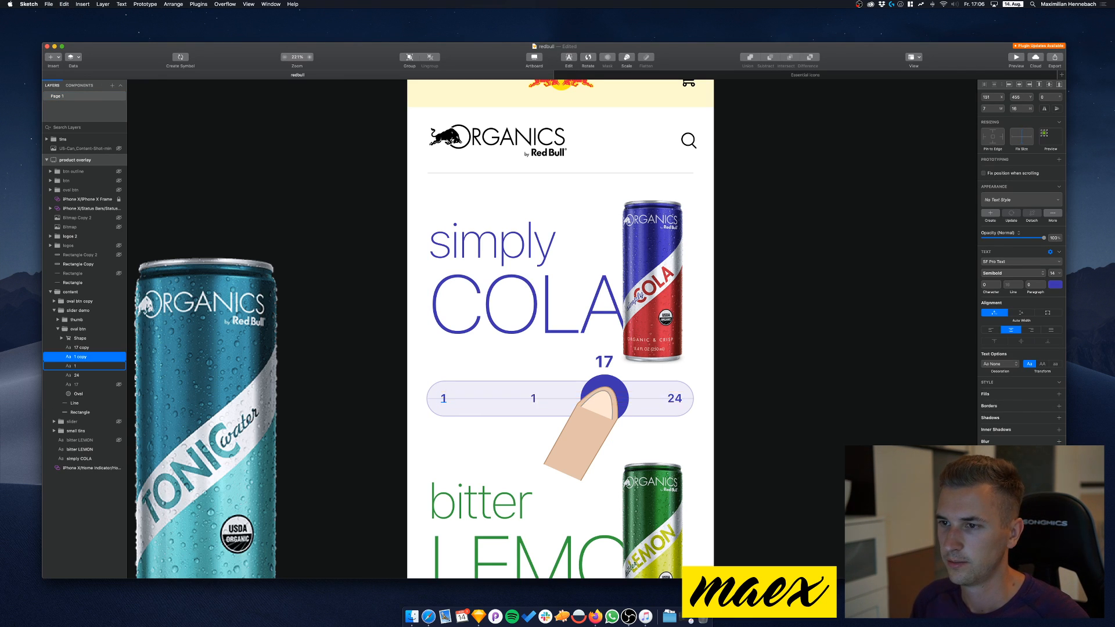
key(shift+Left)
key(shift+Left)
key(shift+Left)
key(shift+Left)
key(shift+Left)
key(shift+Left)
key(shift+Left)
key(shift+Left)
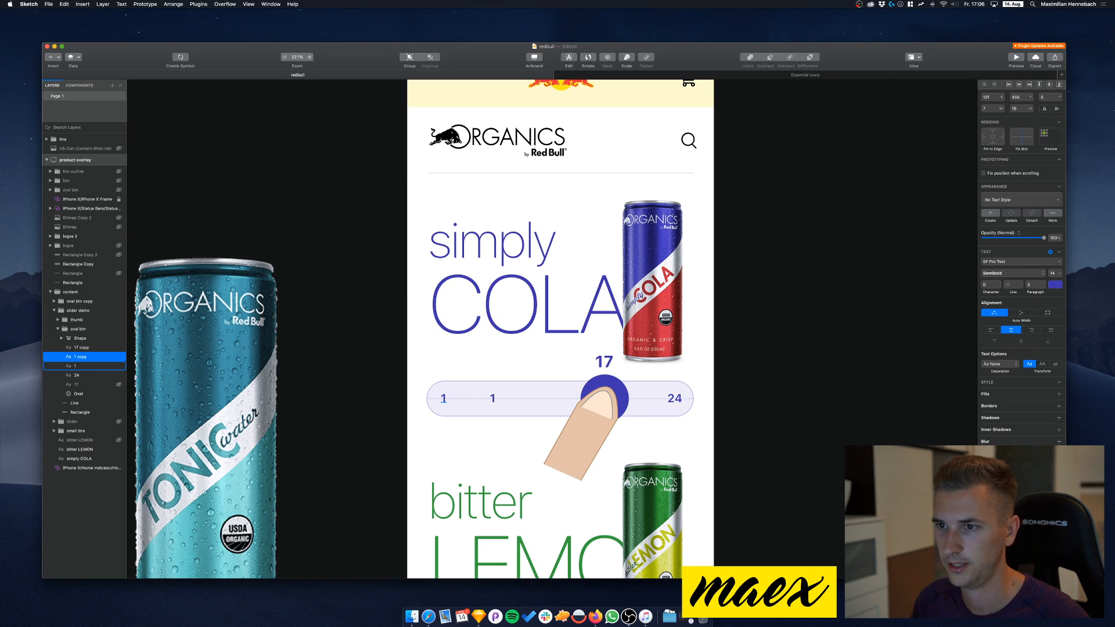
key(Return)
text(5)
key(Escape)
Duplicate the 5 label, move the copy right by the same spacing and change its text to 10
key(super+d)
key(shift+Right)
key(shift+Right)
key(shift+Right)
key(shift+Right)
key(shift+Right)
key(shift+Right)
key(shift+Right)
key(shift+Right)
key(Return)
text(10)
key(Escape)
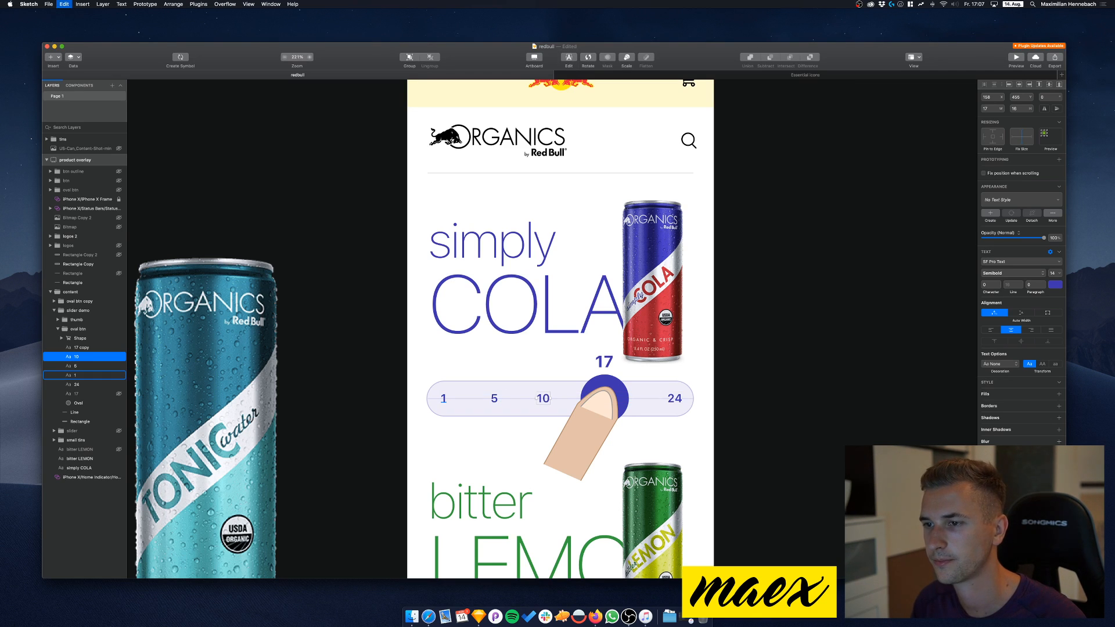
Duplicate the 10 label and change the copy's text to 15
key(super+d)
key(Return)
text(15)
key(Escape)
Duplicate the 15 label, move the copy right toward the 24 and change its text to 20
key(super+d)
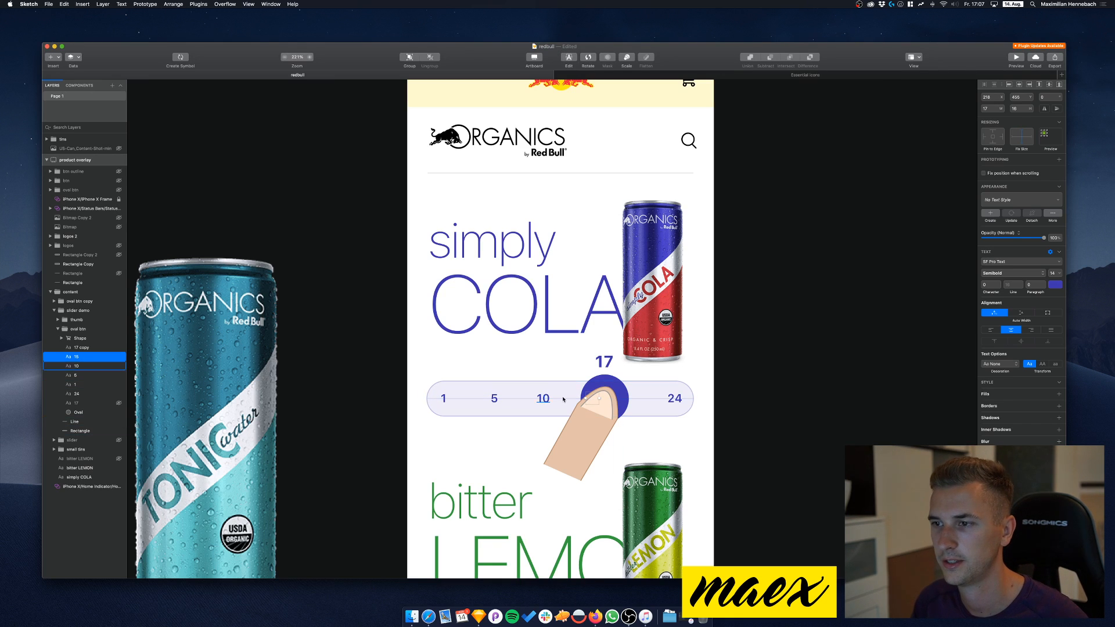
key(shift+Right)
key(shift+Right)
key(shift+Right)
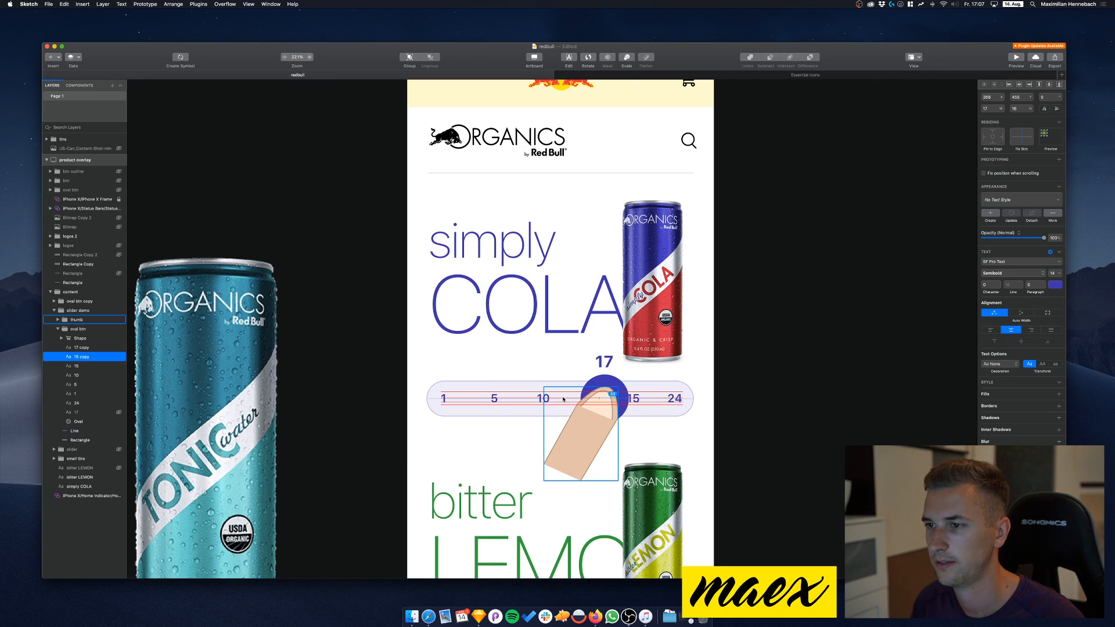
key(Return)
text(20)
key(Escape)
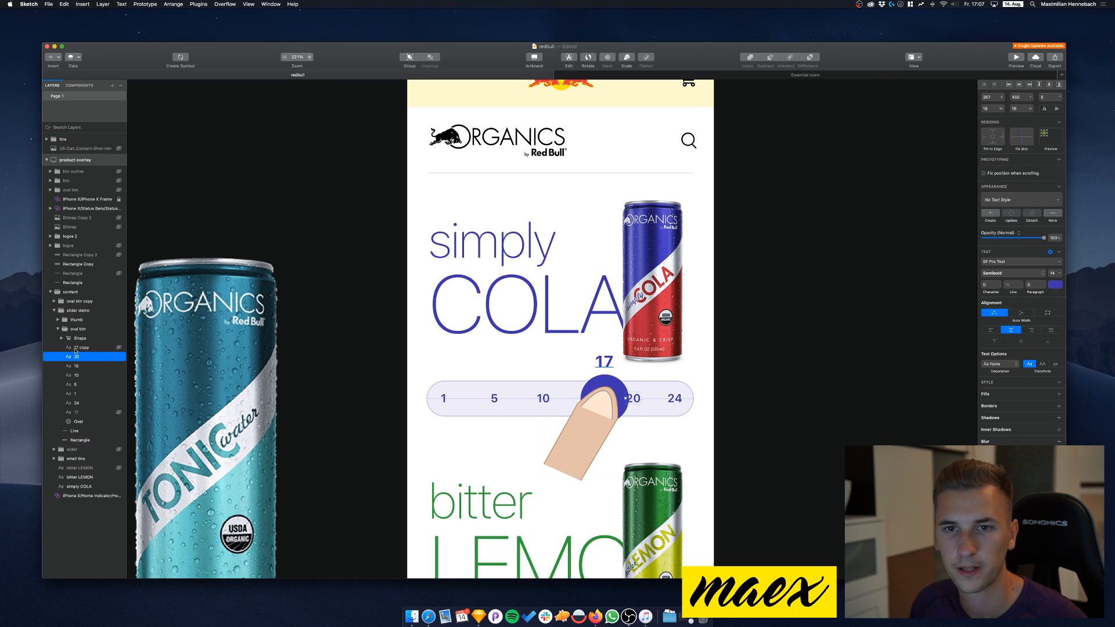
Tidy the six scale labels from 1 to 24 into equal spacing and widen the gaps to span the slider track
shift+click(77, 403)
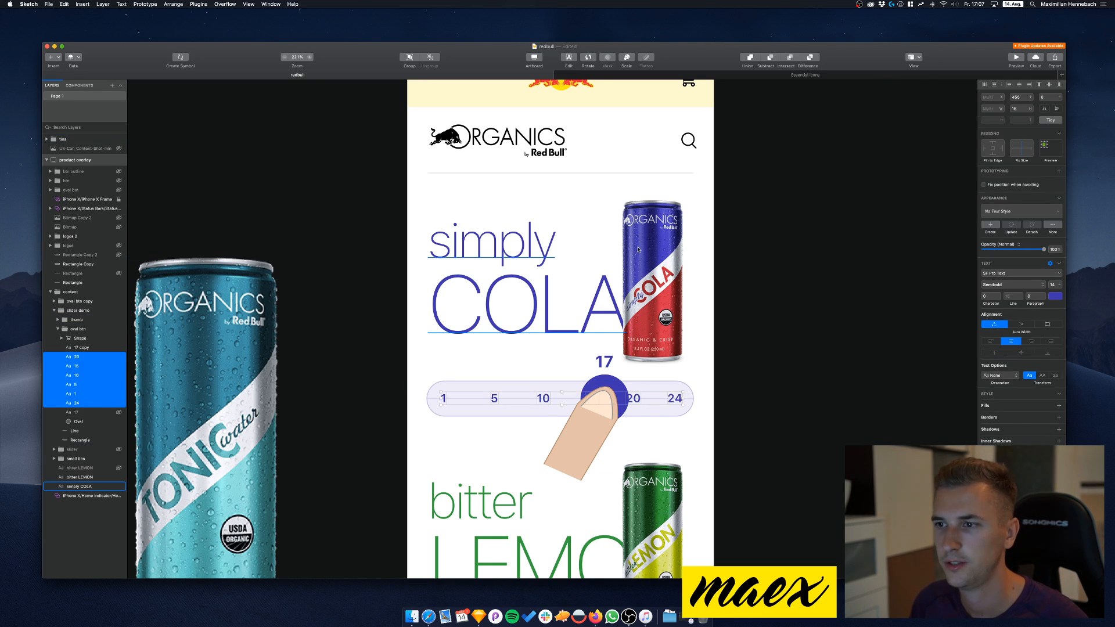
click(1050, 123)
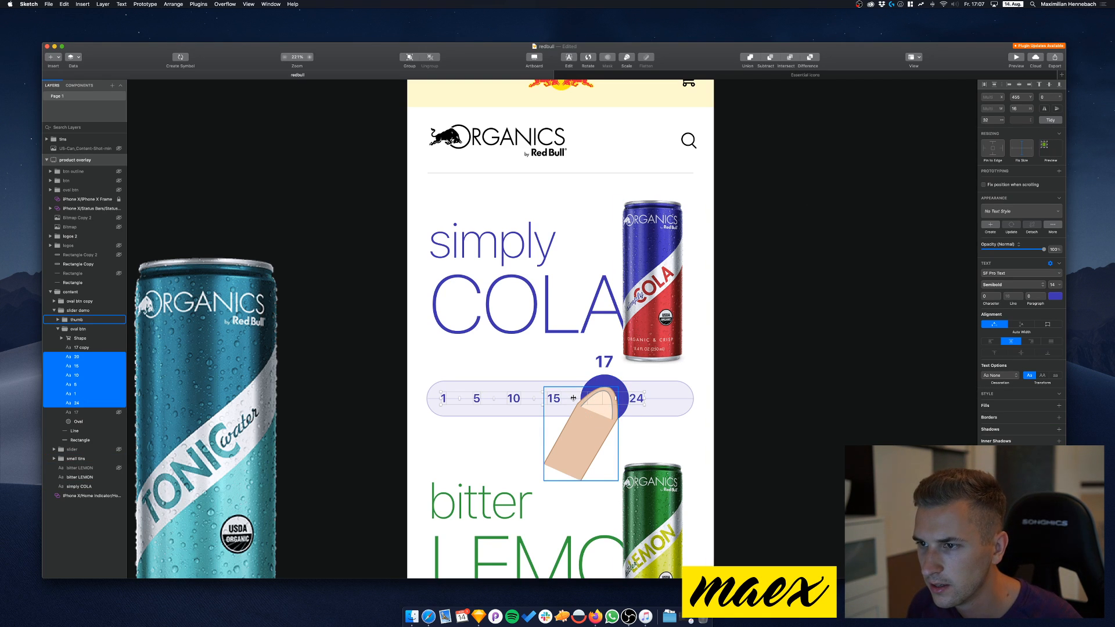
drag(573, 398, 603, 398)
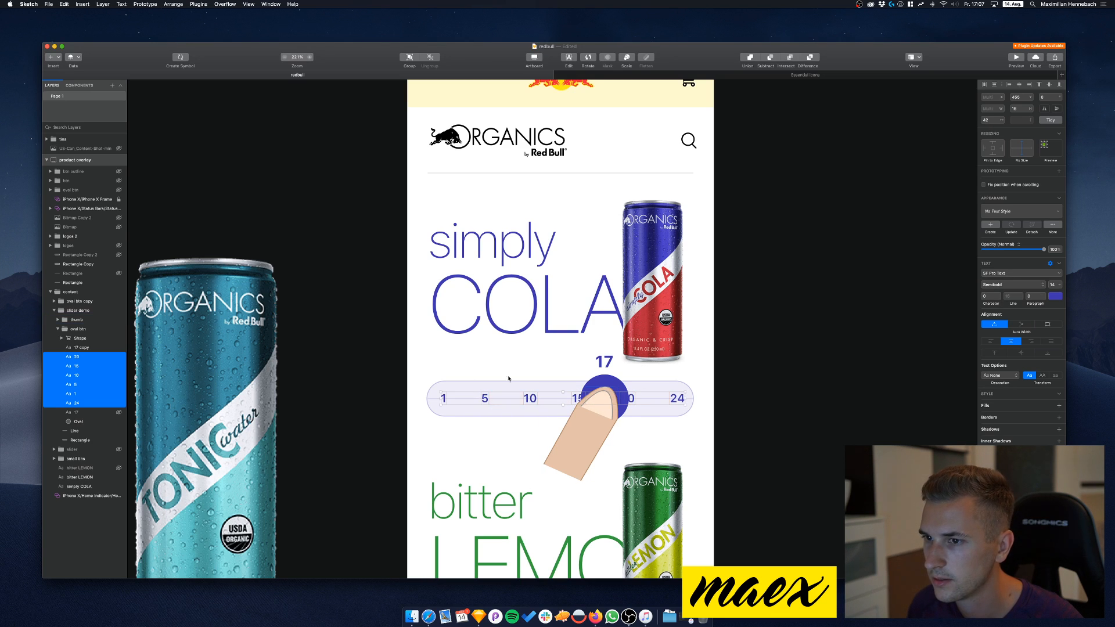
click(392, 366)
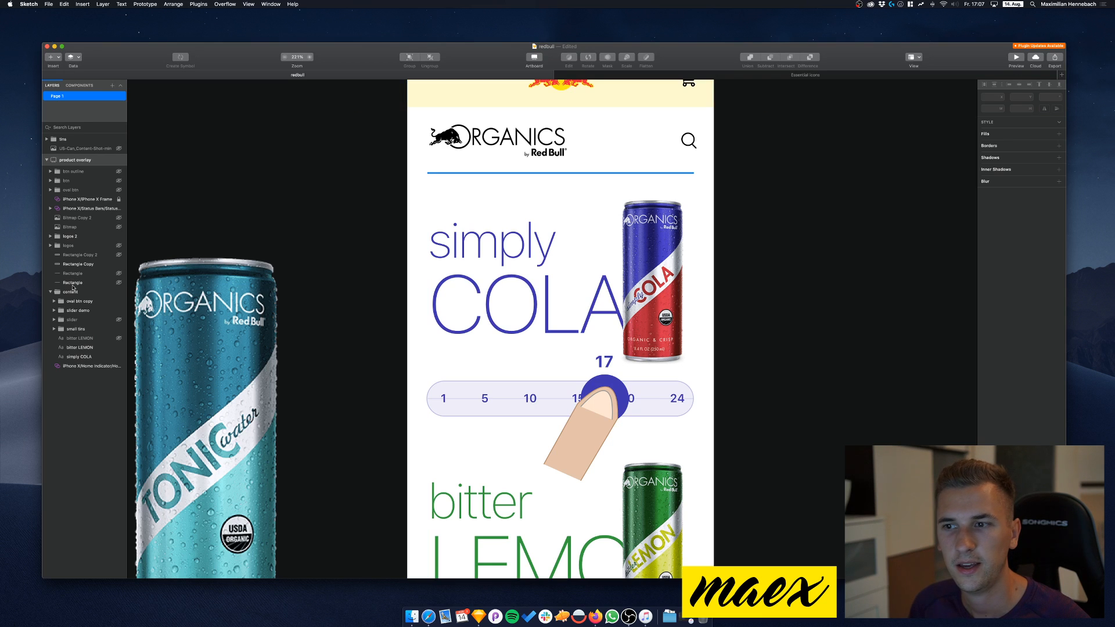
Lower the opacity of all six scale labels on the slider track to about 63%
click(72, 284)
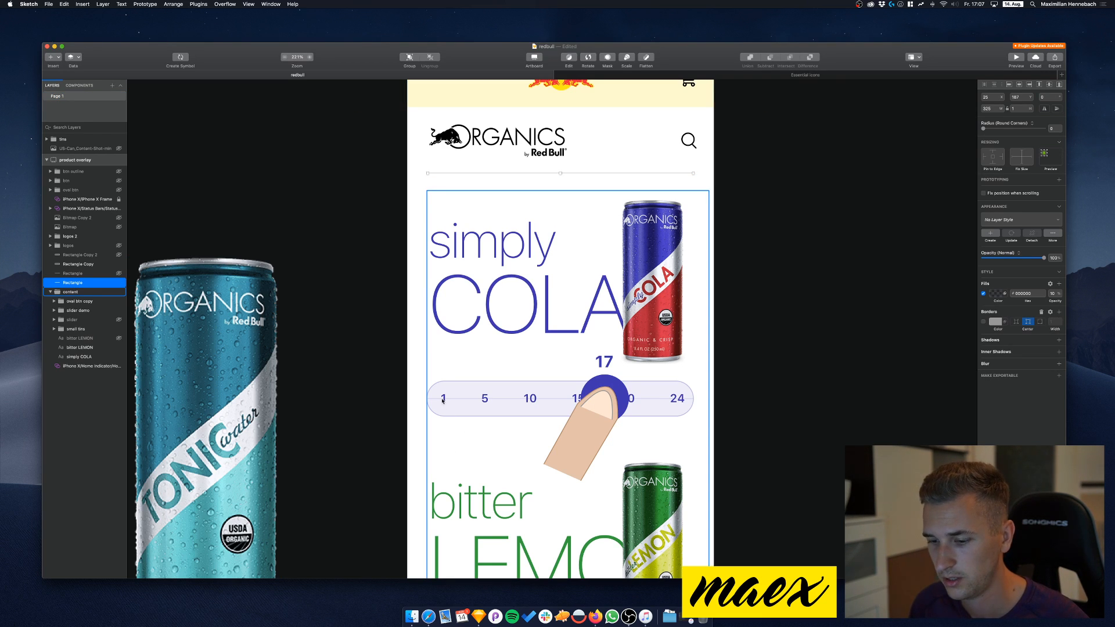
scroll(444, 402, up, 5)
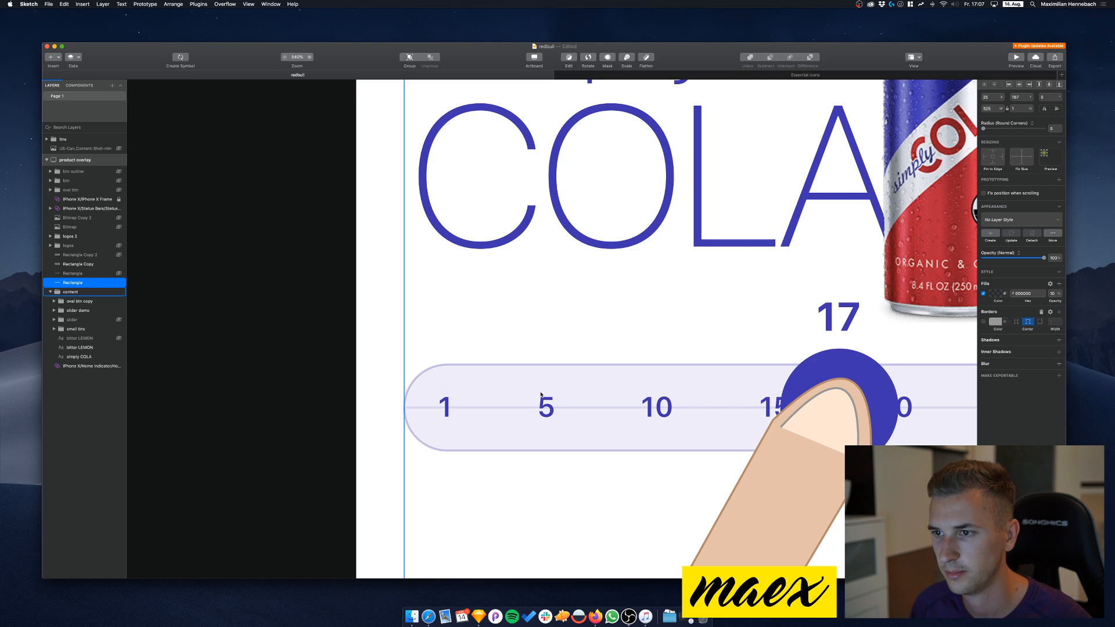
scroll(570, 428, down, 5)
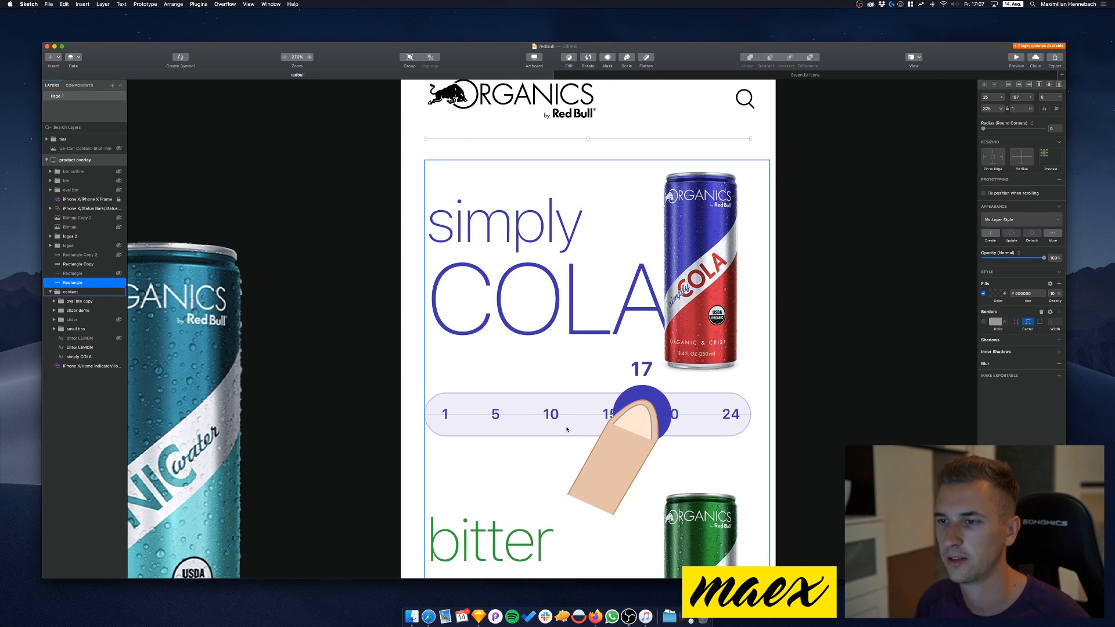
scroll(562, 415, down, 3)
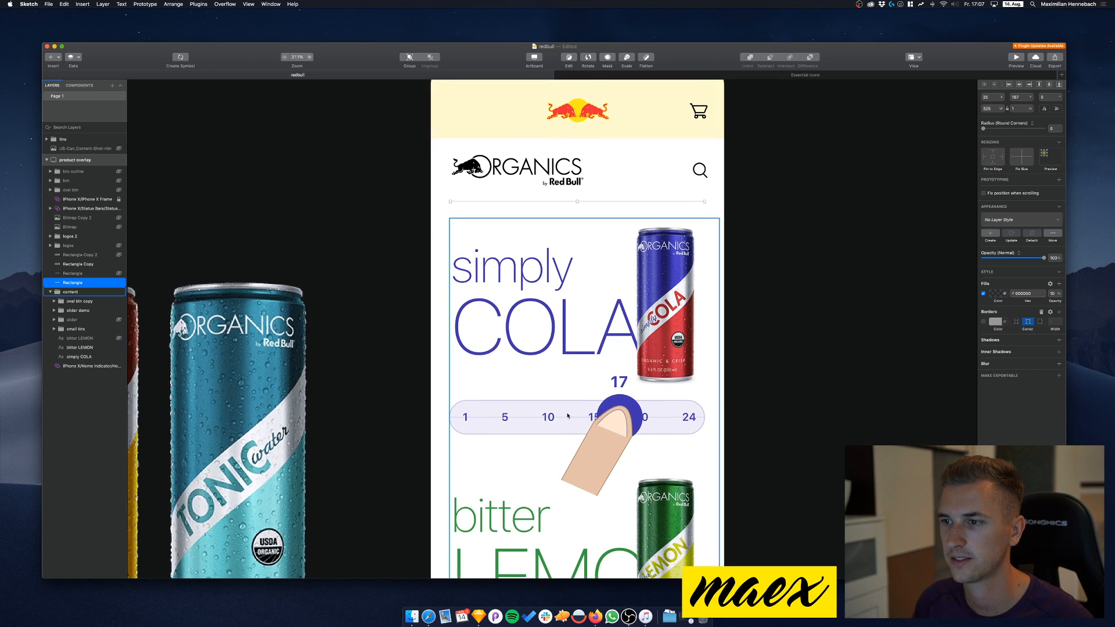
scroll(562, 415, up, 2)
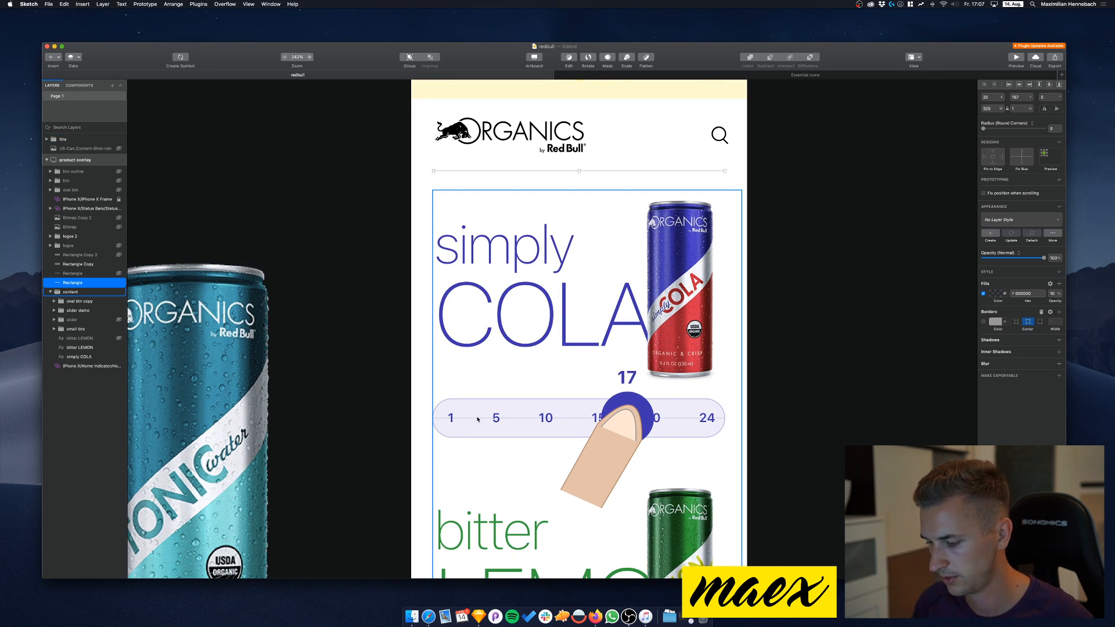
super+click(545, 418)
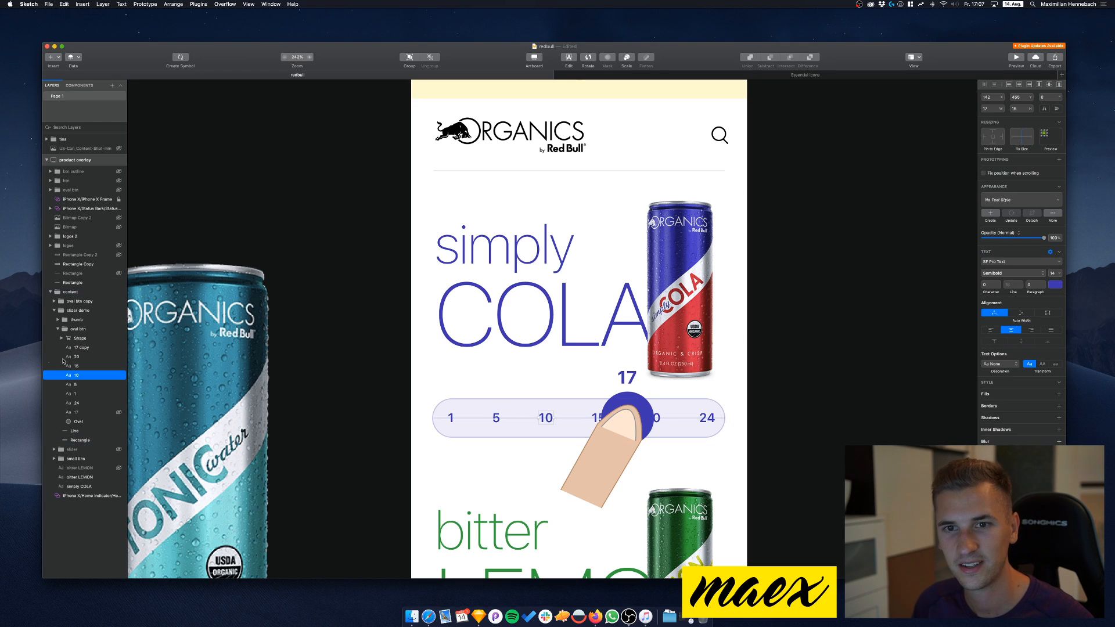
click(76, 403)
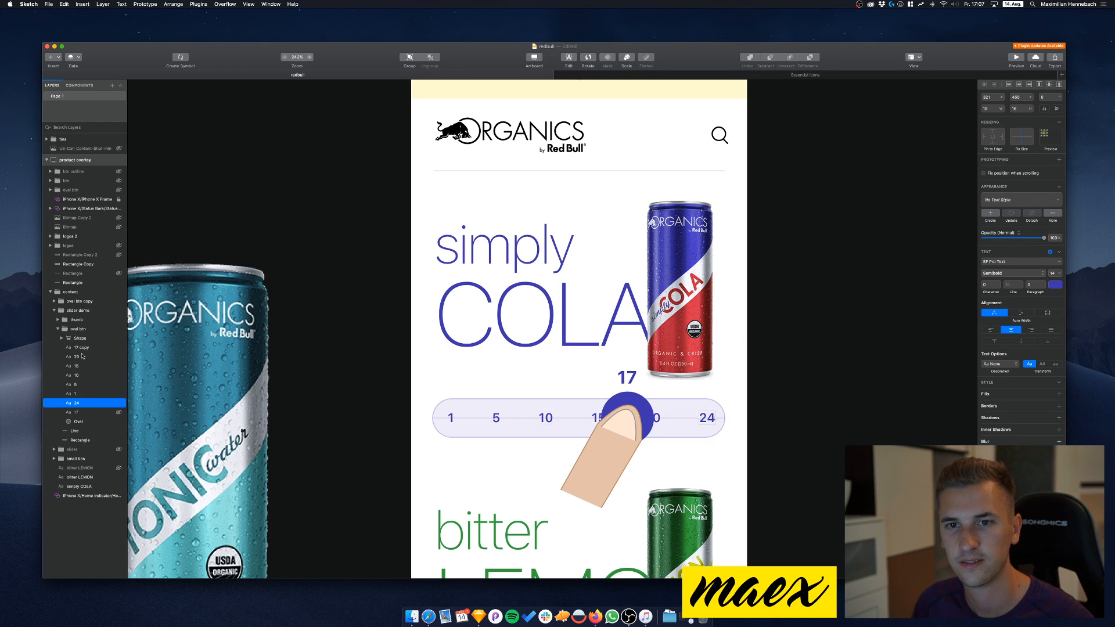
shift+click(81, 356)
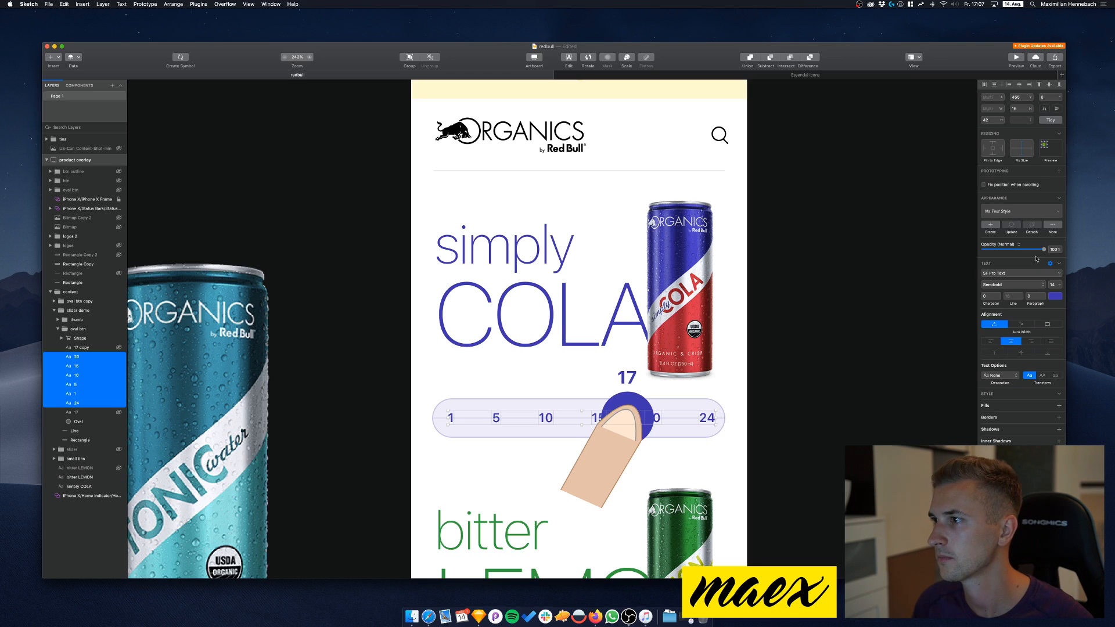
drag(1026, 254, 1022, 253)
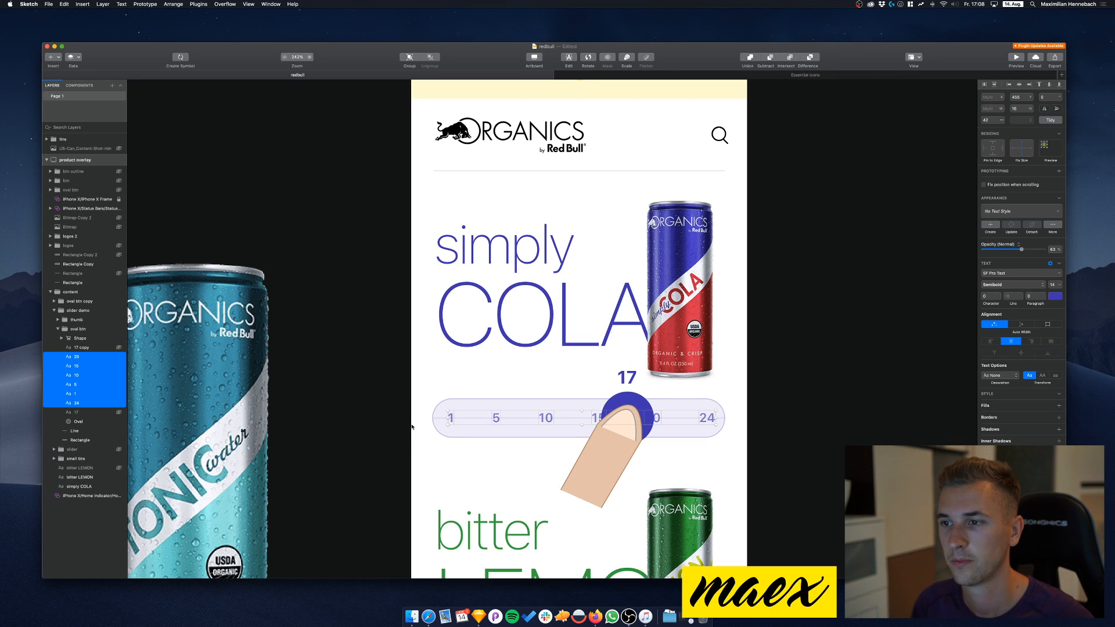
click(419, 410)
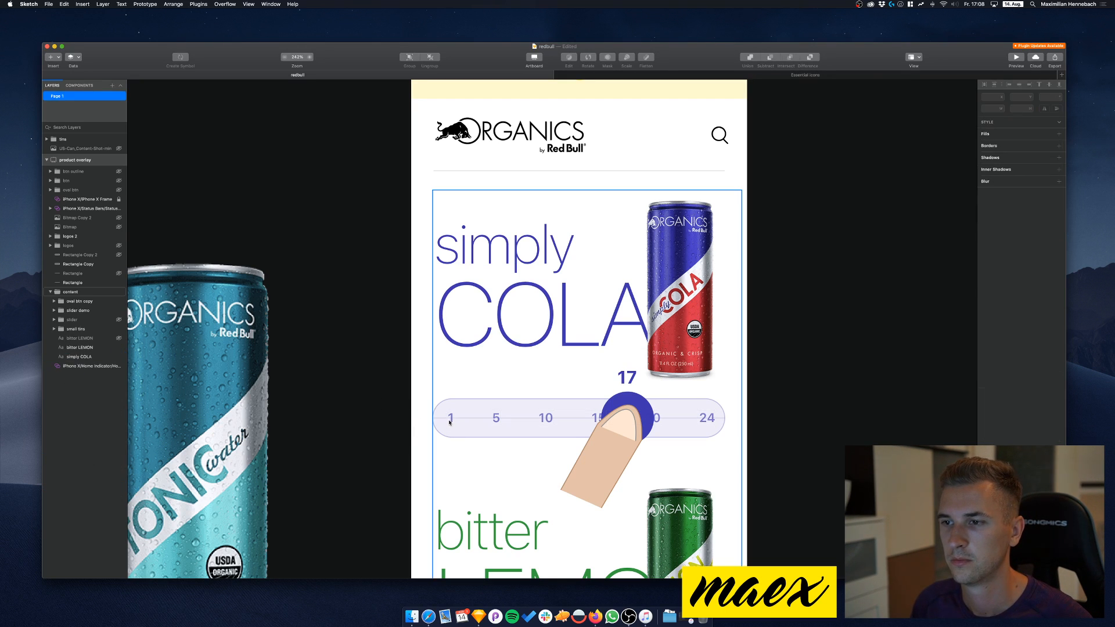
Draw a borderless 14 × 17 rectangle behind the 1 label and fill it with the track's background colour EEEDF8
scroll(449, 425, up, 5)
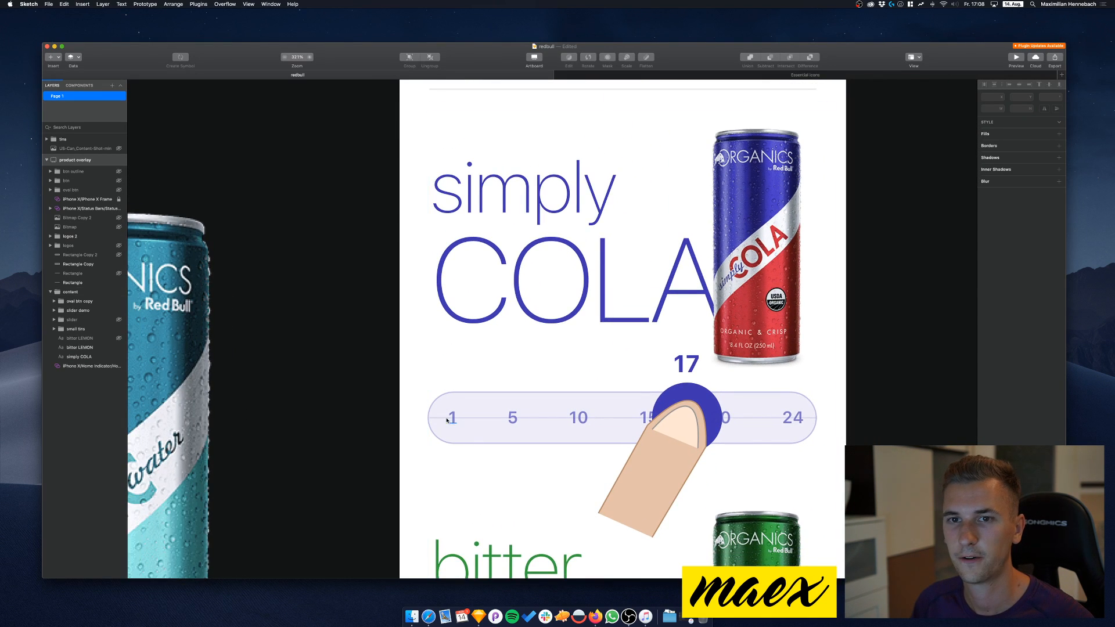
super+click(453, 423)
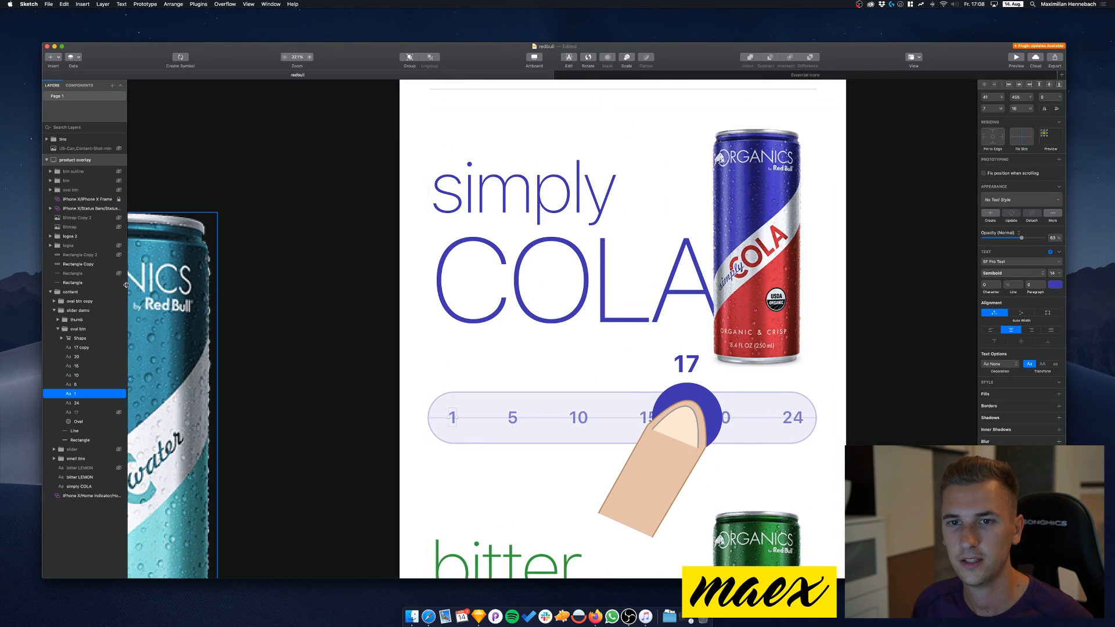
click(76, 403)
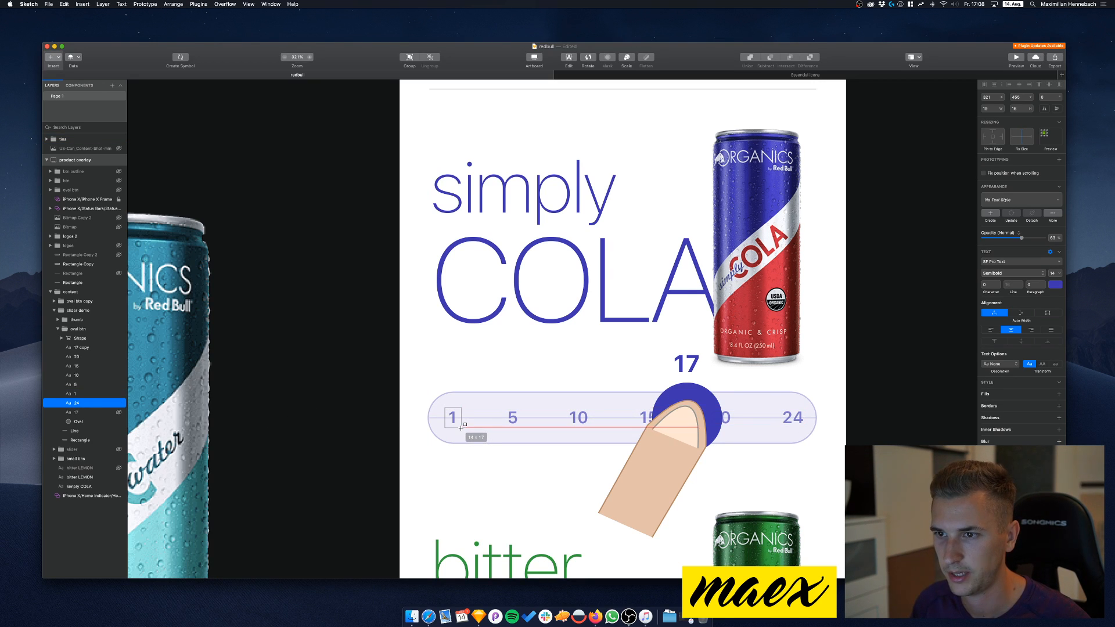
click(453, 418)
click(983, 322)
click(995, 294)
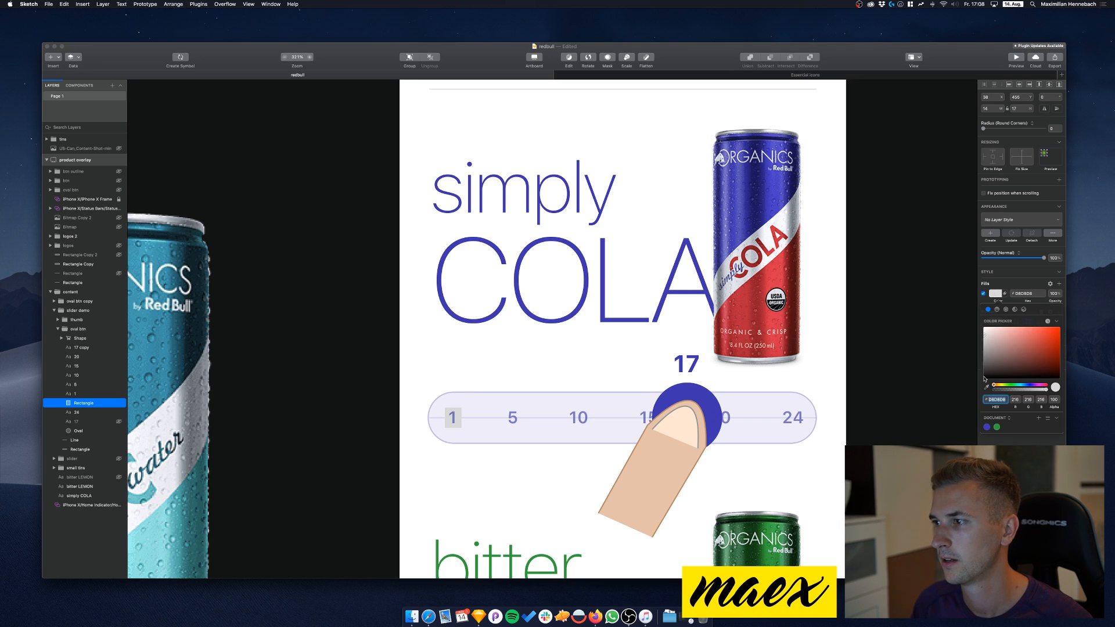
click(987, 387)
click(742, 405)
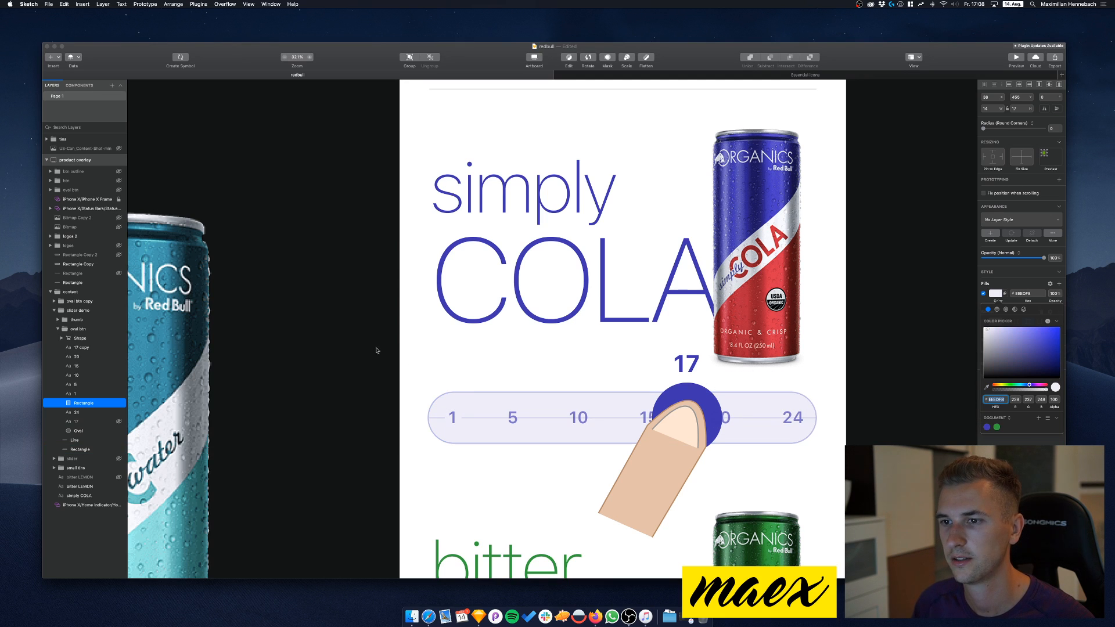
key(Escape)
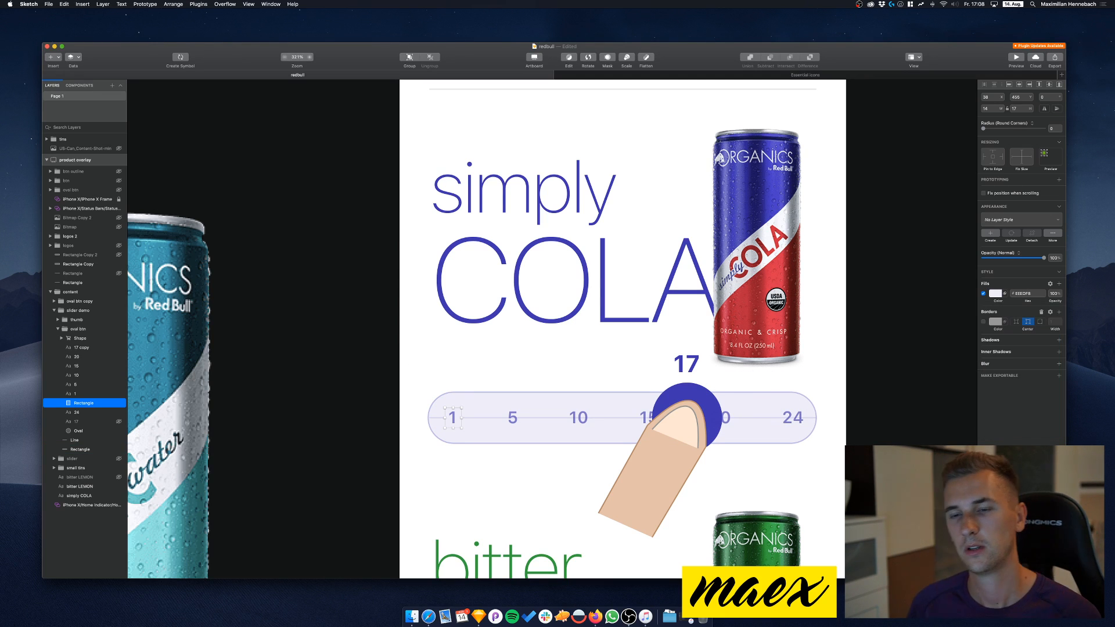
Duplicate the masking rectangle, move the copy behind the 5 label and set its width to 16
key(super+d)
key(shift+Right)
key(shift+Right)
key(shift+Right)
key(shift+Right)
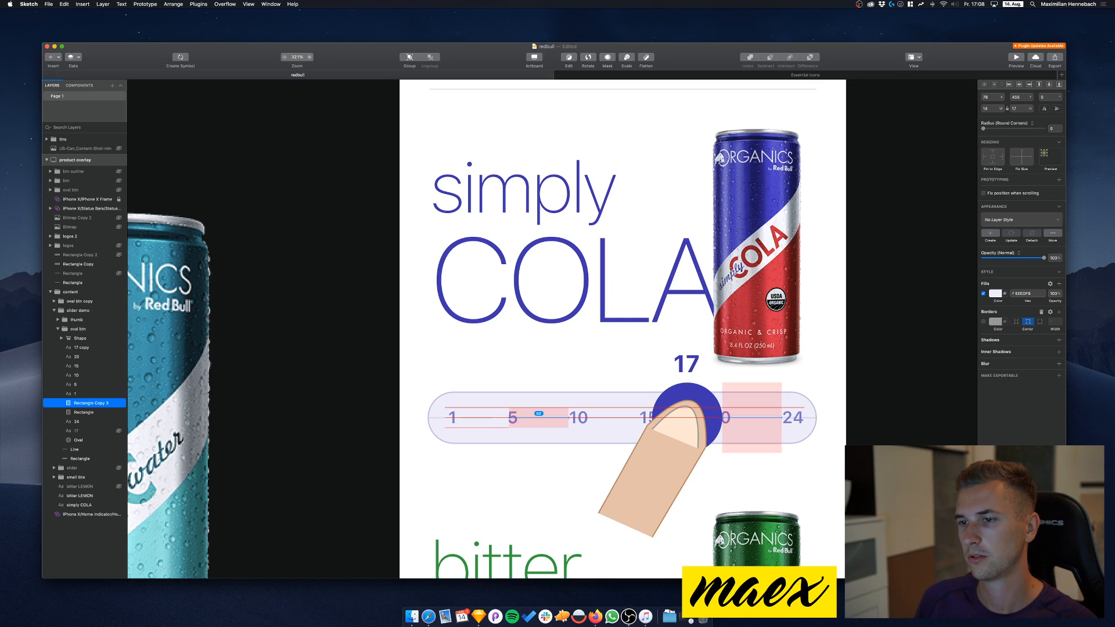
key(shift+Right)
key(Left)
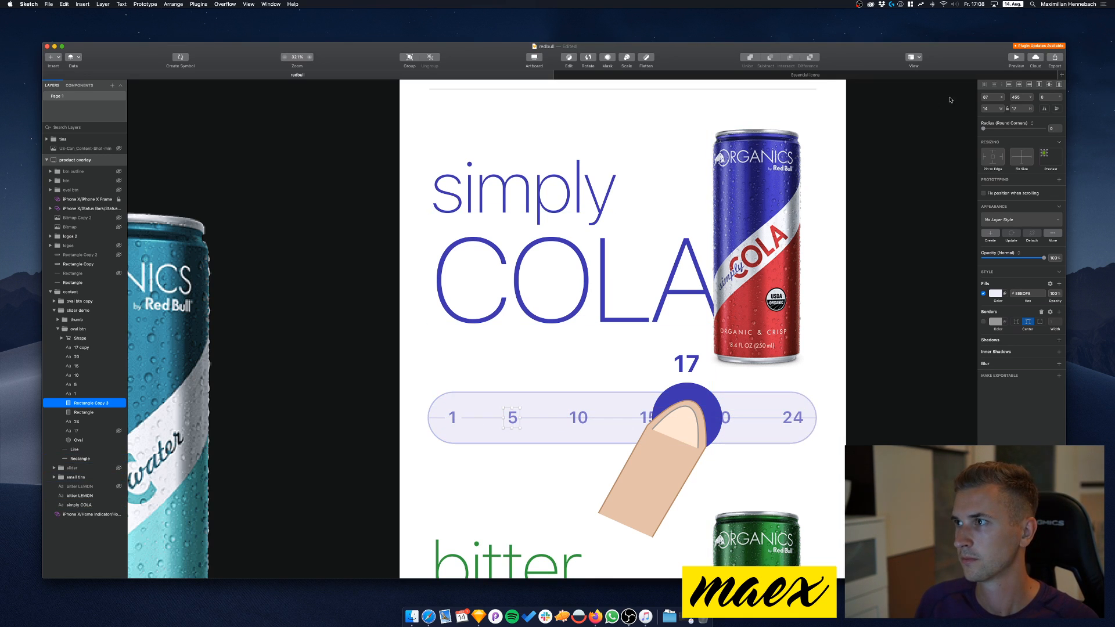
click(985, 108)
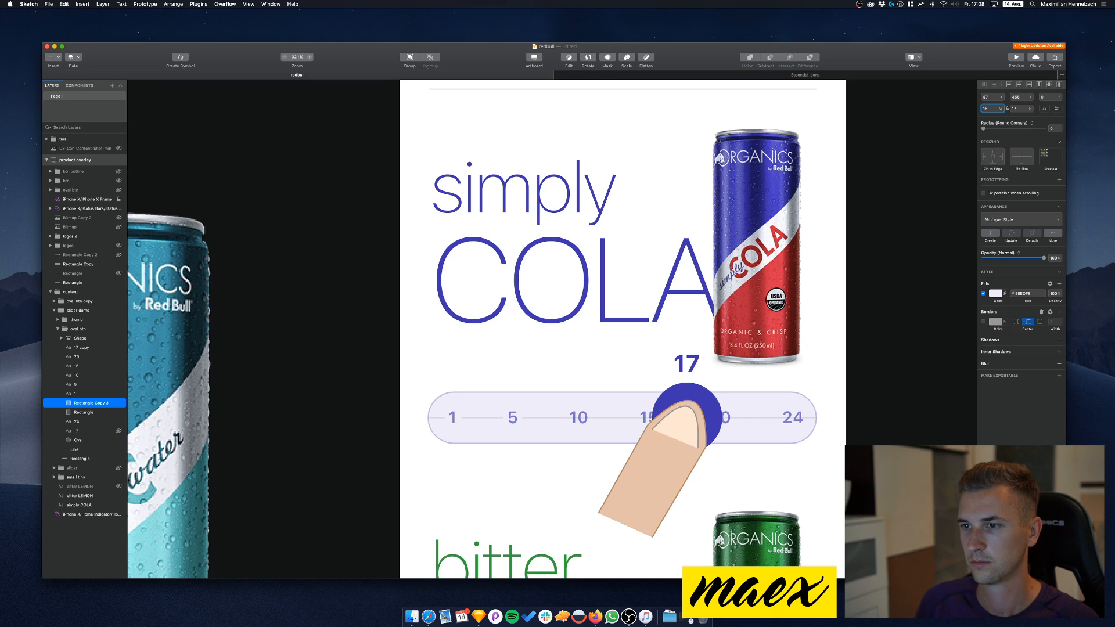
Duplicate the 5 label's masking rectangle, place the copy behind the 10 label and set its width to 22
key(super+d)
key(Return)
key(shift+Right)
key(shift+Right)
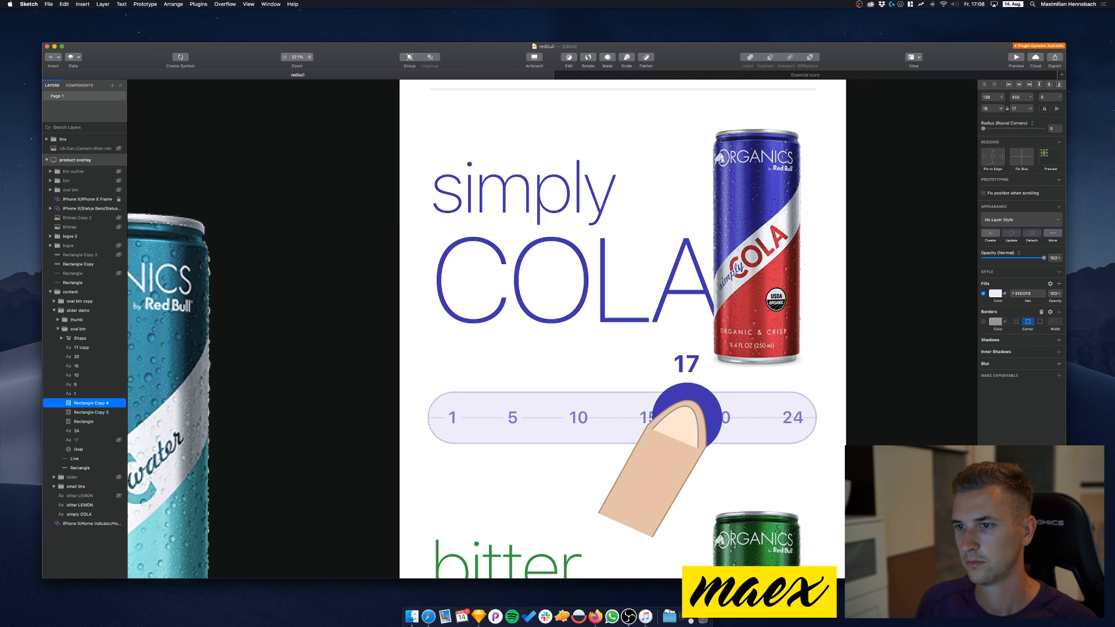
key(Right)
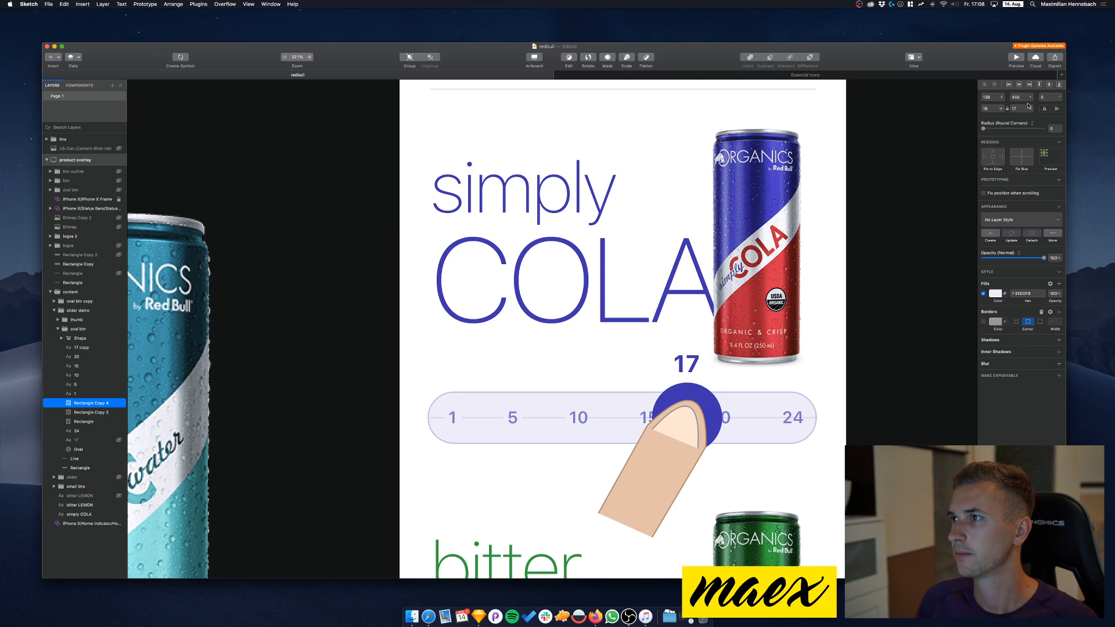
click(998, 107)
text(17)
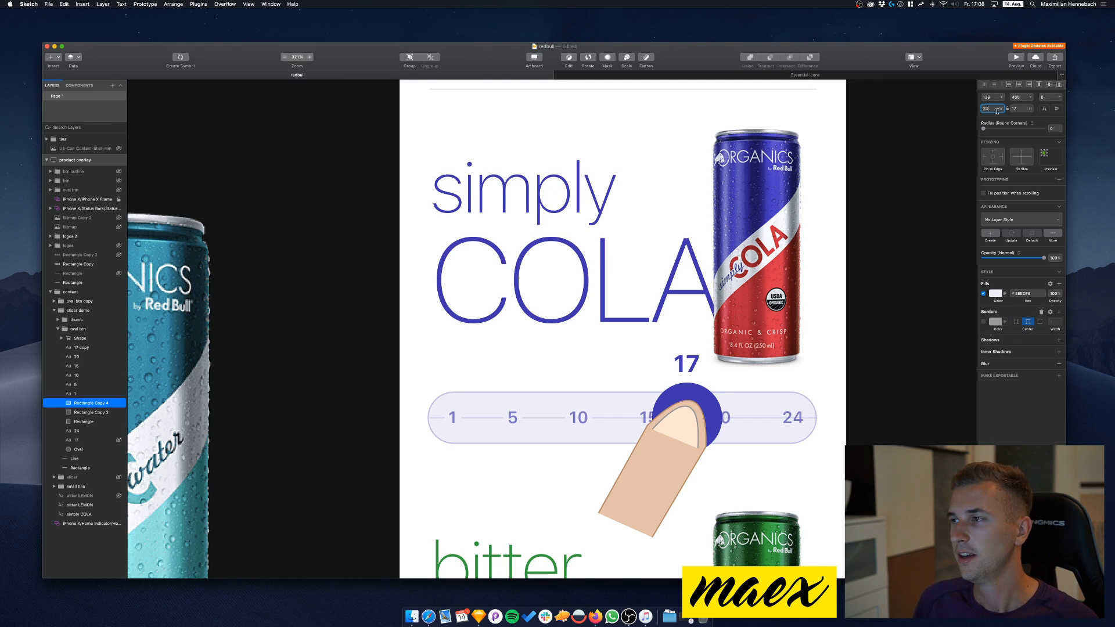
key(Return)
Duplicate the 10 label's masking rectangle behind the 15 label, and raise the blue handle oval above the scale labels in the layer order
key(super+d)
key(shift+Right)
key(shift+Right)
key(shift+Right)
key(shift+Right)
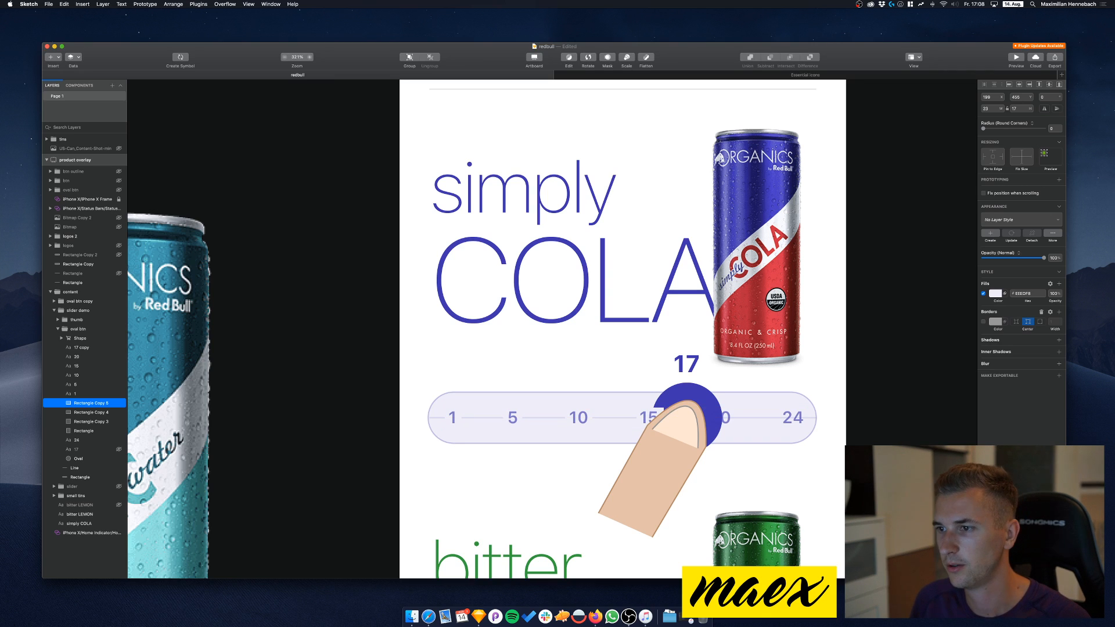
key(Left)
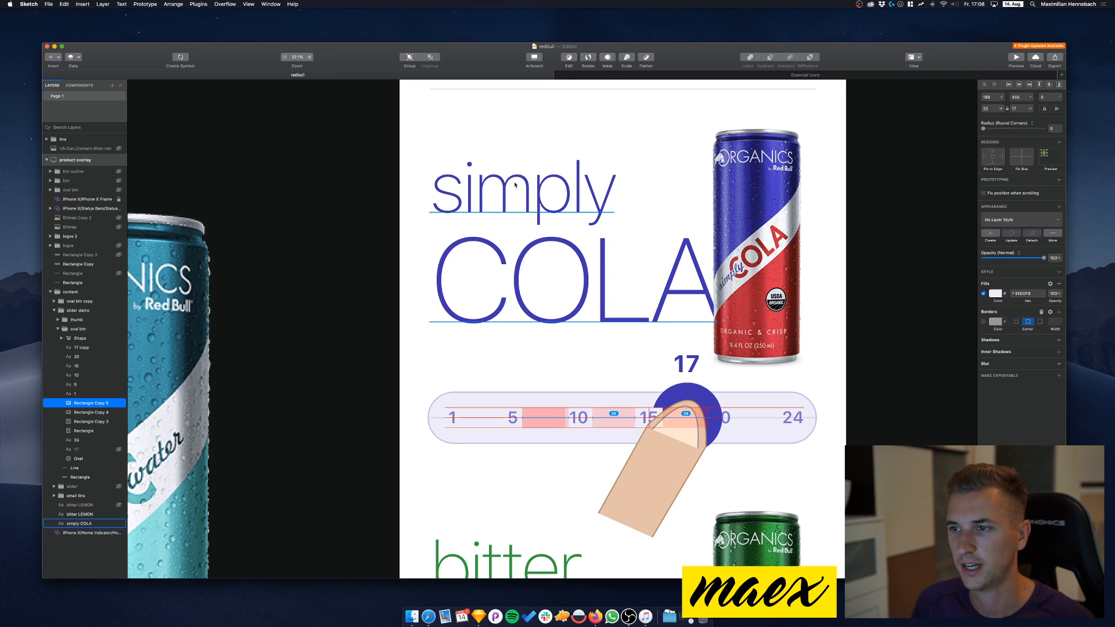
click(77, 459)
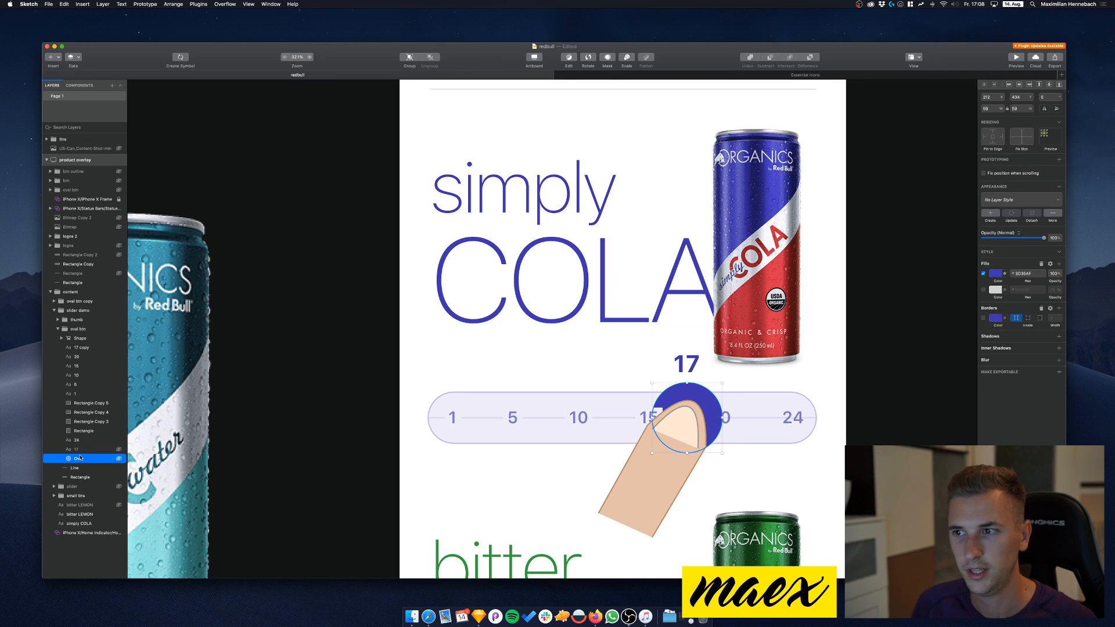
drag(80, 462, 78, 345)
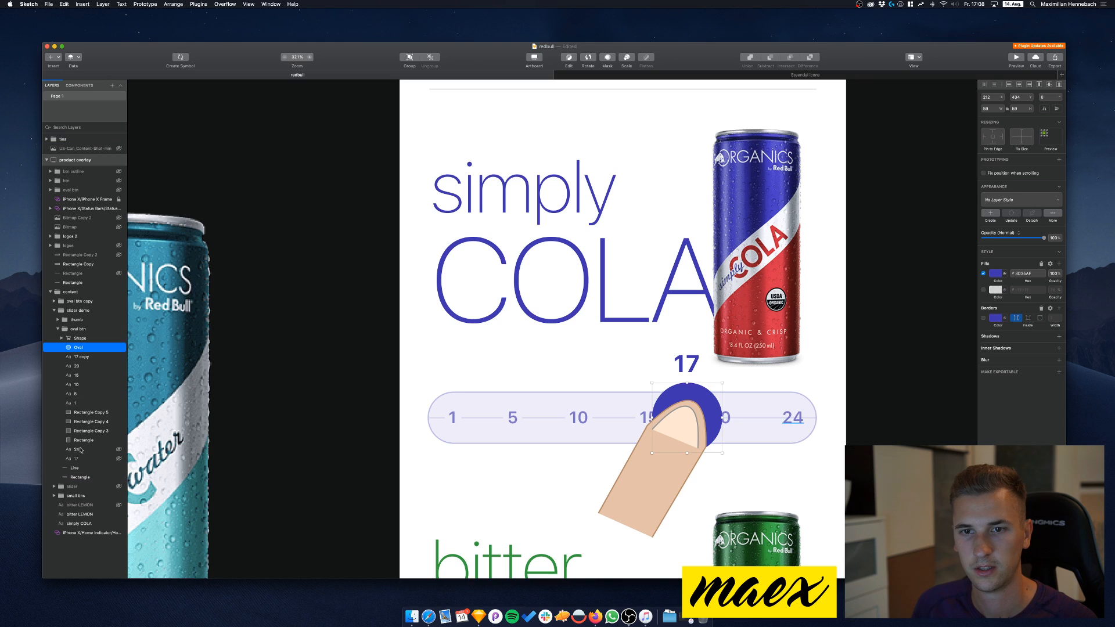
Duplicate the 15 label's masking rectangle twice at the same spacing to cover the line at the 20 and 24 labels
click(86, 413)
key(super+c)
key(super+v)
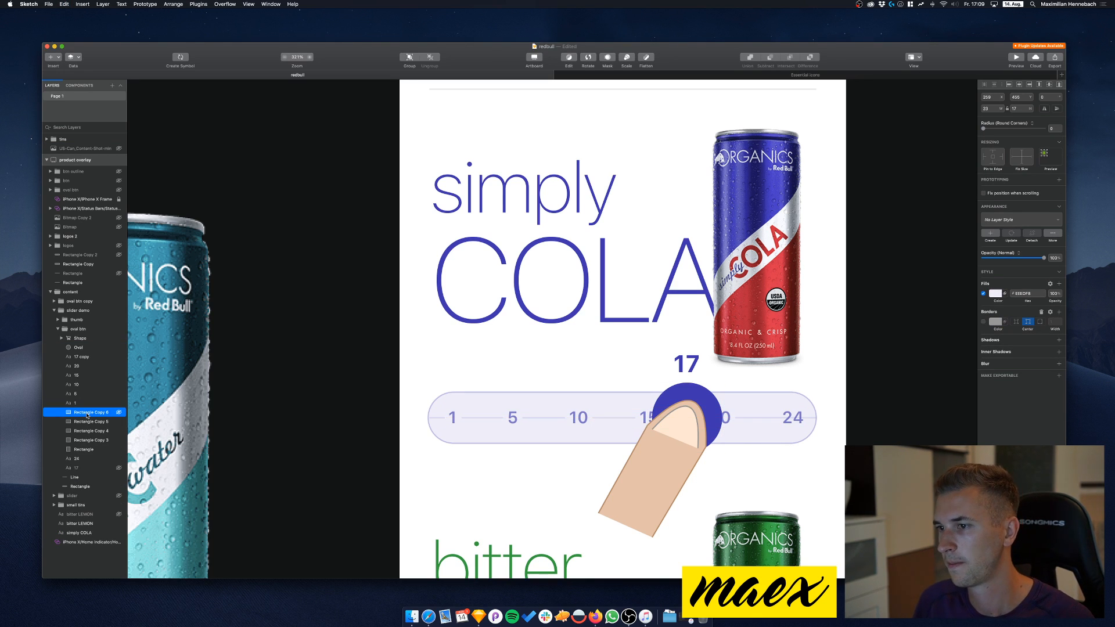
key(super+v)
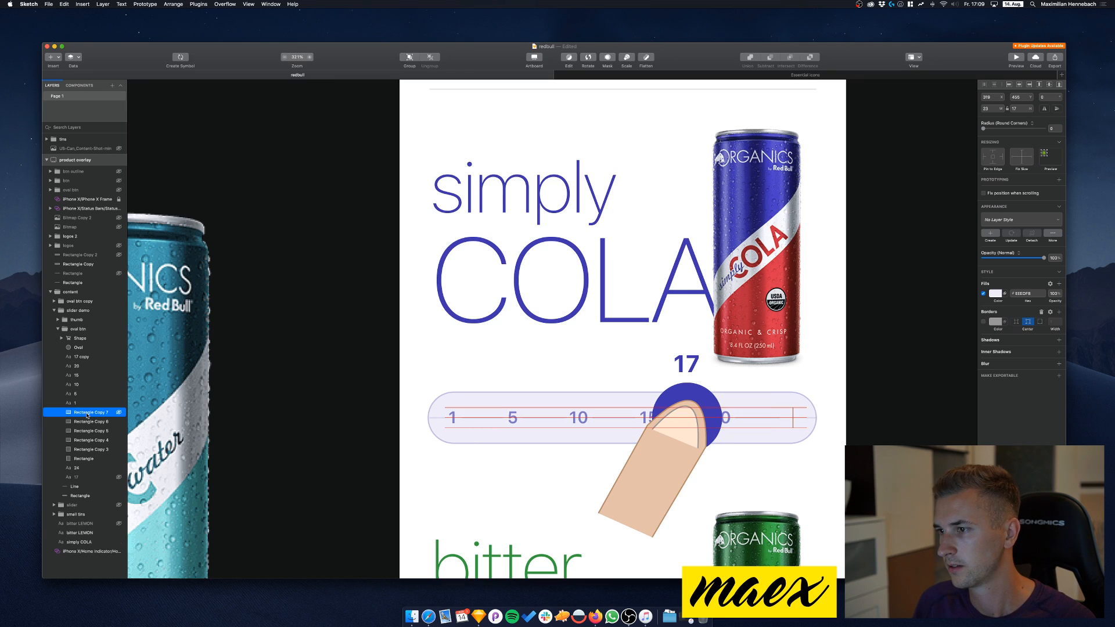
Nudge the last masking rectangle slightly left and move the 24 label above the masking rectangles in the layer order
key(Left)
key(Left)
key(Left)
key(Left)
key(Left)
key(Left)
key(Left)
drag(77, 470, 78, 363)
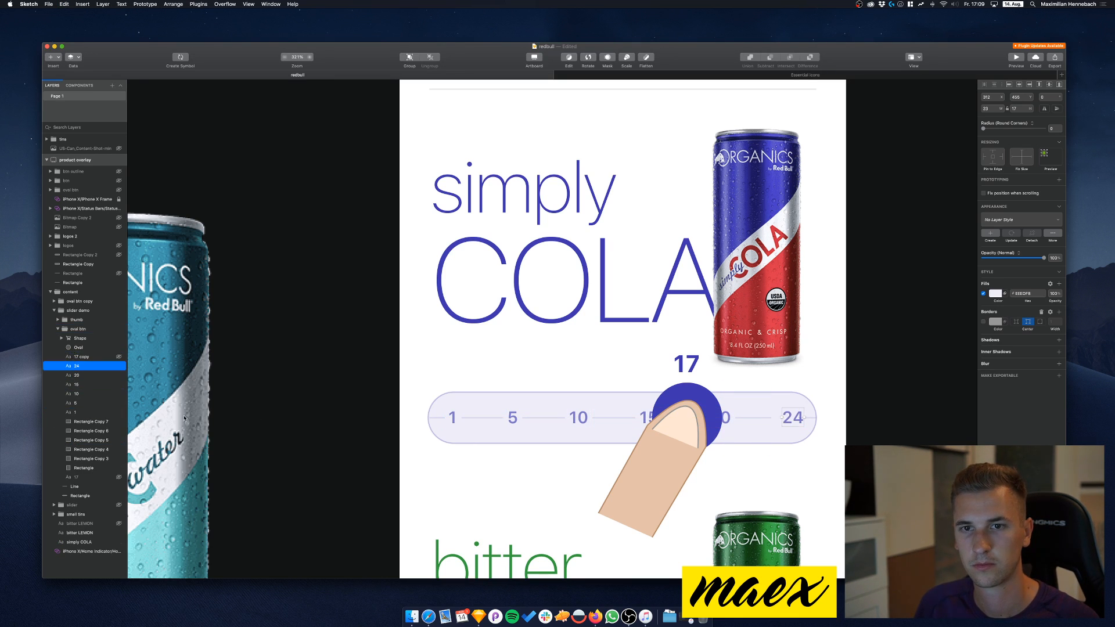
Nudge the 24 label's masking rectangle right to centre it behind the number, and clear the selection
click(80, 422)
key(Right)
key(Right)
key(Right)
key(Right)
key(Right)
key(Right)
key(Right)
key(Right)
key(Right)
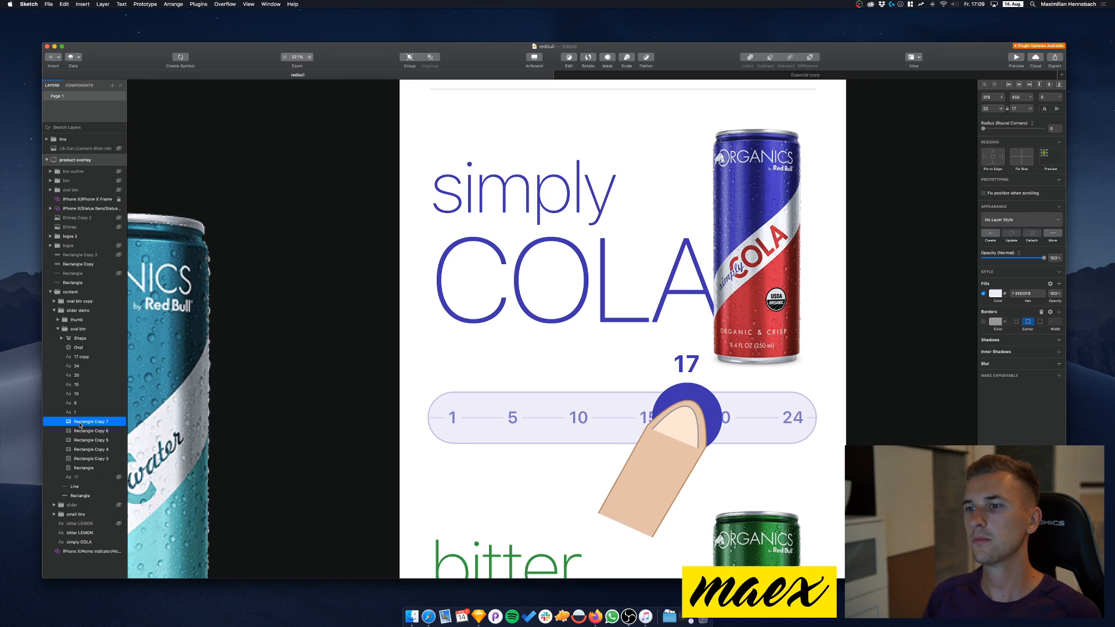
click(347, 330)
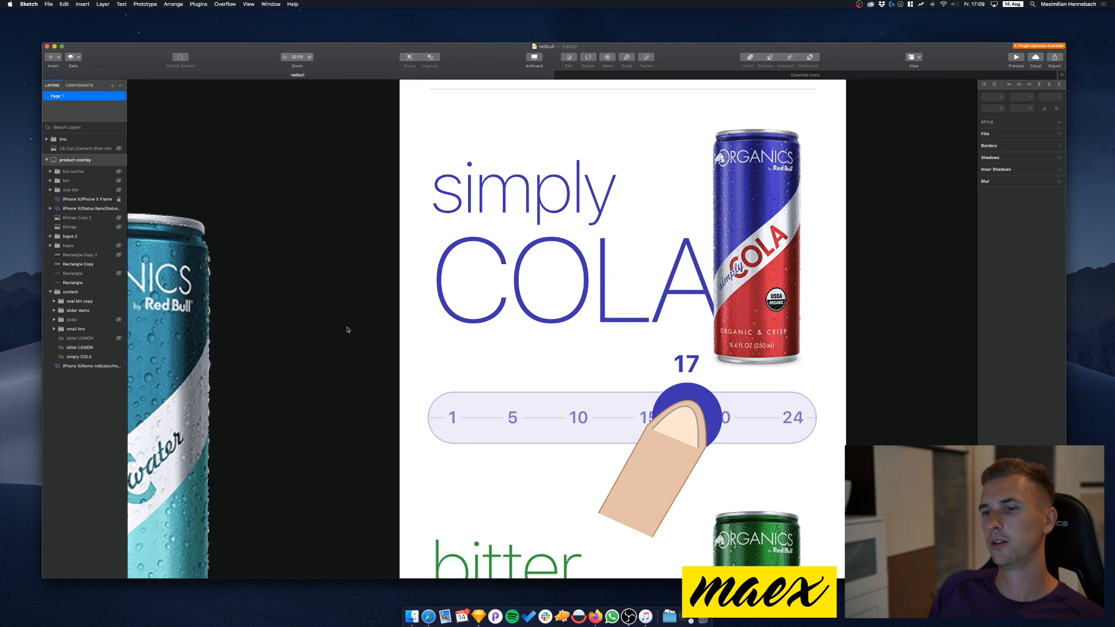
Save the redbull document
scroll(305, 335, down, 5)
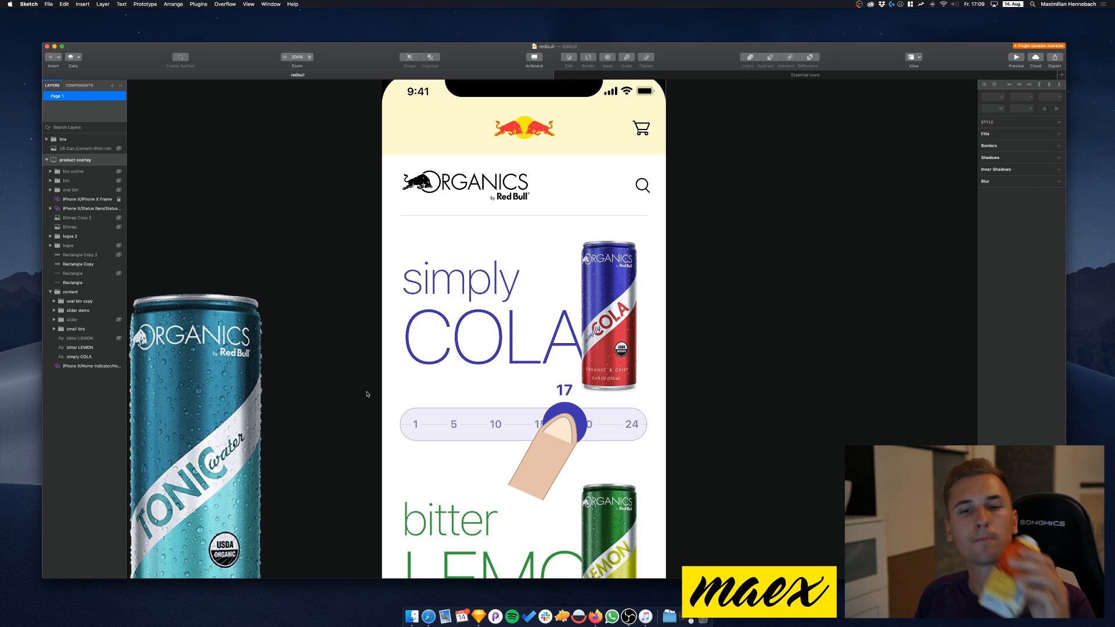
key(super+s)
scroll(342, 353, left, 2)
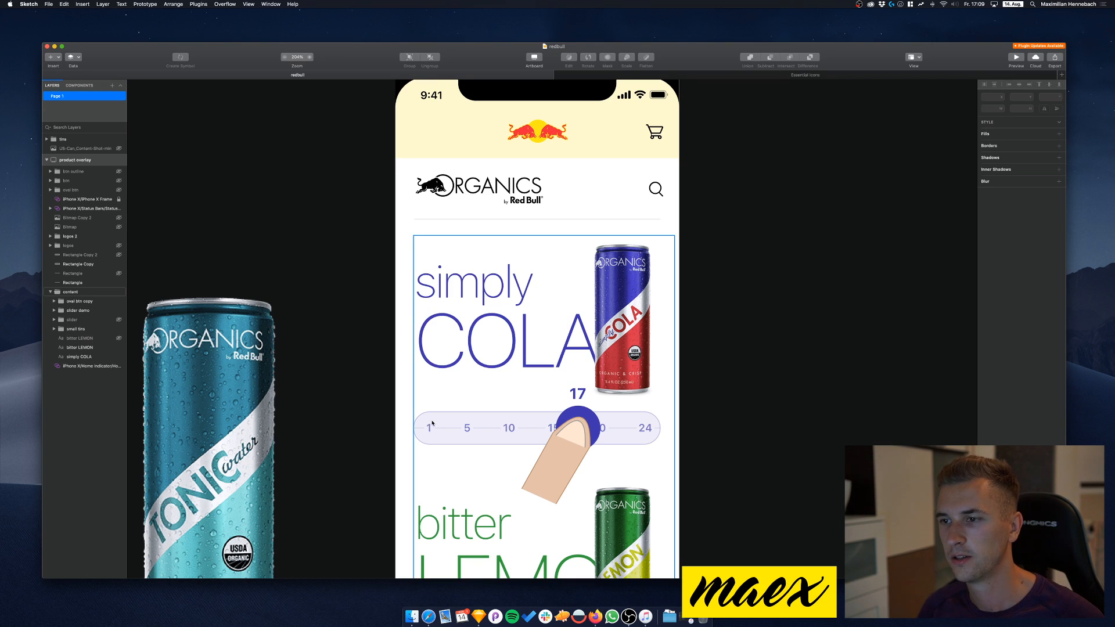
Group the 1–24 scale labels with their masking rectangles inside the slider demo's oval btn group, leaving out the 17 copy label
double_click(450, 433)
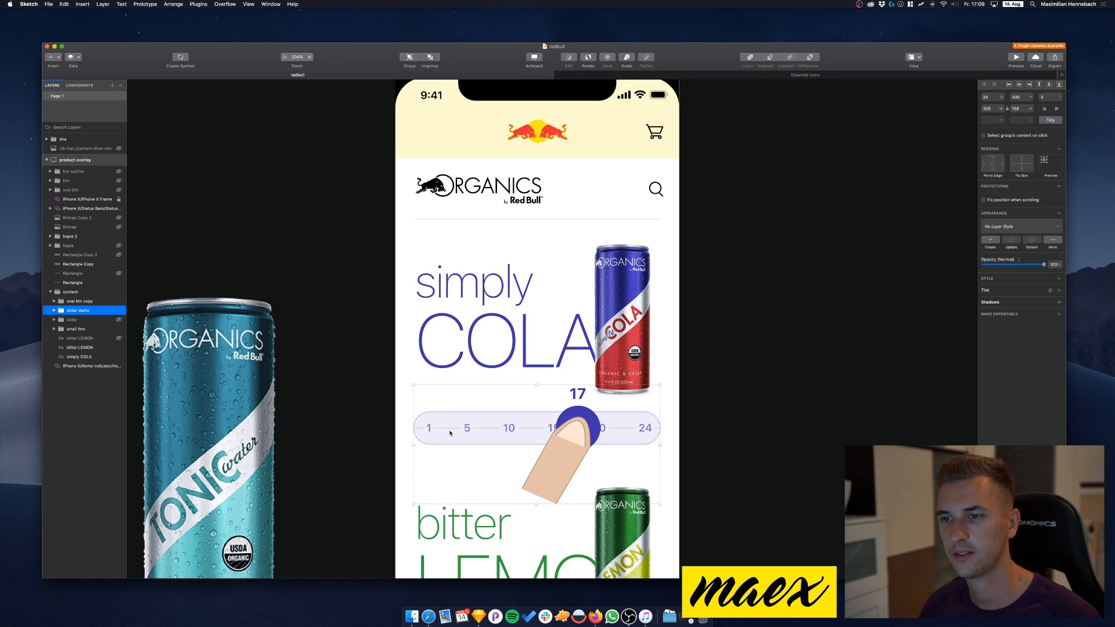
click(54, 310)
click(58, 329)
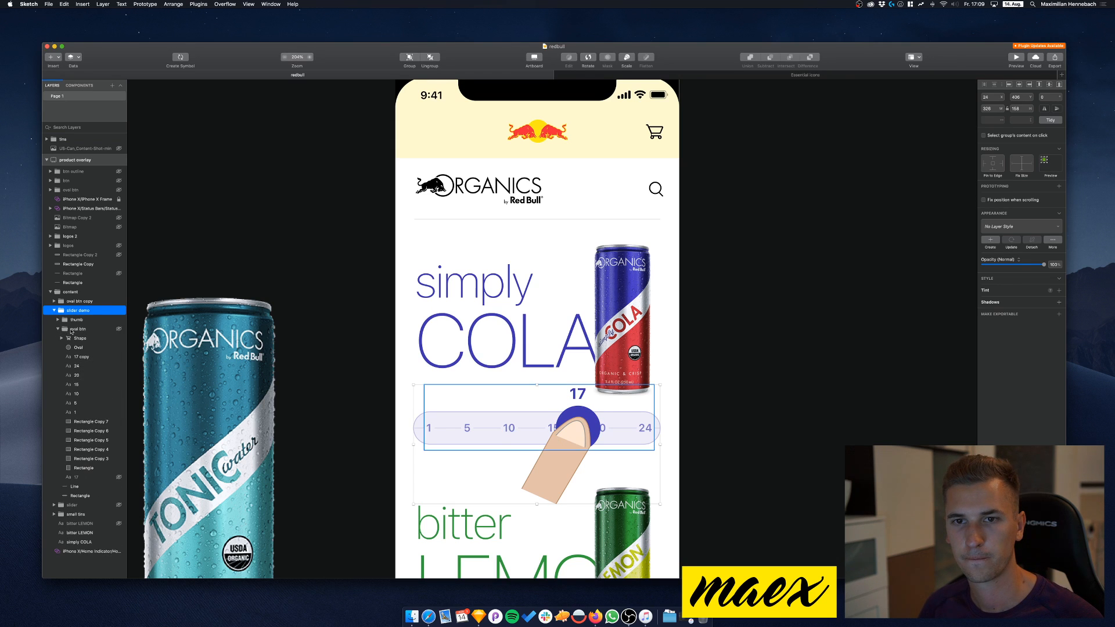
click(76, 329)
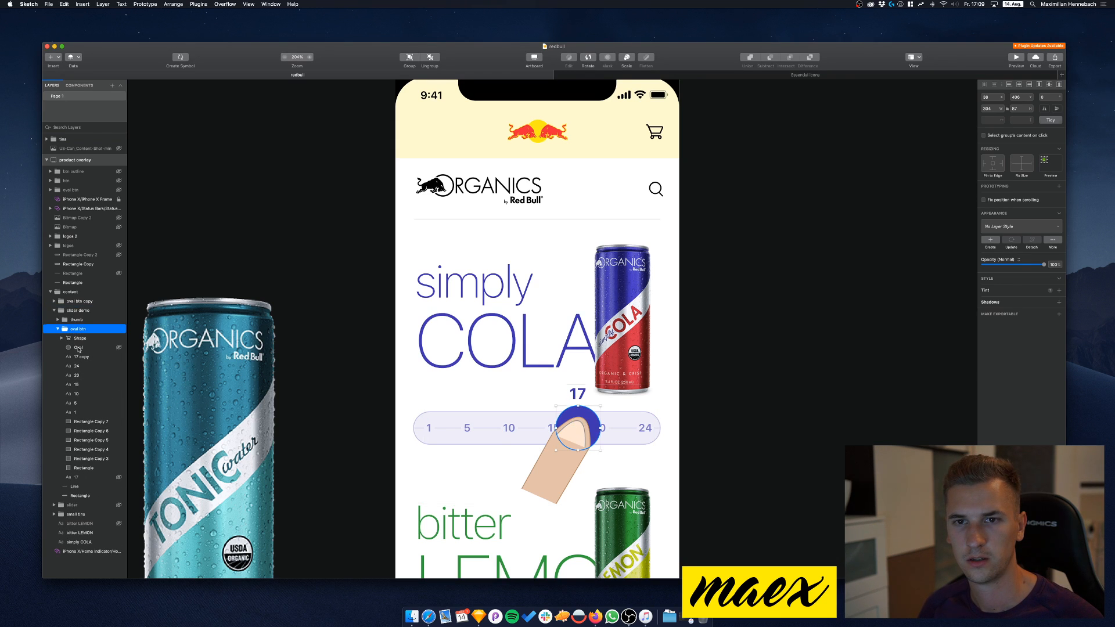
click(78, 356)
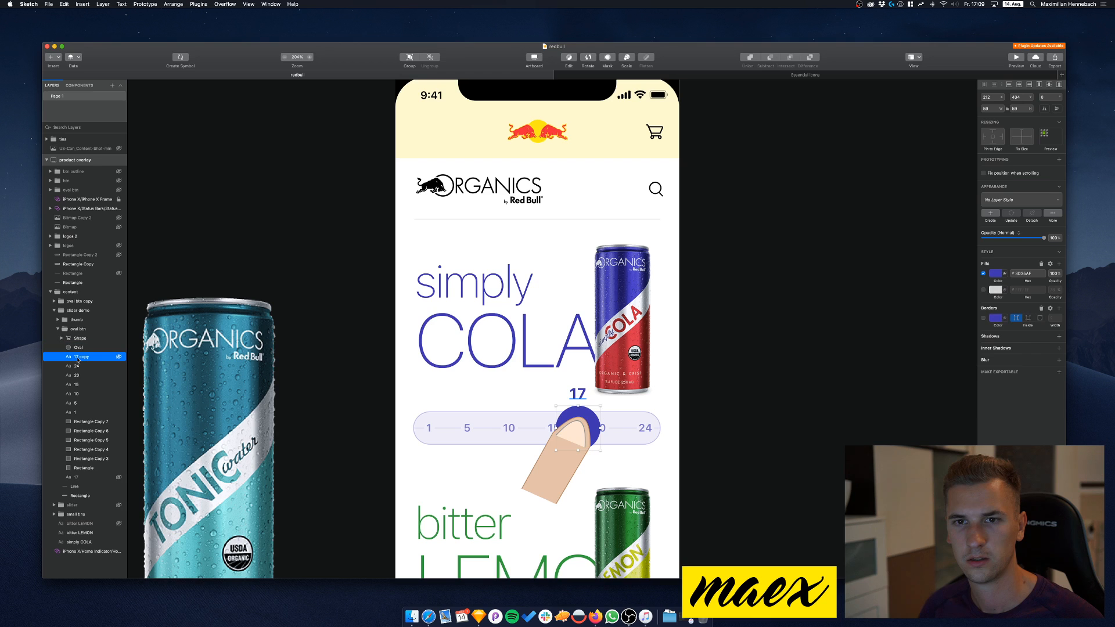
shift+click(81, 468)
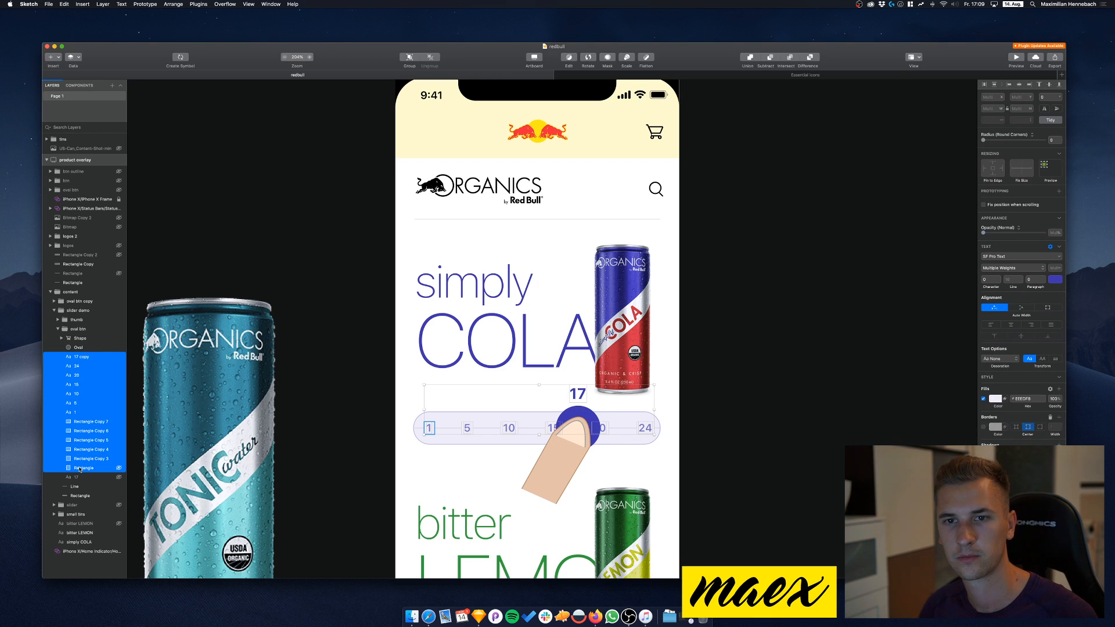
super+click(82, 357)
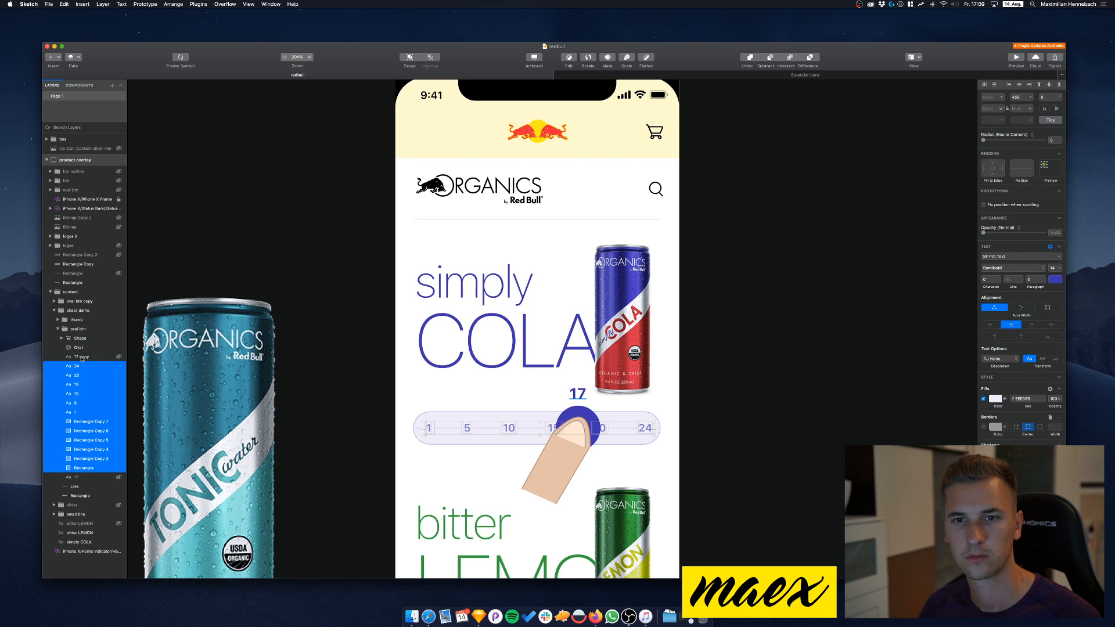
key(super+g)
Rename the new group of scale labels and masking rectangles as selection
key(super+r)
text(s)
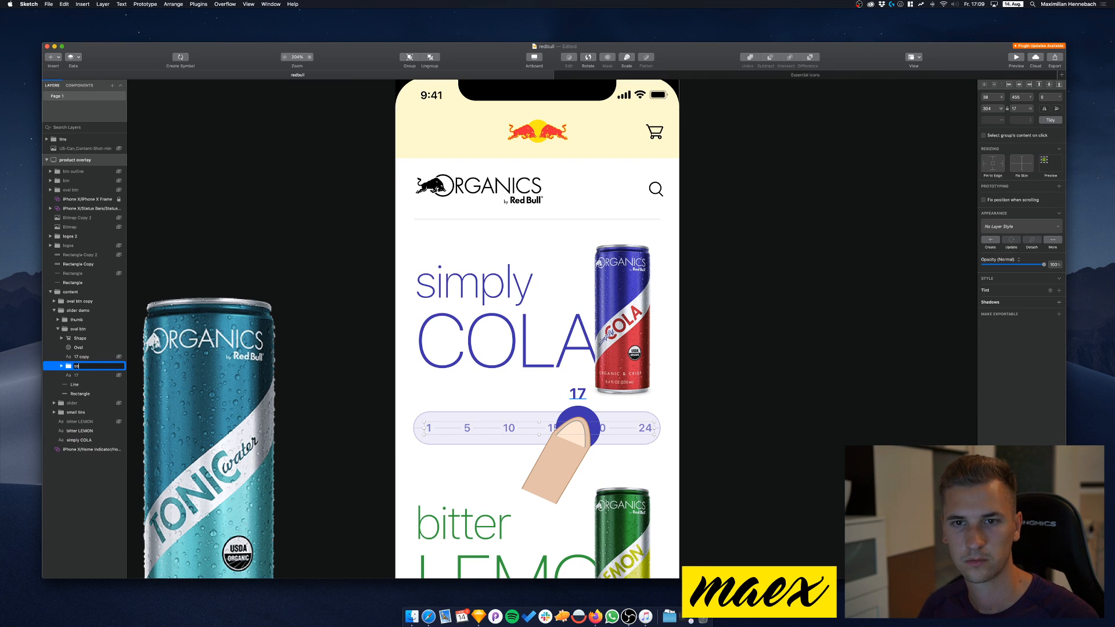
key(Return)
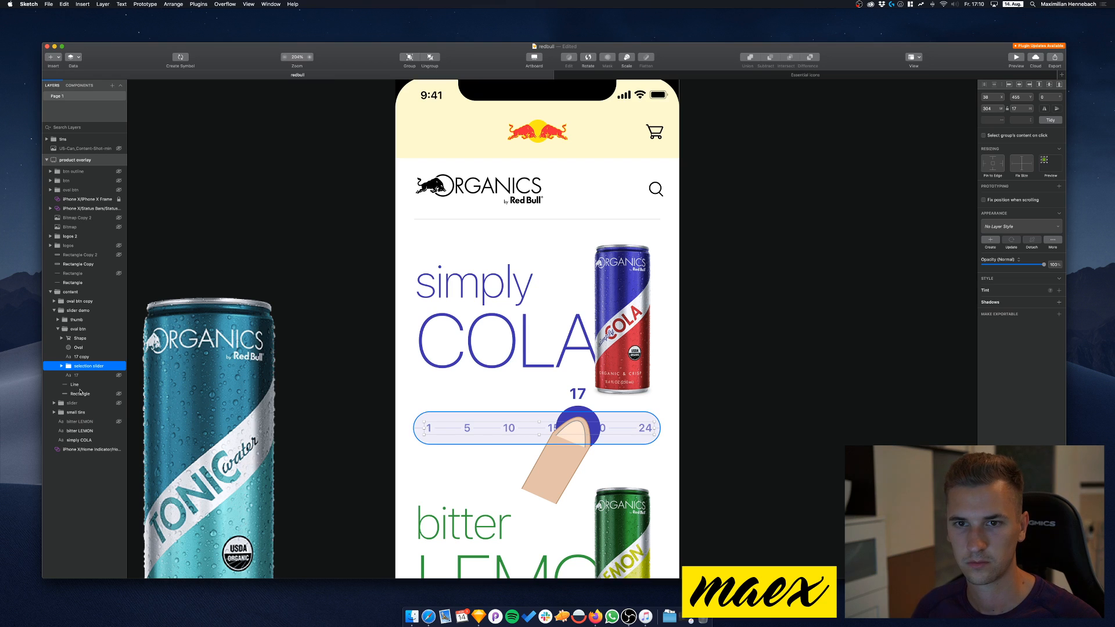
double_click(90, 365)
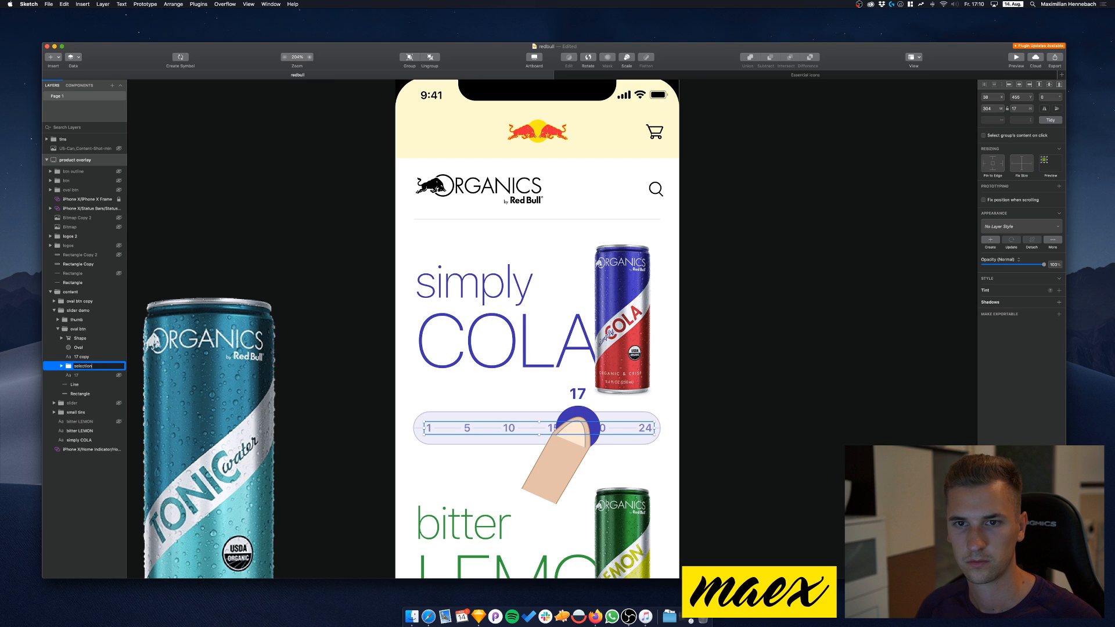
key(Return)
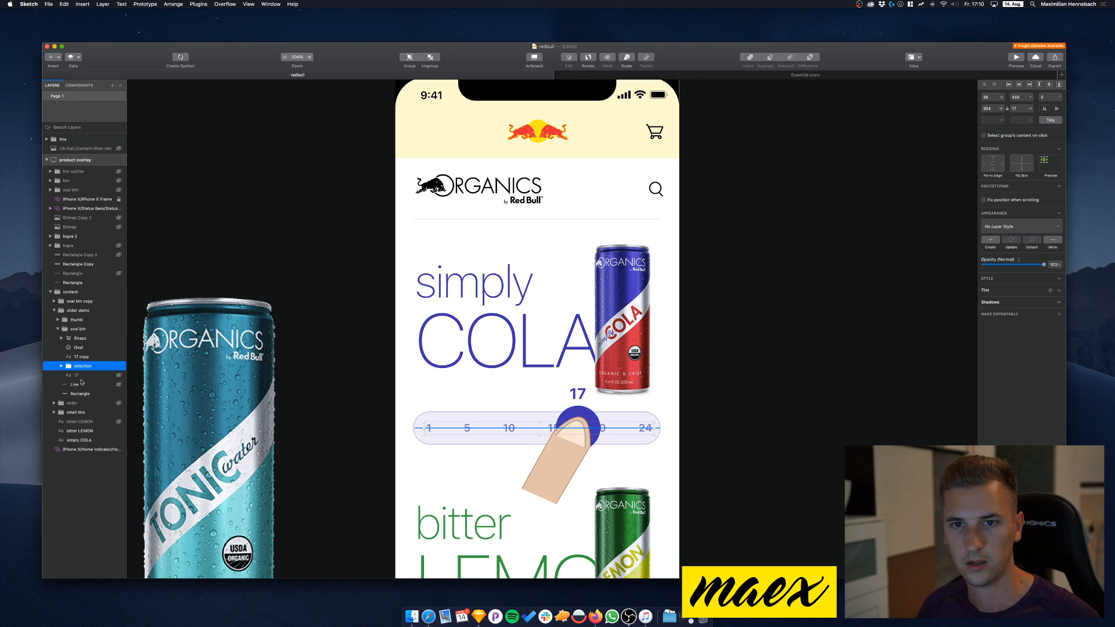
Duplicate the selection group and keep the original hidden as a backup
click(82, 383)
click(79, 367)
key(super+d)
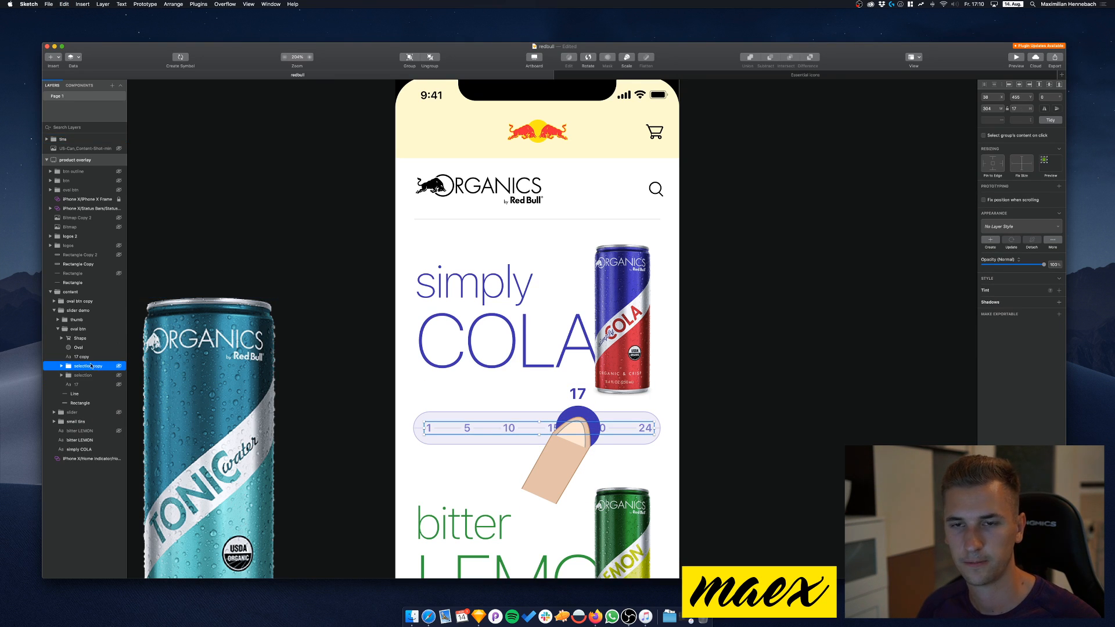
Draw a circle about 19 px wide behind the 1 label in the duplicated group and nudge it to centre on the number
click(62, 367)
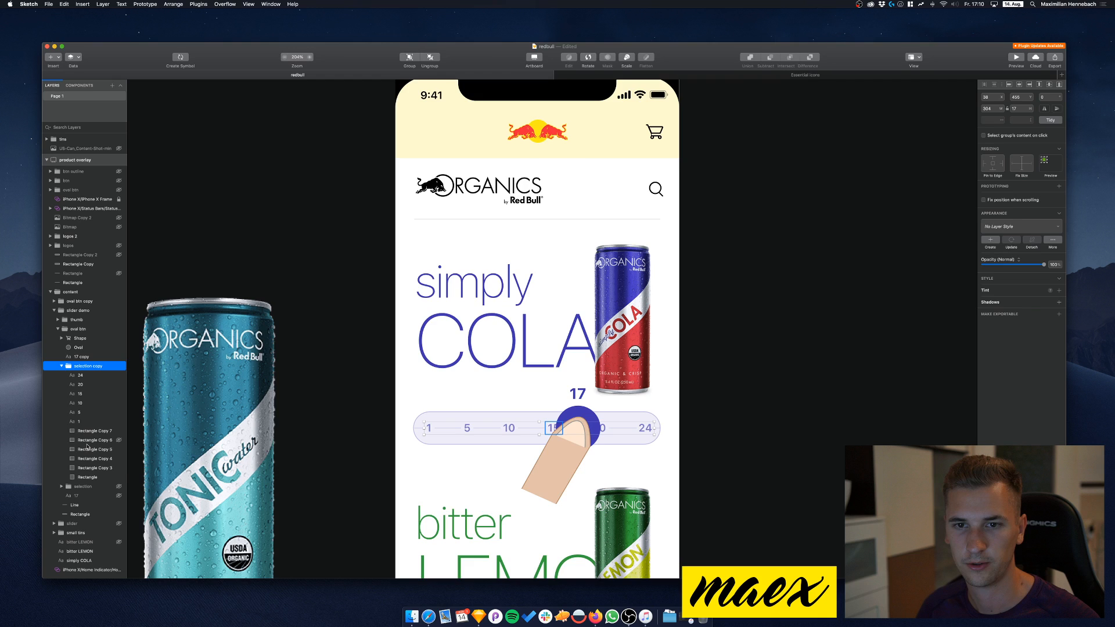
click(93, 431)
key(super+plus)
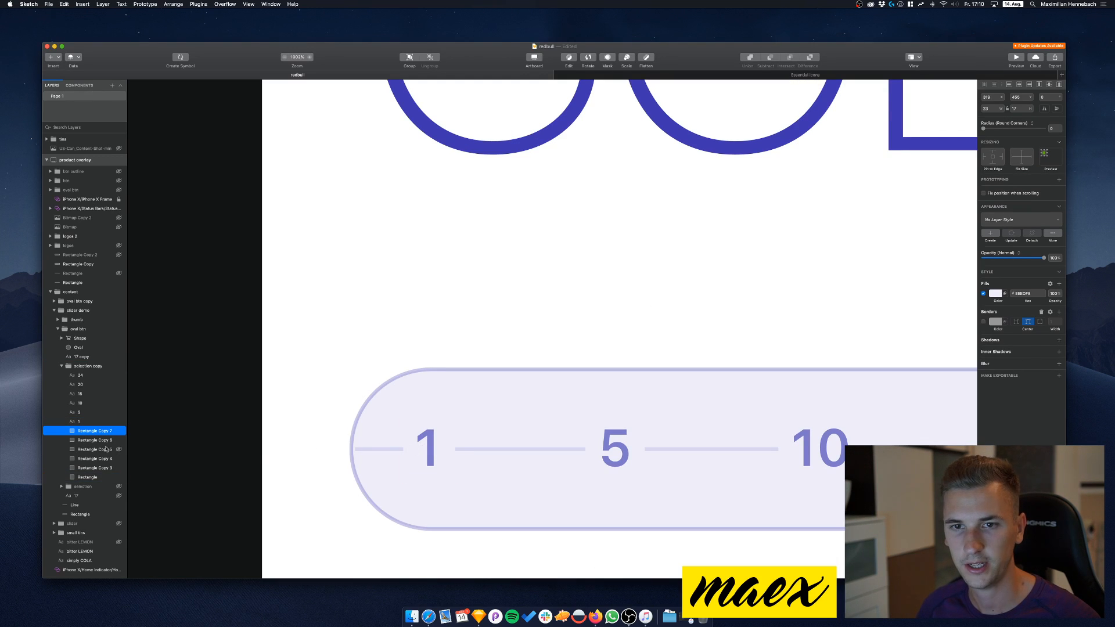
key(o)
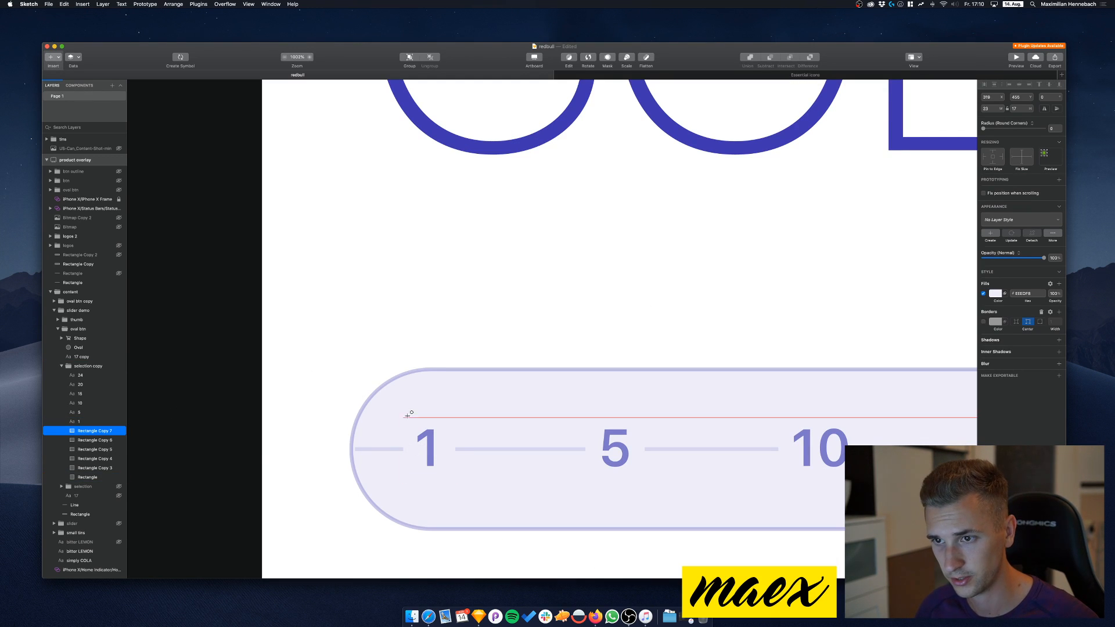
drag(400, 411, 460, 480)
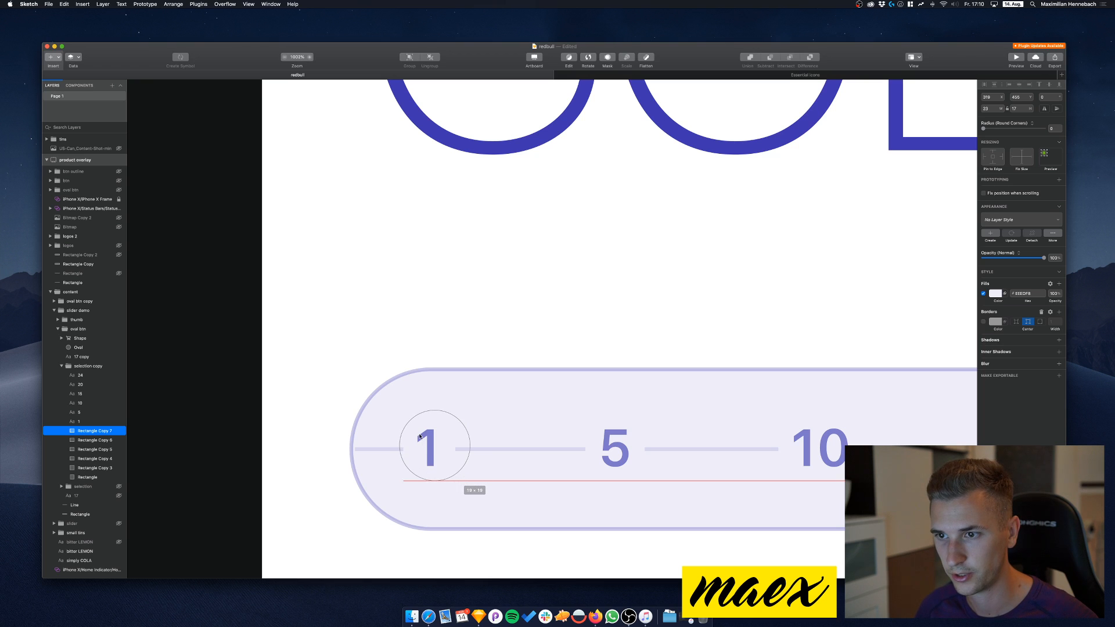
drag(422, 442, 423, 443)
key(Left)
key(Left)
key(Left)
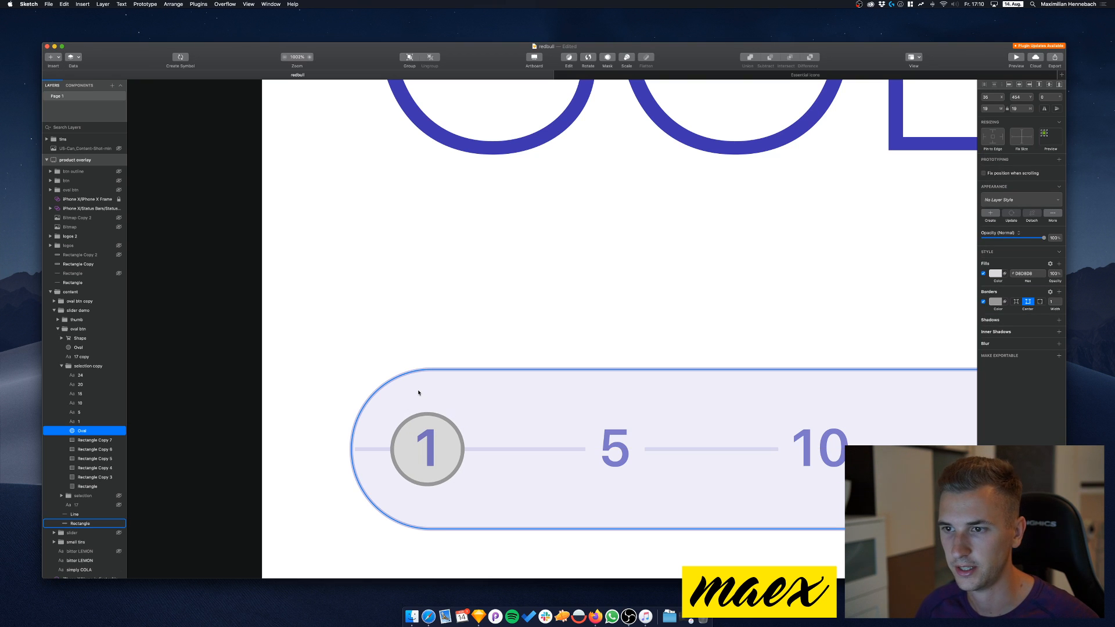
Move the circle from the 1 label to behind the 24 label
scroll(422, 384, down, 5)
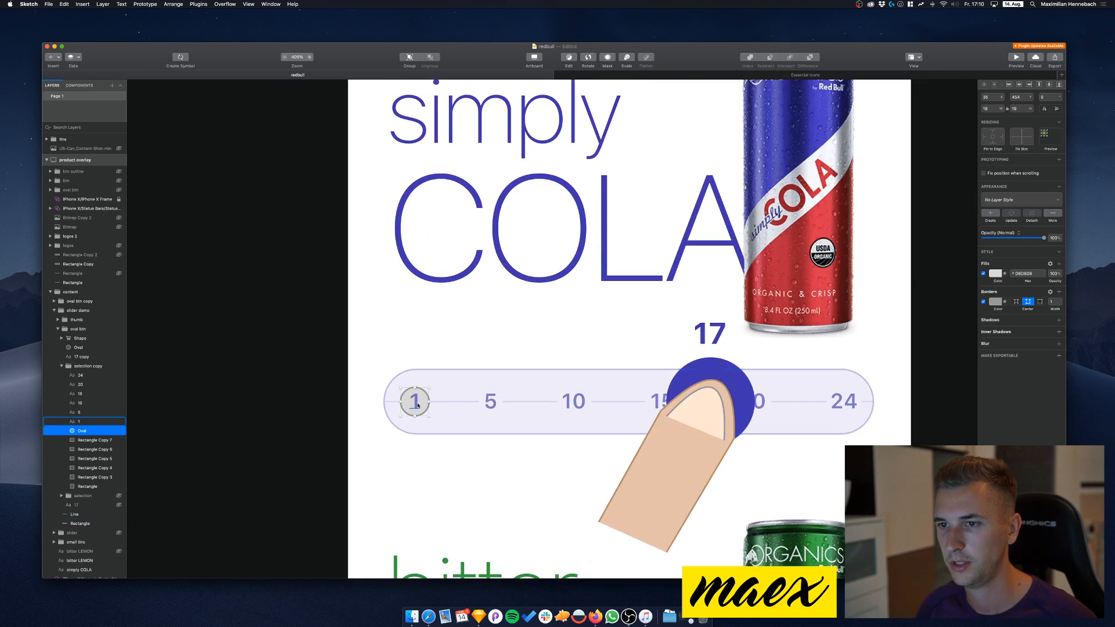
drag(424, 410, 830, 410)
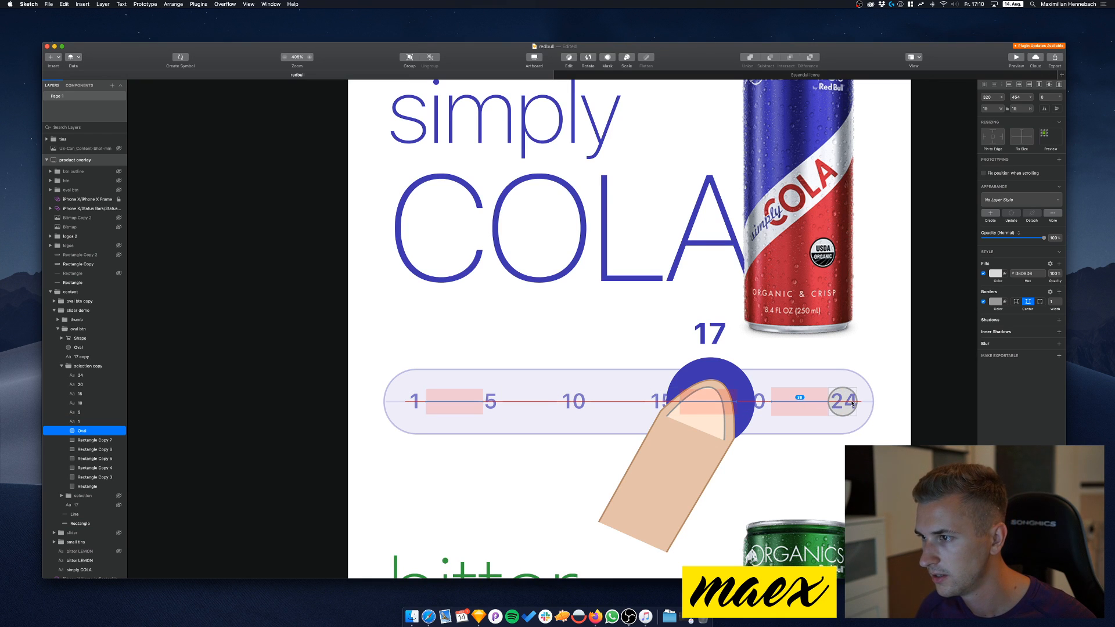
scroll(860, 385, up, 5)
scroll(861, 386, up, 3)
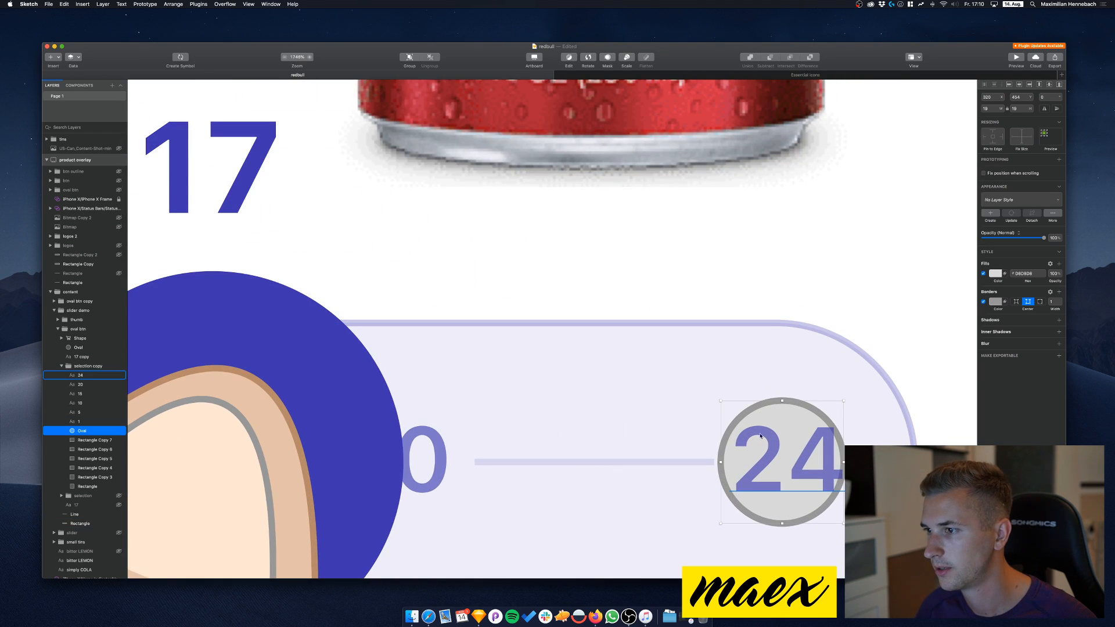
drag(790, 415, 782, 408)
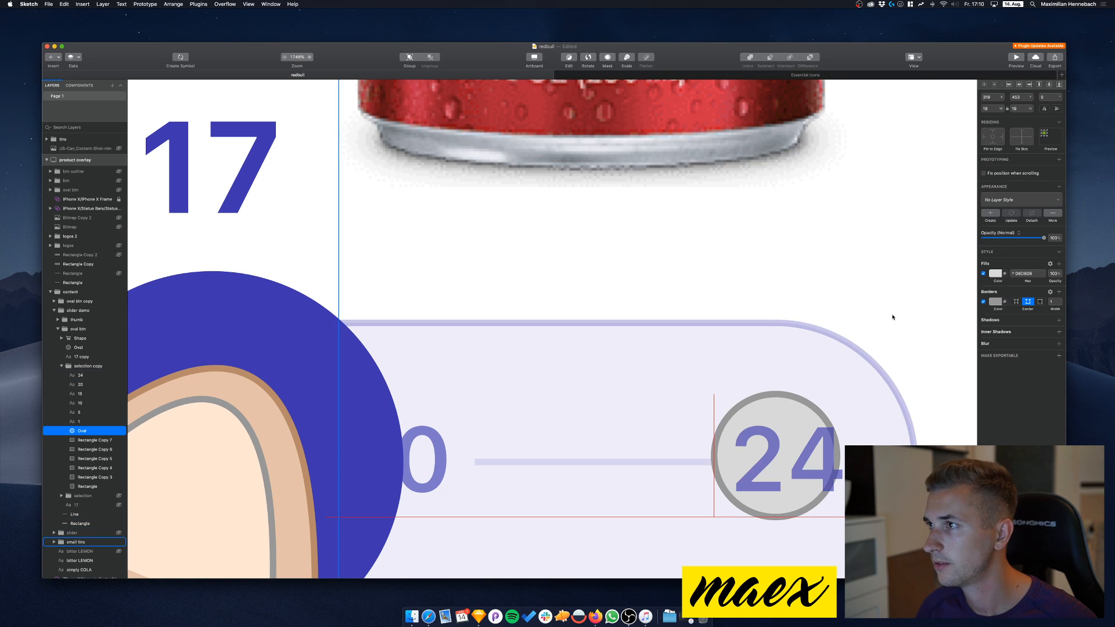
Enlarge the circle behind the 24 label to 24 × 24 and nudge it up two pixels
click(1017, 108)
key(Up)
key(Up)
key(Up)
key(Up)
key(Up)
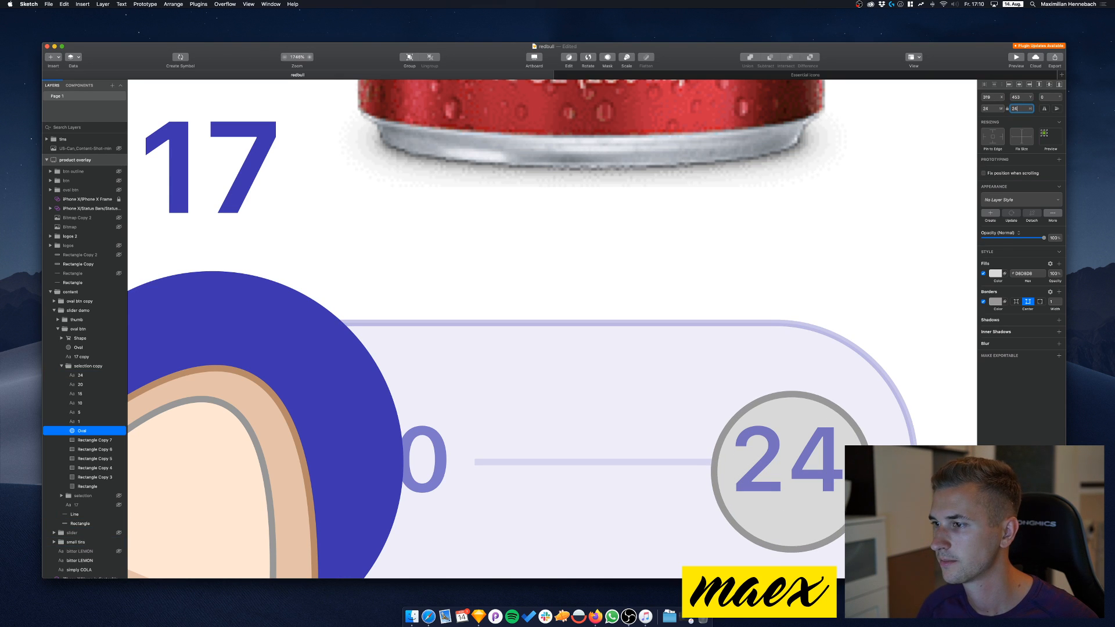
key(Up)
key(Up)
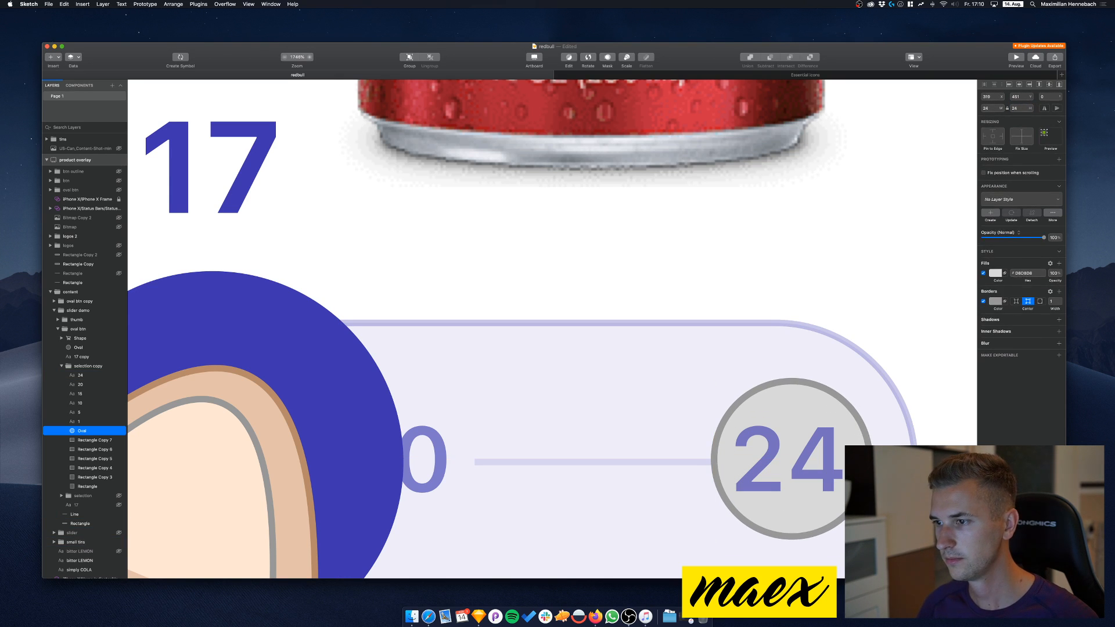
Nudge the circle one pixel left and set its size to 25 × 25 so it centres behind the 24 label
scroll(926, 224, down, 5)
scroll(928, 227, right, 2)
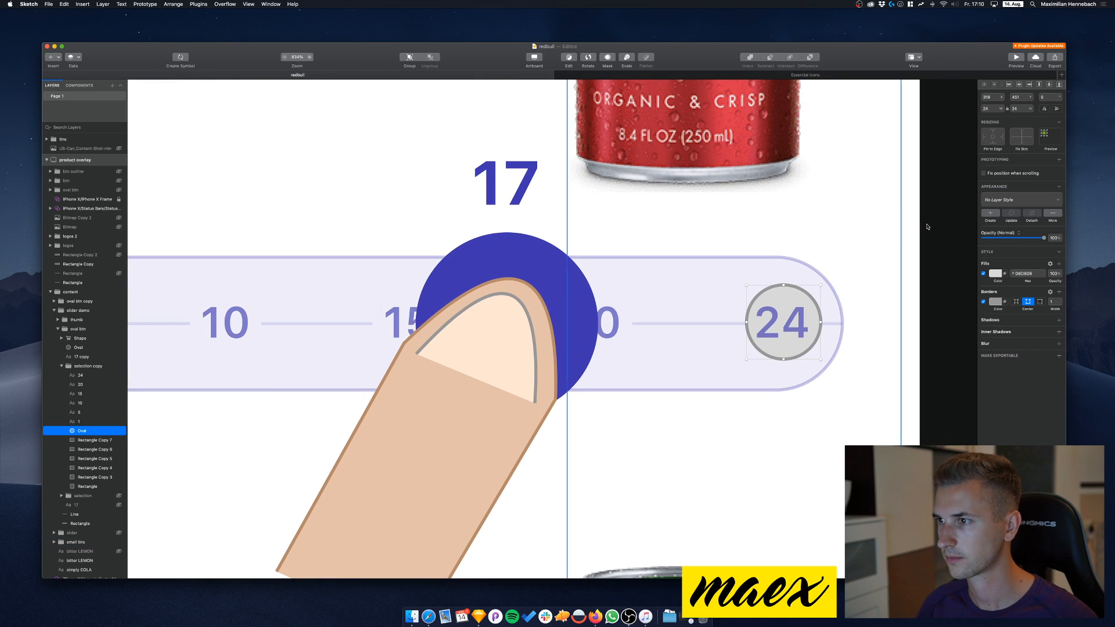
key(Left)
click(1015, 109)
key(Up)
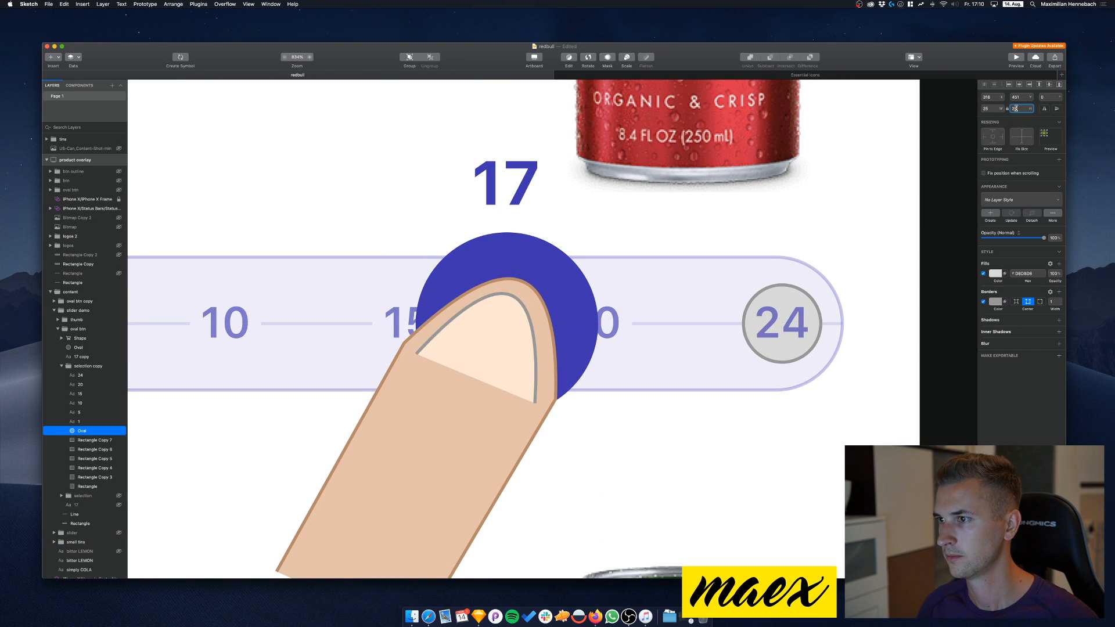
key(Left)
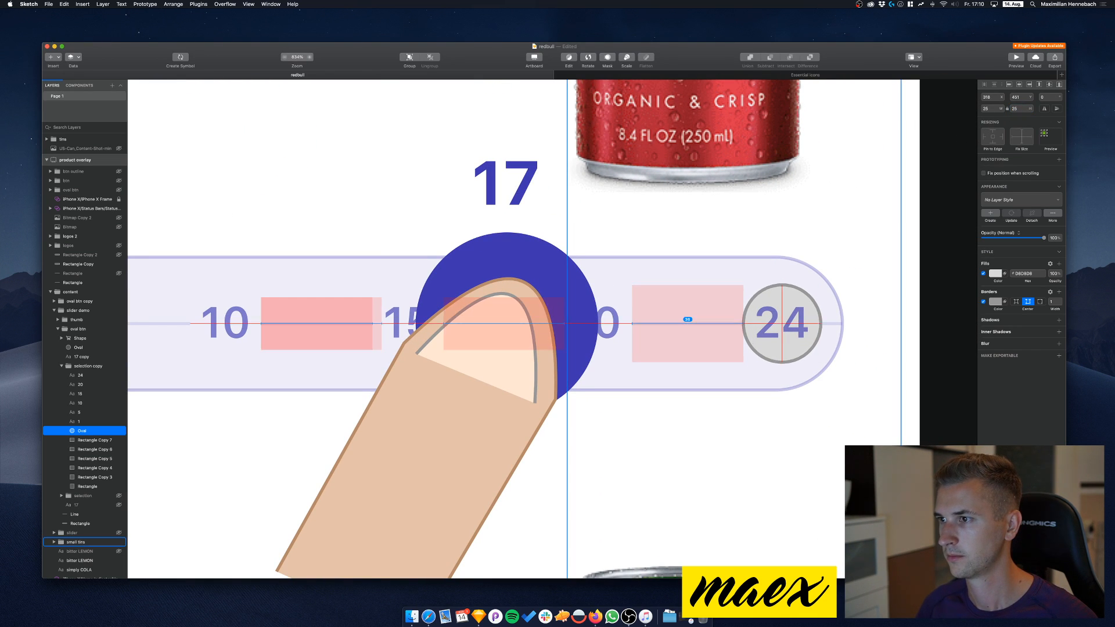
Remove the circle's border and fill it with the purple sampled from the 20 label
scroll(779, 136, down, 3)
click(984, 301)
click(992, 276)
drag(985, 314, 985, 338)
click(986, 366)
click(679, 274)
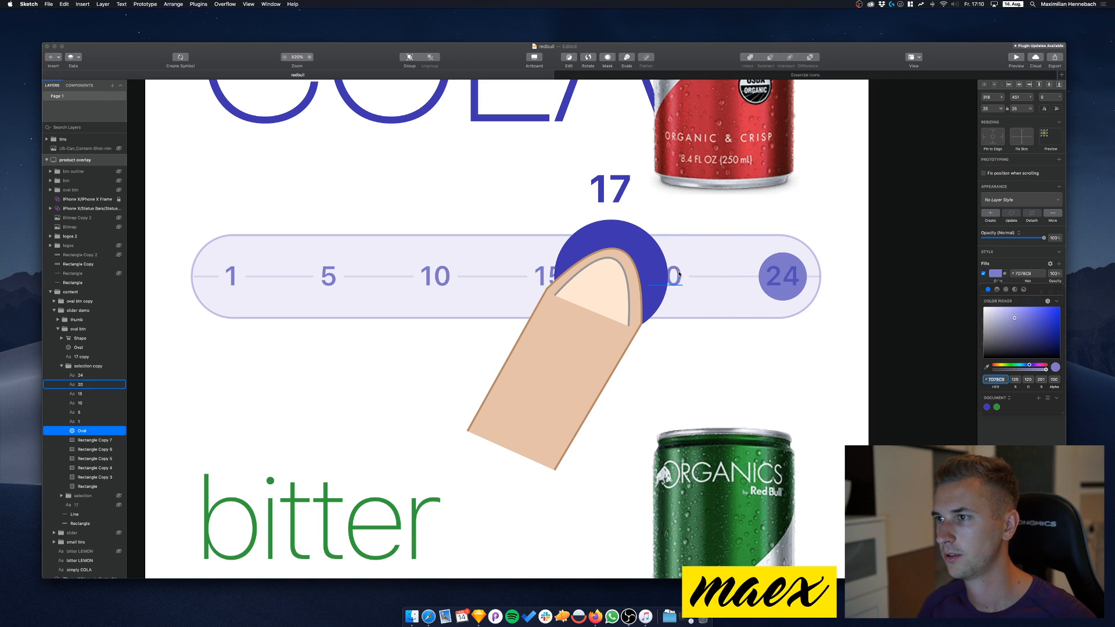
click(138, 302)
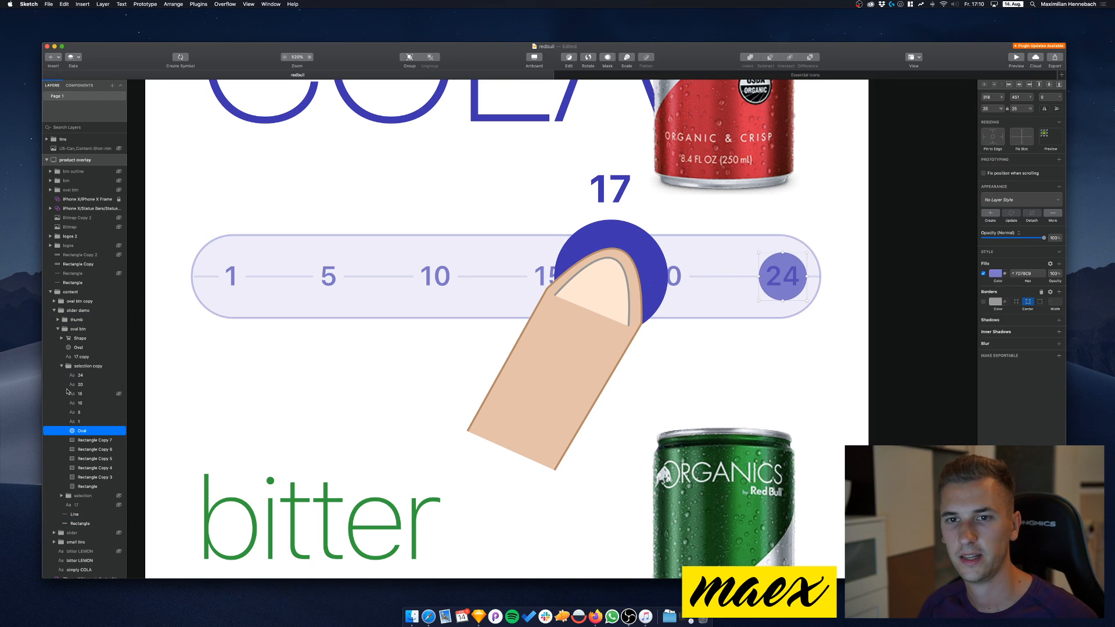
Recolour the 24 label with the pale lavender sampled from the slider track and clear the selection
click(79, 375)
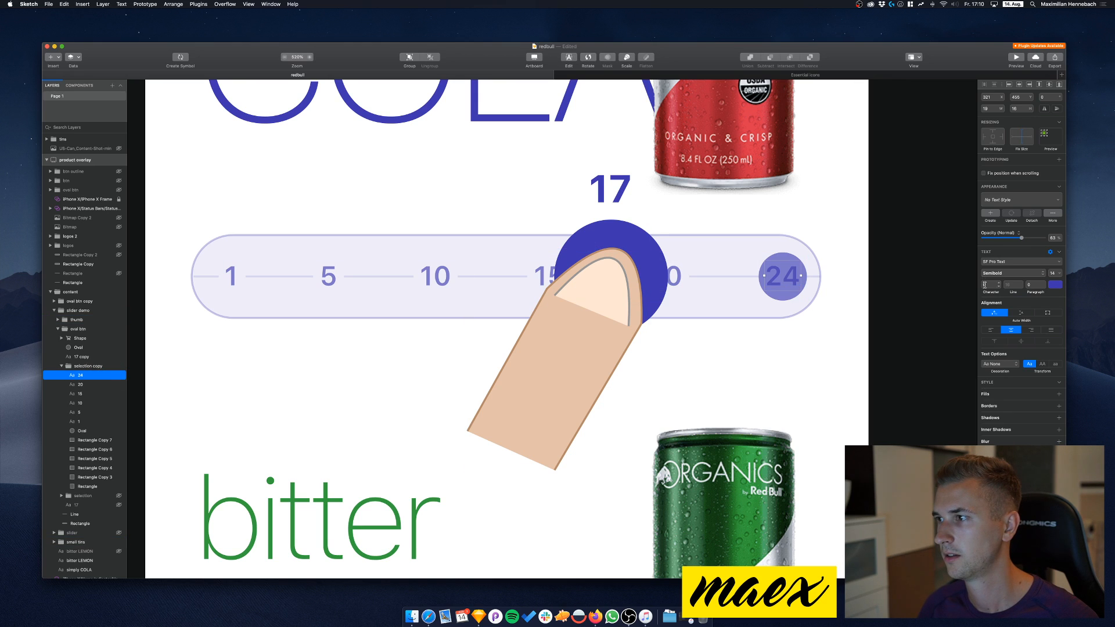
click(1056, 285)
click(987, 366)
click(739, 301)
key(Escape)
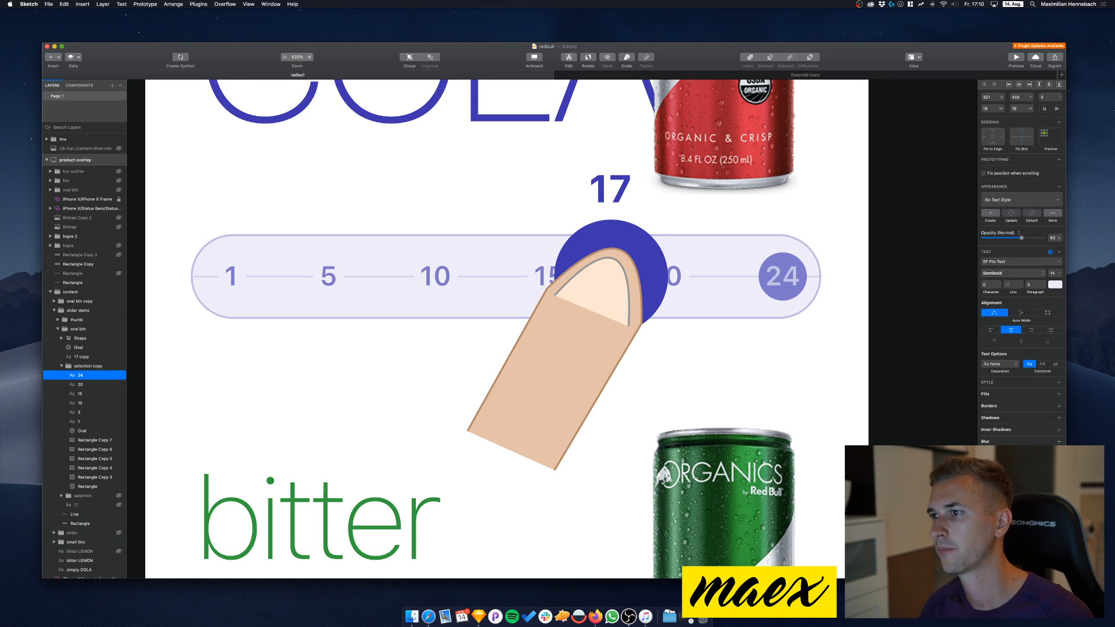
scroll(867, 305, down, 5)
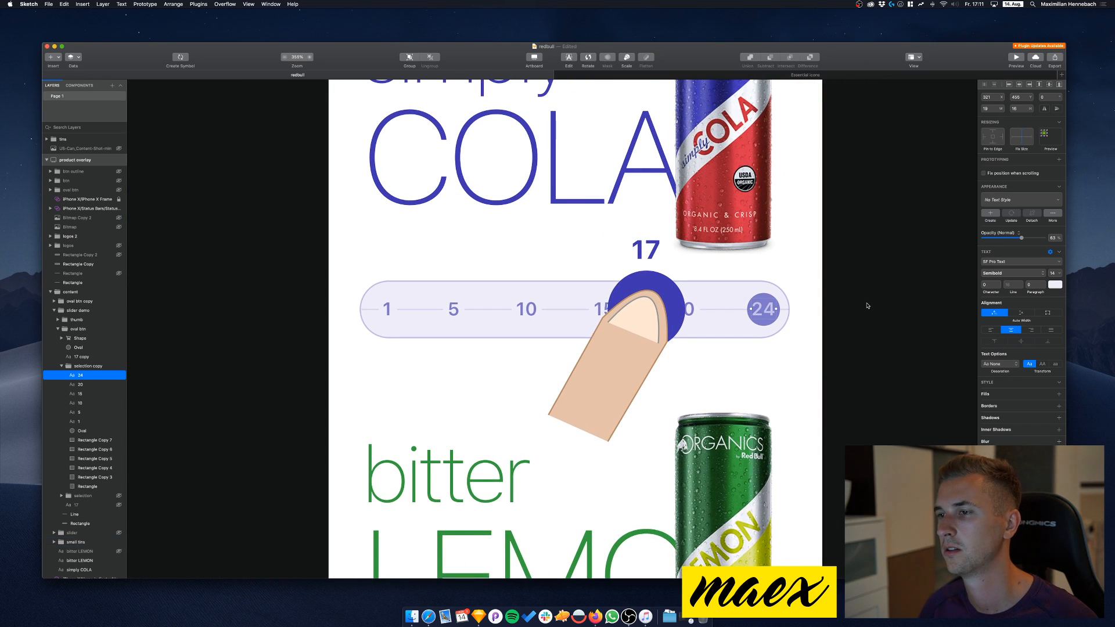
click(888, 307)
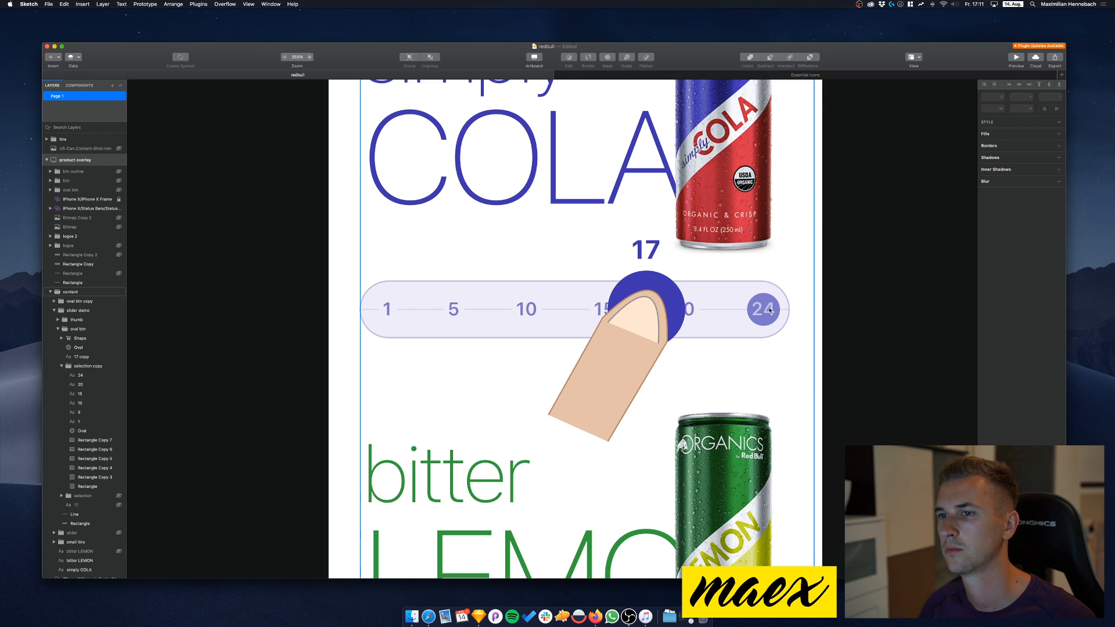
Set the 24 label's text colour to white (FFFFFF)
scroll(771, 310, up, 5)
click(755, 312)
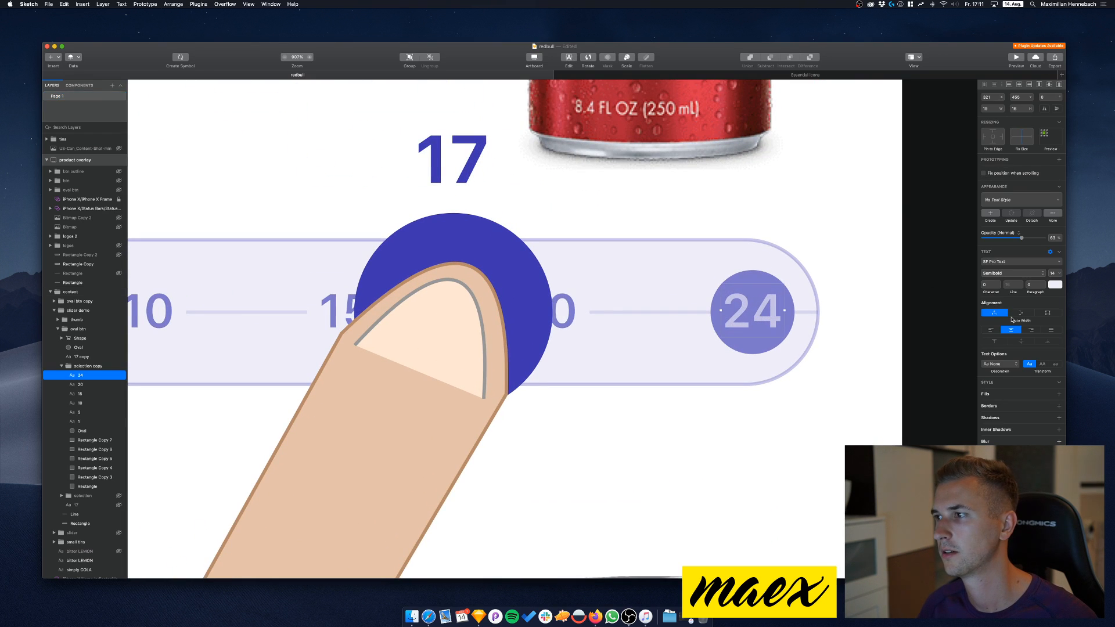
click(1052, 285)
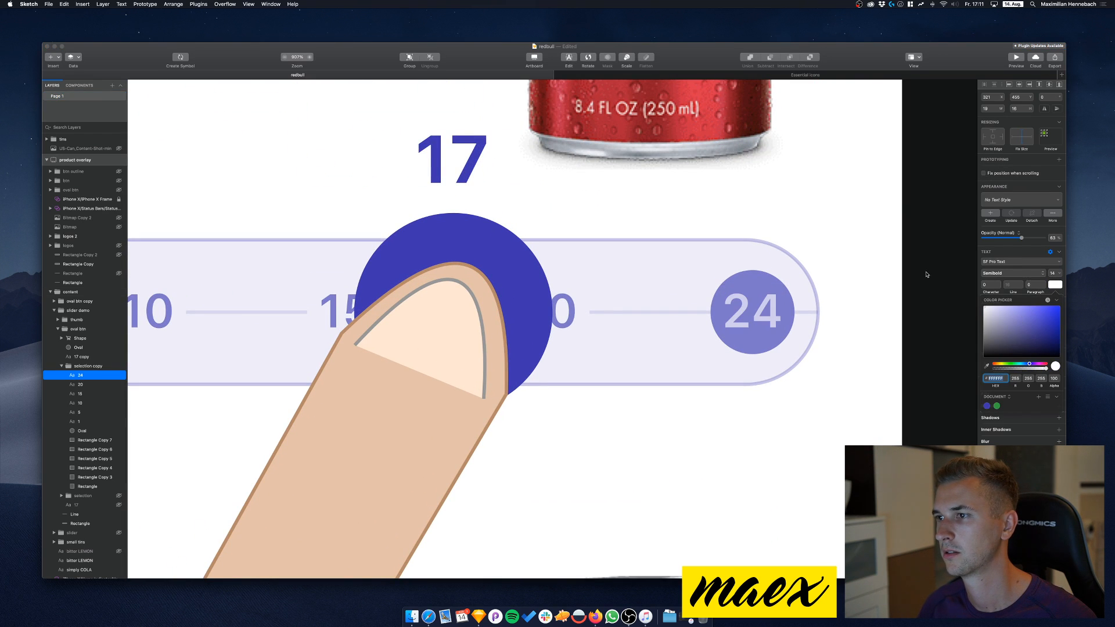
Raise the 24 label's opacity to 100% and undo the recolouring of the label and the circle behind it
drag(1023, 239, 1078, 246)
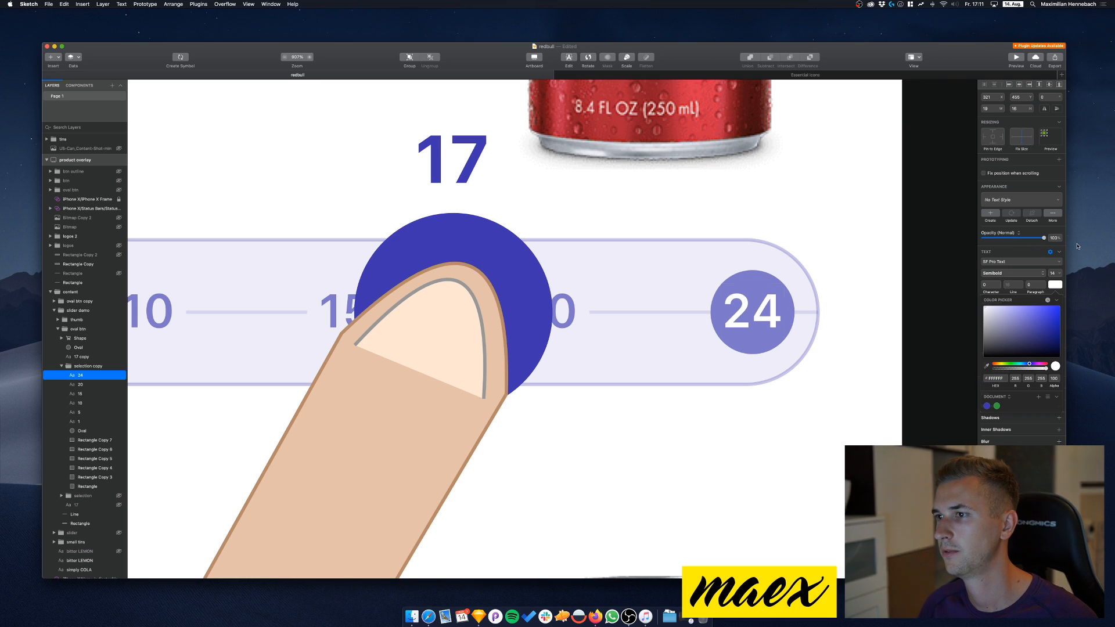
key(Escape)
key(super+z)
key(super+z)
Turn off the fill of the circle behind 24 and enable its border, coloured with the lavender sampled from the scale's connecting line
click(752, 313)
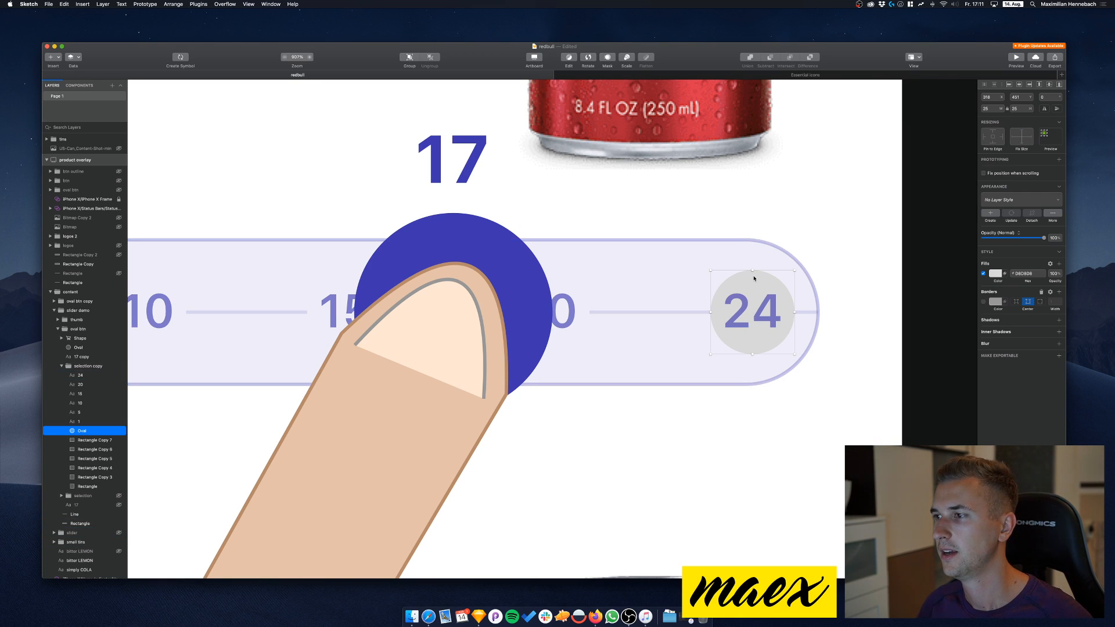
click(984, 274)
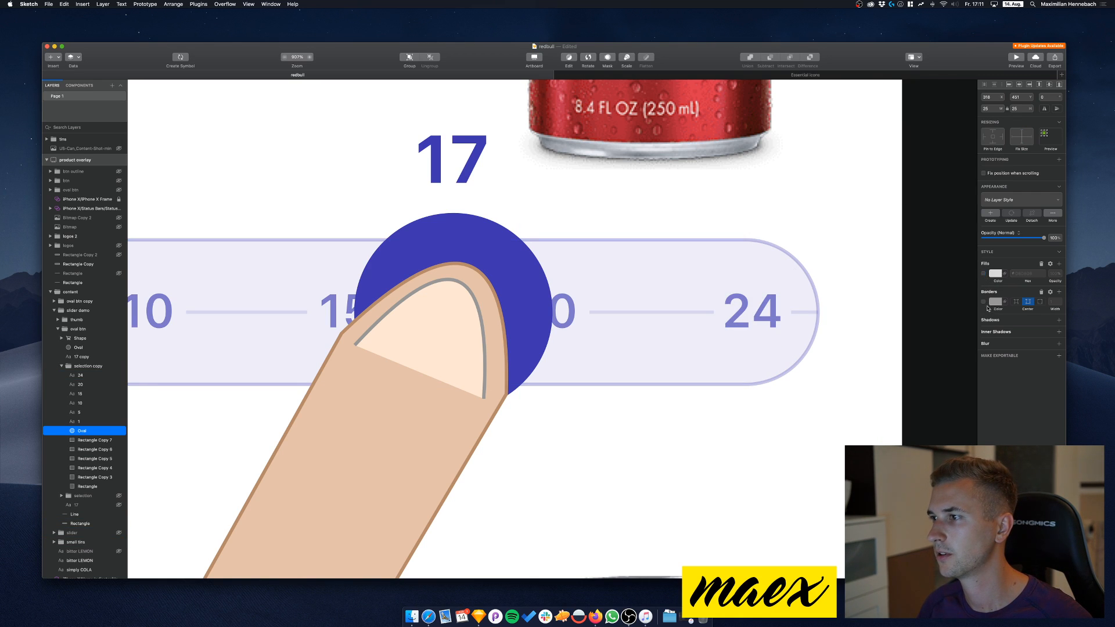
click(984, 302)
click(995, 302)
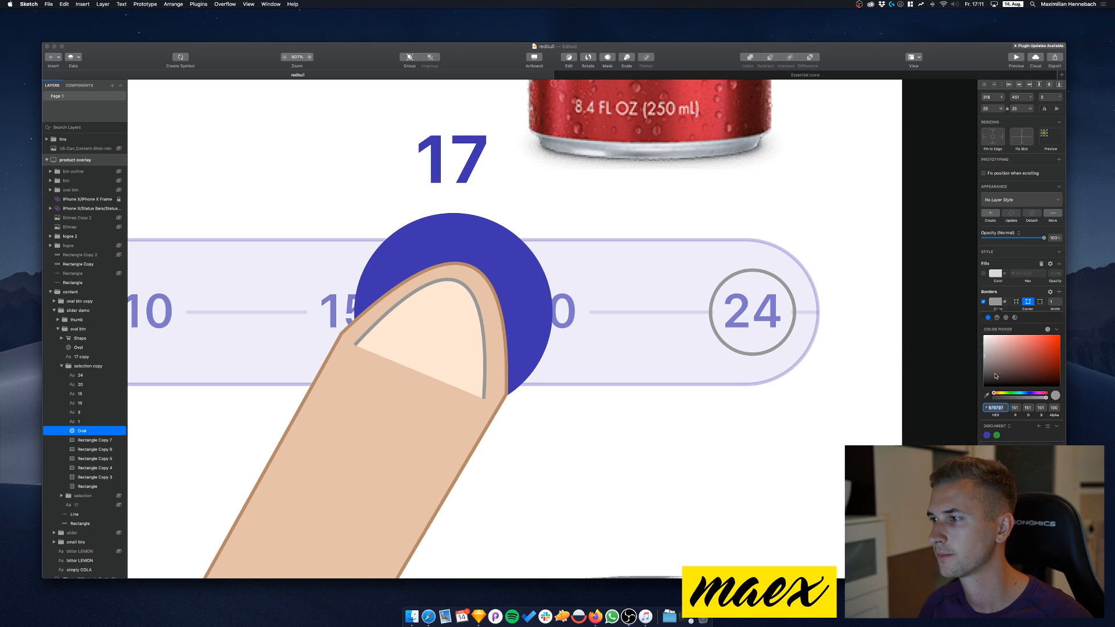
click(987, 397)
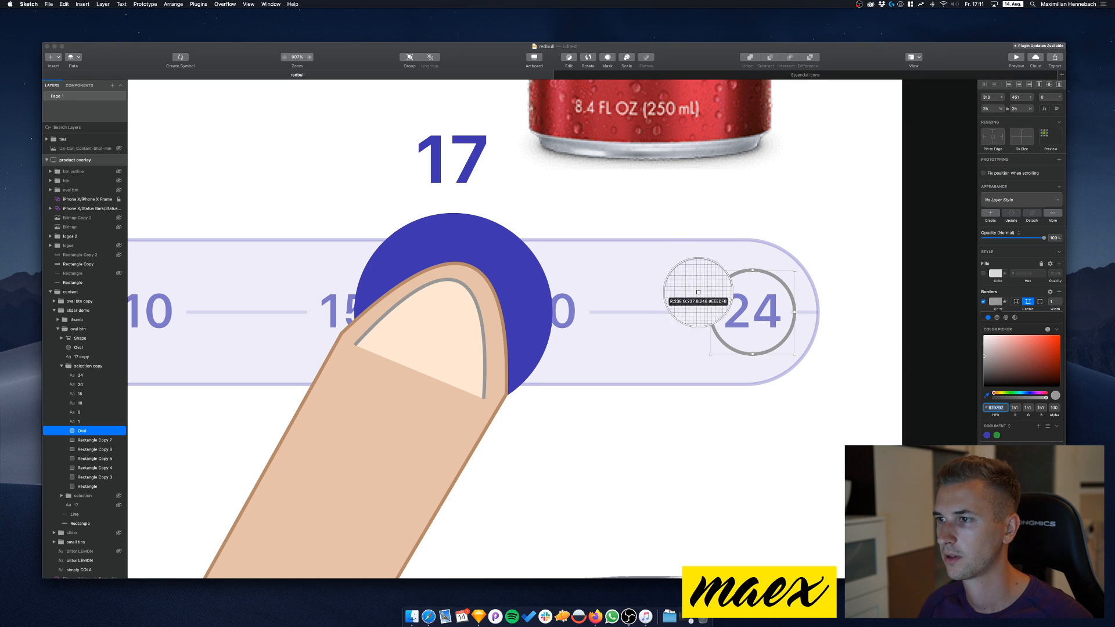
click(693, 312)
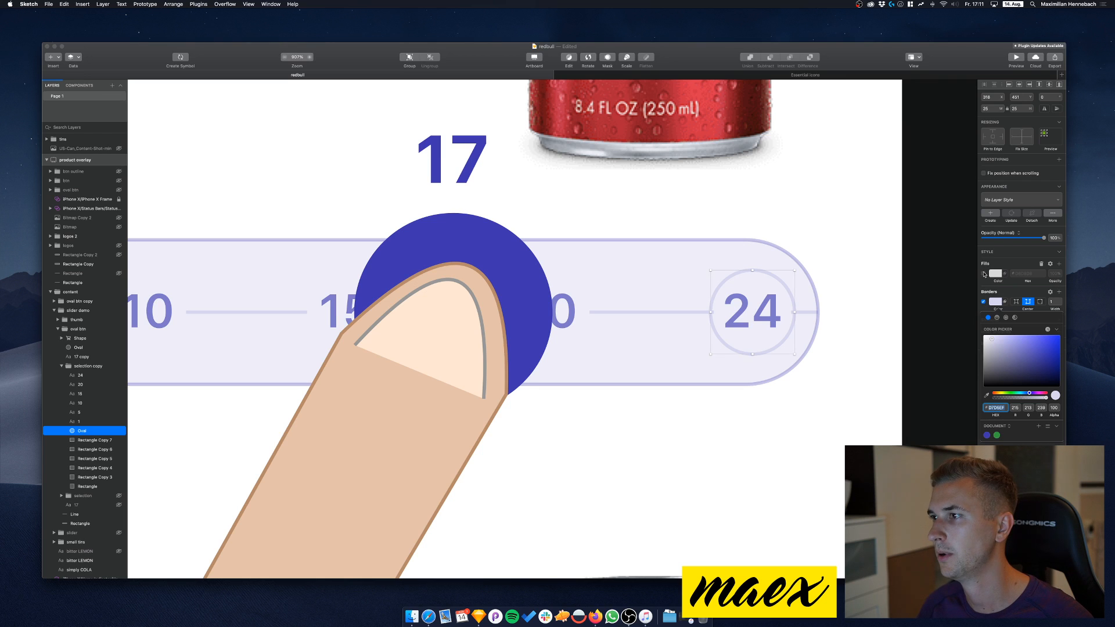
Re-enable the circle's fill and colour it with the pale lavender EEEDF8 sampled from the slider track
click(984, 274)
click(987, 367)
click(665, 279)
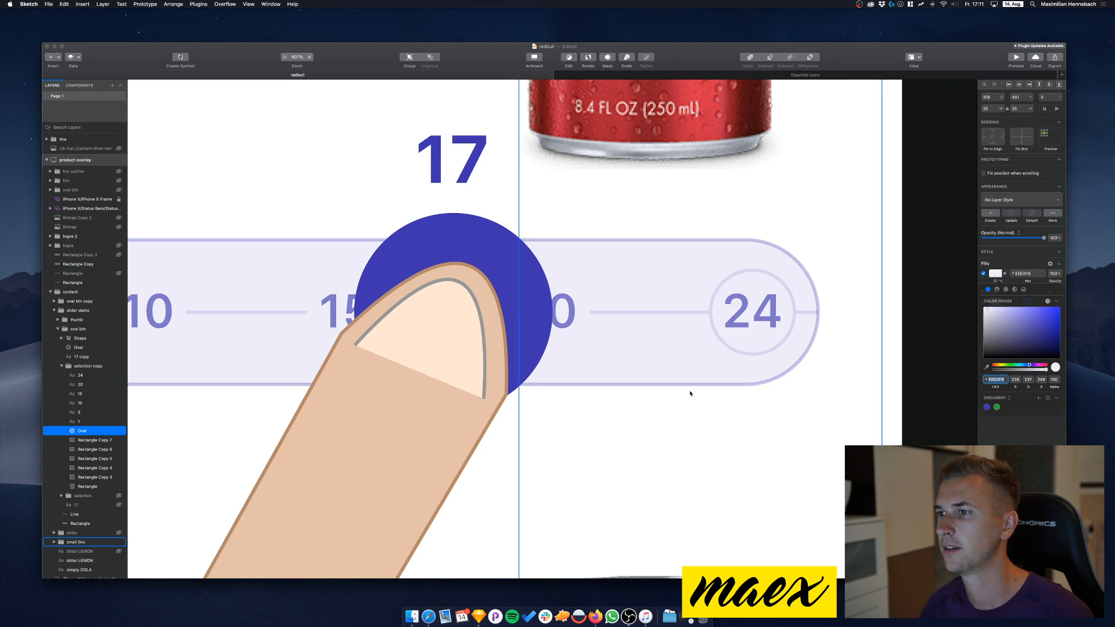
key(Escape)
Duplicate the circle along the slider so that copies sit behind the 20 and 15 labels
scroll(697, 301, down, 5)
scroll(698, 302, up, 2)
scroll(697, 303, down, 3)
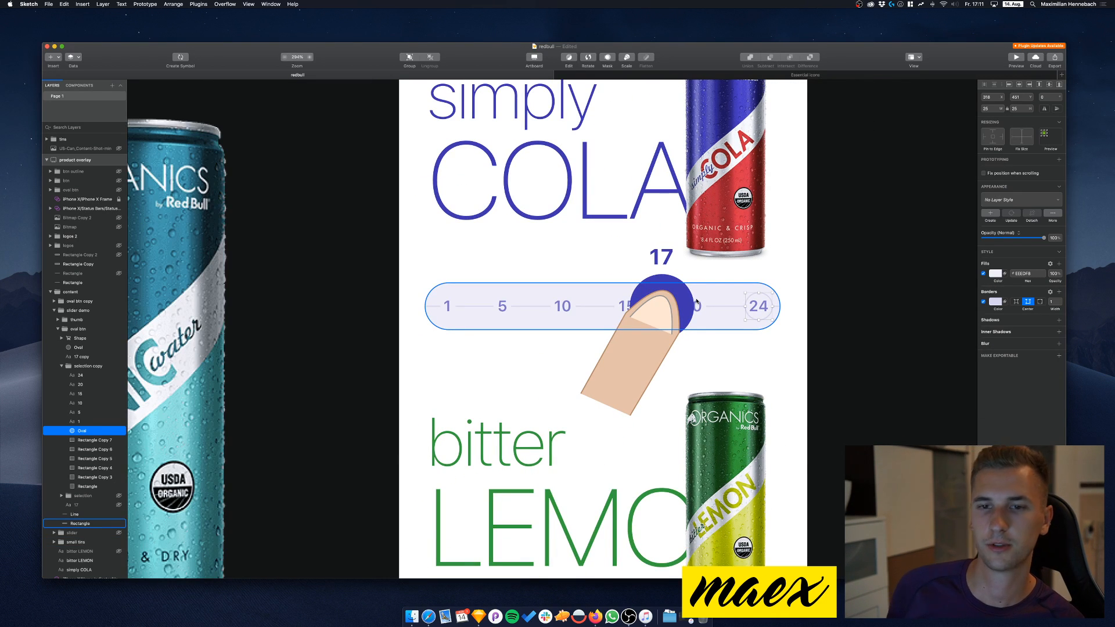
key(super+d)
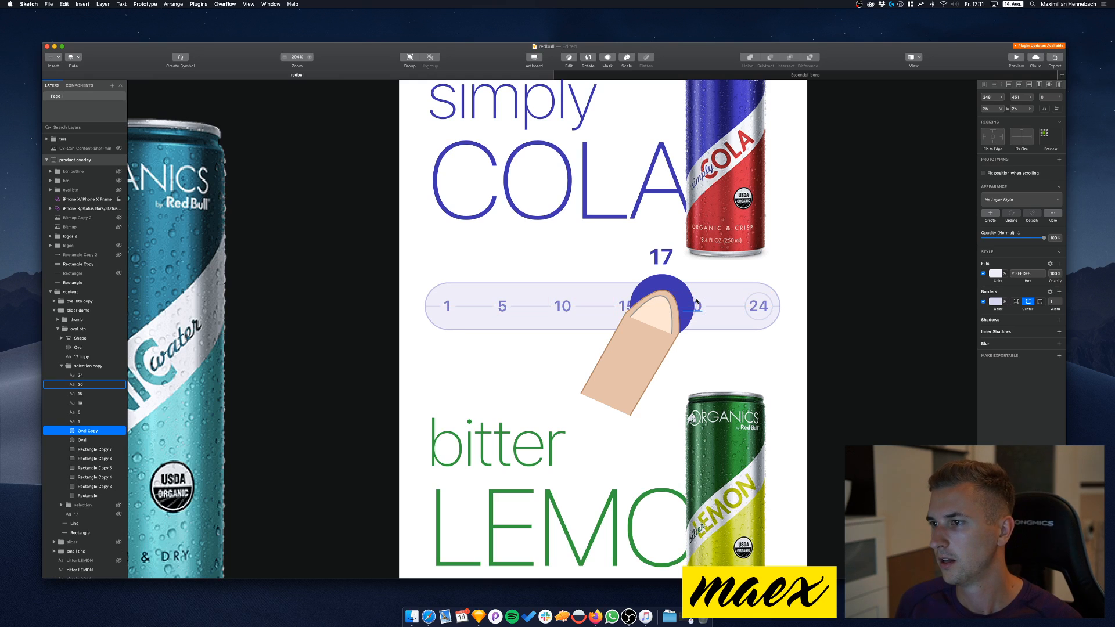
key(shift+Right)
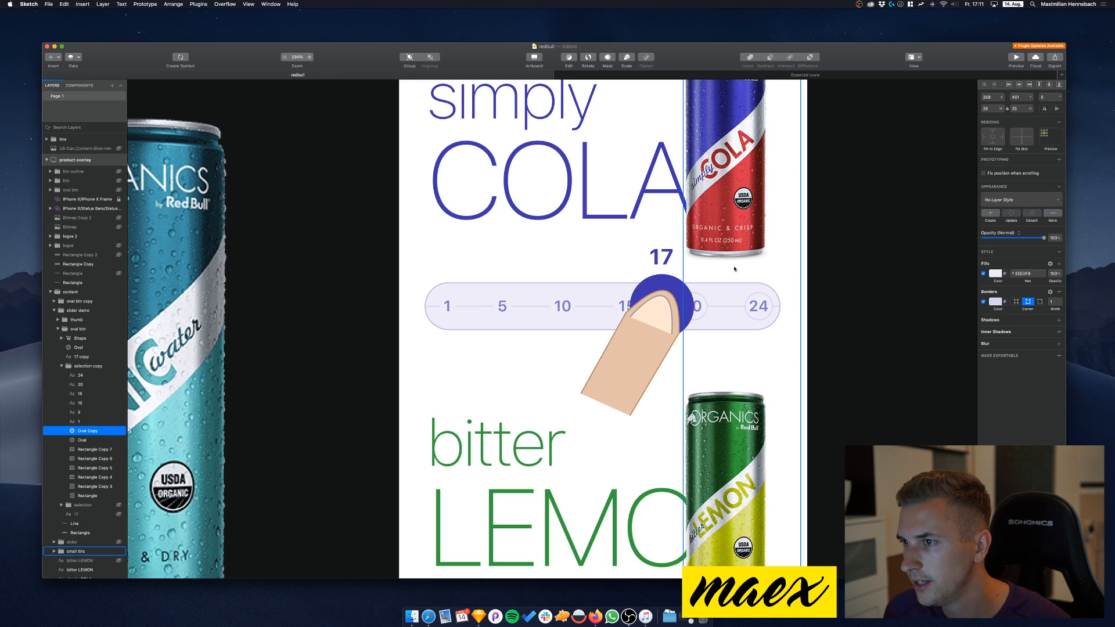
key(super+c)
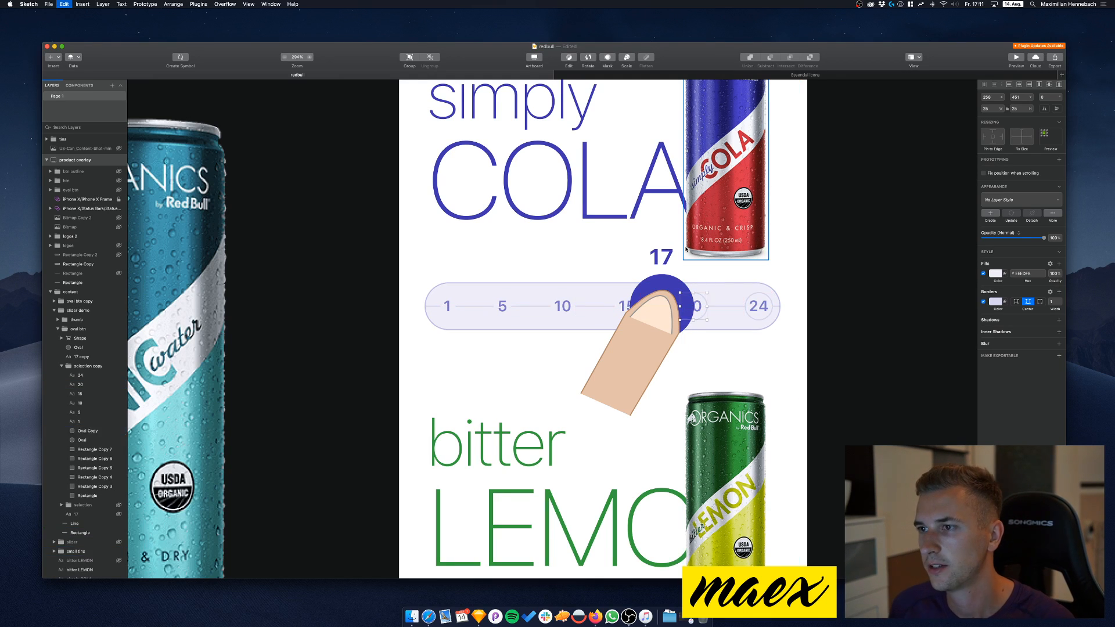
key(super+d)
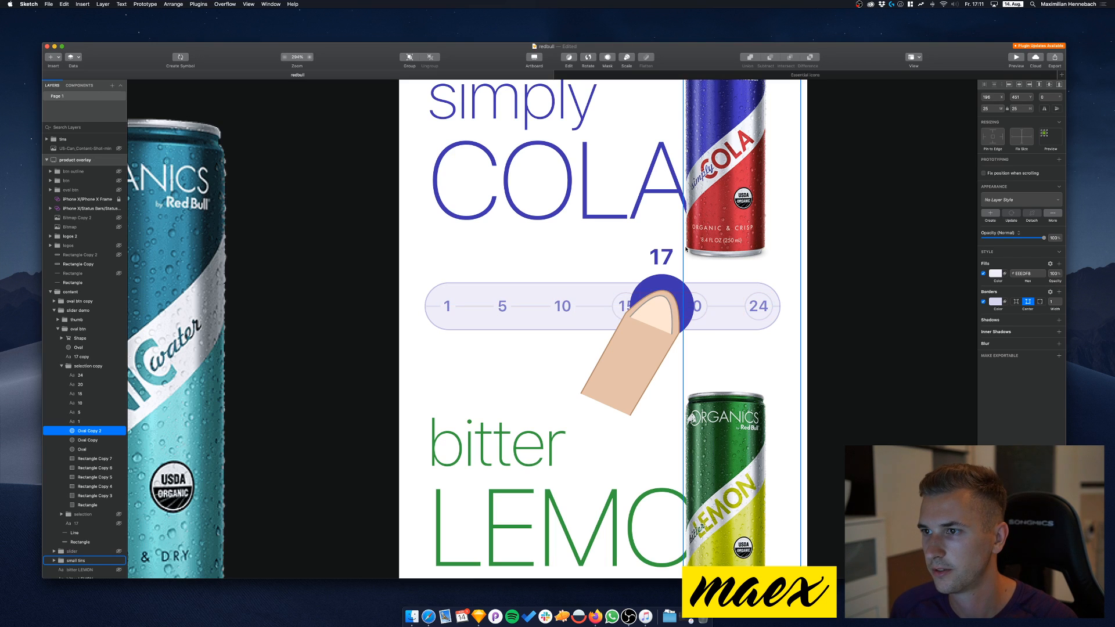
Continue duplicating the circle behind the 10, 5 and 1 labels, nudging each copy horizontally to centre it on its number
key(super+d)
key(shift+Left)
key(Right)
key(Right)
key(super+d)
key(Right)
key(Right)
key(Right)
key(Right)
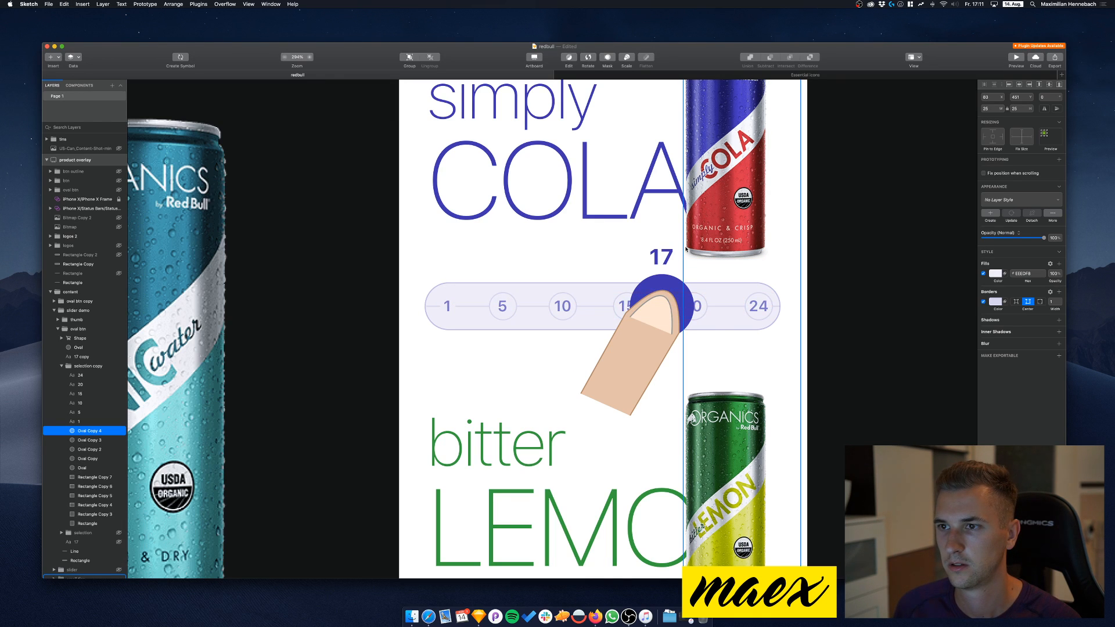
key(super+d)
key(Left)
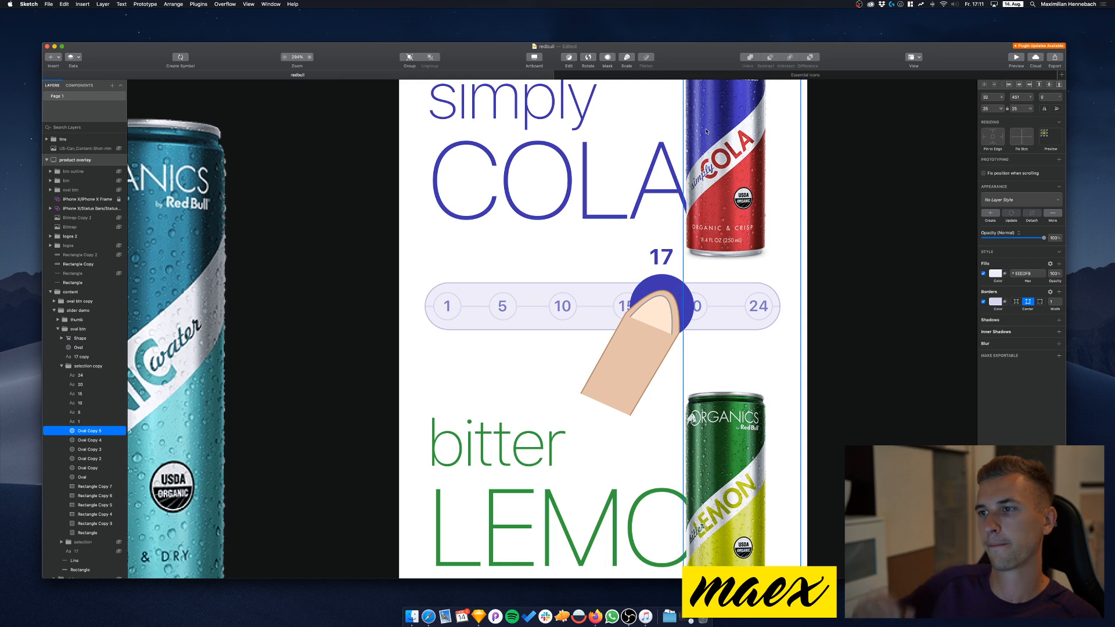
Collapse the selection copy group and hide it, showing the original selection group to compare the scale without circles
scroll(361, 374, up, 3)
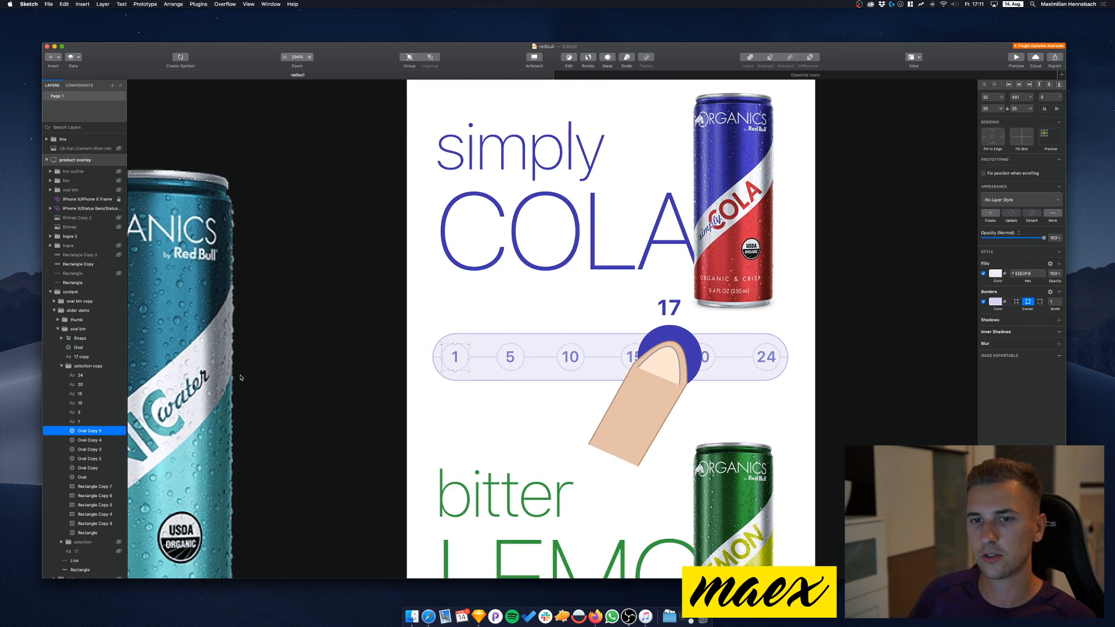
click(62, 367)
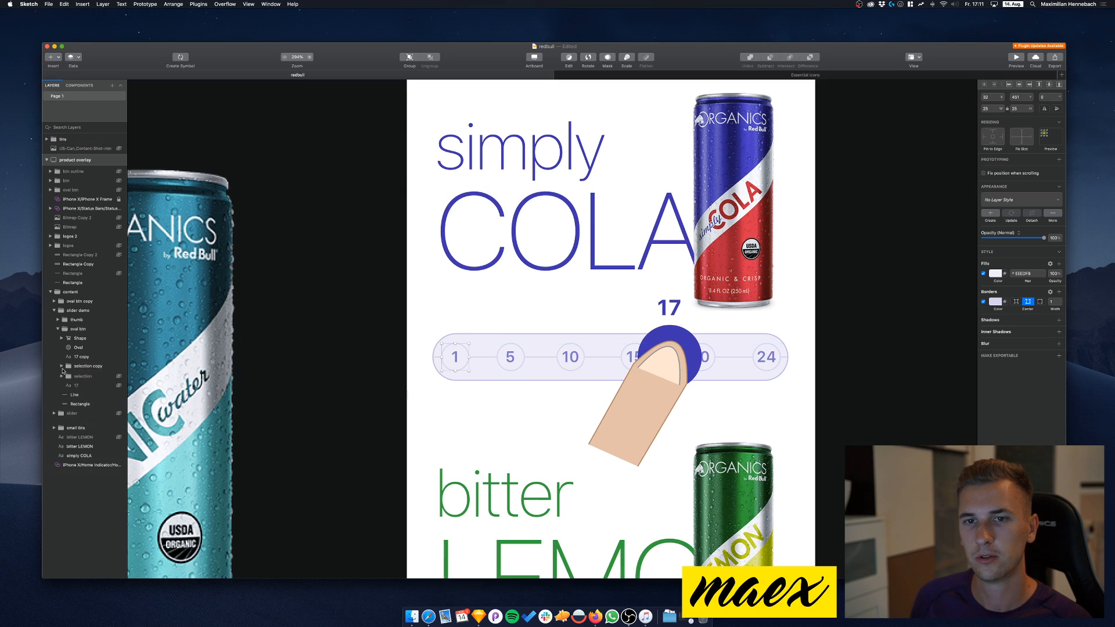
click(117, 368)
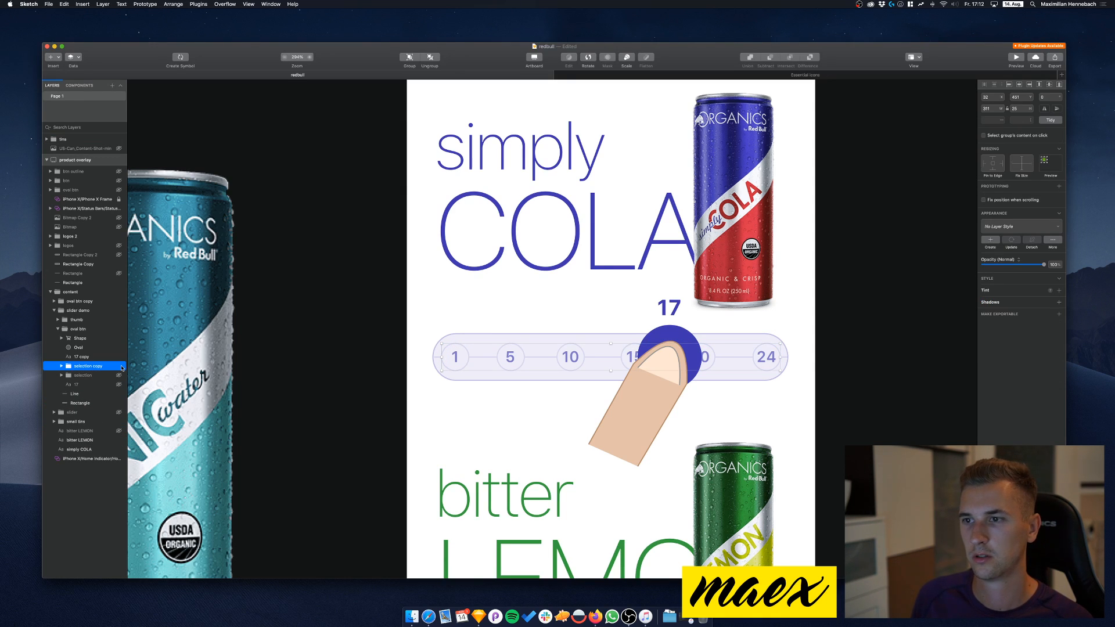
click(119, 366)
click(119, 366)
click(119, 367)
click(119, 367)
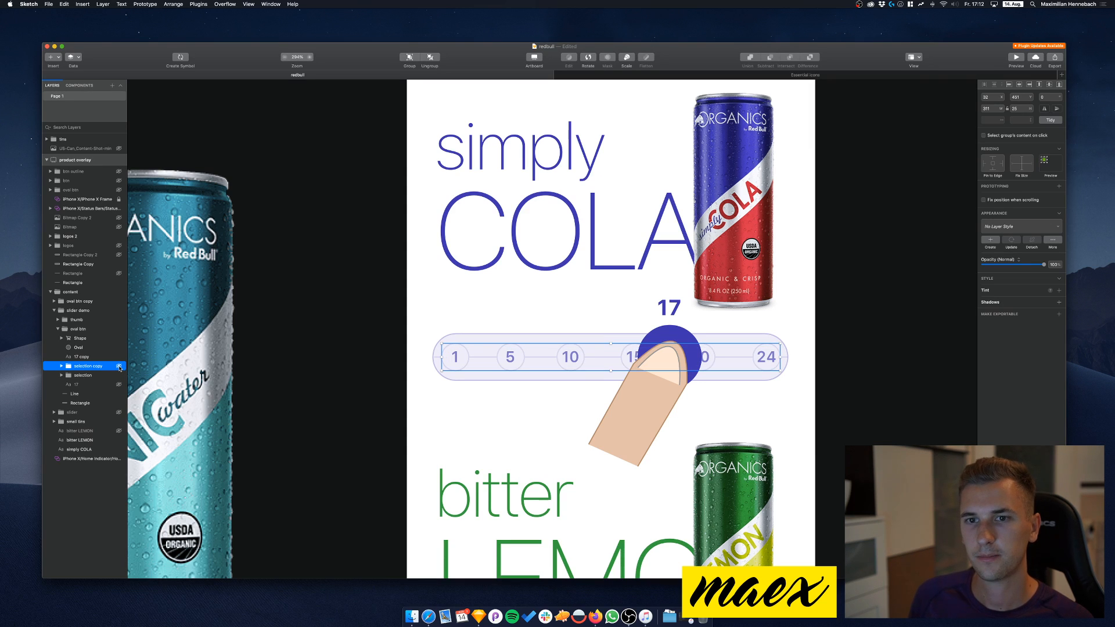
click(120, 367)
click(383, 345)
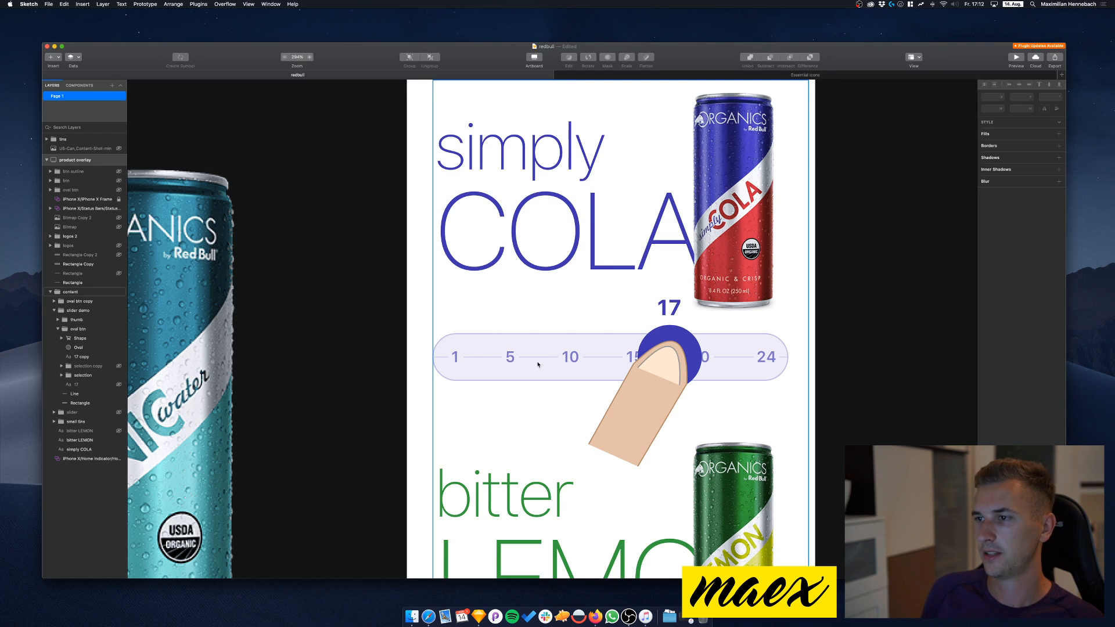
Show the selection copy group with the circled numbers again and save the document
click(120, 367)
scroll(332, 341, down, 5)
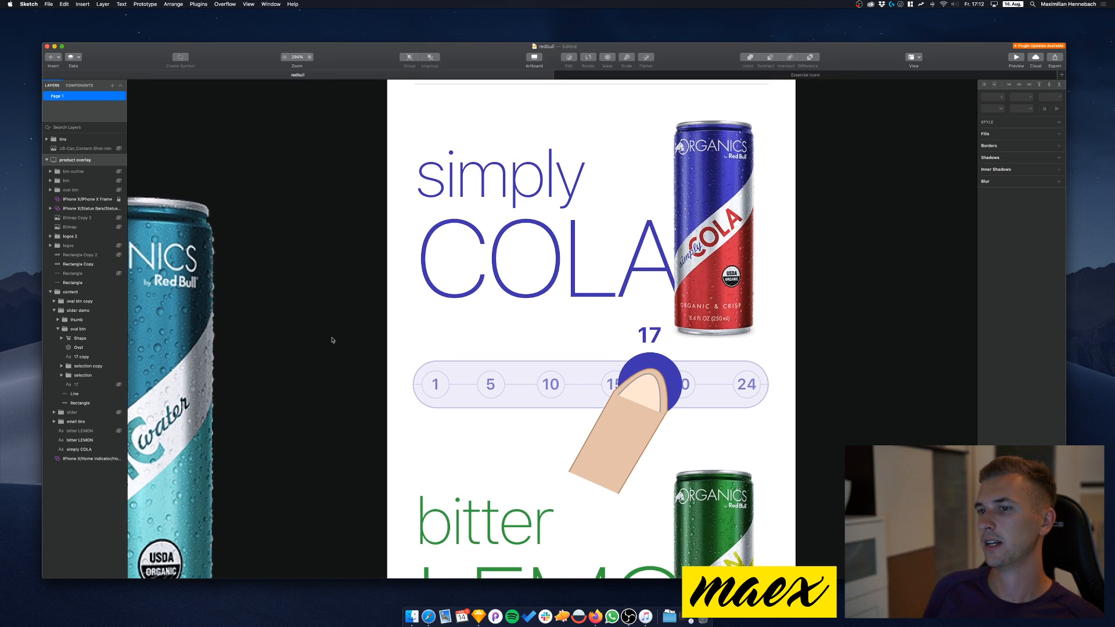
key(super+s)
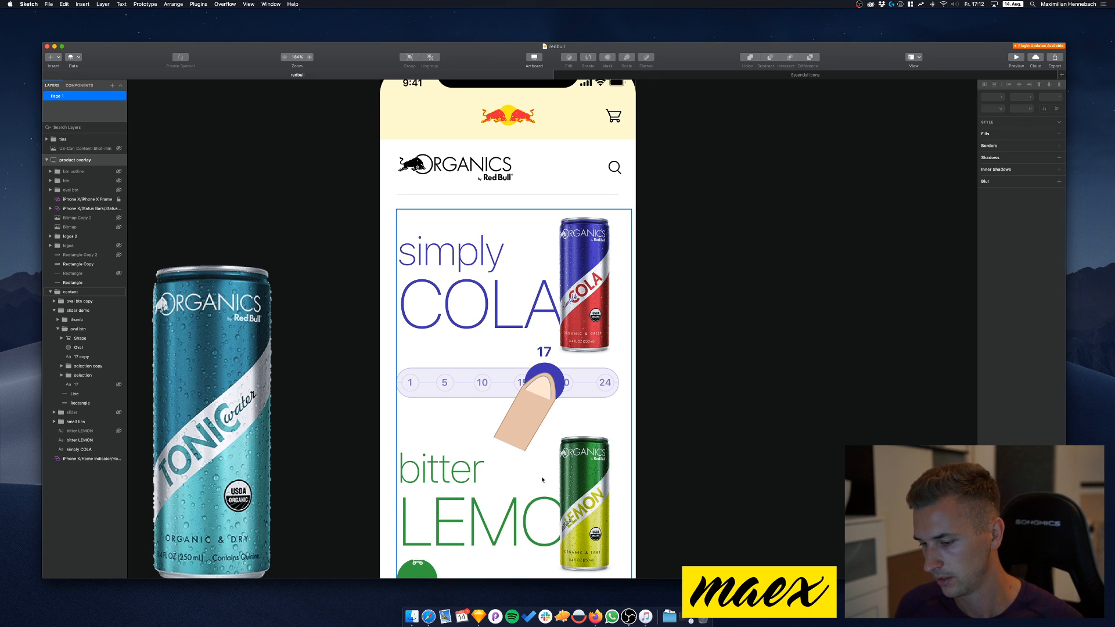
Try to reshape the thumb illustration's outline by moving its path points, and undo the change
click(538, 397)
scroll(537, 397, up, 5)
double_click(561, 364)
double_click(561, 365)
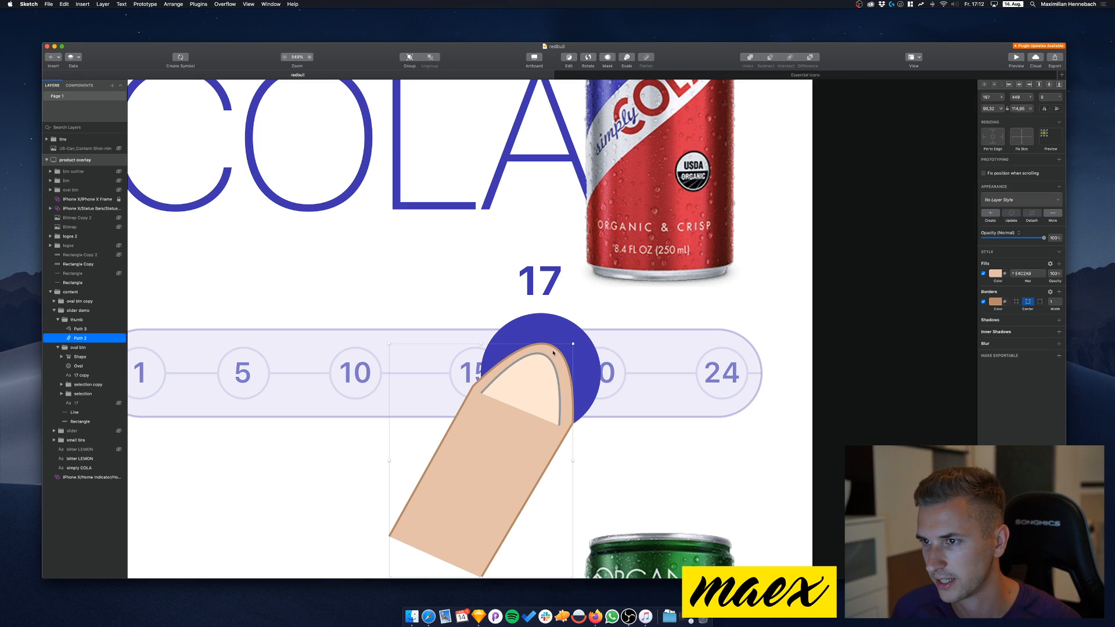
click(573, 424)
drag(580, 287, 579, 322)
drag(559, 329, 564, 316)
key(super+z)
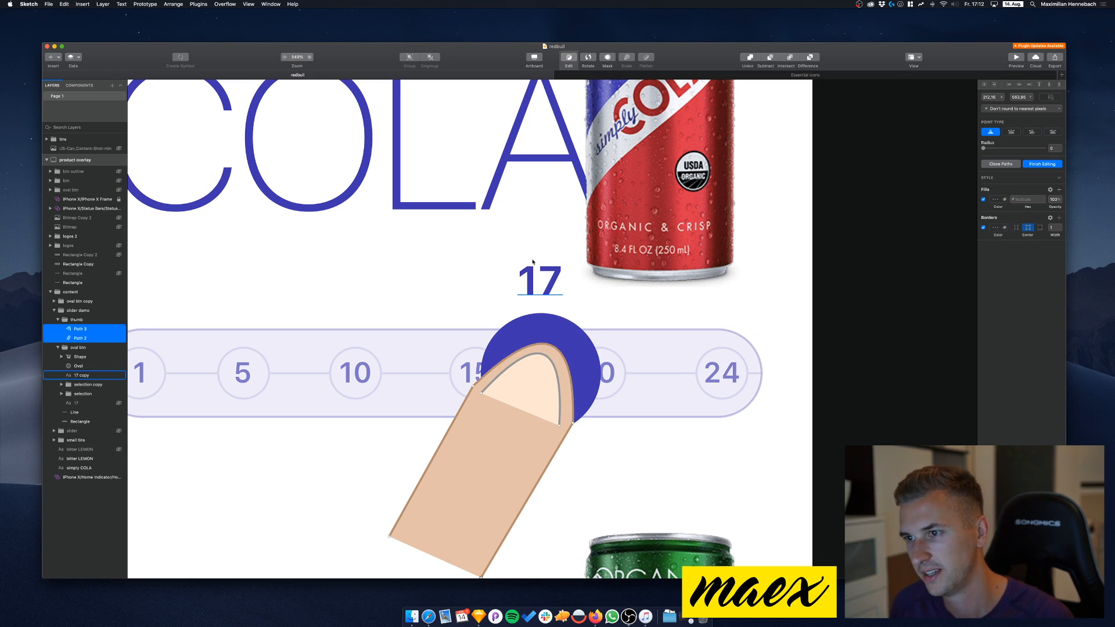
click(533, 262)
scroll(465, 335, down, 5)
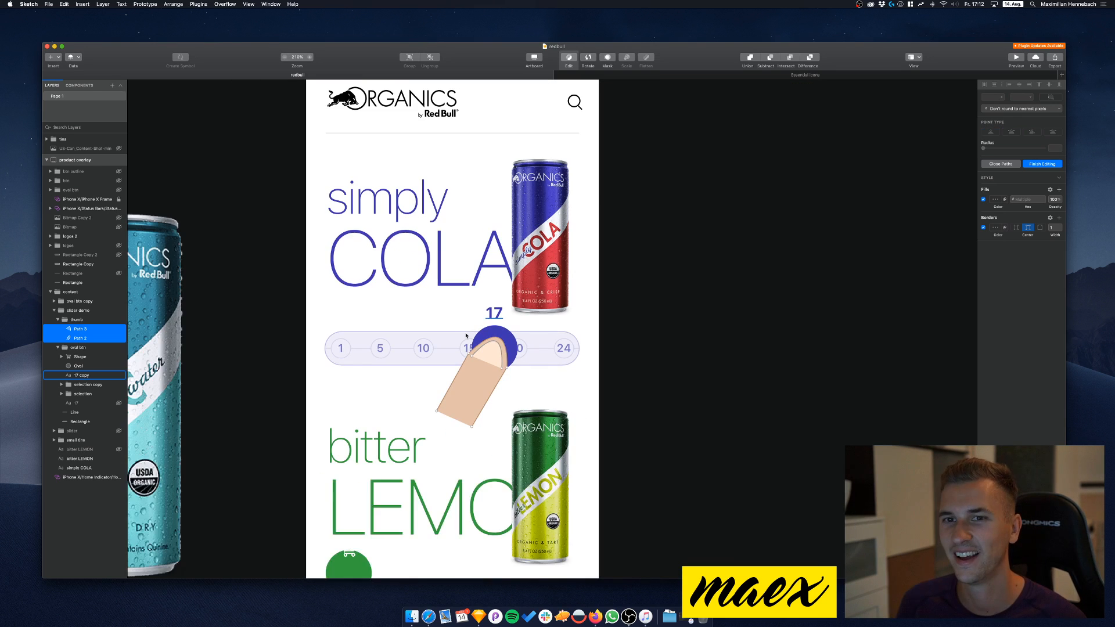
Expand the oval btn copy group and move its white cart icon down to the centre of the green circle
click(82, 319)
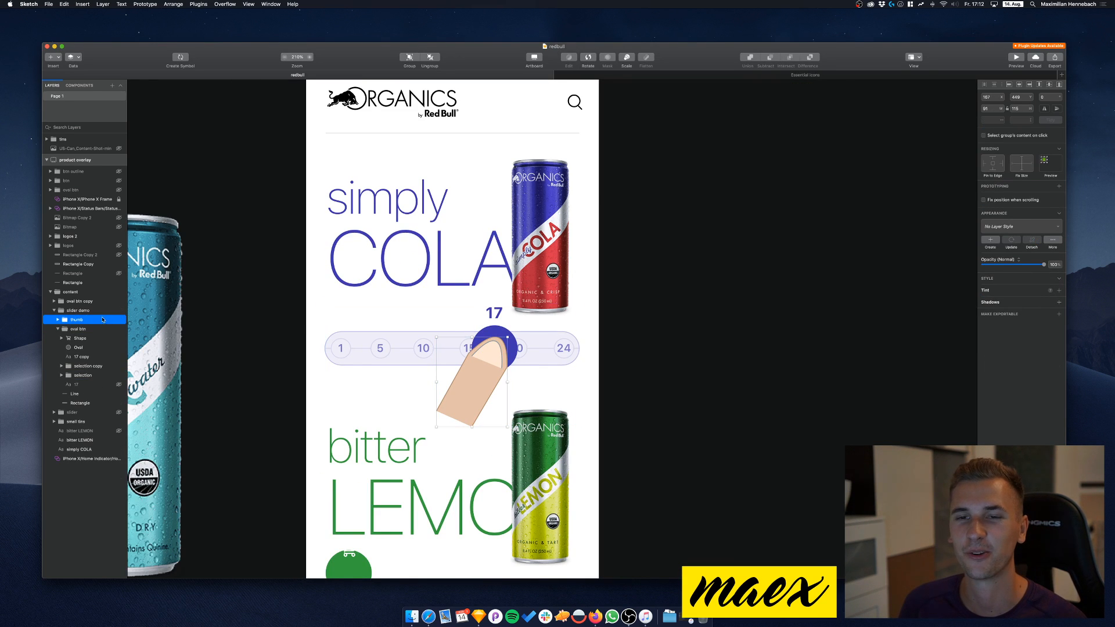
click(80, 302)
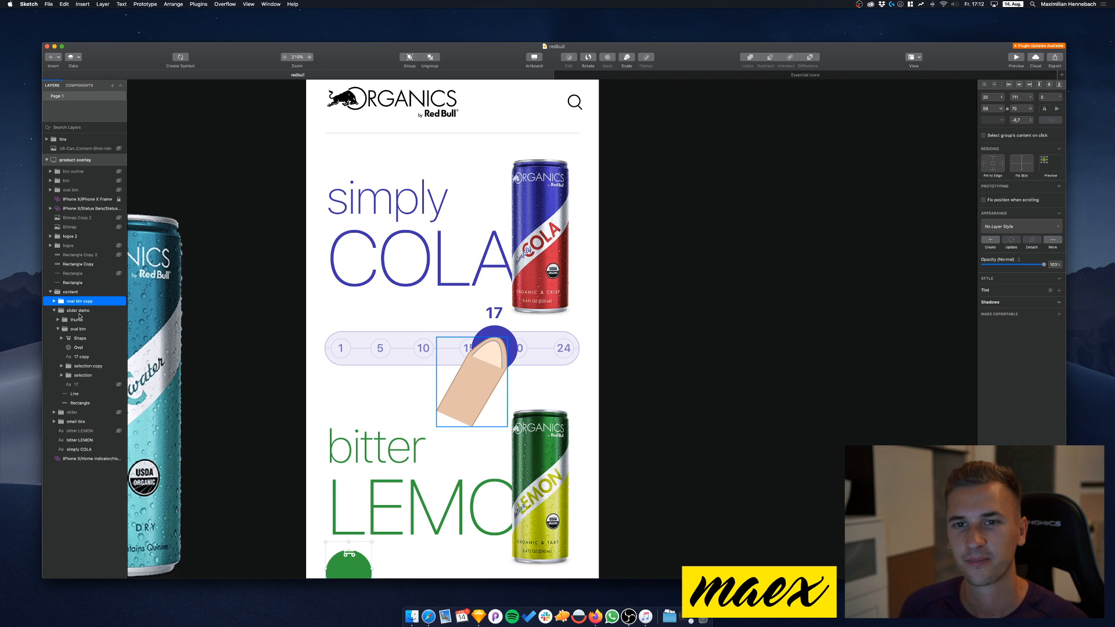
click(118, 302)
click(118, 302)
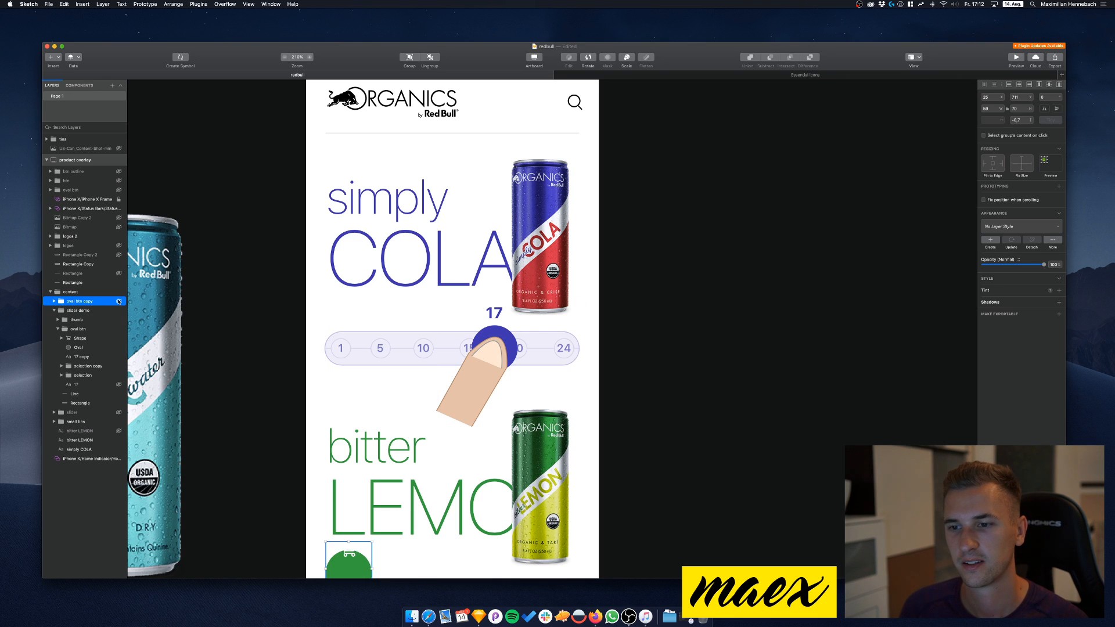
click(54, 302)
click(76, 311)
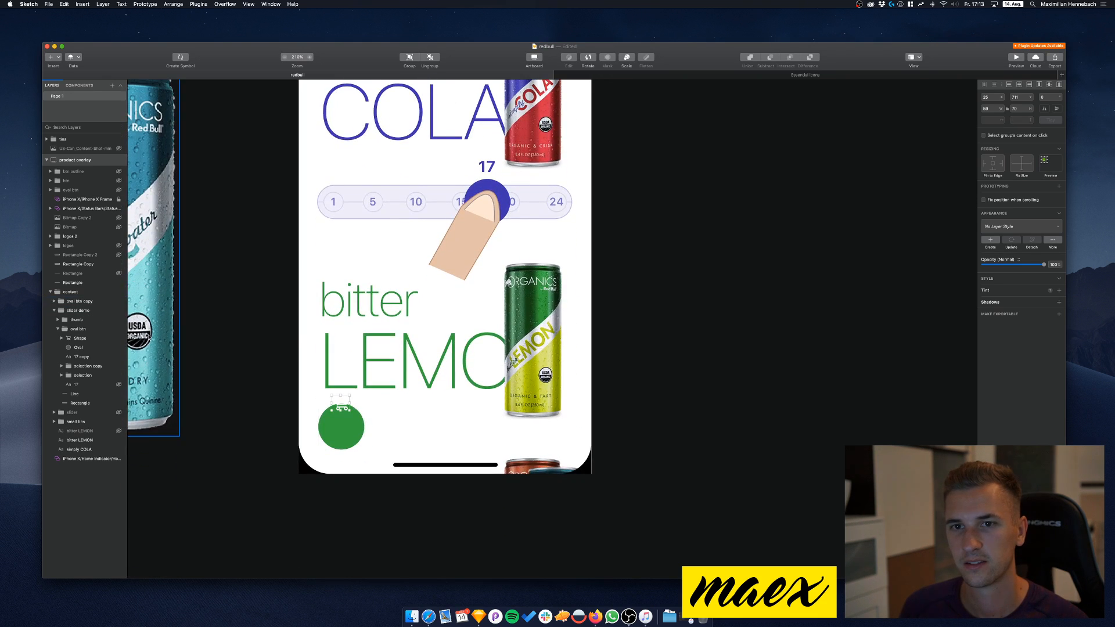
key(shift+Down)
key(shift+Down)
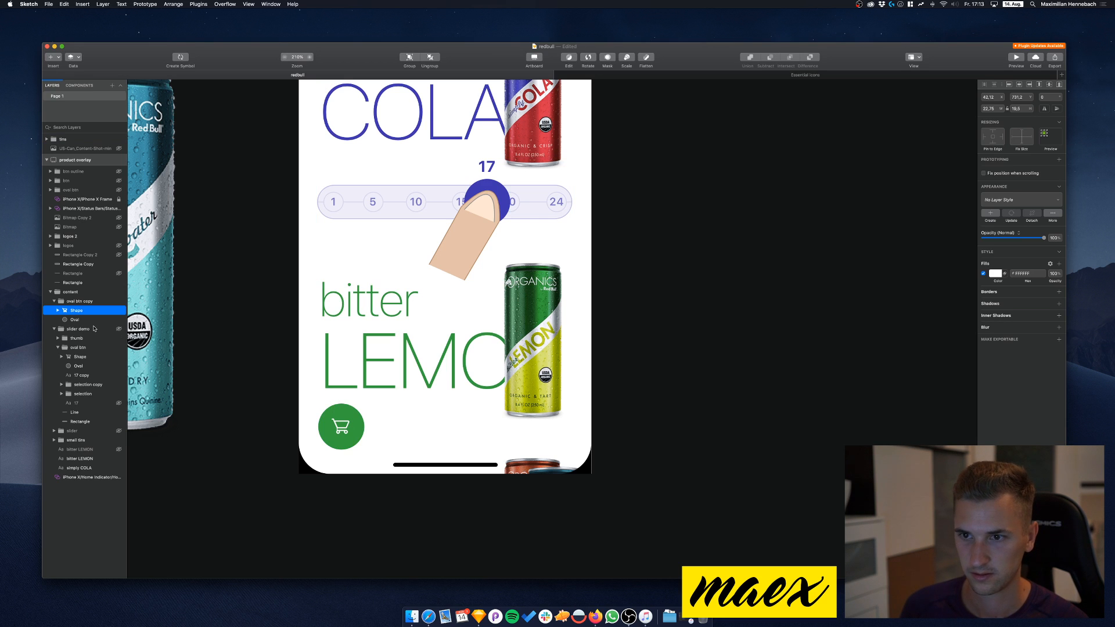
Hide the thumb group inside the slider demo so the cart button on the slider is uncovered
scroll(458, 307, up, 5)
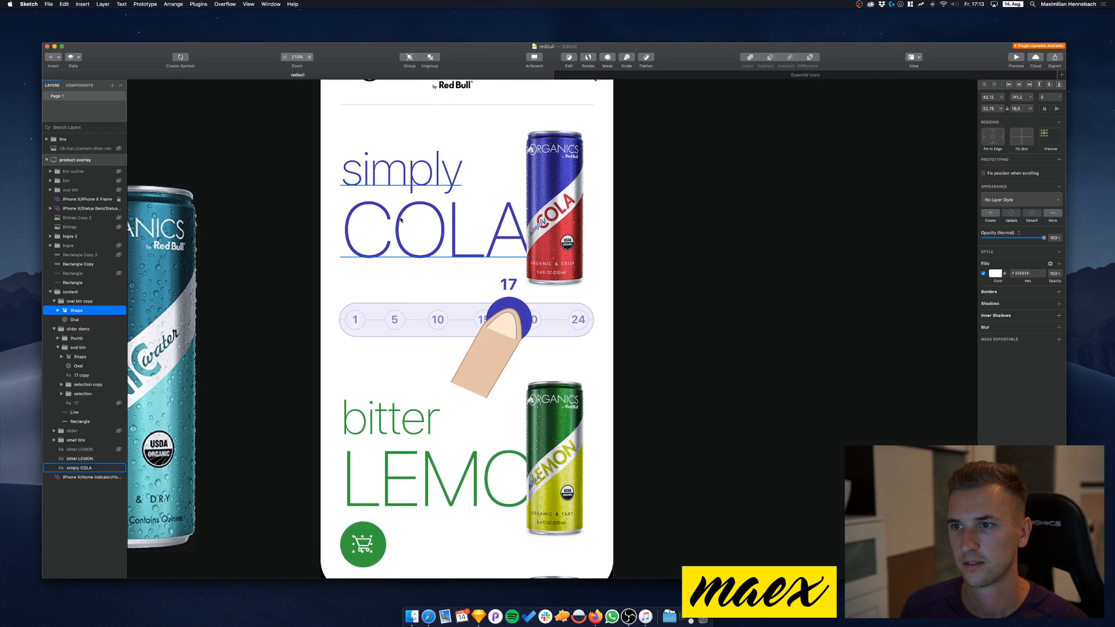
scroll(459, 307, up, 3)
scroll(458, 306, left, 2)
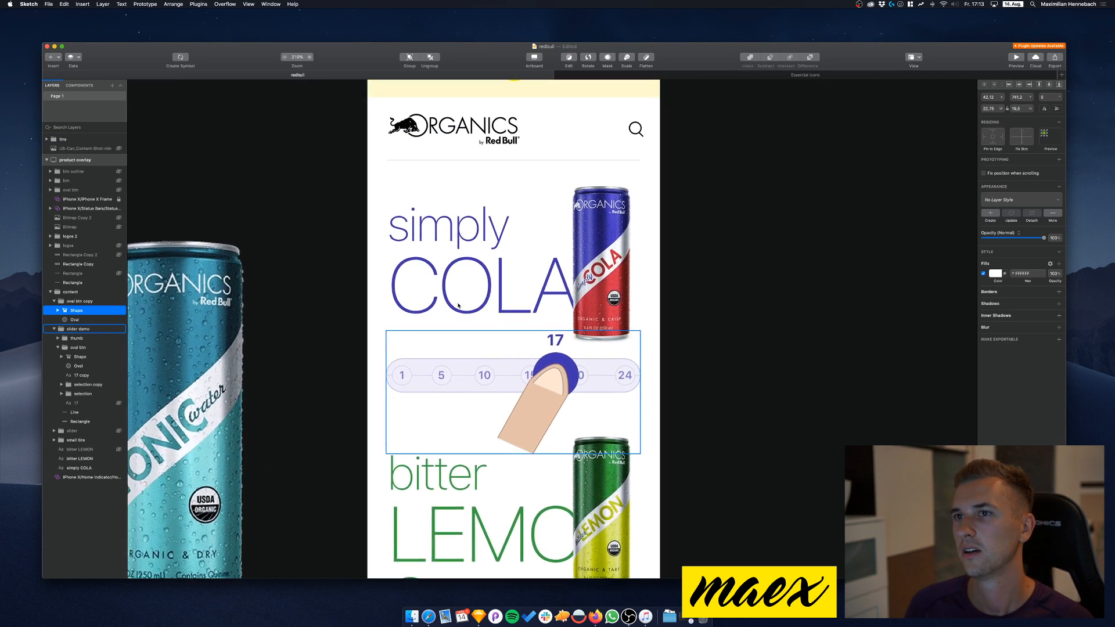
scroll(459, 306, down, 2)
click(76, 339)
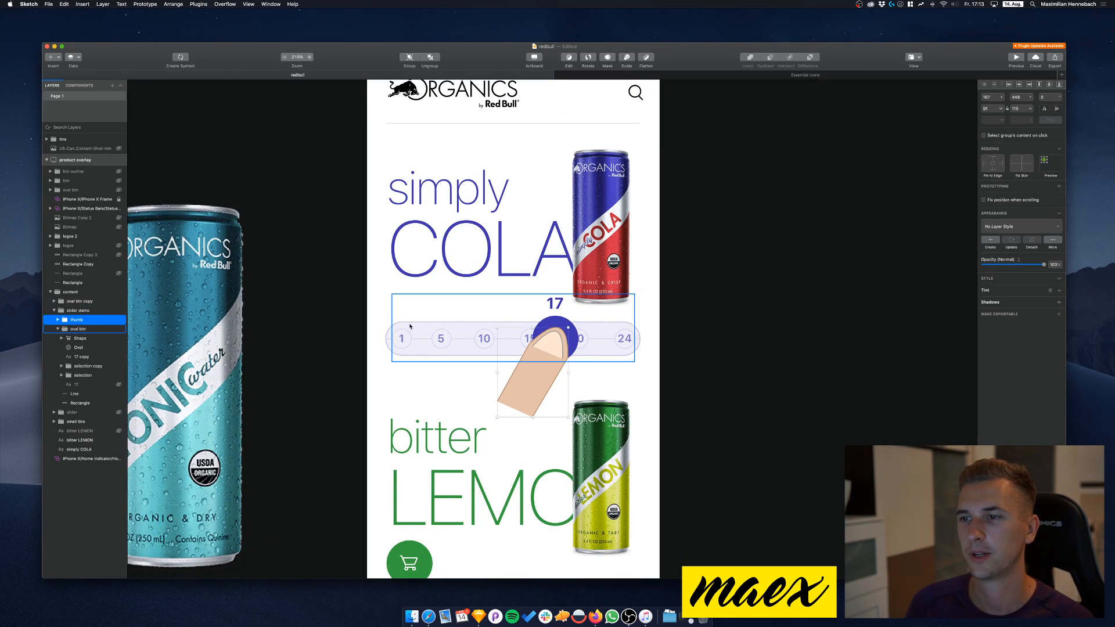
click(119, 320)
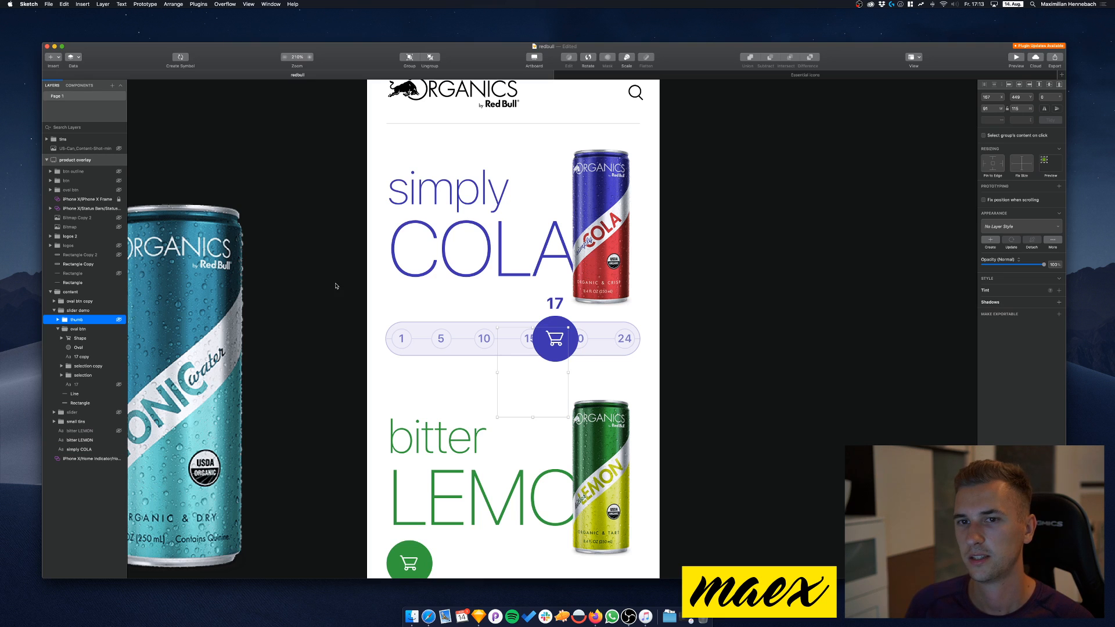
Rename the hidden thumb group as "prototyping thumb" and clear the selection
double_click(74, 319)
text(prototyping)
key(Return)
click(287, 314)
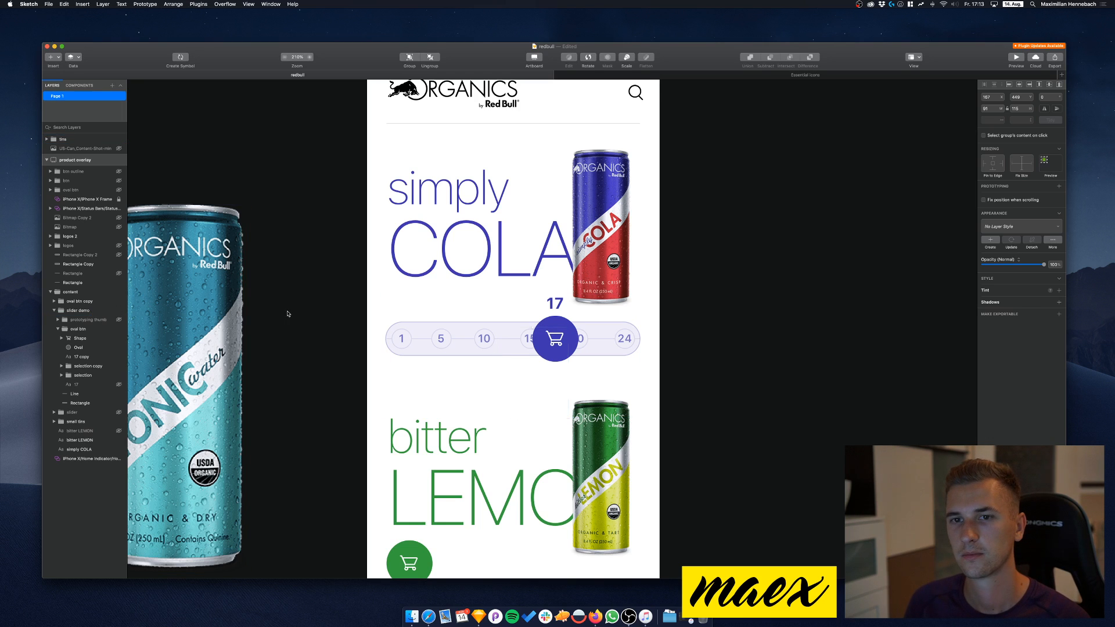
Add a thumbs-up emoji before the name of the prototyping thumb group, clear the selection and save the document
double_click(88, 319)
key(ctrl+super+space)
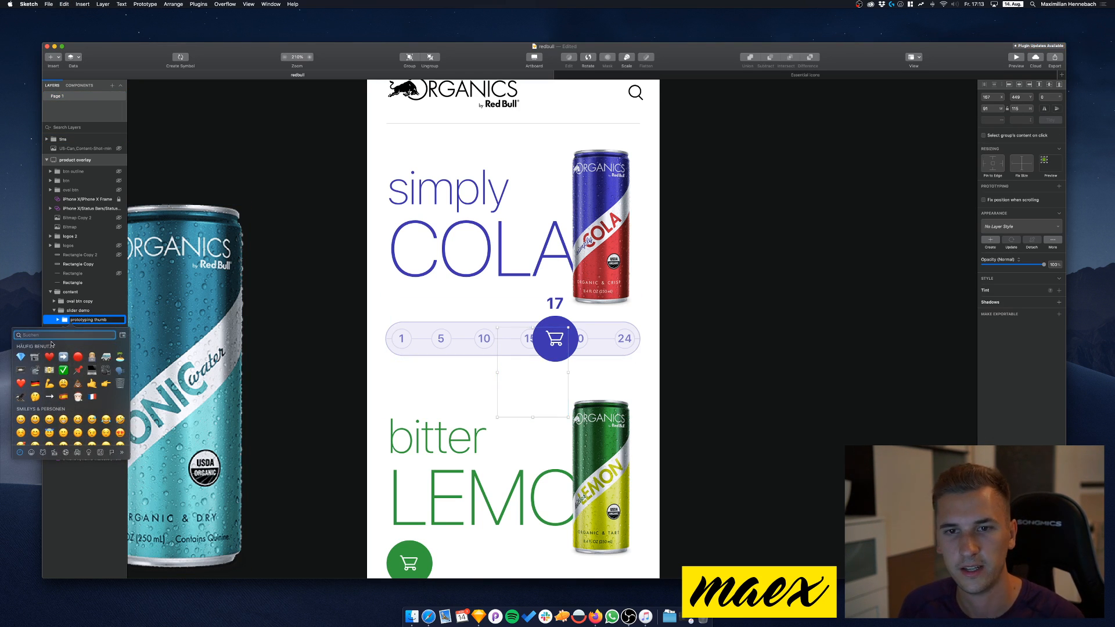
scroll(67, 423, down, 5)
scroll(67, 424, down, 10)
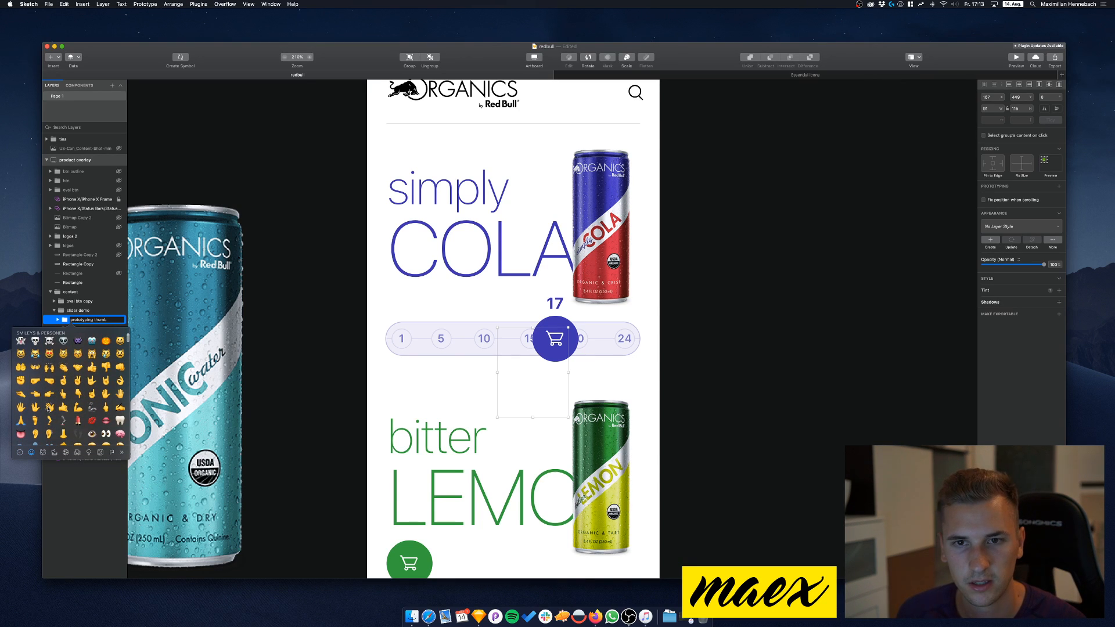
drag(89, 371, 46, 351)
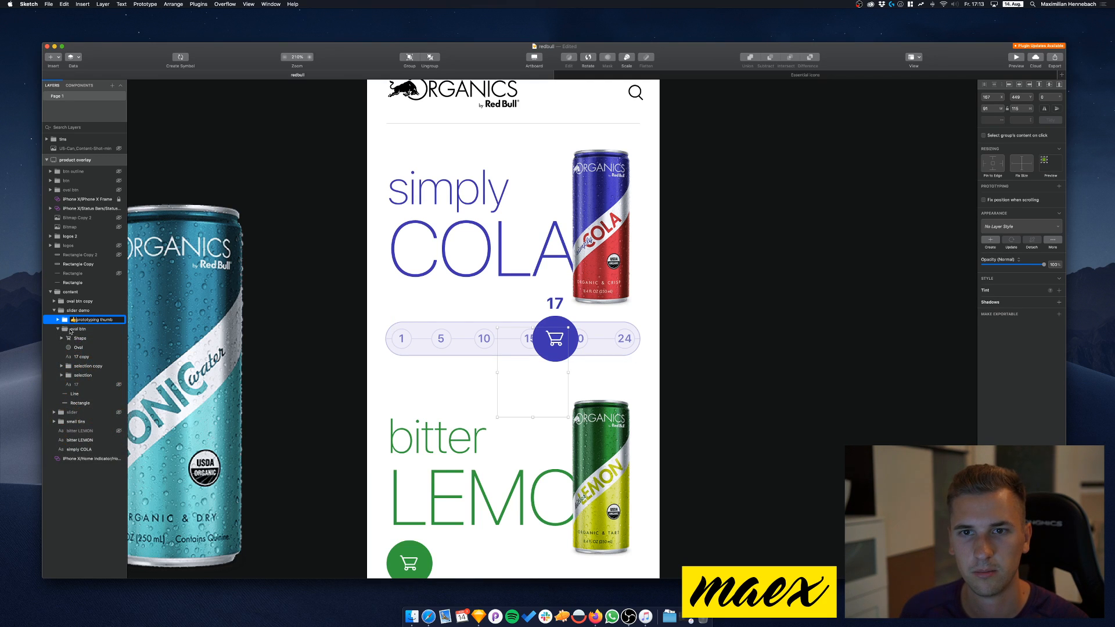
key(Return)
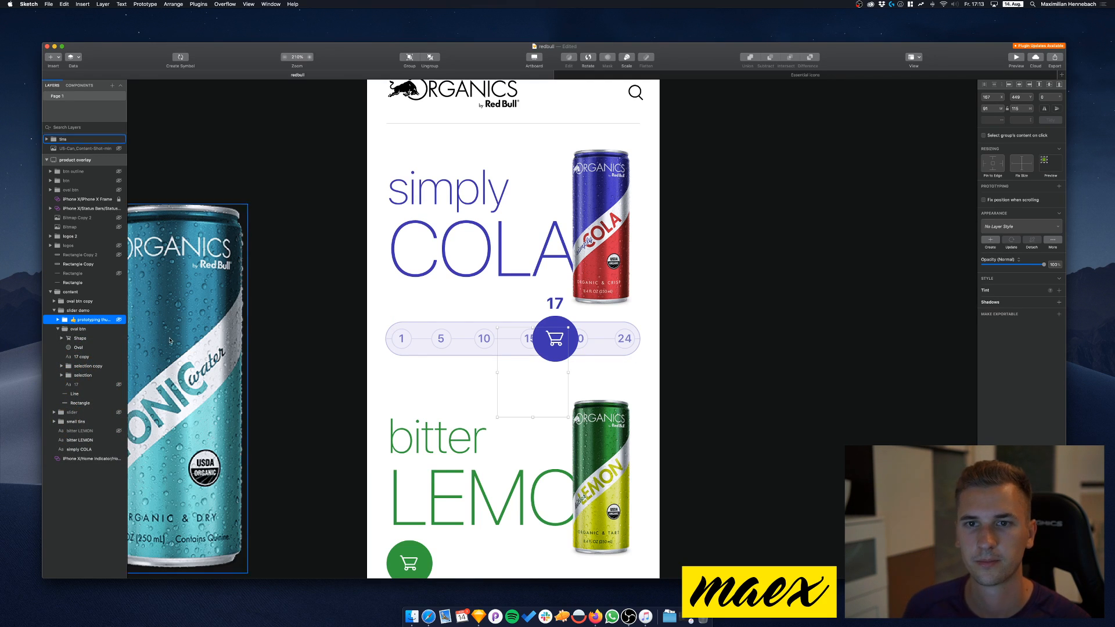
click(356, 313)
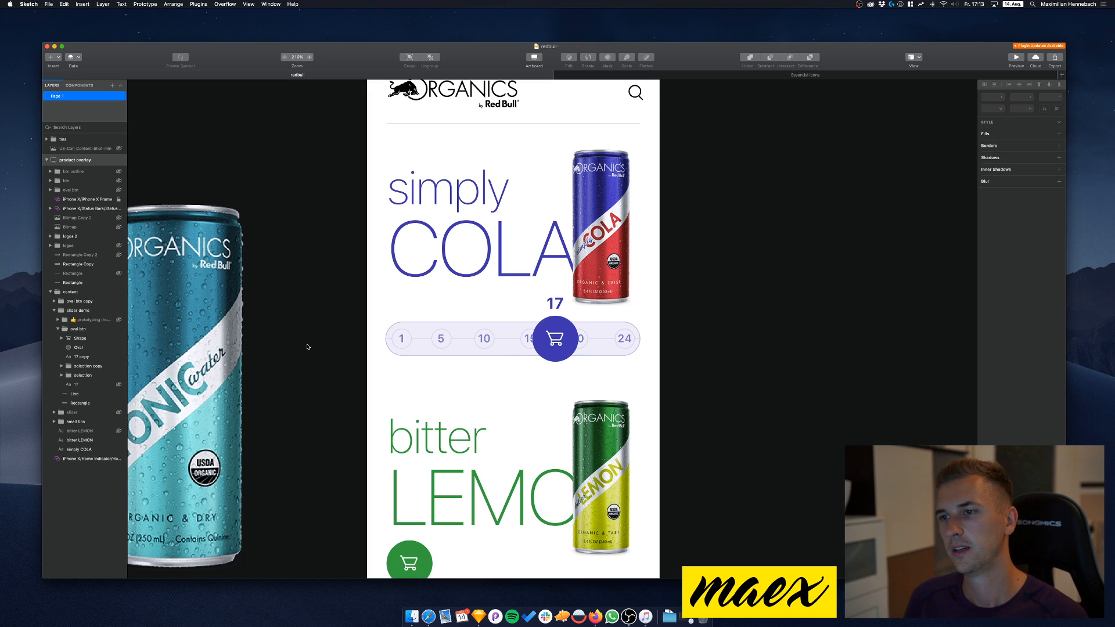
key(super+s)
Collapse the slider demo group, duplicate it, and move the duplicate straight down until its scale sits below the bitter LEMON text
scroll(307, 347, up, 1)
scroll(308, 347, right, 1)
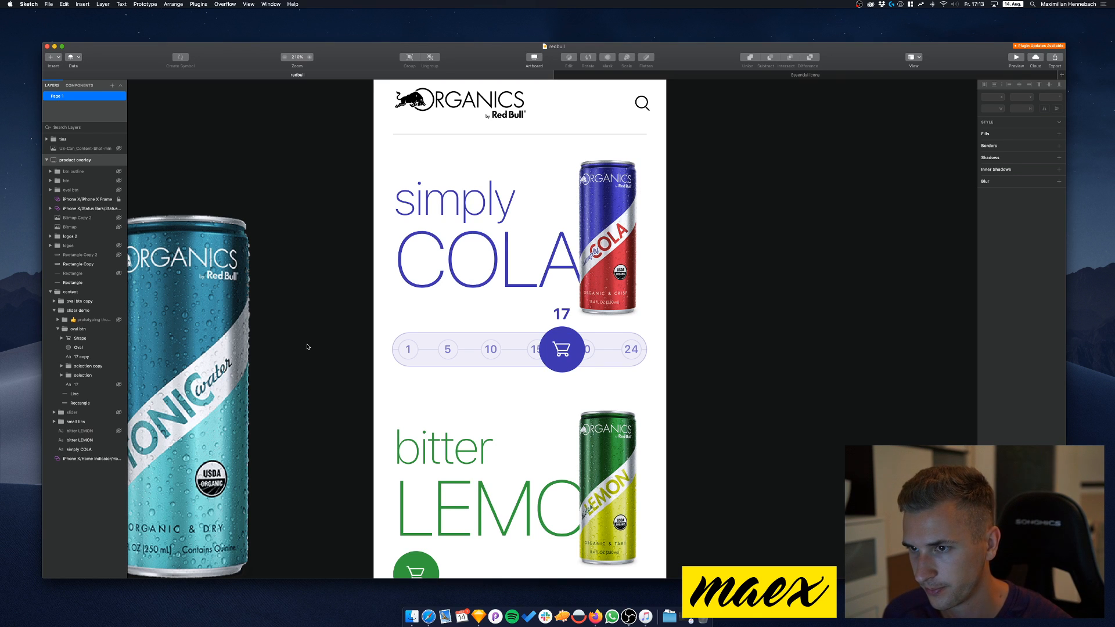
scroll(308, 347, down, 5)
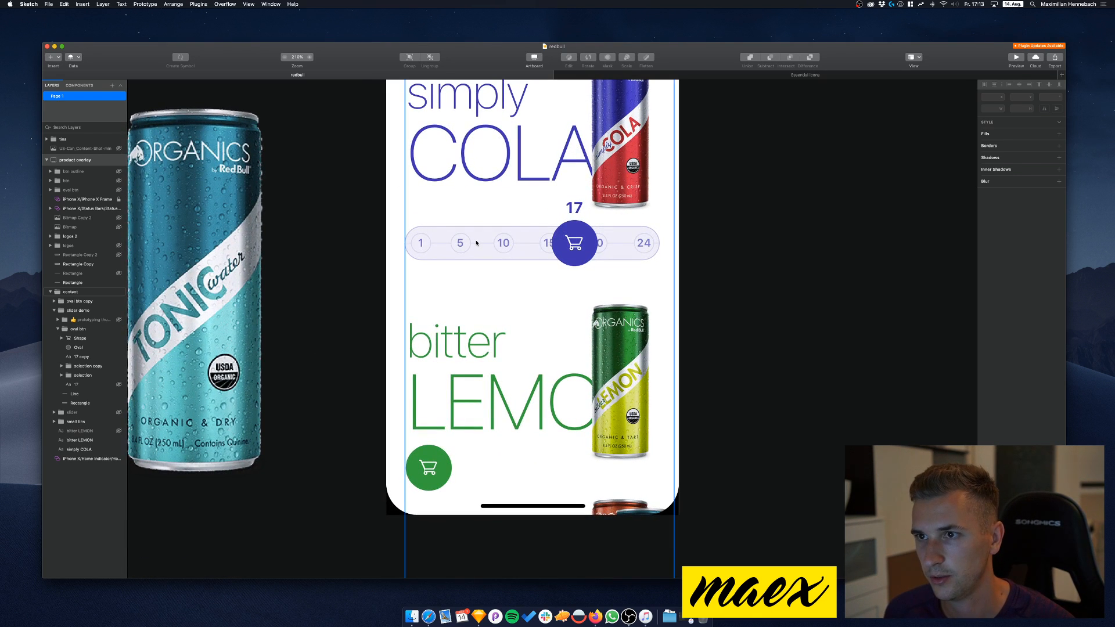
click(477, 243)
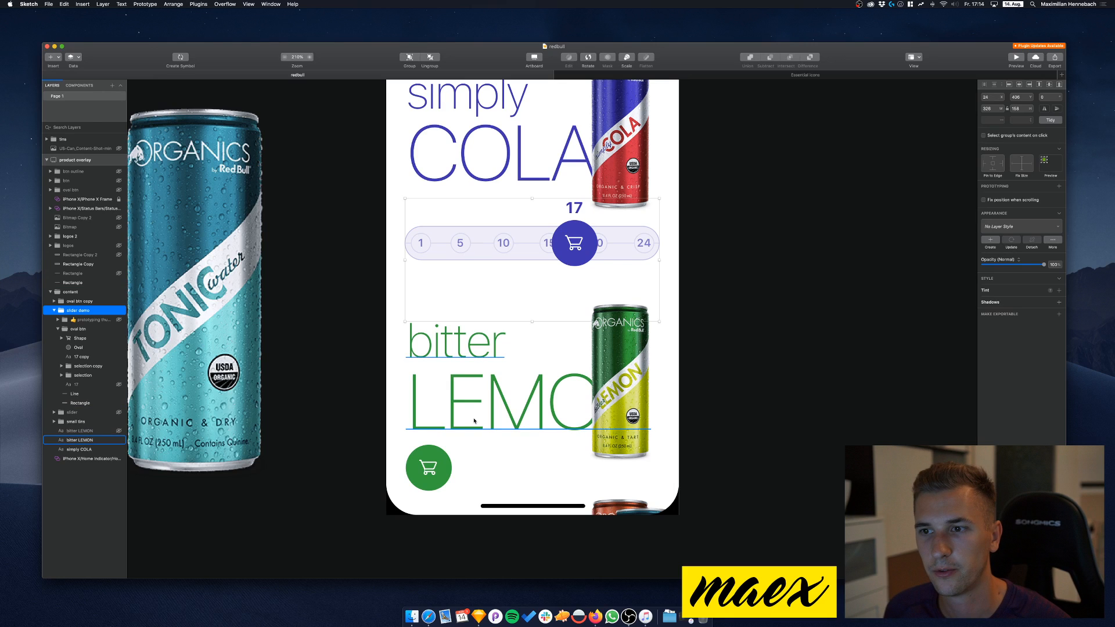
click(54, 310)
key(super+c)
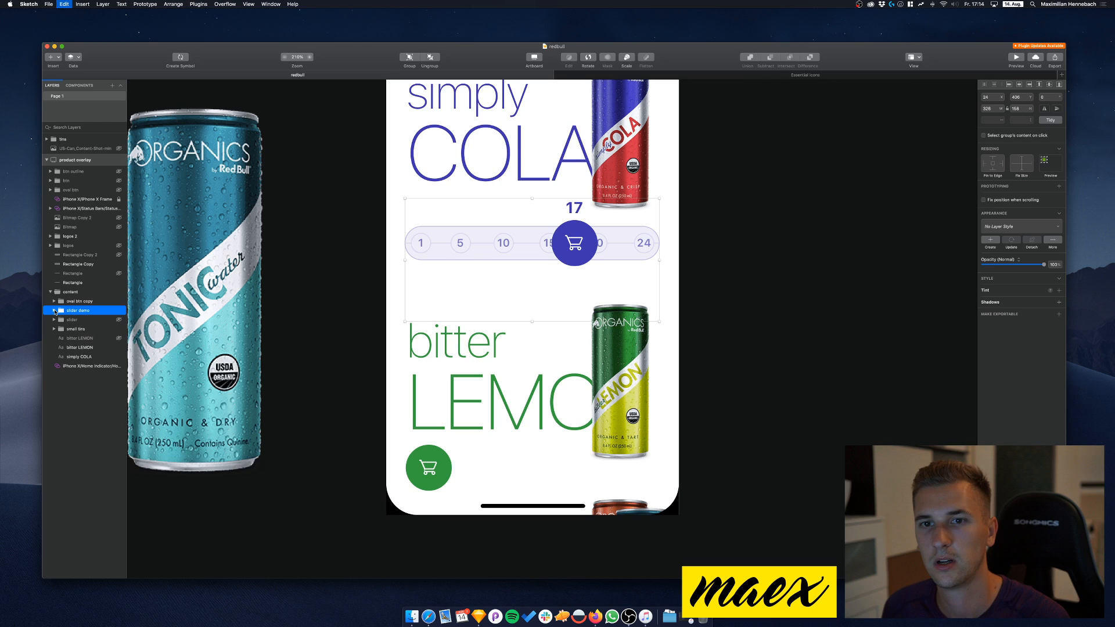
key(super+v)
key(shift+Down)
key(shift+Down)
key(shift+Down)
key(shift+Down)
key(shift+Down)
key(shift+Down)
key(shift+Down)
key(shift+Down)
key(shift+Down)
key(shift+Down)
key(shift+Down)
key(shift+Down)
key(shift+Down)
key(shift+Down)
key(shift+Down)
key(shift+Down)
key(shift+Down)
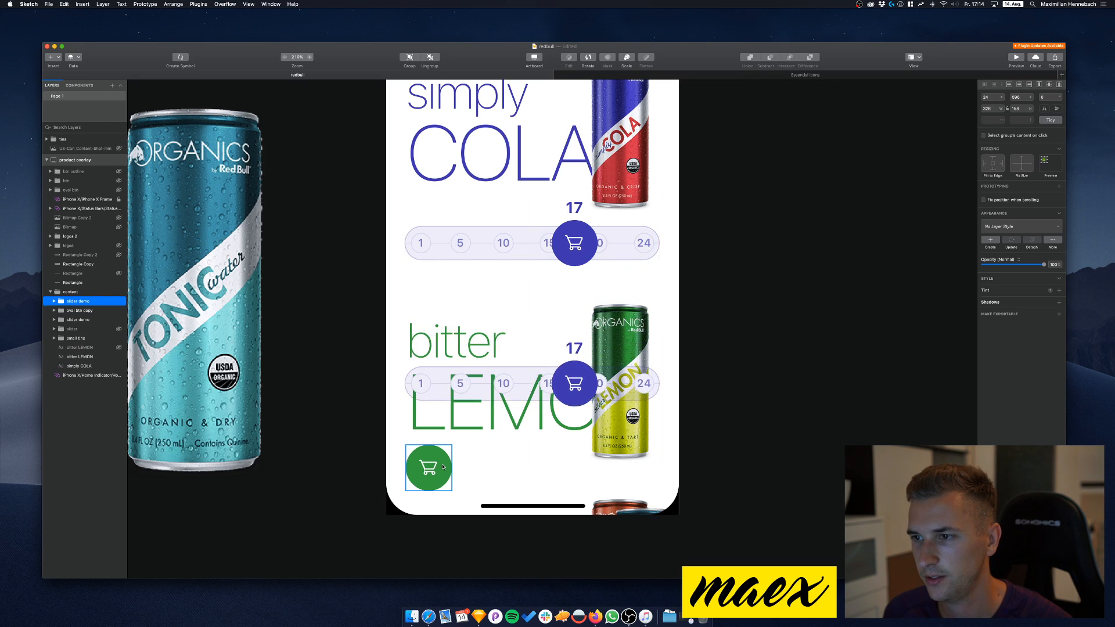
key(shift+Down)
key(shift+Down)
key(shift+Down)
key(shift+Down)
key(shift+Down)
key(shift+Down)
key(shift+Down)
key(shift+Down)
key(shift+Down)
key(shift+Down)
key(shift+Down)
key(shift+Down)
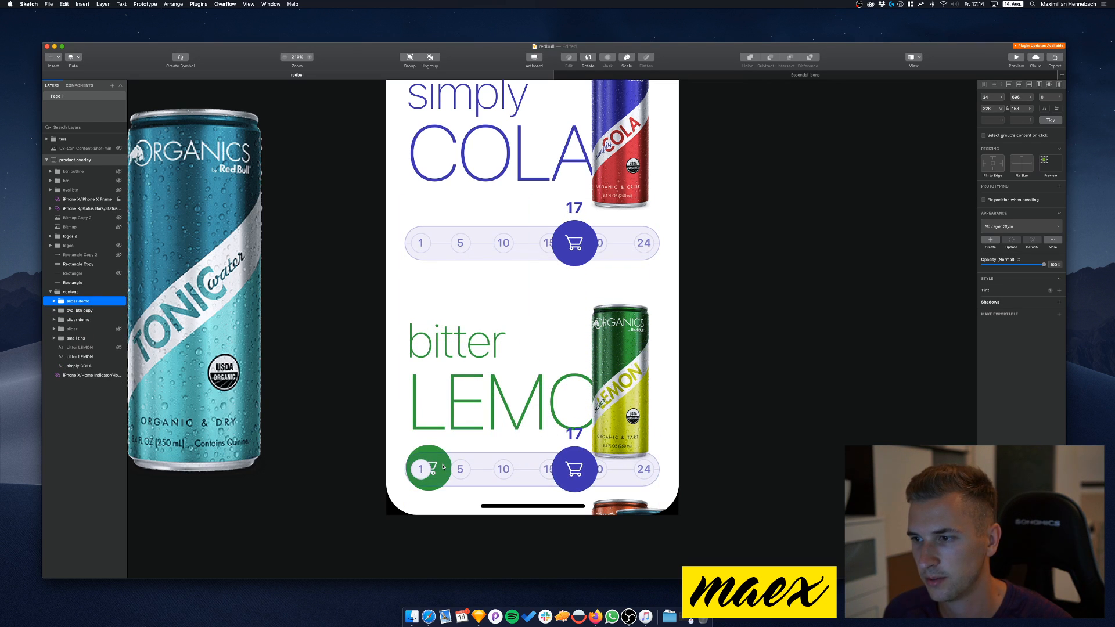
key(shift+Up)
key(shift+Down)
key(shift+Down)
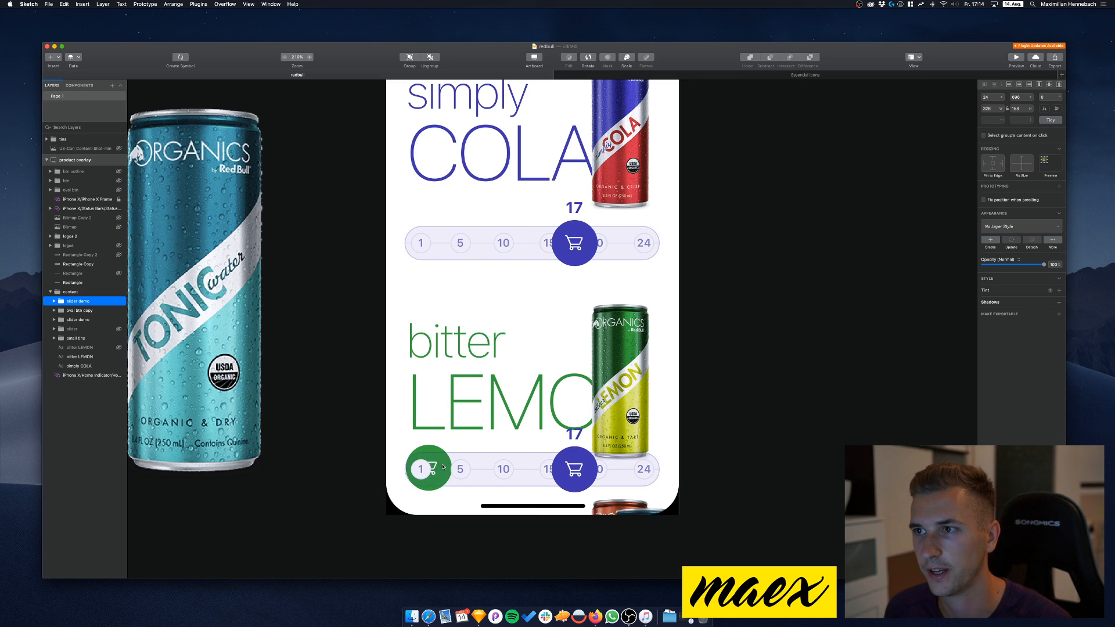
key(shift+Down)
key(shift+Down)
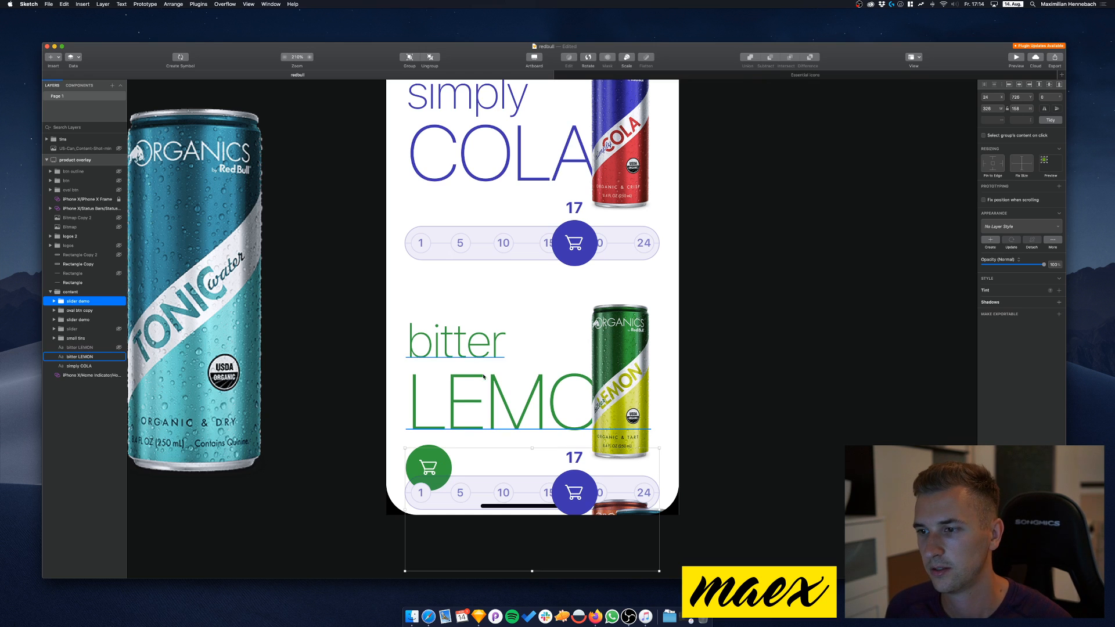
Hide the oval btn copy group with the green cart button that overlaps the duplicated slider
scroll(493, 388, down, 2)
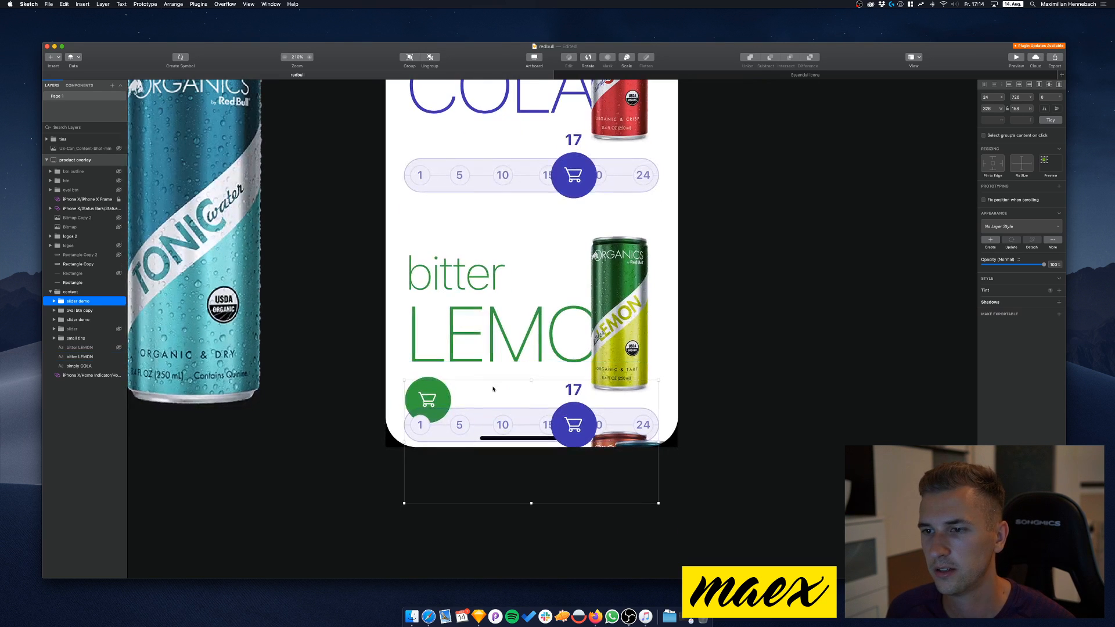
double_click(431, 383)
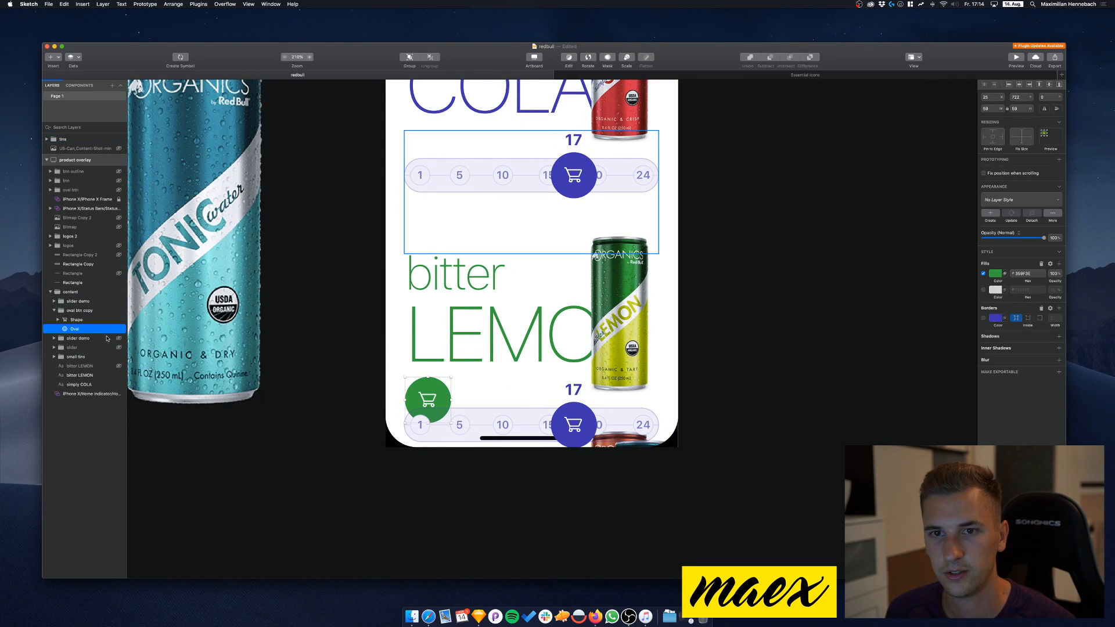
click(118, 311)
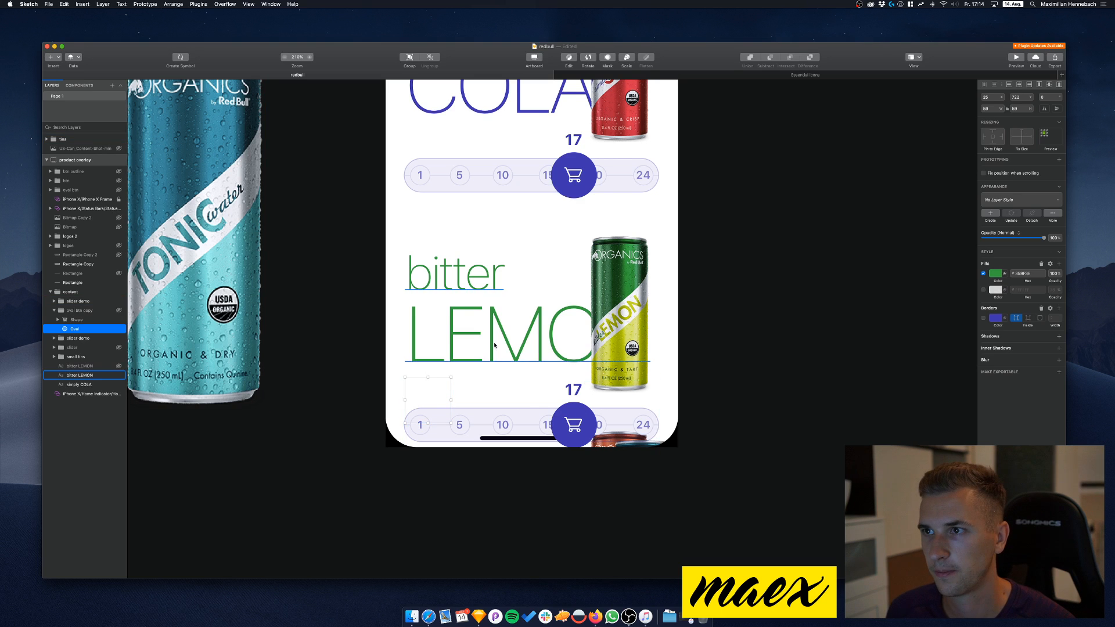
Fill the lower slider's background rectangle with the green document colour at 9% alpha
scroll(502, 371, down, 1)
super+click(502, 406)
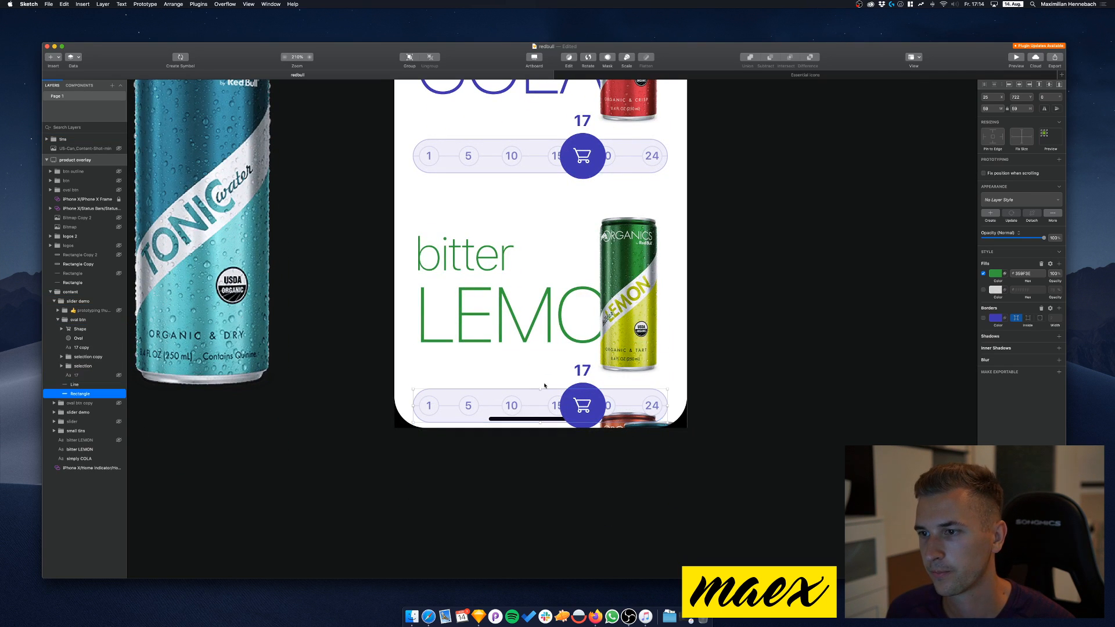
click(995, 293)
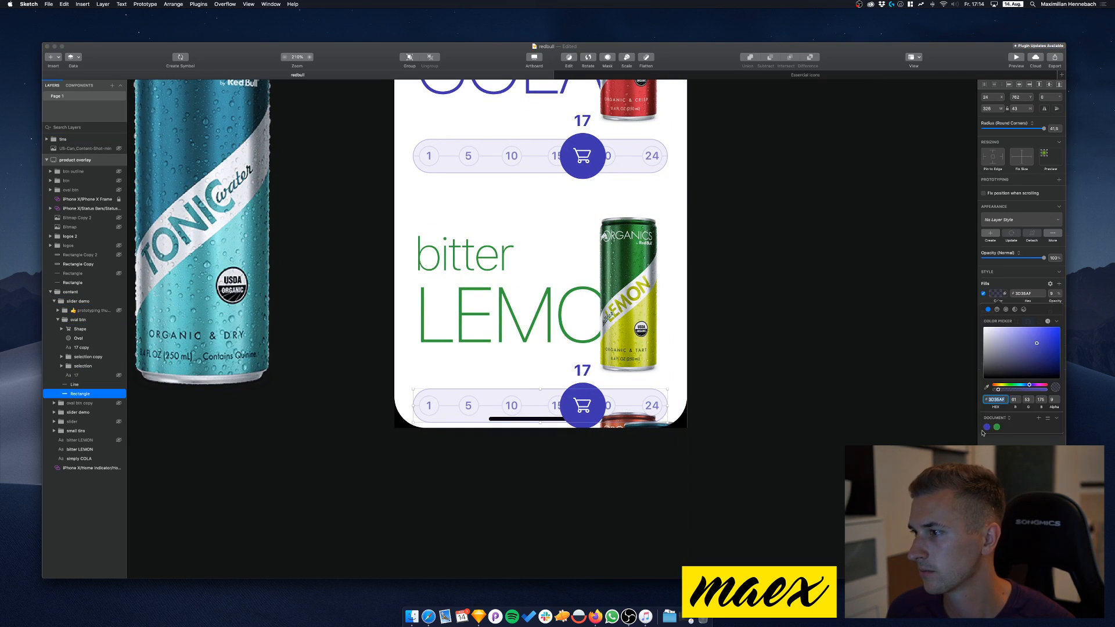
click(998, 427)
click(1054, 400)
text(9)
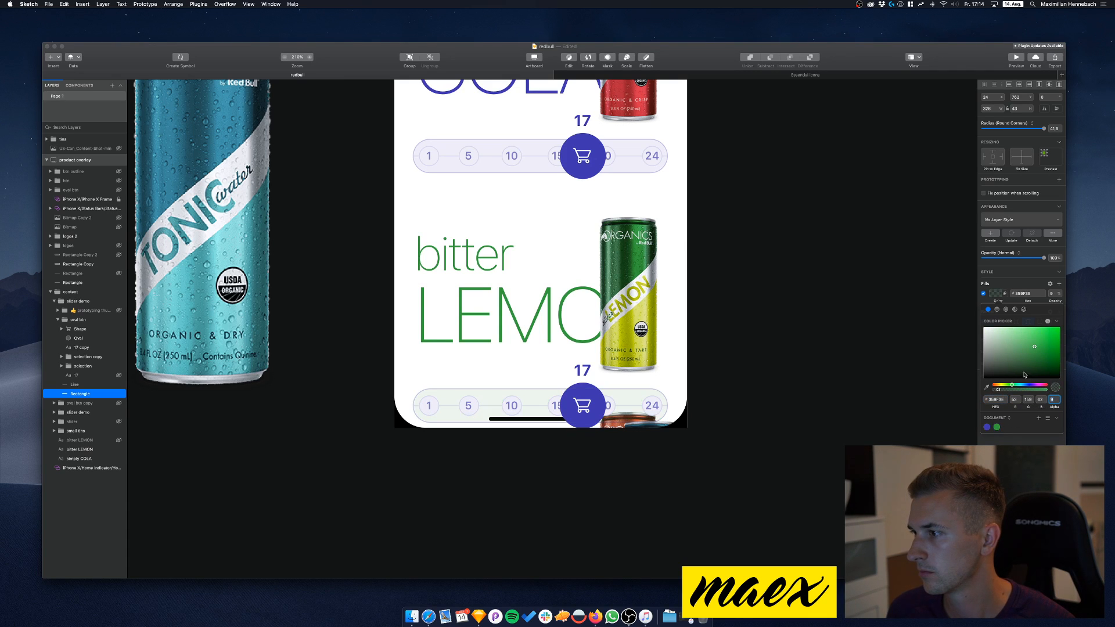
Change the border of the lower slider's background rectangle to the green document colour at 29% alpha
click(997, 294)
click(997, 322)
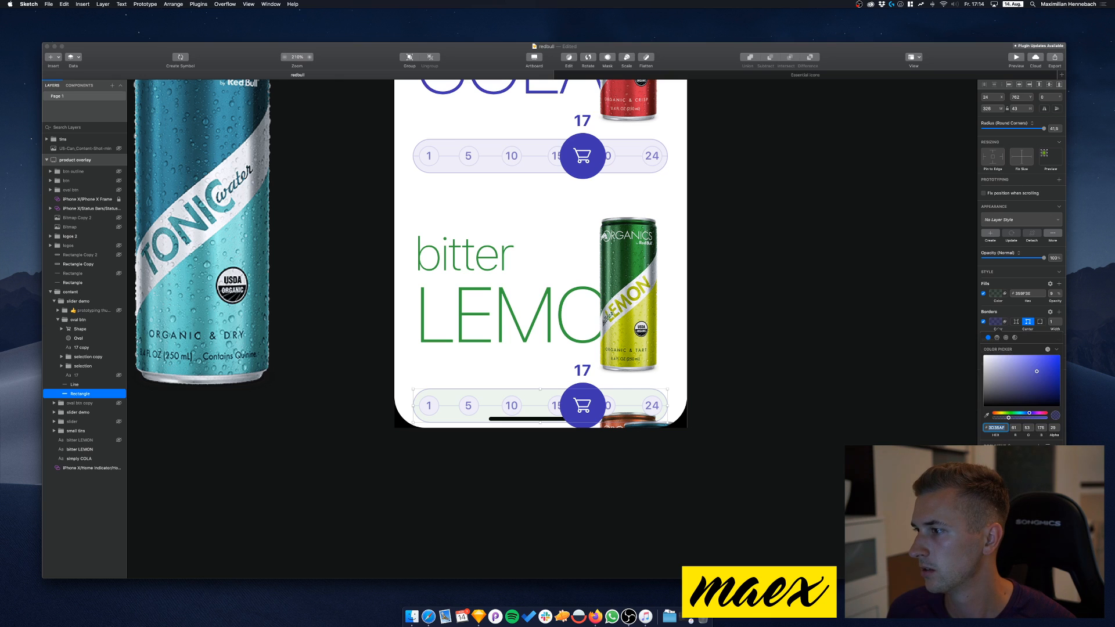
click(988, 458)
click(1053, 427)
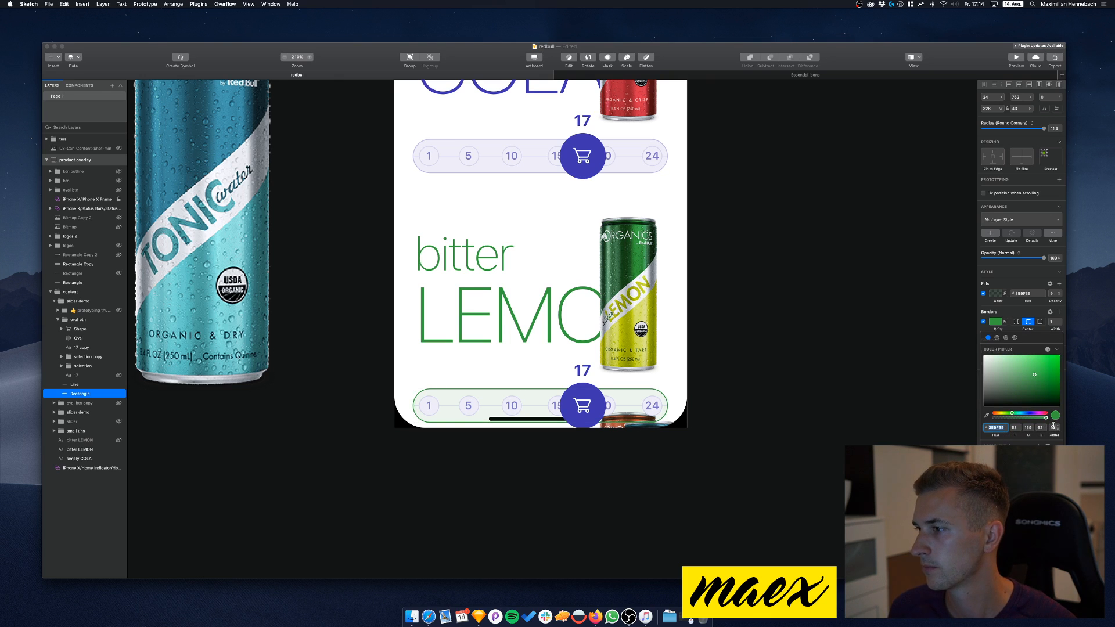
text(9)
key(Return)
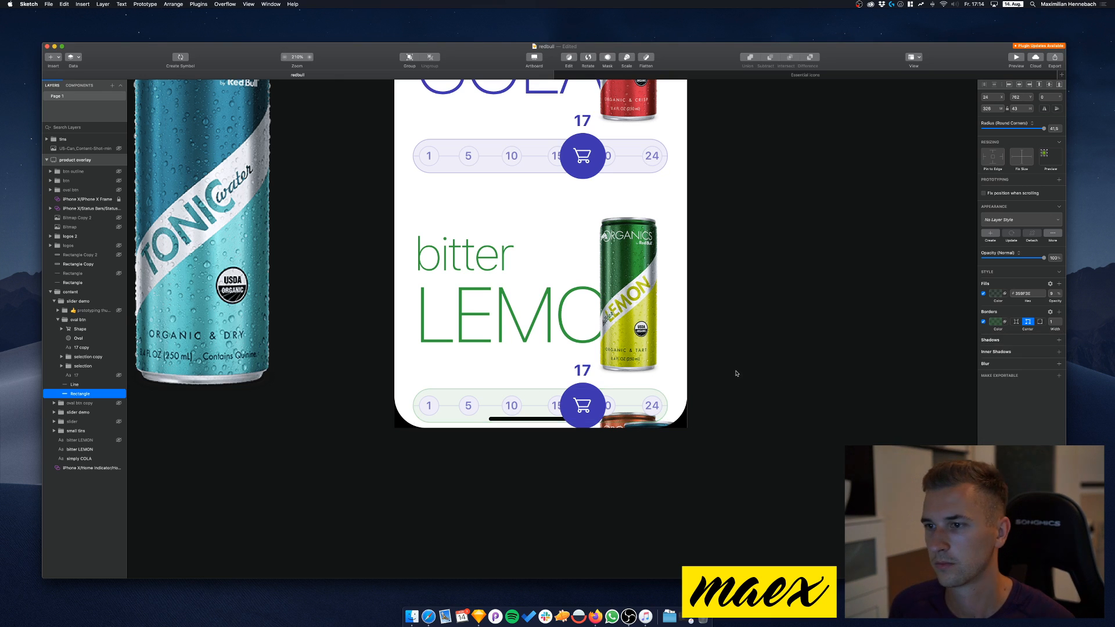
Recolour the lower slider's cart button circle and the 17 label above it with the green document colour
click(583, 405)
click(995, 273)
click(996, 407)
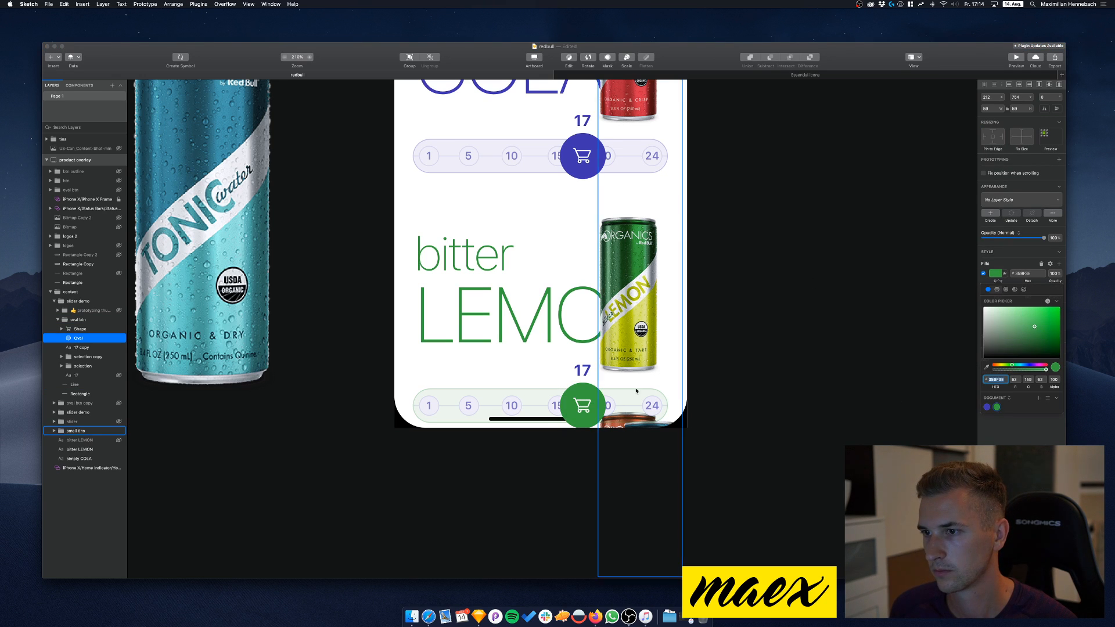
click(590, 370)
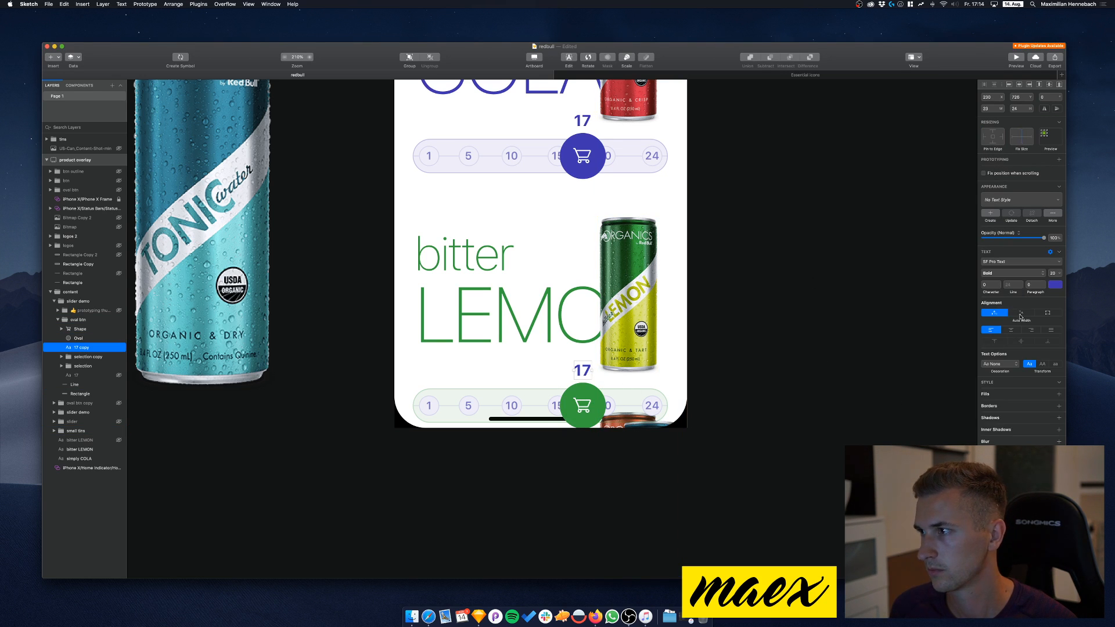
click(1055, 285)
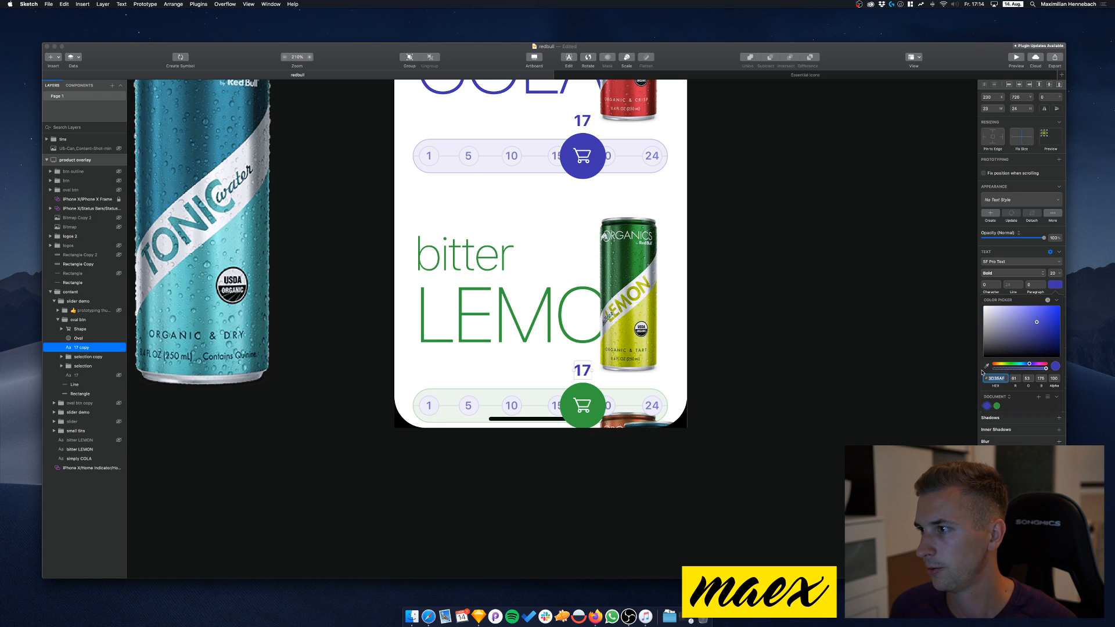
click(999, 407)
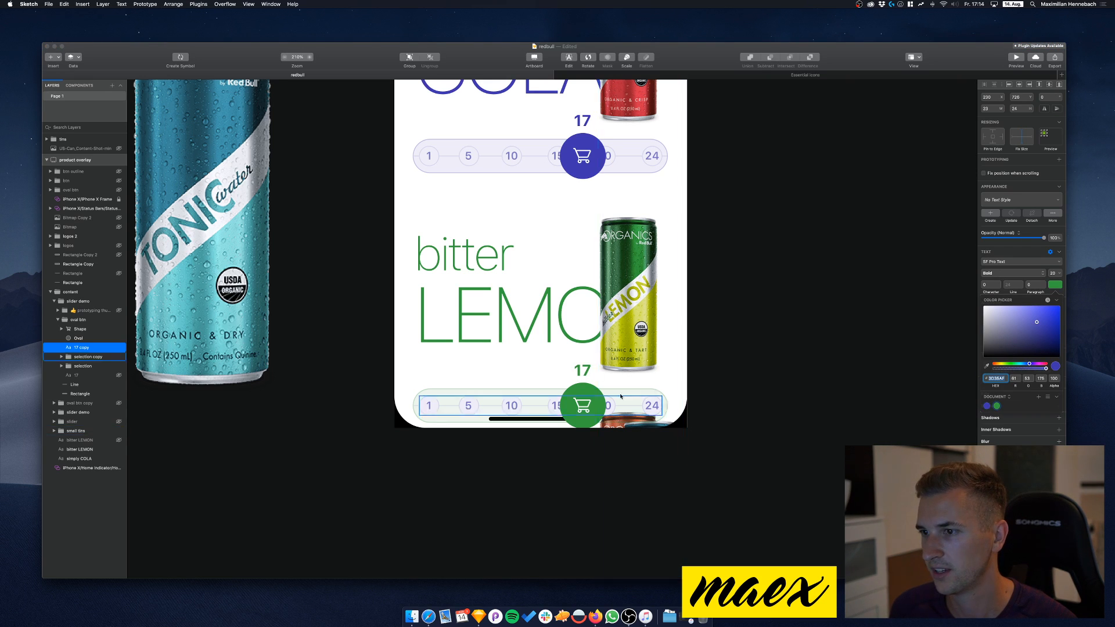
Set the border of the lower slider's connecting line to the green document colour at 13% alpha
click(485, 406)
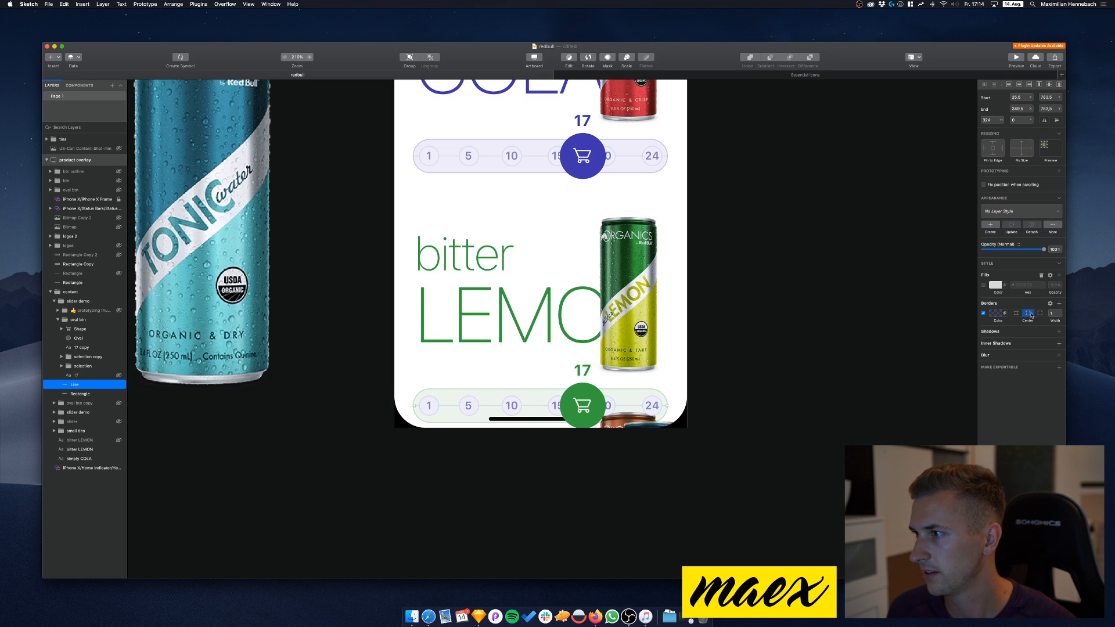
click(1000, 315)
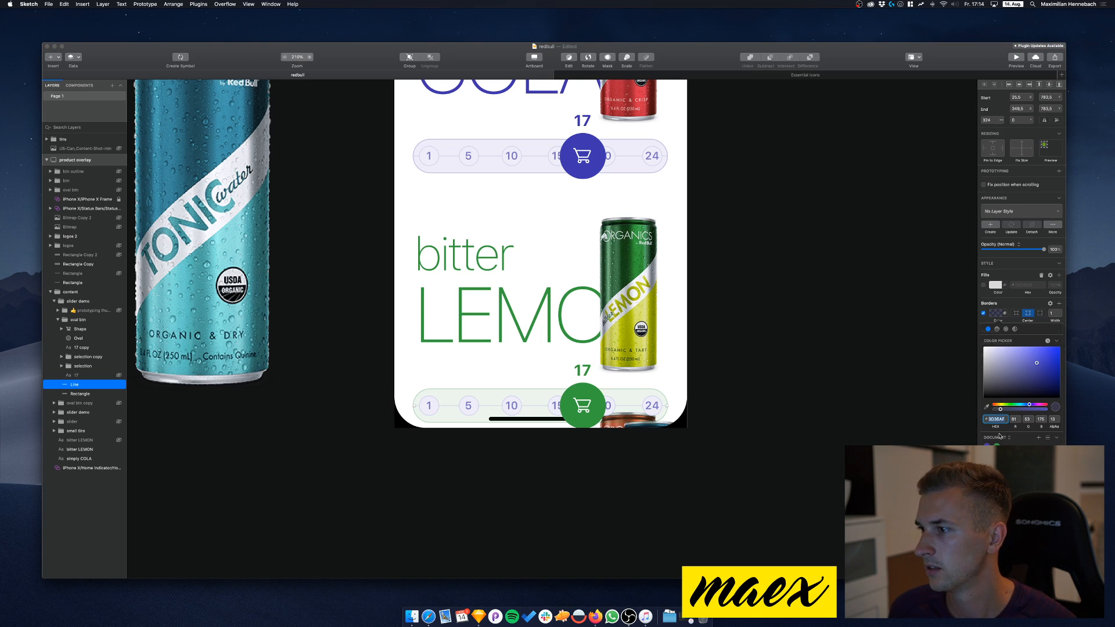
click(996, 446)
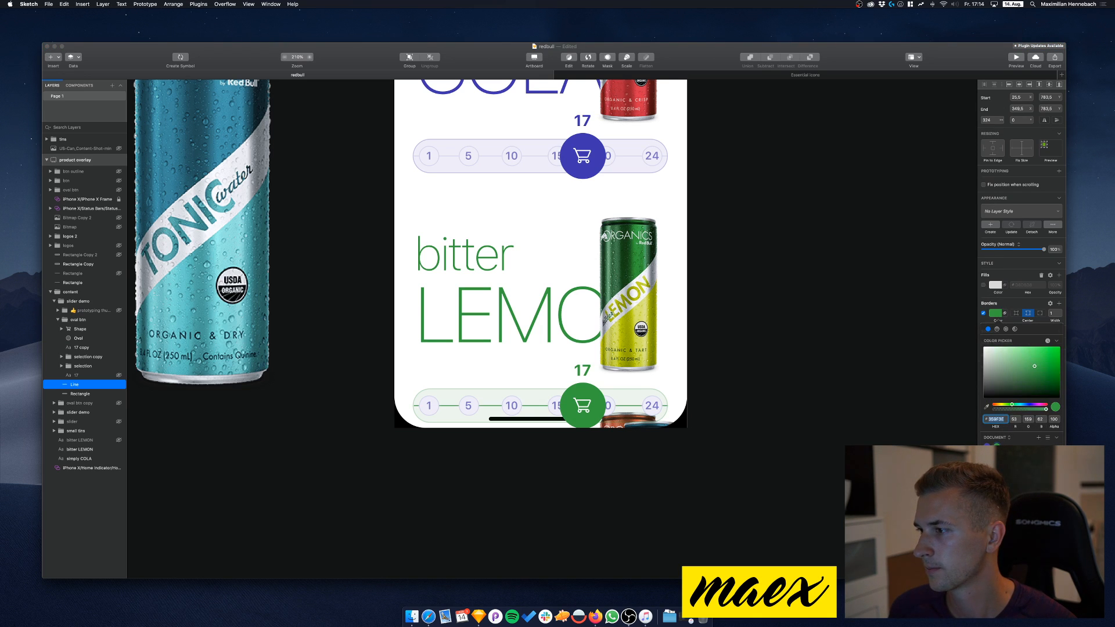
click(1053, 419)
text(13)
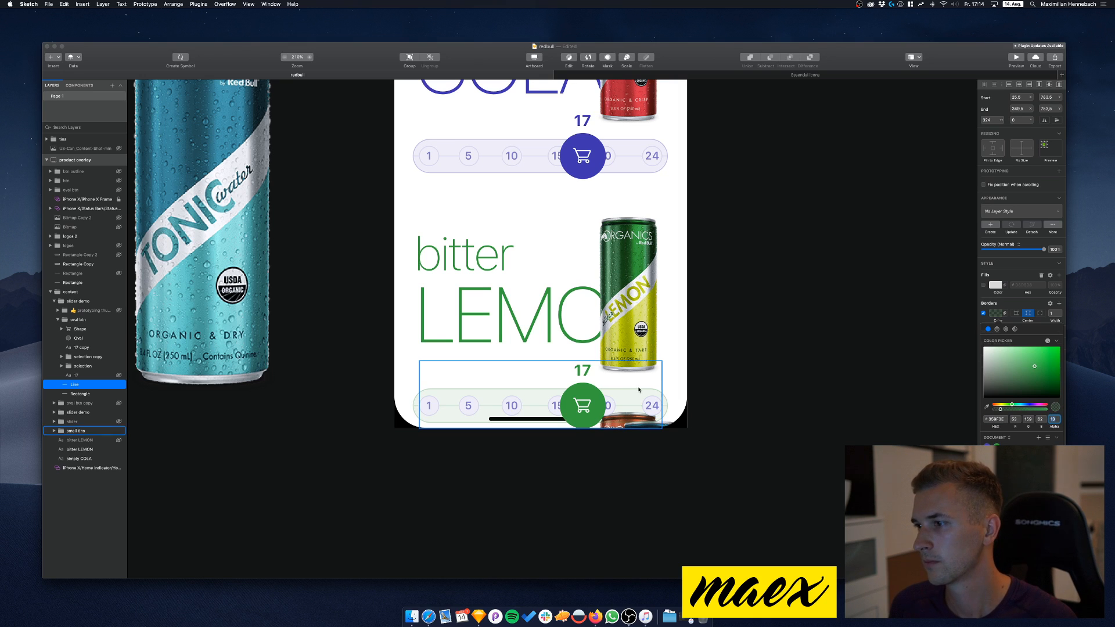
Fill the six circles behind the lower slider's quantity numbers with the green document colour
click(432, 403)
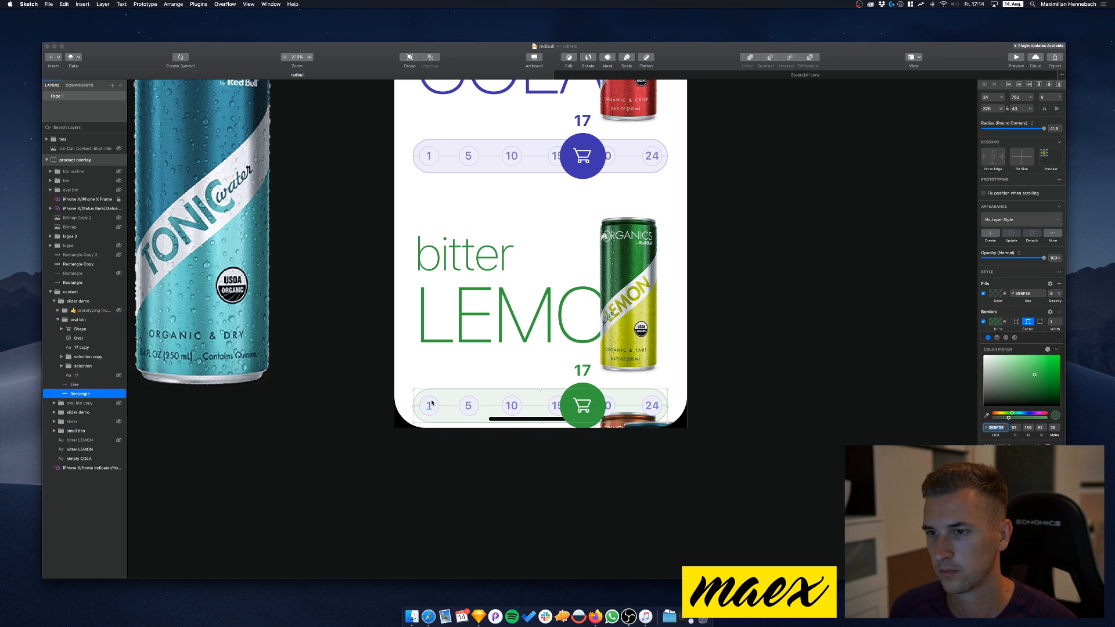
click(431, 403)
double_click(436, 405)
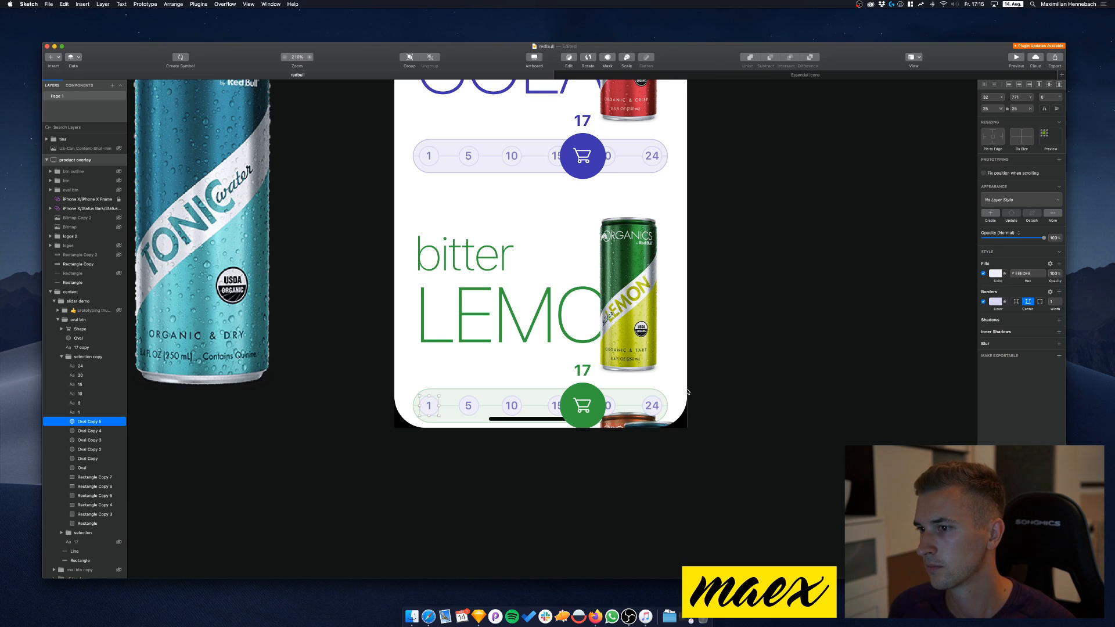
shift+click(476, 407)
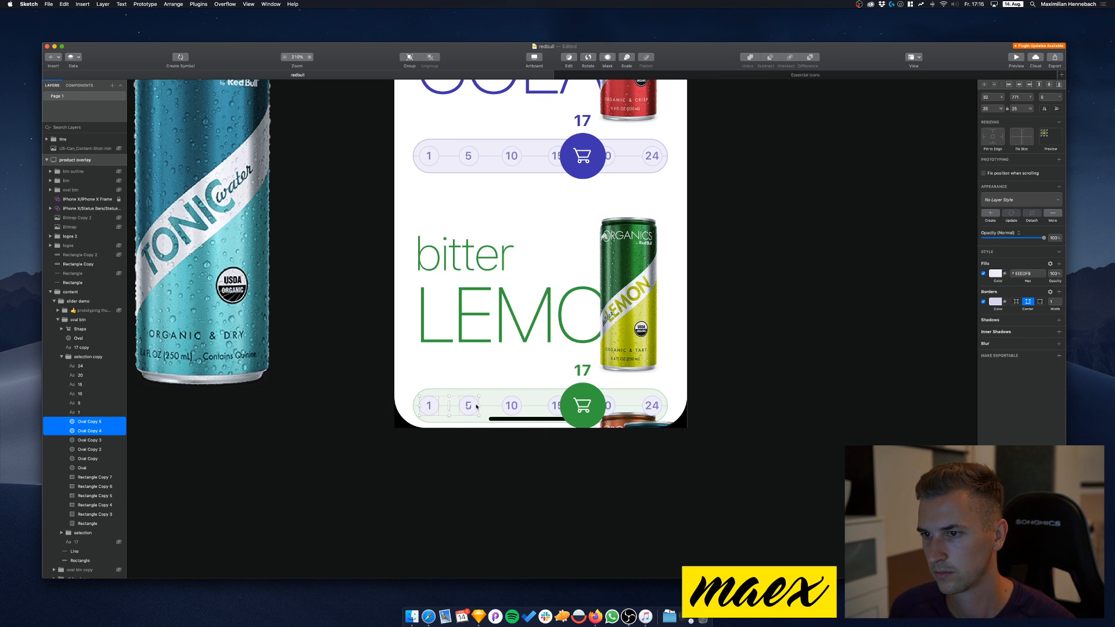
shift+click(517, 405)
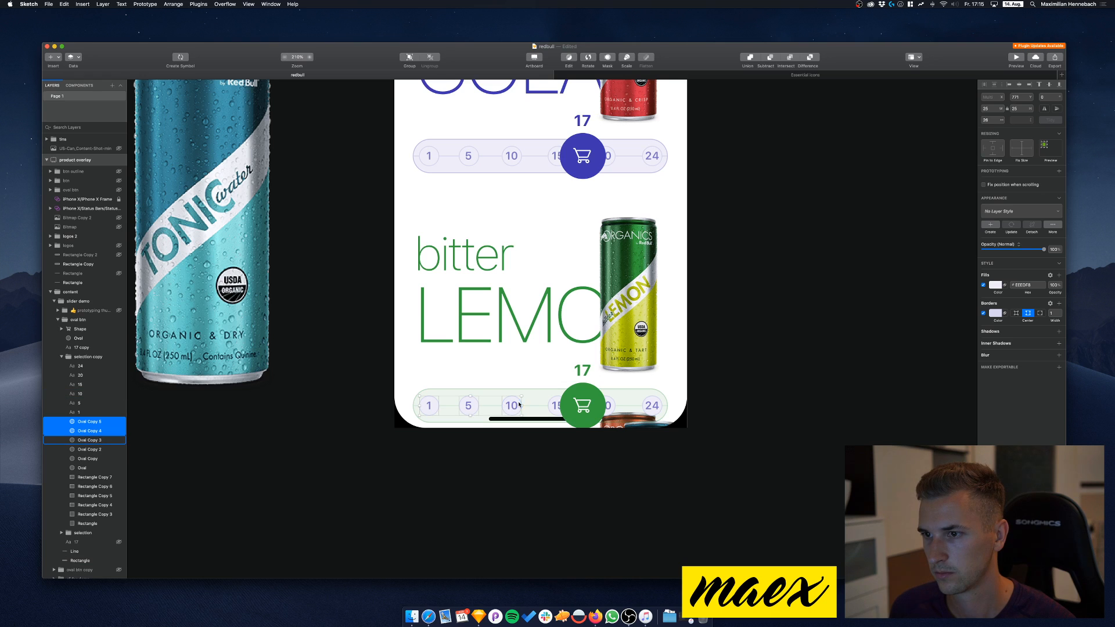
shift+click(554, 405)
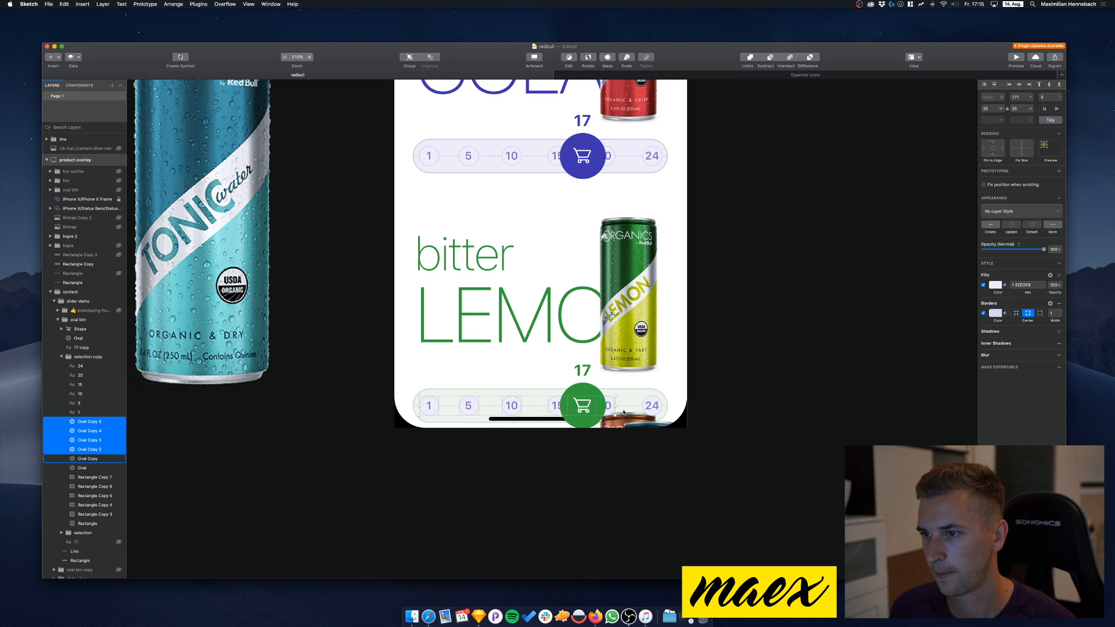
shift+click(615, 411)
shift+click(654, 399)
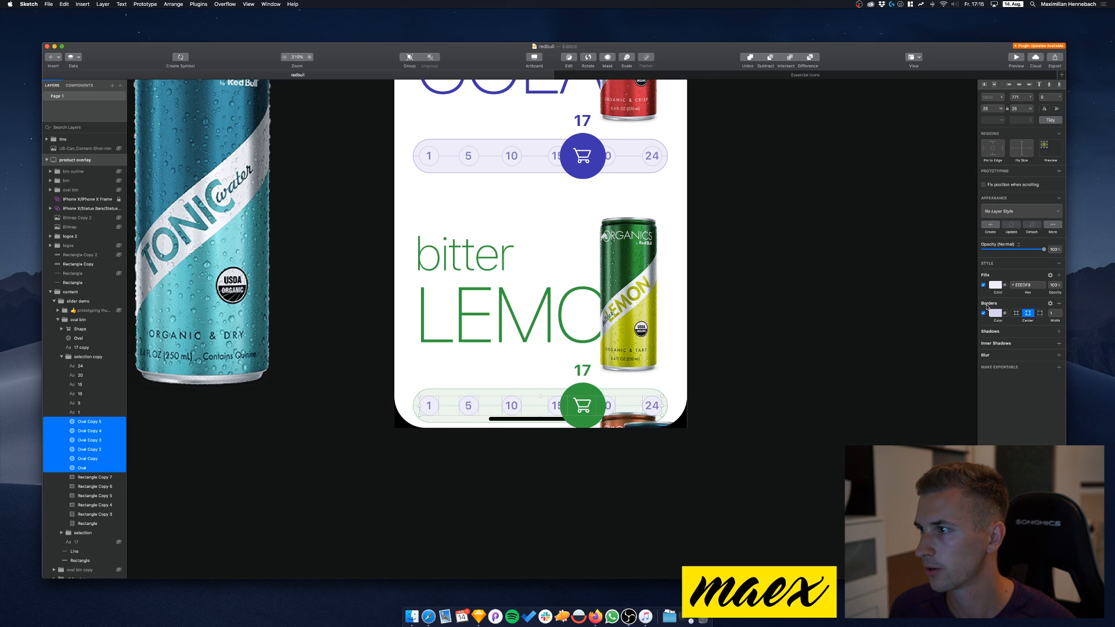
click(995, 285)
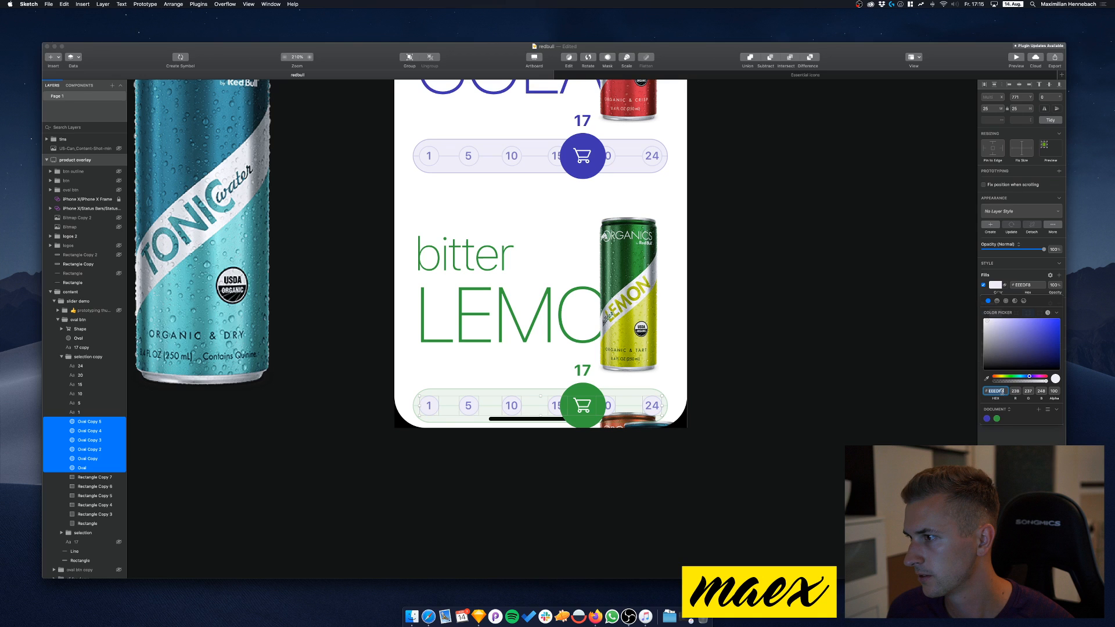
click(997, 419)
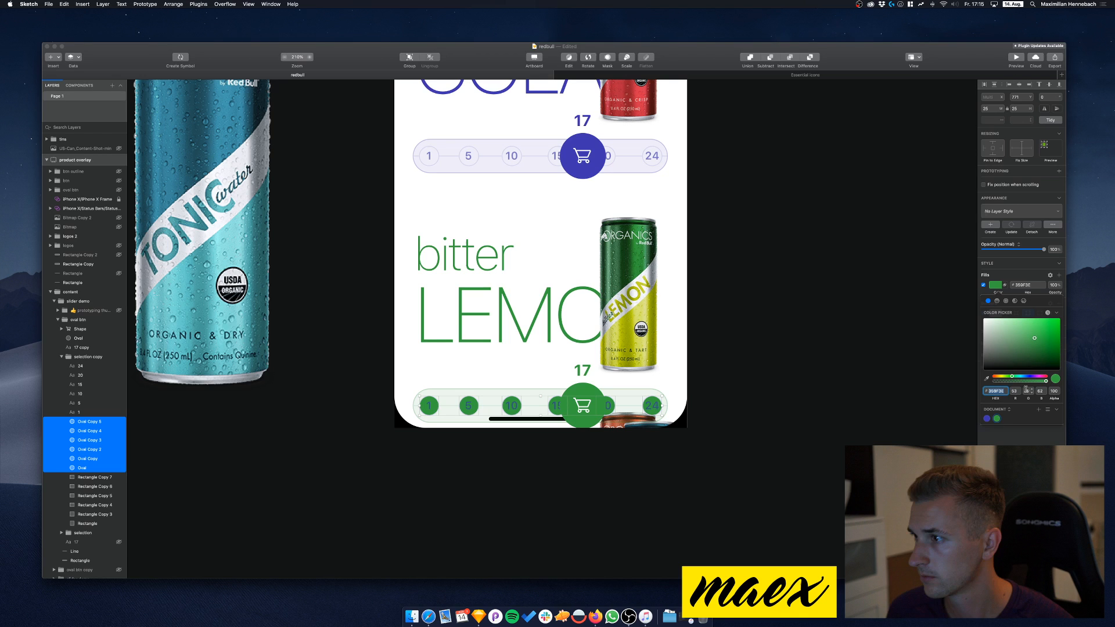
click(929, 331)
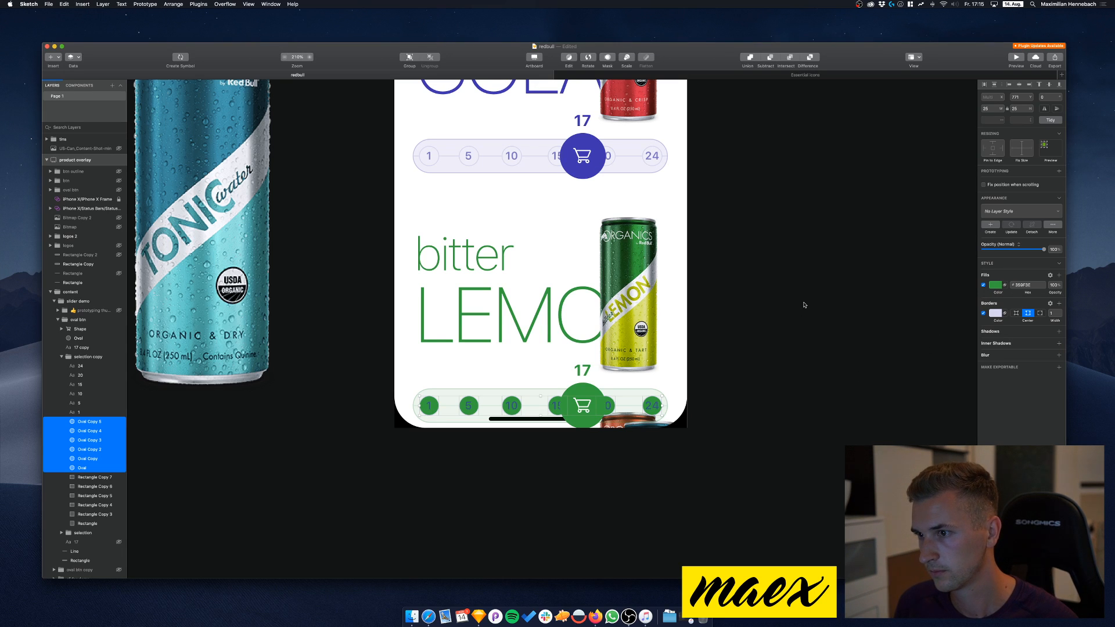
Lighten the fill of the lower slider's six number circles to the near-white green F7FFF7
click(995, 285)
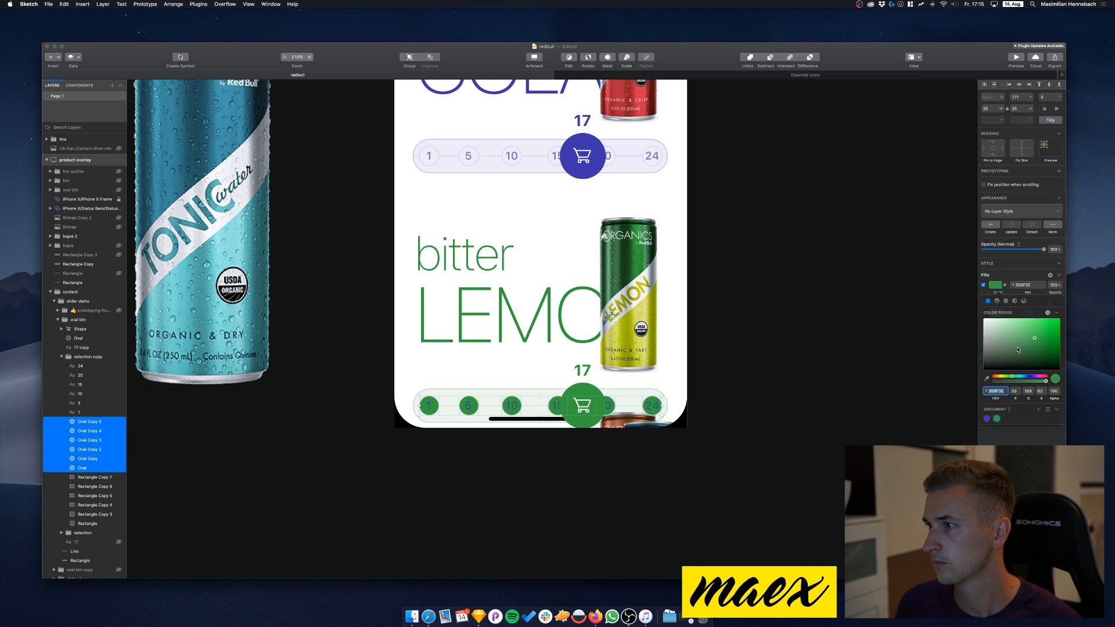
drag(1026, 340, 990, 320)
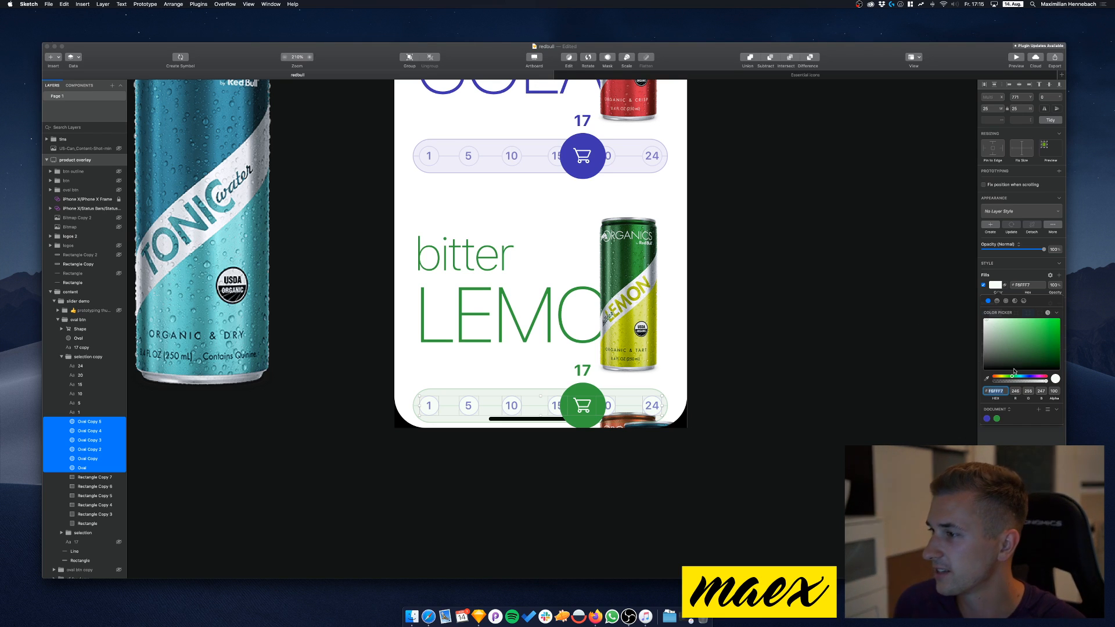
drag(993, 332, 985, 320)
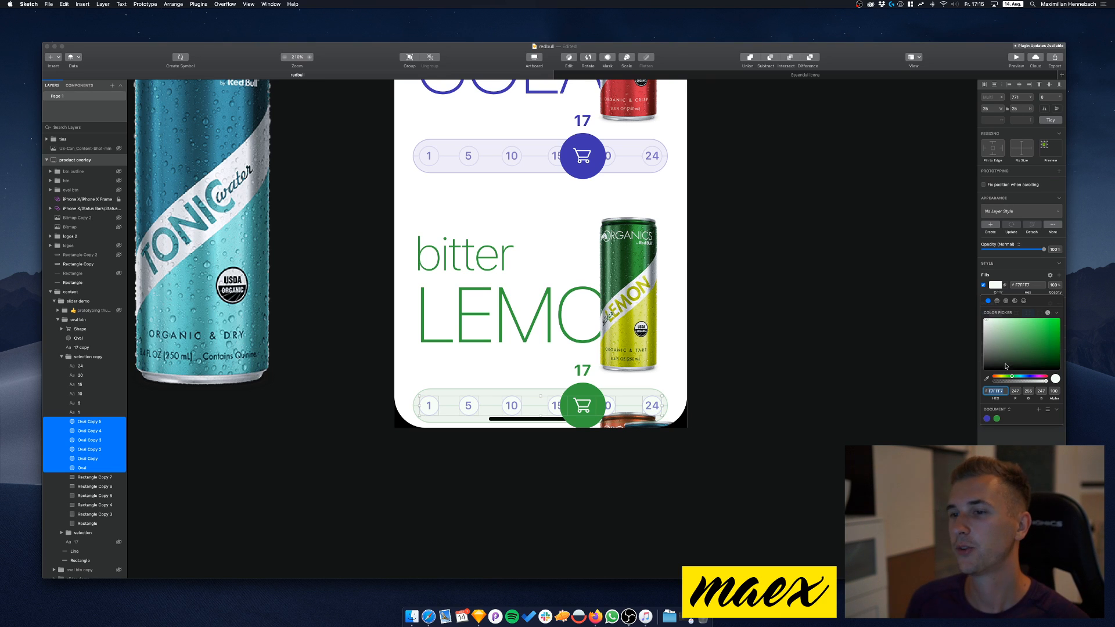
key(Escape)
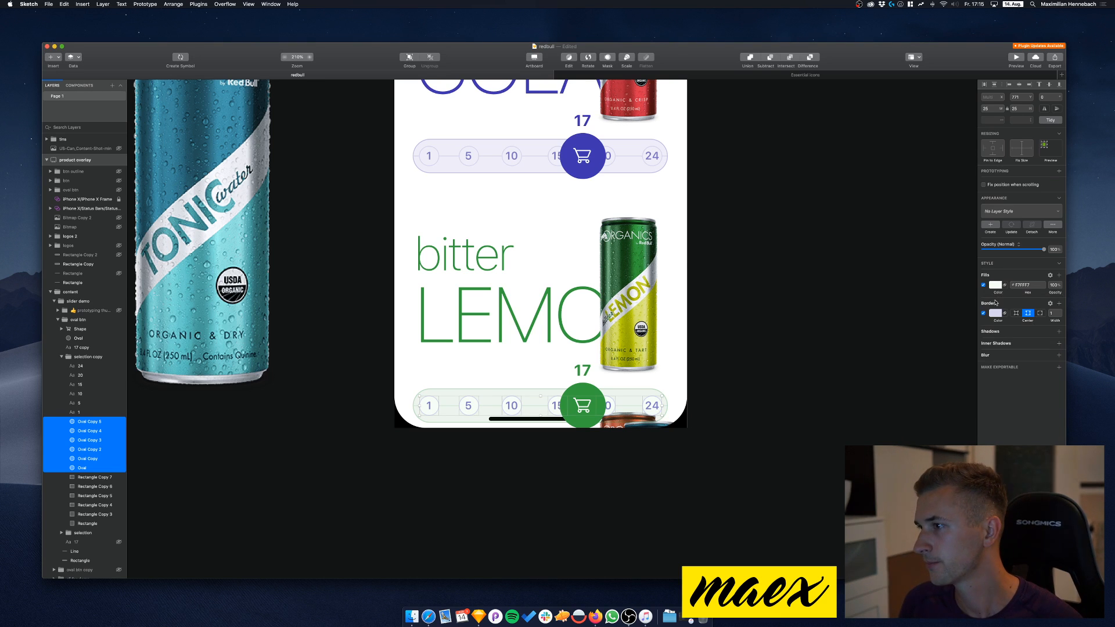
Change the border of the lower slider's six number circles to the pale green sampled from the slider's outline
click(996, 314)
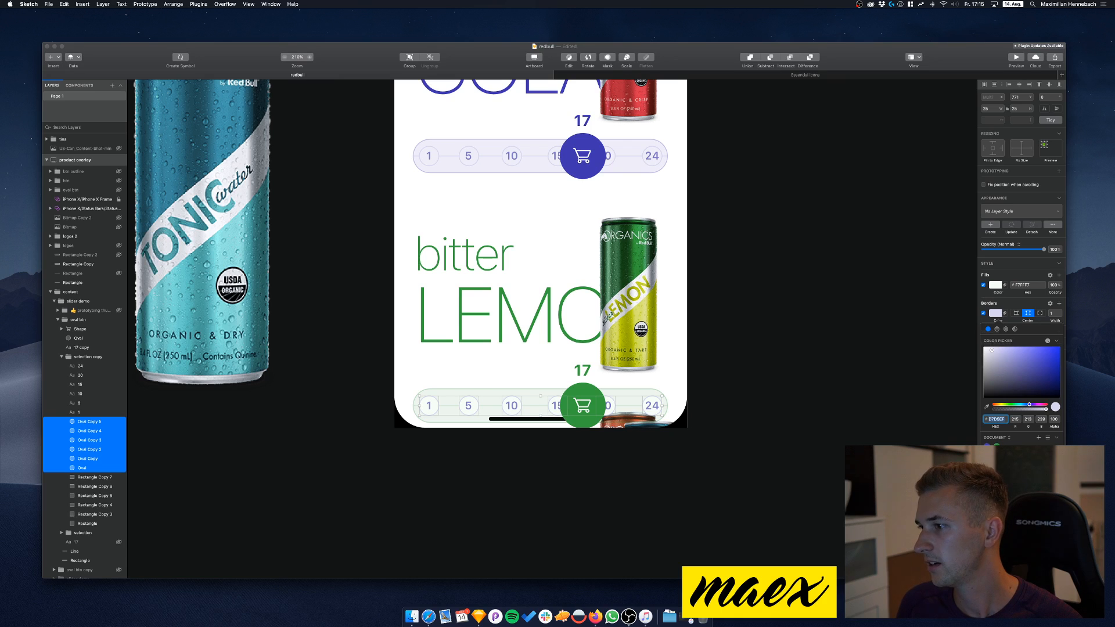
click(996, 446)
drag(1012, 366, 1007, 350)
click(986, 409)
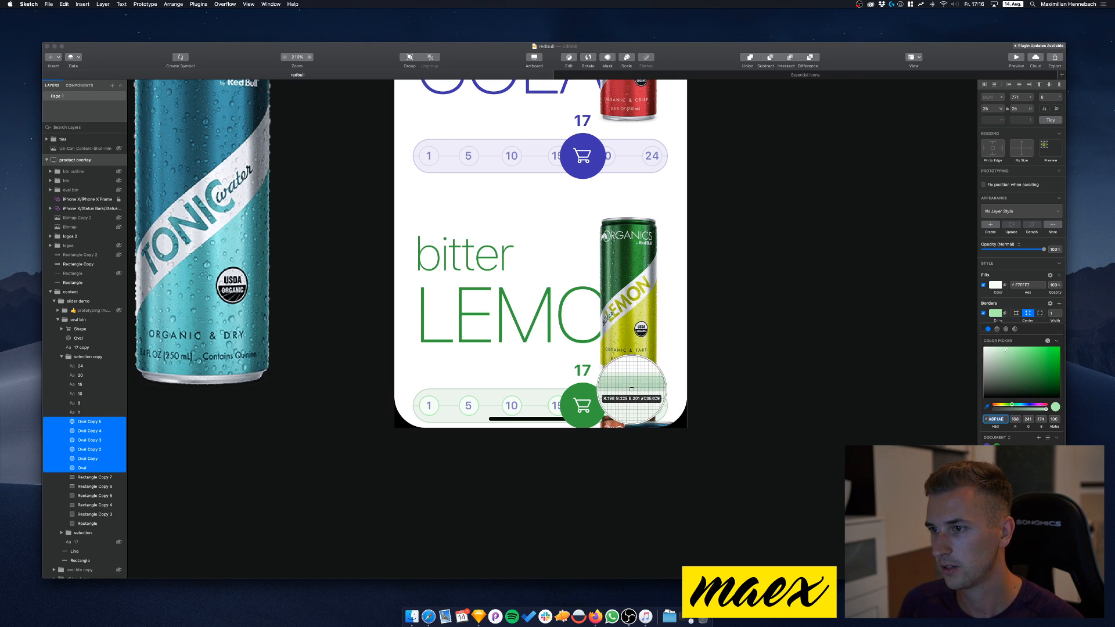
click(633, 388)
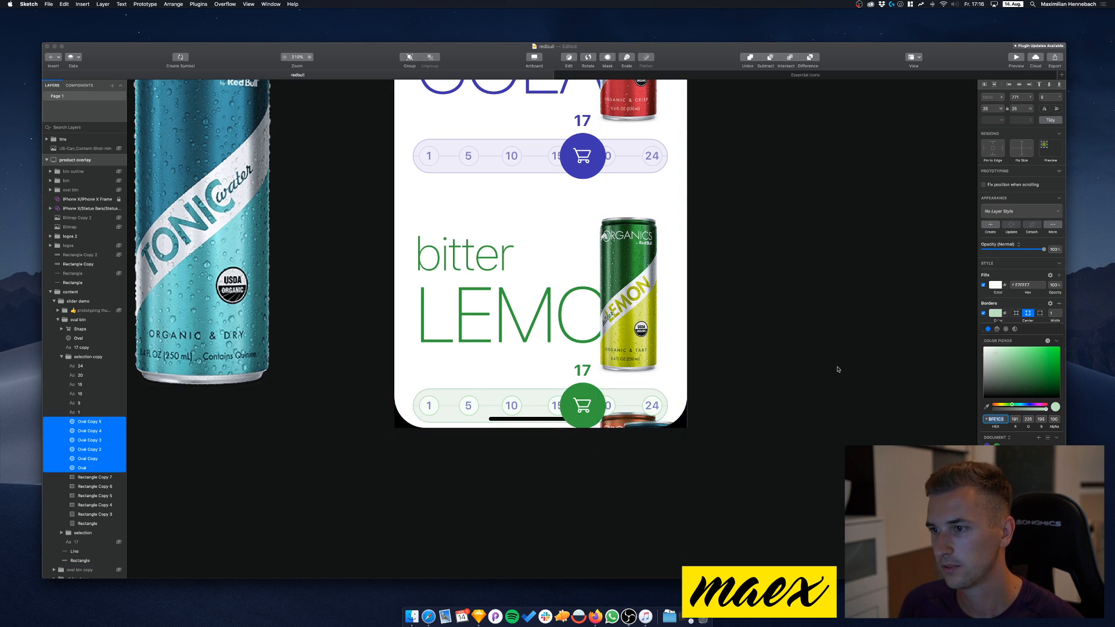
Recolour the lower slider's quantity labels 1, 5, 10, 15, 20 and 24 with the green document colour
click(614, 406)
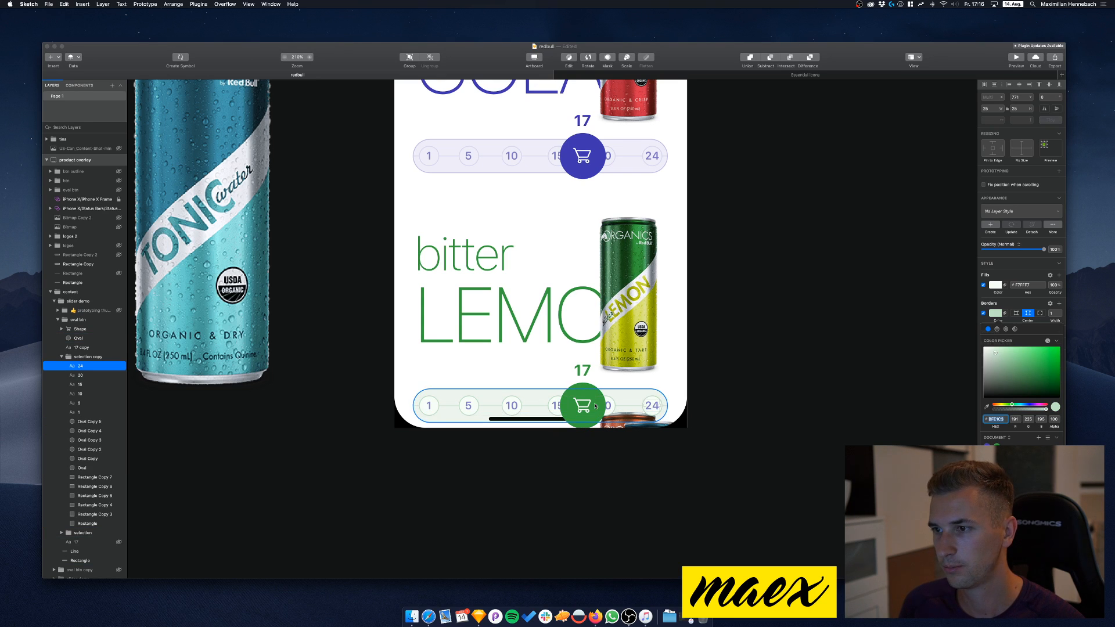
click(613, 406)
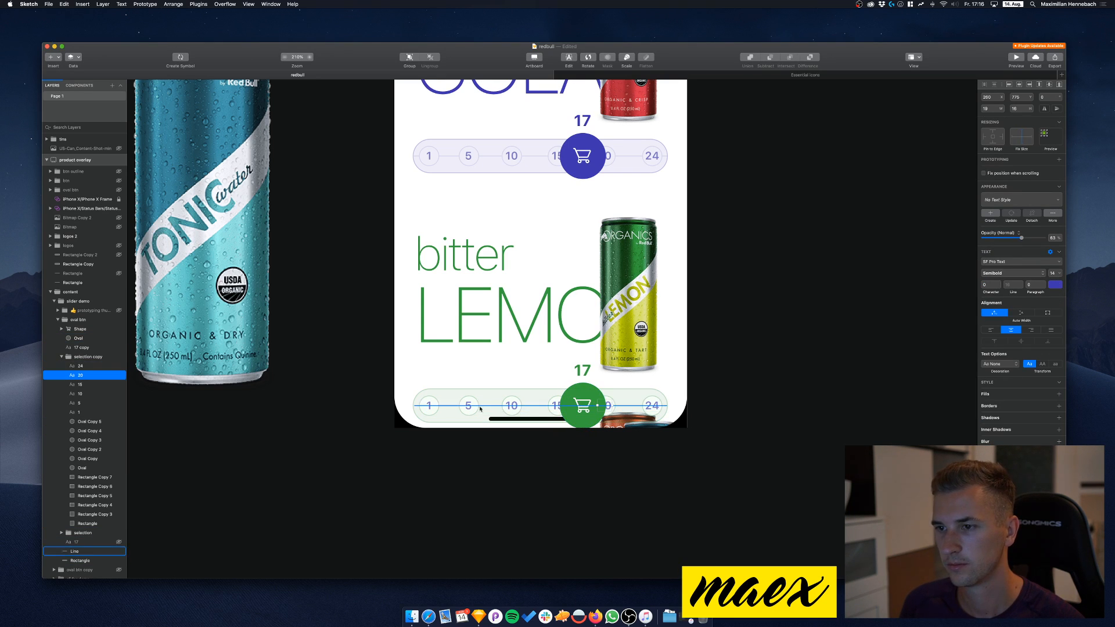
shift+click(429, 407)
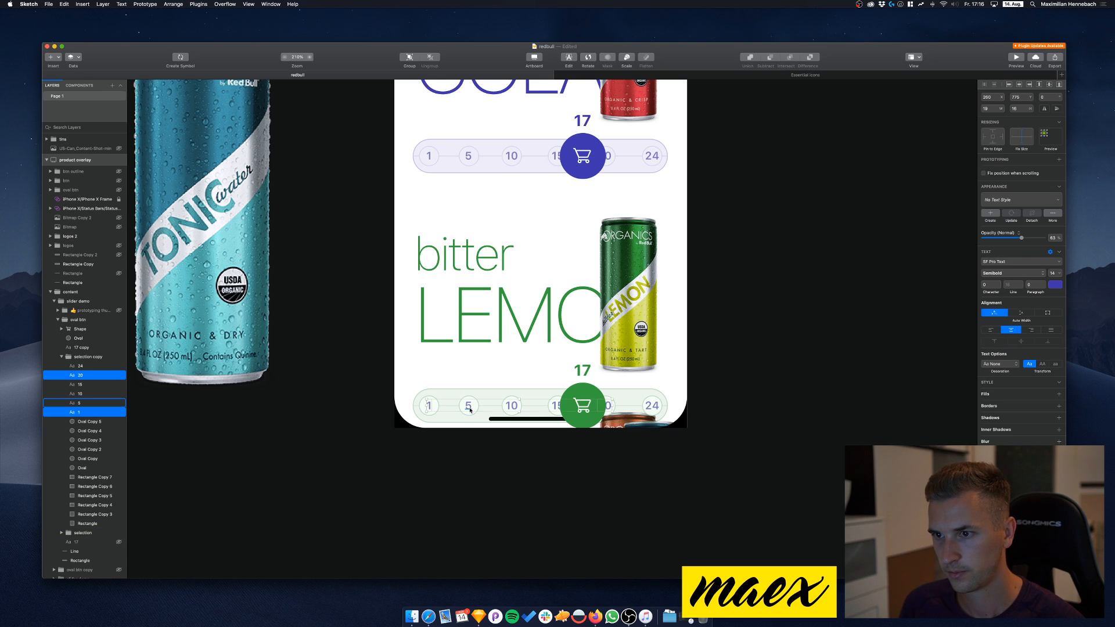
shift+click(468, 405)
shift+click(511, 407)
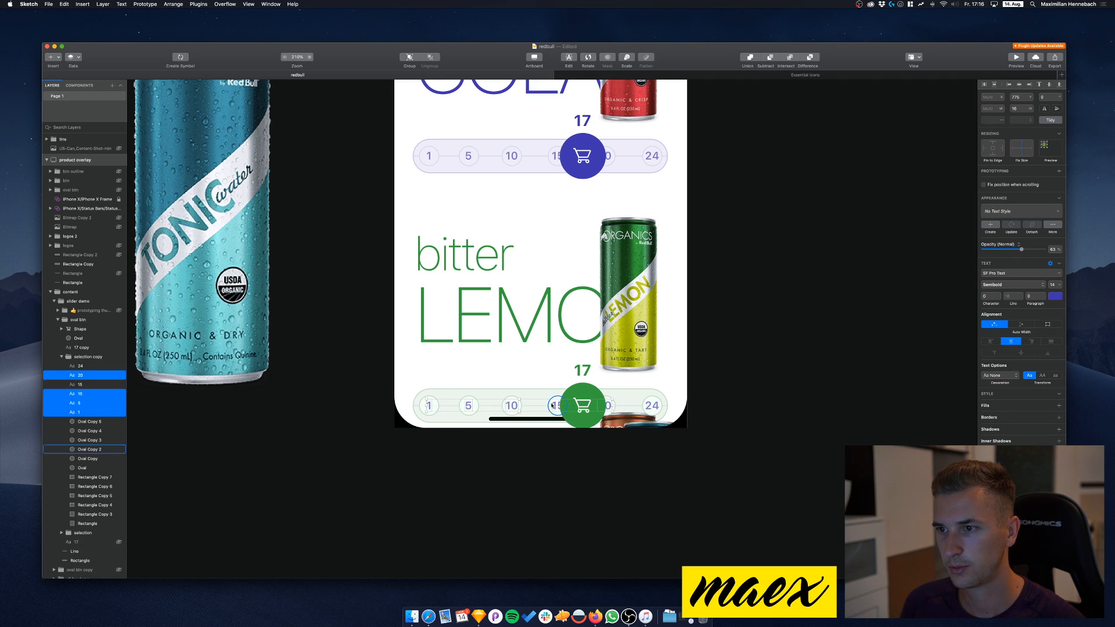
shift+click(555, 405)
shift+click(650, 407)
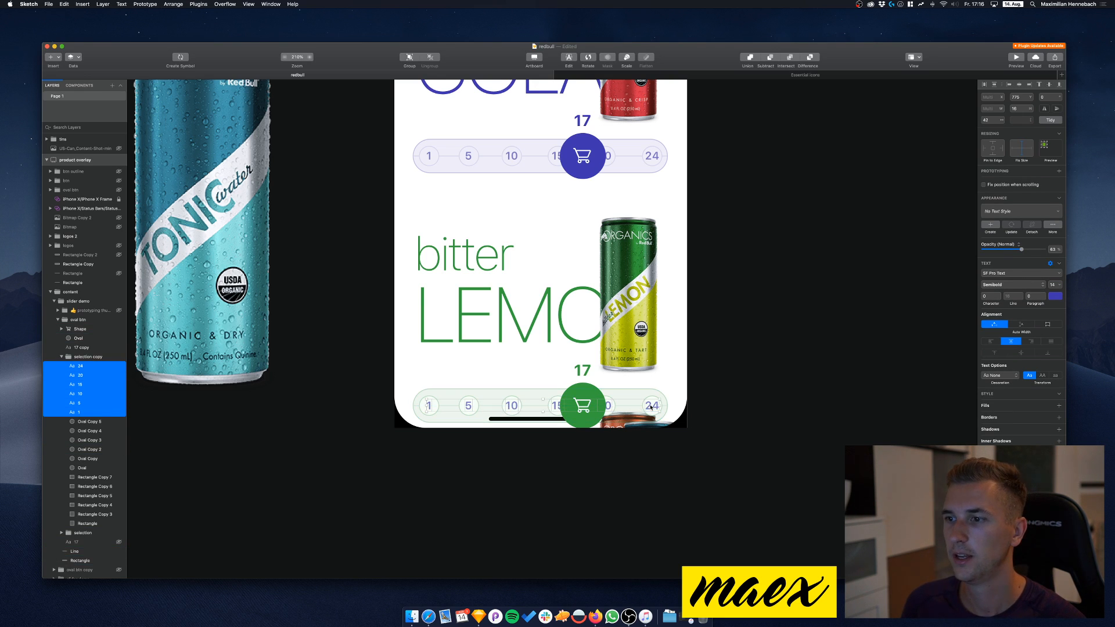
click(1056, 297)
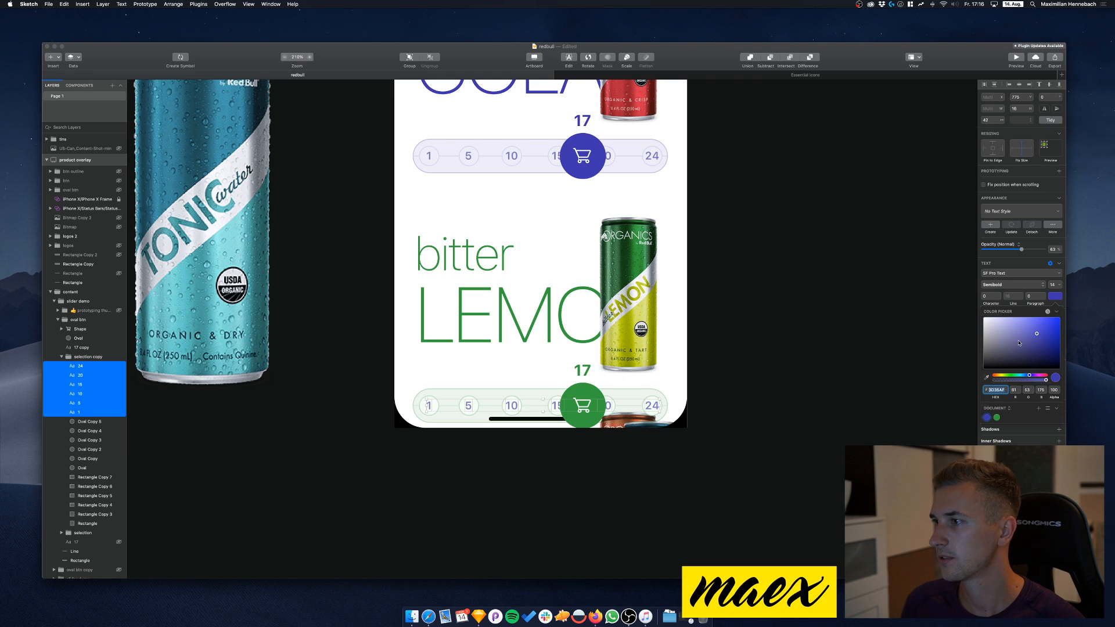
click(997, 418)
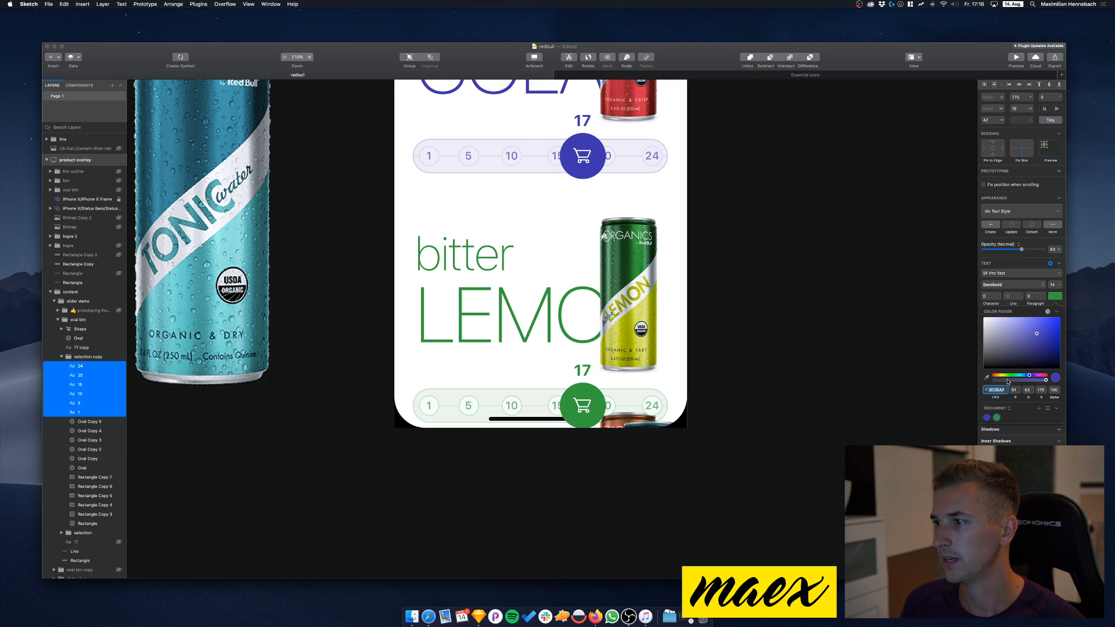
Try to lower the alpha of the quantity labels' text colour and reapply the document colours
drag(1021, 381, 1007, 380)
click(998, 418)
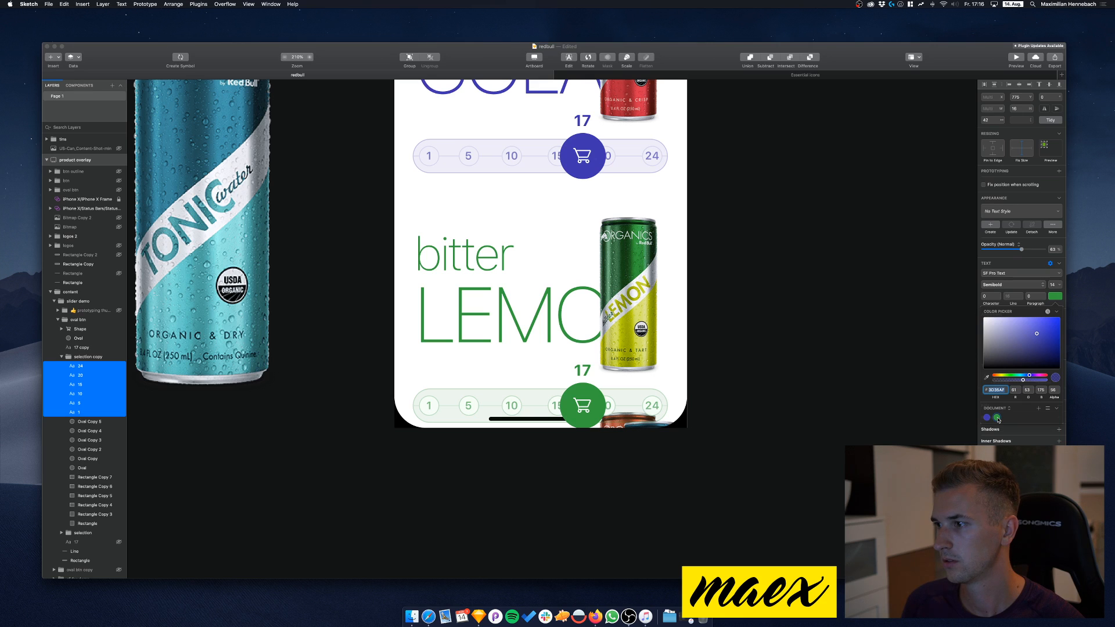
click(997, 418)
click(990, 417)
mouse_move(1029, 383)
mouse_down()
mouse_move(1009, 382)
mouse_move(1022, 382)
mouse_up()
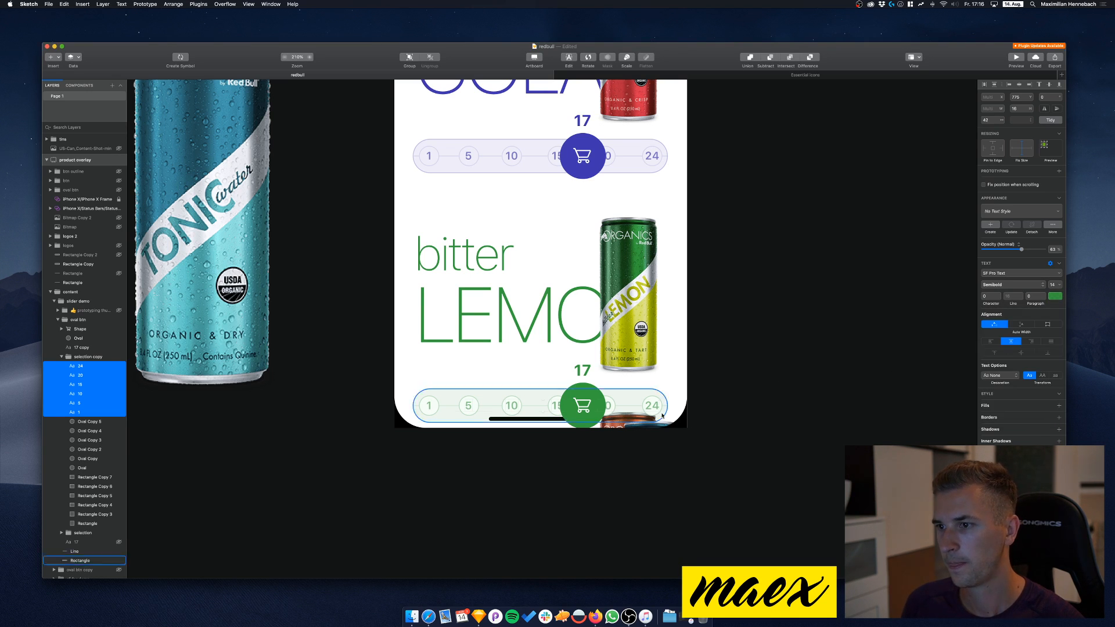
Move the two cans below the lemon can slightly down and put the displaced tonic can image back into the small tins group
click(627, 422)
double_click(616, 423)
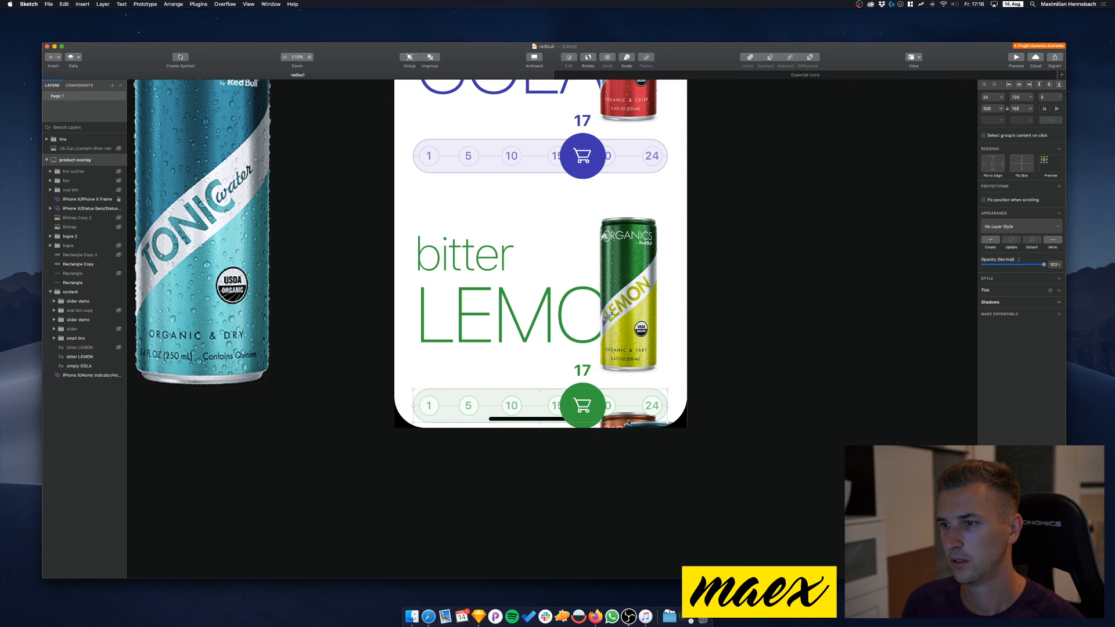
shift+click(632, 430)
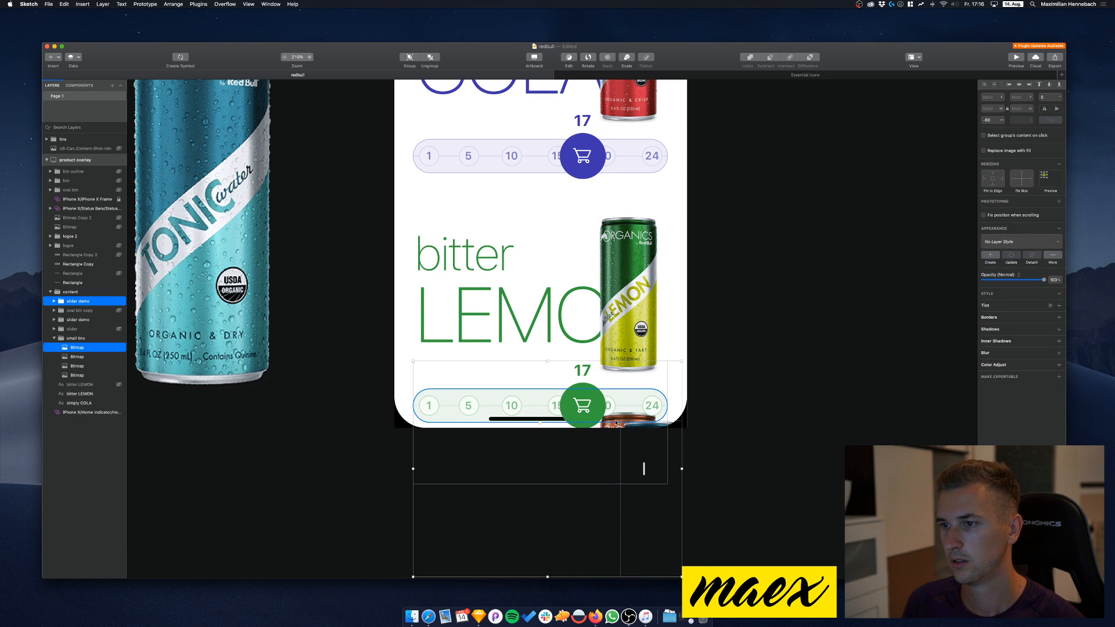
click(719, 417)
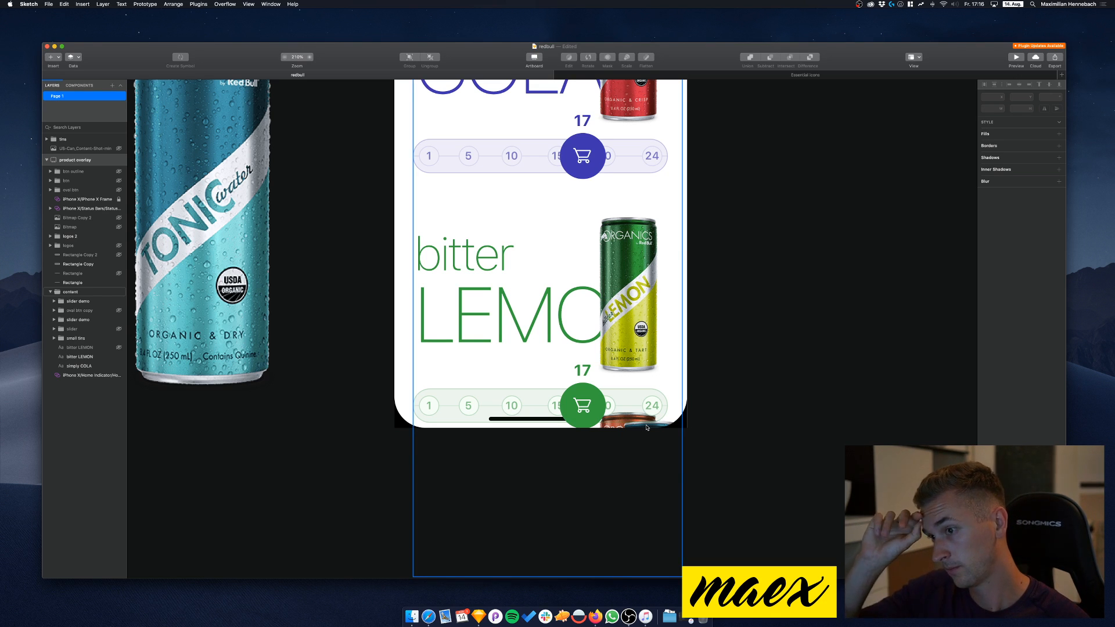
click(633, 426)
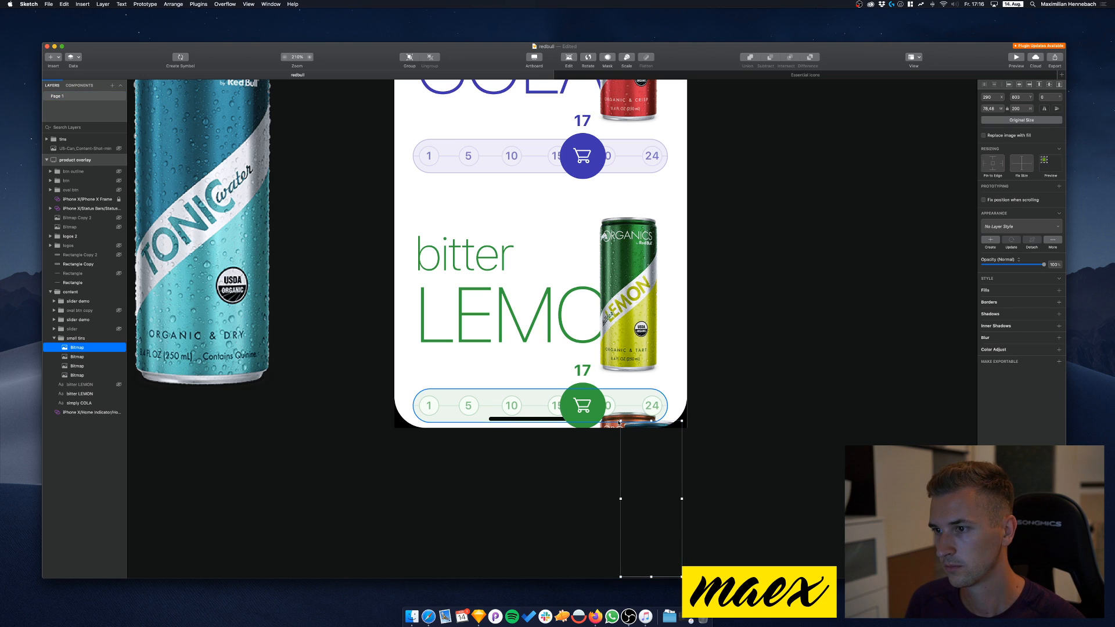
shift+click(615, 430)
drag(616, 429, 615, 438)
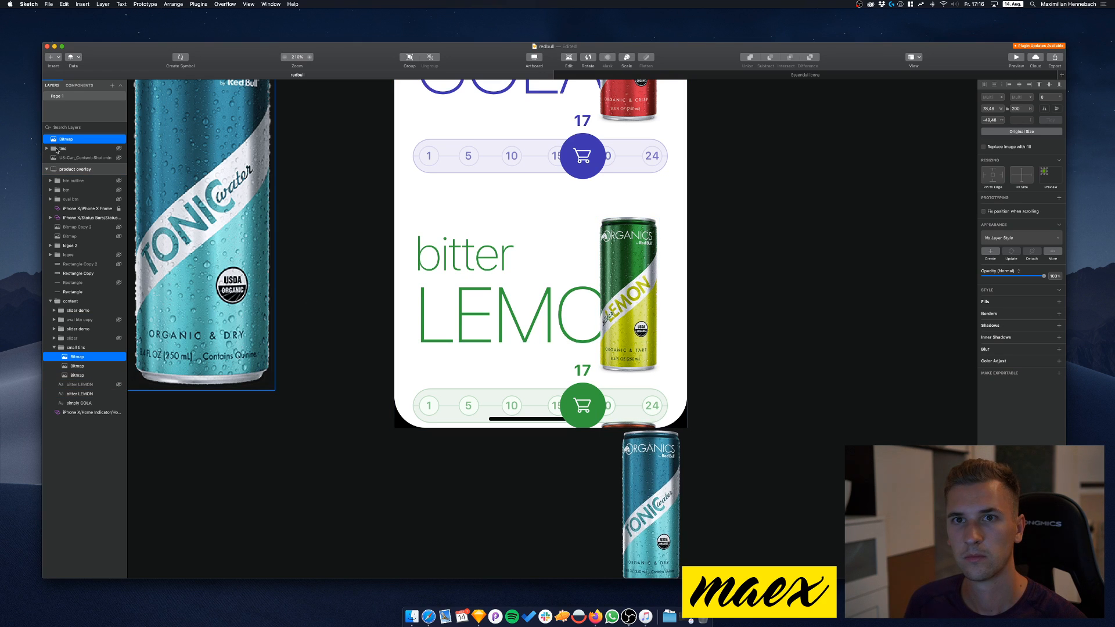
drag(76, 139, 80, 350)
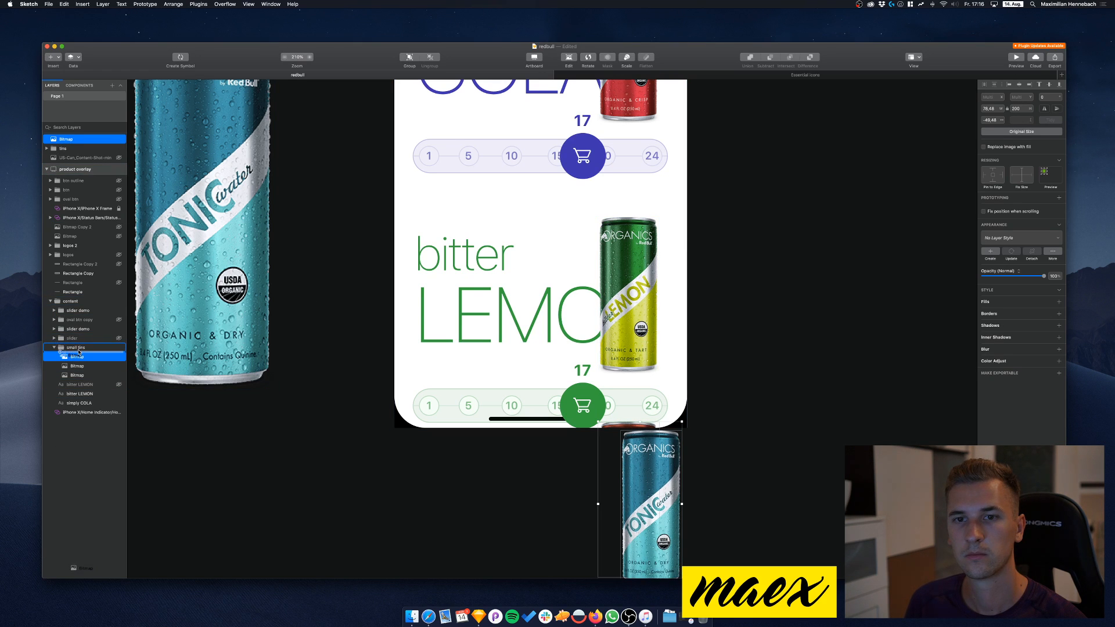
click(336, 270)
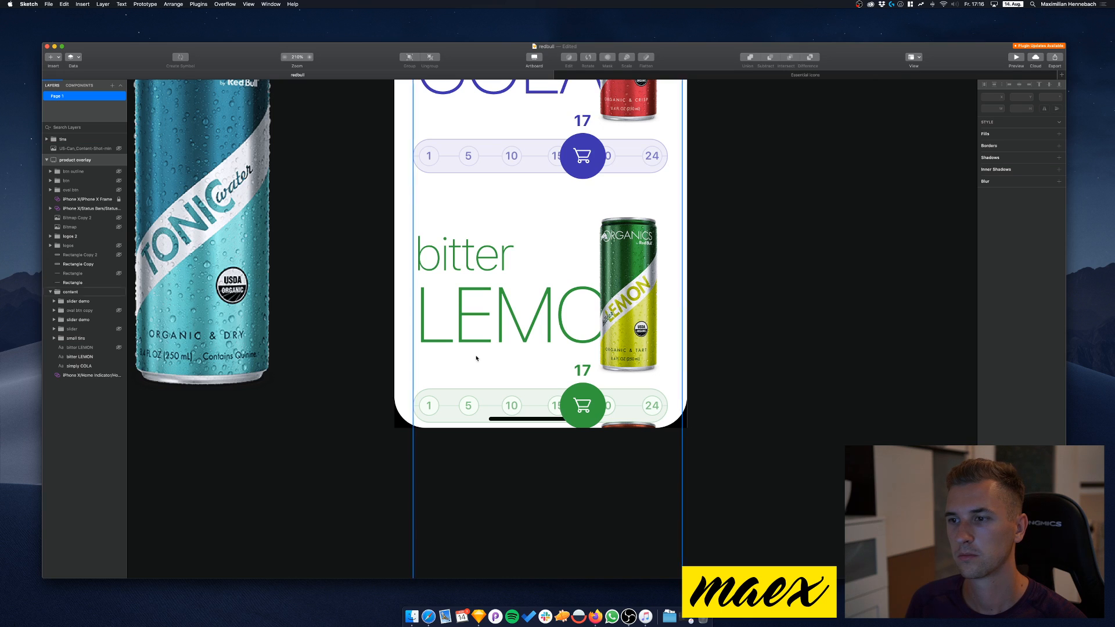
Expand the small tins group and hide its two uppermost can images, which overlap the green slider
click(65, 301)
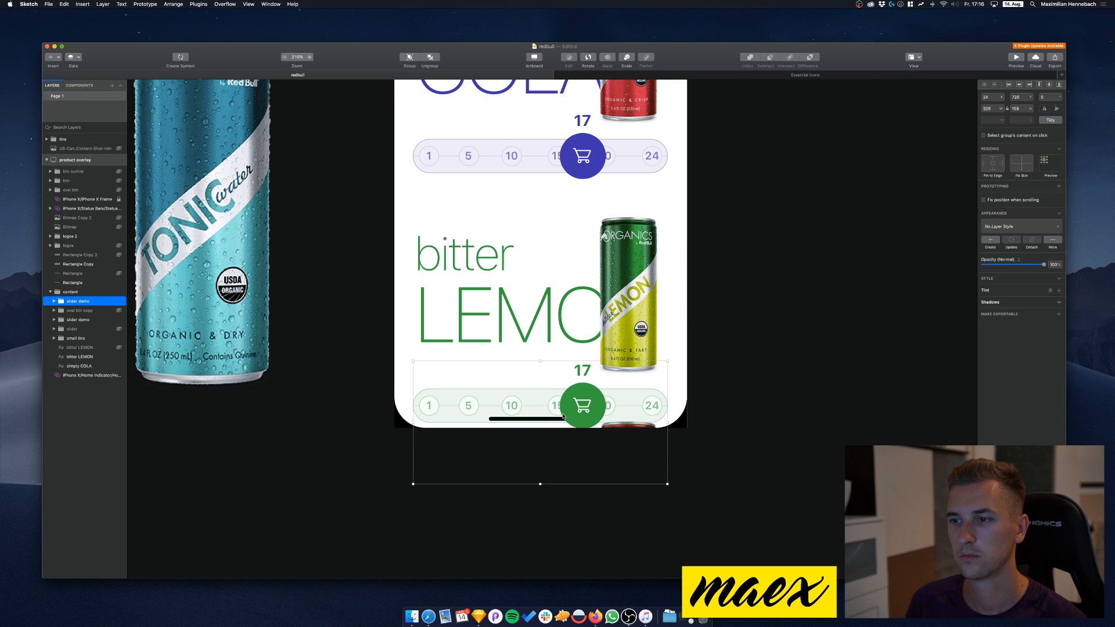
click(64, 320)
click(54, 338)
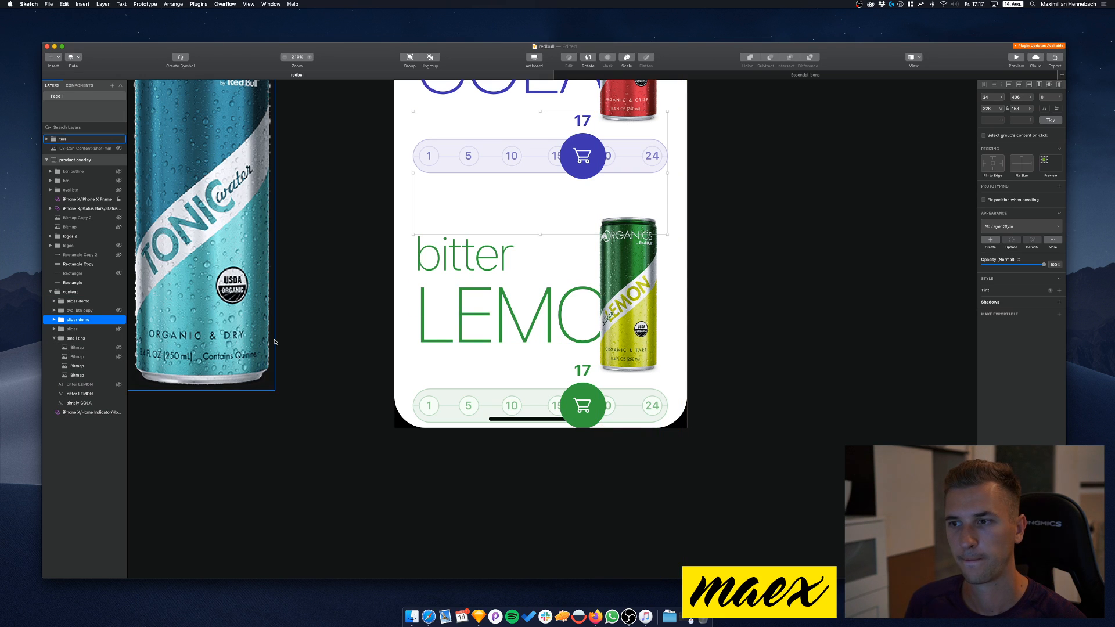
Nudge the green slider demo group 3 px down below the bitter LEMON title
click(414, 378)
key(Down)
key(Down)
key(Down)
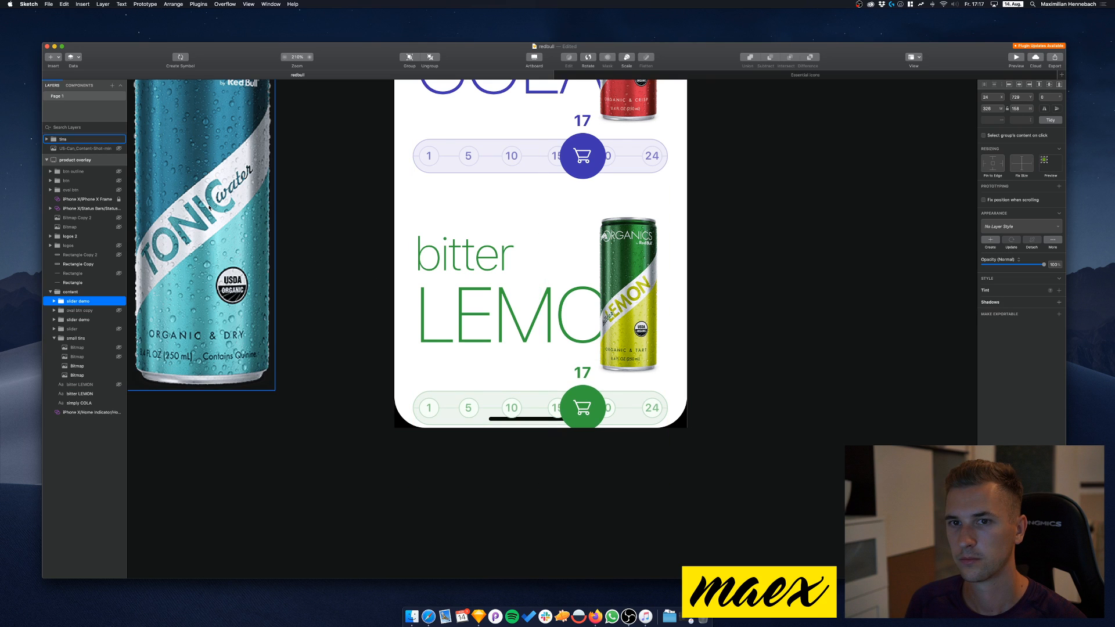
Bring the iPhone X home indicator in front of the green slider, lower its opacity to about 27%, and save
drag(73, 195, 73, 197)
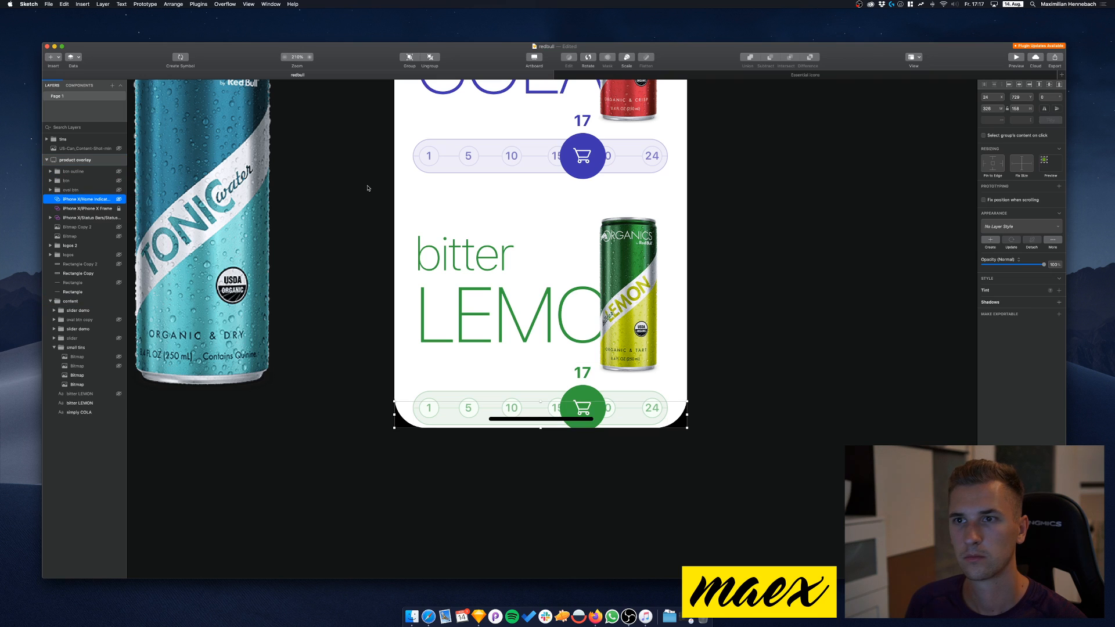
click(311, 254)
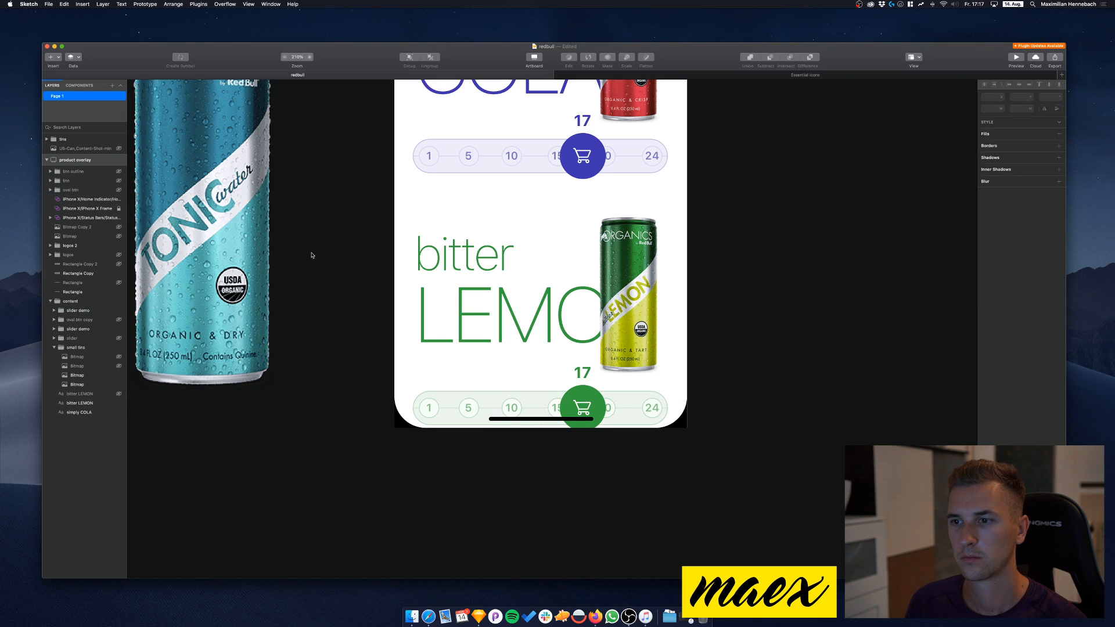
click(507, 422)
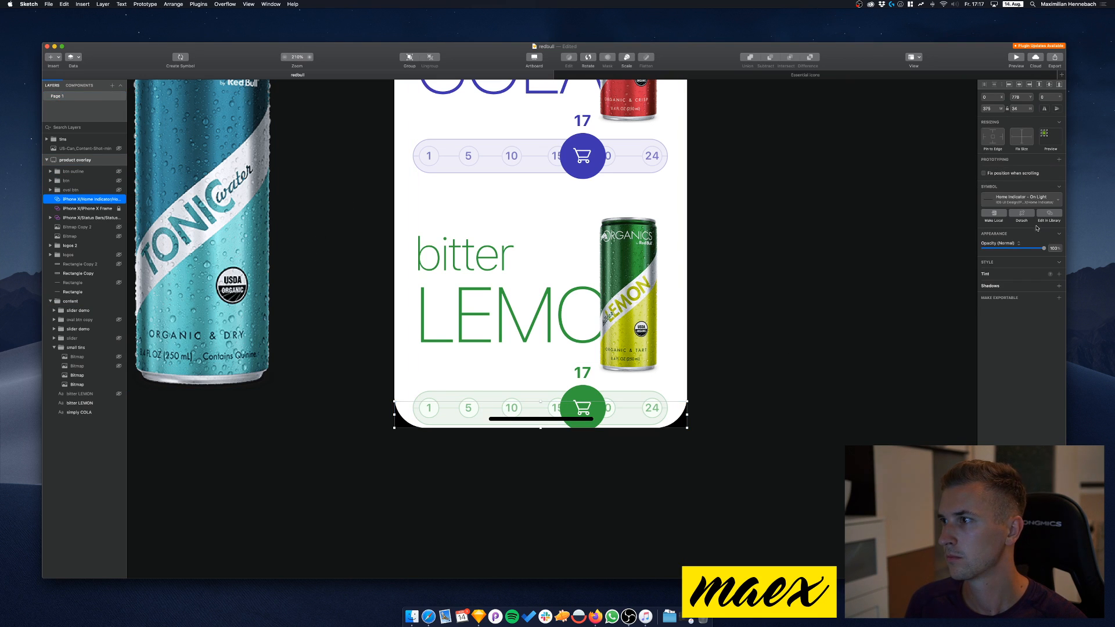
drag(1033, 250, 999, 248)
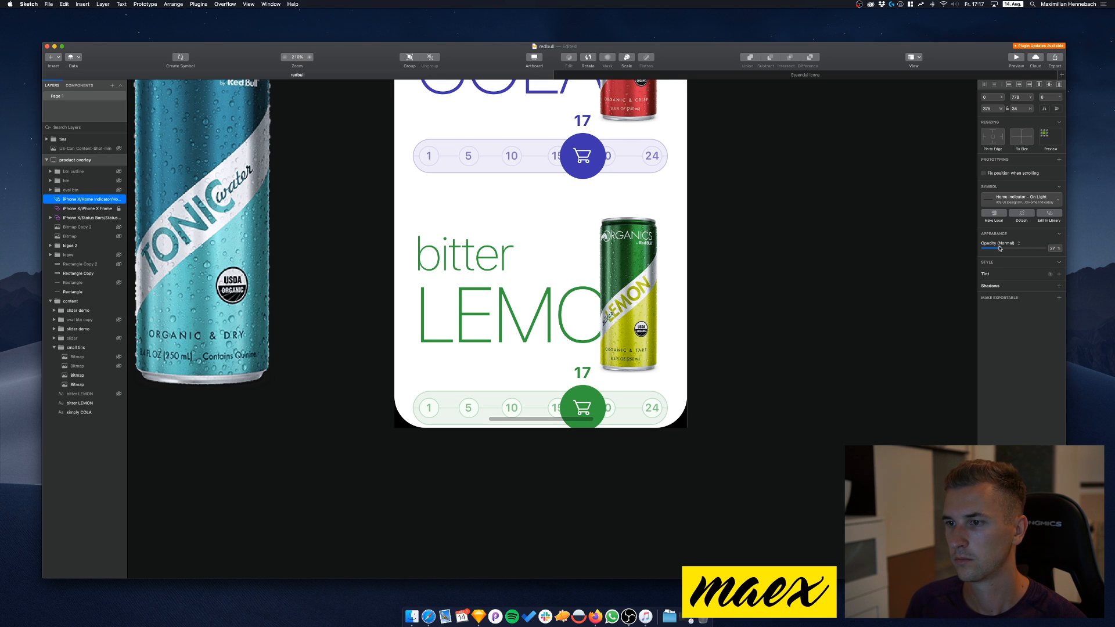
click(854, 281)
key(super+s)
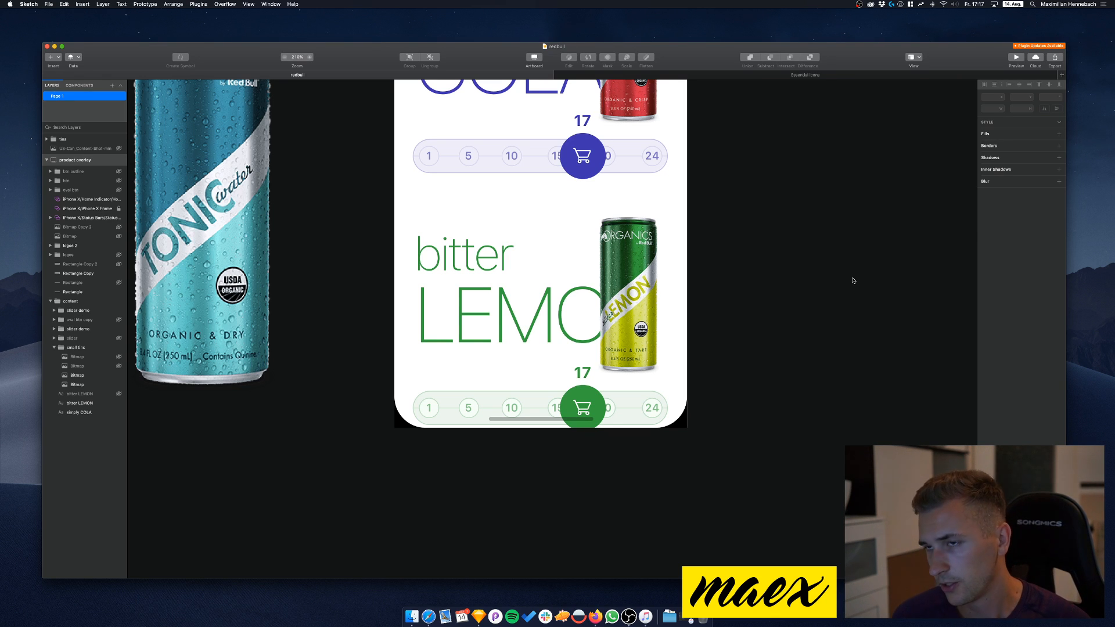
Change the first quantity label on the blue COLA slider to 0
scroll(760, 344, up, 5)
scroll(760, 343, down, 3)
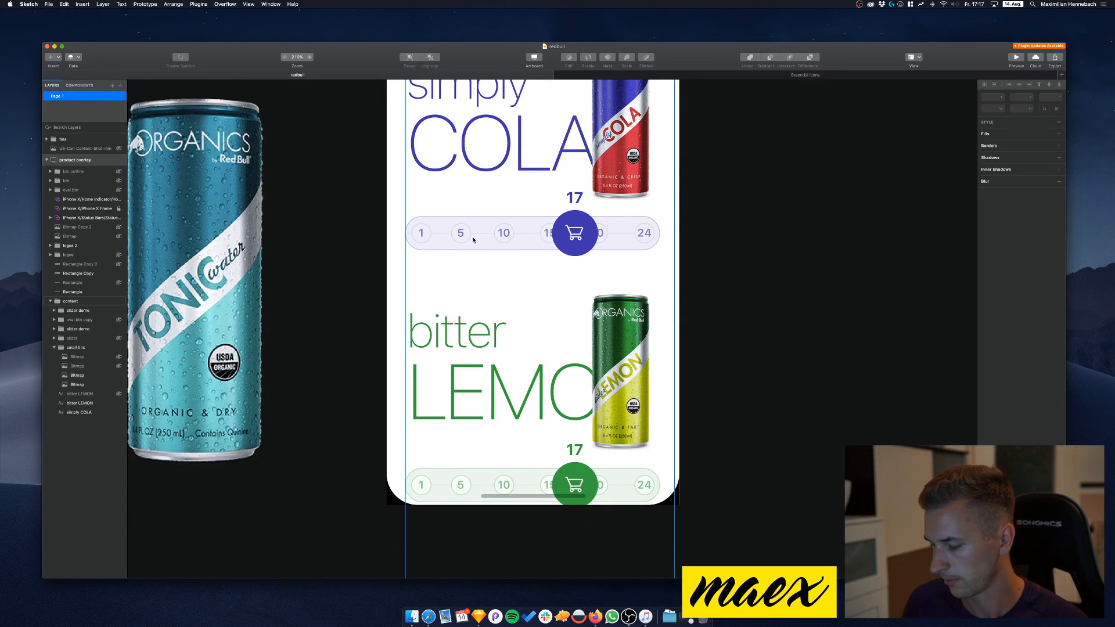
super+click(422, 233)
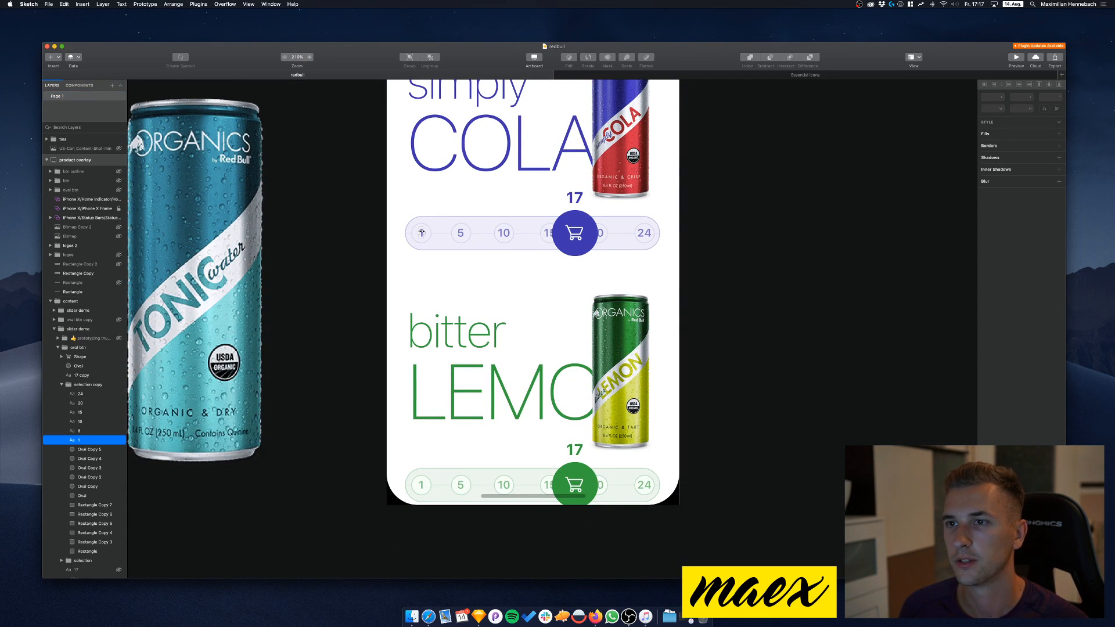
key(Escape)
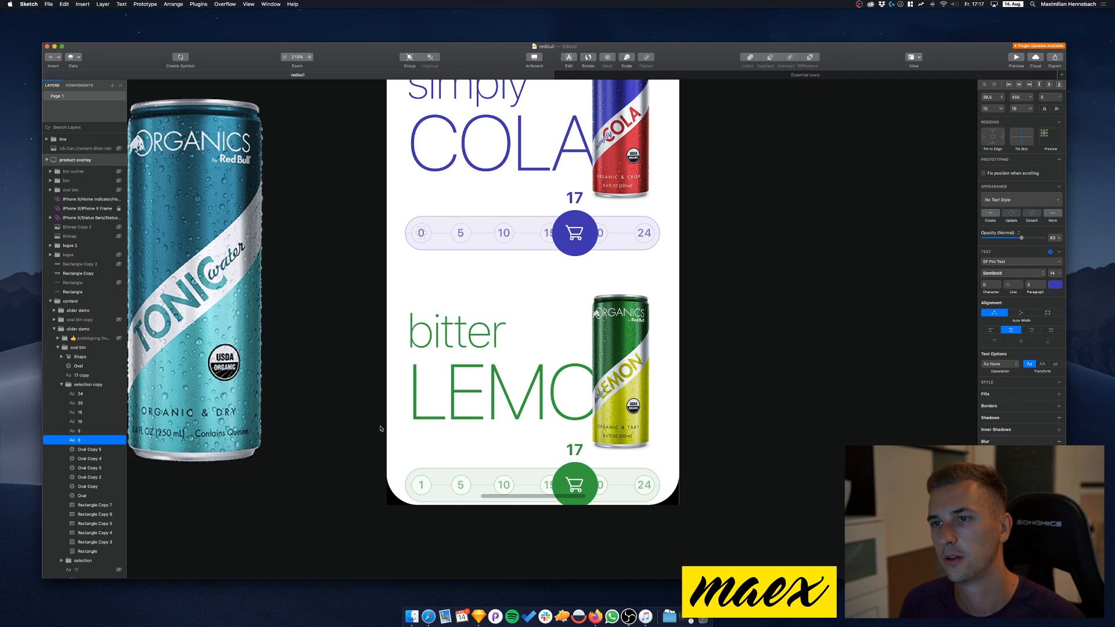
Change the first quantity label on the green LEMON slider to 0 and save the document
click(424, 487)
click(422, 483)
super+click(422, 482)
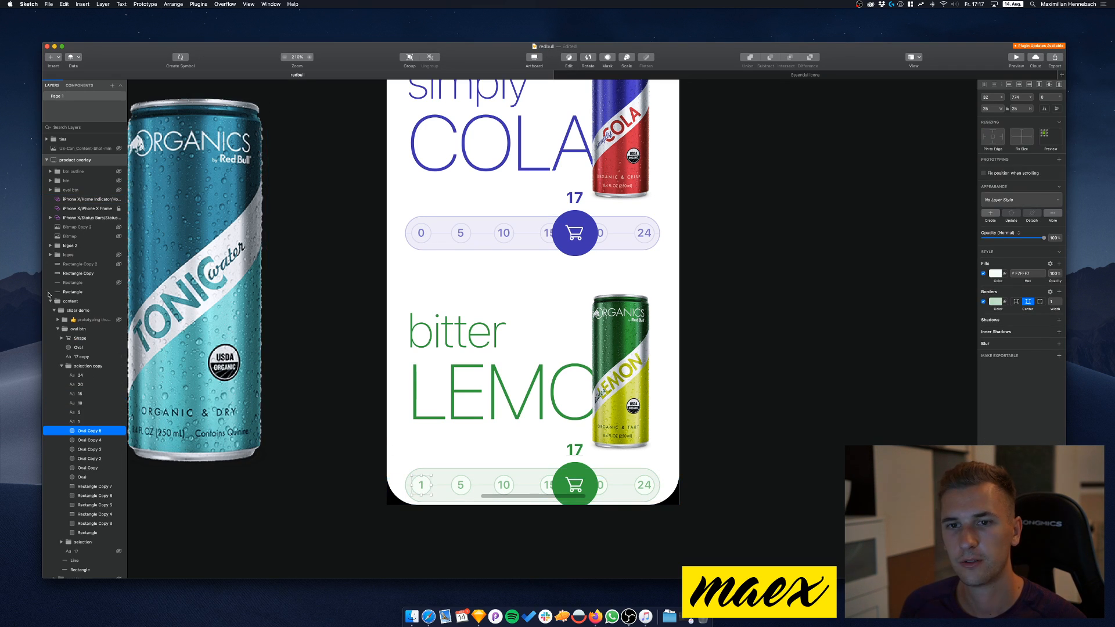
click(83, 422)
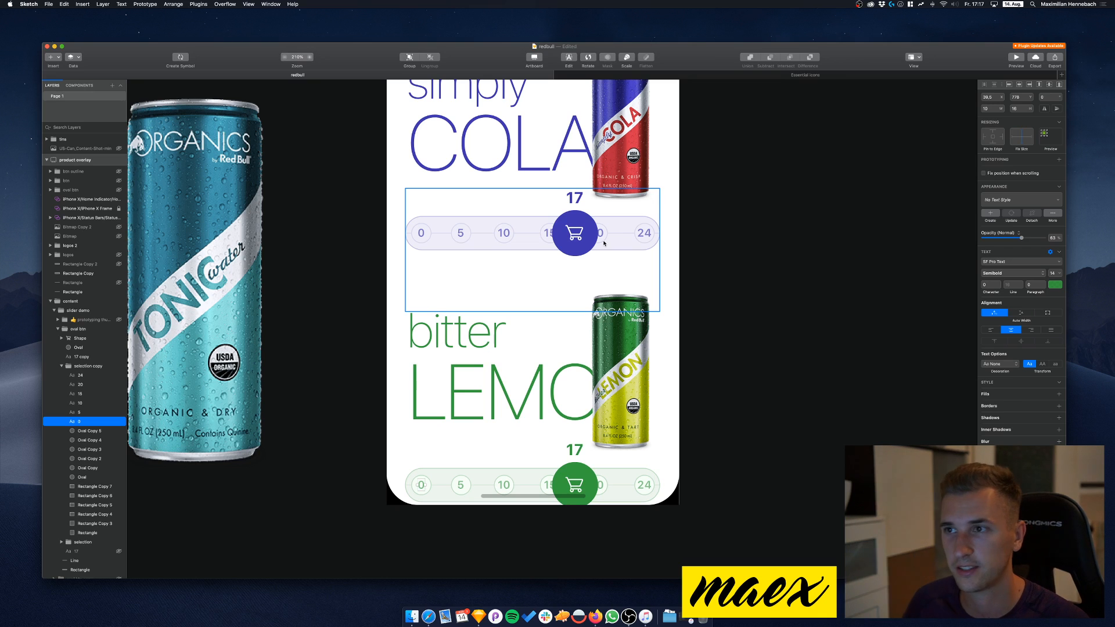
scroll(587, 196, up, 3)
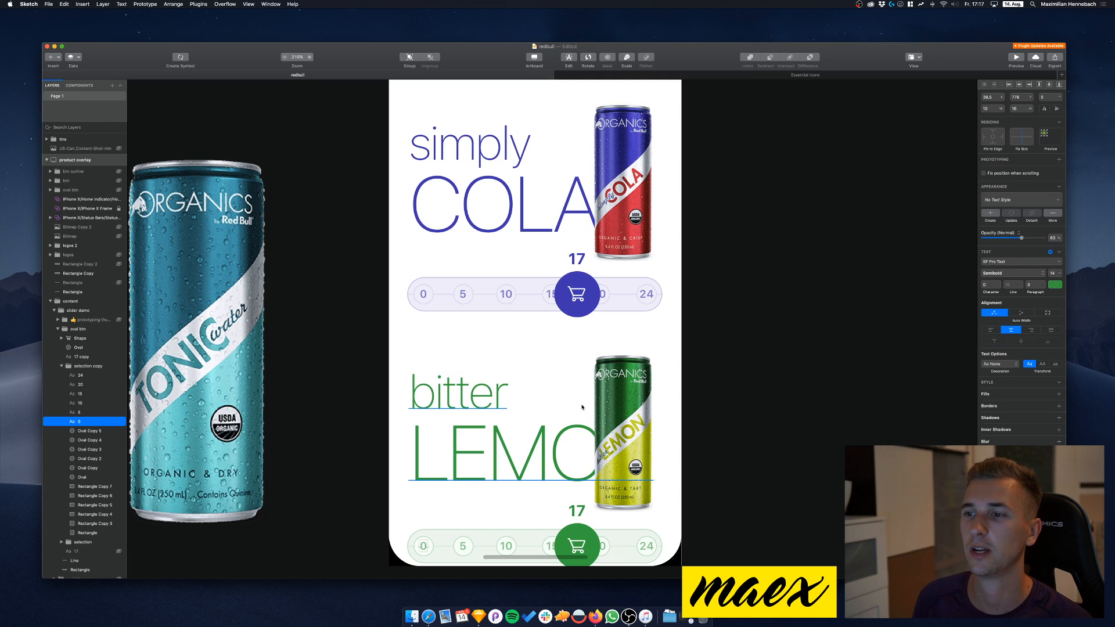
scroll(604, 360, up, 1)
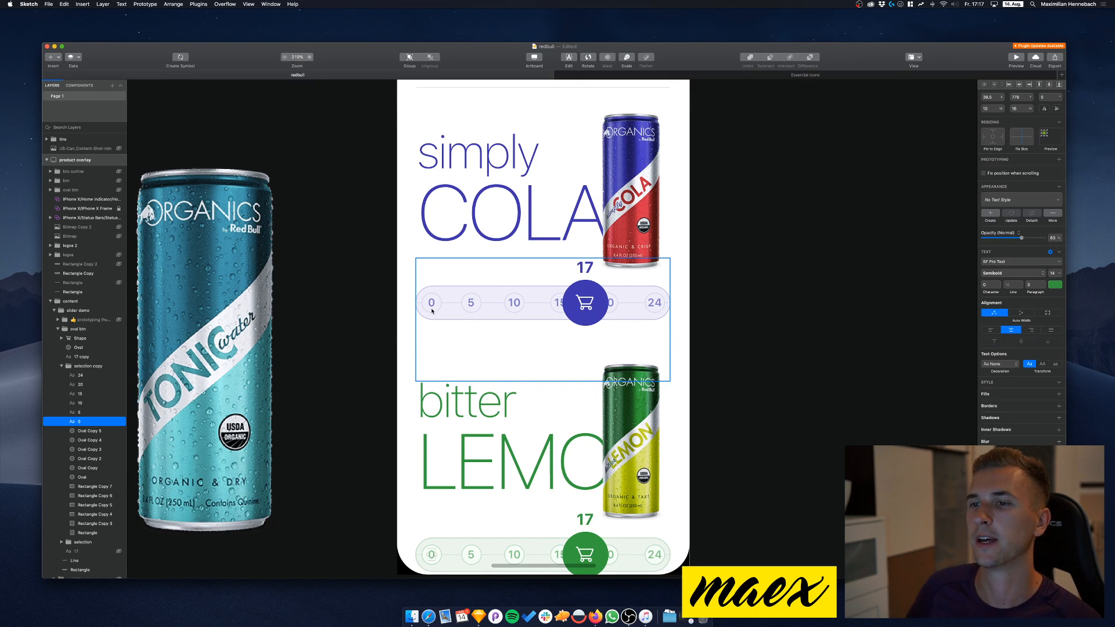
click(350, 266)
scroll(351, 265, up, 3)
scroll(350, 266, down, 3)
scroll(350, 265, down, 2)
scroll(350, 265, down, 5)
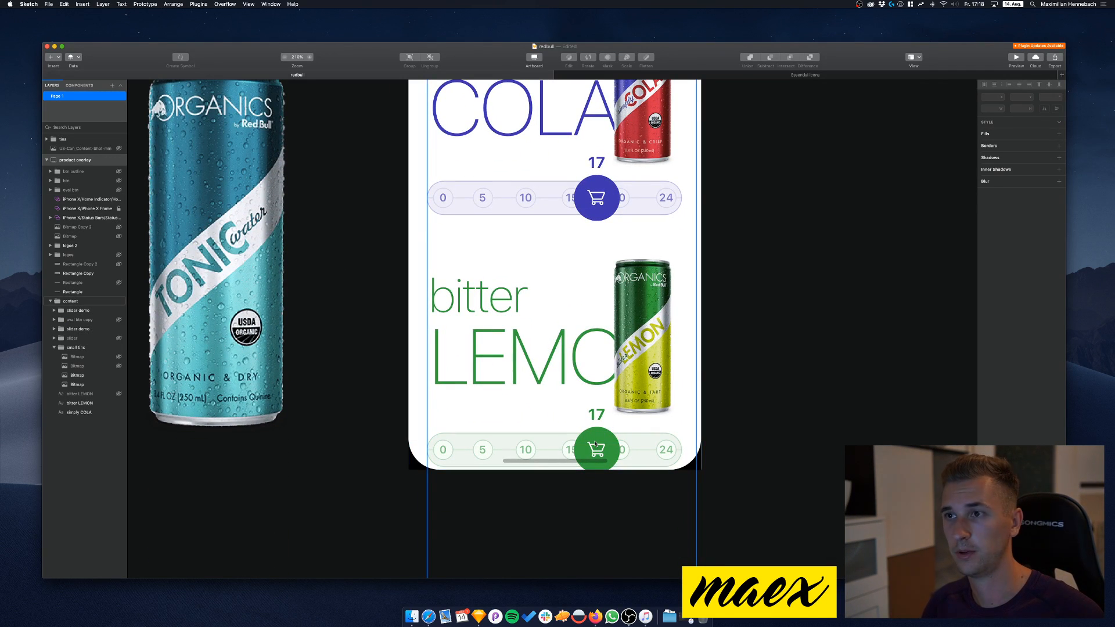
scroll(595, 445, up, 4)
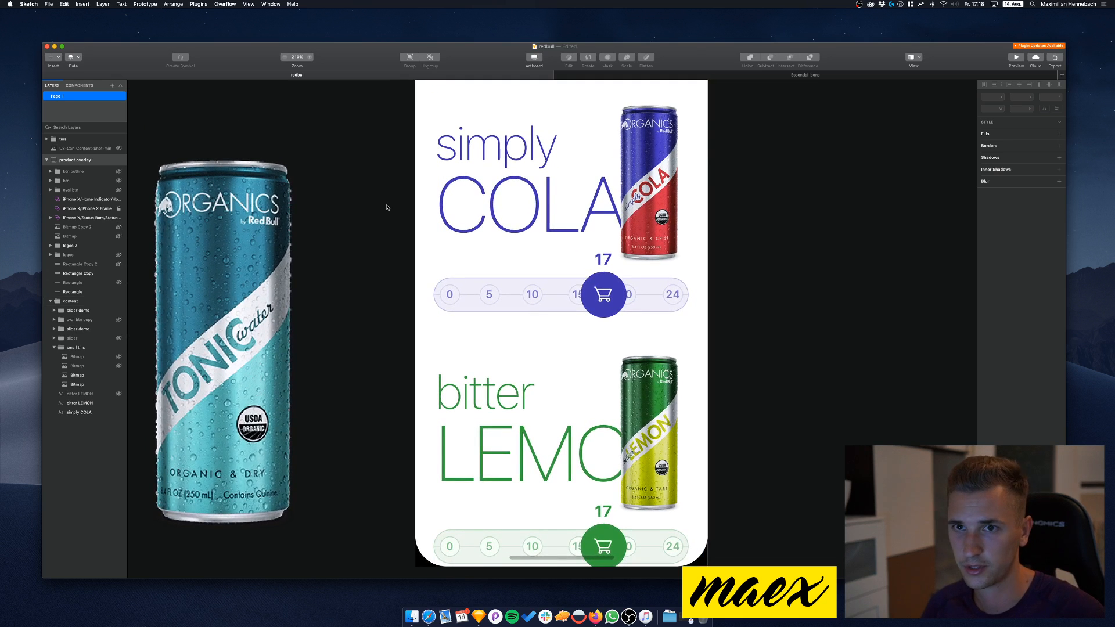
key(cmd+s)
Examine the product overlay from its header down to the green slider, comparing the COLA and LEMON sections
scroll(387, 208, up, 3)
scroll(388, 207, up, 3)
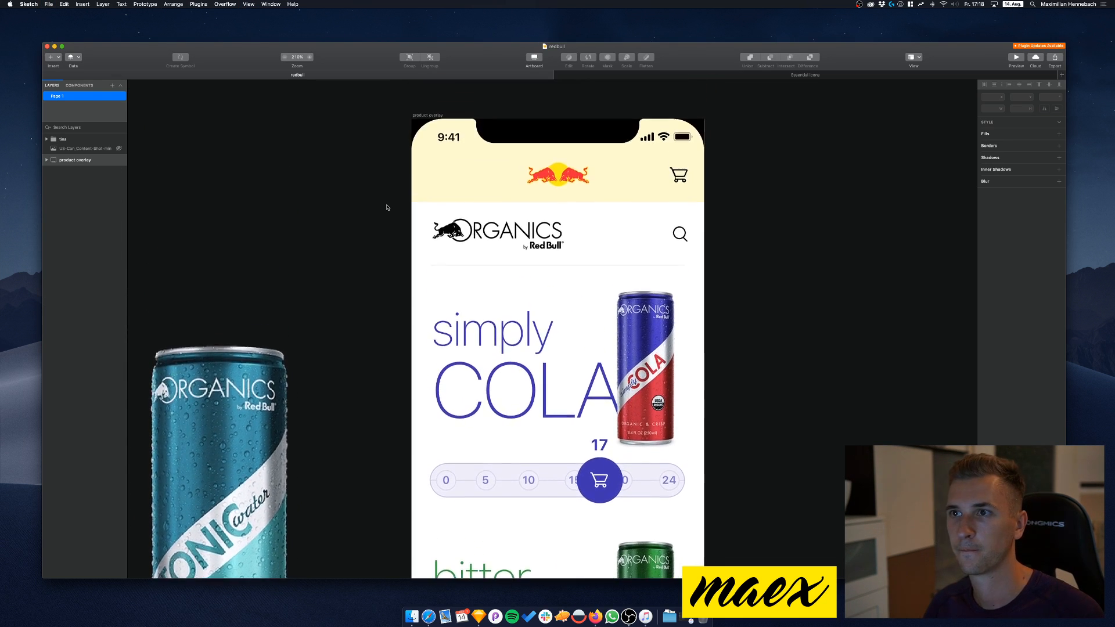
scroll(387, 207, down, 3)
scroll(387, 207, up, 2)
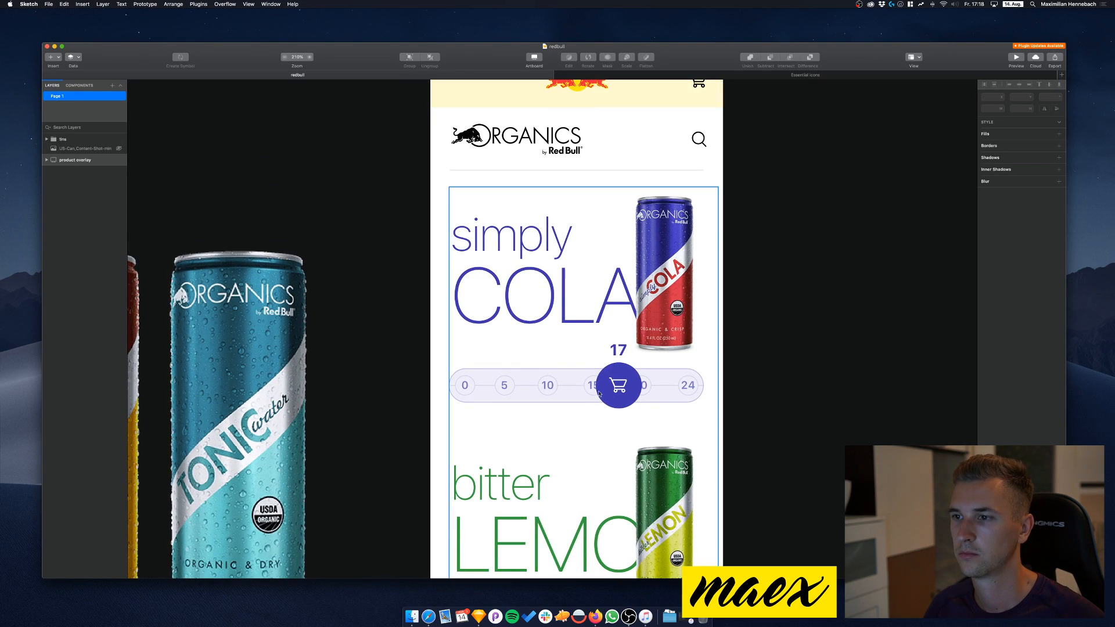
scroll(617, 387, down, 2)
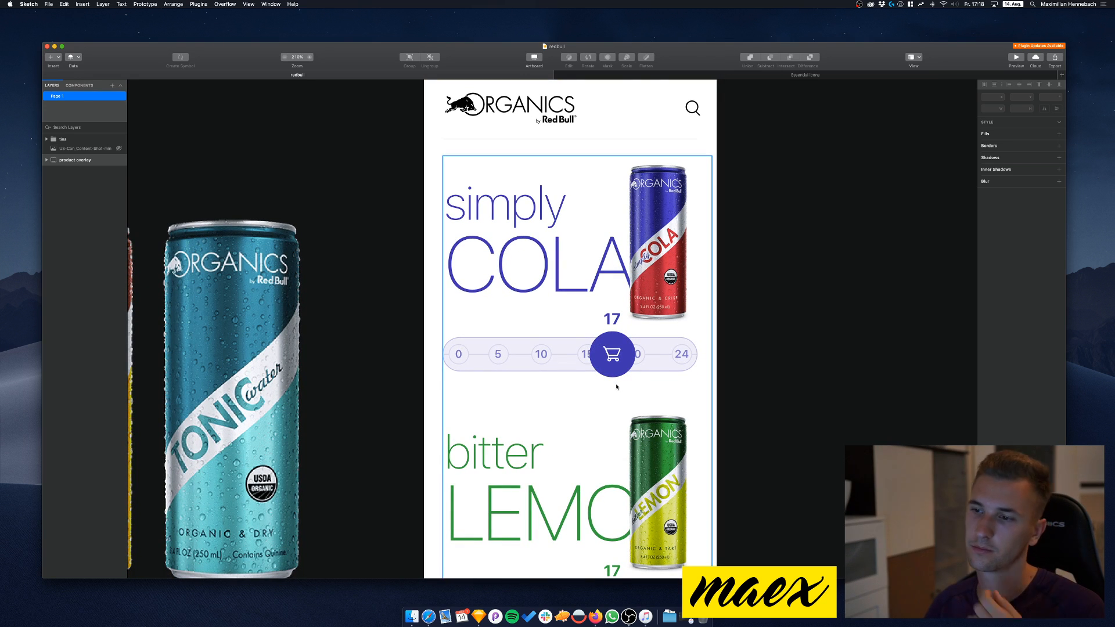
scroll(617, 387, down, 1)
scroll(617, 387, down, 5)
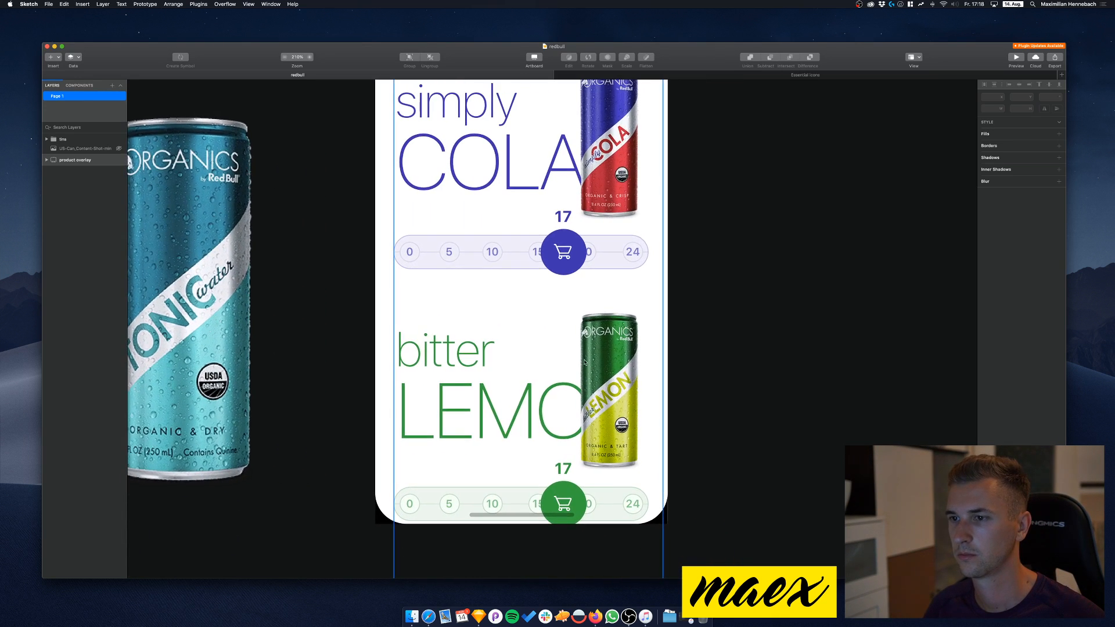
scroll(452, 355, up, 3)
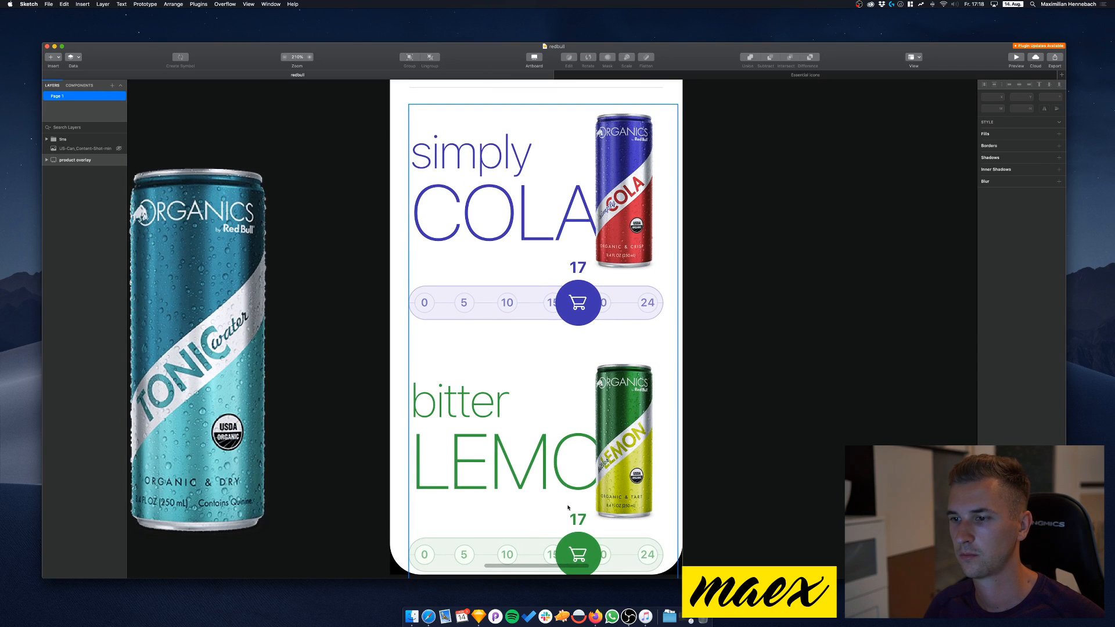
Duplicate the green slider demo group, hide the original, and expand the copy's oval btn group
scroll(568, 501, down, 3)
click(578, 490)
double_click(584, 487)
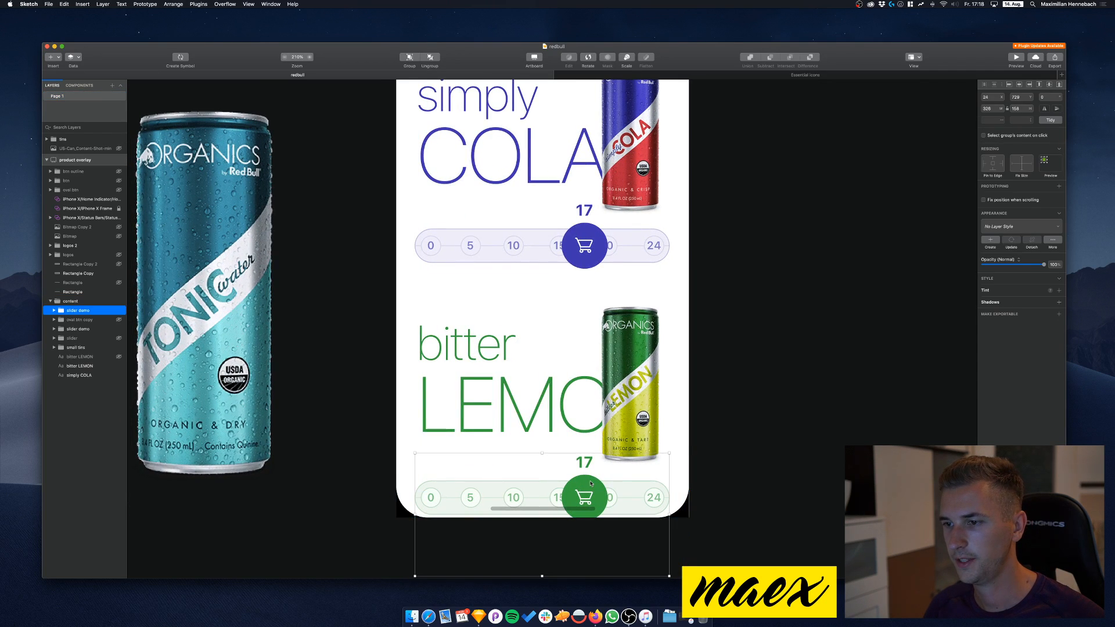
double_click(591, 483)
double_click(583, 483)
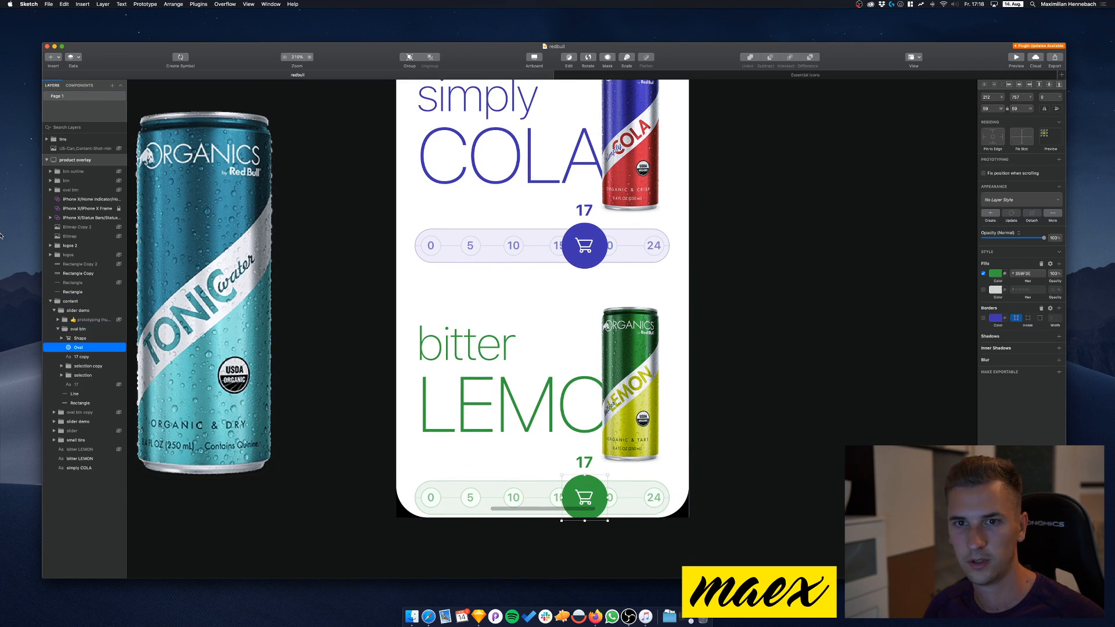
click(65, 312)
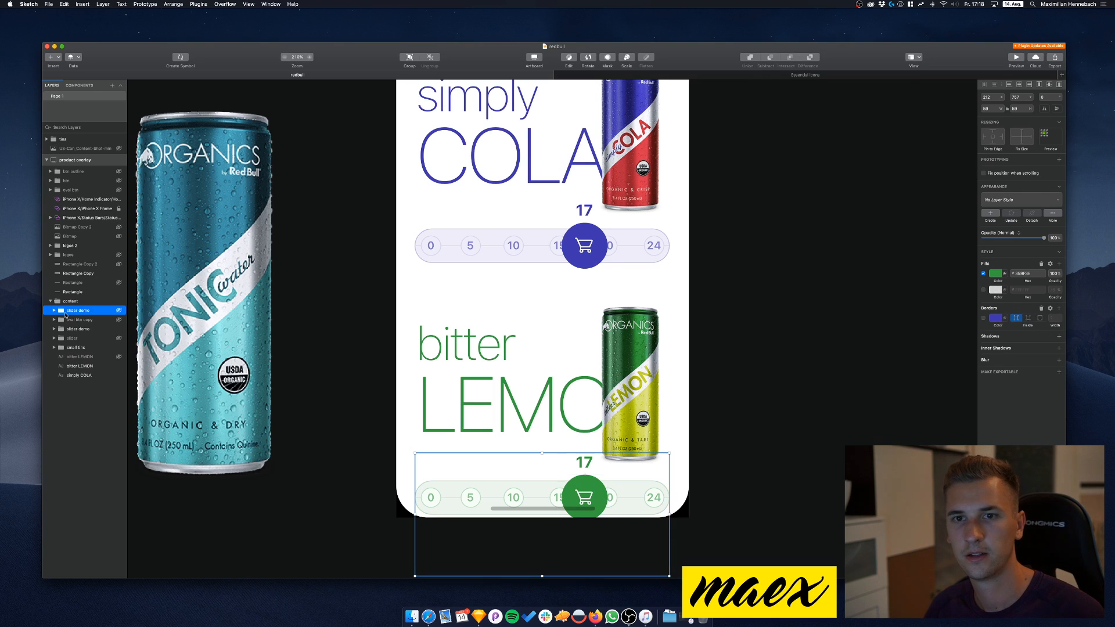
key(super+d)
click(54, 310)
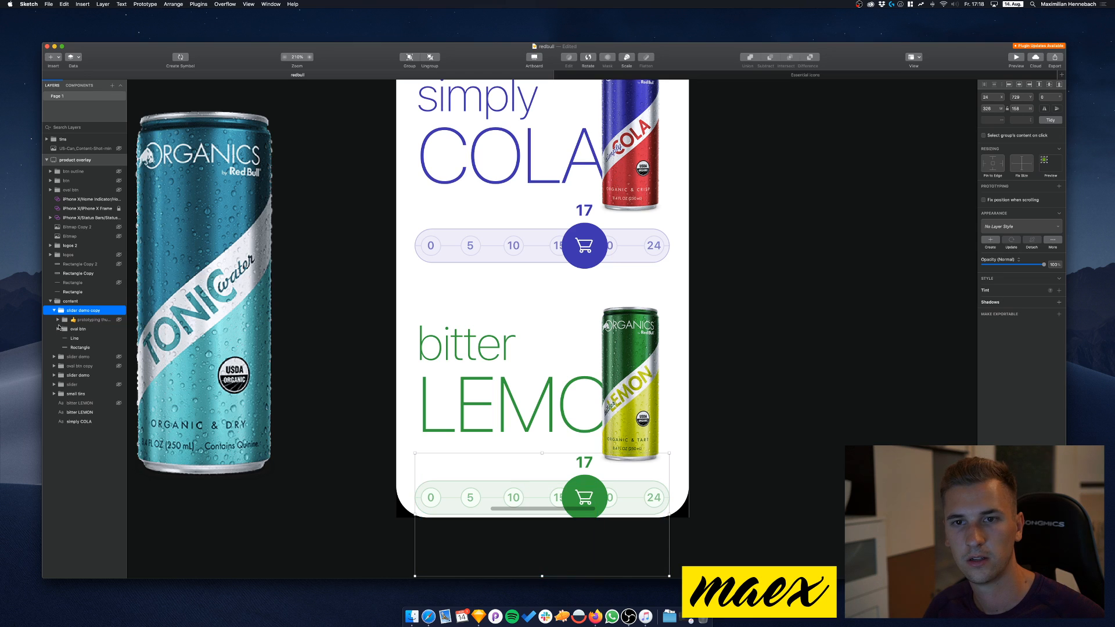
click(65, 329)
click(58, 329)
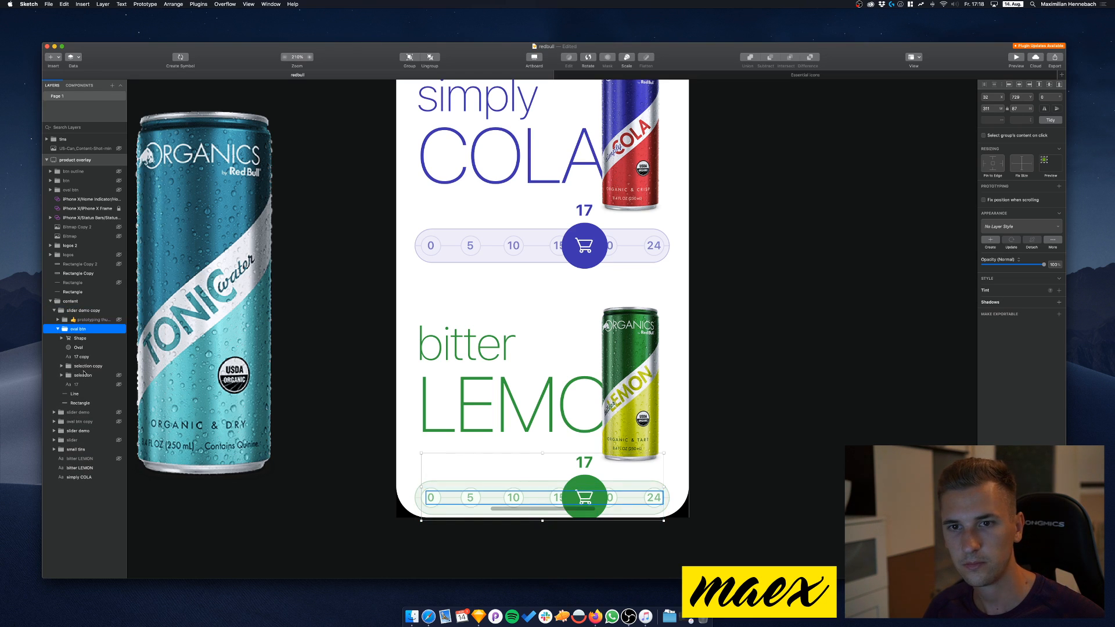
Move the cart icon and its green circle to the 0 end of the copied slider and hide the 17 label
click(79, 348)
shift+click(80, 338)
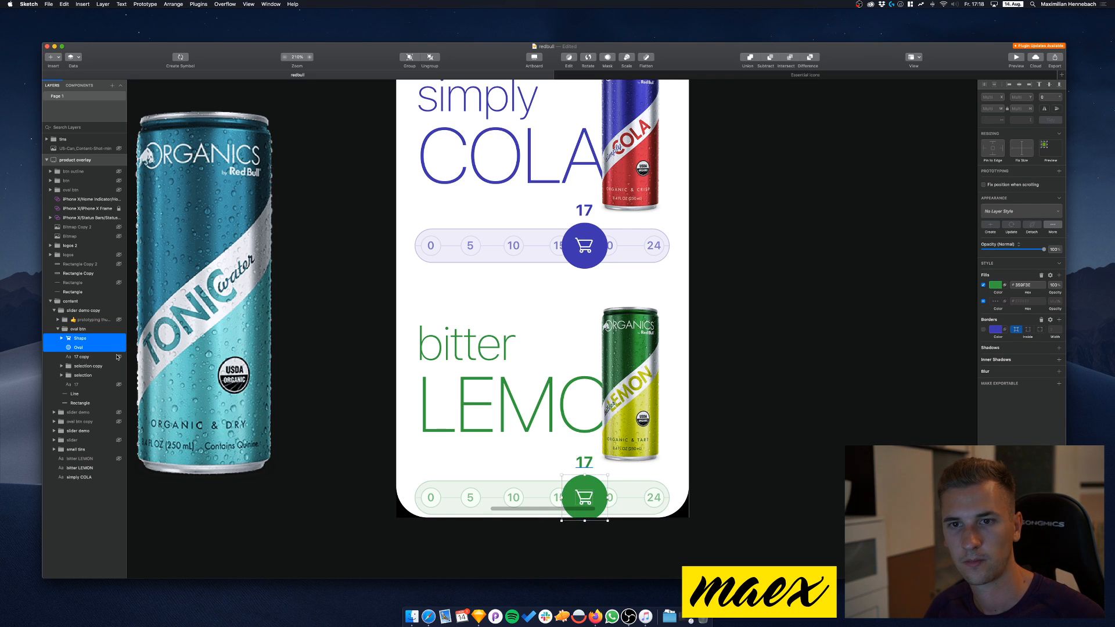
key(shift+Left)
key(shift+Left)
key(shift+Left)
key(shift+Left)
key(shift+Left)
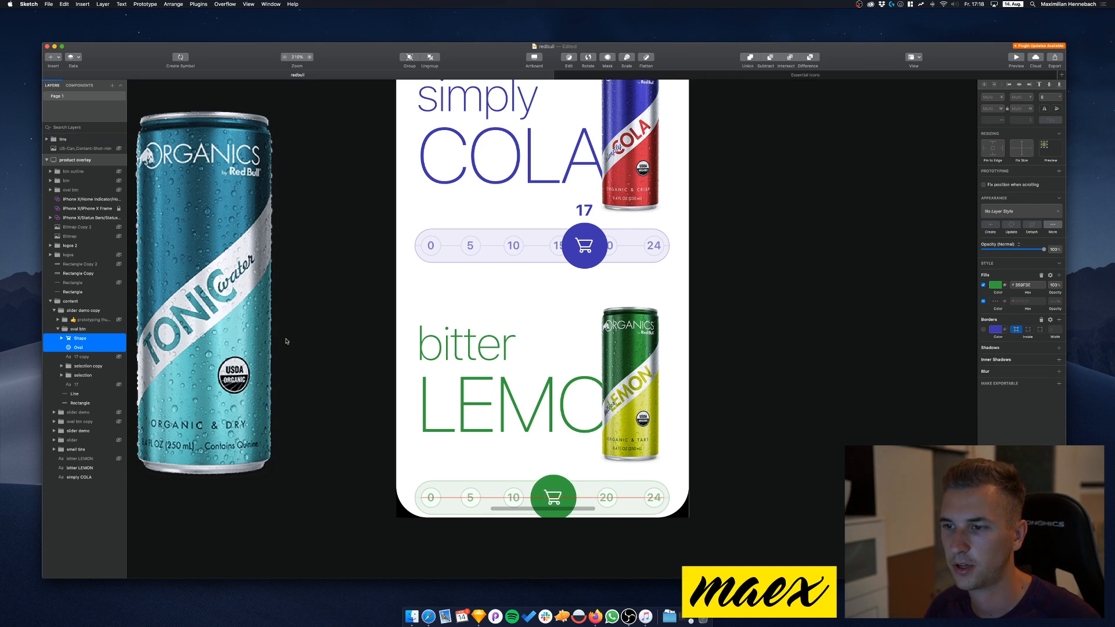
key(shift+Left)
key(shift+Left)
key(shift+Left)
key(shift+Left)
key(shift+Left)
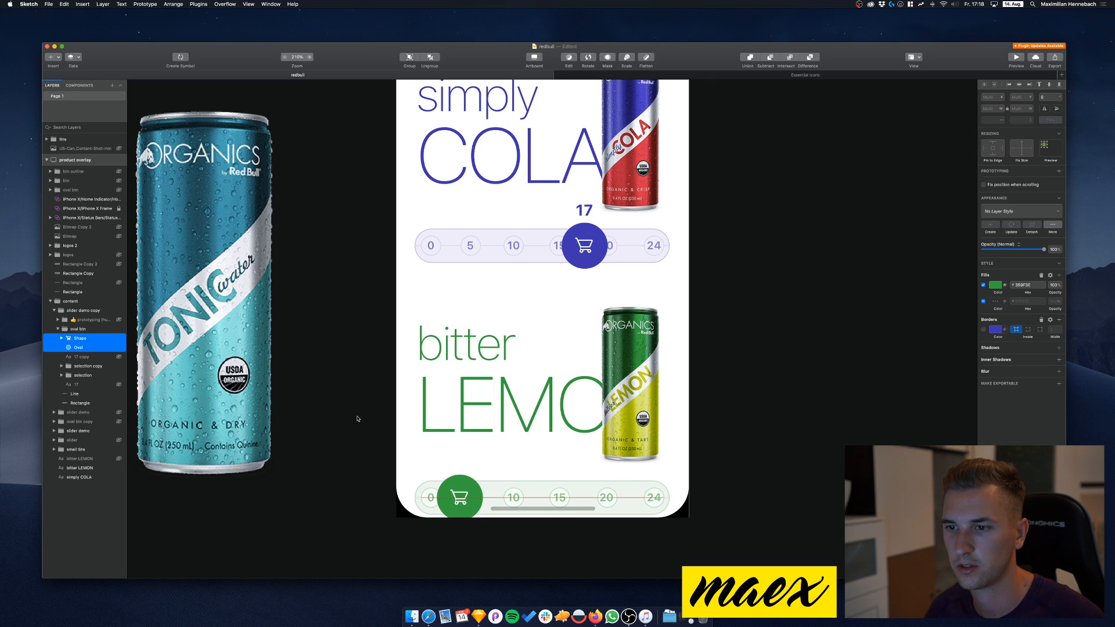
drag(460, 498, 443, 486)
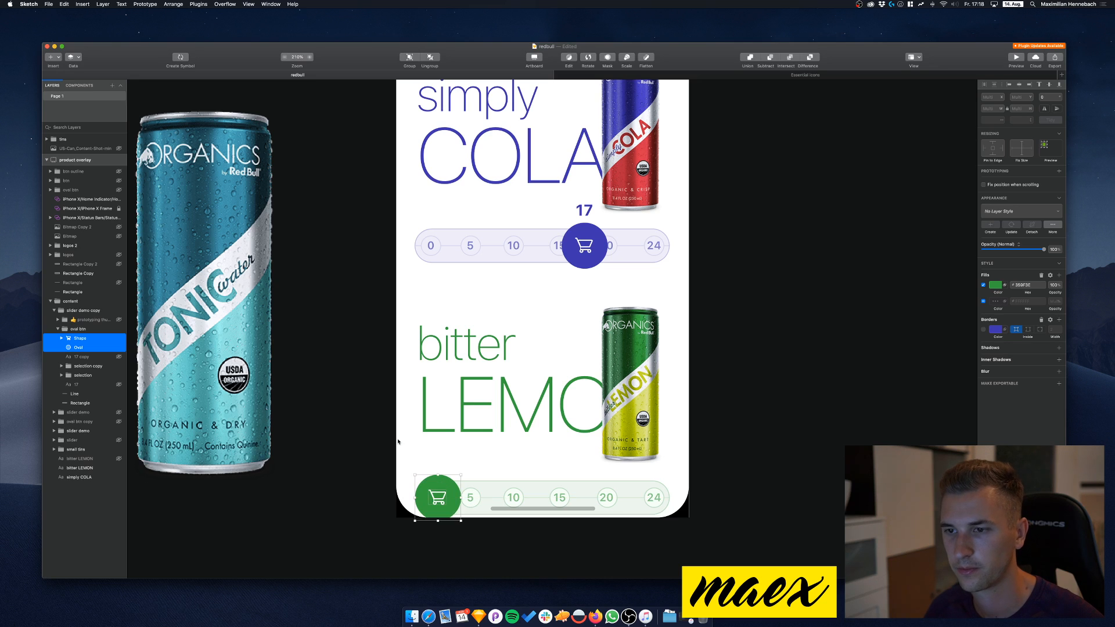
click(355, 413)
Group the cart icon with its green circle and shift the group slightly left to centre it over the 0 mark
double_click(444, 491)
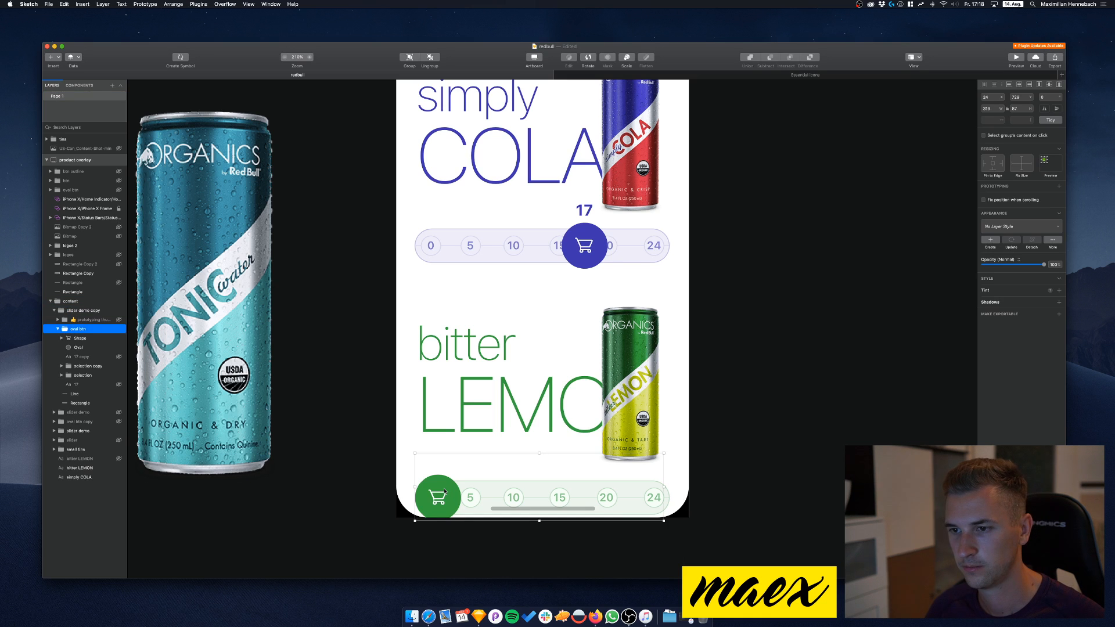
double_click(445, 492)
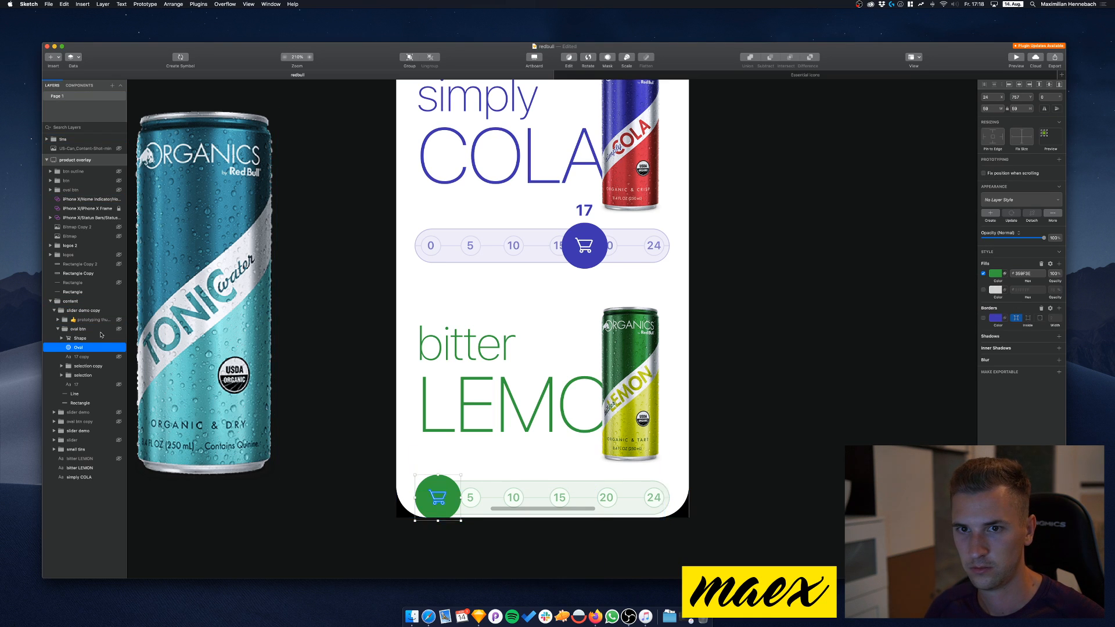
shift+click(93, 338)
key(super+g)
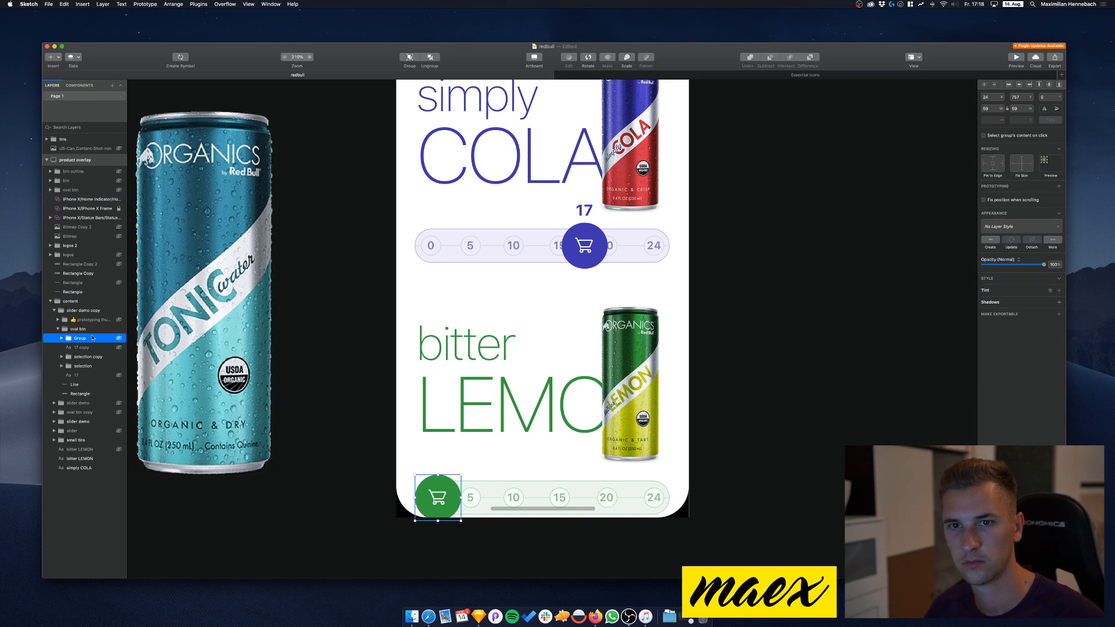
drag(437, 491, 436, 484)
click(383, 434)
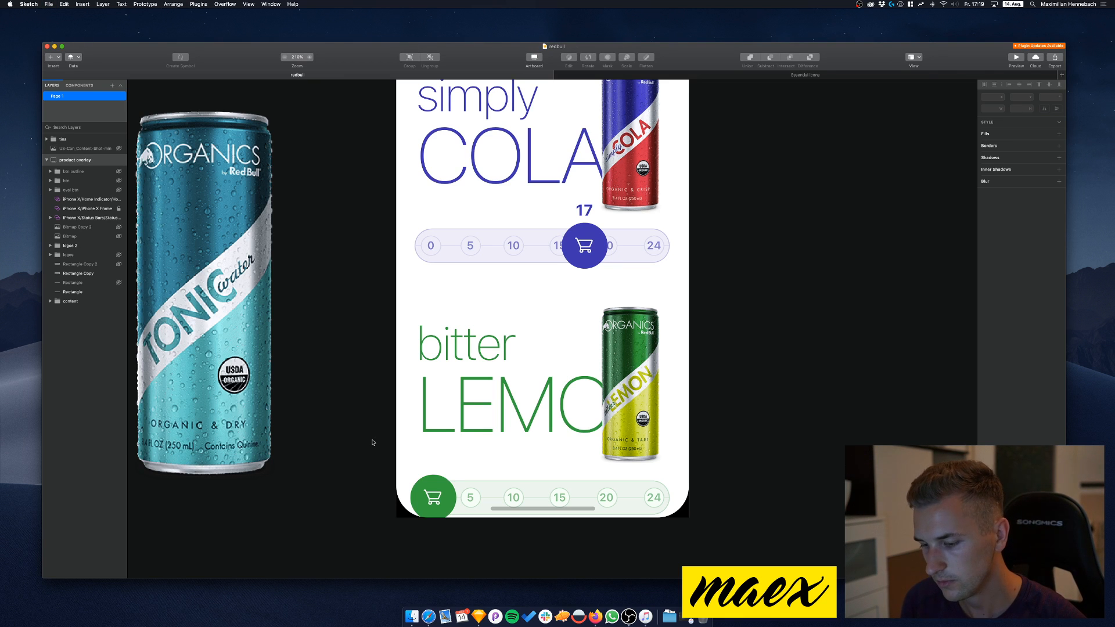
scroll(373, 442, up, 2)
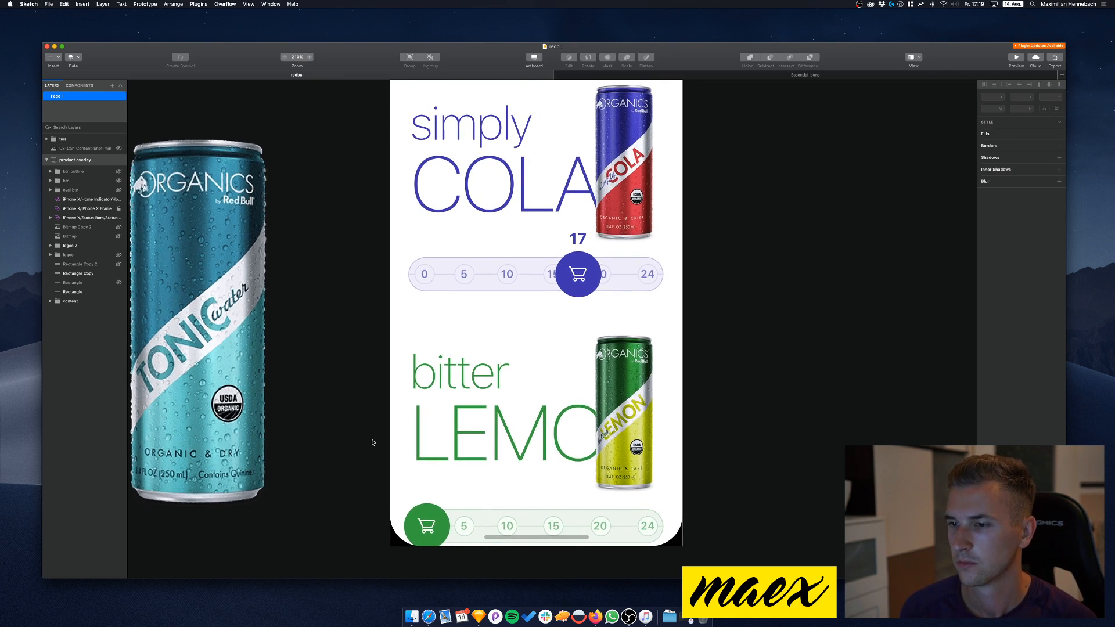
scroll(373, 443, down, 2)
scroll(373, 443, up, 8)
scroll(373, 442, down, 1)
scroll(373, 442, down, 8)
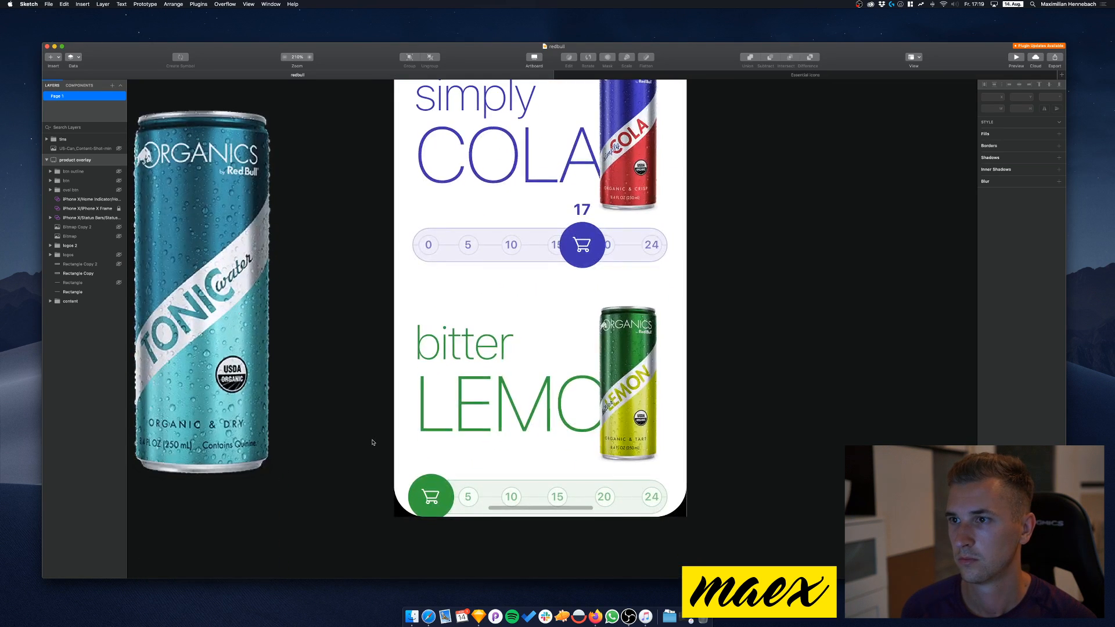
scroll(373, 443, up, 1)
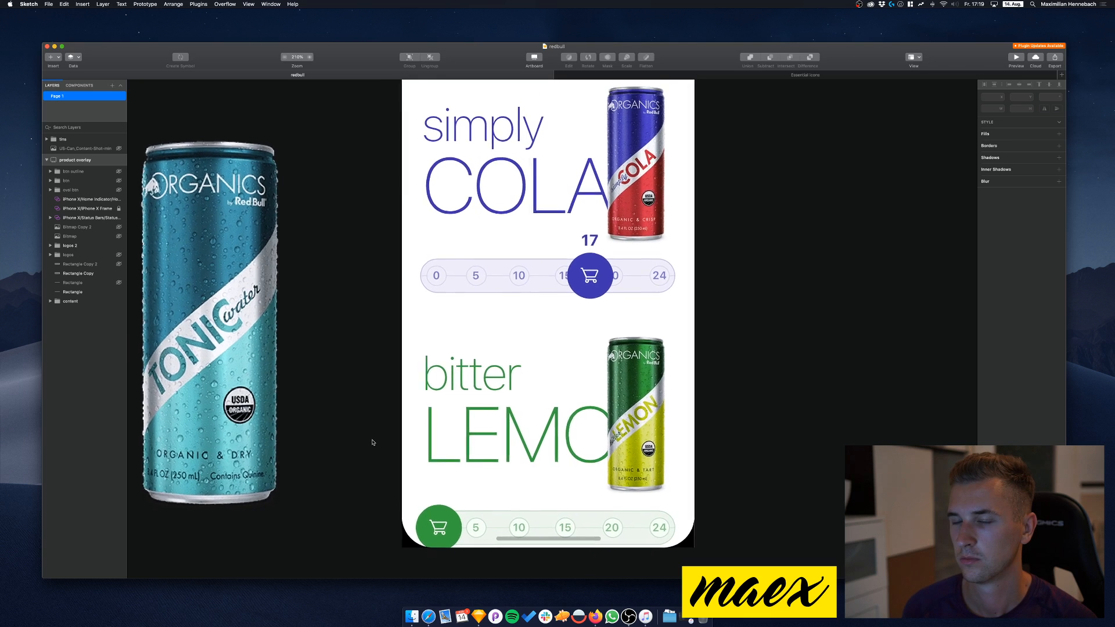
Review the whole product overlay artboard, checking the balance of the header, the COLA and LEMON sections and both quantity sliders
scroll(373, 442, down, 1)
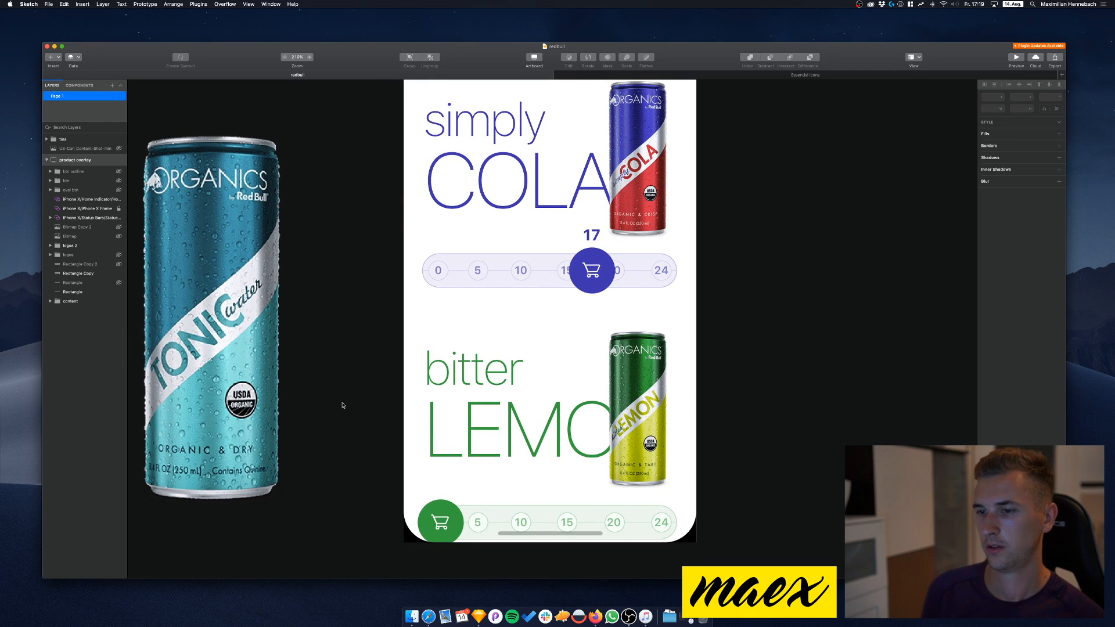
scroll(341, 406, down, 5)
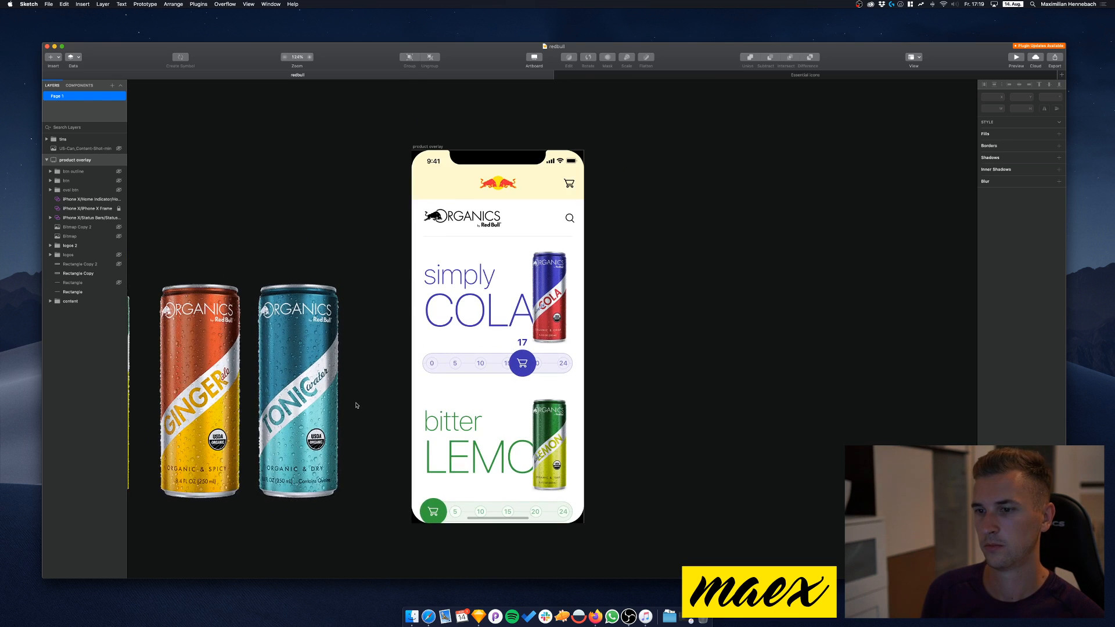
scroll(357, 405, left, 2)
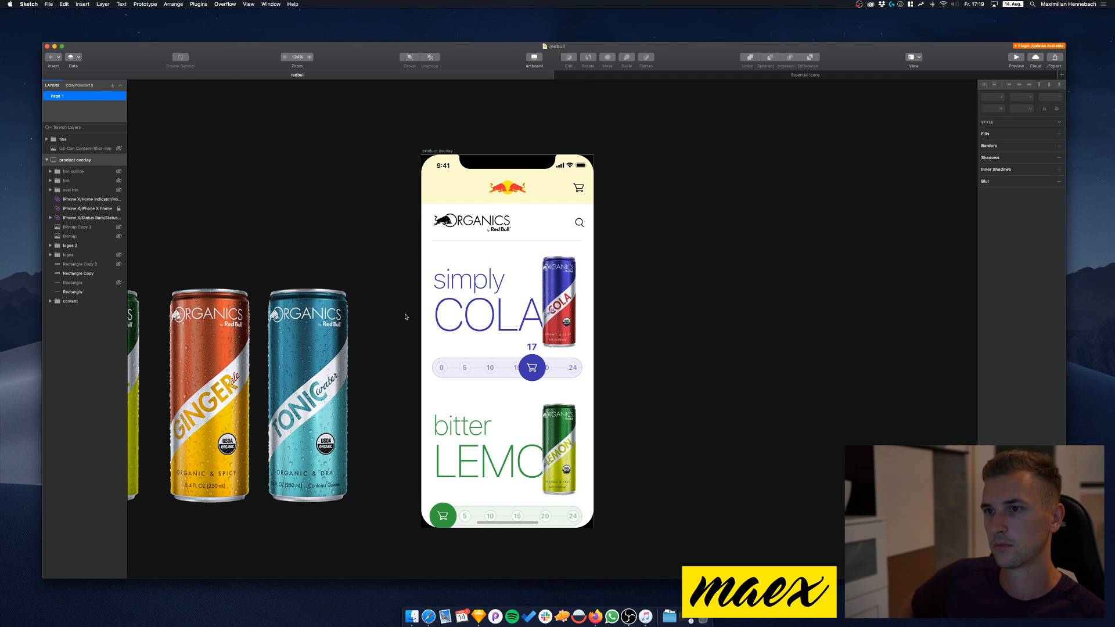
scroll(405, 316, down, 3)
scroll(405, 316, left, 3)
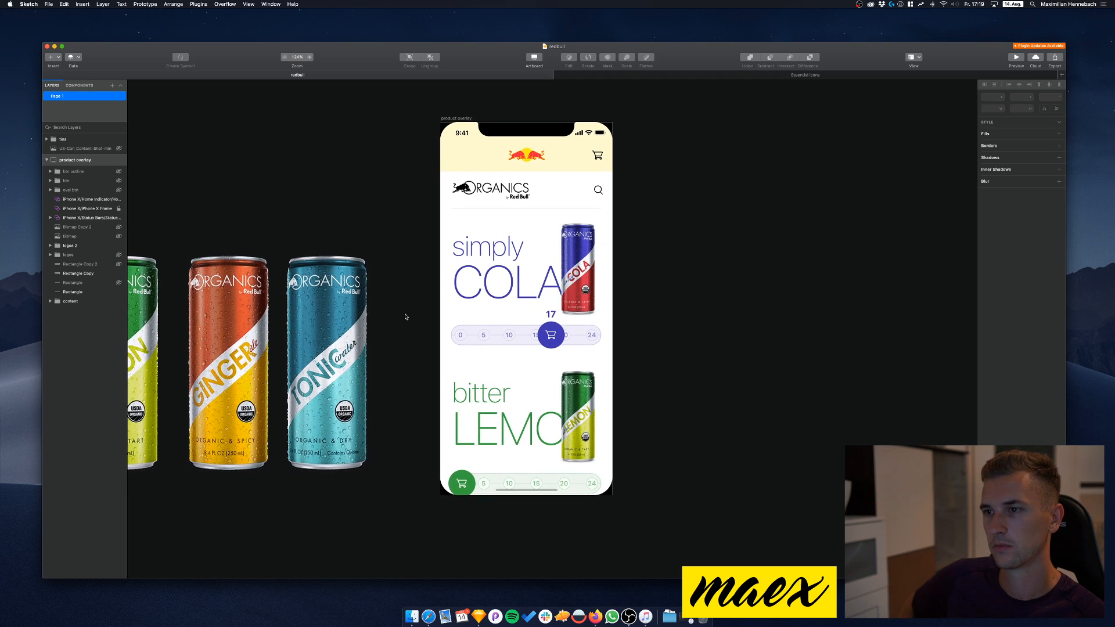
scroll(406, 316, right, 3)
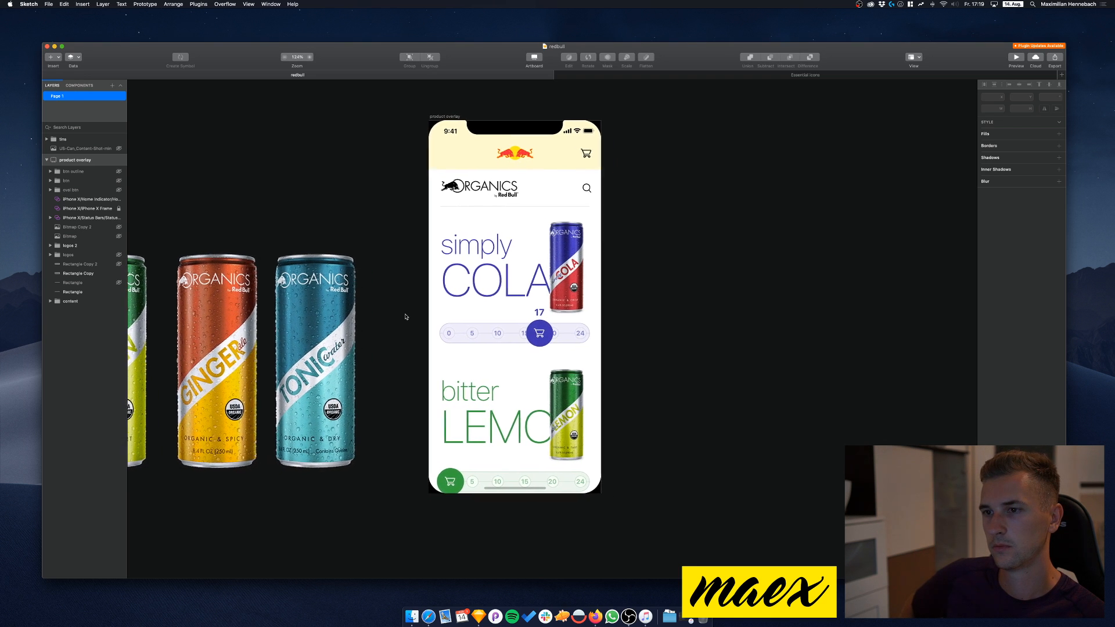
scroll(402, 331, up, 1)
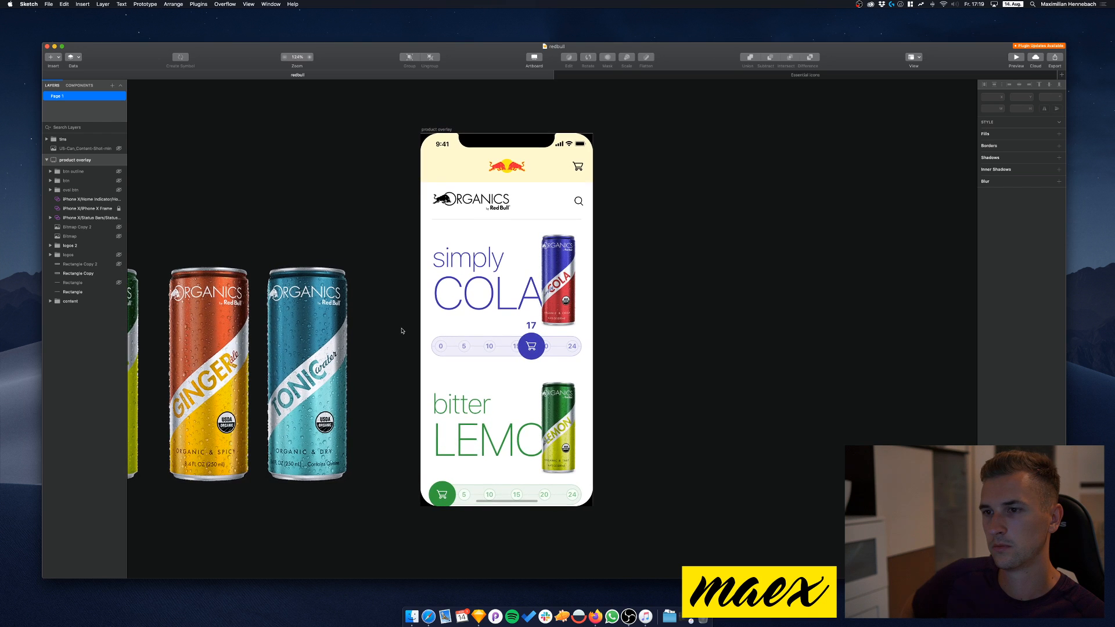
scroll(402, 331, down, 3)
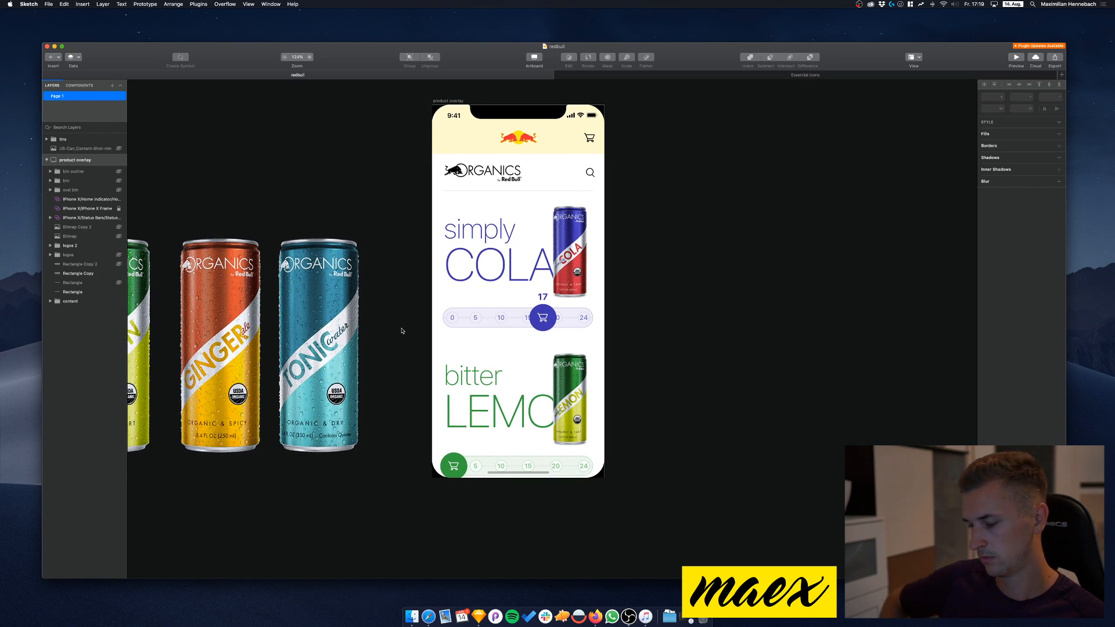
scroll(468, 319, up, 2)
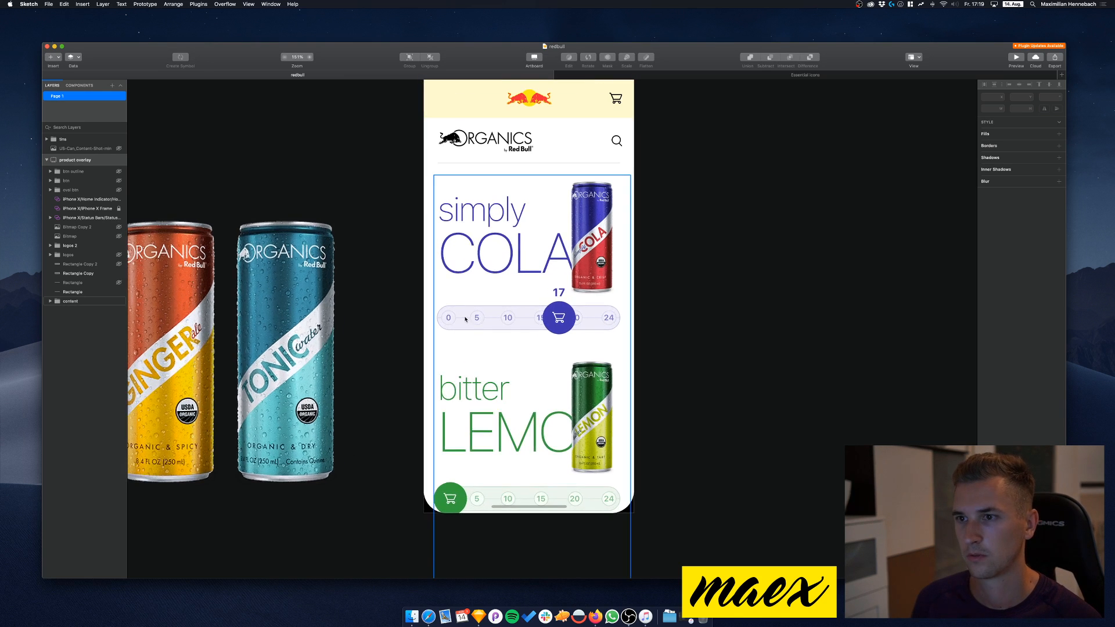
Copy the COLA slider's line outside its slider group and extend it horizontally past both edges of the artboard
super+click(465, 319)
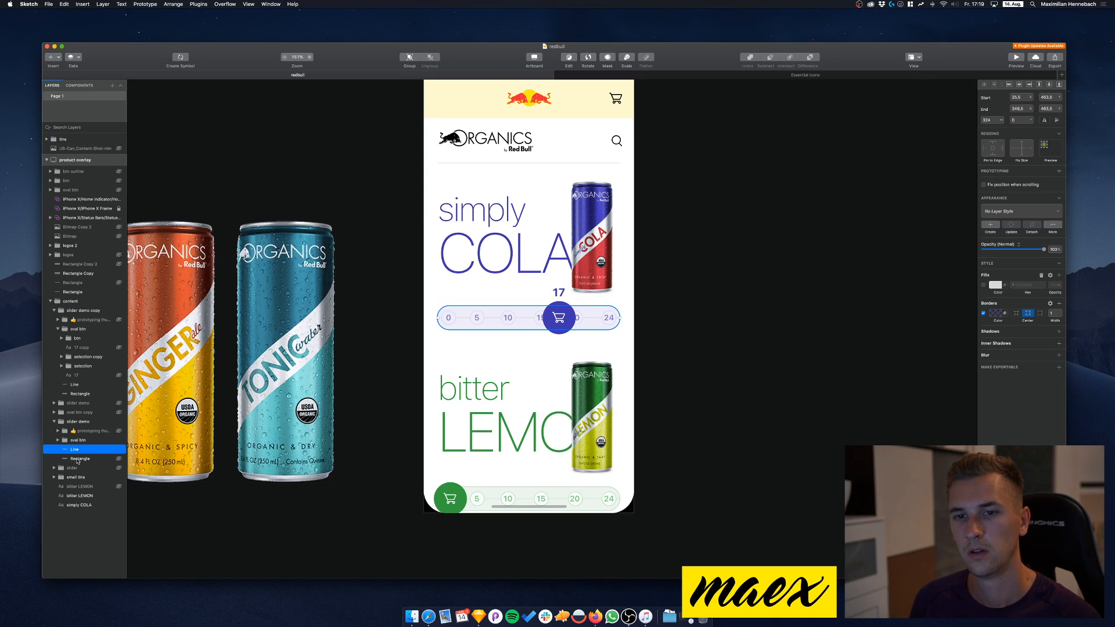
click(77, 471)
key(super+v)
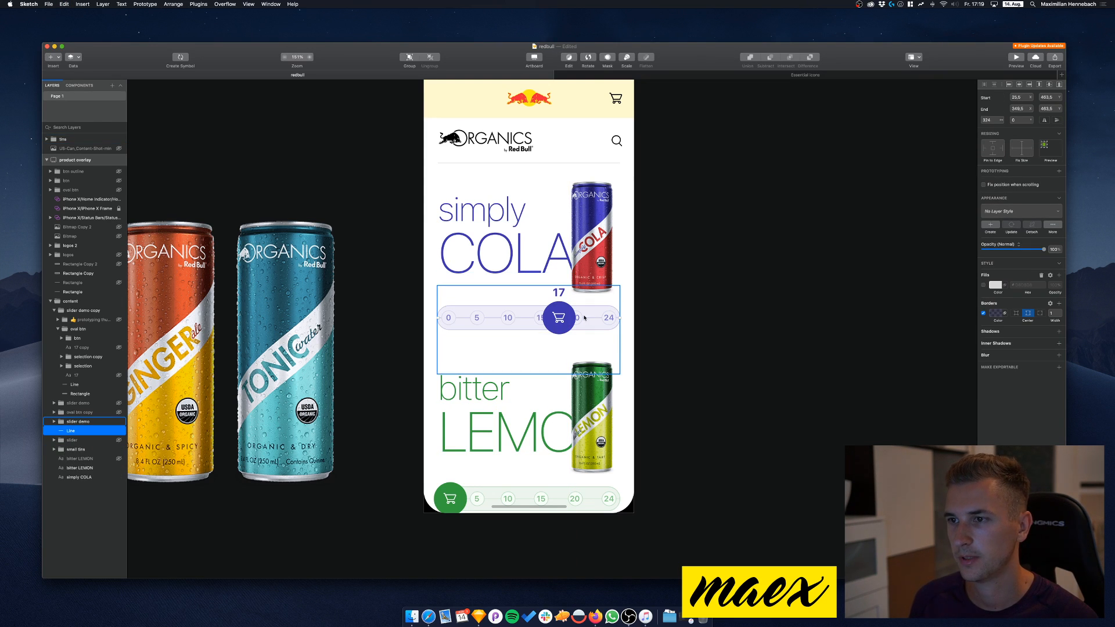
drag(620, 317, 659, 316)
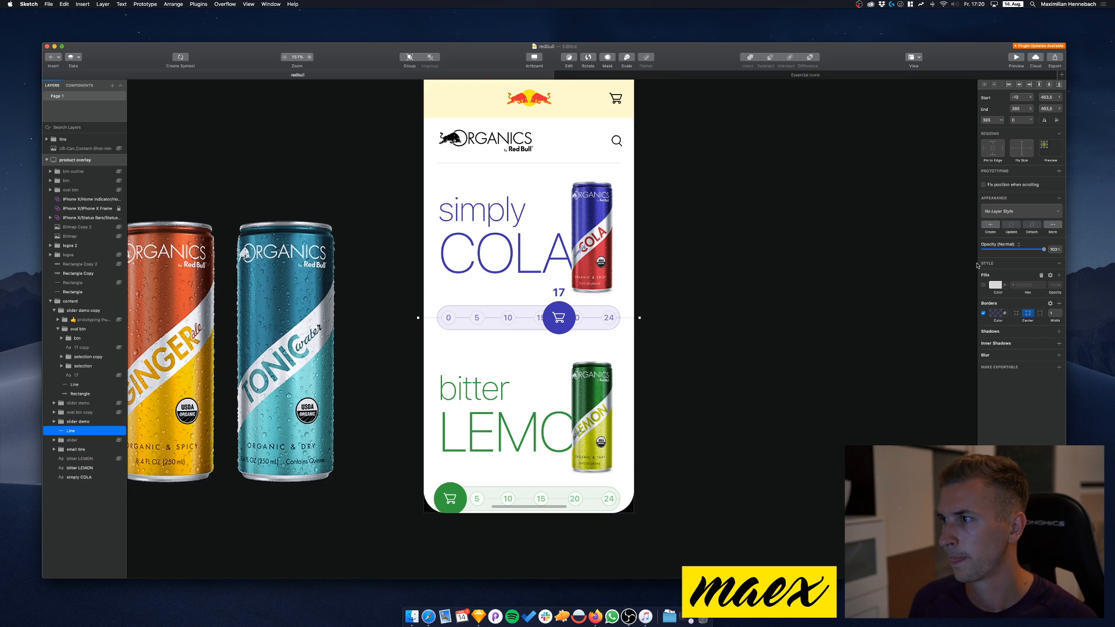
drag(1001, 254, 1050, 255)
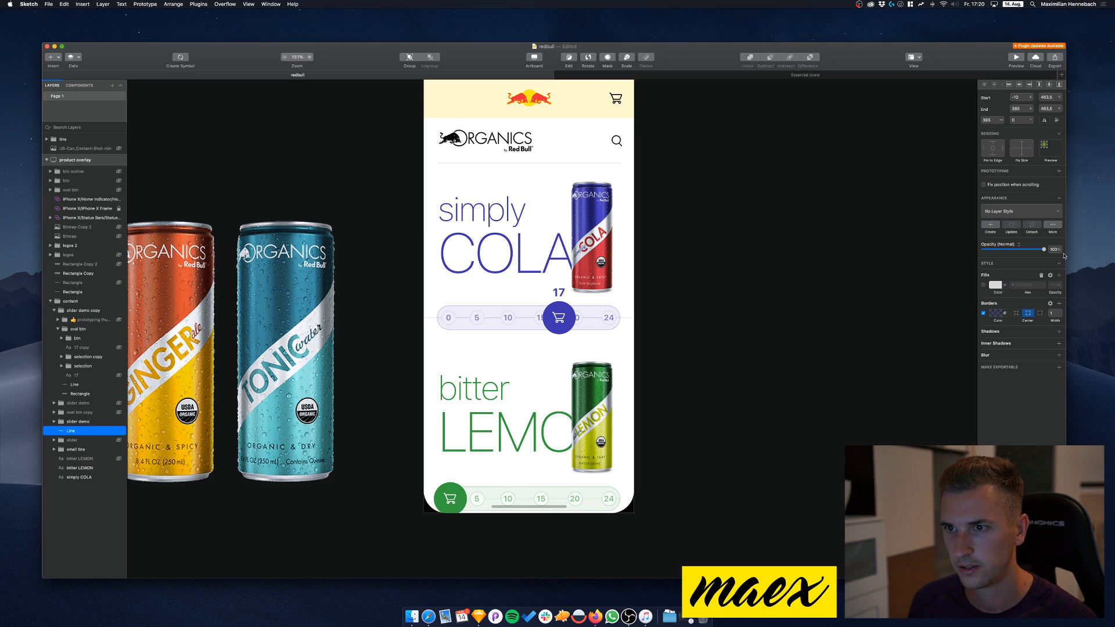
Inspect how the extended line runs behind the COLA slider across the full width of the overlay
click(799, 289)
scroll(772, 338, up, 3)
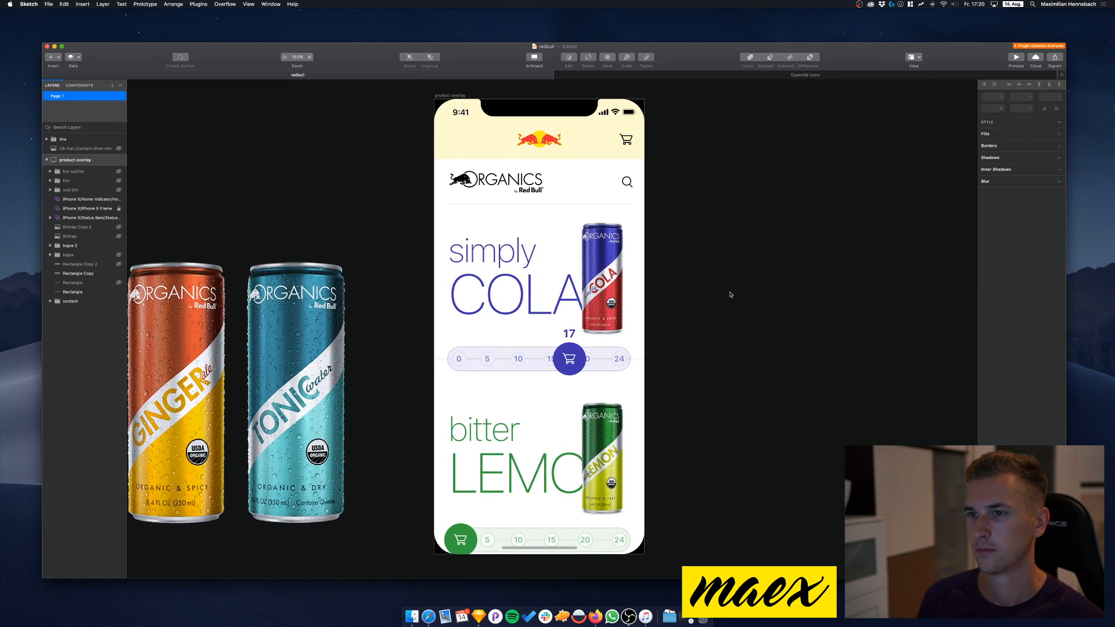
scroll(723, 374, down, 2)
scroll(723, 374, up, 2)
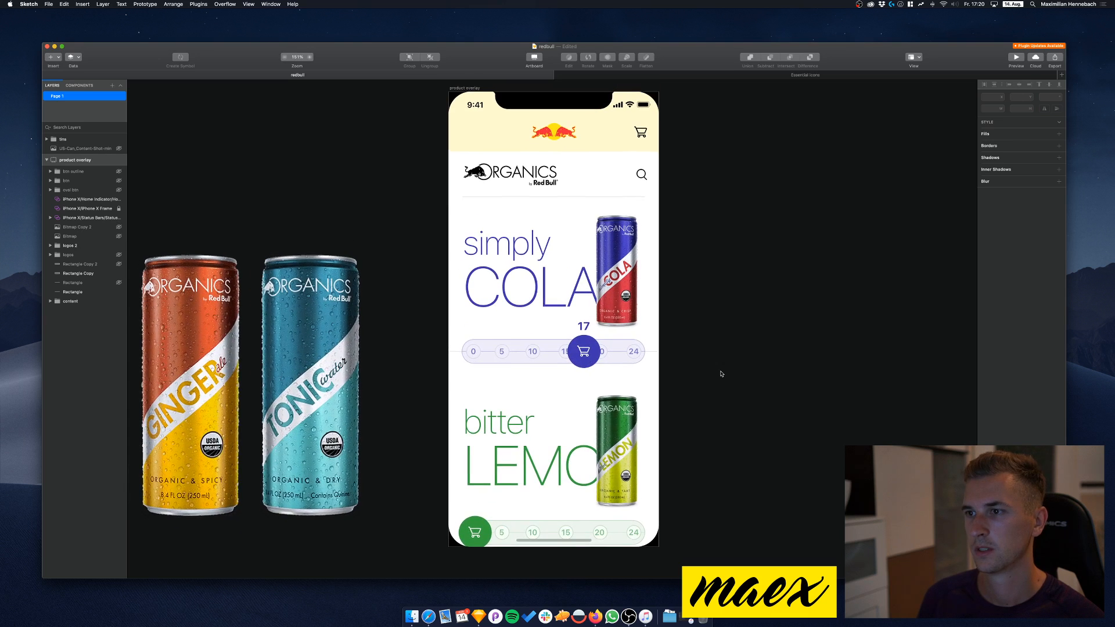
click(655, 353)
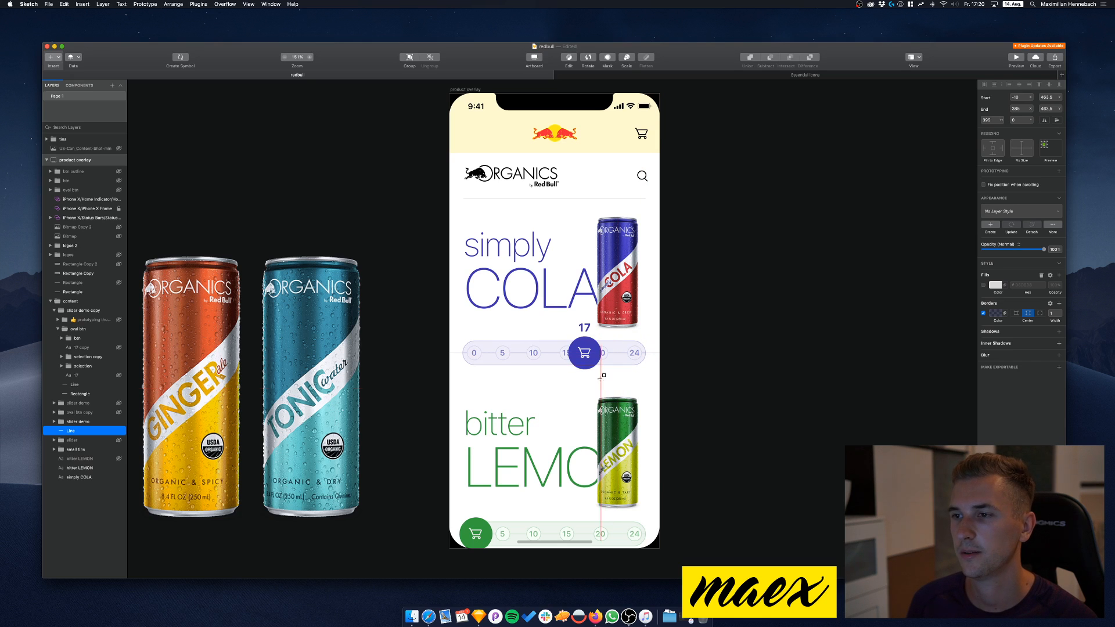
key(Escape)
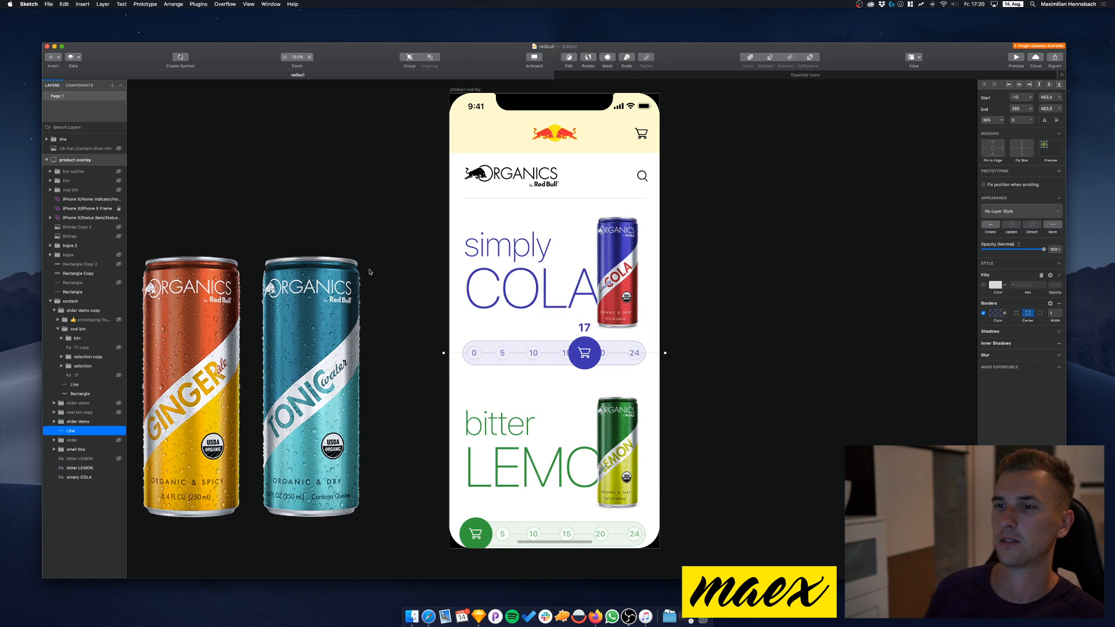
key(Escape)
scroll(404, 247, up, 1)
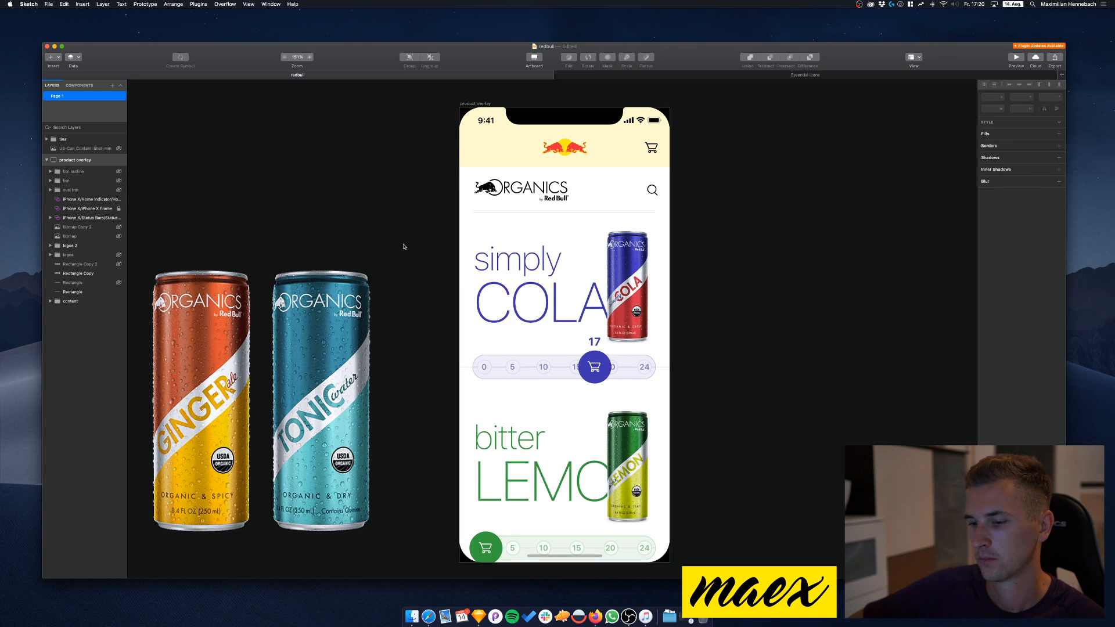
scroll(404, 246, left, 2)
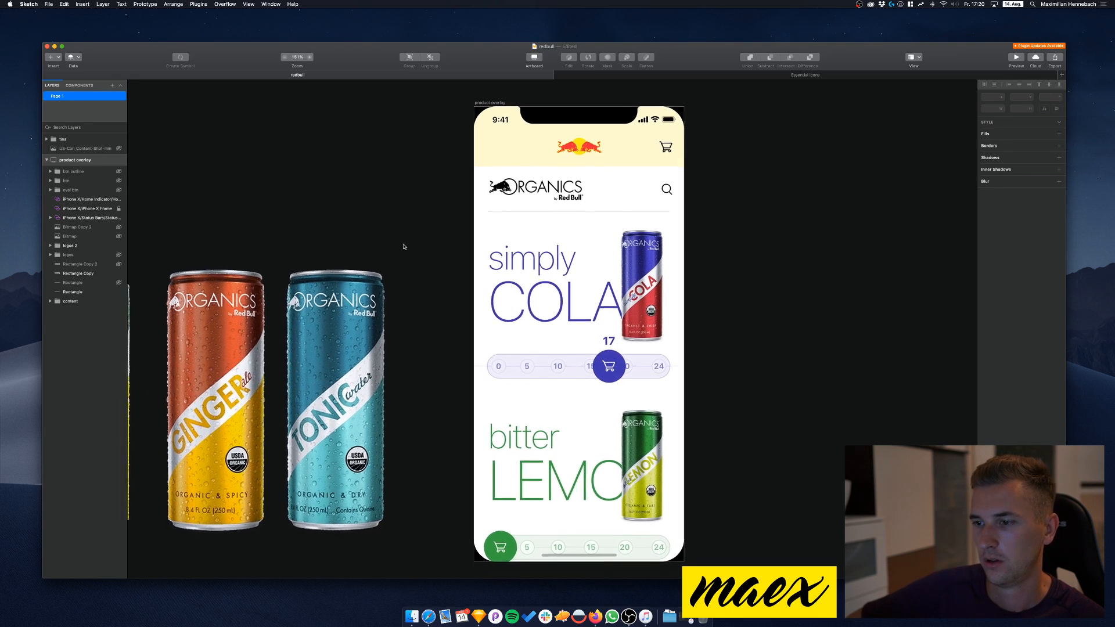
scroll(404, 246, right, 1)
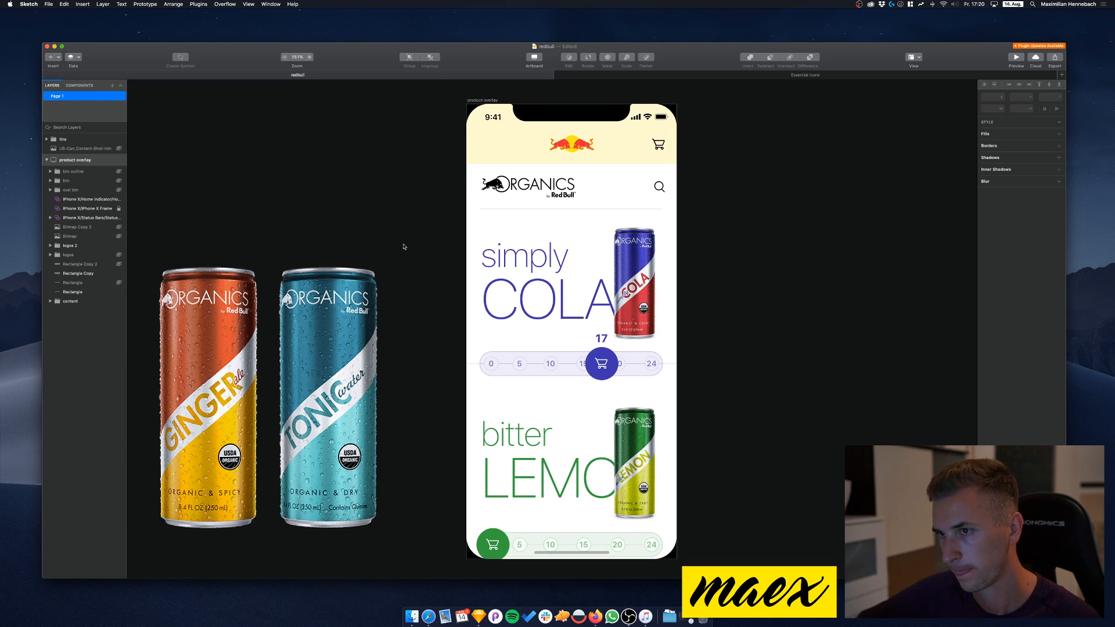
Save the document and delete the extended line behind the COLA slider
key(super+s)
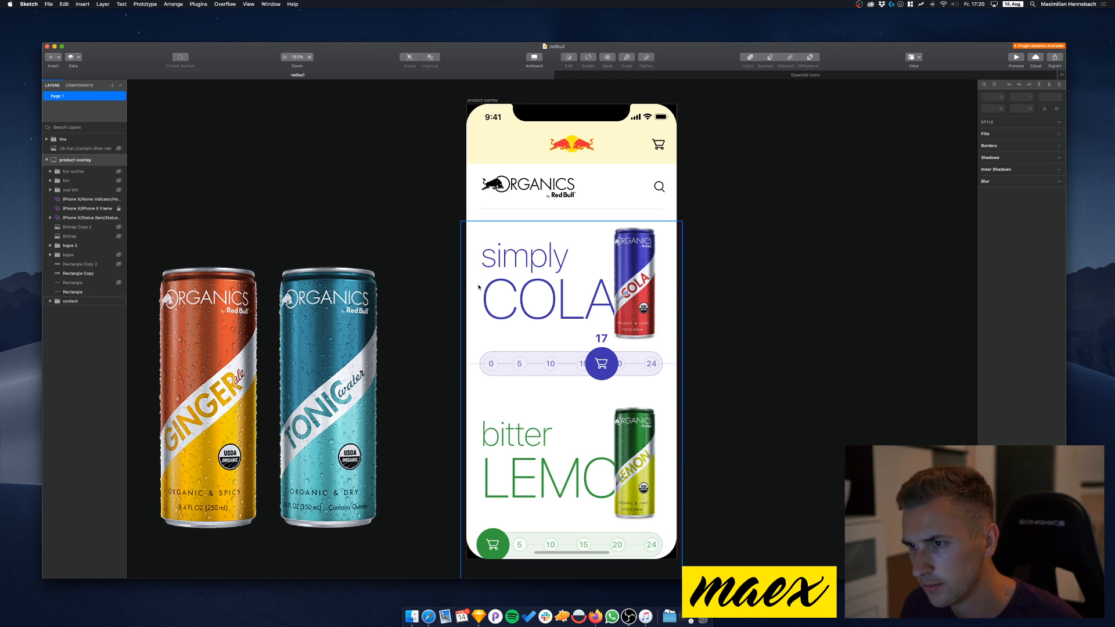
super+click(476, 365)
key(Delete)
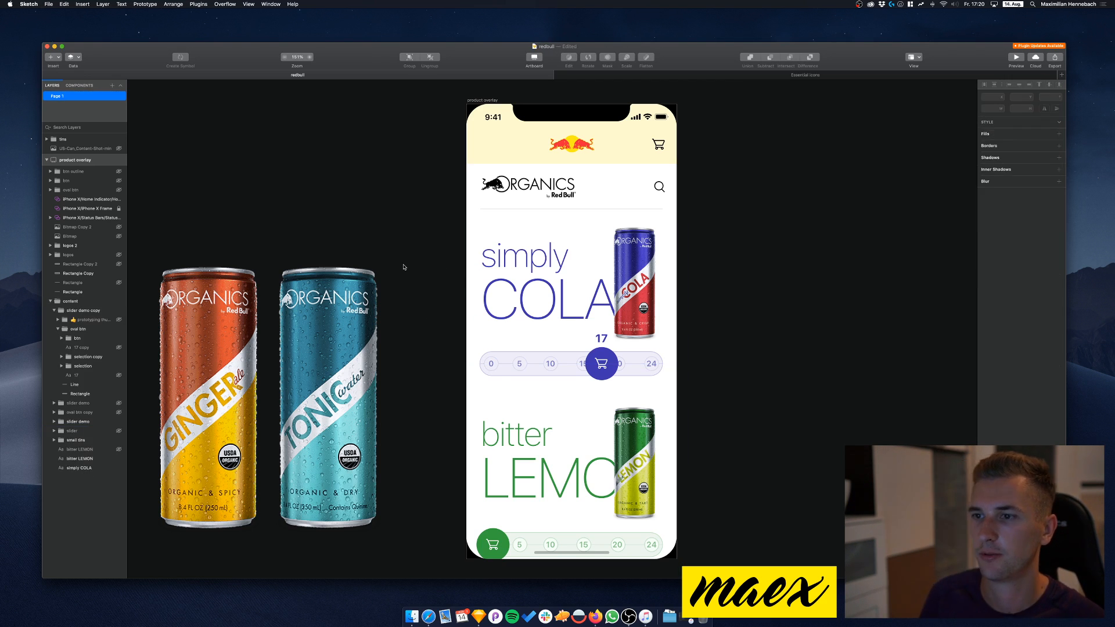
Examine the overlay at 100% zoom beside the four large can images and check its overall look
scroll(403, 267, up, 2)
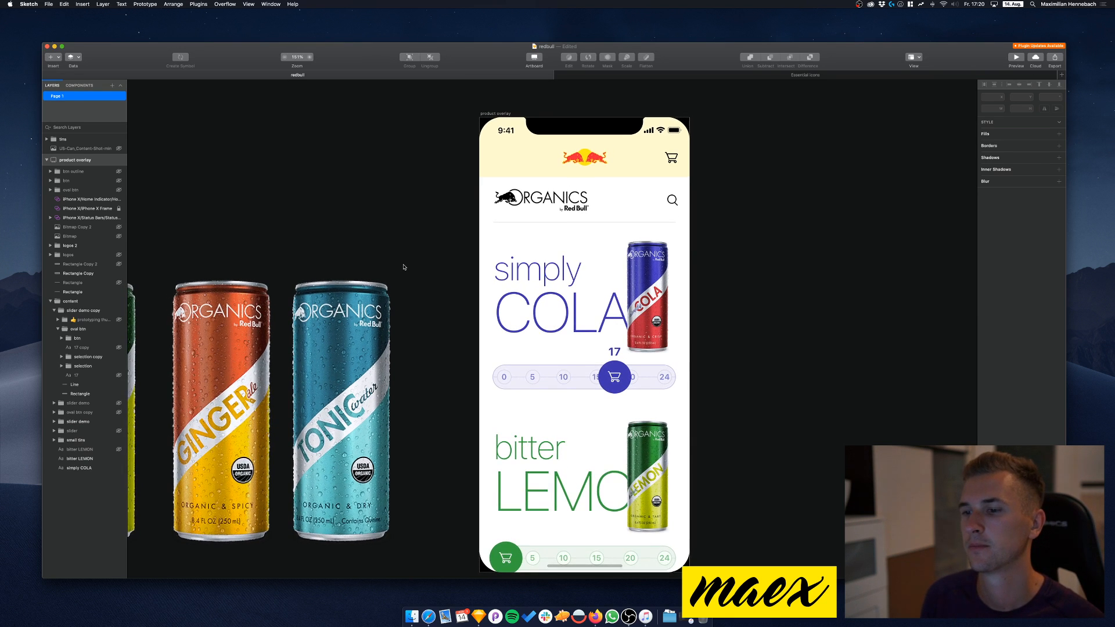
scroll(404, 267, down, 4)
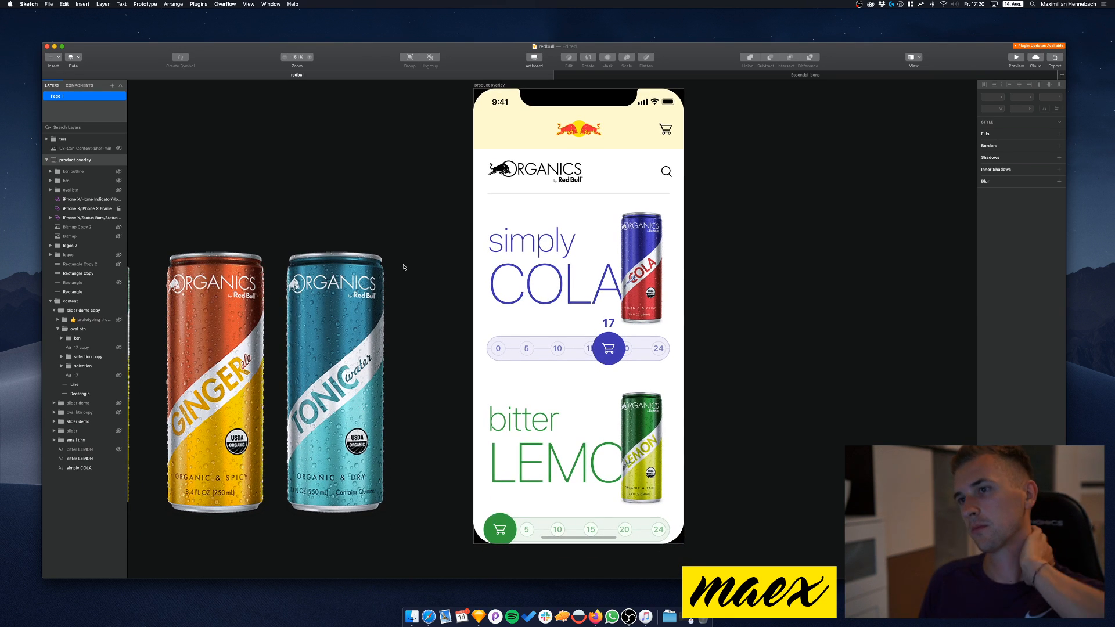
scroll(318, 104, up, 2)
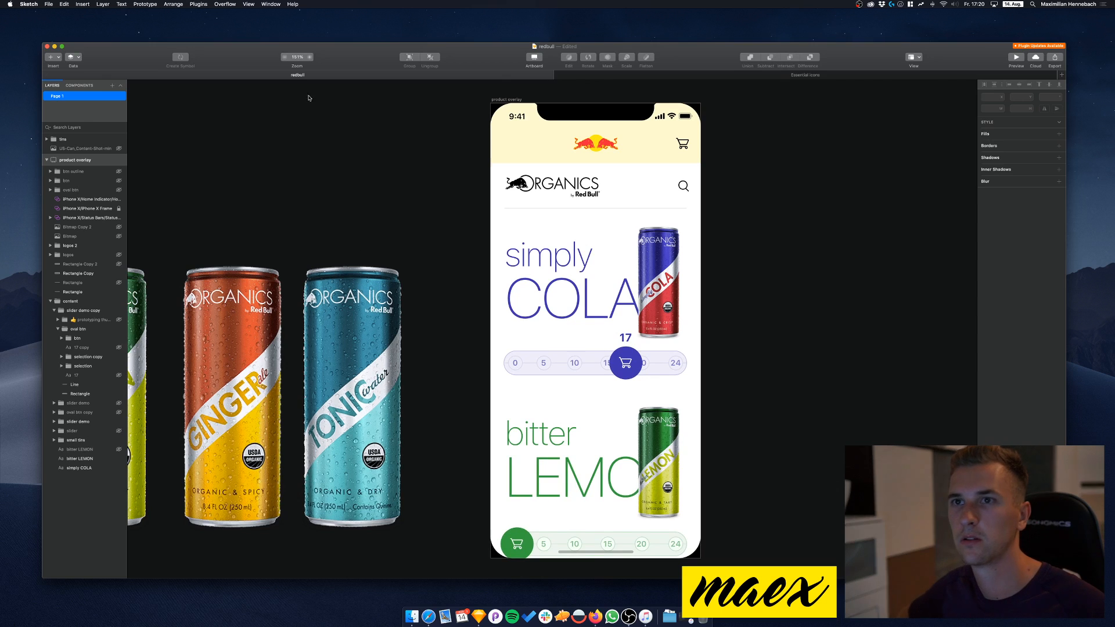
key(super+0)
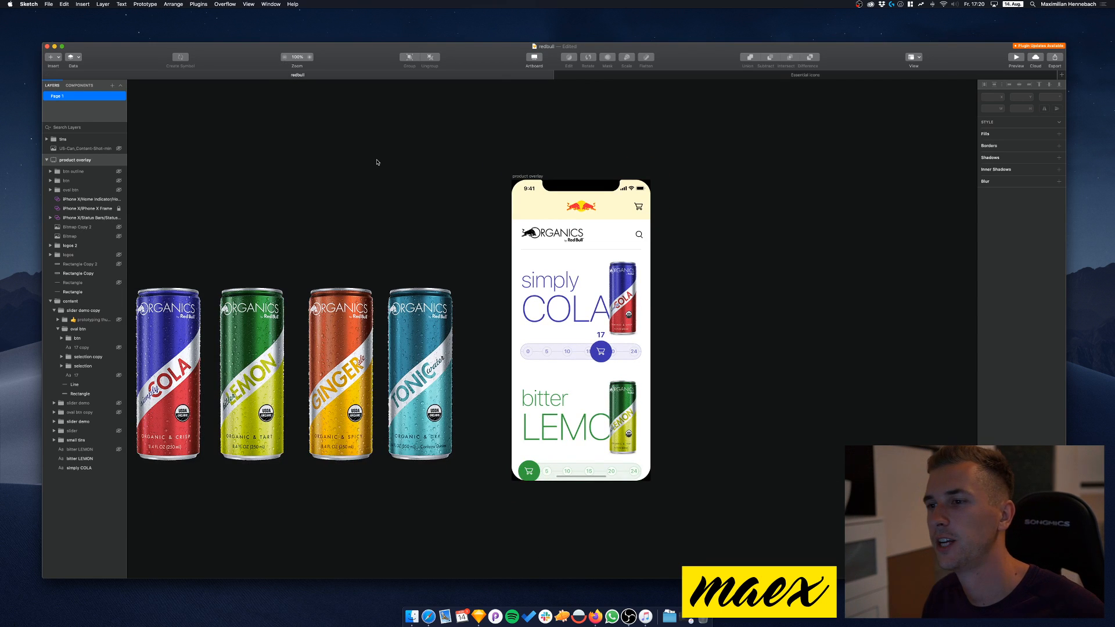
scroll(457, 240, left, 5)
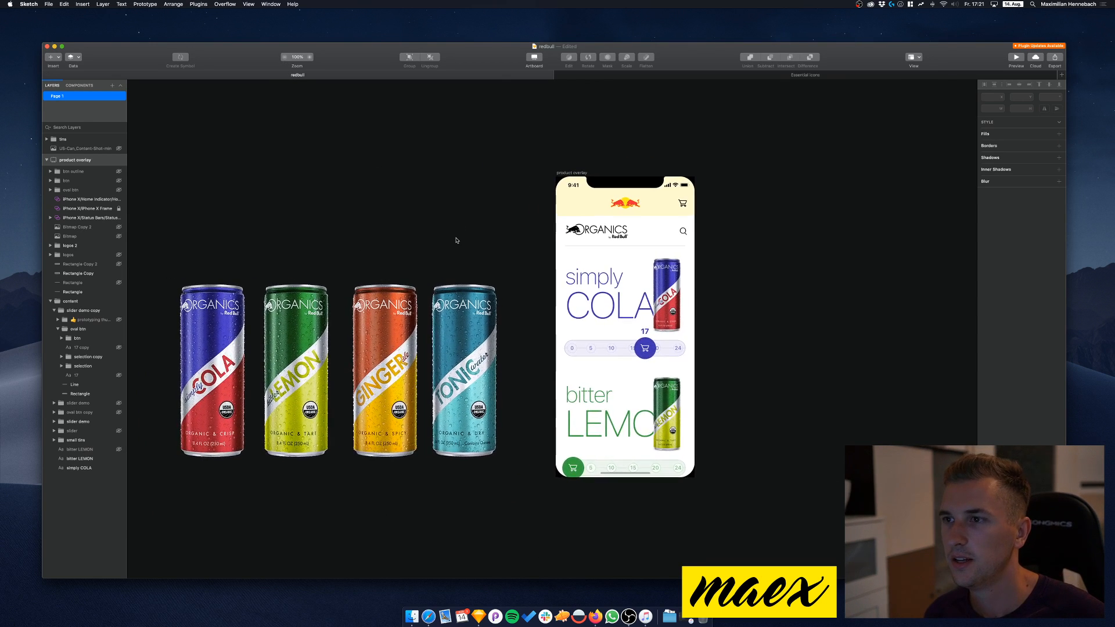
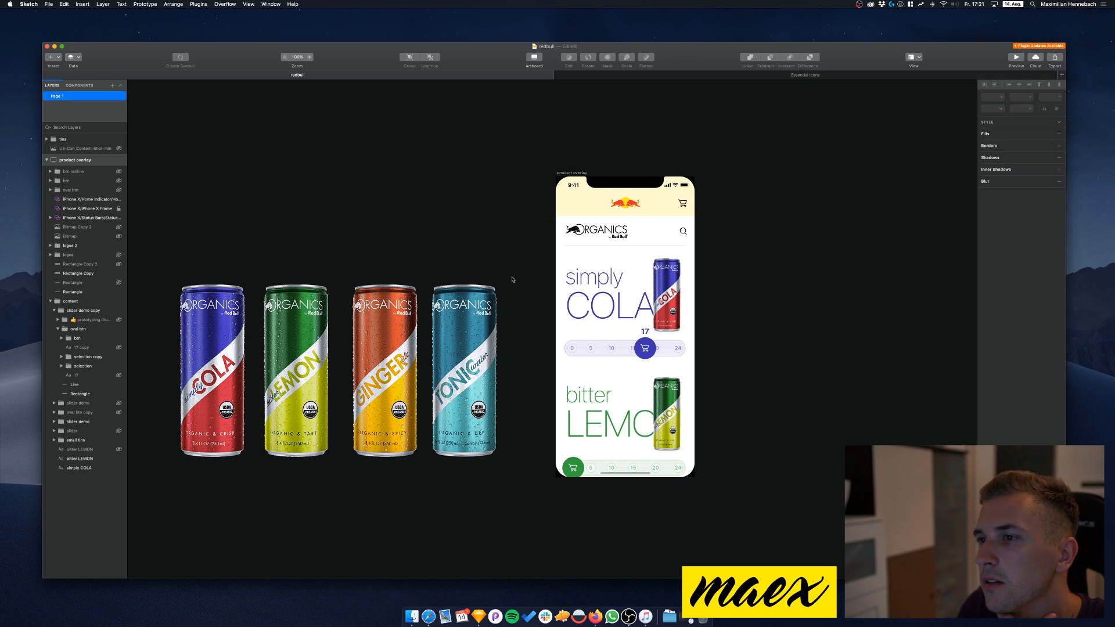
scroll(508, 270, right, 5)
scroll(508, 269, down, 3)
scroll(466, 240, up, 2)
scroll(466, 240, right, 1)
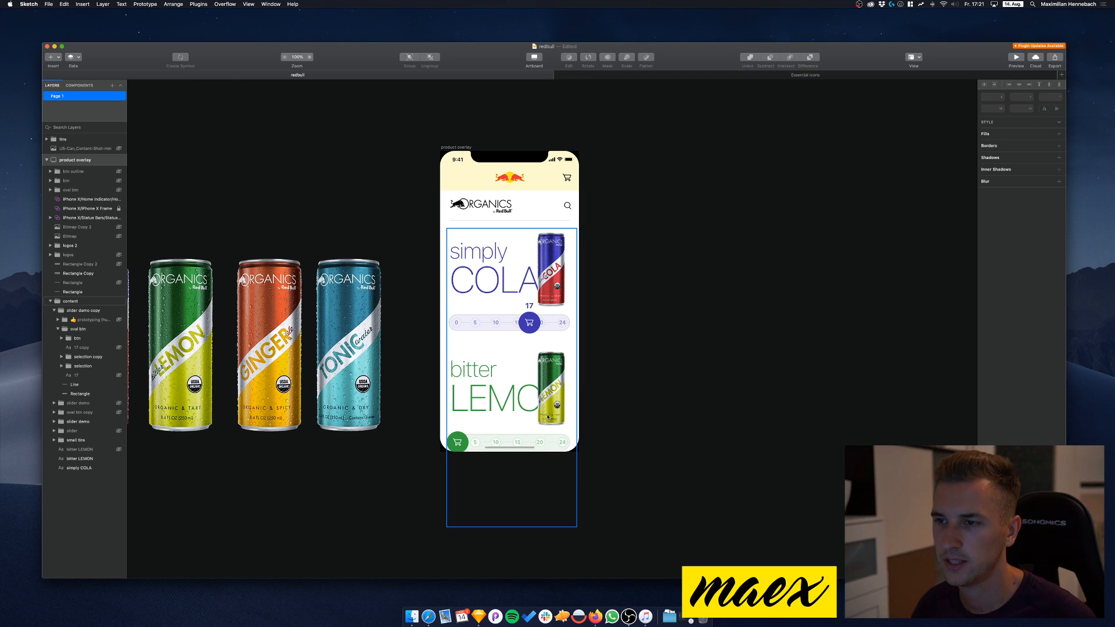
Collapse the content group and draw a rounded rectangle about 345 × 125 over the lower part of the LEMON section
click(549, 420)
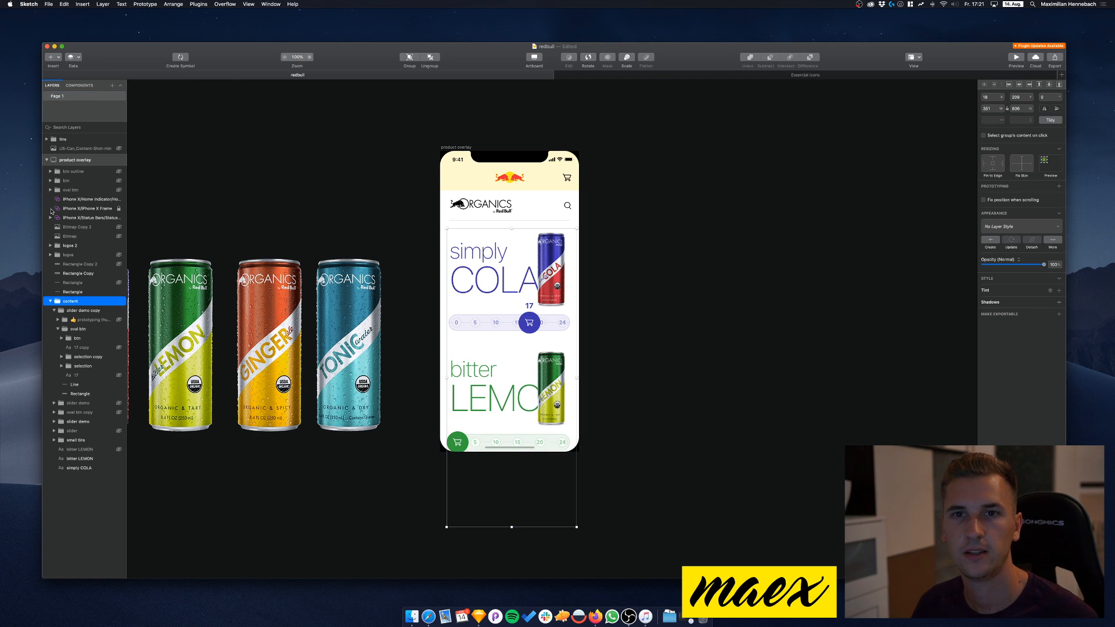
click(52, 301)
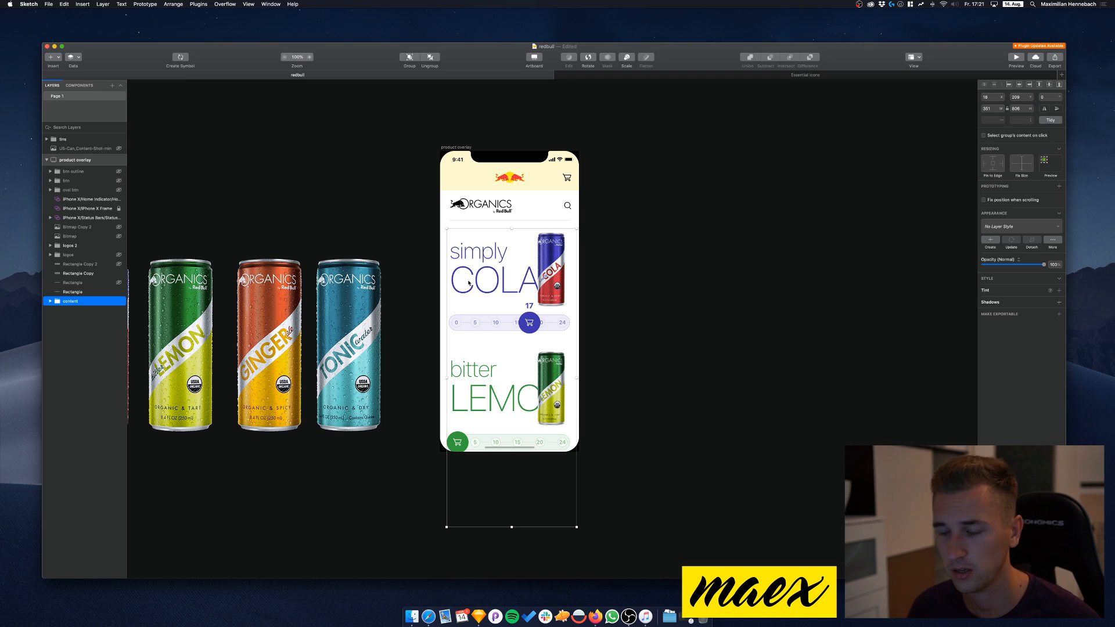
key(r)
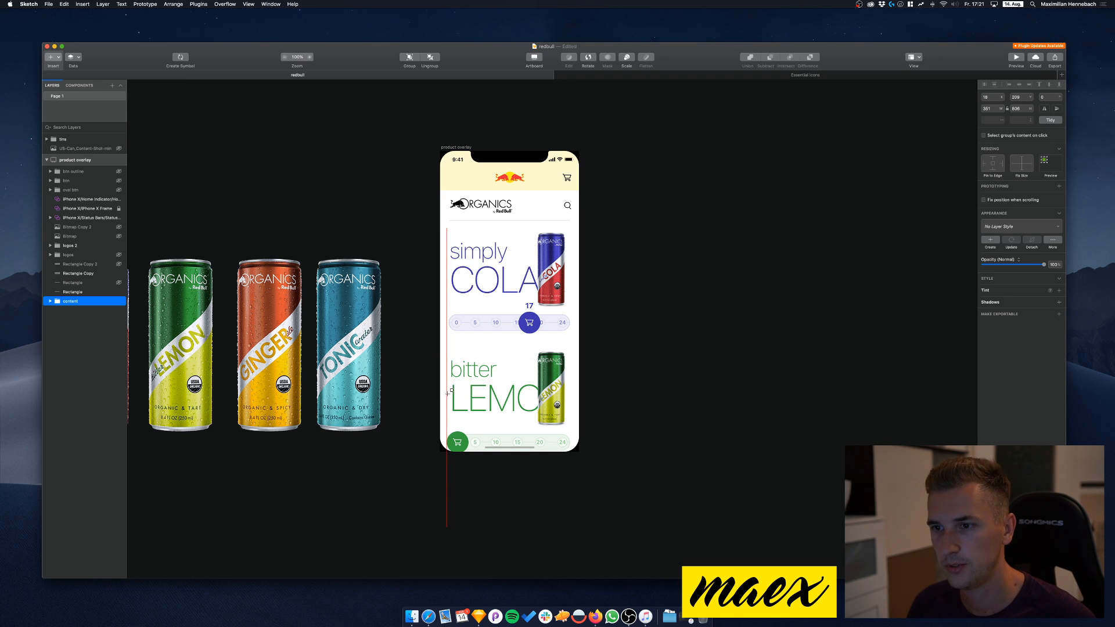
mouse_move(447, 400)
mouse_down()
mouse_move(515, 506)
mouse_move(554, 509)
mouse_move(578, 443)
mouse_up()
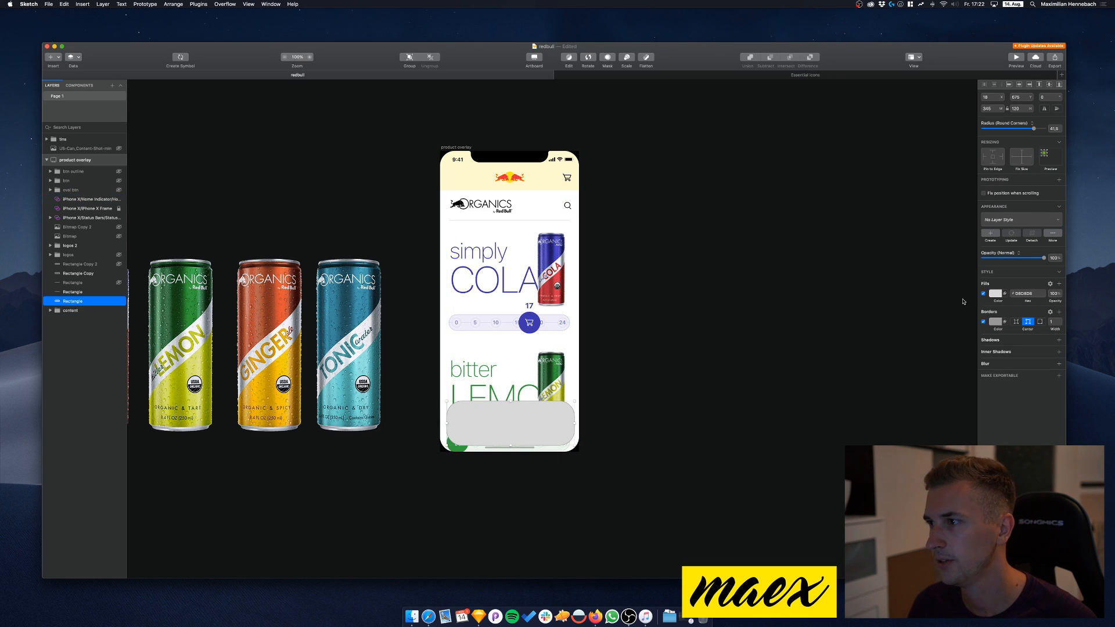
Fill the new rounded rectangle with white (FFFFFF), switching its border off and back on
click(984, 322)
click(996, 293)
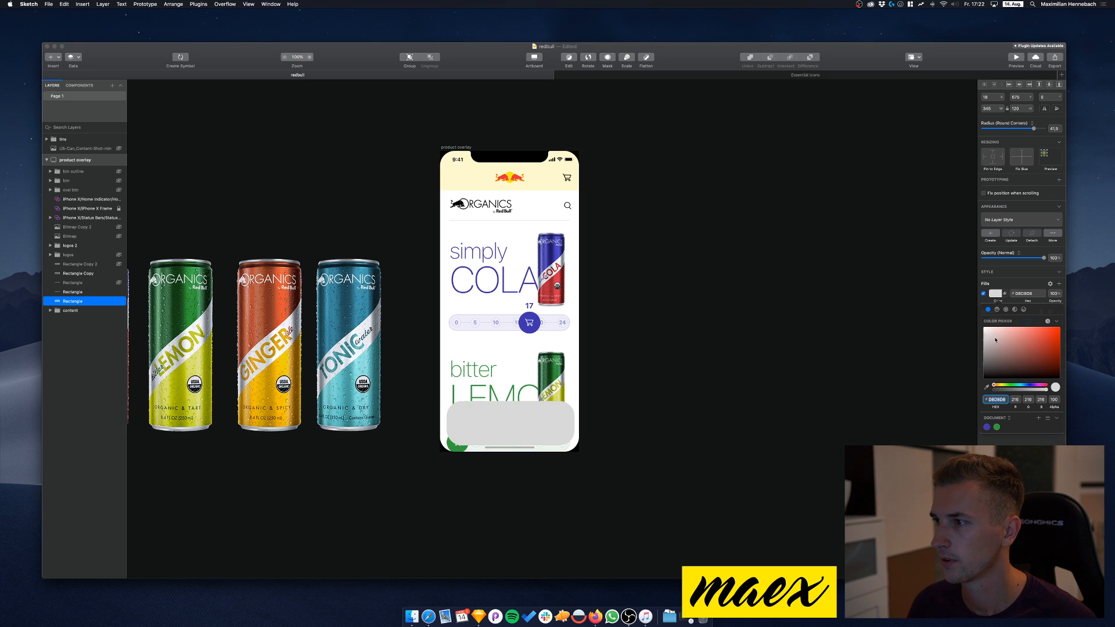
drag(991, 334, 937, 302)
key(Escape)
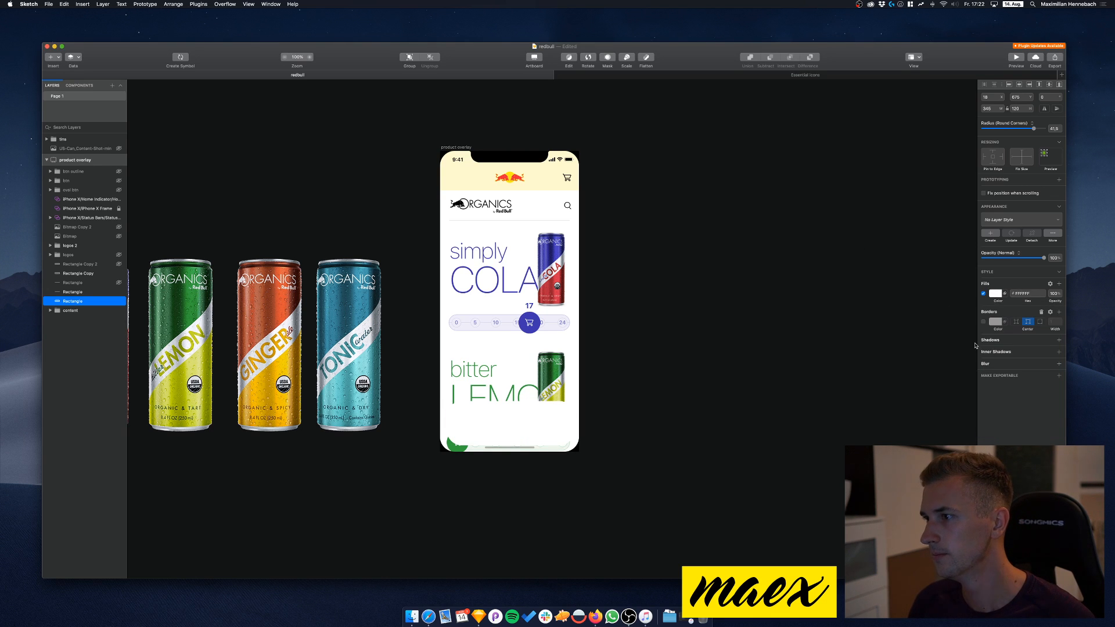
click(984, 322)
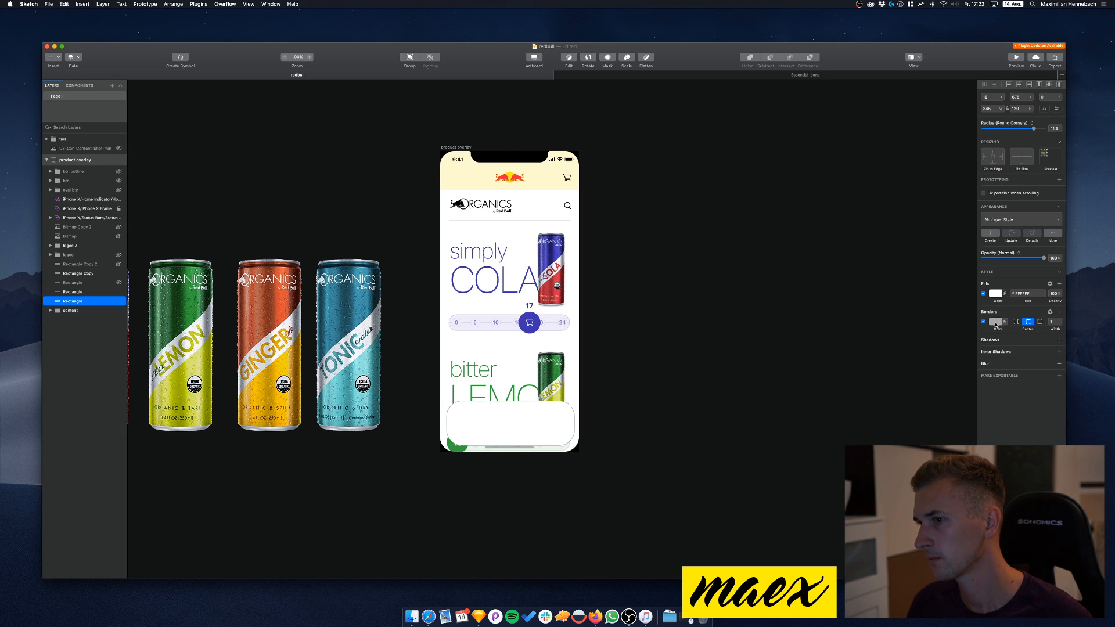
Recolour the white rounded rectangle's border black by sampling the black of the Organics logo
click(995, 322)
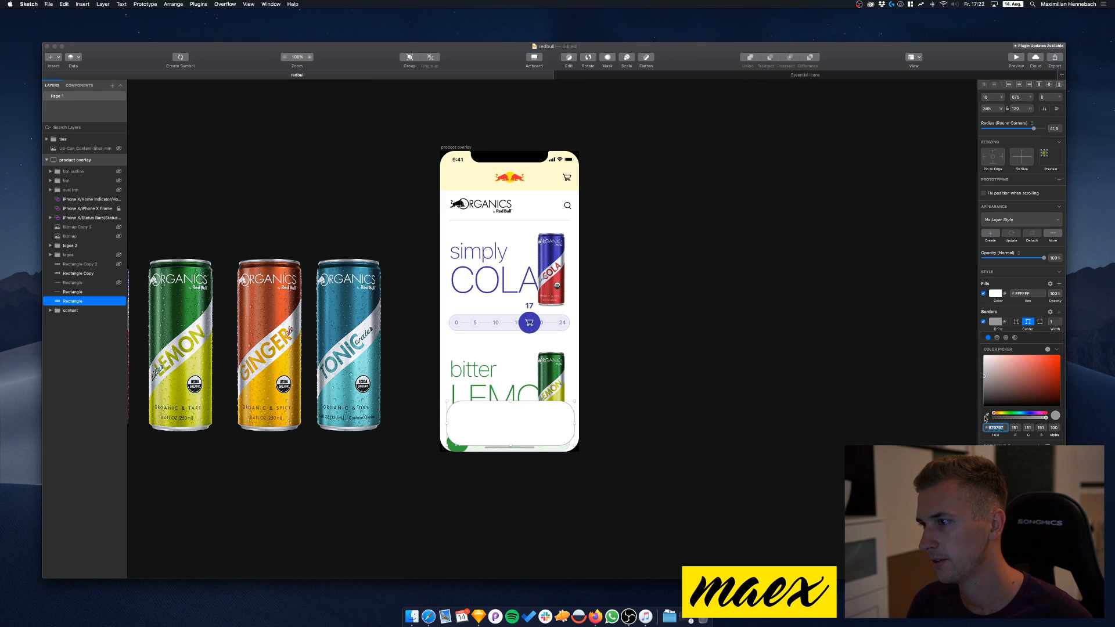
click(987, 416)
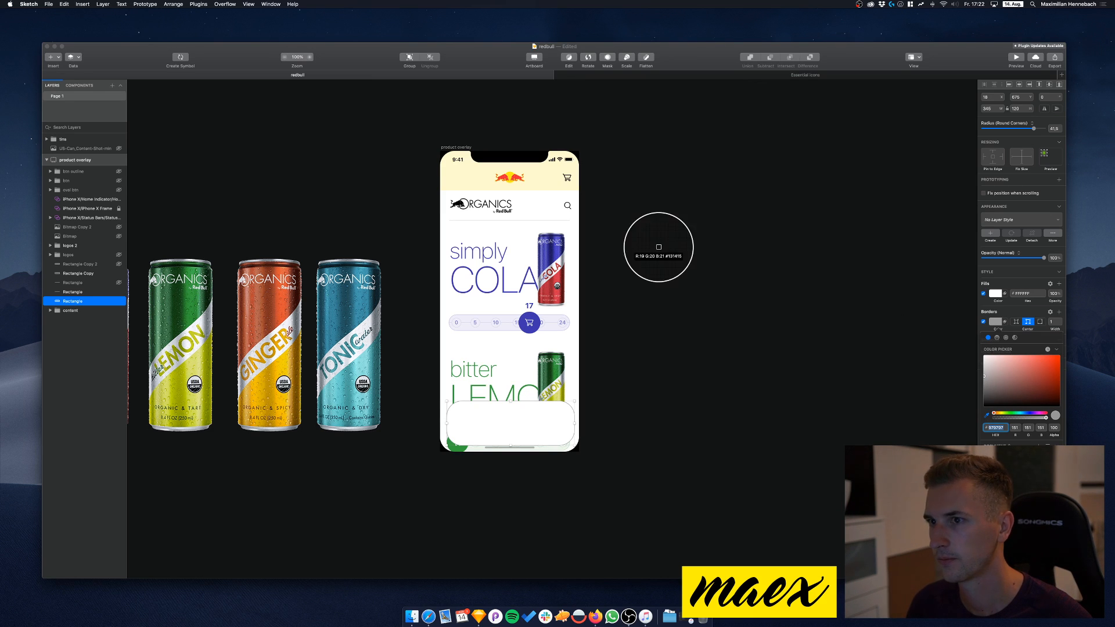
click(464, 200)
key(Escape)
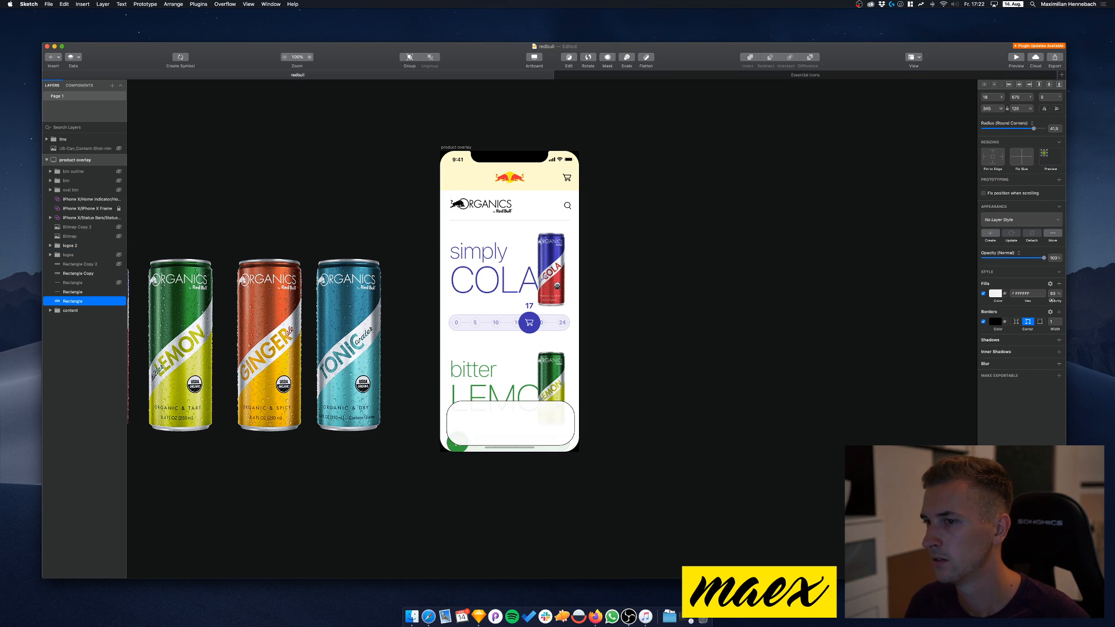
Add a background blur to the rounded rectangle and lower its white fill opacity to about 23%
drag(1049, 301, 1047, 300)
click(985, 363)
click(997, 373)
click(993, 391)
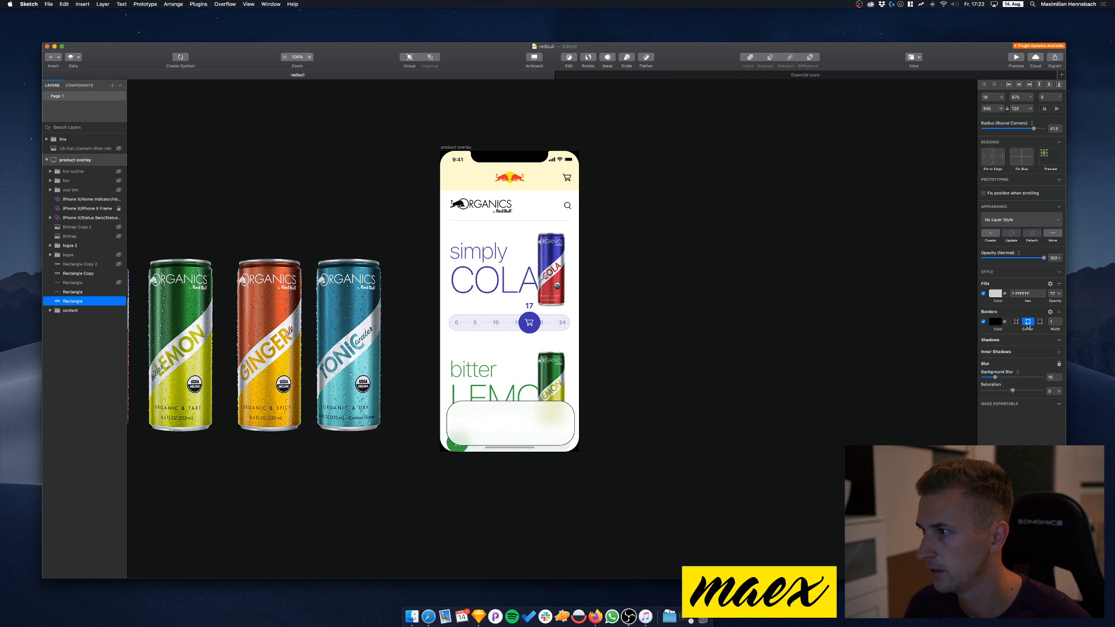
drag(1050, 301, 1040, 304)
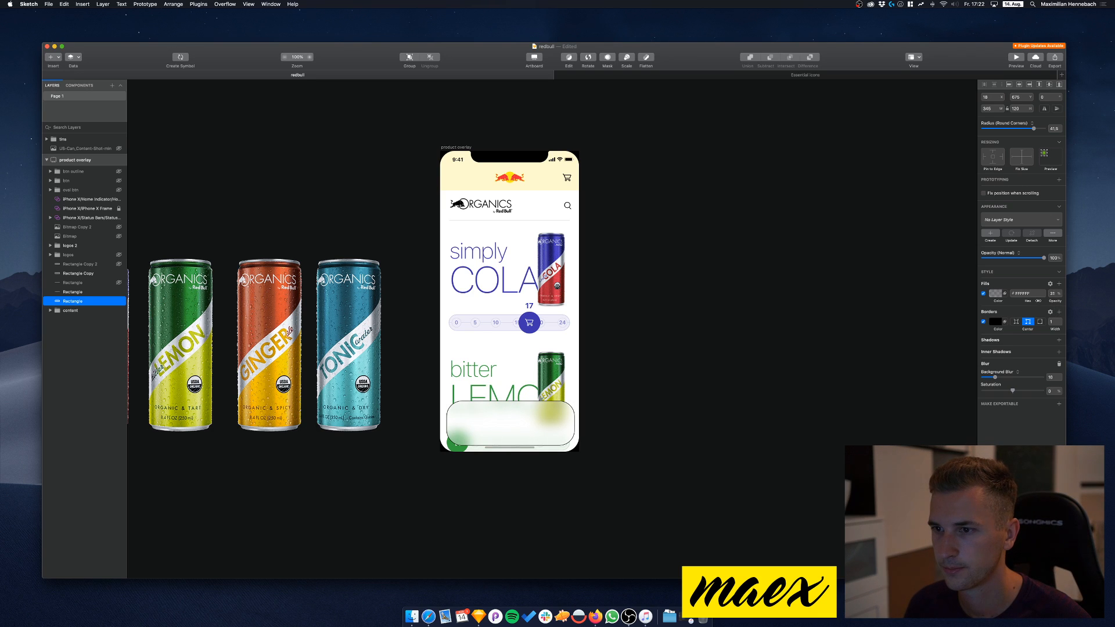
Lower the rectangle's border opacity to 43% and set its corner radius to 21
click(996, 321)
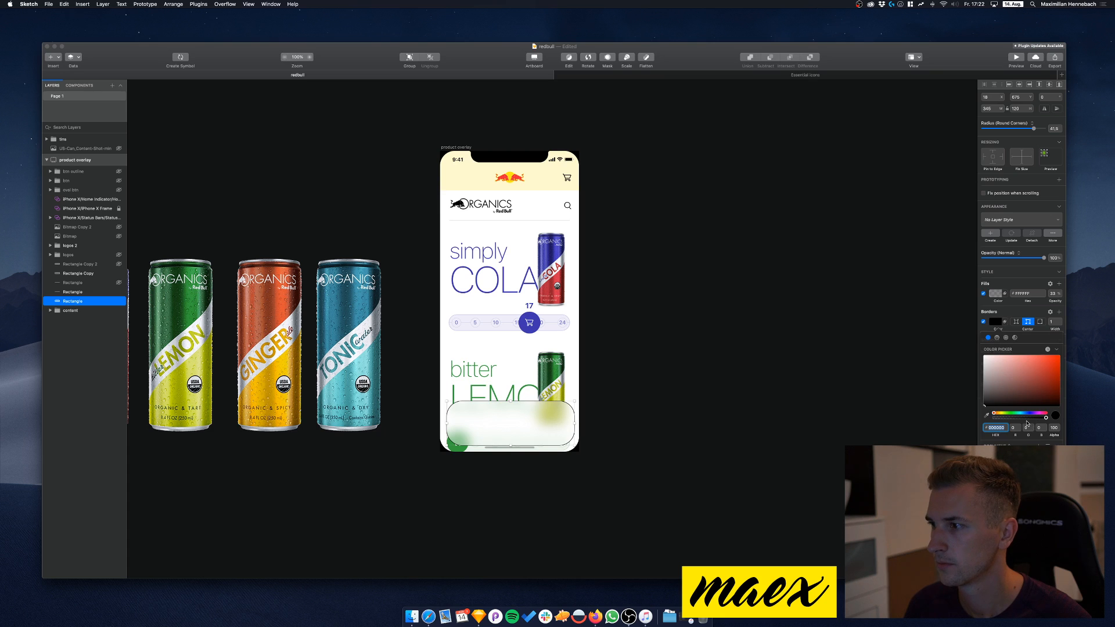
mouse_move(1026, 419)
mouse_down()
mouse_move(1007, 418)
mouse_move(1017, 418)
mouse_up()
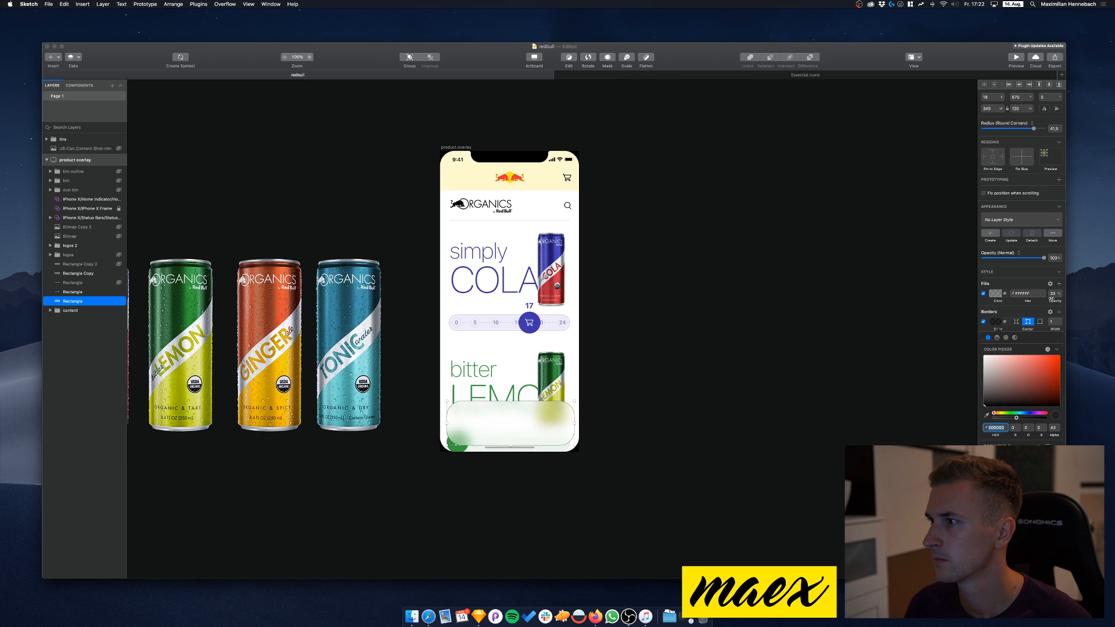
mouse_move(1004, 129)
mouse_down()
mouse_move(994, 129)
mouse_move(1022, 131)
mouse_up()
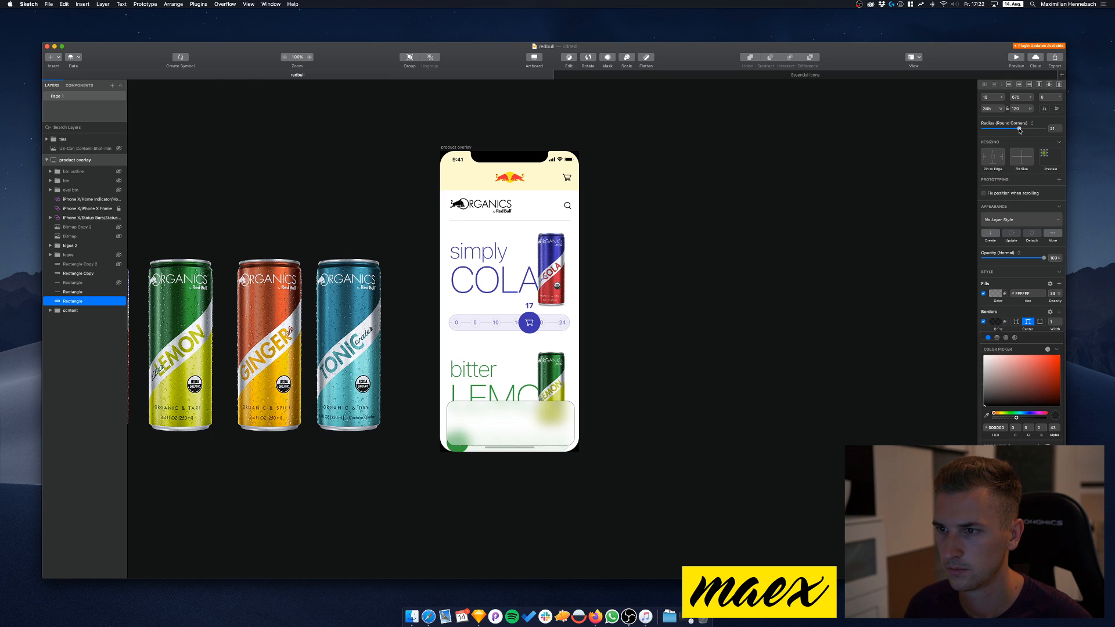
Stretch the blurred rectangle across the full artboard width and down to its lower edge, about 137 high, and save the document
drag(550, 420, 546, 427)
drag(543, 429, 578, 401)
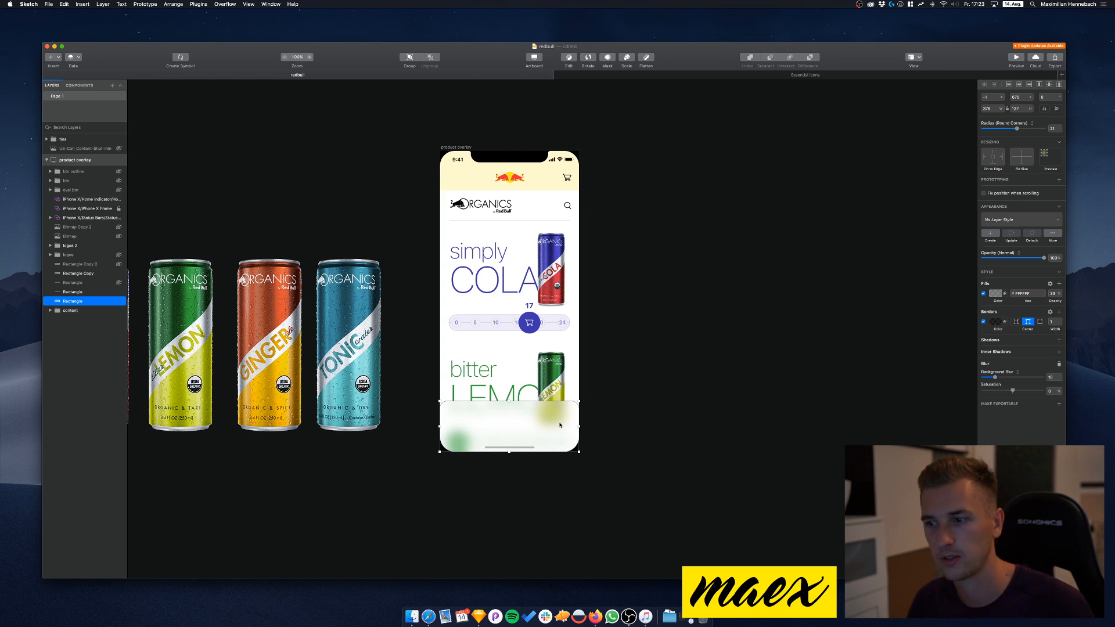
key(super+s)
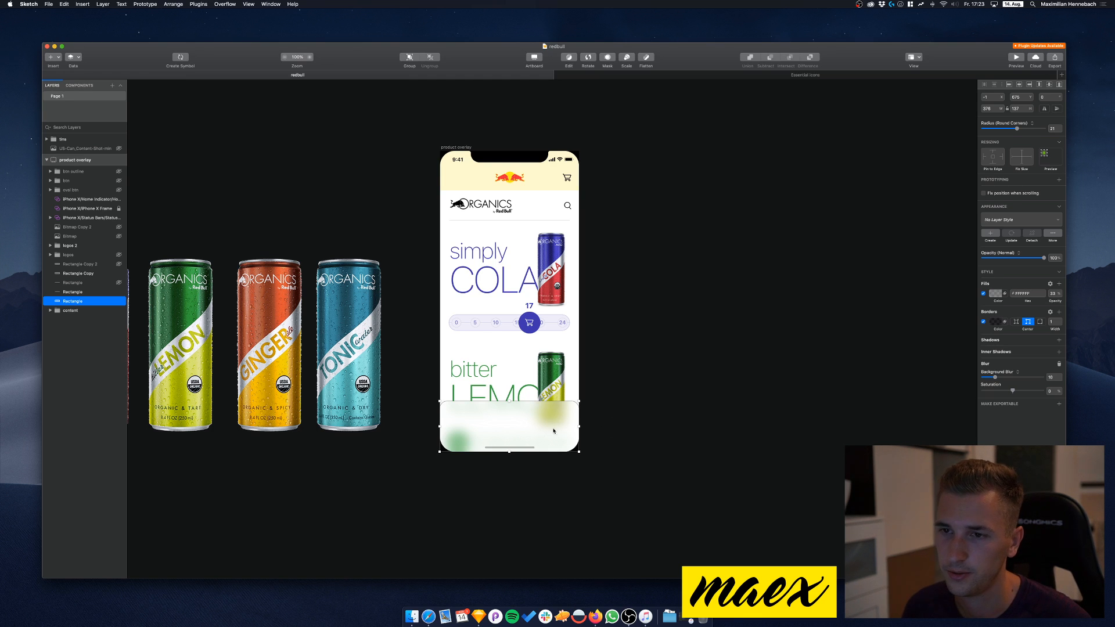
Raise the blurred panel's upper edge slightly, making the panel about 138 high
click(619, 451)
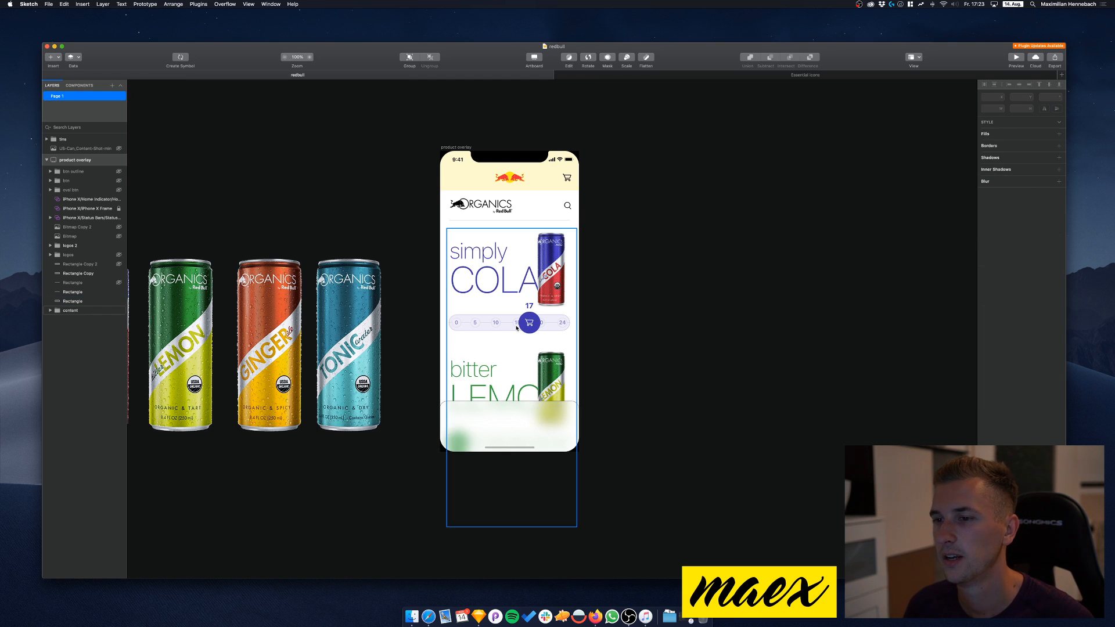
scroll(523, 348, up, 3)
scroll(517, 329, up, 1)
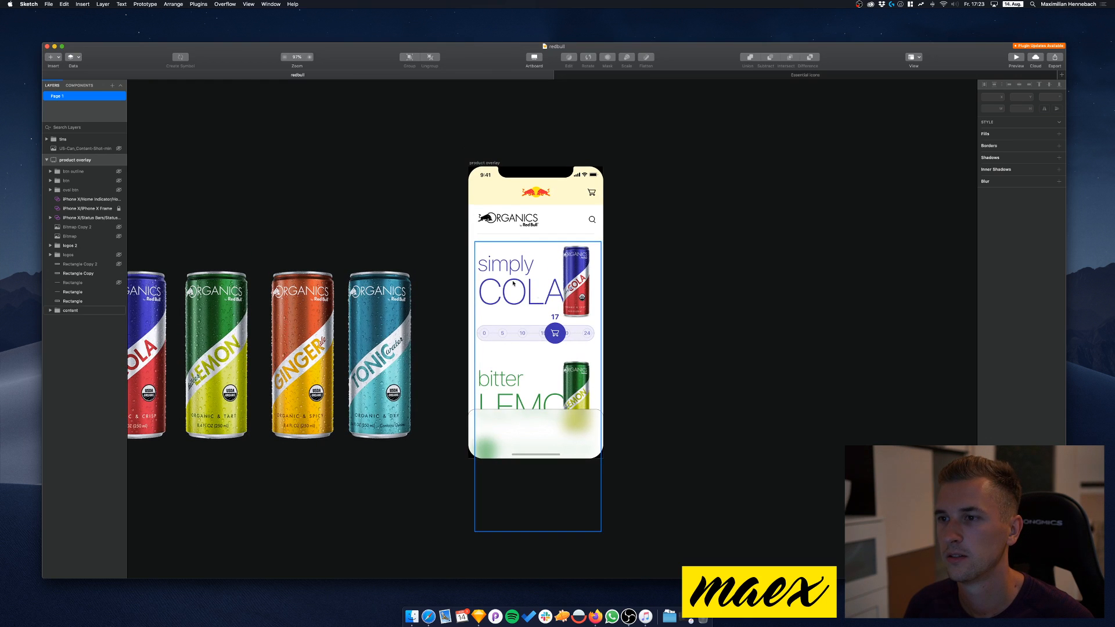
click(549, 435)
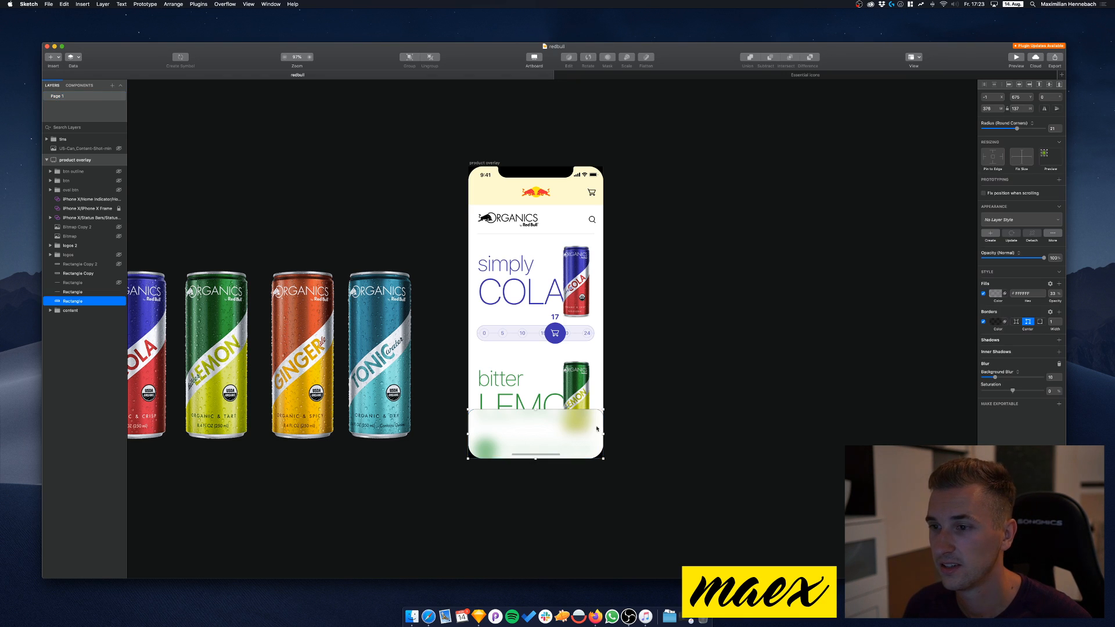
mouse_move(537, 410)
mouse_down()
mouse_move(537, 430)
mouse_move(537, 244)
mouse_move(538, 410)
mouse_up()
click(465, 435)
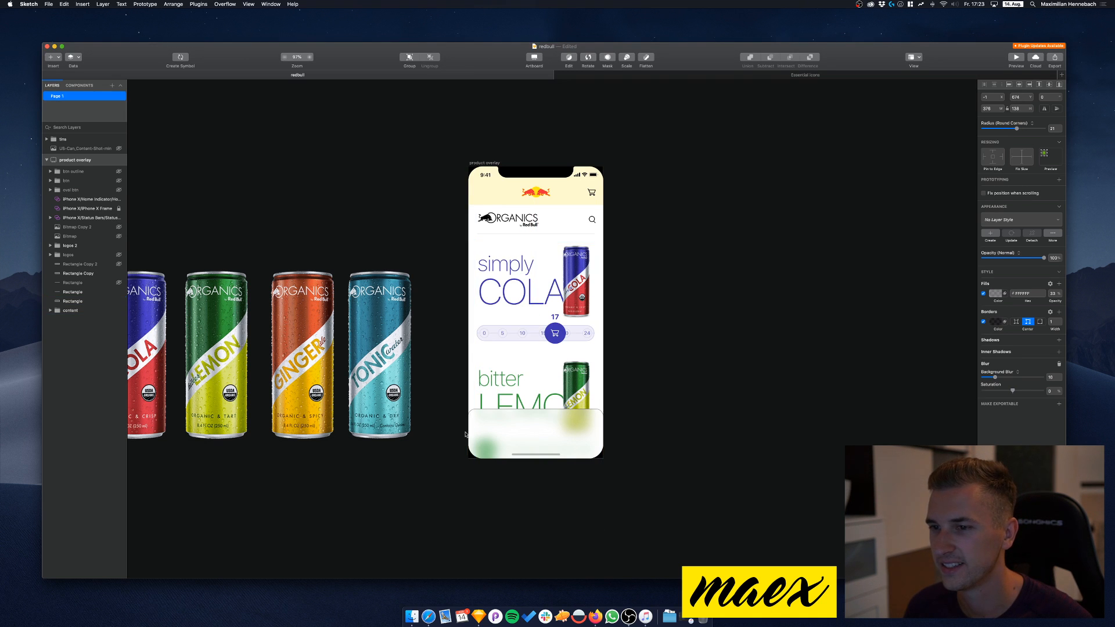
Reduce the blurred panel's black border opacity to 37%
scroll(465, 435, up, 3)
click(535, 419)
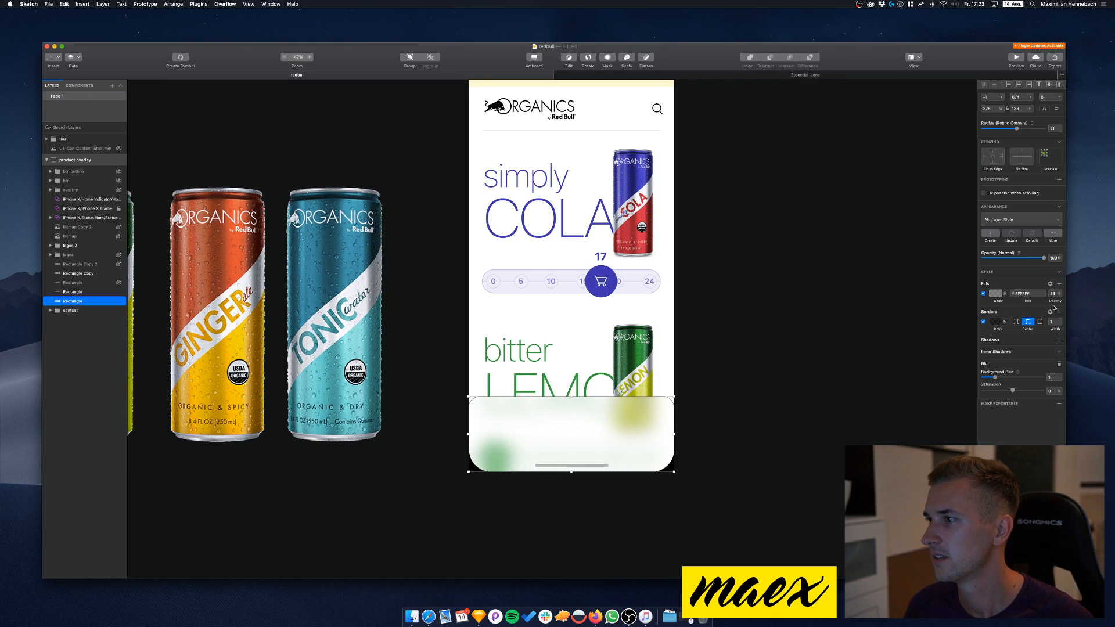
click(996, 322)
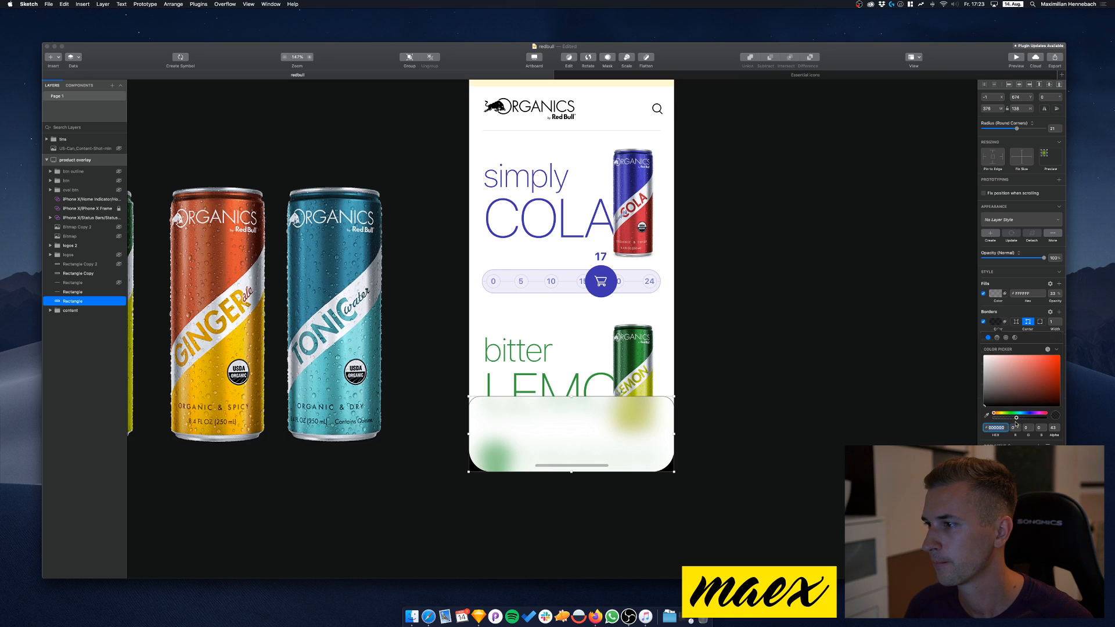
mouse_move(1017, 418)
mouse_down()
mouse_move(1036, 419)
mouse_move(1011, 418)
mouse_up()
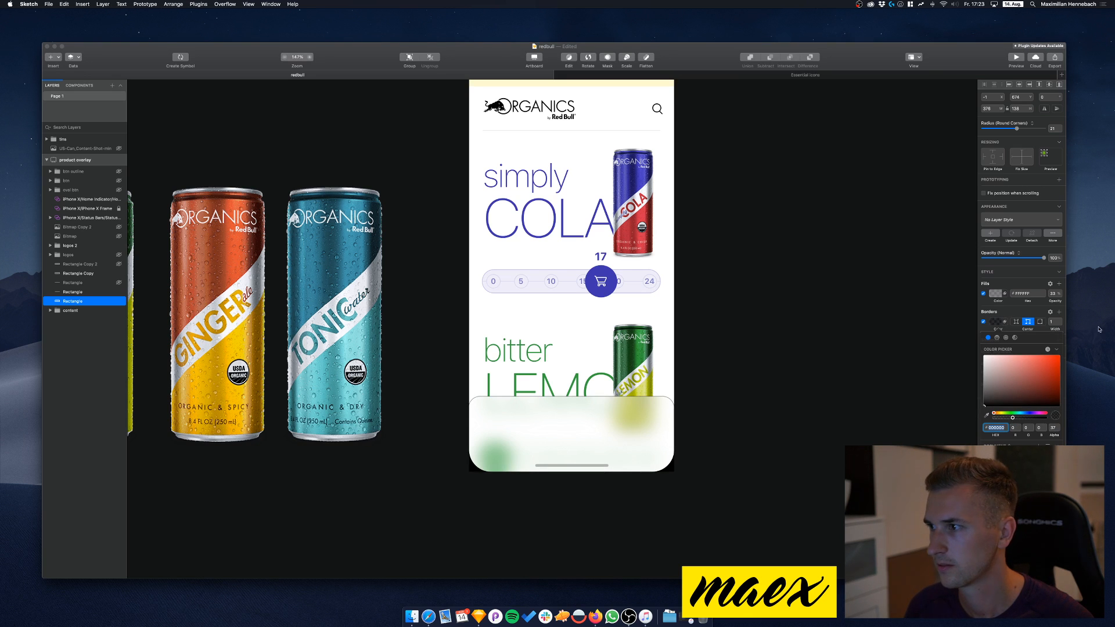
Position the panel's border outside its edge, trying a width of 2 before setting it to 1
click(1056, 324)
click(1040, 321)
click(1058, 323)
text(2)
key(Return)
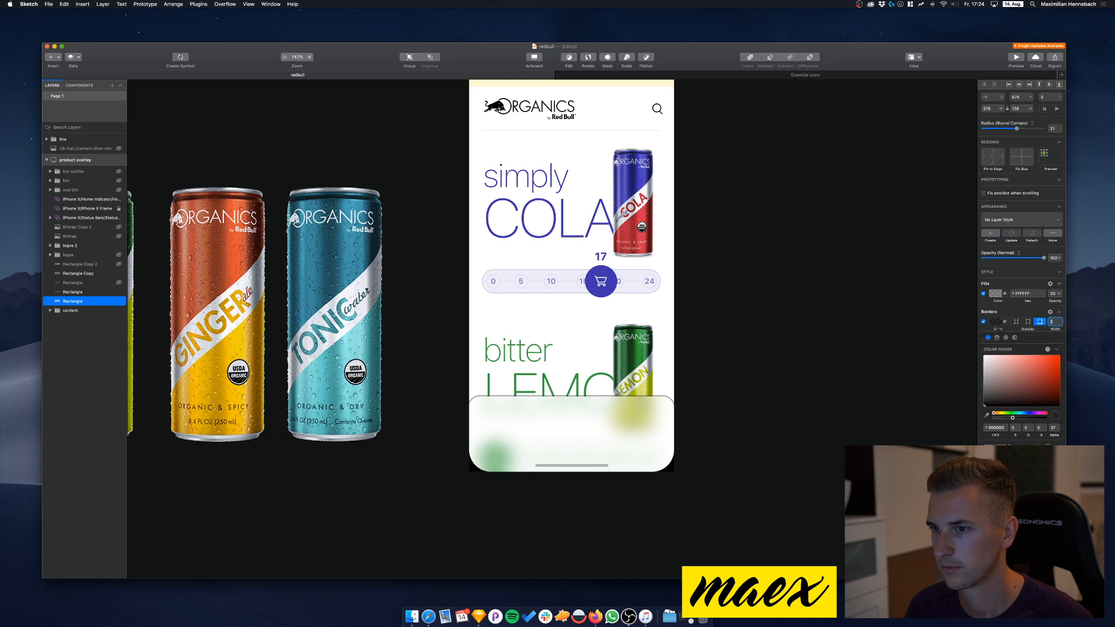
text(1)
key(Return)
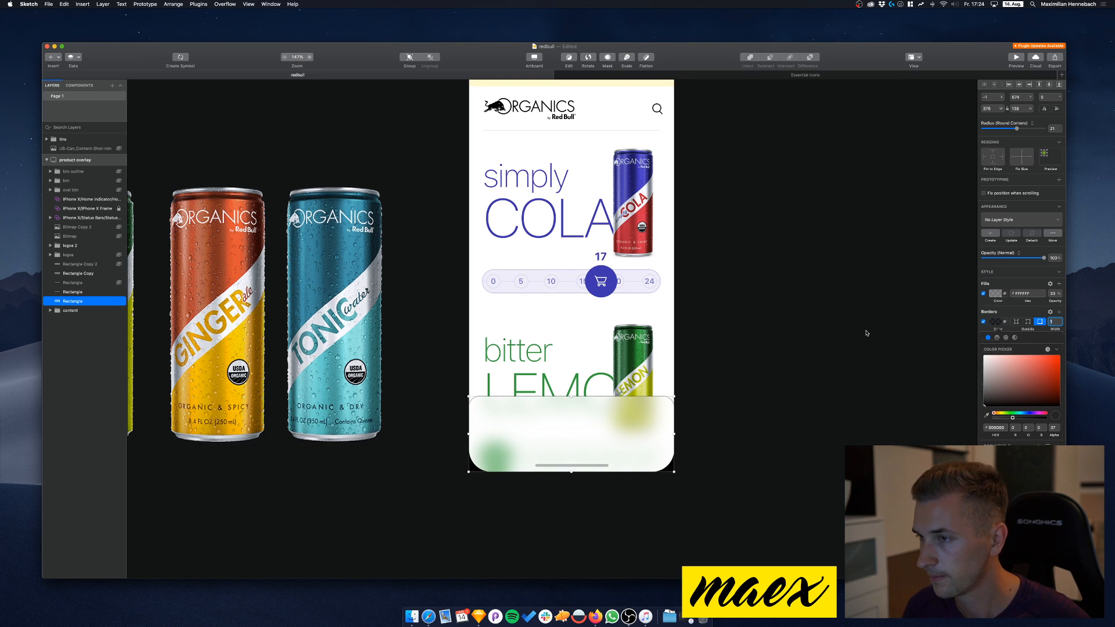
key(Escape)
drag(571, 398, 571, 396)
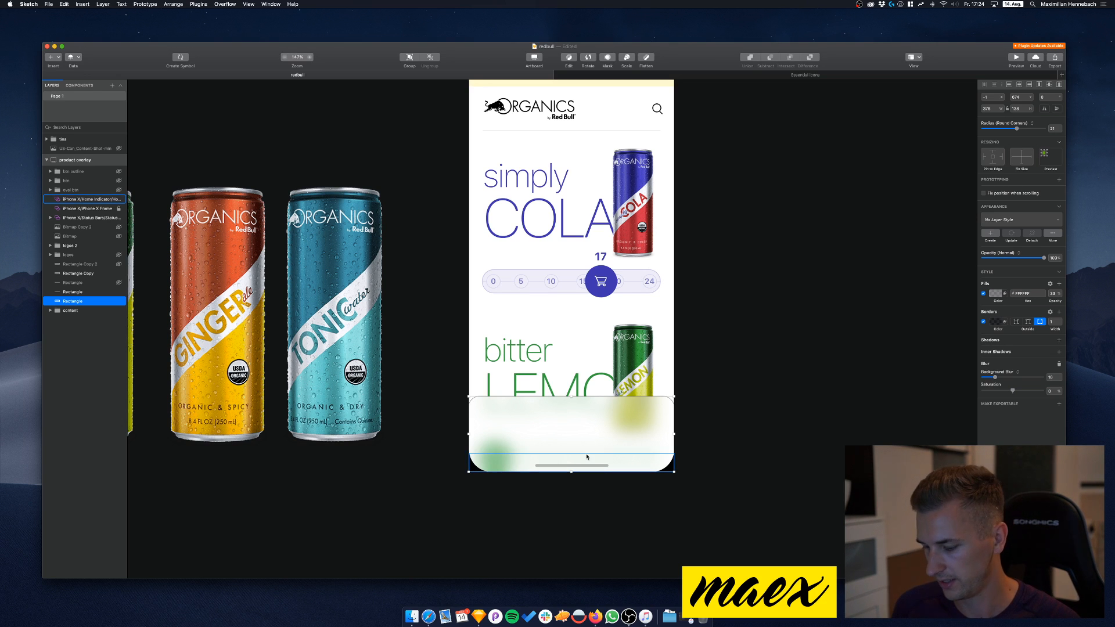
Paste a copy of the COLA slider's blue cart circle and place it on the blurred panel below the LEMON can
scroll(586, 445, up, 2)
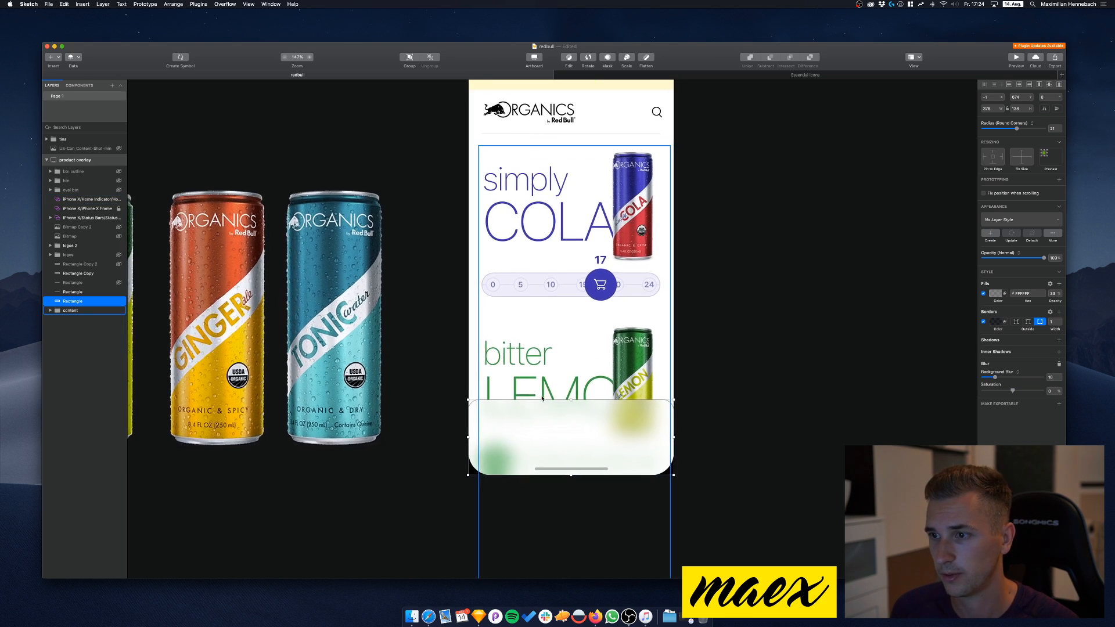
scroll(585, 430, right, 2)
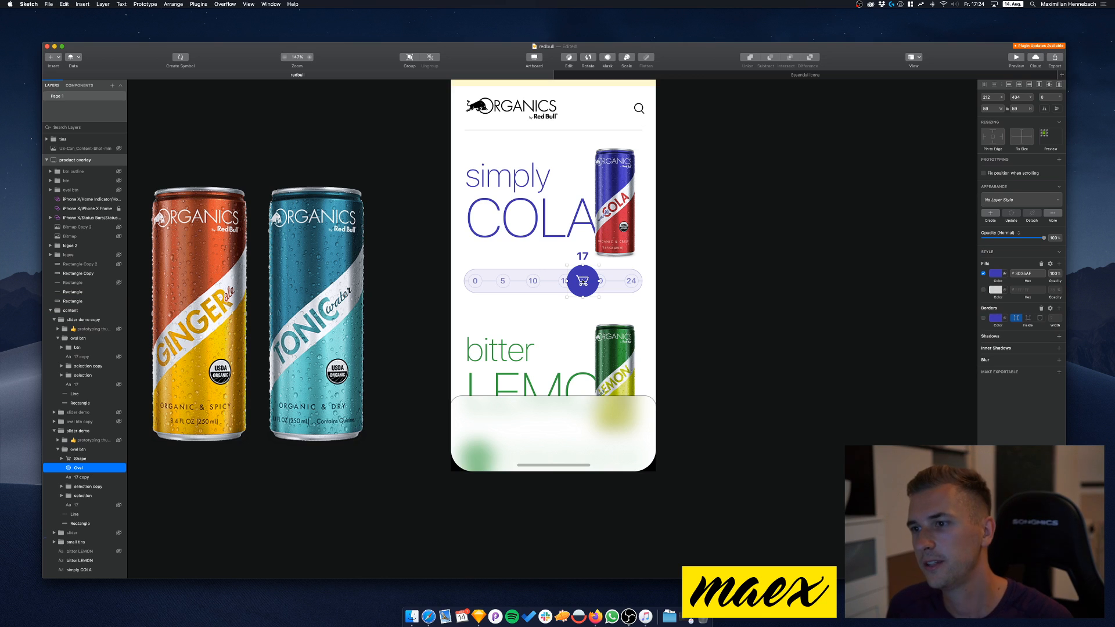
key(super+v)
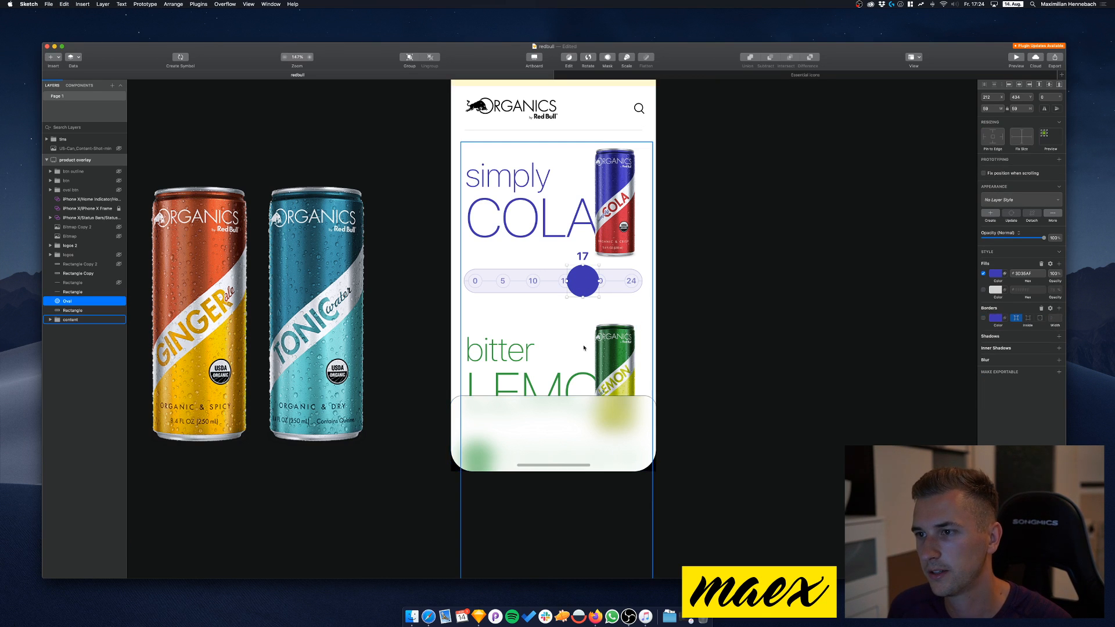
drag(582, 281, 613, 431)
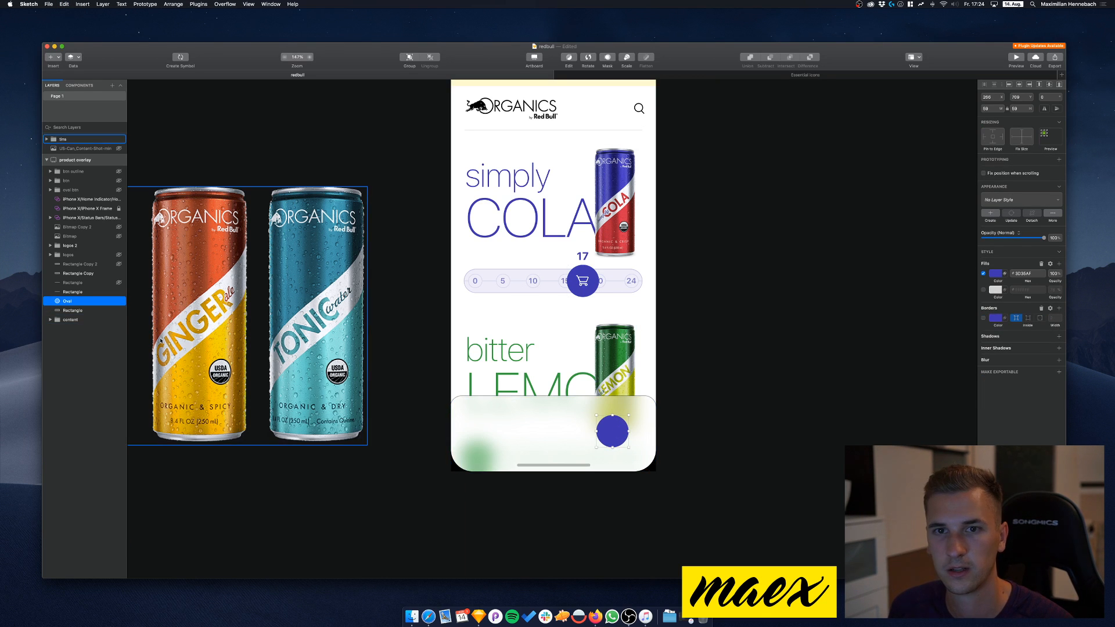
Group the blue circle with the blurred panel rectangle and name the group "checkout"
shift+click(70, 311)
key(super+g)
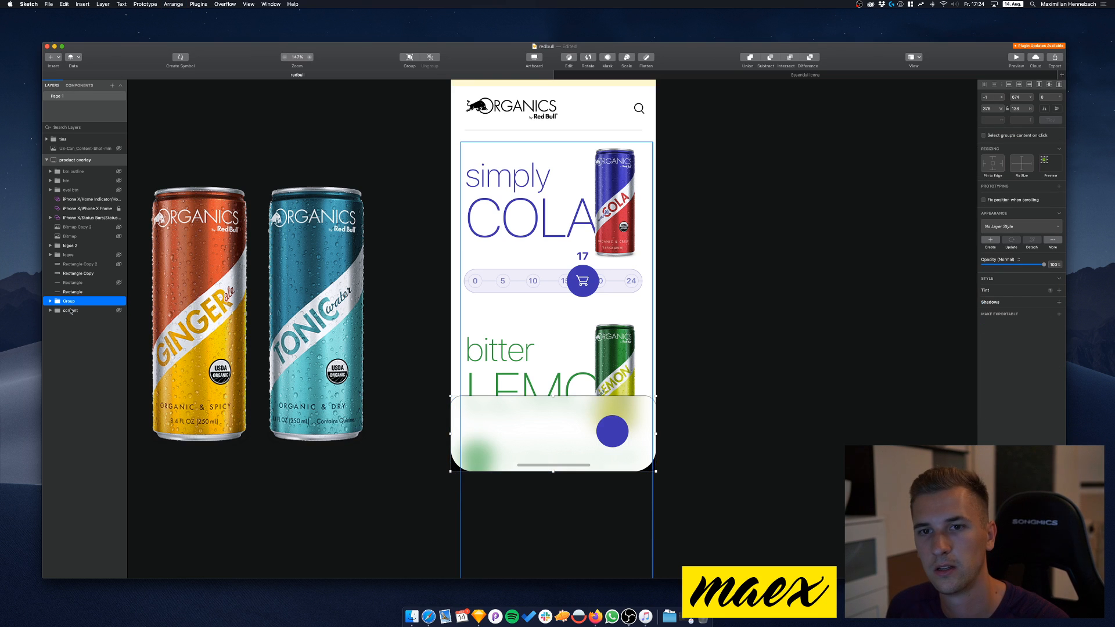
text(check)
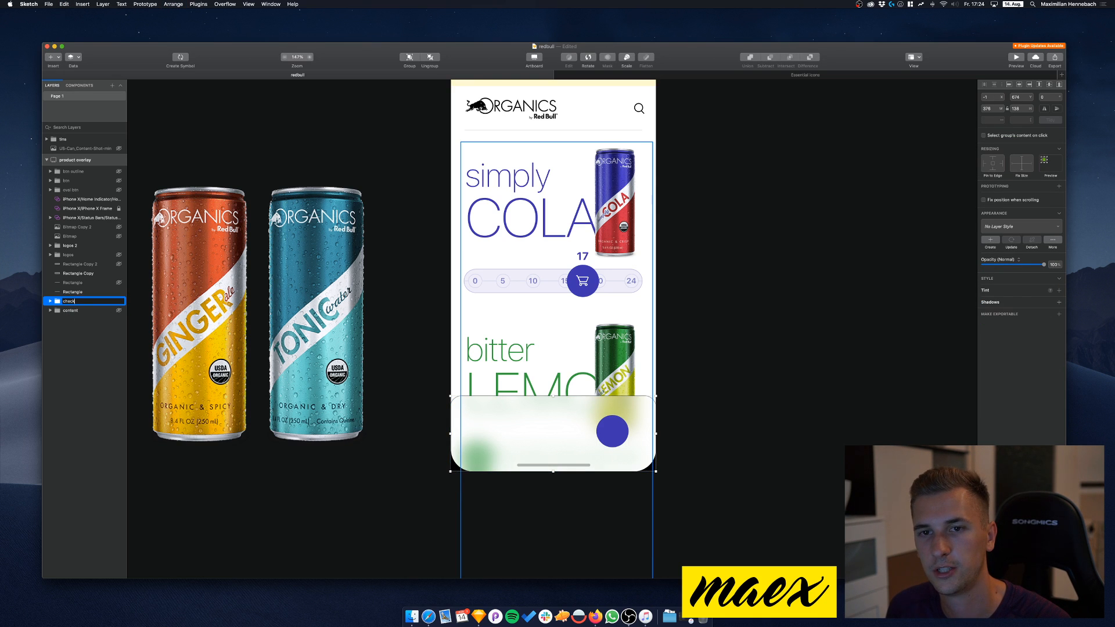
text(out)
key(Return)
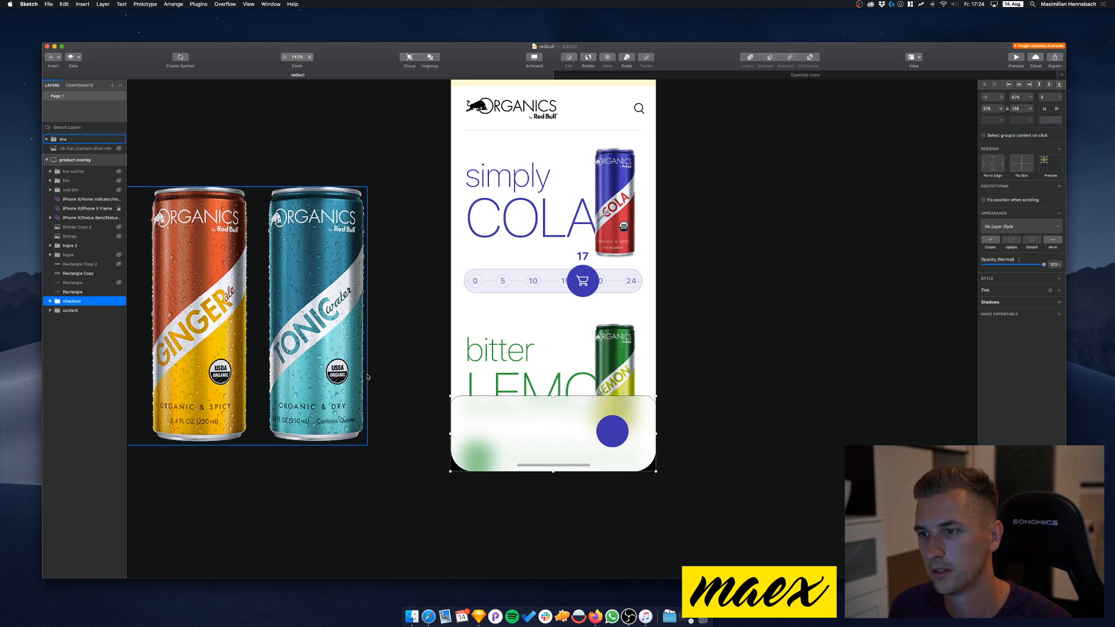
Change the checkout circle's fill to black (000000) by sampling the Organics logo
double_click(614, 430)
scroll(853, 337, up, 2)
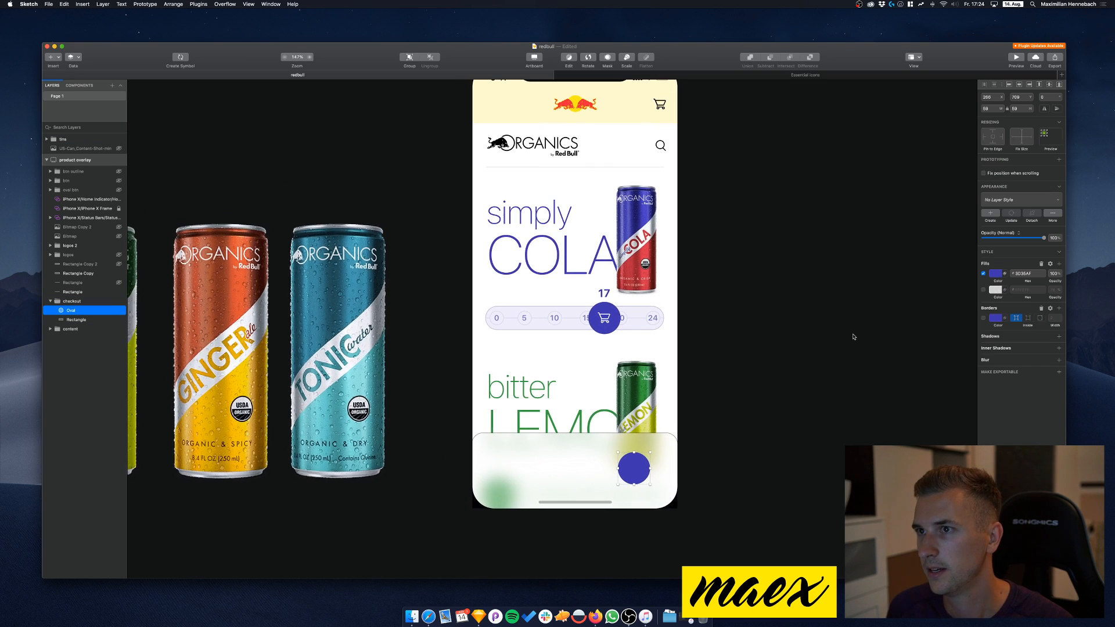
click(995, 273)
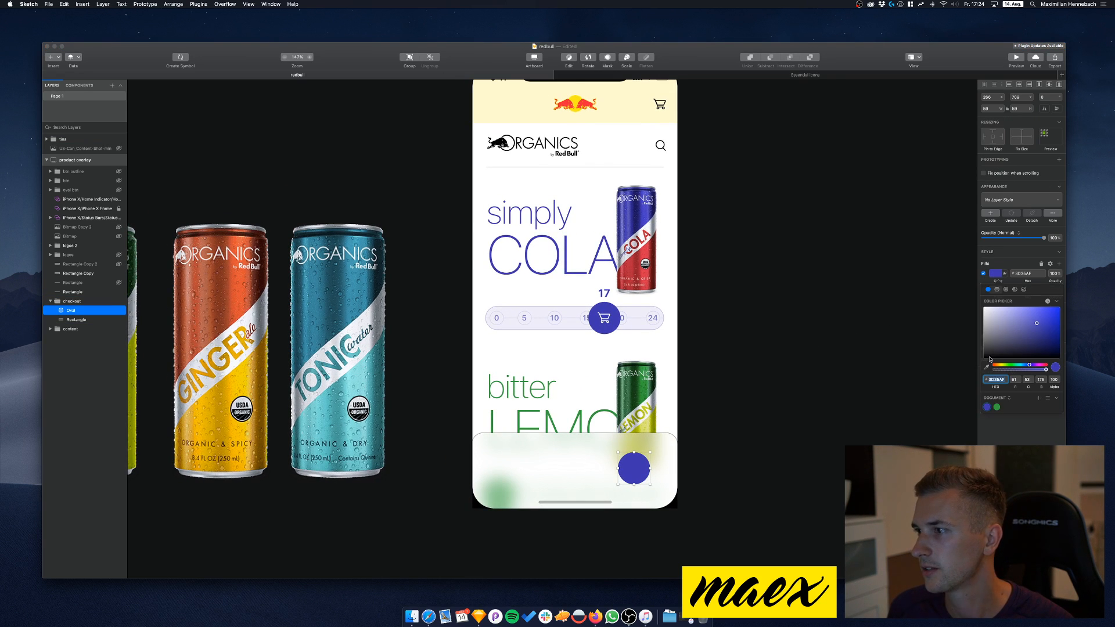
key(ctrl+c)
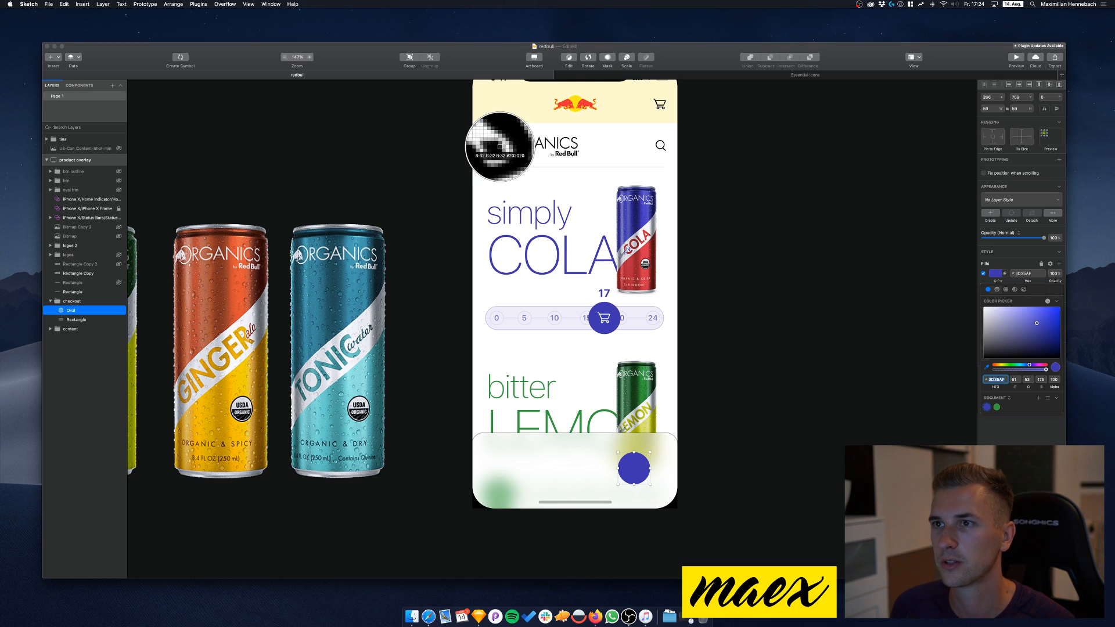
click(501, 144)
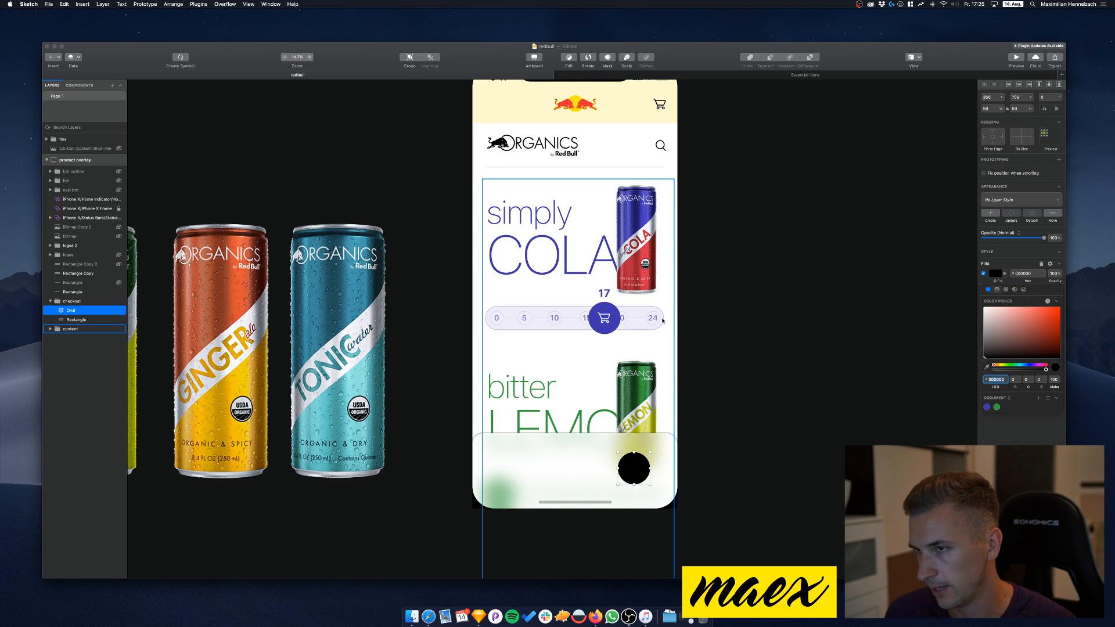
Duplicate the small COLA can twice and arrange the copies in an overlapping row extending rightwards beyond the original can
click(616, 221)
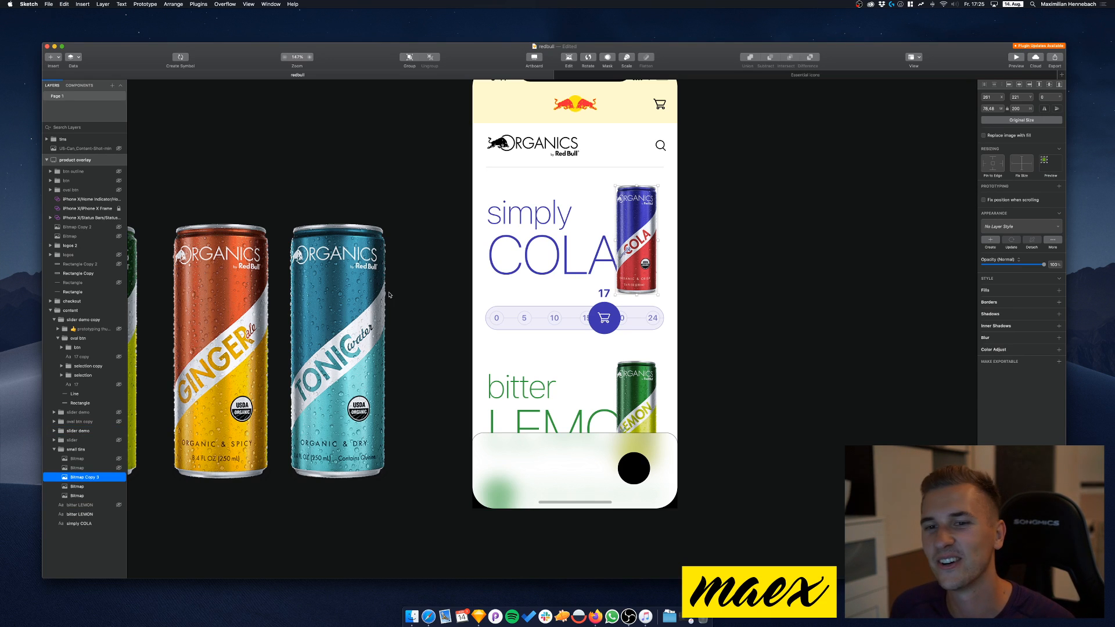
key(super+d)
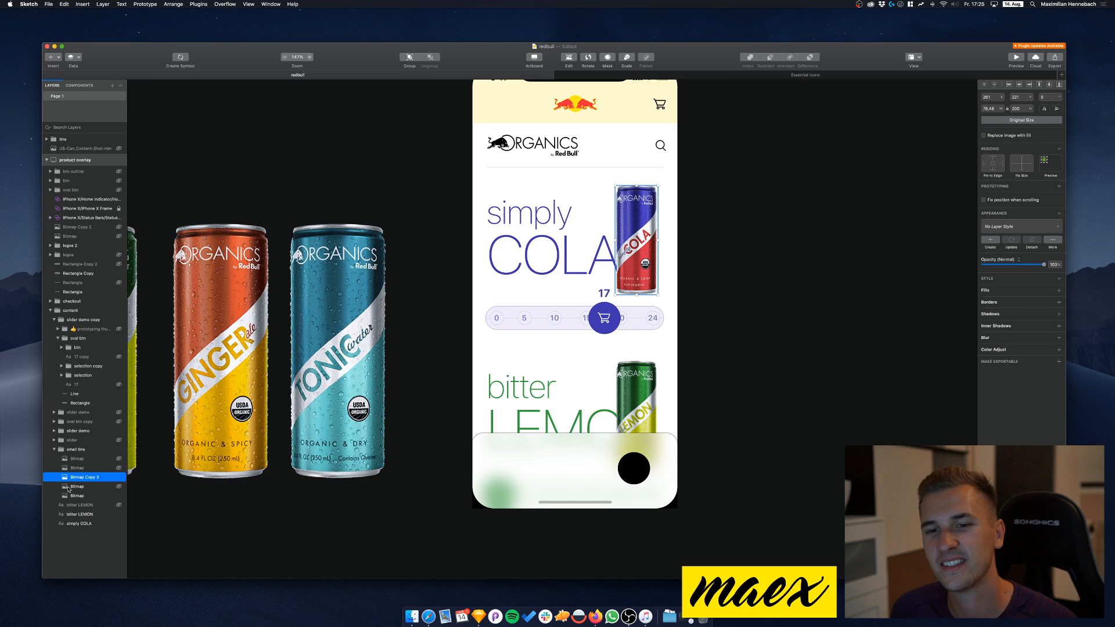
key(super+d)
key(BackSpace)
click(68, 490)
key(super+z)
click(79, 496)
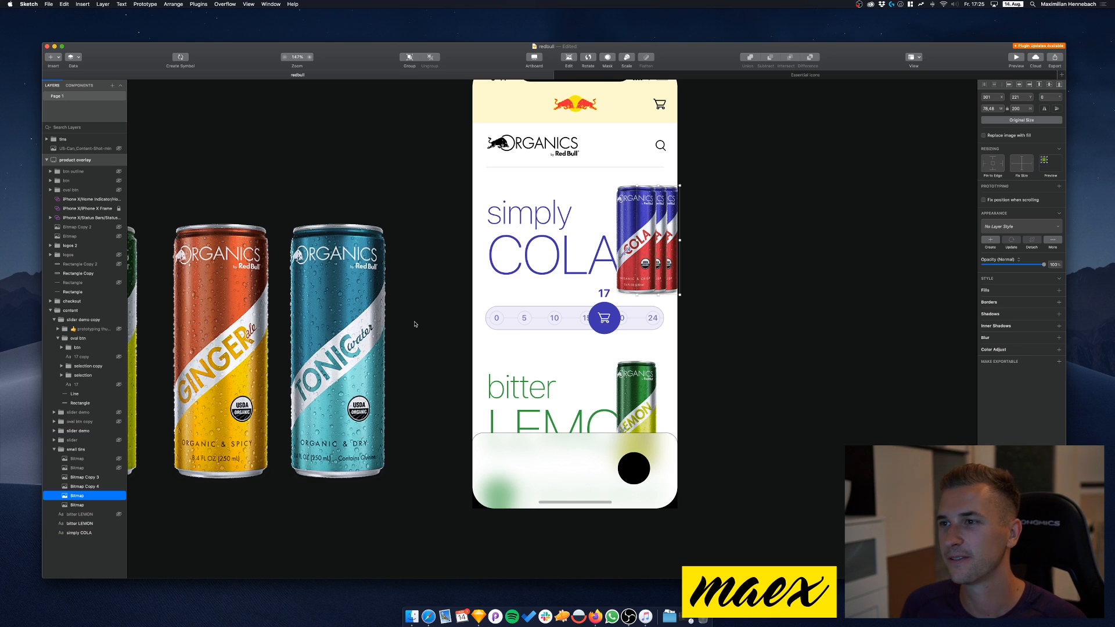
key(Right)
key(Right)
key(Left)
key(Left)
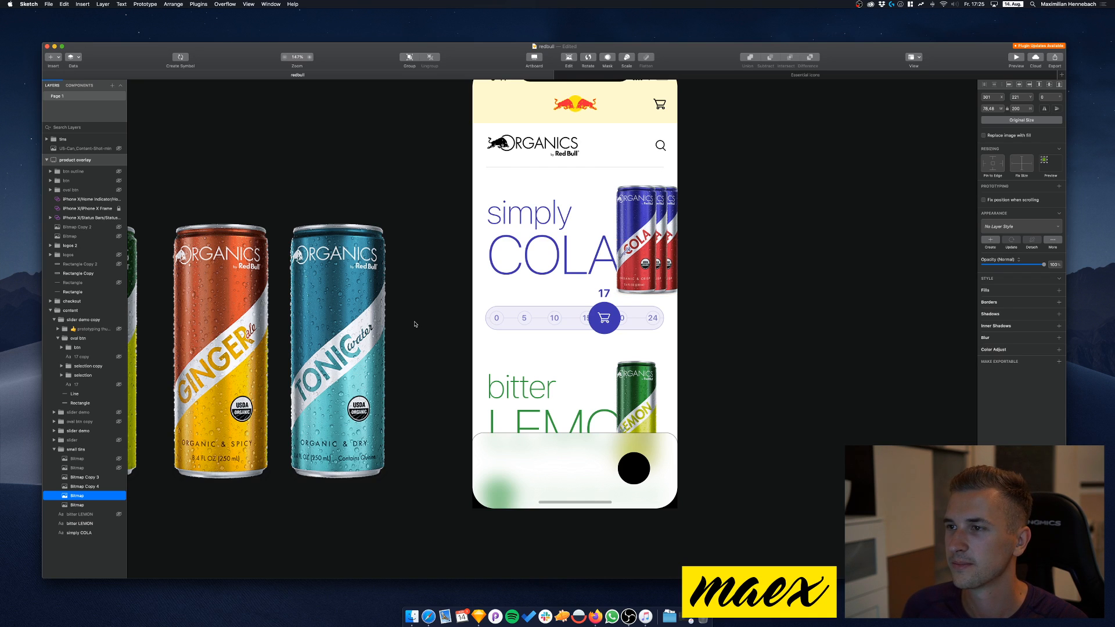
Duplicate the small COLA can once more and shift one of the copies further rightwards
key(super+d)
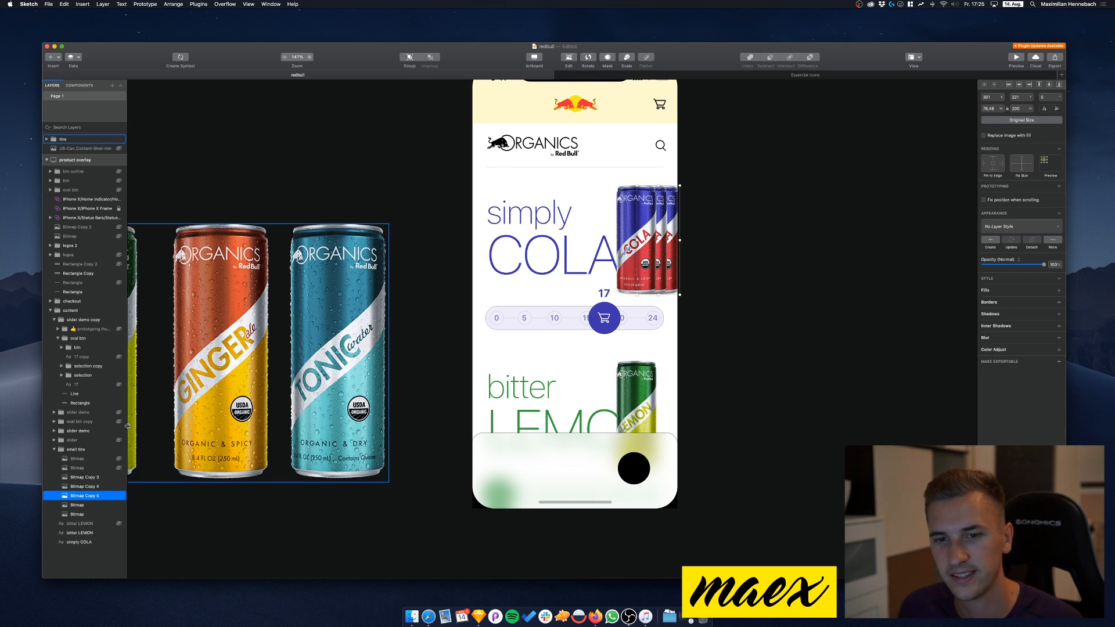
click(87, 505)
key(shift+Right)
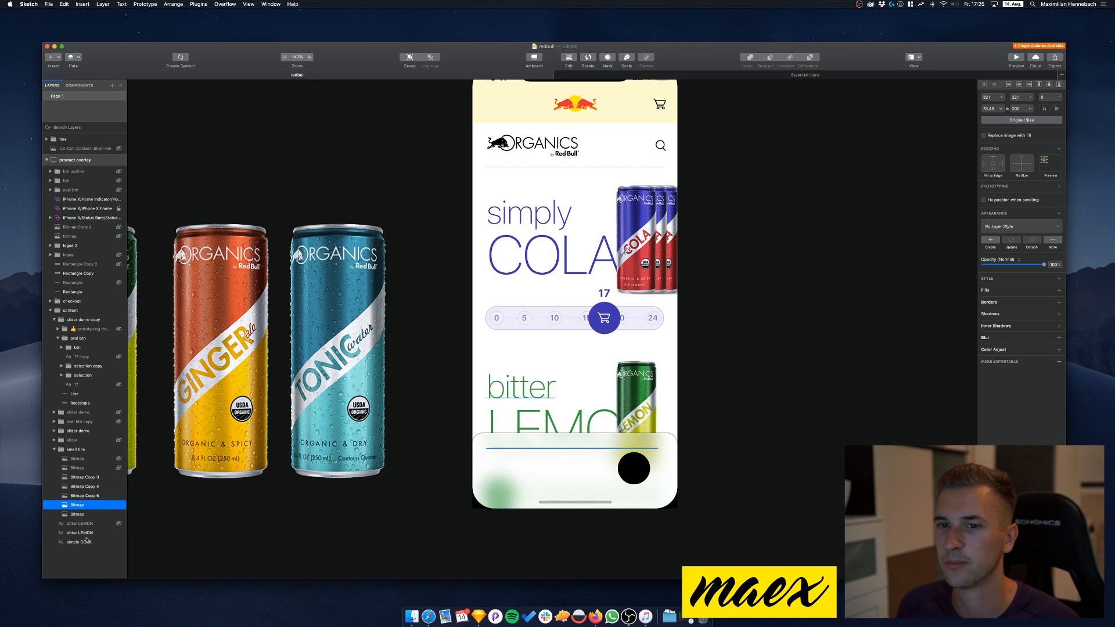
Delete the extra overlapping COLA can copies so only the single original can remains
shift+click(79, 487)
key(BackSpace)
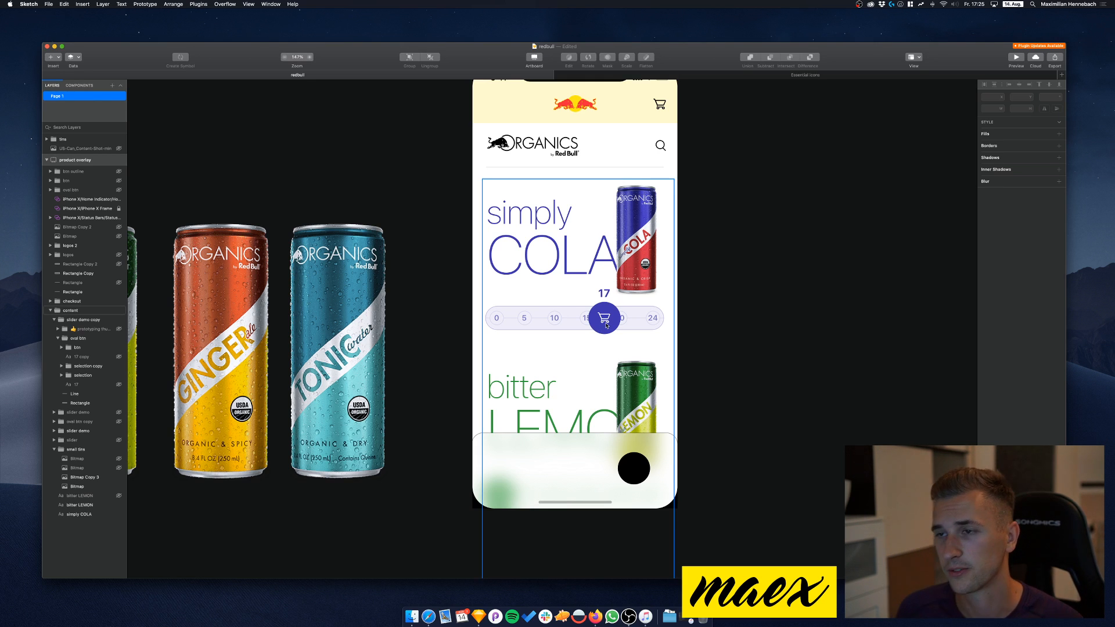
Move the black checkout circle rightwards on the blurred panel to X 293, Y 704
click(631, 473)
drag(631, 473, 646, 470)
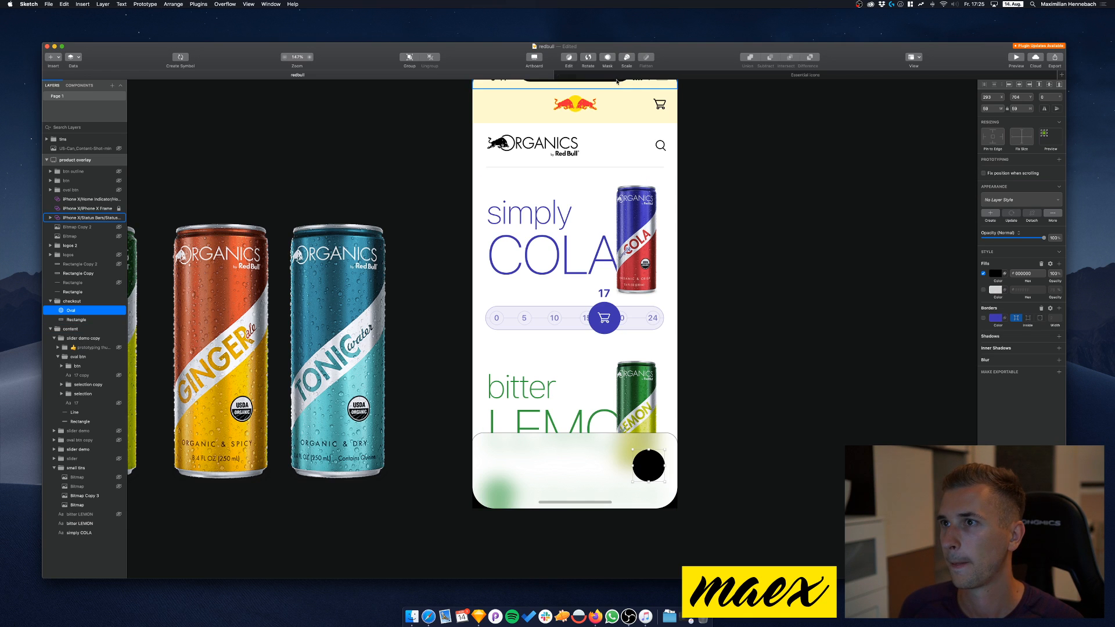
Copy the simple right arrow icon from the Essential icons document and paste it above the circle in the redbull document's checkout group
click(806, 75)
scroll(671, 269, up, 10)
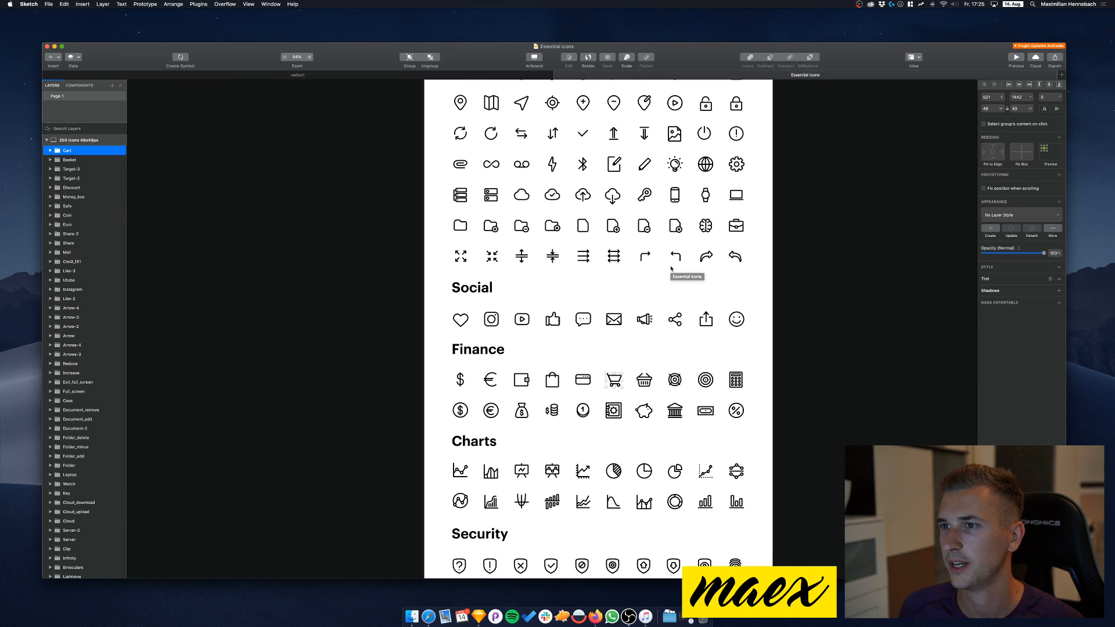
scroll(632, 250, down, 4)
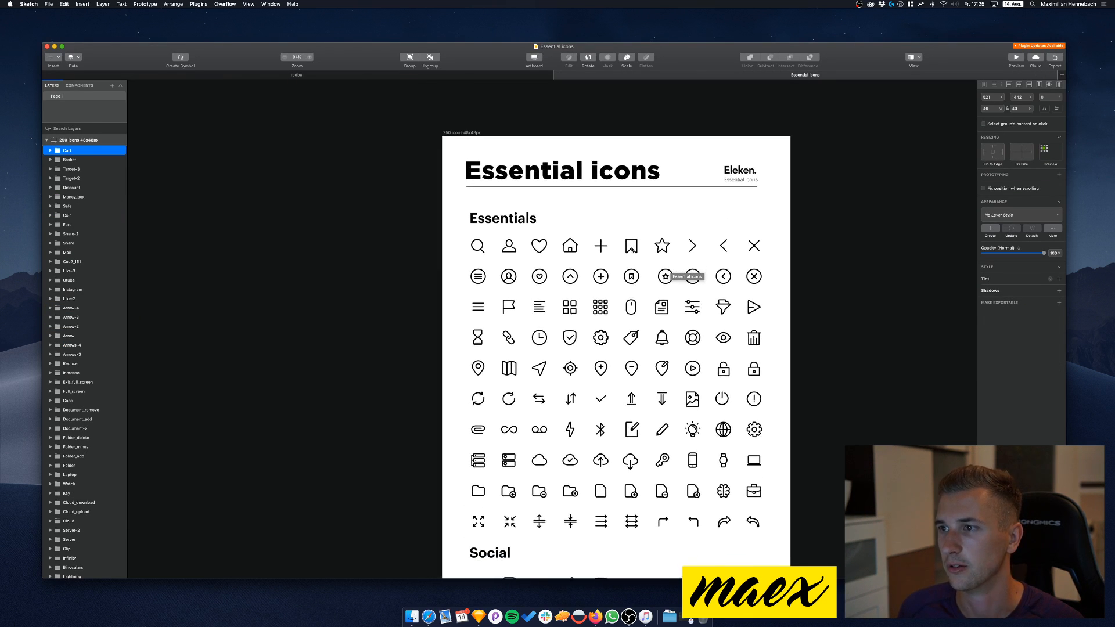
scroll(640, 260, down, 7)
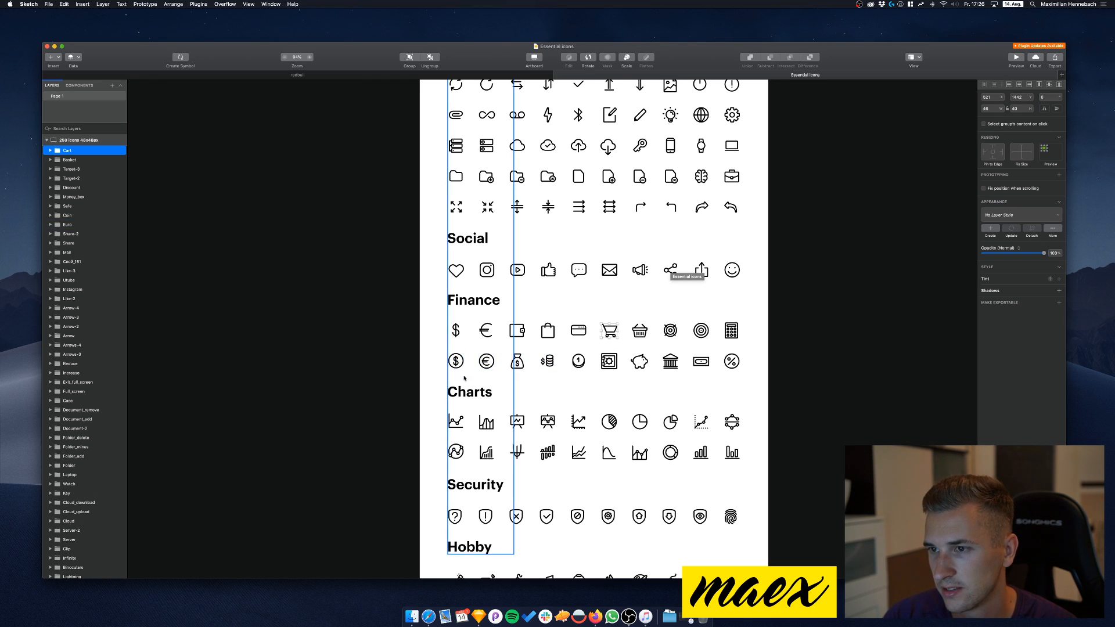
scroll(504, 349, up, 1)
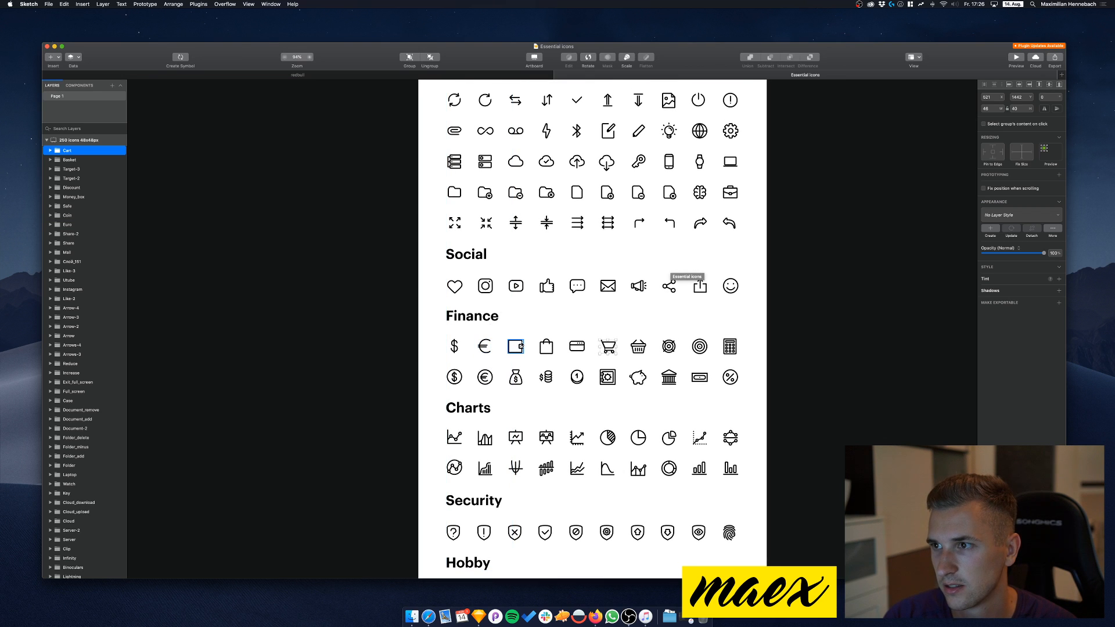
click(764, 285)
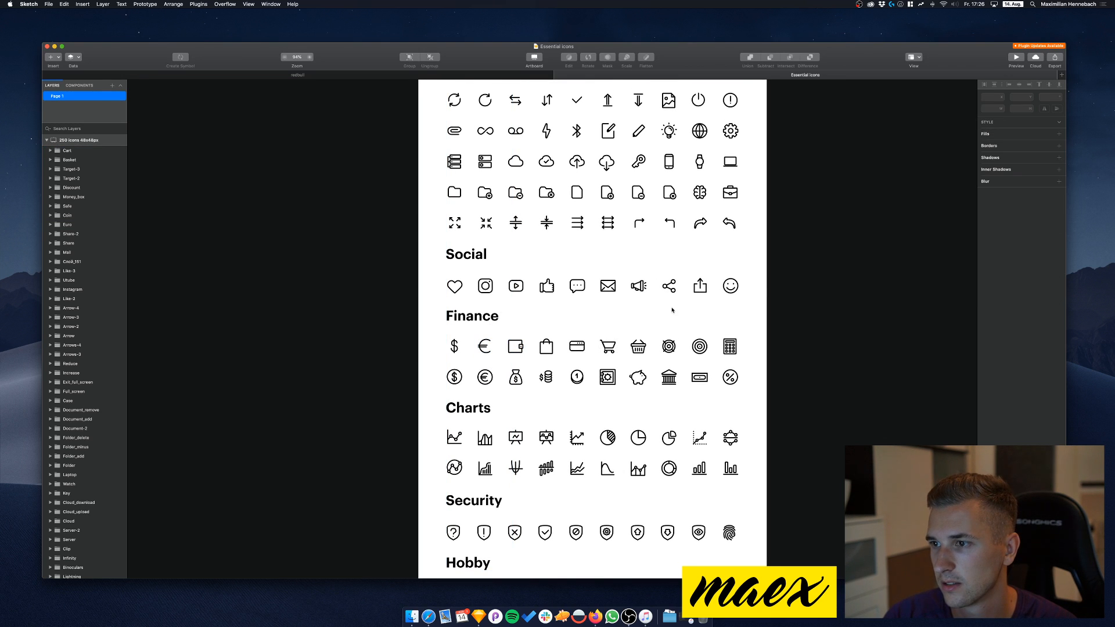
scroll(672, 310, left, 1)
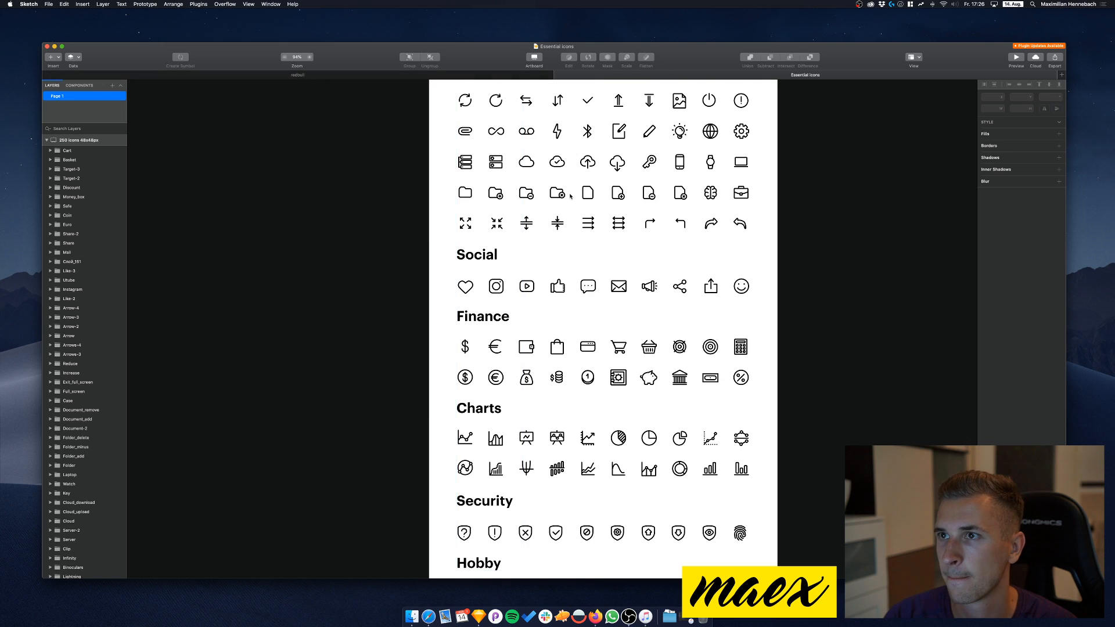
scroll(564, 174, up, 5)
scroll(564, 174, right, 1)
scroll(570, 198, up, 4)
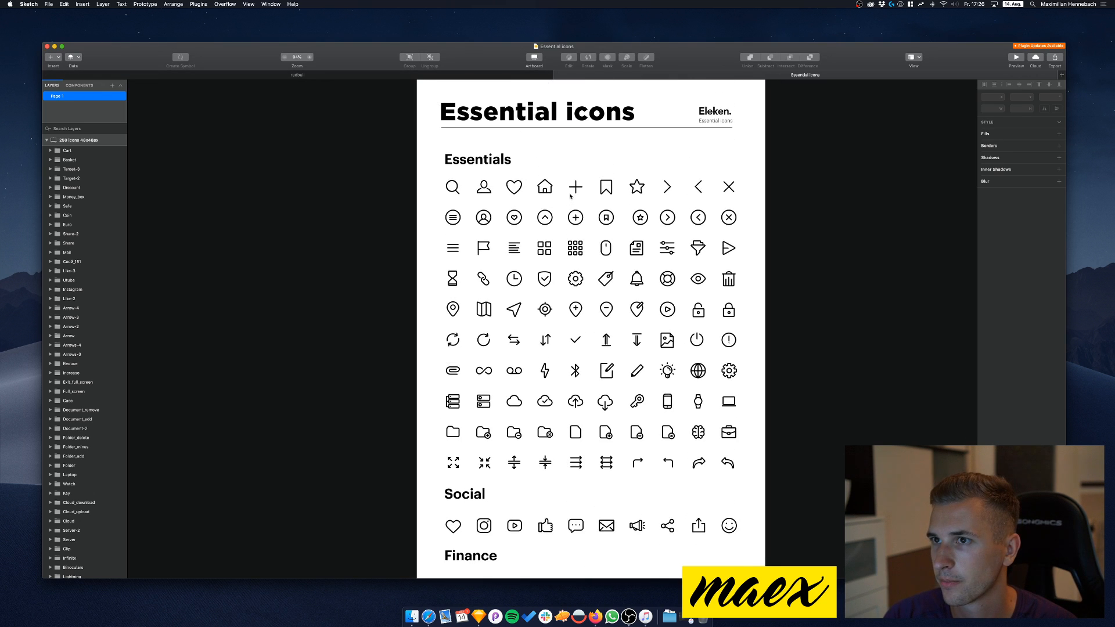
scroll(570, 197, down, 2)
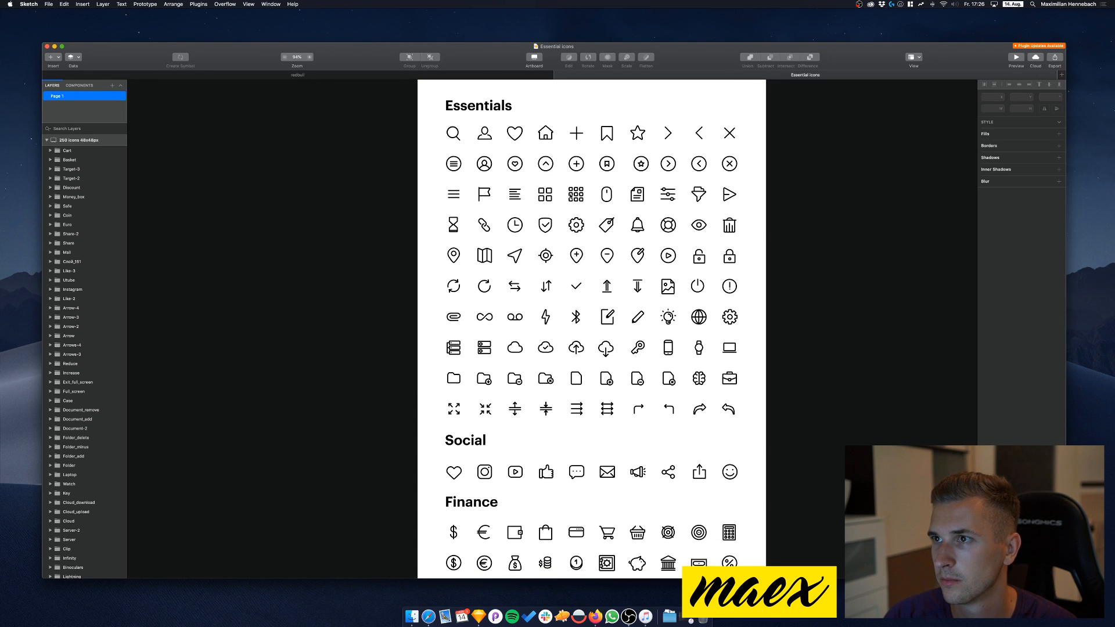
click(667, 133)
shift+click(636, 133)
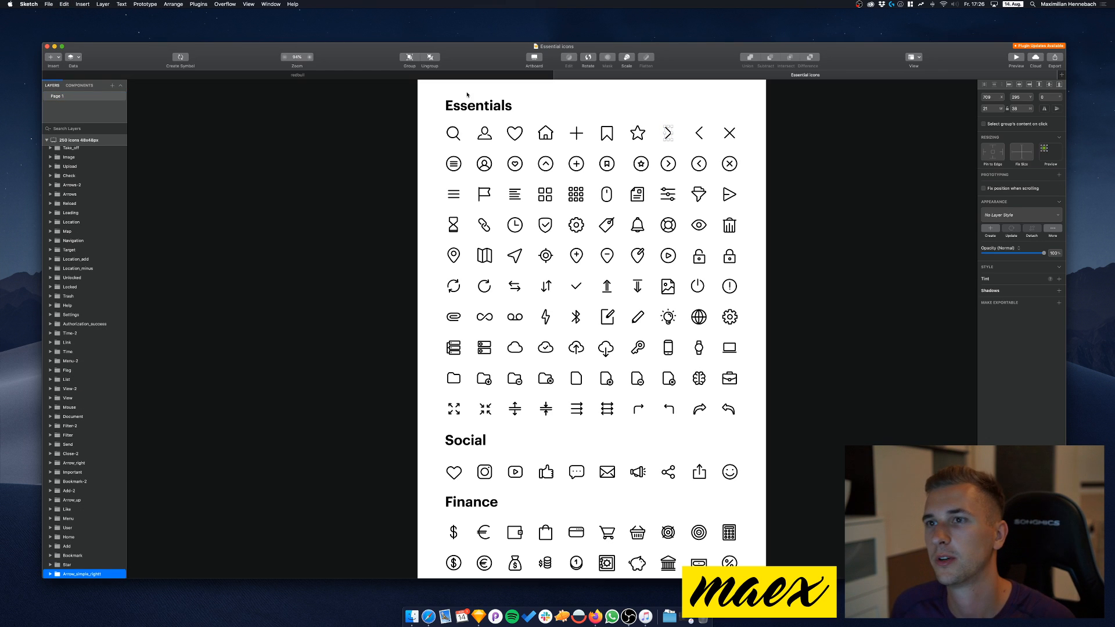
key(ctrl+Tab)
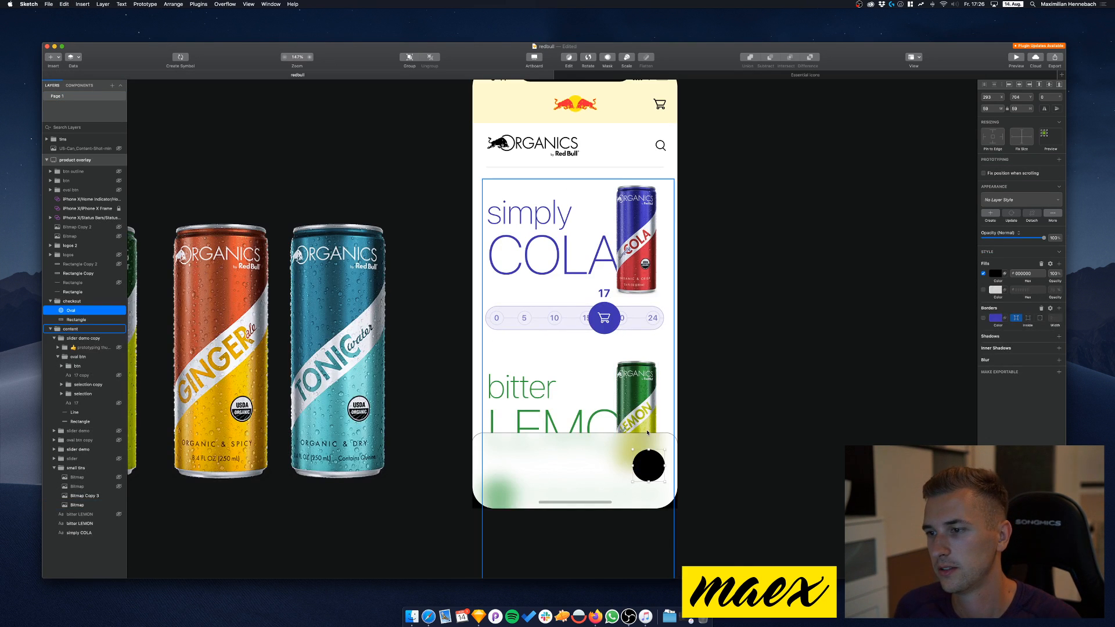
key(super+v)
Move the pasted arrow icon down onto the black checkout circle, to X 317, Y 721
key(shift+Down)
key(shift+Down)
key(shift+Down)
key(shift+Down)
key(shift+Down)
key(shift+Down)
key(shift+Down)
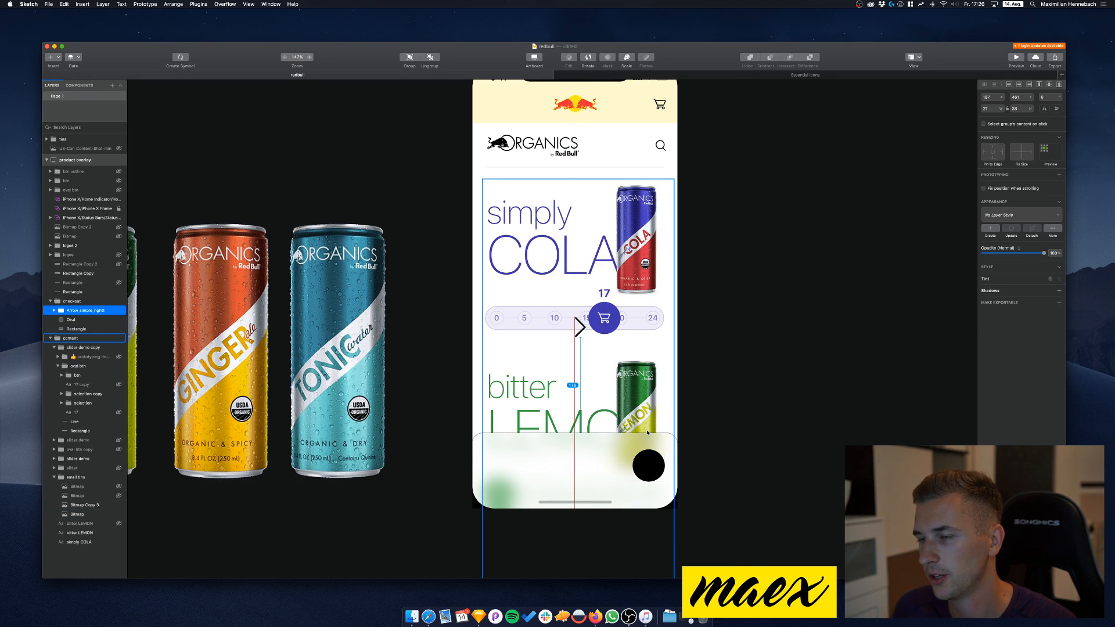
key(shift+Right)
key(shift+Right)
key(shift+Down)
key(shift+Down)
key(shift+Down)
key(shift+Down)
key(shift+Down)
key(shift+Down)
key(shift+Down)
key(shift+Down)
key(shift+Down)
key(shift+Down)
key(shift+Down)
key(shift+Down)
key(shift+Down)
key(shift+Right)
key(shift+Right)
key(shift+Right)
key(shift+Right)
key(shift+Right)
key(shift+Right)
key(shift+Right)
key(shift+Right)
key(shift+Right)
key(shift+Right)
key(shift+Right)
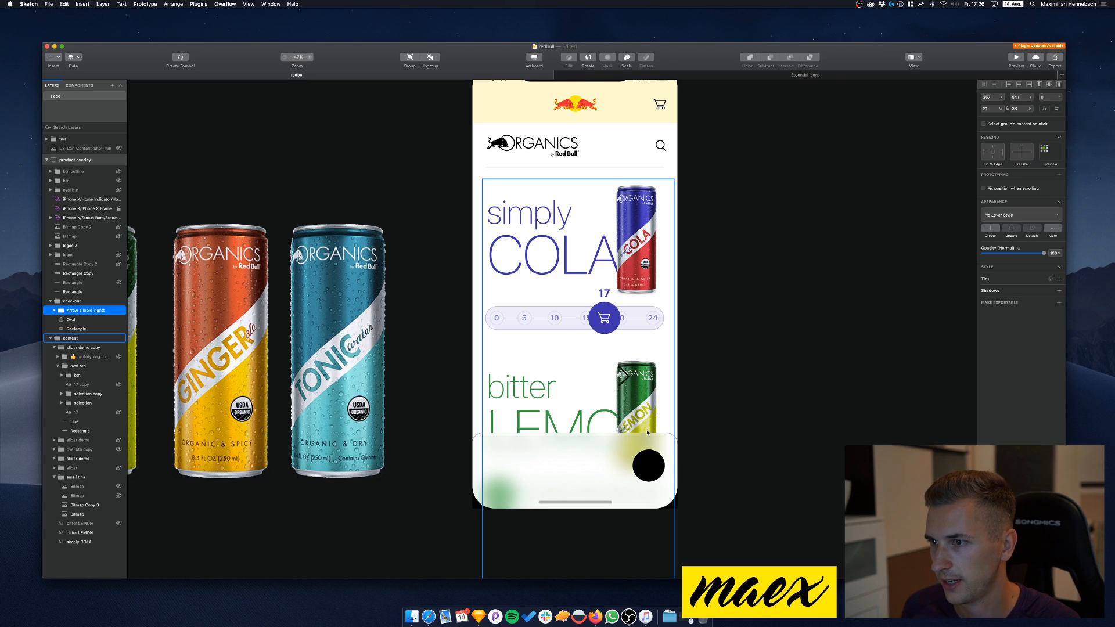
key(shift+Down)
key(shift+Down)
key(shift+Down)
key(shift+Down)
key(shift+Down)
key(shift+Down)
key(shift+Down)
key(shift+Down)
key(shift+Down)
key(shift+Down)
key(shift+Right)
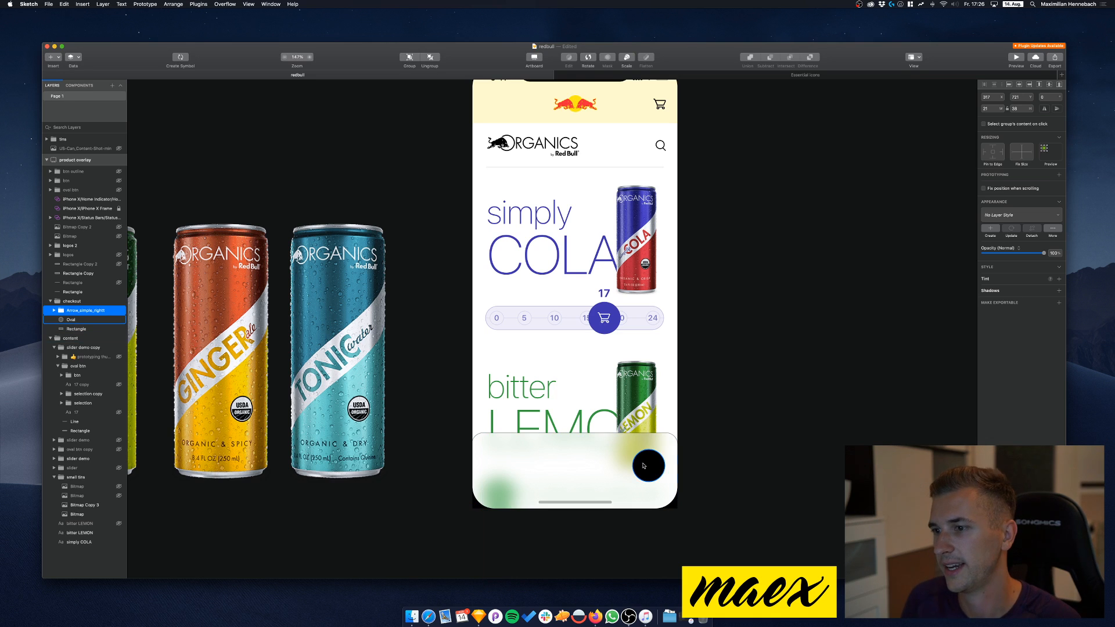
Try the header's cream colour as the checkout circle's fill, and resample black from the Organics logo
click(649, 465)
click(996, 273)
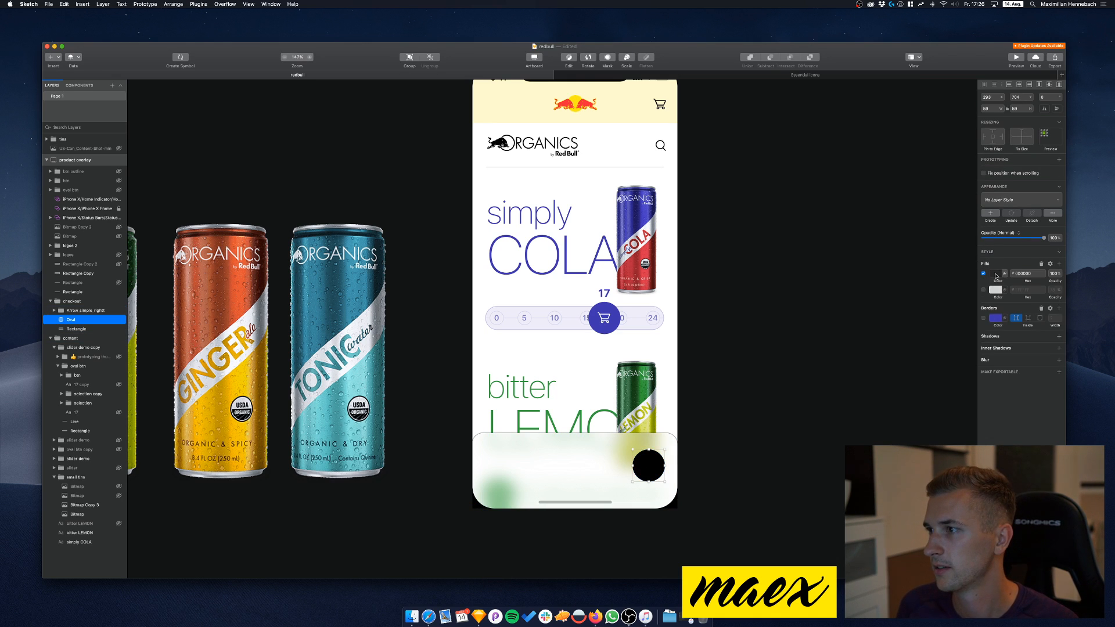
click(986, 368)
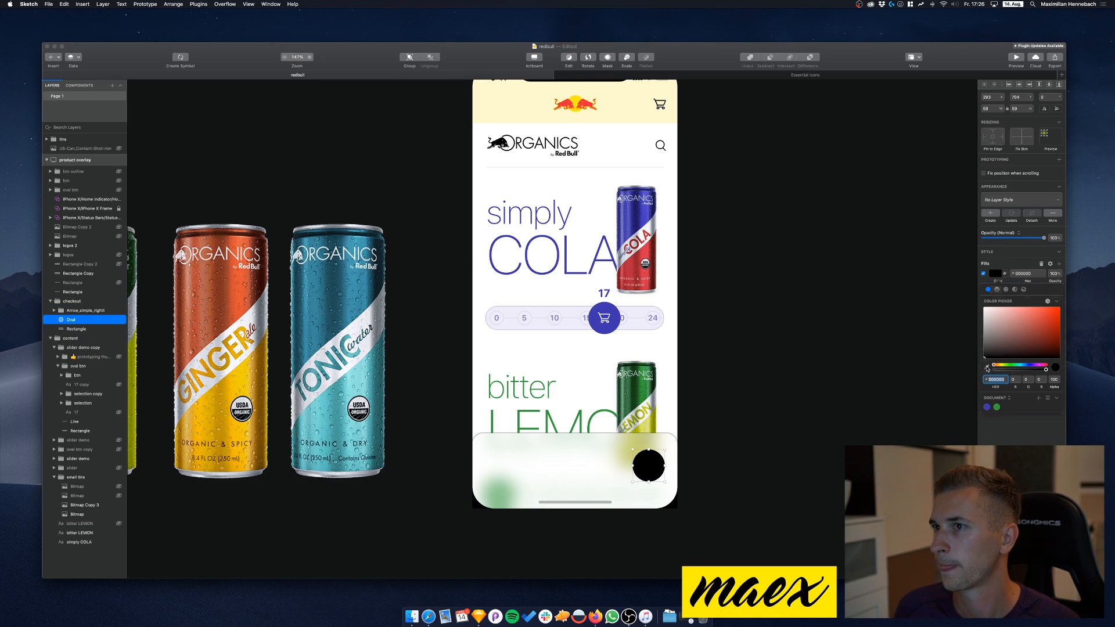
click(619, 100)
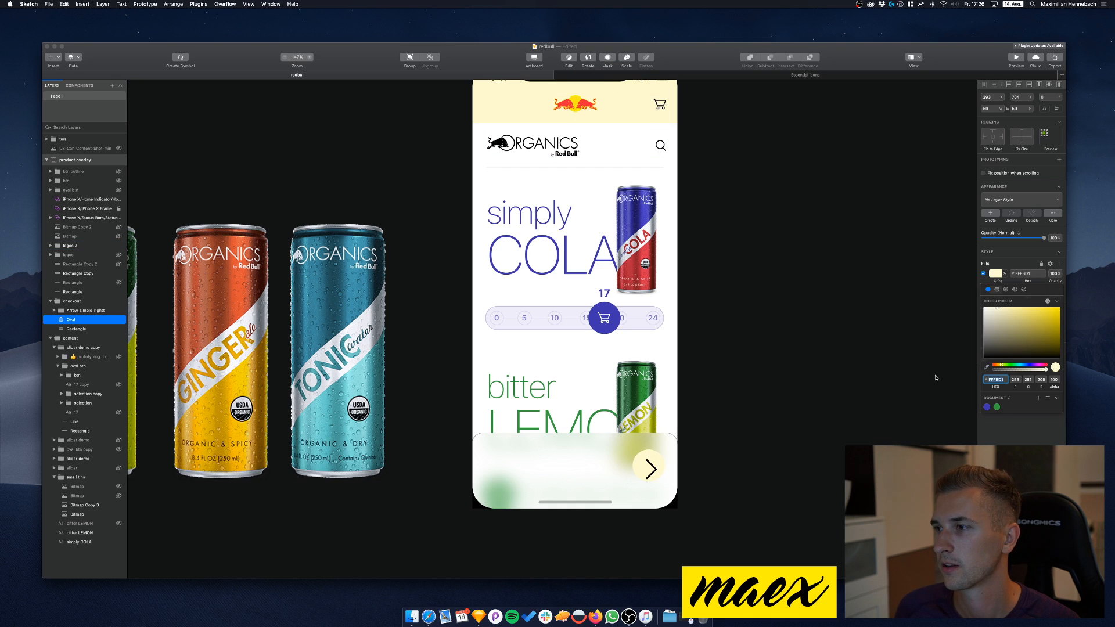
click(986, 368)
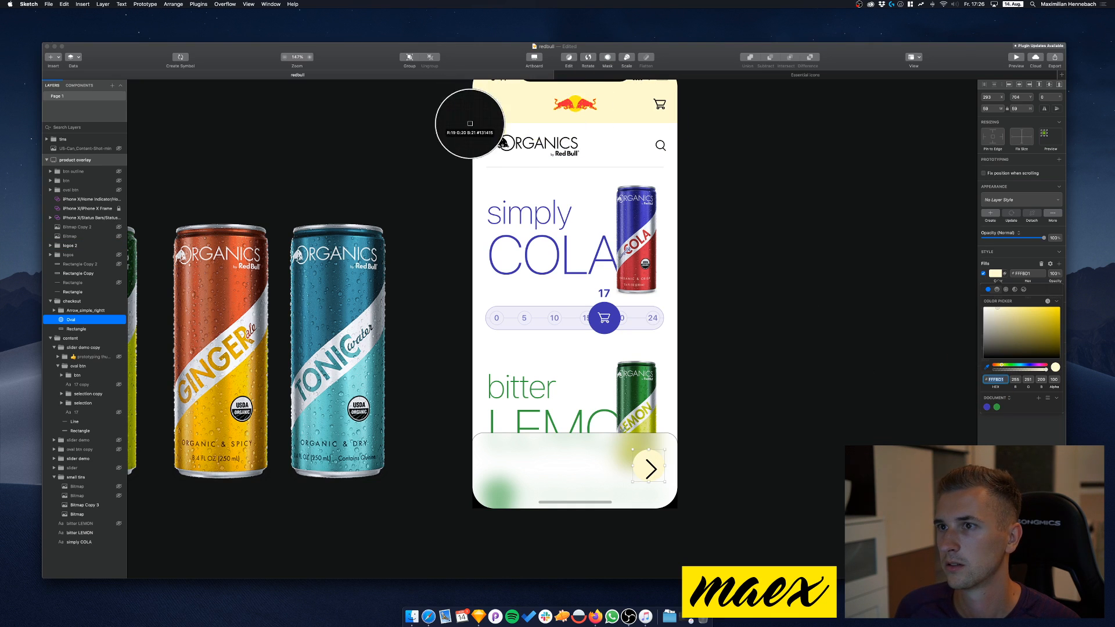
click(500, 140)
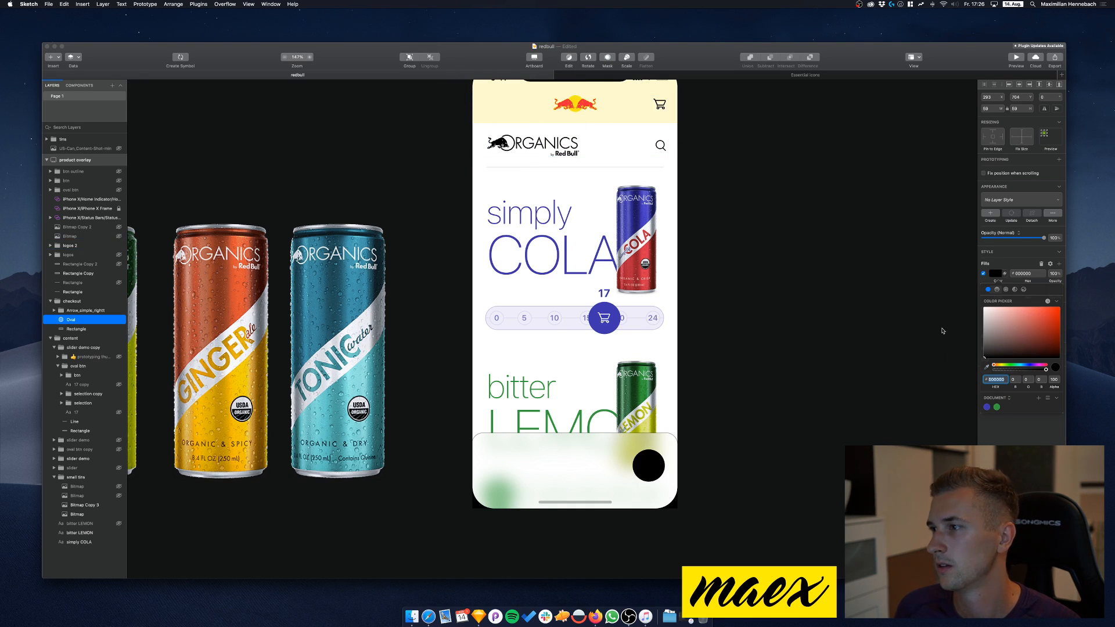
Turn off the checkout circle's fill and give it a black (000000) border instead
click(983, 274)
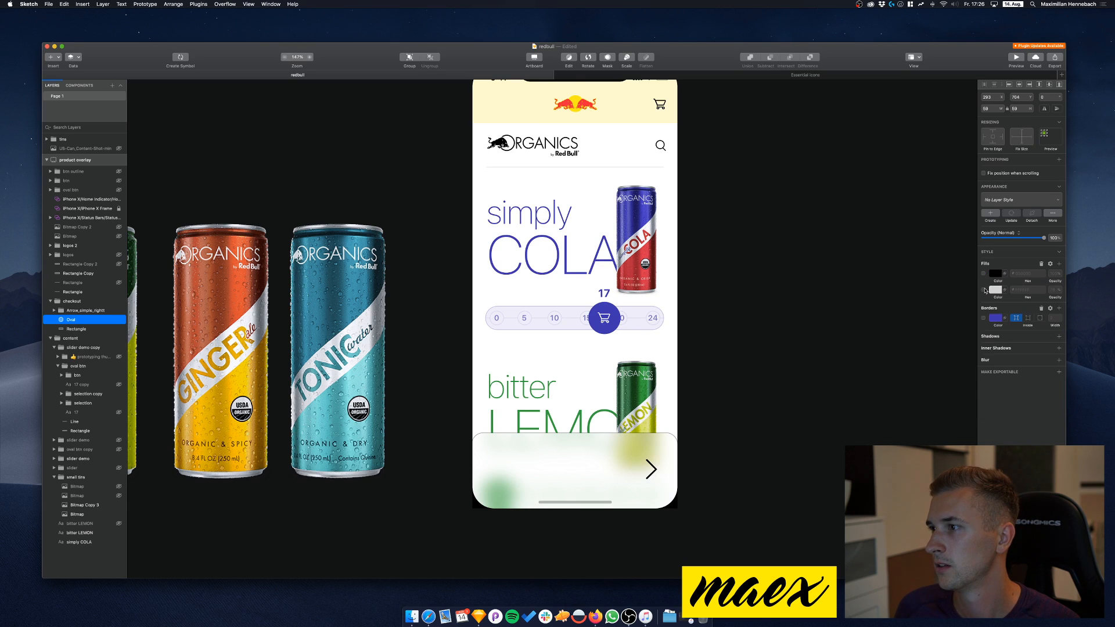
click(984, 318)
click(996, 318)
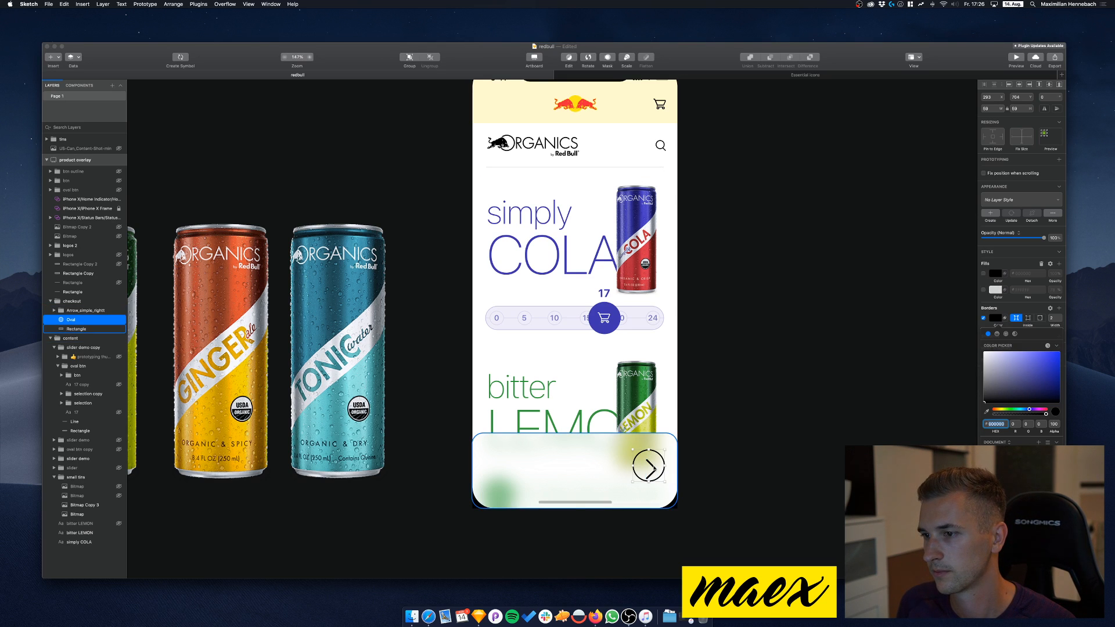
Scale the arrow shape proportionally to a height of 20 and centre it within the outlined checkout circle
click(652, 470)
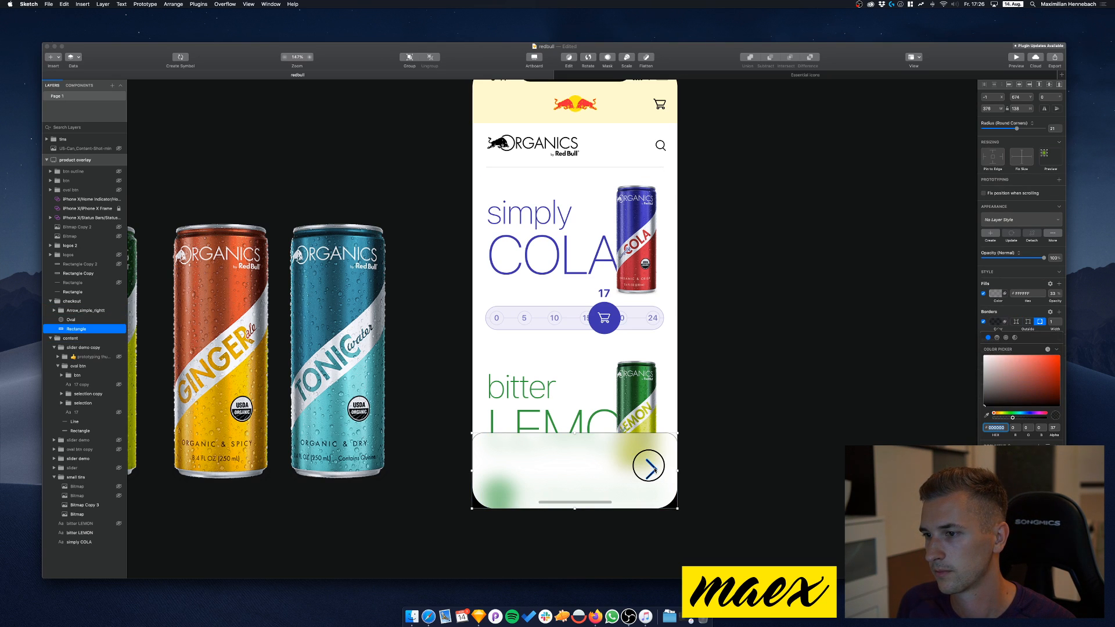
double_click(651, 468)
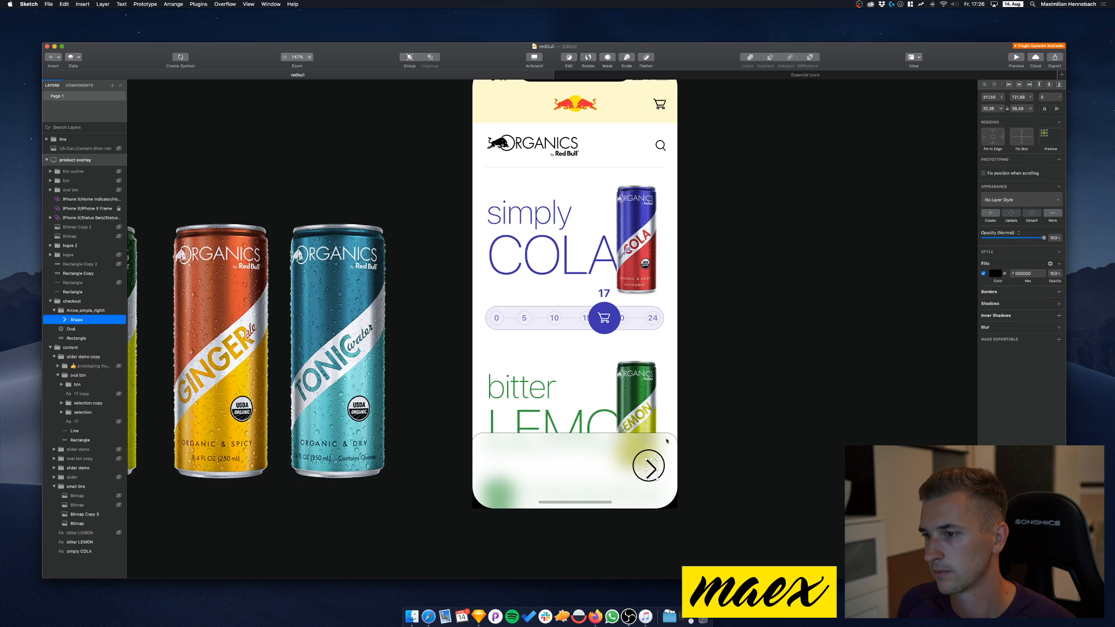
click(1008, 109)
click(1019, 108)
text(20)
key(Return)
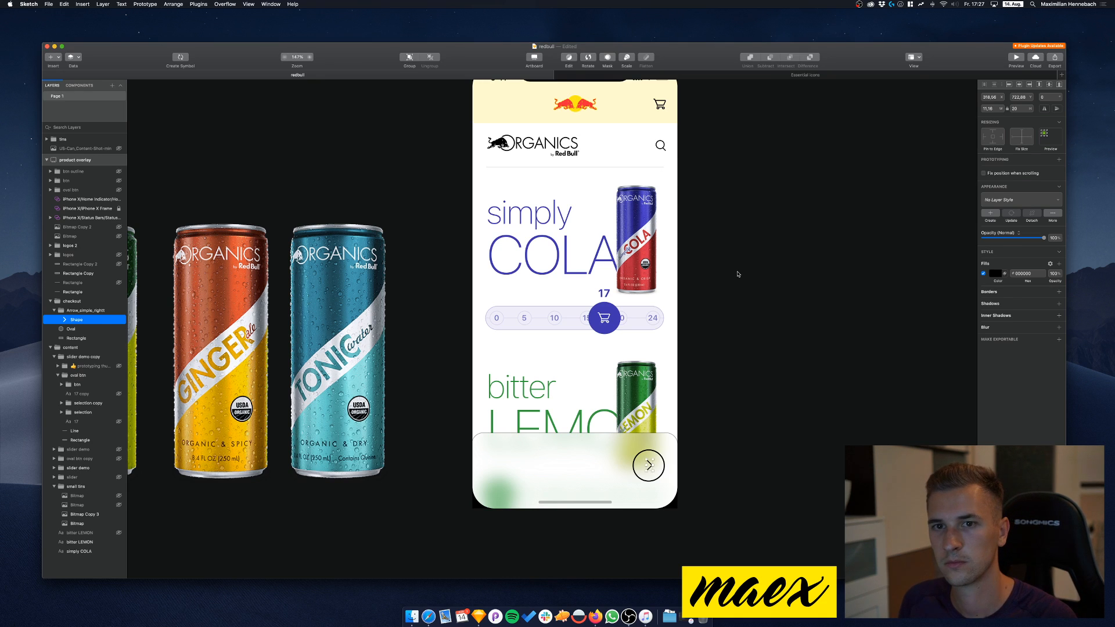
key(Escape)
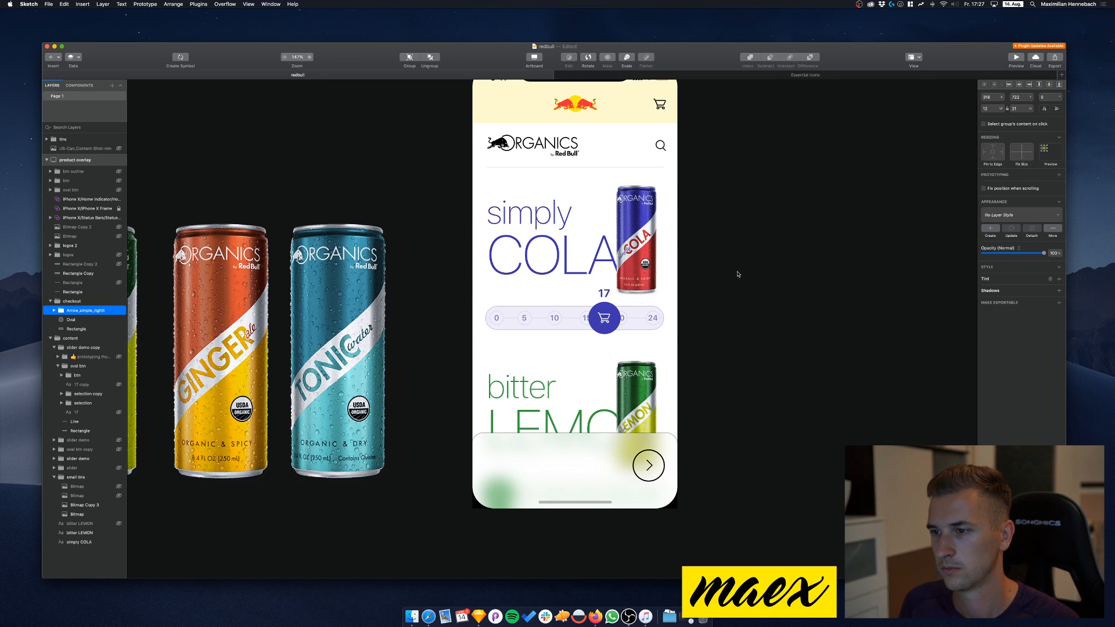
key(Escape)
Group the checkout circle with its arrow icon and name the group "btn"
key(shift+Up)
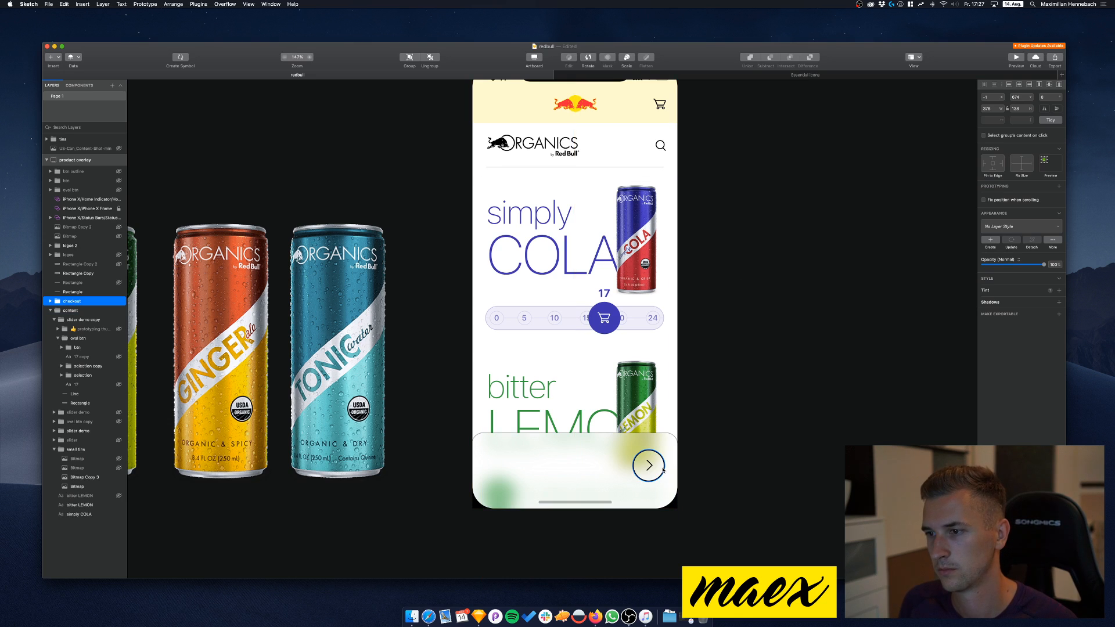
key(Return)
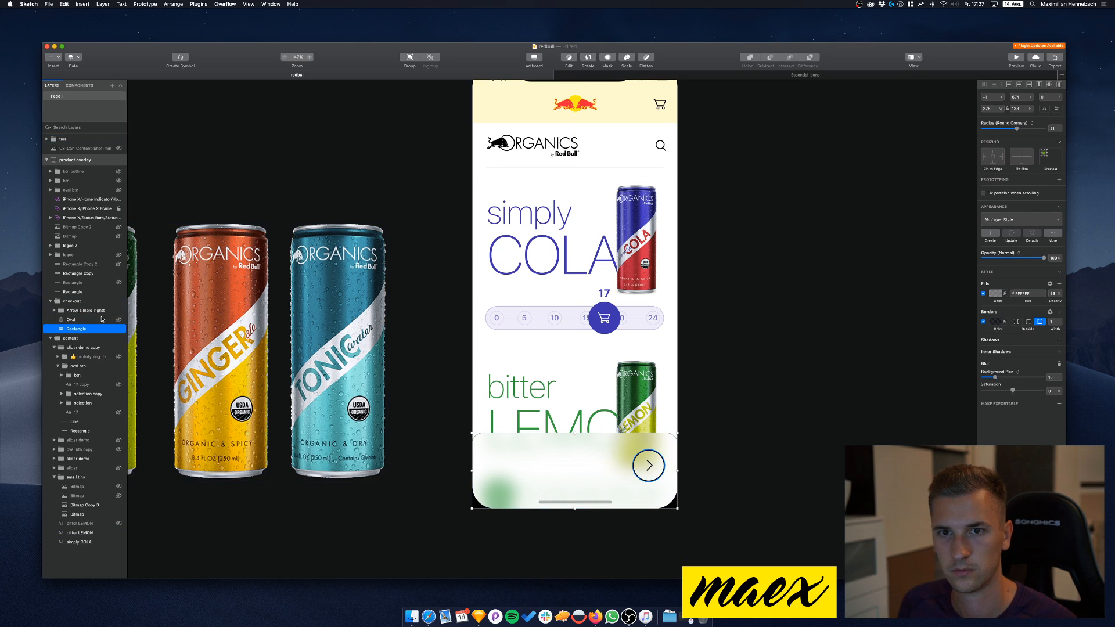
click(81, 320)
shift+click(89, 311)
key(super+g)
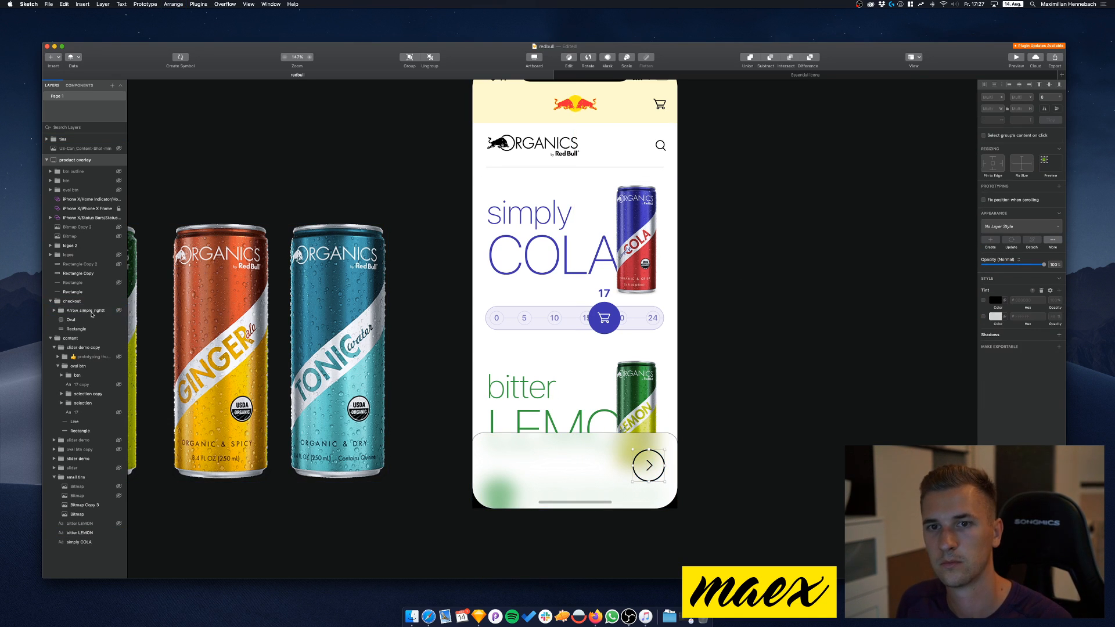
key(super+r)
text(btn)
key(Return)
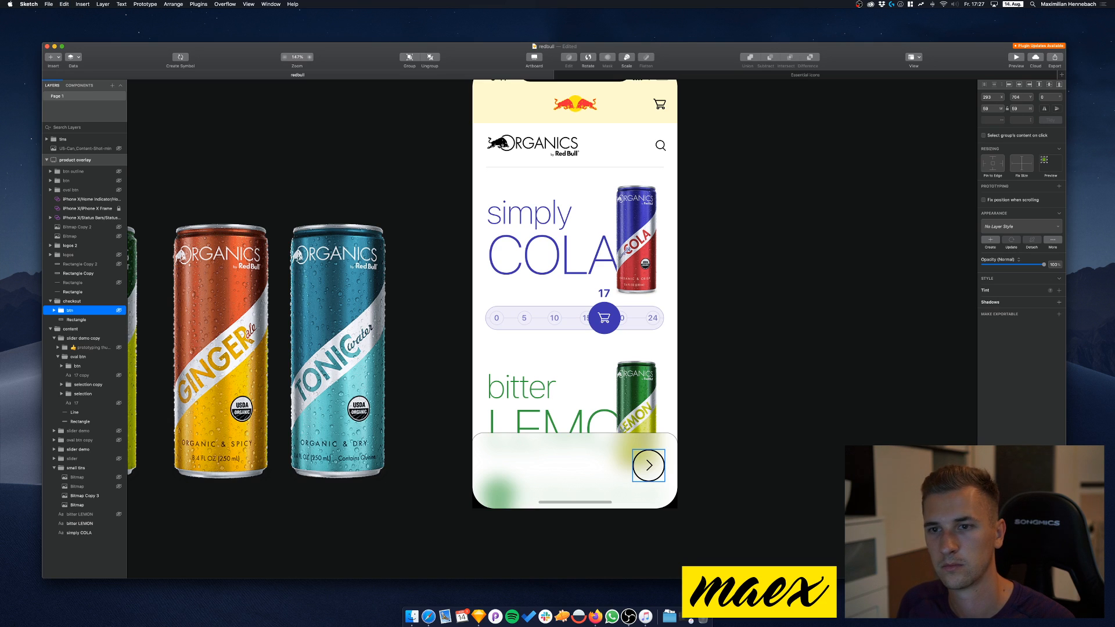
Nudge the btn group 1 px leftwards on the checkout panel, to X 292
key(Down)
key(Down)
key(Up)
key(Up)
key(Left)
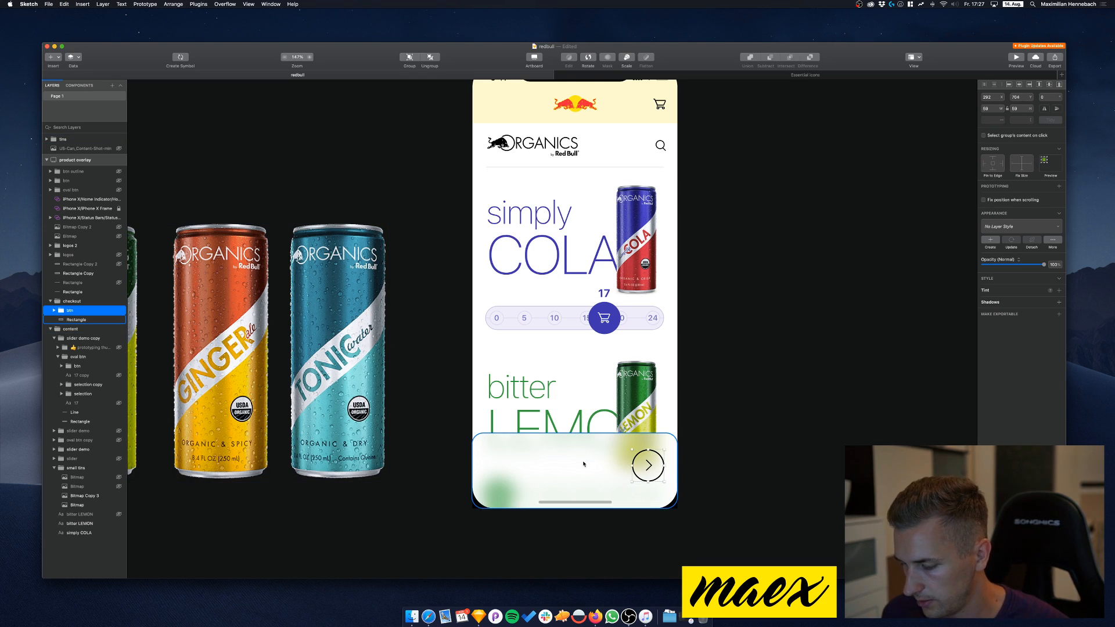
Duplicate the small COLA can and move the copy behind it 20 px rightwards, to X 281
click(649, 239)
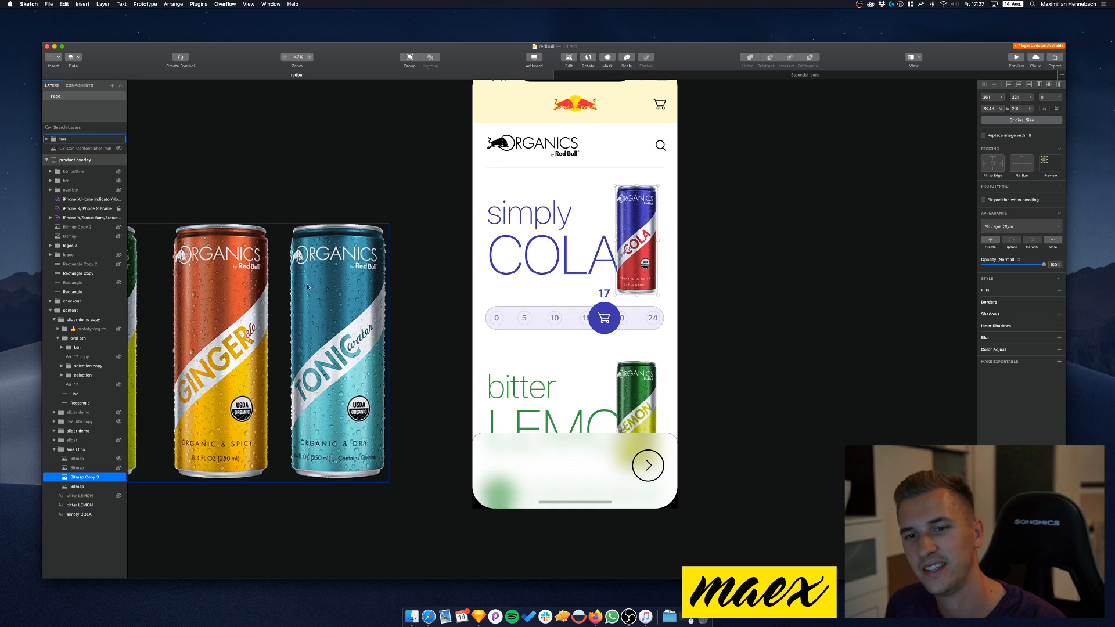
key(super+d)
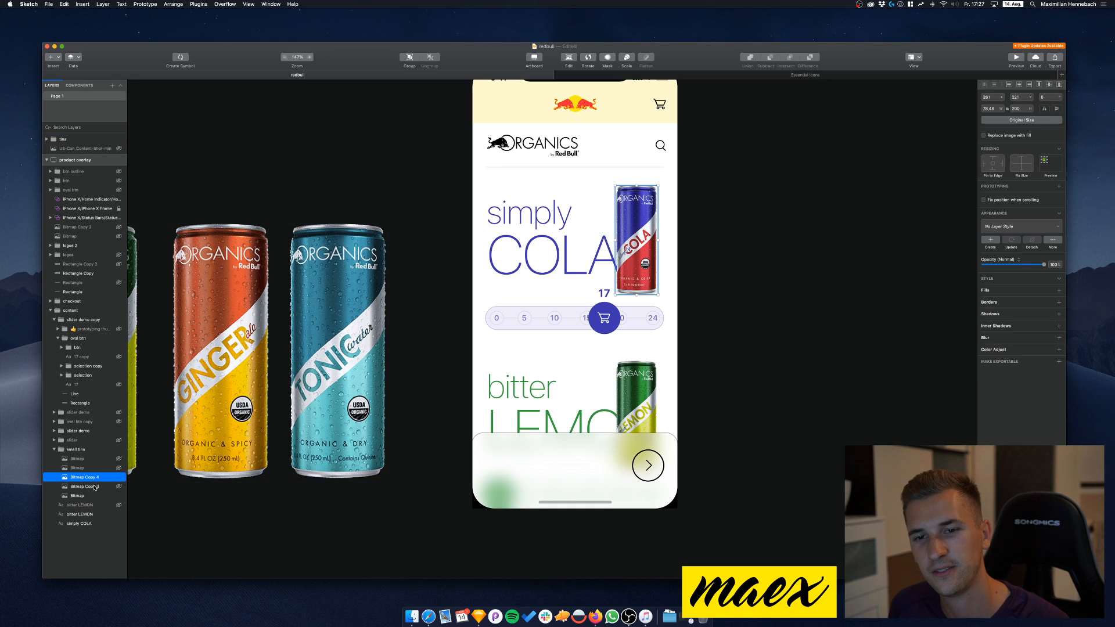
click(98, 489)
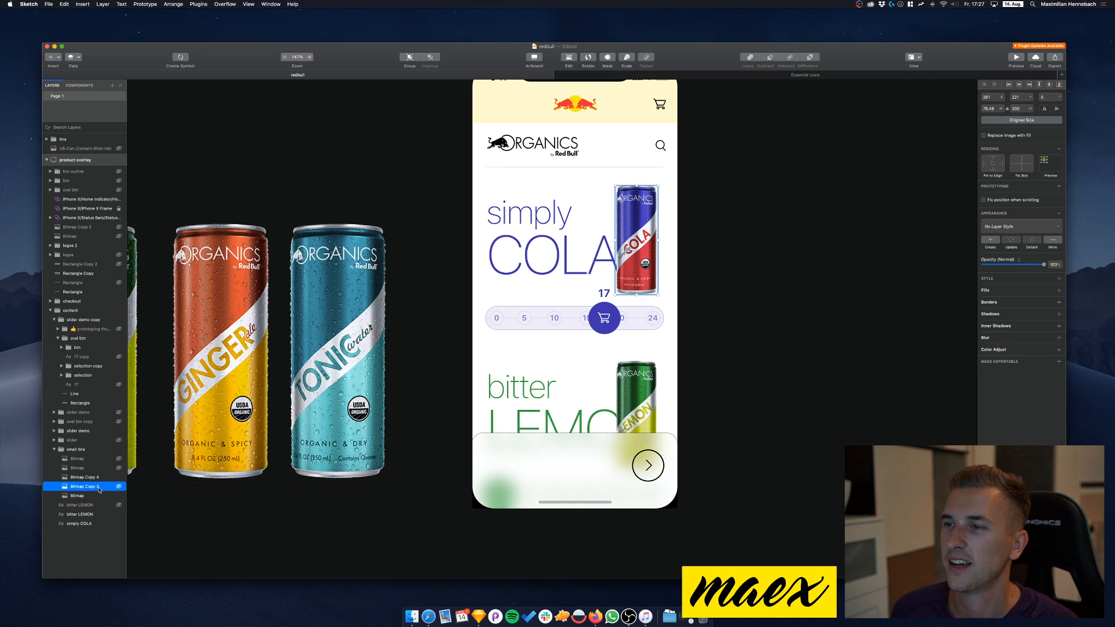
key(shift+Right)
key(shift+Right)
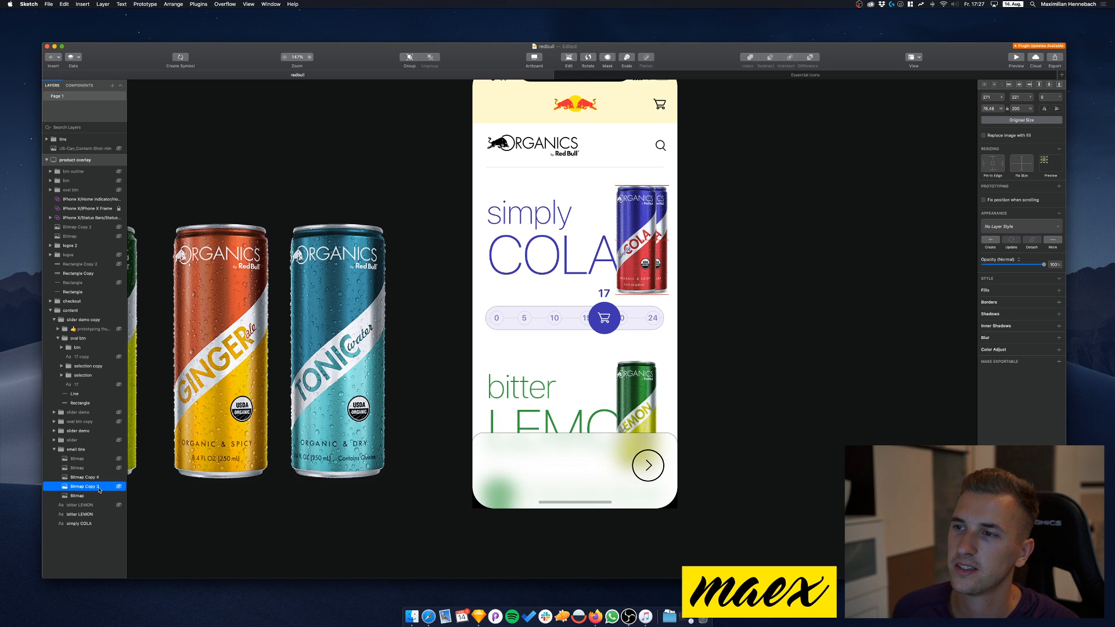
Duplicate the offset COLA can and move the rearmost one rightwards to X 311, forming a row of three cans
key(super+d)
click(81, 504)
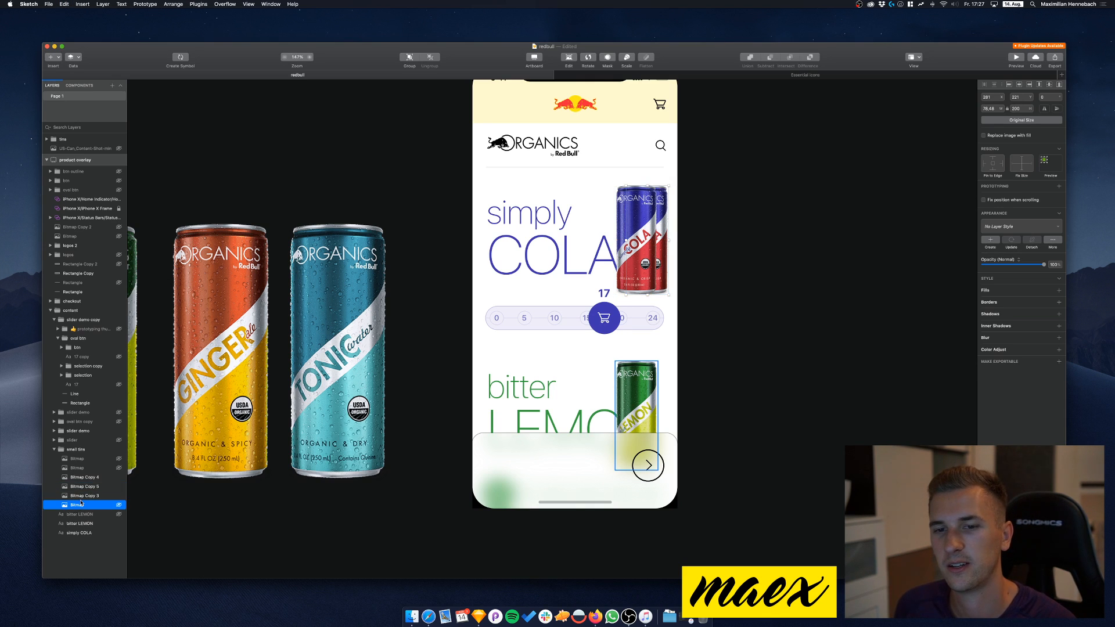
click(88, 496)
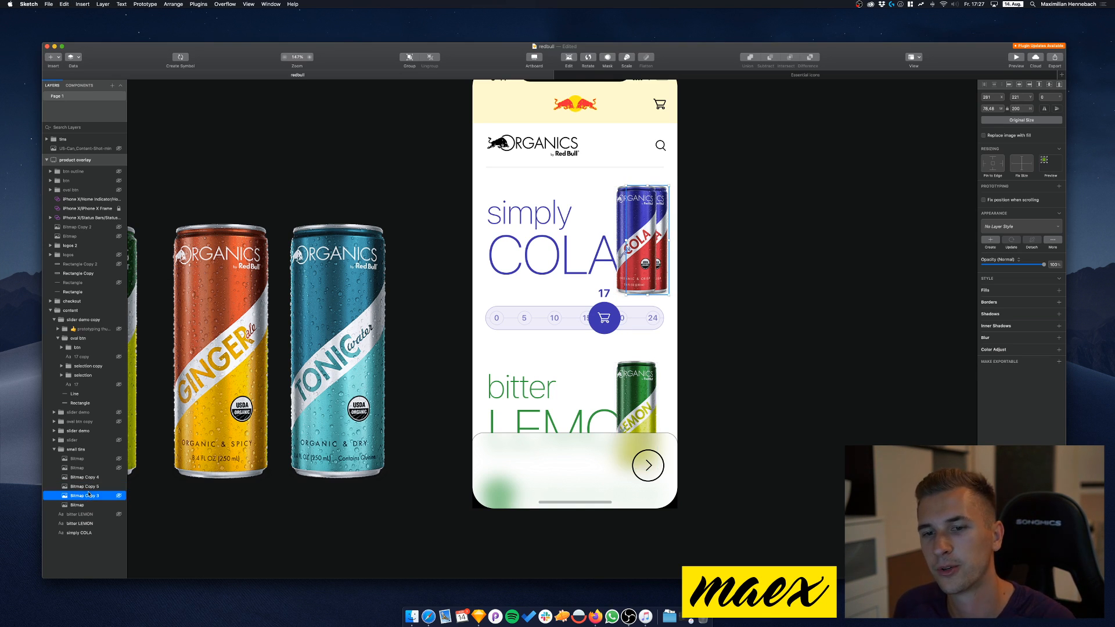
key(shift+Right)
key(shift+Right)
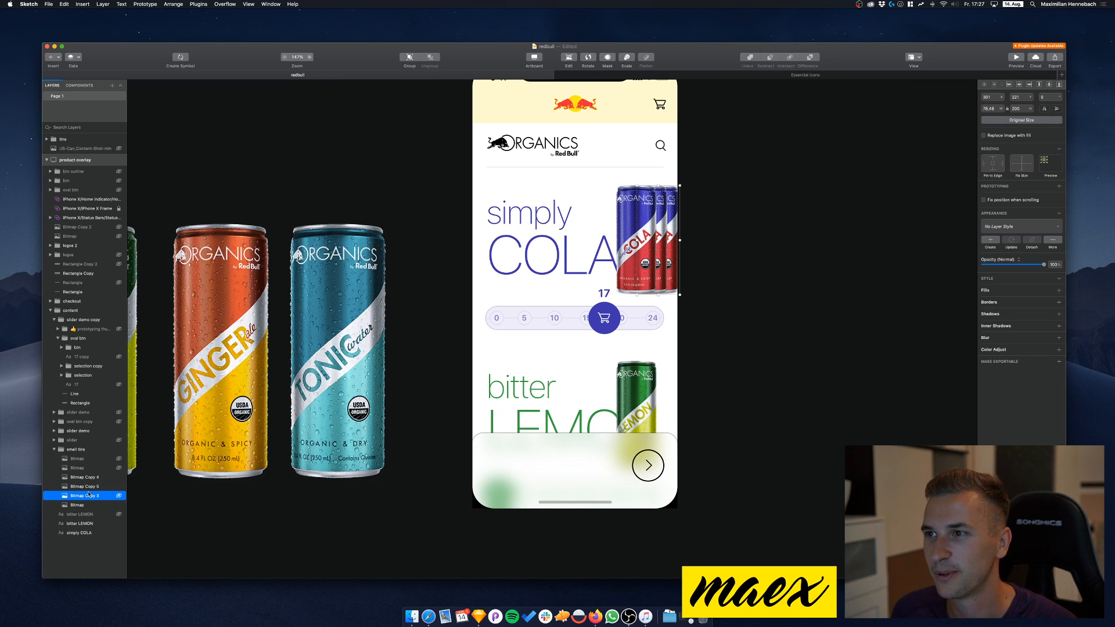
key(shift+Right)
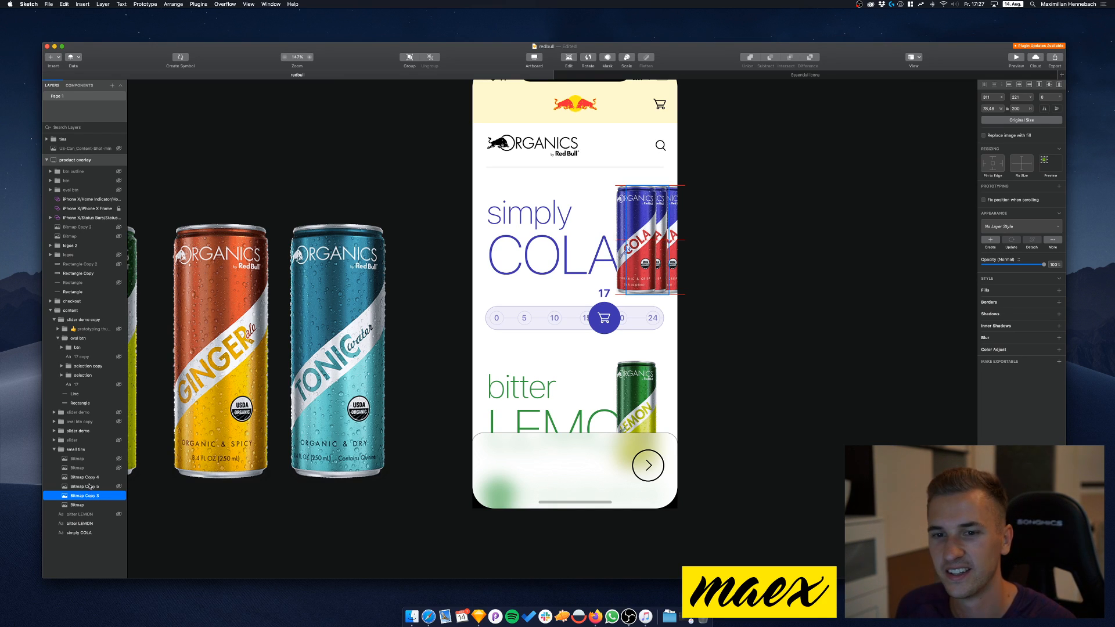
Shift the middle COLA can 10 px rightwards between the other two and save the document
click(90, 486)
key(shift+Right)
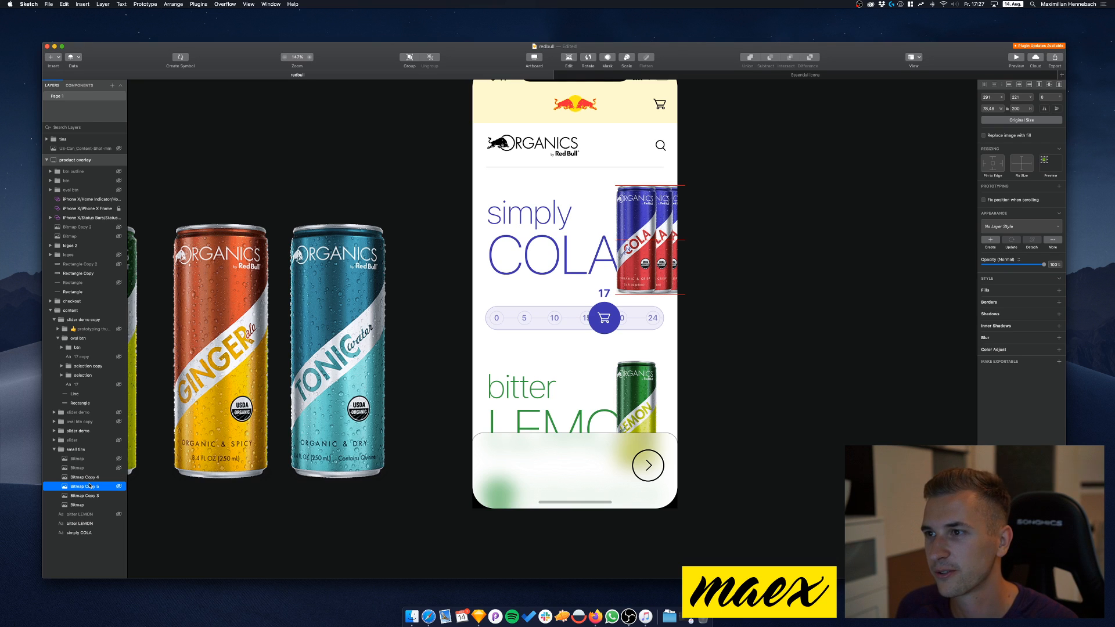
click(772, 336)
scroll(773, 337, up, 2)
scroll(773, 336, left, 2)
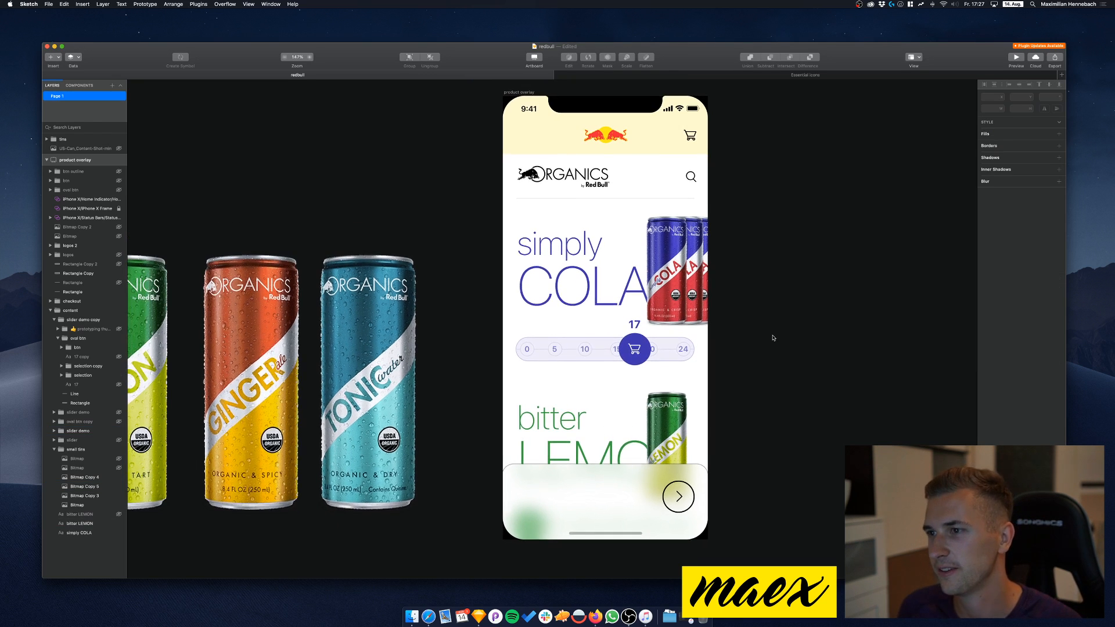
key(super+s)
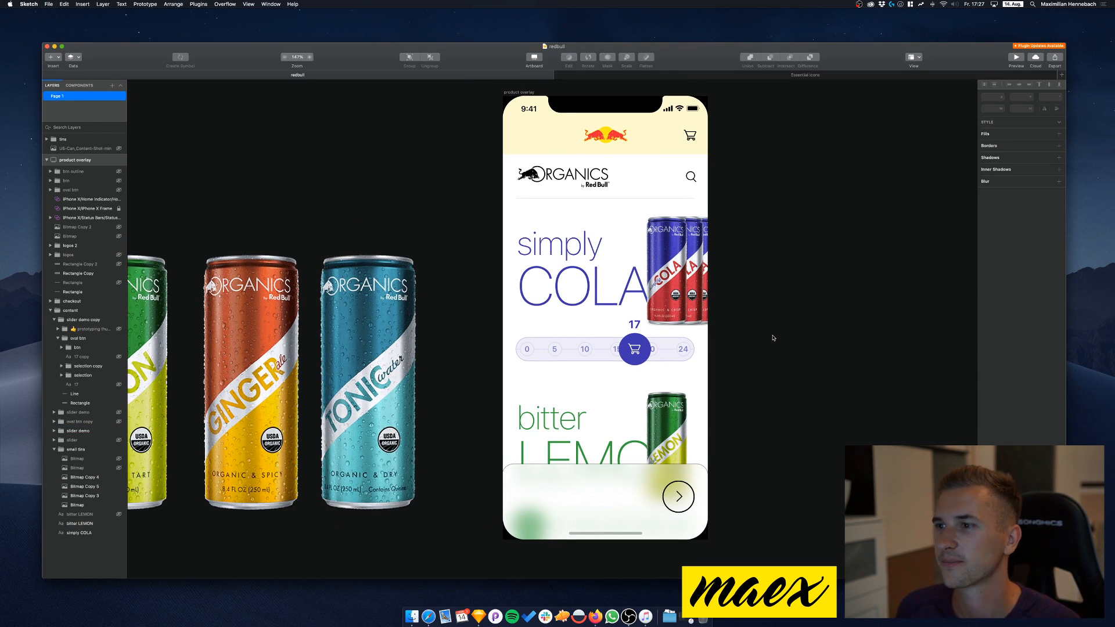
scroll(759, 278, down, 1)
scroll(759, 277, right, 1)
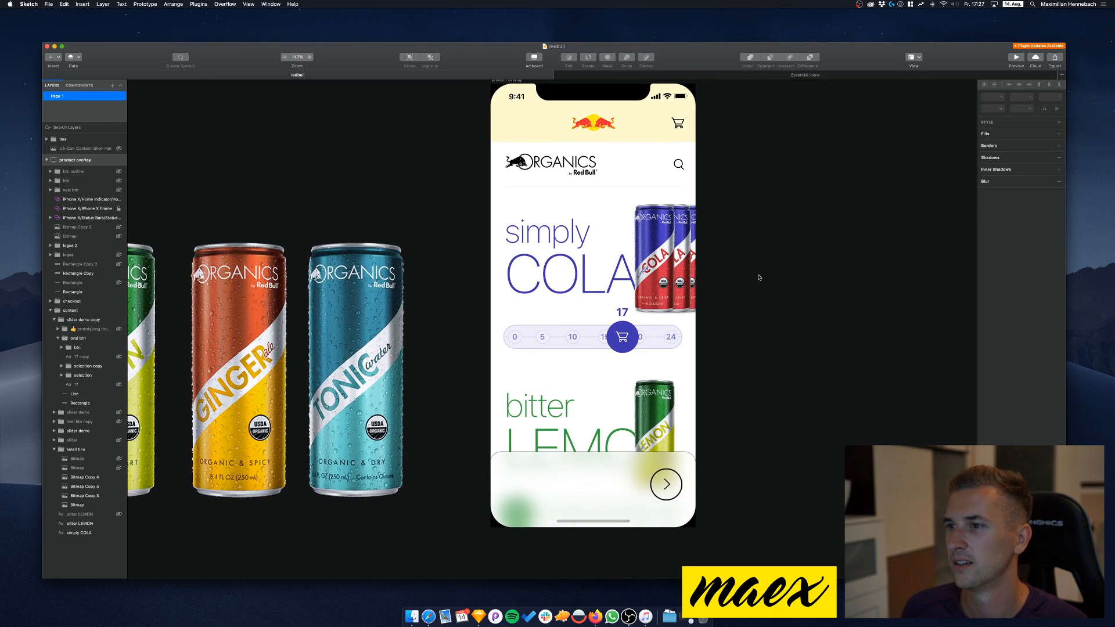
scroll(759, 278, left, 1)
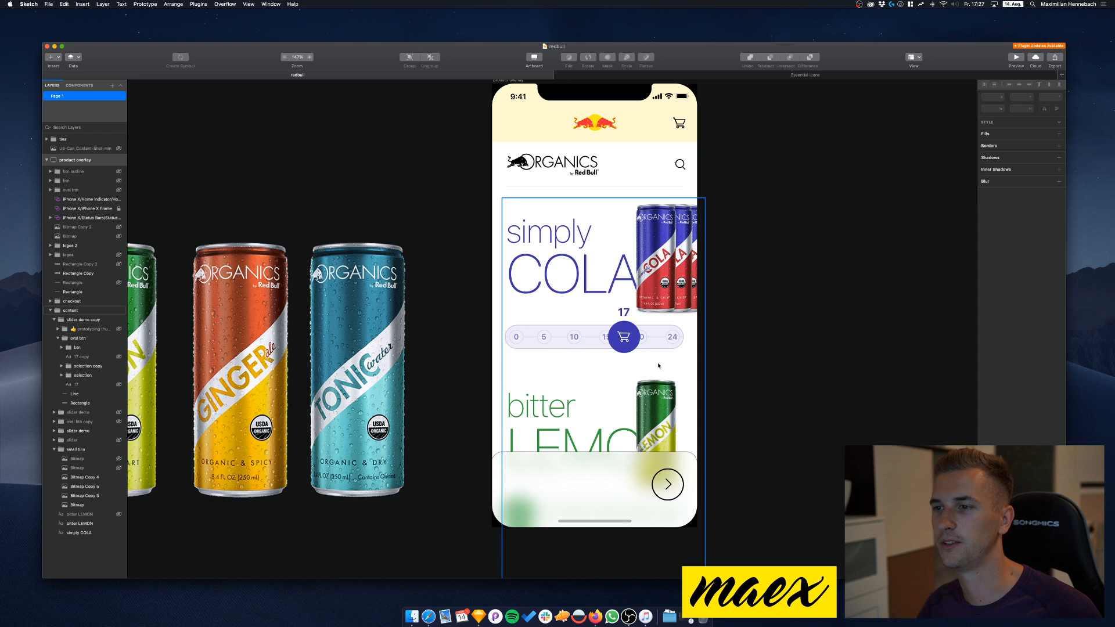
scroll(670, 313, down, 3)
scroll(680, 285, up, 3)
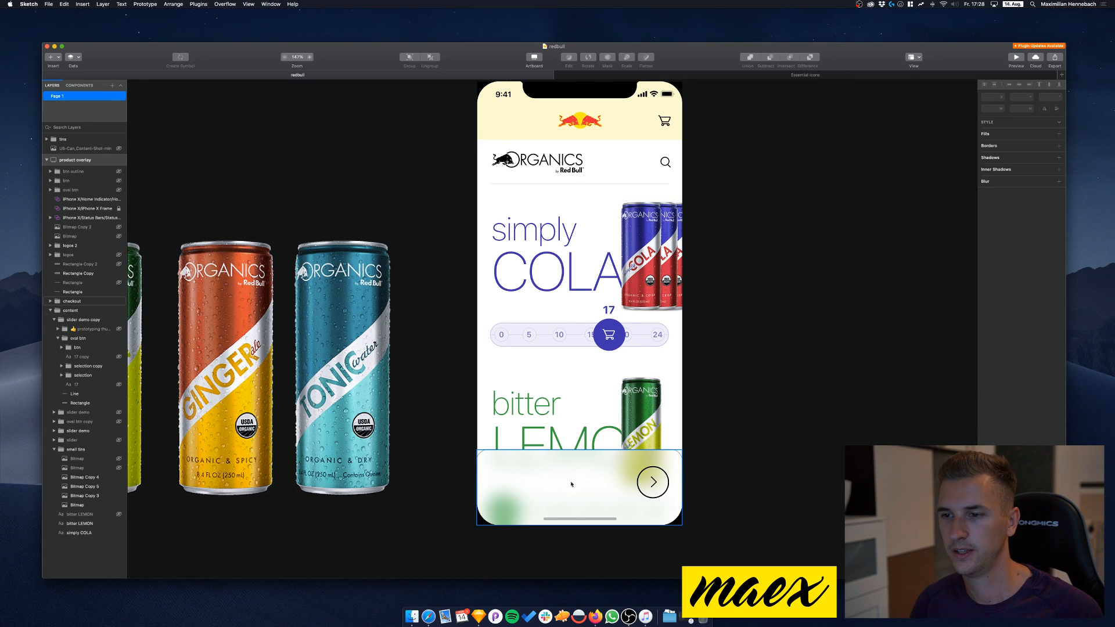
Add a text layer inside the checkout panel's group and shift it rightwards to about X 41.5
scroll(610, 459, right, 3)
scroll(610, 459, down, 1)
click(543, 470)
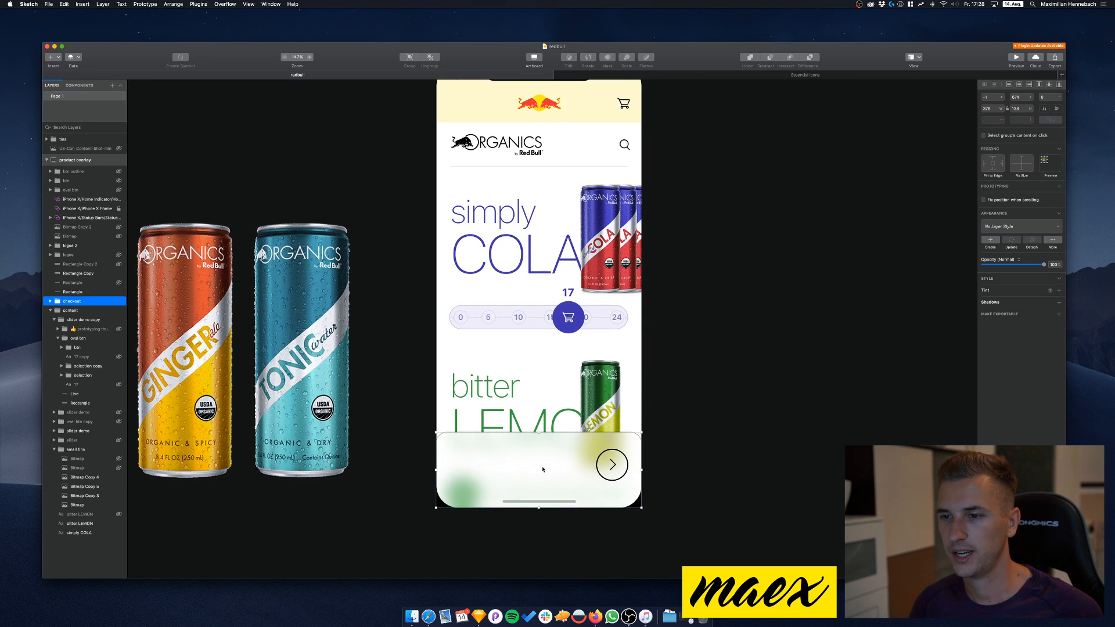
double_click(453, 456)
key(t)
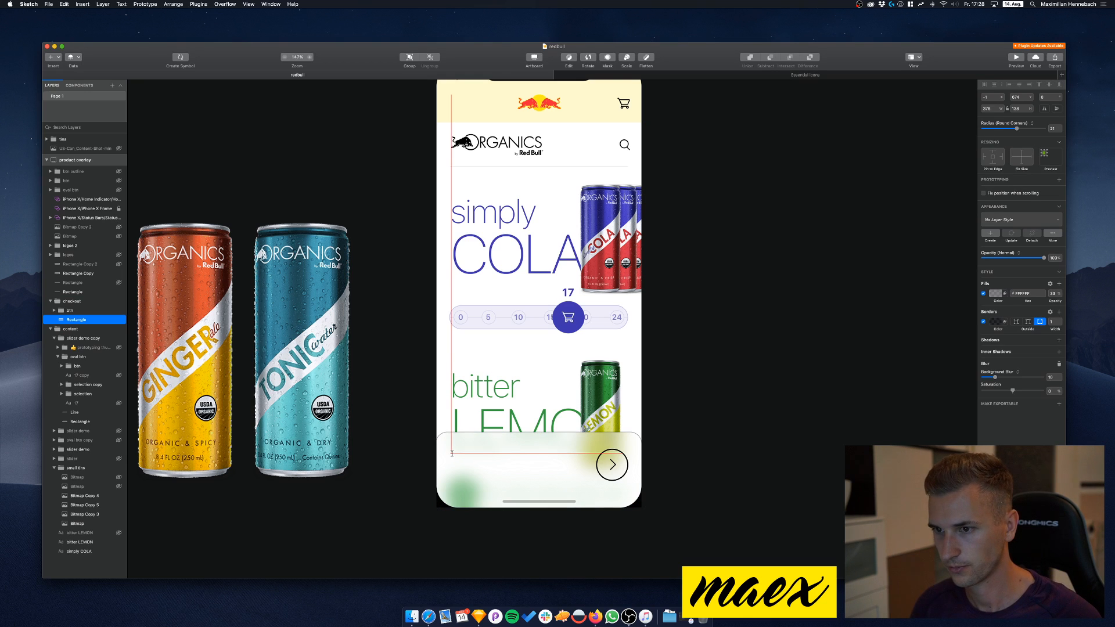
click(453, 454)
key(Escape)
drag(453, 454, 469, 454)
key(shift+Right)
key(shift+Right)
key(shift+Right)
key(shift+Right)
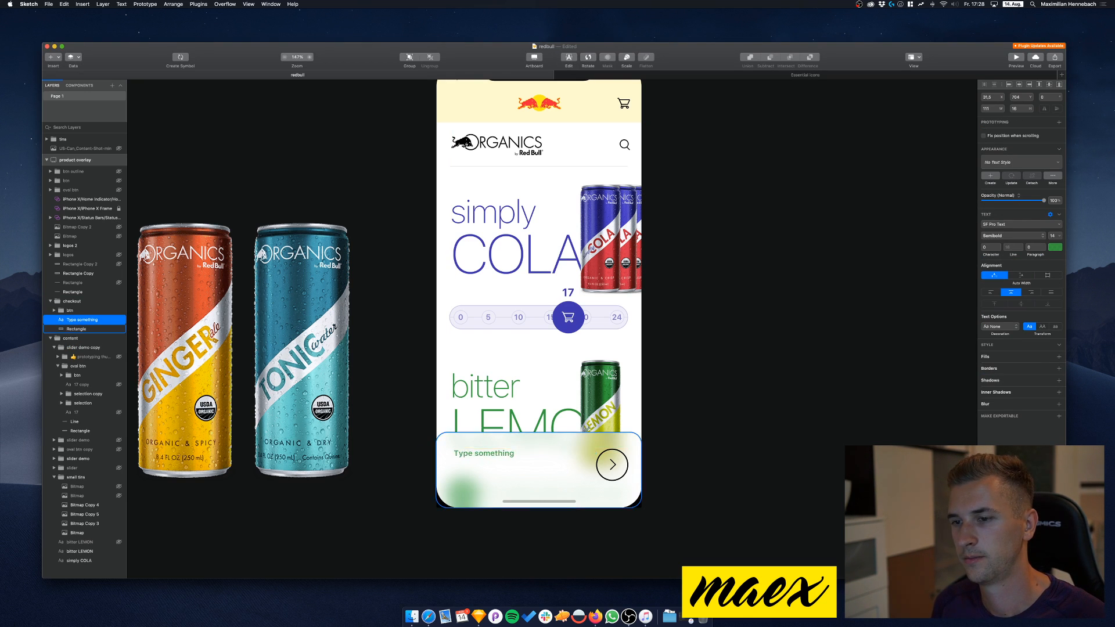
Change the new checkout text layer's colour to black
click(1056, 247)
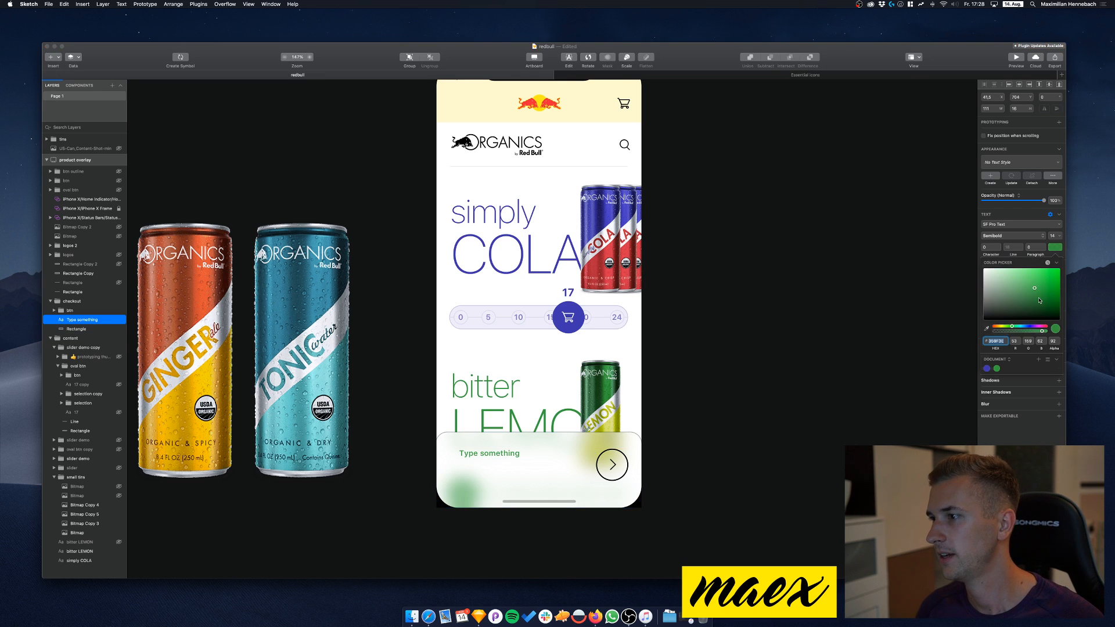
drag(1000, 319, 985, 321)
key(Escape)
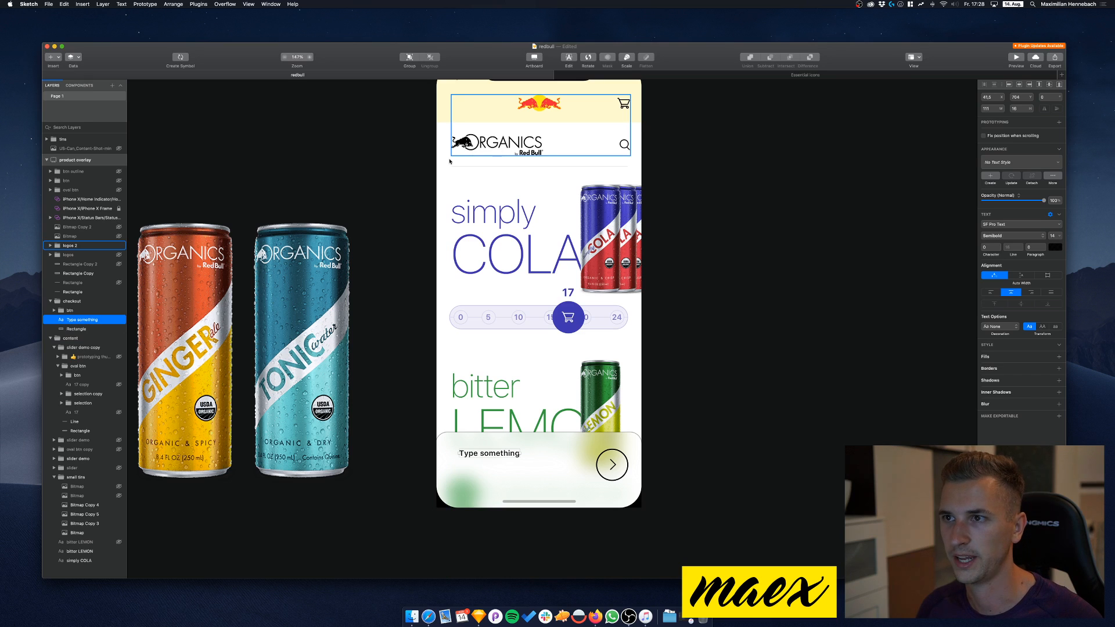
Set the checkout text to "17x simply COLA", left-aligned, and move it down 20 px to Y 724
key(Return)
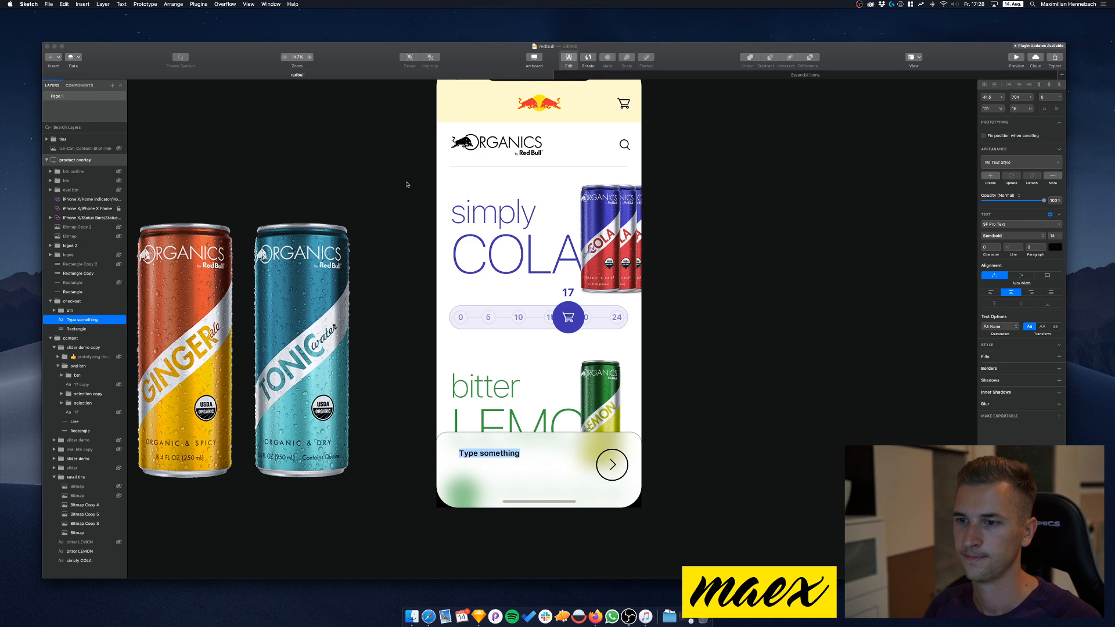
text(17)
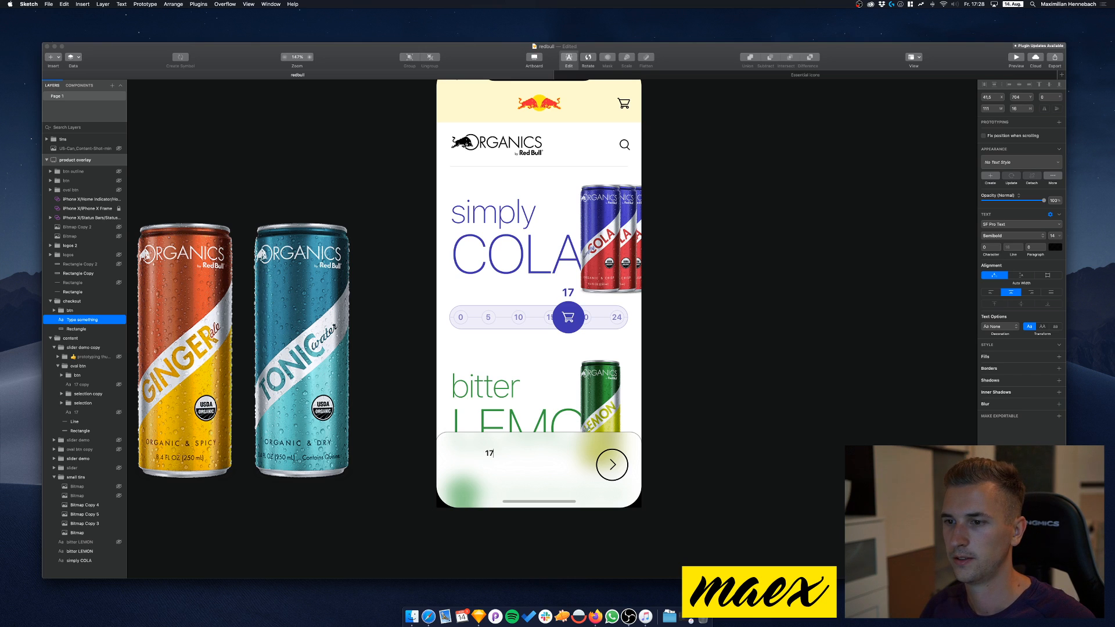
click(990, 293)
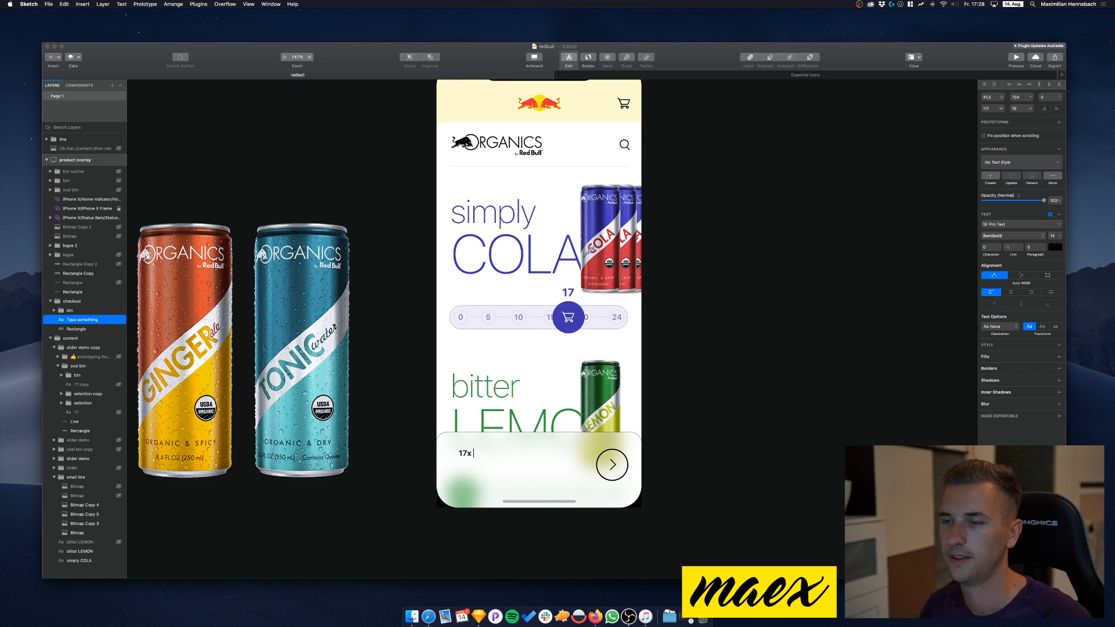
text(x si)
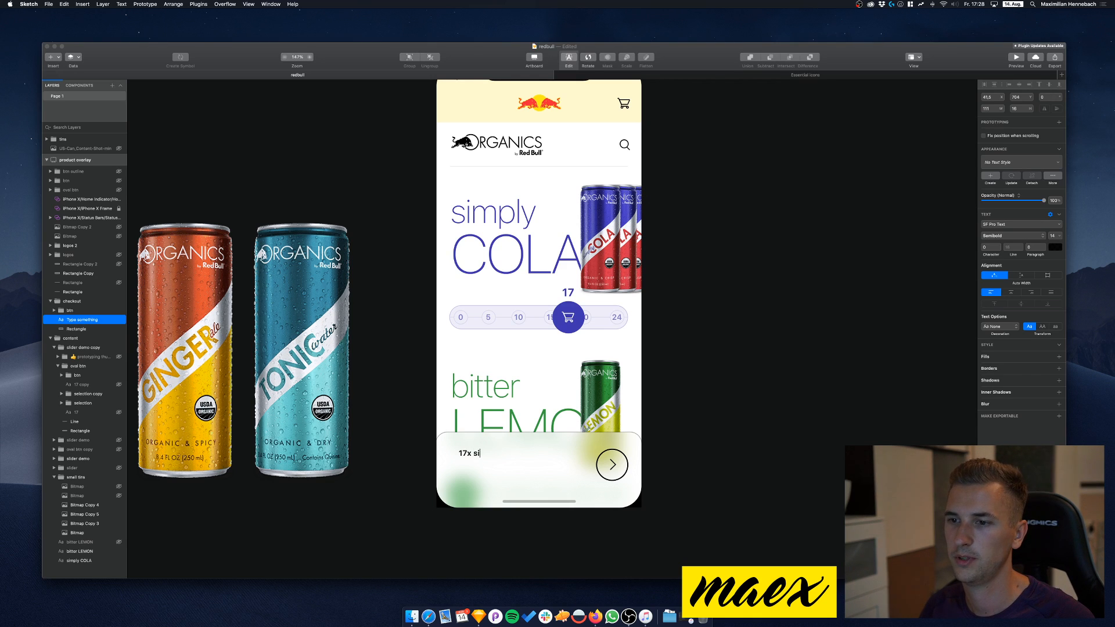
text(mply COLA)
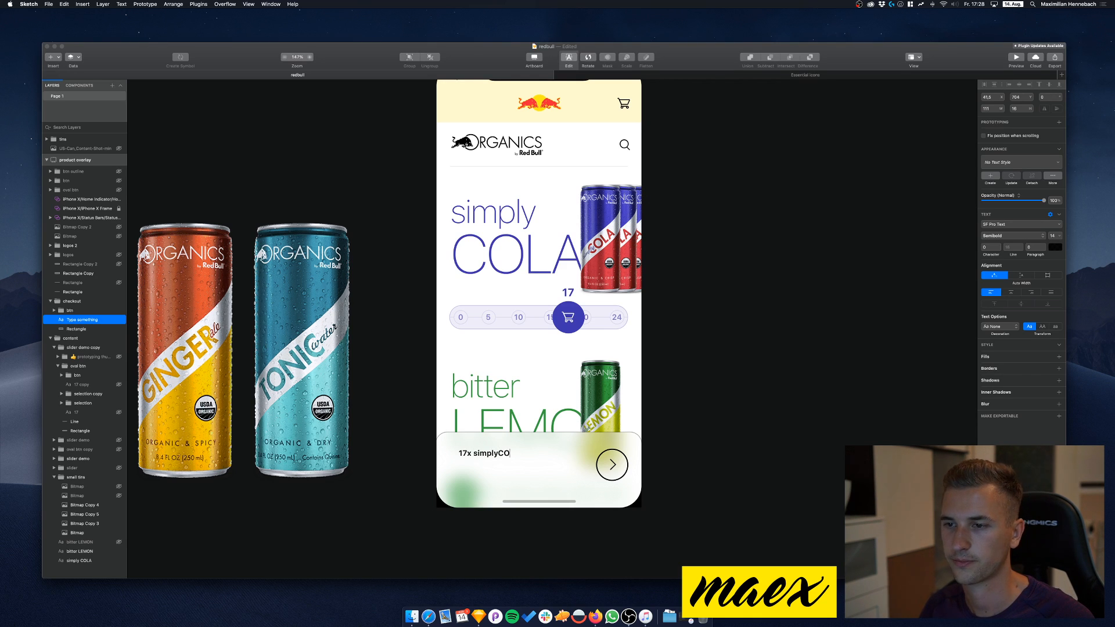
key(BackSpace)
key(BackSpace)
key(BackSpace)
key(BackSpace)
text(COLA)
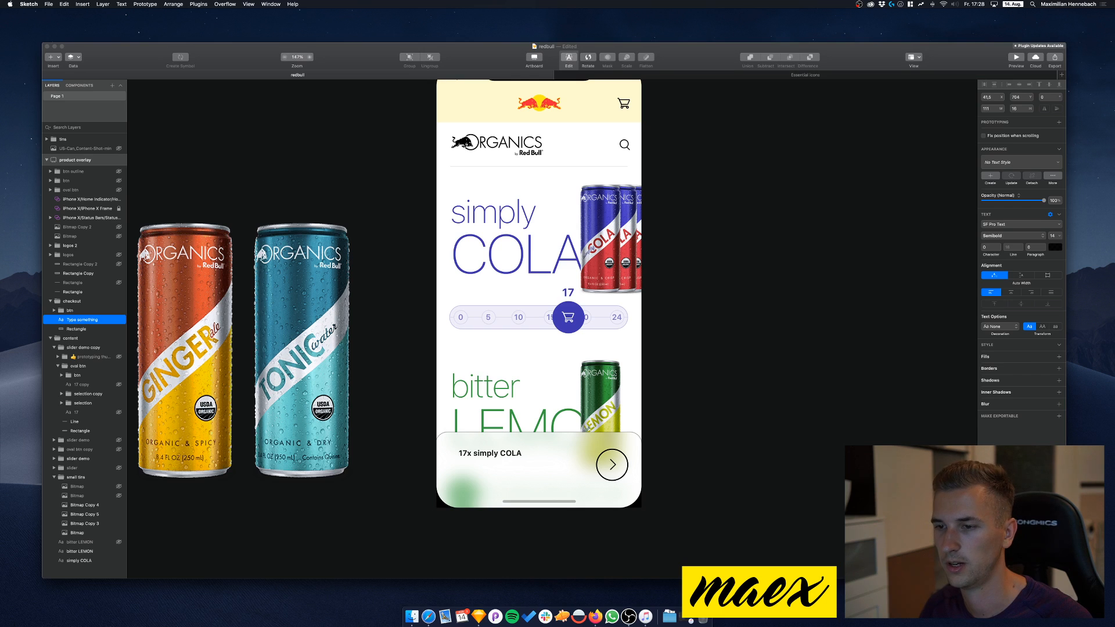
key(Escape)
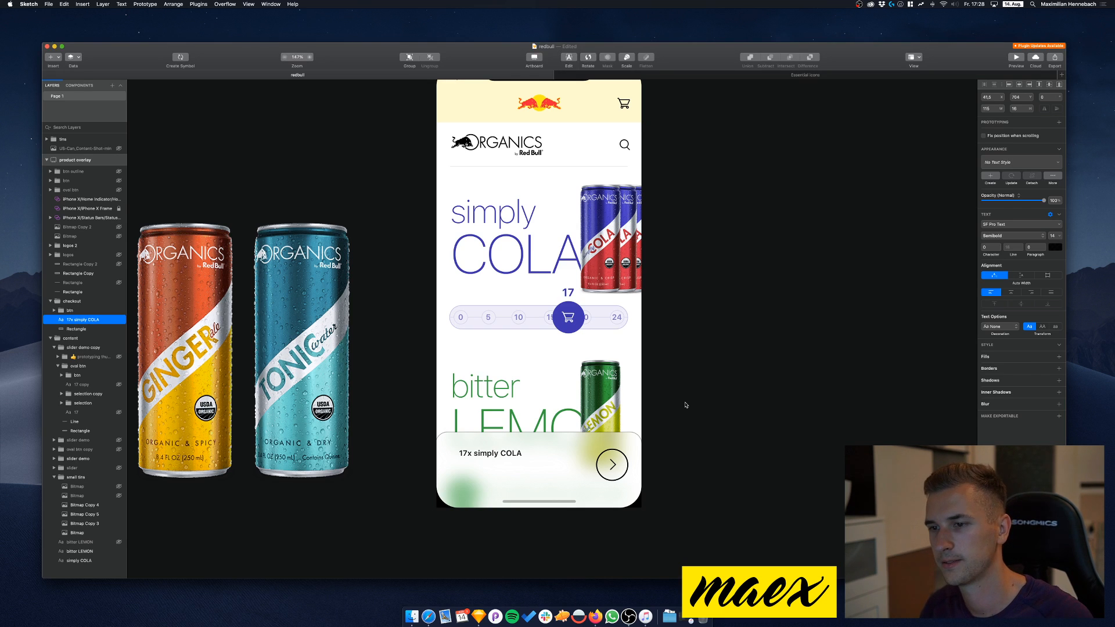
key(shift+Down)
key(shift+Down)
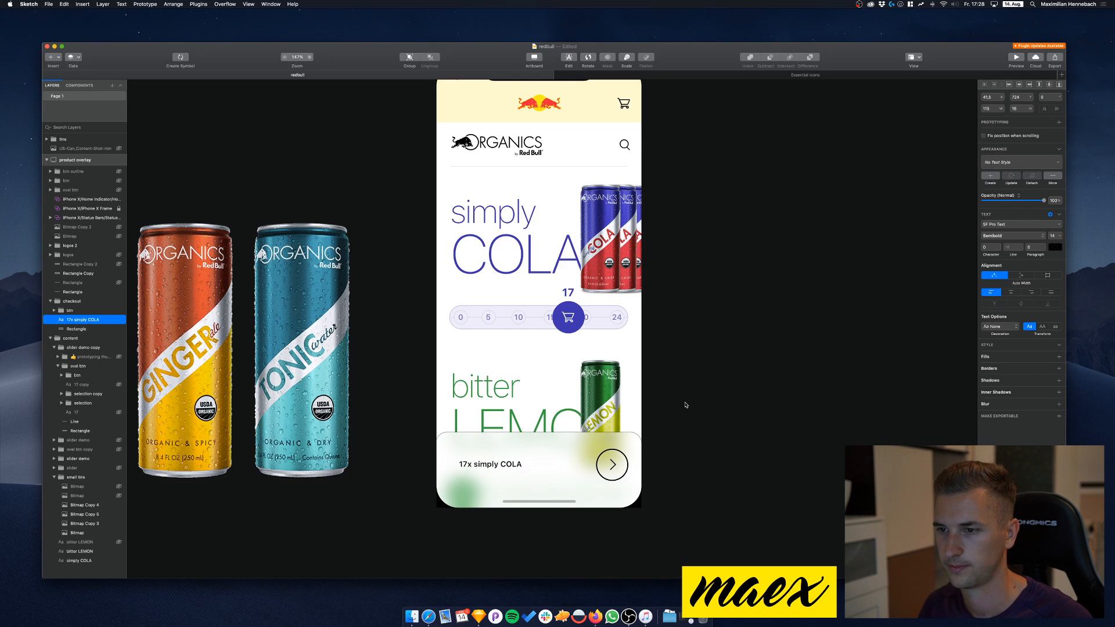
Shorten the checkout panel from its upper edge to about 108 px high, then lower the btn group to Y 717 and the text label slightly
click(542, 435)
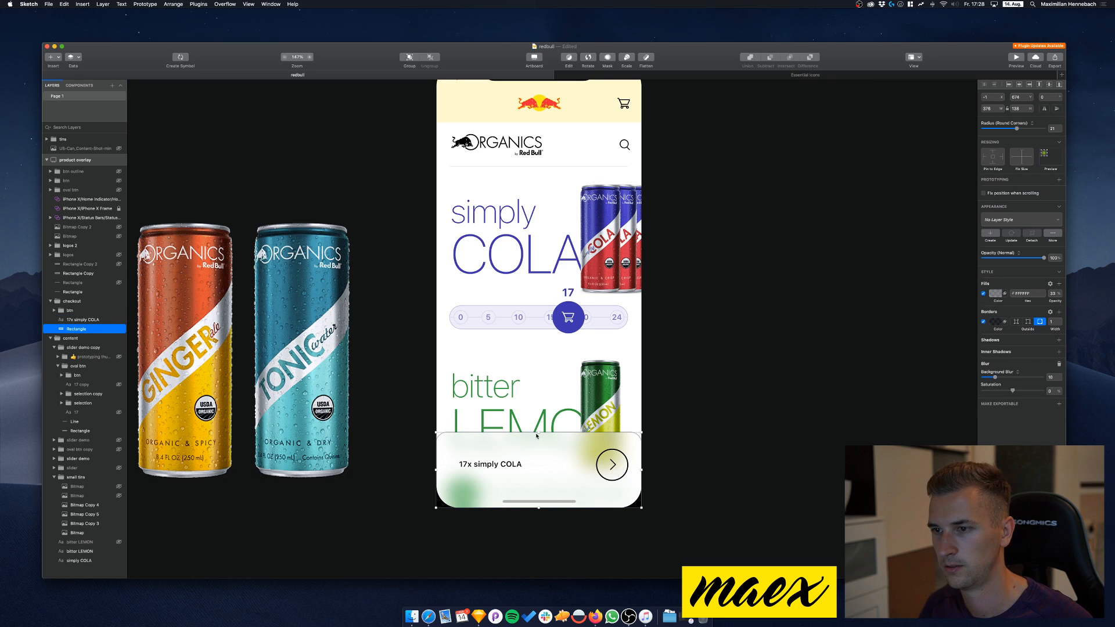
drag(538, 433, 539, 449)
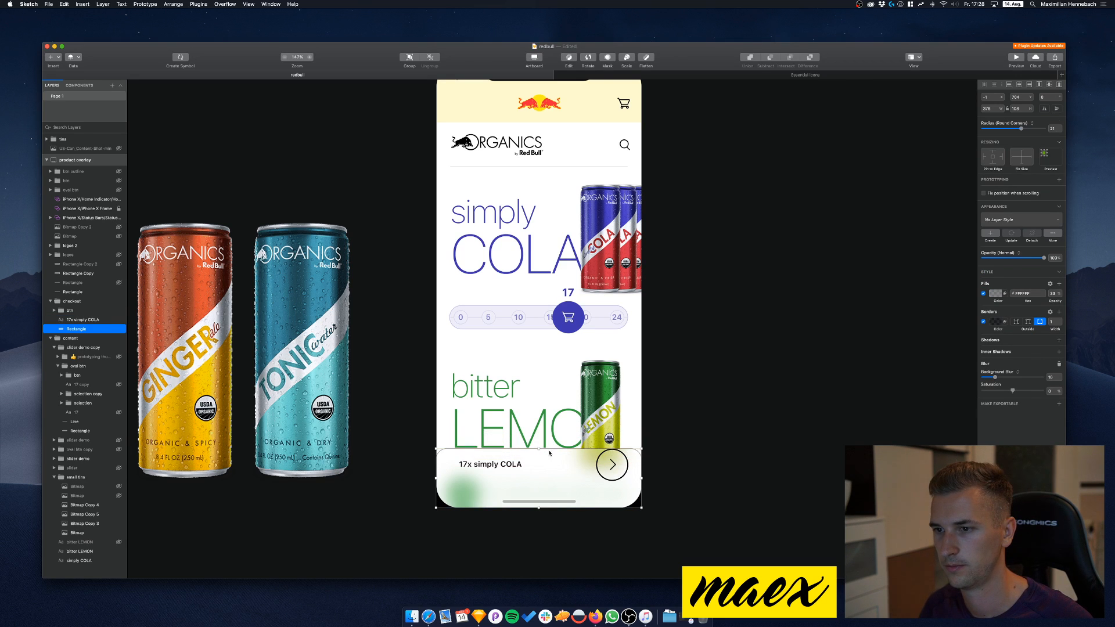
click(614, 467)
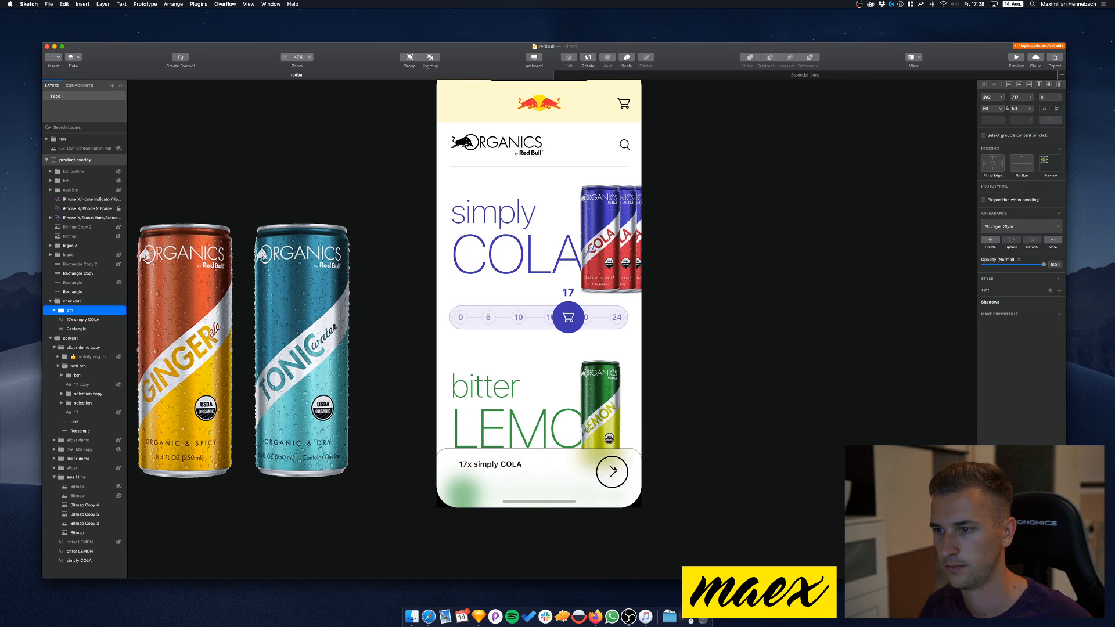
drag(488, 472, 490, 470)
Duplicate the "17x simply COLA" label and move the copy down 20 px, to Y 751
key(cmd+d)
key(shift+Down)
key(shift+Down)
Replace the copied label's text with the price "$ 34"
key(Return)
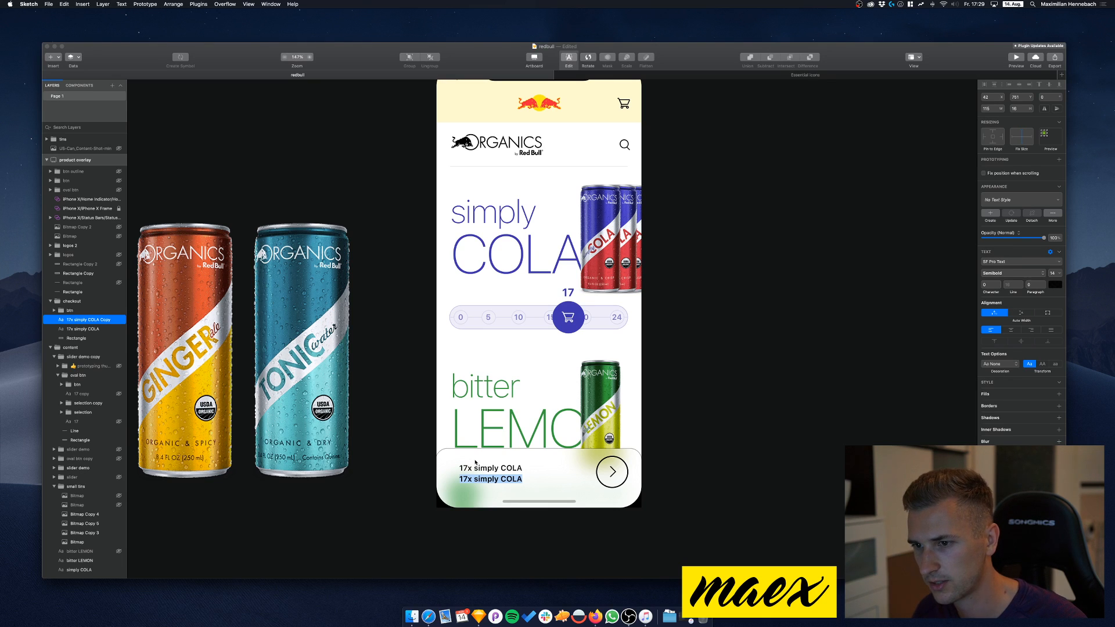
text($2)
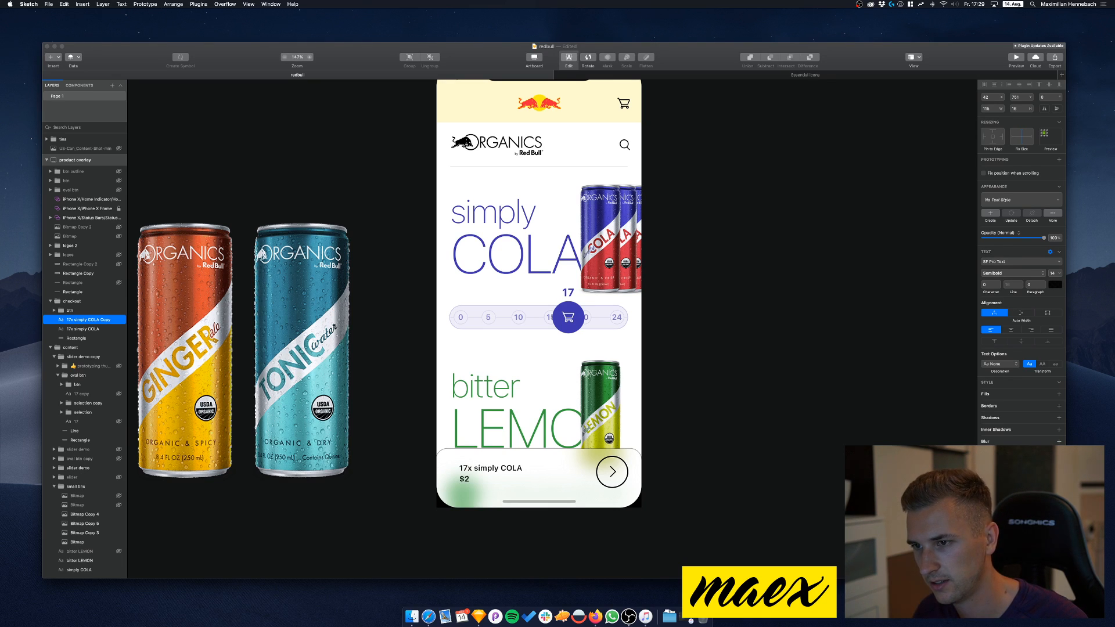
key(BackSpace)
key(BackSpace)
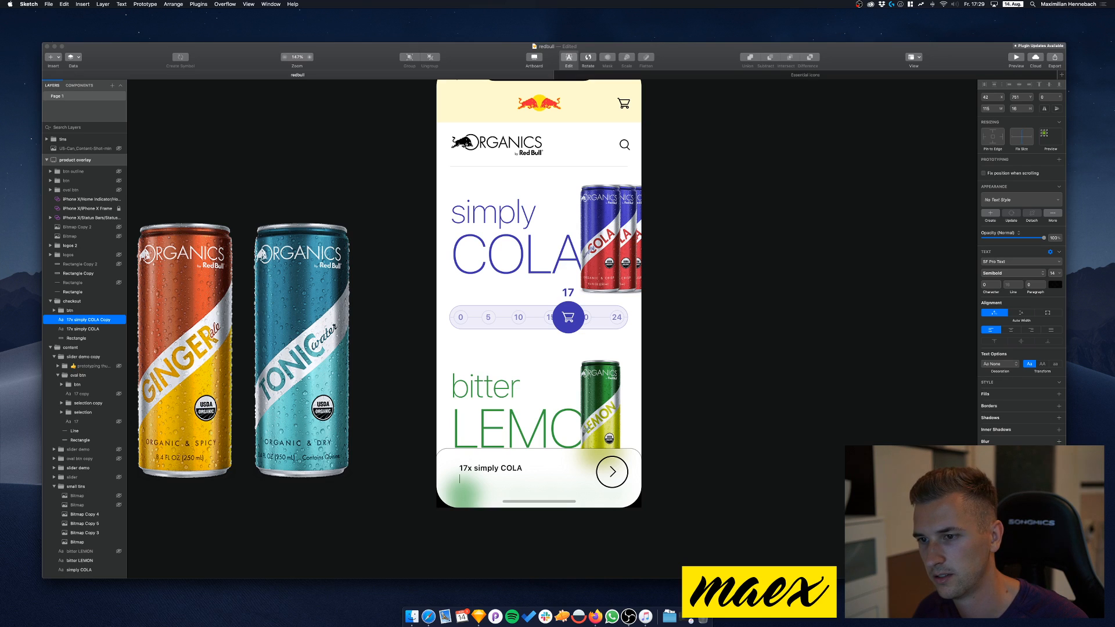
text(34)
key(BackSpace)
key(BackSpace)
text($34)
key(BackSpace)
key(BackSpace)
text(34)
key(BackSpace)
key(BackSpace)
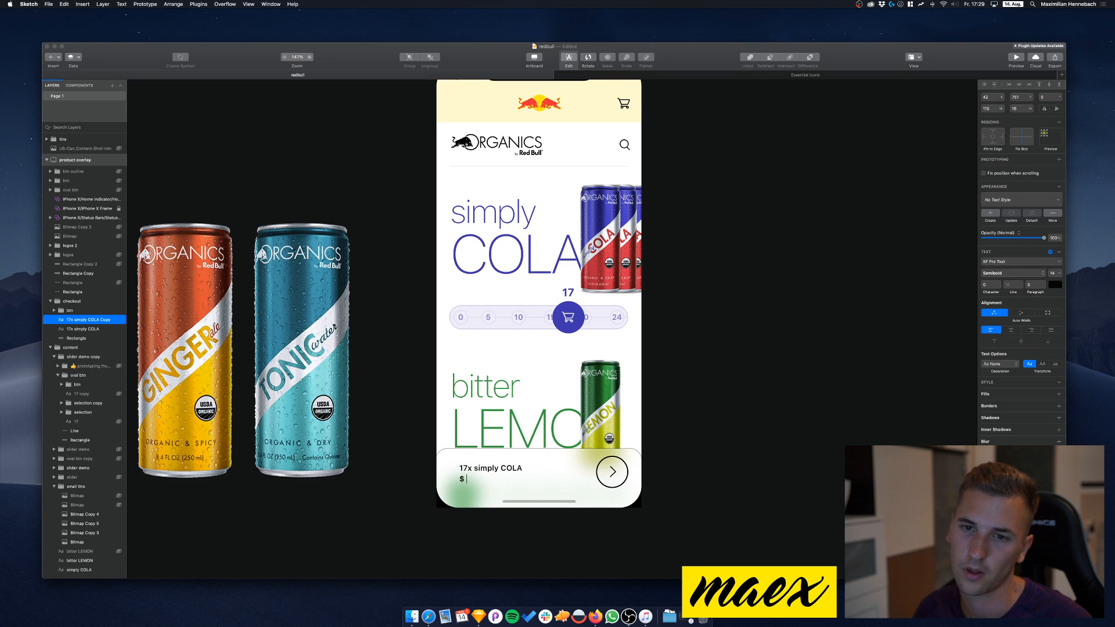
text(34)
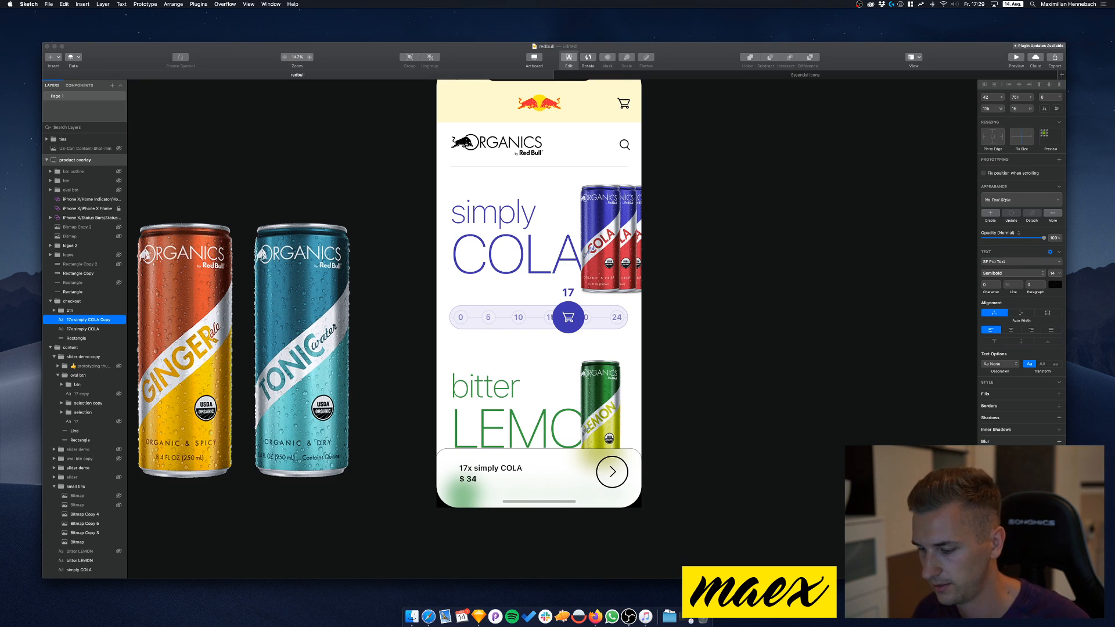
Extend the price label's text to "$ 34 in total" and set it to size 12 in Medium weight
text( in total)
key(Escape)
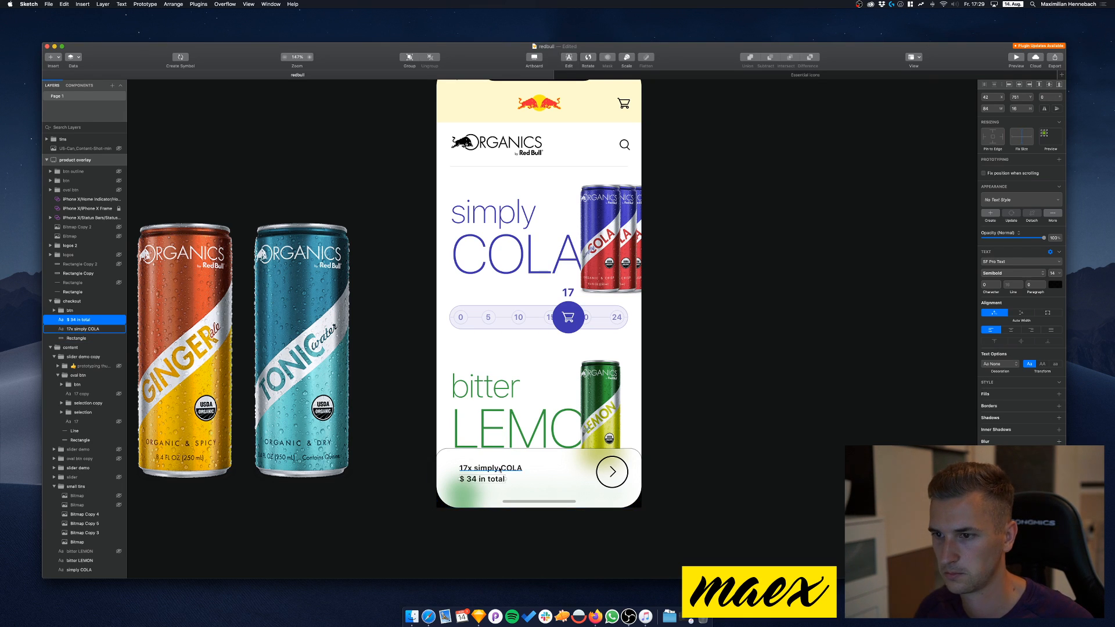
click(1052, 273)
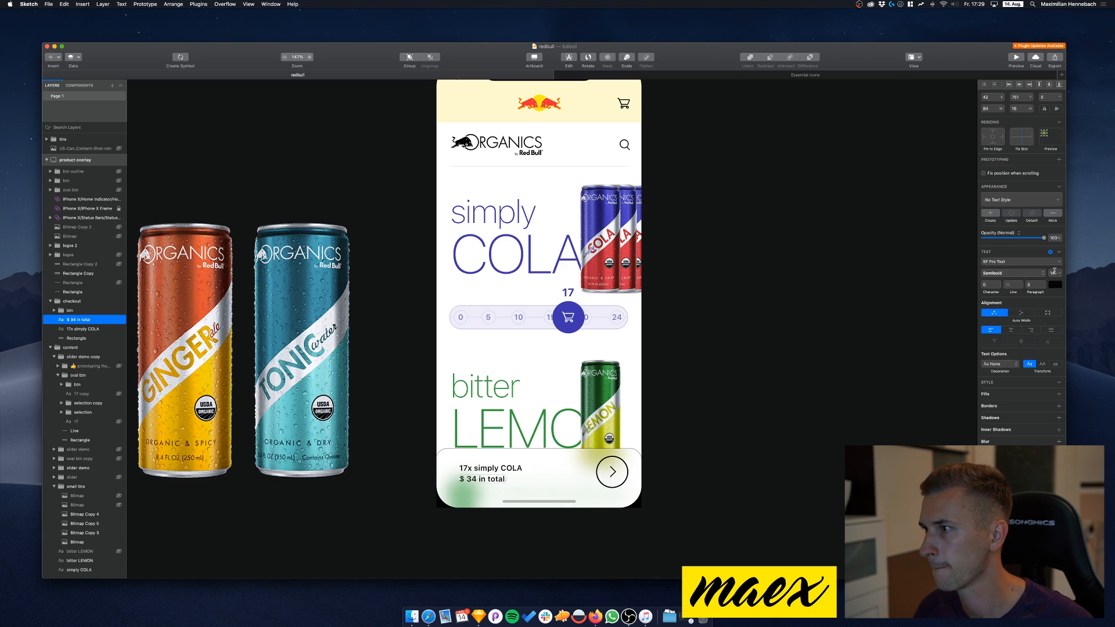
text(12)
key(Return)
click(1009, 274)
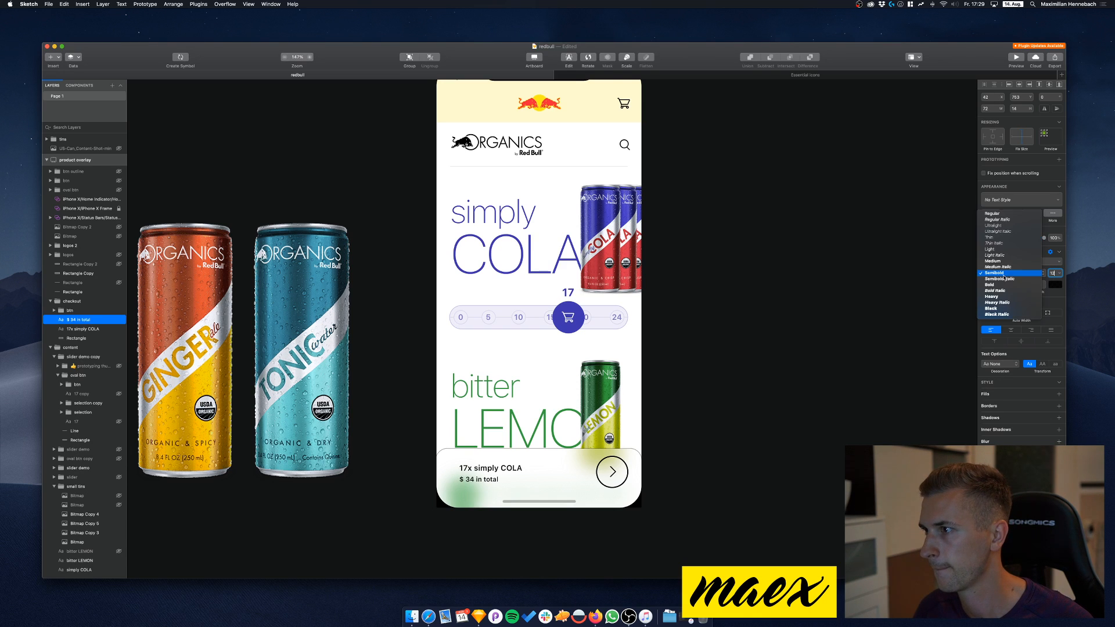
click(1009, 263)
Lower the opacity of the "$ 34 in total" label's black text colour to a softer grey
click(1055, 285)
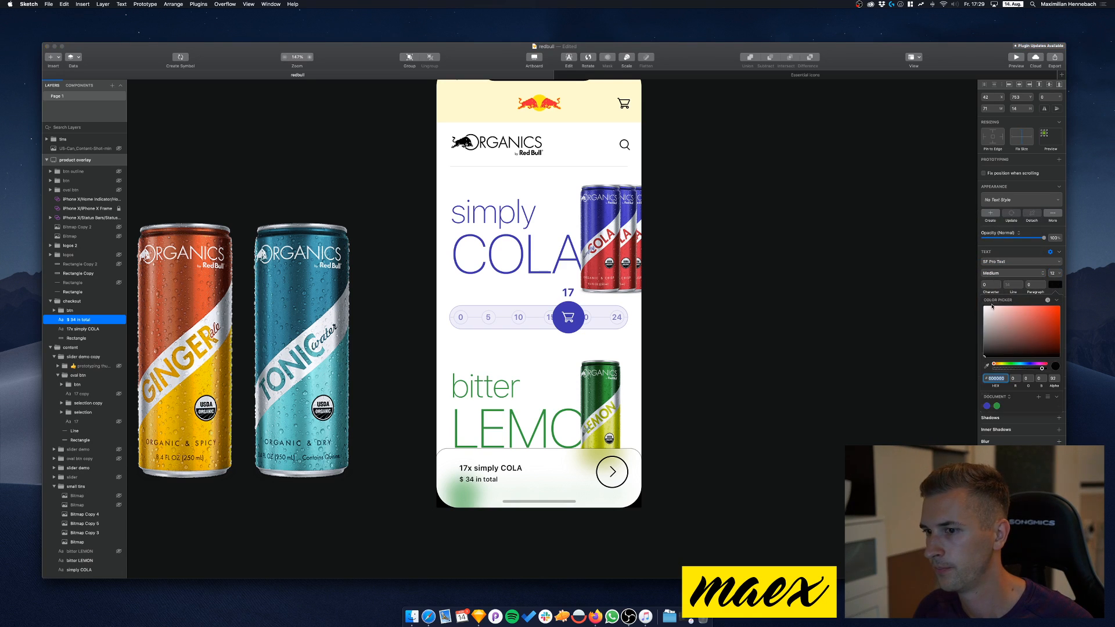
drag(1008, 364, 1023, 370)
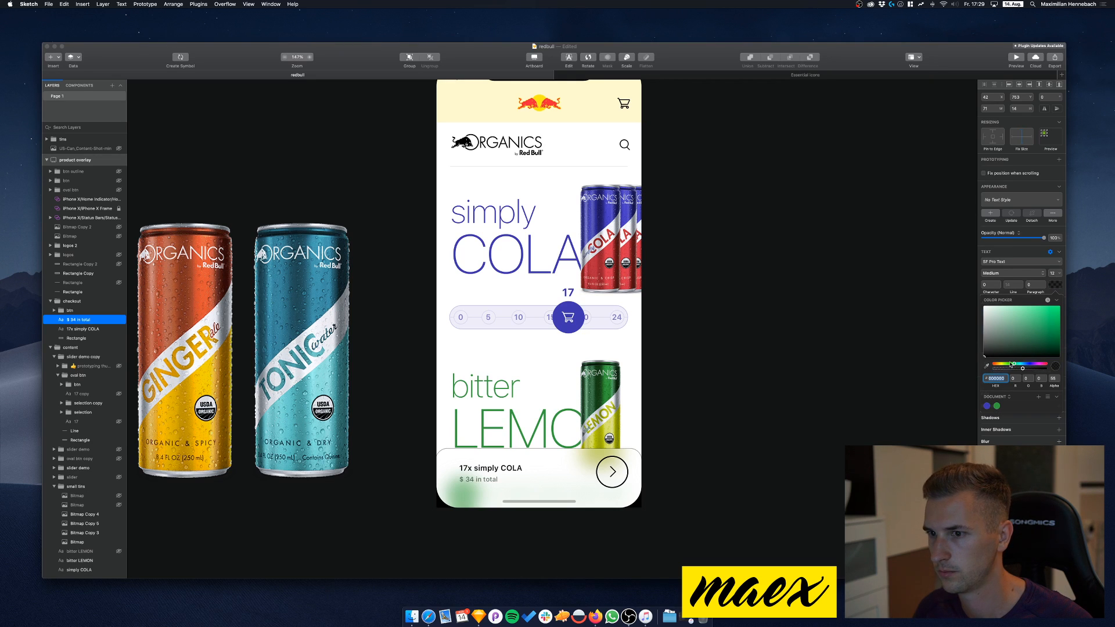
key(Escape)
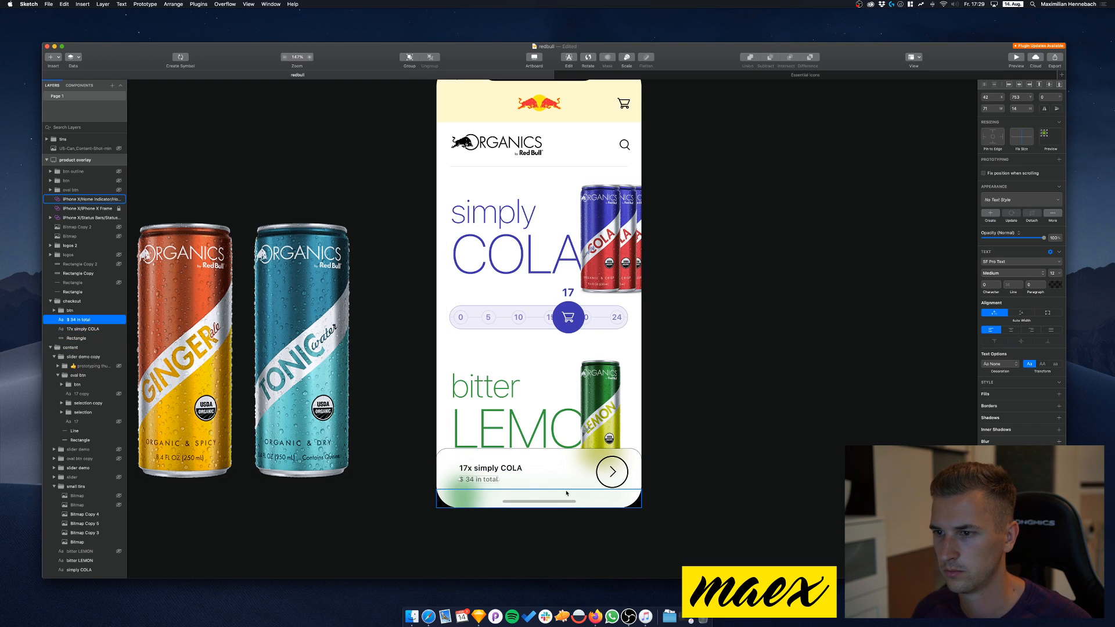
Extend the checkout panel upward to about 115 px high and shift the arrow button slightly up and to the left
click(561, 456)
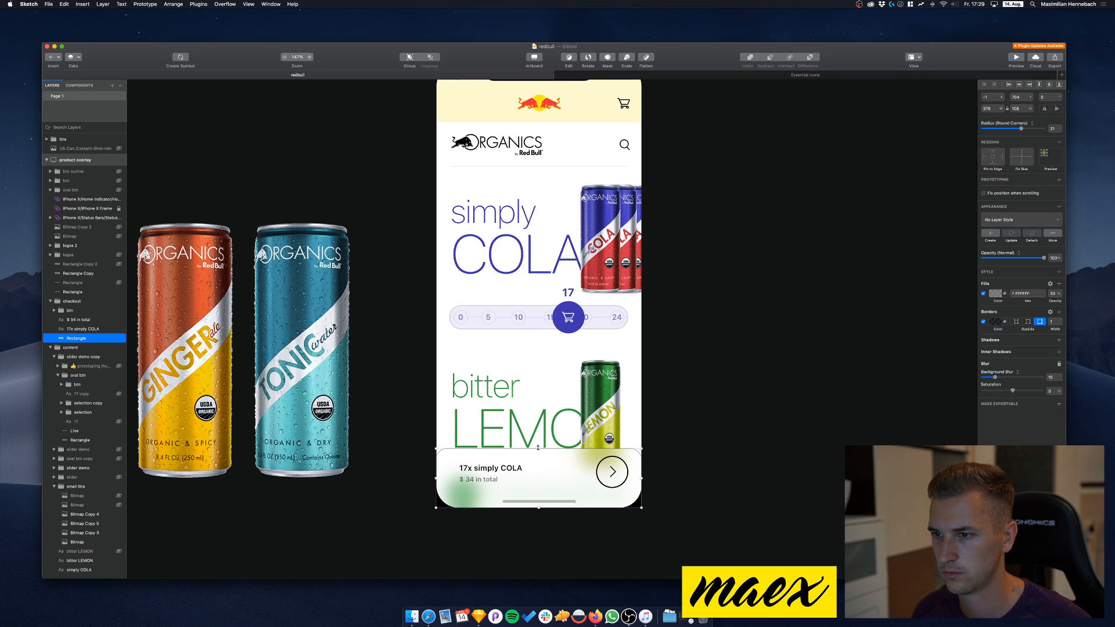
drag(538, 447, 537, 444)
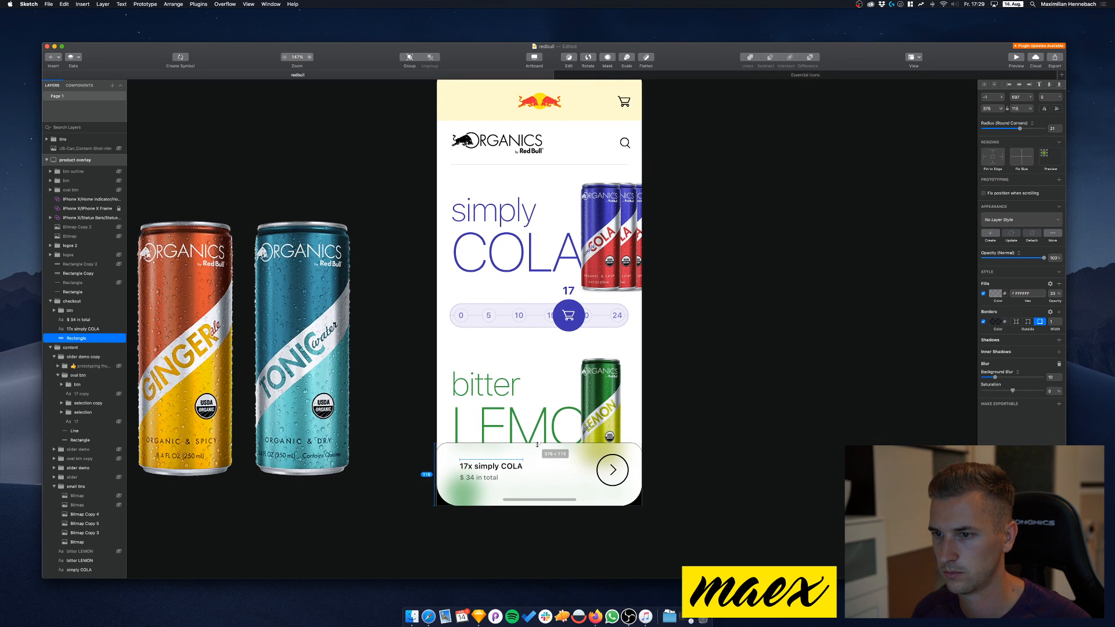
click(627, 477)
drag(627, 477, 625, 475)
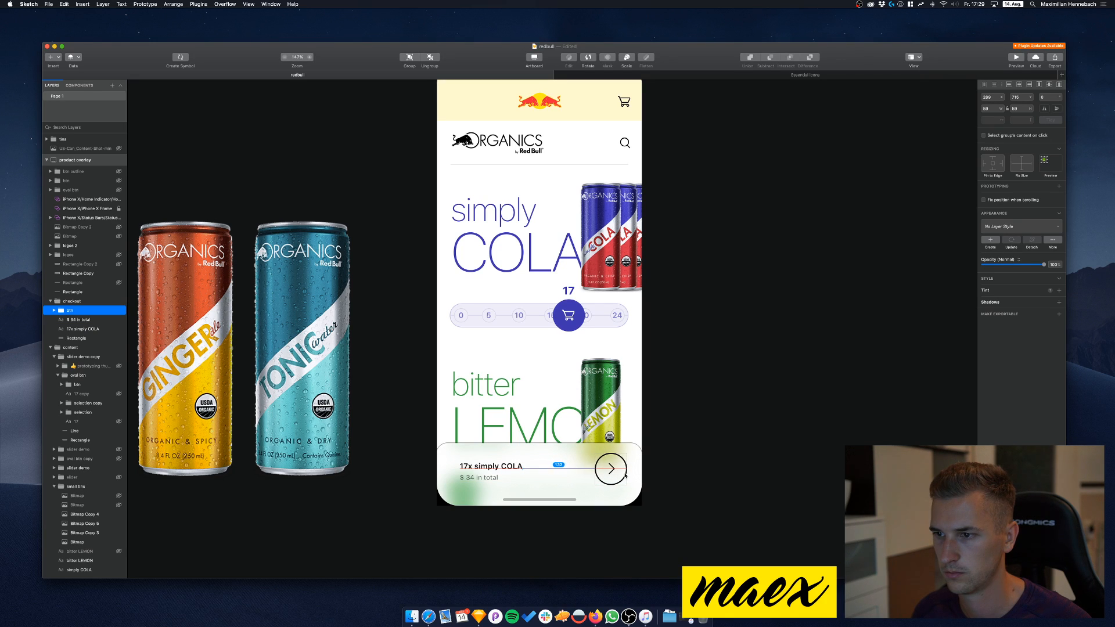
Move the "17x simply COLA" and "$ 34 in total" labels up 3 px together and save the document
click(490, 466)
shift+click(483, 477)
key(Up)
key(Up)
key(Up)
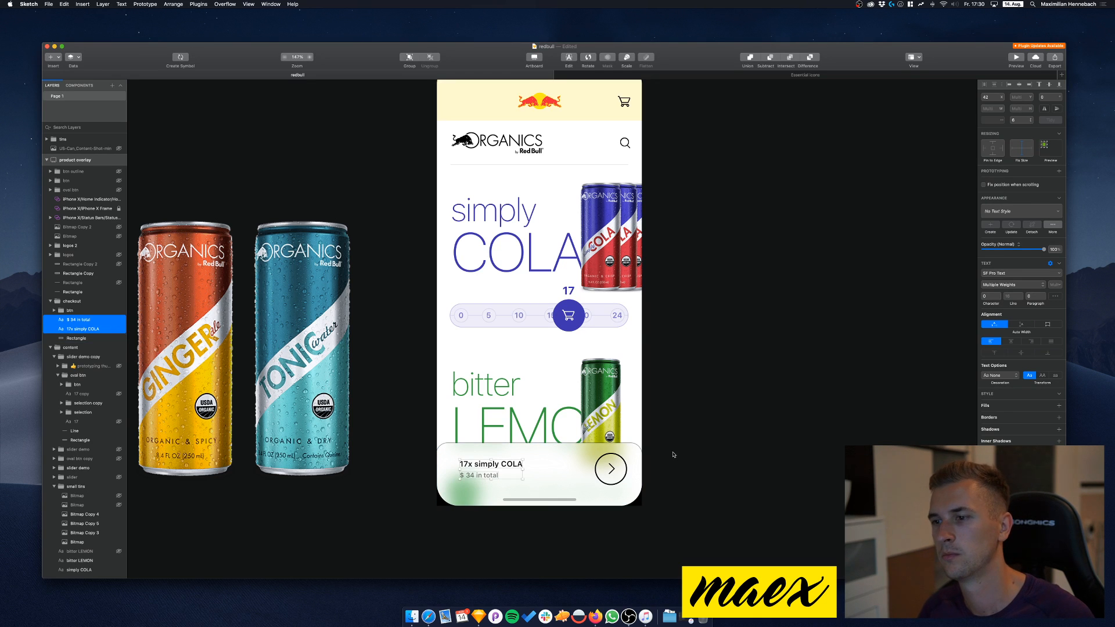
click(716, 449)
key(super+s)
Hide the two extra stacked COLA cans, leaving a single can beside the "simply COLA" title
scroll(716, 449, down, 2)
scroll(716, 449, right, 2)
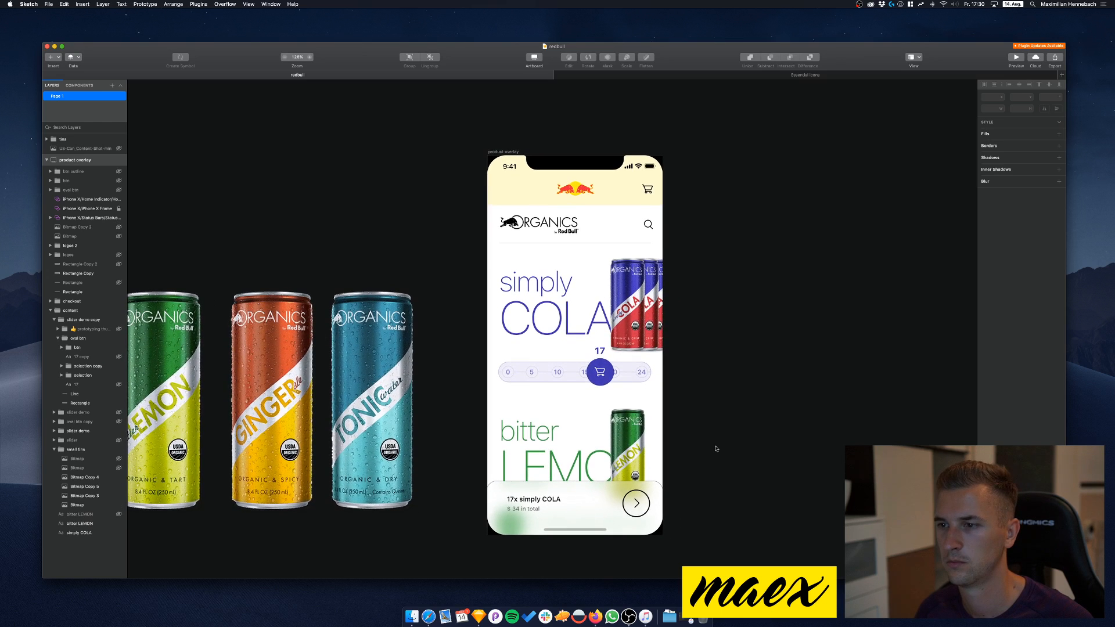
scroll(717, 449, right, 1)
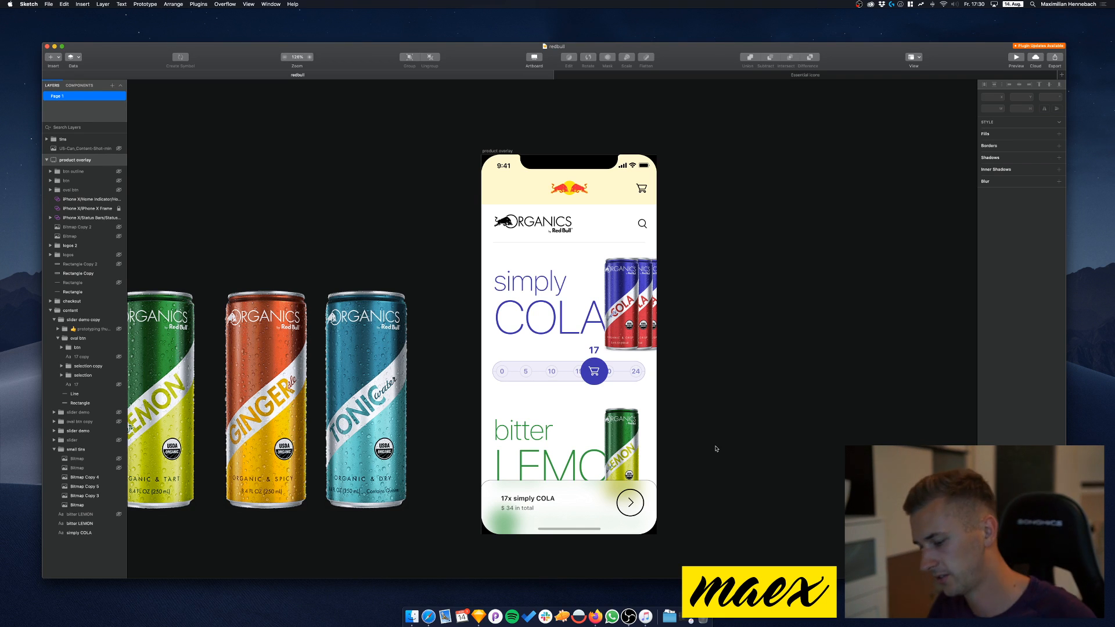
click(648, 315)
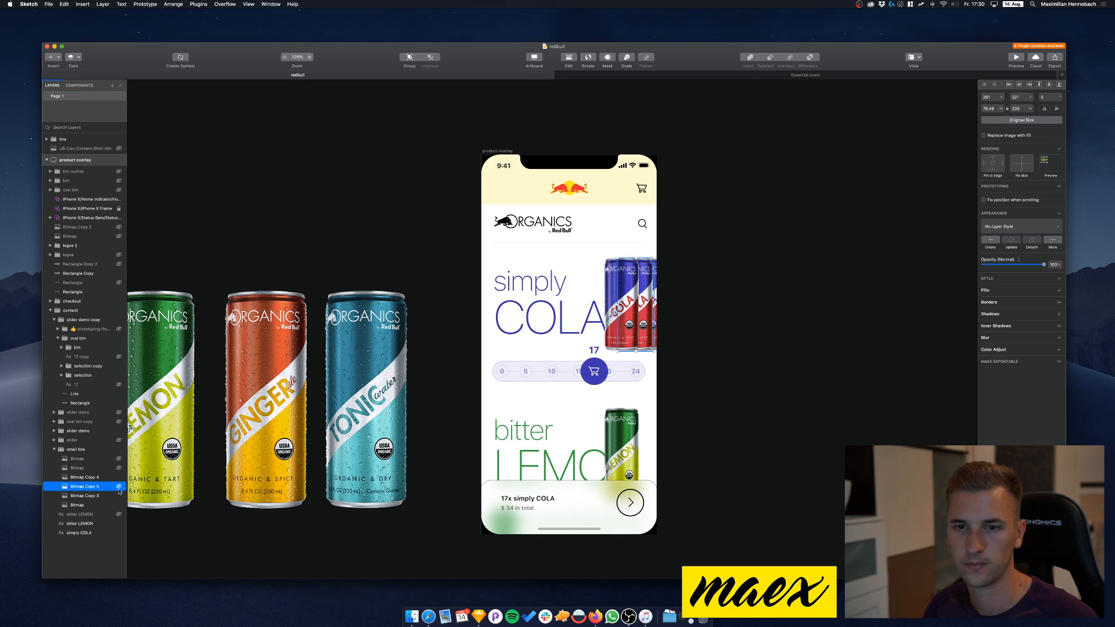
click(734, 390)
scroll(735, 391, up, 3)
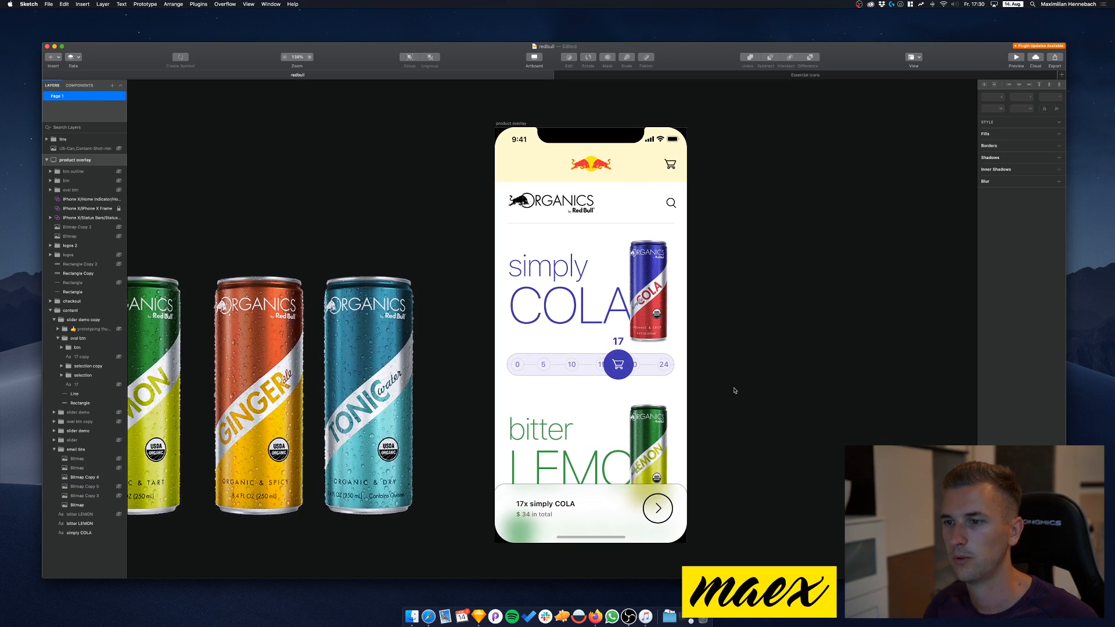